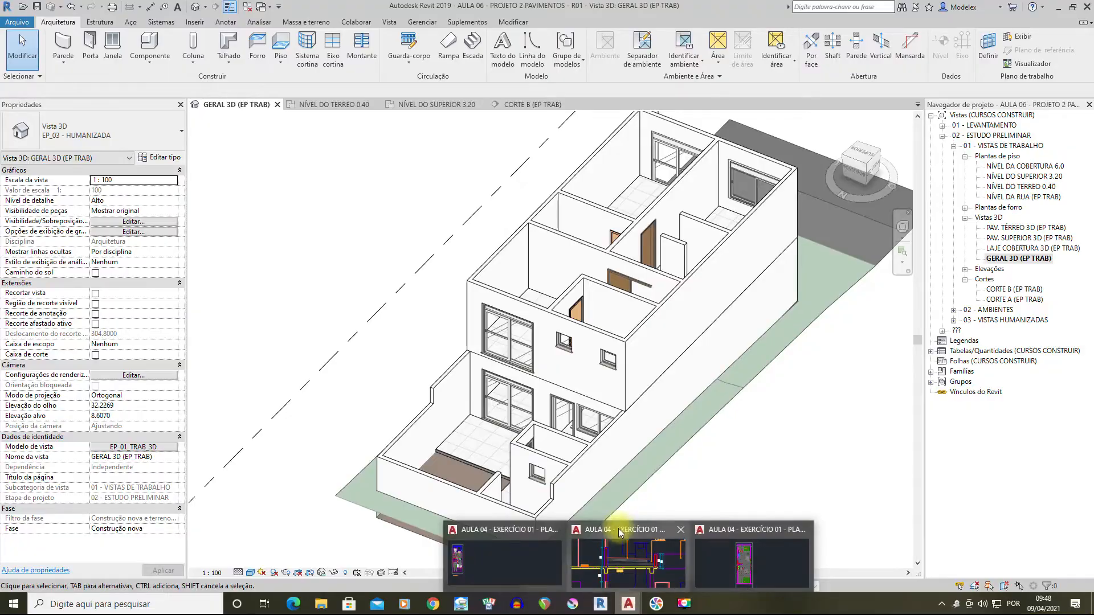
# Switch to the AutoCAD drawing CORTES and examine the balcony (SACADA) slab and the slab edge beneath the Platibanda
pyautogui.scroll(-6, 586, 327)
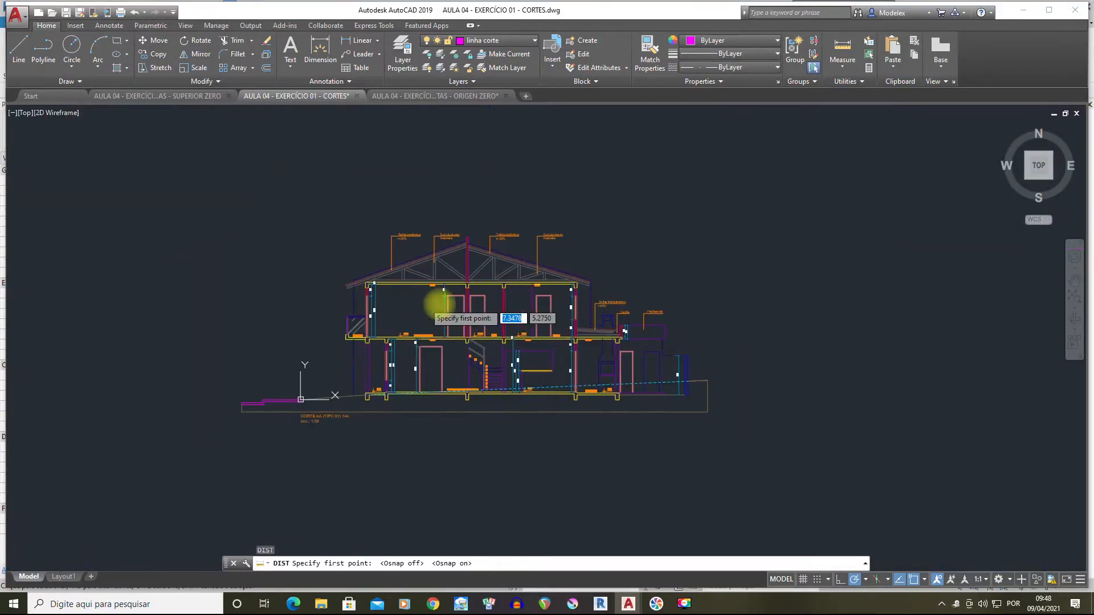
pyautogui.scroll(5, 520, 298)
pyautogui.moveTo(279, 379); pyautogui.dragTo(315, 354, button='middle')
pyautogui.press('Escape')
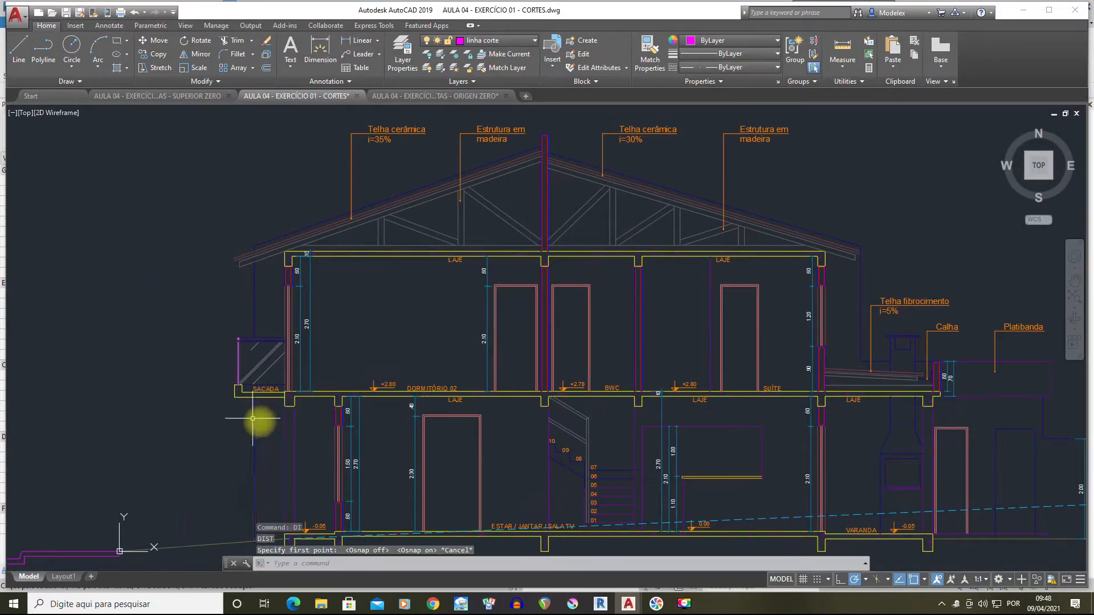
pyautogui.click(249, 412)
pyautogui.click(207, 326)
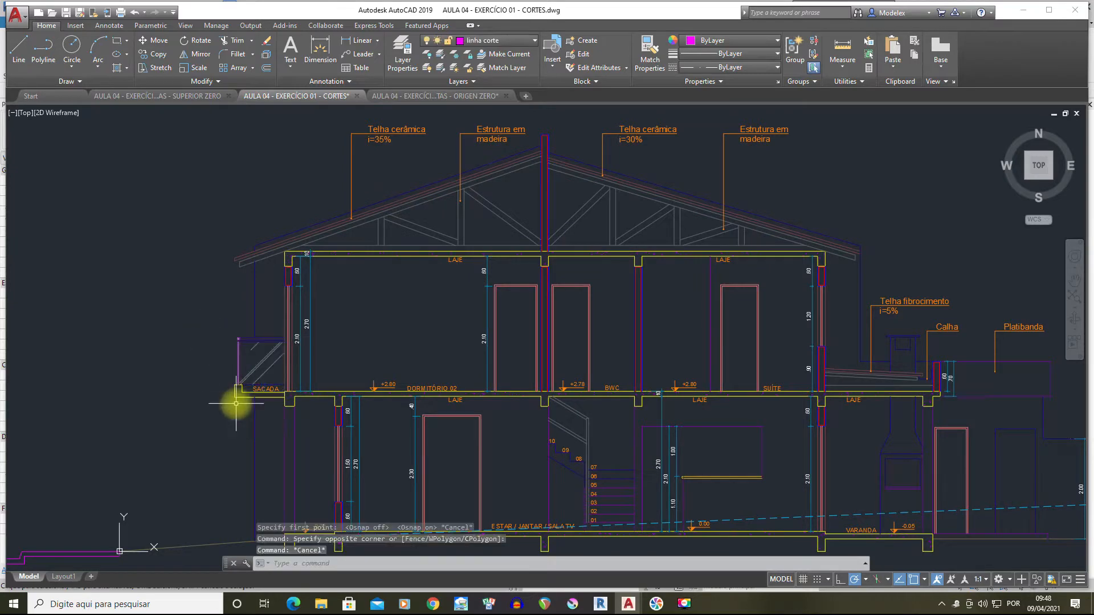
pyautogui.scroll(6, 237, 399)
pyautogui.press('Escape')
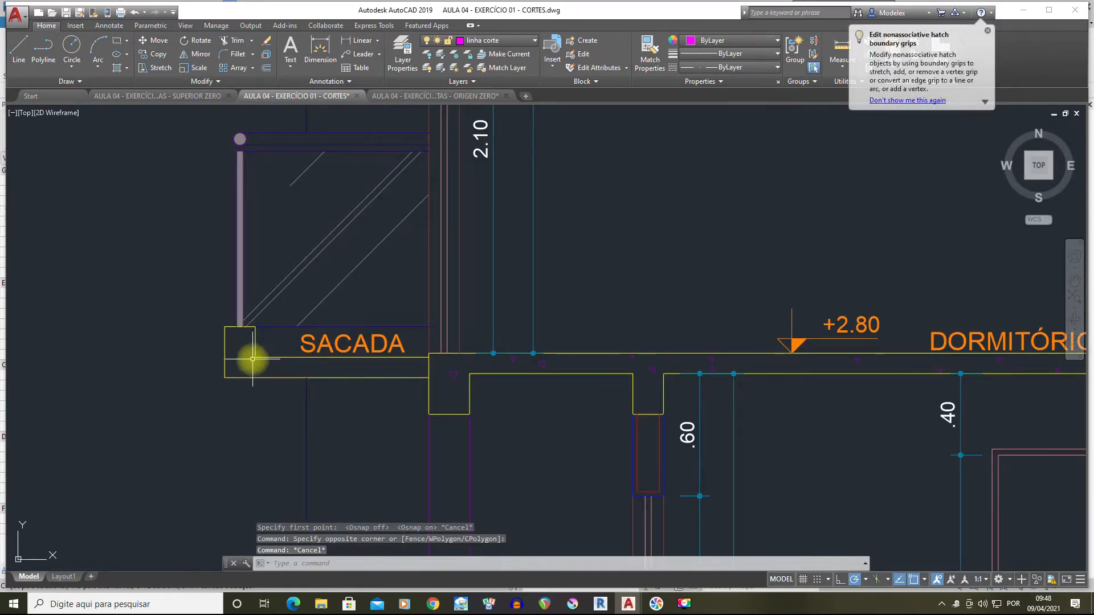
pyautogui.scroll(-3, 252, 359)
pyautogui.scroll(-4, 245, 344)
pyautogui.scroll(5, 520, 354)
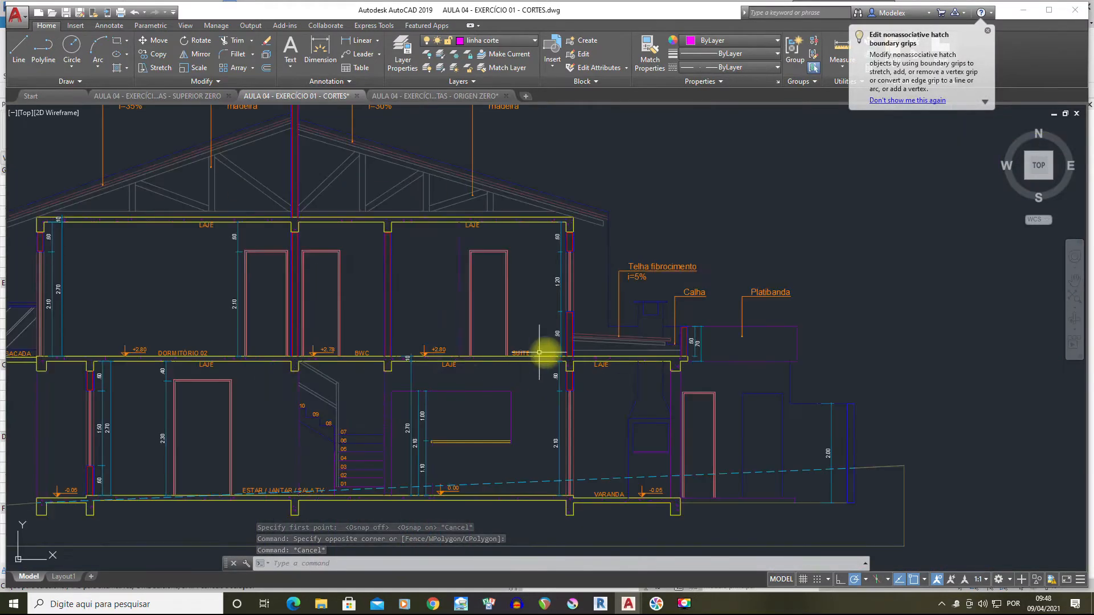
pyautogui.scroll(3, 657, 368)
pyautogui.scroll(4, 713, 296)
pyautogui.scroll(-6, 769, 273)
pyautogui.scroll(3, 740, 311)
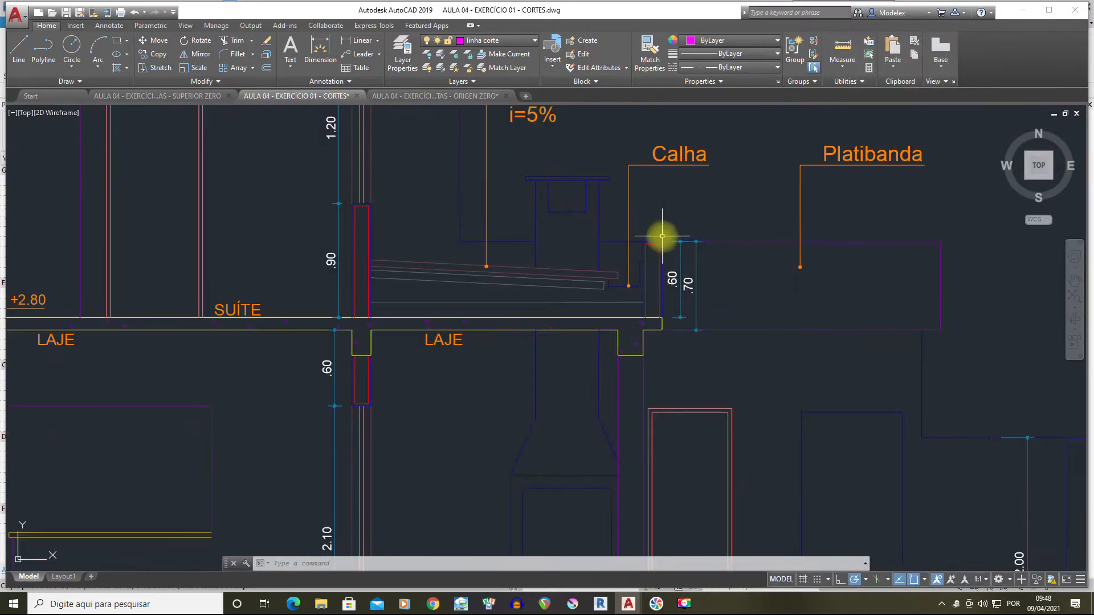
pyautogui.scroll(-2, 655, 329)
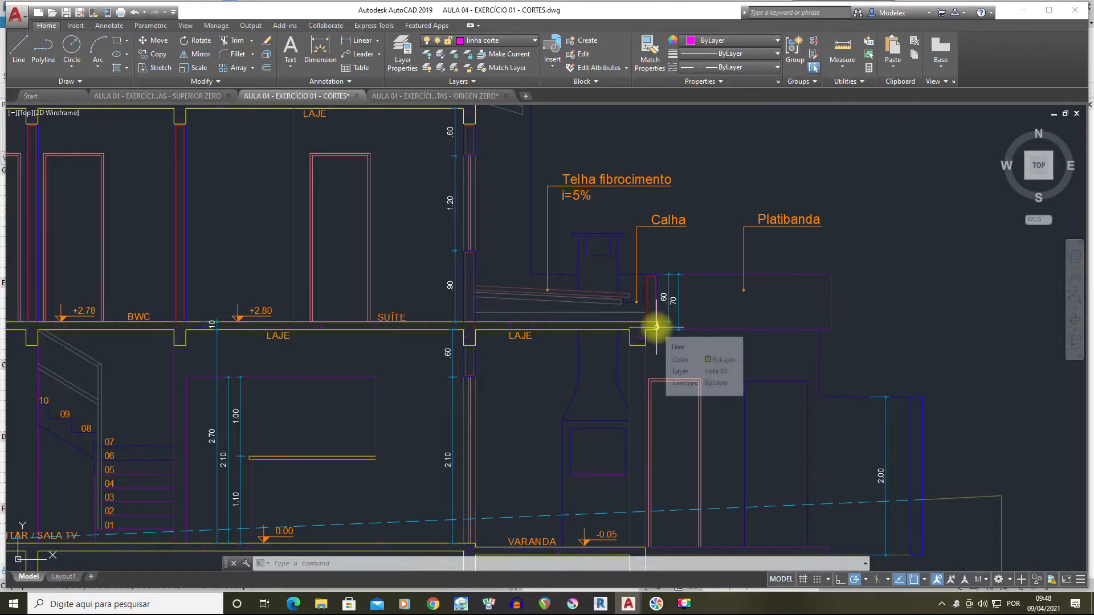
# Move the vertical end line of the LAJE beneath the Platibanda inward to align with the wall's outer red line
pyautogui.scroll(-4, 656, 326)
pyautogui.scroll(8, 652, 318)
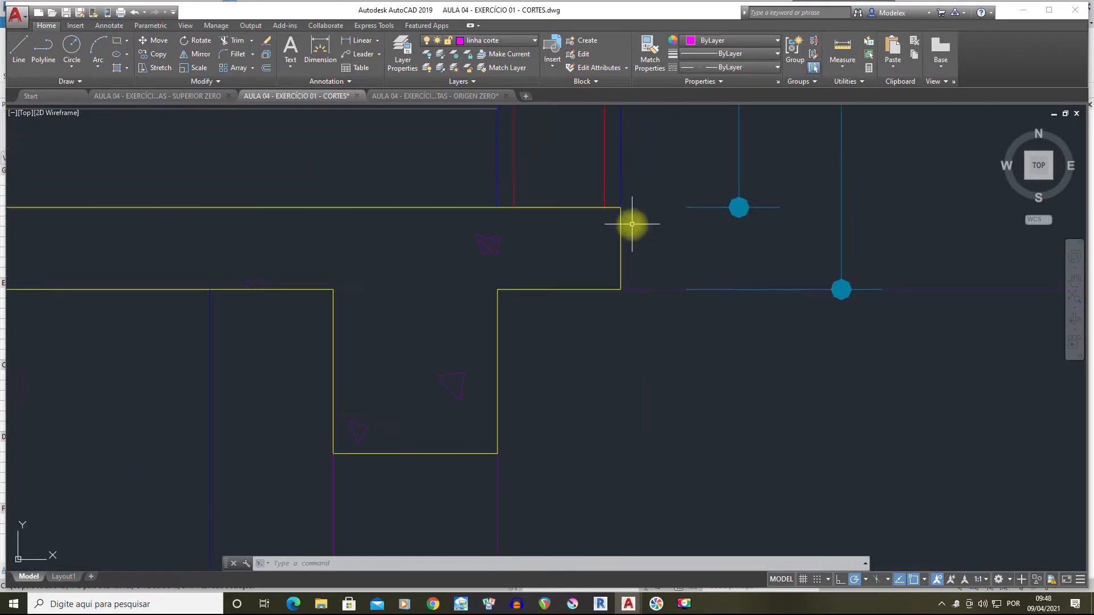
pyautogui.moveTo(630, 224); pyautogui.dragTo(630, 335, button='middle')
pyautogui.click(610, 313)
pyautogui.click(693, 484)
pyautogui.write('m')
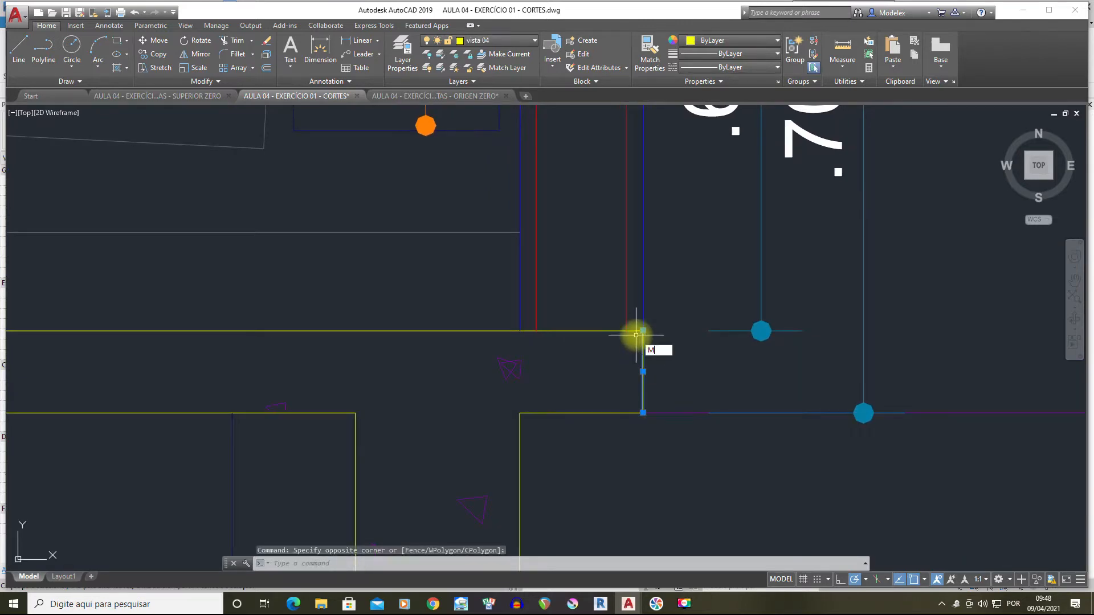
pyautogui.press('Return')
pyautogui.click(642, 331)
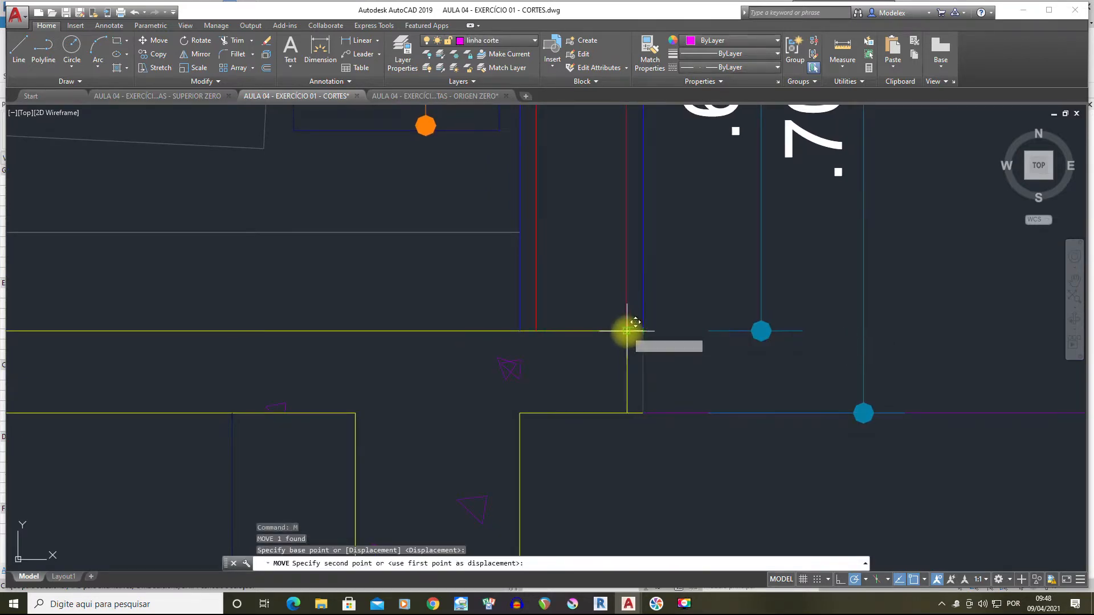
pyautogui.click(626, 331)
pyautogui.press('Escape')
pyautogui.press('Escape')
# Shorten the slab's upper line to meet the relocated vertical end line
pyautogui.click(629, 331)
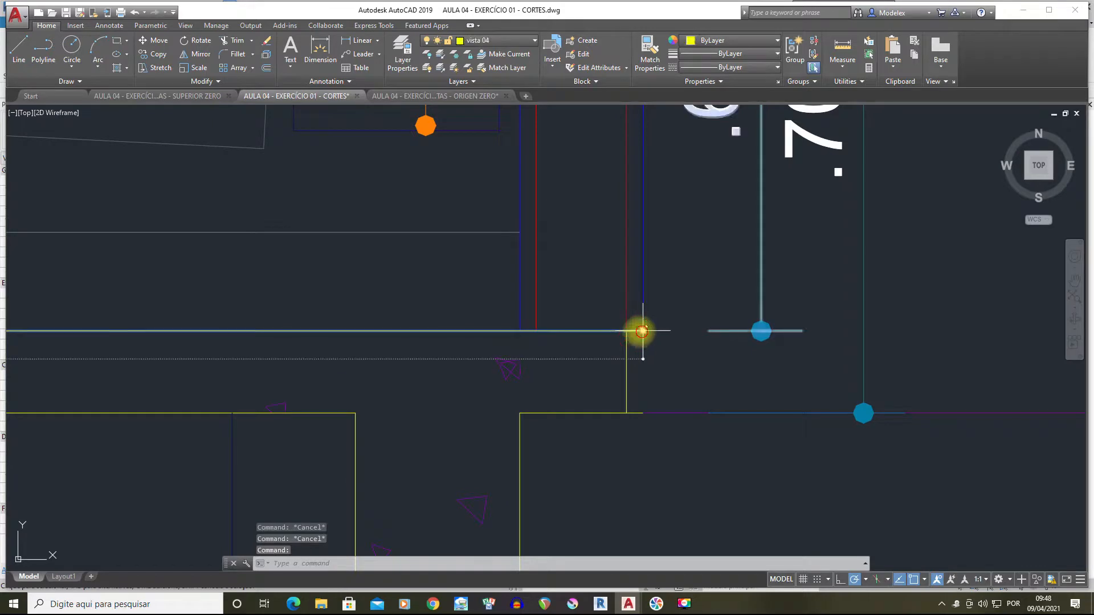
pyautogui.click(627, 331)
pyautogui.press('Escape')
# Extend the parapet's outer blue finish line down to the level of the slab's underside
pyautogui.click(642, 316)
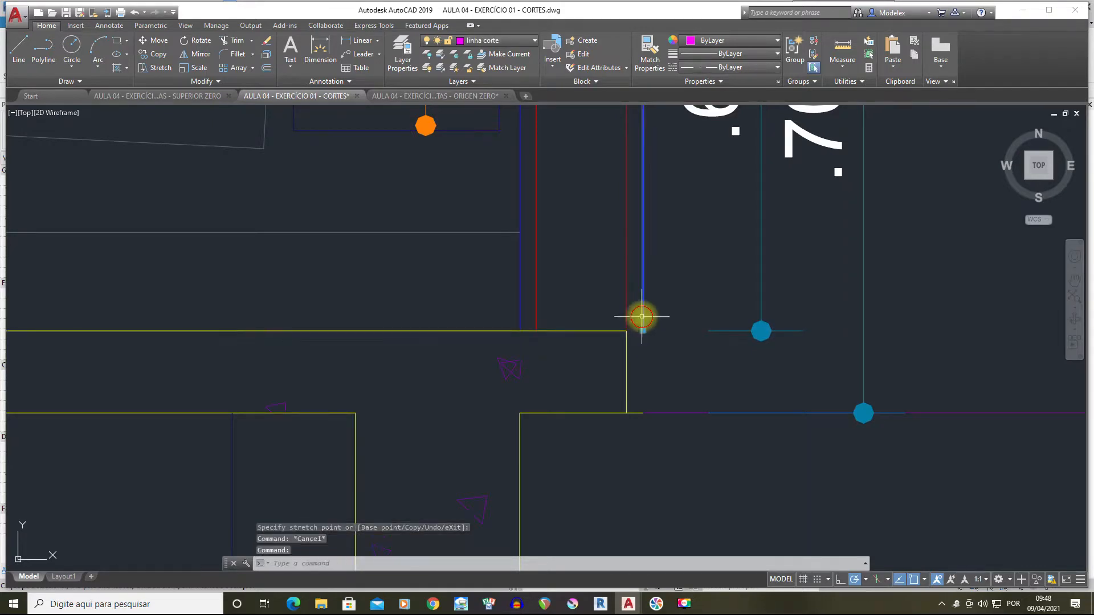
pyautogui.click(643, 331)
pyautogui.click(643, 414)
pyautogui.press('Escape')
# Shorten the slab's lower line at the parapet end to meet the vertical end line
pyautogui.click(637, 413)
pyautogui.click(642, 413)
pyautogui.press('Escape')
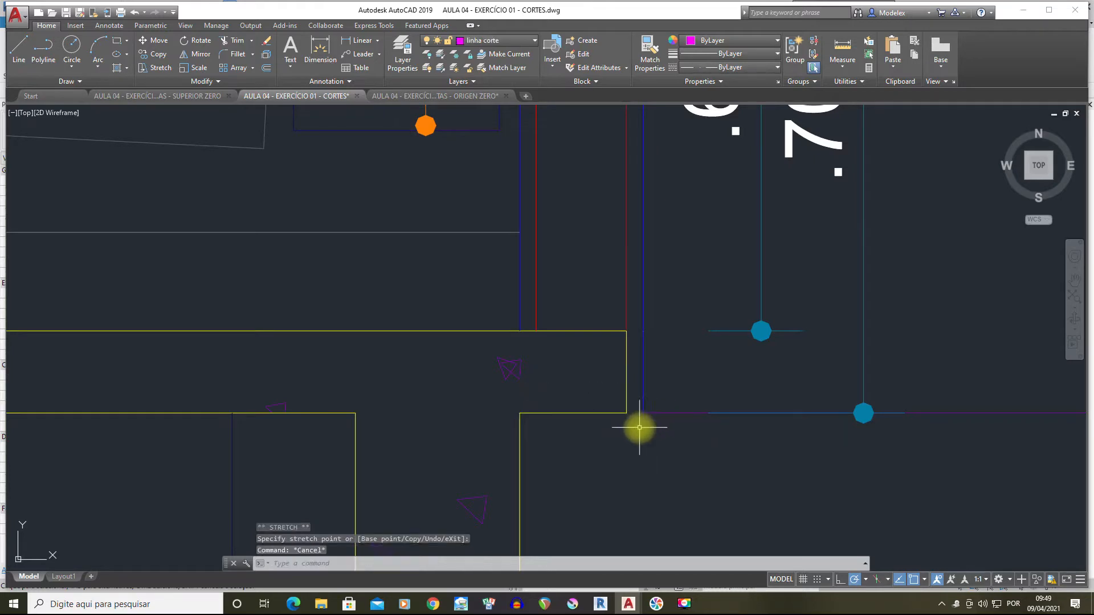
# Draw a short horizontal line closing the gap between the slab's lower corner and the bottom of the blue finish line
pyautogui.write('l')
pyautogui.press('Return')
pyautogui.click(642, 414)
pyautogui.press('Escape')
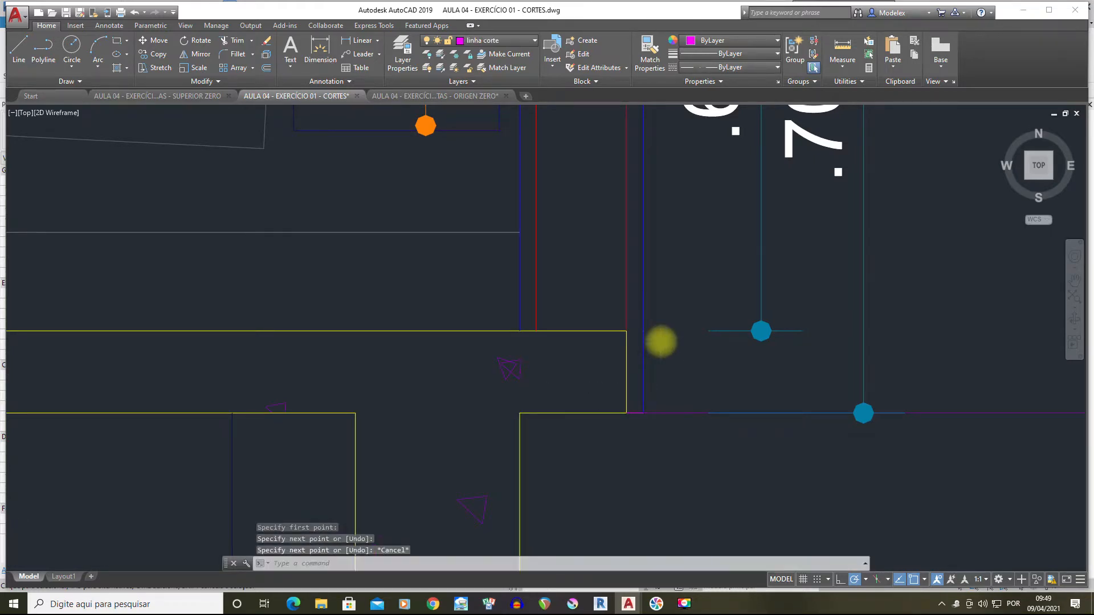
# Match the properties of the parapet's outer finish line onto the short closing line at the slab's lower corner
pyautogui.scroll(-2, 660, 341)
pyautogui.scroll(-1, 647, 328)
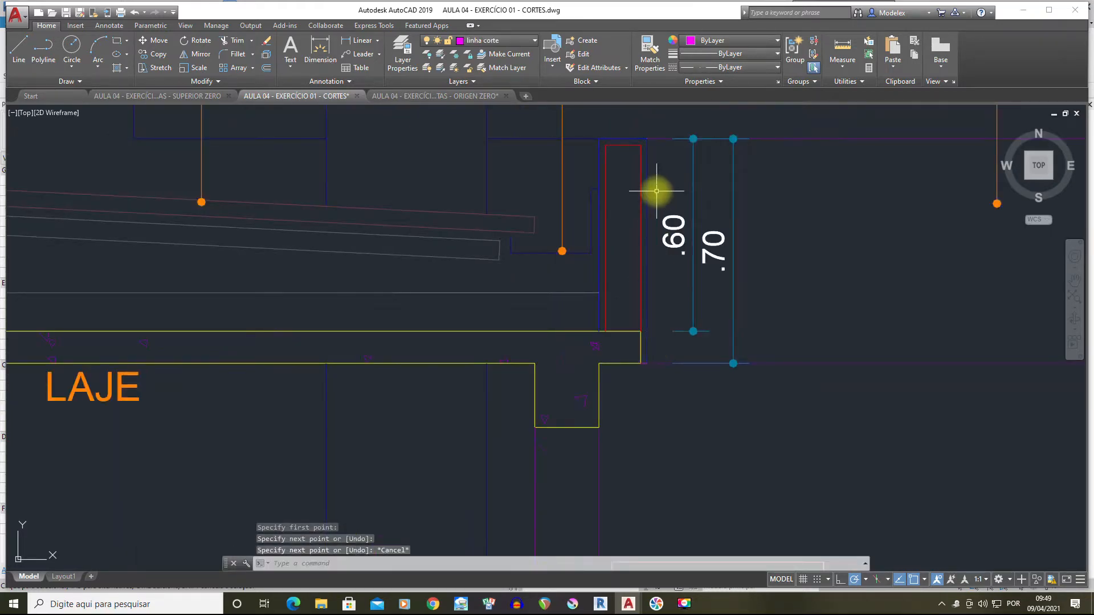
pyautogui.write('ma')
pyautogui.press('Return')
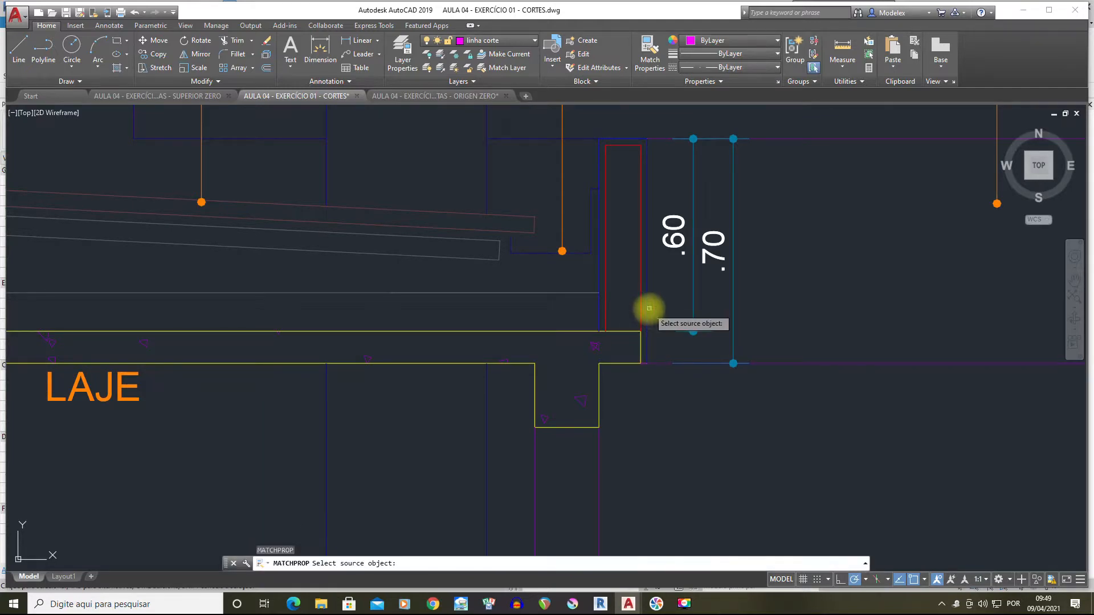
pyautogui.click(647, 312)
pyautogui.click(619, 349)
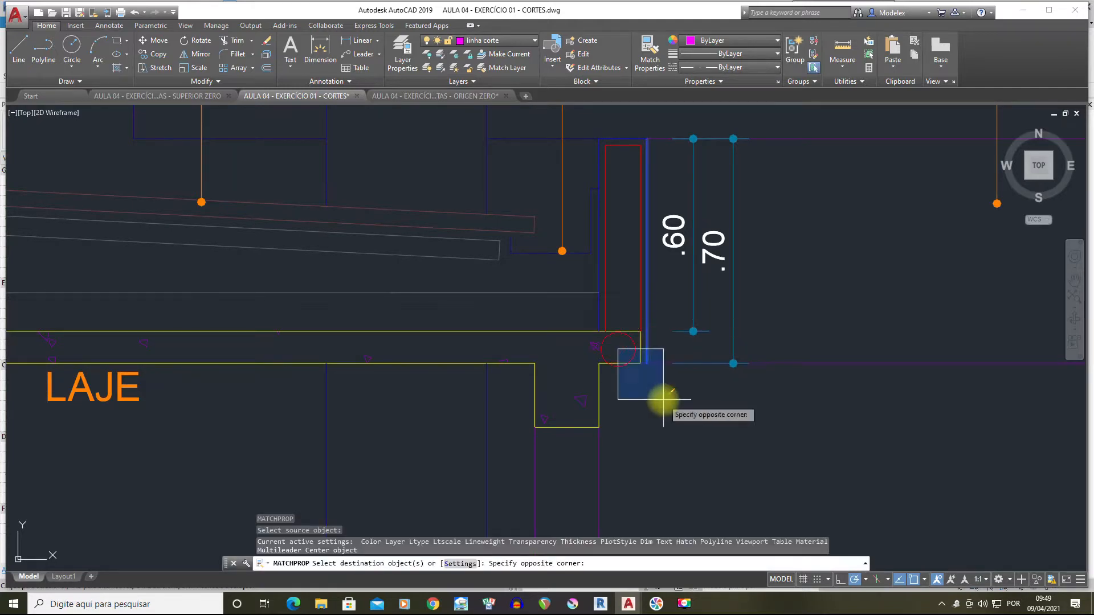
pyautogui.click(659, 391)
pyautogui.press('Escape')
# Examine the whole section, including the roof slab's end beam beneath the ceramic-tile eave on the balcony side
pyautogui.scroll(-5, 664, 268)
pyautogui.scroll(2, 665, 268)
pyautogui.scroll(-2, 648, 262)
pyautogui.moveTo(631, 266)
pyautogui.mouseDown(button='middle')
pyautogui.moveTo(751, 415)
pyautogui.moveTo(854, 401)
pyautogui.mouseUp(button='middle')
pyautogui.scroll(-1, 853, 400)
pyautogui.moveTo(714, 296); pyautogui.dragTo(763, 334, button='middle')
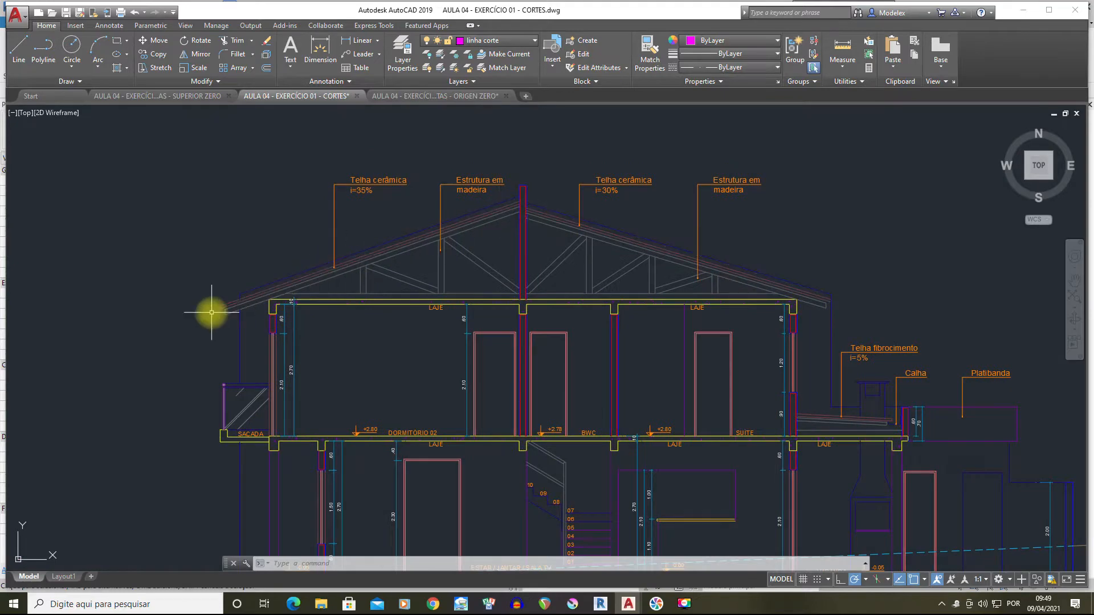
pyautogui.scroll(5, 276, 296)
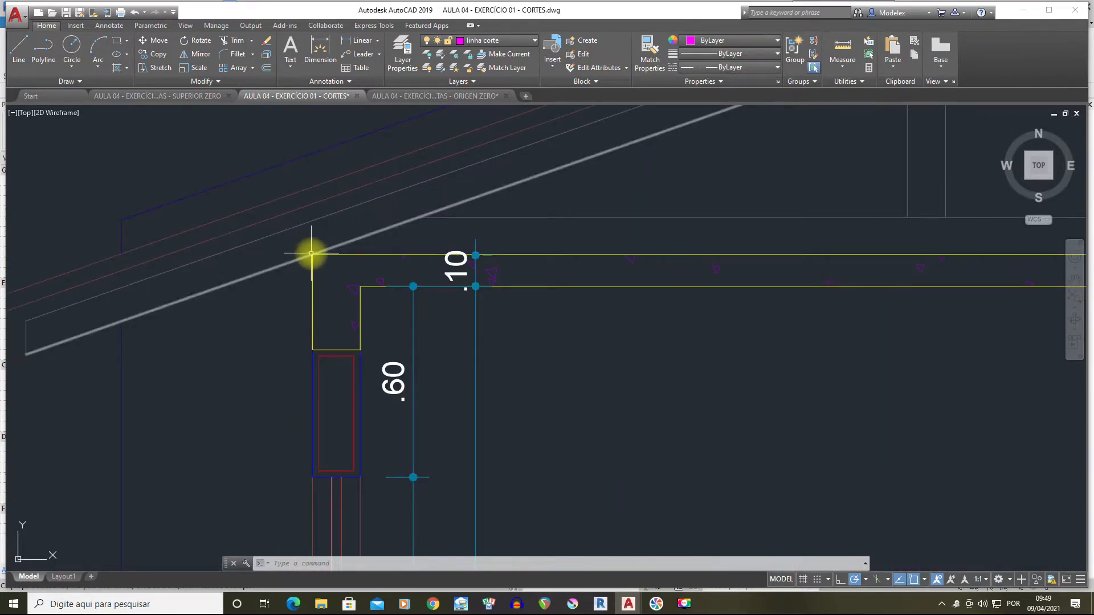
pyautogui.scroll(-10, 311, 253)
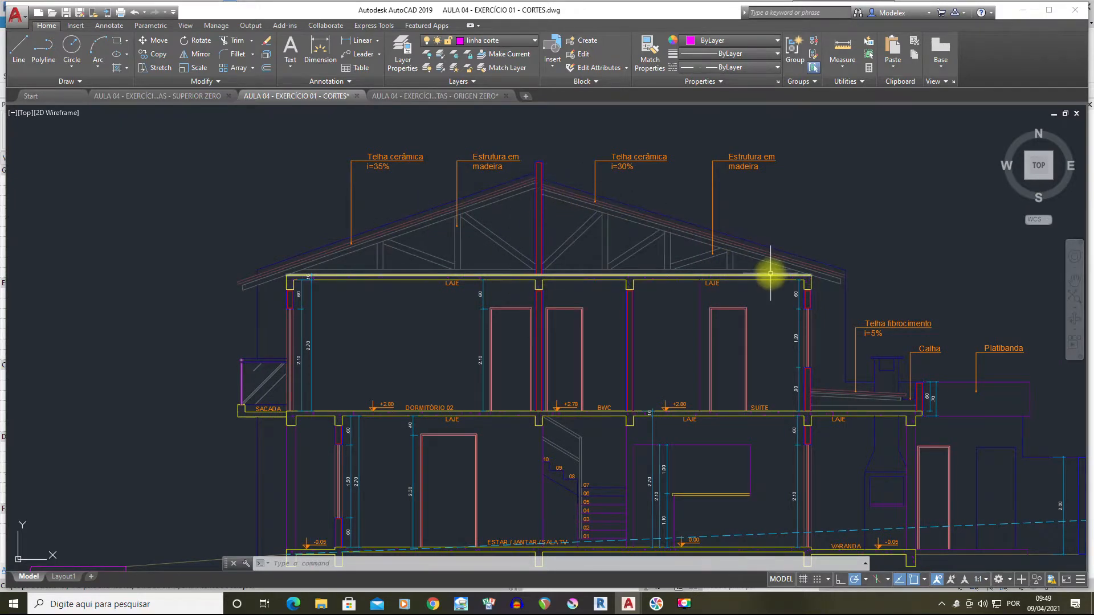
pyautogui.scroll(-8, 697, 252)
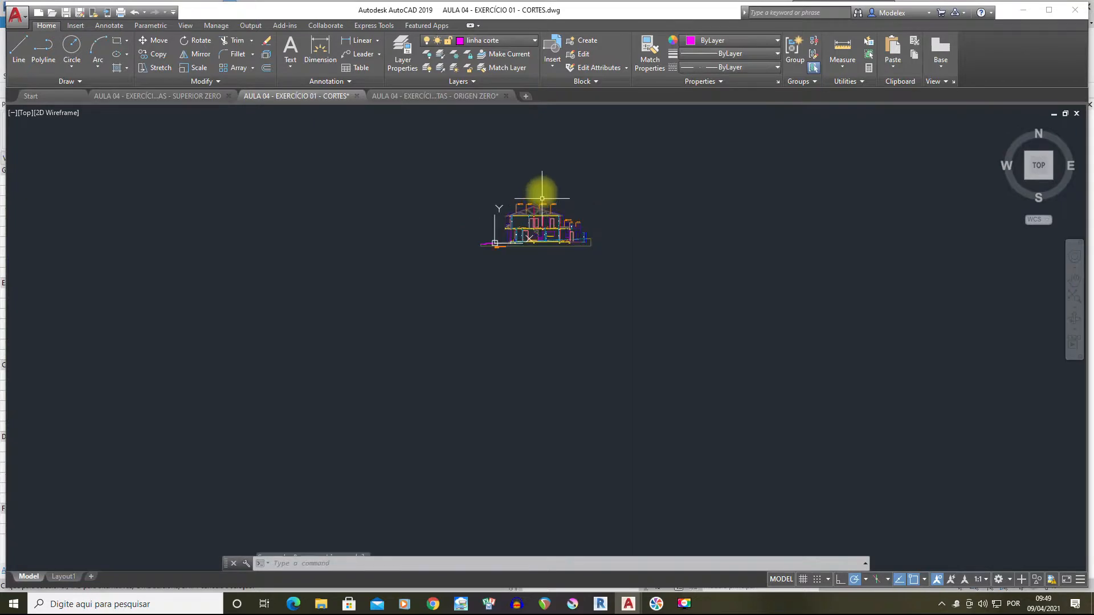
# Check the ORIGEN ZERO plan, then the SUPERIOR ZERO plan, examining the light-well projection over the B.W.C
pyautogui.click(471, 95)
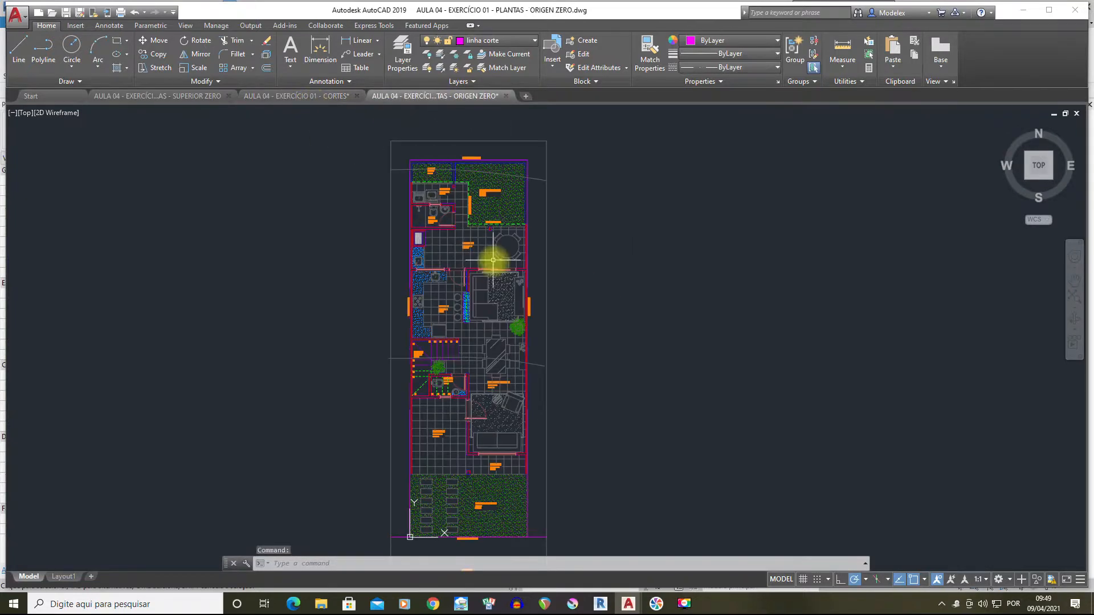
pyautogui.click(162, 96)
pyautogui.moveTo(263, 239); pyautogui.dragTo(500, 293, button='middle')
pyautogui.scroll(10, 477, 293)
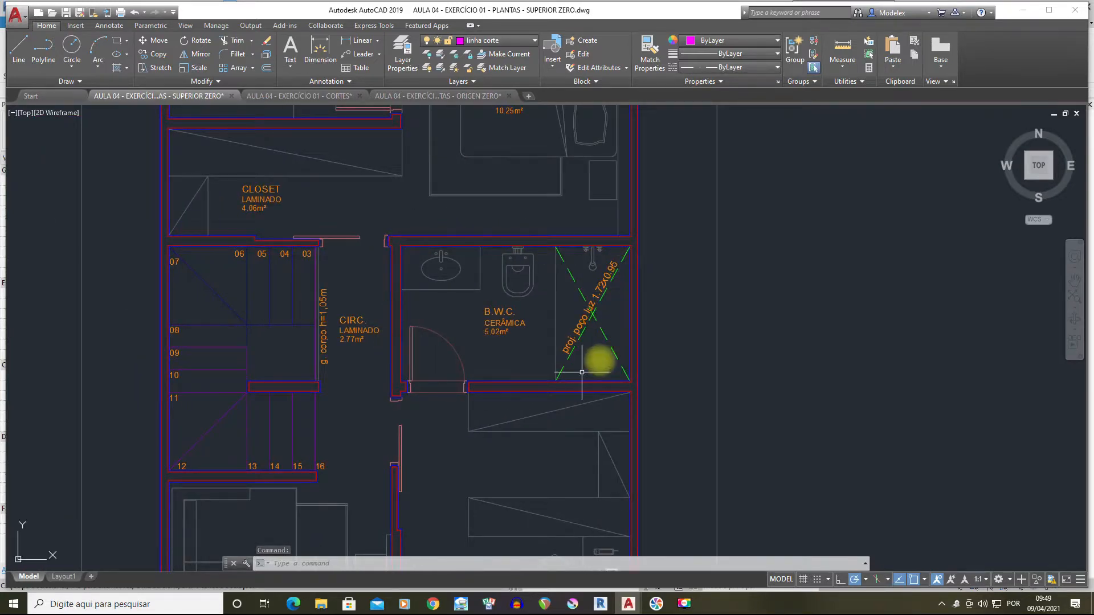
pyautogui.scroll(-4, 604, 244)
pyautogui.scroll(6, 581, 250)
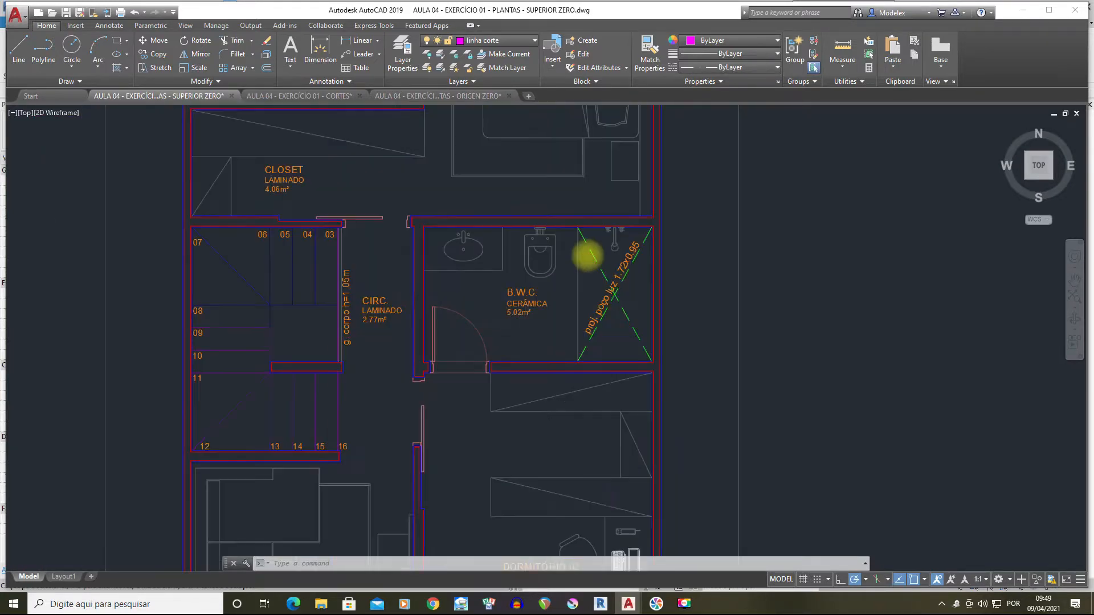
pyautogui.scroll(-6, 668, 238)
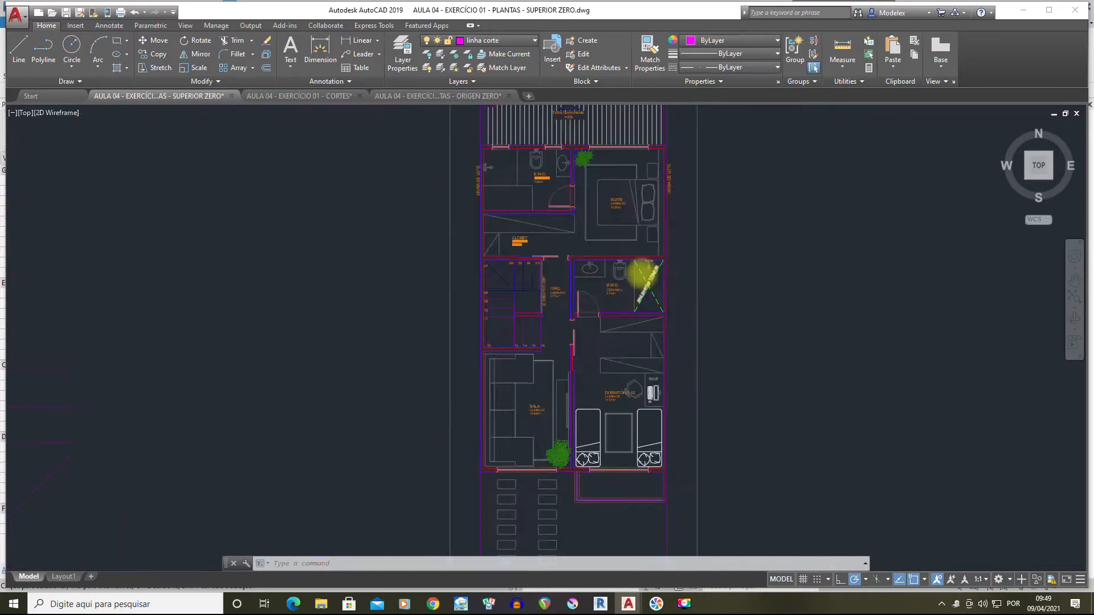
# Open the drawing AULA 04 - EXERCÍCIO 01 - ELEVAÇÕES and view its facades
pyautogui.click(16, 16)
pyautogui.click(33, 95)
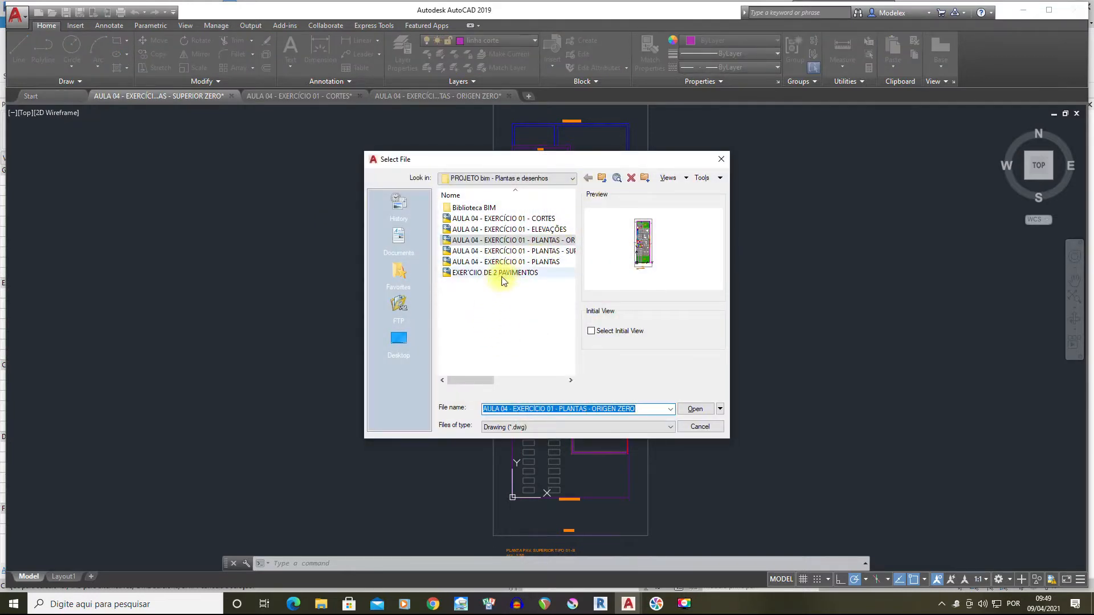
pyautogui.click(519, 229)
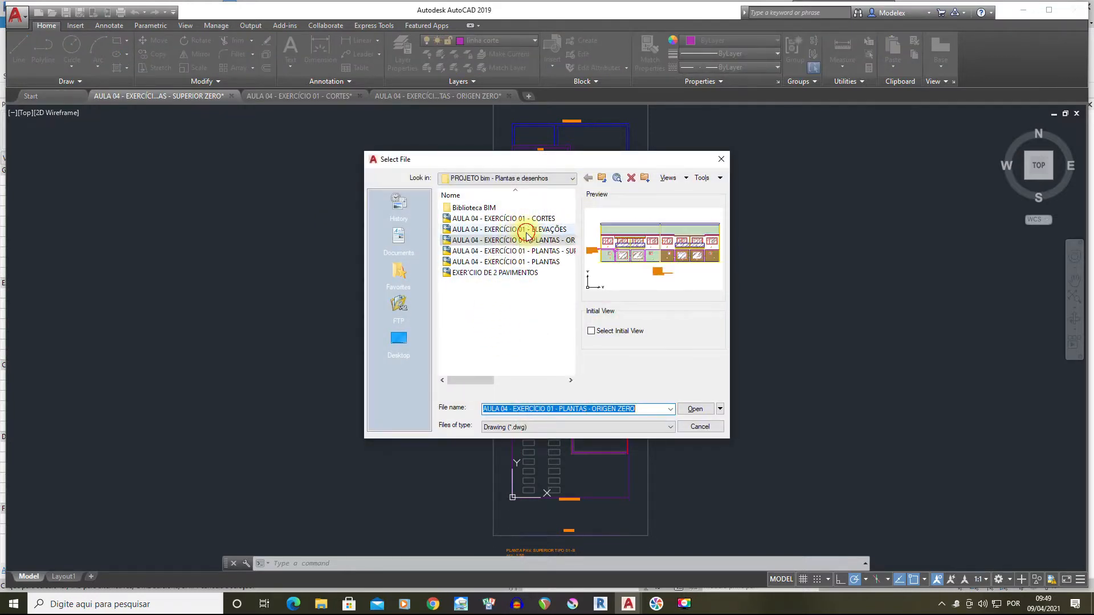
pyautogui.click(691, 409)
pyautogui.click(528, 277)
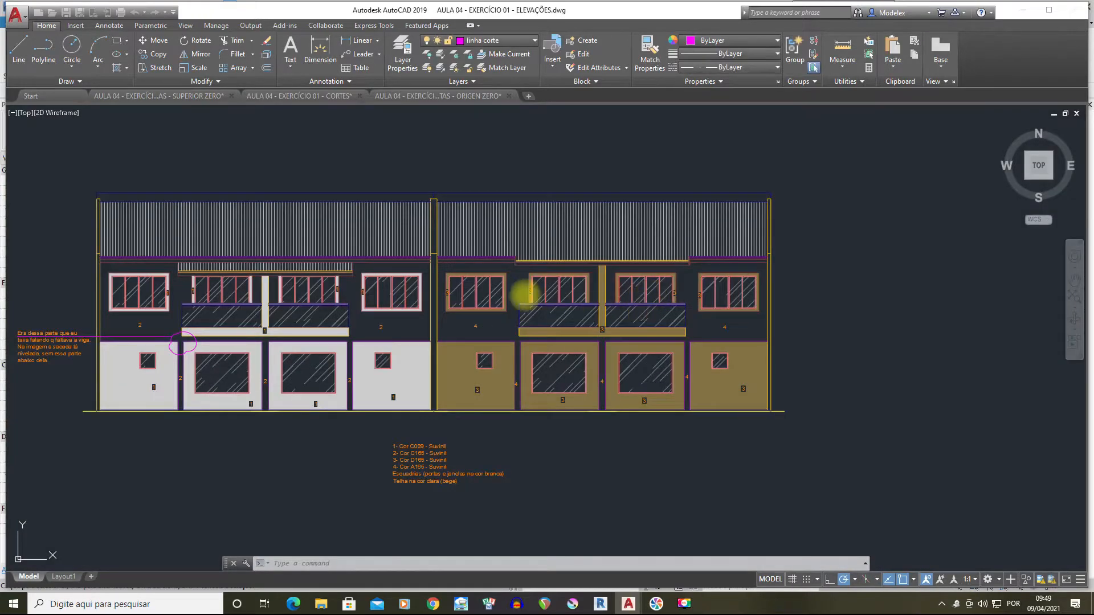
pyautogui.moveTo(520, 237); pyautogui.dragTo(599, 285, button='middle')
pyautogui.scroll(-8, 604, 273)
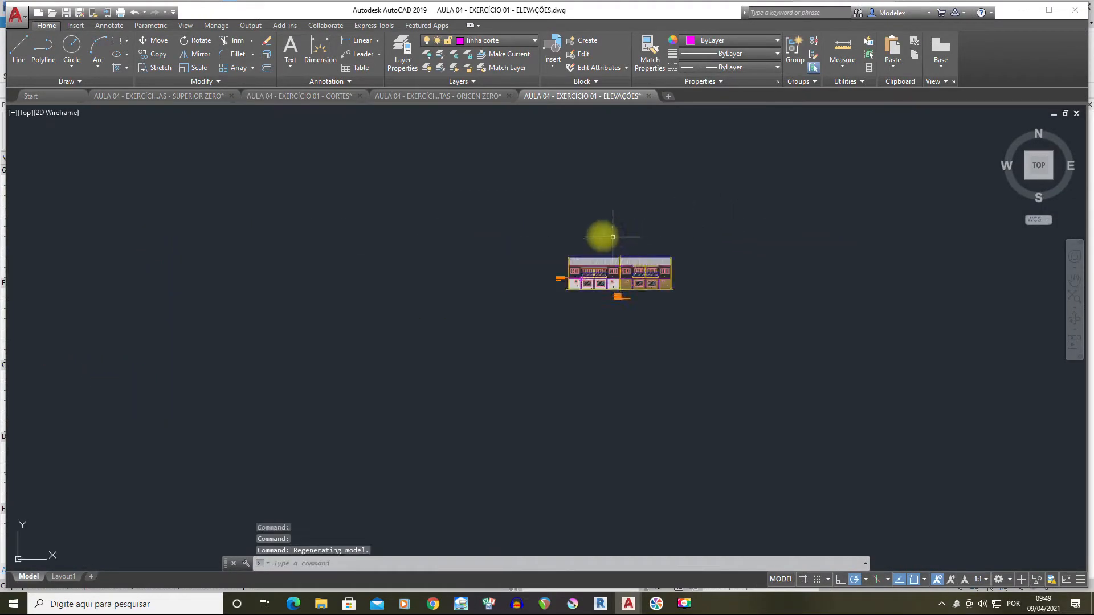
pyautogui.scroll(4, 598, 237)
# Preview the project folder's drawings, including PLANTAS, CORTES and EXER'CIIO DE 2 PAVIMENTOS, without opening any of them
pyautogui.click(17, 24)
pyautogui.click(35, 97)
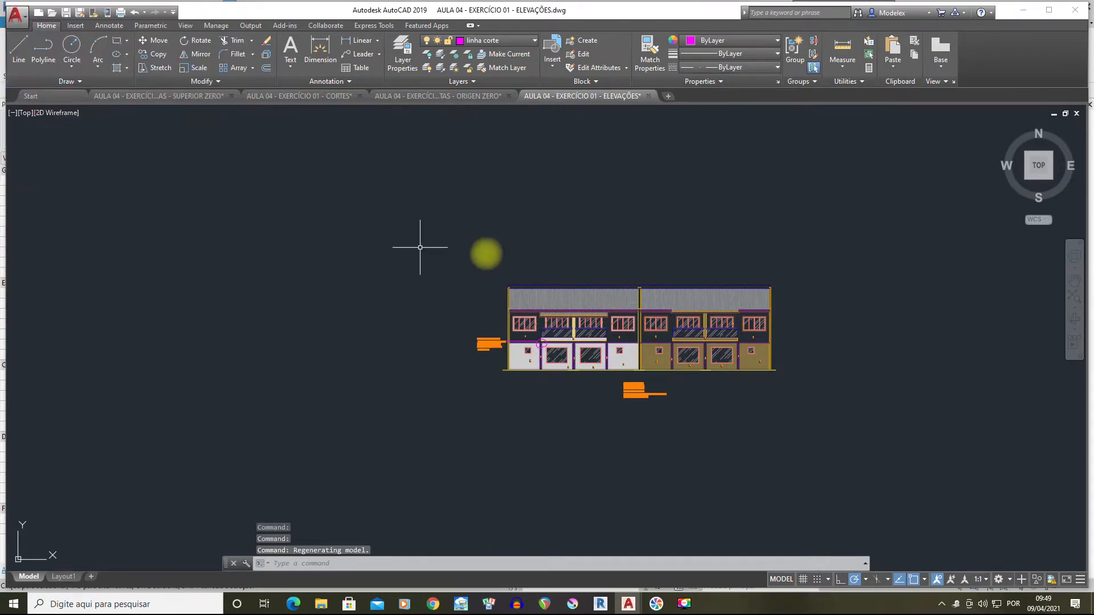
pyautogui.click(549, 262)
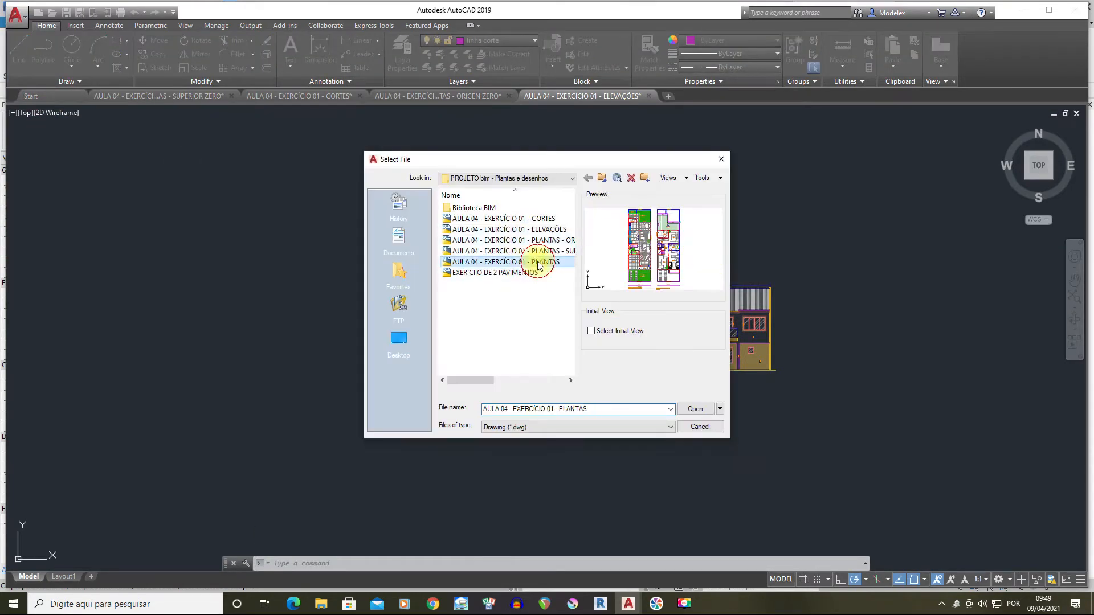
pyautogui.click(535, 252)
pyautogui.click(529, 241)
pyautogui.click(532, 230)
pyautogui.click(532, 219)
pyautogui.click(532, 240)
pyautogui.click(534, 229)
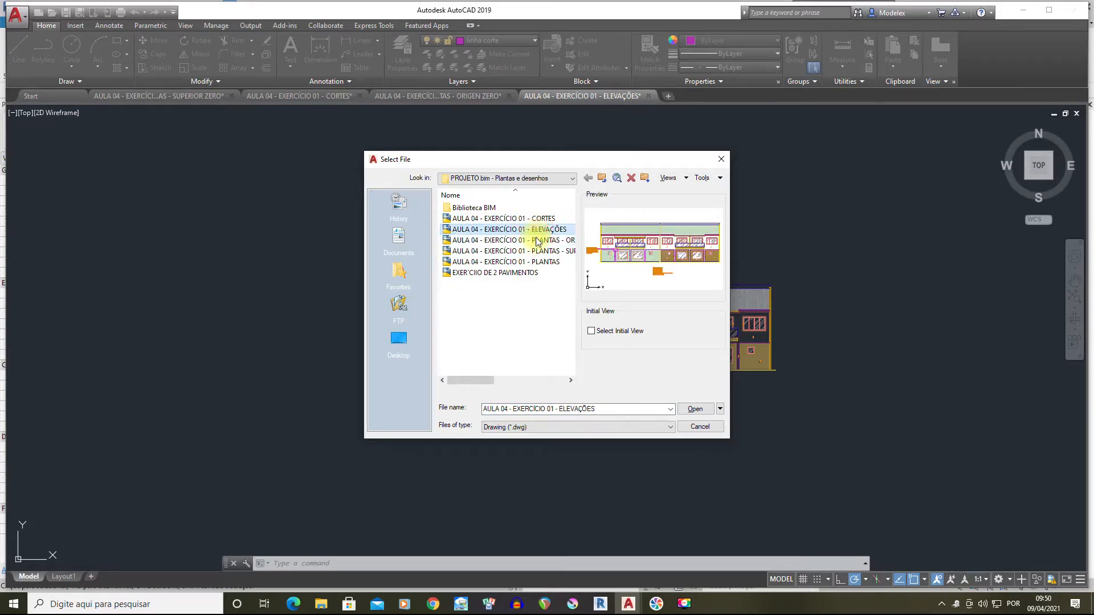
pyautogui.click(520, 275)
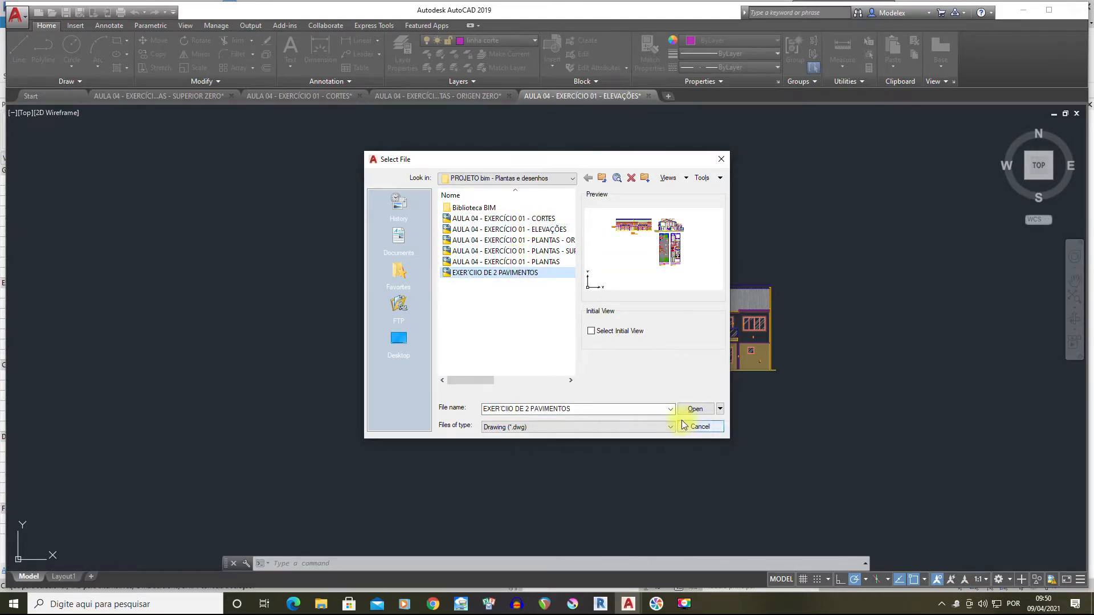
pyautogui.click(700, 427)
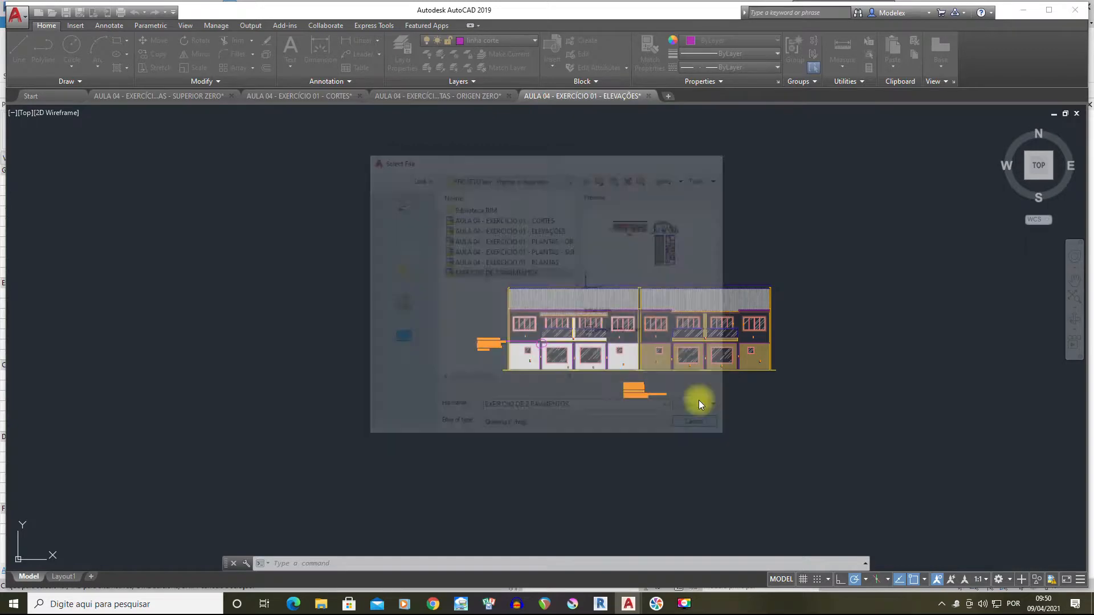
# Return to the CORTES drawing and view the complete section
pyautogui.click(316, 96)
pyautogui.scroll(6, 632, 349)
pyautogui.scroll(-4, 593, 242)
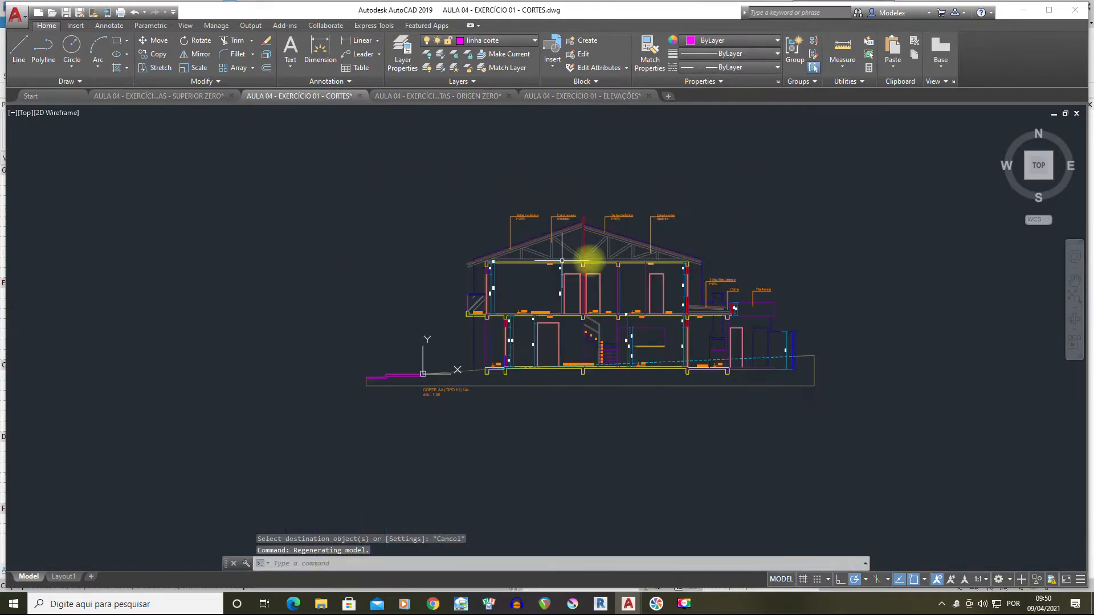
# Compare the complete section with the Revit model's GERAL 3D view, and return to the CORTES drawing
pyautogui.scroll(2, 615, 264)
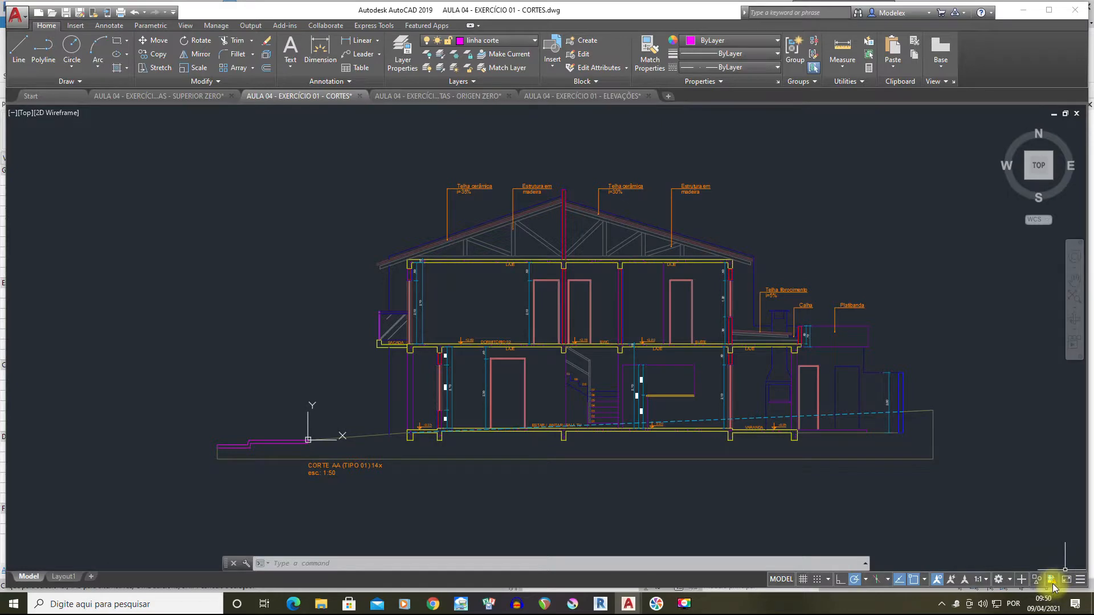
pyautogui.click(602, 604)
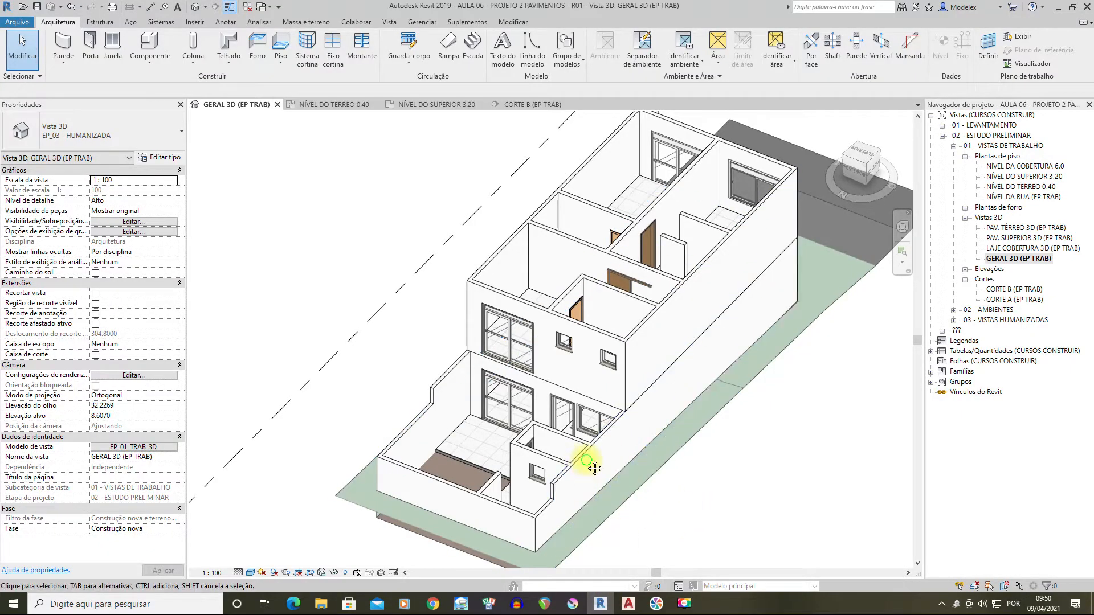
pyautogui.scroll(2, 593, 467)
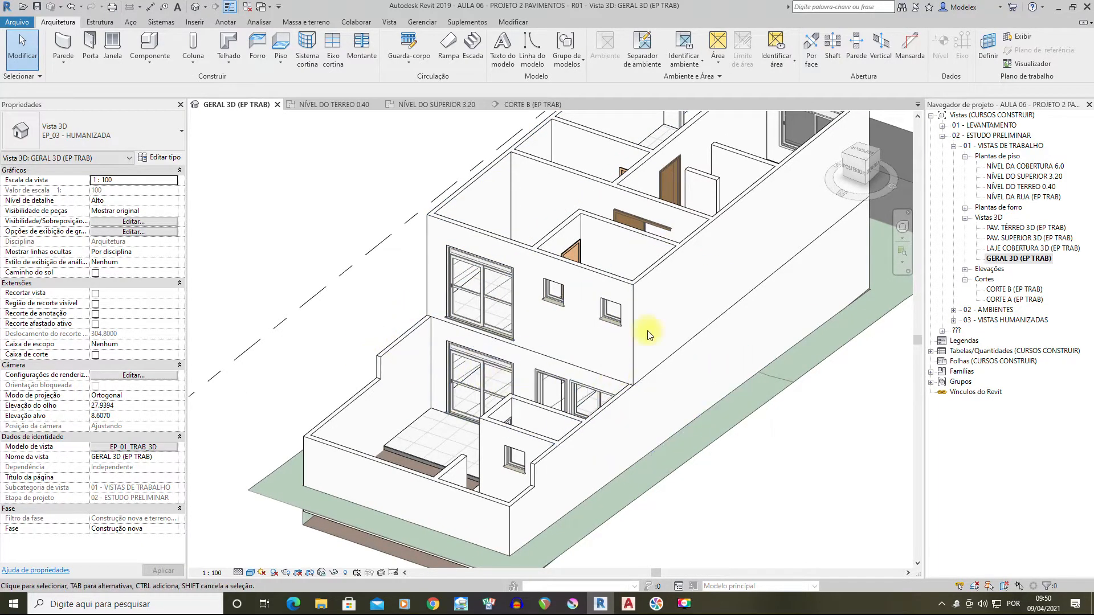
pyautogui.moveTo(630, 608)
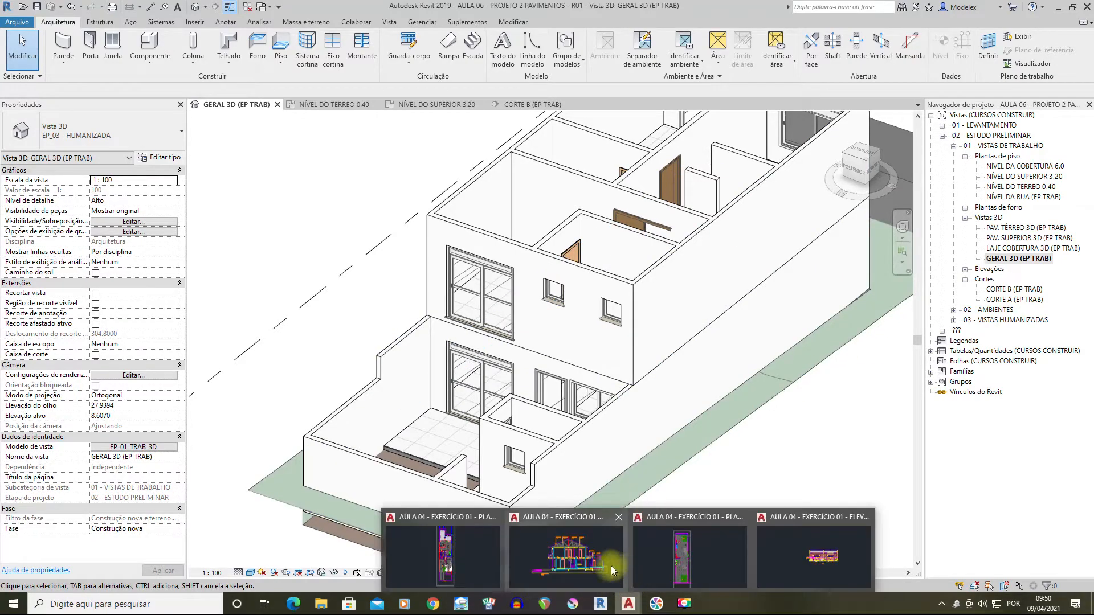
pyautogui.click(570, 557)
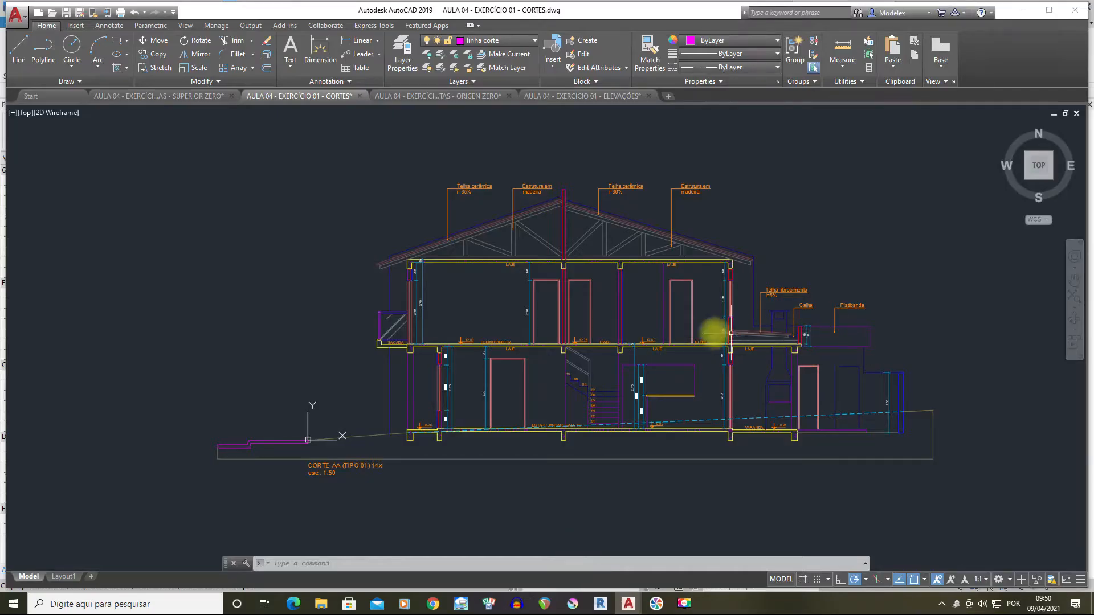
pyautogui.click(907, 350)
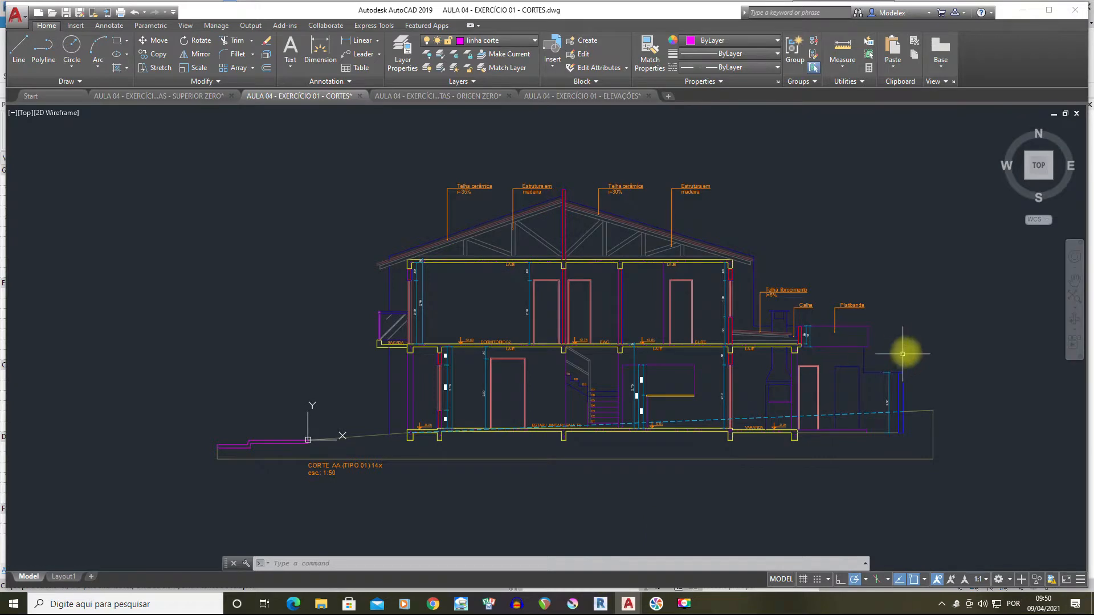
pyautogui.click(701, 270)
pyautogui.press('Escape')
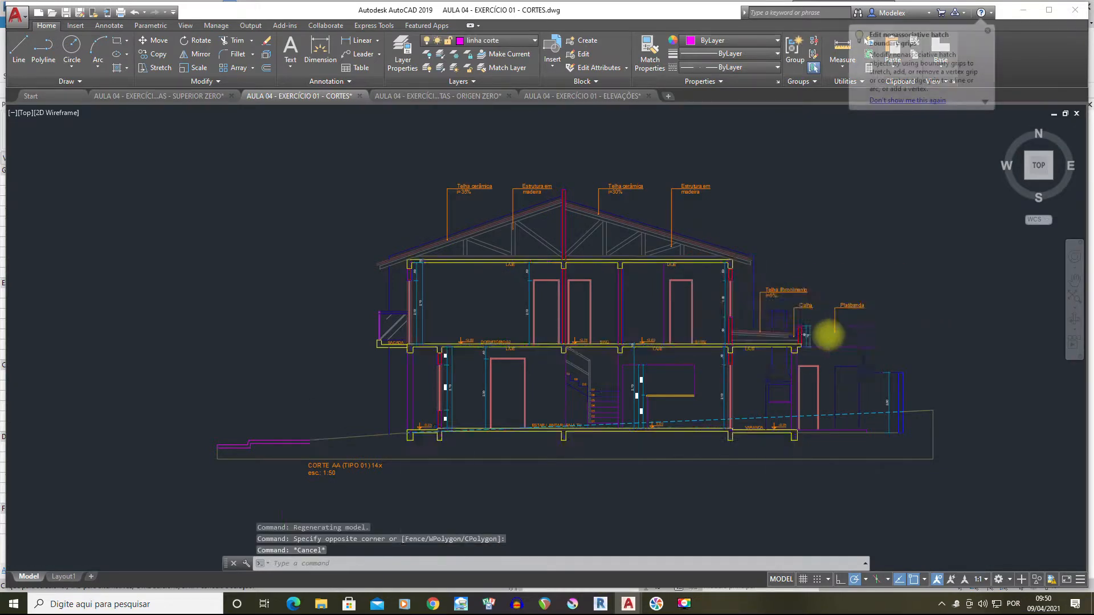
# Identify the layer of the faint chimney line near the Calha, and change the layer vista 01 to index color 130
pyautogui.scroll(5, 816, 319)
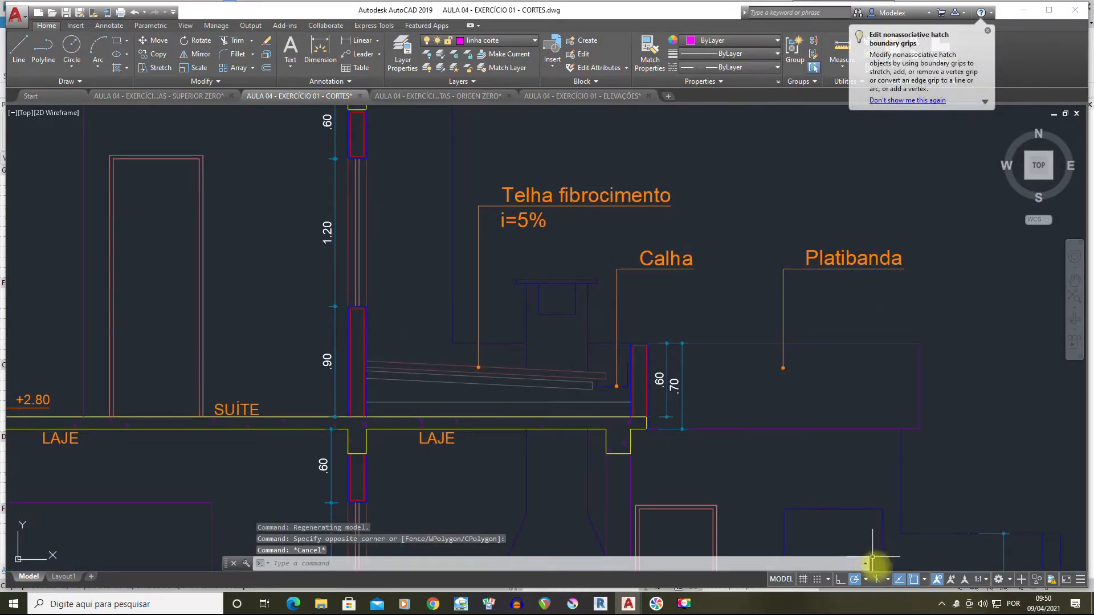
pyautogui.click(597, 311)
pyautogui.click(577, 308)
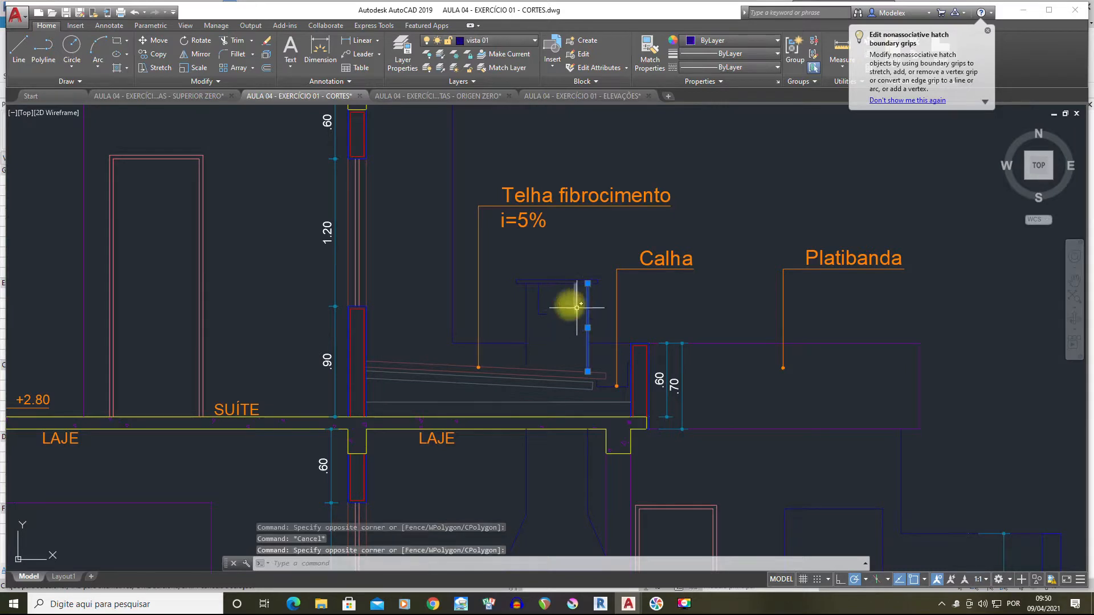
pyautogui.press('Escape')
pyautogui.click(483, 41)
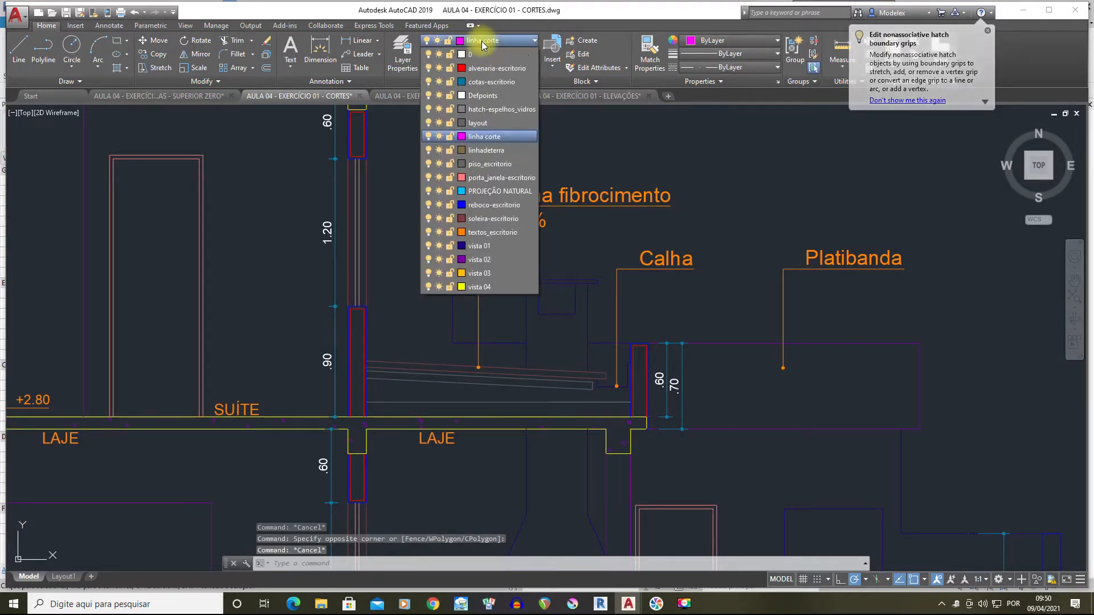
pyautogui.click(463, 246)
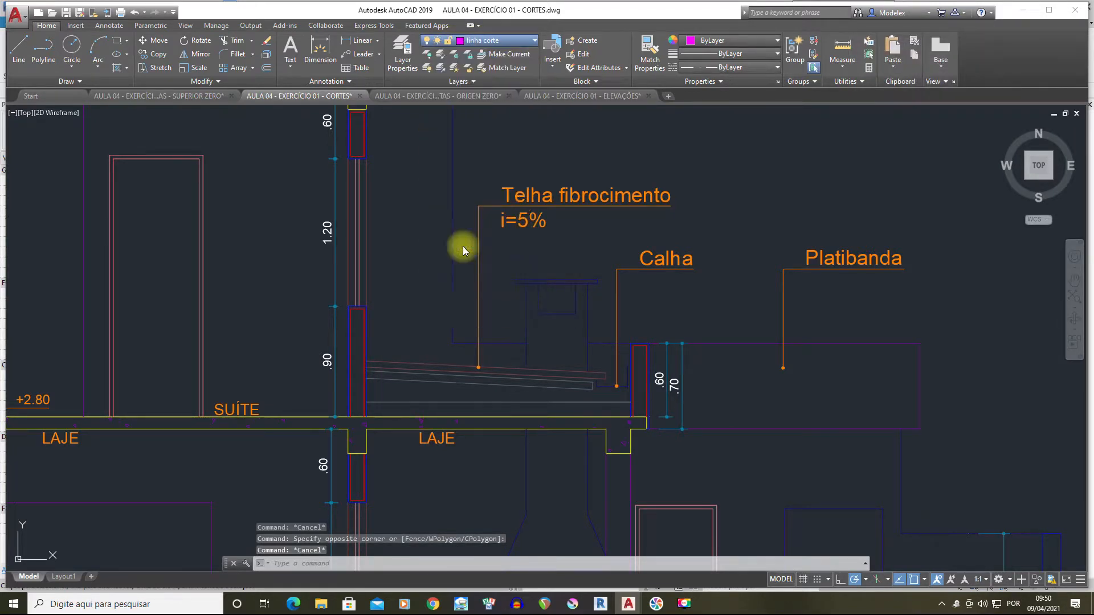
pyautogui.click(551, 262)
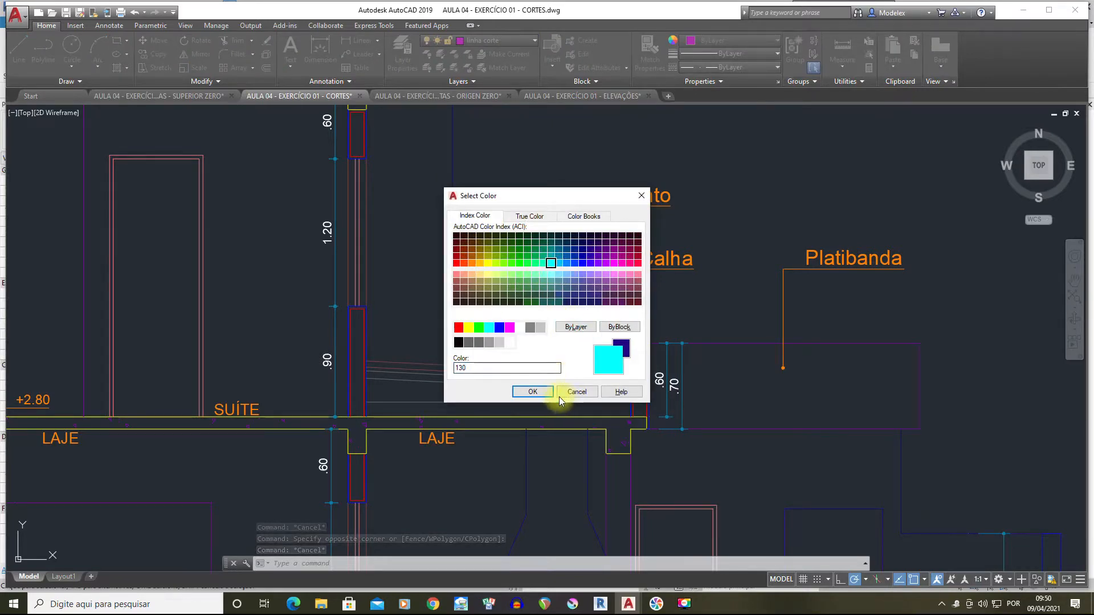
pyautogui.click(543, 392)
pyautogui.scroll(-5, 679, 305)
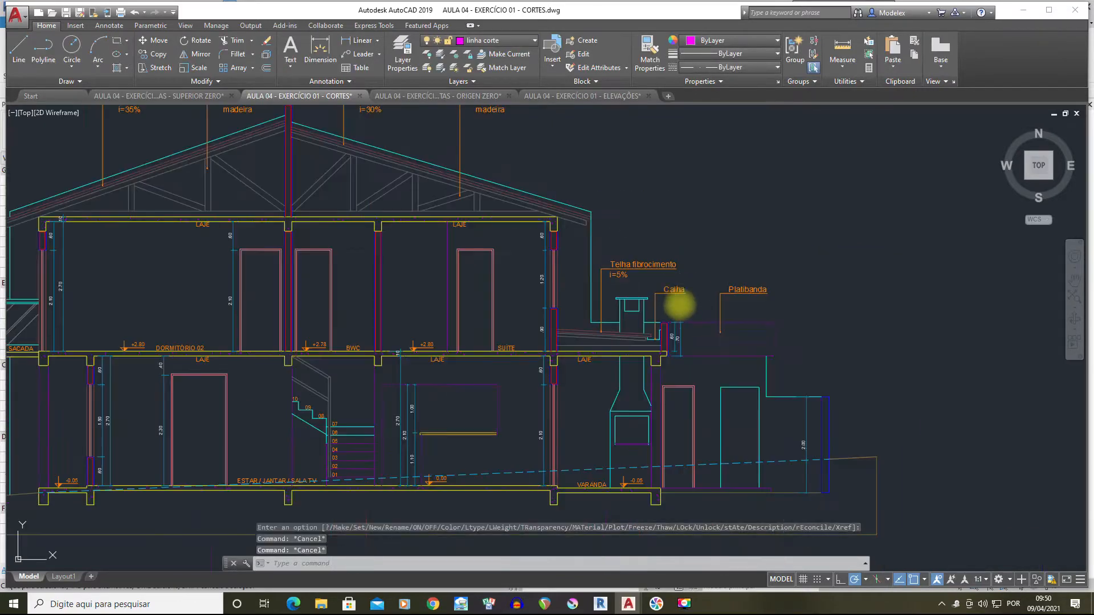
# Examine the Platibanda outline beyond the Calha in the section, checking its lower edge and the adjacent wall lines
pyautogui.scroll(2, 651, 309)
pyautogui.scroll(-2, 598, 237)
pyautogui.scroll(2, 674, 293)
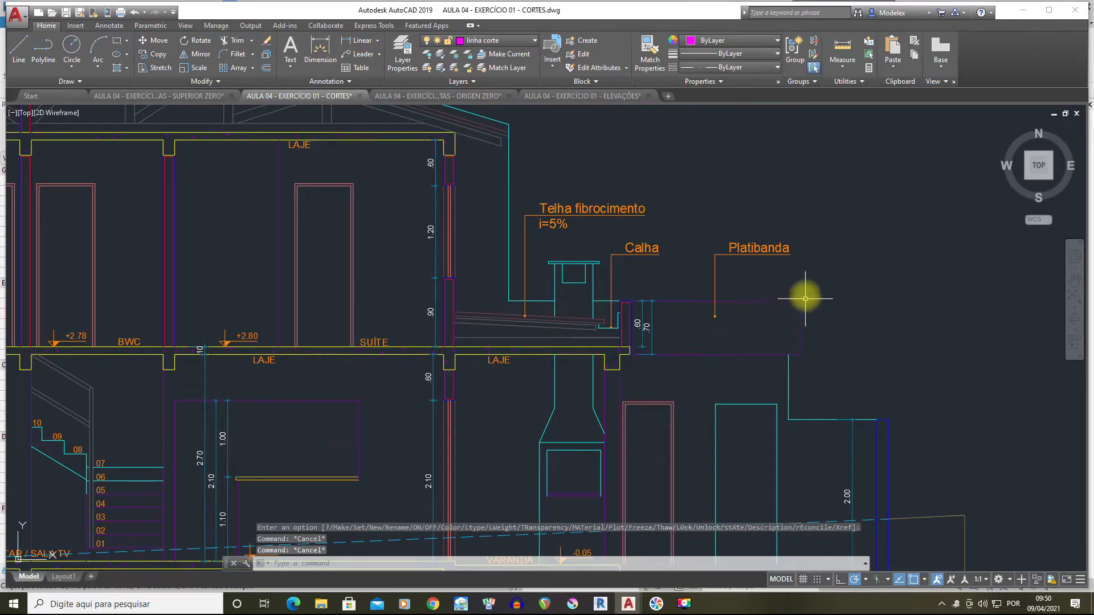
pyautogui.click(733, 353)
pyautogui.scroll(2, 739, 358)
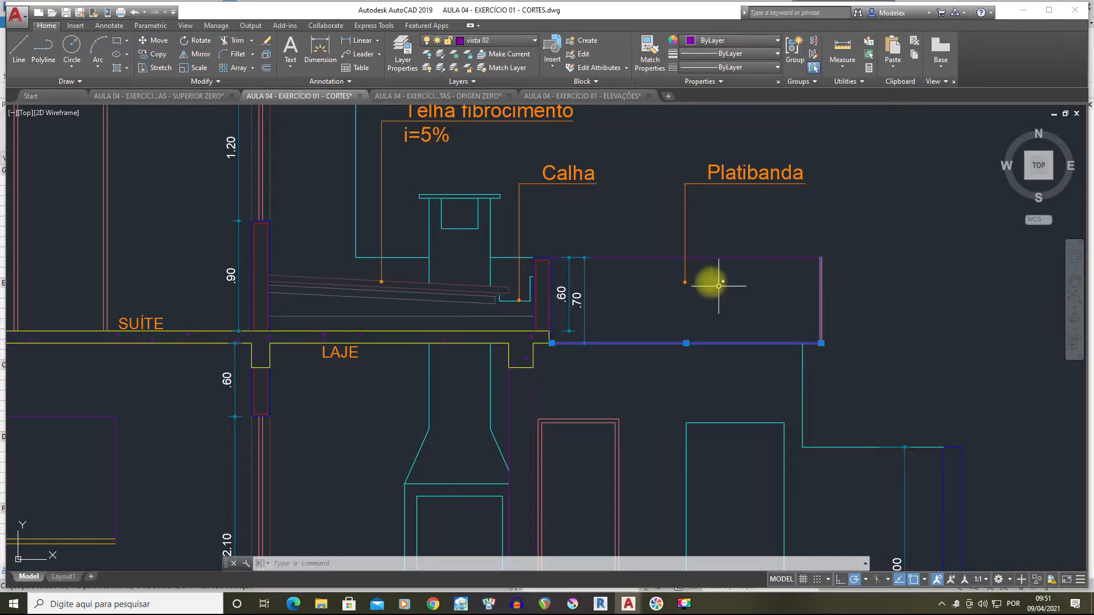
pyautogui.press('Escape')
pyautogui.press('Escape')
pyautogui.moveTo(630, 274); pyautogui.dragTo(687, 345, button='middle')
pyautogui.click(894, 433)
pyautogui.click(866, 310)
pyautogui.press('Escape')
pyautogui.scroll(-2, 723, 344)
pyautogui.moveTo(633, 339); pyautogui.dragTo(698, 368, button='middle')
# Measure the horizontal distance from the SUÍTE's exterior wall face to the vertical outline below the eave
pyautogui.click(603, 345)
pyautogui.press('Escape')
pyautogui.write('DI')
pyautogui.press('Return')
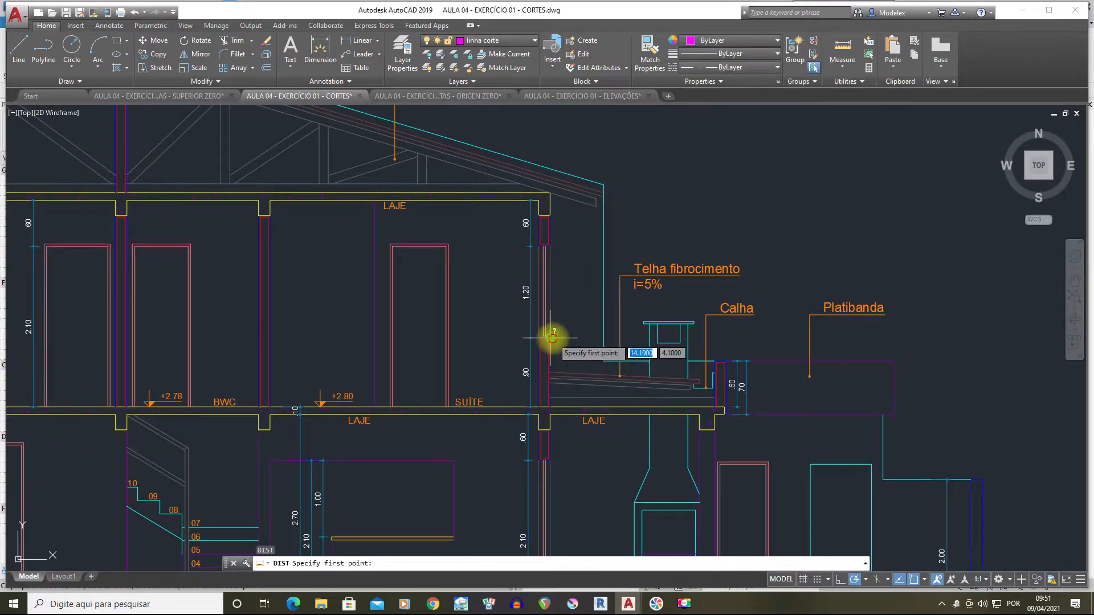
pyautogui.click(550, 339)
pyautogui.click(602, 338)
# Measure the horizontal distance between the vertical outline above the SACADA and the exterior wall of DORMITÓRIO 02
pyautogui.moveTo(599, 278); pyautogui.dragTo(662, 380, button='middle')
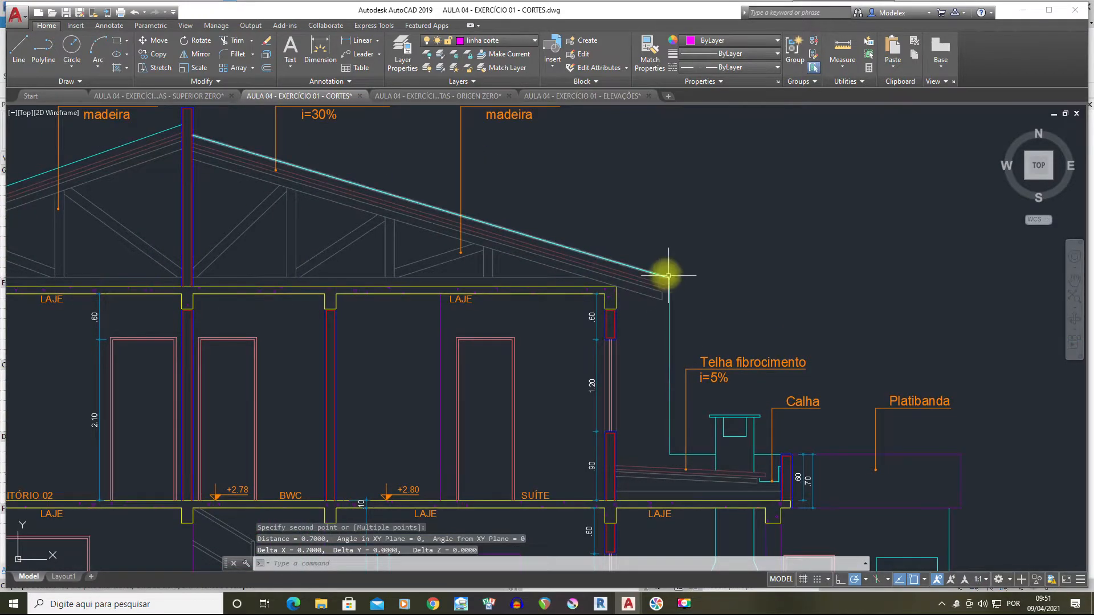
pyautogui.moveTo(215, 142)
pyautogui.mouseDown(button='middle')
pyautogui.moveTo(188, 141)
pyautogui.moveTo(789, 179)
pyautogui.mouseUp(button='middle')
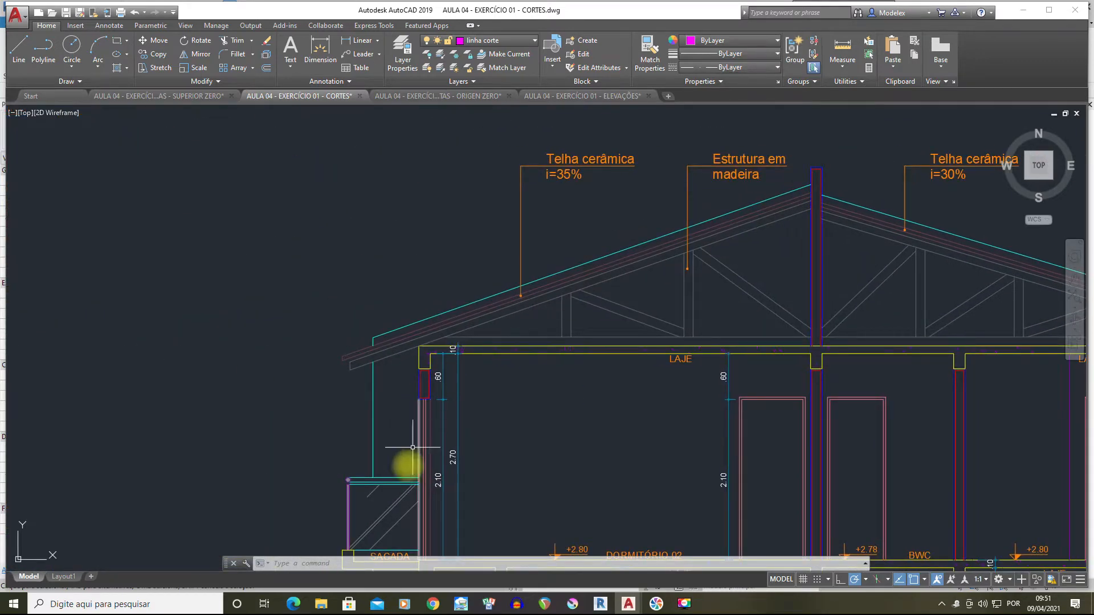
pyautogui.moveTo(380, 455)
pyautogui.mouseDown(button='middle')
pyautogui.moveTo(372, 388)
pyautogui.moveTo(375, 367)
pyautogui.moveTo(393, 364)
pyautogui.moveTo(391, 167)
pyautogui.moveTo(399, 271)
pyautogui.mouseUp(button='middle')
pyautogui.write('di')
pyautogui.press('space')
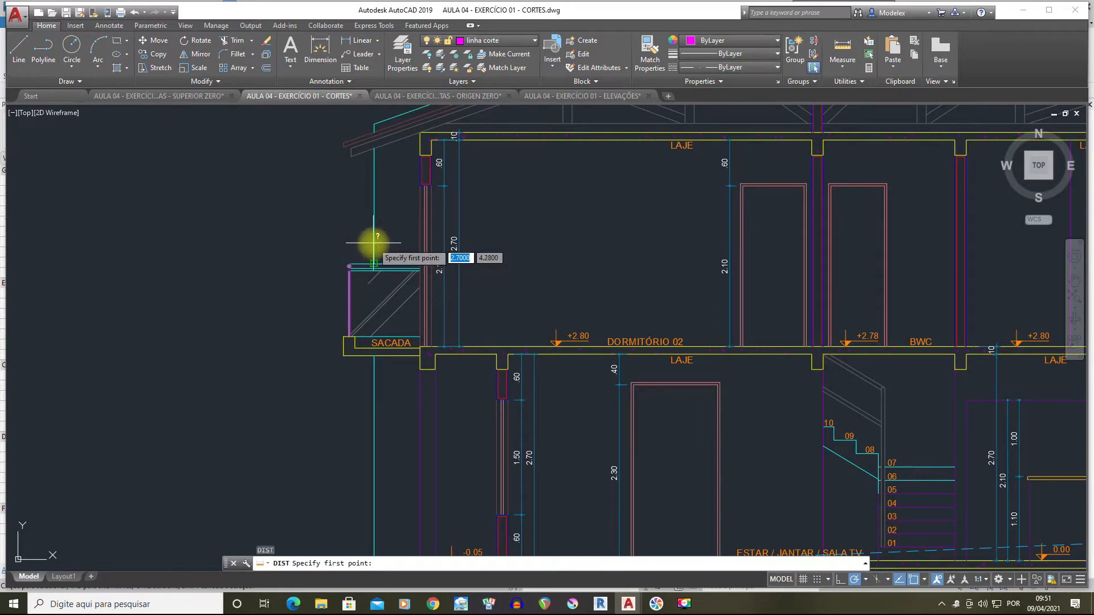
pyautogui.click(374, 264)
pyautogui.click(421, 266)
pyautogui.scroll(-4, 455, 267)
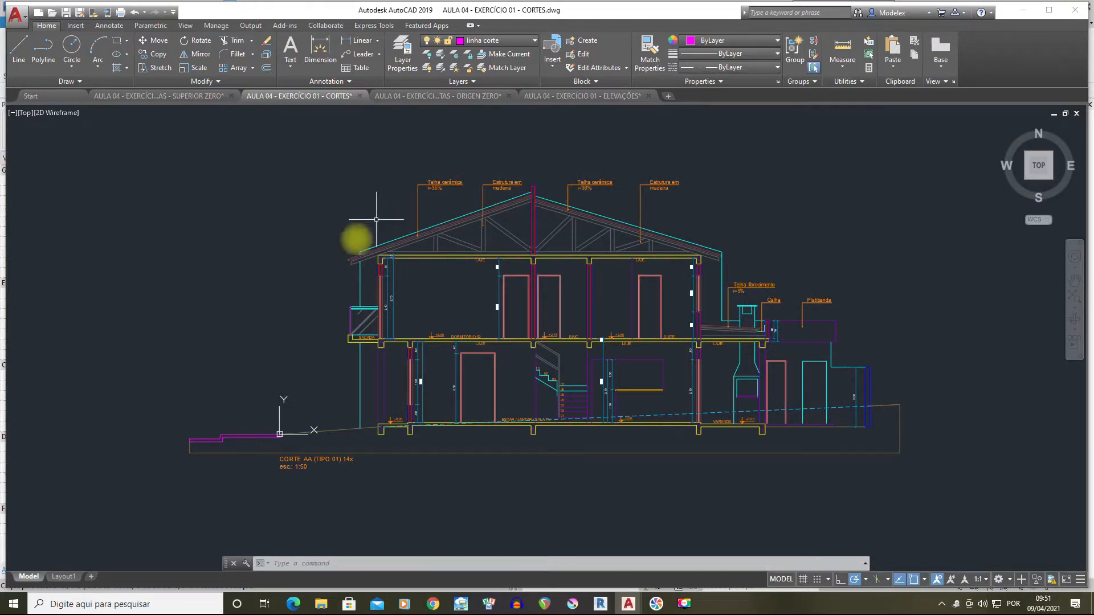
pyautogui.scroll(4, 786, 330)
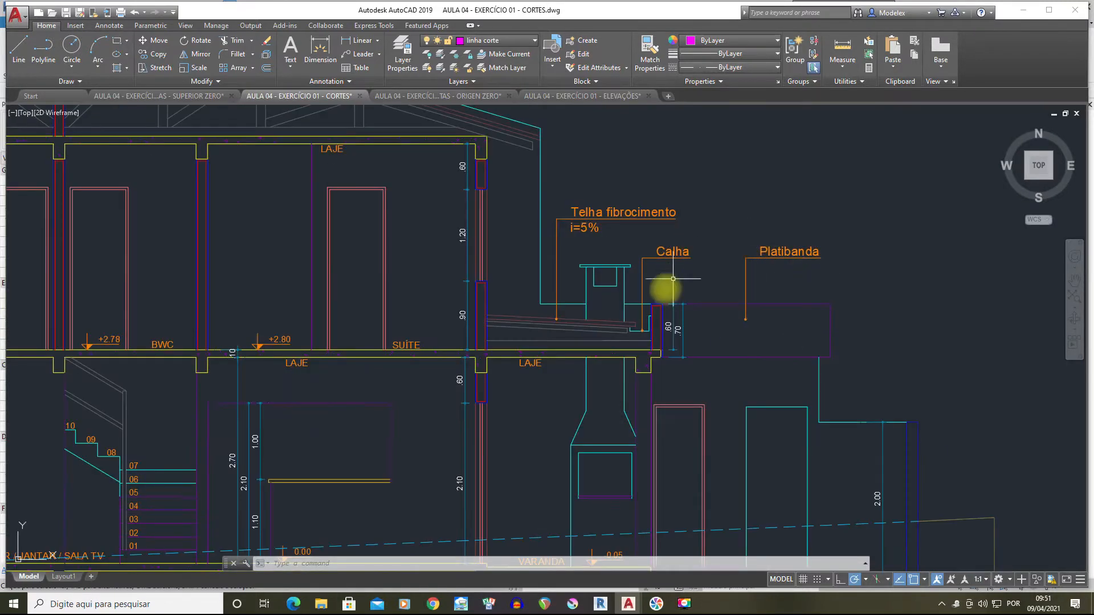
# Switch to Revit and open the floor plan NÍVEL DO SUPERIOR 3.20 at the Calha and Telha fibrocimento area
pyautogui.click(603, 607)
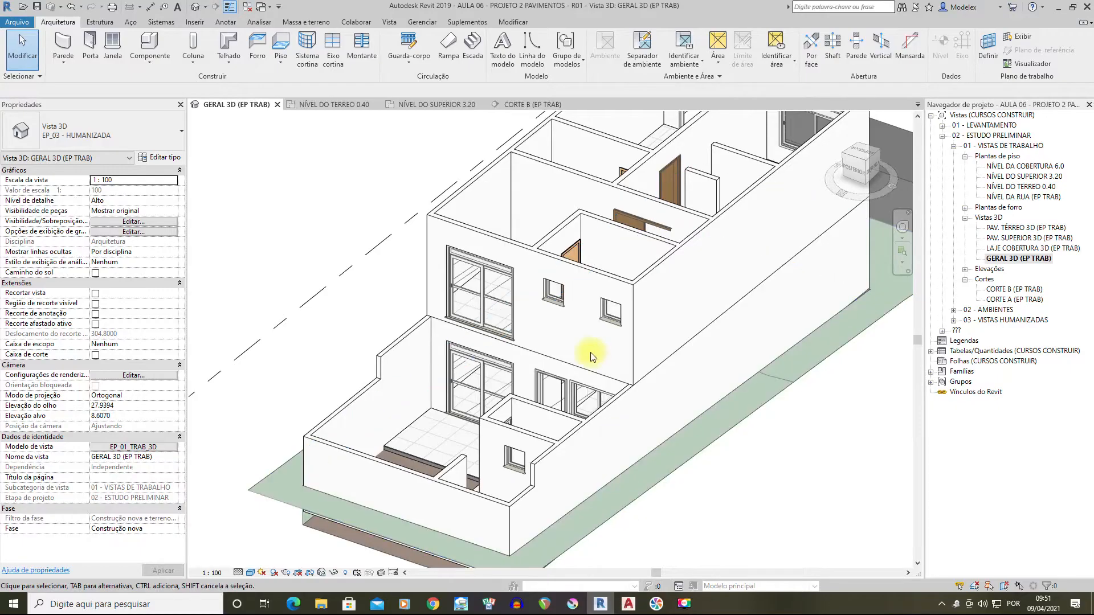
pyautogui.doubleClick(1024, 178)
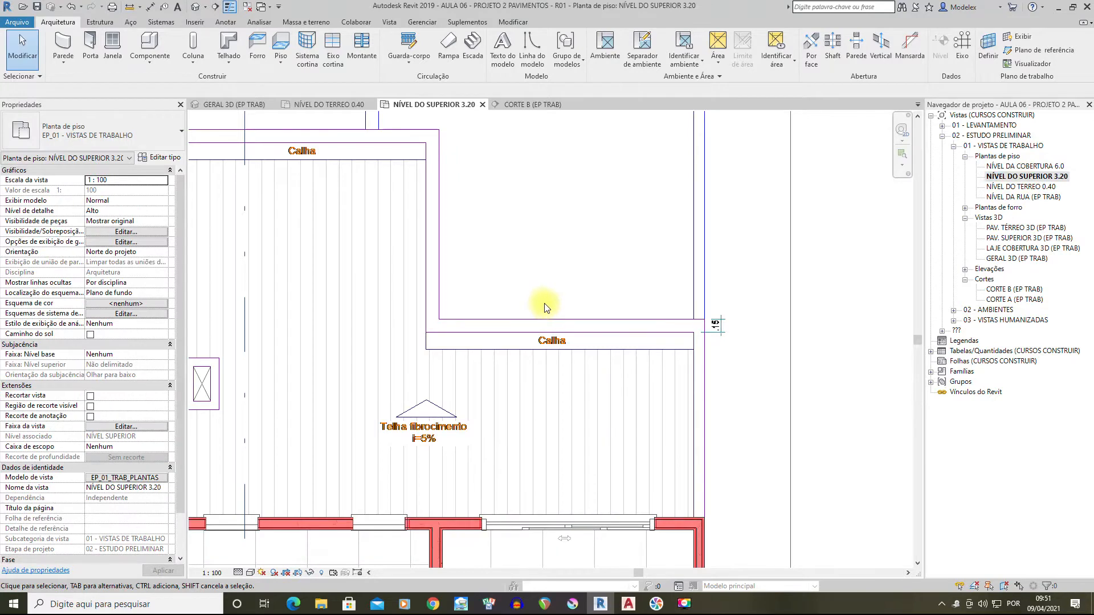
pyautogui.scroll(-2, 606, 302)
pyautogui.scroll(2, 520, 310)
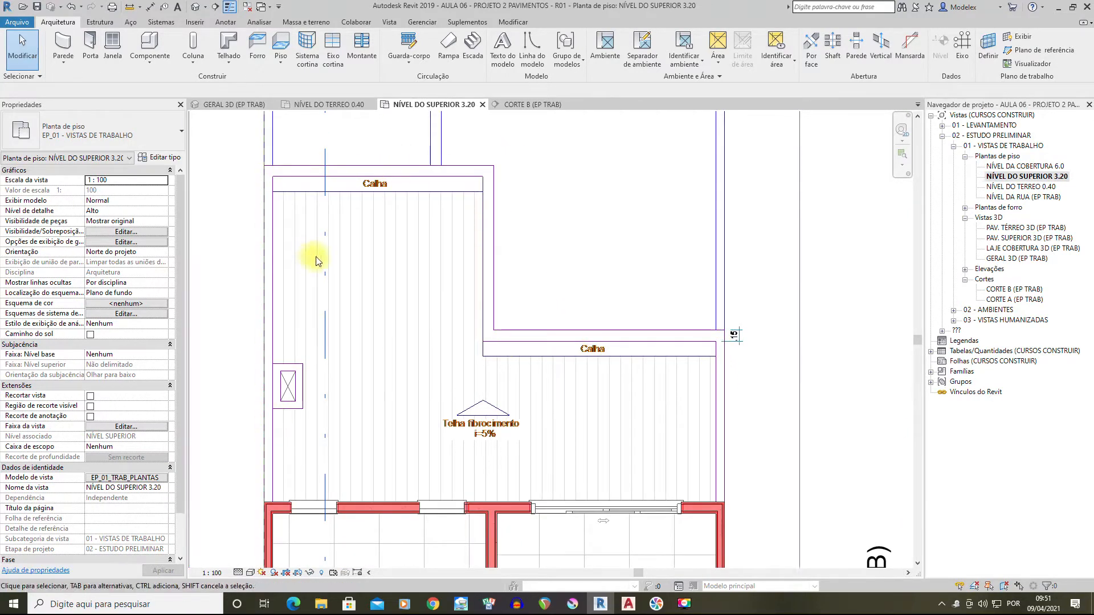
pyautogui.moveTo(319, 247); pyautogui.dragTo(366, 264, button='middle')
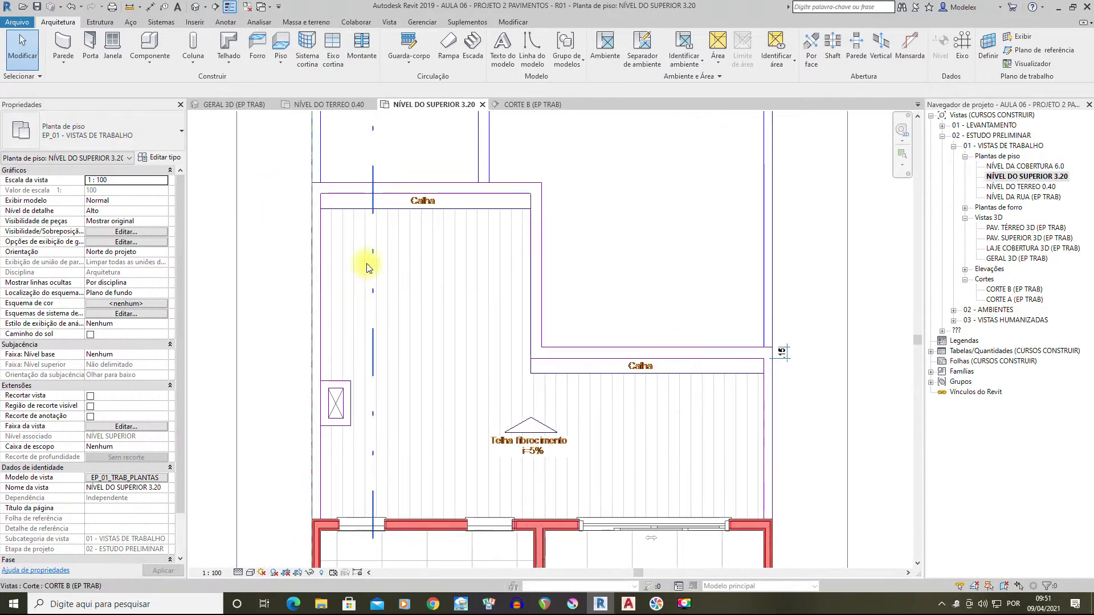
# Set up a new .EXT - PAREDE GENÉRICA 15 cm - PINTURA/PINTURA wall with base offset 0 and unconnected height 2.0
pyautogui.click(65, 46)
pyautogui.click(87, 139)
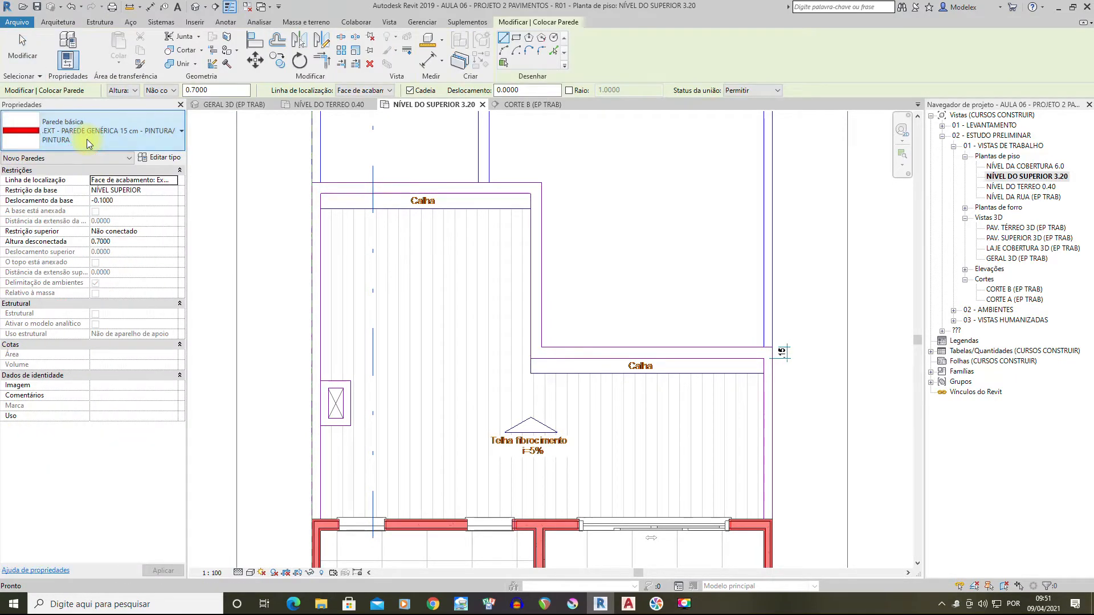
pyautogui.scroll(-2, 85, 302)
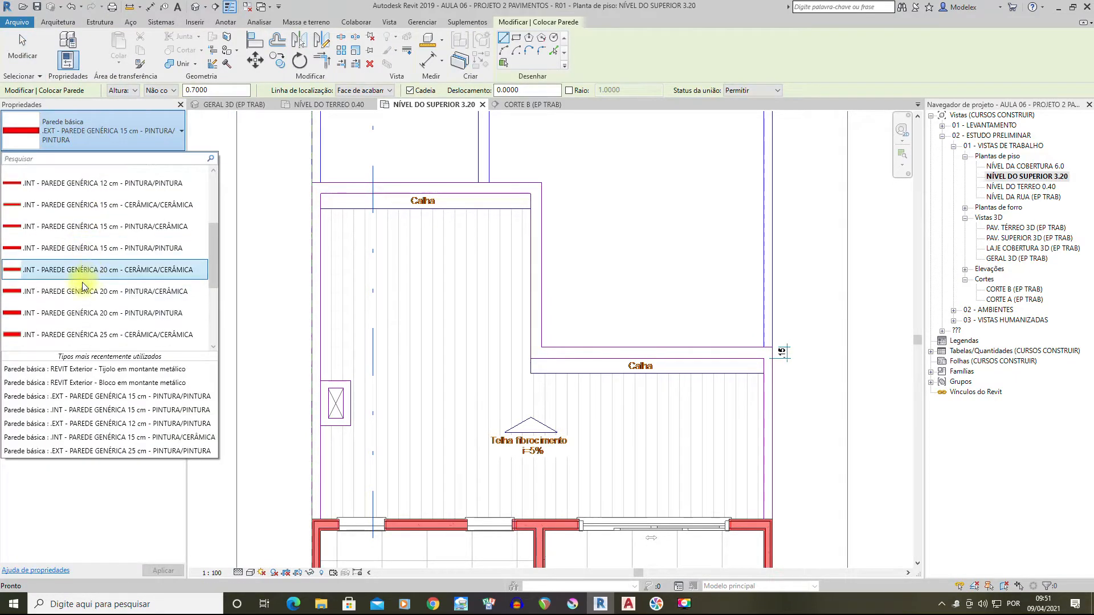
pyautogui.scroll(2, 77, 256)
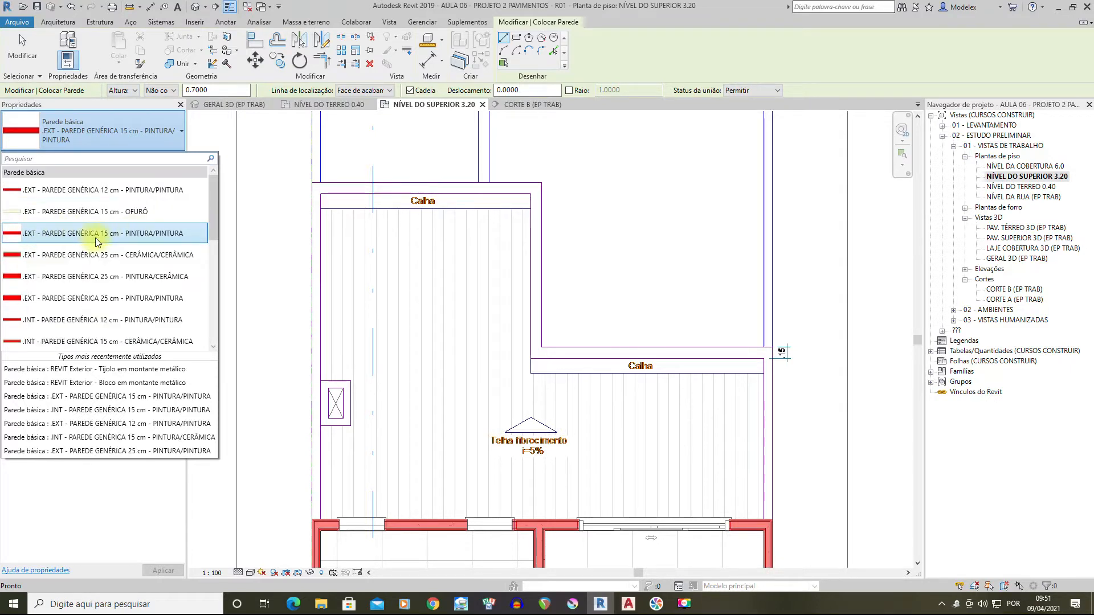
pyautogui.click(86, 233)
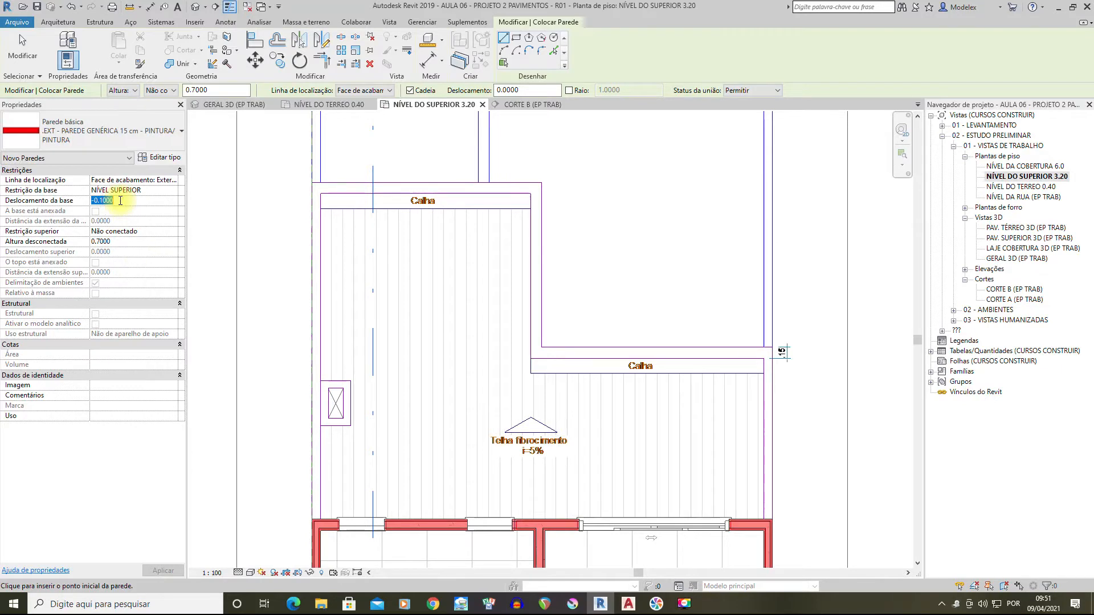
pyautogui.click(114, 240)
pyautogui.moveTo(789, 475); pyautogui.dragTo(745, 450, button='middle')
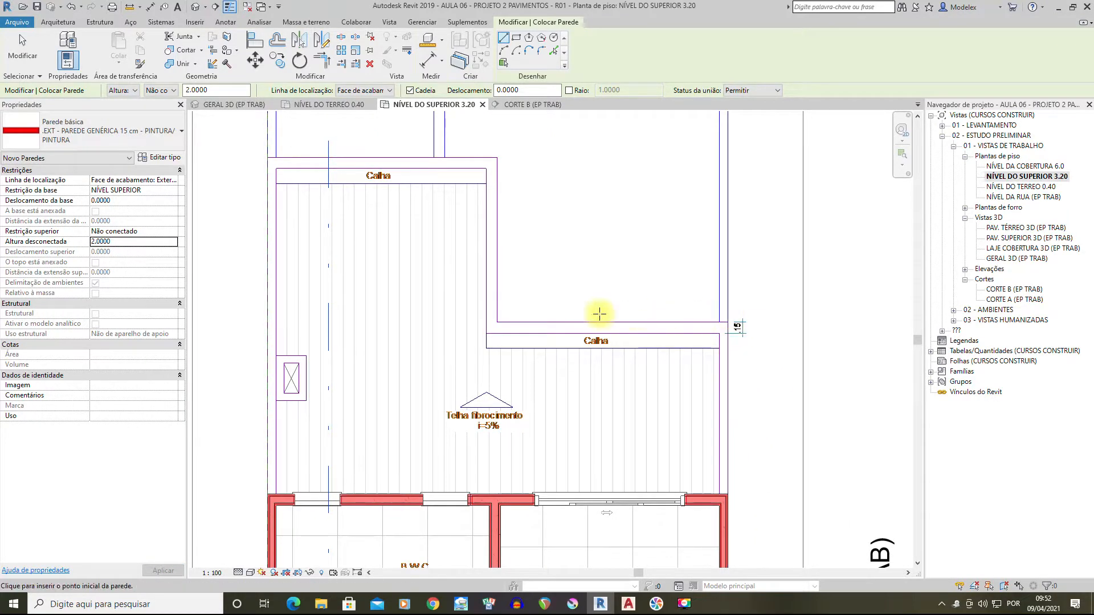
pyautogui.moveTo(503, 315); pyautogui.dragTo(570, 333, button='middle')
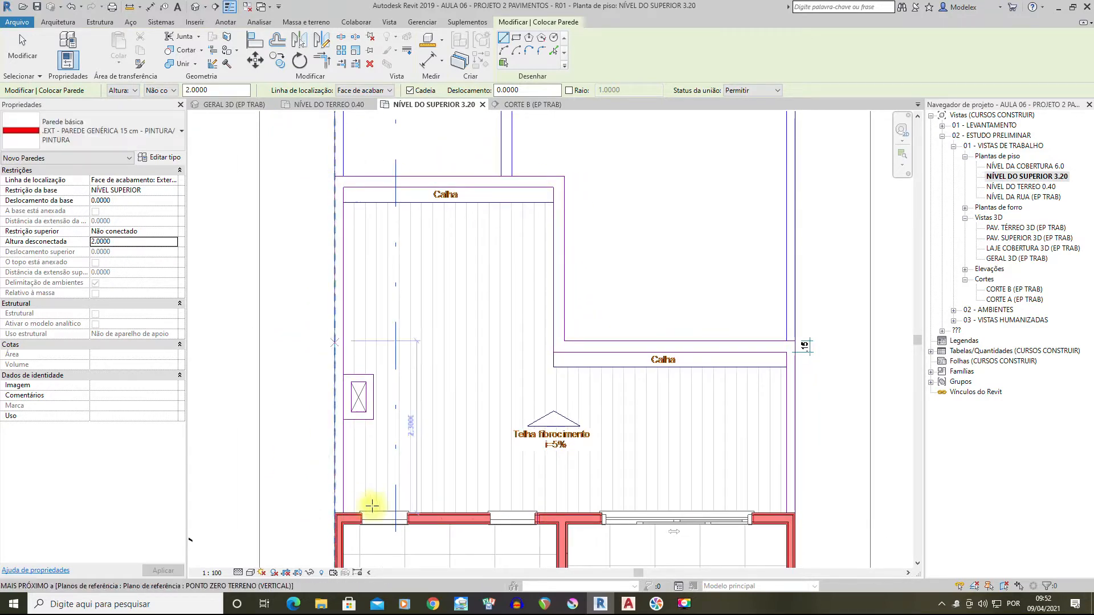
# Switch to the AutoCAD section AULA 04 - EXERCÍCIO 01 - CORTES and measure the slab's thickness at its end below the Calha parapet
pyautogui.moveTo(628, 606)
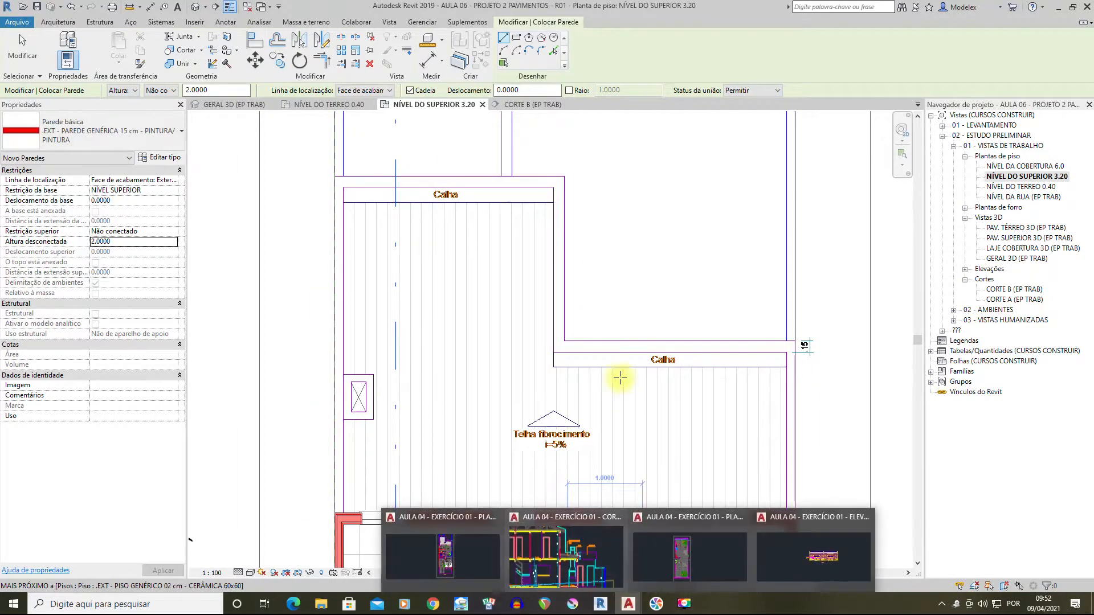
pyautogui.click(566, 535)
pyautogui.scroll(4, 666, 315)
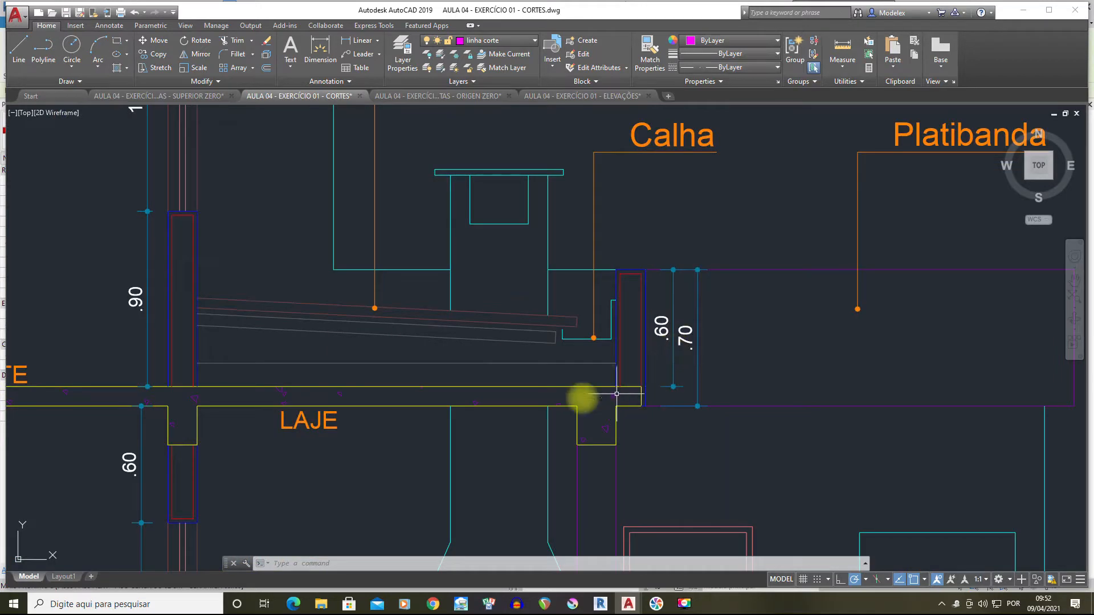
pyautogui.click(263, 386)
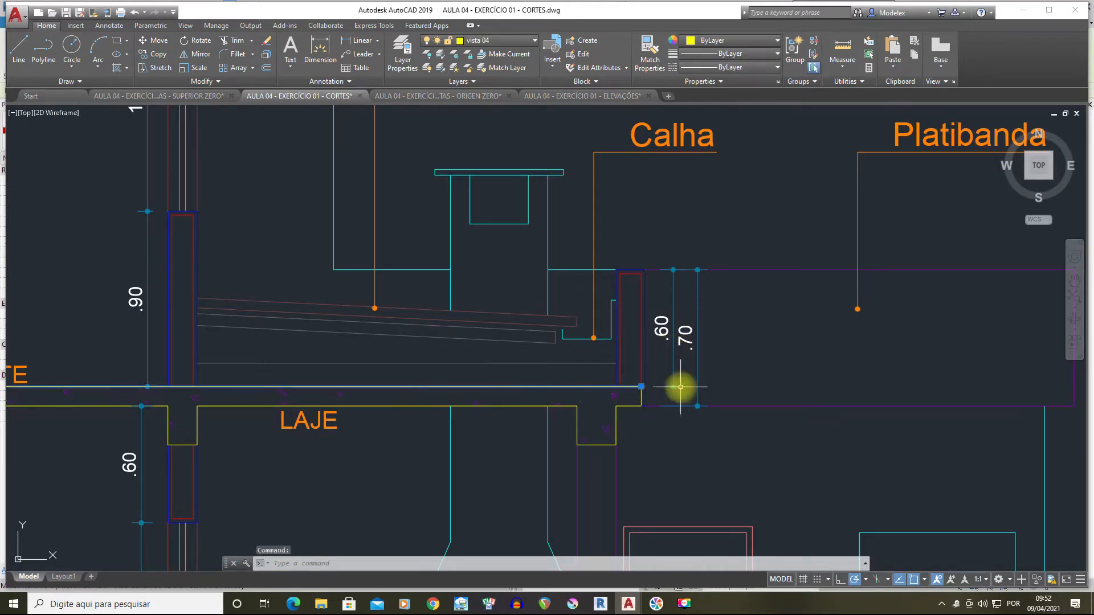
pyautogui.write('I')
pyautogui.press('Return')
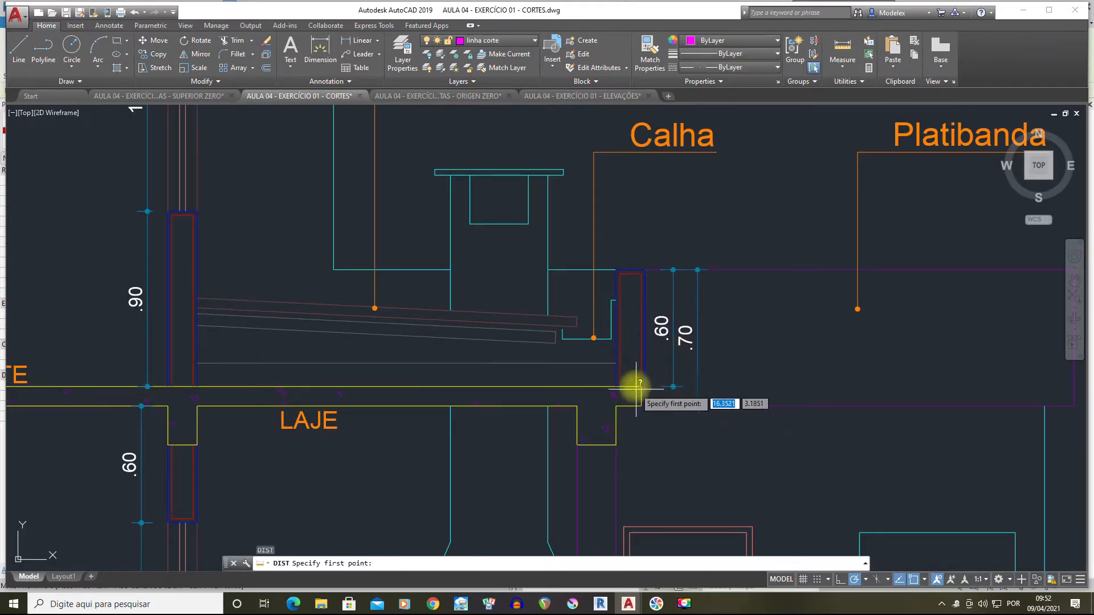
pyautogui.click(641, 386)
pyautogui.click(642, 405)
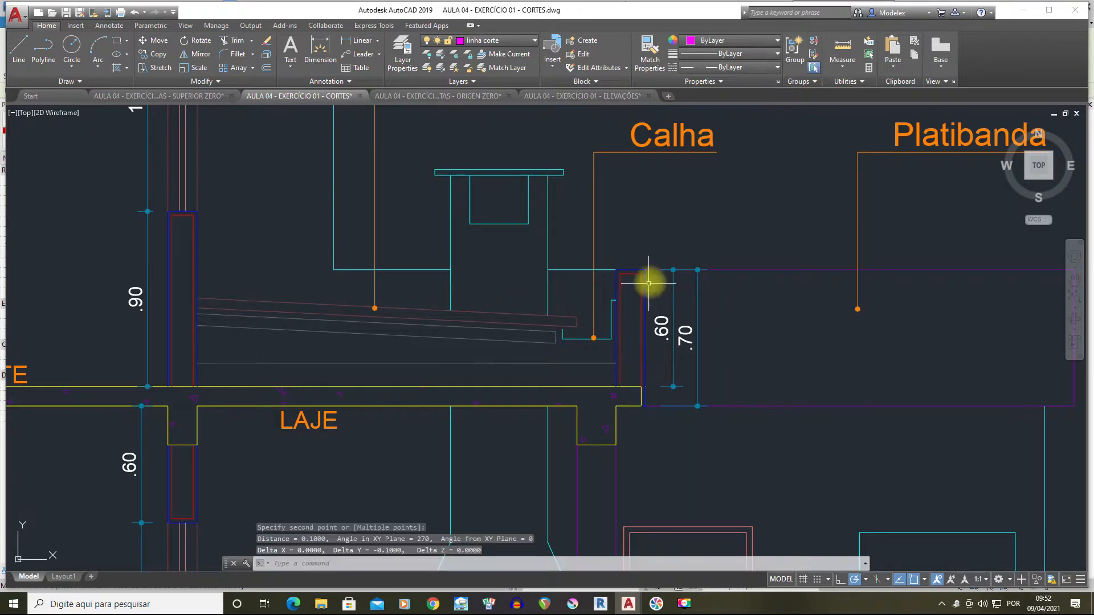
pyautogui.press('Return')
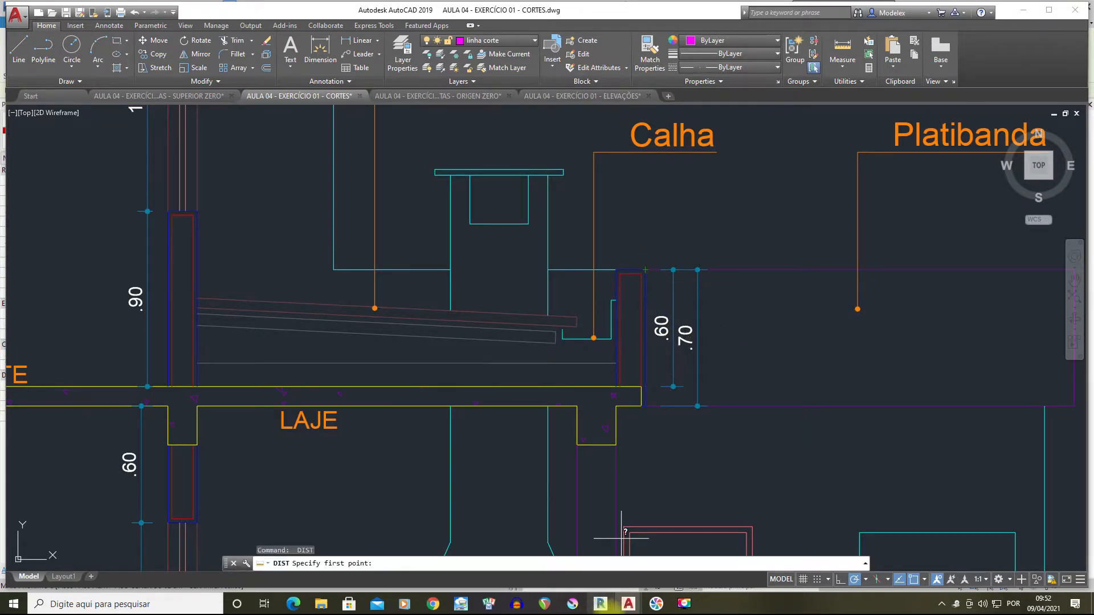
pyautogui.press('Escape')
# Return to Revit and set the new wall's base offset to -0.1, unconnected height to 0.7 and location line to Face de acabamento: Externa
pyautogui.moveTo(601, 608)
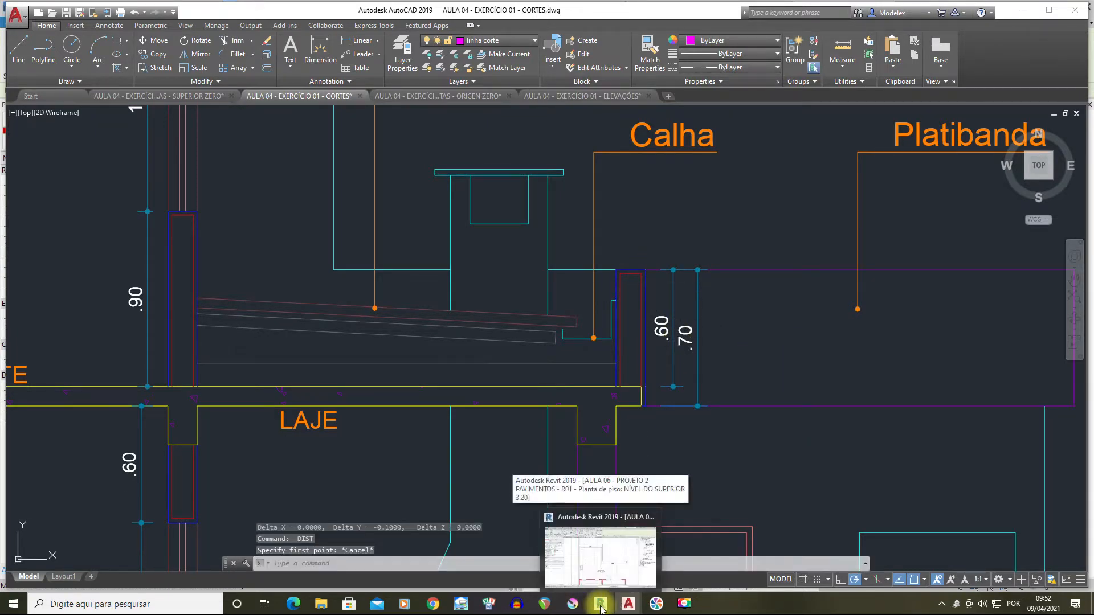
pyautogui.click(601, 552)
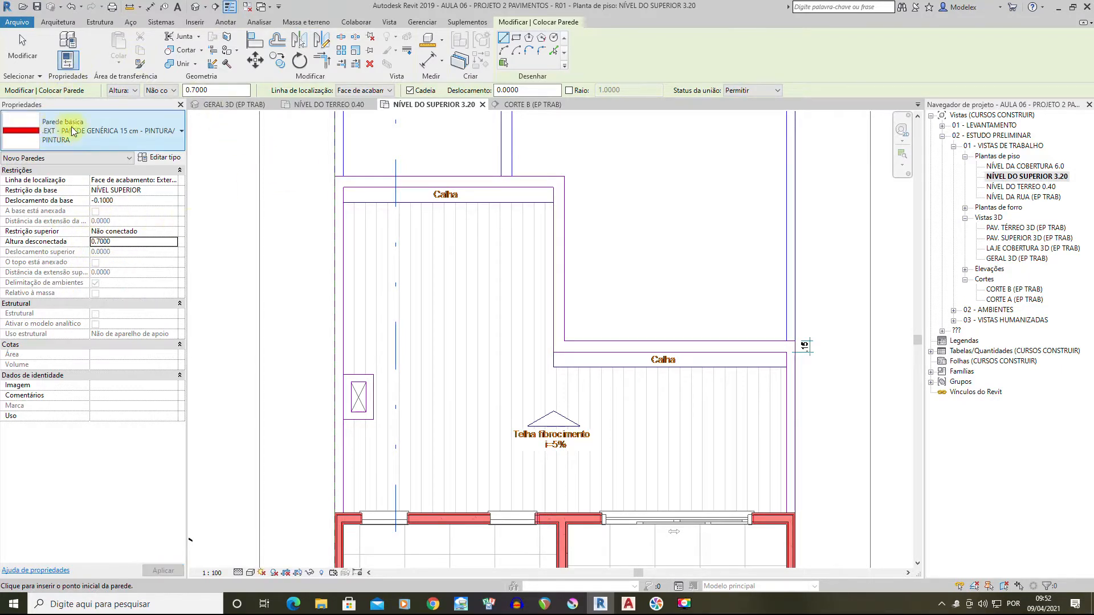
pyautogui.click(375, 91)
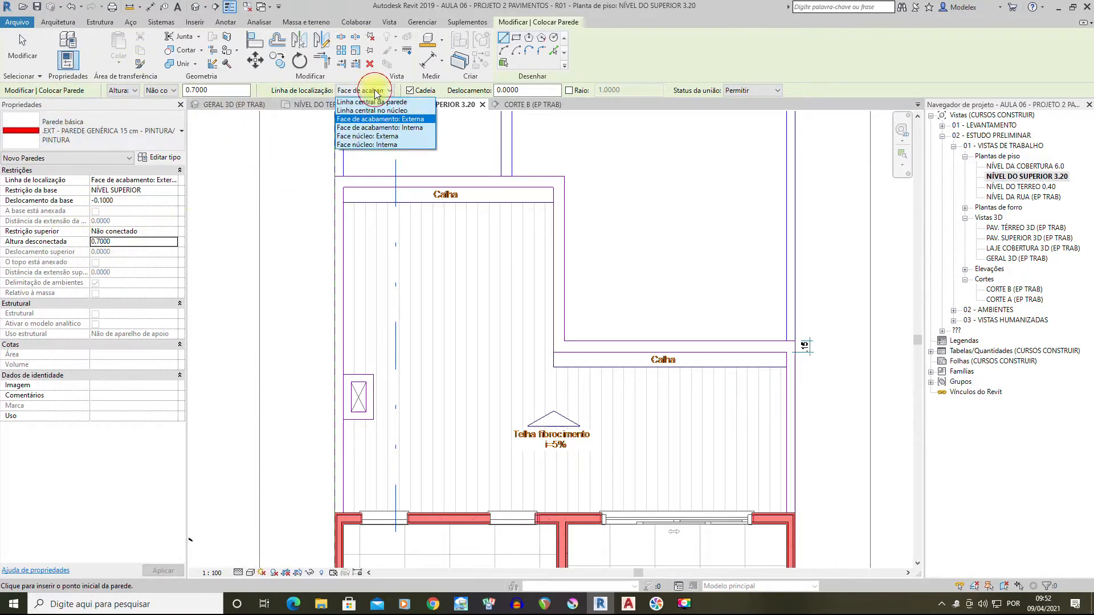
pyautogui.click(404, 120)
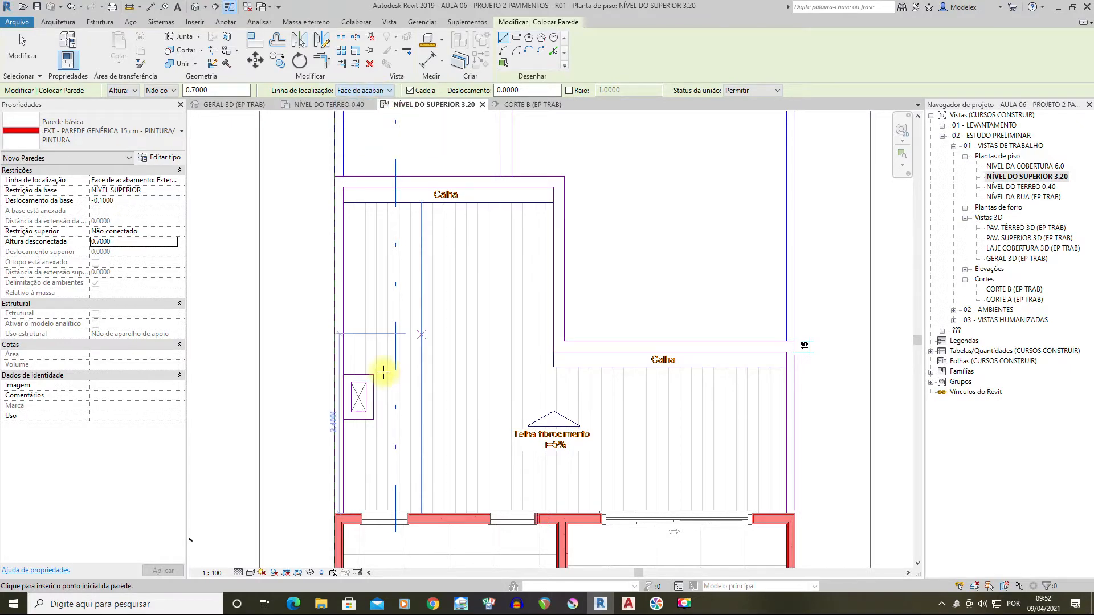
# Draw the chained 15 cm parapet walls along the stepped outer outline of the Calha and Telha fibrocimento roof, from corner to corner of the house
pyautogui.click(332, 511)
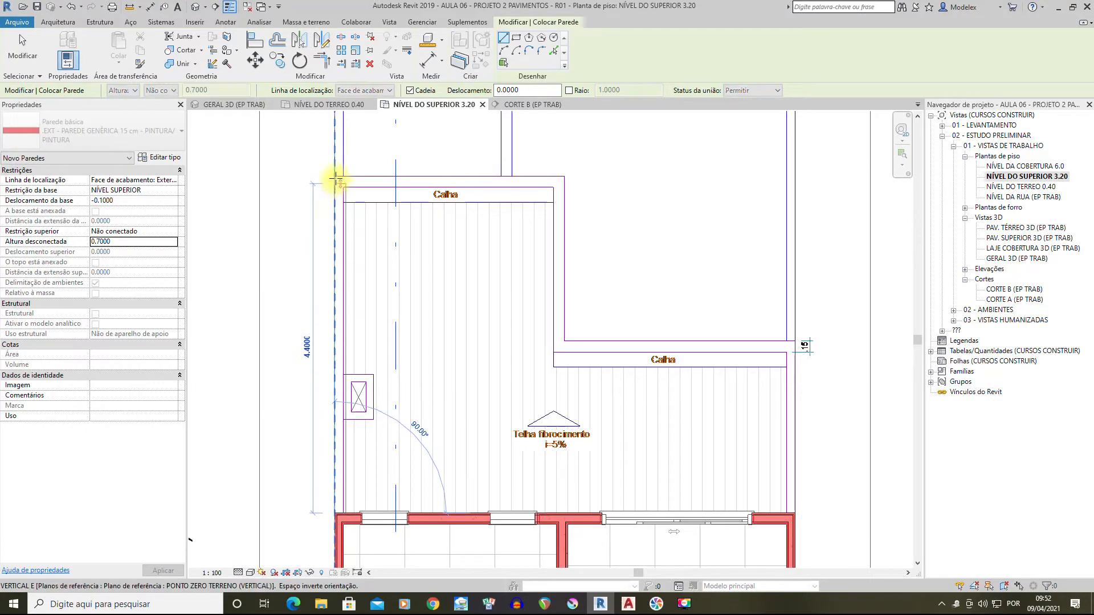
pyautogui.click(335, 176)
pyautogui.click(562, 176)
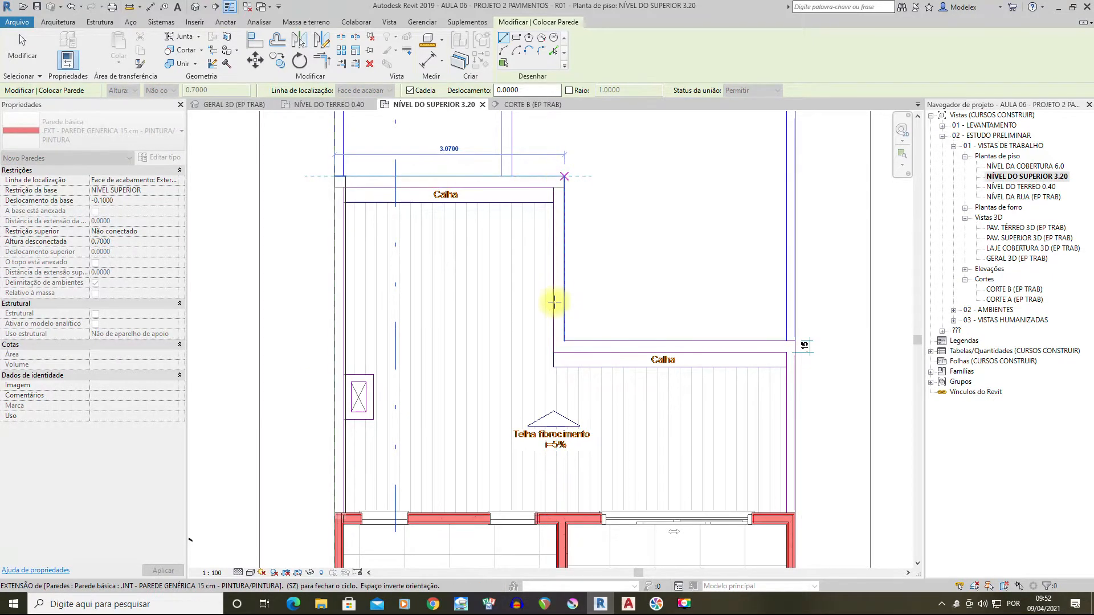
pyautogui.click(763, 331)
pyautogui.click(794, 340)
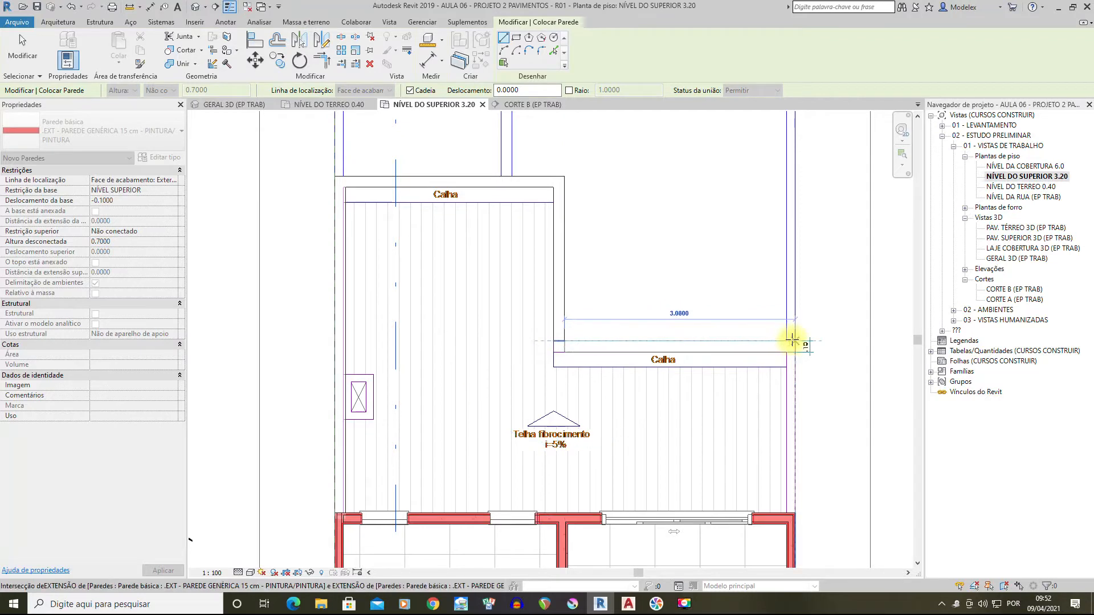
pyautogui.click(794, 512)
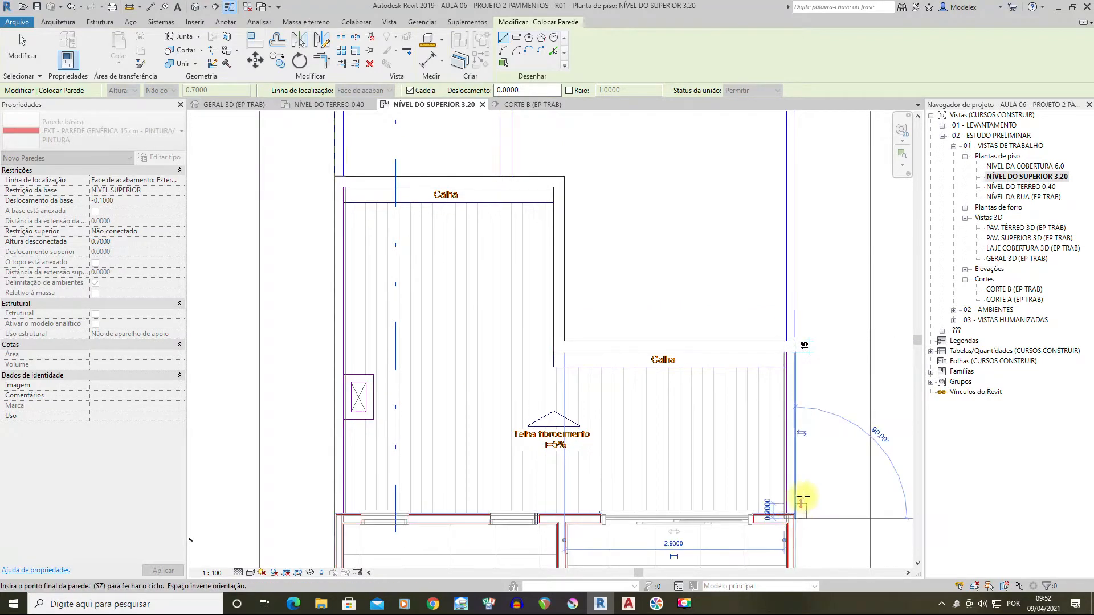
pyautogui.scroll(5, 797, 501)
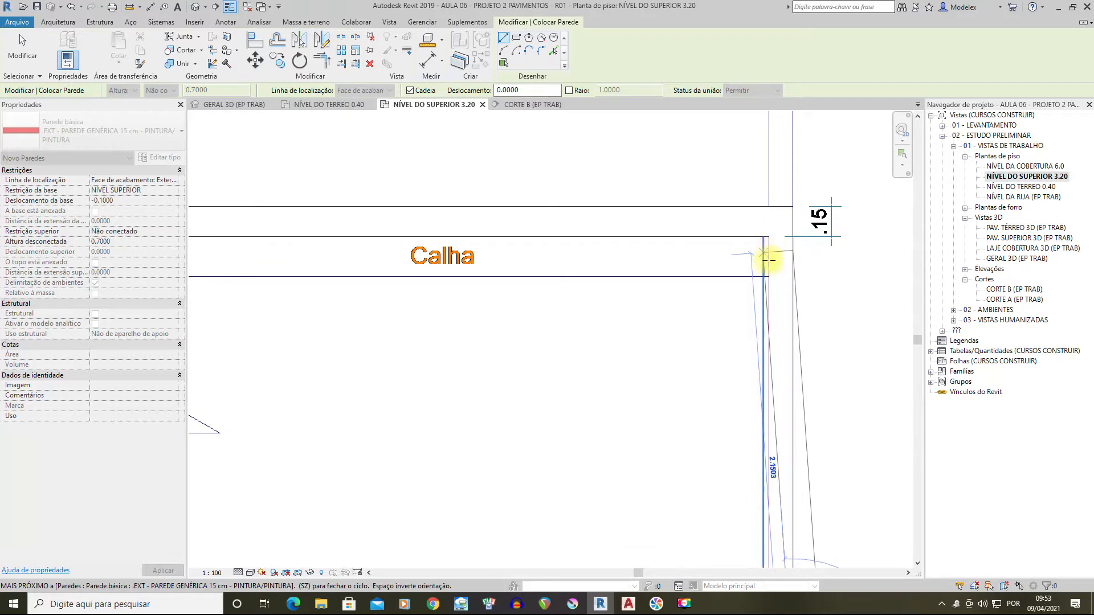
pyautogui.scroll(-2, 801, 288)
pyautogui.scroll(-3, 816, 307)
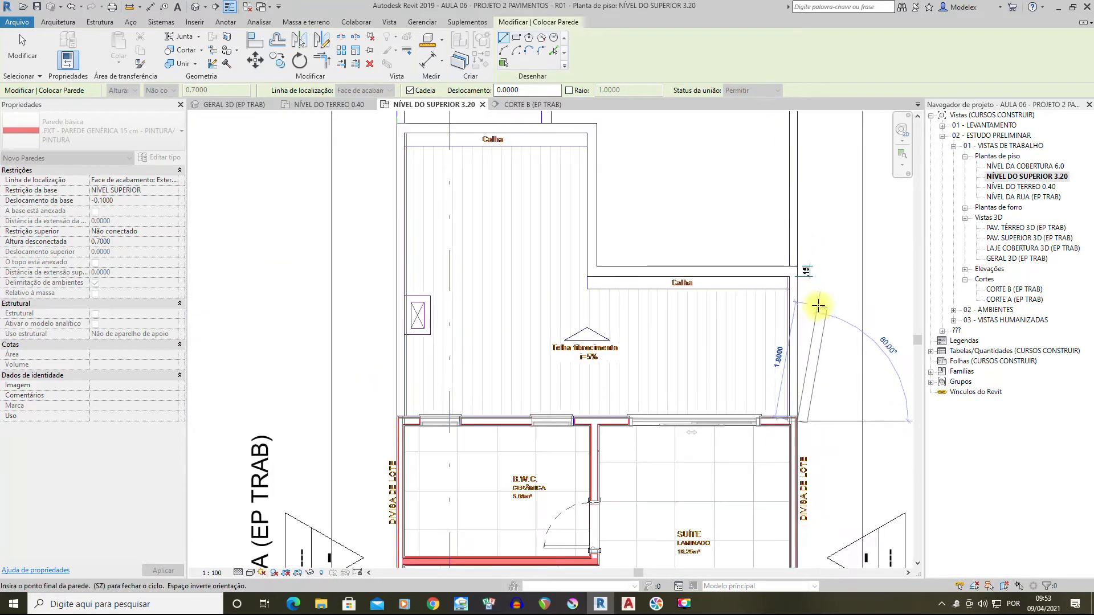
pyautogui.press('Escape')
pyautogui.press('Escape')
pyautogui.scroll(1, 811, 407)
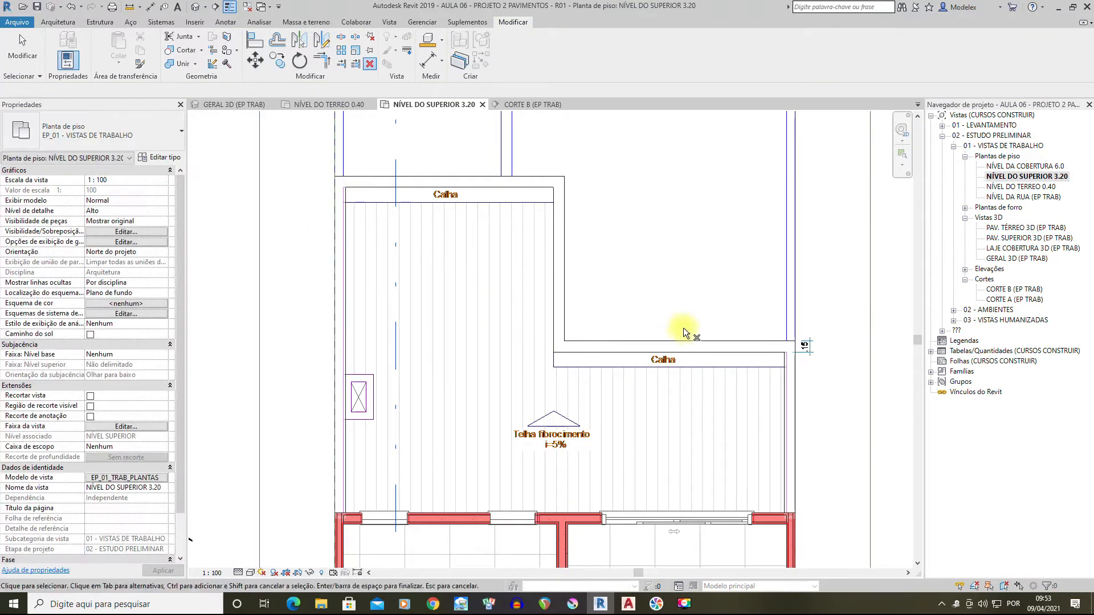
# Open the GERAL 3D (EP TRAB) view and inspect the parapet walls at the lower roof
pyautogui.doubleClick(1015, 258)
pyautogui.keyDown('shift'); pyautogui.moveTo(613, 462); pyautogui.dragTo(764, 342, button='middle'); pyautogui.keyUp('shift')
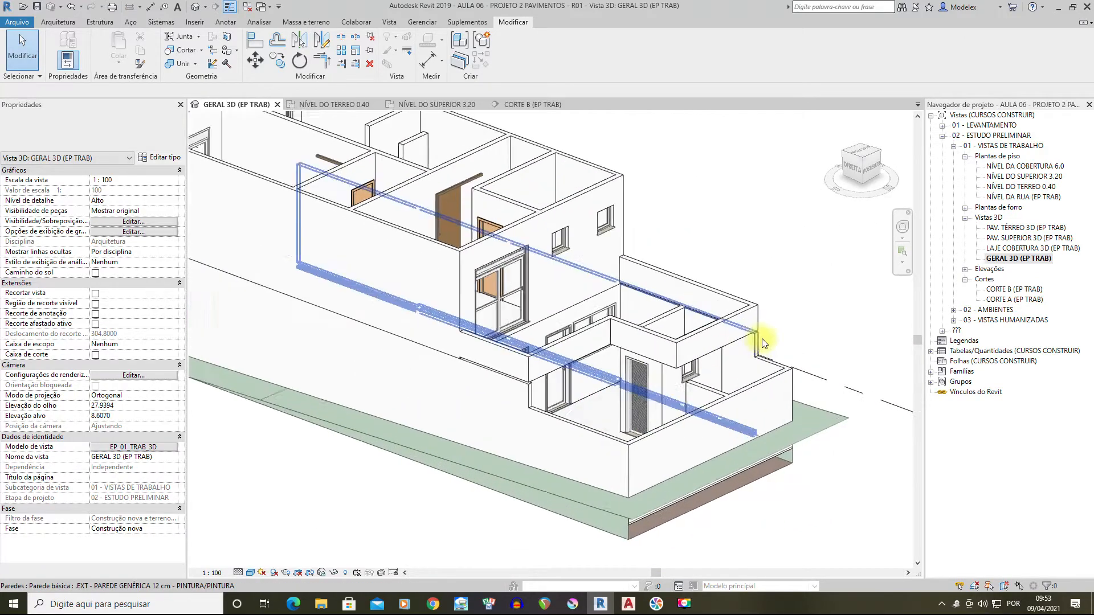
pyautogui.scroll(2, 764, 342)
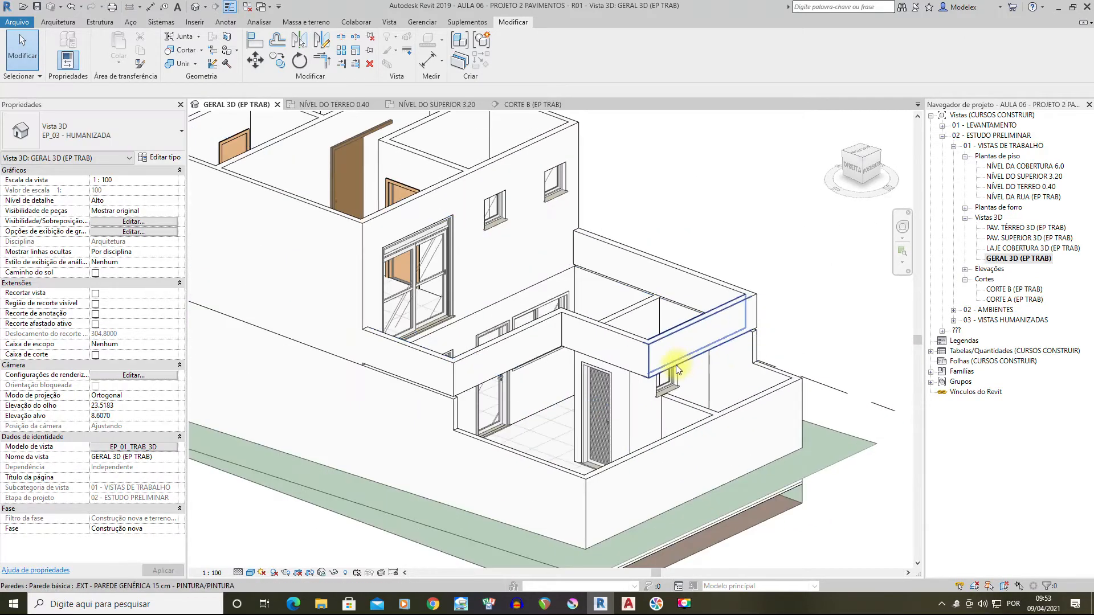
# Open the section CORTE B (EP TRAB) and examine how the parapet's base lines up with the upper floor slab and adjoining walls
pyautogui.doubleClick(1013, 289)
pyautogui.scroll(3, 385, 298)
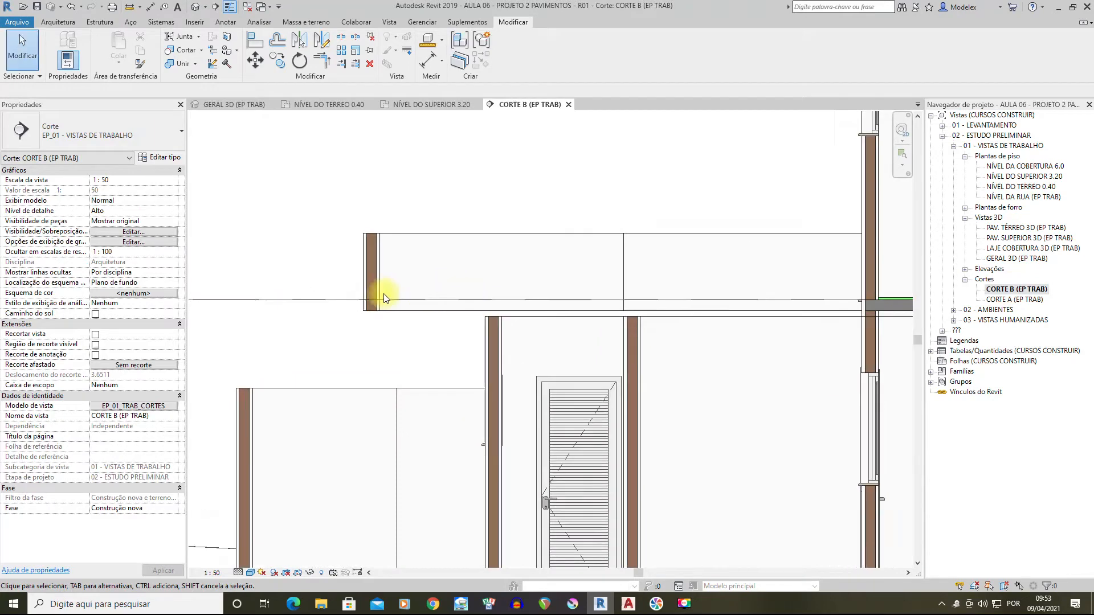
pyautogui.scroll(2, 384, 298)
pyautogui.scroll(-1, 353, 307)
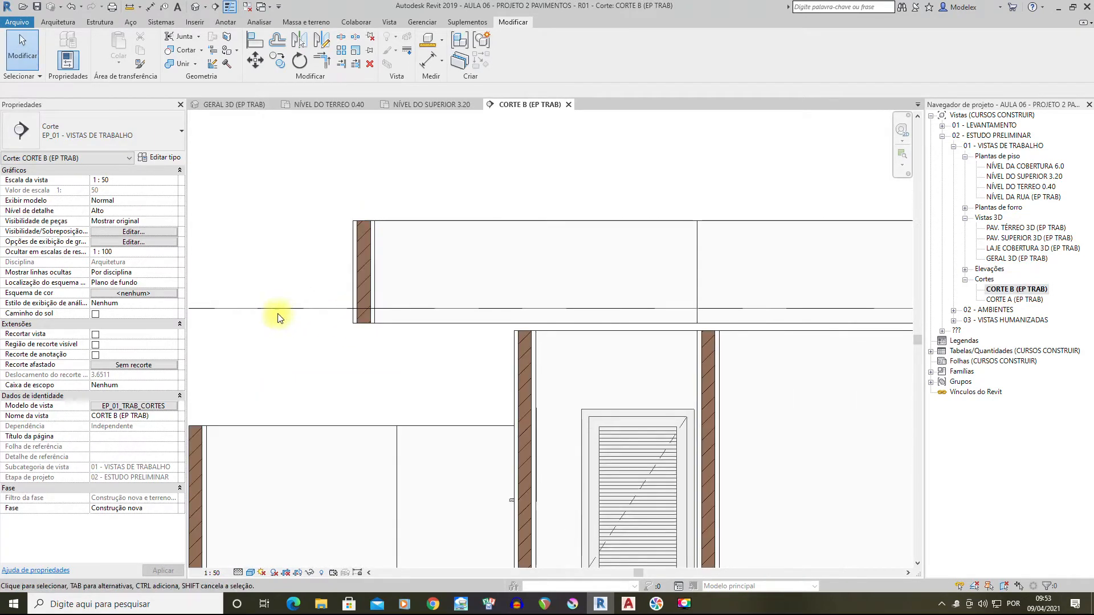
pyautogui.moveTo(277, 318); pyautogui.dragTo(642, 319, button='middle')
pyautogui.moveTo(777, 313); pyautogui.dragTo(281, 316, button='middle')
pyautogui.moveTo(818, 351); pyautogui.dragTo(535, 356, button='middle')
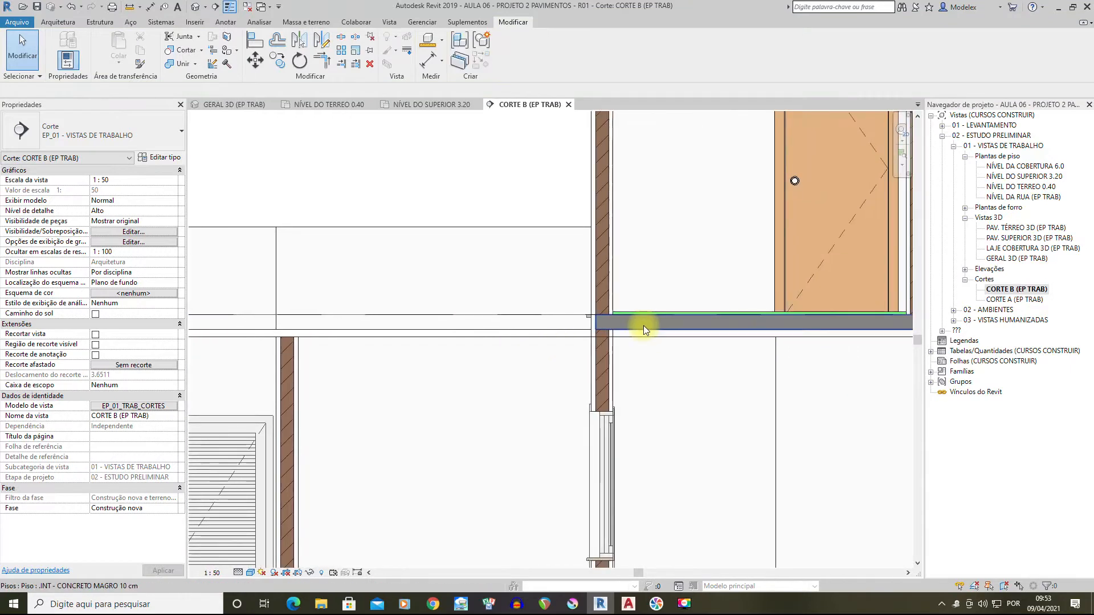
pyautogui.scroll(1, 570, 342)
pyautogui.scroll(1, 597, 333)
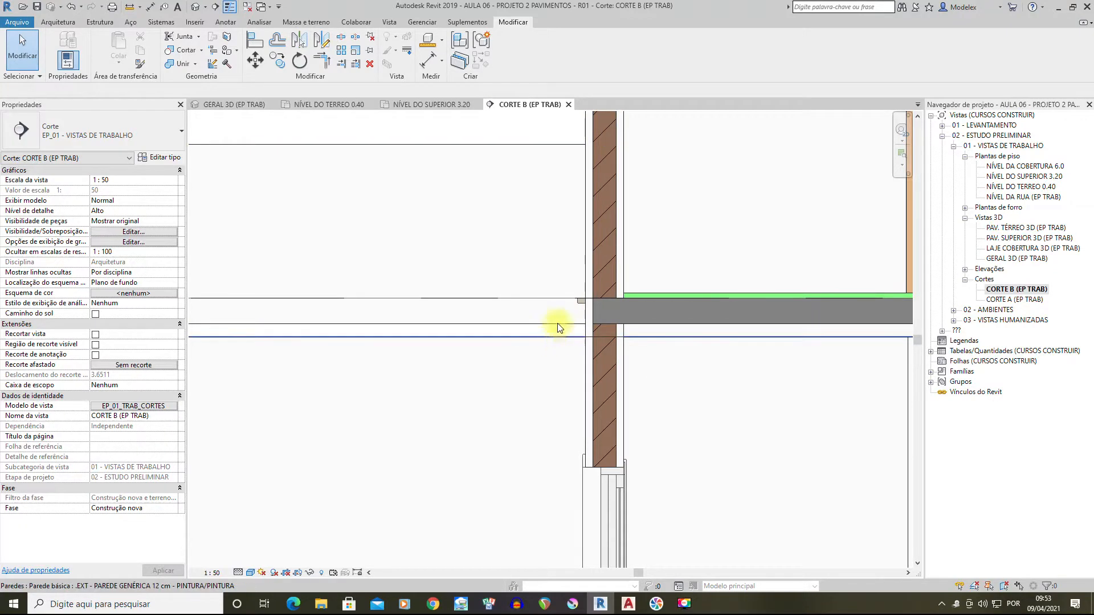
pyautogui.moveTo(269, 317); pyautogui.dragTo(654, 332, button='middle')
pyautogui.scroll(-1, 454, 322)
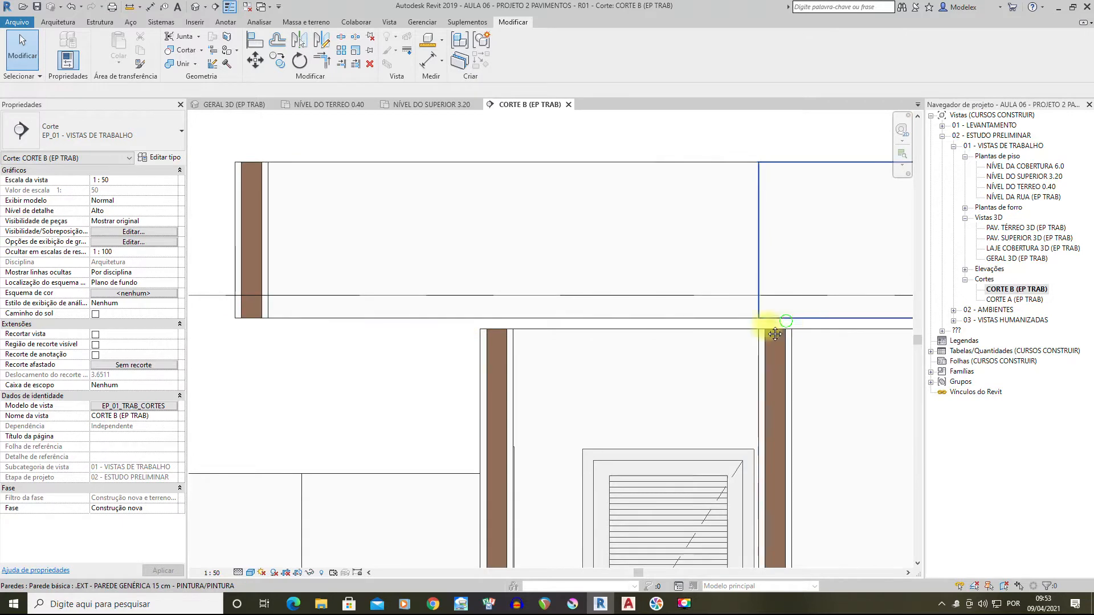
pyautogui.moveTo(783, 319); pyautogui.dragTo(309, 339, button='middle')
pyautogui.moveTo(781, 345); pyautogui.dragTo(517, 357, button='middle')
pyautogui.scroll(1, 518, 357)
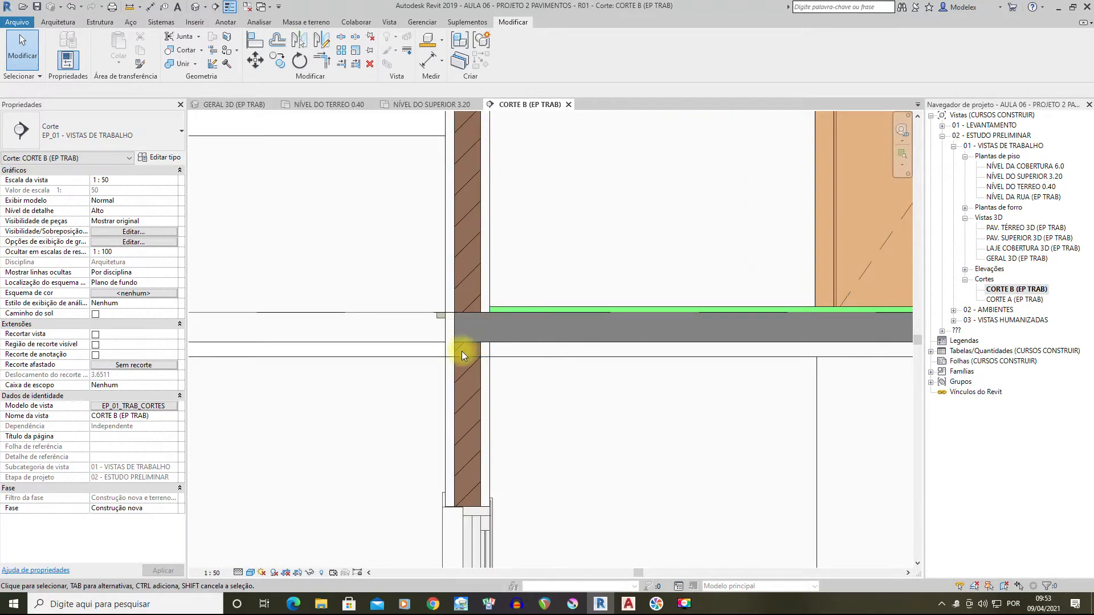
# Check the base offset of the upper-level 15 cm wall beside the parapet and examine the wall bases at the slab's opposite end
pyautogui.click(452, 349)
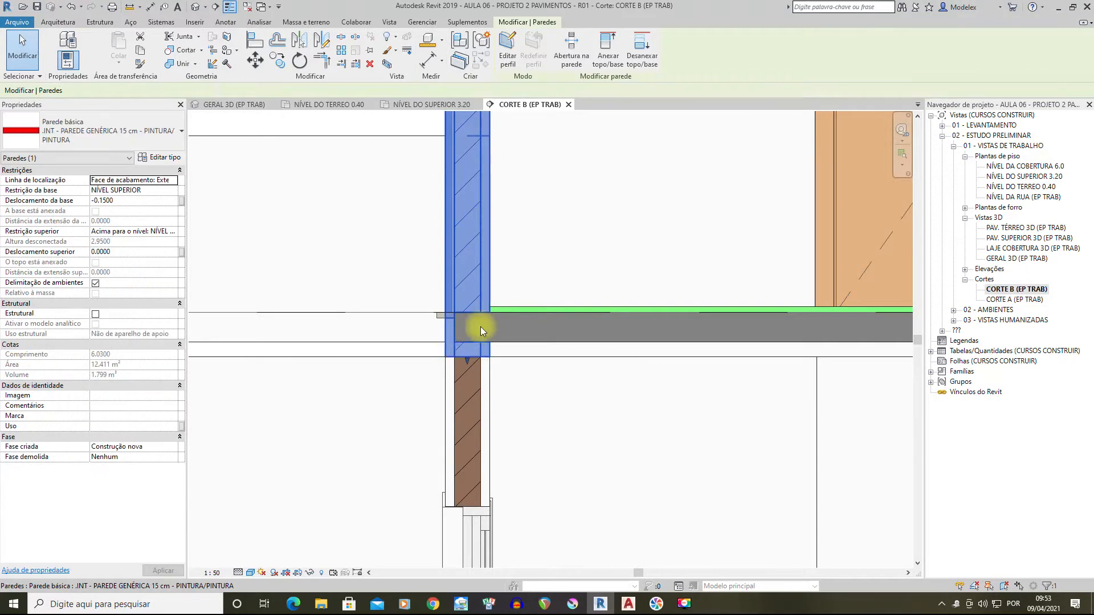
pyautogui.click(423, 349)
pyautogui.scroll(-2, 446, 347)
pyautogui.moveTo(789, 351); pyautogui.dragTo(17, 357, button='middle')
pyautogui.scroll(-1, 764, 347)
pyautogui.moveTo(886, 347); pyautogui.dragTo(249, 356, button='middle')
pyautogui.scroll(3, 639, 364)
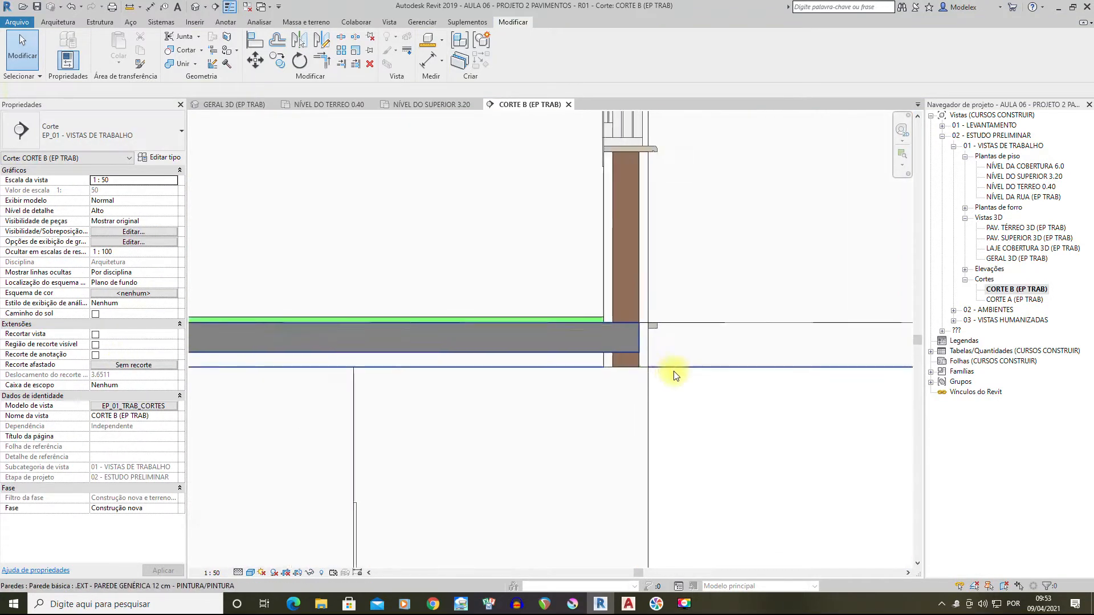
pyautogui.scroll(-1, 747, 350)
pyautogui.moveTo(747, 350); pyautogui.dragTo(600, 373, button='middle')
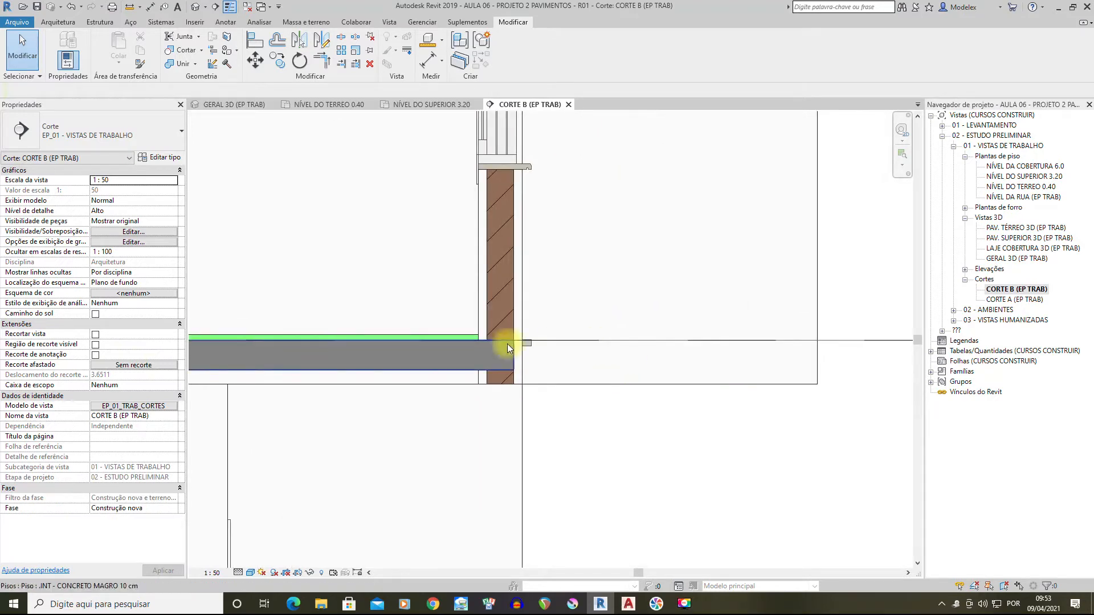
pyautogui.scroll(-1, 582, 383)
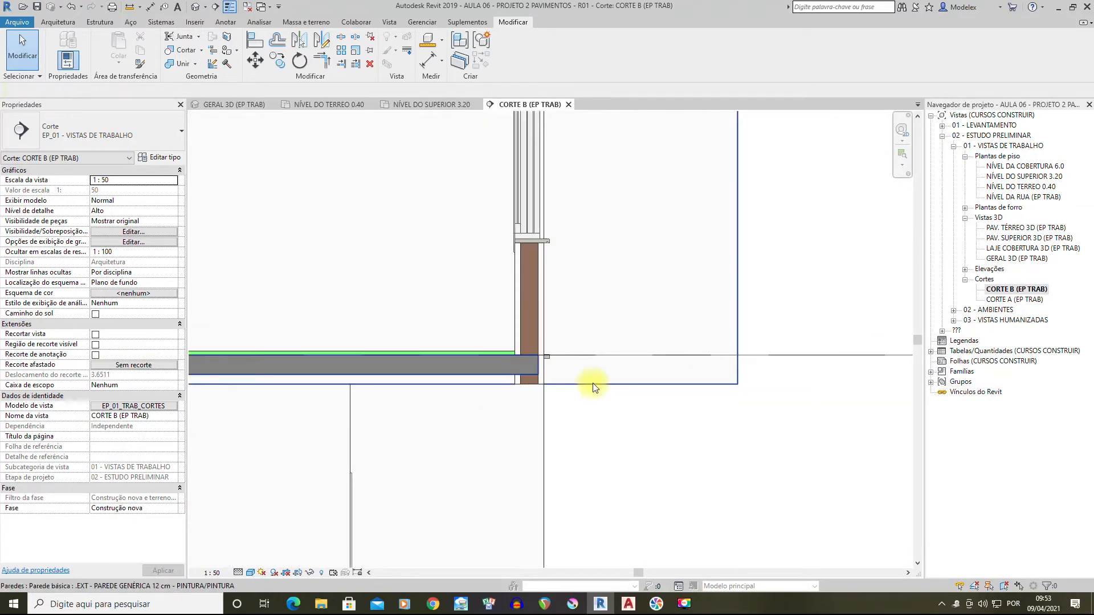
pyautogui.scroll(-2, 513, 374)
pyautogui.moveTo(275, 368); pyautogui.dragTo(518, 359, button='middle')
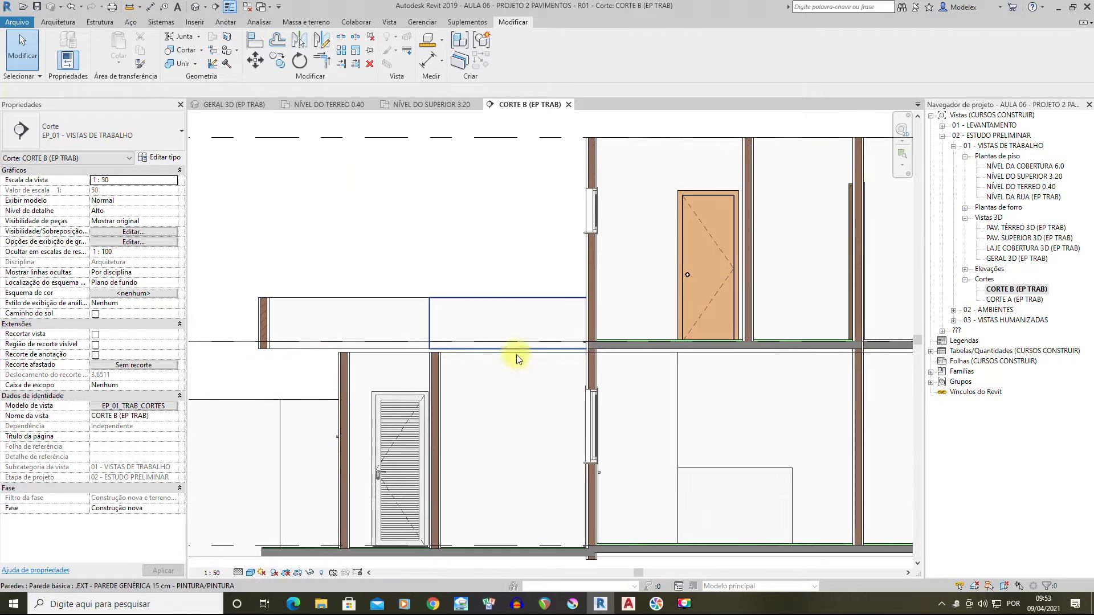
# Set the base offset to -0.10 for the upper-level .INT 15 cm wall beside the parapet and the .EXT 12 cm wall behind it
pyautogui.scroll(4, 571, 359)
pyautogui.scroll(1, 596, 330)
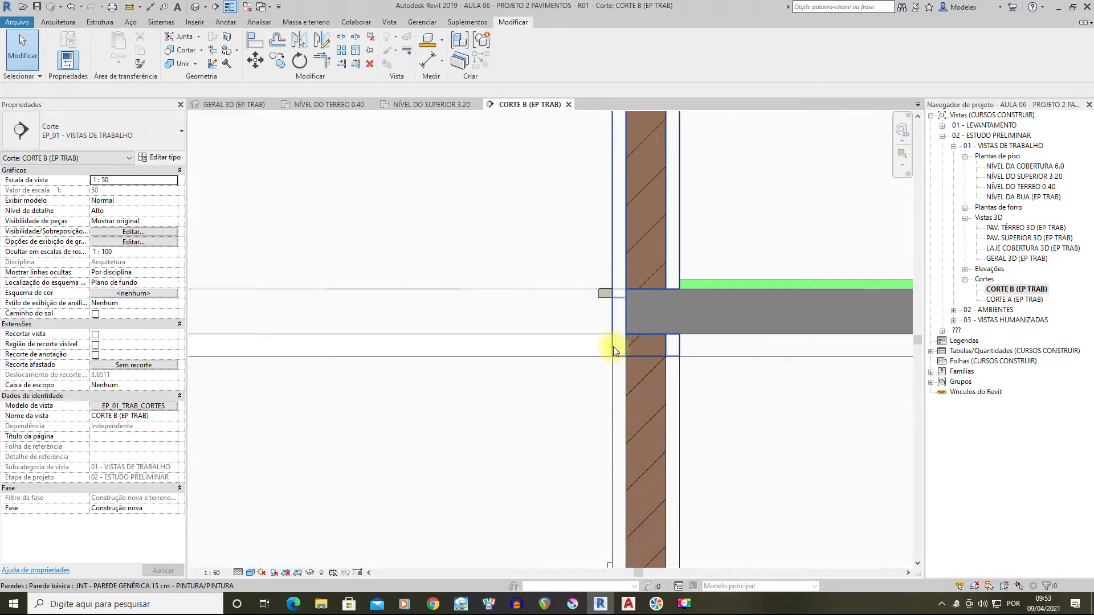
pyautogui.click(614, 349)
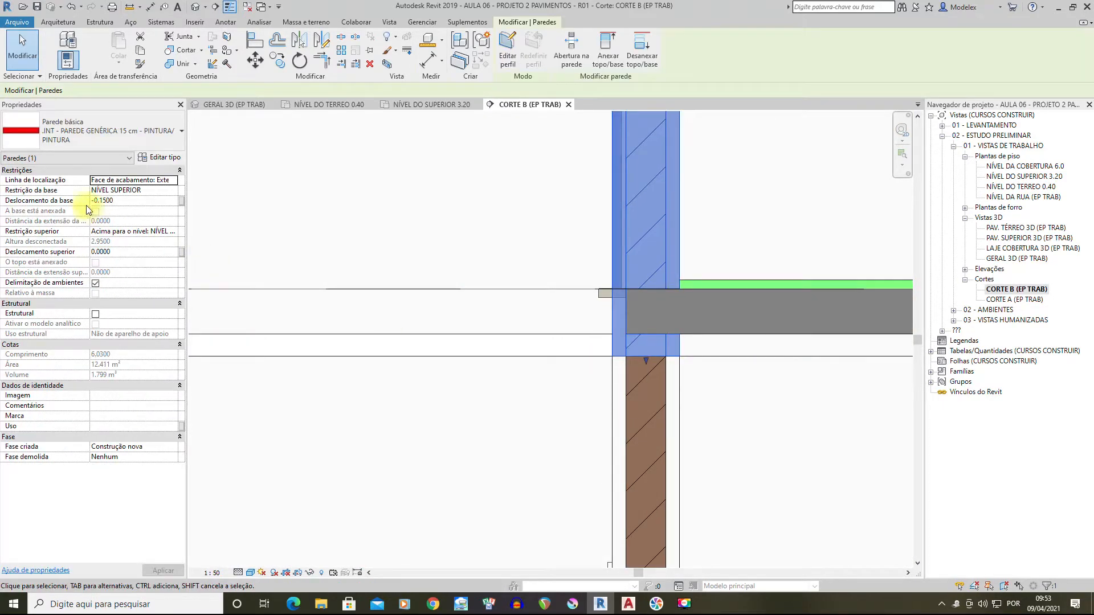
pyautogui.click(57, 201)
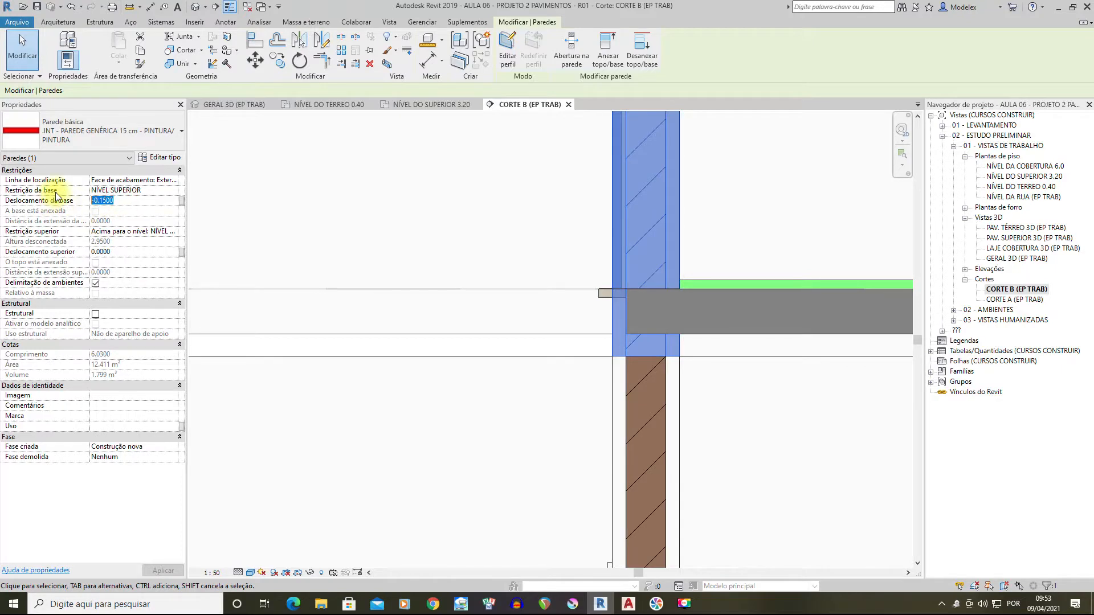
pyautogui.click(564, 342)
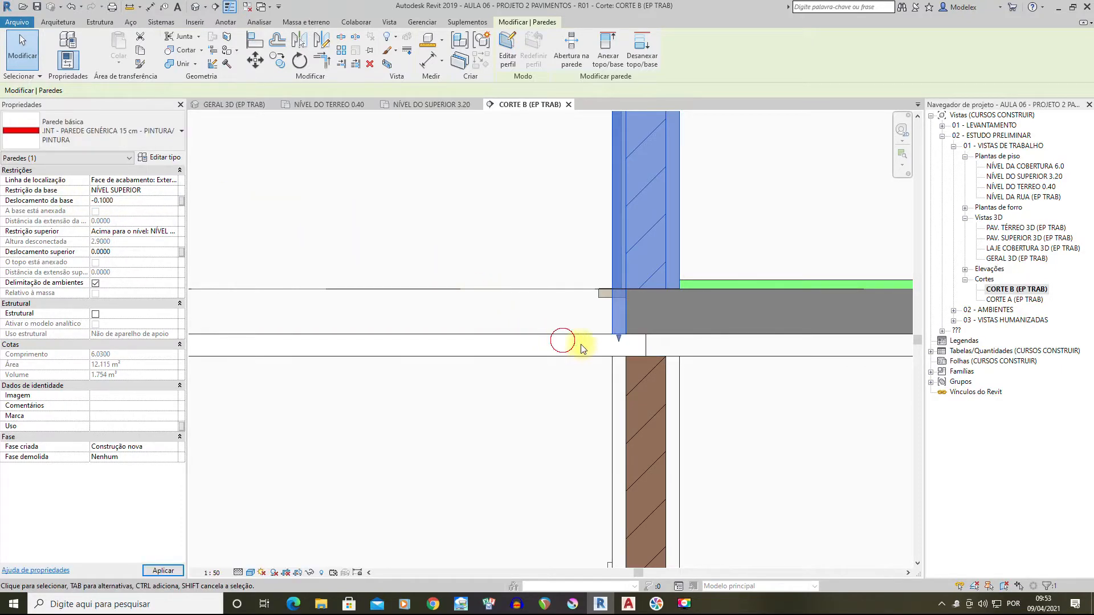
pyautogui.click(646, 344)
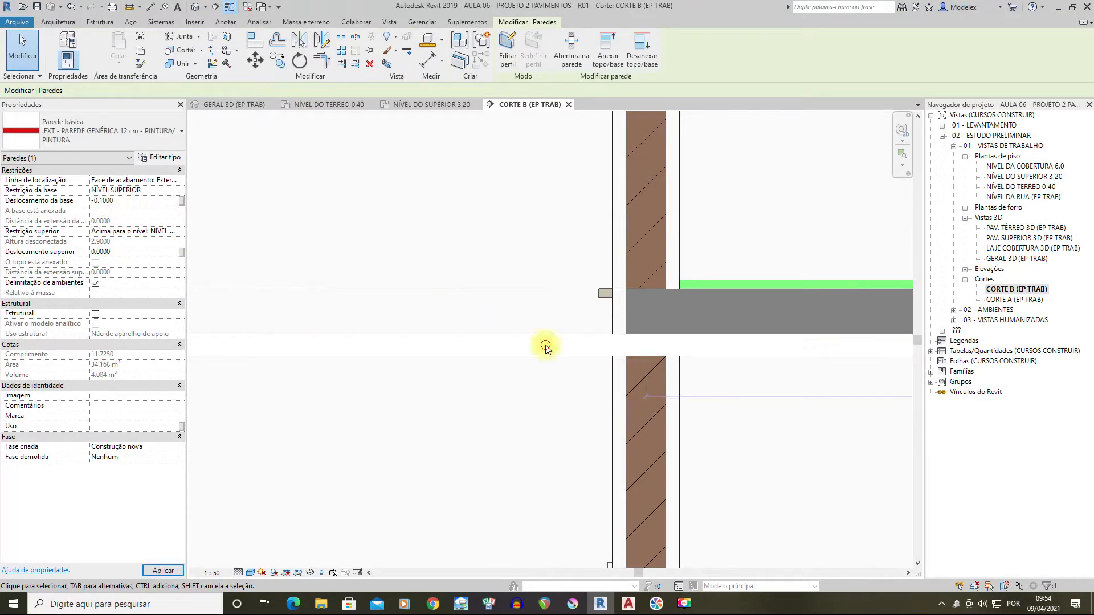
# Set the top offset to -0.10 for the ground-floor .INT 15 cm wall in section between the low outer wall and the louvred door
pyautogui.click(593, 344)
pyautogui.scroll(-5, 593, 344)
pyautogui.moveTo(434, 349); pyautogui.dragTo(557, 353, button='middle')
pyautogui.scroll(2, 684, 345)
pyautogui.moveTo(317, 351); pyautogui.dragTo(879, 353, button='middle')
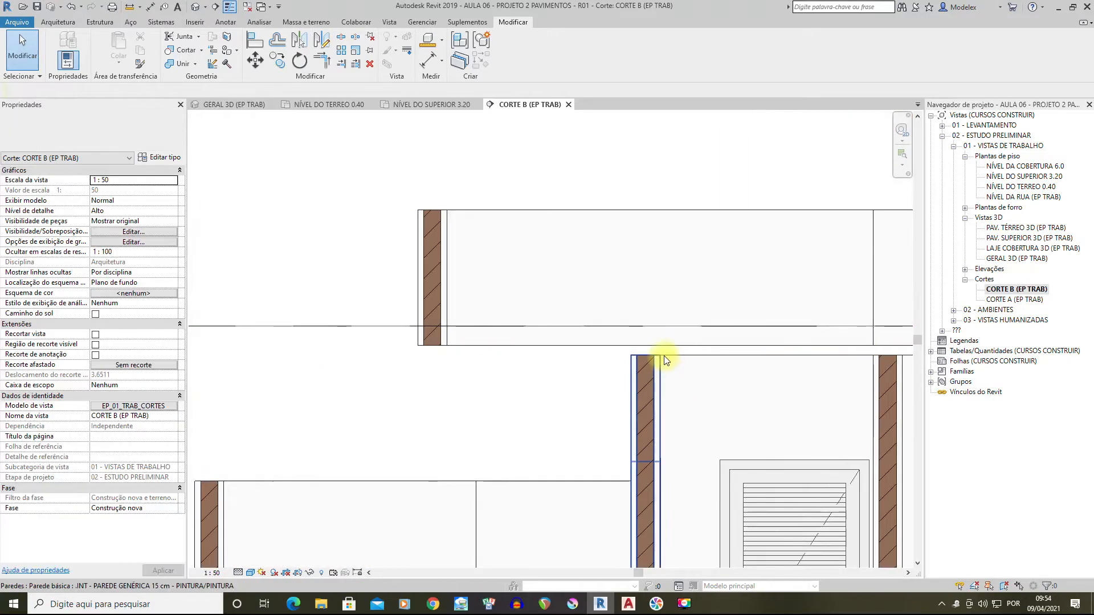
pyautogui.click(658, 355)
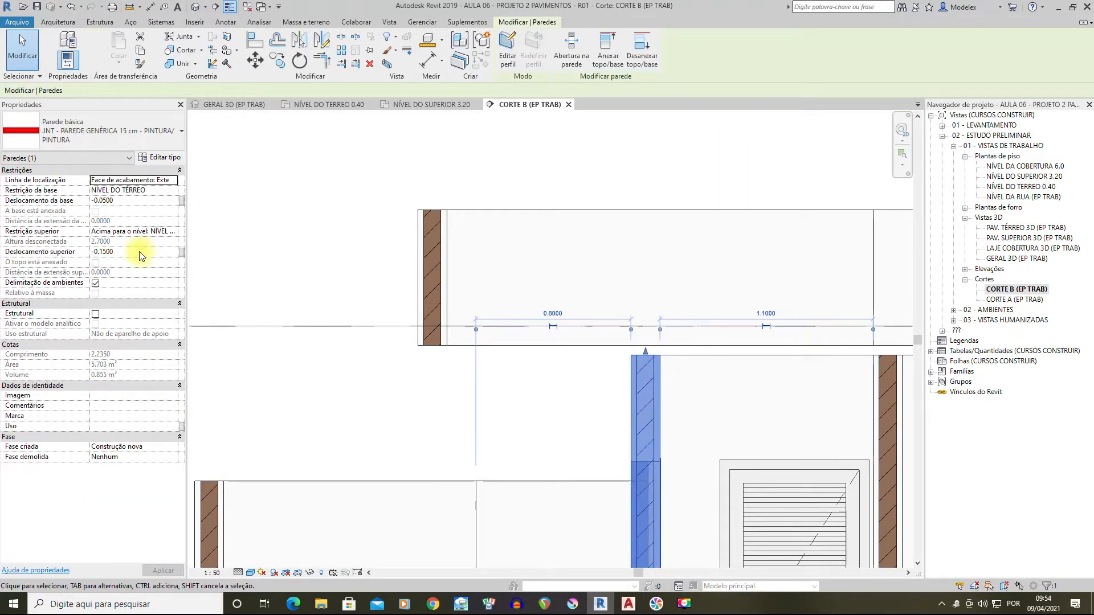
pyautogui.click(130, 254)
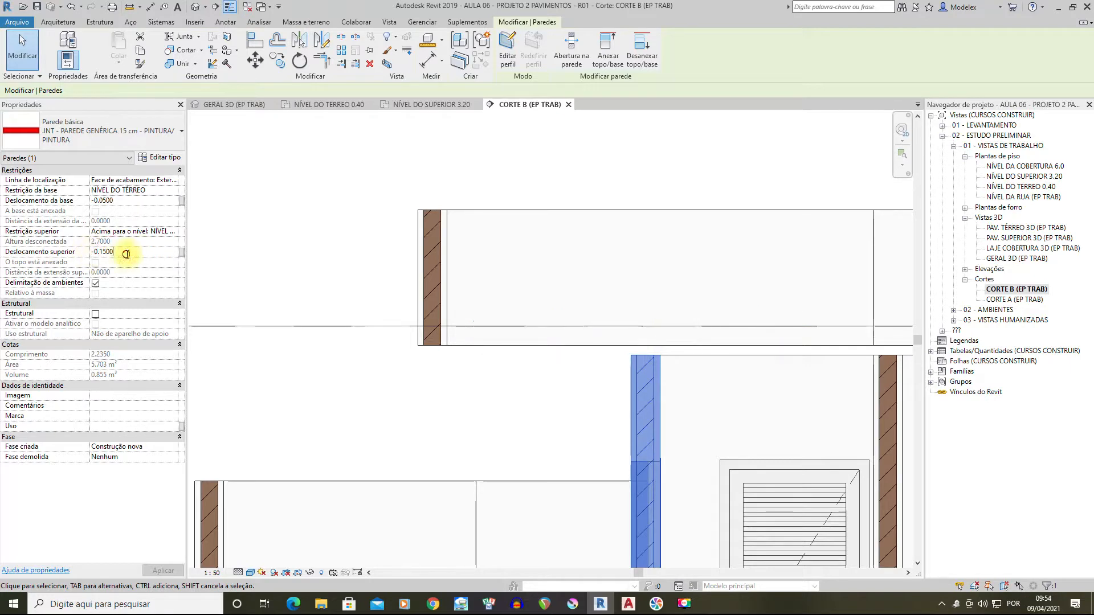
pyautogui.write('.1')
pyautogui.press('Return')
# Set the top offset to -0.10 for the ground-floor .INT 15 cm wall that holds the louvred door
pyautogui.moveTo(824, 361); pyautogui.dragTo(608, 375, button='middle')
pyautogui.click(608, 375)
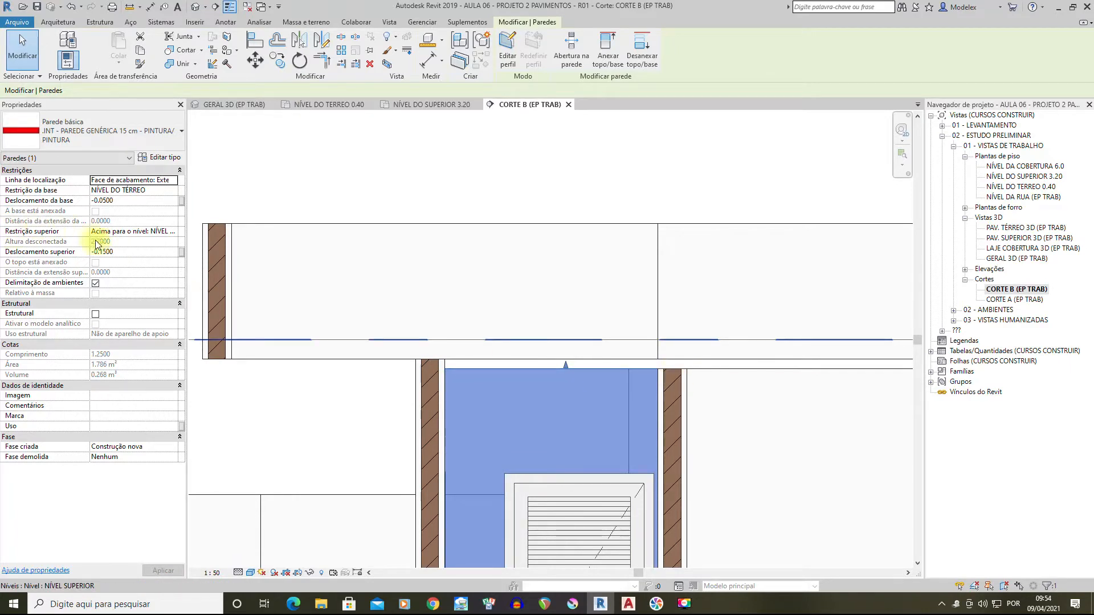
pyautogui.click(120, 253)
pyautogui.write('.1')
pyautogui.press('Return')
pyautogui.click(701, 174)
# Set the top offset to -0.10 for the .EXT 12 cm background wall and the cut .INT 15 cm wall beyond the louvred door
pyautogui.moveTo(639, 341); pyautogui.dragTo(484, 341, button='middle')
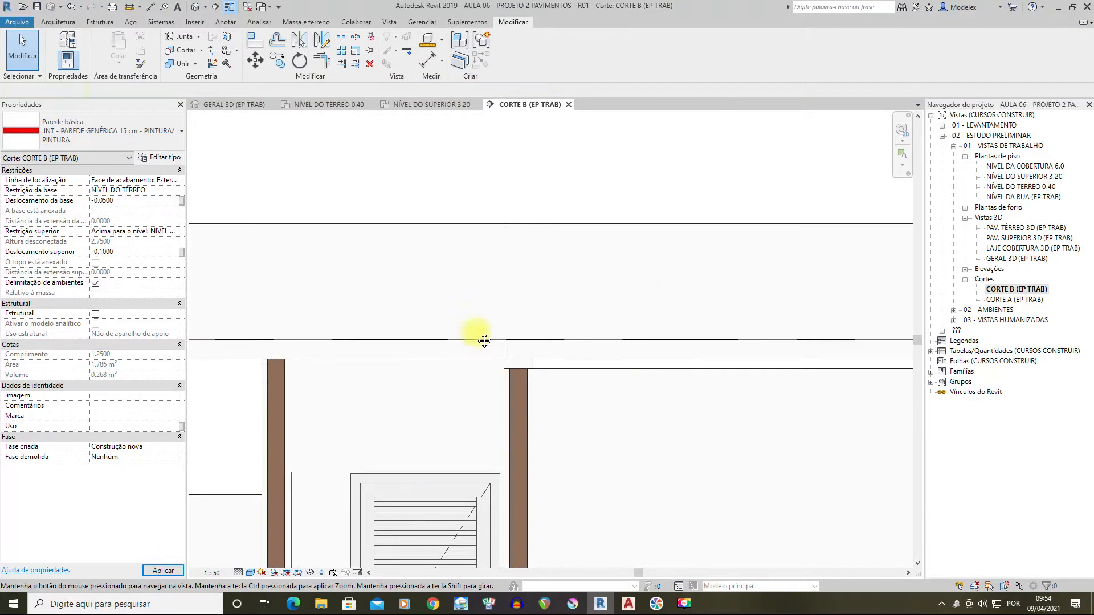
pyautogui.click(551, 370)
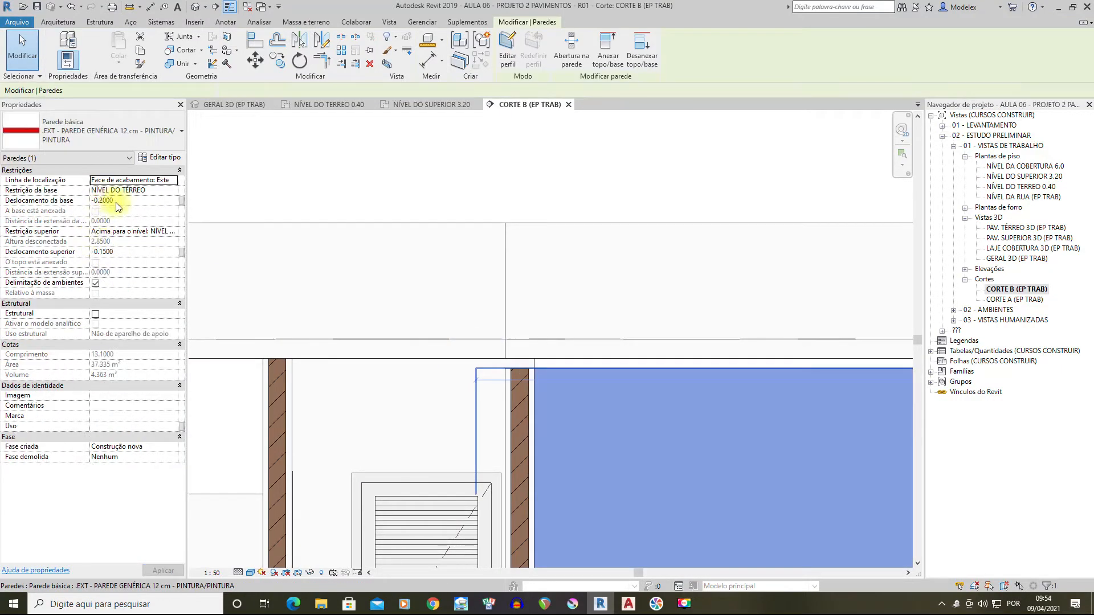
pyautogui.click(117, 252)
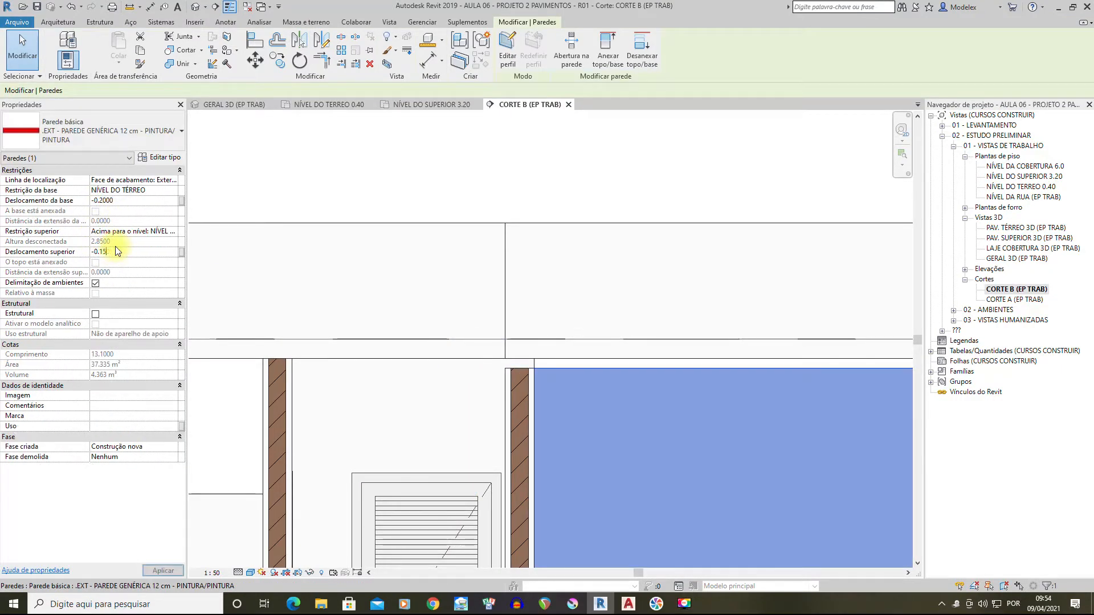
pyautogui.write('.1')
pyautogui.press('Return')
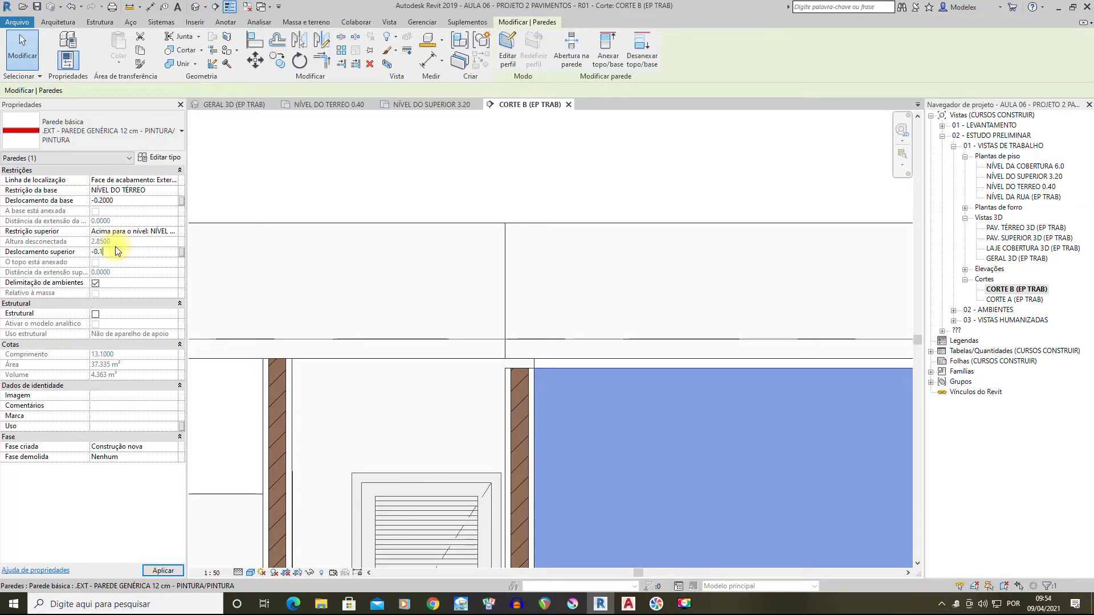
pyautogui.click(683, 156)
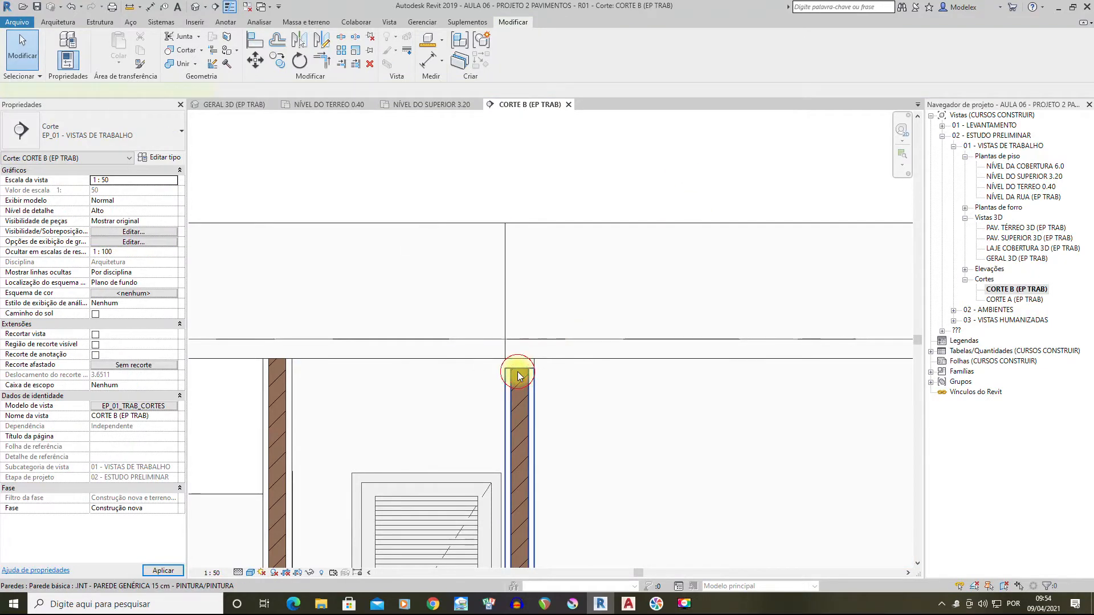
pyautogui.click(520, 373)
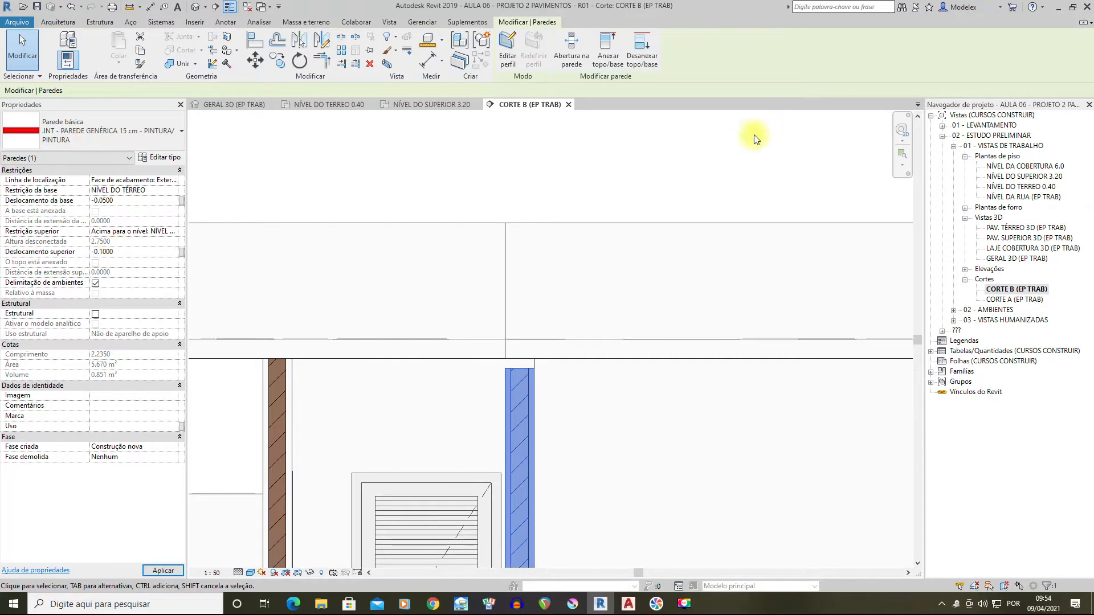
pyautogui.click(671, 200)
# Set the top offset to -0.10 for the two ground-floor .INT 15 cm walls beneath the upper slab's outer edge
pyautogui.scroll(-3, 582, 320)
pyautogui.moveTo(694, 335); pyautogui.dragTo(501, 351, button='middle')
pyautogui.scroll(1, 674, 338)
pyautogui.scroll(2, 507, 359)
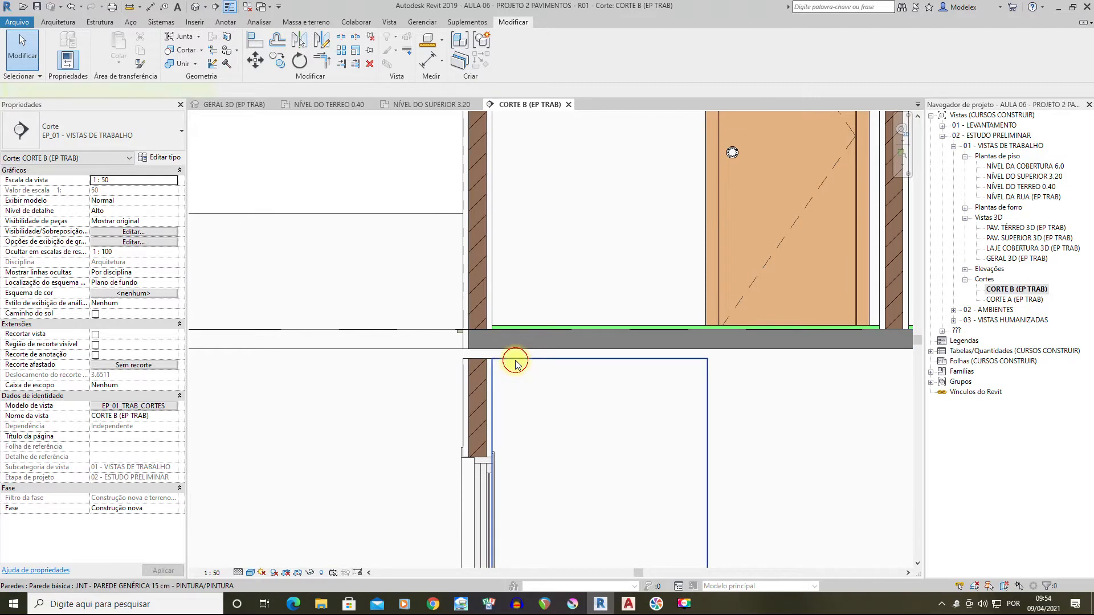
pyautogui.click(516, 365)
pyautogui.keyDown('ctrl'); pyautogui.click(479, 361); pyautogui.keyUp('ctrl')
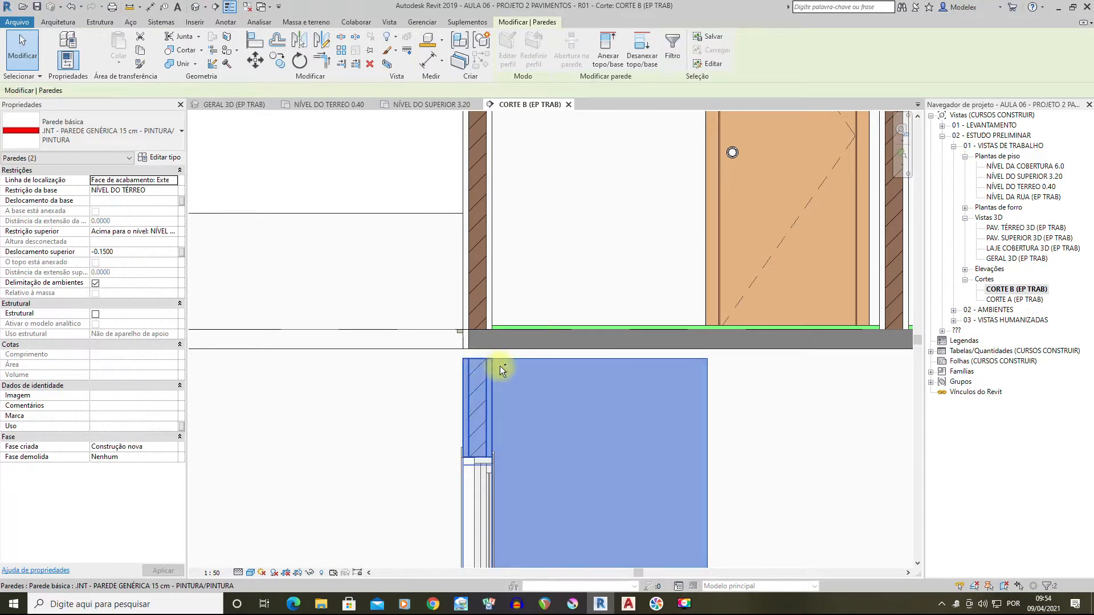
pyautogui.click(60, 248)
pyautogui.write('-0.1')
pyautogui.press('Return')
pyautogui.click(396, 152)
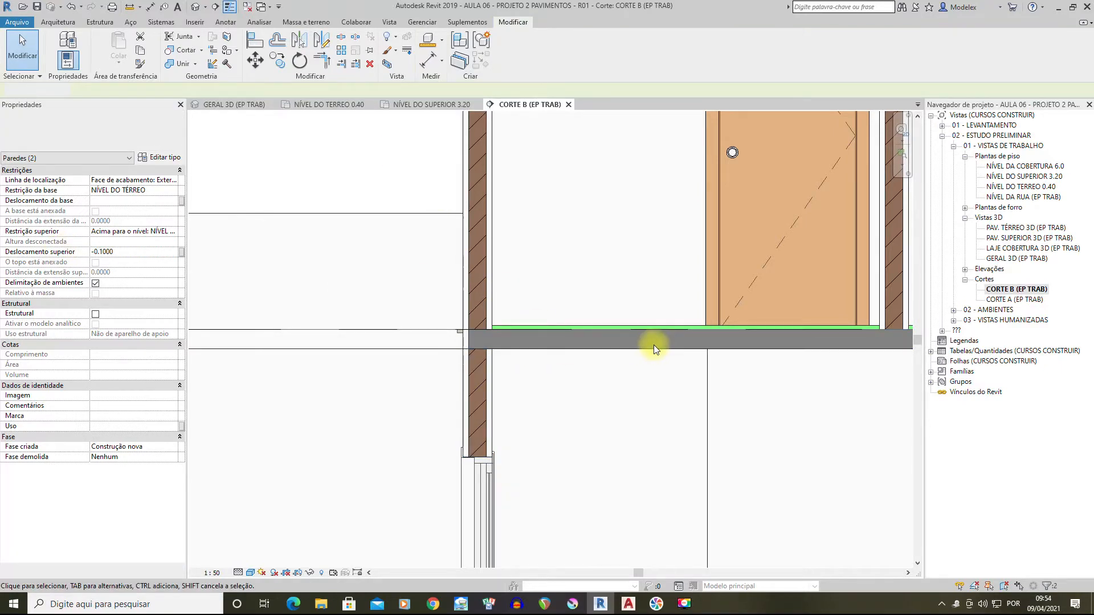
pyautogui.moveTo(457, 342); pyautogui.dragTo(635, 336, button='middle')
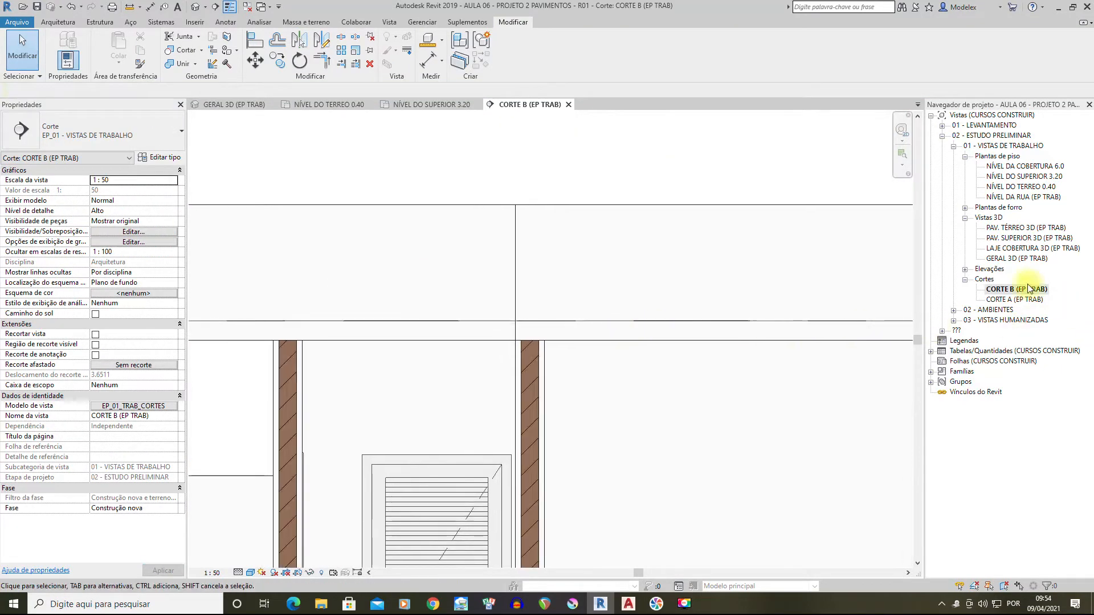
# Open the GERAL 3D (EP TRAB) view and examine where the parapet, upper side wall and ground-floor side wall meet
pyautogui.doubleClick(1010, 259)
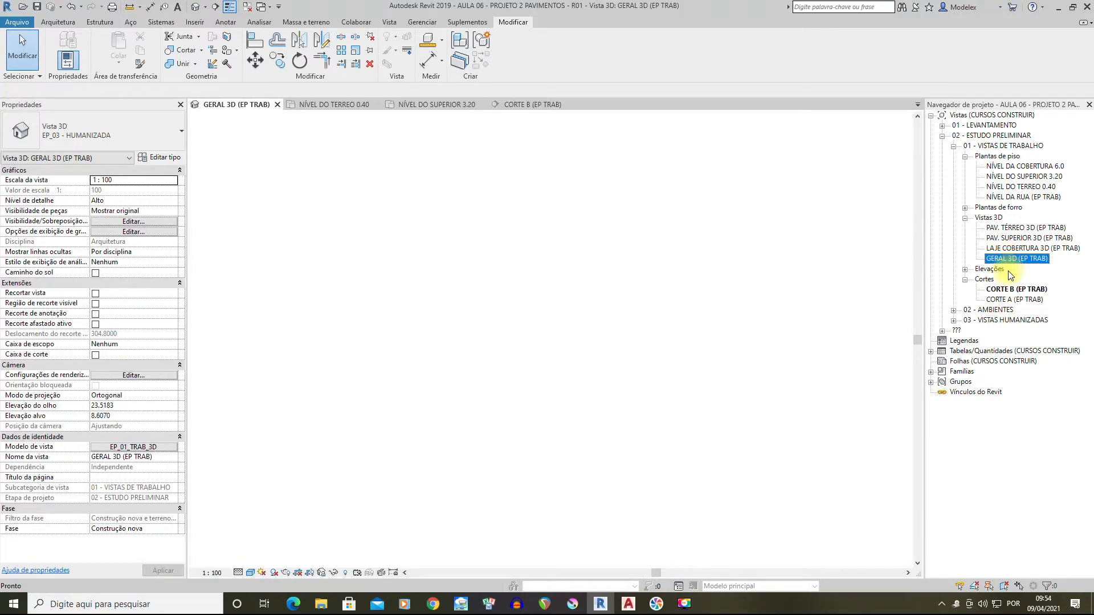
pyautogui.scroll(5, 725, 452)
pyautogui.keyDown('shift'); pyautogui.moveTo(415, 395); pyautogui.dragTo(454, 319, button='middle'); pyautogui.keyUp('shift')
pyautogui.scroll(-2, 570, 365)
pyautogui.click(739, 369)
pyautogui.keyDown('shift'); pyautogui.moveTo(740, 369); pyautogui.dragTo(448, 375, button='middle'); pyautogui.keyUp('shift')
pyautogui.moveTo(448, 374); pyautogui.dragTo(783, 278, button='middle')
pyautogui.scroll(2, 524, 371)
pyautogui.keyDown('shift'); pyautogui.moveTo(523, 371); pyautogui.dragTo(715, 387, button='middle'); pyautogui.keyUp('shift')
pyautogui.scroll(1, 713, 332)
pyautogui.keyDown('shift'); pyautogui.moveTo(713, 332); pyautogui.dragTo(728, 309, button='middle'); pyautogui.keyUp('shift')
pyautogui.moveTo(765, 237); pyautogui.dragTo(572, 467, button='middle')
pyautogui.moveTo(496, 497); pyautogui.dragTo(643, 342, button='middle')
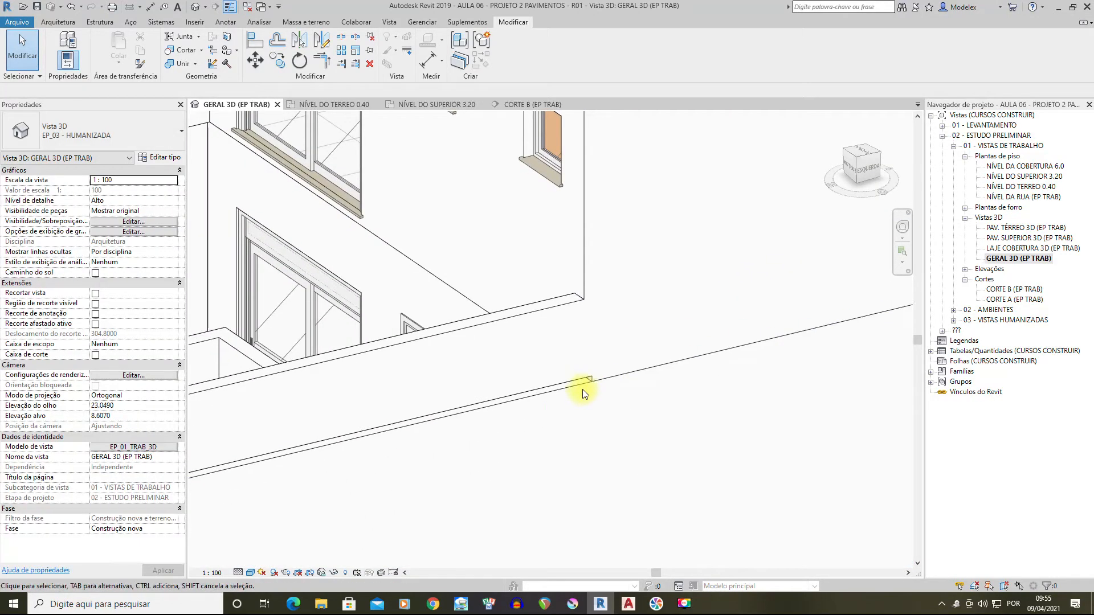
pyautogui.moveTo(577, 366); pyautogui.dragTo(607, 344, button='middle')
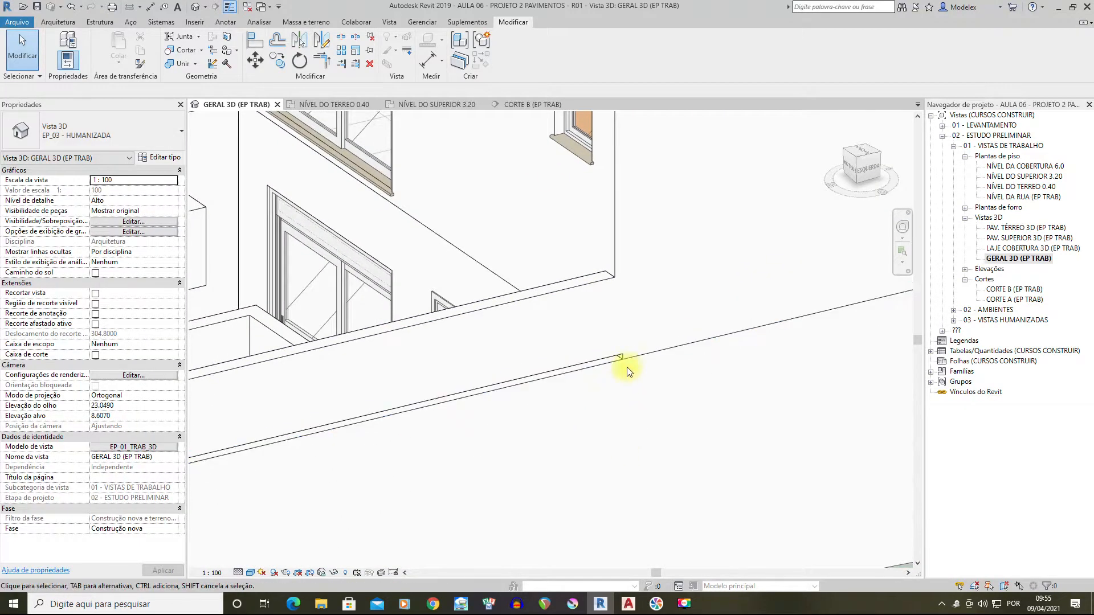
# Set the top offset to -0.10 for the long ground-floor .EXT 12 cm side wall below the parapet
pyautogui.click(615, 250)
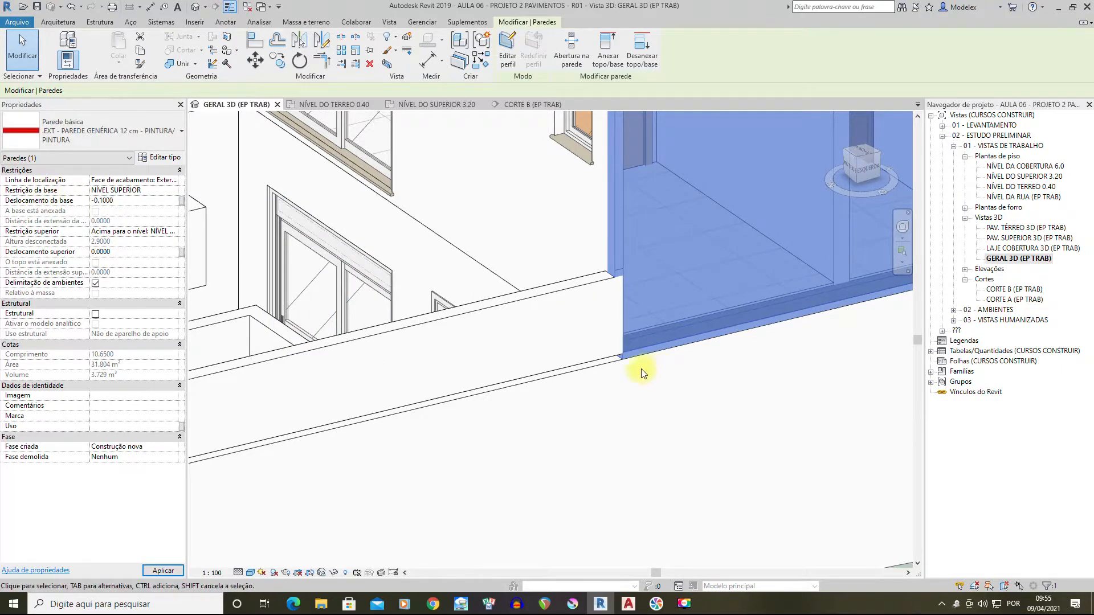
pyautogui.click(597, 365)
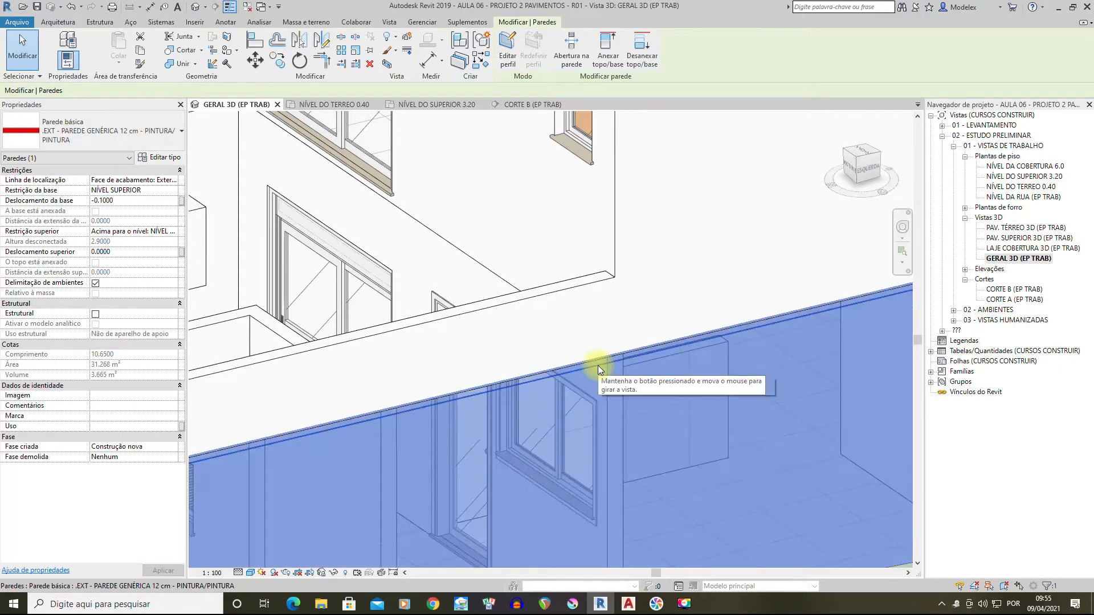
pyautogui.click(127, 252)
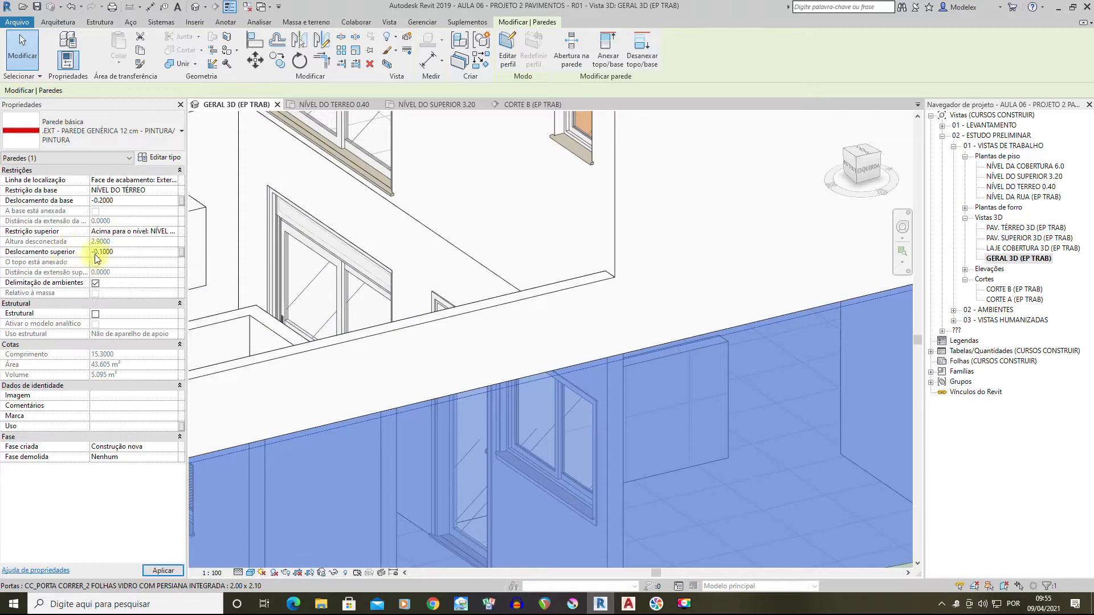
pyautogui.scroll(-3, 611, 370)
pyautogui.press('Escape')
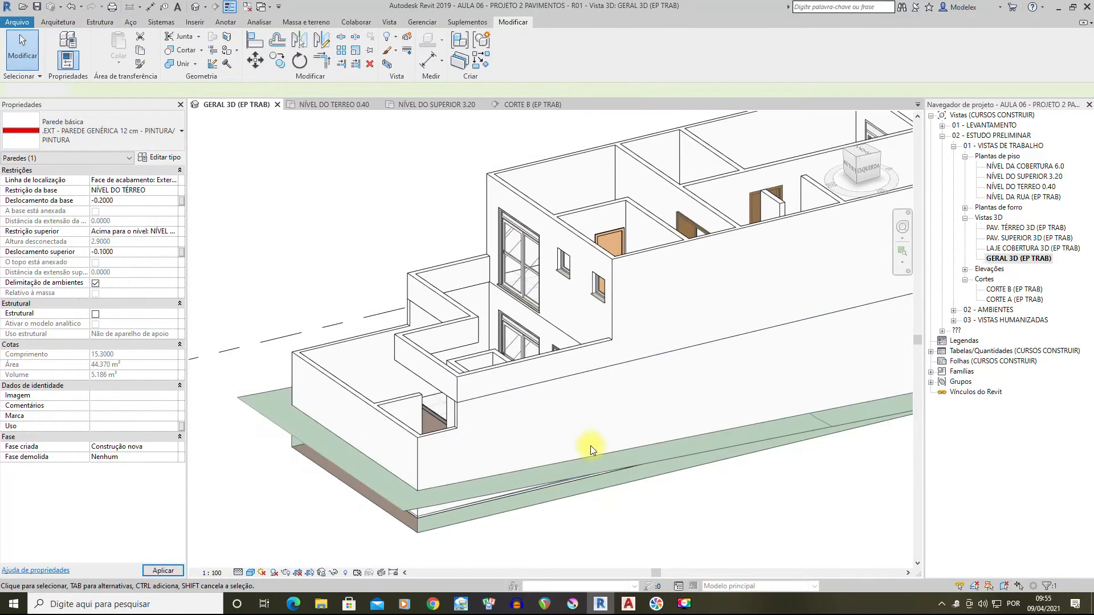
# Inspect the parapets around the rear patio in 3D and the wall alignment in section CORTE B (EP TRAB)
pyautogui.scroll(4, 677, 363)
pyautogui.keyDown('shift'); pyautogui.moveTo(496, 342); pyautogui.dragTo(606, 405, button='middle'); pyautogui.keyUp('shift')
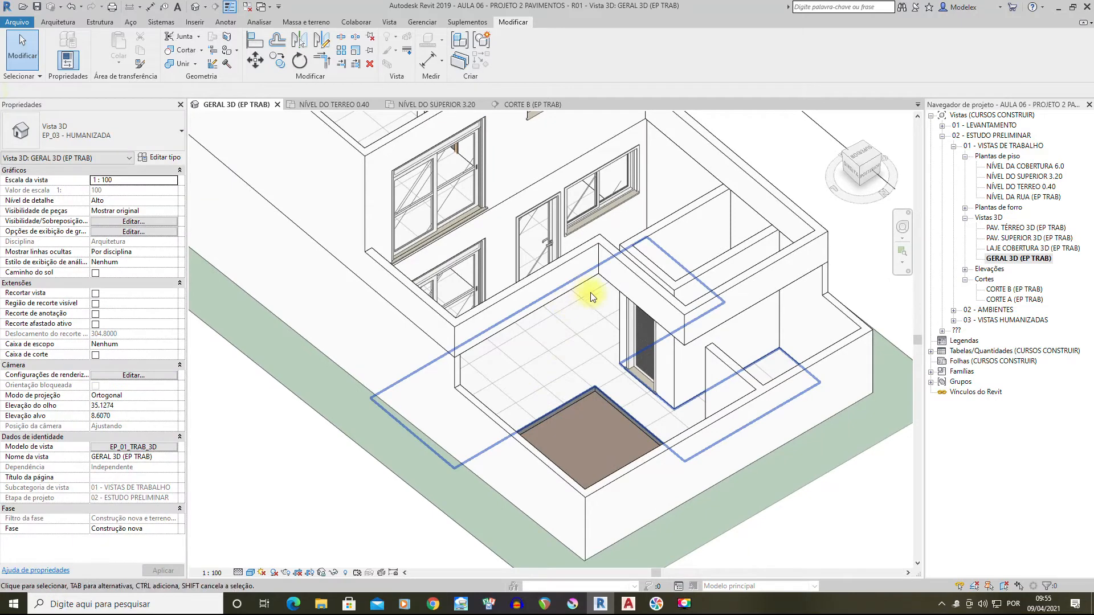
pyautogui.keyDown('shift'); pyautogui.moveTo(572, 296); pyautogui.dragTo(613, 346, button='middle'); pyautogui.keyUp('shift')
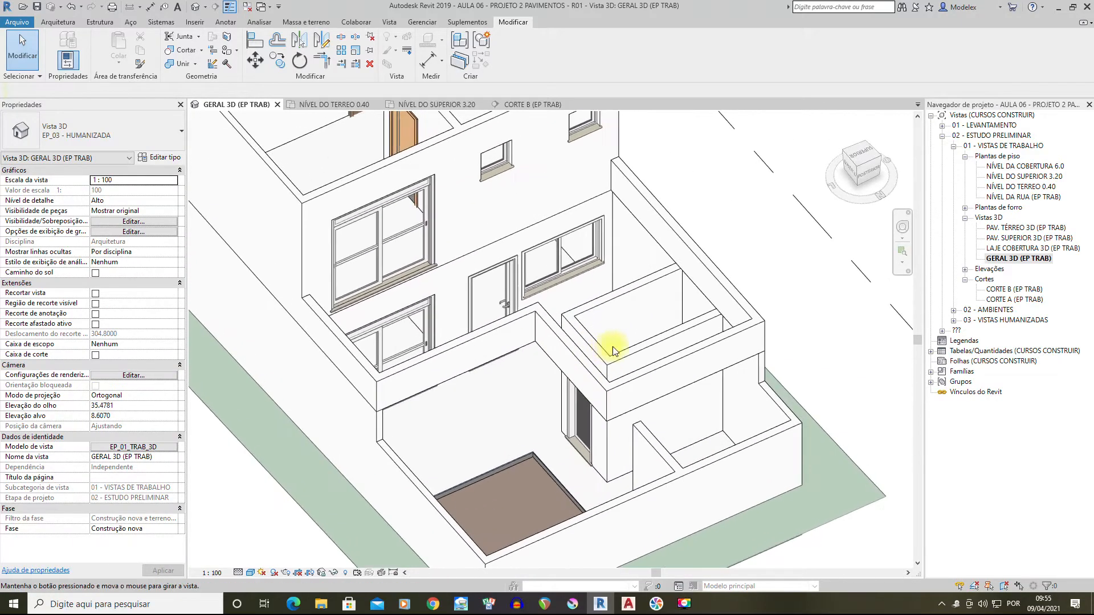
pyautogui.doubleClick(1012, 289)
pyautogui.scroll(-3, 494, 313)
pyautogui.moveTo(450, 334)
pyautogui.mouseDown(button='middle')
pyautogui.moveTo(499, 331)
pyautogui.moveTo(433, 328)
pyautogui.mouseUp(button='middle')
pyautogui.click(1012, 290)
pyautogui.scroll(-1, 454, 336)
pyautogui.scroll(-2, 500, 339)
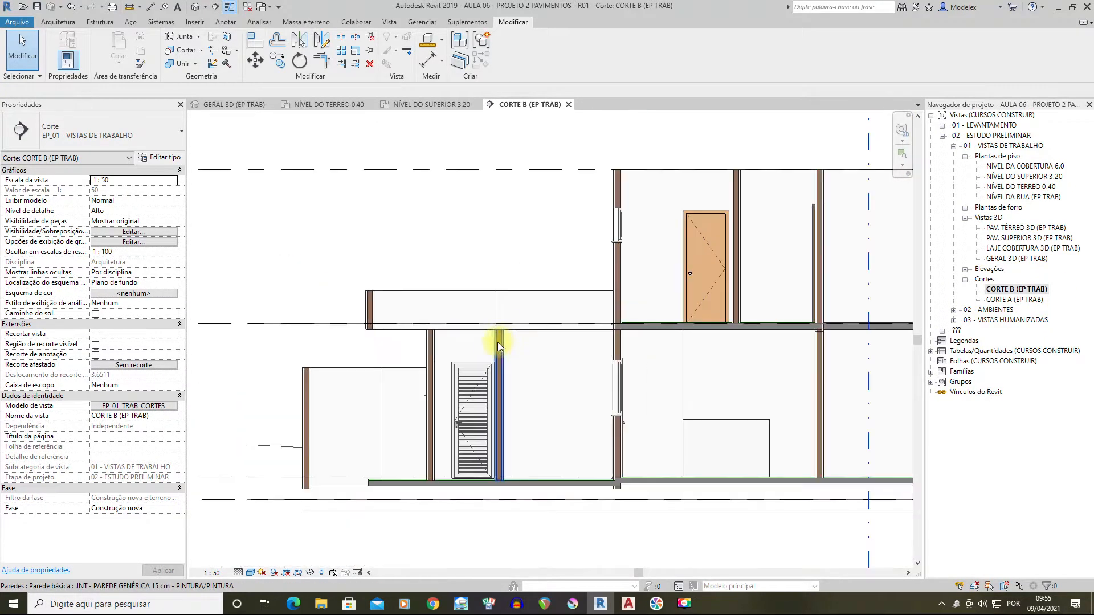
# Open the NÍVEL DO TERREO 0.40 plan, then switch to AutoCAD to review the CORTES and PLANTAS - ORIGEN ZERO drawings
pyautogui.doubleClick(1023, 187)
pyautogui.scroll(-4, 578, 336)
pyautogui.scroll(-3, 557, 263)
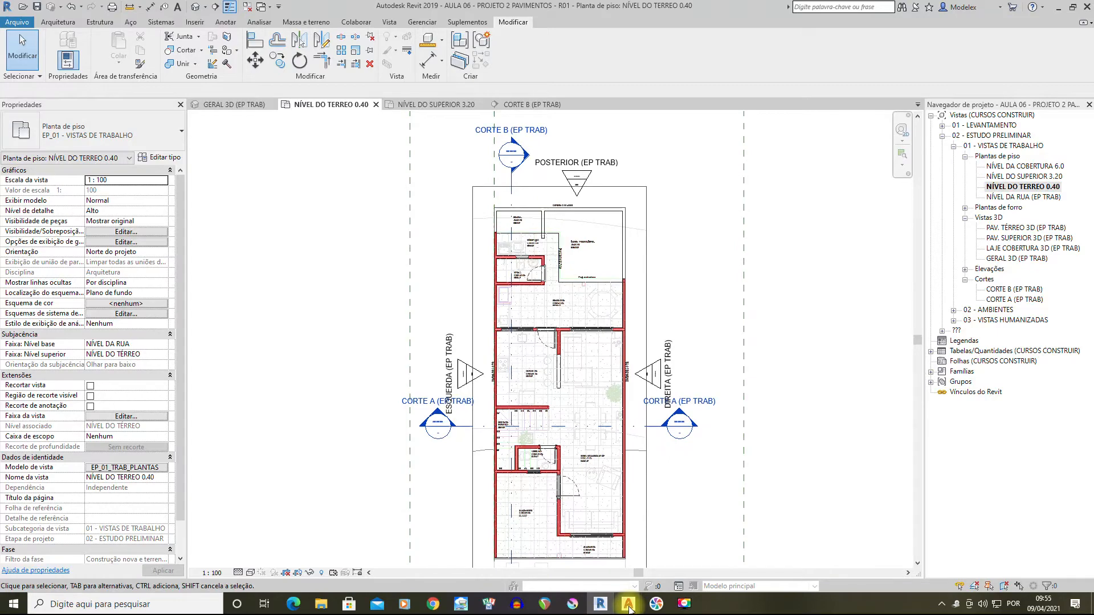
pyautogui.moveTo(629, 608)
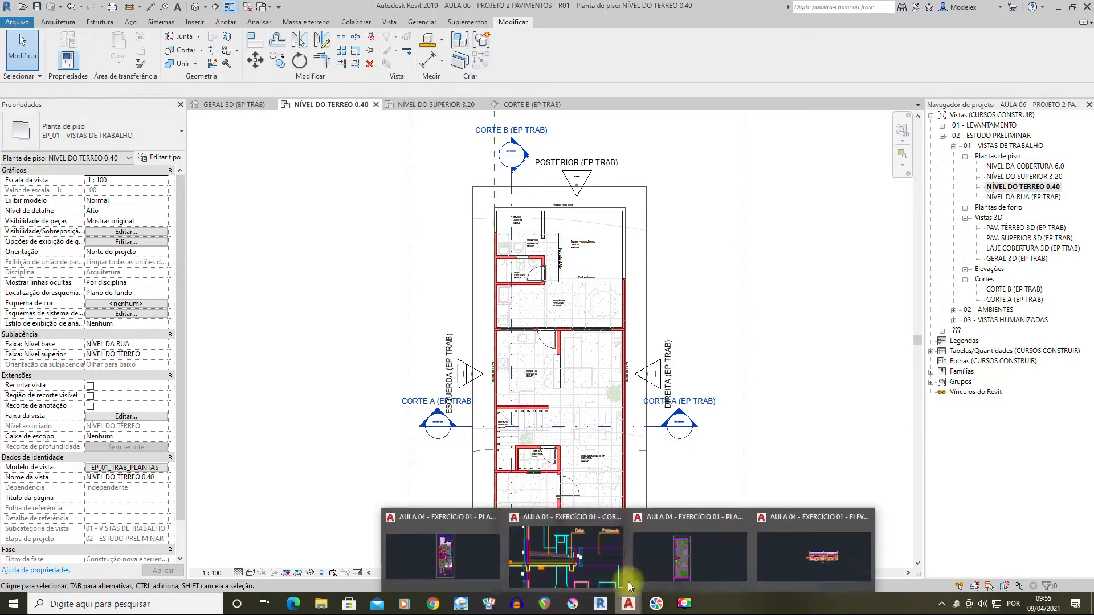
pyautogui.click(583, 545)
pyautogui.scroll(-5, 550, 263)
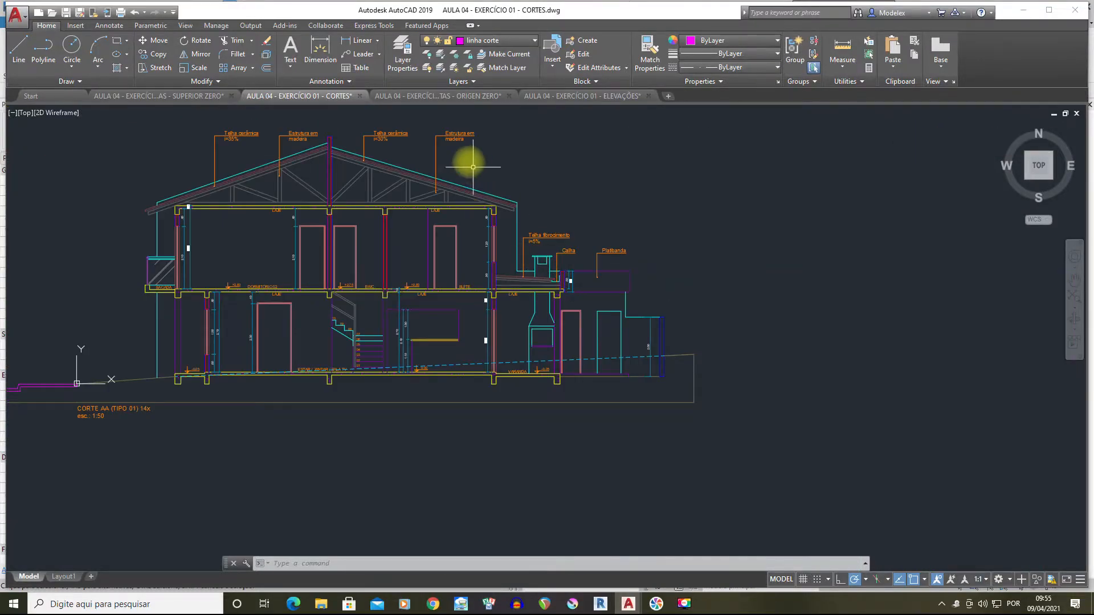
pyautogui.click(428, 94)
pyautogui.moveTo(513, 501); pyautogui.dragTo(525, 383, button='middle')
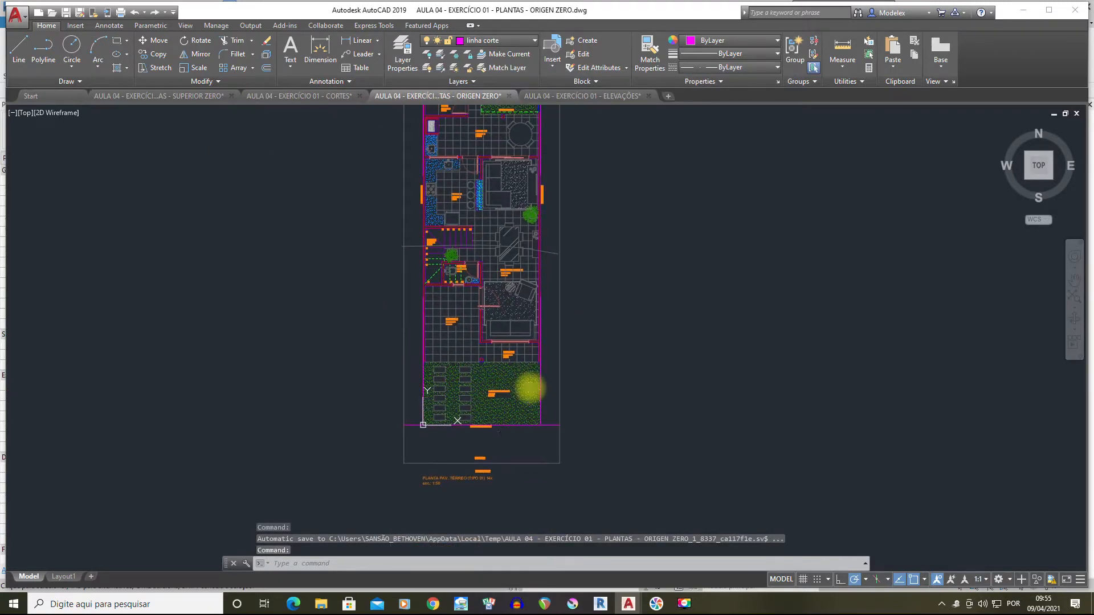
# Draw a vertical line through the ground-floor plan across the living area, extending beyond both ends, to mark the section's position
pyautogui.write('l')
pyautogui.press('Return')
pyautogui.click(509, 510)
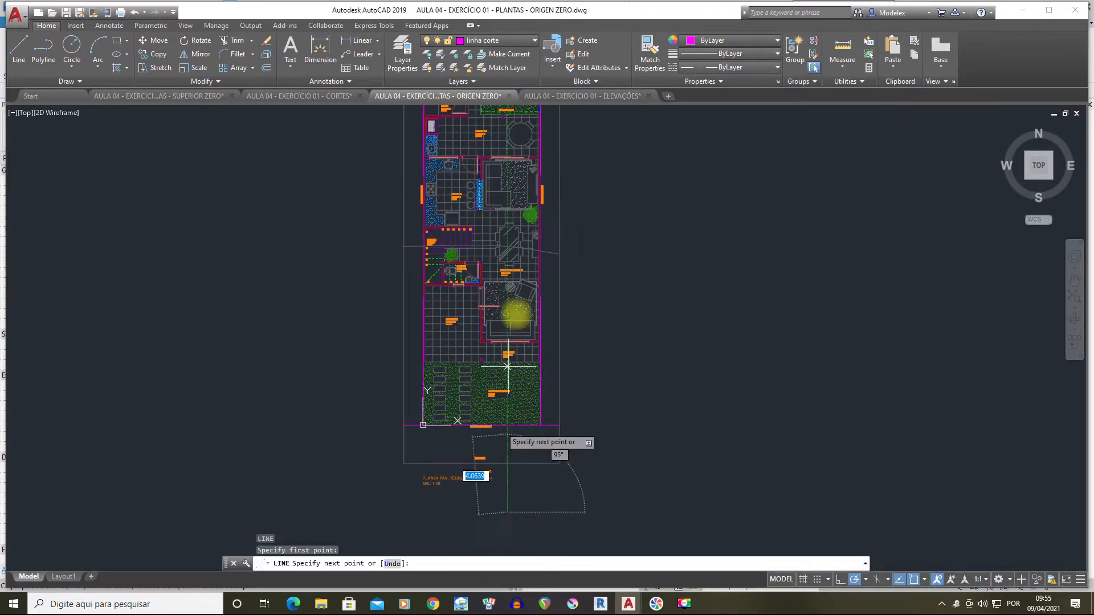
pyautogui.scroll(-4, 516, 293)
pyautogui.click(501, 171)
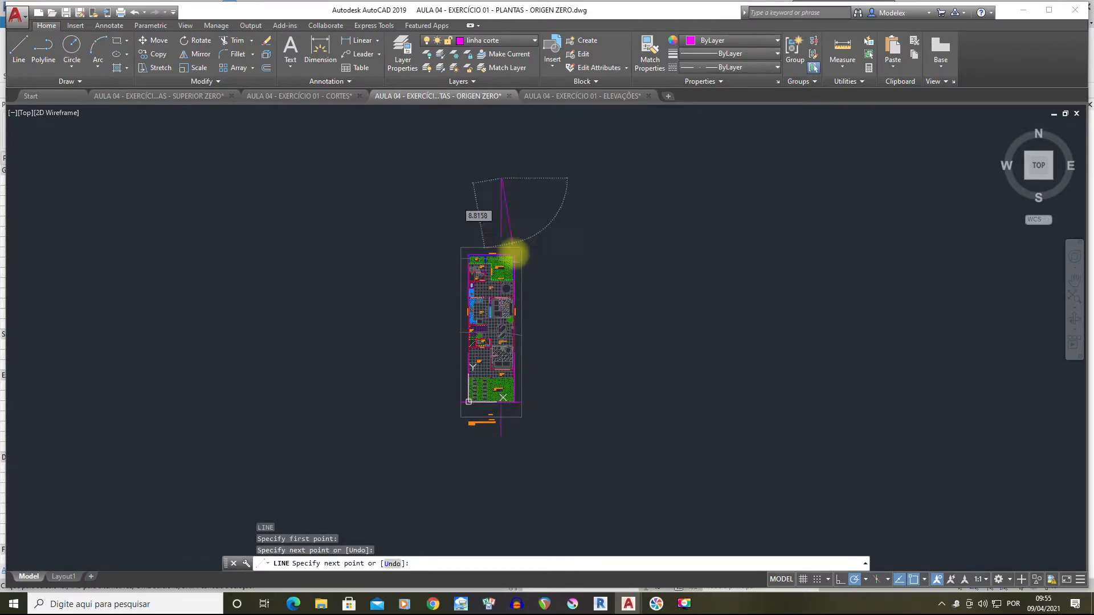
pyautogui.press('Escape')
pyautogui.scroll(6, 504, 271)
pyautogui.scroll(-3, 570, 239)
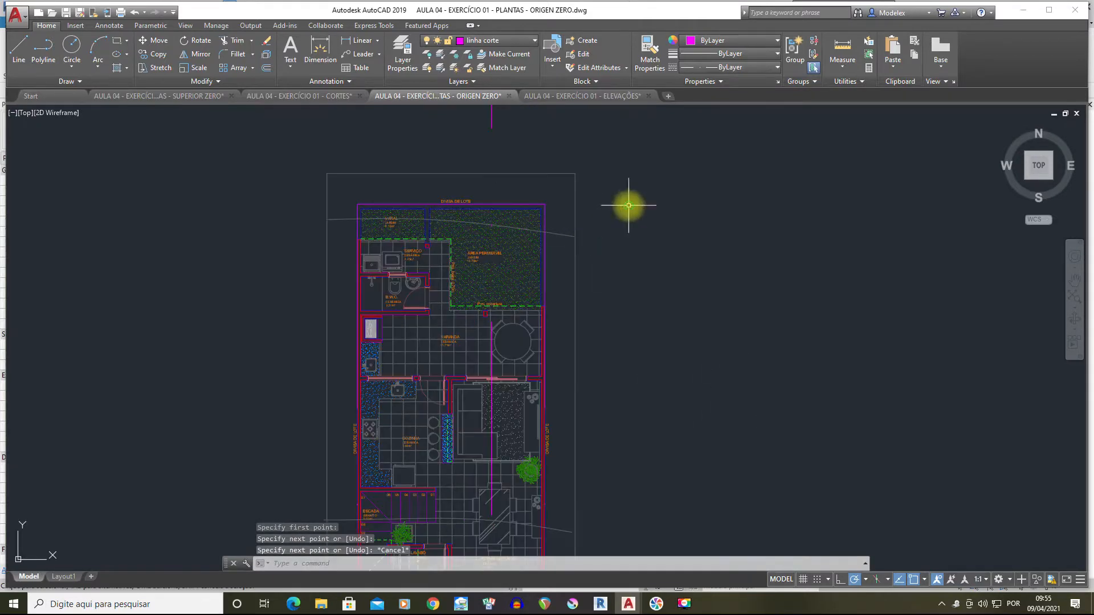
# Return to the CORTES drawing and examine section CORTE AA from the facade to the rear yard
pyautogui.click(581, 97)
pyautogui.click(323, 97)
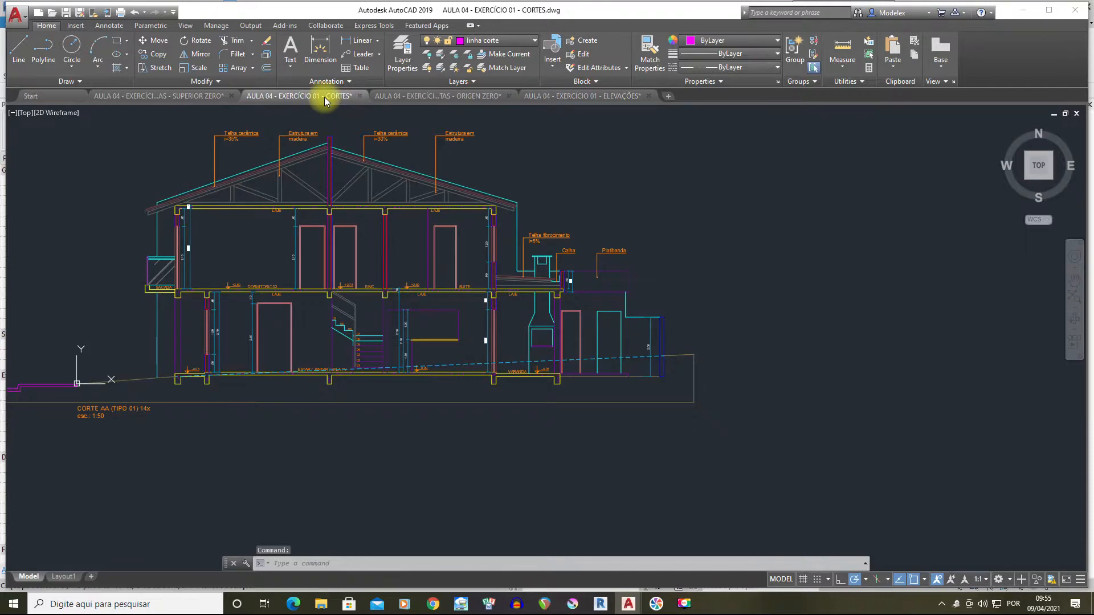
pyautogui.moveTo(638, 297); pyautogui.dragTo(741, 320, button='middle')
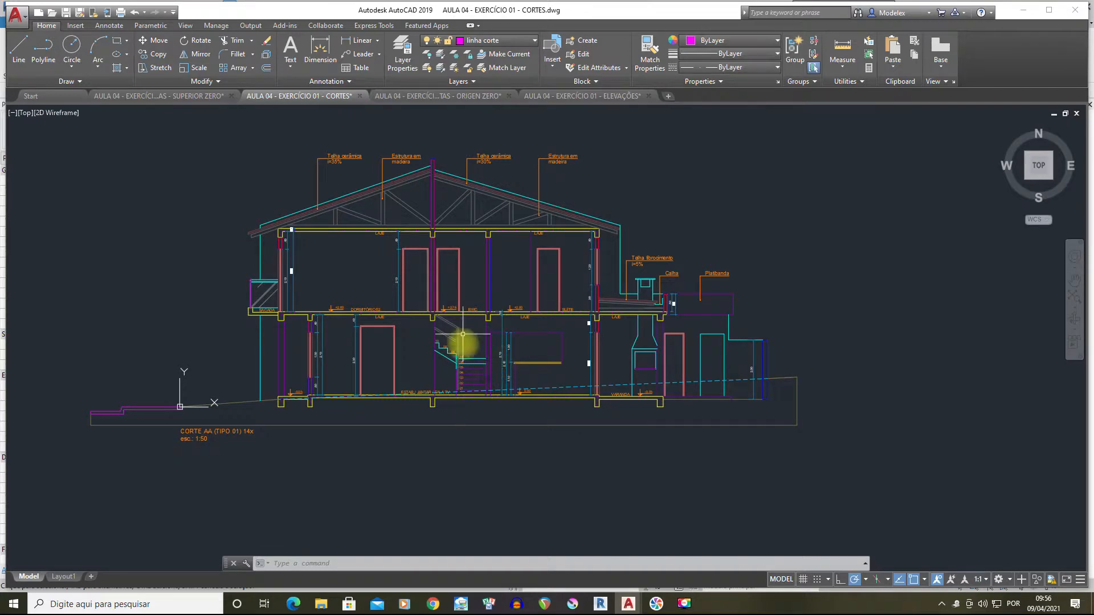
# Switch to Revit and move the CORTE B section line sideways in the ground-floor plan so it cuts through the living area
pyautogui.click(601, 606)
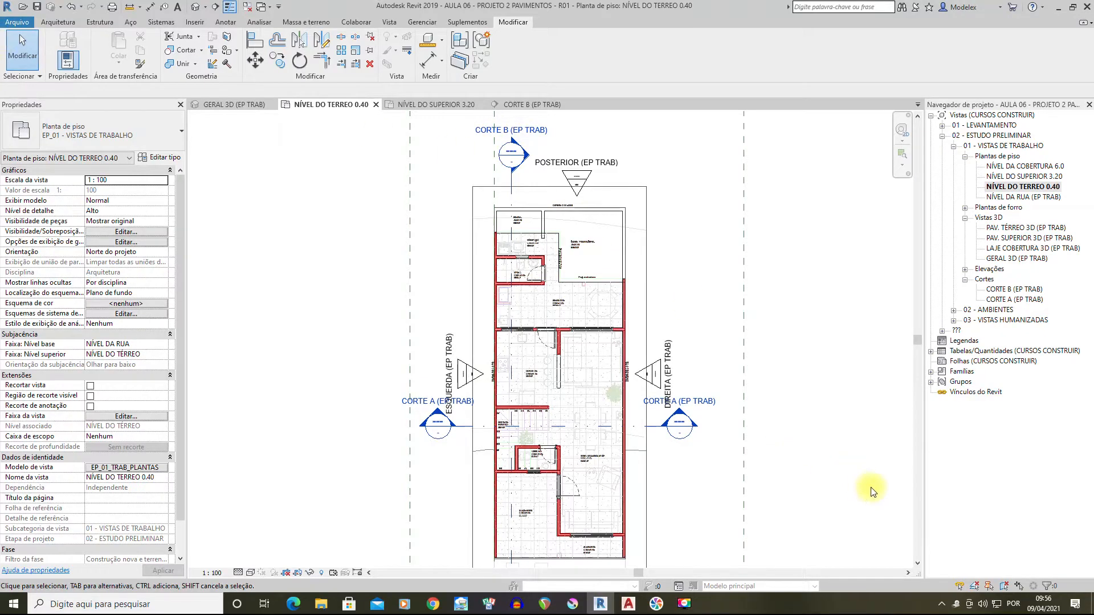
pyautogui.click(511, 196)
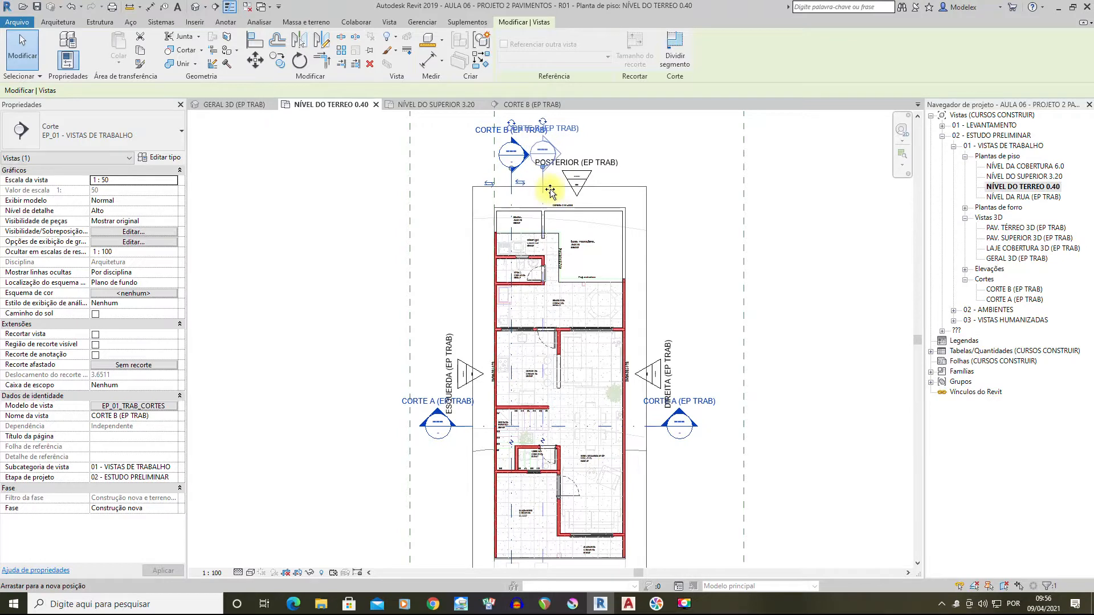
pyautogui.moveTo(577, 193); pyautogui.dragTo(577, 193)
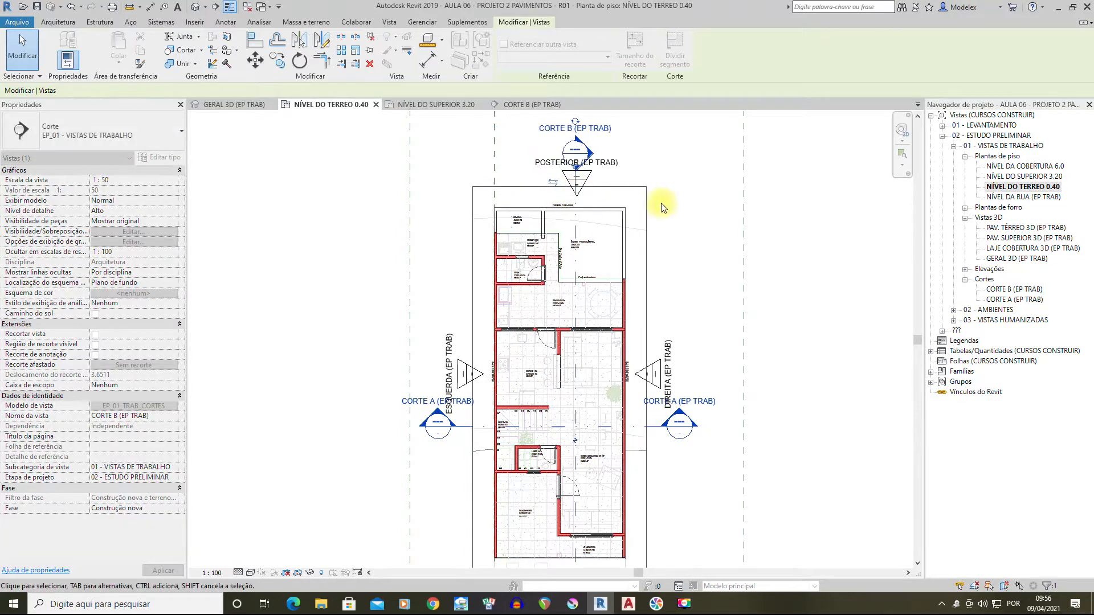
pyautogui.click(671, 193)
pyautogui.scroll(-3, 652, 196)
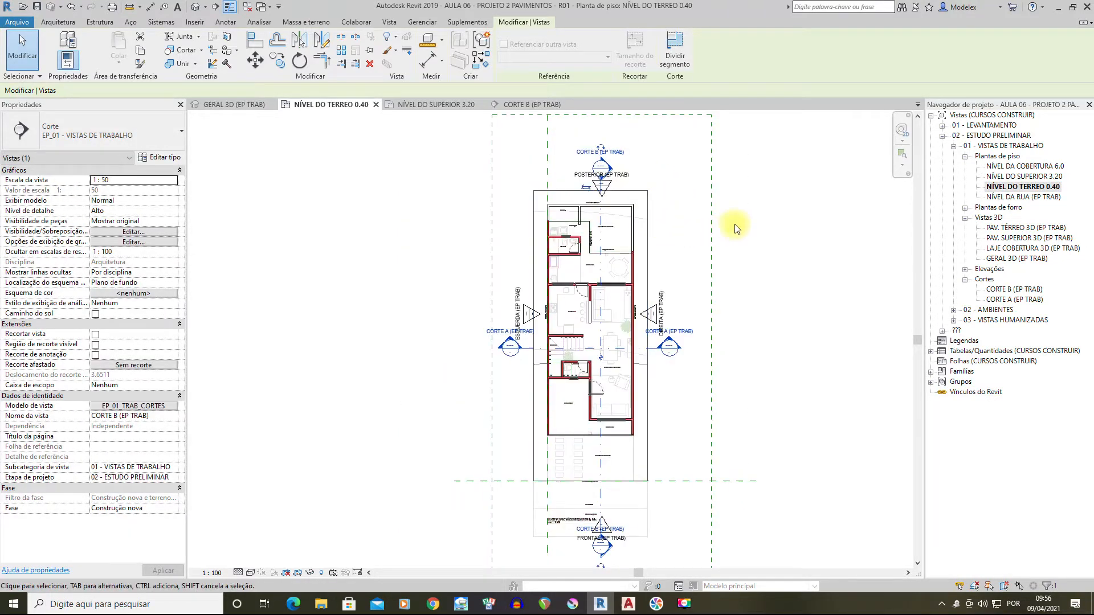
pyautogui.scroll(1, 653, 233)
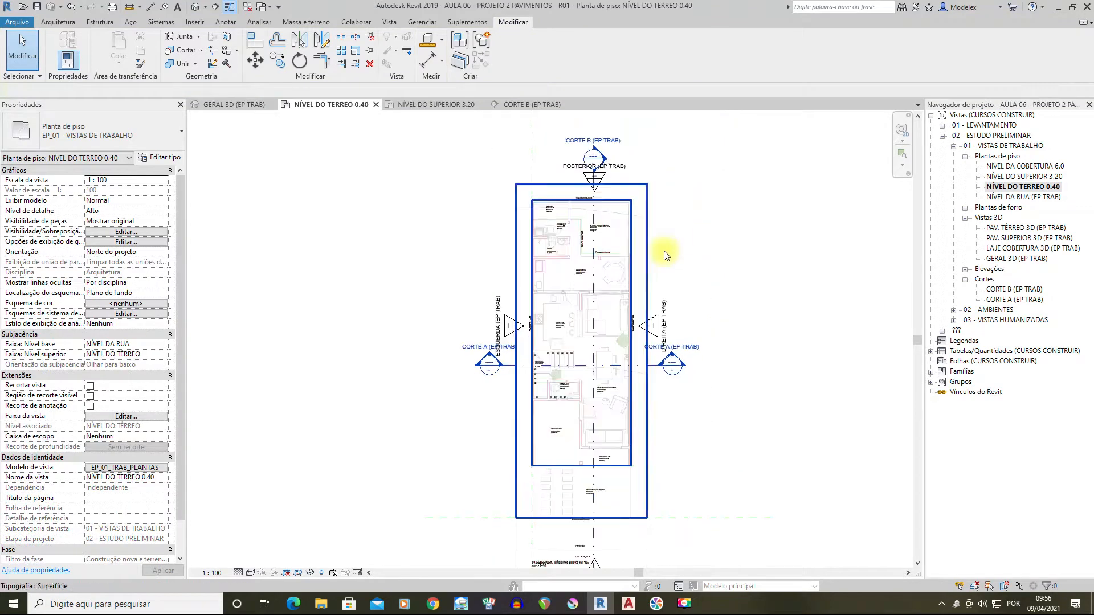
# Open section CORTE B (EP TRAB) and examine the rear parapet, patio walls and slab edges along the cut
pyautogui.doubleClick(1014, 288)
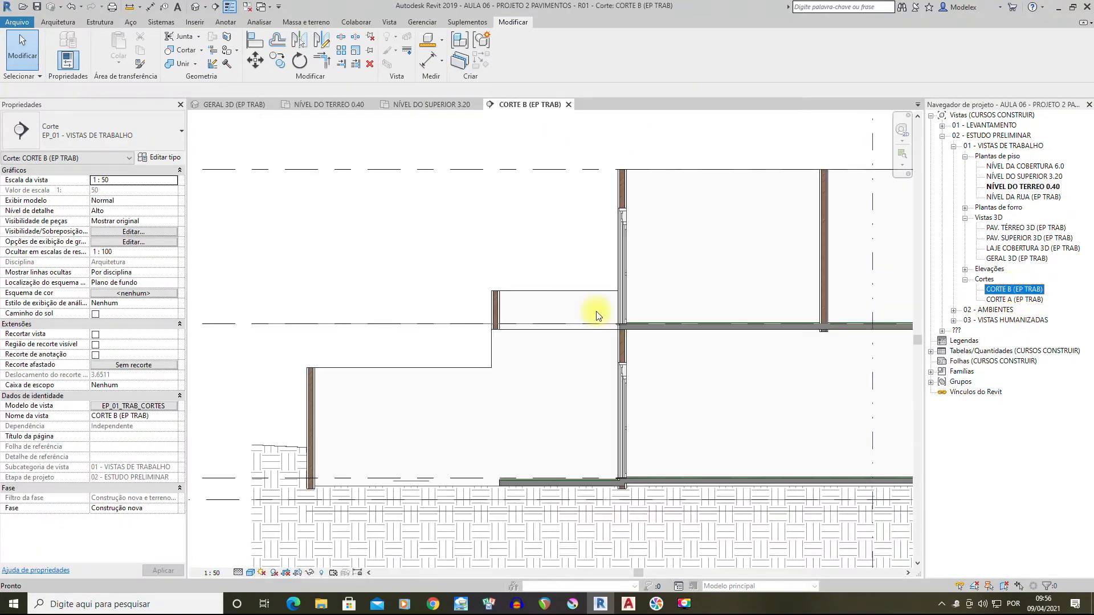
pyautogui.scroll(5, 584, 343)
pyautogui.scroll(-2, 637, 336)
pyautogui.moveTo(562, 412); pyautogui.dragTo(624, 374, button='middle')
pyautogui.scroll(3, 530, 279)
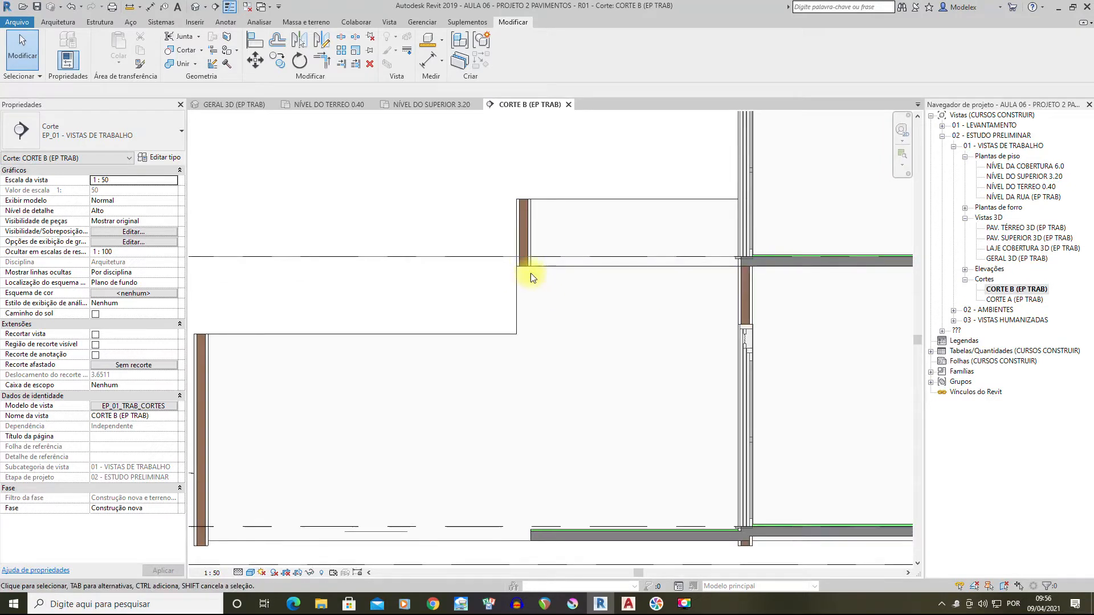
pyautogui.scroll(-1, 530, 270)
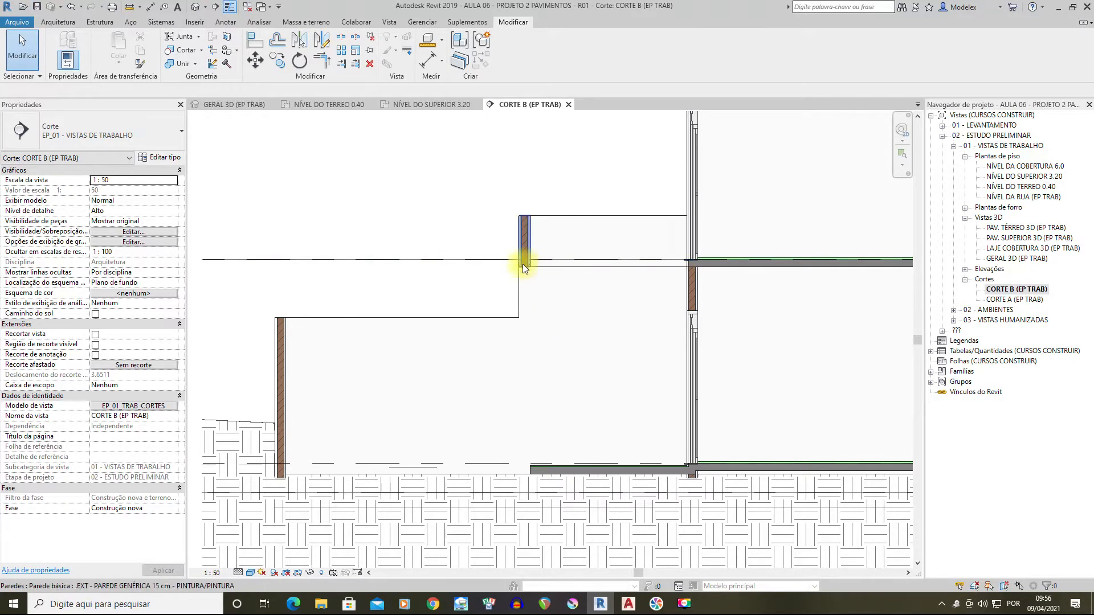
pyautogui.moveTo(568, 362); pyautogui.dragTo(517, 367, button='middle')
pyautogui.scroll(-2, 698, 334)
pyautogui.moveTo(772, 326); pyautogui.dragTo(780, 348, button='middle')
pyautogui.scroll(1, 649, 343)
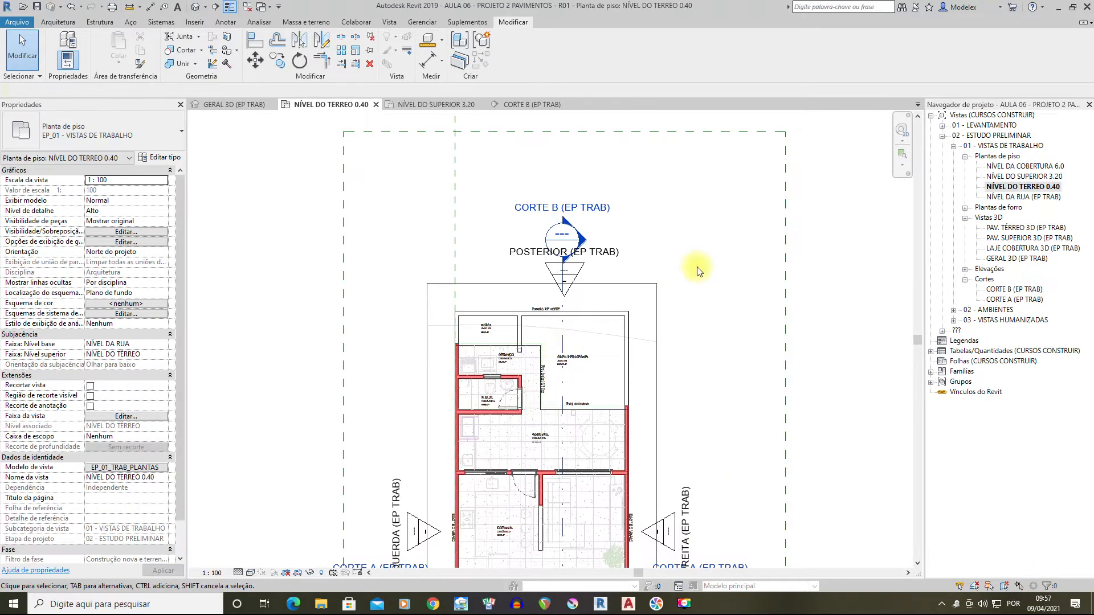
# Return to the NÍVEL DO TERREO 0.40 plan and flip section CORTE B so it looks toward the stairs and bathroom side
pyautogui.scroll(1, 699, 272)
pyautogui.moveTo(601, 312); pyautogui.dragTo(617, 106, button='middle')
pyautogui.scroll(-1, 559, 297)
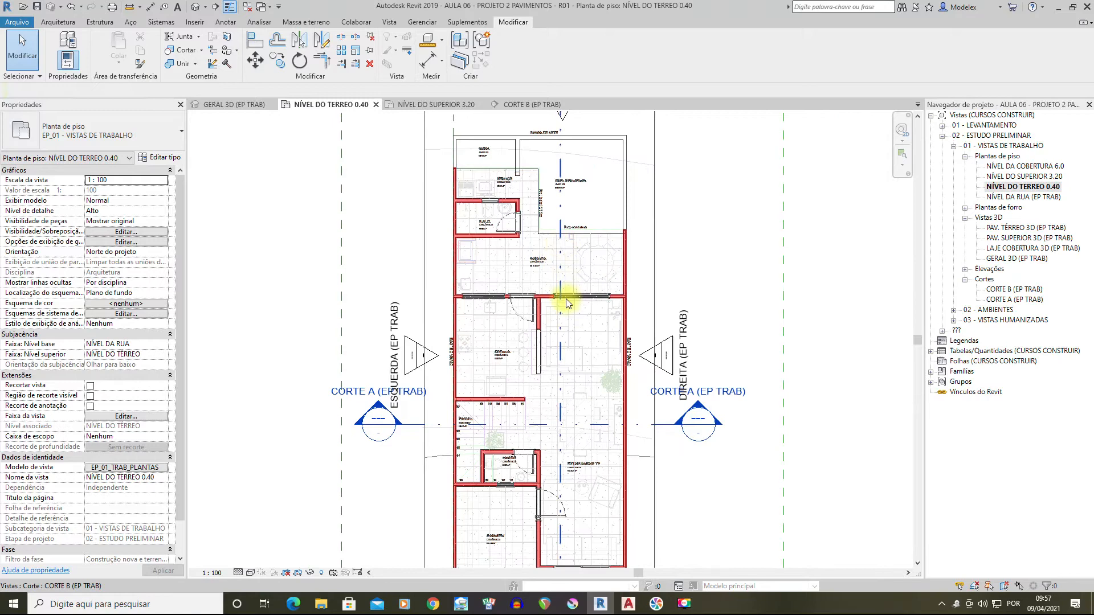
pyautogui.moveTo(544, 213); pyautogui.dragTo(545, 3, button='middle')
pyautogui.moveTo(571, 290); pyautogui.dragTo(571, 98, button='middle')
pyautogui.scroll(1, 560, 385)
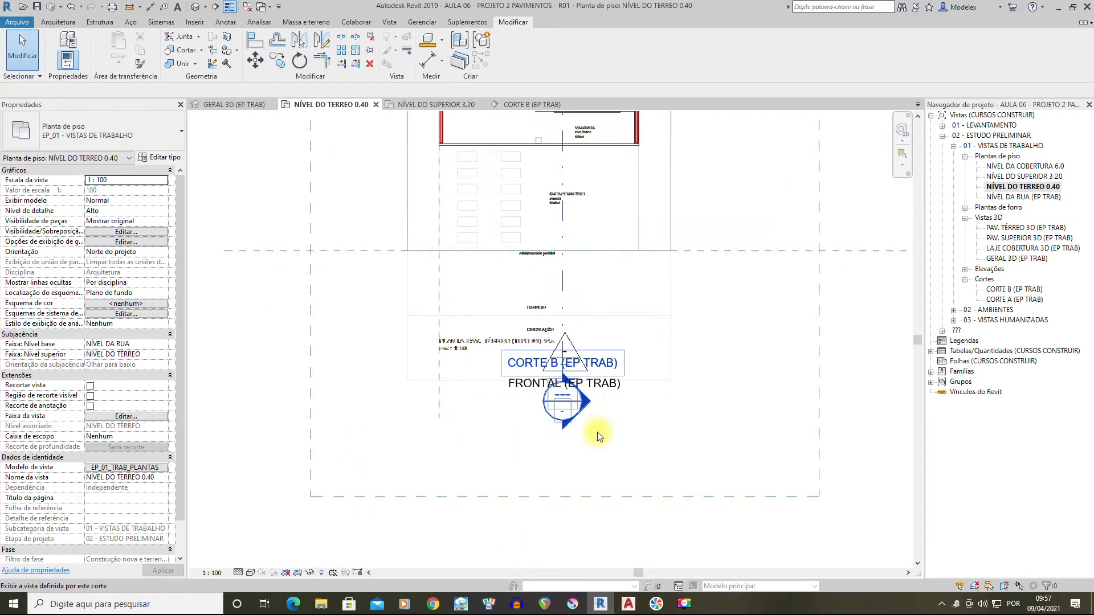
pyautogui.scroll(1, 587, 415)
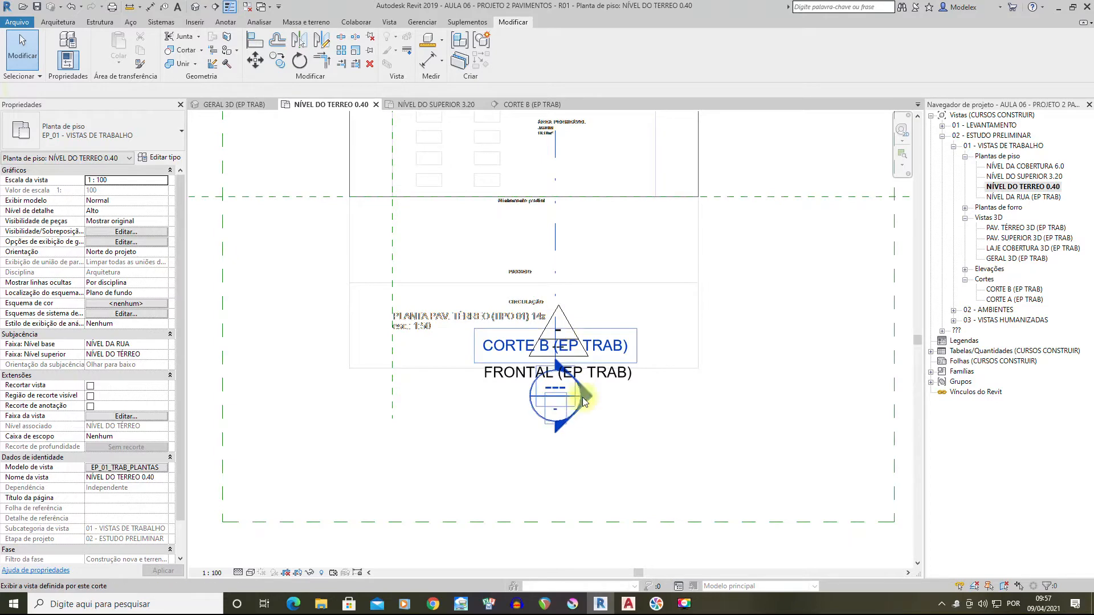
pyautogui.click(556, 238)
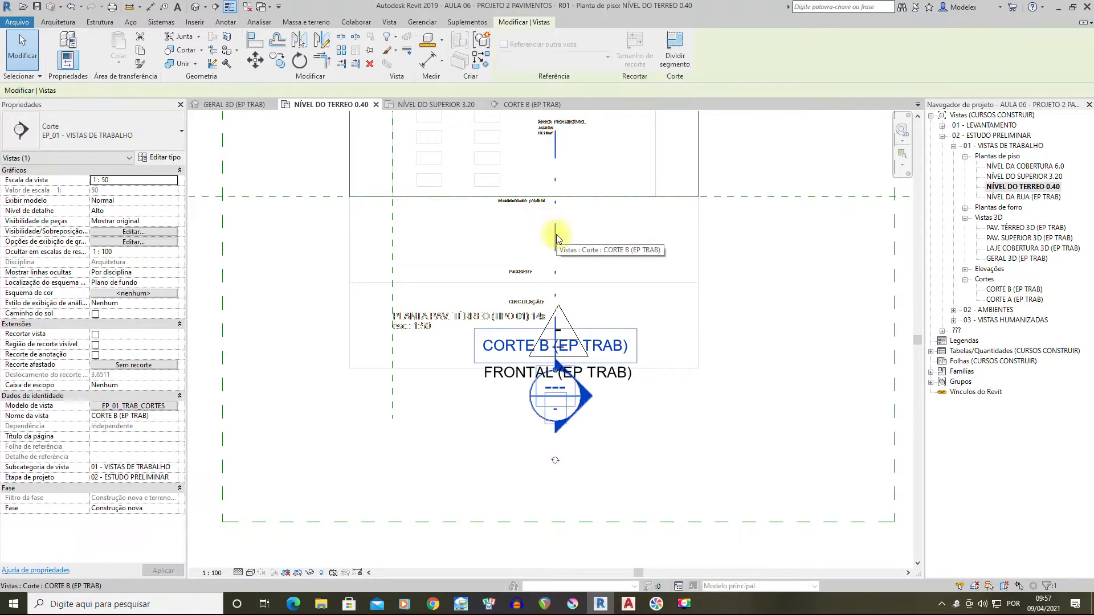
pyautogui.scroll(1, 561, 387)
pyautogui.scroll(2, 583, 447)
pyautogui.scroll(-5, 580, 437)
pyautogui.moveTo(609, 256); pyautogui.dragTo(564, 608, button='middle')
pyautogui.moveTo(551, 343); pyautogui.dragTo(566, 609, button='middle')
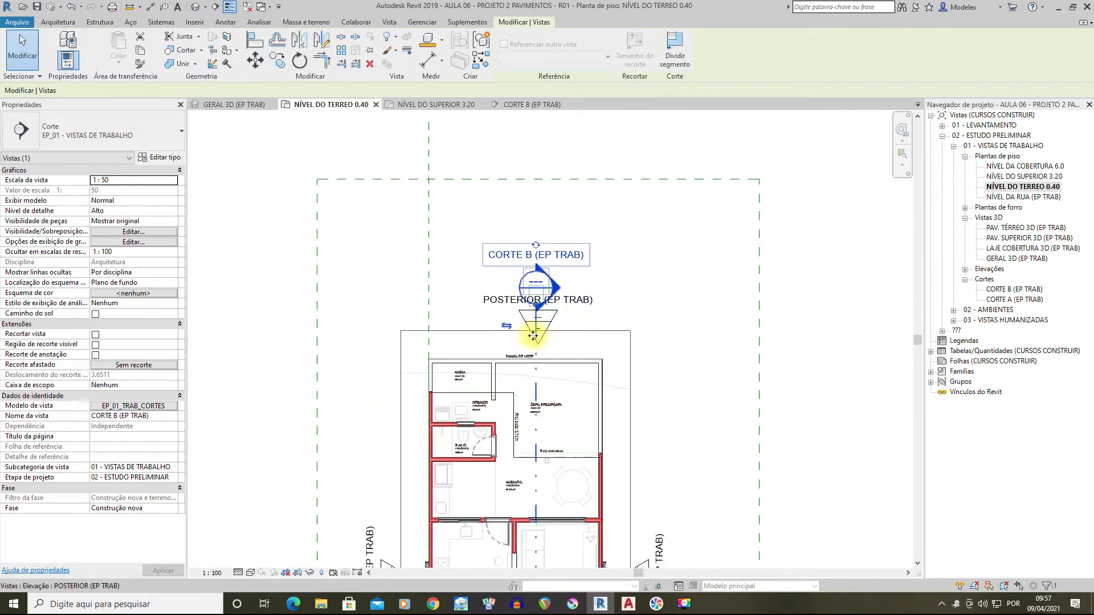
pyautogui.scroll(2, 545, 341)
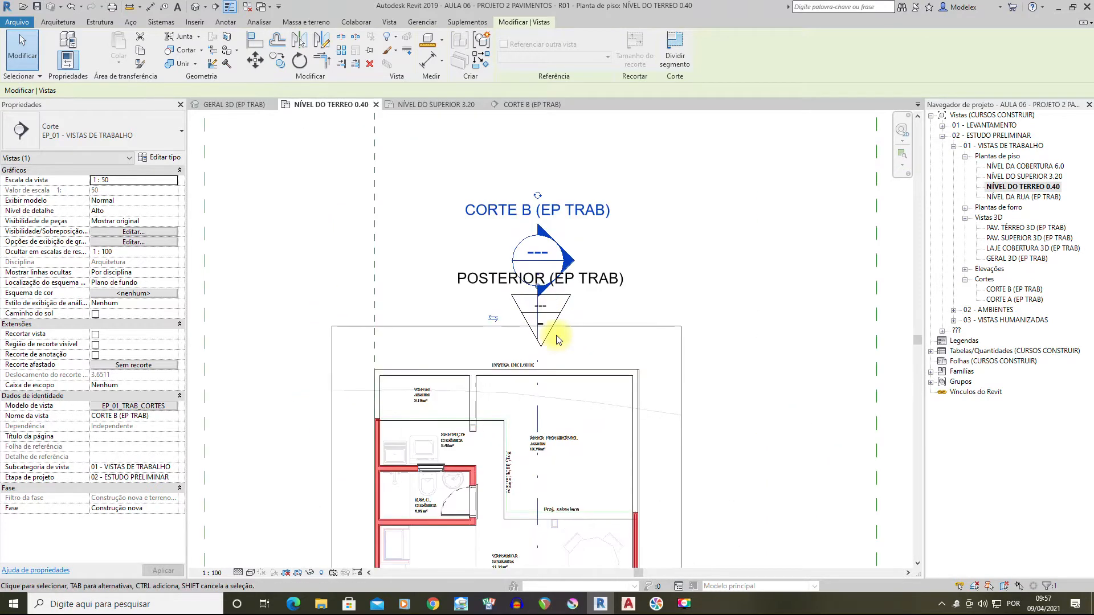
pyautogui.click(493, 319)
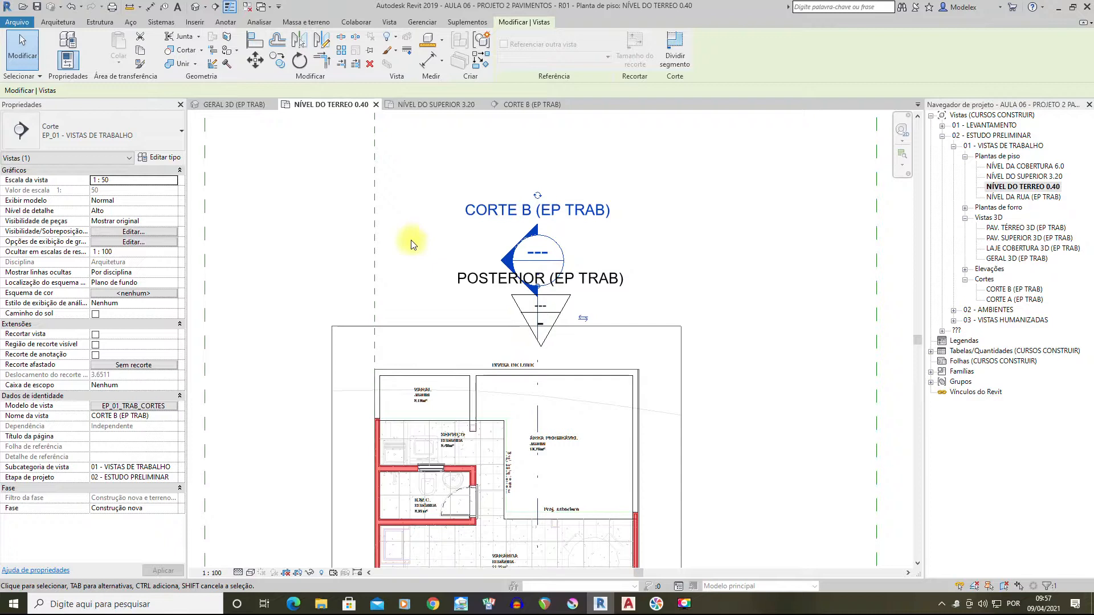
# Try to move the POSTERIOR elevation pointer straight out from the rear boundary, clear of the CORTE B marker
pyautogui.click(564, 313)
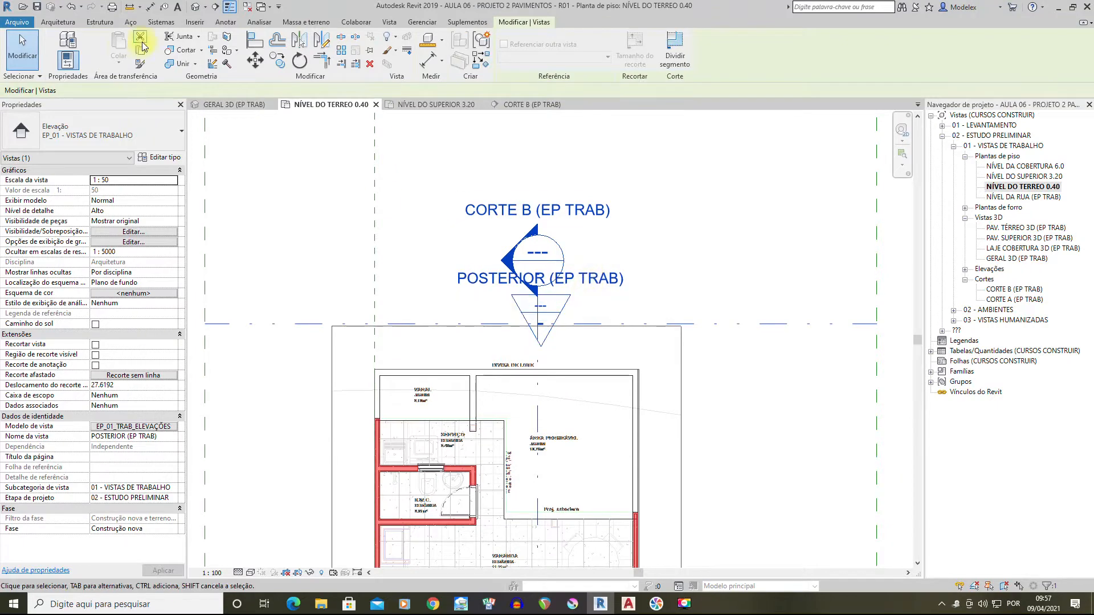
pyautogui.click(259, 67)
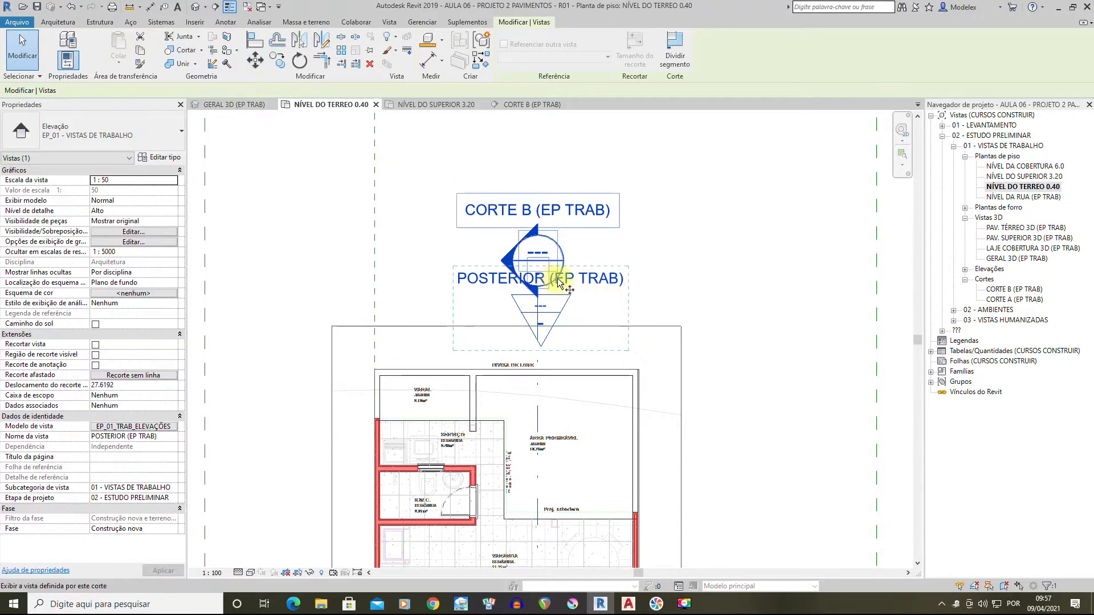
pyautogui.click(558, 301)
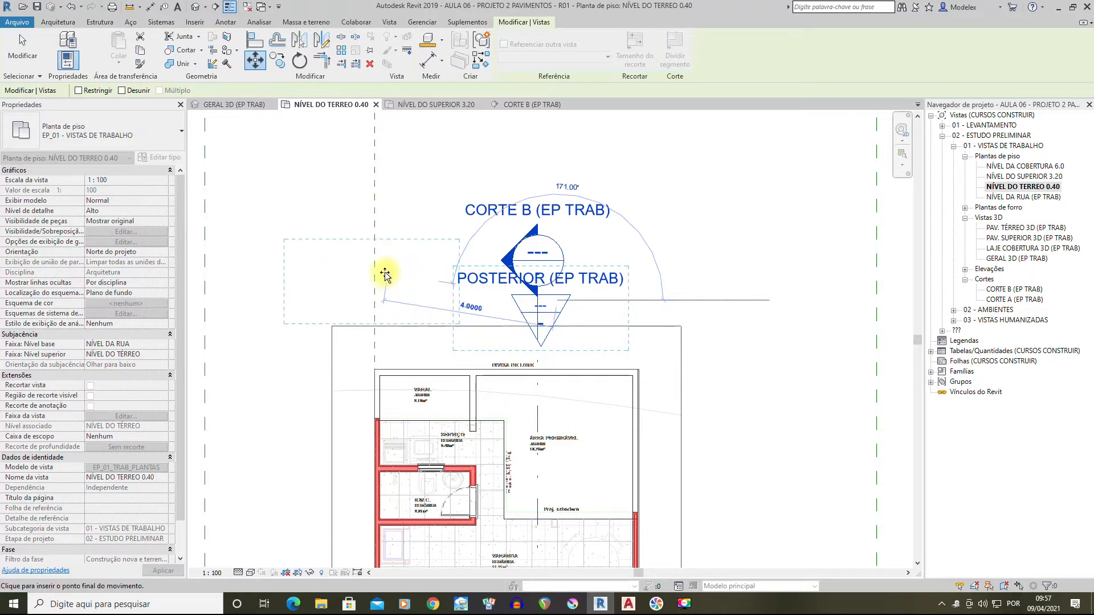
pyautogui.press('Escape')
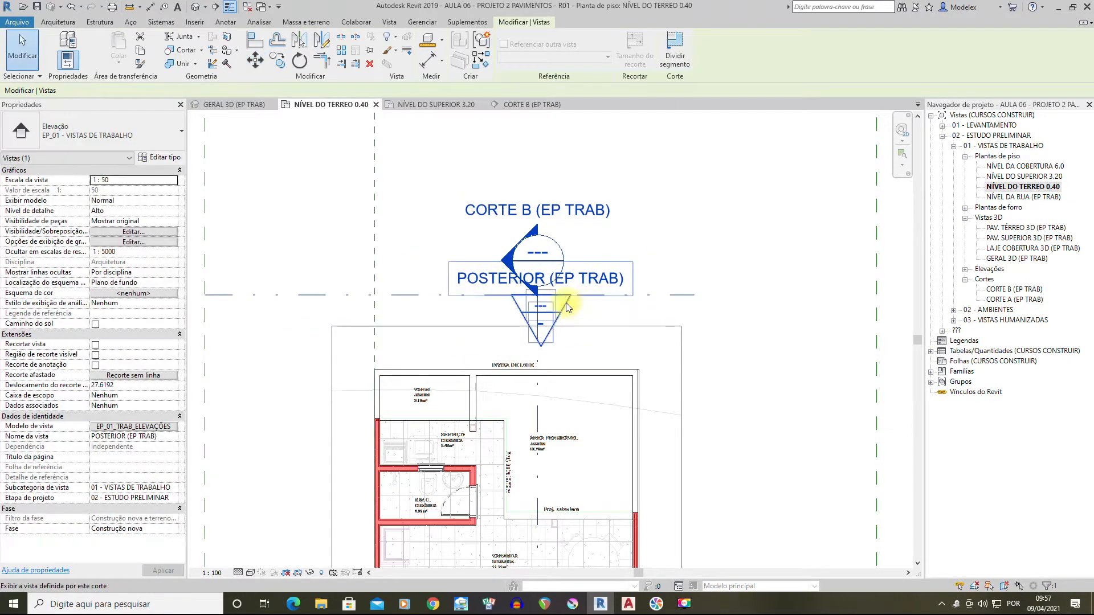
pyautogui.click(256, 61)
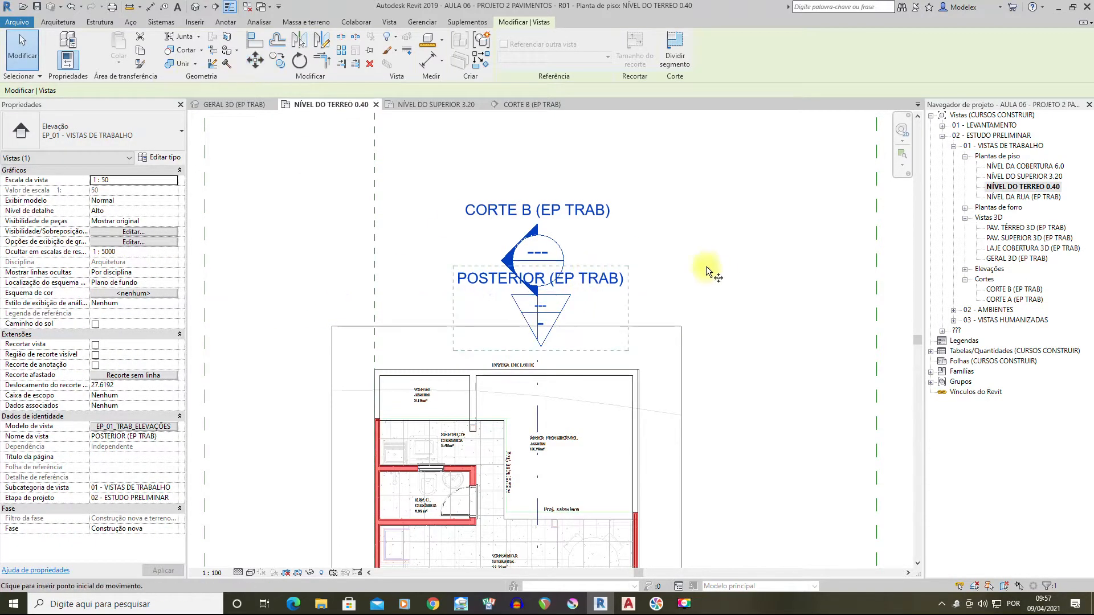
pyautogui.click(601, 279)
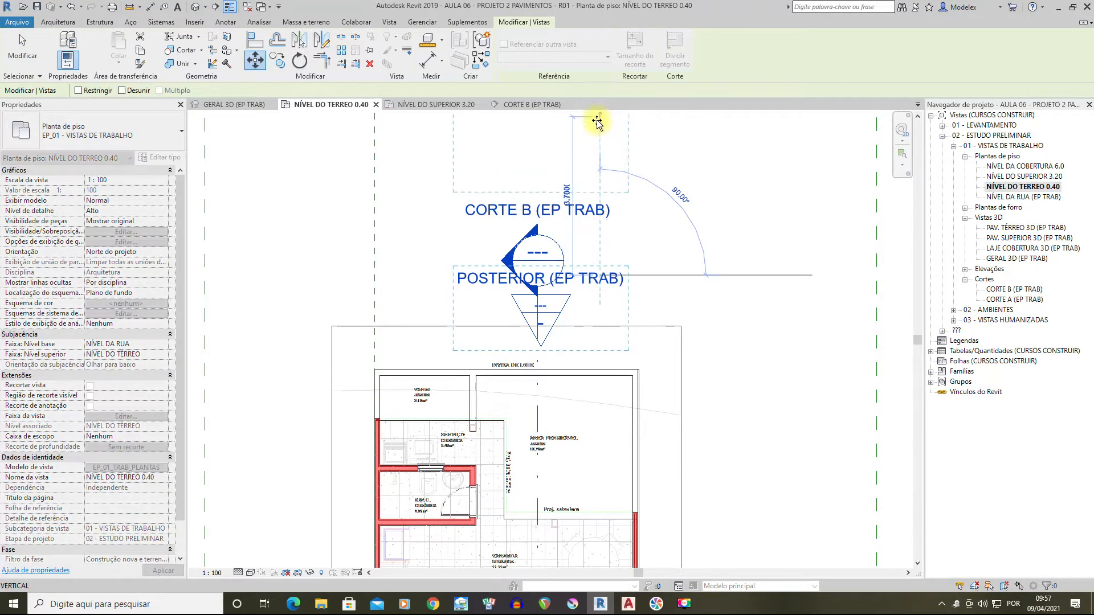
pyautogui.click(599, 121)
pyautogui.moveTo(651, 198); pyautogui.dragTo(624, 330, button='middle')
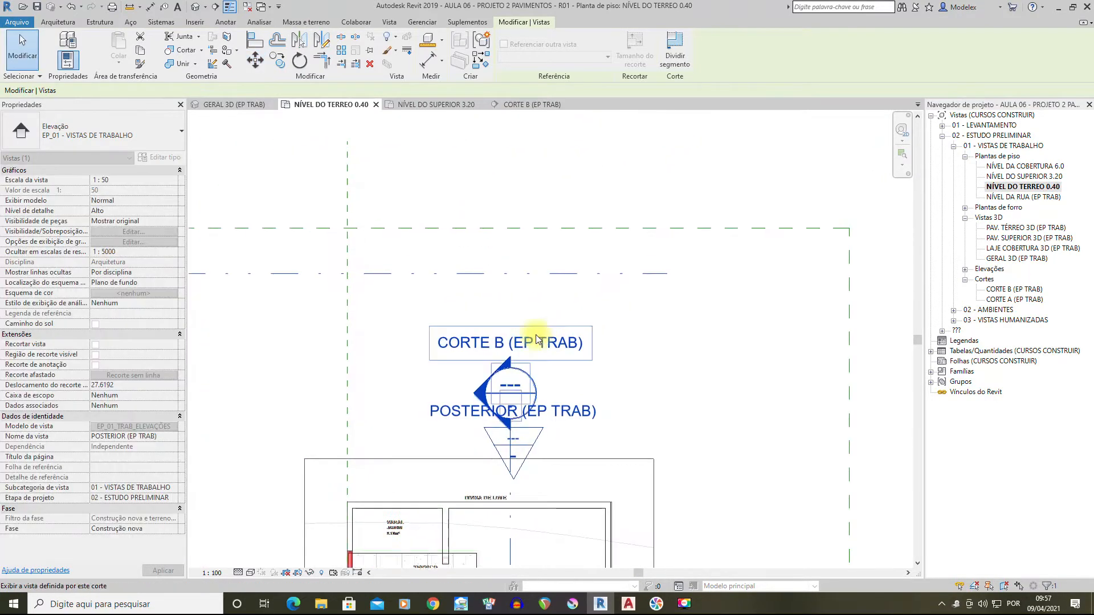
pyautogui.scroll(-1, 535, 336)
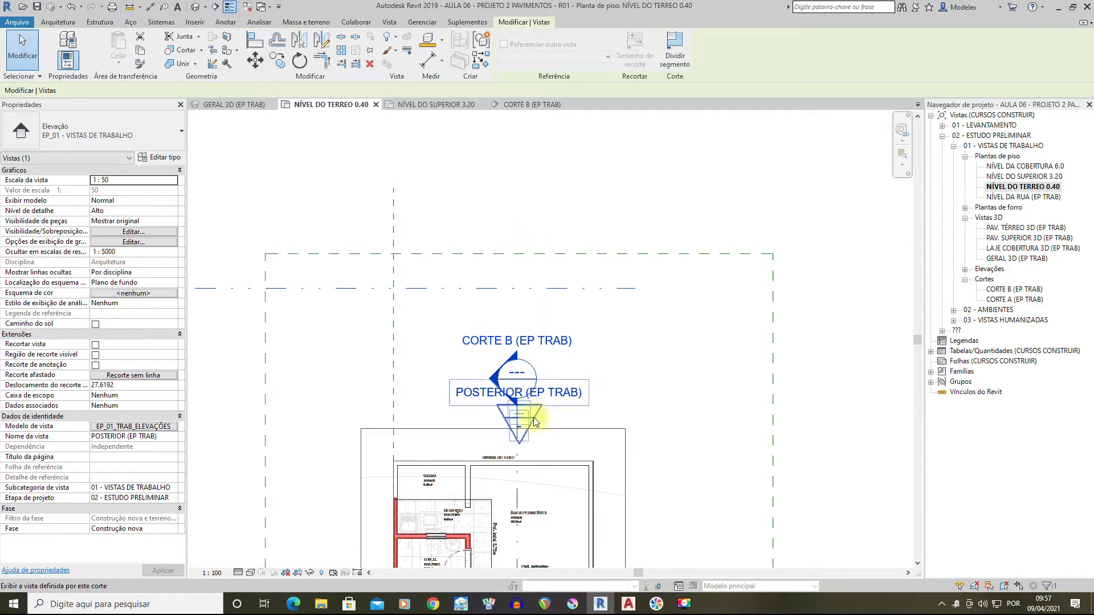
# Try again to move the POSTERIOR elevation pointer away from the CORTE B marker, first outward and then sideways
pyautogui.click(254, 59)
pyautogui.click(531, 411)
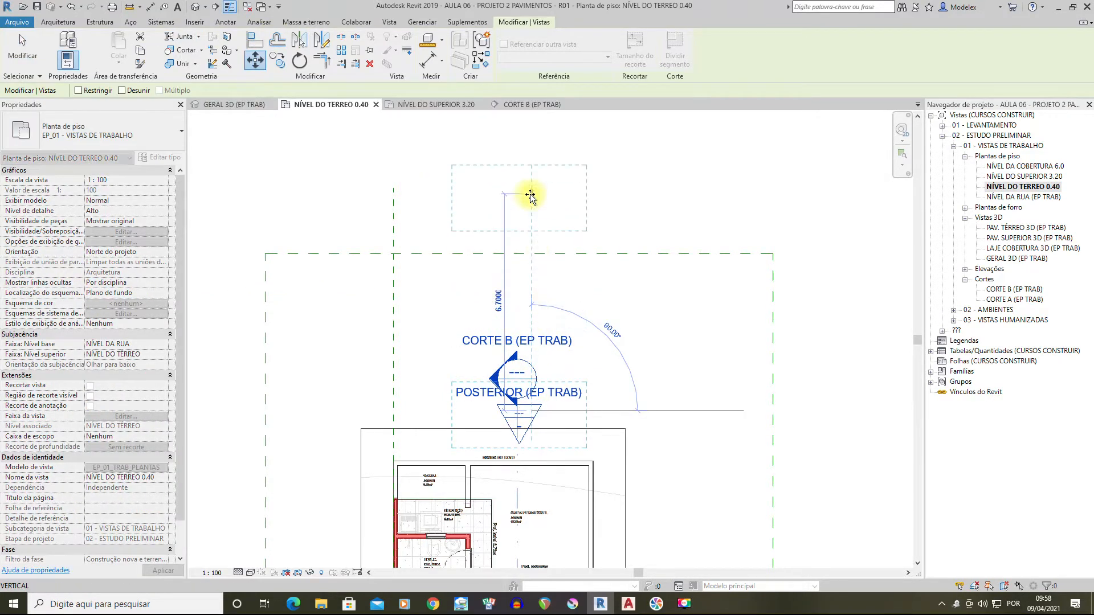
pyautogui.press('Escape')
pyautogui.click(528, 422)
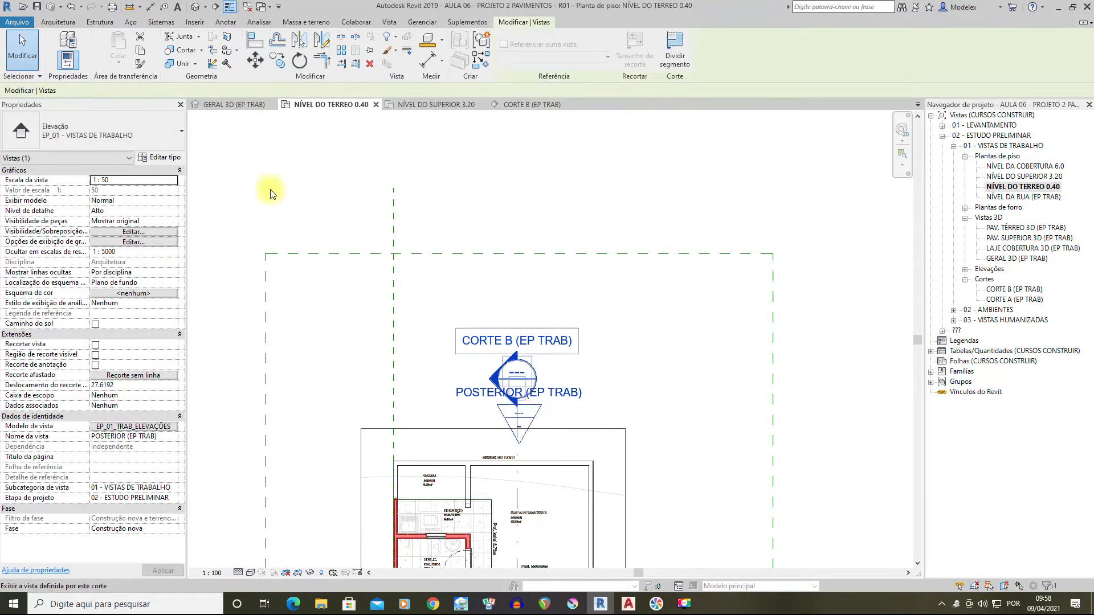
pyautogui.click(261, 65)
pyautogui.click(531, 411)
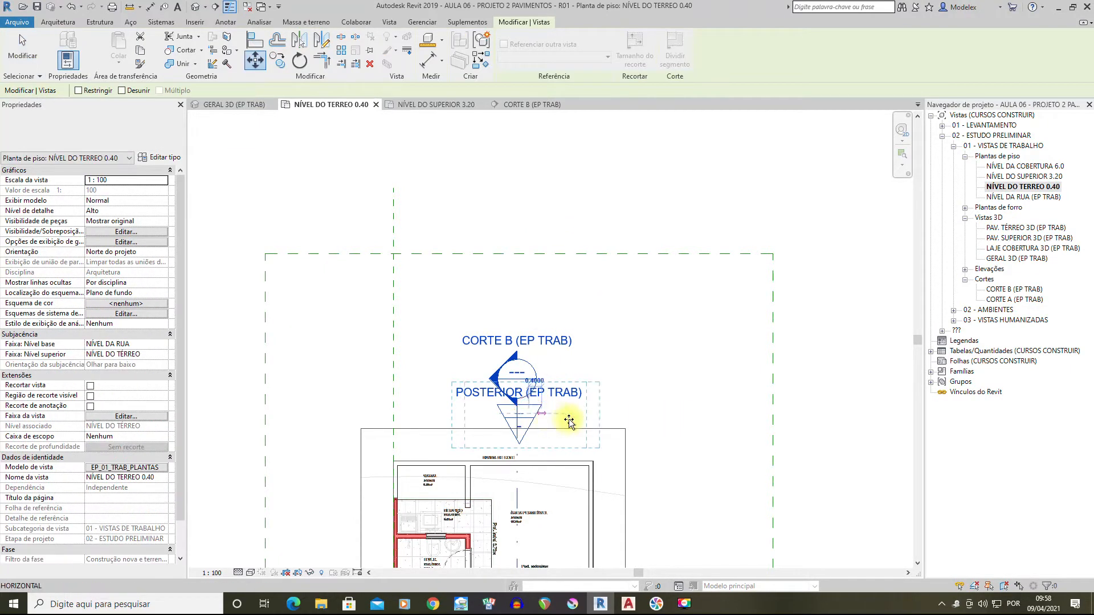
pyautogui.press('Escape')
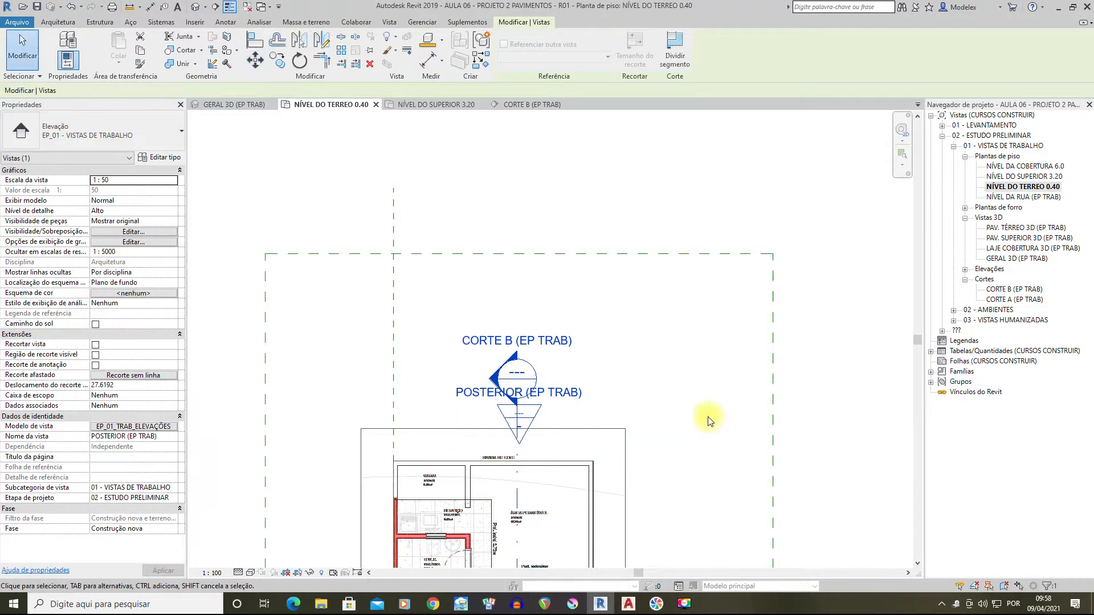
pyautogui.click(538, 415)
pyautogui.scroll(5, 520, 427)
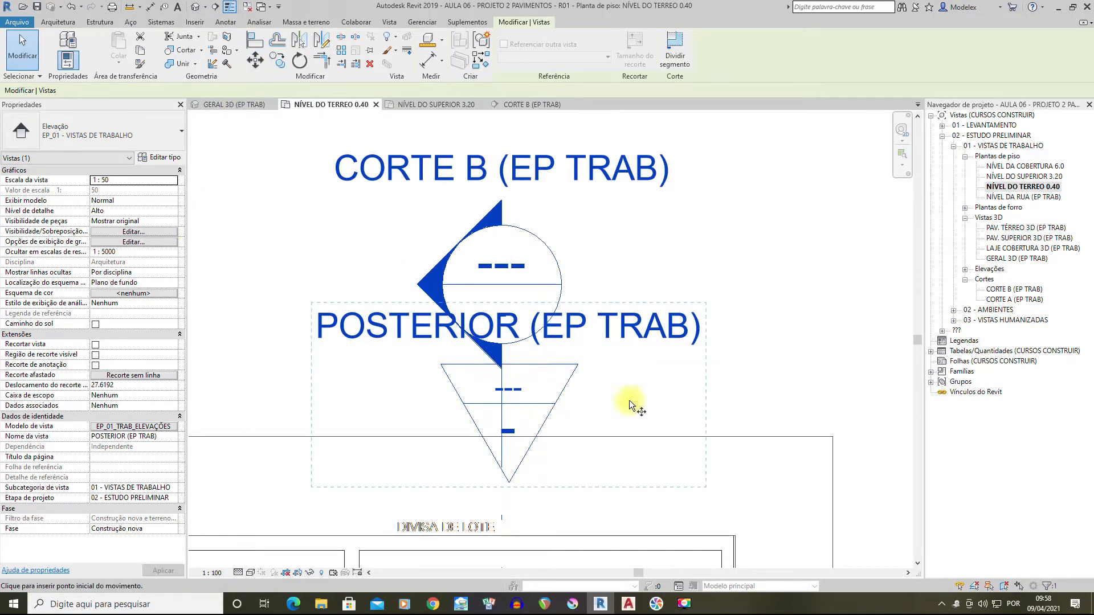
pyautogui.click(574, 388)
pyautogui.click(756, 398)
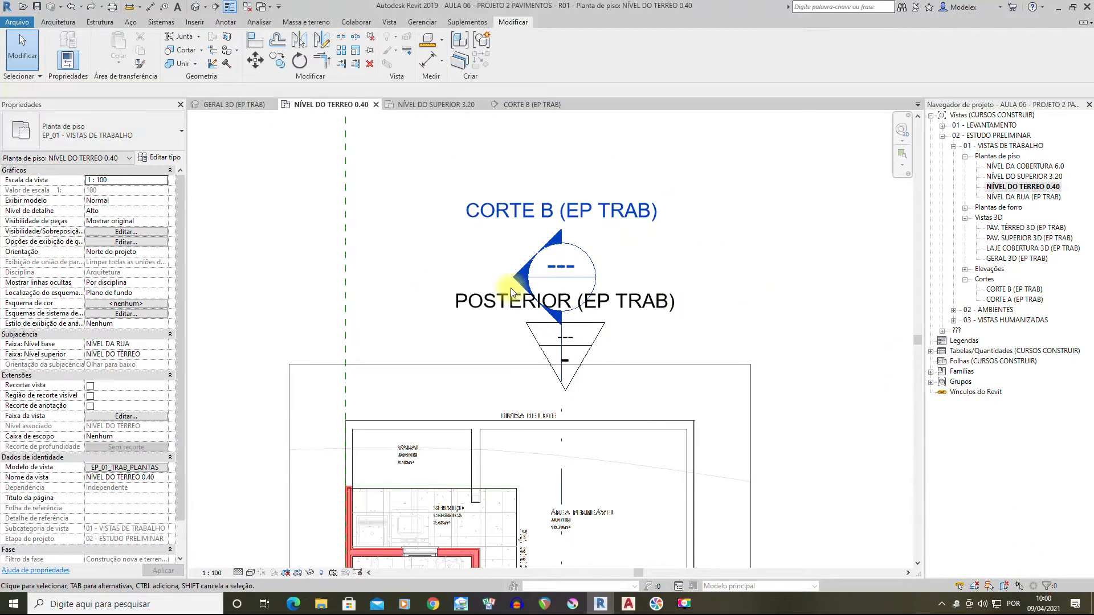
pyautogui.scroll(-1, 606, 333)
pyautogui.scroll(1, 621, 333)
pyautogui.moveTo(558, 257); pyautogui.dragTo(488, 237, button='middle')
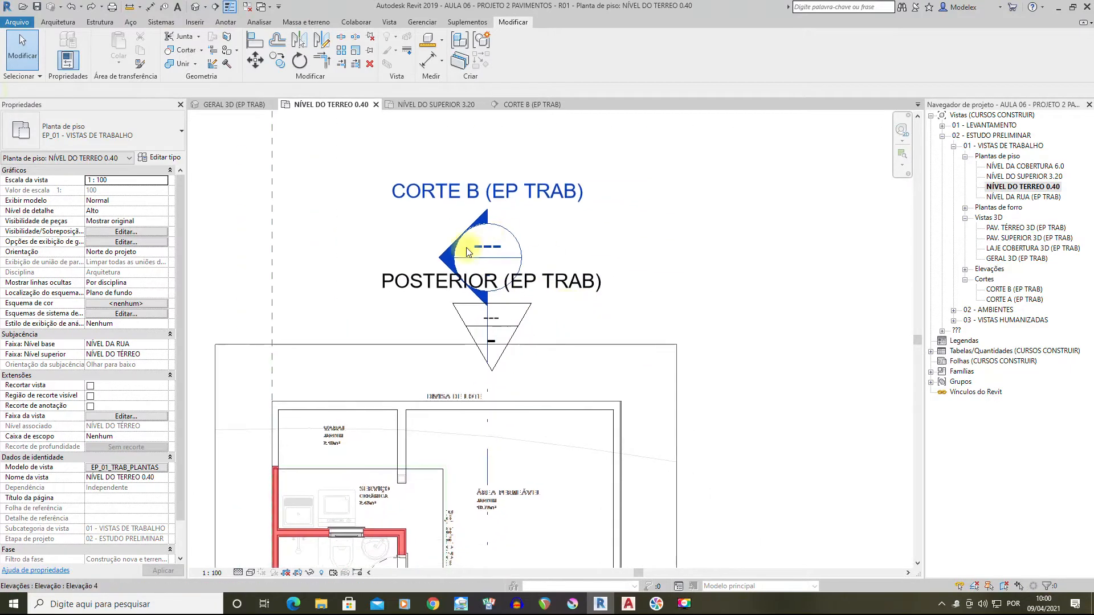
pyautogui.scroll(1, 529, 323)
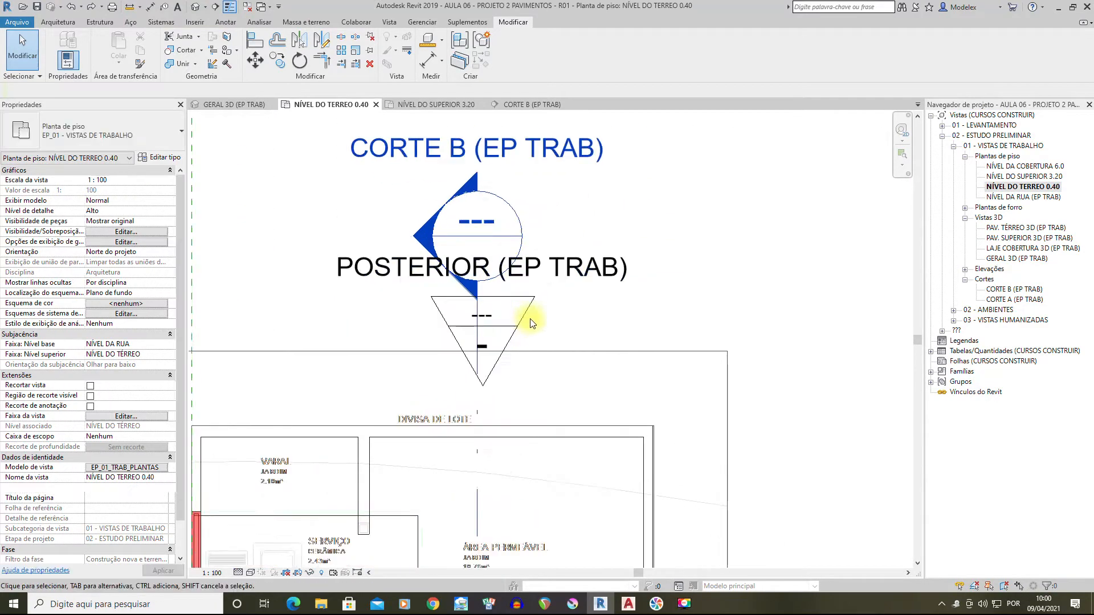
pyautogui.click(522, 310)
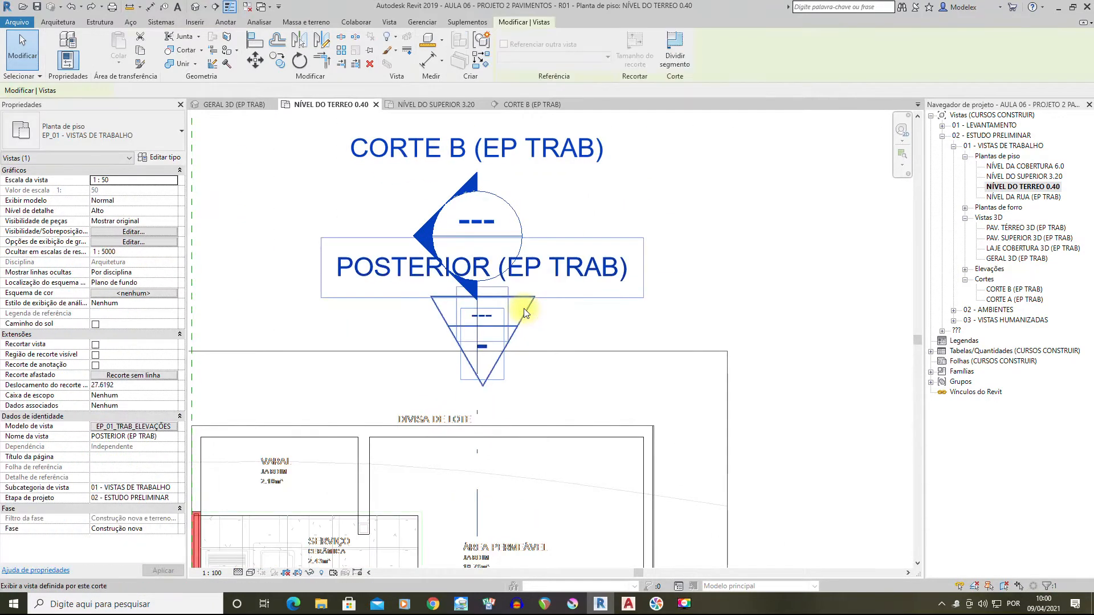
pyautogui.click(258, 62)
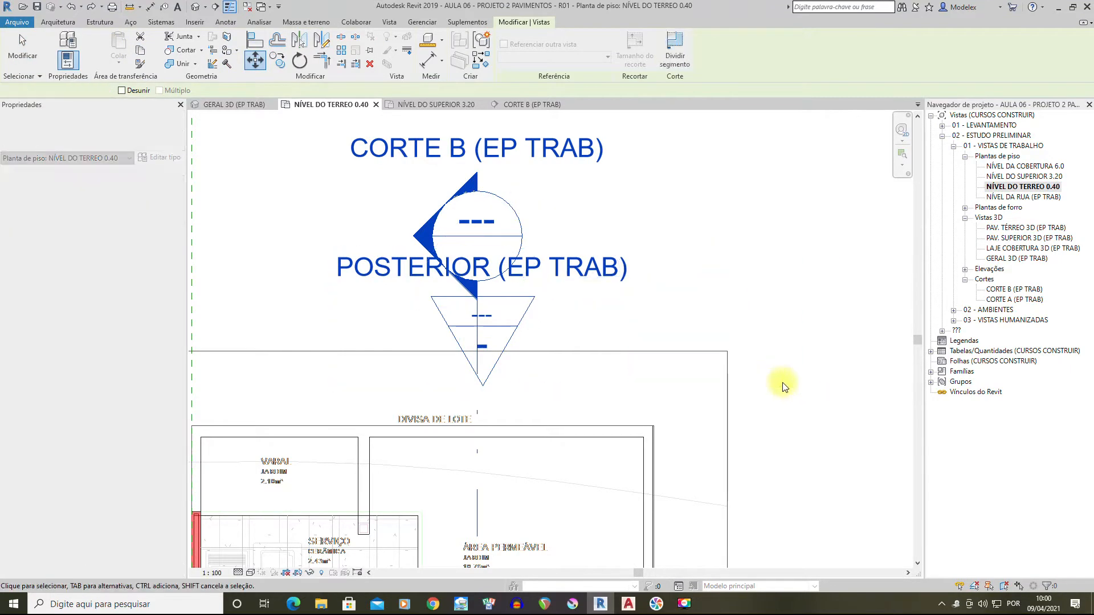
pyautogui.press('Escape')
pyautogui.press('Escape')
# Move the complete POSTERIOR elevation symbol, body and pointer together, sideways so it clears the CORTE B marker
pyautogui.moveTo(562, 335); pyautogui.dragTo(528, 272)
pyautogui.scroll(-2, 320, 218)
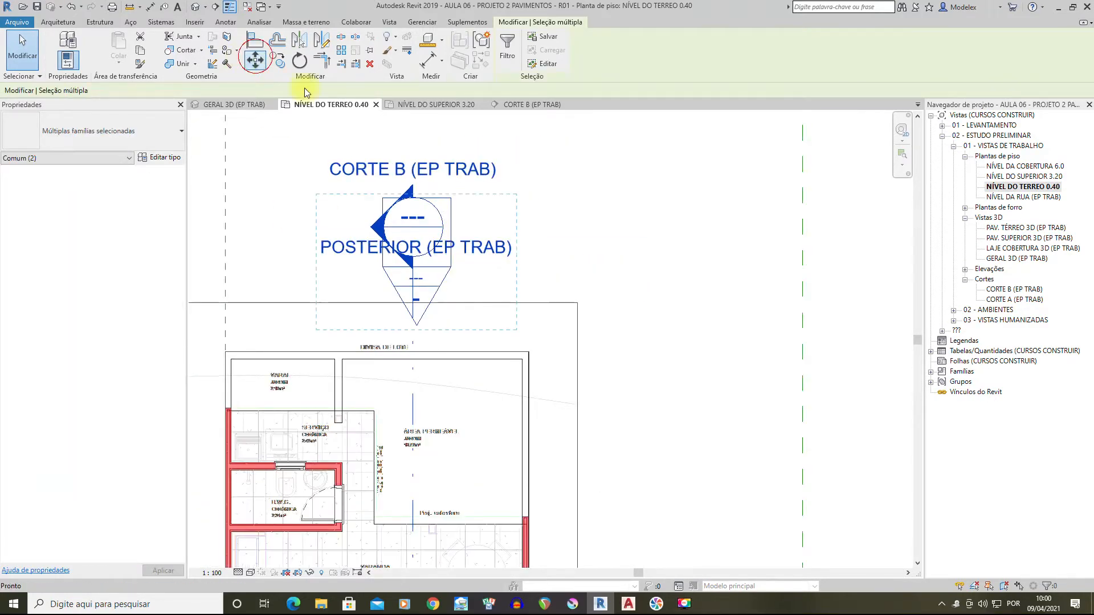
pyautogui.click(439, 265)
pyautogui.click(651, 217)
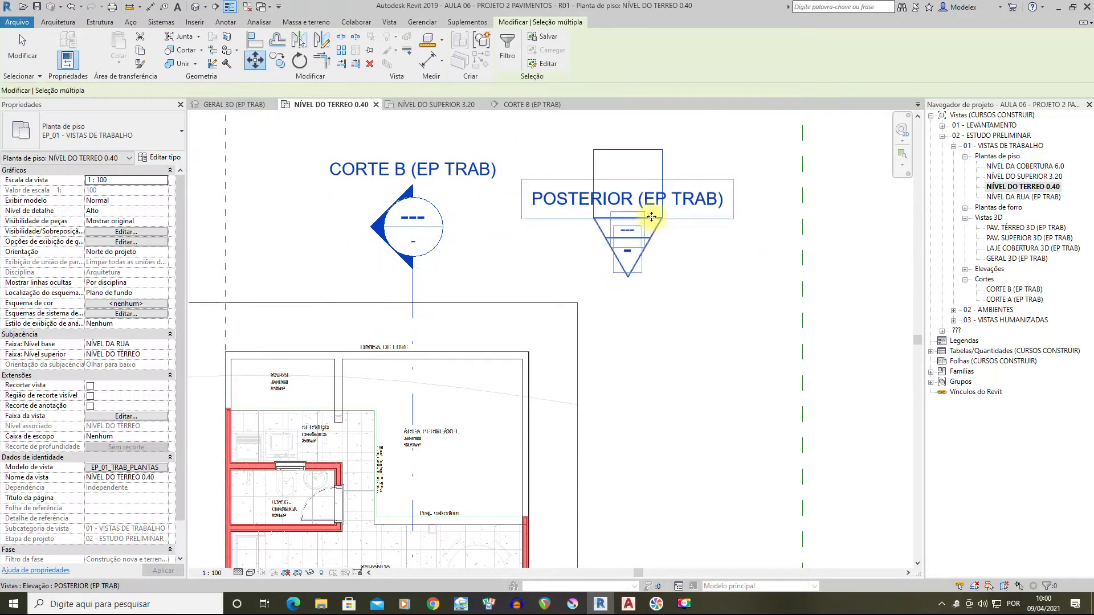
pyautogui.moveTo(486, 252); pyautogui.dragTo(630, 311, button='middle')
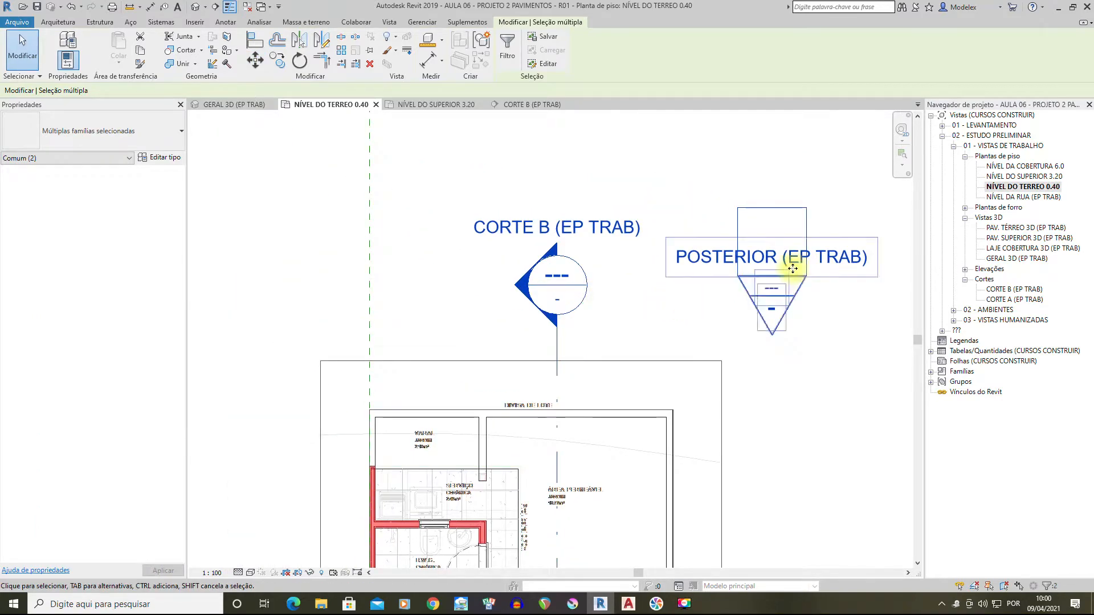
pyautogui.click(684, 200)
# Reselect the whole POSTERIOR elevation symbol and move it back closer to the CORTE B marker and the rear boundary
pyautogui.scroll(-1, 761, 238)
pyautogui.scroll(-1, 758, 240)
pyautogui.moveTo(805, 261); pyautogui.dragTo(774, 265, button='middle')
pyautogui.scroll(1, 773, 265)
pyautogui.moveTo(784, 313); pyautogui.dragTo(700, 241)
pyautogui.click(797, 288)
pyautogui.click(720, 241)
pyautogui.press('m')
pyautogui.press('v')
pyautogui.click(811, 158)
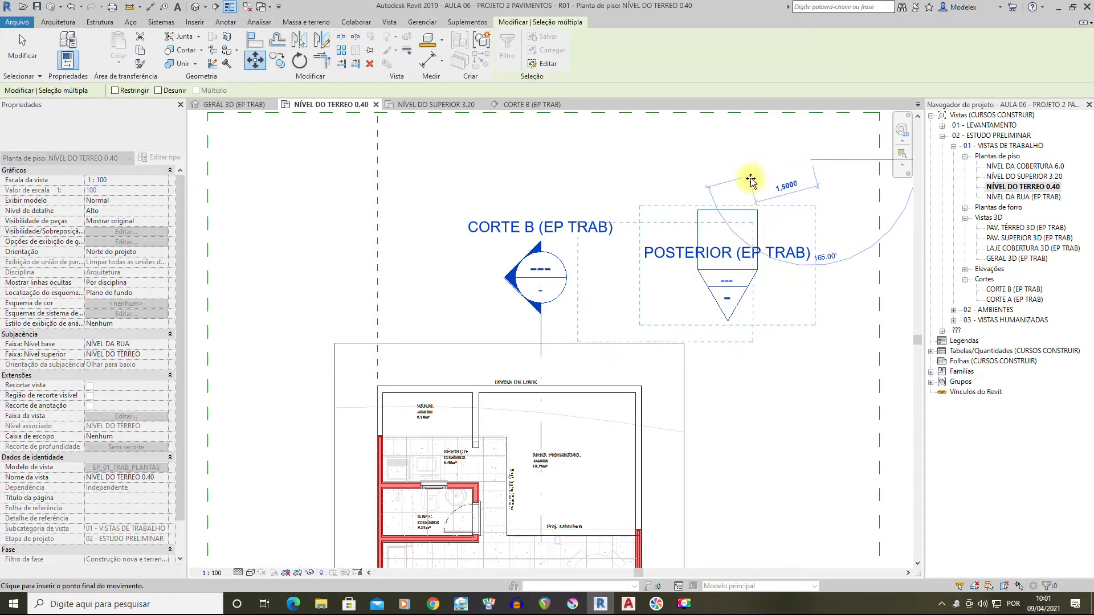
pyautogui.click(743, 184)
pyautogui.scroll(-4, 688, 187)
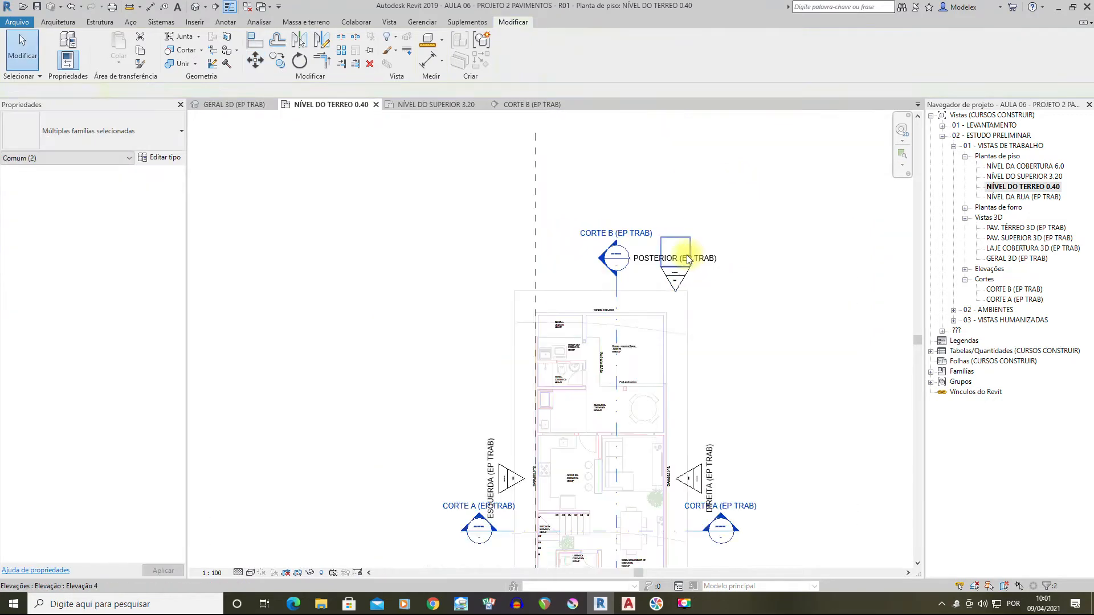
pyautogui.click(796, 405)
pyautogui.scroll(2, 578, 171)
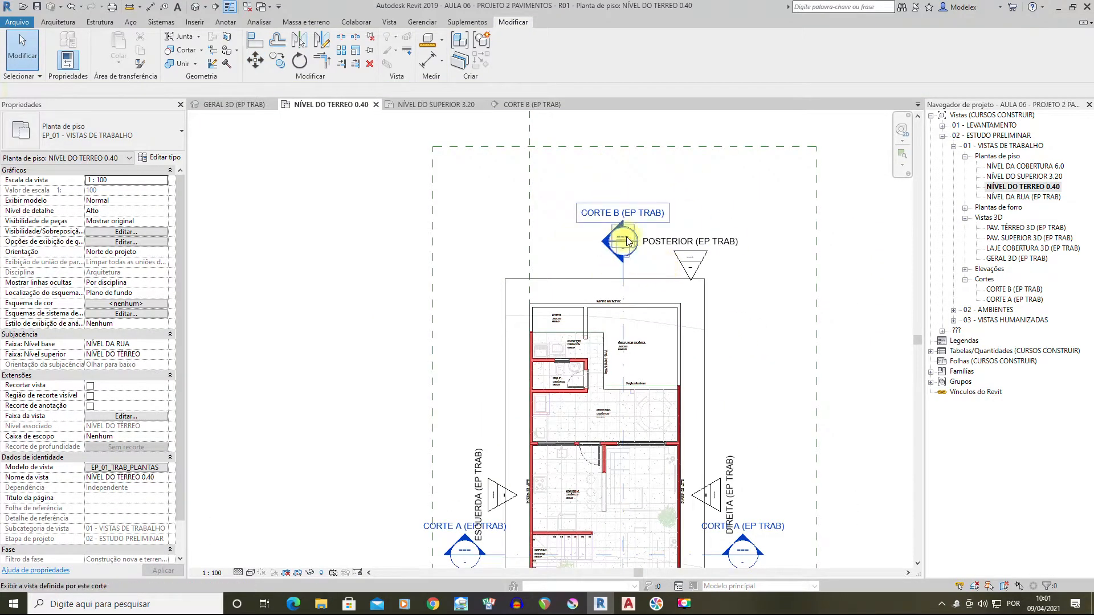
pyautogui.scroll(-1, 626, 237)
pyautogui.moveTo(695, 371); pyautogui.dragTo(645, 213, button='middle')
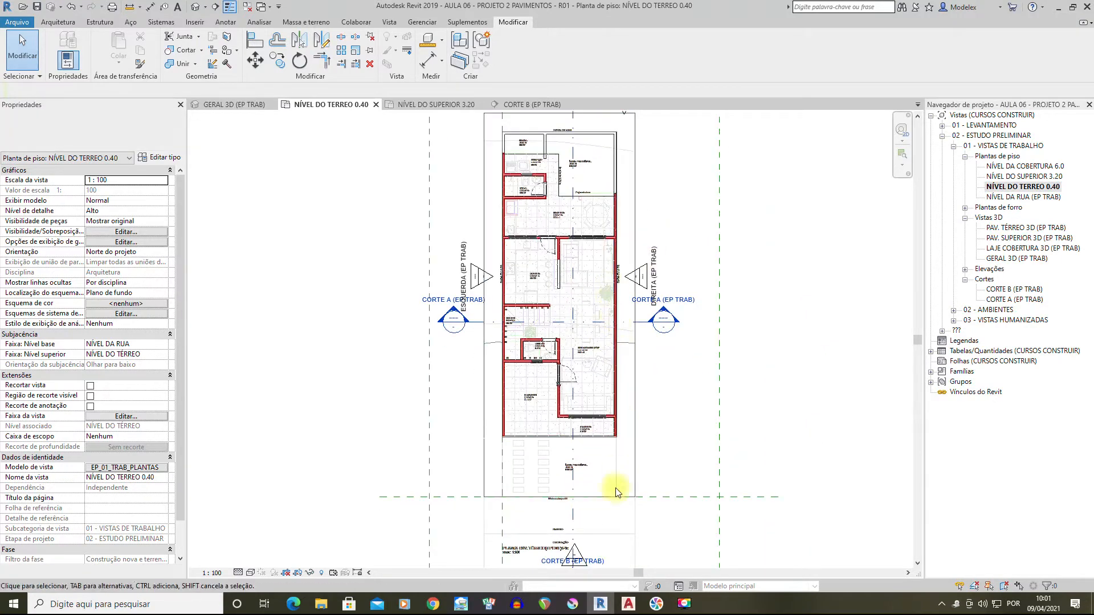
pyautogui.moveTo(615, 488); pyautogui.dragTo(608, 345, button='middle')
pyautogui.scroll(6, 590, 456)
pyautogui.moveTo(731, 406); pyautogui.dragTo(572, 351)
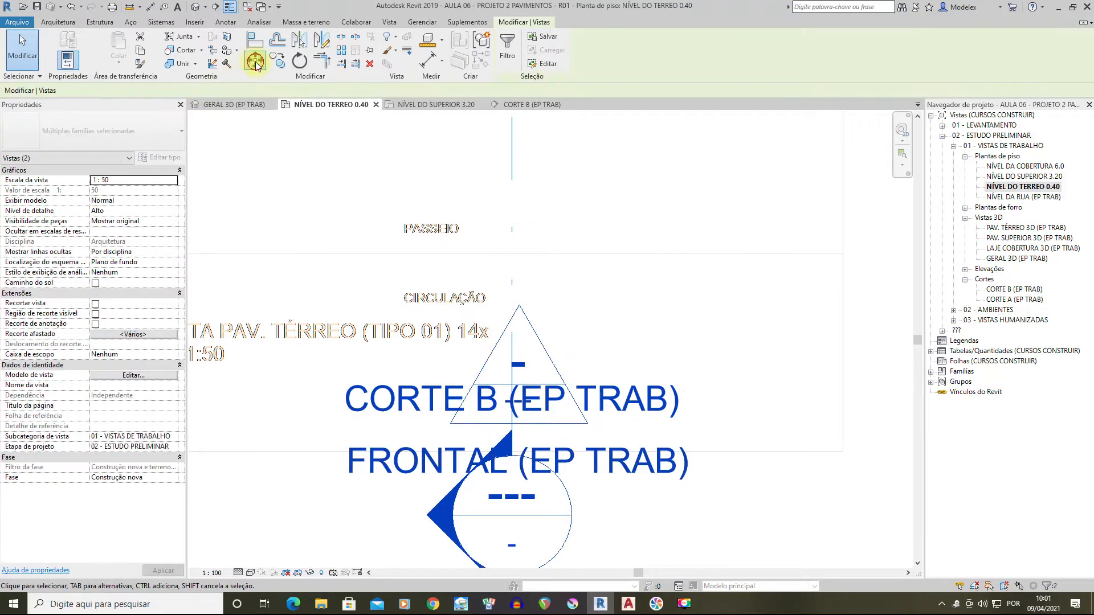
pyautogui.scroll(-2, 547, 353)
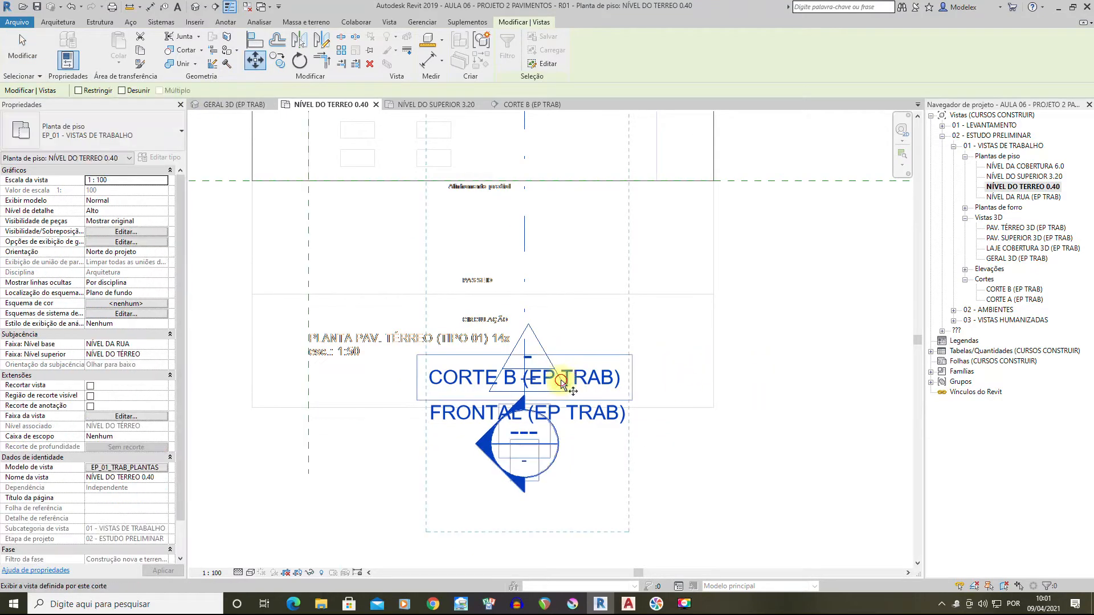
pyautogui.click(255, 59)
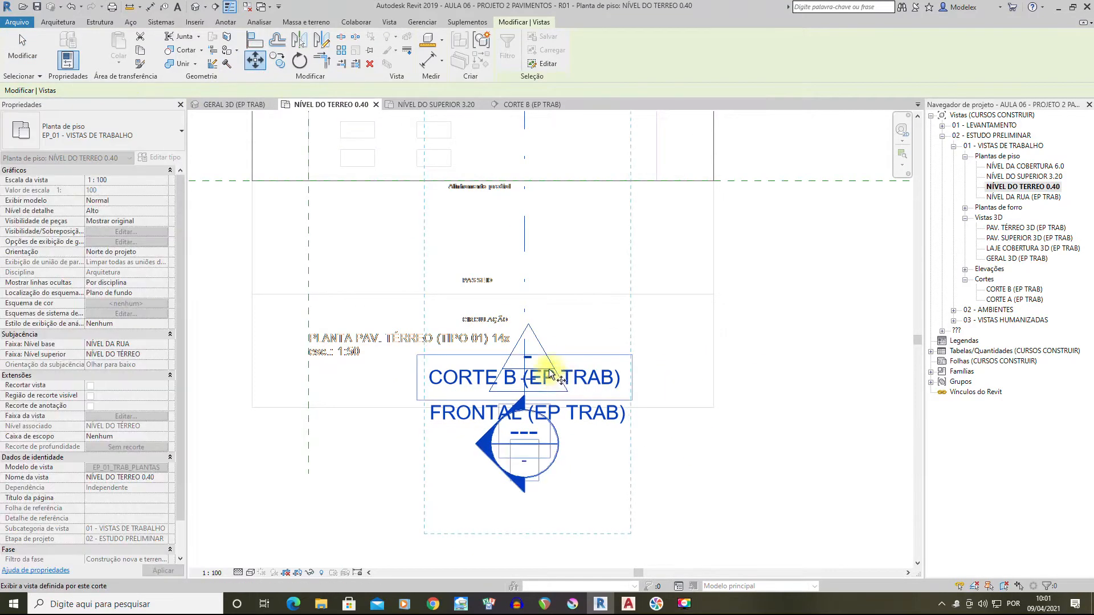
pyautogui.click(19, 55)
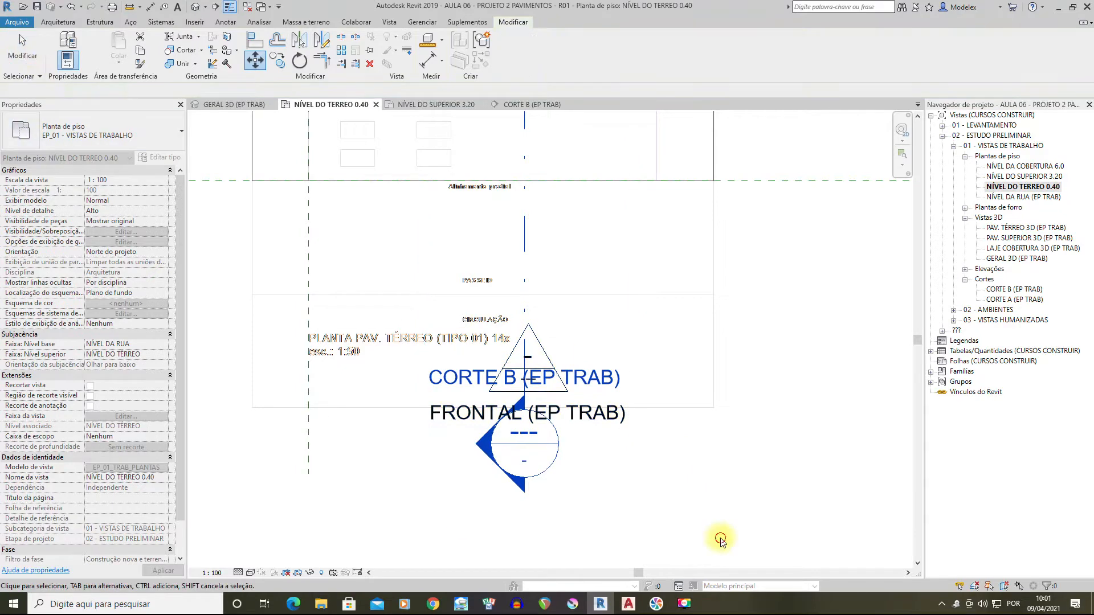
pyautogui.scroll(2, 615, 453)
pyautogui.moveTo(649, 386); pyautogui.dragTo(520, 323)
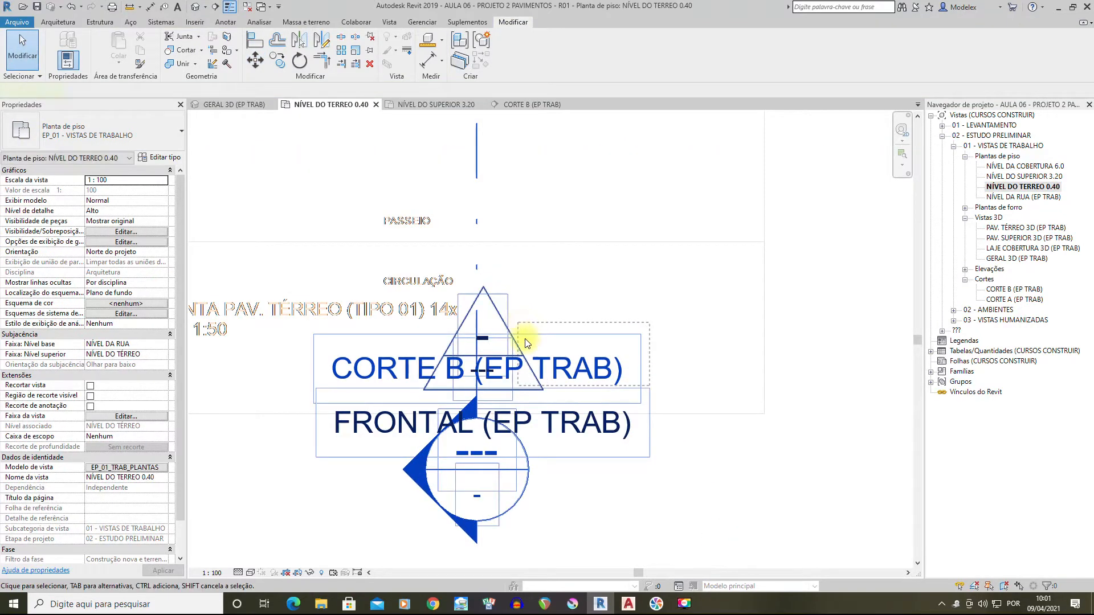
pyautogui.click(260, 64)
pyautogui.scroll(-2, 550, 361)
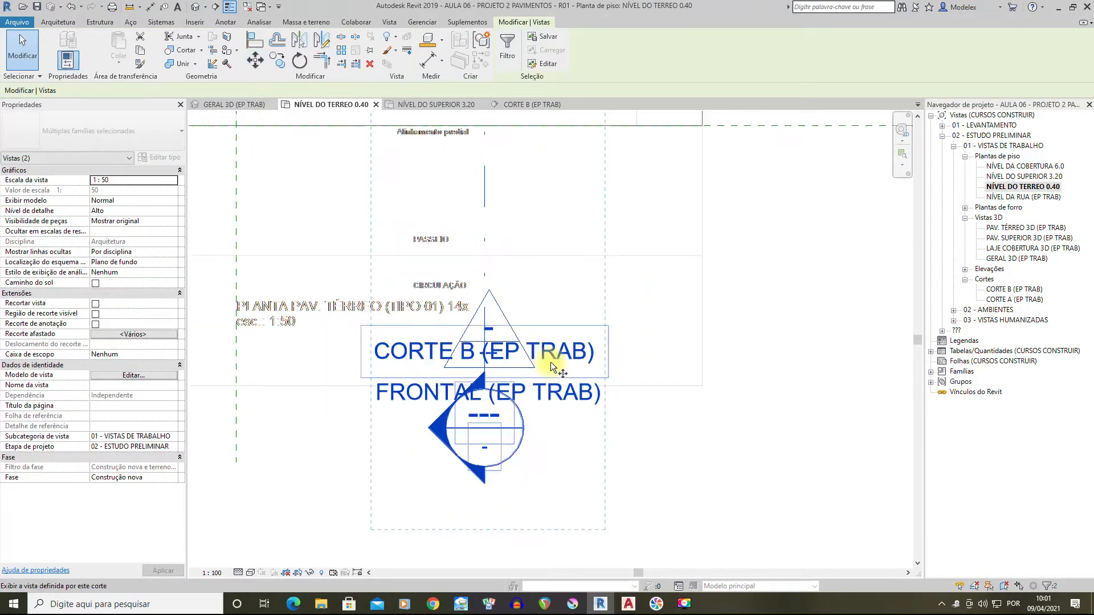
pyautogui.click(740, 464)
pyautogui.scroll(-3, 552, 364)
pyautogui.press('Escape')
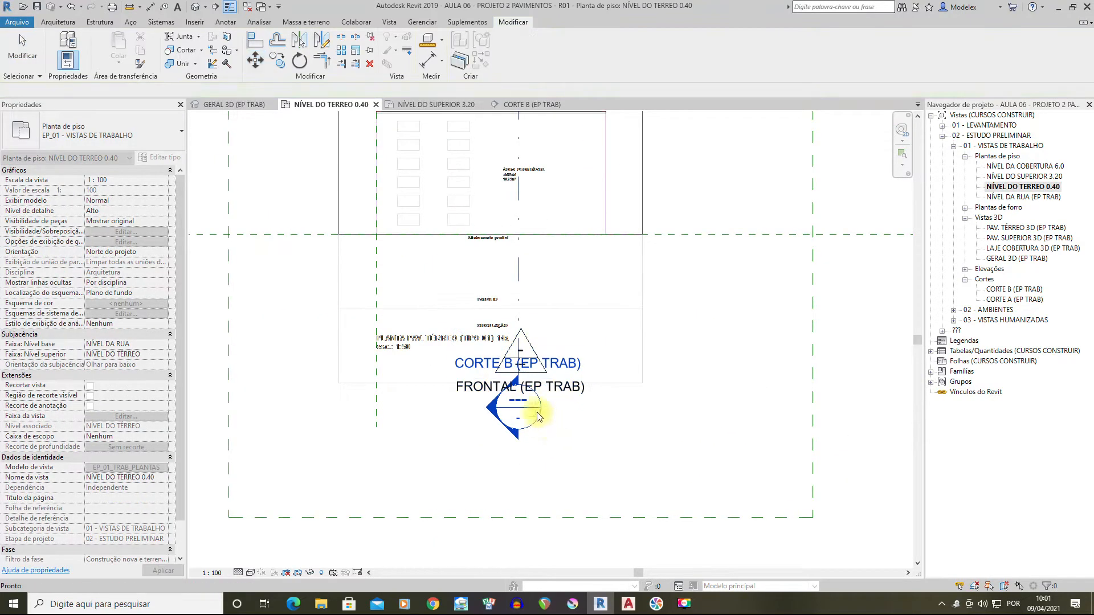
pyautogui.press('Escape')
# Shift section CORTE B aside and move the complete FRONTAL elevation symbol about 4 m diagonally away, beyond the street-side sidewalk
pyautogui.moveTo(517, 274); pyautogui.dragTo(395, 280)
pyautogui.scroll(1, 548, 384)
pyautogui.moveTo(591, 434)
pyautogui.mouseDown()
pyautogui.moveTo(514, 394)
pyautogui.moveTo(507, 376)
pyautogui.mouseUp()
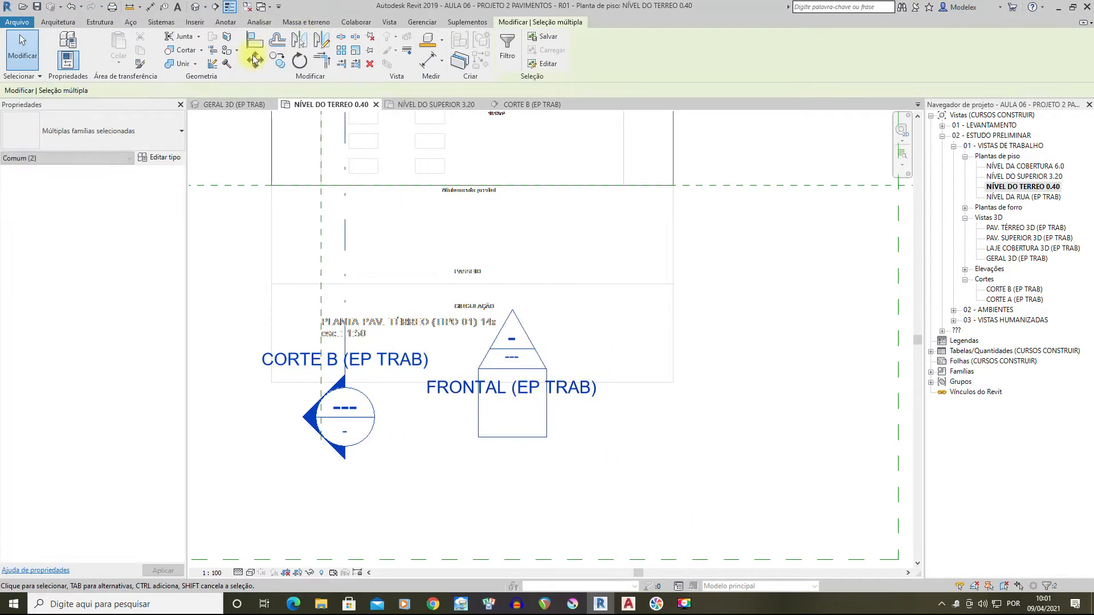
pyautogui.click(255, 60)
pyautogui.click(521, 378)
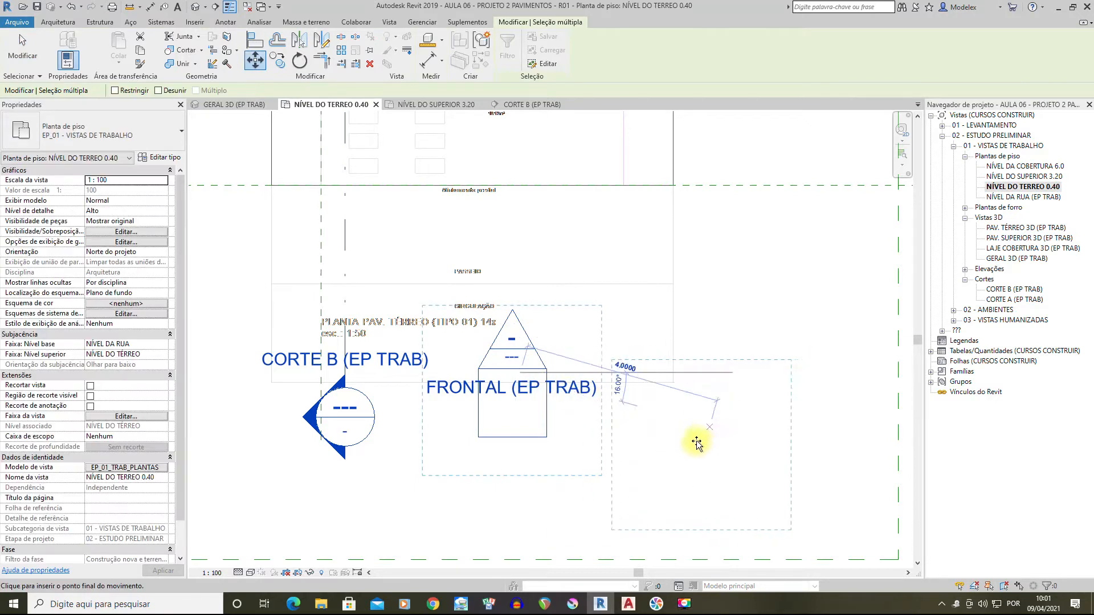
pyautogui.click(693, 449)
pyautogui.press('Escape')
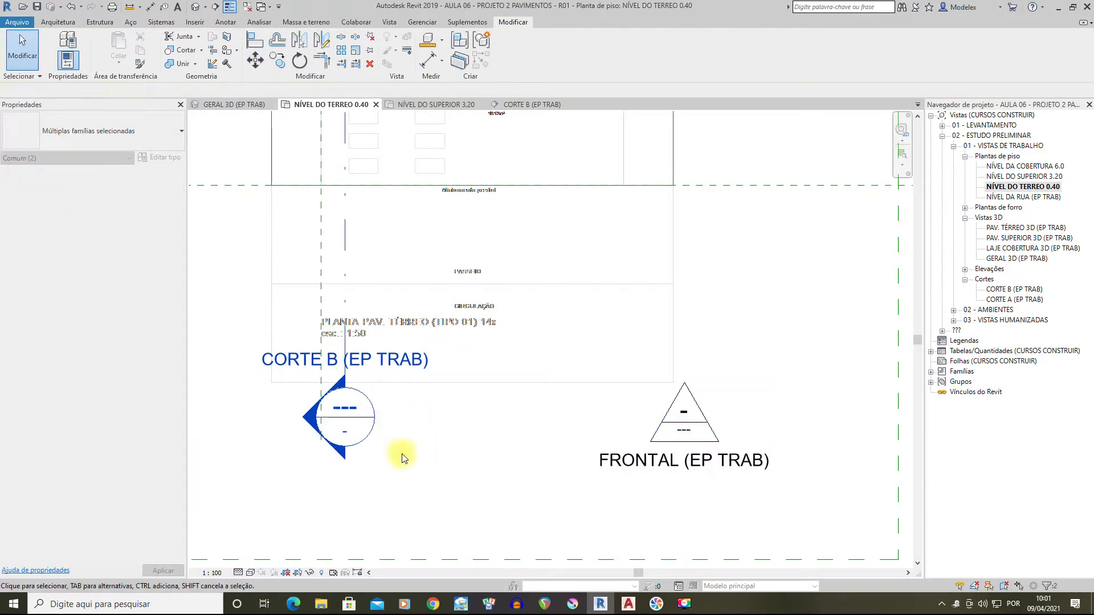
# Move section CORTE B back across the house so its line runs lengthwise through the living room beside the central wall
pyautogui.moveTo(367, 251); pyautogui.dragTo(497, 256)
pyautogui.scroll(-5, 524, 285)
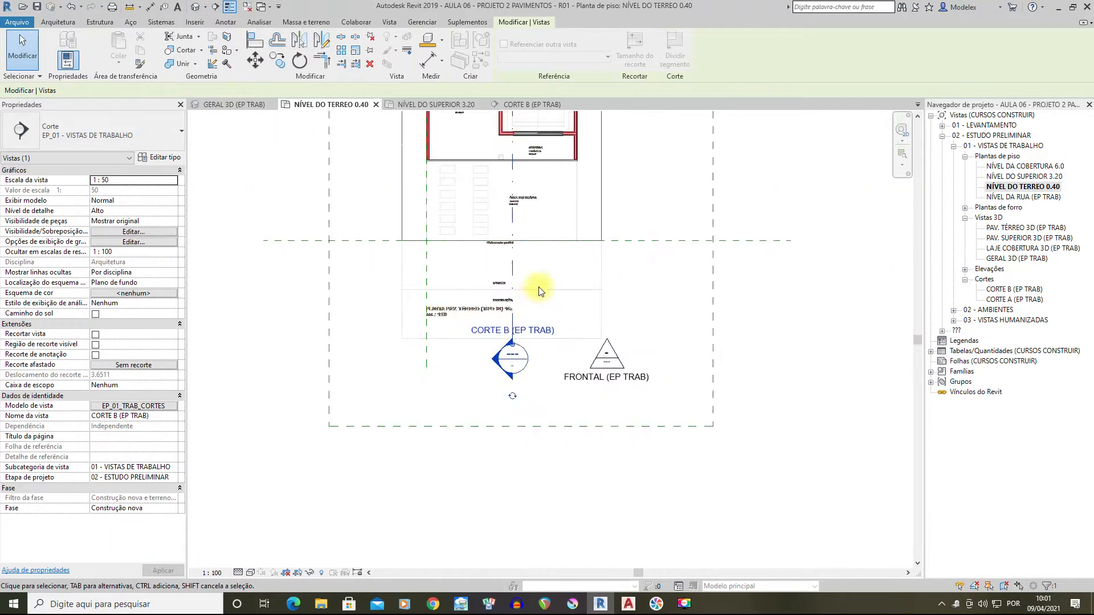
pyautogui.scroll(3, 530, 240)
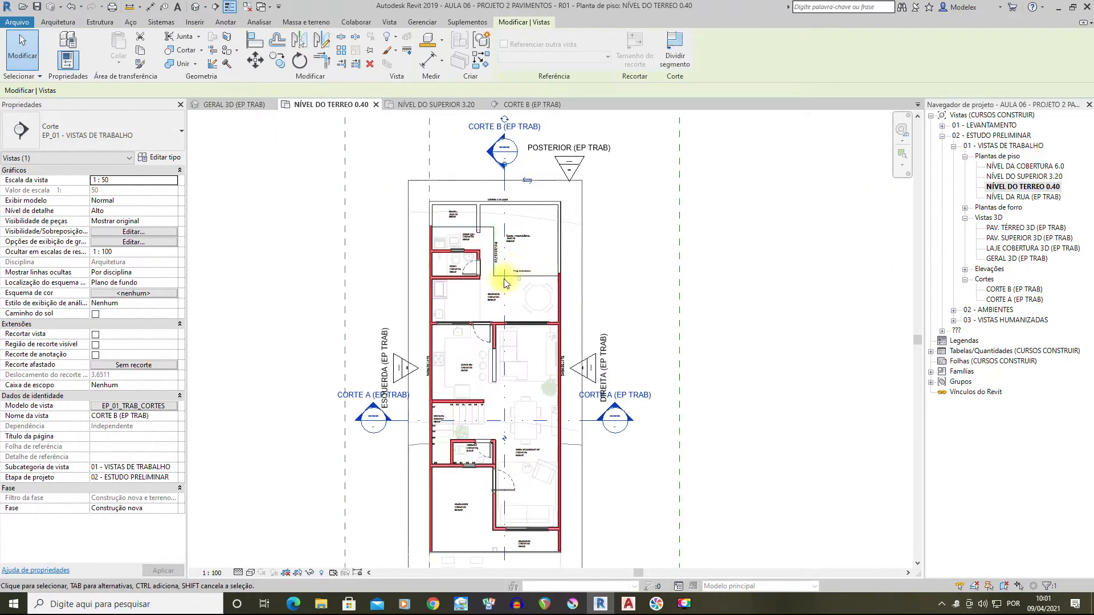
pyautogui.moveTo(505, 282); pyautogui.dragTo(511, 277)
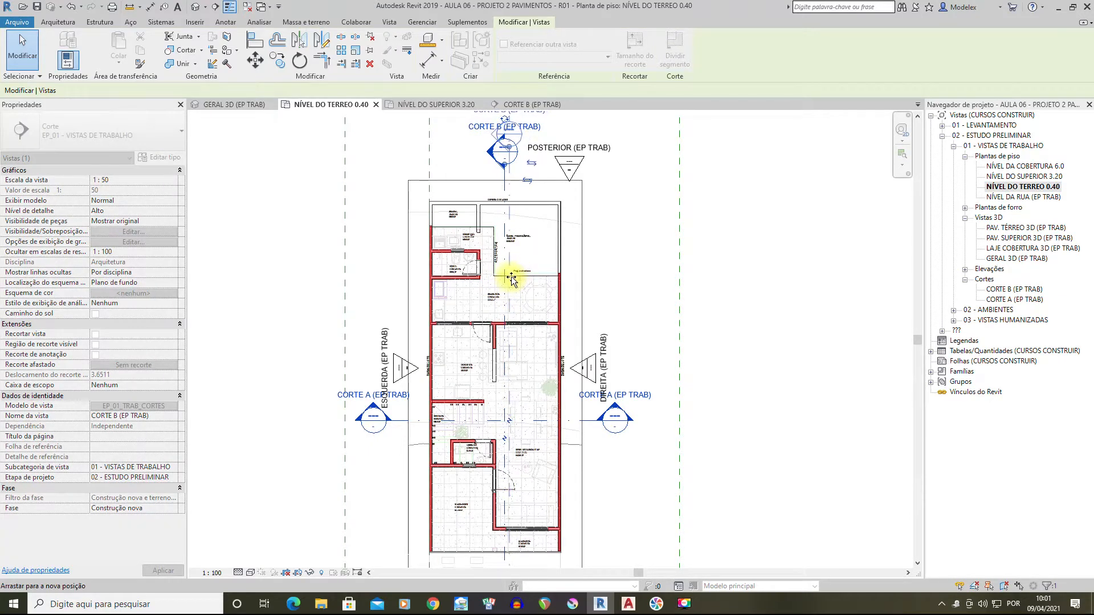
pyautogui.click(644, 245)
pyautogui.scroll(-2, 513, 228)
pyautogui.moveTo(534, 347)
pyautogui.mouseDown(button='middle')
pyautogui.moveTo(528, 241)
pyautogui.moveTo(535, 350)
pyautogui.moveTo(529, 326)
pyautogui.mouseUp(button='middle')
pyautogui.moveTo(601, 418); pyautogui.dragTo(591, 295, button='middle')
pyautogui.click(746, 365)
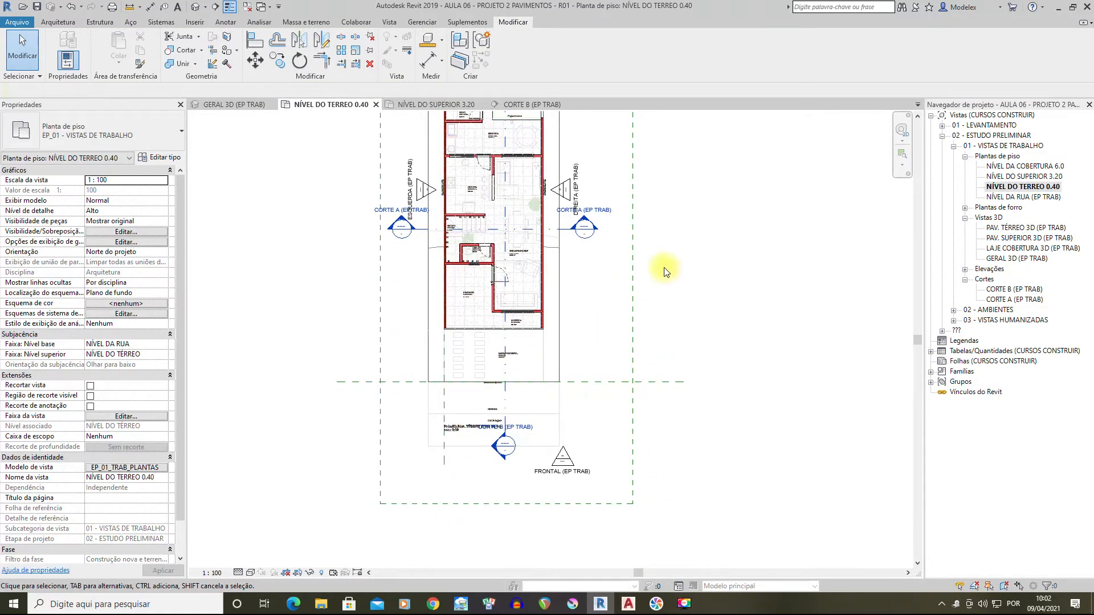
pyautogui.moveTo(665, 268); pyautogui.dragTo(691, 344, button='middle')
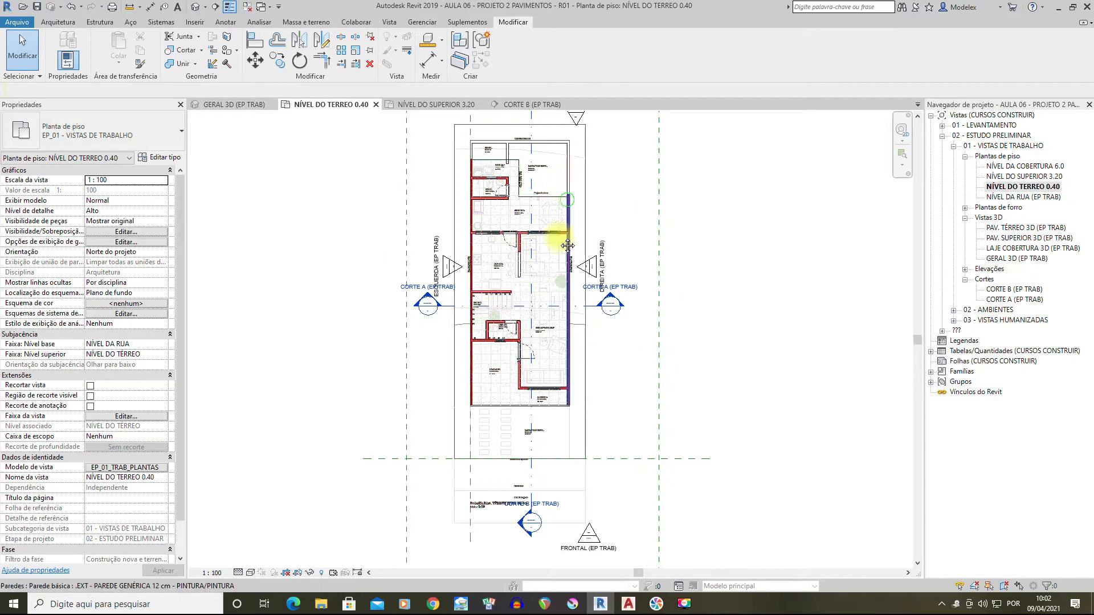
pyautogui.moveTo(568, 200); pyautogui.dragTo(558, 246, button='middle')
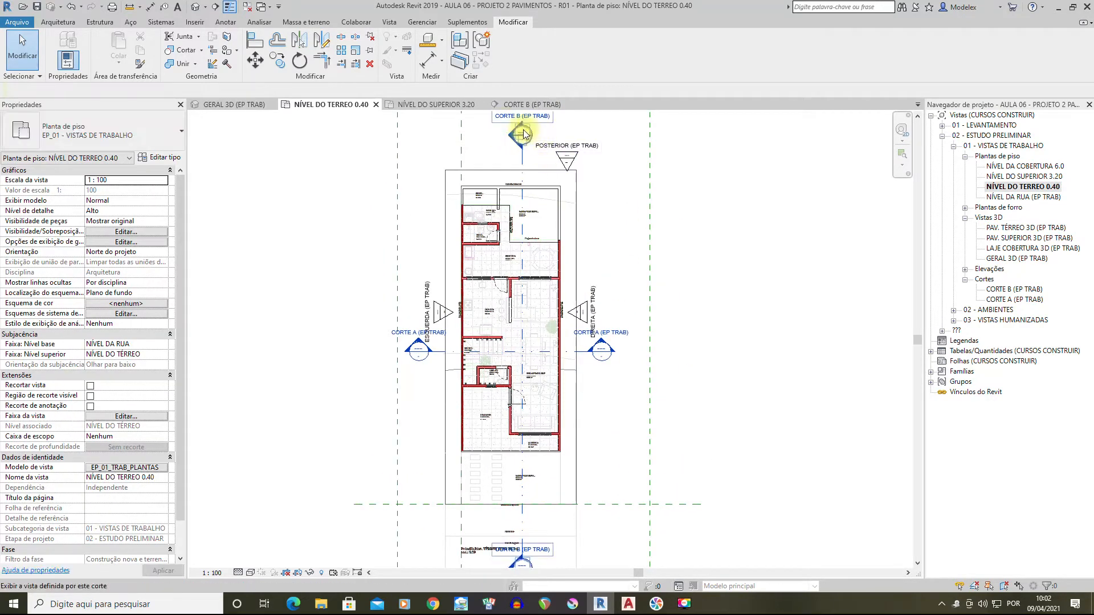
# Open section CORTE B (EP TRAB) and examine the walls of both floors, the rear parapet and how they meet the slabs
pyautogui.doubleClick(1004, 291)
pyautogui.scroll(-2, 605, 271)
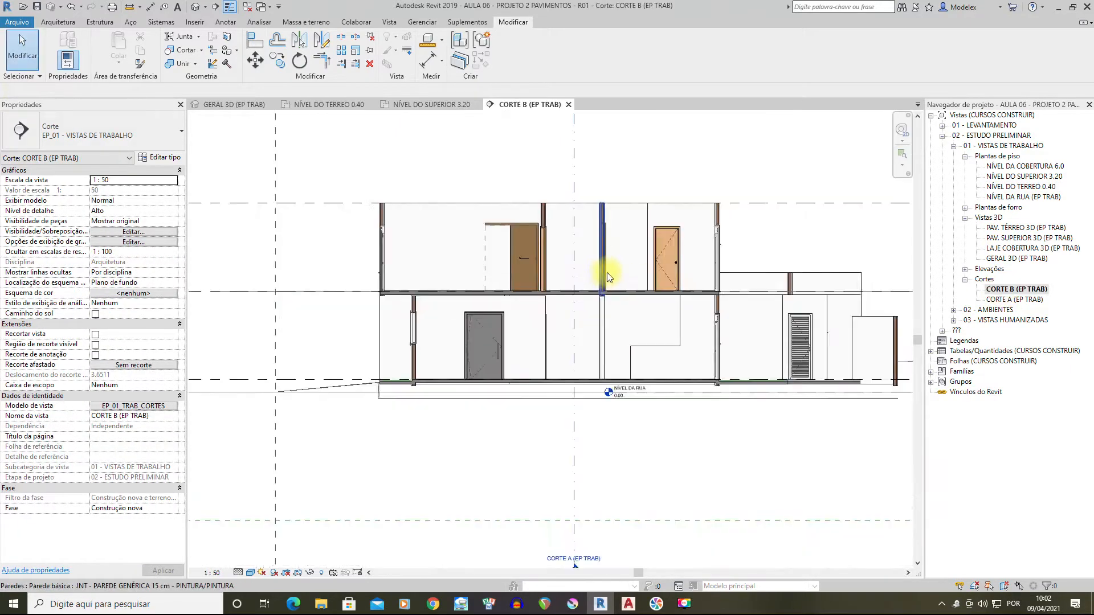
pyautogui.scroll(2, 654, 330)
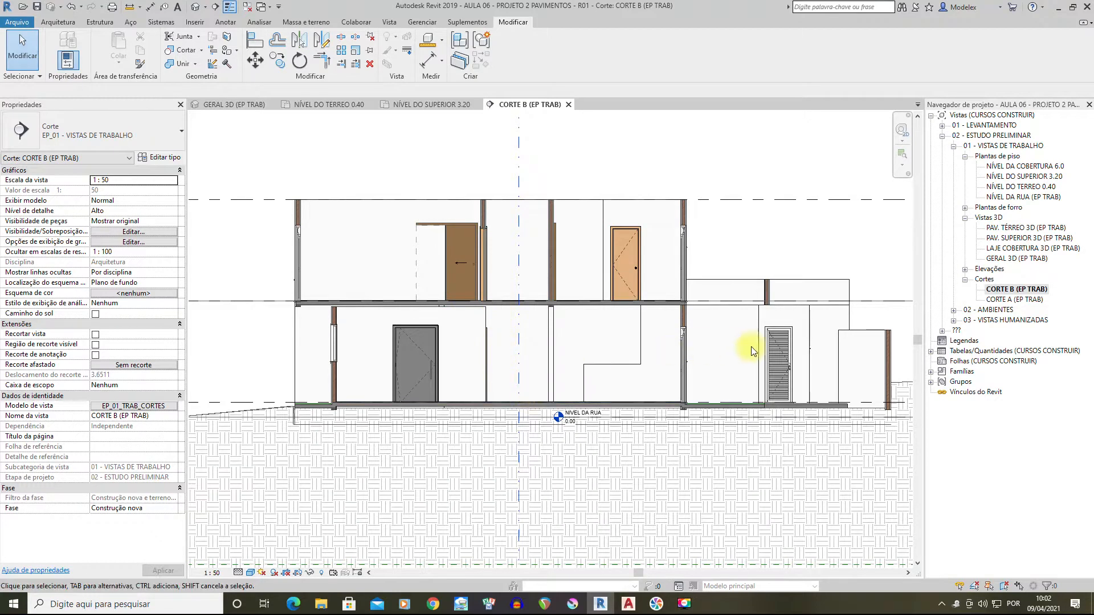
pyautogui.scroll(4, 748, 351)
pyautogui.moveTo(466, 260); pyautogui.dragTo(593, 288, button='middle')
pyautogui.scroll(1, 592, 288)
pyautogui.moveTo(720, 214); pyautogui.dragTo(682, 213, button='middle')
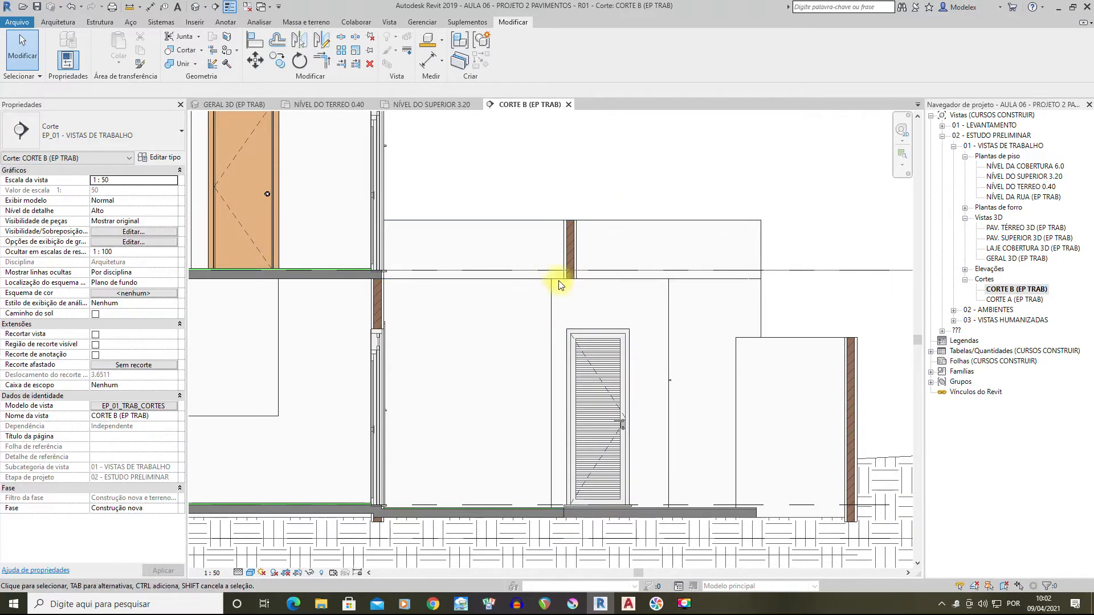
pyautogui.scroll(-1, 523, 359)
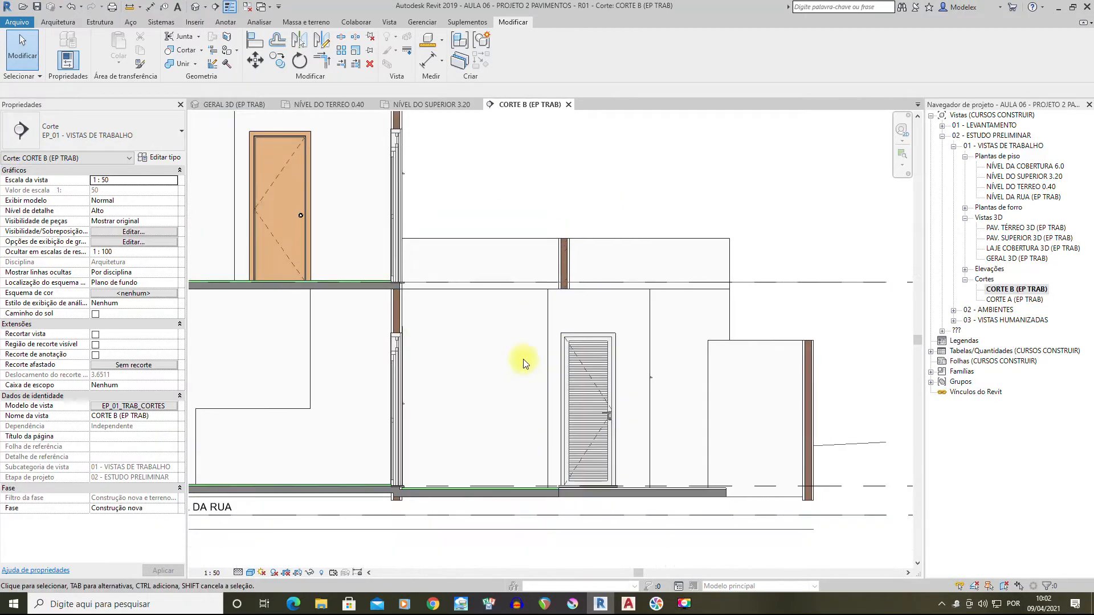
pyautogui.moveTo(358, 362); pyautogui.dragTo(878, 385, button='middle')
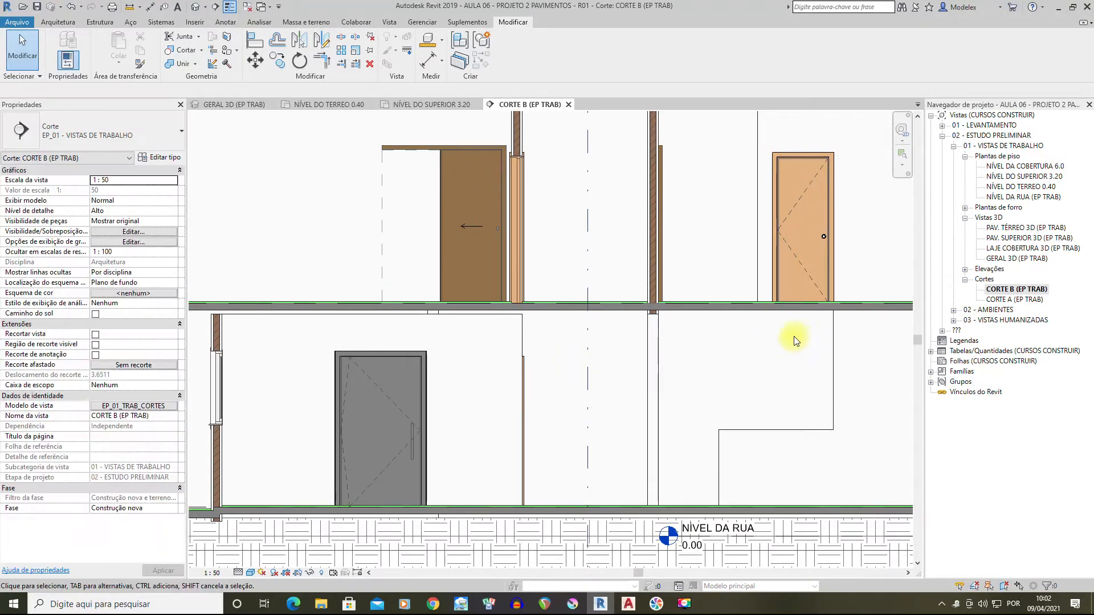
# Set the upper interior wall's base offset to -0.1000 and the top offset of the ground-floor wall below it to -0.1000
pyautogui.scroll(3, 652, 312)
pyautogui.click(654, 315)
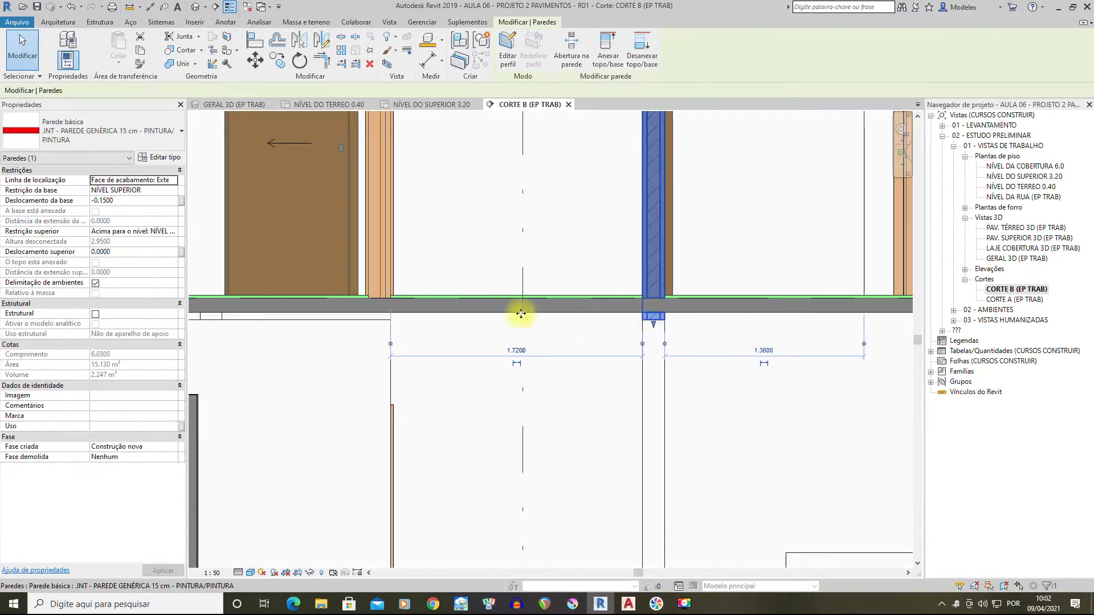
pyautogui.press('Tab')
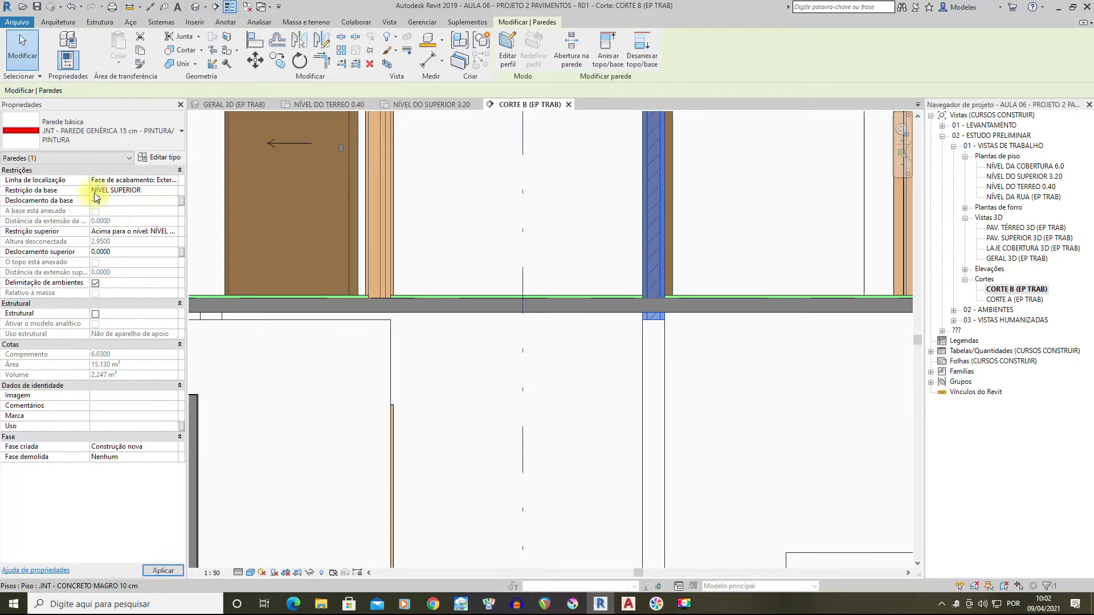
pyautogui.click(595, 361)
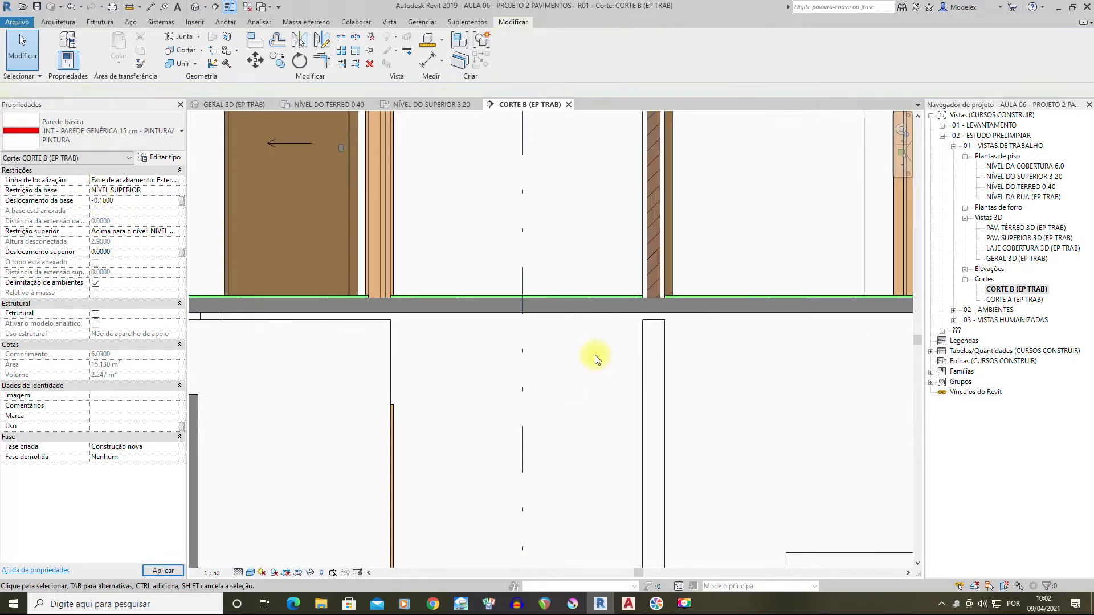
pyautogui.click(655, 326)
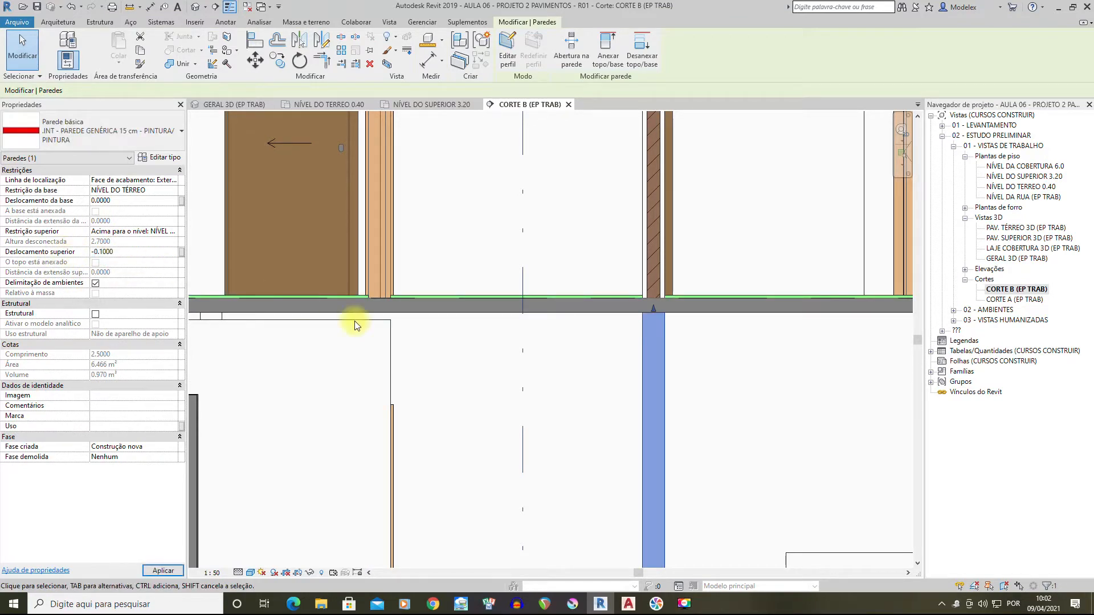
# Select the four ground-floor walls toward the front facade and change their top offset so they meet the underside of the slab
pyautogui.moveTo(354, 320); pyautogui.dragTo(652, 324, button='middle')
pyautogui.click(675, 326)
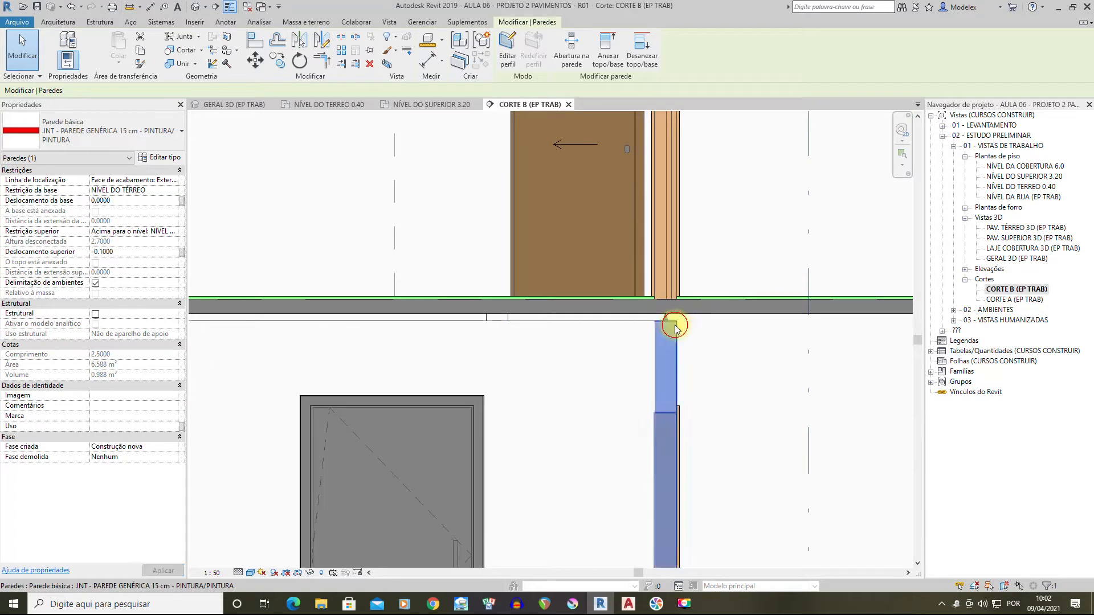
pyautogui.keyDown('ctrl'); pyautogui.click(592, 323); pyautogui.keyUp('ctrl')
pyautogui.keyDown('ctrl'); pyautogui.click(472, 320); pyautogui.keyUp('ctrl')
pyautogui.moveTo(349, 325); pyautogui.dragTo(917, 325, button='middle')
pyautogui.keyDown('ctrl'); pyautogui.click(620, 330); pyautogui.keyUp('ctrl')
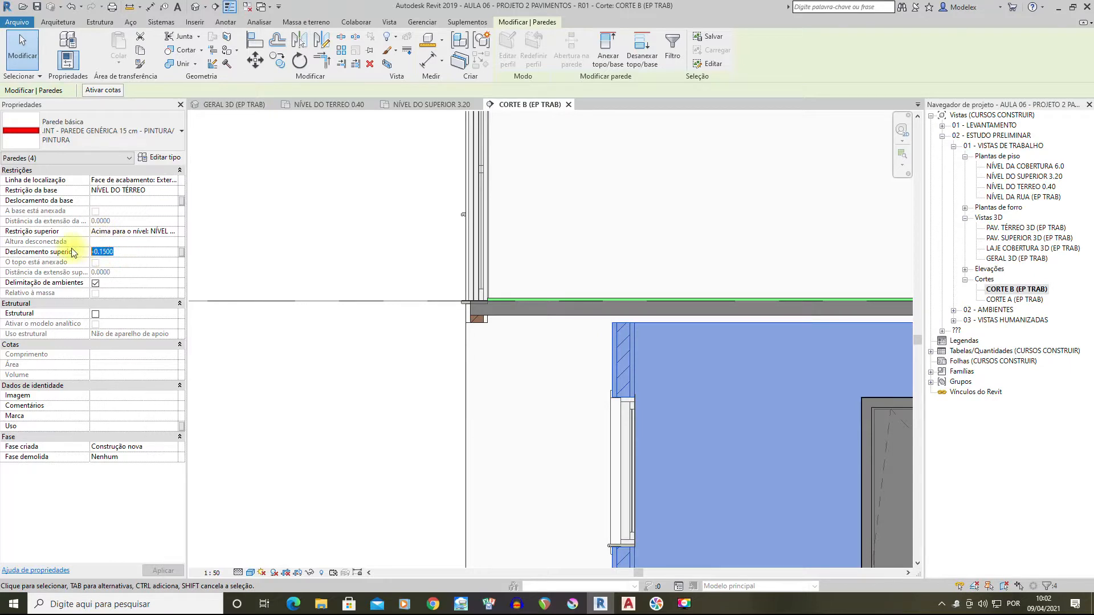
pyautogui.moveTo(659, 371); pyautogui.dragTo(201, 346, button='middle')
pyautogui.click(813, 325)
pyautogui.scroll(-5, 701, 295)
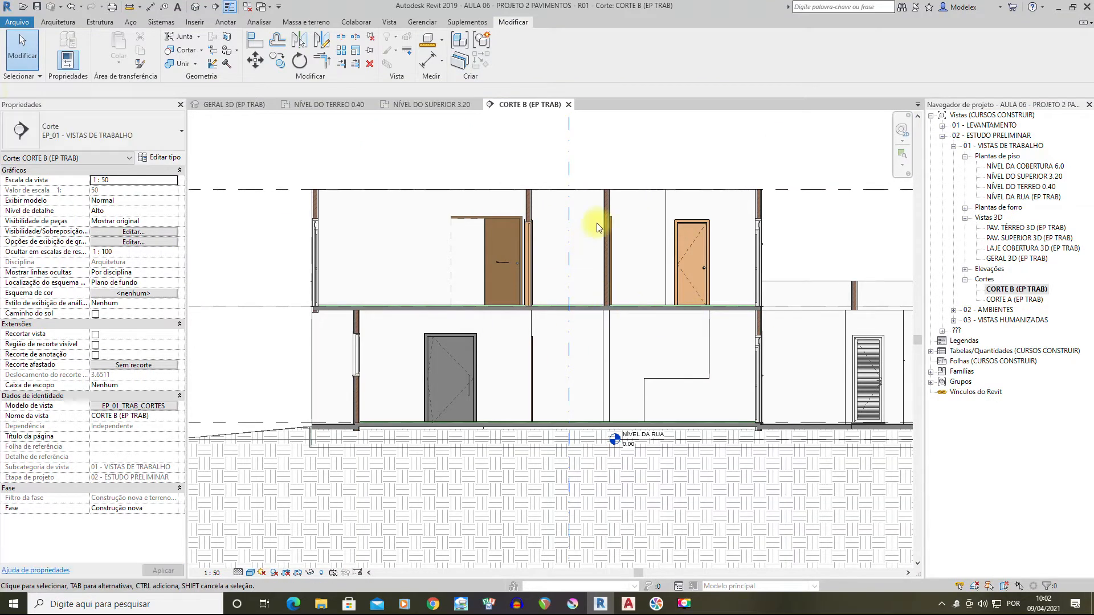
# Examine the rear veranda beam and slabs in section CORTE B, and open the NÍVEL DO TERREO 0.40 plan at the veranda
pyautogui.moveTo(754, 344); pyautogui.dragTo(545, 344, button='middle')
pyautogui.scroll(1, 651, 317)
pyautogui.scroll(3, 655, 317)
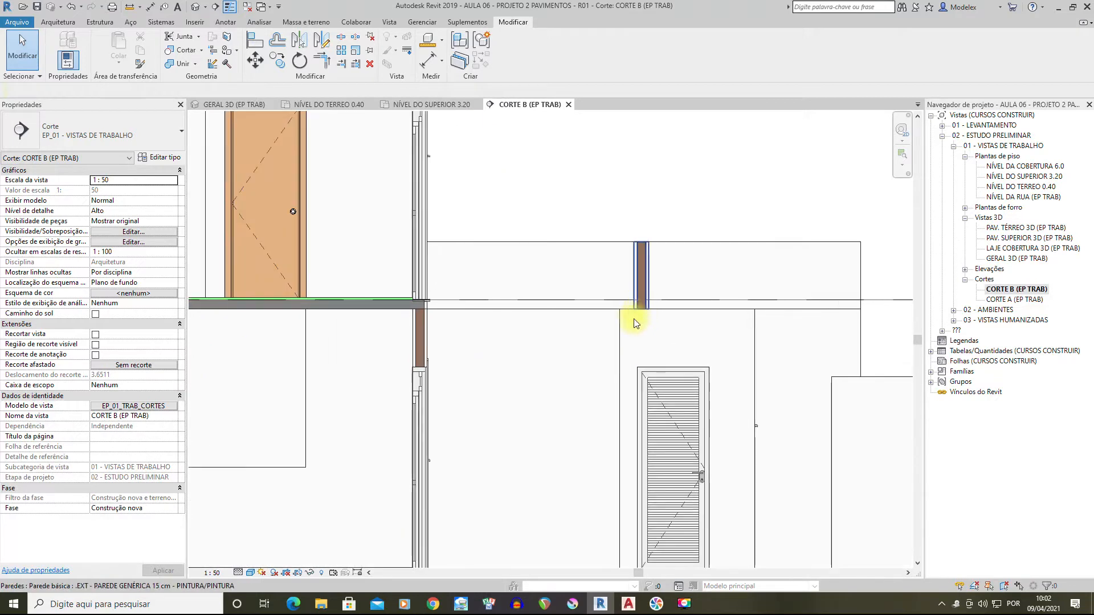
pyautogui.scroll(-1, 641, 305)
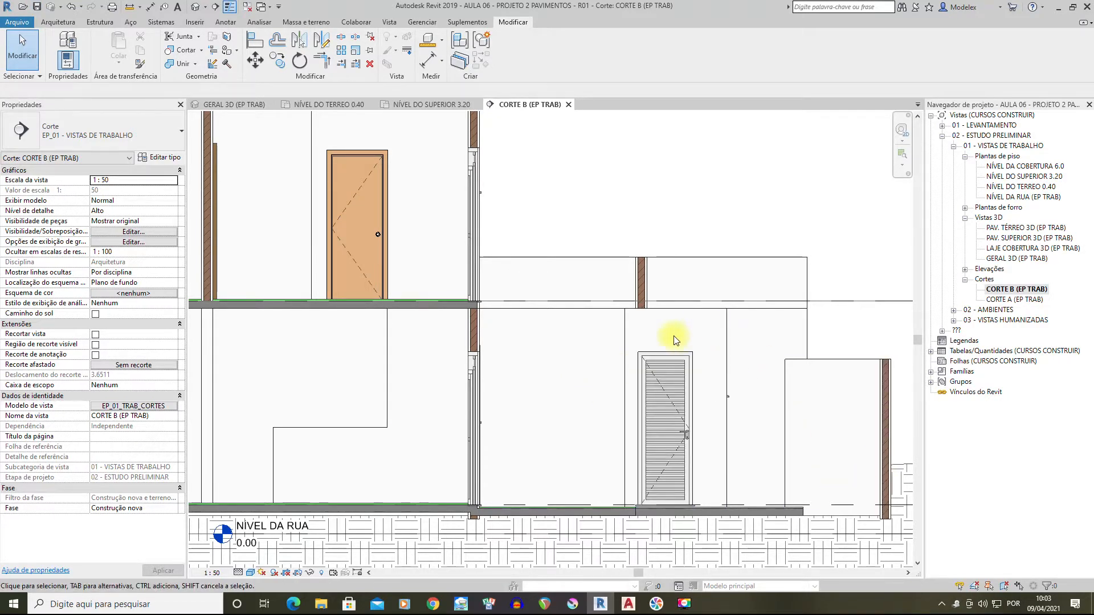
pyautogui.scroll(1, 649, 317)
pyautogui.scroll(2, 765, 320)
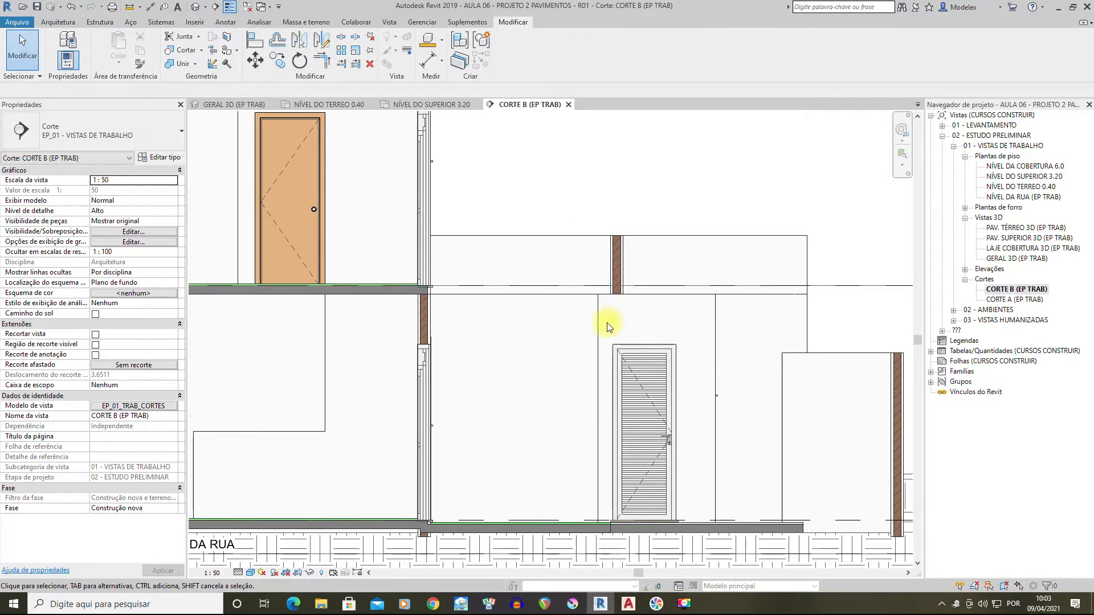
pyautogui.doubleClick(1031, 188)
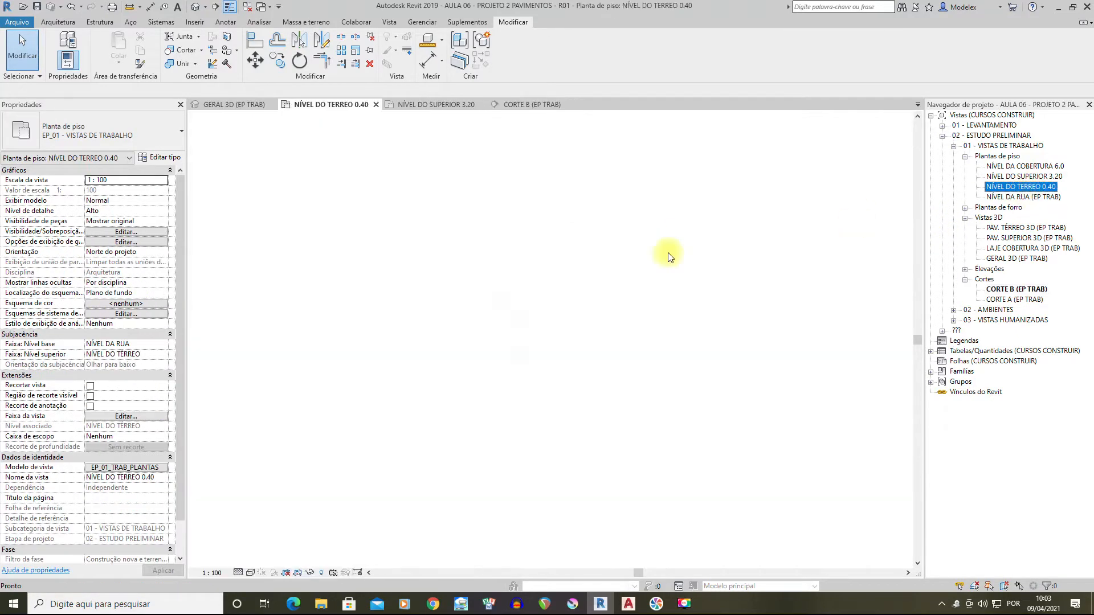
pyautogui.scroll(4, 630, 232)
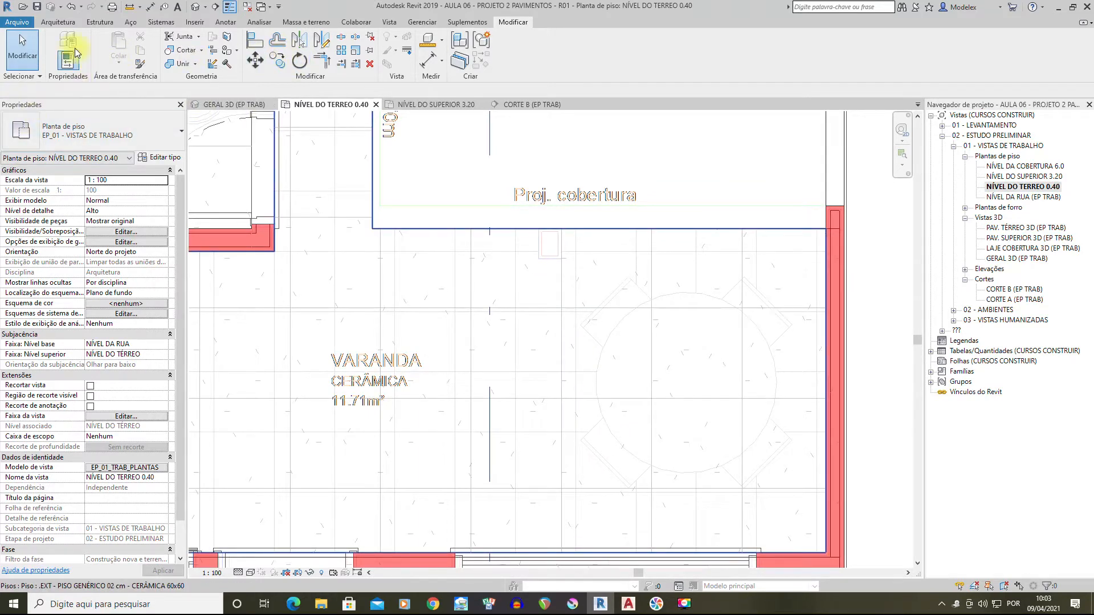
# Draw a 0.20 m long .EXT - PAREDE GENÉRICA 15 cm wall as a pillar on the veranda's roof projection line
pyautogui.click(57, 23)
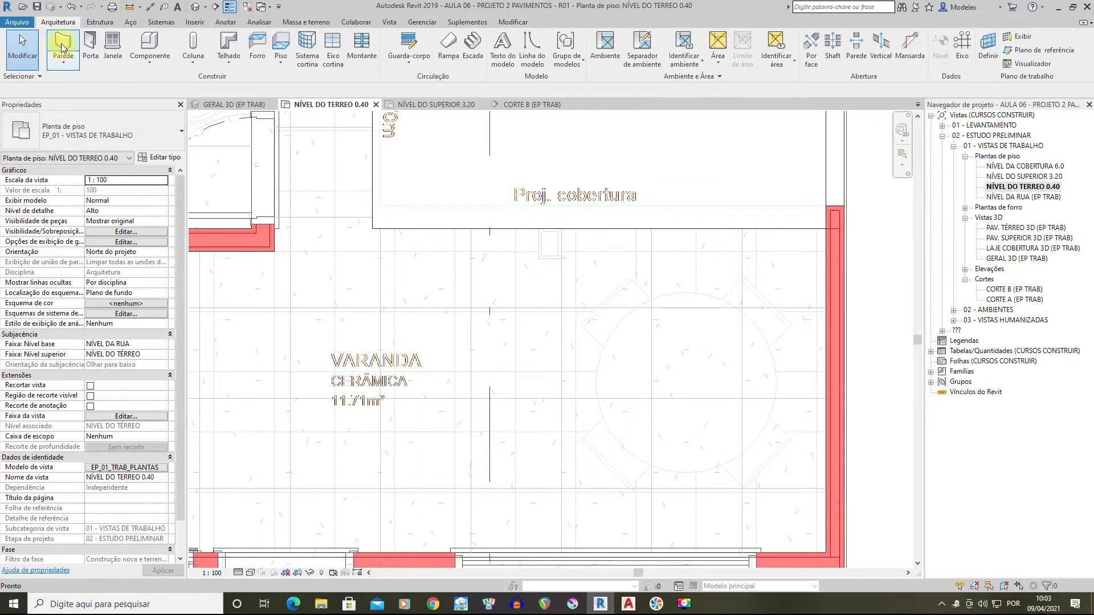
pyautogui.click(63, 48)
pyautogui.moveTo(537, 303); pyautogui.dragTo(519, 392, button='middle')
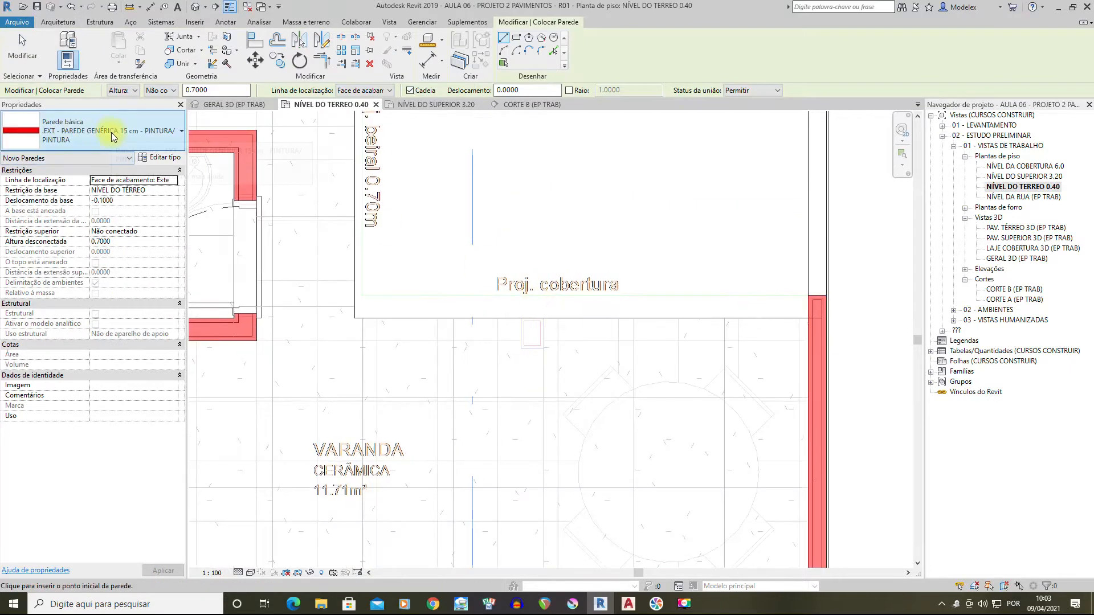
pyautogui.scroll(4, 552, 318)
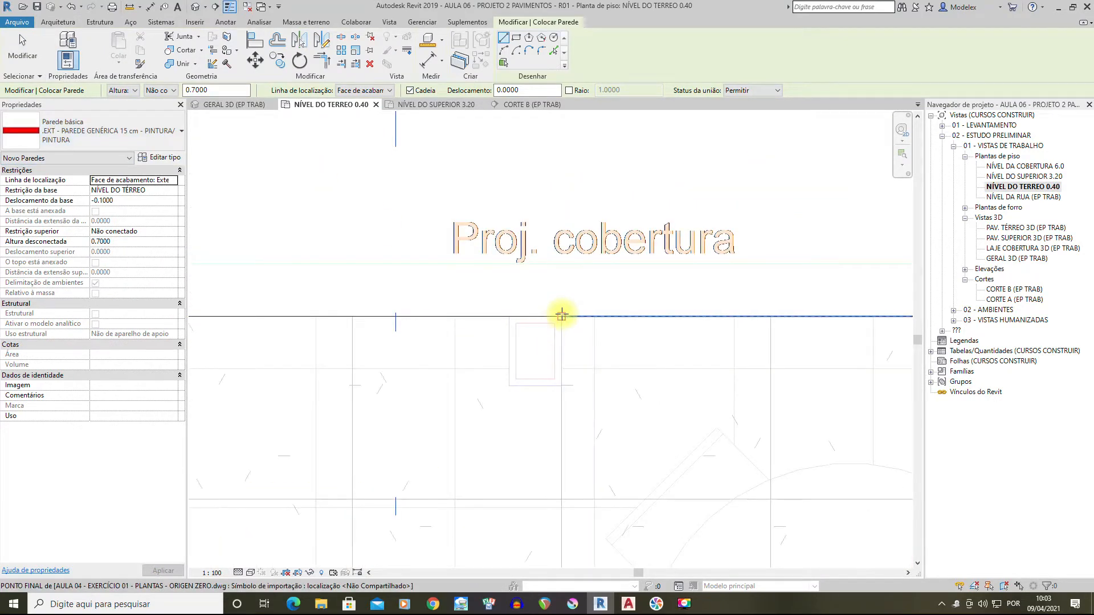
pyautogui.click(561, 316)
pyautogui.click(562, 385)
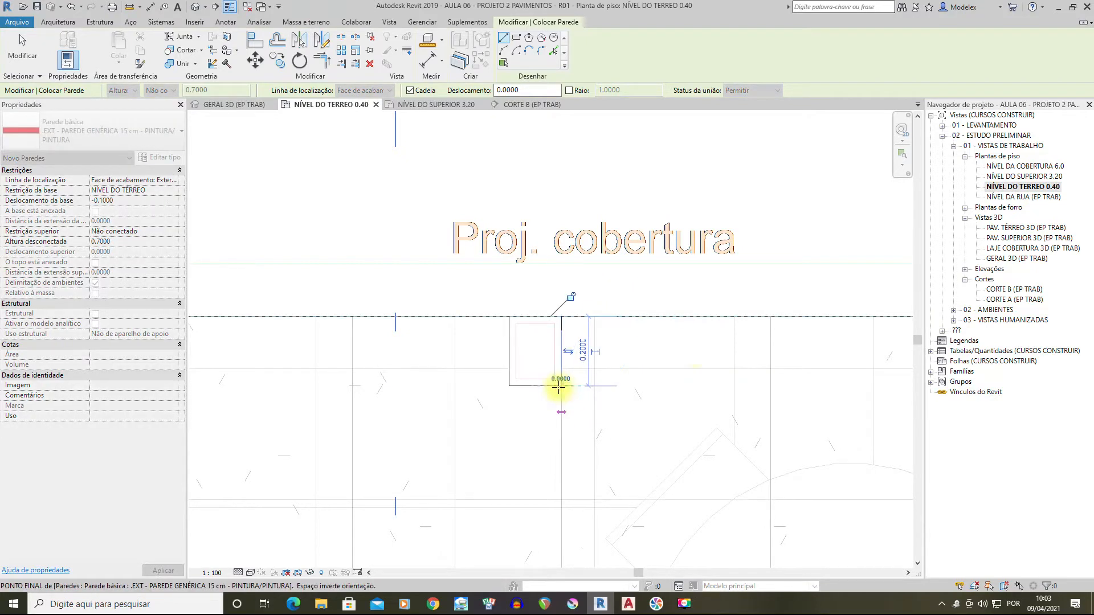
pyautogui.click(530, 429)
pyautogui.click(13, 43)
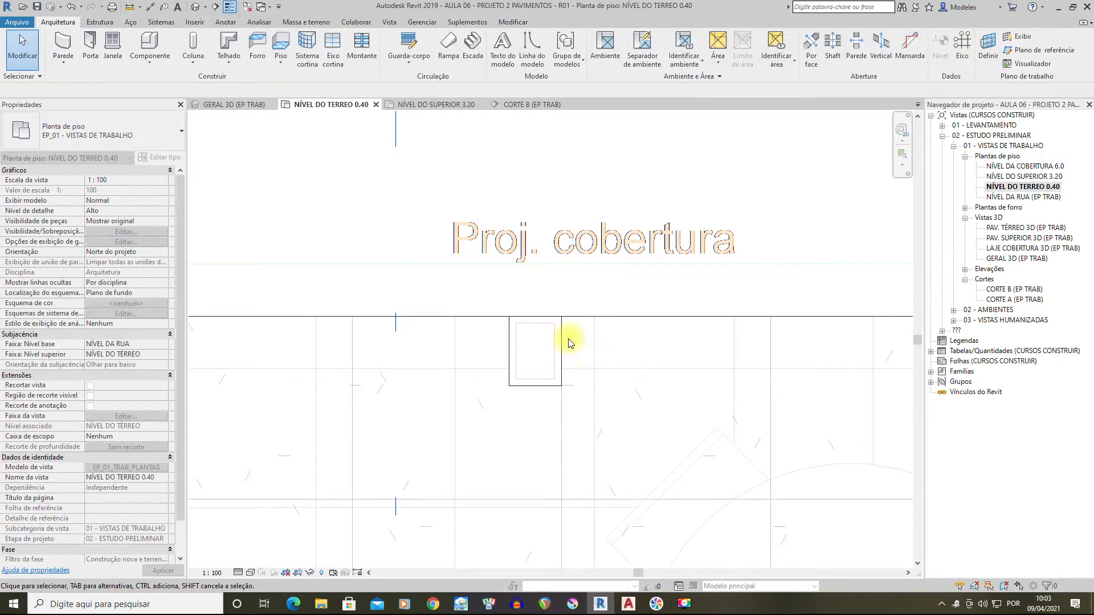
# Set the veranda pillar's base offset to 0.0000 and its top constraint to NÍVEL SUPERIOR
pyautogui.click(562, 355)
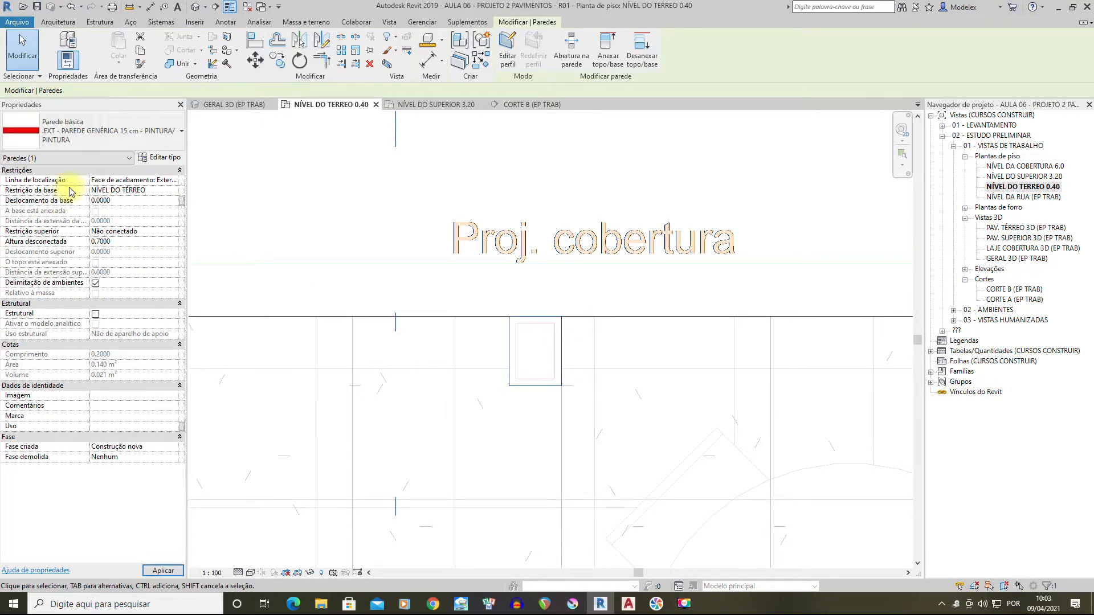
pyautogui.click(172, 232)
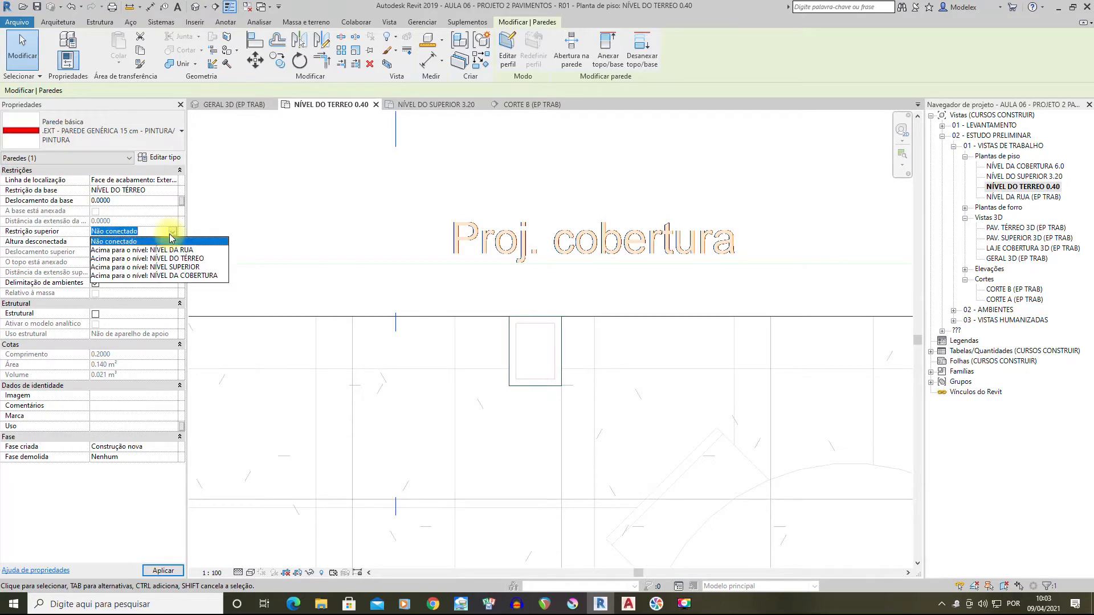
pyautogui.click(187, 267)
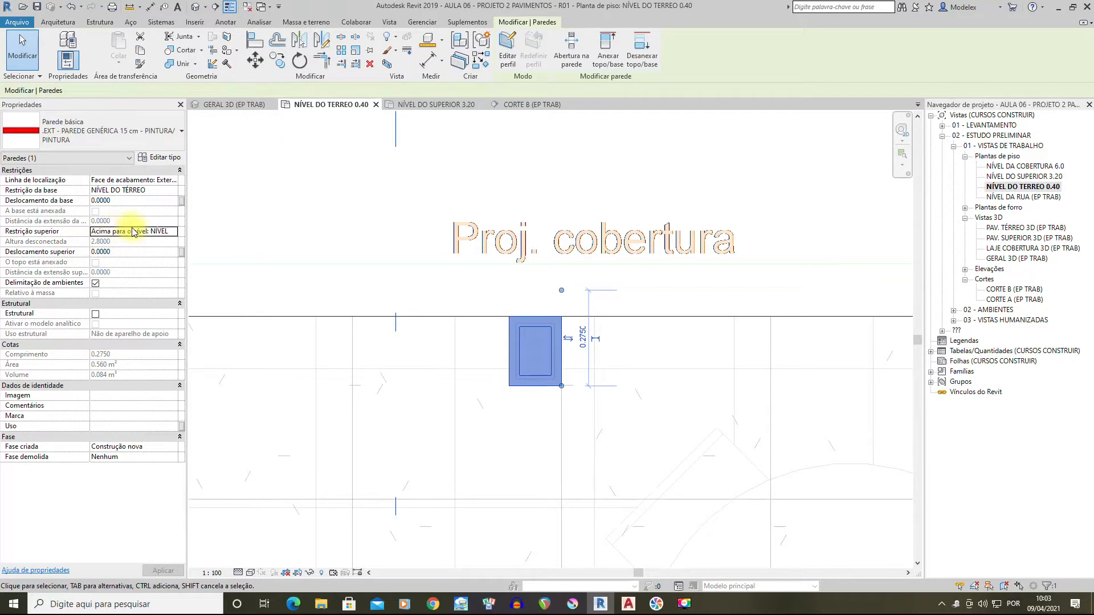
pyautogui.click(593, 147)
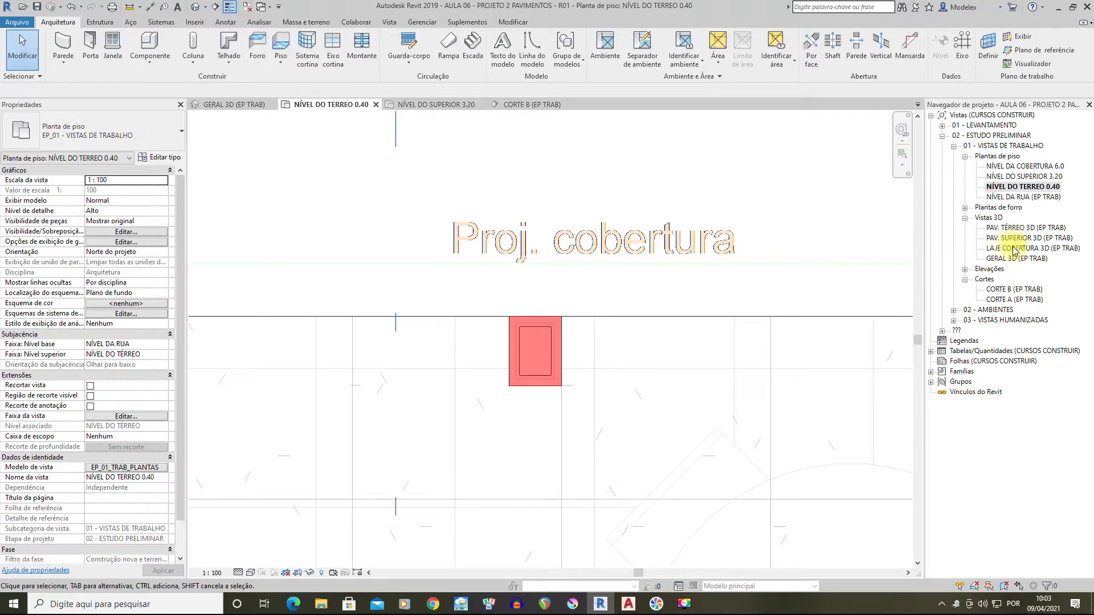
# Examine the new veranda pillar in section CORTE B and in the GERAL 3D view, checking how it meets the beam
pyautogui.doubleClick(1011, 290)
pyautogui.scroll(-2, 606, 317)
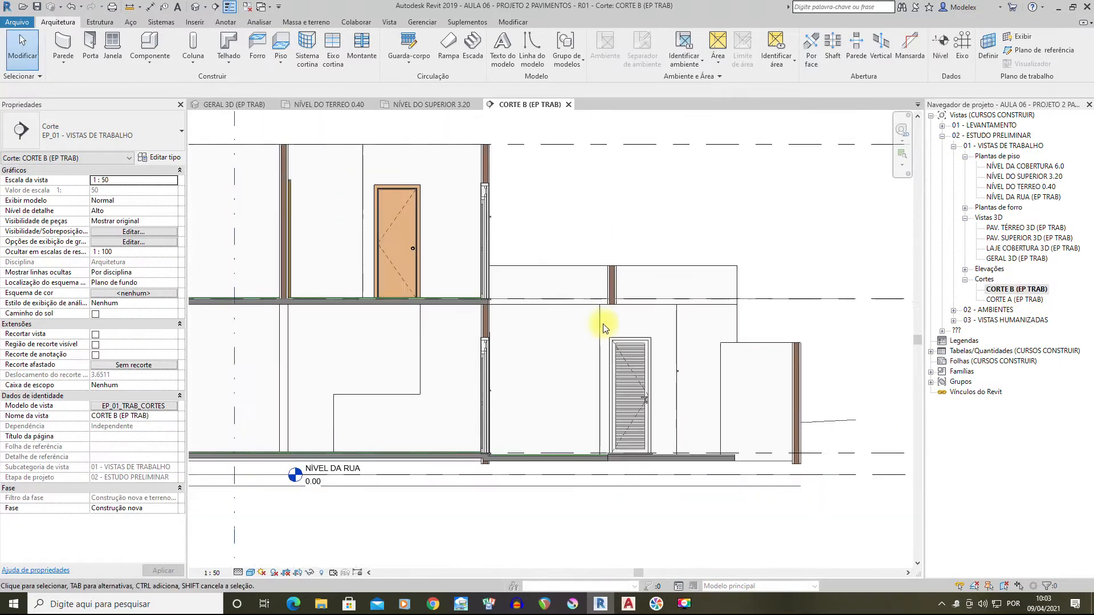
pyautogui.doubleClick(1011, 261)
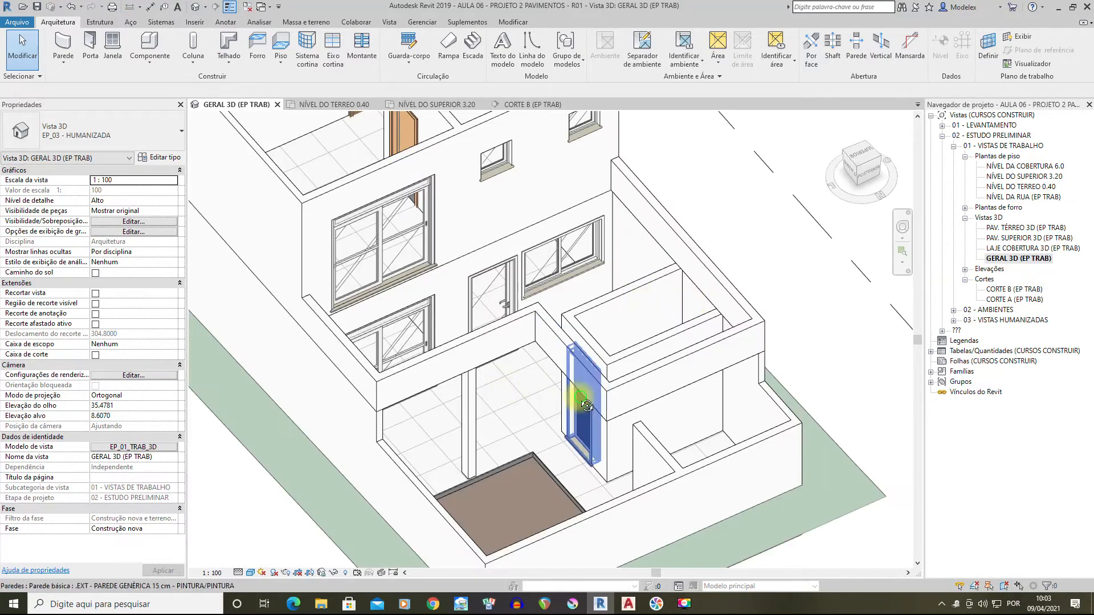
pyautogui.scroll(2, 525, 417)
pyautogui.keyDown('shift'); pyautogui.moveTo(524, 416); pyautogui.dragTo(528, 408, button='middle'); pyautogui.keyUp('shift')
pyautogui.moveTo(356, 408); pyautogui.dragTo(507, 298, button='middle')
pyautogui.scroll(2, 506, 320)
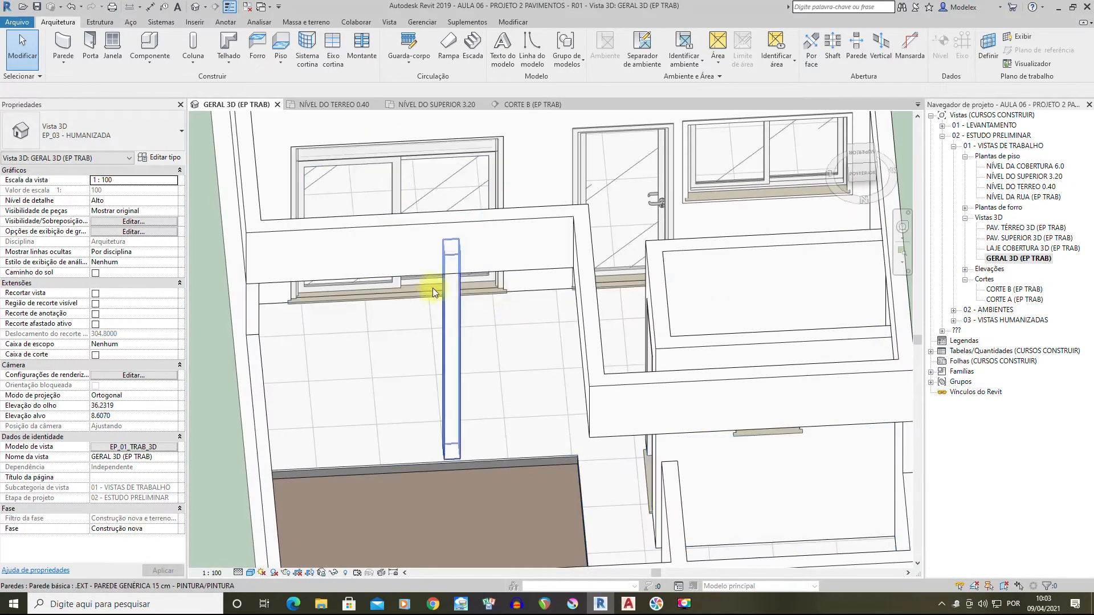
pyautogui.scroll(-2, 495, 298)
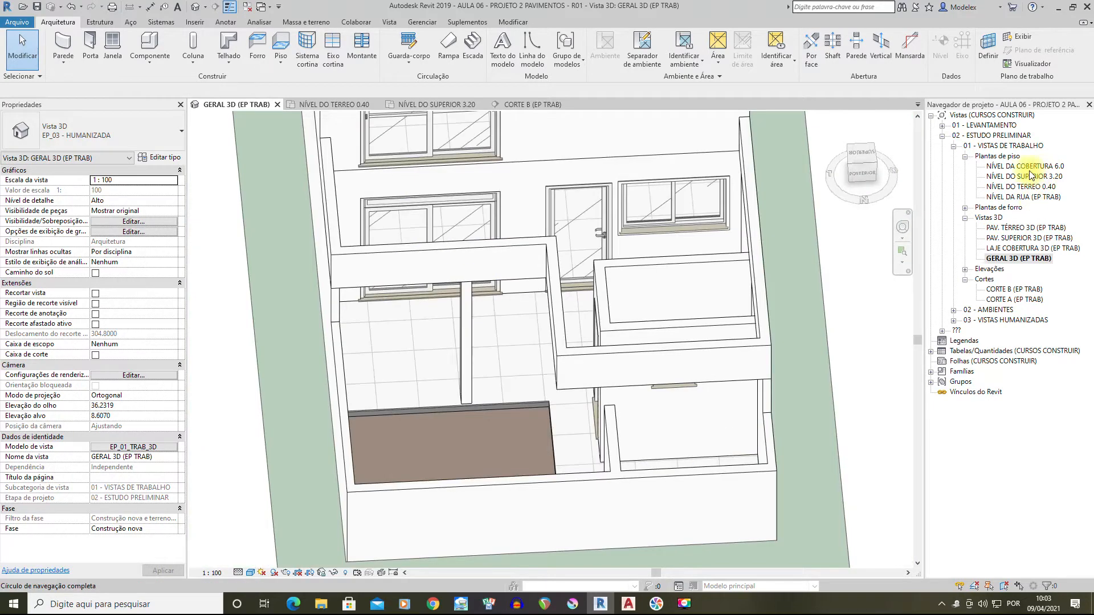
# Move section CORTE B in the NÍVEL DO TERREO 0.40 plan past the pillar, toward the veranda's round table
pyautogui.doubleClick(1022, 187)
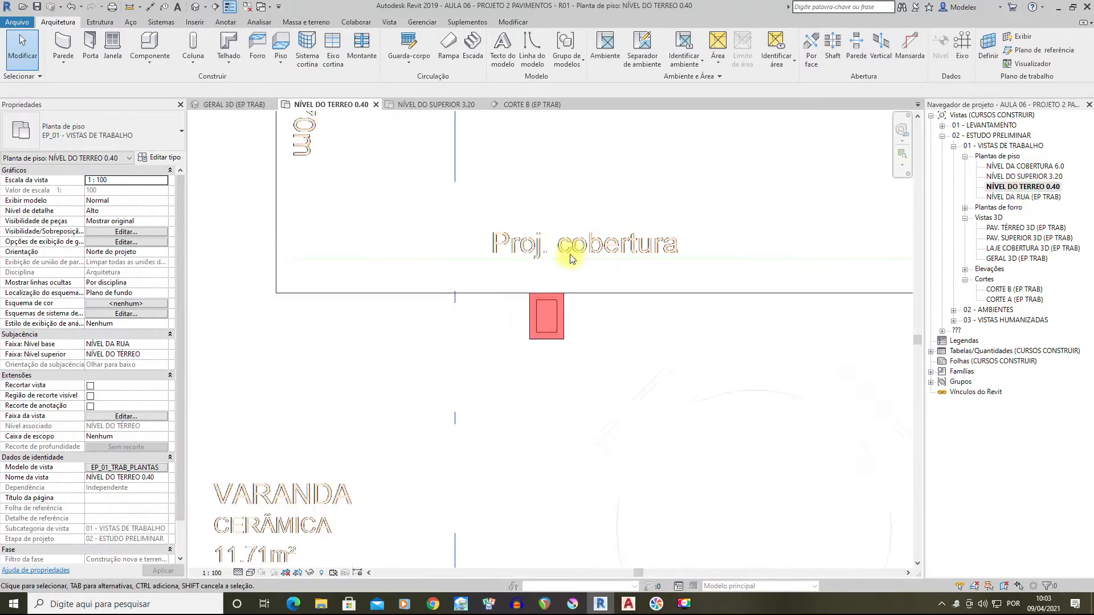
pyautogui.scroll(3, 557, 160)
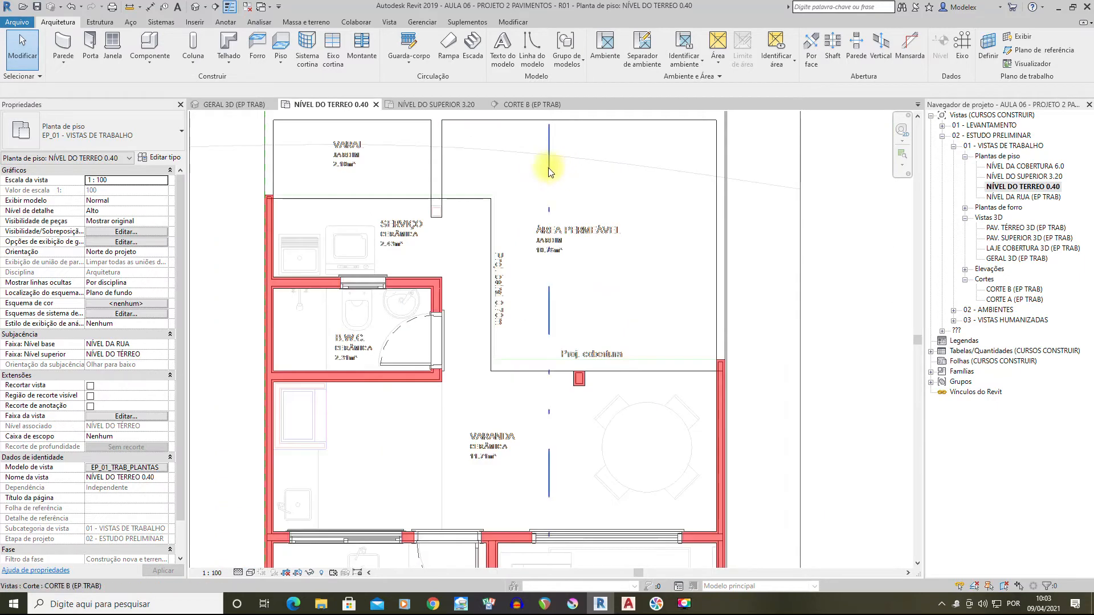
pyautogui.click(552, 168)
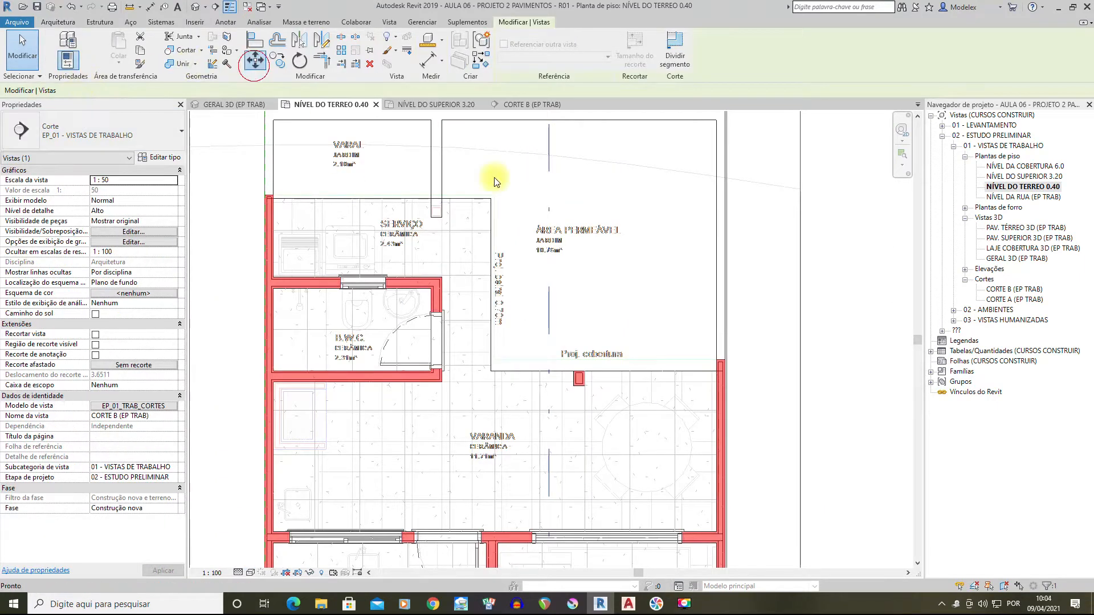
pyautogui.click(548, 198)
pyautogui.click(596, 198)
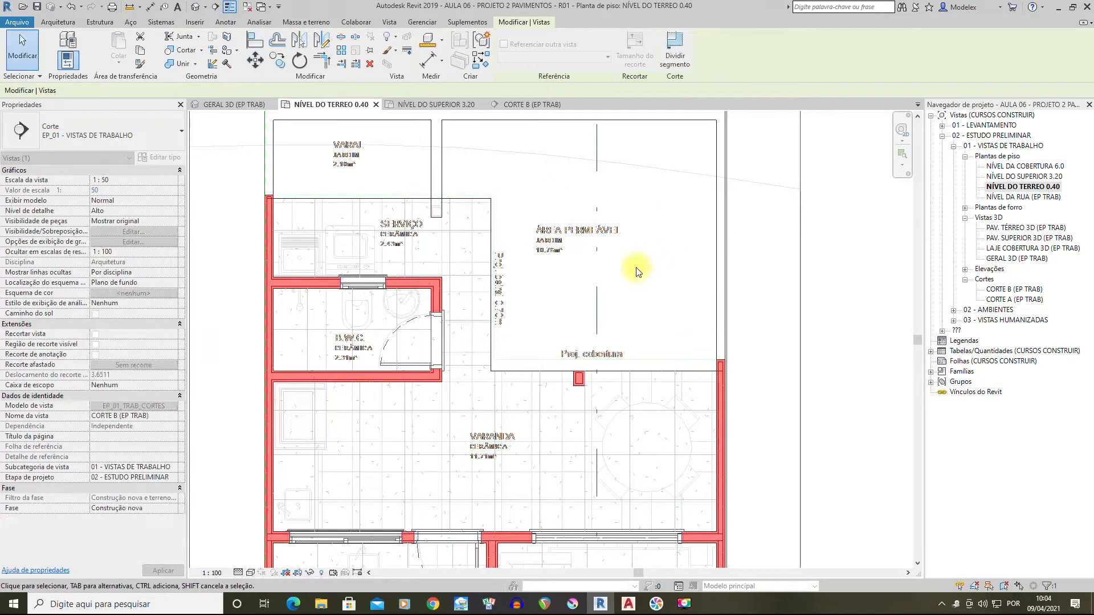
pyautogui.scroll(4, 587, 379)
pyautogui.scroll(-6, 554, 387)
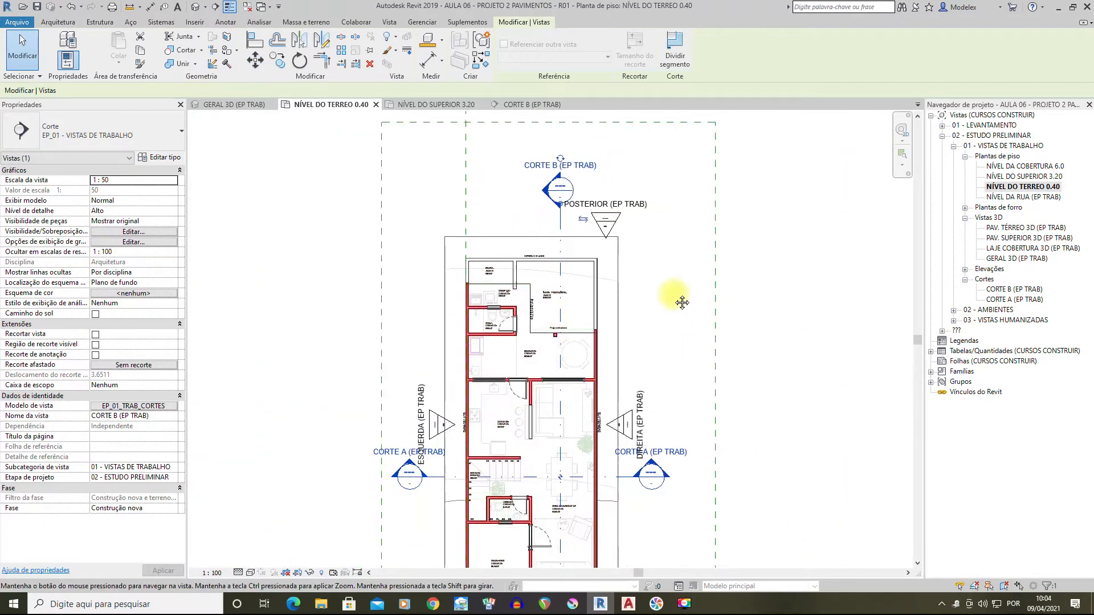
pyautogui.moveTo(682, 303); pyautogui.dragTo(667, 258, button='middle')
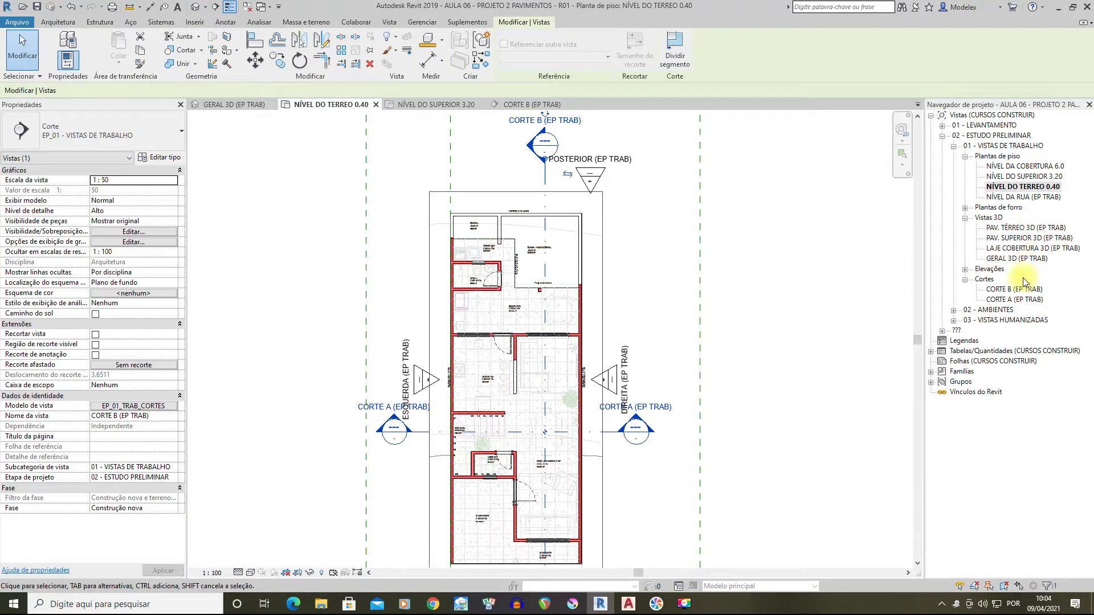
# Make the veranda pillar's top constraint Não conectado and set its base offset to -0.1000 in section CORTE B
pyautogui.doubleClick(1014, 289)
pyautogui.scroll(5, 620, 332)
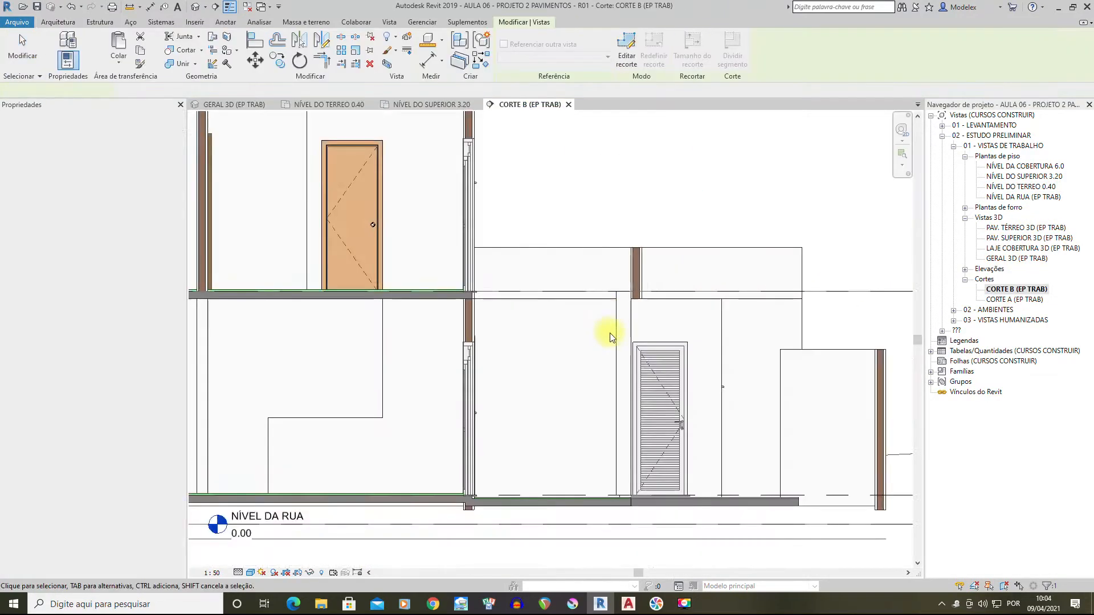
pyautogui.moveTo(654, 315); pyautogui.dragTo(588, 275, button='middle')
pyautogui.scroll(-1, 588, 275)
pyautogui.click(19, 56)
pyautogui.click(570, 258)
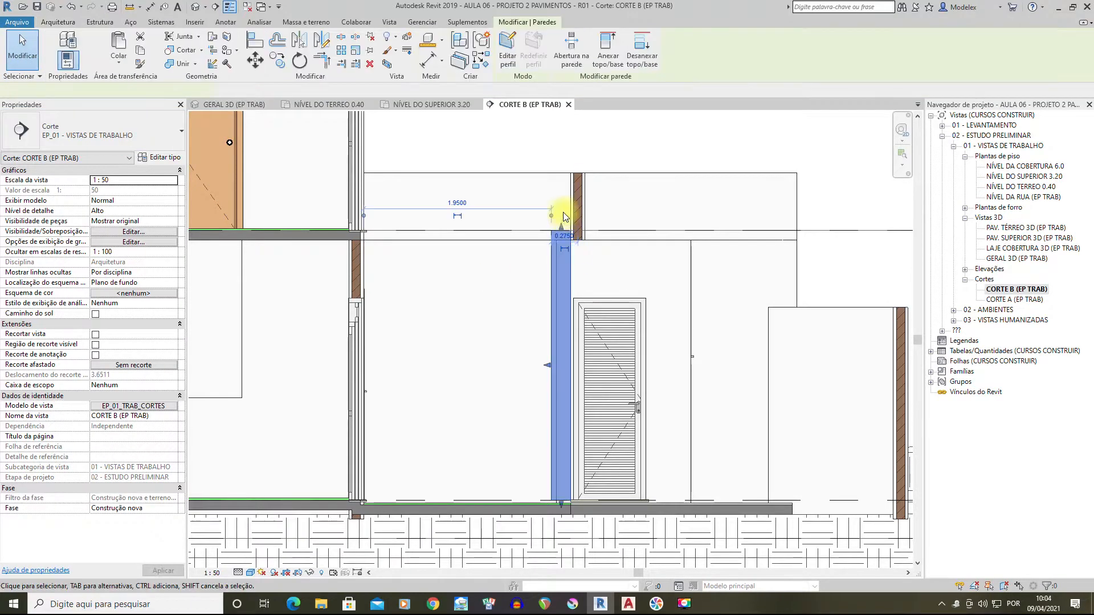
pyautogui.scroll(3, 563, 225)
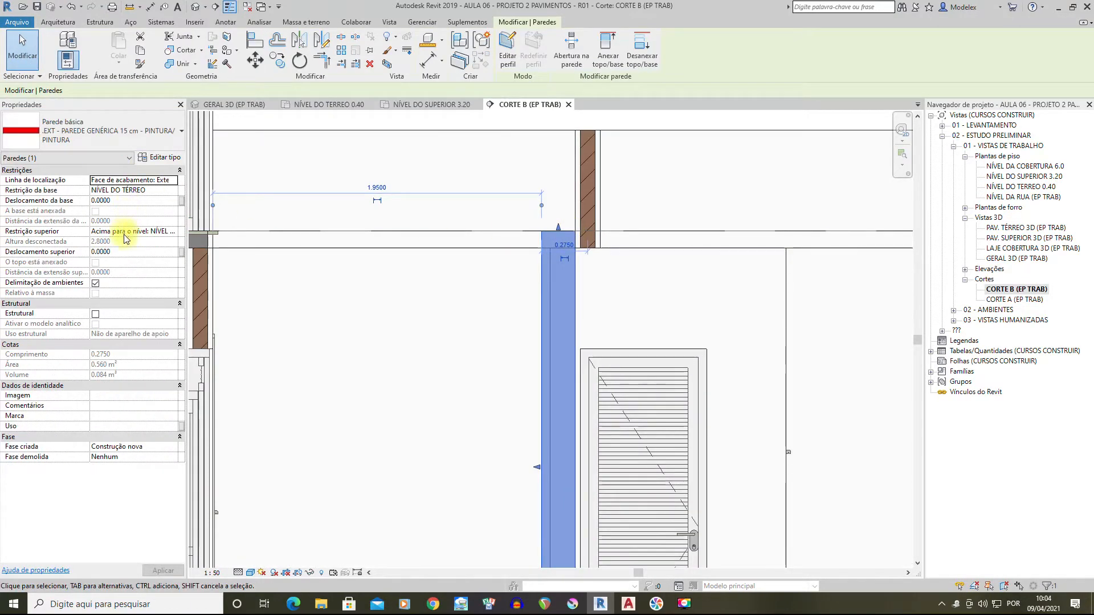
pyautogui.click(173, 232)
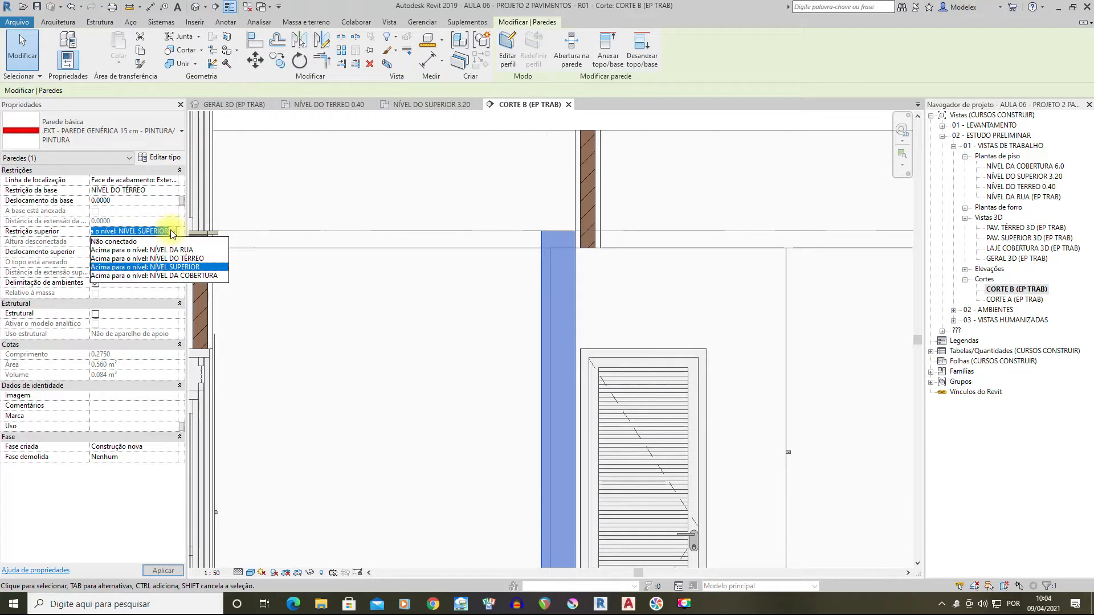
pyautogui.click(124, 242)
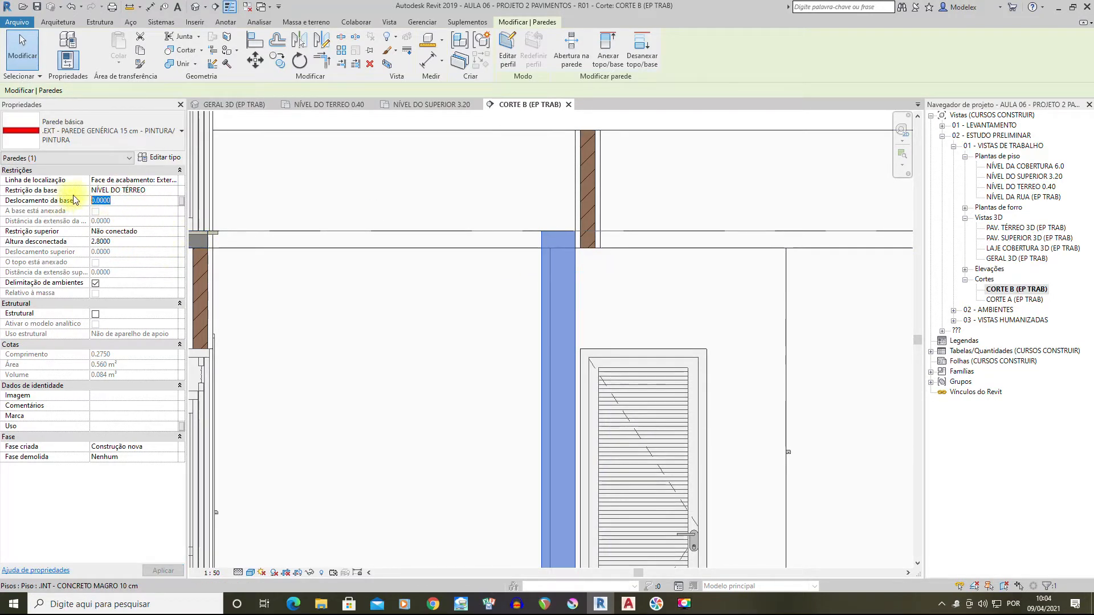
pyautogui.write('-0.1')
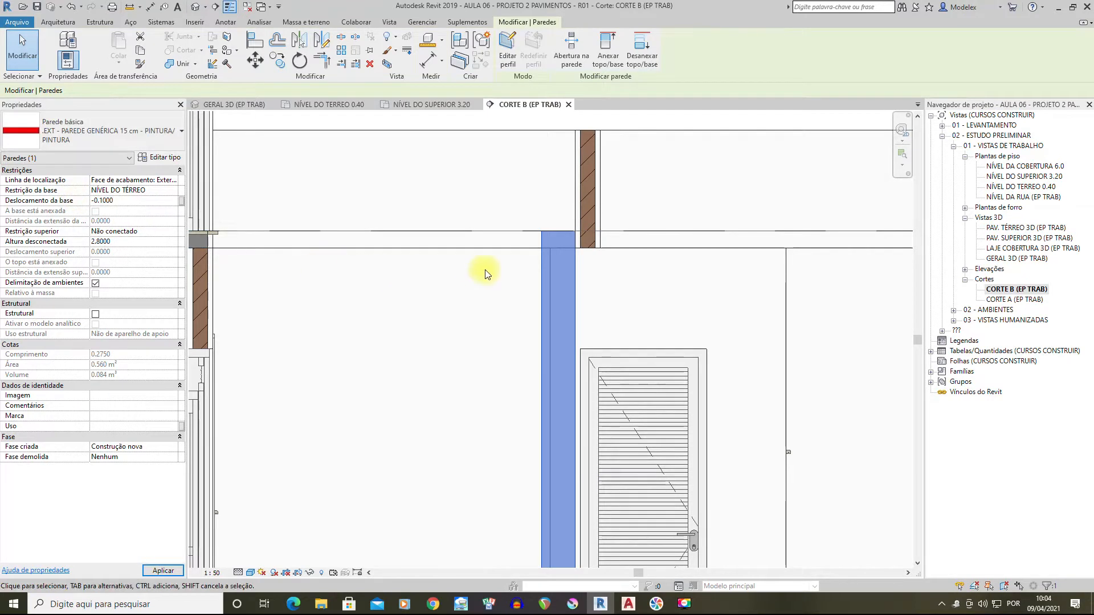
pyautogui.scroll(-3, 630, 203)
pyautogui.click(696, 154)
# Bring the veranda pillar into close view in the NÍVEL DO TERREO 0.40 plan and save the project
pyautogui.scroll(2, 593, 249)
pyautogui.scroll(-3, 592, 248)
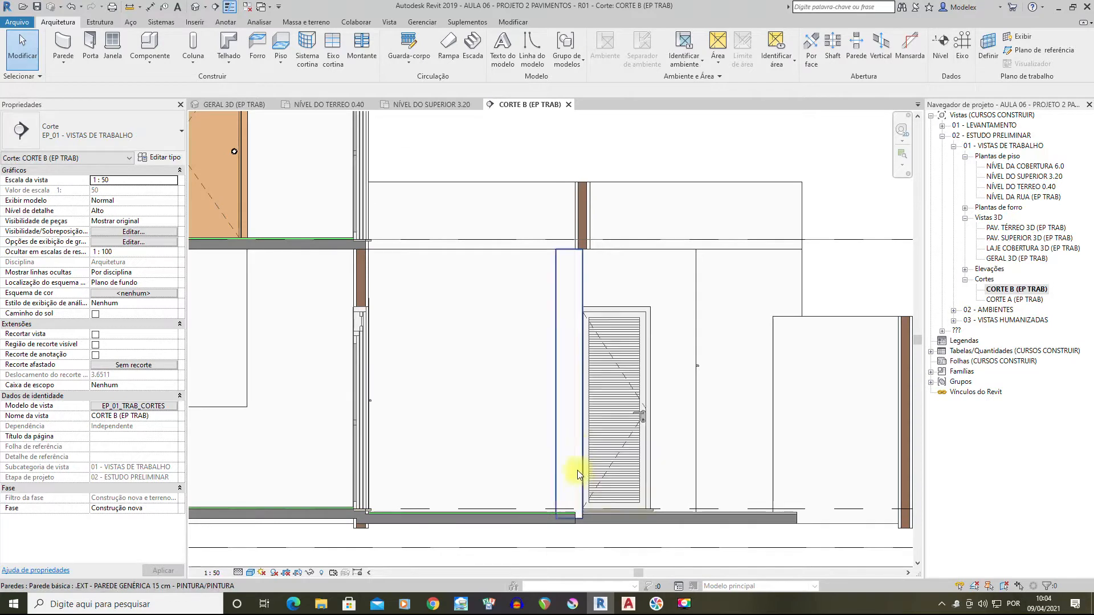
pyautogui.scroll(2, 577, 478)
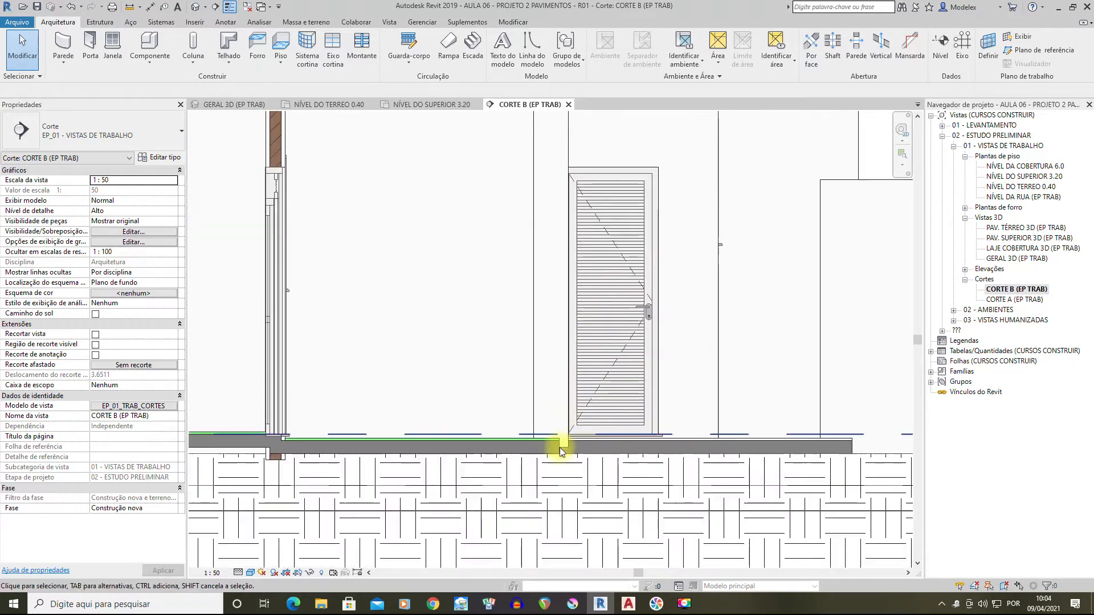
pyautogui.moveTo(568, 154); pyautogui.dragTo(557, 337, button='middle')
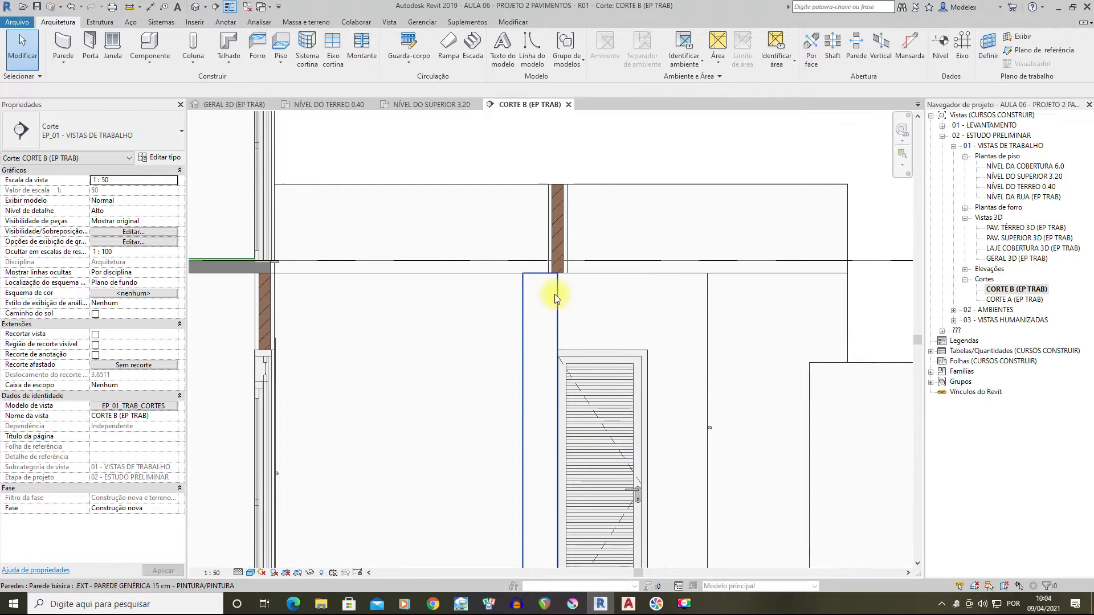
pyautogui.doubleClick(1007, 187)
pyautogui.scroll(10, 537, 282)
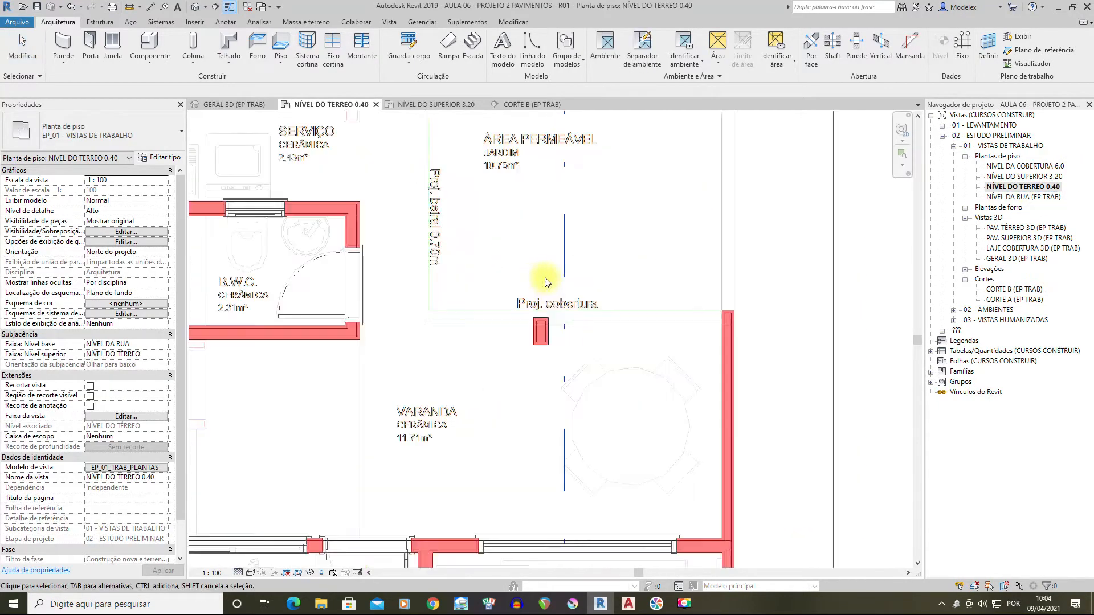
pyautogui.click(551, 330)
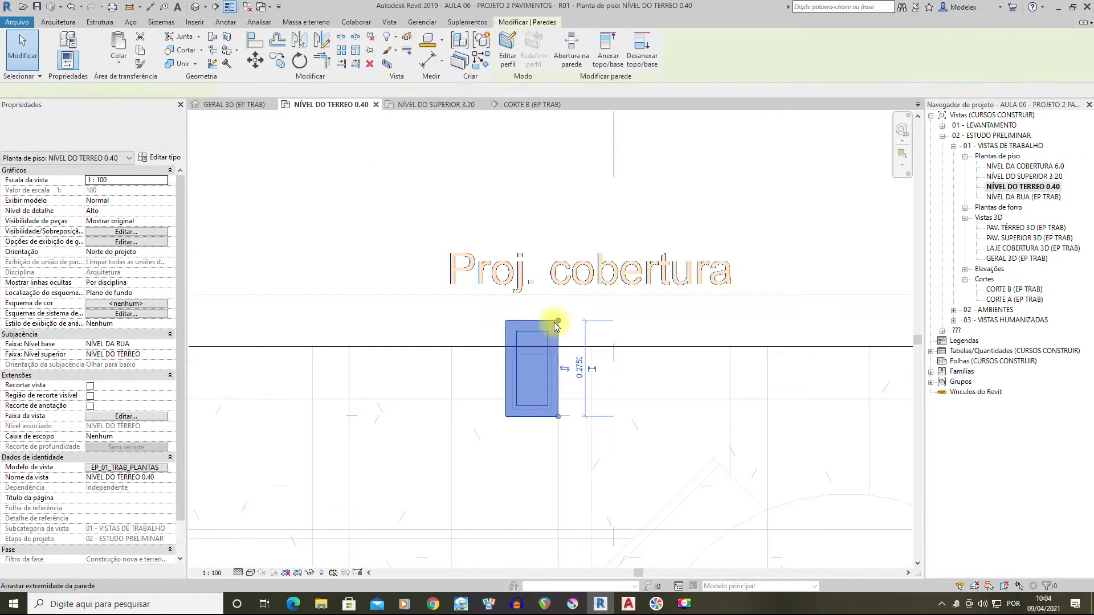
pyautogui.scroll(2, 557, 349)
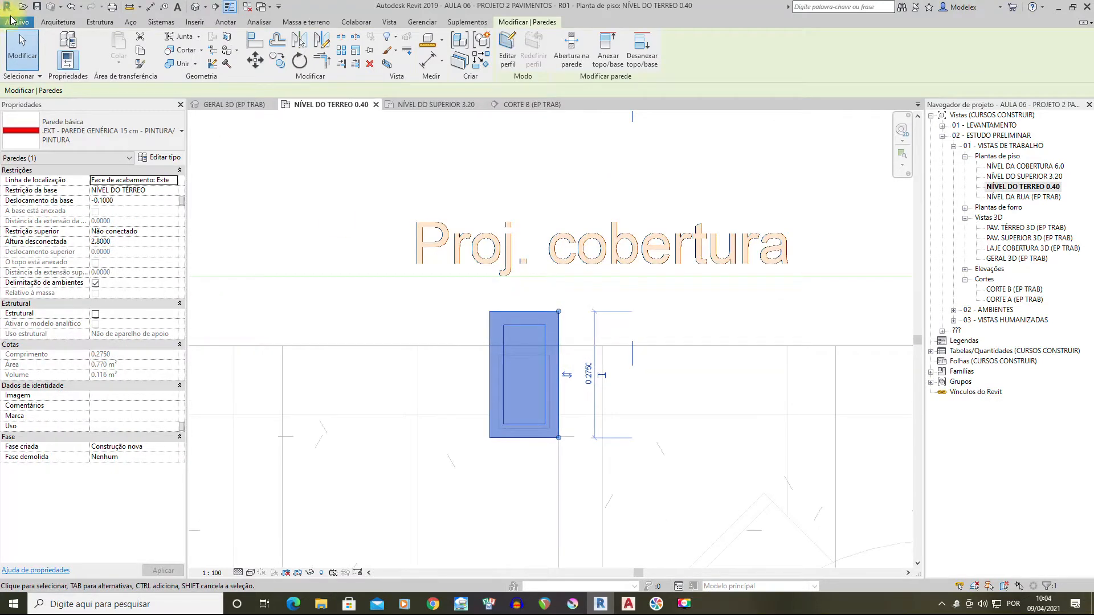
pyautogui.click(36, 7)
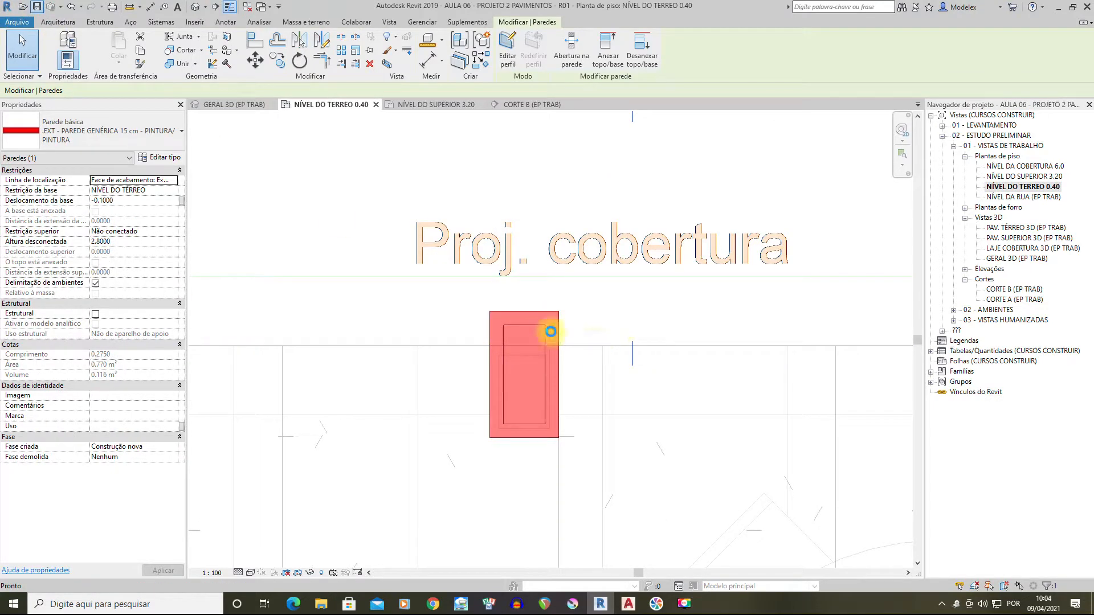
pyautogui.click(1031, 577)
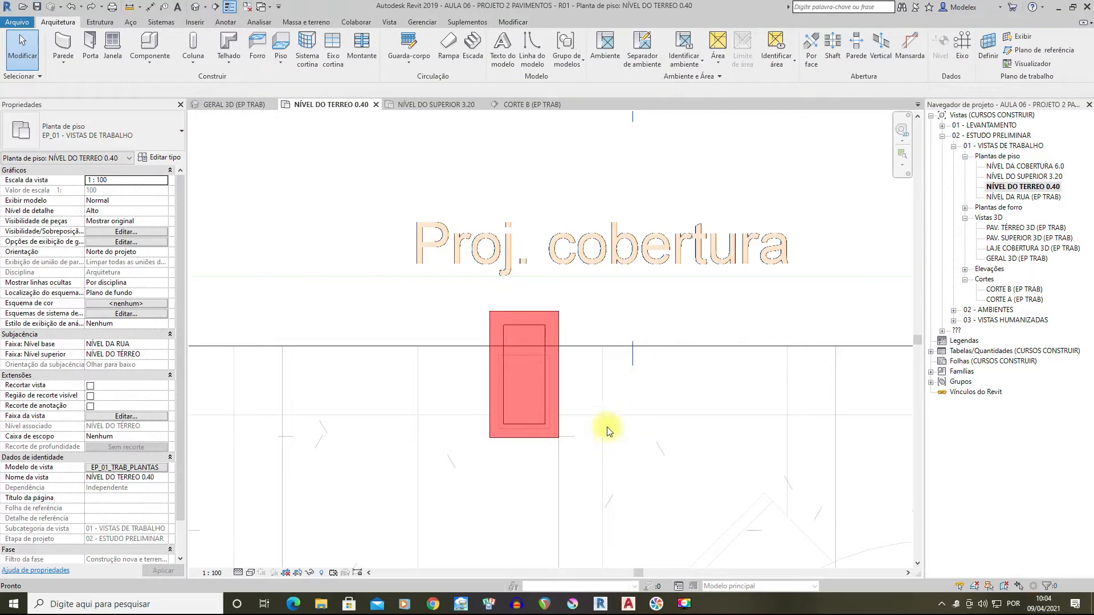
# Shorten the veranda pillar to a length of 0.2000, ending it on the horizontal line that crosses it in plan
pyautogui.click(557, 329)
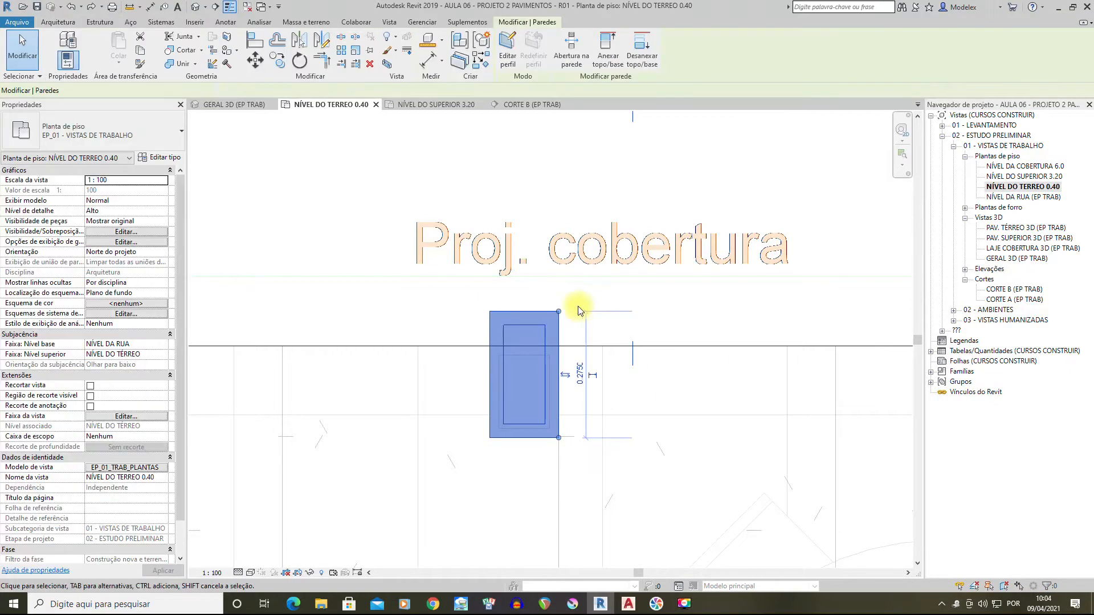
pyautogui.moveTo(560, 313); pyautogui.dragTo(558, 346)
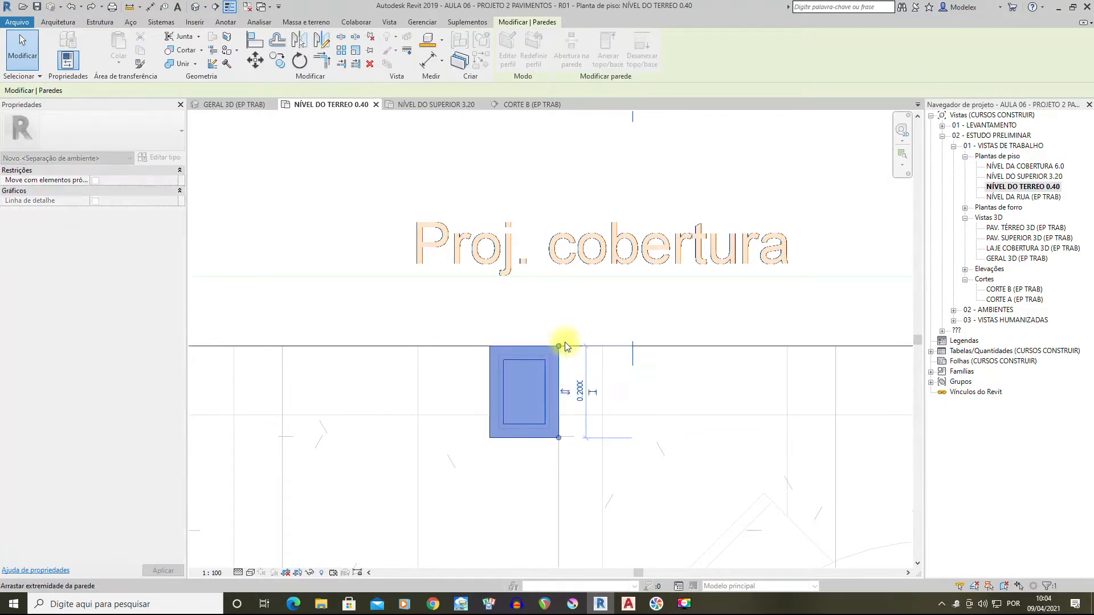
pyautogui.click(578, 315)
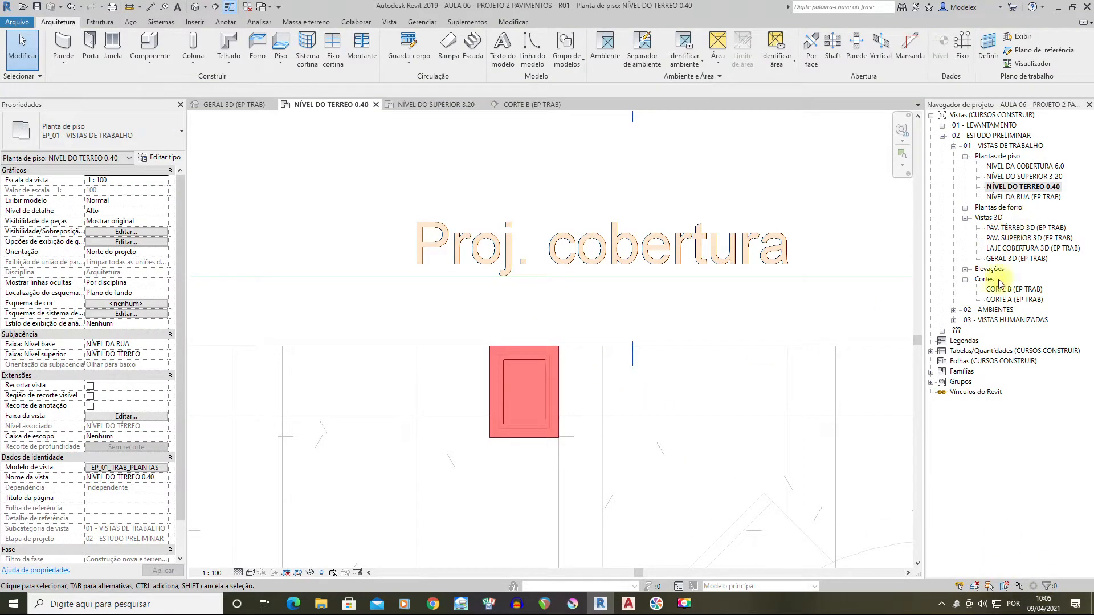
# Set the veranda pillar's base offset to -0.0300 in section CORTE B
pyautogui.doubleClick(1009, 289)
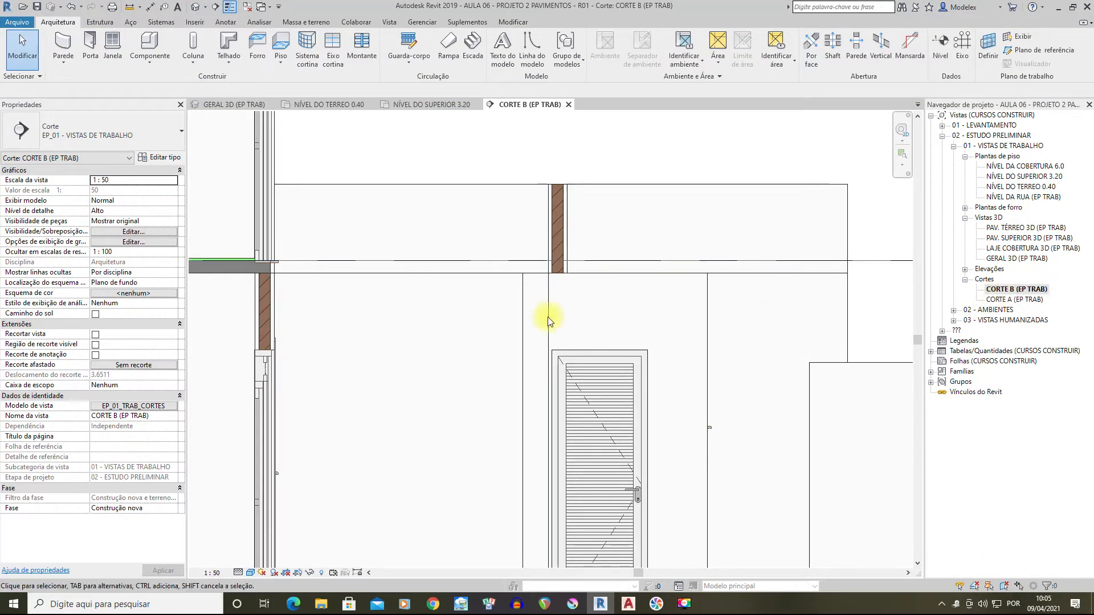
pyautogui.scroll(-1, 550, 279)
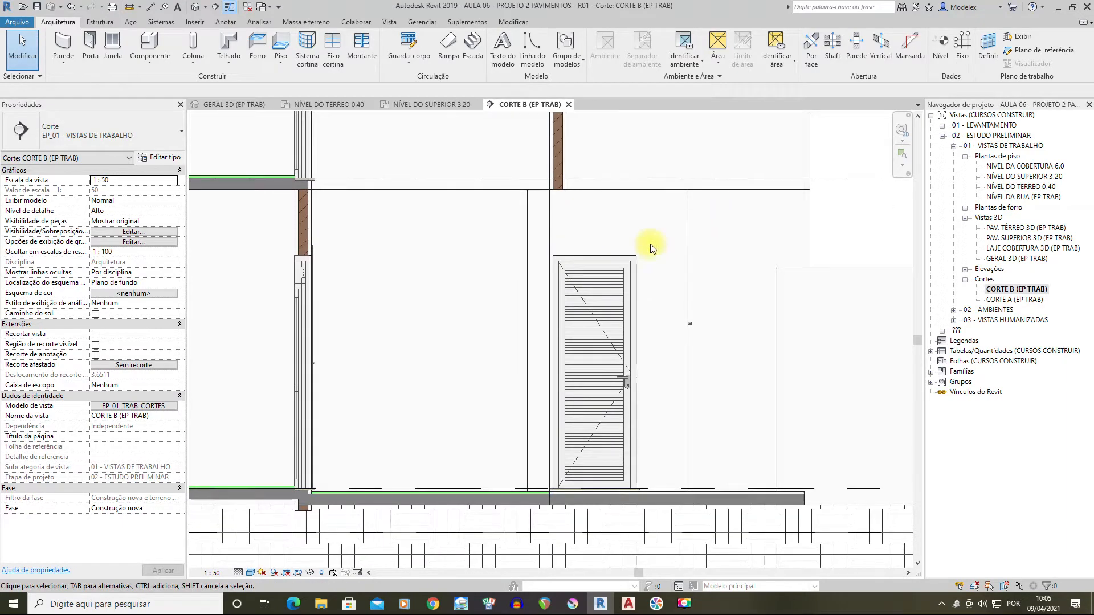
pyautogui.scroll(1, 528, 478)
pyautogui.scroll(2, 530, 502)
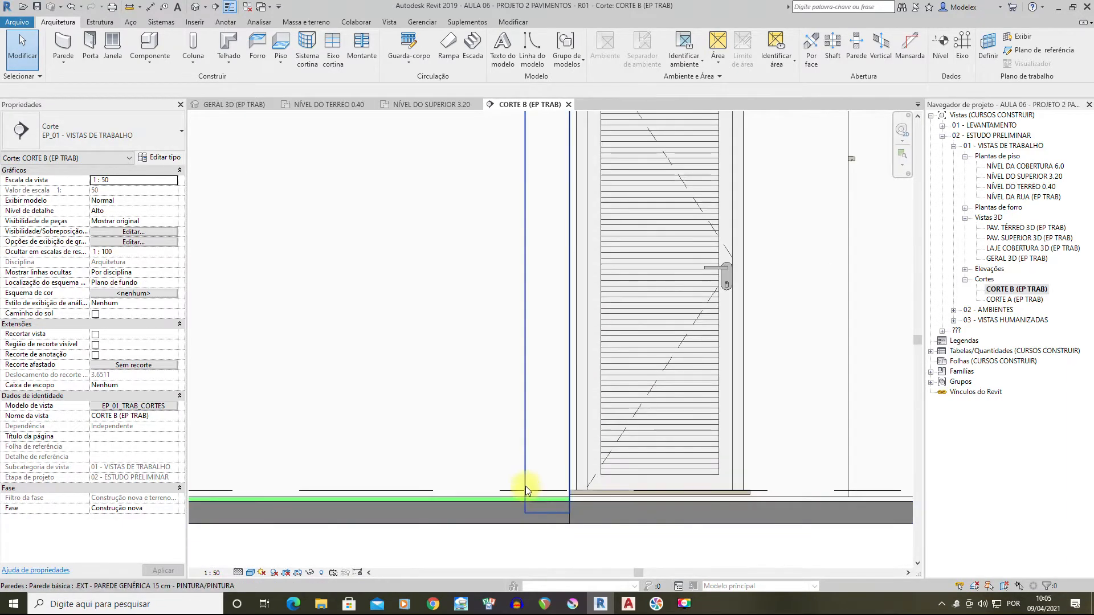
pyautogui.click(527, 484)
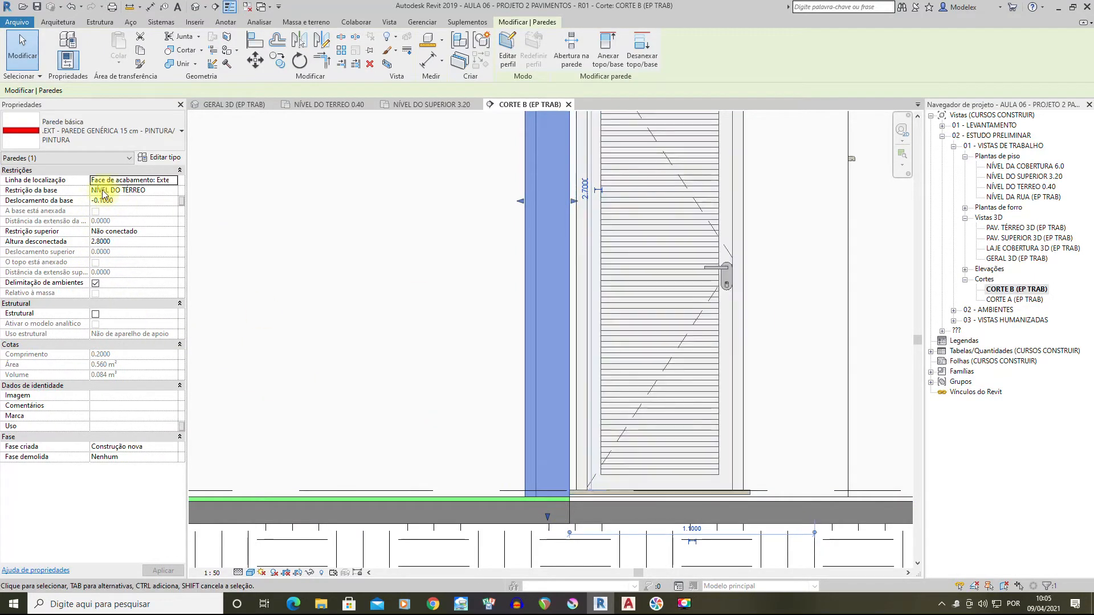
pyautogui.scroll(-3, 507, 300)
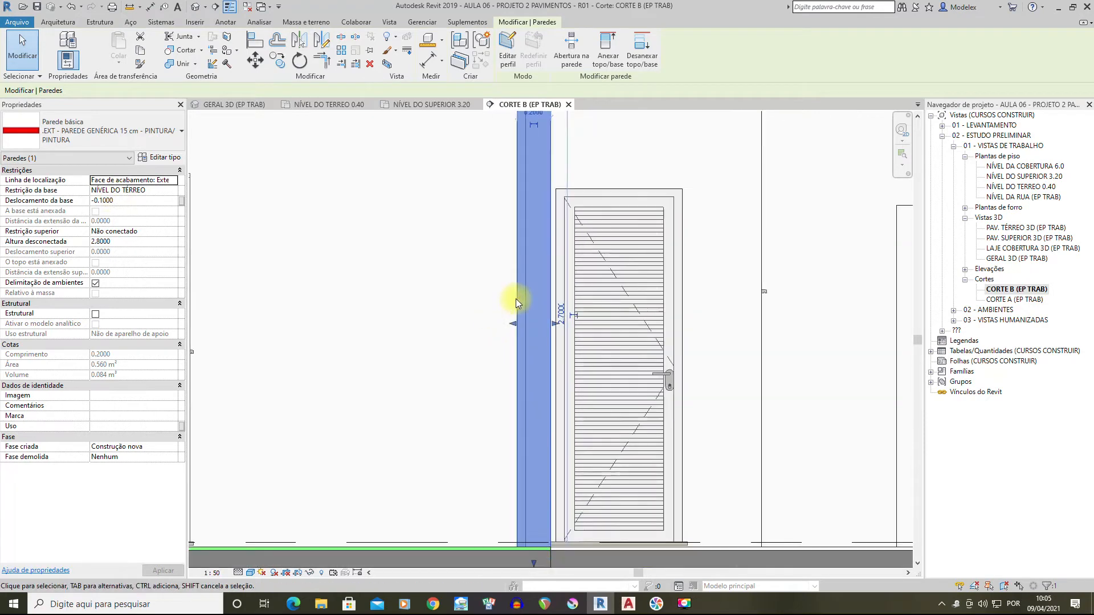
pyautogui.moveTo(557, 297); pyautogui.dragTo(554, 276, button='middle')
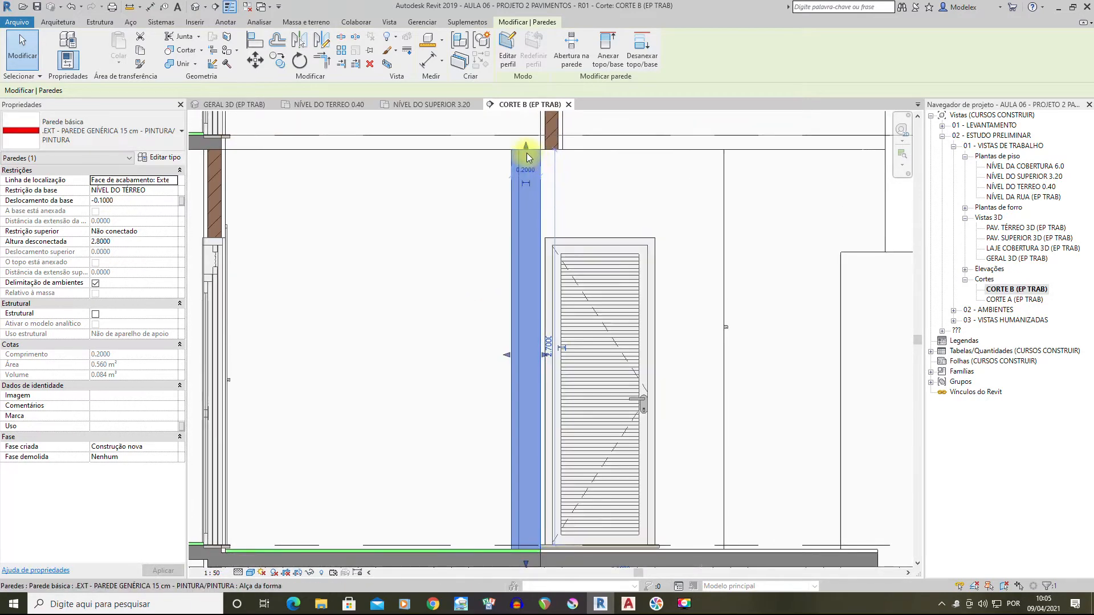
pyautogui.moveTo(558, 563); pyautogui.dragTo(557, 465, button='middle')
pyautogui.scroll(4, 529, 459)
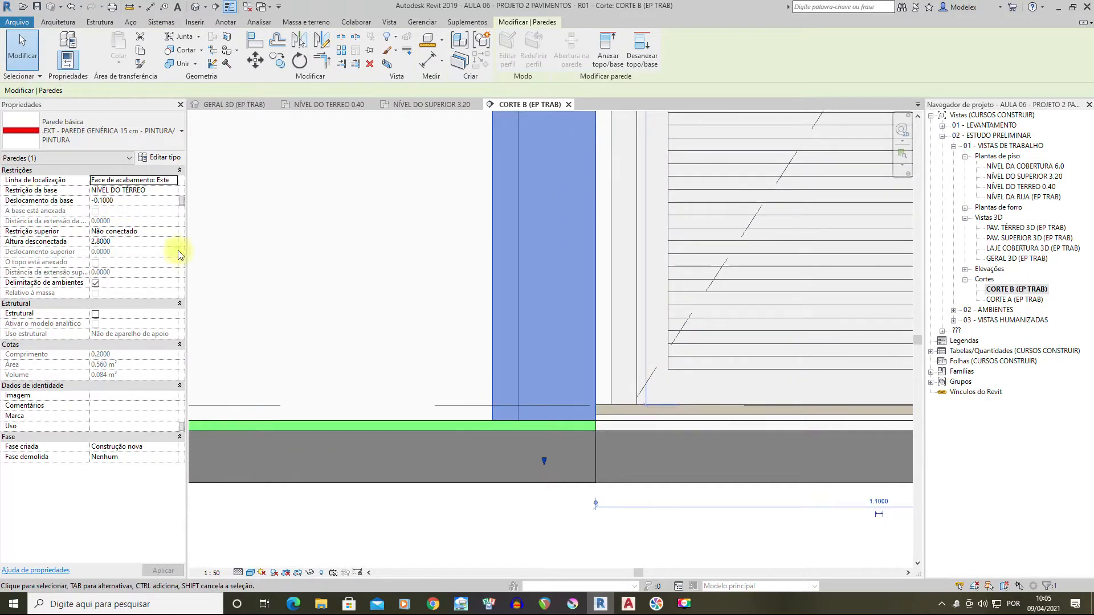
pyautogui.moveTo(118, 201); pyautogui.dragTo(88, 200)
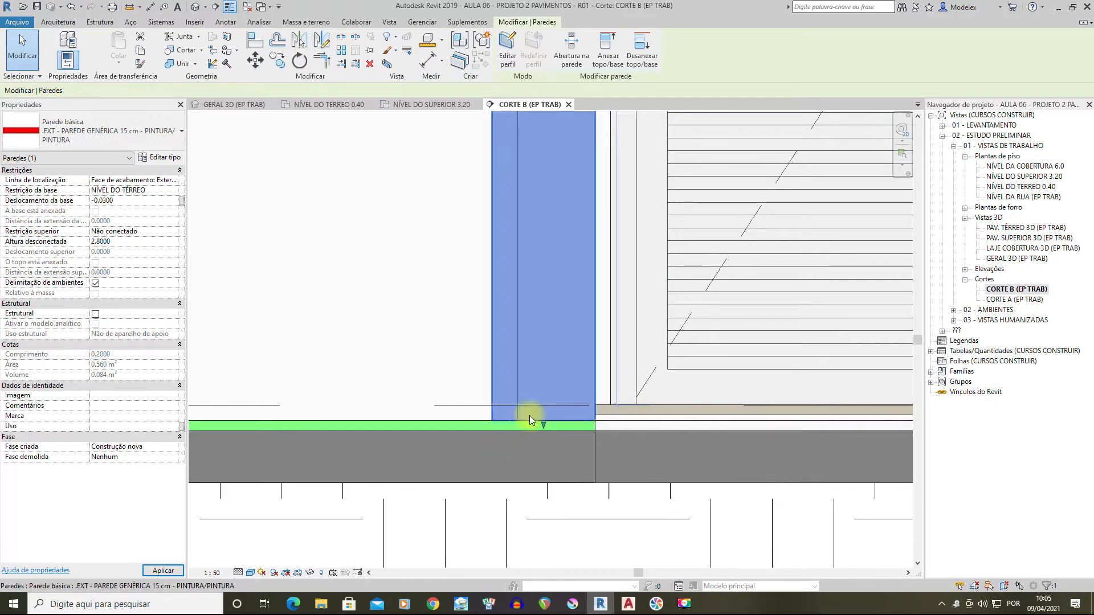
# Set the veranda pillar's unconnected height to 2.7, and correct it to 2.7300 to meet the beam's underside
pyautogui.scroll(-6, 537, 420)
pyautogui.moveTo(564, 171); pyautogui.dragTo(571, 394, button='middle')
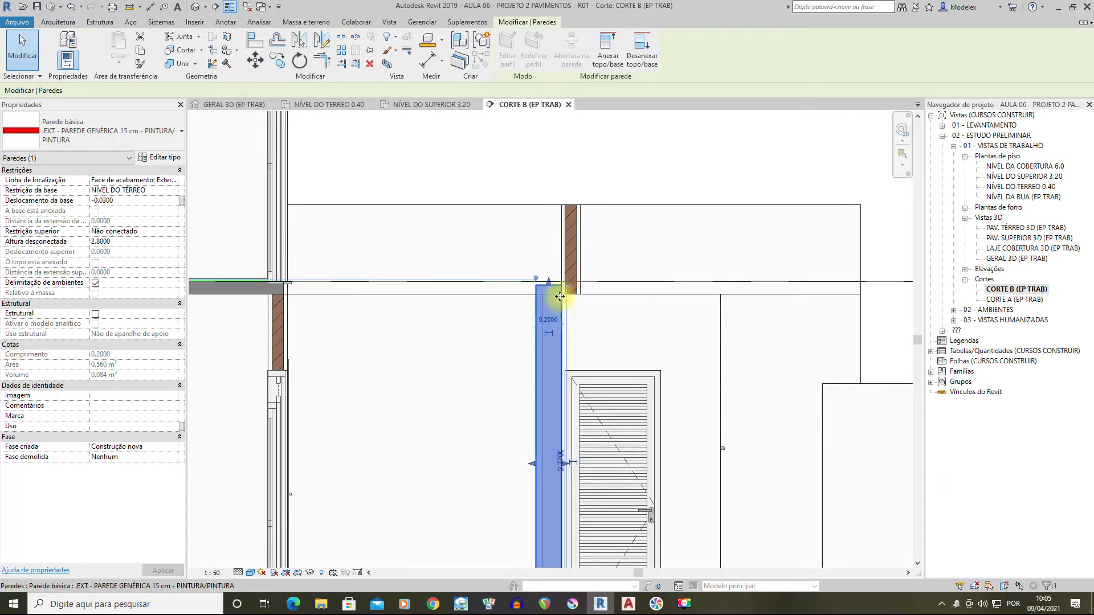
pyautogui.scroll(2, 557, 297)
pyautogui.scroll(1, 561, 280)
pyautogui.click(113, 242)
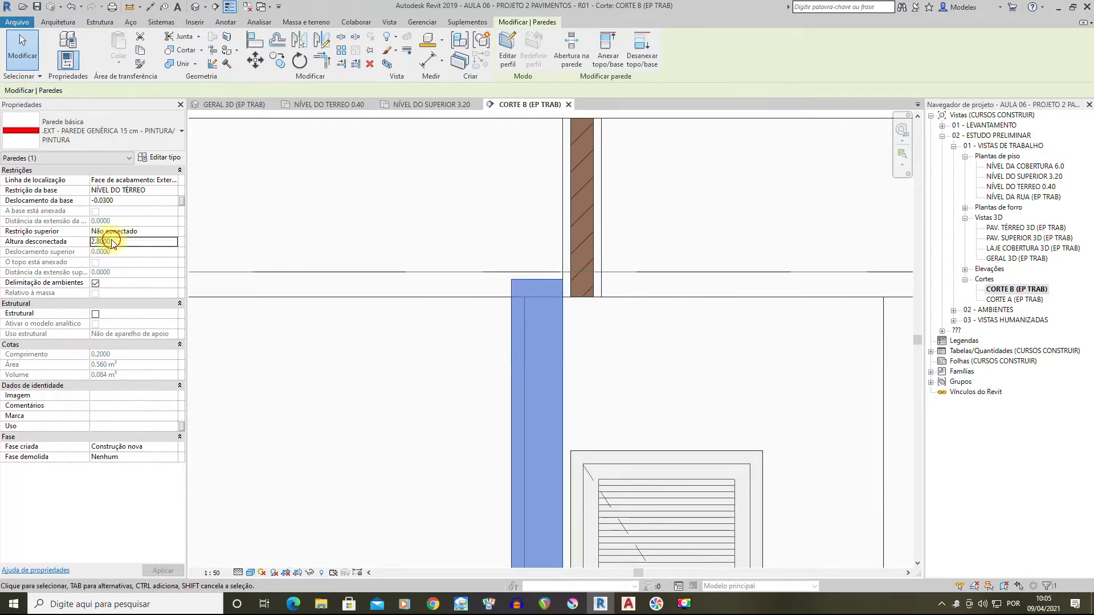
pyautogui.moveTo(121, 241); pyautogui.dragTo(84, 242)
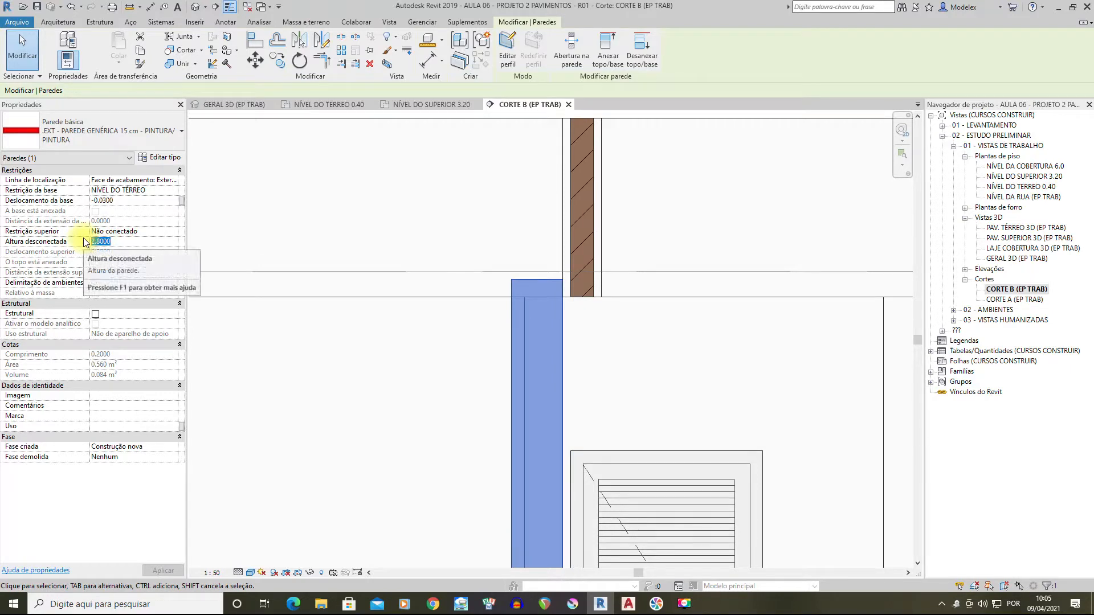
pyautogui.write('2.7')
pyautogui.press('Return')
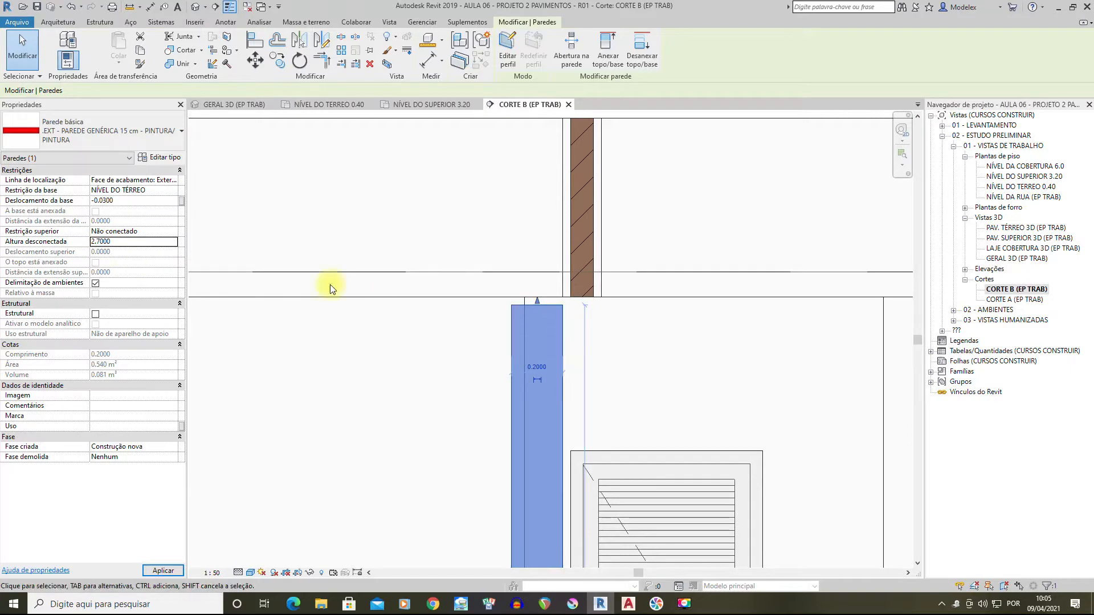
pyautogui.click(124, 242)
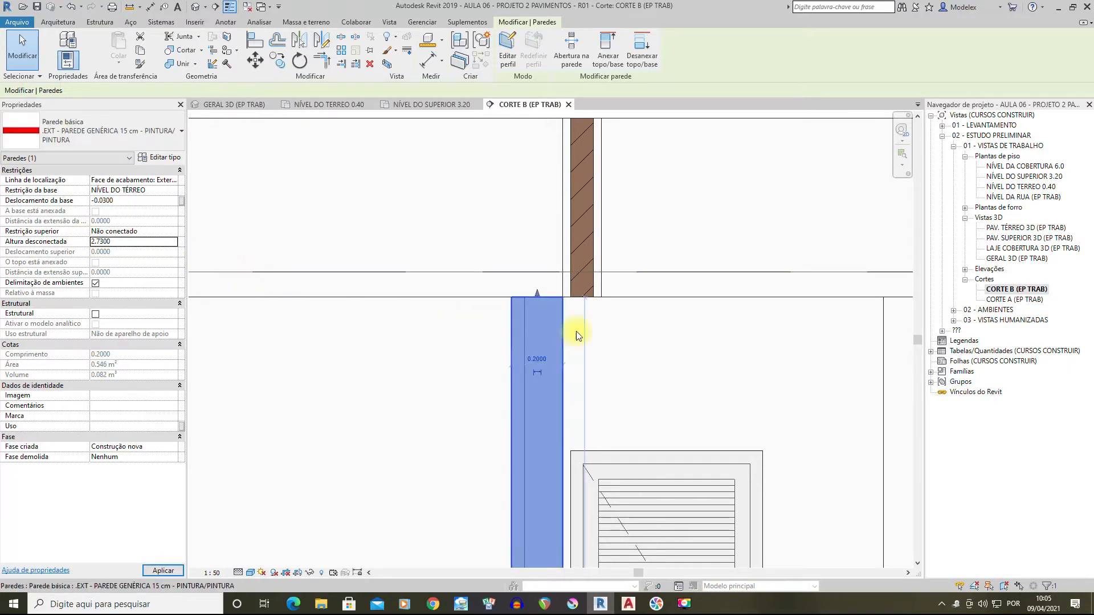
pyautogui.click(666, 355)
# Set the veranda pillar's base offset to -0.0500 in section CORTE B
pyautogui.scroll(-1, 568, 322)
pyautogui.click(569, 318)
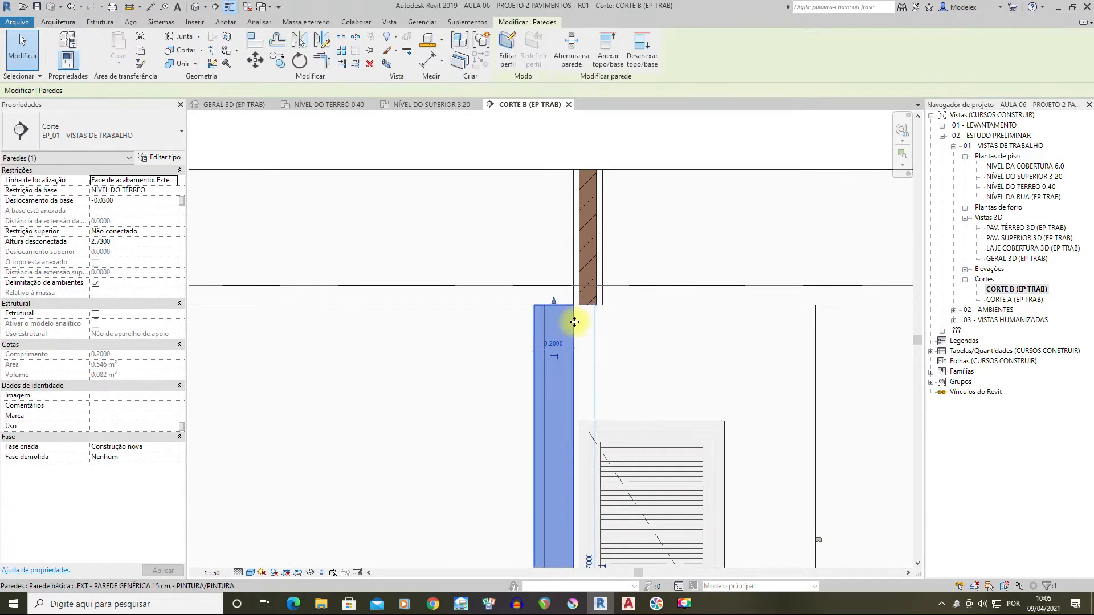
pyautogui.moveTo(409, 440); pyautogui.dragTo(388, 154, button='middle')
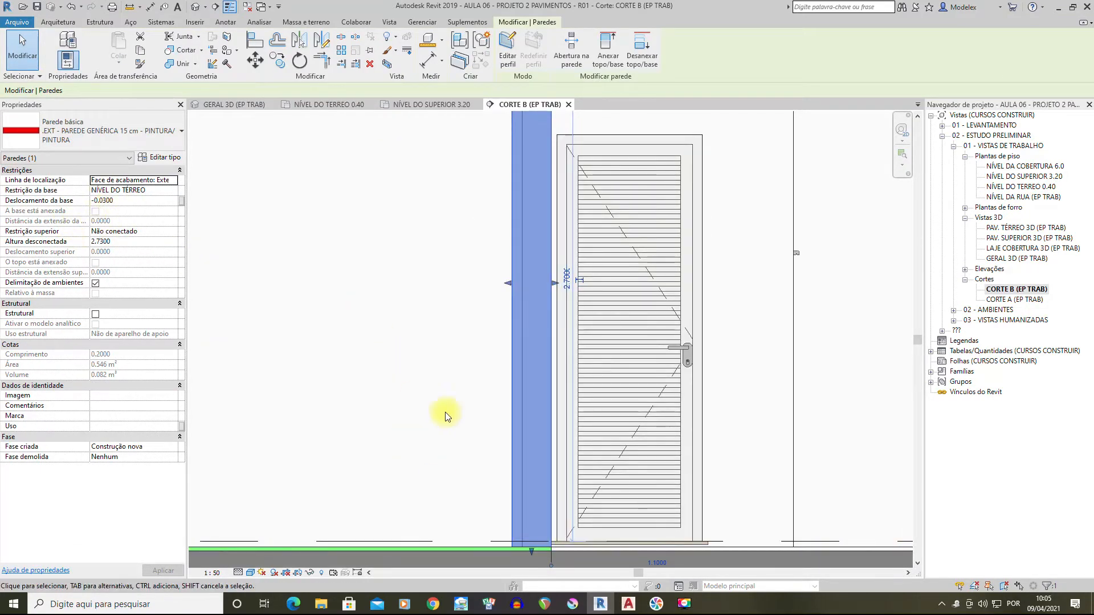
pyautogui.moveTo(470, 435); pyautogui.dragTo(456, 346, button='middle')
pyautogui.scroll(2, 535, 464)
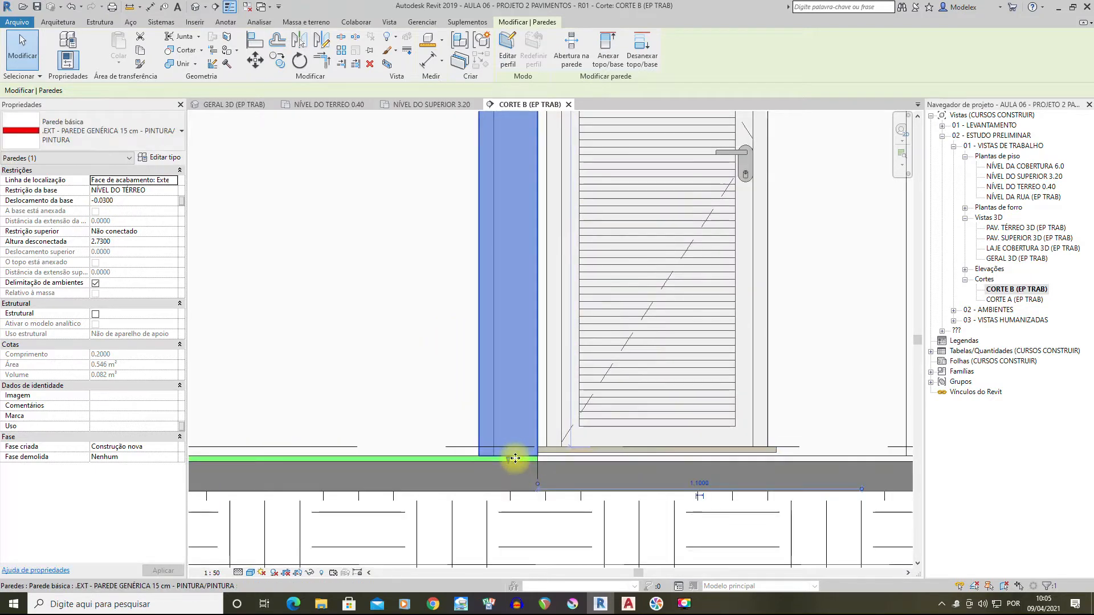
pyautogui.click(118, 201)
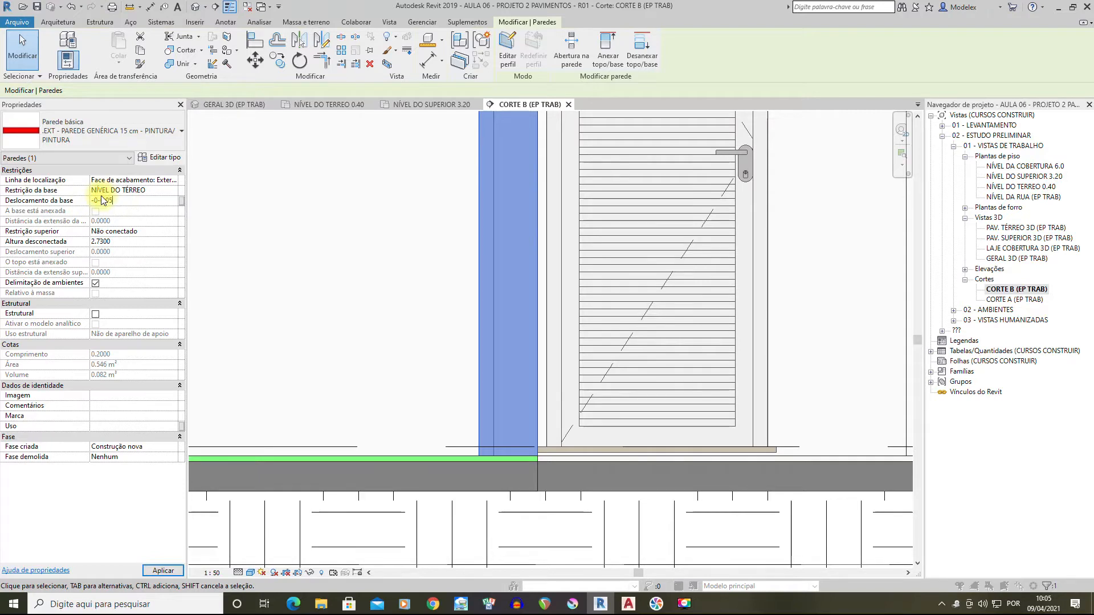
pyautogui.click(587, 377)
pyautogui.click(616, 309)
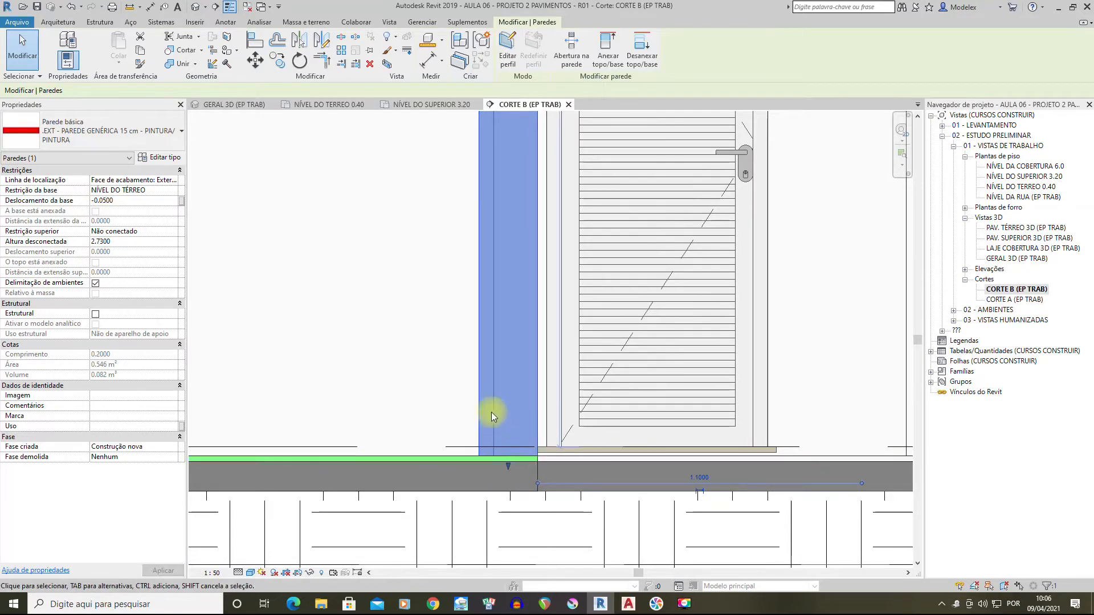
# Increase the veranda pillar's unconnected height so its top reaches the underside of the roof beam
pyautogui.scroll(-4, 489, 410)
pyautogui.click(763, 245)
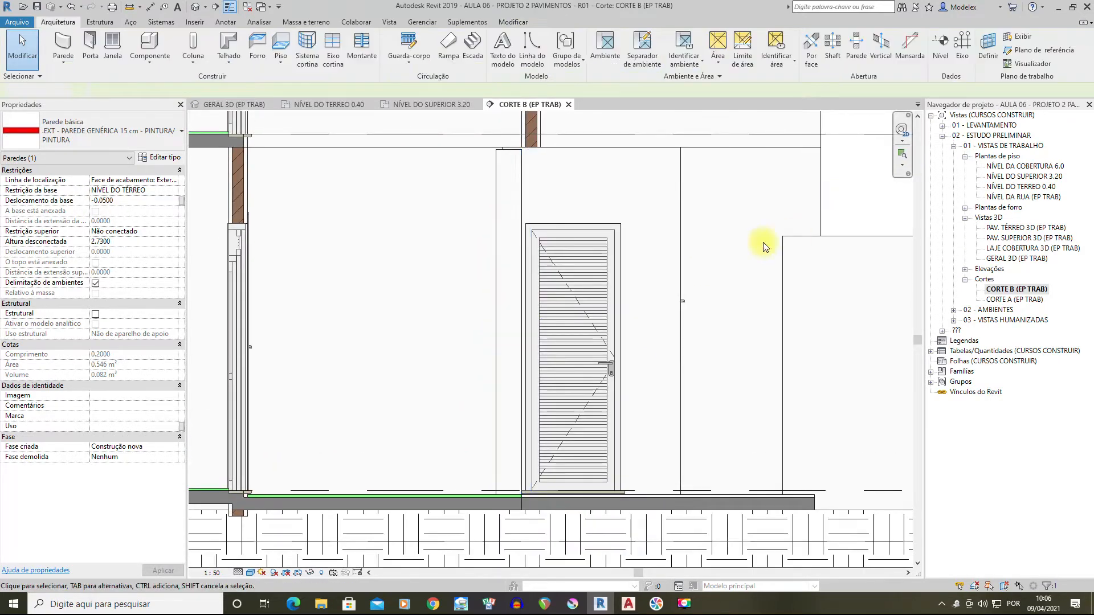
pyautogui.scroll(2, 536, 169)
pyautogui.moveTo(537, 170); pyautogui.dragTo(533, 260, button='middle')
pyautogui.click(514, 245)
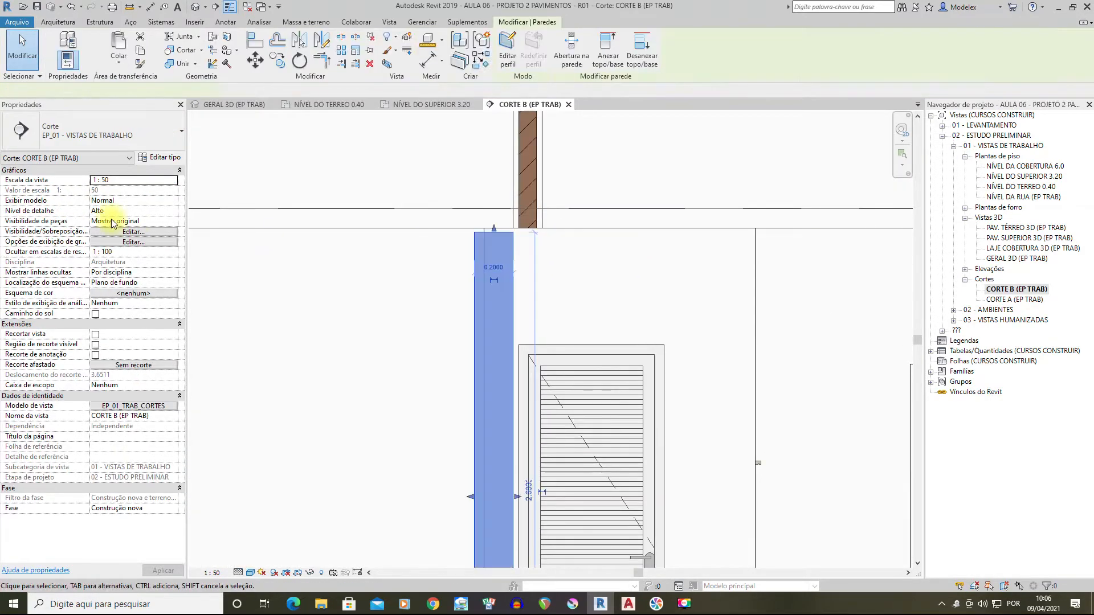
pyautogui.click(121, 243)
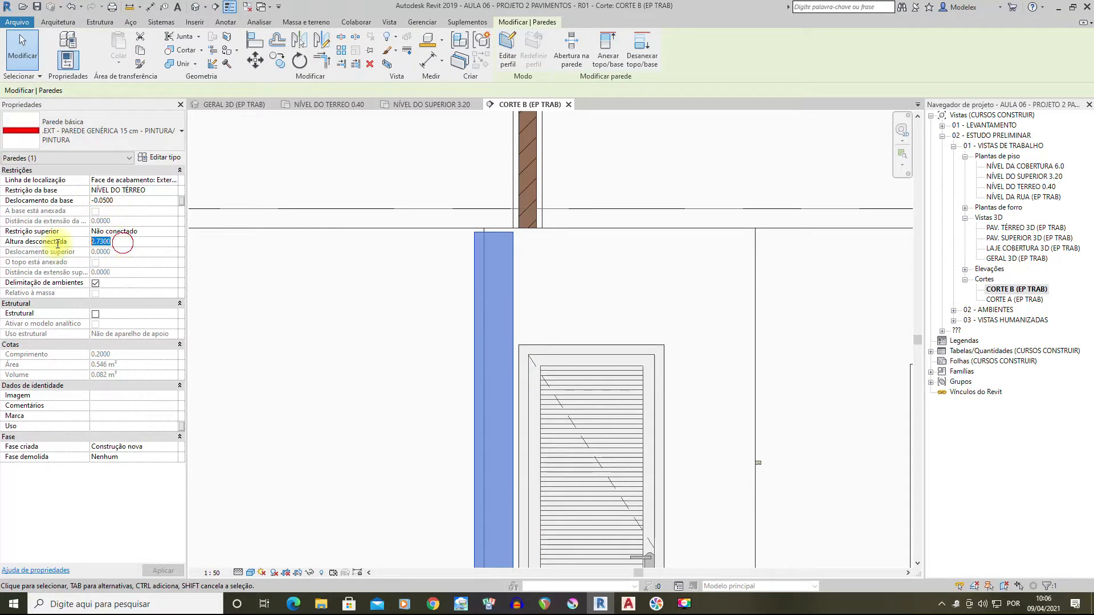
pyautogui.click(641, 267)
pyautogui.moveTo(532, 223); pyautogui.dragTo(563, 274, button='middle')
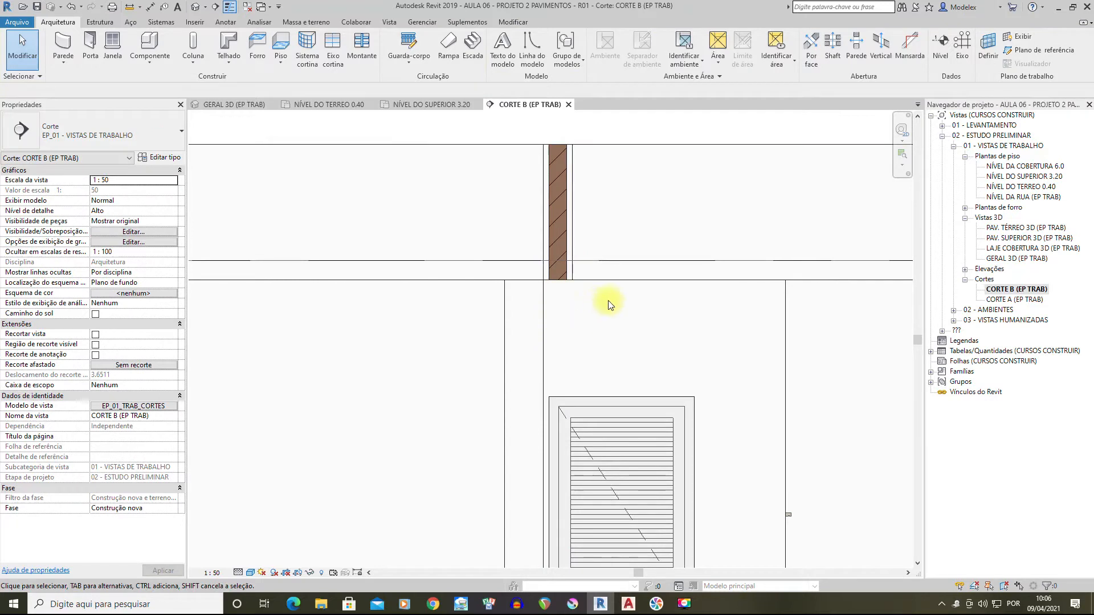
pyautogui.scroll(1, 544, 292)
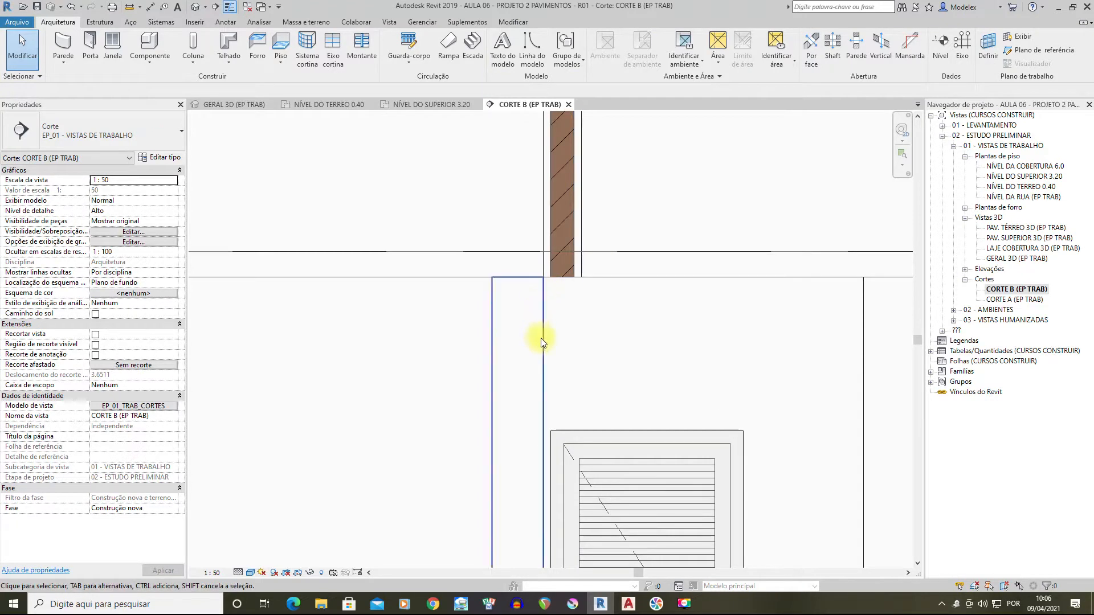
# Switch to AutoCAD and examine the beam below the slab edge in the AULA 04 - EXERCÍCIO 01 - CORTES drawing
pyautogui.click(524, 556)
pyautogui.scroll(7, 626, 288)
pyautogui.moveTo(745, 410)
pyautogui.mouseDown(button='middle')
pyautogui.moveTo(483, 293)
pyautogui.moveTo(433, 290)
pyautogui.mouseUp(button='middle')
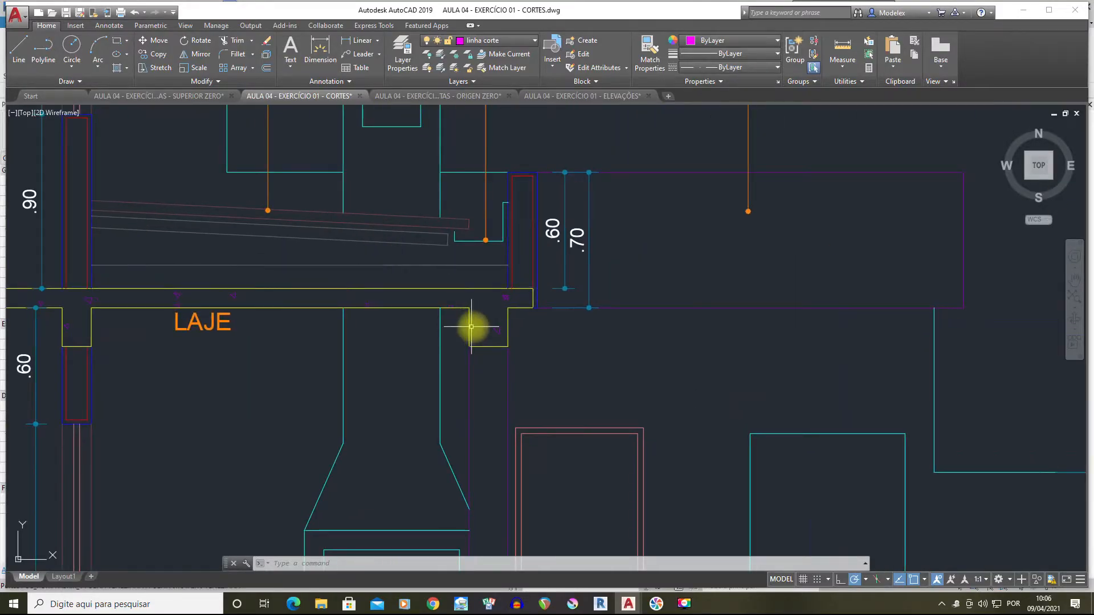
# Measure the depth of the beam below the slab and the width of its underside
pyautogui.scroll(2, 469, 326)
pyautogui.write('di')
pyautogui.press('Return')
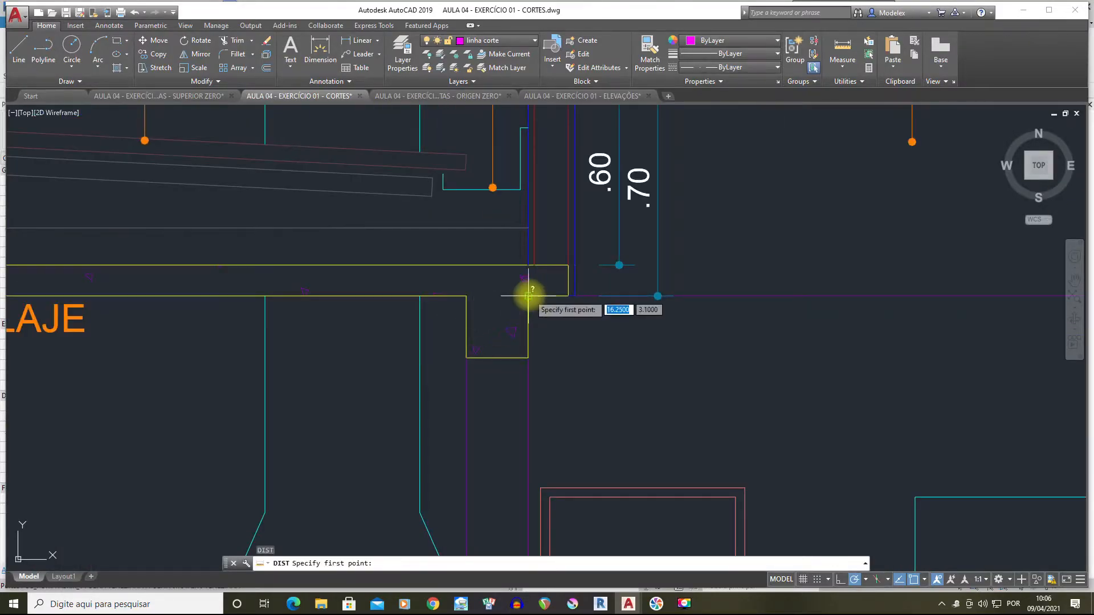
pyautogui.click(528, 296)
pyautogui.click(528, 357)
pyautogui.press('Return')
pyautogui.click(528, 357)
pyautogui.click(466, 358)
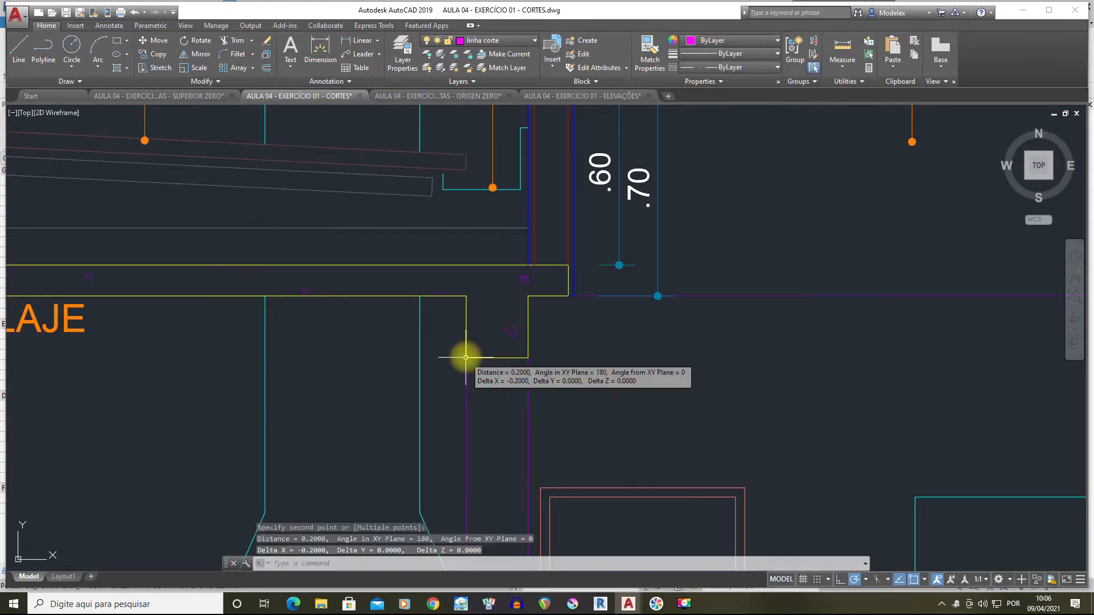
# Switch to Revit and open the NÍVEL DO TERREO 0.40 floor plan at the veranda pillar
pyautogui.click(602, 604)
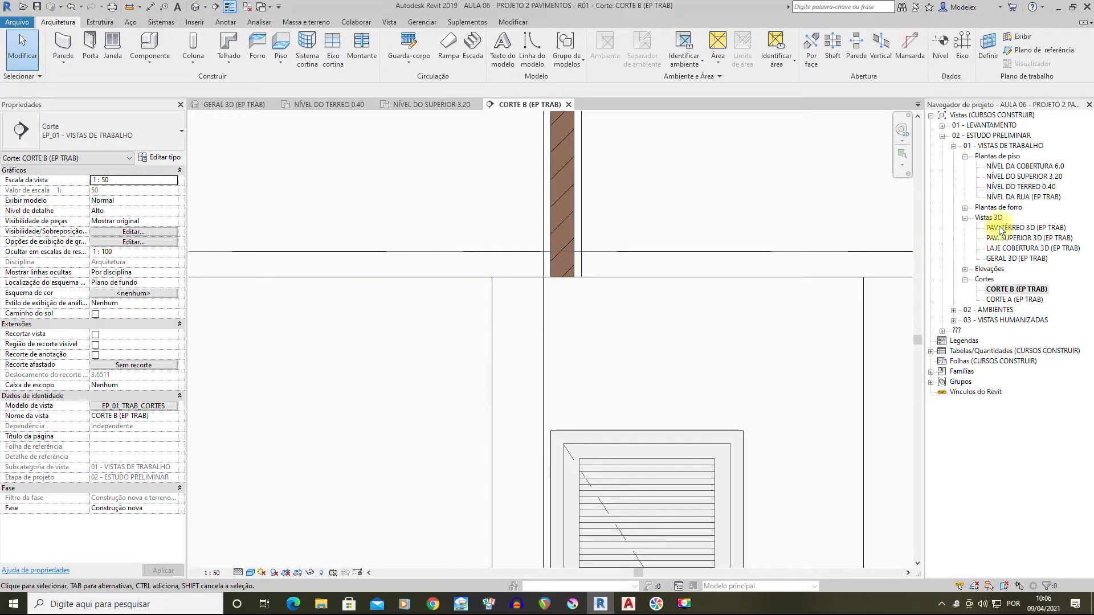
pyautogui.doubleClick(1017, 187)
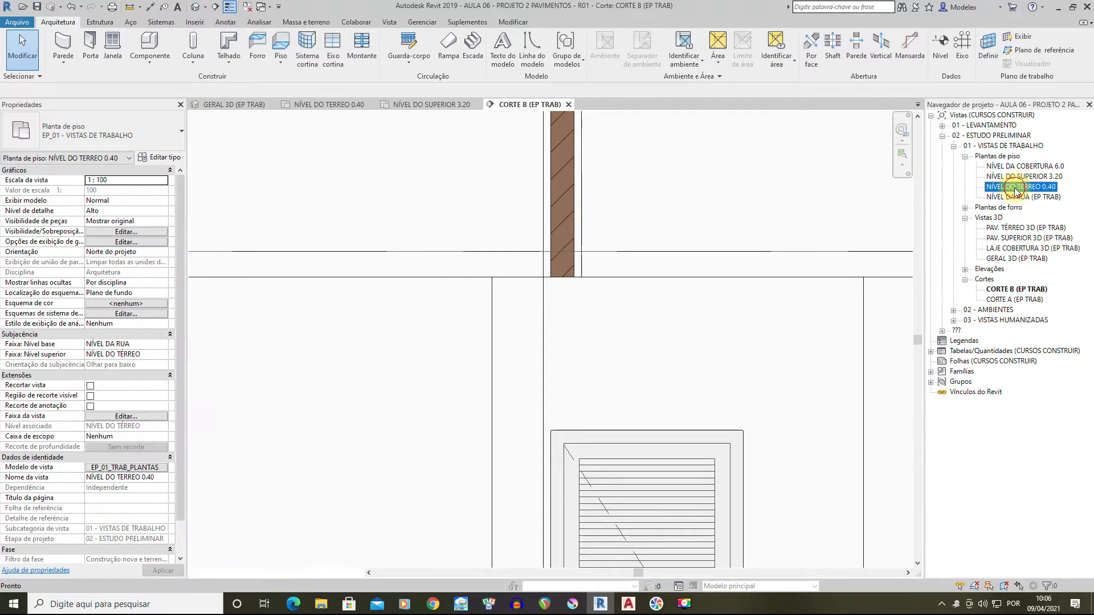
pyautogui.scroll(-4, 698, 295)
pyautogui.moveTo(764, 345); pyautogui.dragTo(629, 342, button='middle')
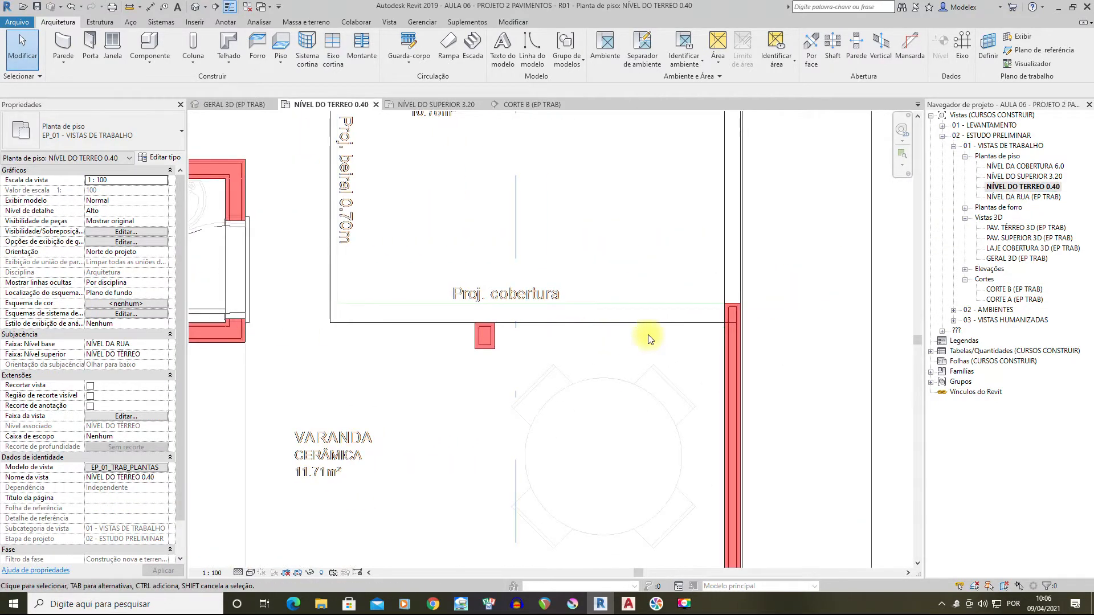
pyautogui.scroll(1, 637, 333)
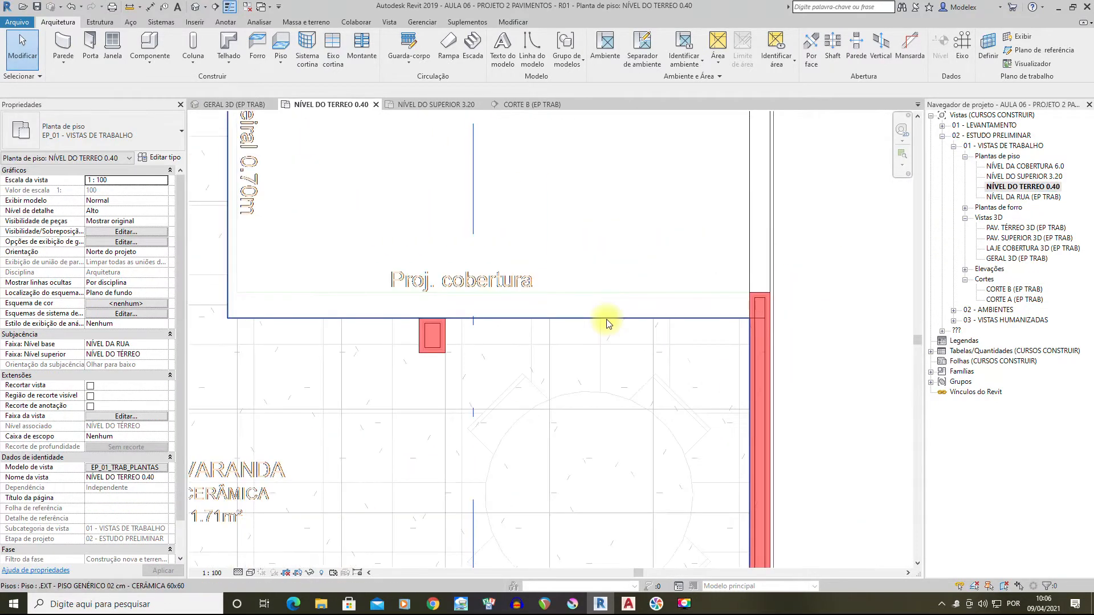
# Start a wall and duplicate type .EXT - PAREDE GENÉRICA 15 cm - PINTURA/PINTURA as .EXT - PAREDE GENÉRICA 20 cm - PINTURA/PINTURA
pyautogui.click(57, 46)
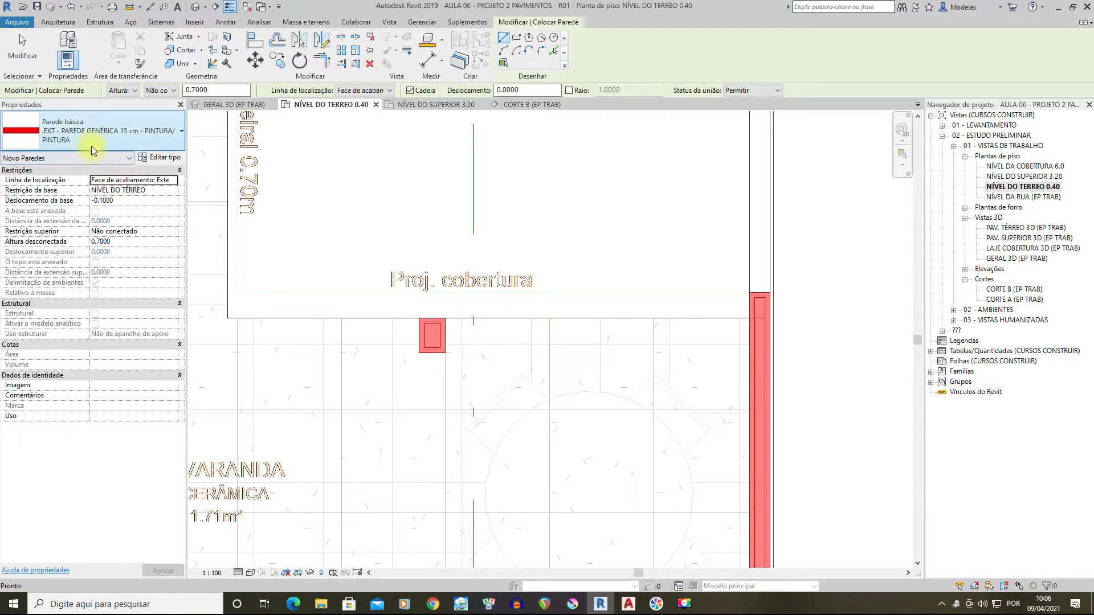
pyautogui.click(119, 131)
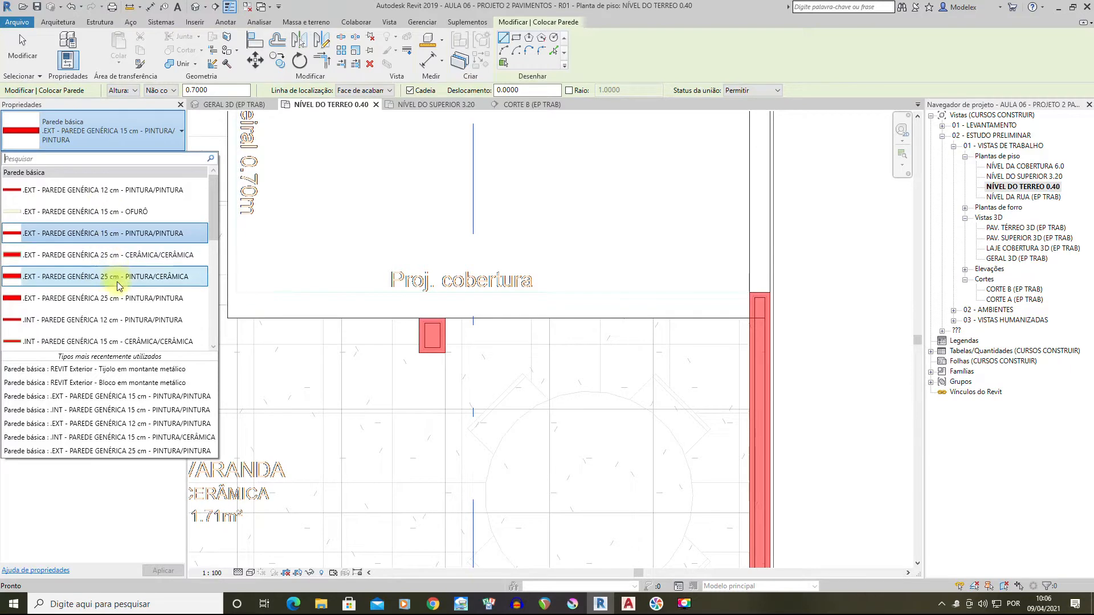
pyautogui.click(106, 238)
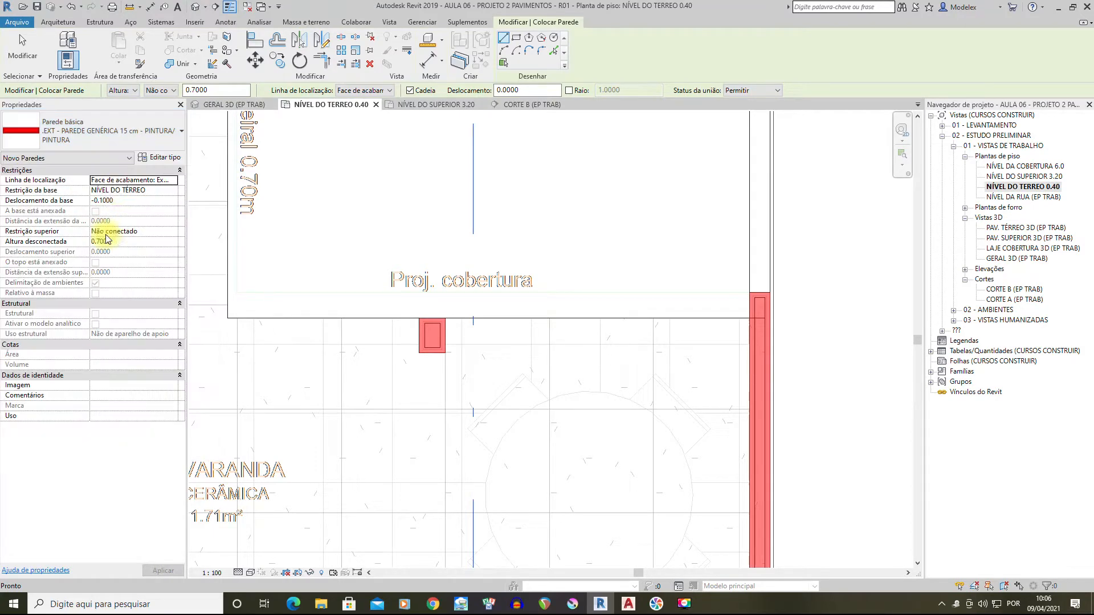
pyautogui.click(164, 158)
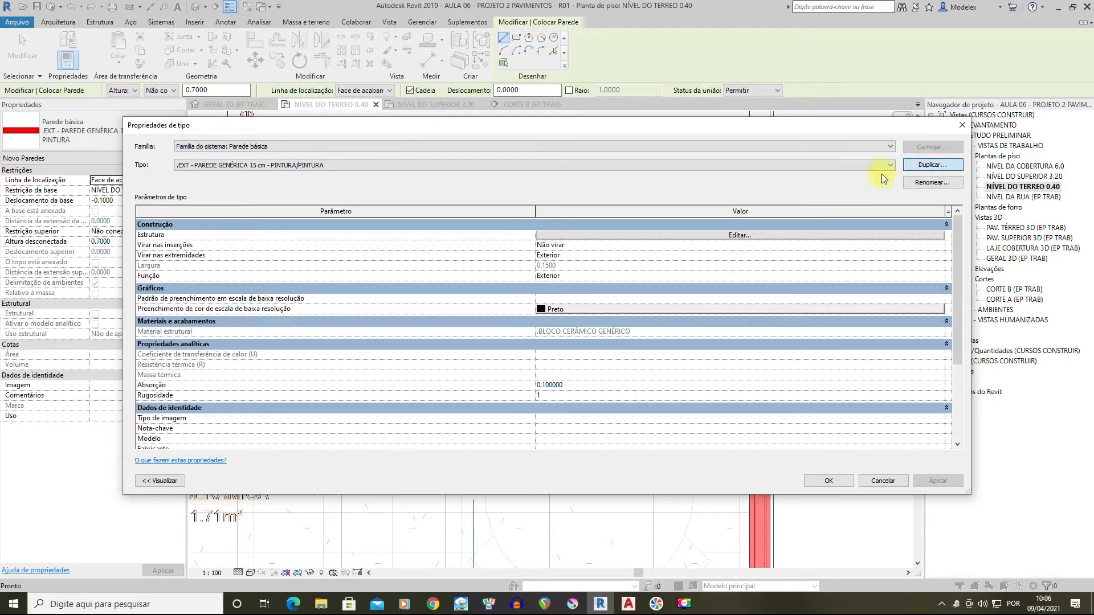
pyautogui.click(903, 167)
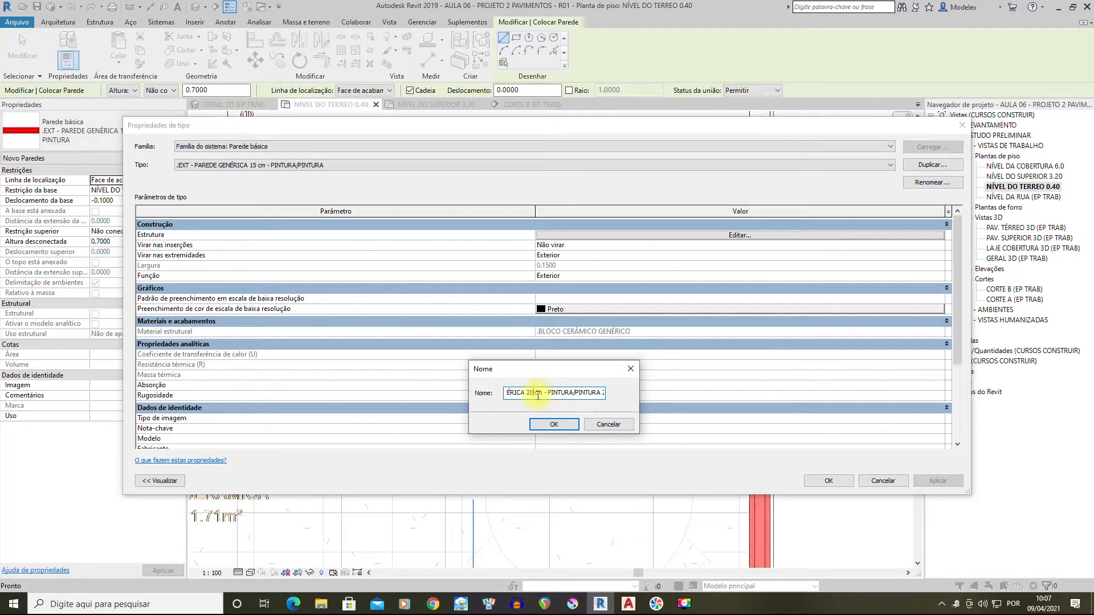
pyautogui.press('BackSpace')
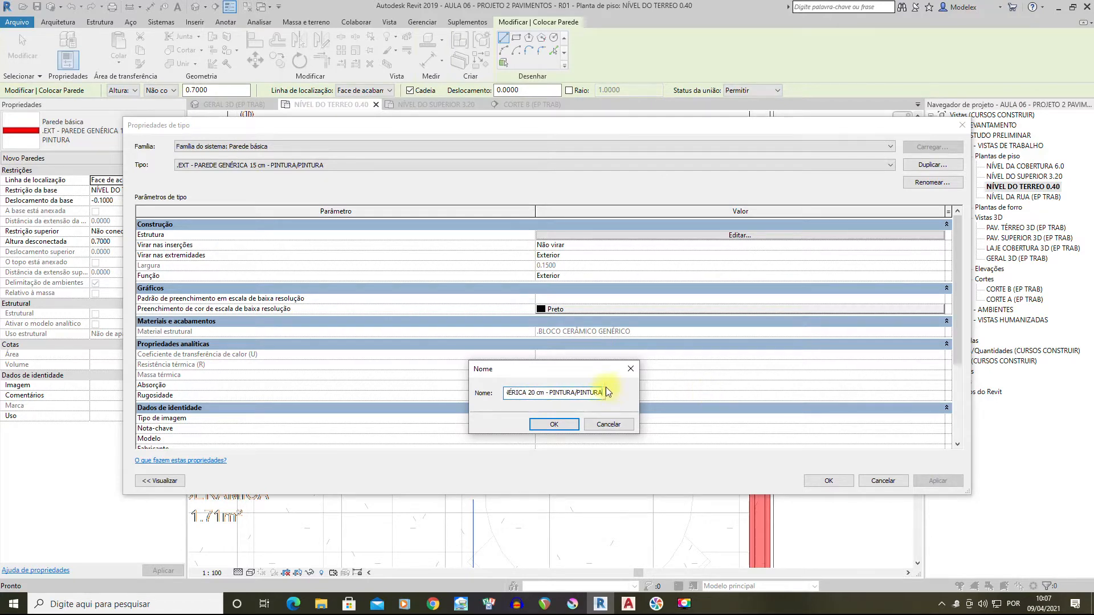
pyautogui.click(553, 424)
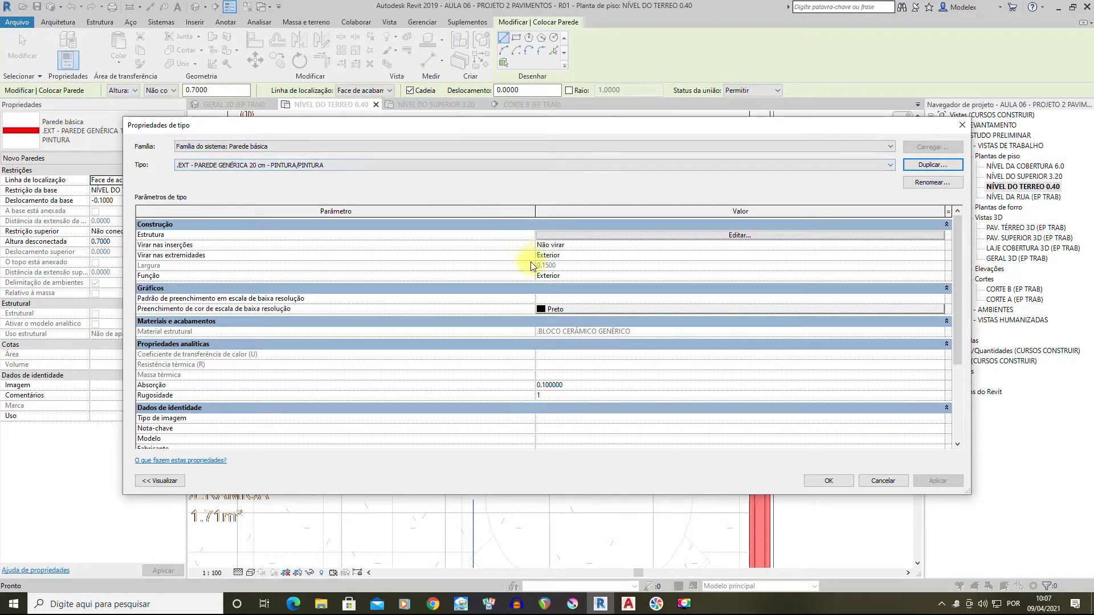
# Set the .BLOCO CERÂMICO GENÉRICO structure layer of the new wall type to 0.14 thick and accept the type
pyautogui.click(613, 233)
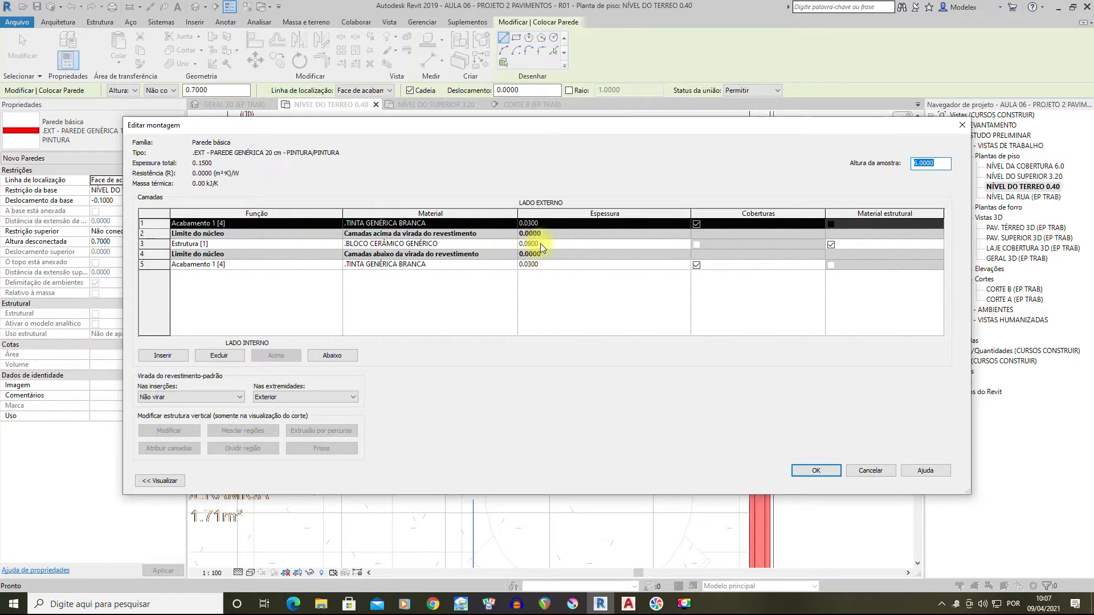
pyautogui.click(530, 244)
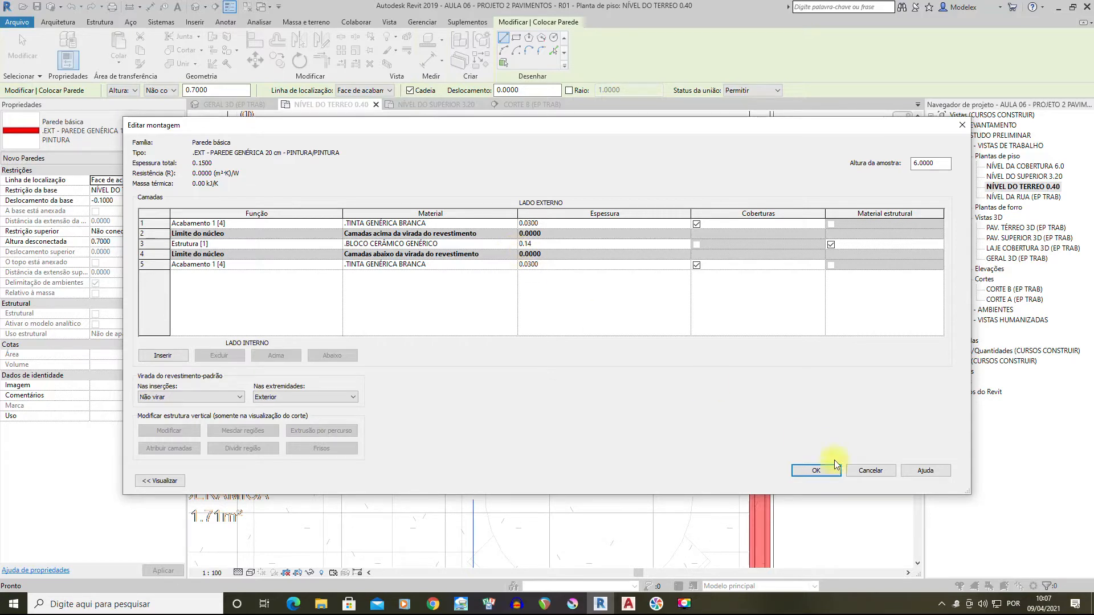
pyautogui.click(173, 483)
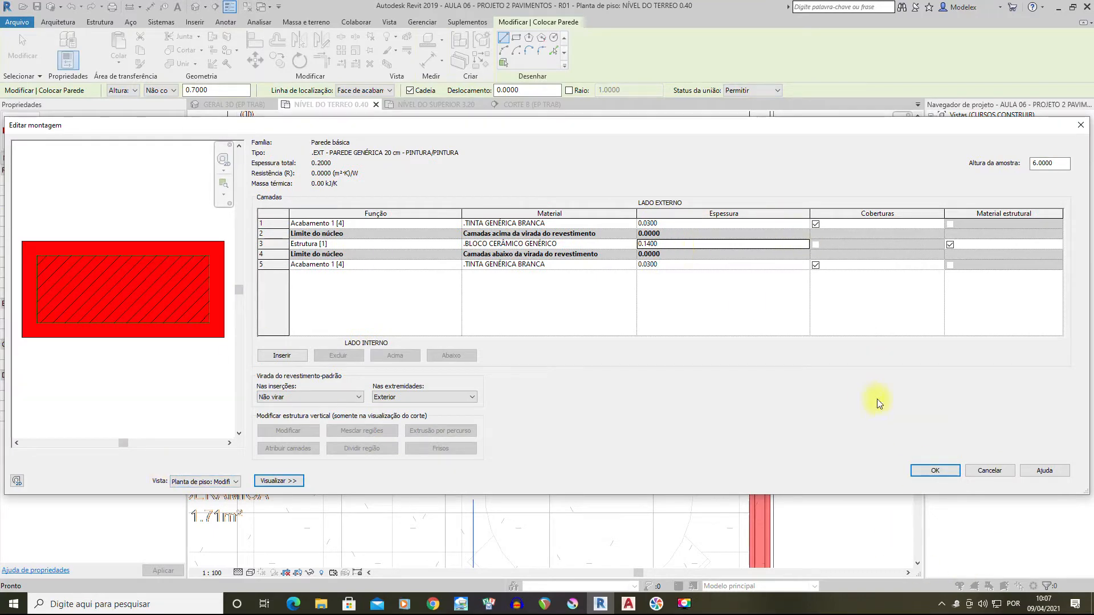
pyautogui.click(928, 470)
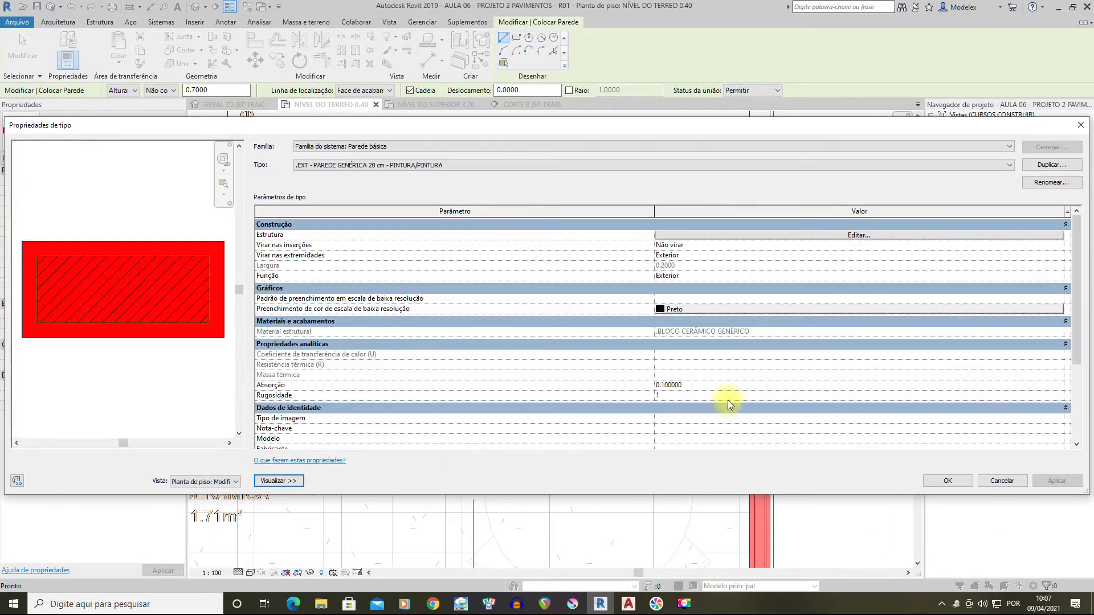
pyautogui.click(947, 482)
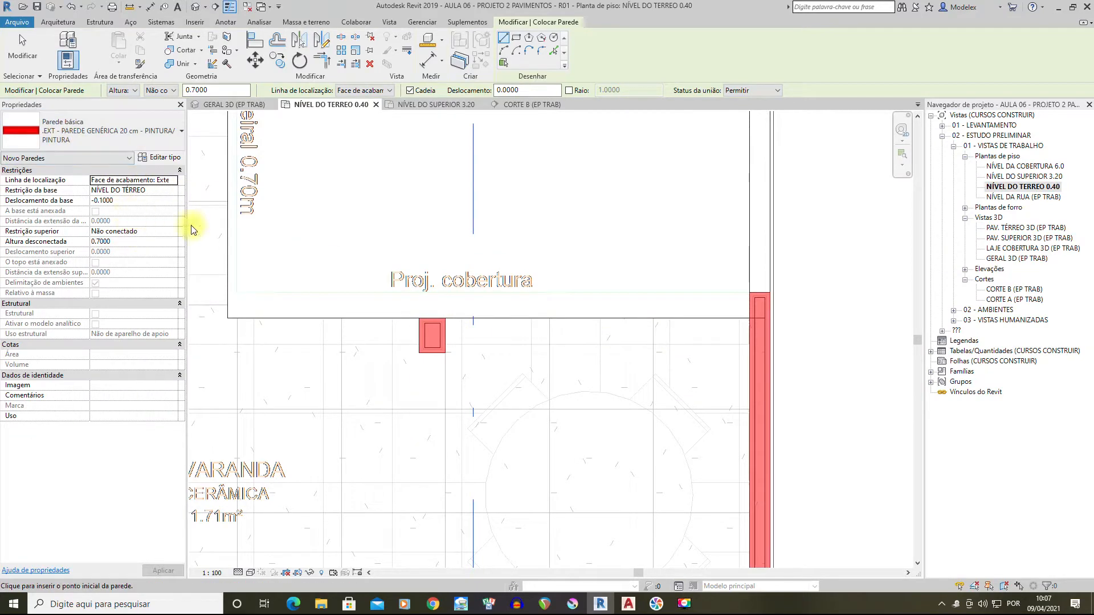
pyautogui.scroll(3, 501, 316)
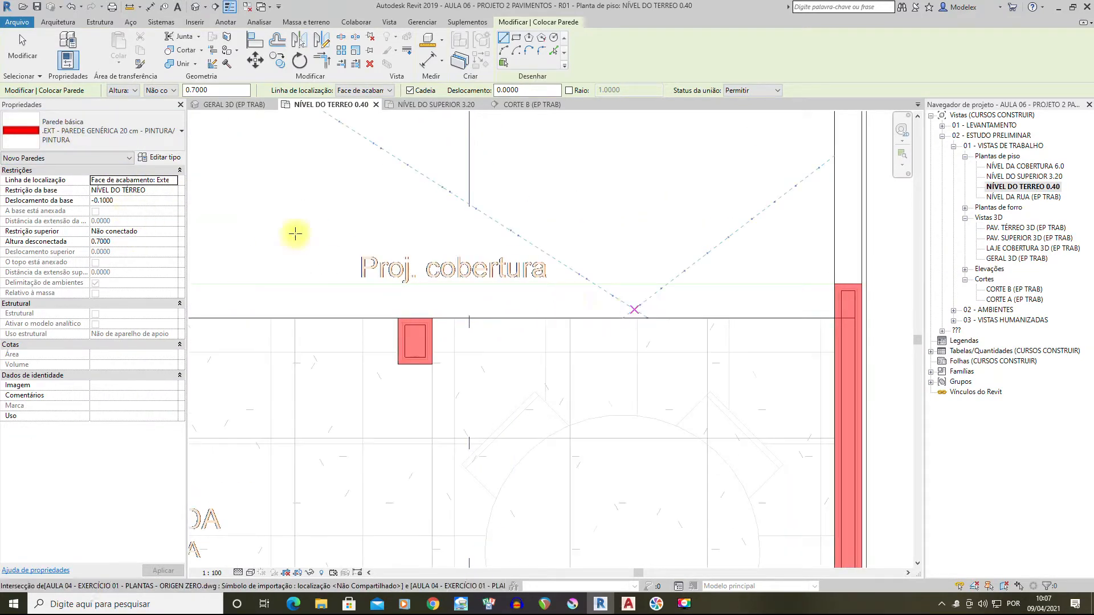
pyautogui.click(832, 316)
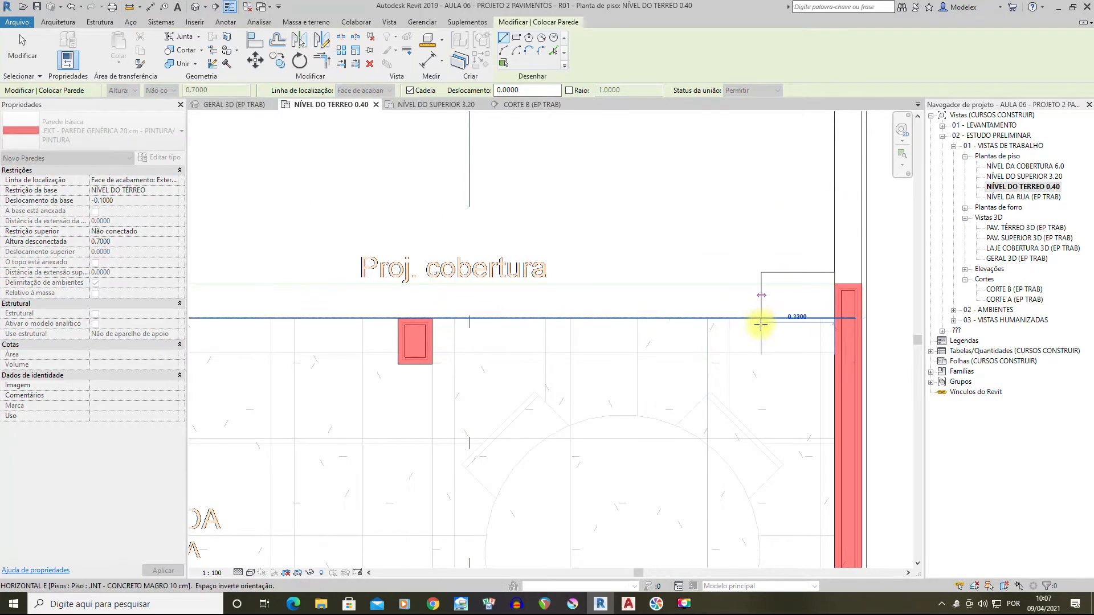
pyautogui.press('Escape')
# Examine the floor plan around the service area, B.W.C. and veranda for the run of the beam
pyautogui.moveTo(440, 273); pyautogui.dragTo(806, 337, button='middle')
pyautogui.moveTo(569, 281); pyautogui.dragTo(659, 505, button='middle')
pyautogui.moveTo(434, 257); pyautogui.dragTo(479, 305, button='middle')
pyautogui.scroll(-2, 506, 288)
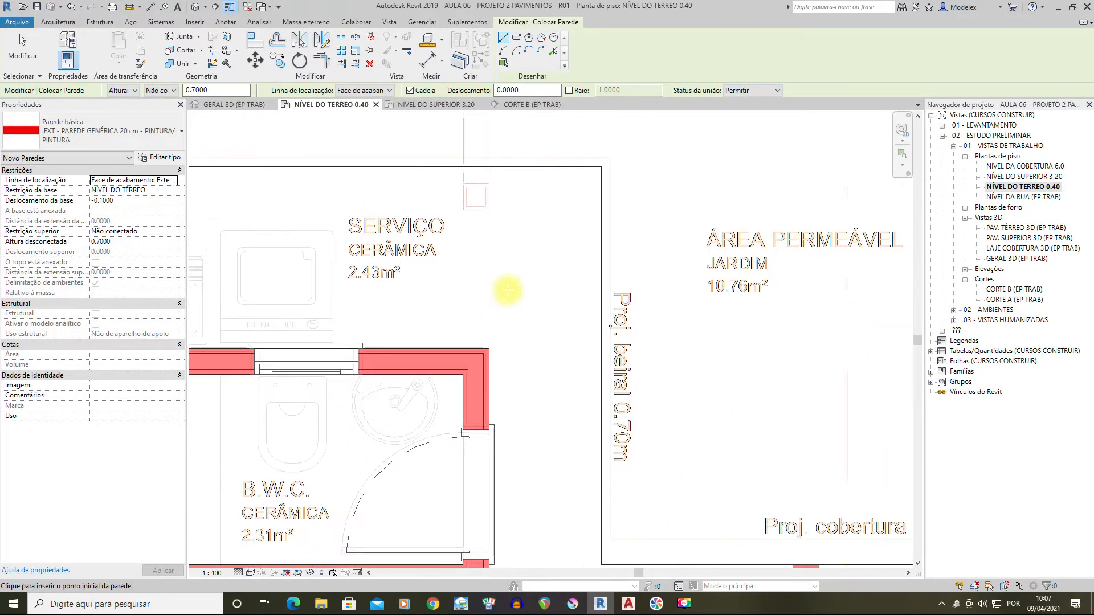
pyautogui.scroll(-2, 506, 288)
pyautogui.moveTo(573, 305); pyautogui.dragTo(429, 221, button='middle')
pyautogui.scroll(-1, 463, 246)
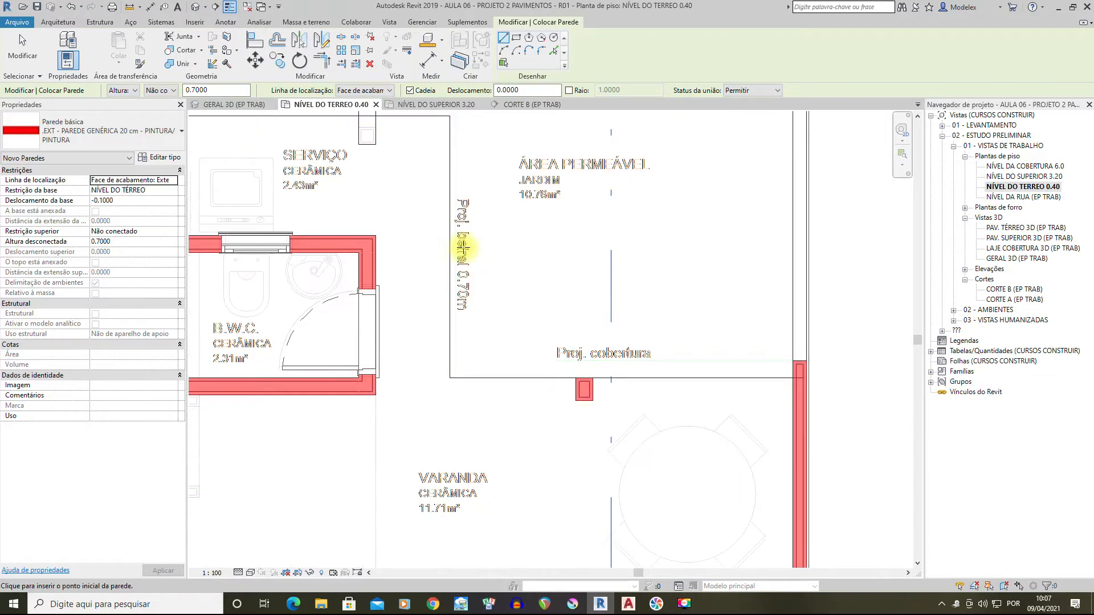
pyautogui.scroll(2, 490, 398)
pyautogui.scroll(-3, 737, 347)
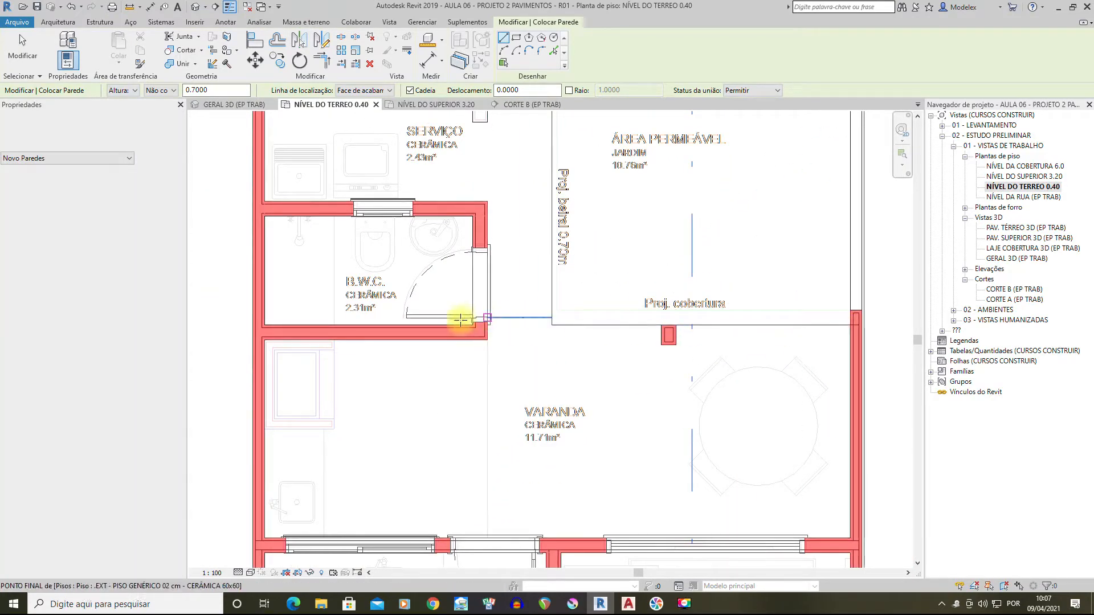
pyautogui.moveTo(489, 262); pyautogui.dragTo(483, 337, button='middle')
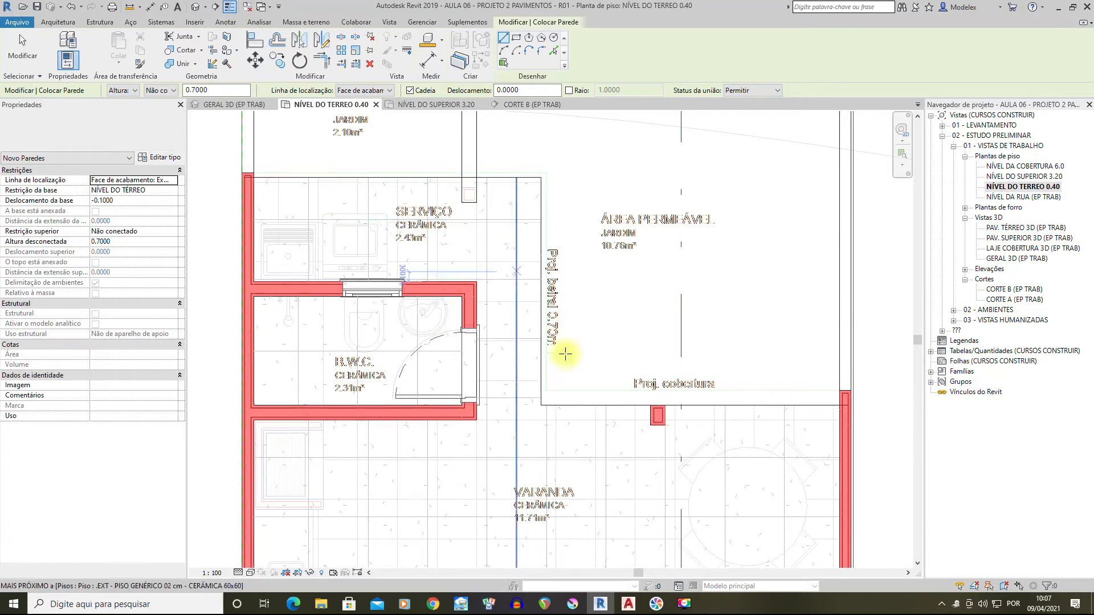
pyautogui.moveTo(829, 429); pyautogui.dragTo(800, 444, button='middle')
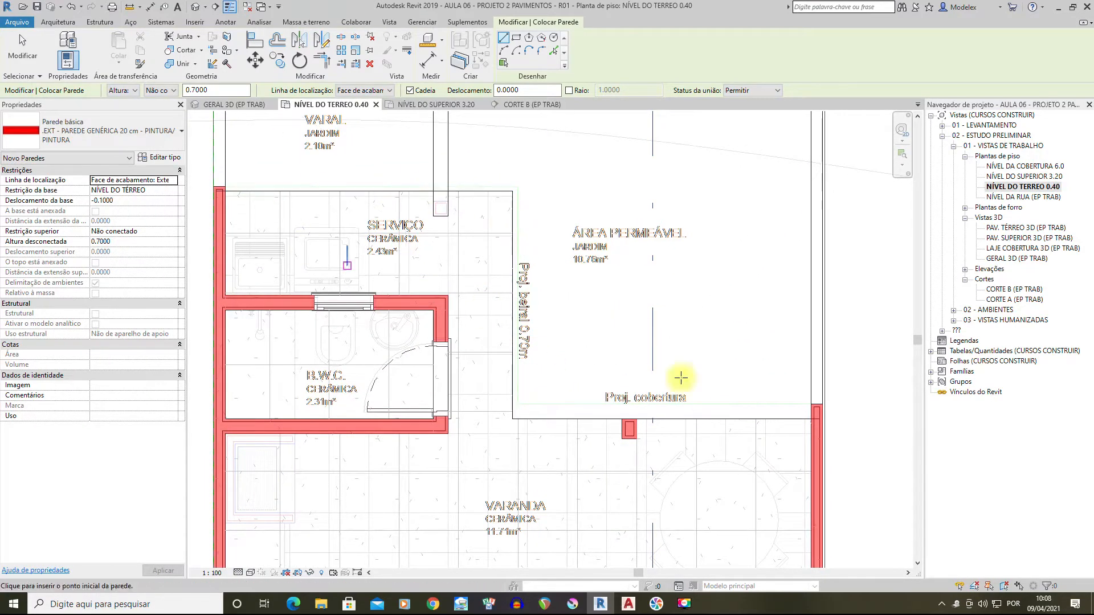
pyautogui.scroll(2, 500, 433)
pyautogui.moveTo(584, 435); pyautogui.dragTo(459, 463, button='middle')
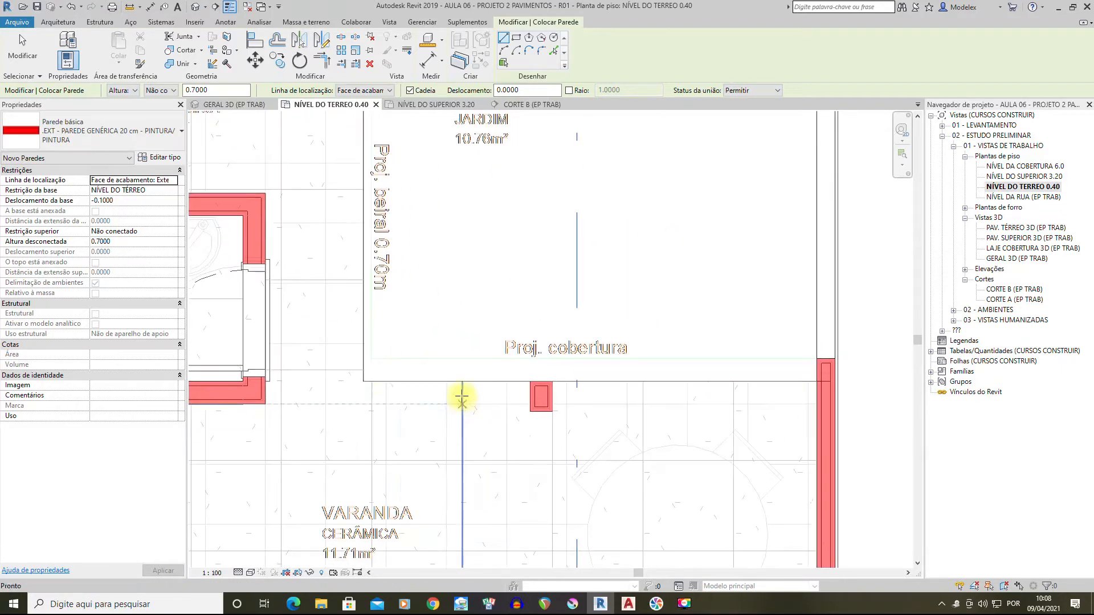
# Try to draw the 20 cm wall along the veranda's edge from the B.W.C. wall through the pillar to the opposite side wall
pyautogui.click(265, 380)
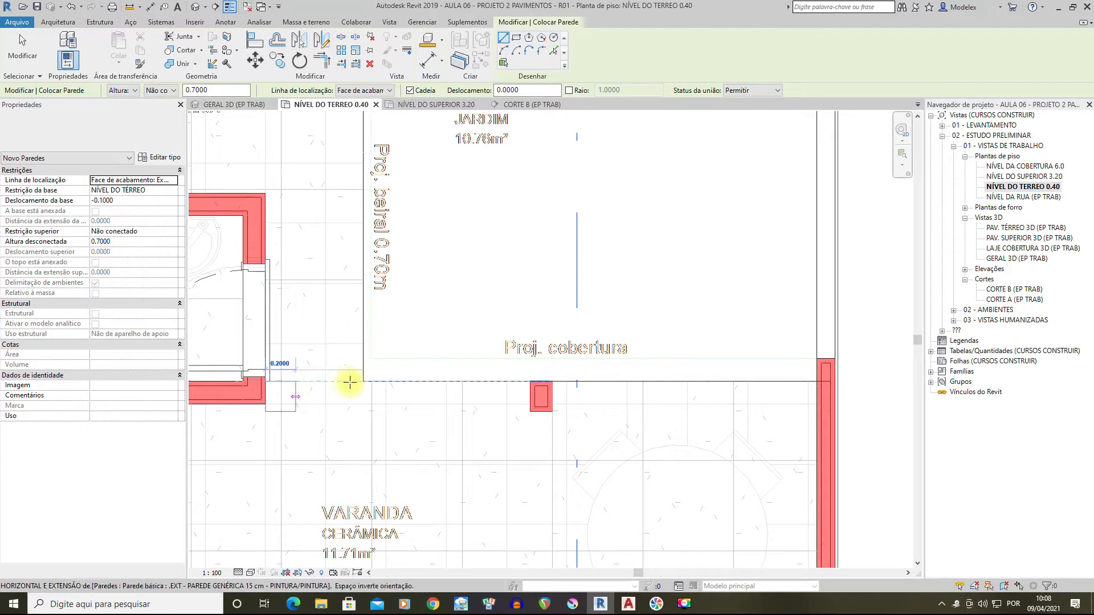
pyautogui.click(529, 380)
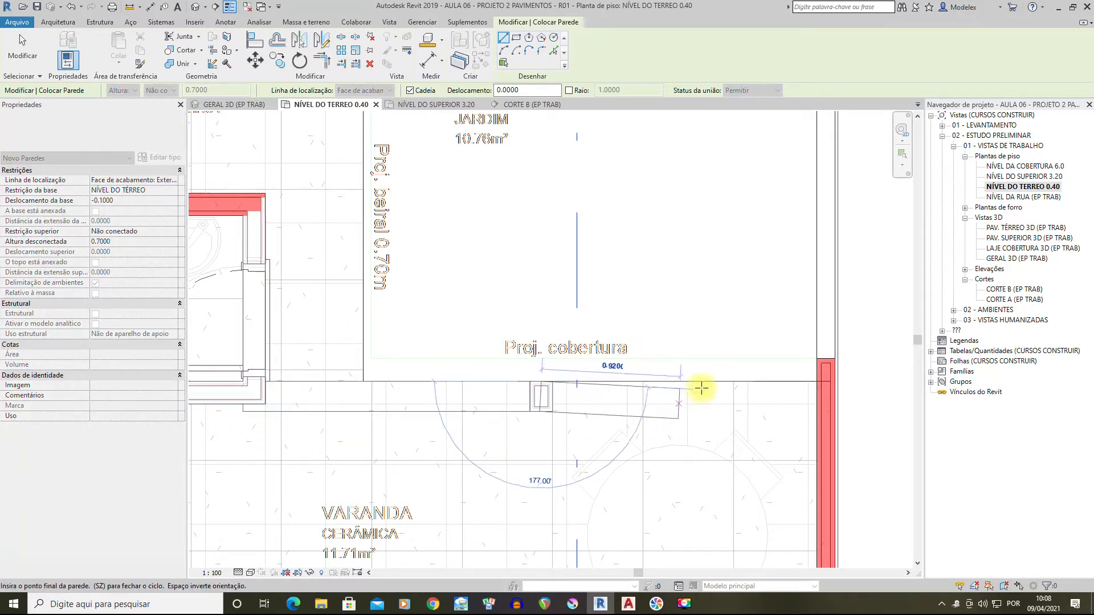
pyautogui.click(813, 379)
pyautogui.press('Escape')
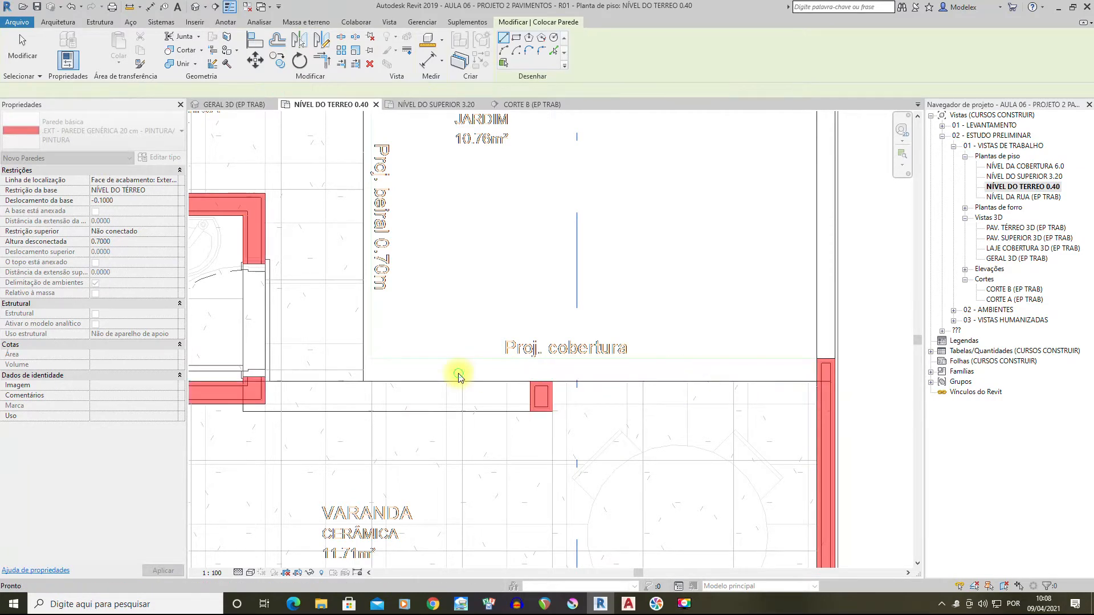
pyautogui.scroll(-2, 583, 377)
pyautogui.moveTo(491, 397); pyautogui.dragTo(740, 388, button='middle')
pyautogui.moveTo(314, 407); pyautogui.dragTo(568, 382, button='middle')
pyautogui.moveTo(826, 362); pyautogui.dragTo(450, 303, button='middle')
pyautogui.press('Escape')
pyautogui.press('Escape')
pyautogui.scroll(2, 285, 276)
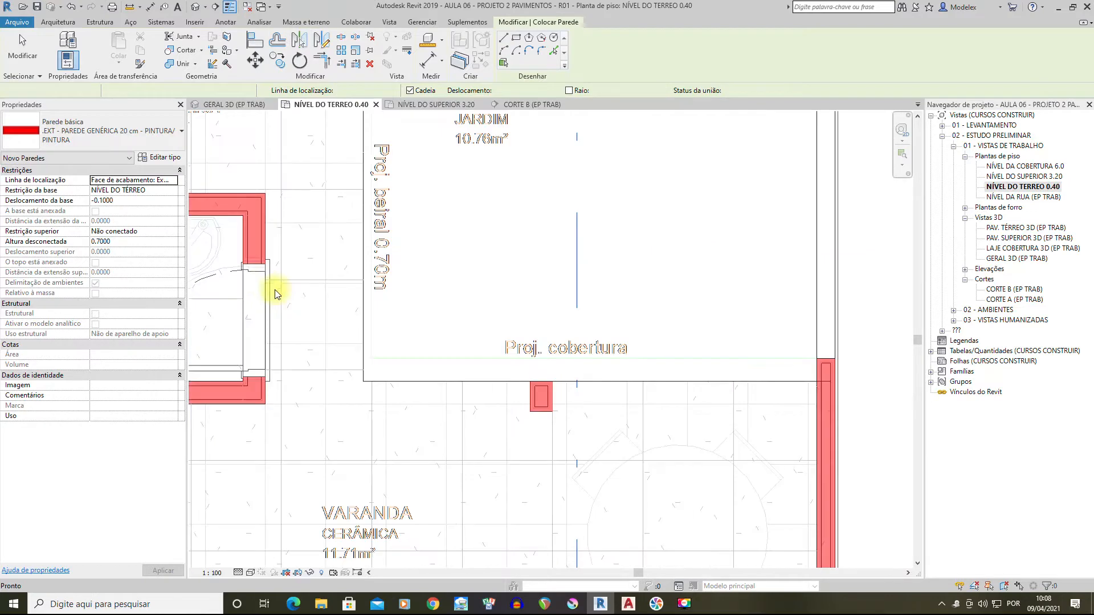
# Switch to AutoCAD, measure the beam's depth below the slab again in the CORTES drawing, and return to Revit
pyautogui.moveTo(475, 367); pyautogui.dragTo(743, 306, button='middle')
pyautogui.scroll(-1, 628, 302)
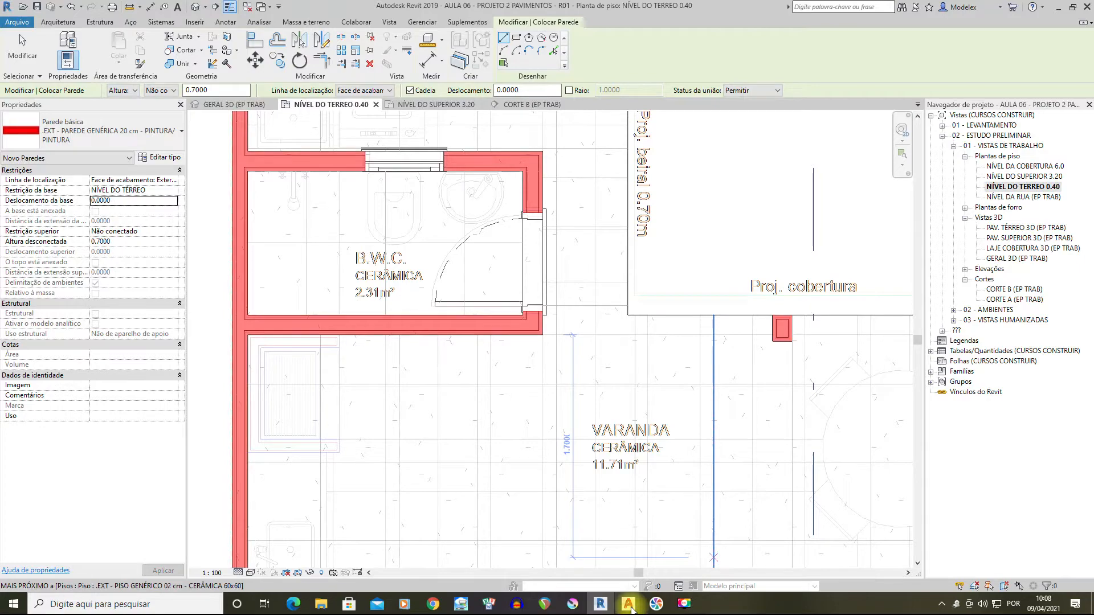
pyautogui.moveTo(628, 603)
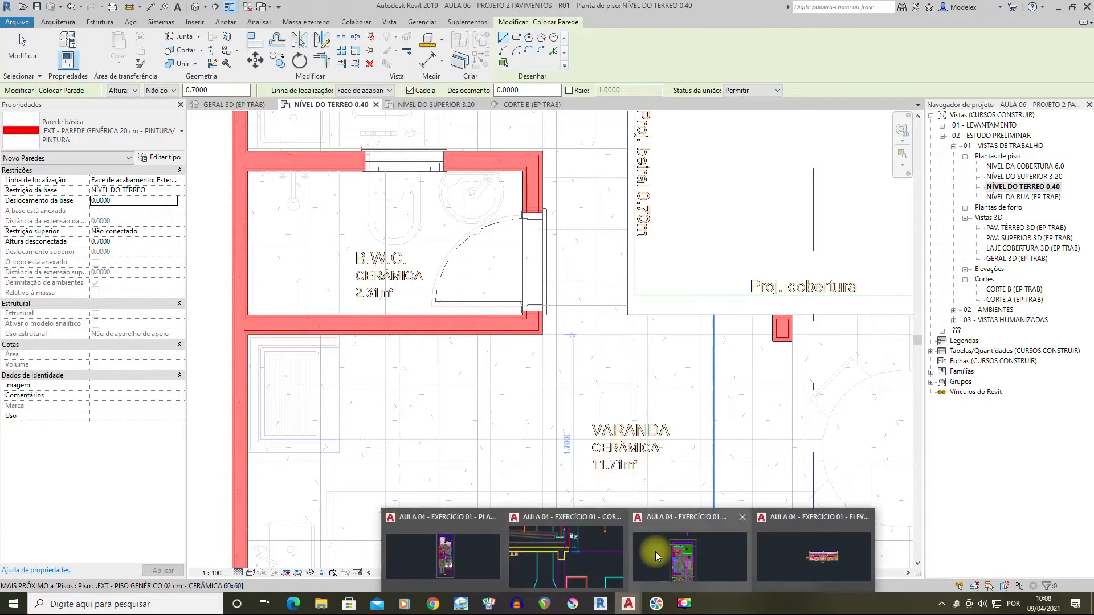
pyautogui.click(563, 547)
pyautogui.write('di')
pyautogui.press('Return')
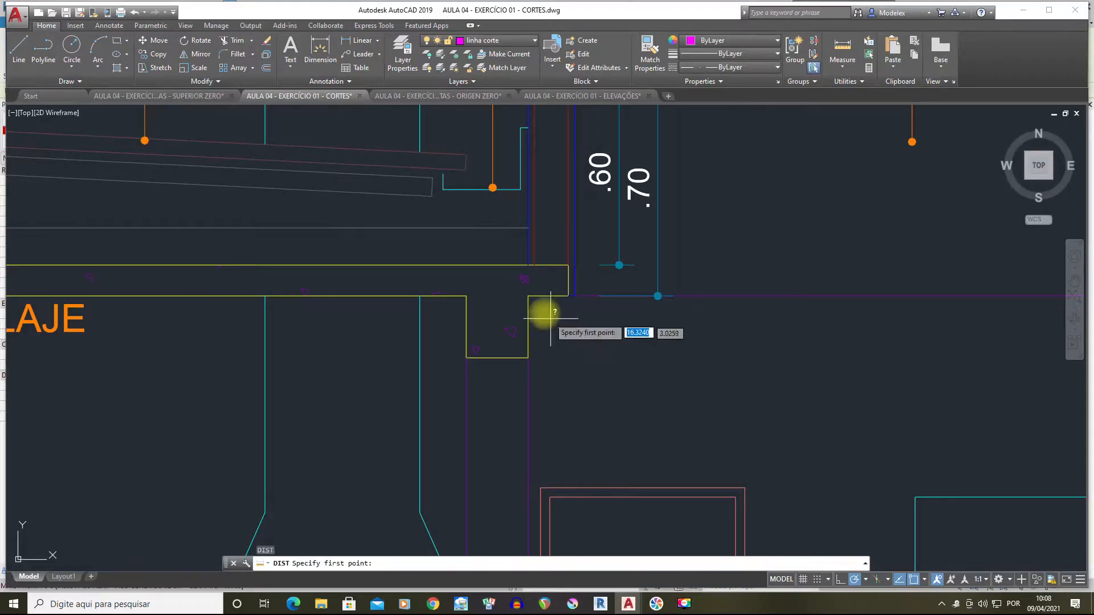
pyautogui.click(528, 297)
pyautogui.click(525, 359)
pyautogui.press('Return')
pyautogui.click(525, 358)
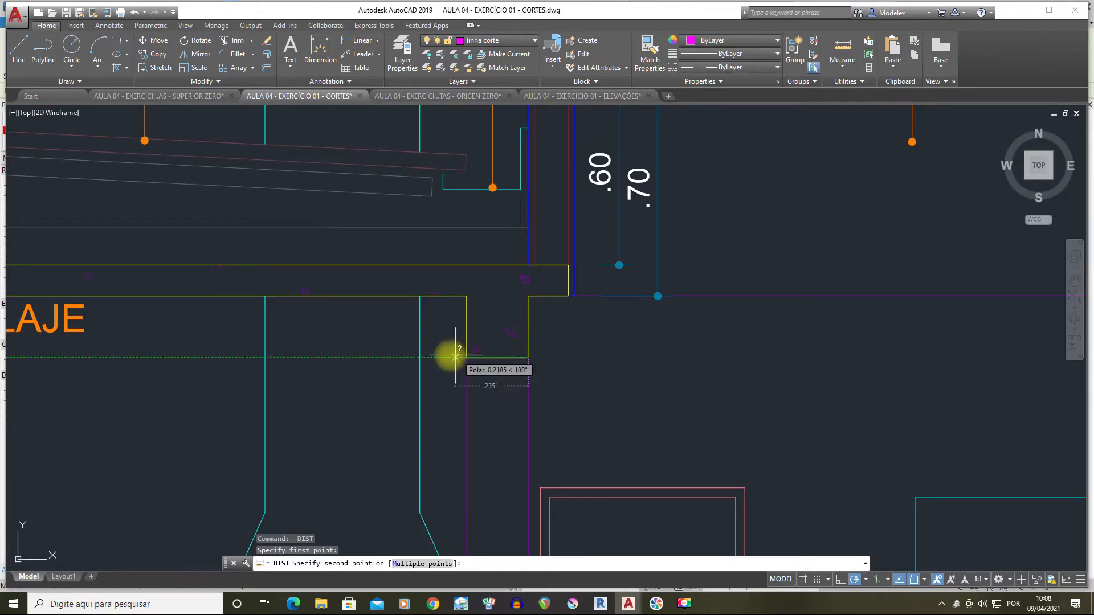
pyautogui.press('Escape')
pyautogui.click(605, 606)
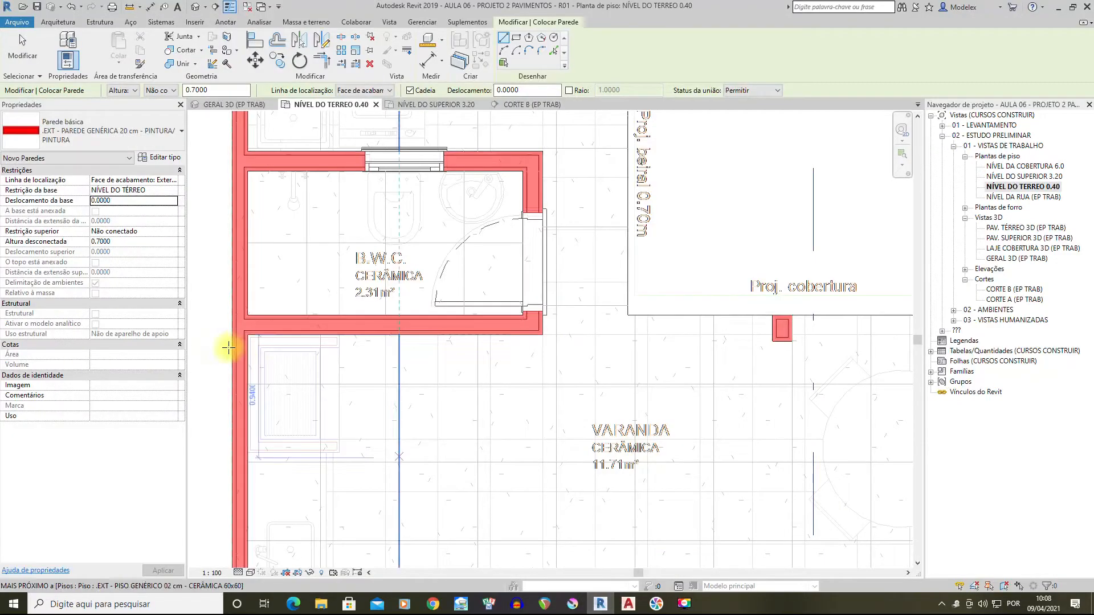
# Set the wall's unconnected height to 0.20, measure the clear height under the veranda beam in AutoCAD's CORTES drawing, and return to Revit
pyautogui.click(106, 242)
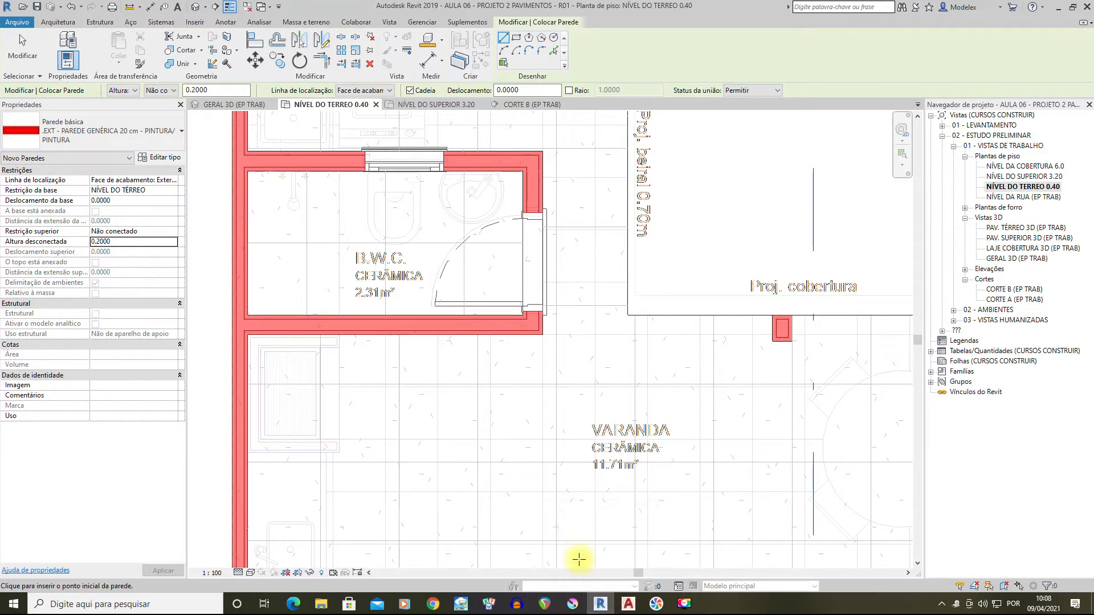
pyautogui.moveTo(629, 609)
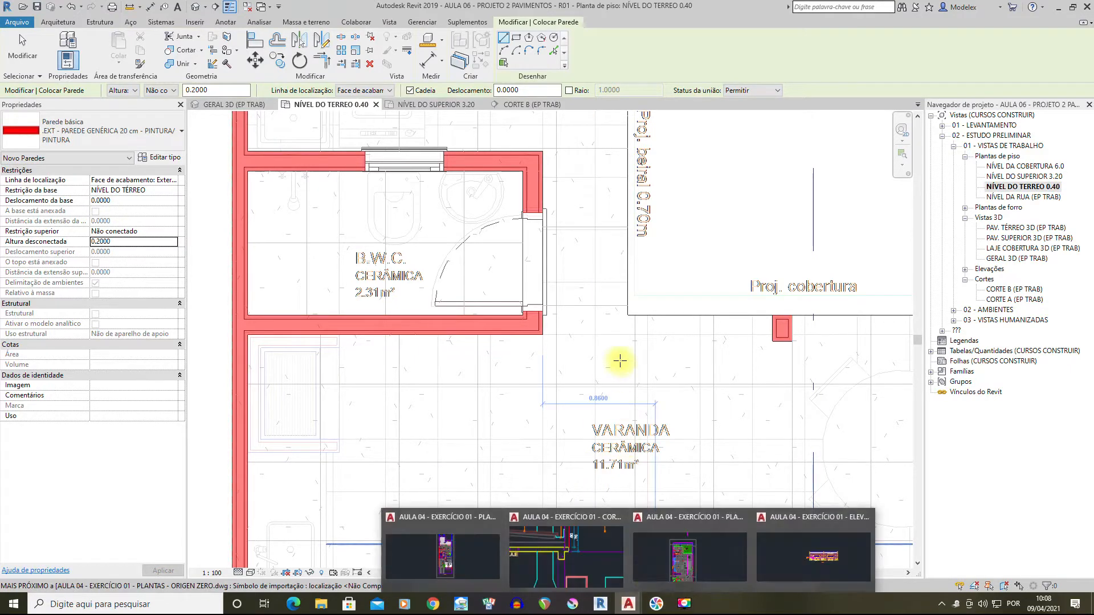
pyautogui.click(559, 566)
pyautogui.write('dist')
pyautogui.press('Return')
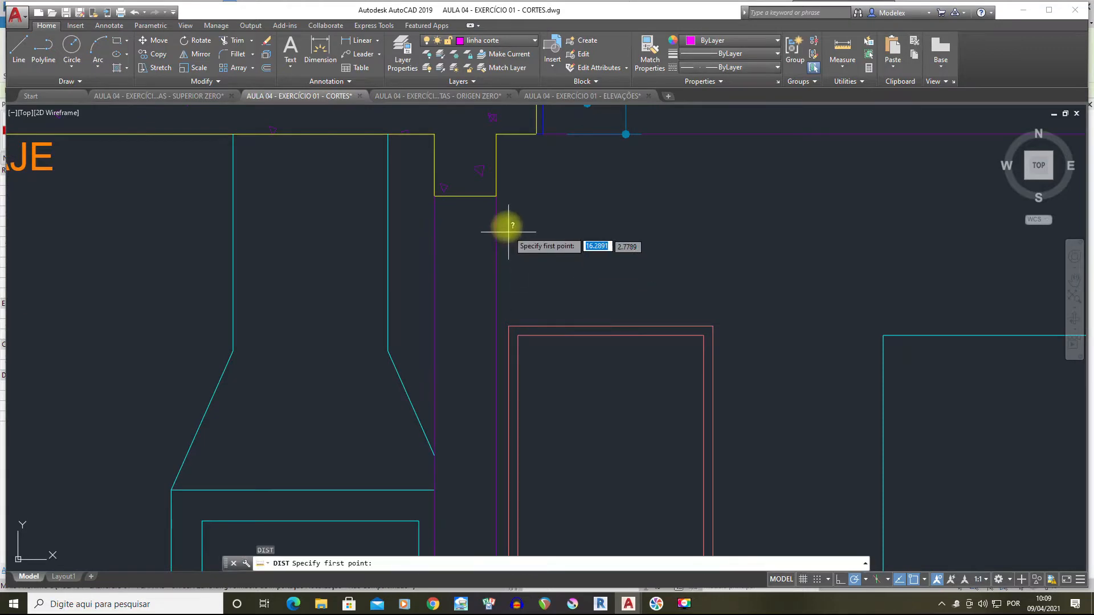
pyautogui.click(495, 196)
pyautogui.scroll(-2, 495, 199)
pyautogui.moveTo(492, 406); pyautogui.dragTo(490, 336, button='middle')
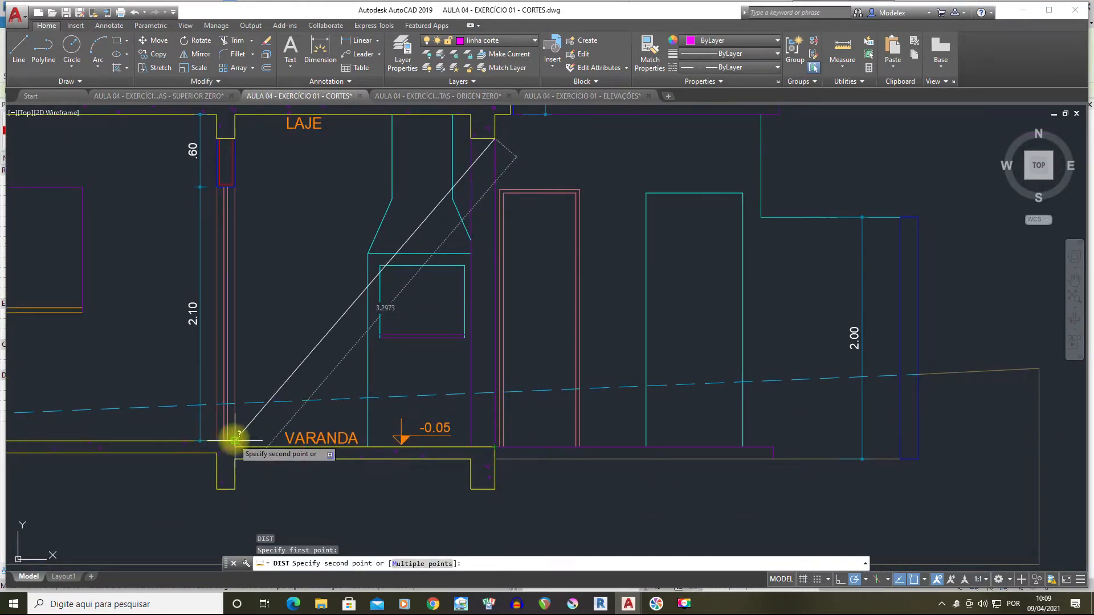
pyautogui.click(494, 439)
pyautogui.click(600, 605)
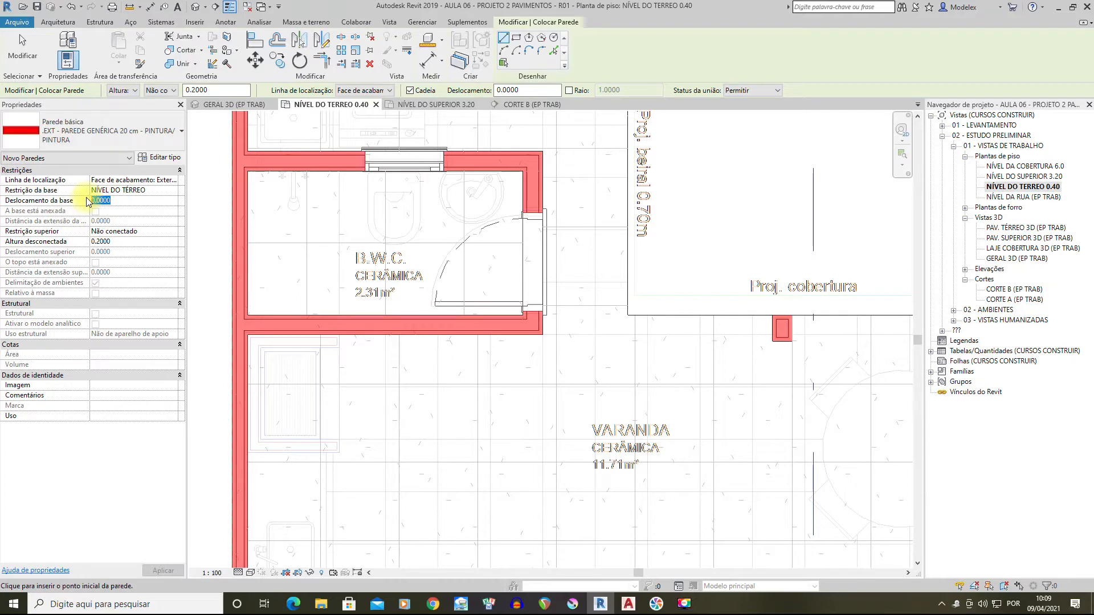
# Set the base offset to 2.50 and draw the 20 cm wall from the B.W.C.'s inner corner along the veranda edge to the opposite side wall
pyautogui.scroll(-3, 562, 306)
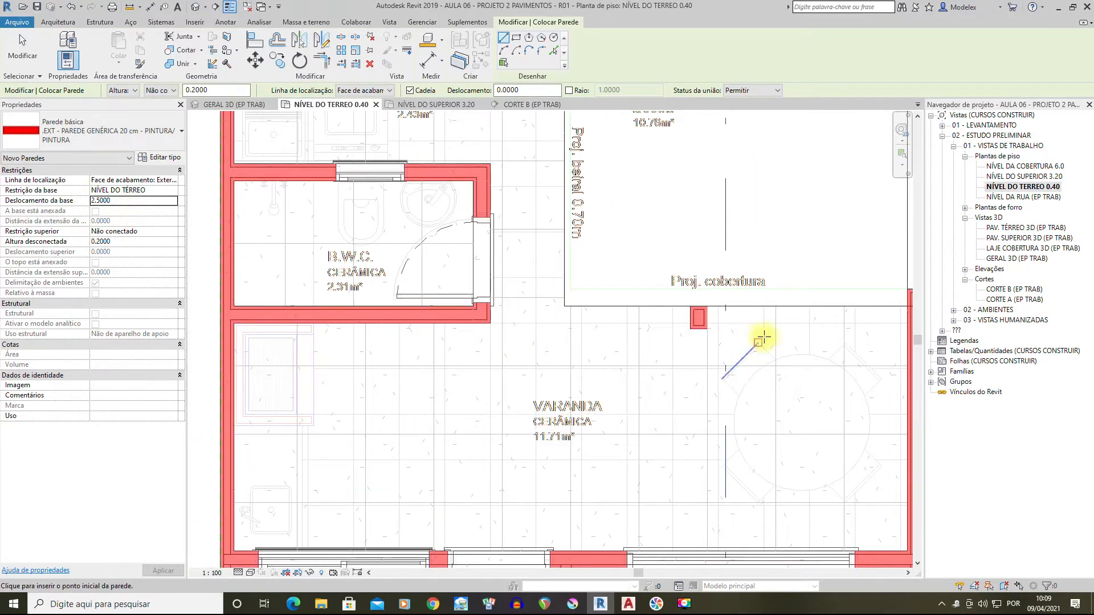
pyautogui.click(235, 306)
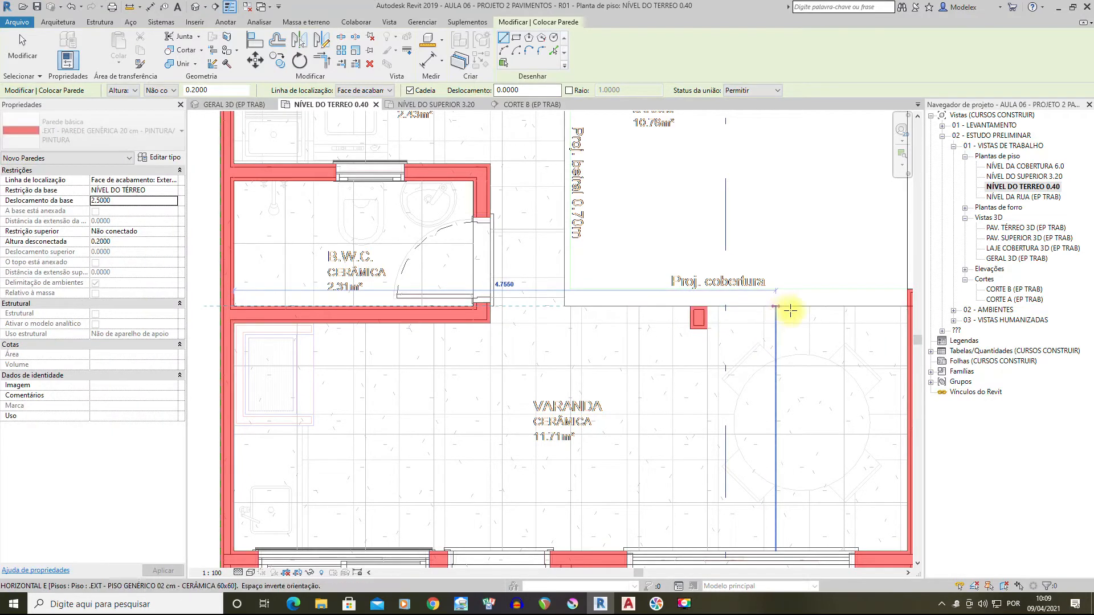
pyautogui.press('Escape')
pyautogui.press('Escape')
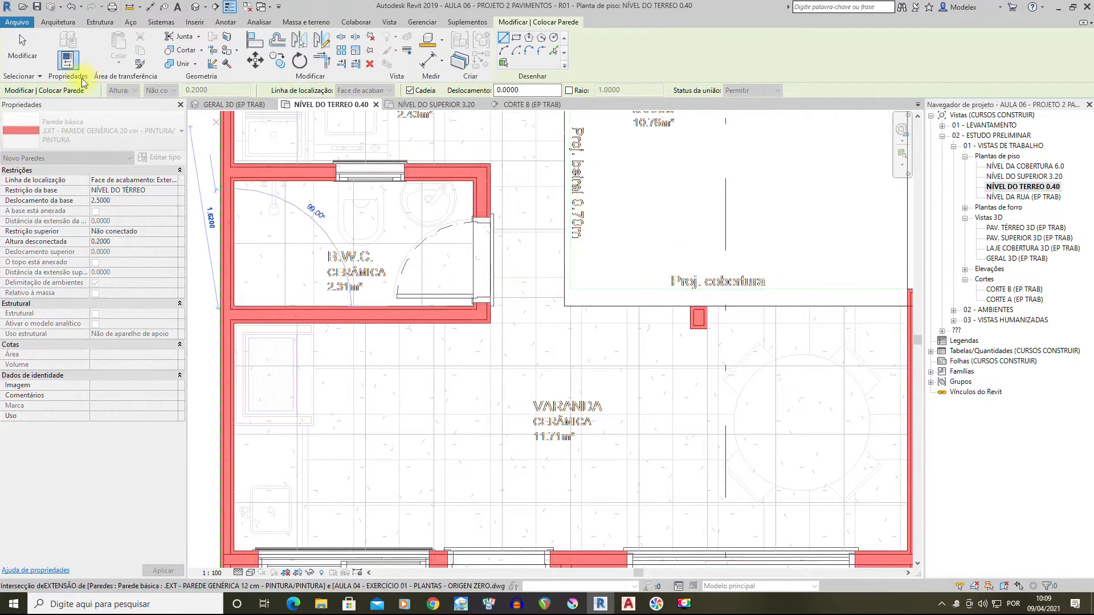
pyautogui.click(108, 134)
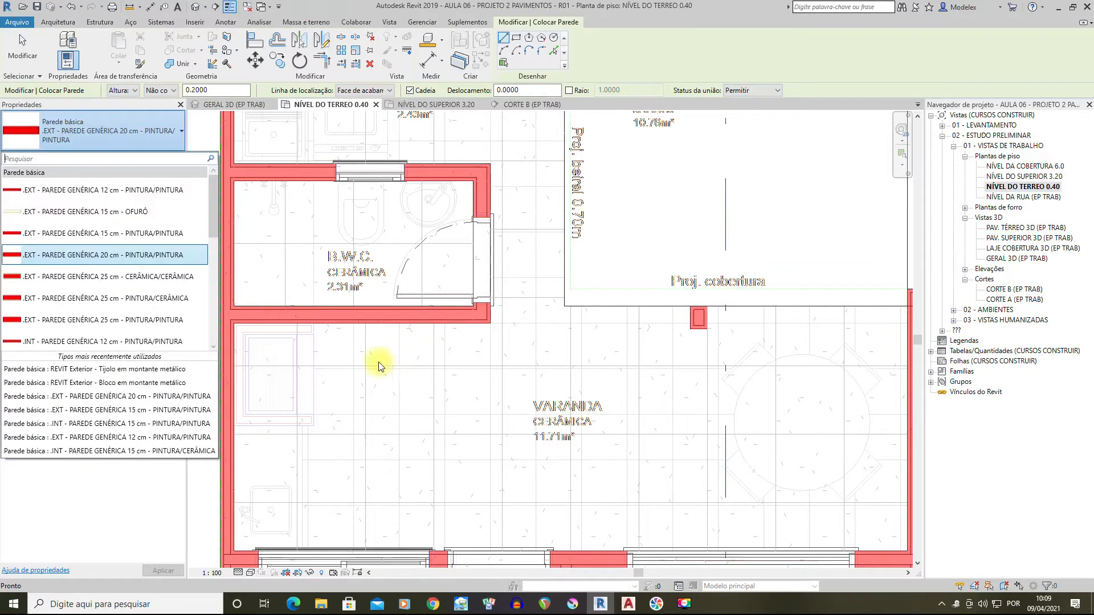
pyautogui.click(94, 129)
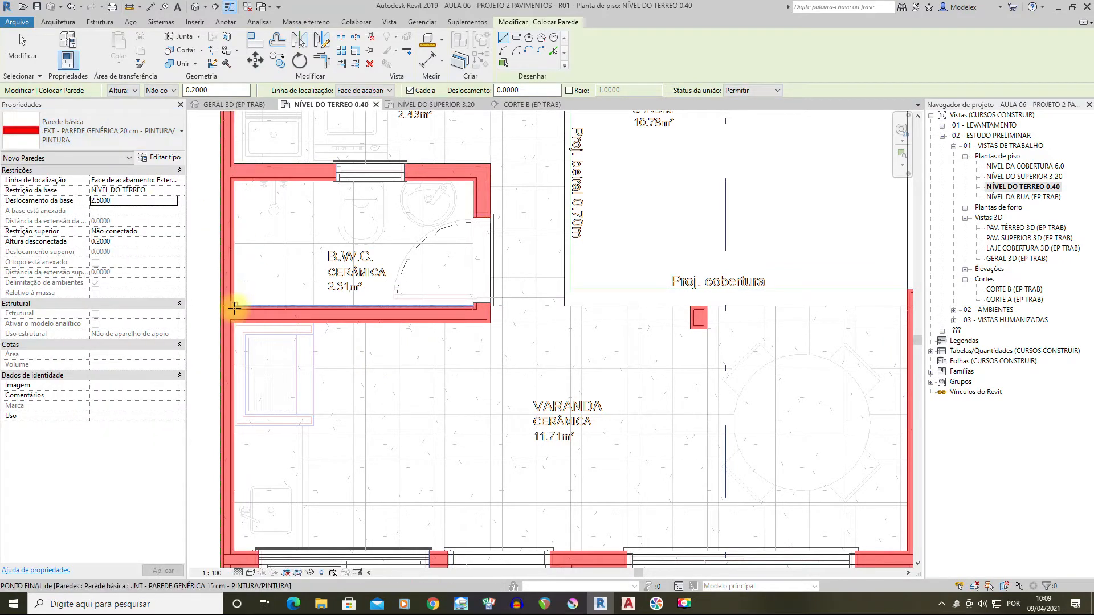
pyautogui.click(904, 307)
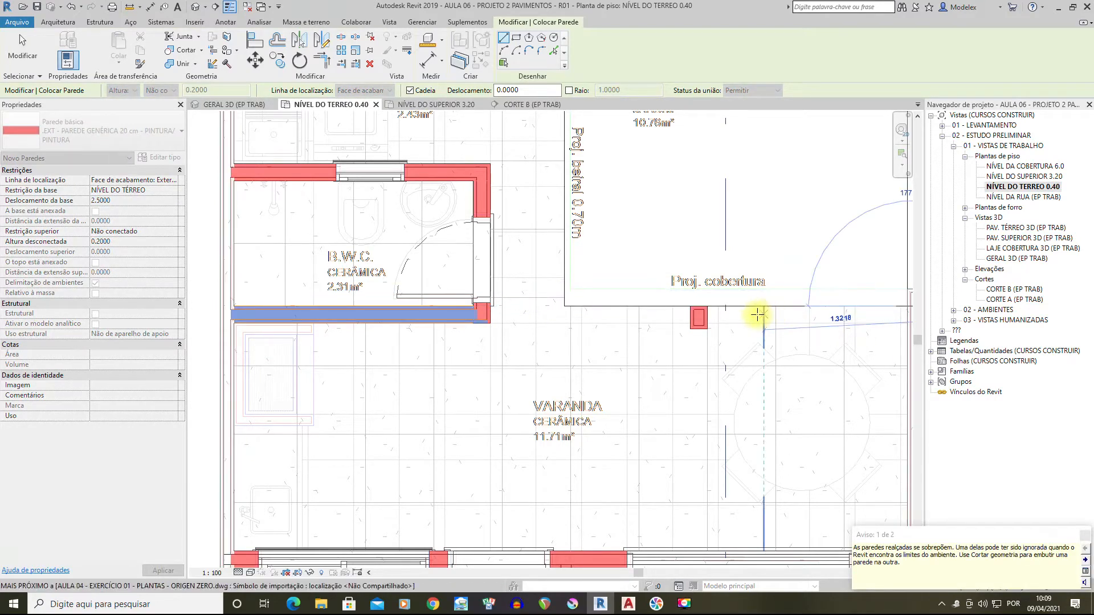
pyautogui.moveTo(731, 323); pyautogui.dragTo(659, 320, button='middle')
pyautogui.scroll(-2, 655, 295)
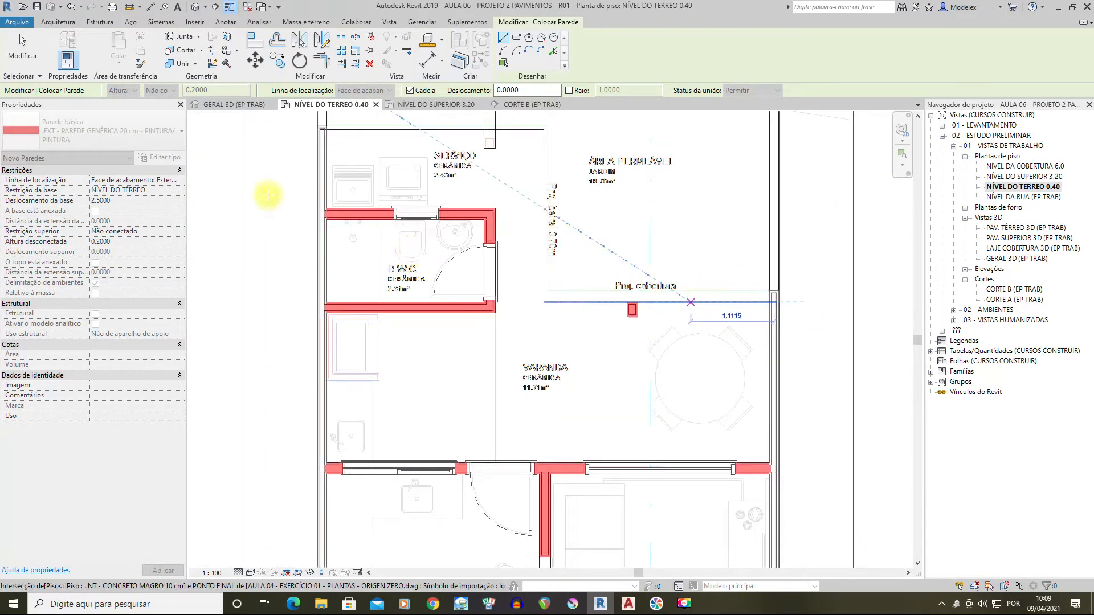
pyautogui.click(22, 48)
# Open the CORTE B section and examine how the new beam sits beneath the slab
pyautogui.scroll(2, 512, 285)
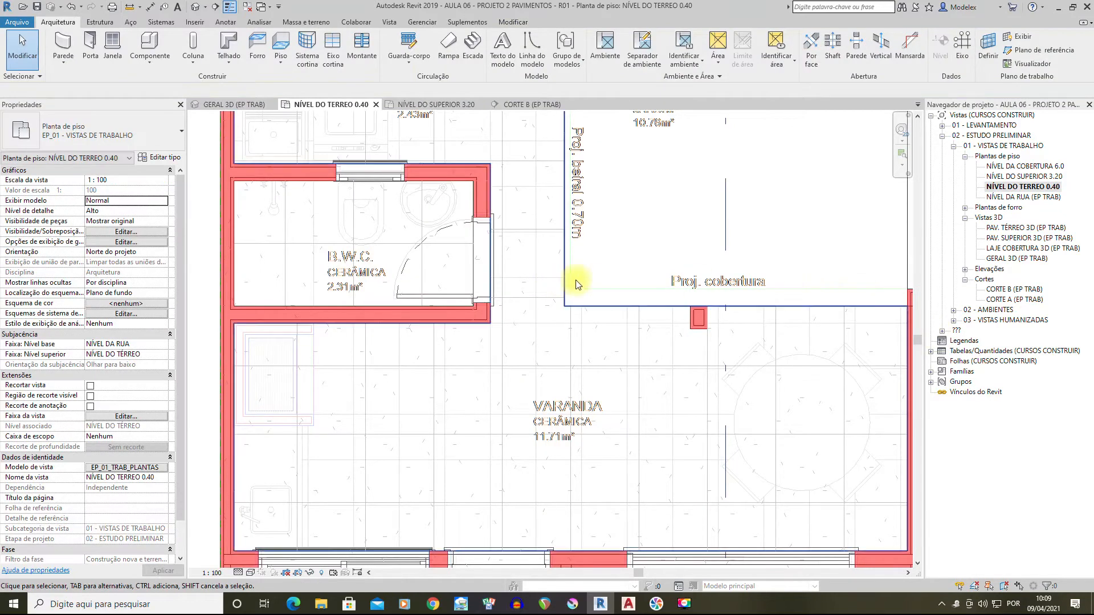
pyautogui.scroll(-2, 576, 281)
pyautogui.moveTo(653, 294); pyautogui.dragTo(601, 315, button='middle')
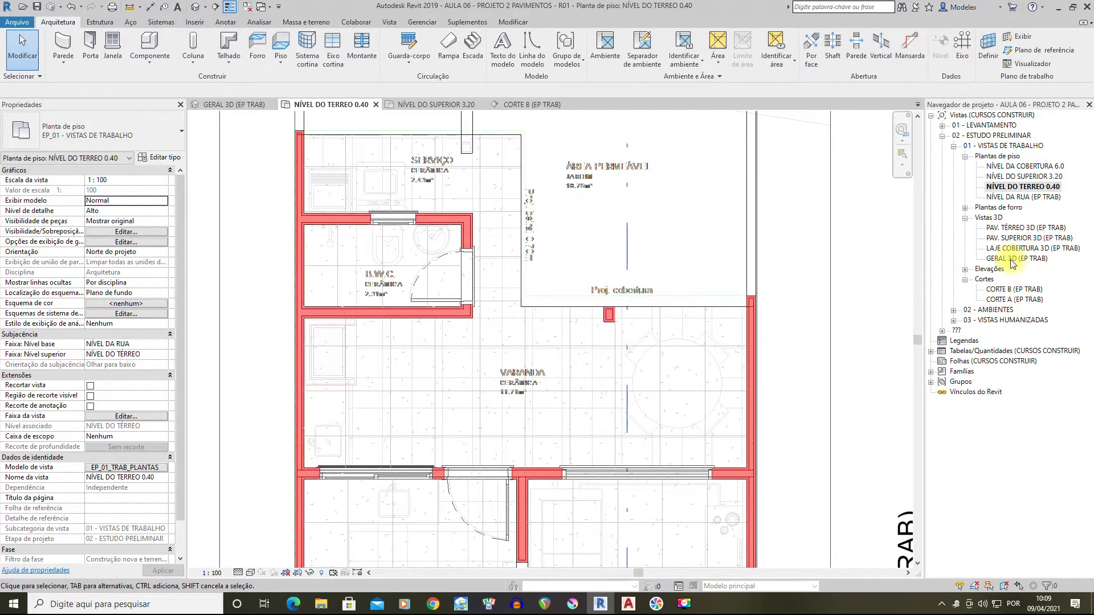
pyautogui.doubleClick(1006, 290)
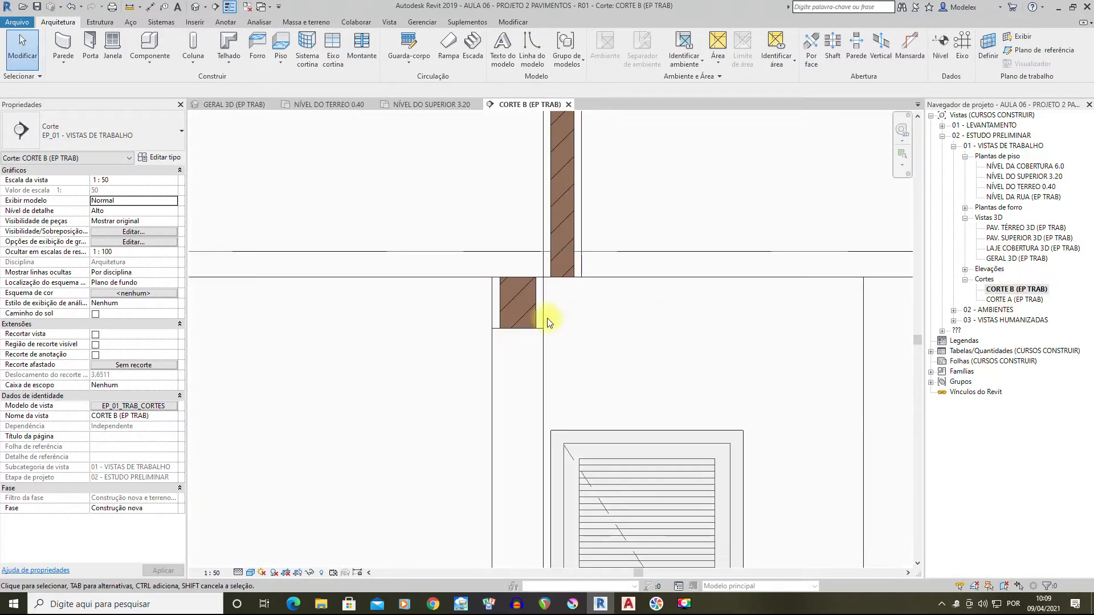
pyautogui.scroll(-2, 544, 321)
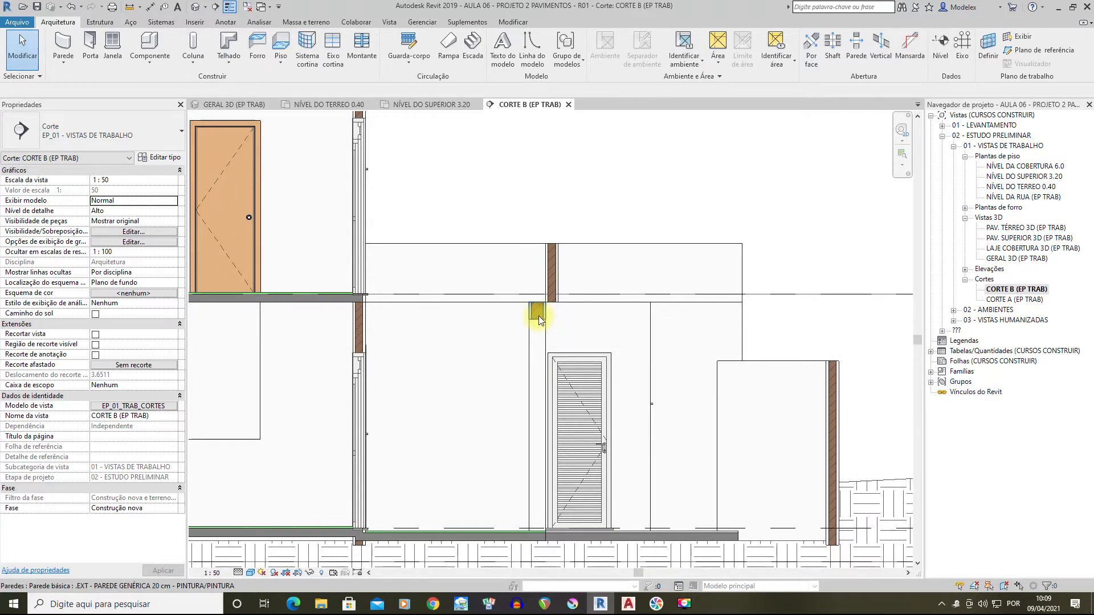
pyautogui.moveTo(538, 315); pyautogui.dragTo(543, 329, button='middle')
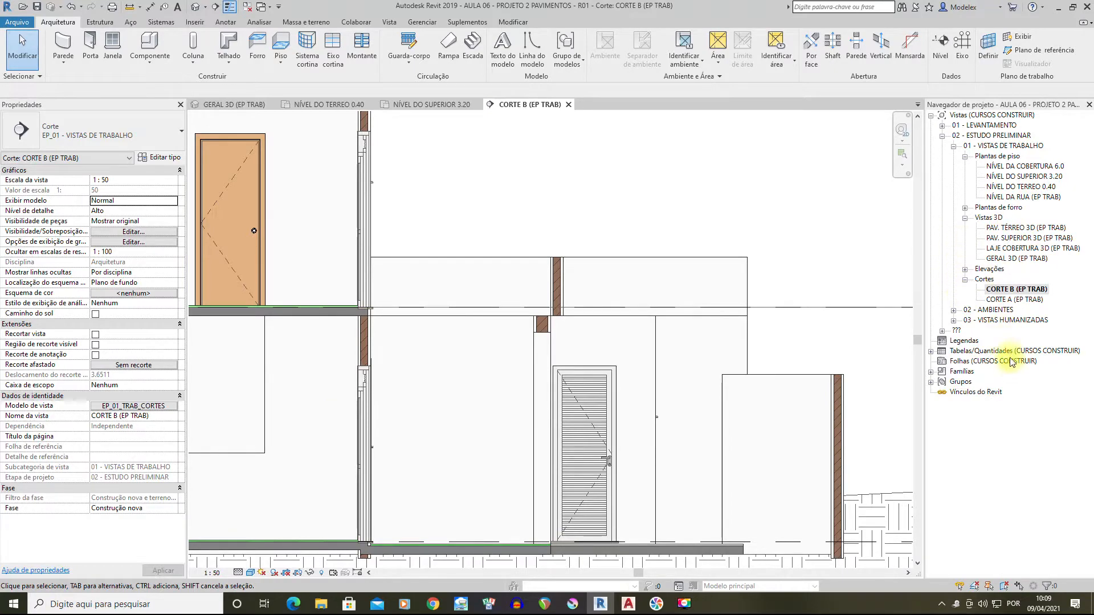
# Open the GERAL 3D view and inspect the beam around the veranda from several angles
pyautogui.doubleClick(1014, 261)
pyautogui.keyDown('shift'); pyautogui.moveTo(566, 292); pyautogui.dragTo(501, 332, button='middle'); pyautogui.keyUp('shift')
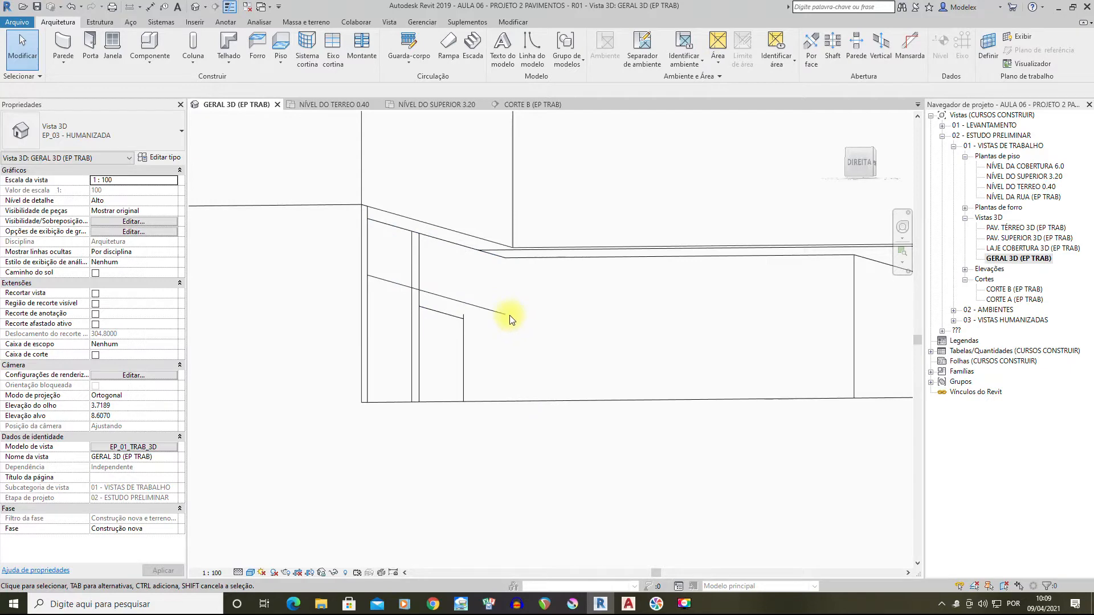
pyautogui.scroll(-3, 464, 319)
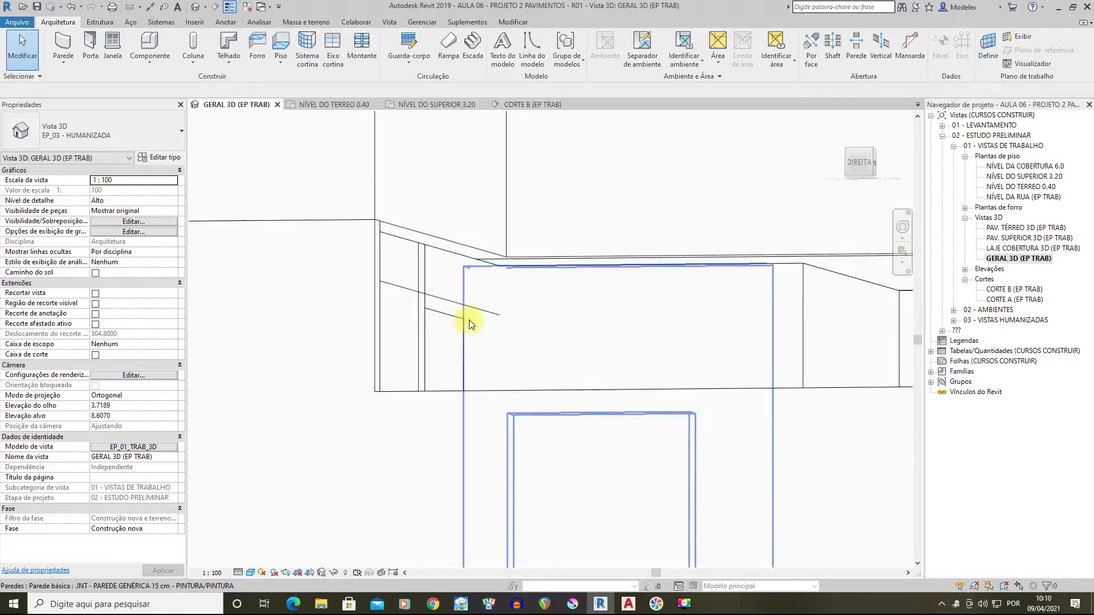
pyautogui.keyDown('shift'); pyautogui.moveTo(463, 338); pyautogui.dragTo(353, 393, button='middle'); pyautogui.keyUp('shift')
pyautogui.moveTo(353, 393); pyautogui.dragTo(701, 257, button='middle')
pyautogui.scroll(3, 592, 347)
pyautogui.scroll(-5, 655, 320)
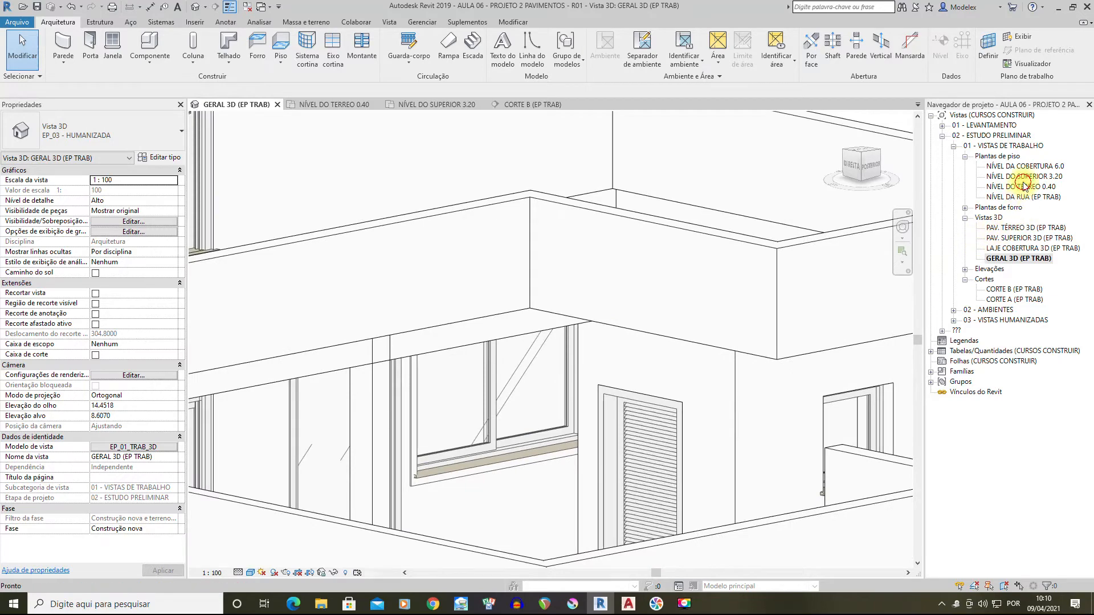
# Return to the NÍVEL DO TERREO 0.40 plan and examine the beam's run from the B.W.C. past the pillar to the side wall
pyautogui.doubleClick(1019, 187)
pyautogui.scroll(2, 501, 298)
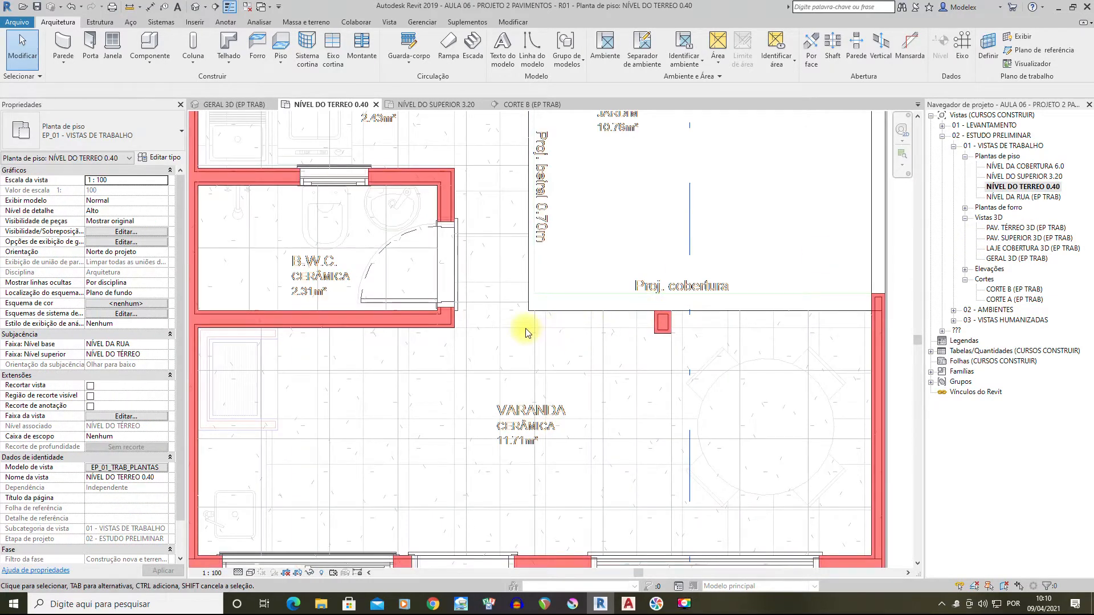
pyautogui.moveTo(439, 322); pyautogui.dragTo(548, 316, button='middle')
pyautogui.scroll(1, 548, 316)
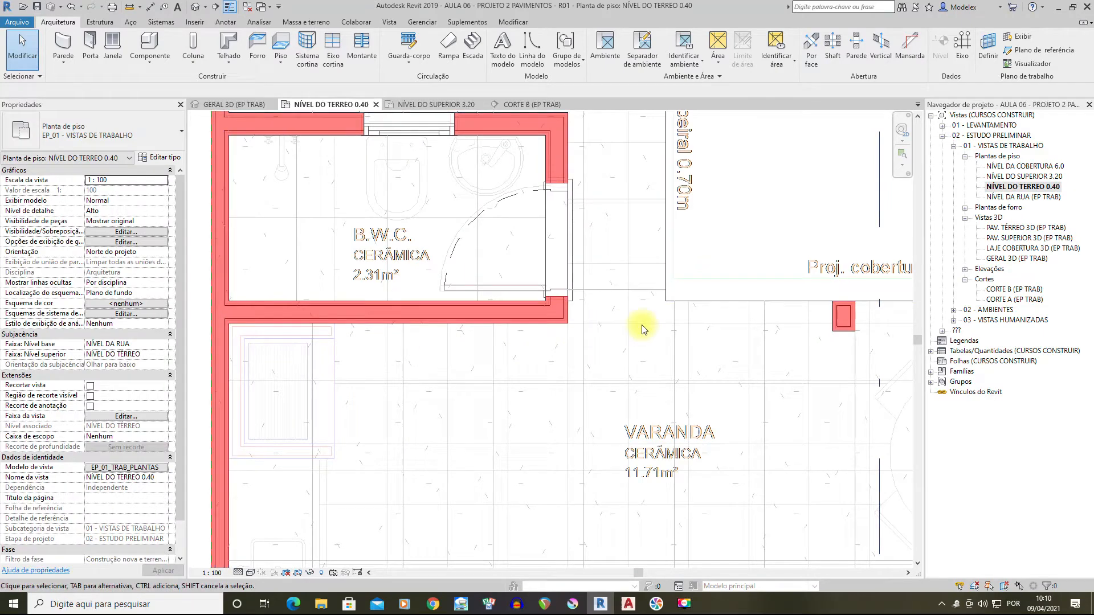
pyautogui.scroll(-1, 548, 329)
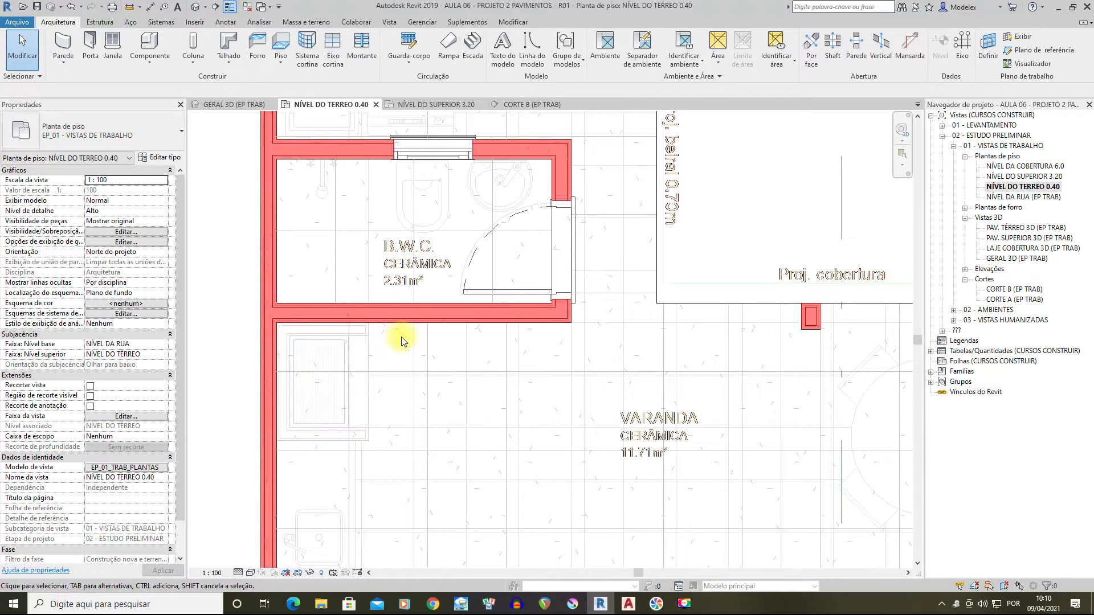
pyautogui.moveTo(860, 320); pyautogui.dragTo(678, 345, button='middle')
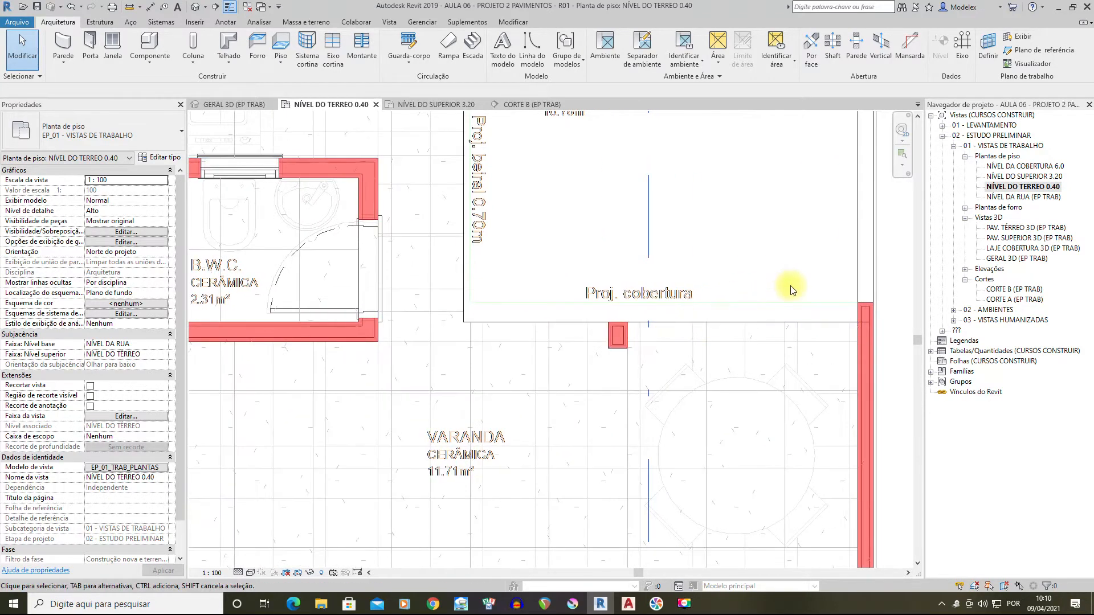
pyautogui.scroll(-2, 721, 297)
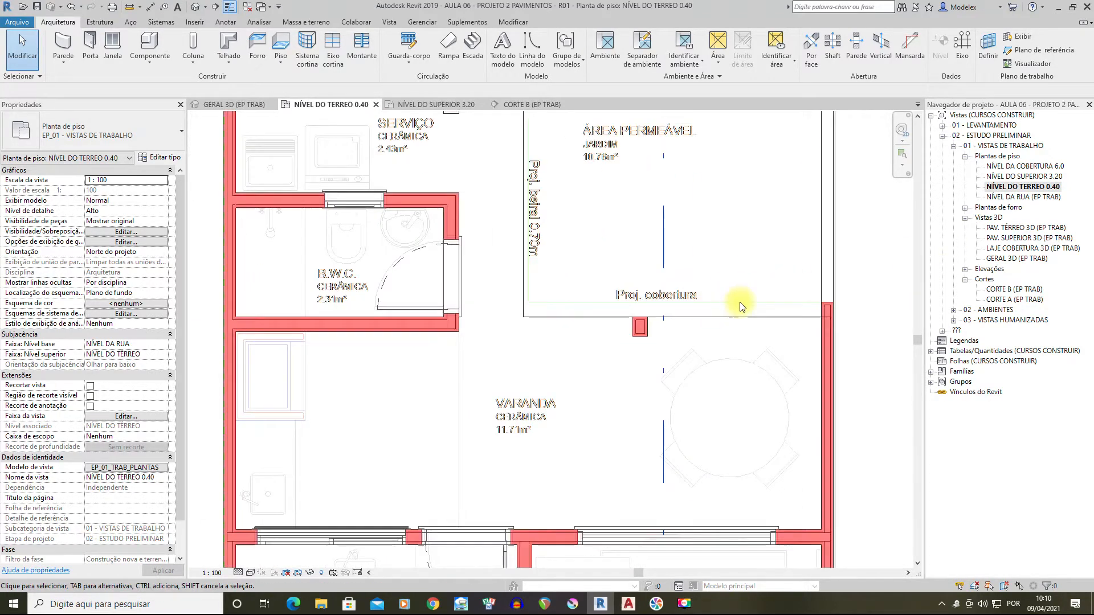
pyautogui.moveTo(795, 301); pyautogui.dragTo(755, 310, button='middle')
# Reopen the CORTE B section and select the beam to check its height and its position relative to the slab
pyautogui.doubleClick(1017, 289)
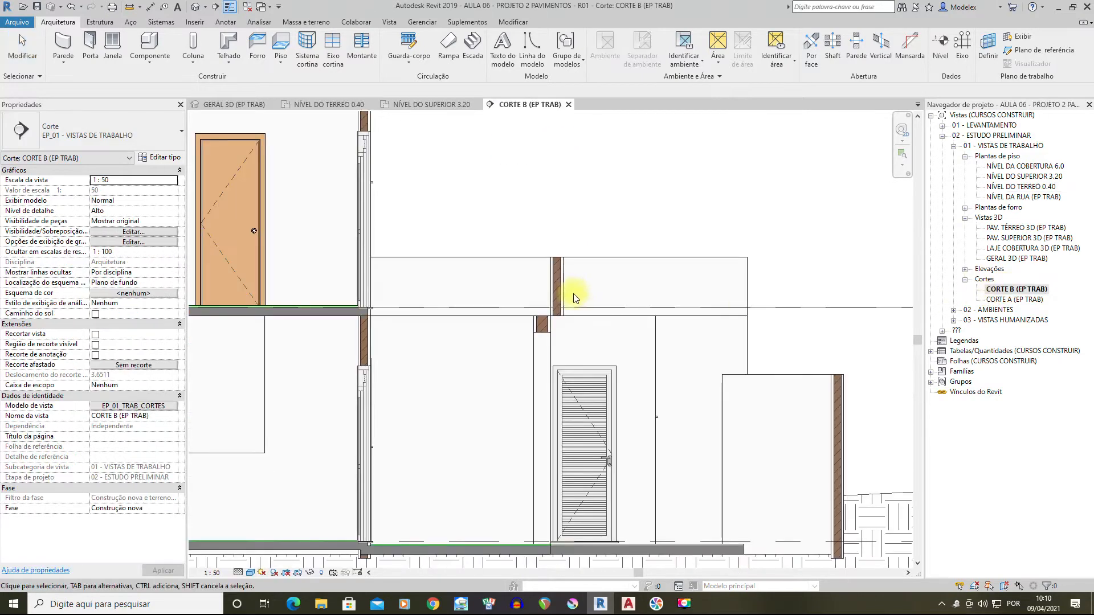
pyautogui.click(542, 328)
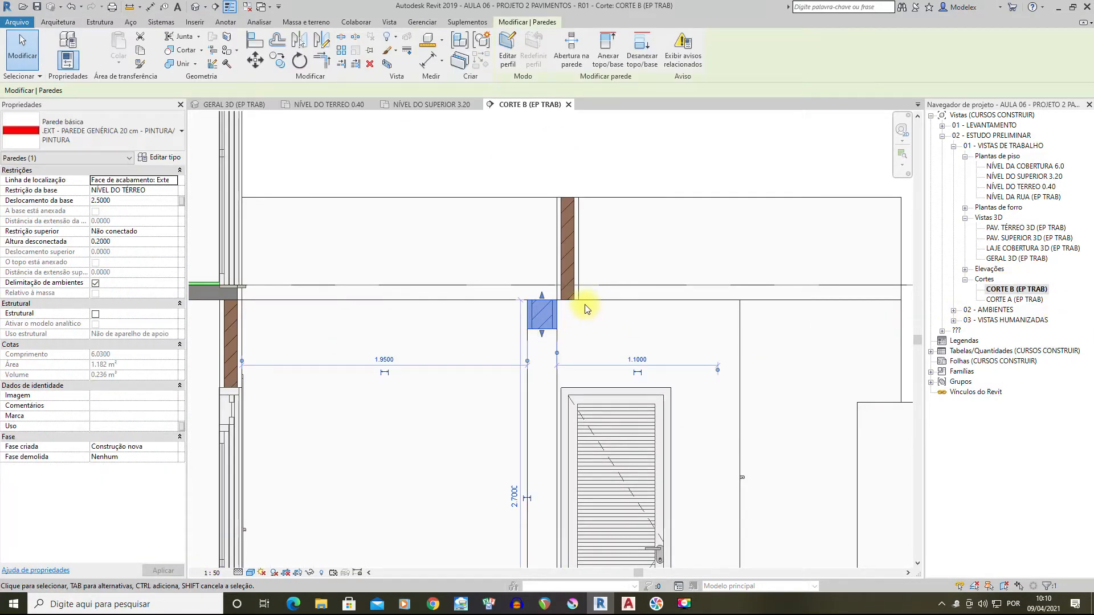
pyautogui.scroll(-3, 587, 305)
pyautogui.scroll(-3, 883, 326)
pyautogui.click(708, 218)
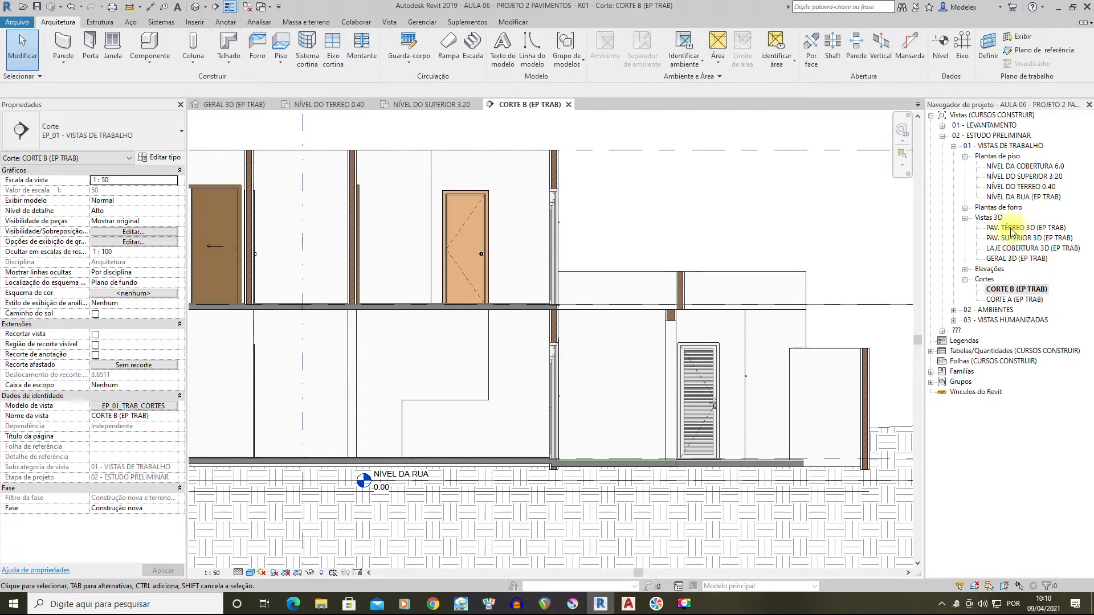
# Return to the NÍVEL DO TERREO 0.40 floor plan at the area between the B.W.C. and the veranda
pyautogui.doubleClick(1019, 188)
pyautogui.click(1026, 177)
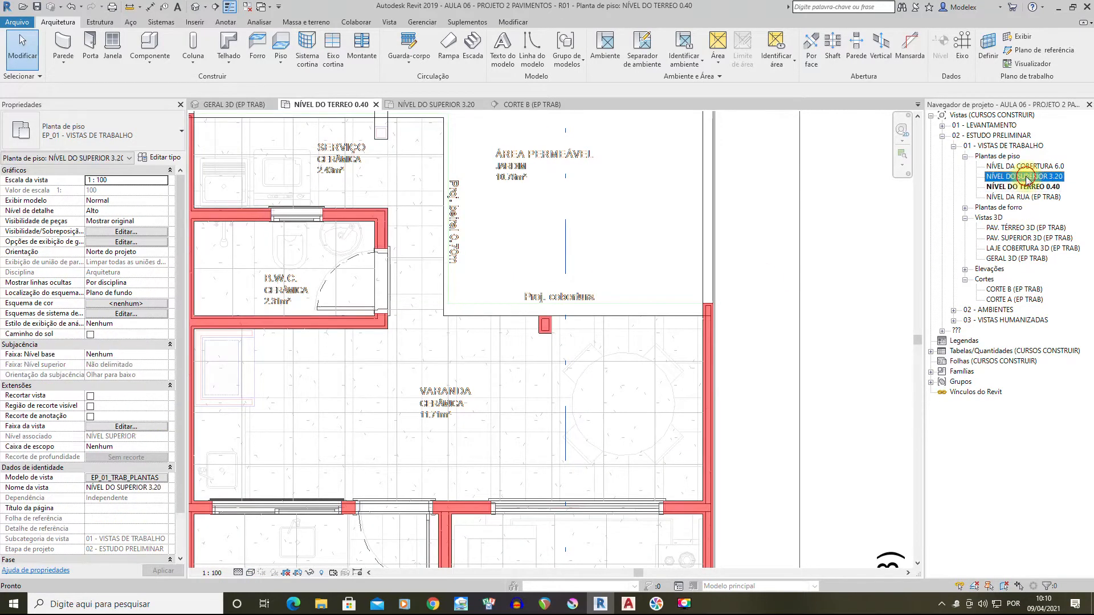
pyautogui.doubleClick(1026, 177)
pyautogui.doubleClick(1021, 187)
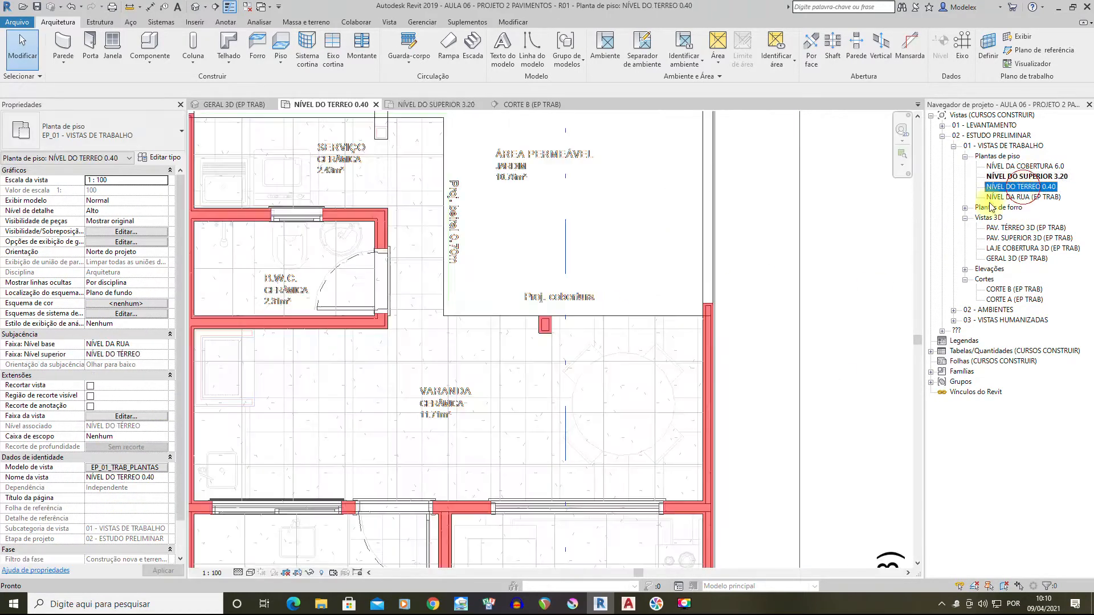
pyautogui.scroll(2, 477, 324)
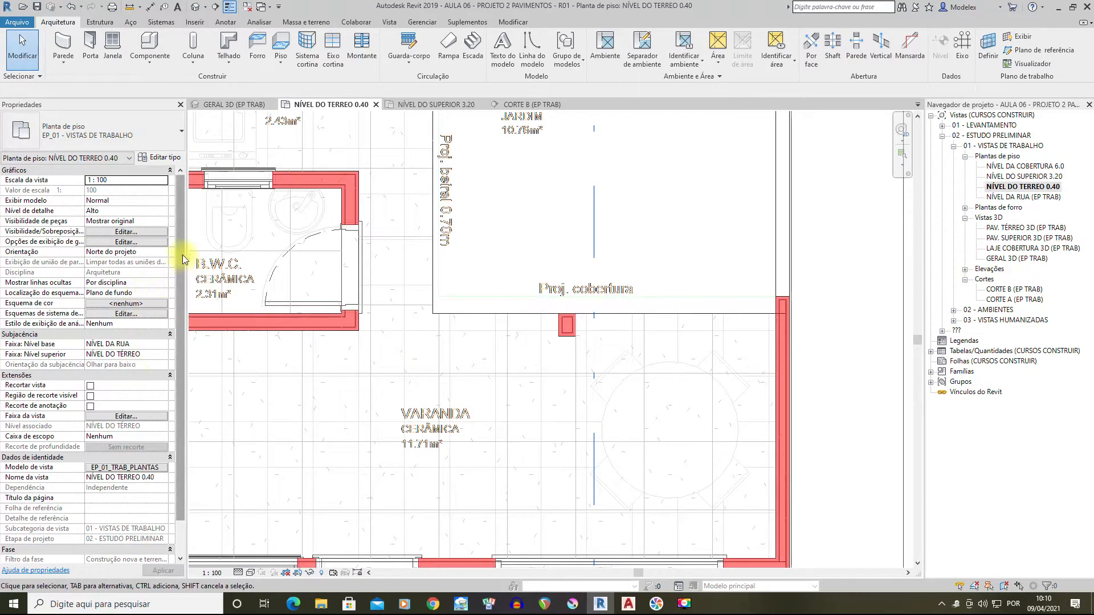
pyautogui.moveTo(181, 255); pyautogui.dragTo(180, 292)
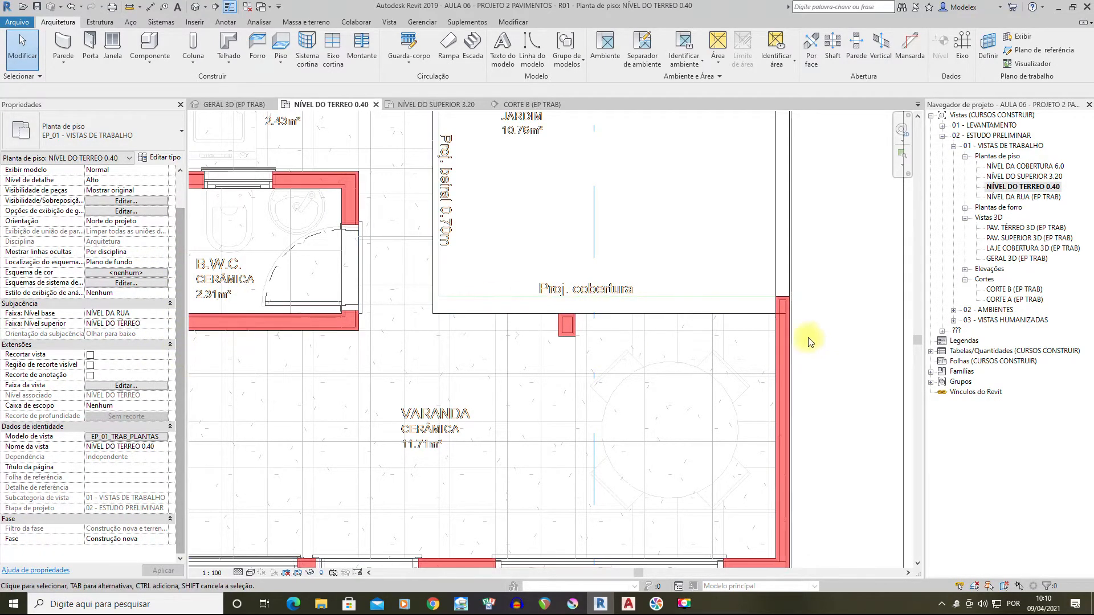
pyautogui.moveTo(664, 313); pyautogui.dragTo(772, 316, button='middle')
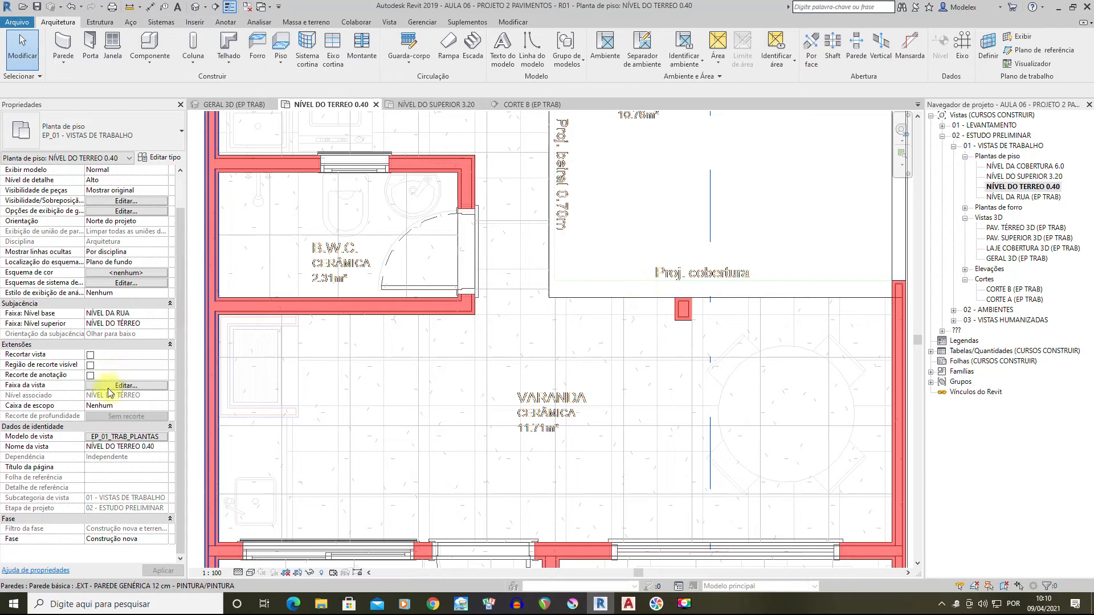
# Set the ground floor plan's view range to a cut plane offset of 2.40 and a top offset of 2.41
pyautogui.click(153, 386)
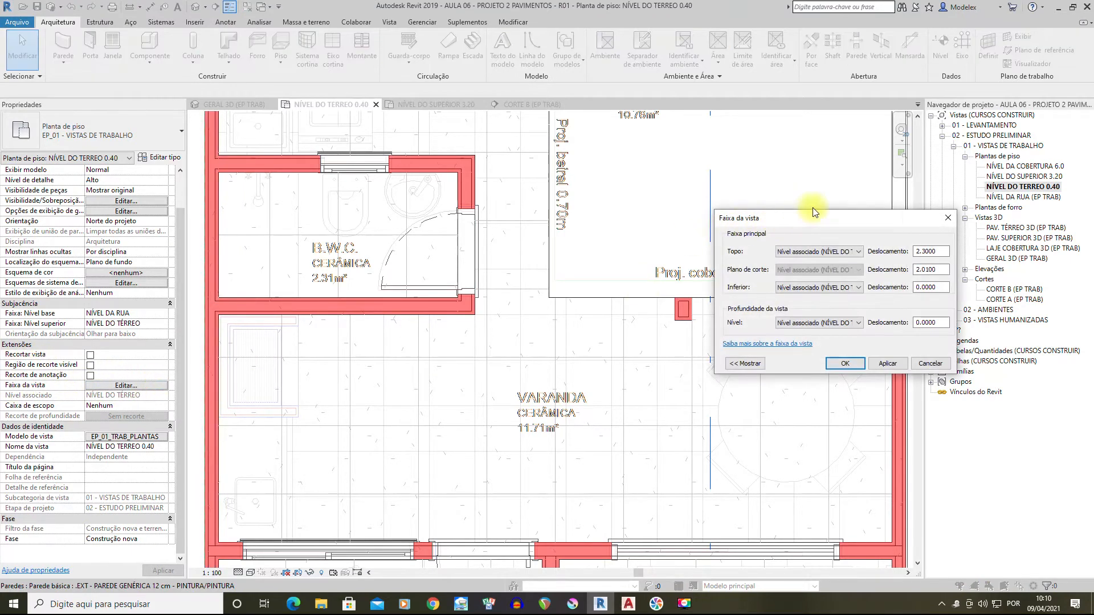
pyautogui.moveTo(811, 212); pyautogui.dragTo(572, 358)
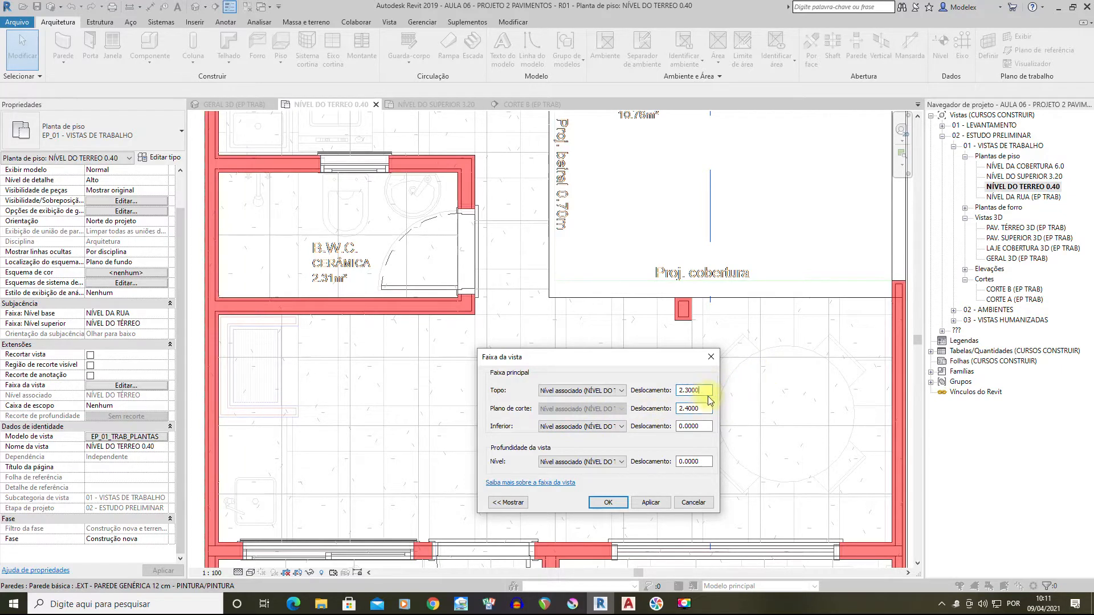
pyautogui.click(608, 502)
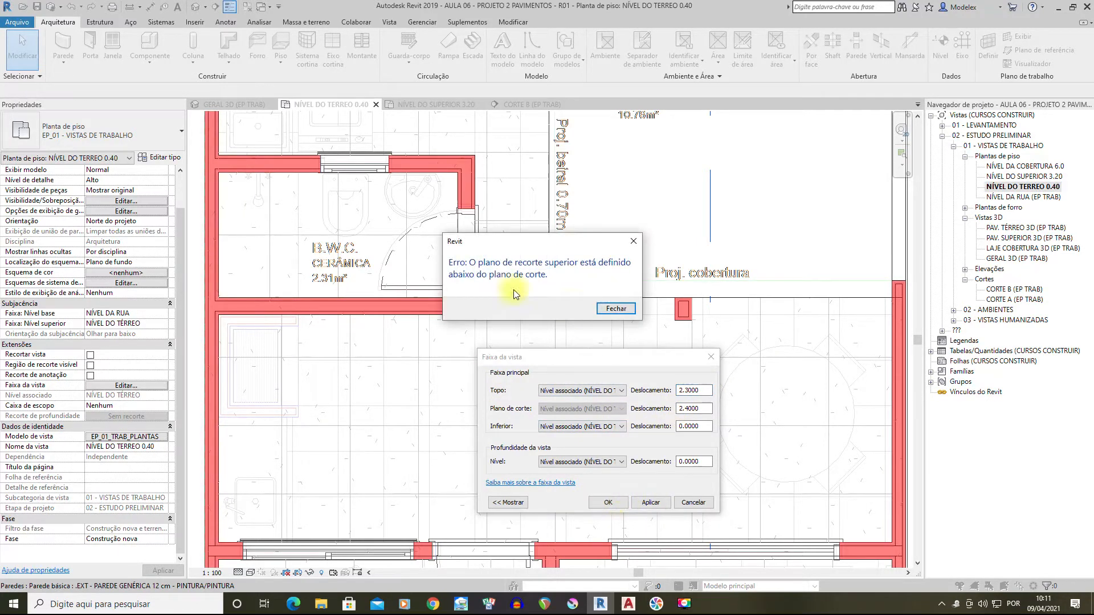
pyautogui.click(615, 310)
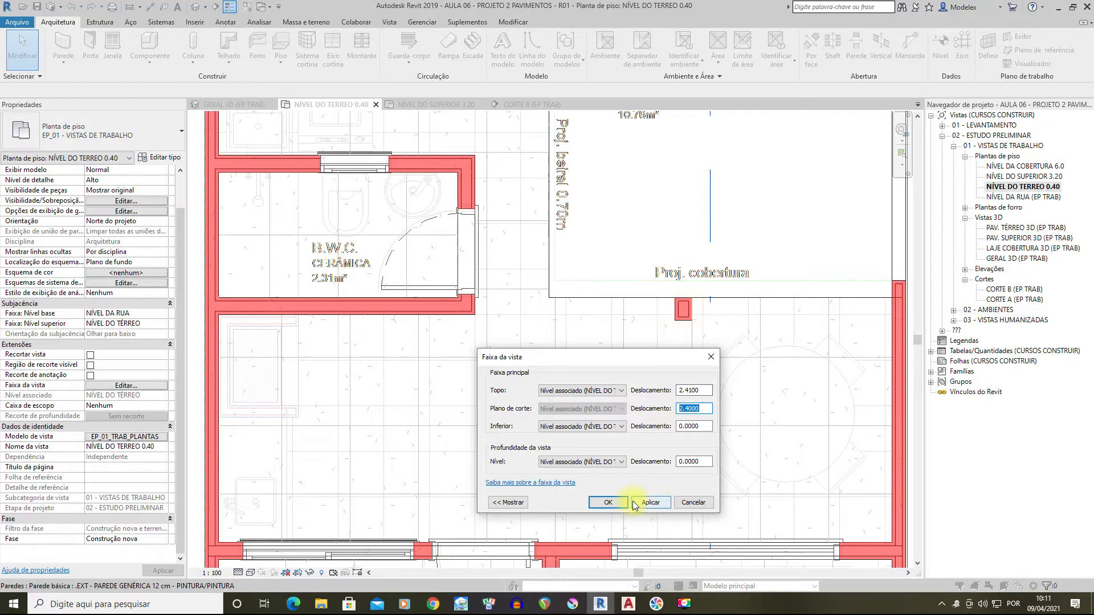
pyautogui.click(606, 502)
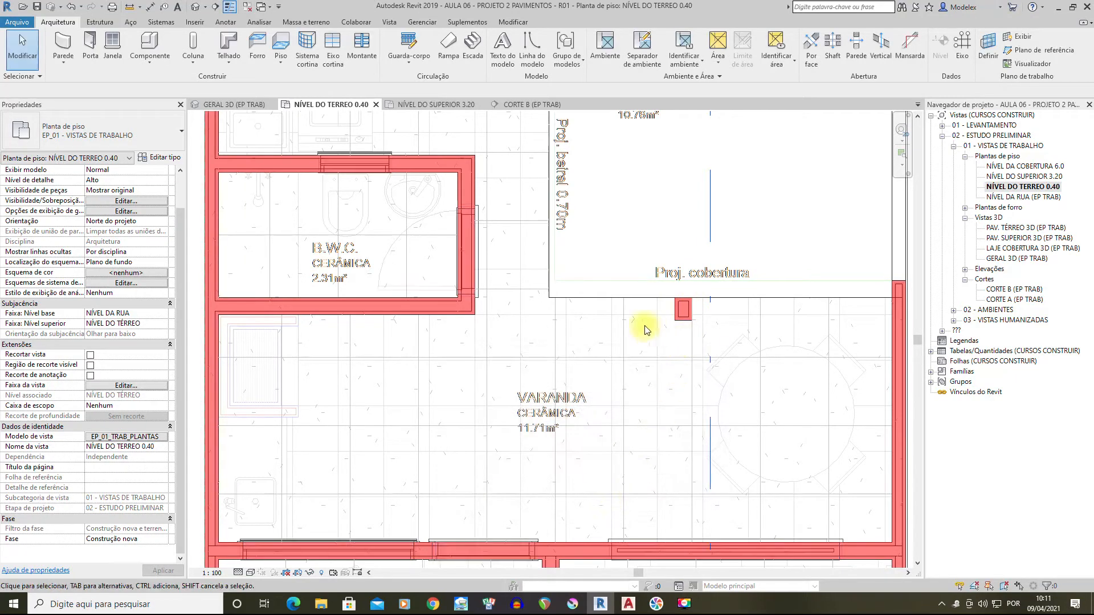
# Raise the plan's view range to a top offset of 2.55 and lift the cut plane above the veranda beam's base
pyautogui.scroll(-4, 644, 329)
pyautogui.scroll(3, 608, 342)
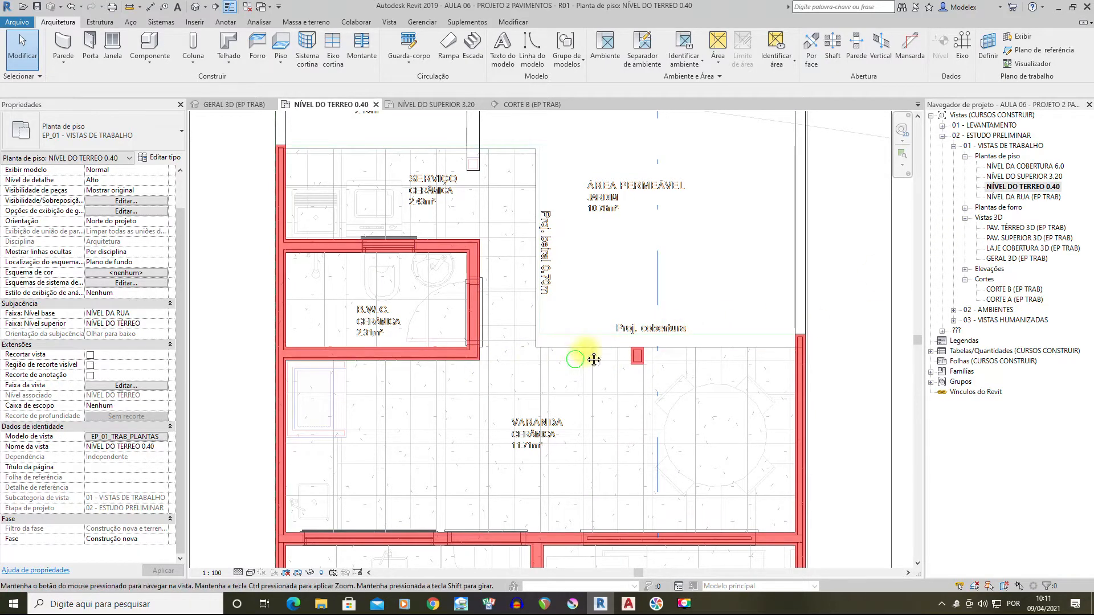
pyautogui.moveTo(560, 433); pyautogui.dragTo(627, 262, button='middle')
pyautogui.scroll(-2, 629, 263)
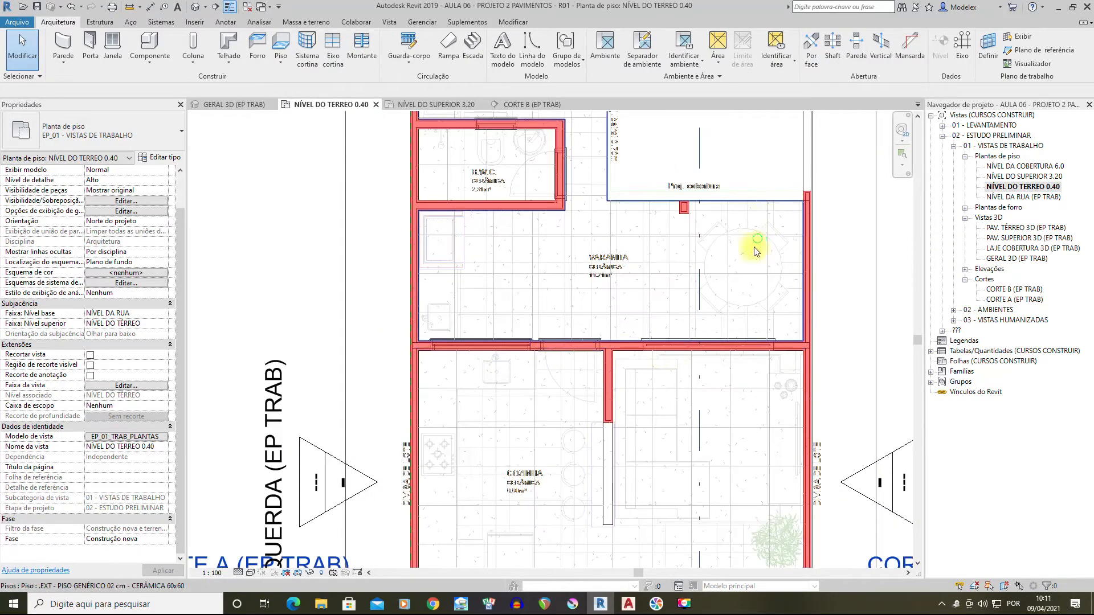
pyautogui.moveTo(650, 216); pyautogui.dragTo(607, 368, button='middle')
pyautogui.scroll(2, 608, 371)
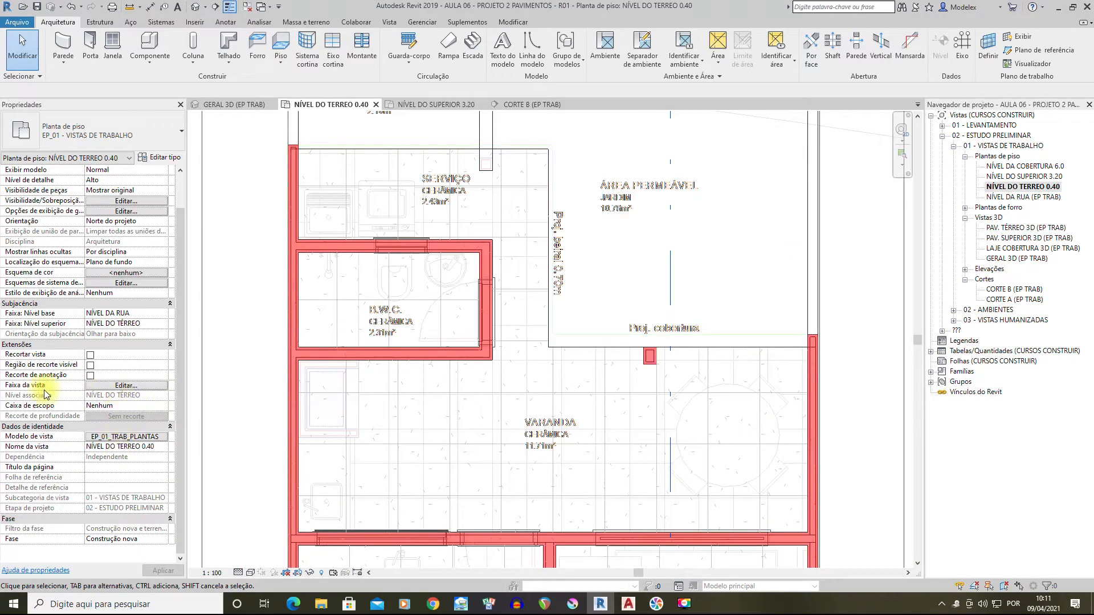
pyautogui.click(116, 385)
pyautogui.click(696, 390)
pyautogui.write('255')
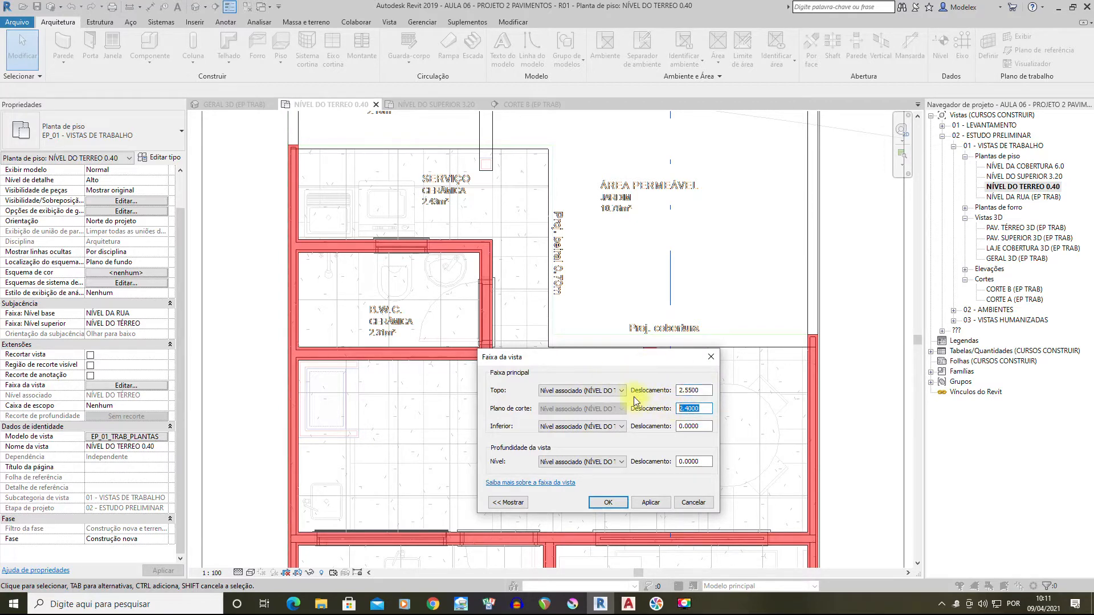
pyautogui.click(607, 502)
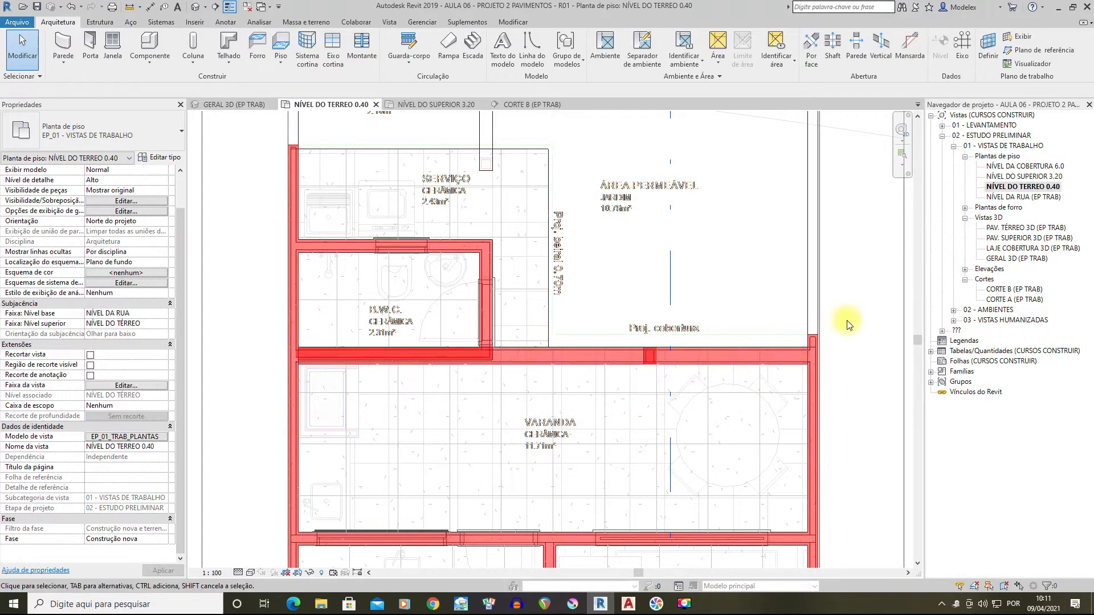
# Examine how the 20 cm beam overlaps the B.W.C. wall and meets the pillar and side wall in plan
pyautogui.scroll(2, 772, 340)
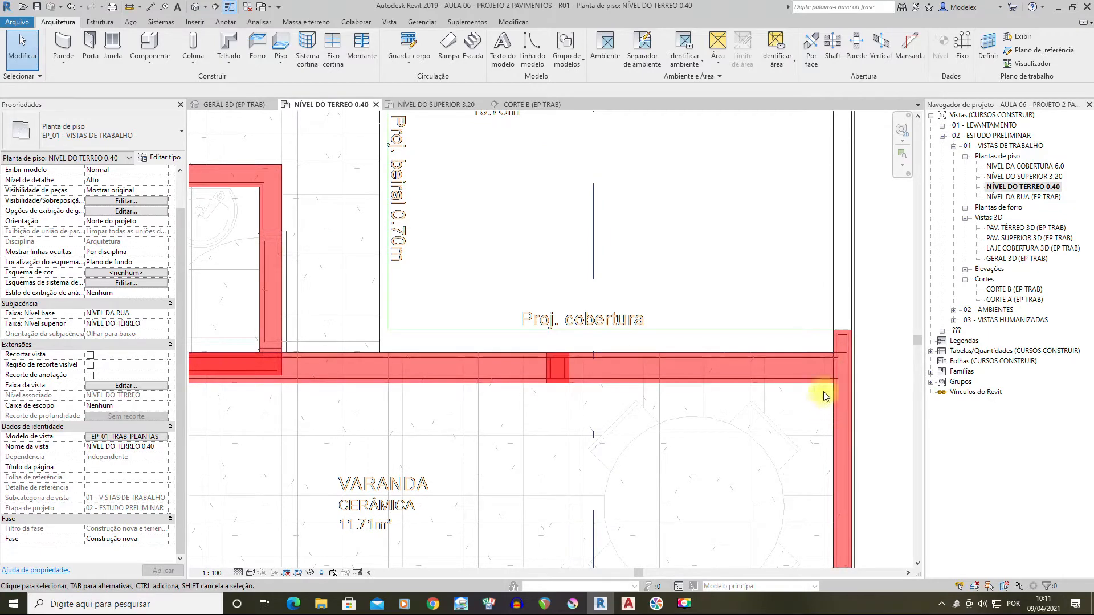
pyautogui.moveTo(445, 379); pyautogui.dragTo(757, 364, button='middle')
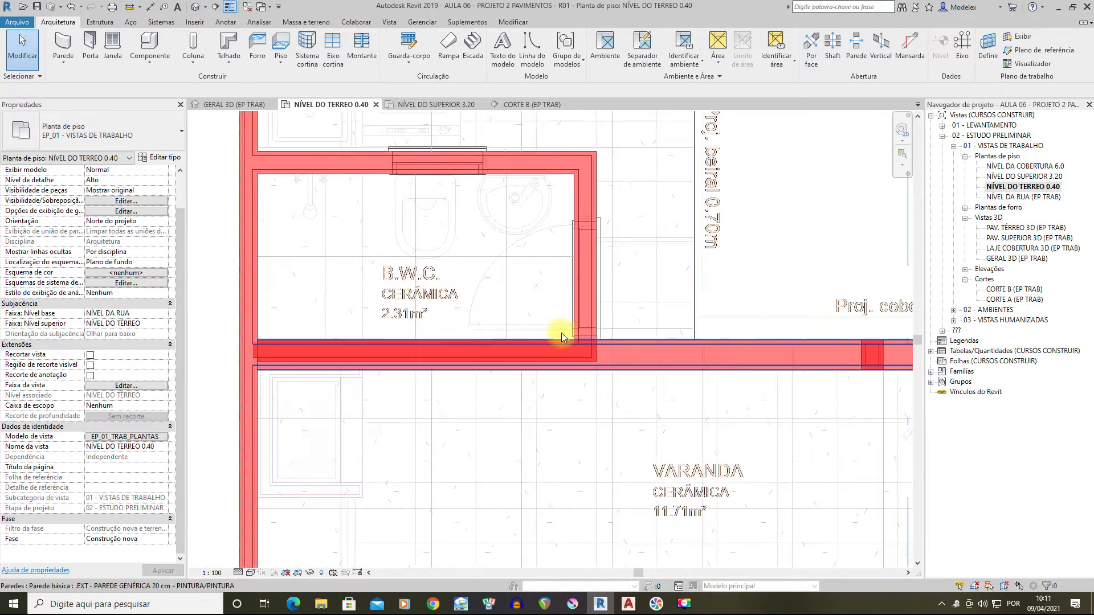
pyautogui.scroll(1, 571, 338)
pyautogui.moveTo(487, 366); pyautogui.dragTo(675, 365, button='middle')
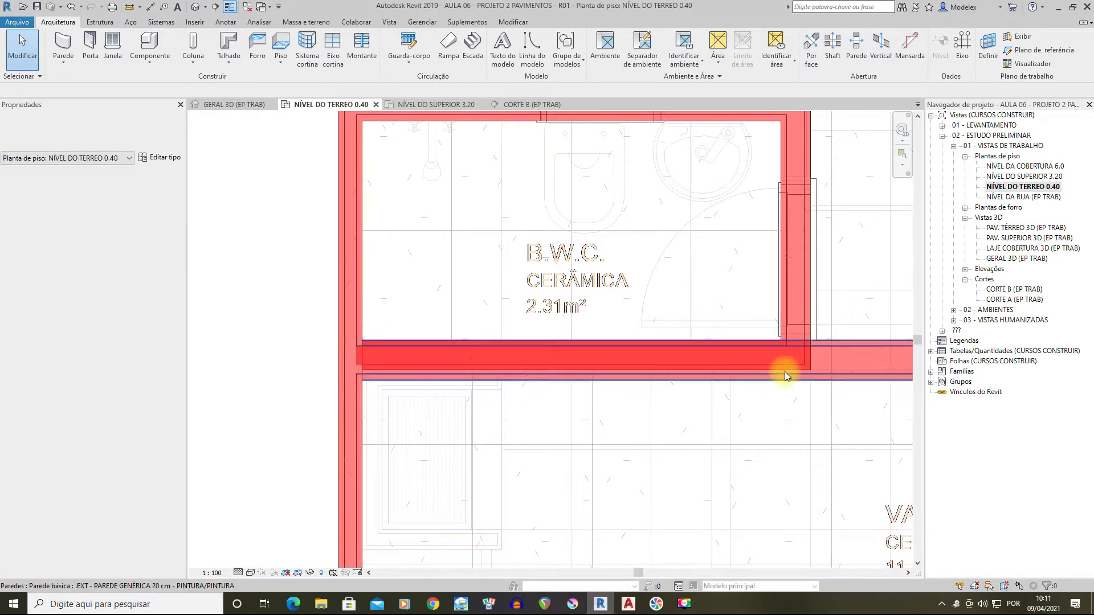
pyautogui.moveTo(803, 334); pyautogui.dragTo(716, 344, button='middle')
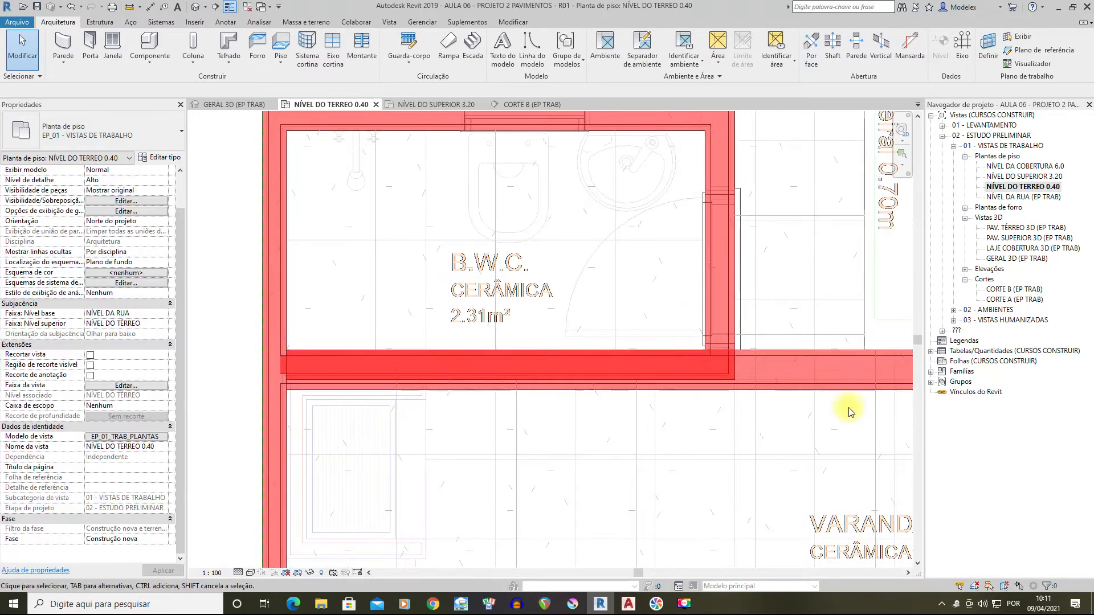
pyautogui.moveTo(793, 350); pyautogui.dragTo(422, 332, button='middle')
pyautogui.scroll(-1, 504, 335)
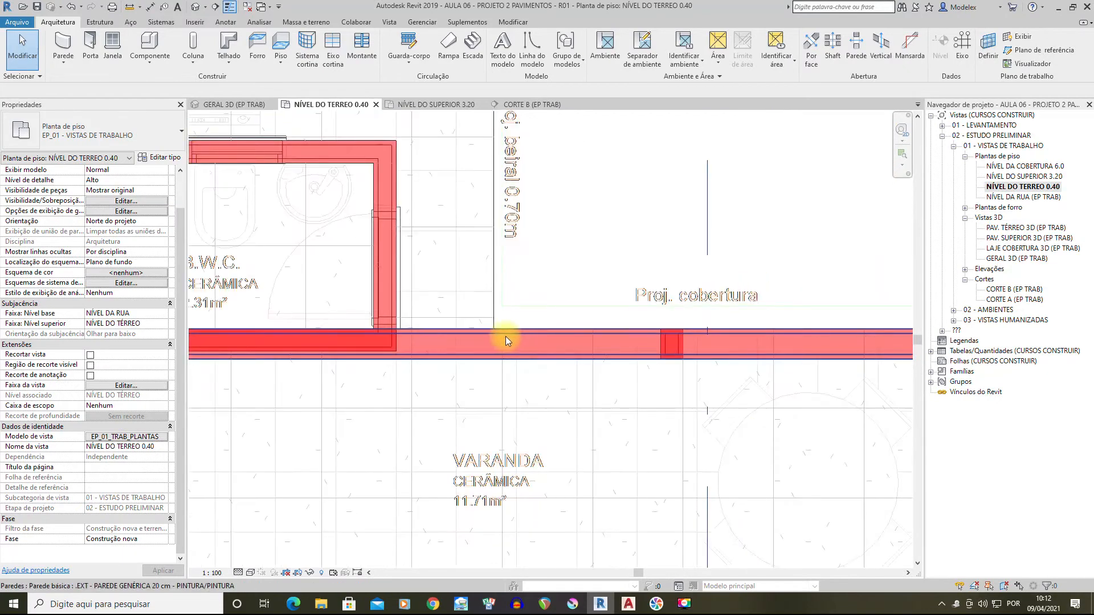
pyautogui.scroll(-1, 718, 350)
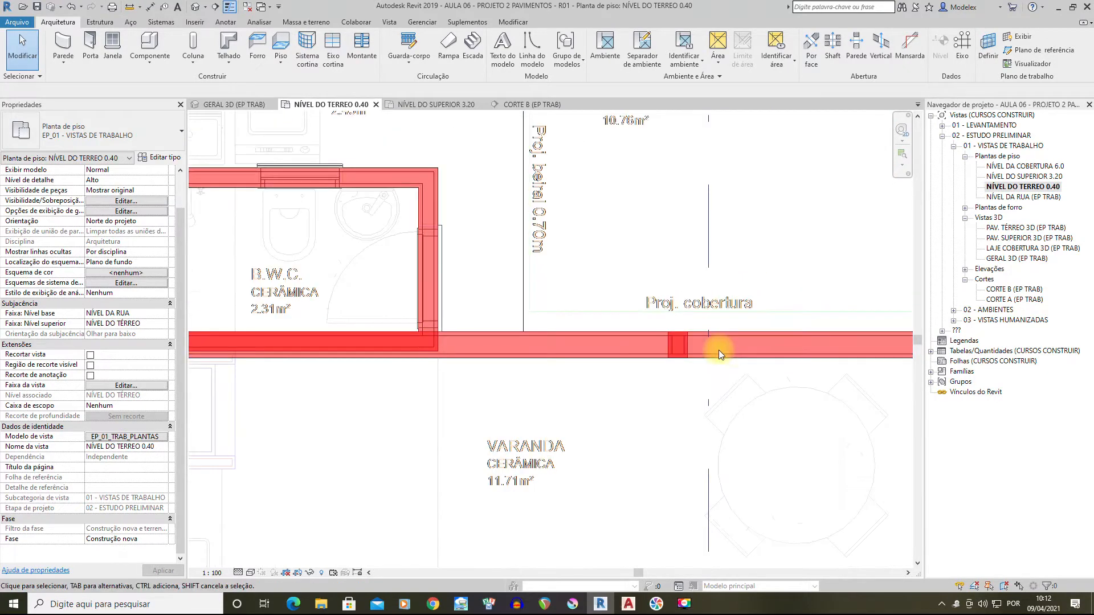
pyautogui.moveTo(804, 353); pyautogui.dragTo(715, 362, button='middle')
pyautogui.scroll(1, 478, 335)
pyautogui.moveTo(545, 355); pyautogui.dragTo(692, 355, button='middle')
pyautogui.moveTo(767, 351); pyautogui.dragTo(716, 342, button='middle')
pyautogui.scroll(1, 723, 339)
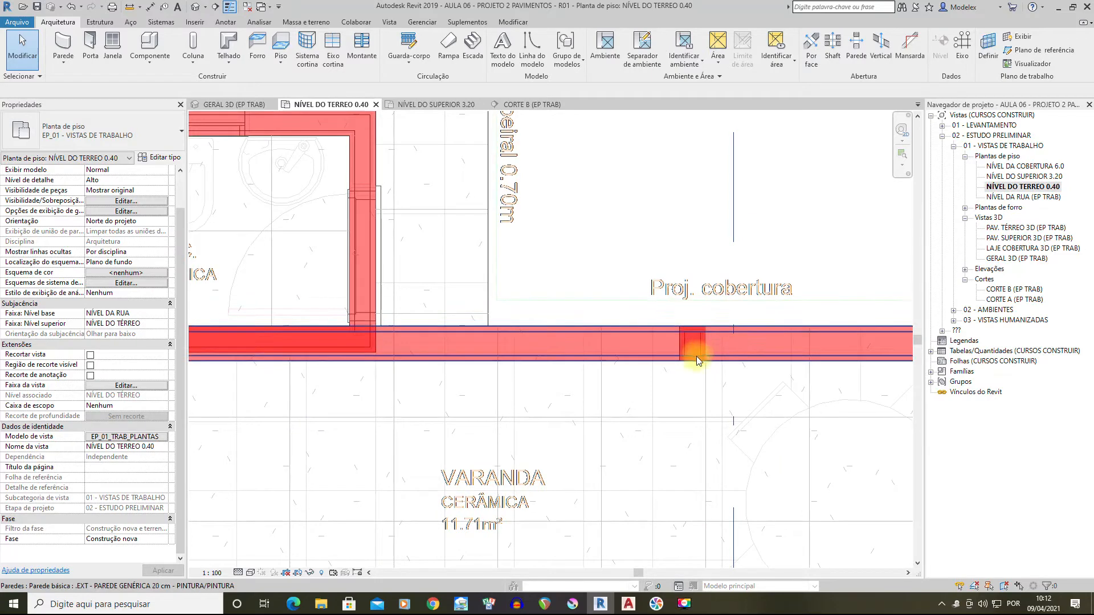
pyautogui.scroll(-2, 691, 357)
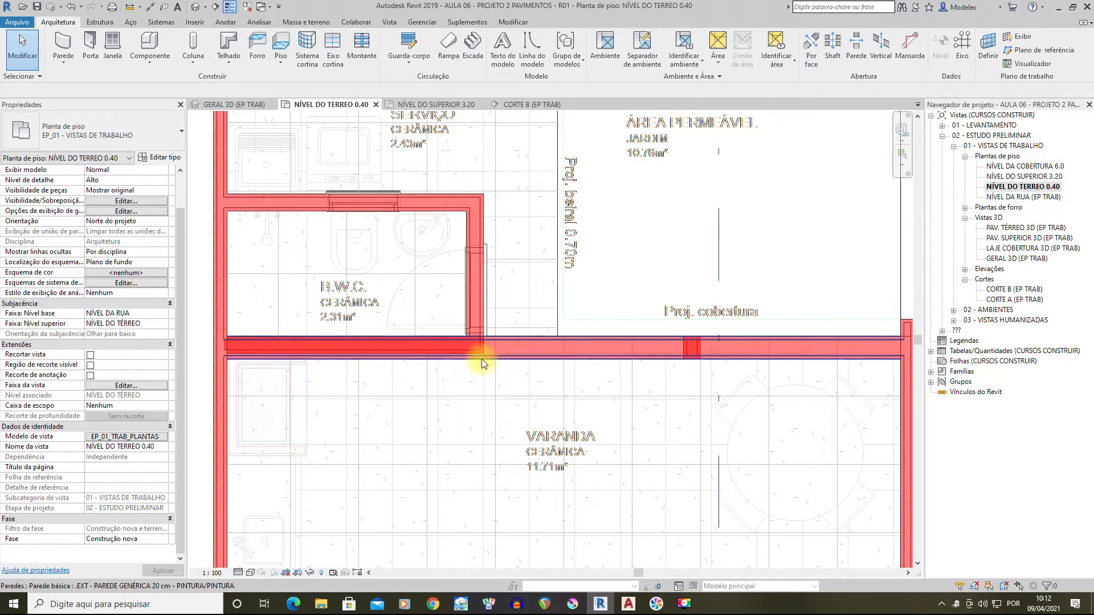
# Open the GERAL 3D view, orbit to the veranda and set the projection mode to Perspectiva
pyautogui.doubleClick(1006, 257)
pyautogui.scroll(5, 679, 397)
pyautogui.keyDown('shift'); pyautogui.moveTo(718, 380); pyautogui.dragTo(781, 306, button='middle'); pyautogui.keyUp('shift')
pyautogui.moveTo(781, 306); pyautogui.dragTo(703, 535, button='middle')
pyautogui.scroll(-2, 621, 390)
pyautogui.moveTo(686, 314); pyautogui.dragTo(607, 357, button='middle')
pyautogui.keyDown('shift'); pyautogui.moveTo(670, 331); pyautogui.dragTo(708, 313, button='middle'); pyautogui.keyUp('shift')
pyautogui.scroll(2, 708, 316)
pyautogui.scroll(4, 708, 315)
pyautogui.keyDown('shift'); pyautogui.moveTo(575, 389); pyautogui.dragTo(485, 464, button='middle'); pyautogui.keyUp('shift')
pyautogui.click(767, 304)
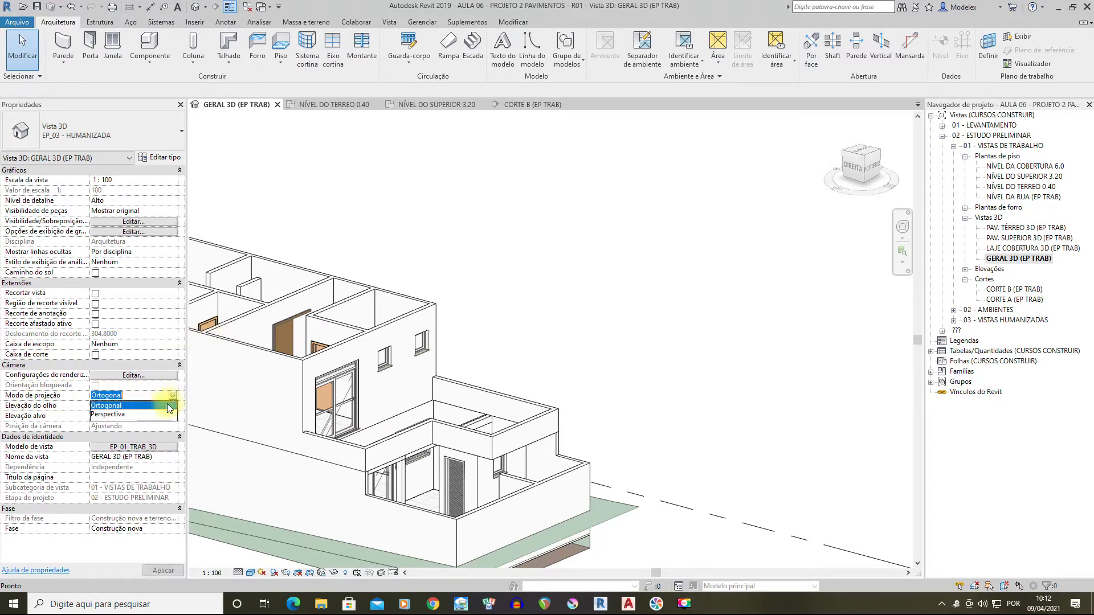
pyautogui.click(127, 416)
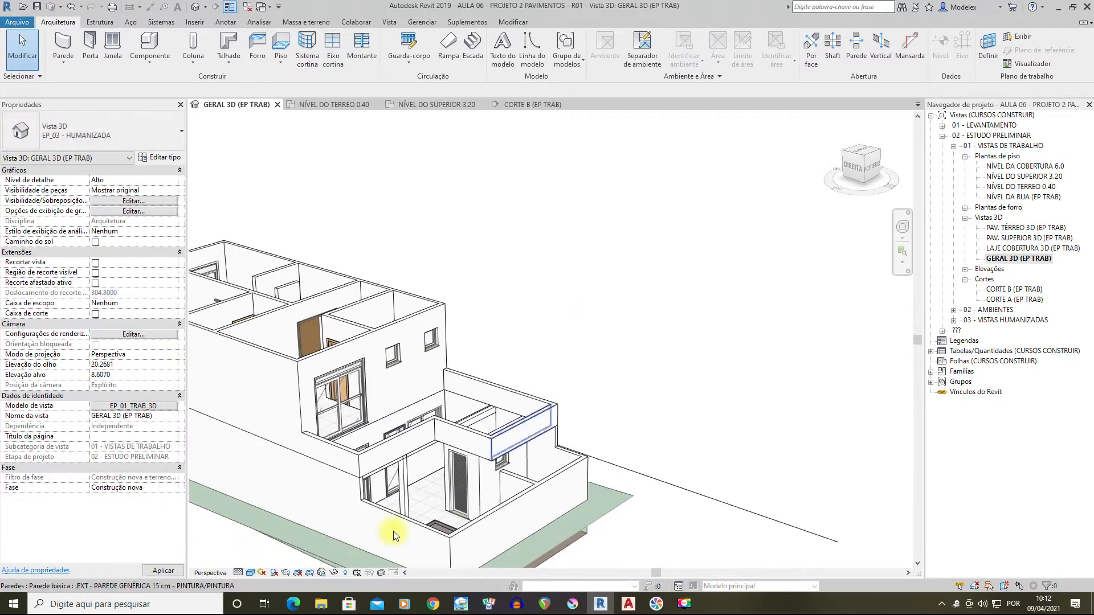
# Inspect the veranda beam up close from several angles, especially where it meets the B.W.C. wall and the pillar
pyautogui.scroll(2, 438, 479)
pyautogui.scroll(8, 463, 403)
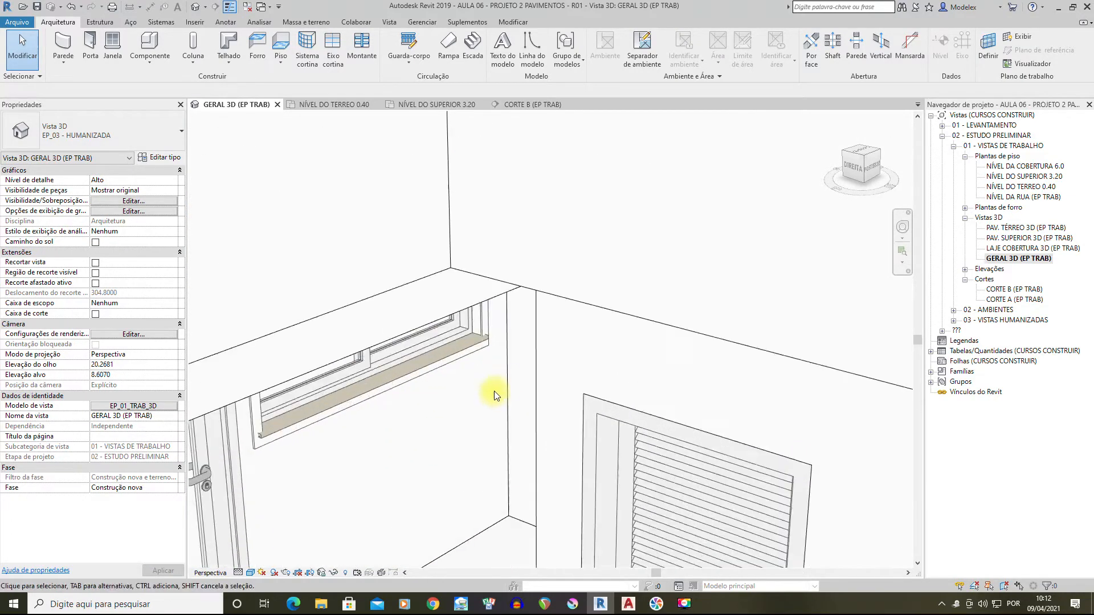
pyautogui.moveTo(587, 360); pyautogui.dragTo(623, 405, button='middle')
pyautogui.scroll(-8, 616, 402)
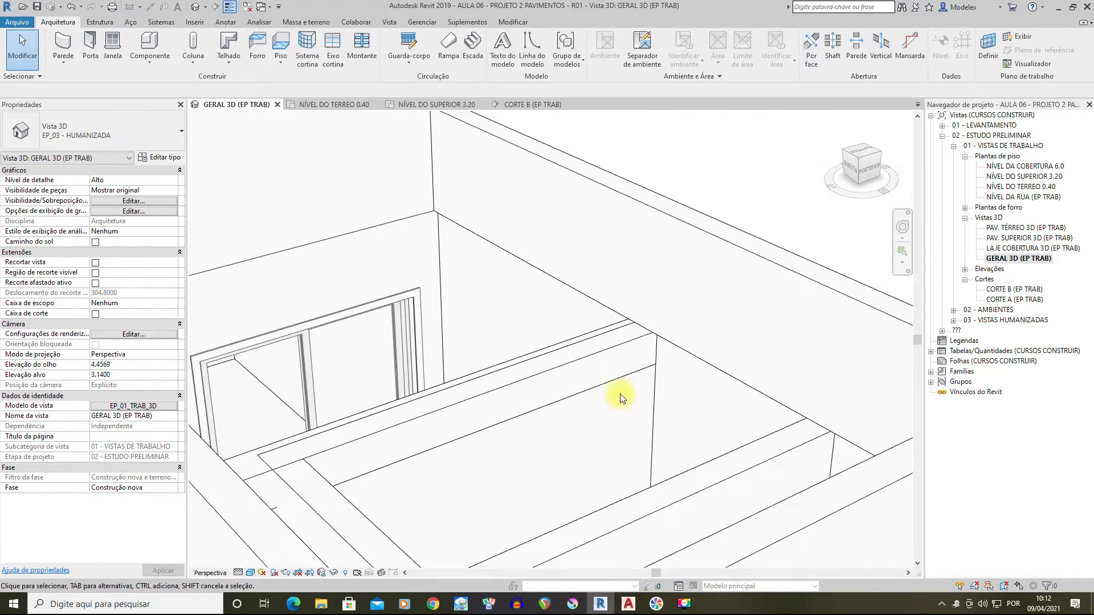
pyautogui.scroll(-2, 612, 447)
pyautogui.keyDown('shift'); pyautogui.moveTo(612, 448); pyautogui.dragTo(756, 415, button='middle'); pyautogui.keyUp('shift')
pyautogui.scroll(1, 756, 415)
pyautogui.scroll(3, 680, 418)
pyautogui.keyDown('shift'); pyautogui.moveTo(680, 418); pyautogui.dragTo(621, 410, button='middle'); pyautogui.keyUp('shift')
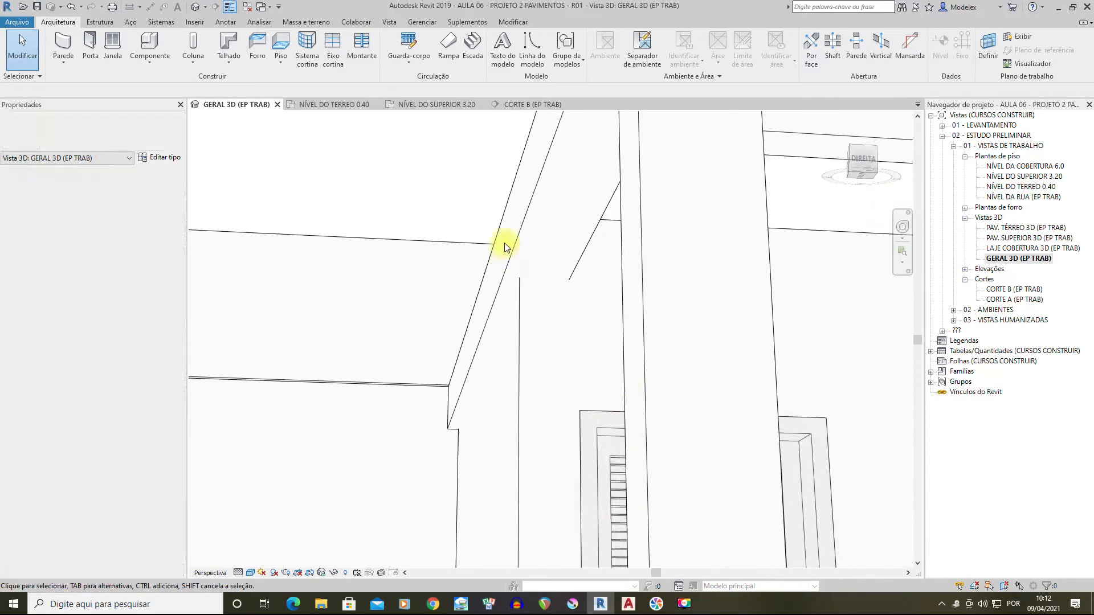
pyautogui.keyDown('shift'); pyautogui.moveTo(498, 289); pyautogui.dragTo(468, 508, button='middle'); pyautogui.keyUp('shift')
pyautogui.scroll(-2, 477, 465)
pyautogui.keyDown('shift'); pyautogui.moveTo(478, 464); pyautogui.dragTo(564, 393, button='middle'); pyautogui.keyUp('shift')
pyautogui.moveTo(295, 268); pyautogui.dragTo(771, 306, button='middle')
pyautogui.scroll(2, 613, 388)
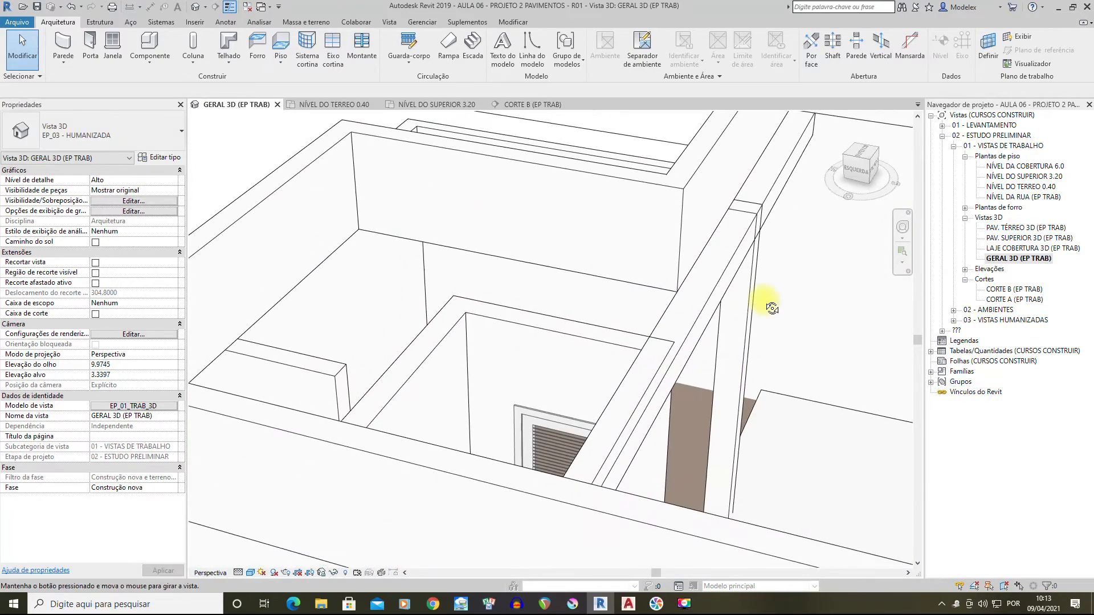
pyautogui.scroll(1, 674, 351)
pyautogui.moveTo(699, 309); pyautogui.dragTo(630, 376, button='middle')
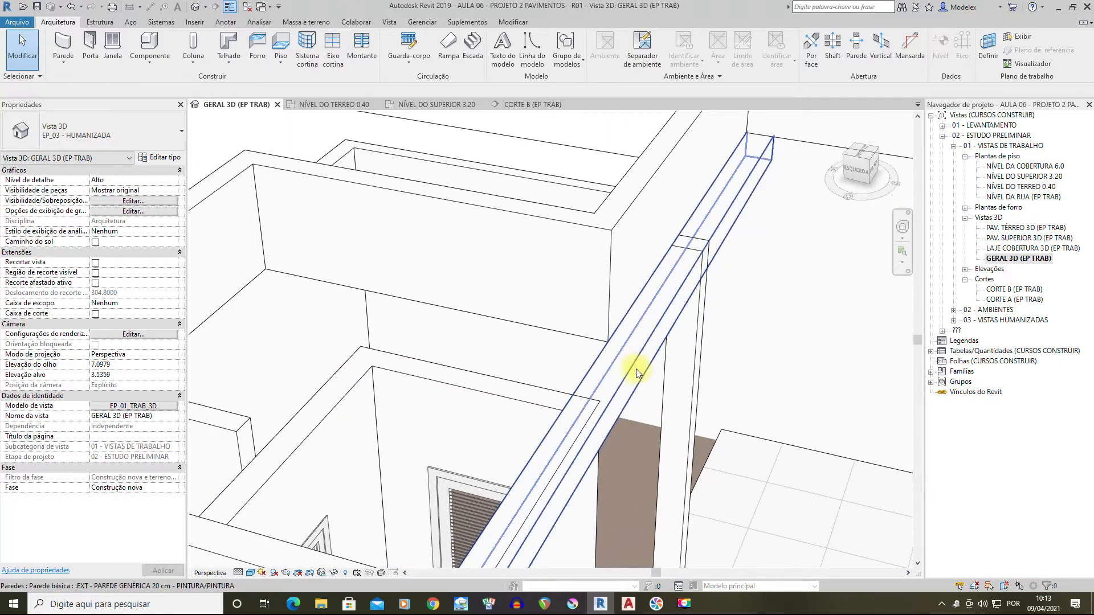
# Change the veranda beam's wall type to .EXT - PAREDE GENÉRICA 15 cm - PINTURA/PINTURA from the NÍVEL DO TERREO 0.40 plan
pyautogui.click(638, 365)
pyautogui.scroll(2, 675, 372)
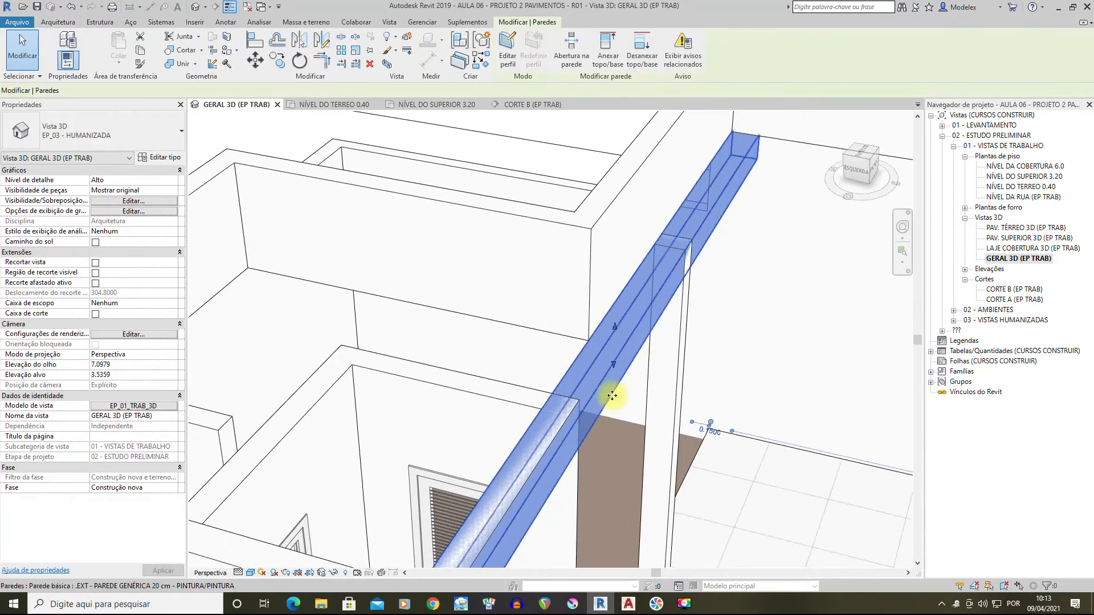
pyautogui.doubleClick(1024, 188)
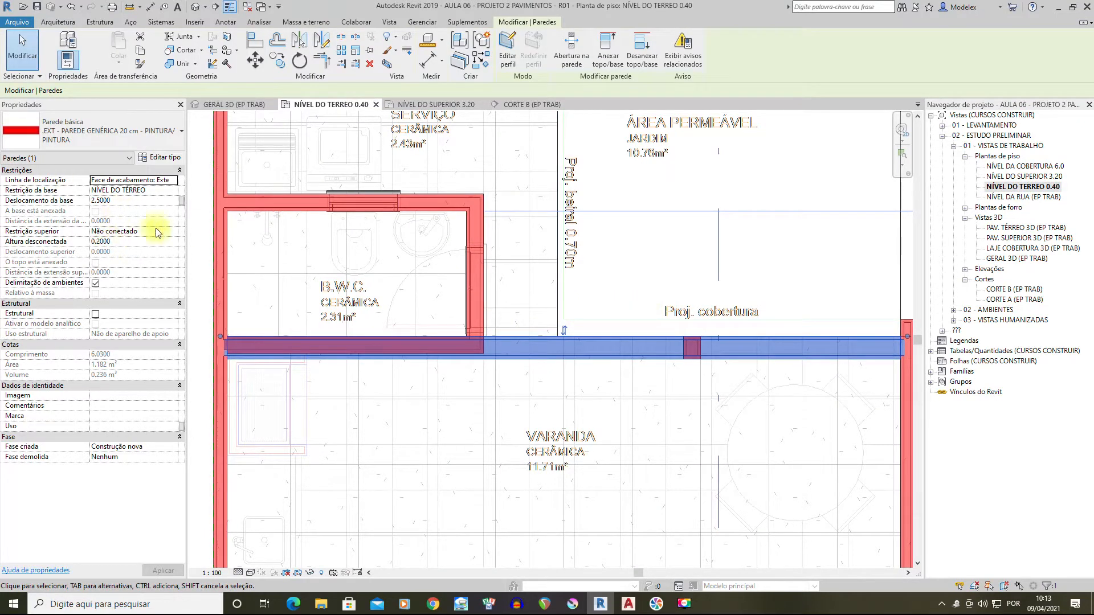
pyautogui.click(127, 132)
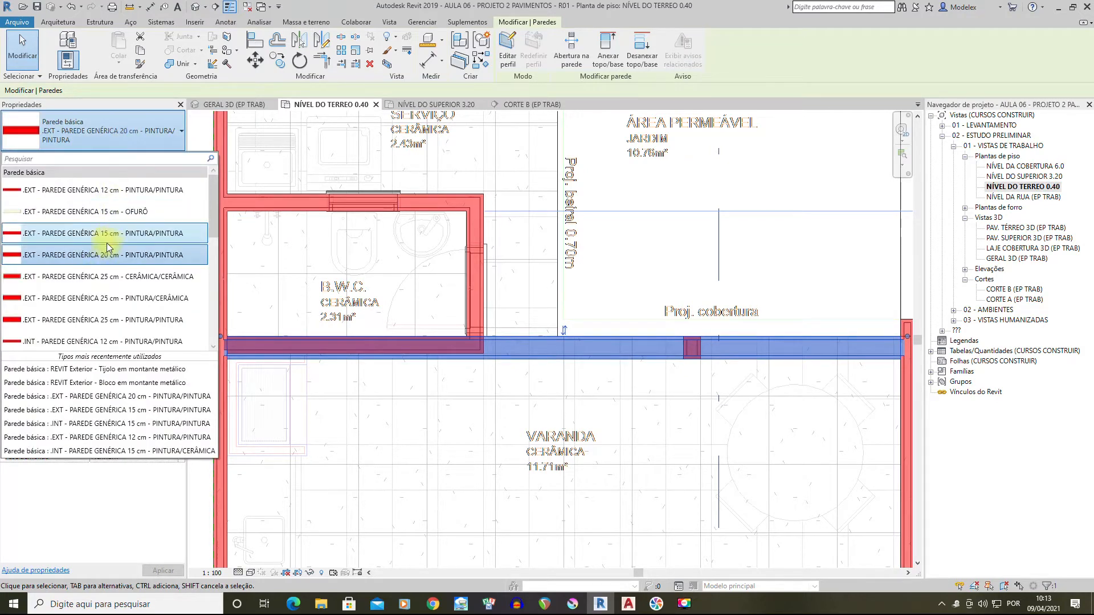
pyautogui.click(108, 235)
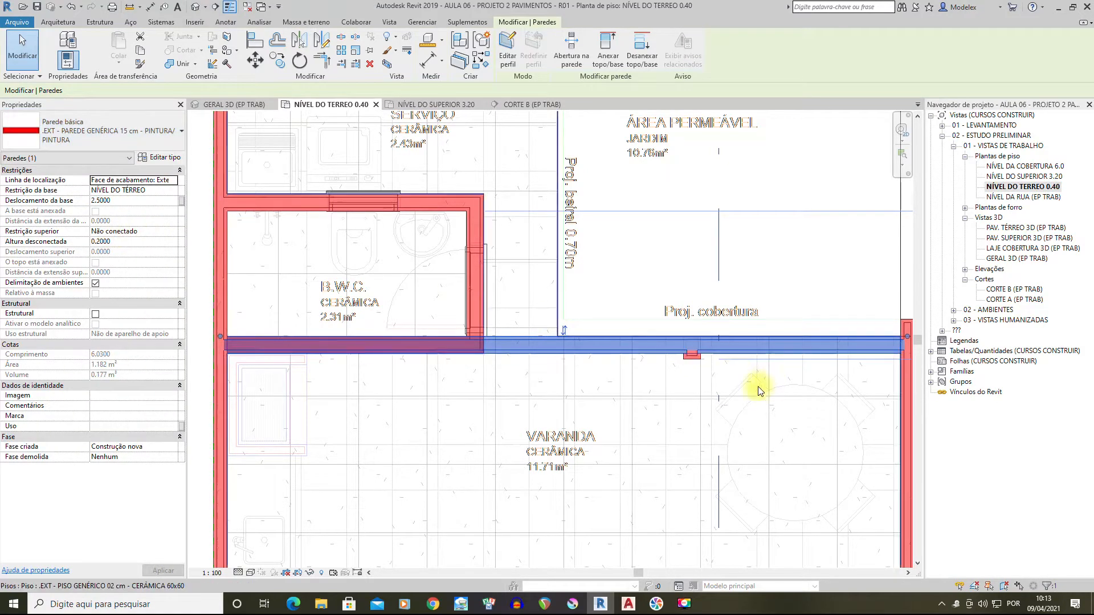
pyautogui.press('Escape')
pyautogui.scroll(1, 501, 337)
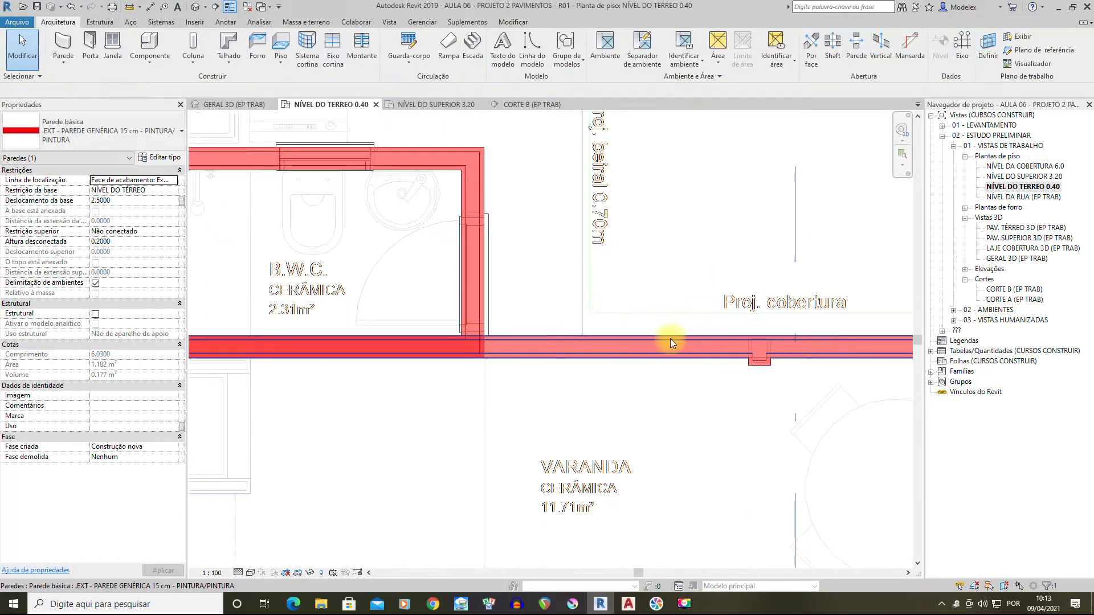
# Examine the veranda beam around the pillar in plan and in the CORTE B section
pyautogui.moveTo(735, 356); pyautogui.dragTo(407, 316, button='middle')
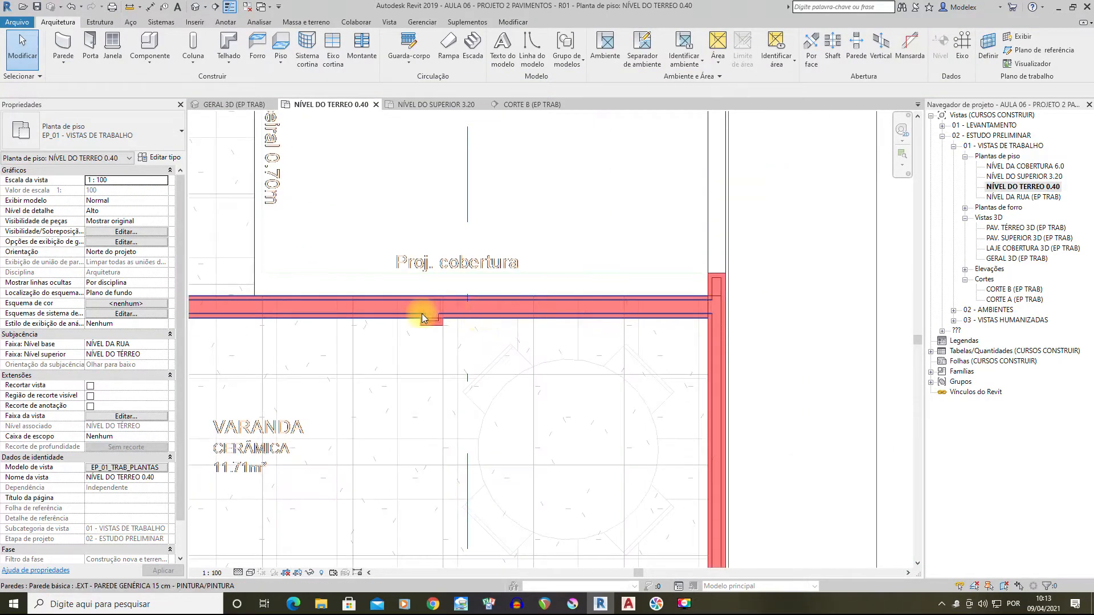
pyautogui.scroll(2, 422, 317)
pyautogui.scroll(-2, 476, 294)
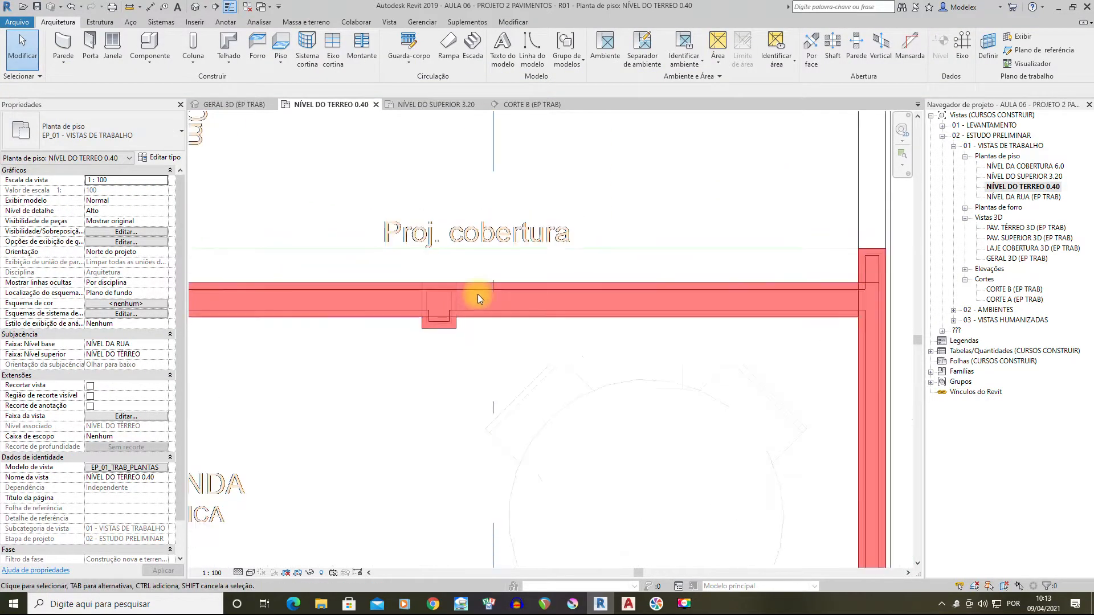
pyautogui.doubleClick(1004, 290)
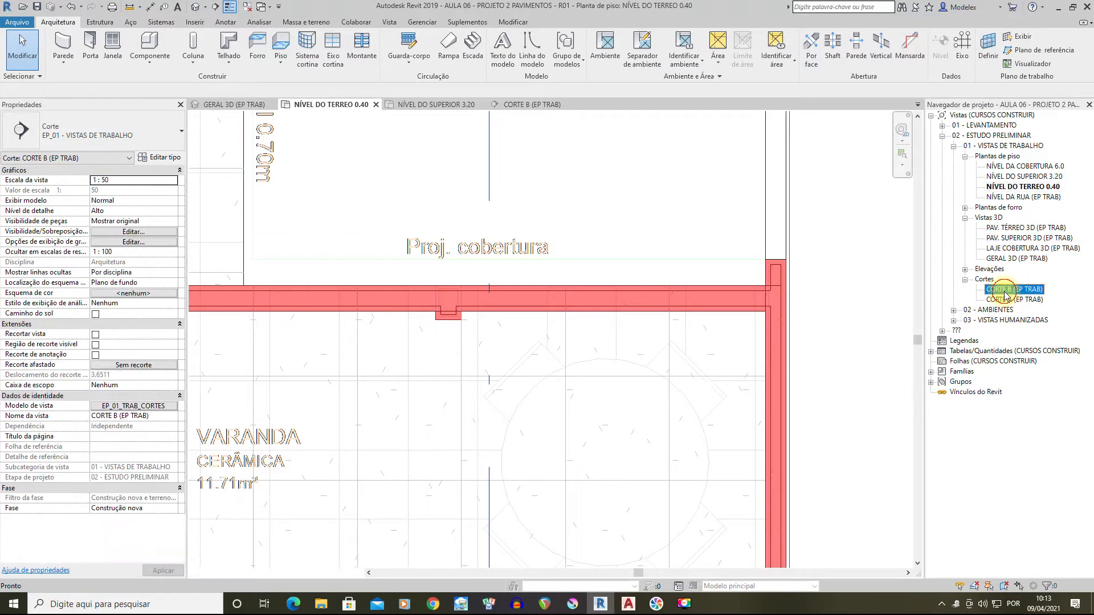
pyautogui.scroll(3, 607, 313)
pyautogui.scroll(2, 821, 317)
pyautogui.moveTo(828, 344); pyautogui.dragTo(667, 123, button='middle')
pyautogui.scroll(-3, 669, 239)
pyautogui.moveTo(691, 222); pyautogui.dragTo(651, 231, button='middle')
pyautogui.scroll(1, 621, 198)
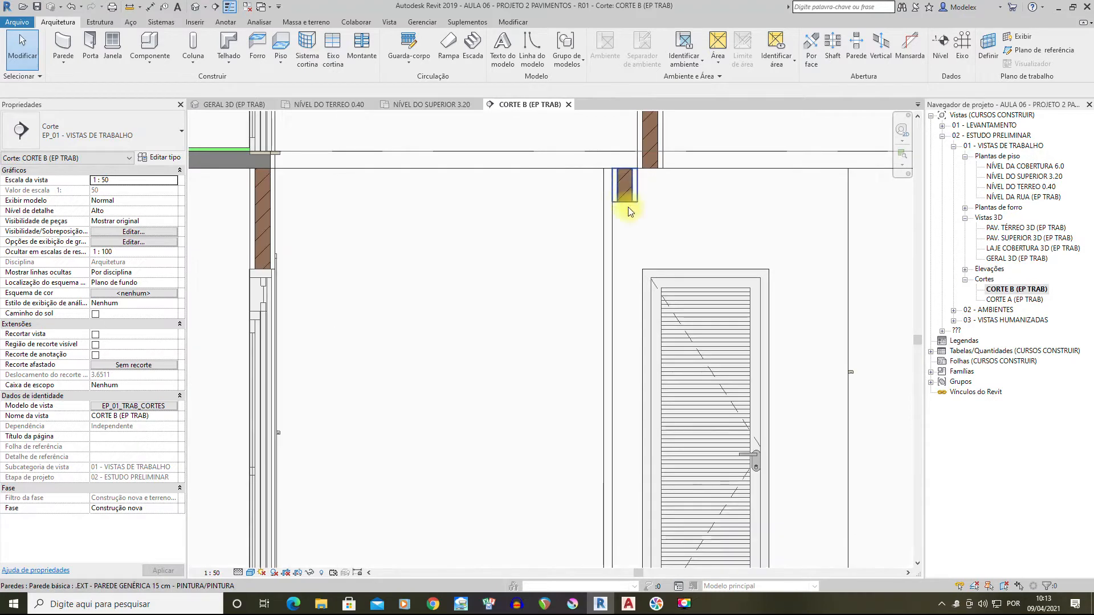
# Select the pillar wall beside the beam in CORTE B and locate it in the NÍVEL DO TERREO 0.40 plan
pyautogui.click(610, 230)
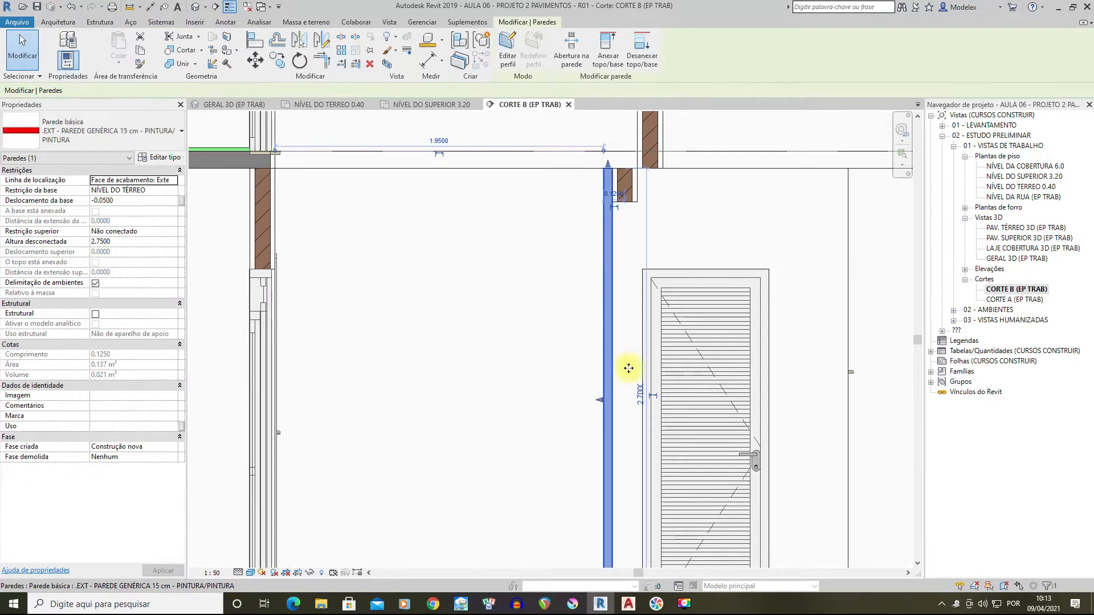
pyautogui.moveTo(654, 335); pyautogui.dragTo(592, 362, button='middle')
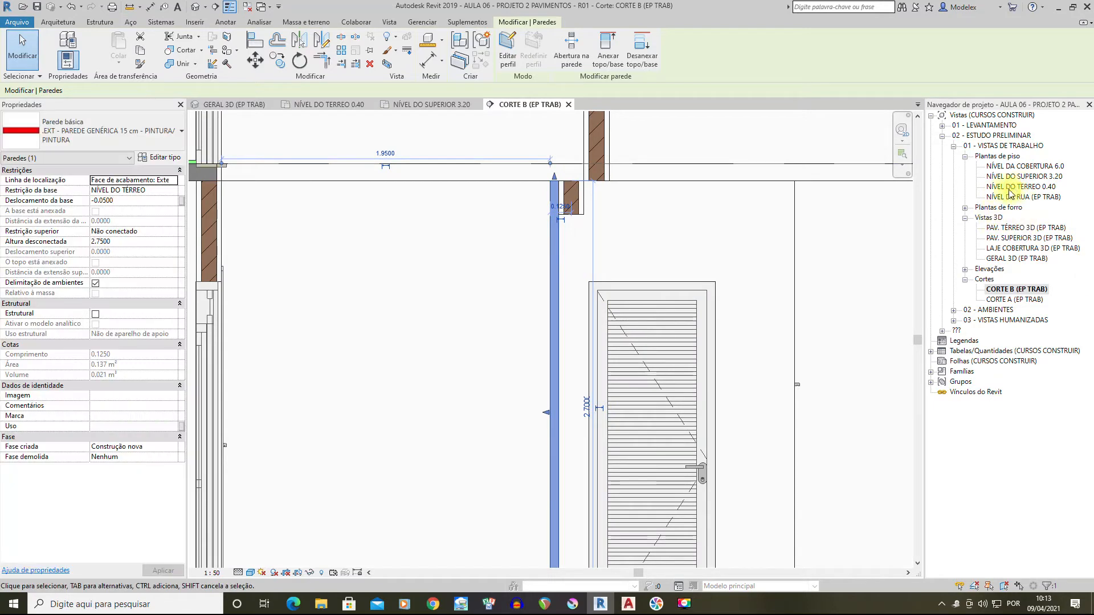
pyautogui.scroll(-1, 683, 247)
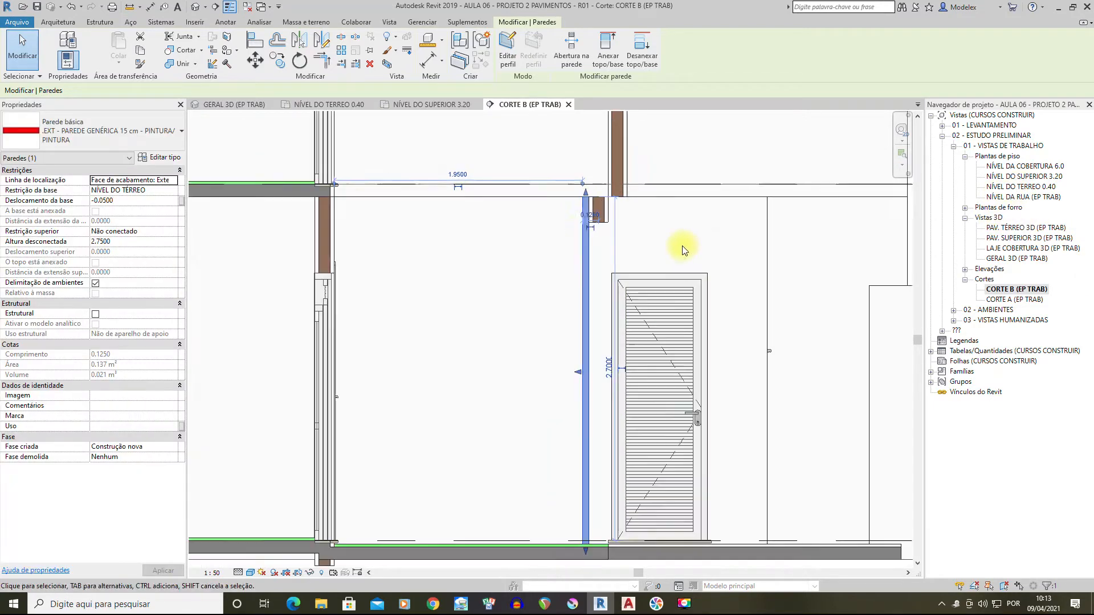
pyautogui.doubleClick(1025, 187)
pyautogui.scroll(2, 480, 310)
pyautogui.scroll(2, 570, 307)
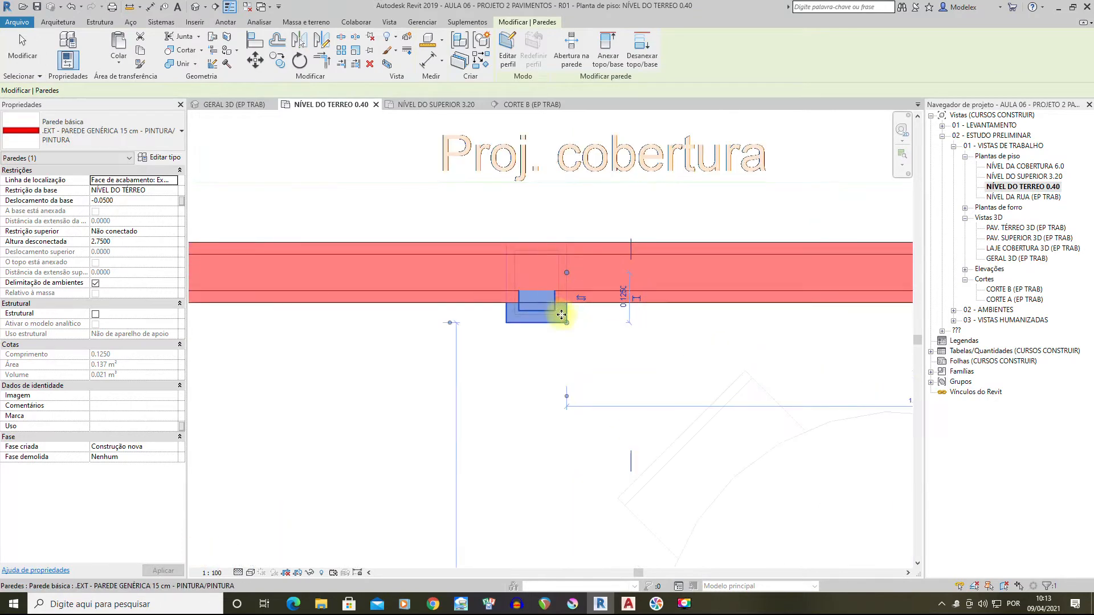
pyautogui.click(612, 337)
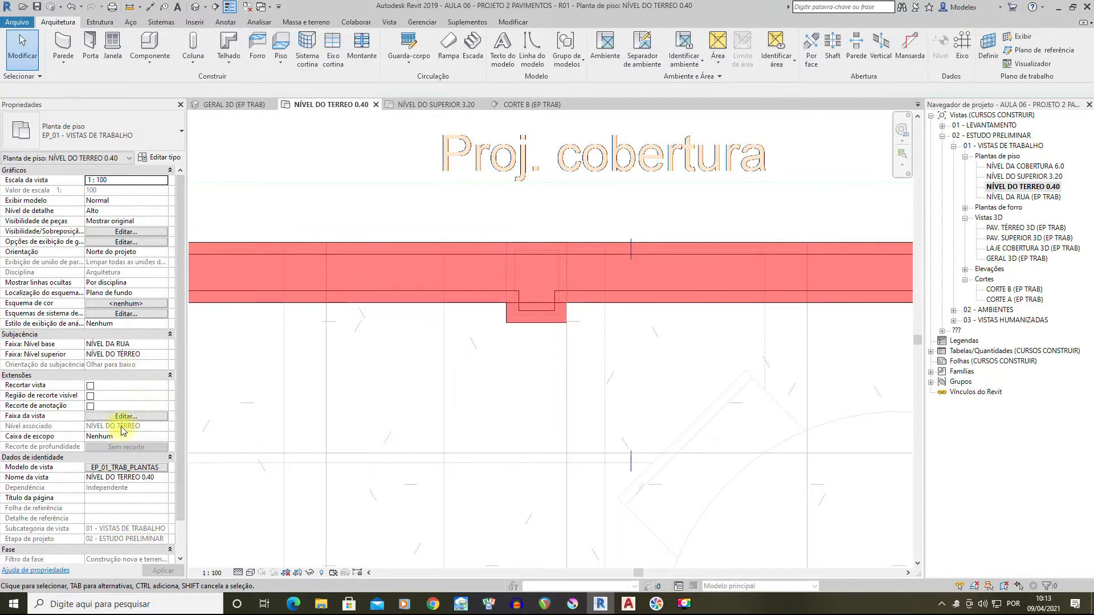
# Set the ground floor plan's view range to a top offset of 2.01 and a cut plane offset of 2.00
pyautogui.click(134, 417)
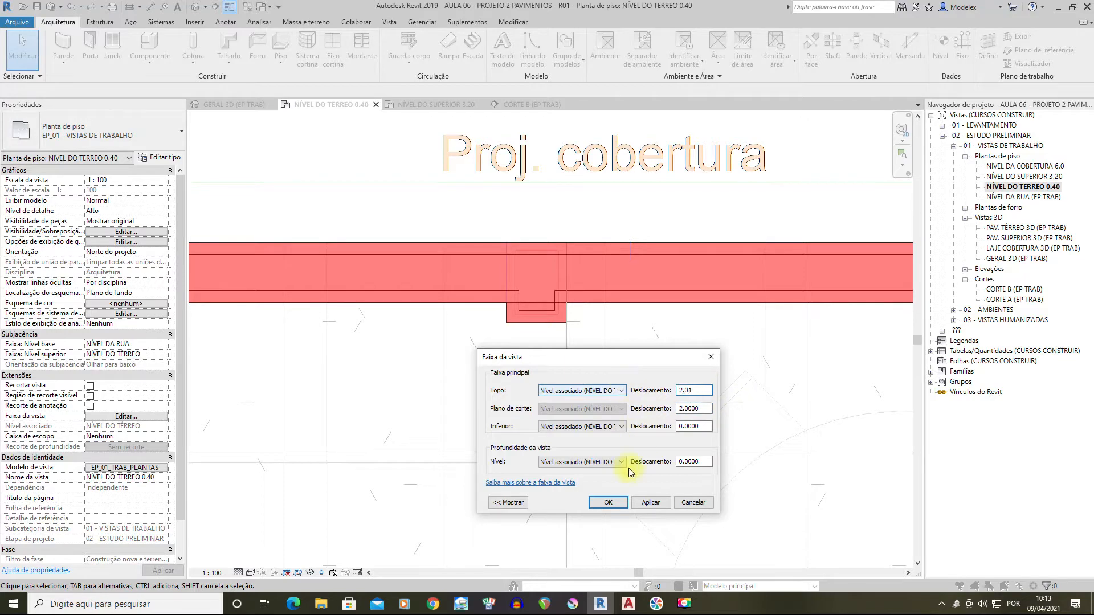
pyautogui.click(608, 504)
pyautogui.scroll(-5, 579, 335)
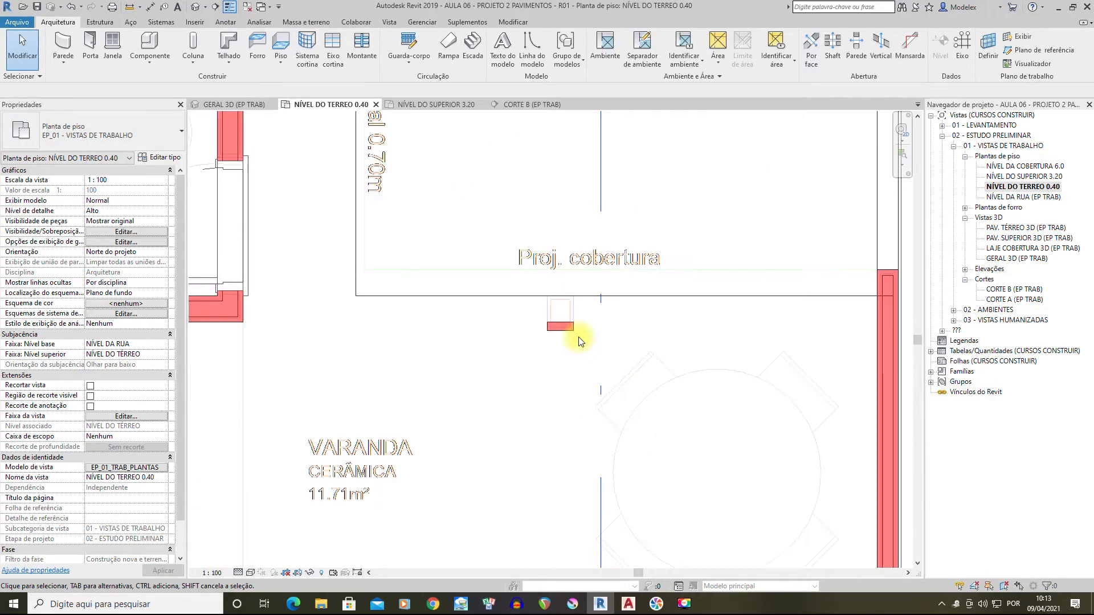
pyautogui.scroll(-1, 524, 304)
# Try to align the veranda pillar's short wall face with the floor edge near Proj. cobertura, unjoining the connected elements
pyautogui.scroll(5, 556, 269)
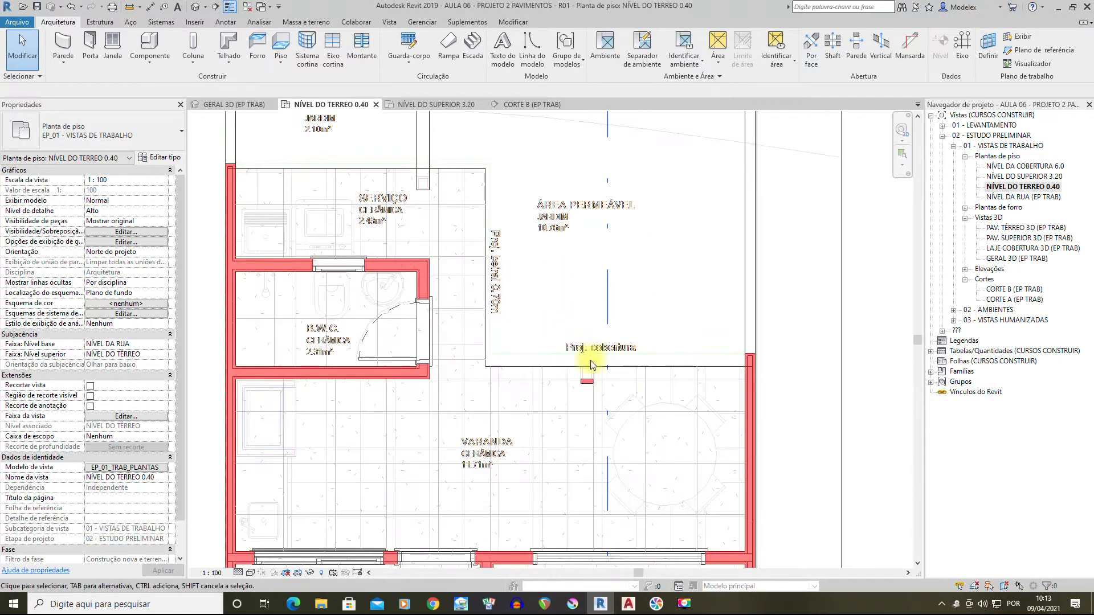
pyautogui.scroll(4, 612, 380)
pyautogui.click(589, 393)
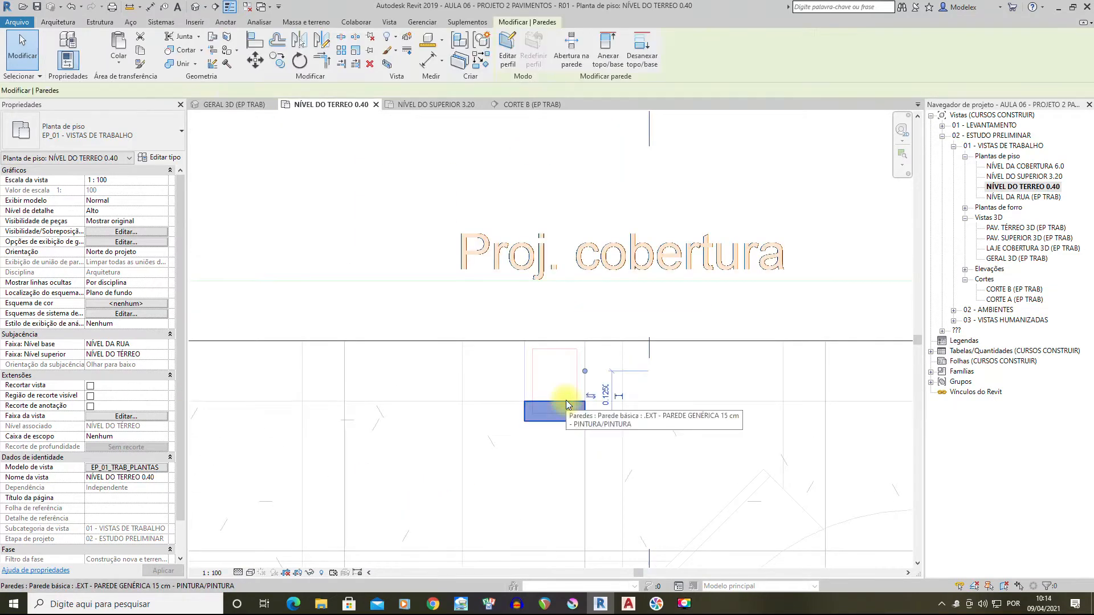
pyautogui.scroll(1, 587, 383)
pyautogui.moveTo(585, 372); pyautogui.dragTo(587, 373)
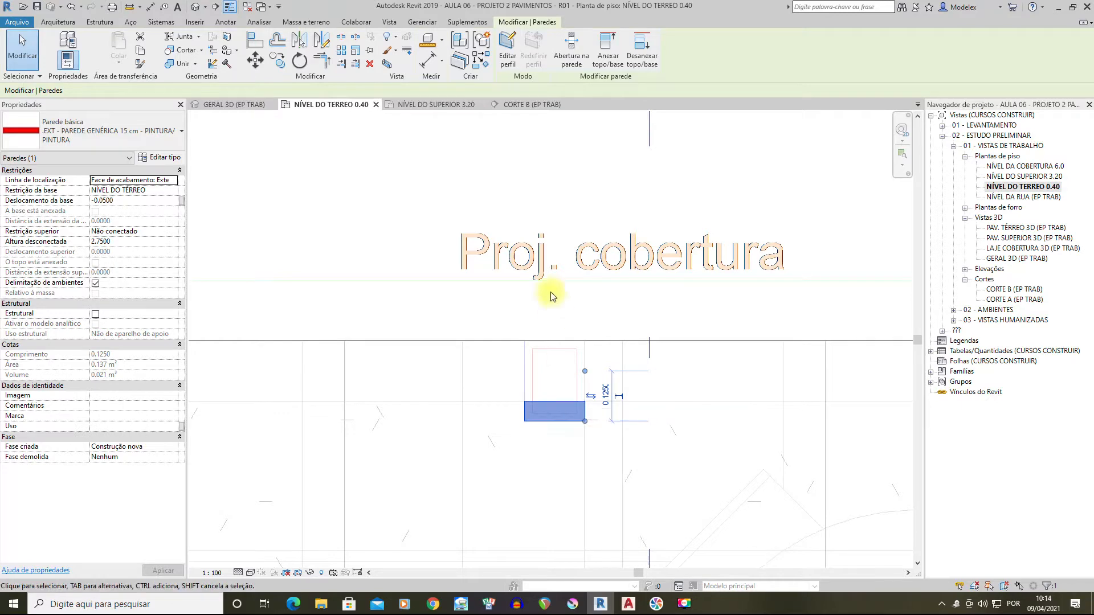
pyautogui.click(620, 257)
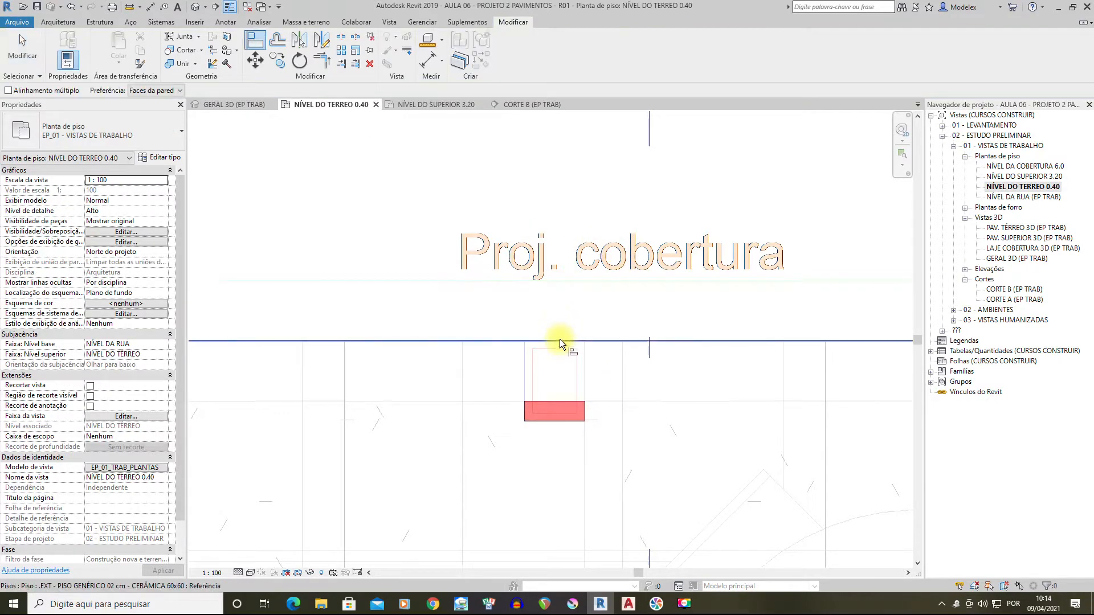
pyautogui.moveTo(561, 409); pyautogui.dragTo(561, 366)
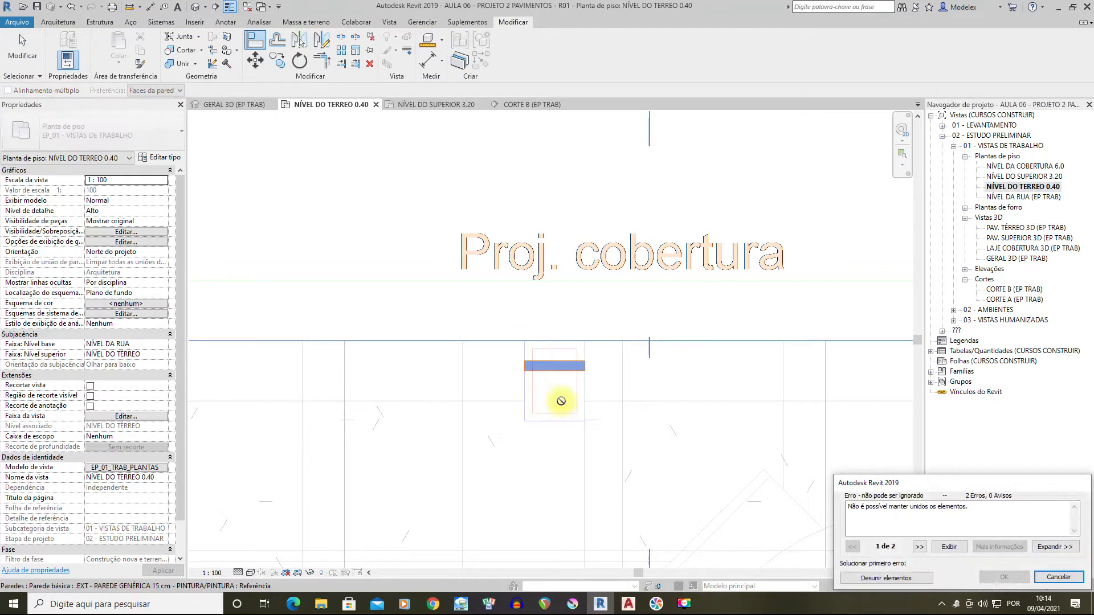
pyautogui.moveTo(991, 485); pyautogui.dragTo(920, 414)
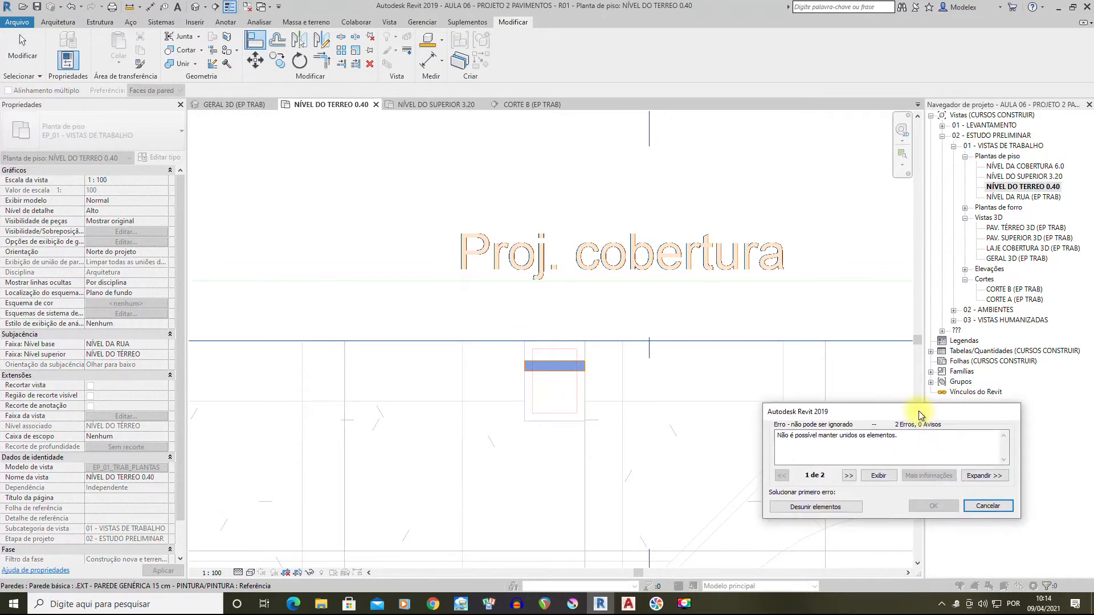
pyautogui.click(827, 509)
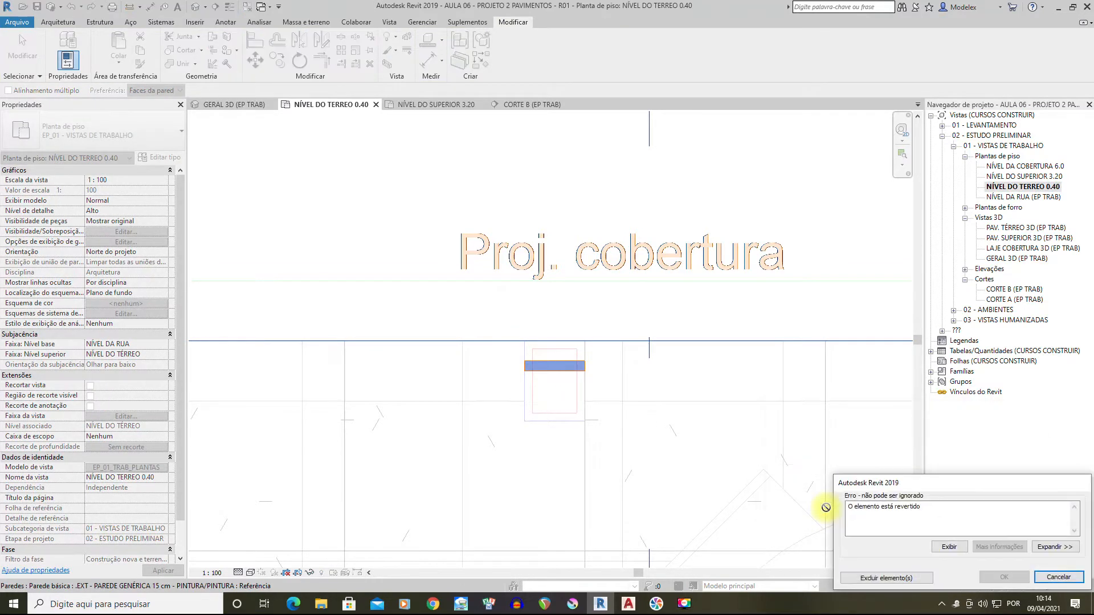
pyautogui.moveTo(972, 482); pyautogui.dragTo(865, 406)
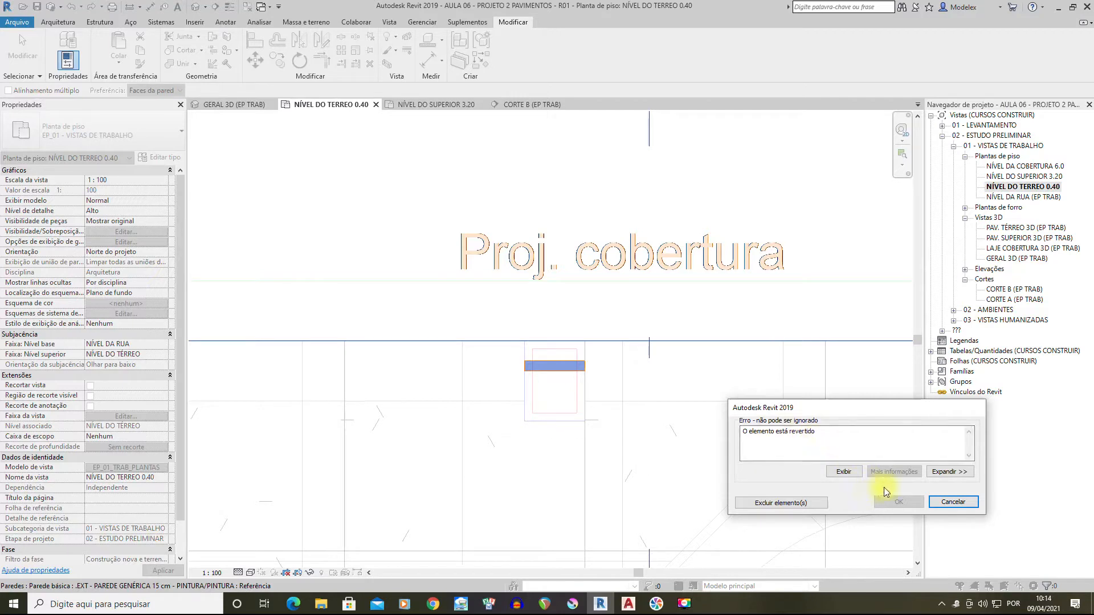
# Delete the wall element causing the reversal error, leave the Align command, and return to the NÍVEL DO TERREO 0.40 floor plan
pyautogui.click(801, 504)
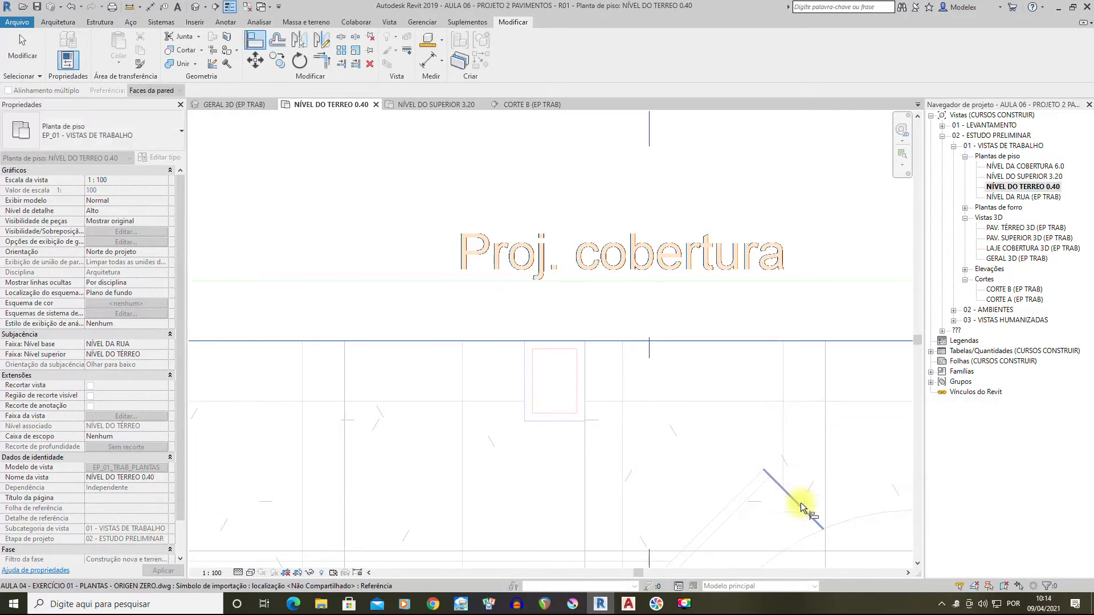
pyautogui.click(15, 56)
pyautogui.doubleClick(1004, 289)
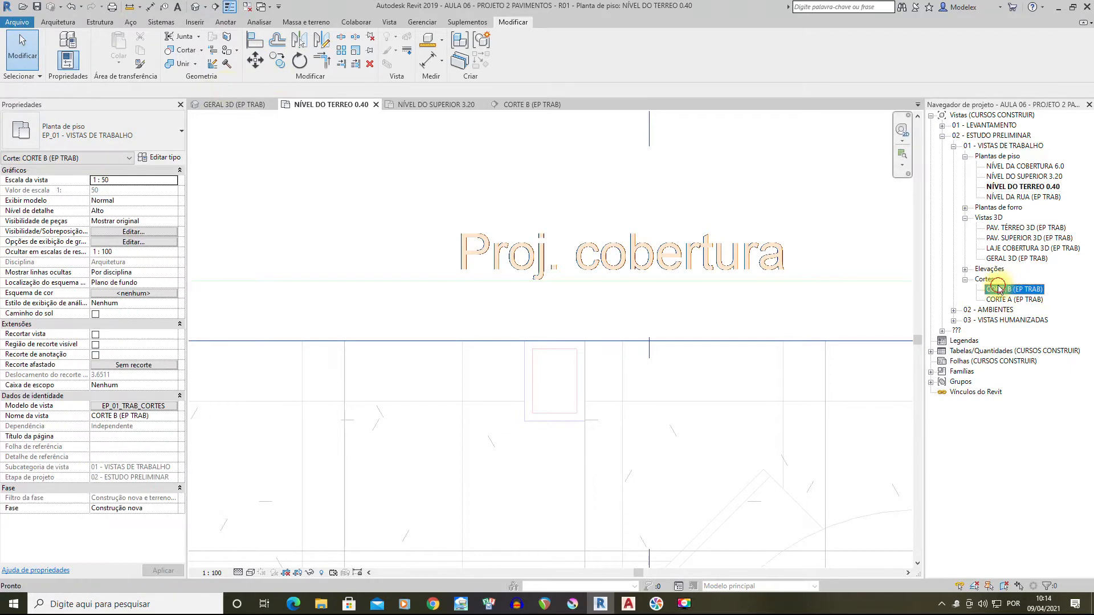
pyautogui.doubleClick(1013, 187)
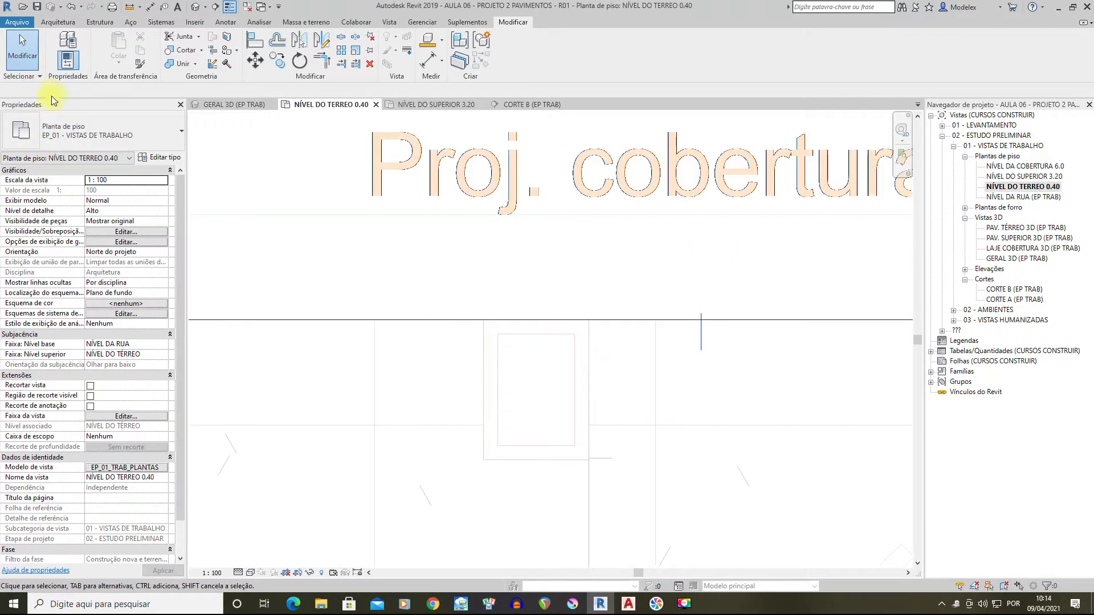
pyautogui.click(53, 25)
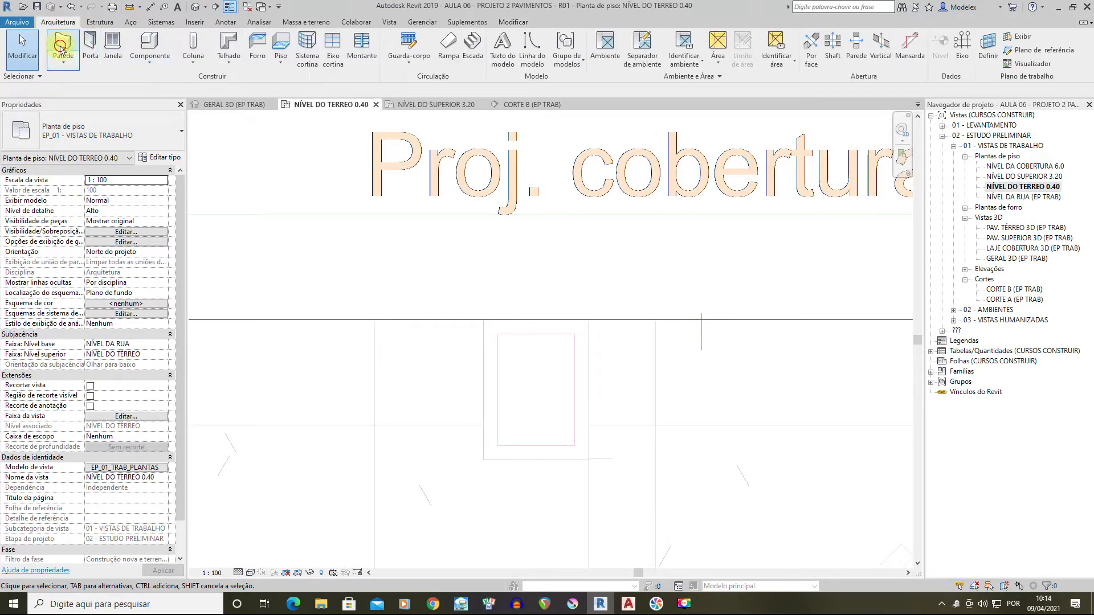
pyautogui.click(65, 54)
pyautogui.click(117, 134)
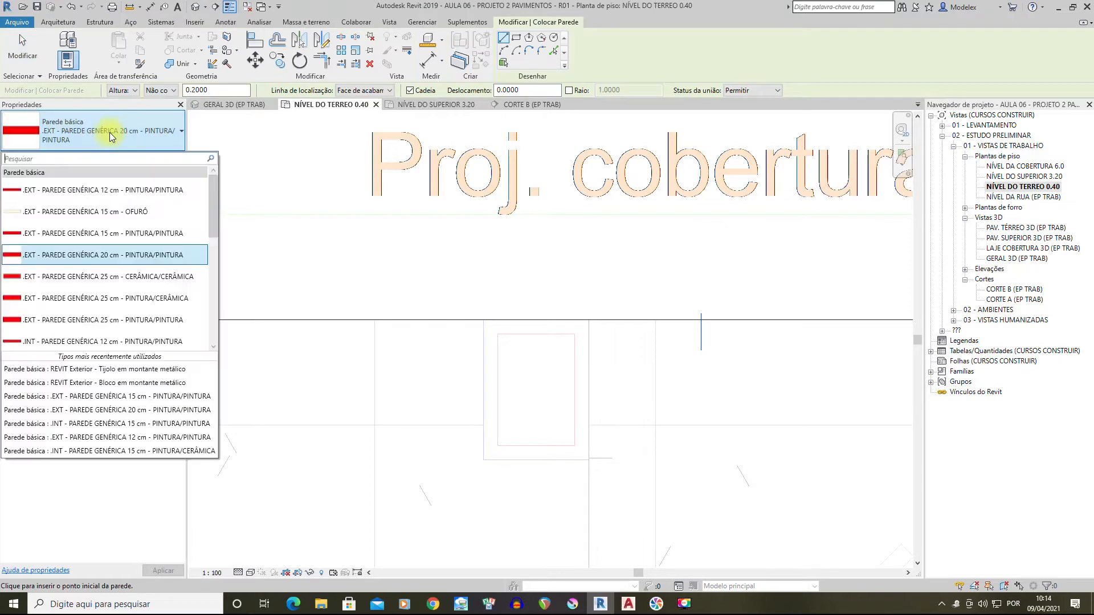
pyautogui.click(149, 257)
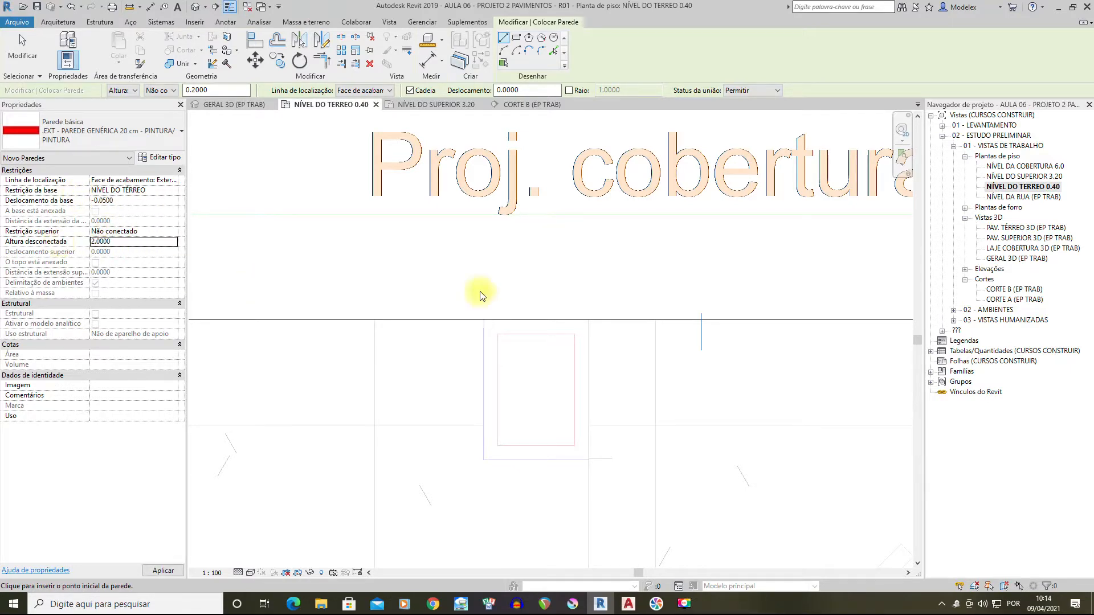
pyautogui.click(588, 320)
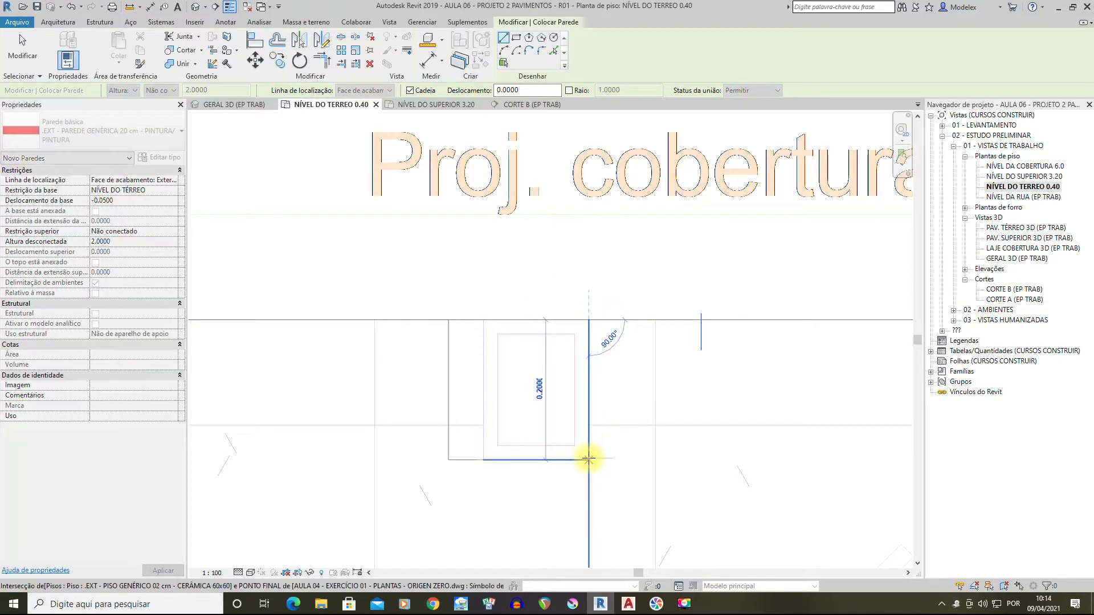
pyautogui.press('Escape')
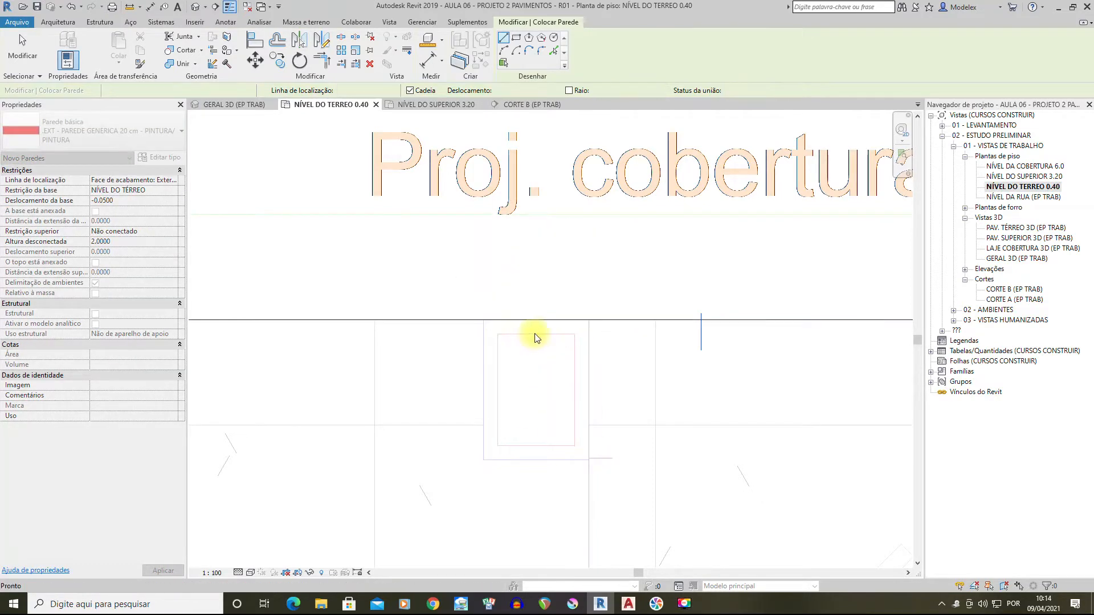
# Draw a 0.20 m long .EXT - PAREDE GENÉRICA 15 cm - PINTURA/PINTURA wall, 2.0000 high, down the small rectangle's edge below the horizontal wall line
pyautogui.click(63, 21)
pyautogui.click(61, 48)
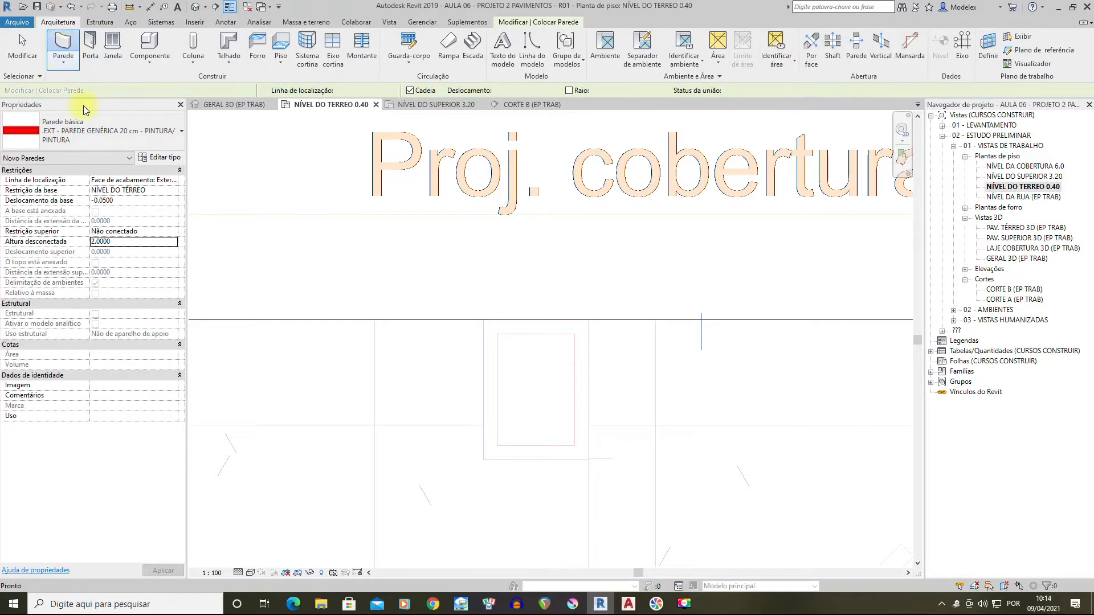
pyautogui.click(110, 138)
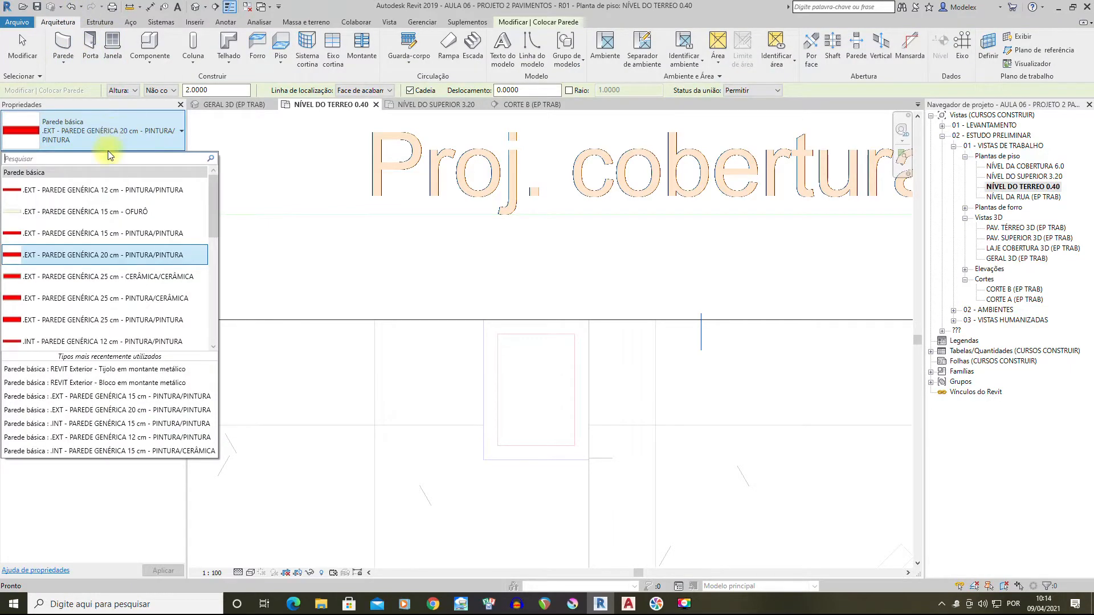
pyautogui.click(104, 235)
pyautogui.click(588, 319)
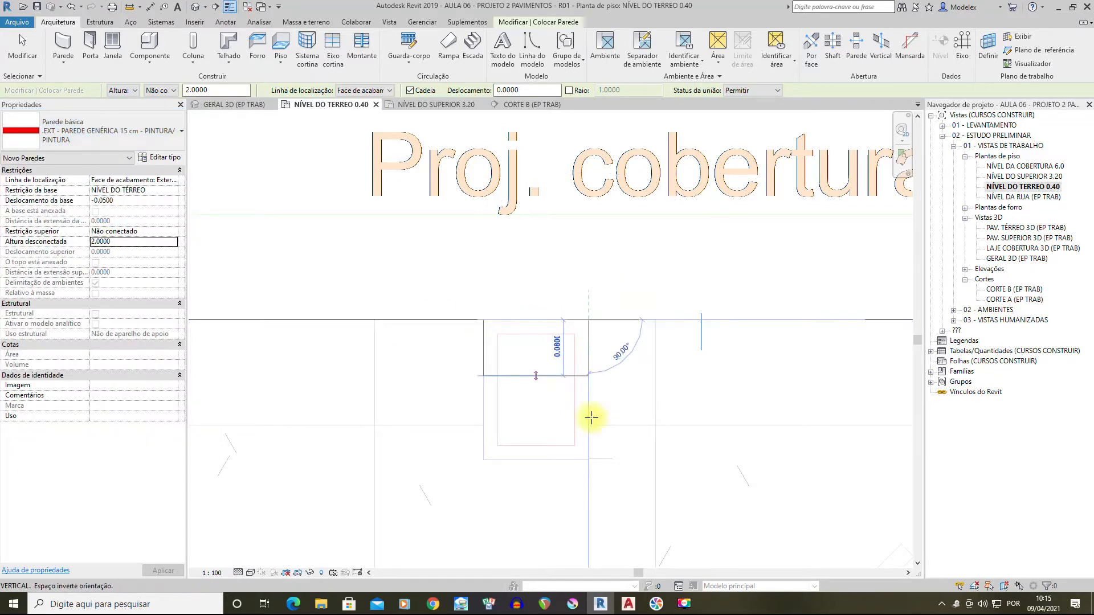
pyautogui.click(589, 460)
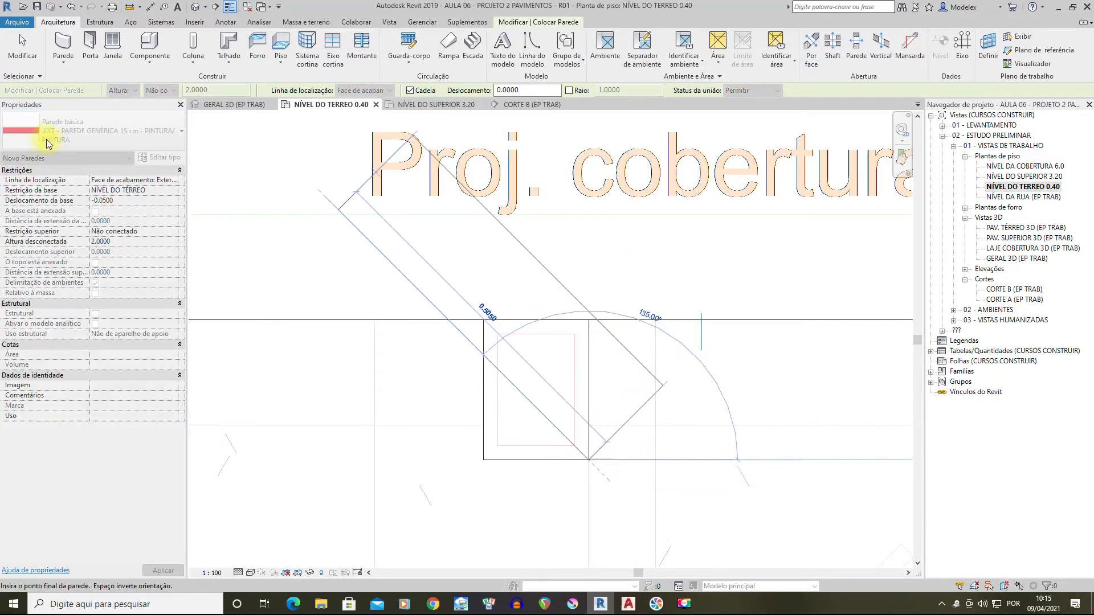
pyautogui.click(27, 46)
# Open the CORTE B (EP TRAB) section and select the new small wall beside the louvred door
pyautogui.doubleClick(1005, 290)
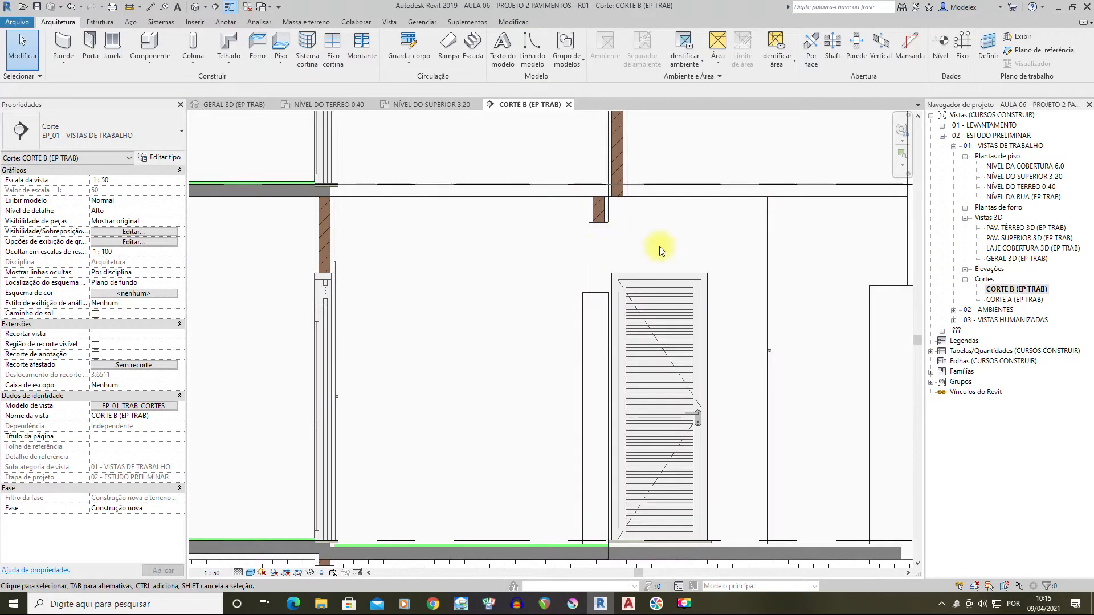
pyautogui.moveTo(659, 246); pyautogui.dragTo(644, 269, button='middle')
pyautogui.click(630, 339)
pyautogui.moveTo(630, 339)
pyautogui.mouseDown(button='middle')
pyautogui.moveTo(625, 273)
pyautogui.moveTo(608, 337)
pyautogui.mouseUp(button='middle')
pyautogui.scroll(1, 607, 219)
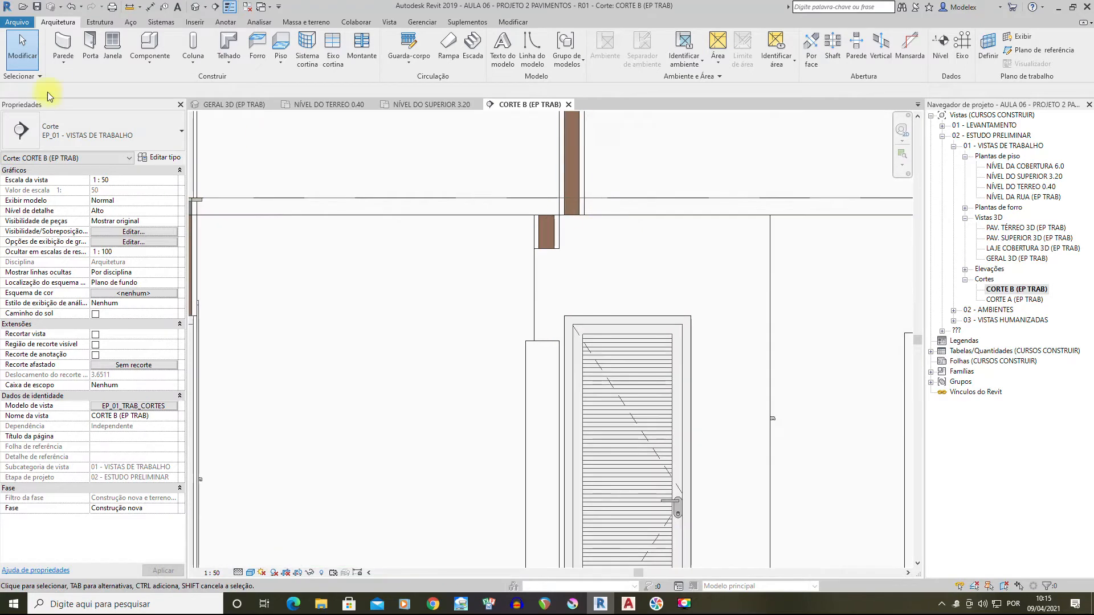
pyautogui.scroll(1, 568, 334)
pyautogui.click(535, 344)
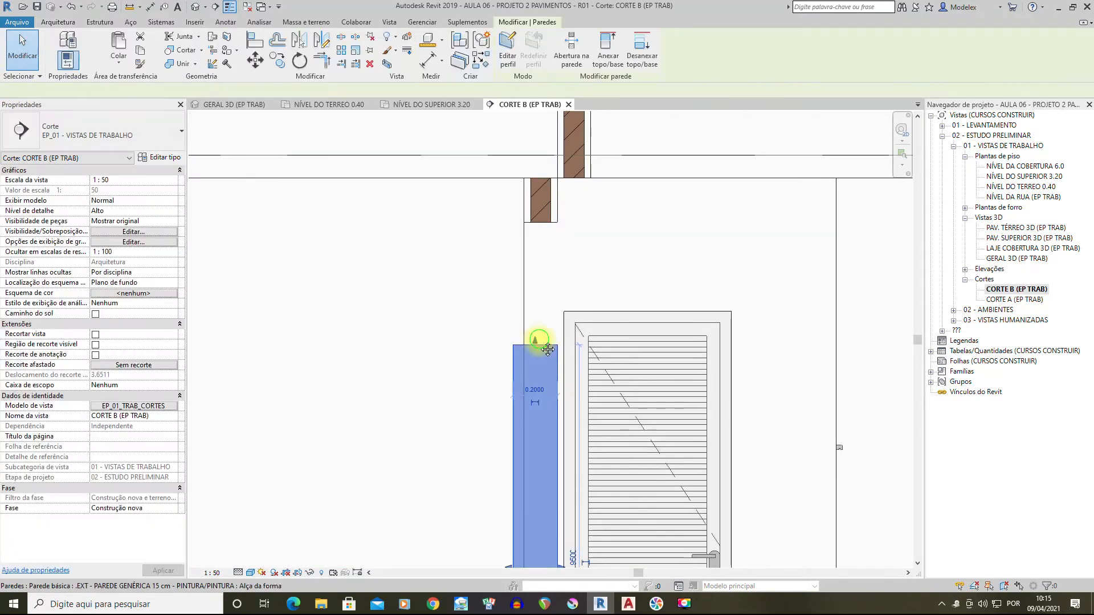
pyautogui.moveTo(548, 344); pyautogui.dragTo(544, 377, button='middle')
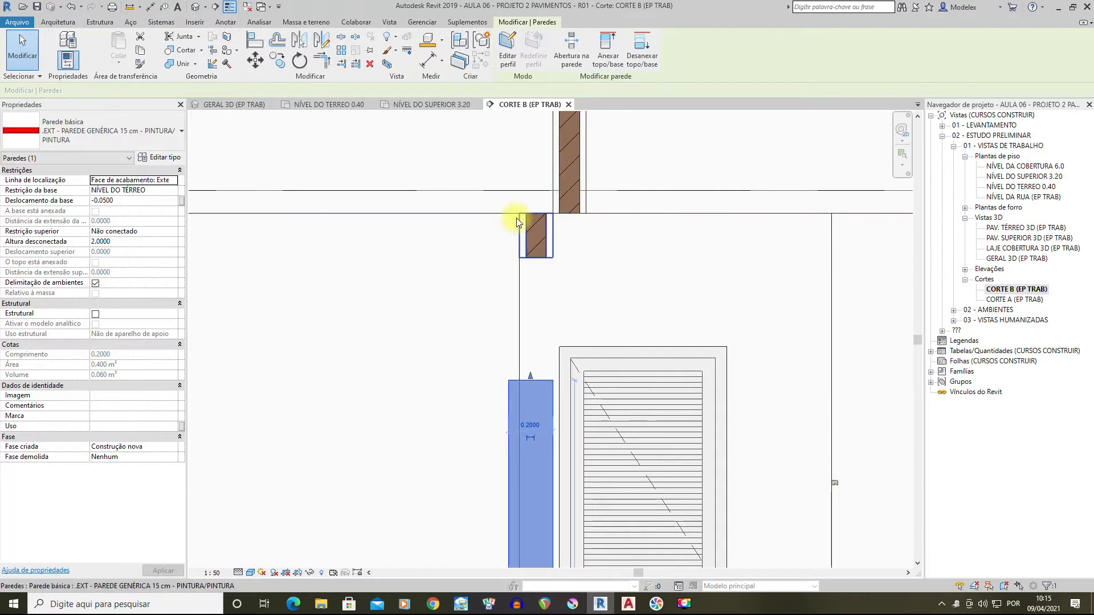
# Examine the upper wall's base constraints and the height of the NÍVEL SUPERIOR level in the section
pyautogui.click(459, 214)
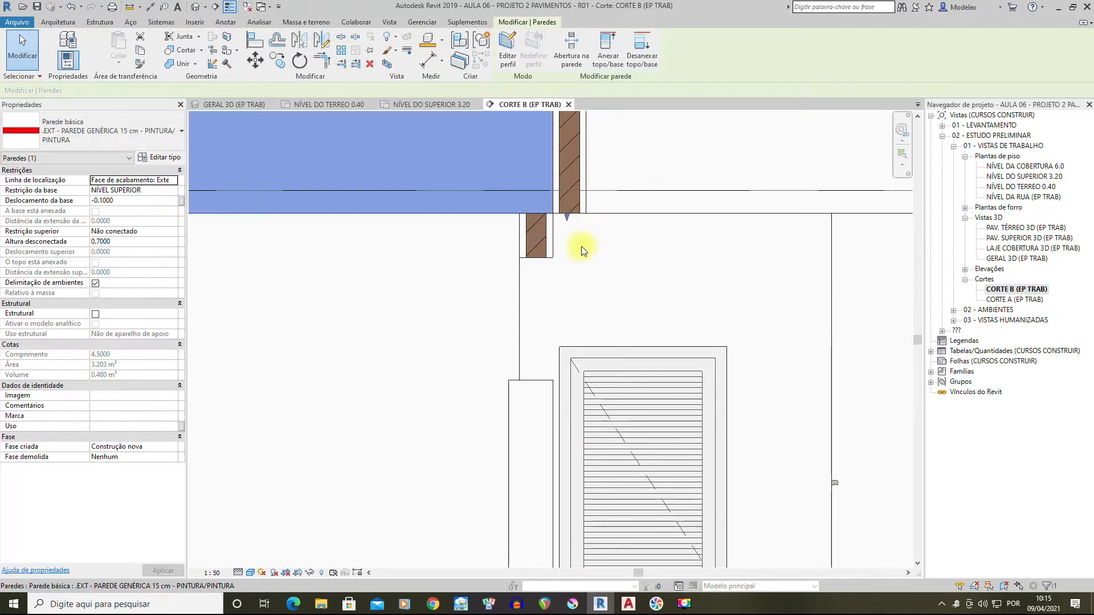
pyautogui.scroll(-6, 733, 281)
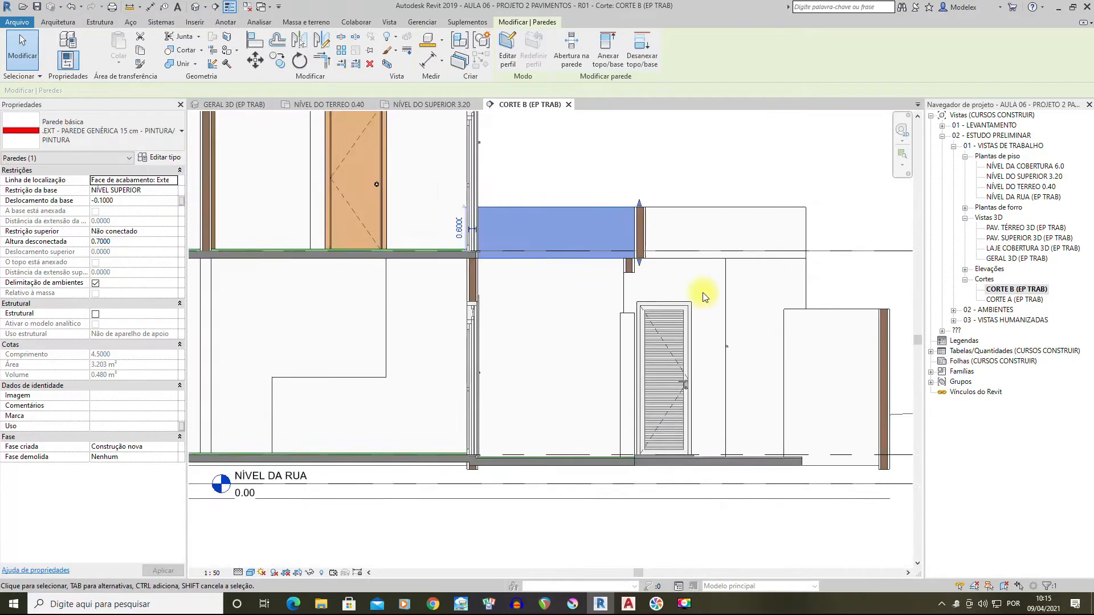
pyautogui.moveTo(777, 252); pyautogui.dragTo(249, 275, button='middle')
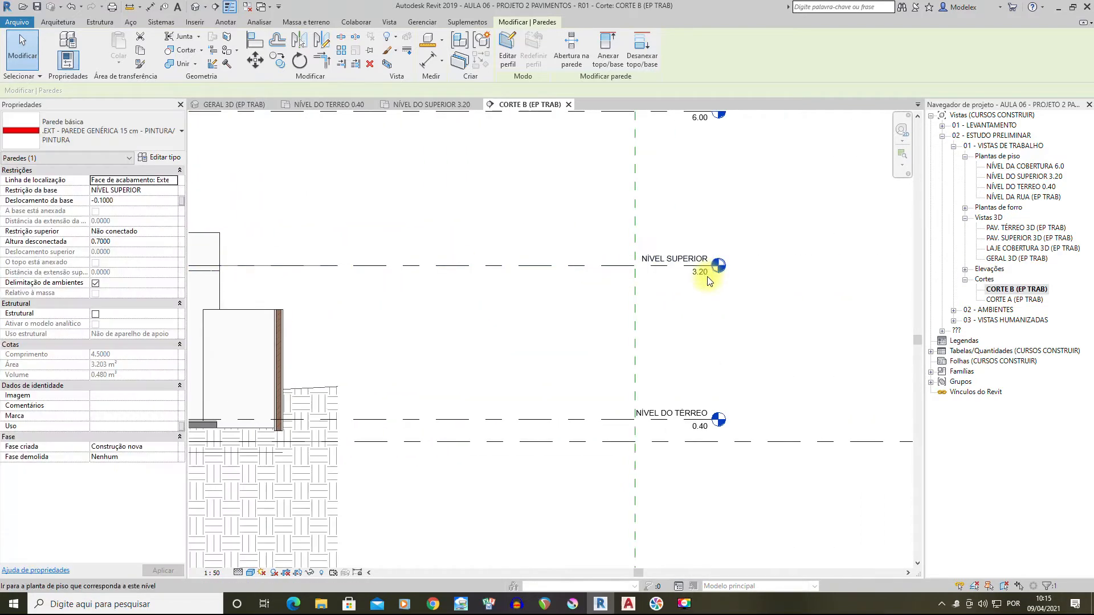
pyautogui.moveTo(344, 327); pyautogui.dragTo(438, 331, button='middle')
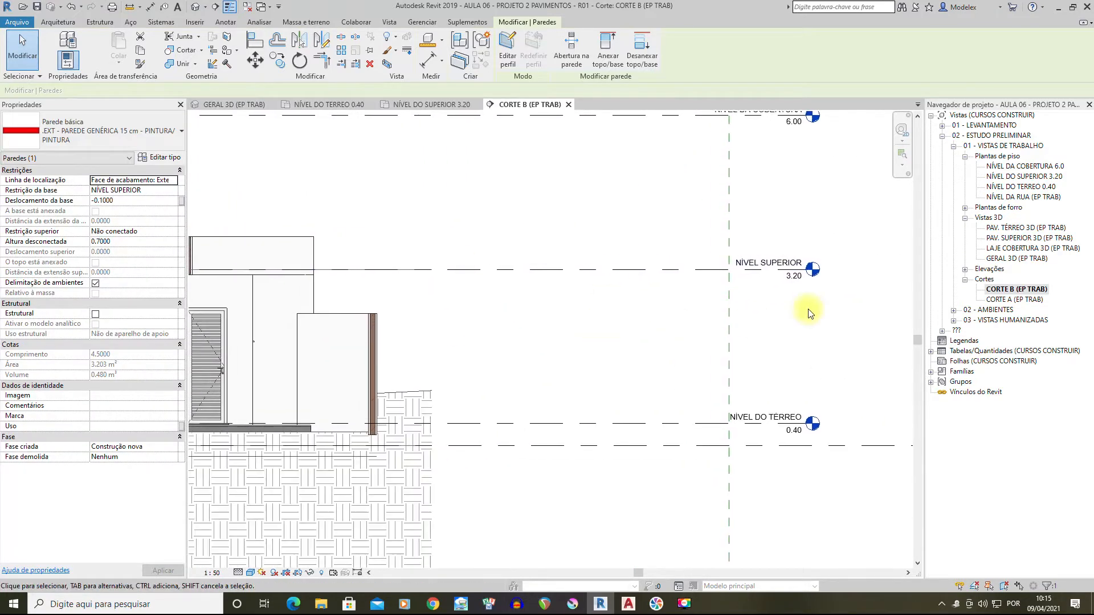
pyautogui.scroll(8, 466, 319)
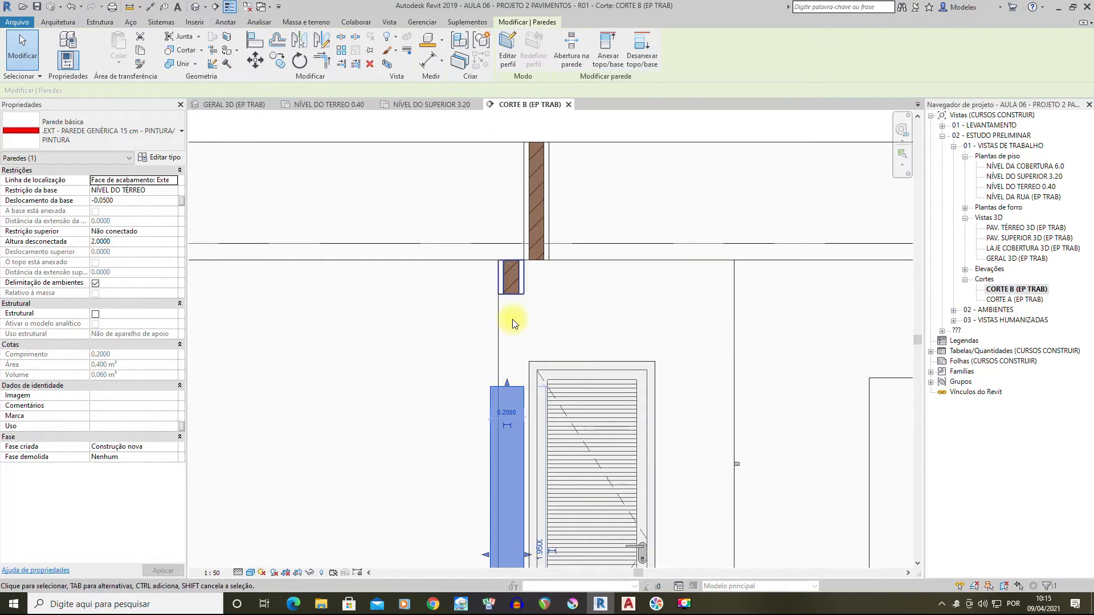
# Align the small wall's top with the underside of the upper wall, and undo the alignment
pyautogui.scroll(1, 511, 319)
pyautogui.press('l')
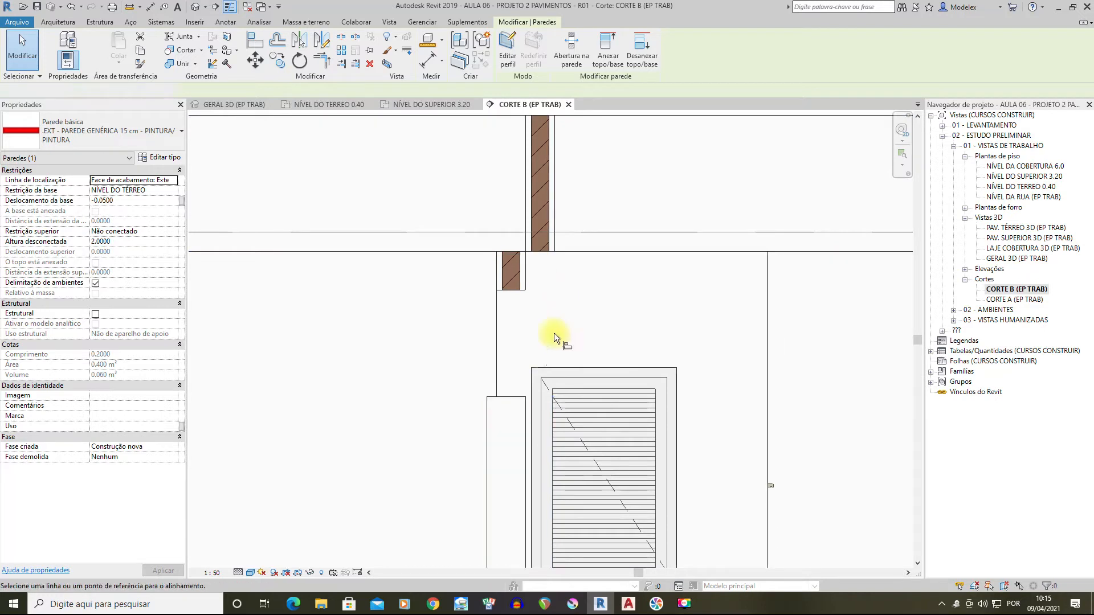
pyautogui.click(480, 251)
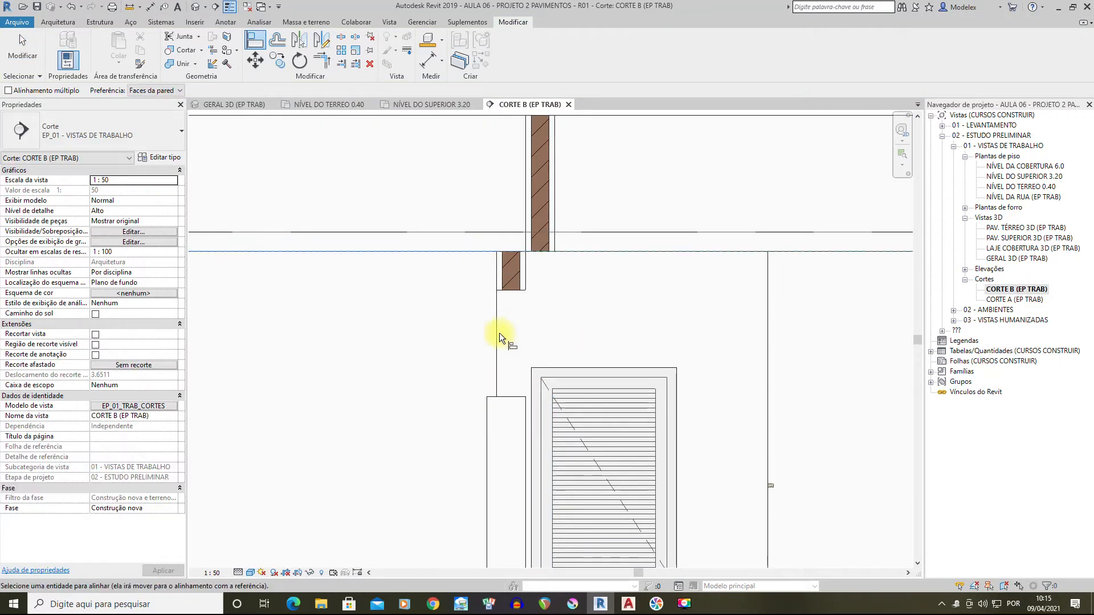
pyautogui.click(510, 398)
pyautogui.hotkey('ctrl', 'z')
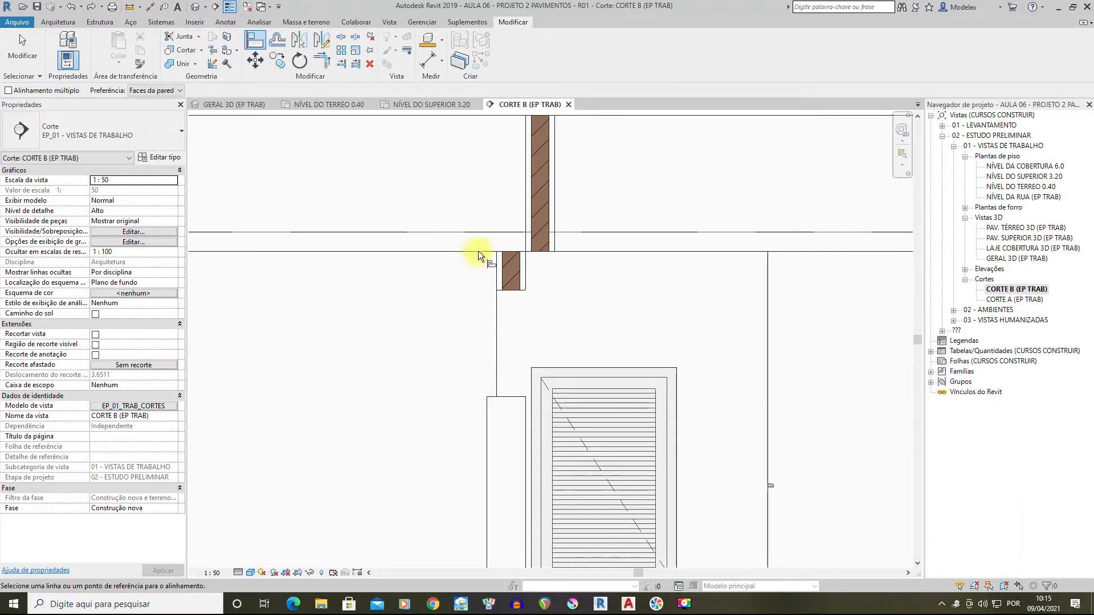
# Try again to align the top of the small wall with the underside of the upper wall
pyautogui.click(27, 50)
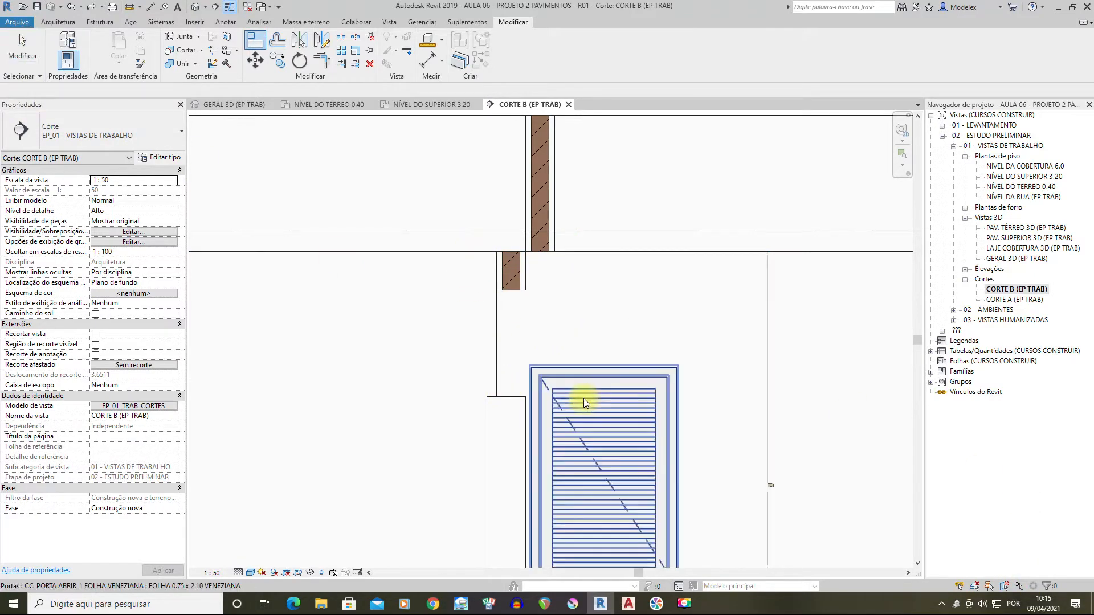
pyautogui.click(511, 399)
pyautogui.press('a')
pyautogui.press('l')
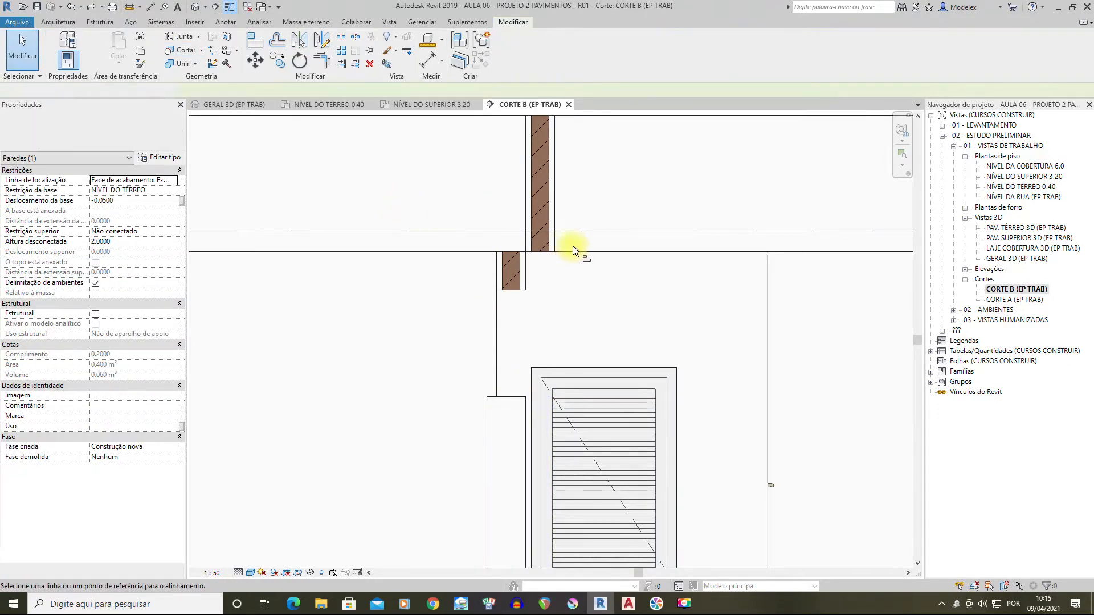
pyautogui.click(510, 396)
pyautogui.scroll(-3, 540, 358)
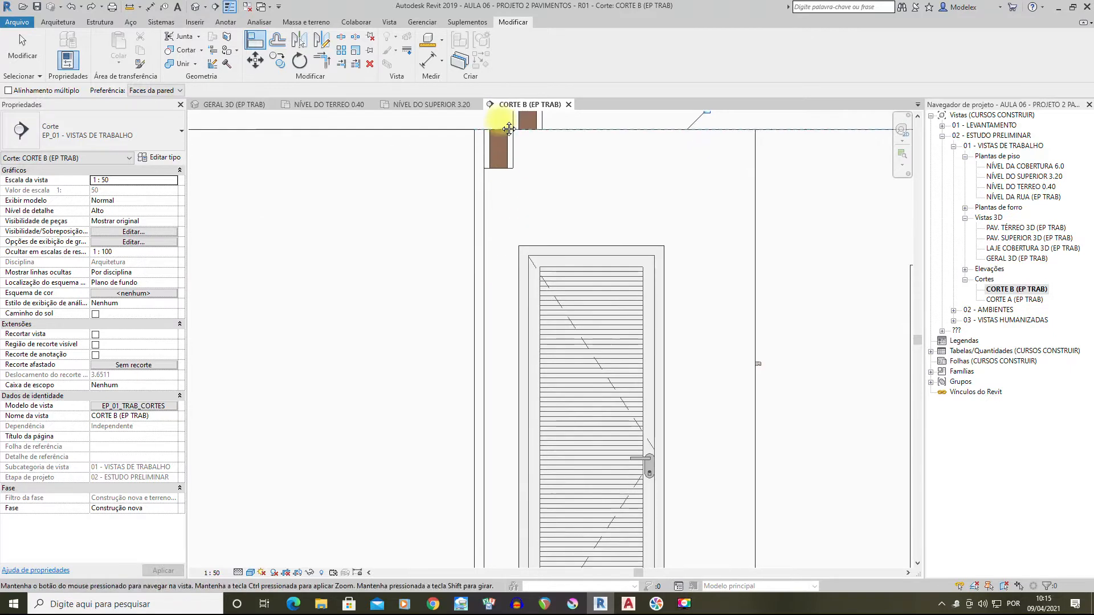
pyautogui.scroll(4, 511, 197)
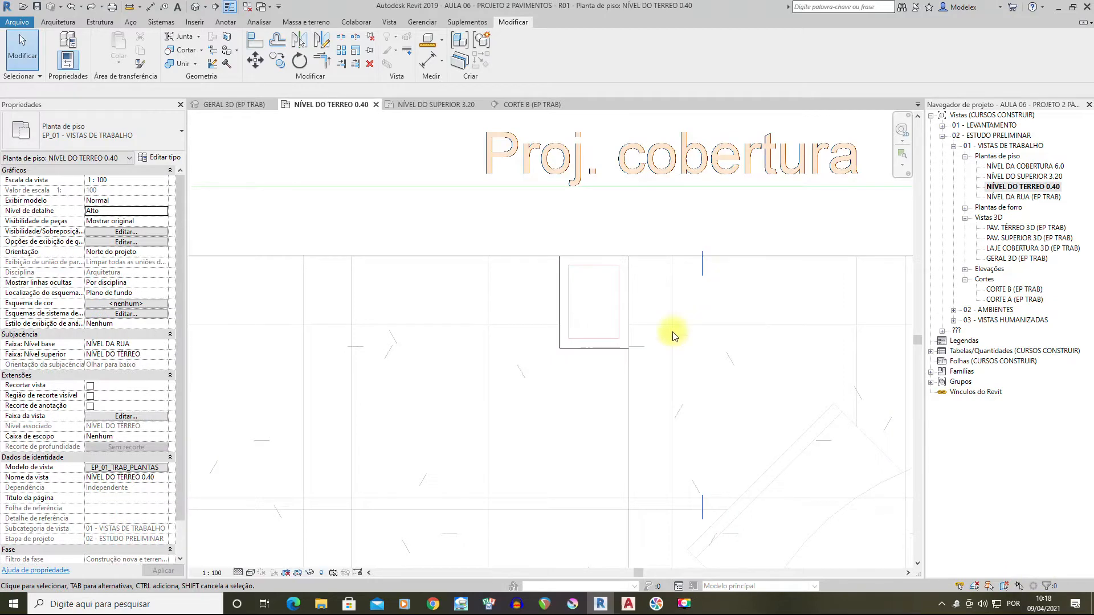
# In the NÍVEL DO TERREO 0.40 plan, set the small wall's unconnected height to 2.8
pyautogui.scroll(-2, 673, 336)
pyautogui.click(611, 340)
pyautogui.scroll(3, 618, 311)
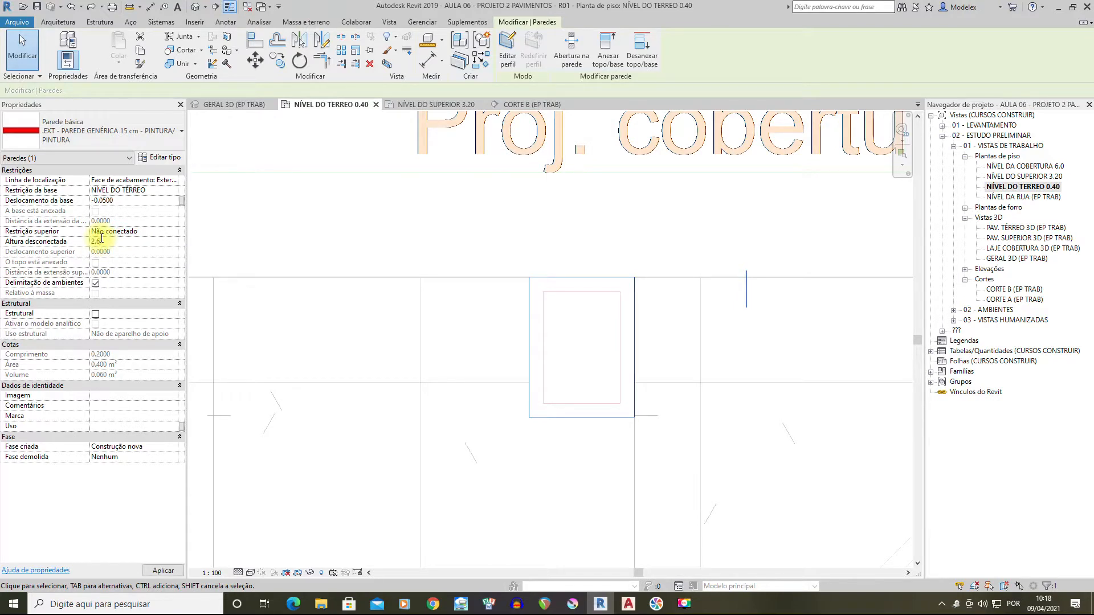
pyautogui.click(101, 238)
pyautogui.write('2.8')
pyautogui.press('Return')
pyautogui.moveTo(650, 322)
pyautogui.mouseDown(button='middle')
pyautogui.moveTo(637, 340)
pyautogui.moveTo(630, 331)
pyautogui.mouseUp(button='middle')
pyautogui.scroll(-1, 633, 336)
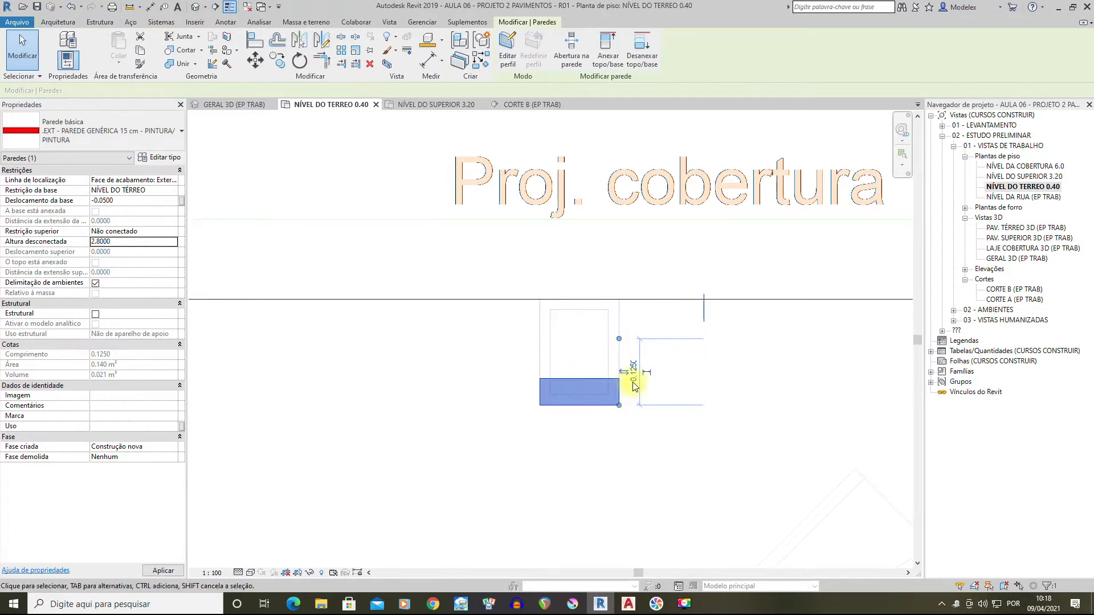
# Open the GERAL 3D (EP TRAB) view and examine how the small wall meets the long wall above
pyautogui.click(1002, 258)
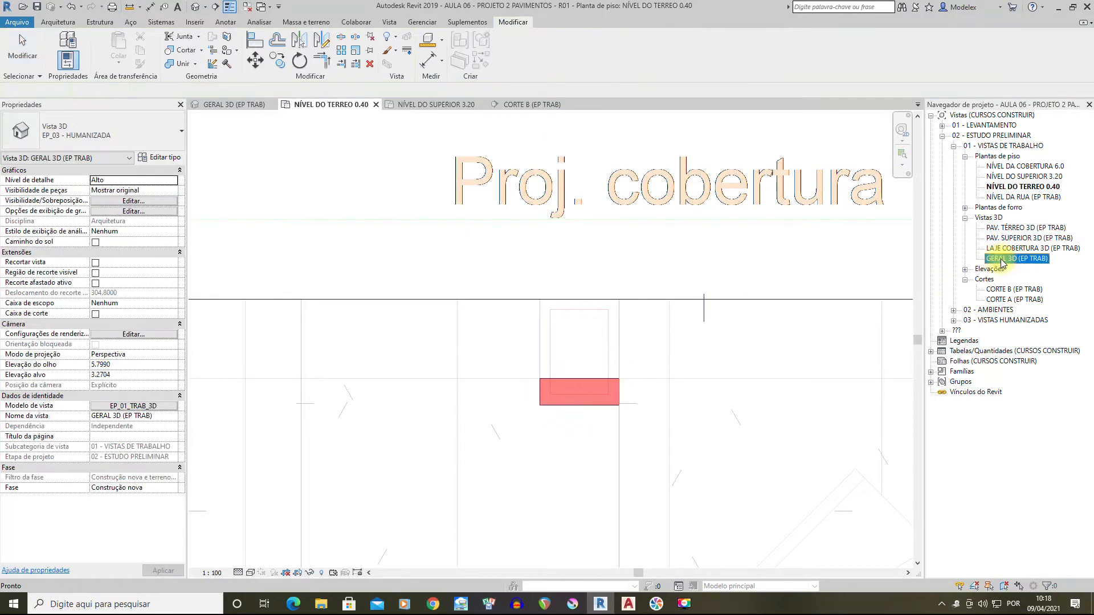
pyautogui.click(648, 316)
pyautogui.keyDown('shift'); pyautogui.moveTo(631, 335); pyautogui.dragTo(686, 210, button='middle'); pyautogui.keyUp('shift')
pyautogui.scroll(1, 686, 210)
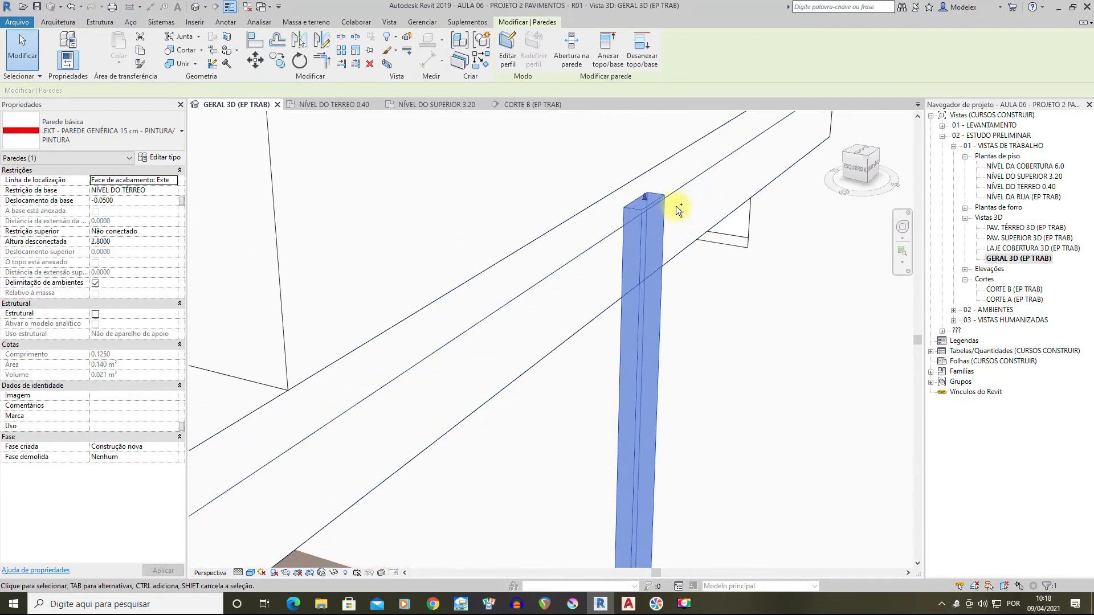
pyautogui.moveTo(662, 202); pyautogui.dragTo(669, 282)
pyautogui.press('Escape')
pyautogui.click(638, 458)
pyautogui.keyDown('shift'); pyautogui.moveTo(662, 301); pyautogui.dragTo(638, 319, button='middle'); pyautogui.keyUp('shift')
pyautogui.click(594, 193)
pyautogui.moveTo(599, 417); pyautogui.dragTo(620, 325, button='middle')
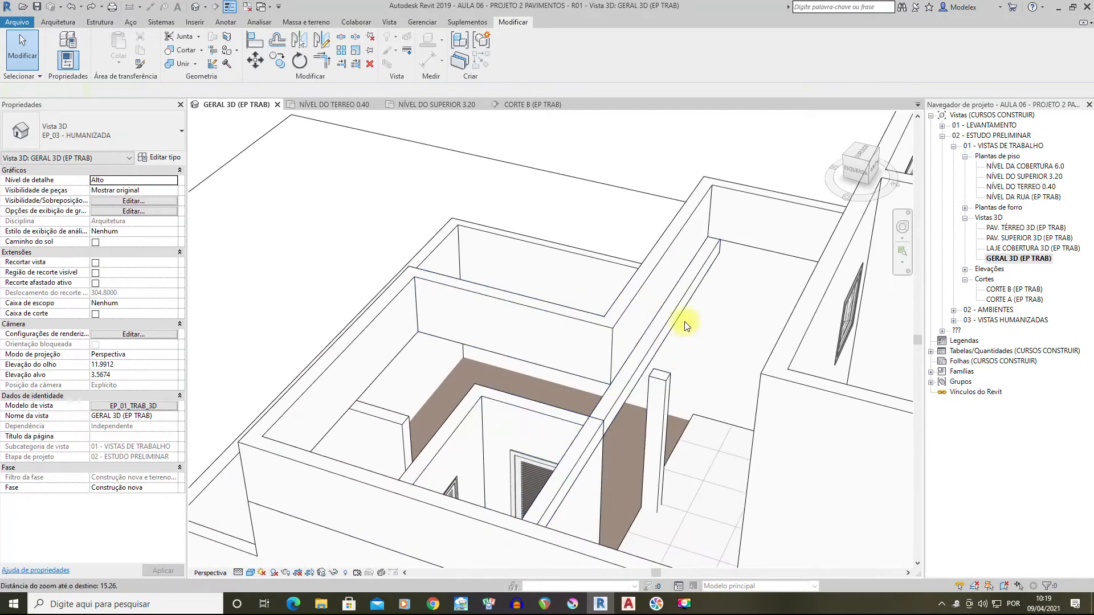
# Set the small wall's unconnected height to 2.6 and inspect its top against the long wall above
pyautogui.scroll(4, 665, 357)
pyautogui.scroll(1, 732, 211)
pyautogui.scroll(2, 666, 470)
pyautogui.keyDown('shift'); pyautogui.moveTo(666, 479); pyautogui.dragTo(704, 539, button='middle'); pyautogui.keyUp('shift')
pyautogui.scroll(-1, 716, 359)
pyautogui.keyDown('shift'); pyautogui.moveTo(716, 359); pyautogui.dragTo(697, 424, button='middle'); pyautogui.keyUp('shift')
pyautogui.click(664, 449)
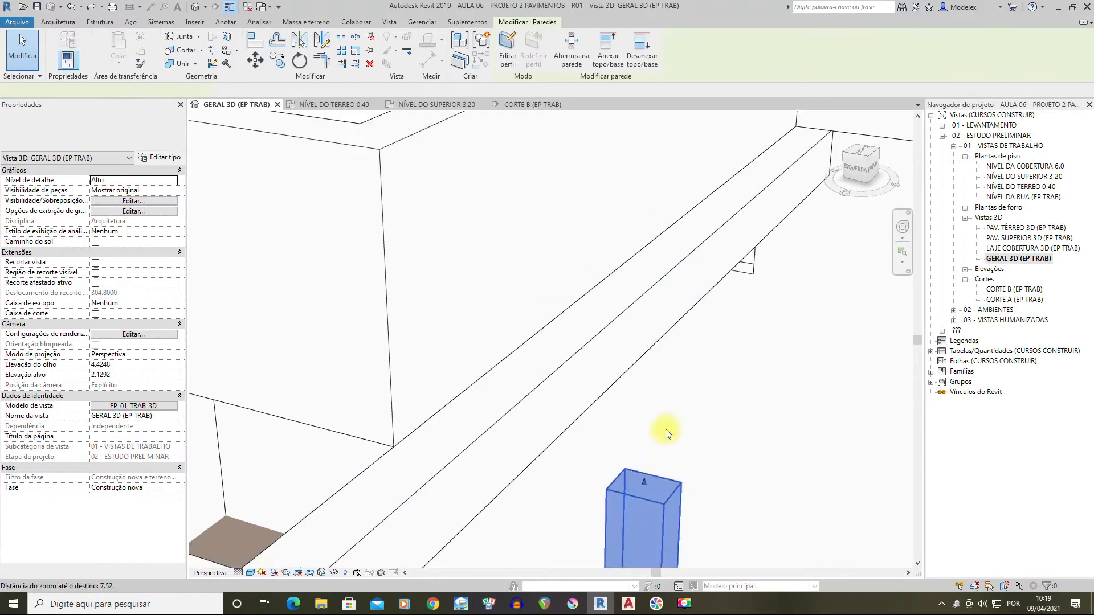
pyautogui.scroll(3, 664, 484)
pyautogui.moveTo(664, 518); pyautogui.dragTo(634, 206, button='middle')
pyautogui.keyDown('shift'); pyautogui.moveTo(625, 262); pyautogui.dragTo(625, 194, button='middle'); pyautogui.keyUp('shift')
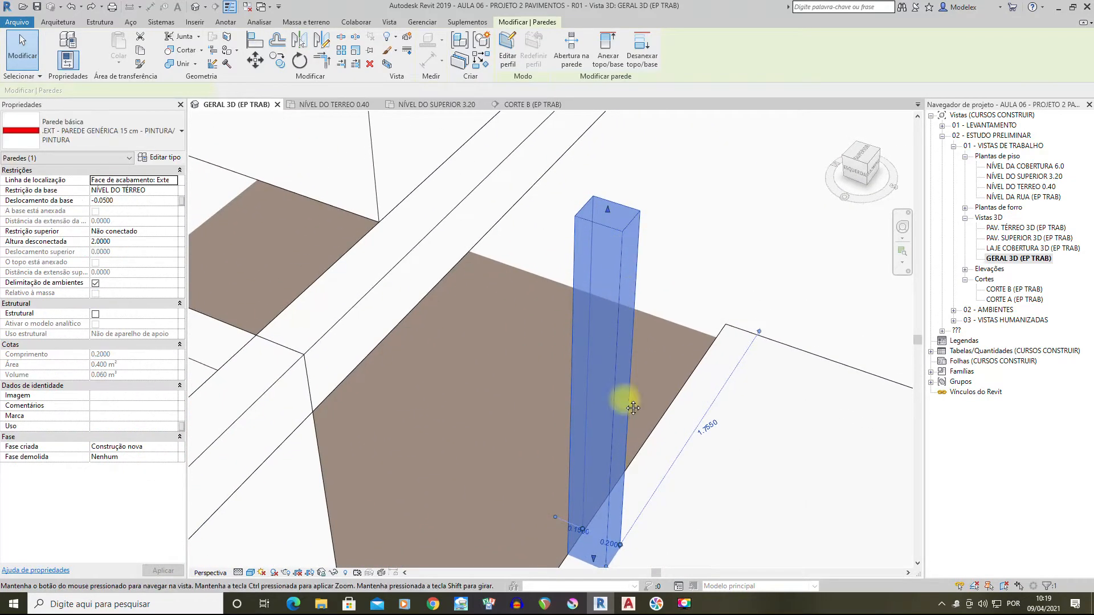
pyautogui.scroll(1, 637, 199)
pyautogui.scroll(-3, 646, 315)
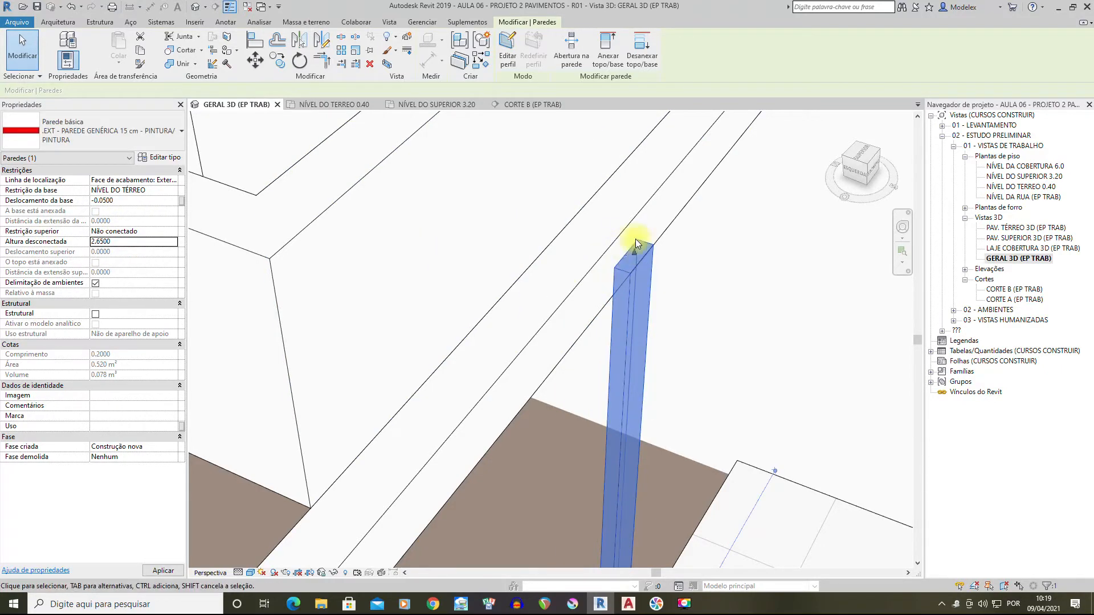
pyautogui.press('Escape')
pyautogui.moveTo(640, 252); pyautogui.dragTo(614, 293, button='middle')
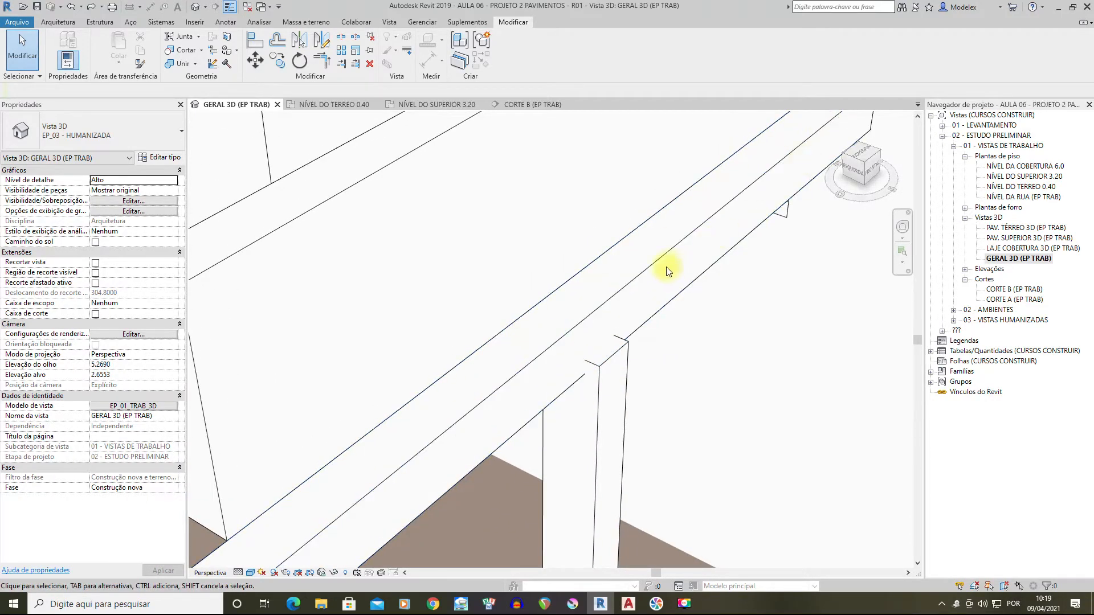
# Set the NÍVEL DO TERREO 0.40 plan's view range to a top offset of 2.6 and a cut plane offset of 2.55
pyautogui.keyDown('shift'); pyautogui.moveTo(635, 280); pyautogui.dragTo(586, 346, button='middle'); pyautogui.keyUp('shift')
pyautogui.click(1026, 187)
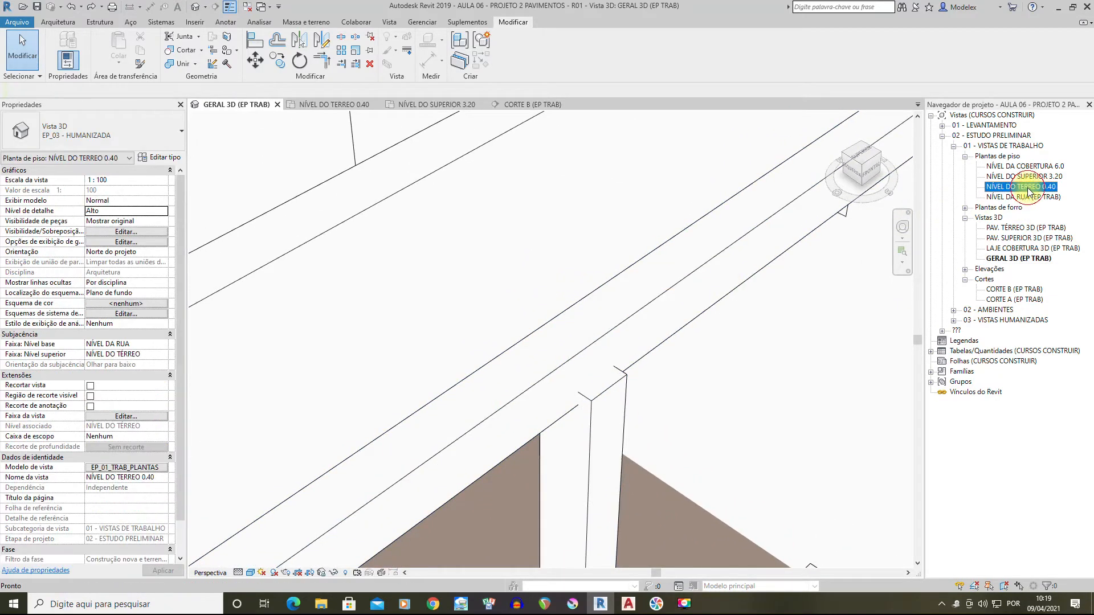
pyautogui.doubleClick(1026, 177)
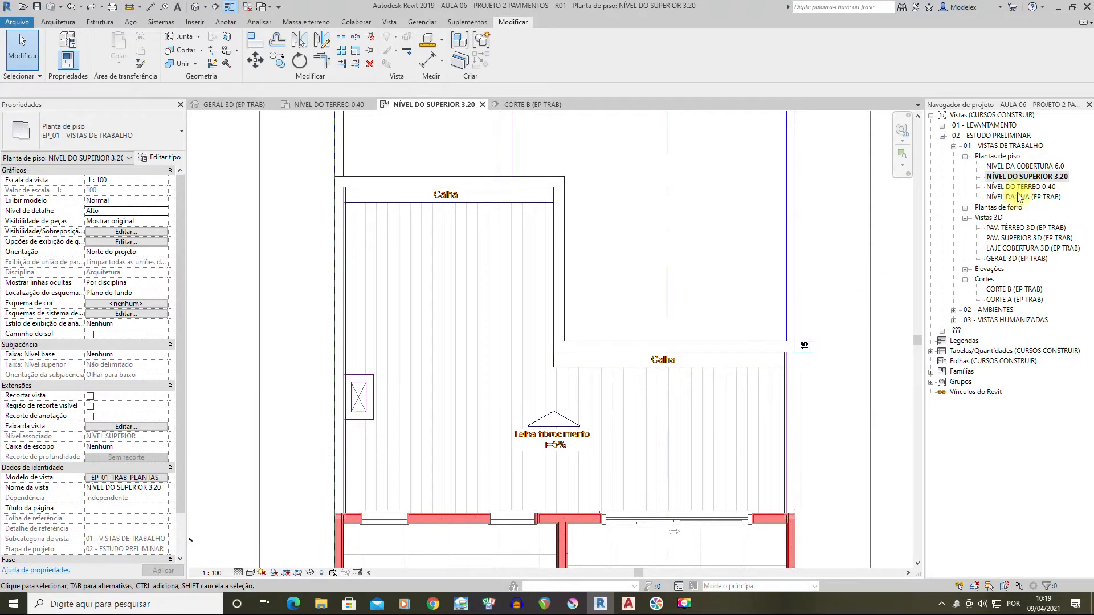
pyautogui.doubleClick(1021, 187)
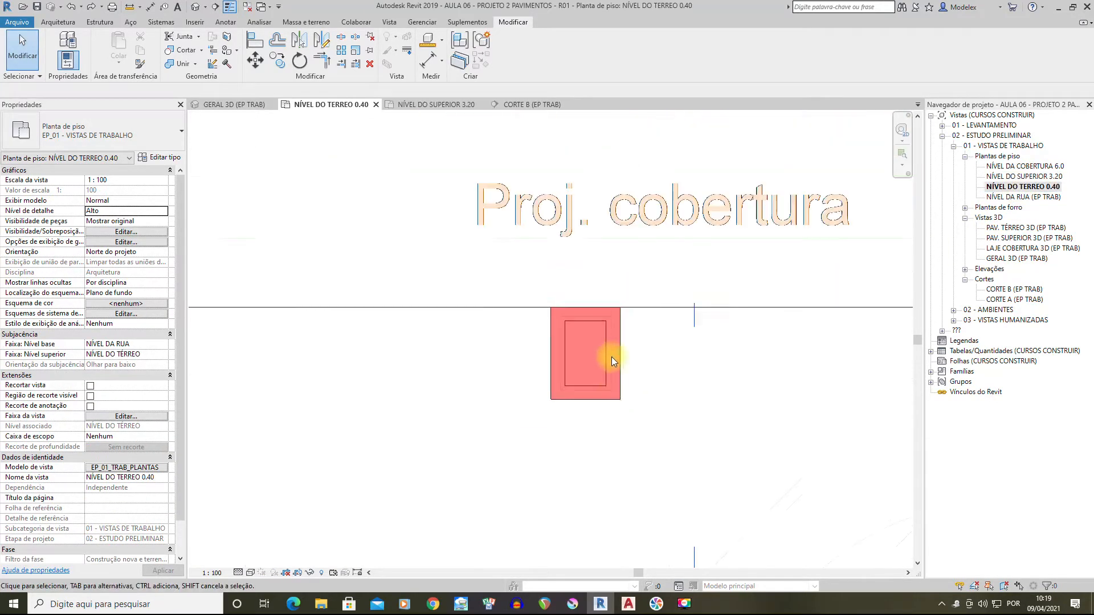
pyautogui.scroll(-3, 610, 356)
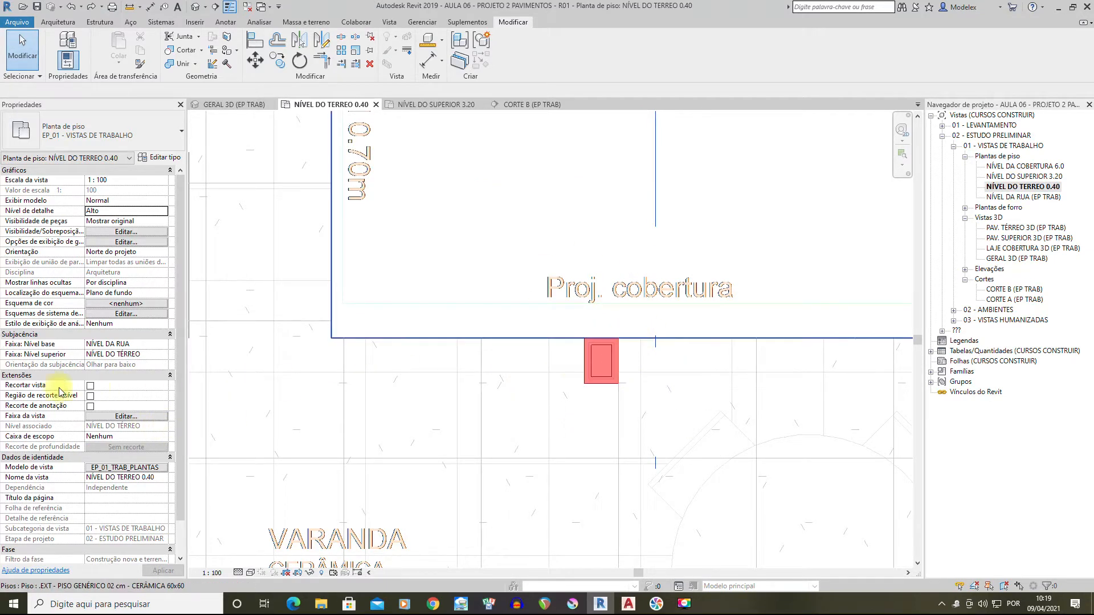
pyautogui.click(124, 417)
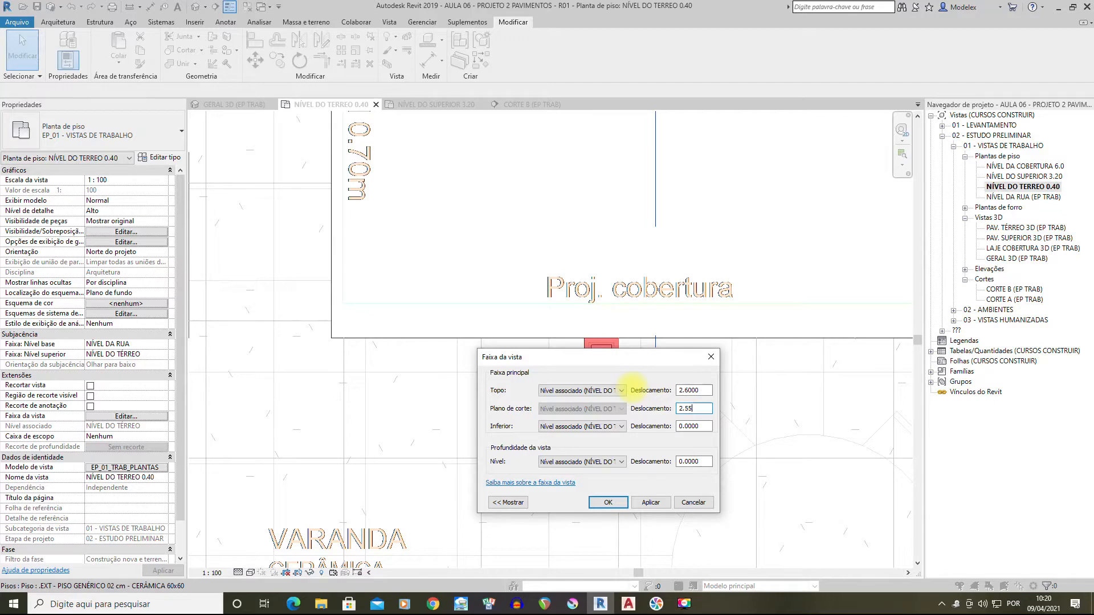
pyautogui.press('Return')
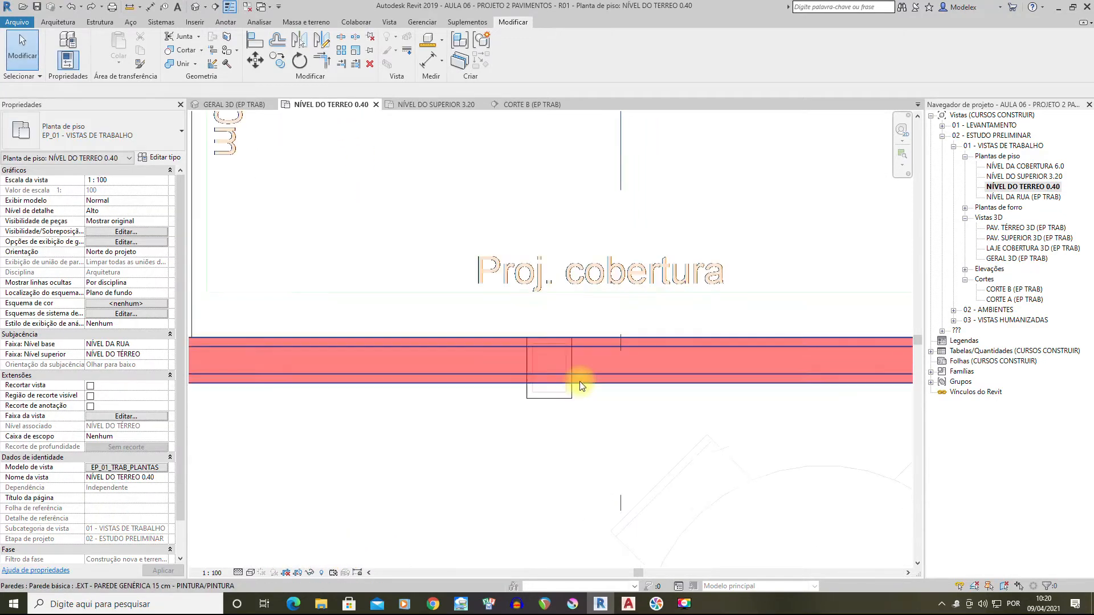
# Split the long wall at two points, about 0.255 m before and 0.275 m after the small wall
pyautogui.scroll(-4, 650, 405)
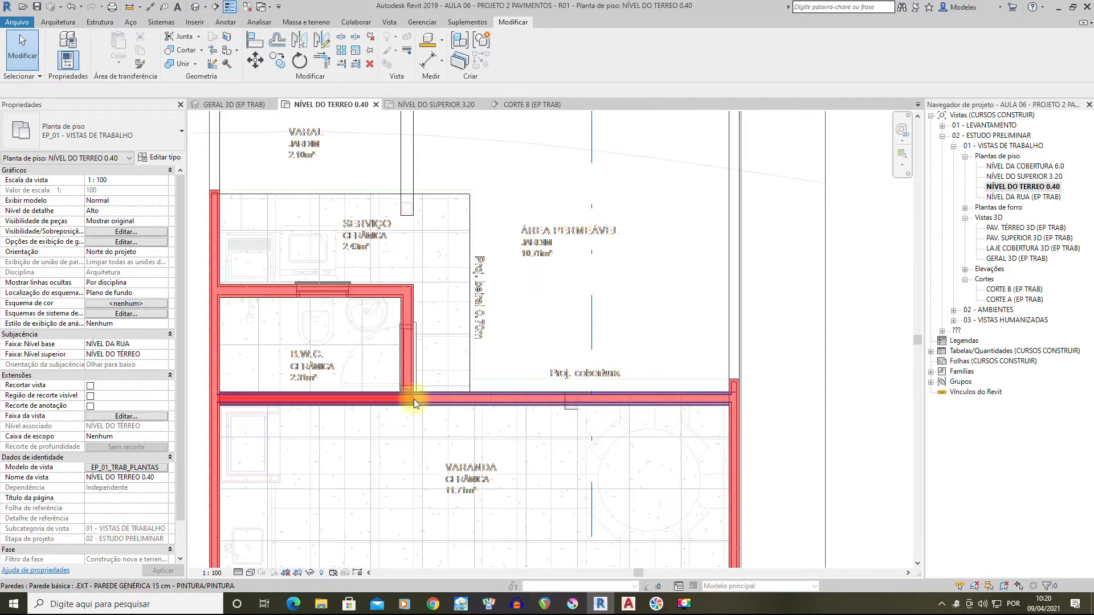
pyautogui.scroll(5, 593, 393)
pyautogui.moveTo(614, 343); pyautogui.dragTo(650, 312, button='middle')
pyautogui.scroll(1, 650, 317)
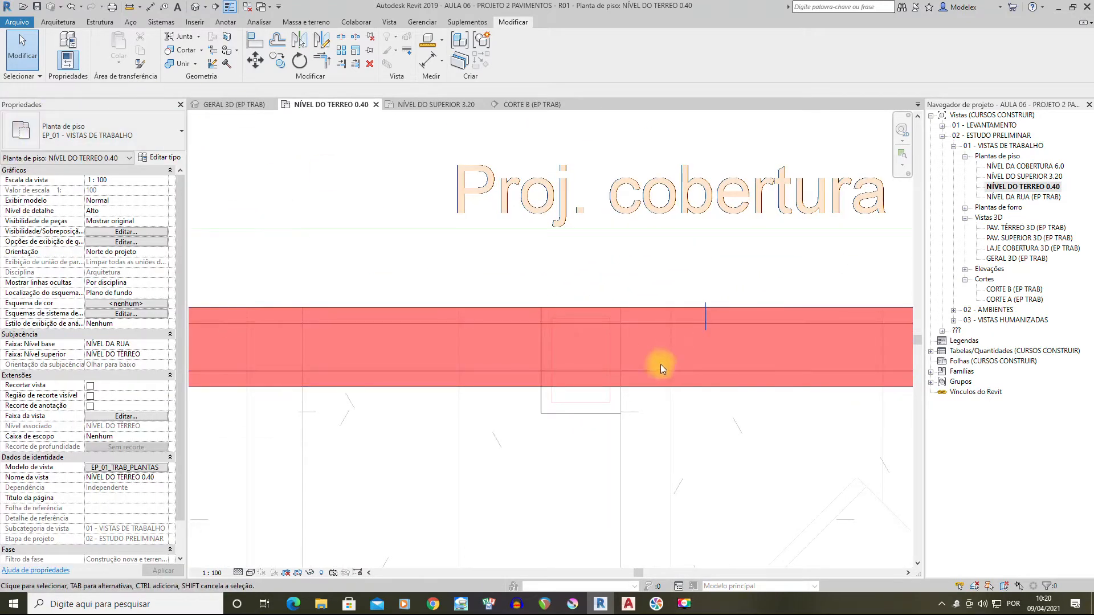
pyautogui.click(665, 385)
pyautogui.scroll(-2, 632, 373)
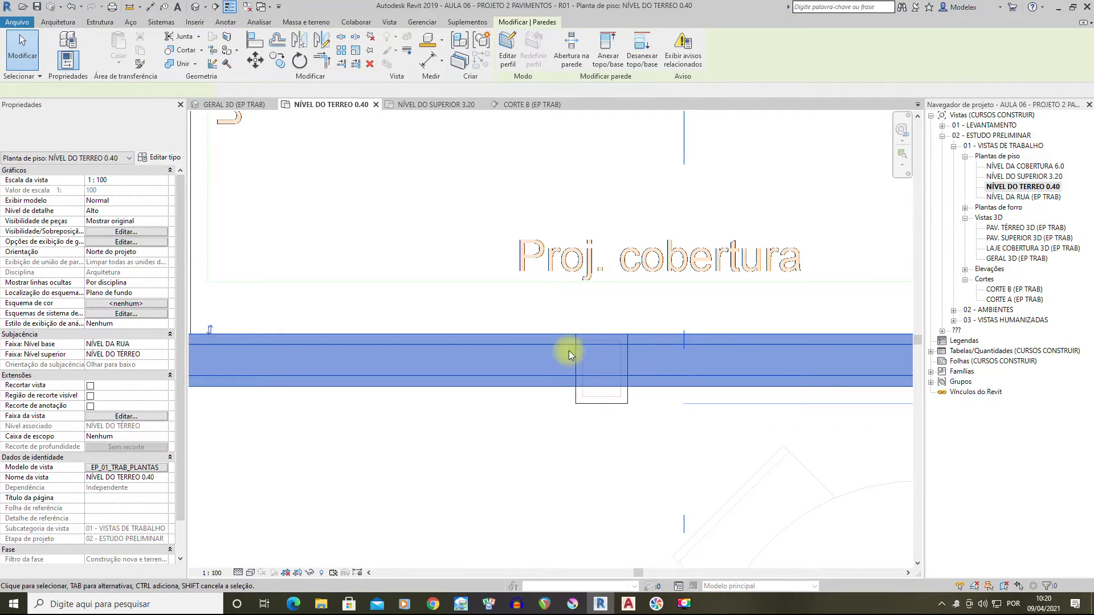
pyautogui.click(342, 41)
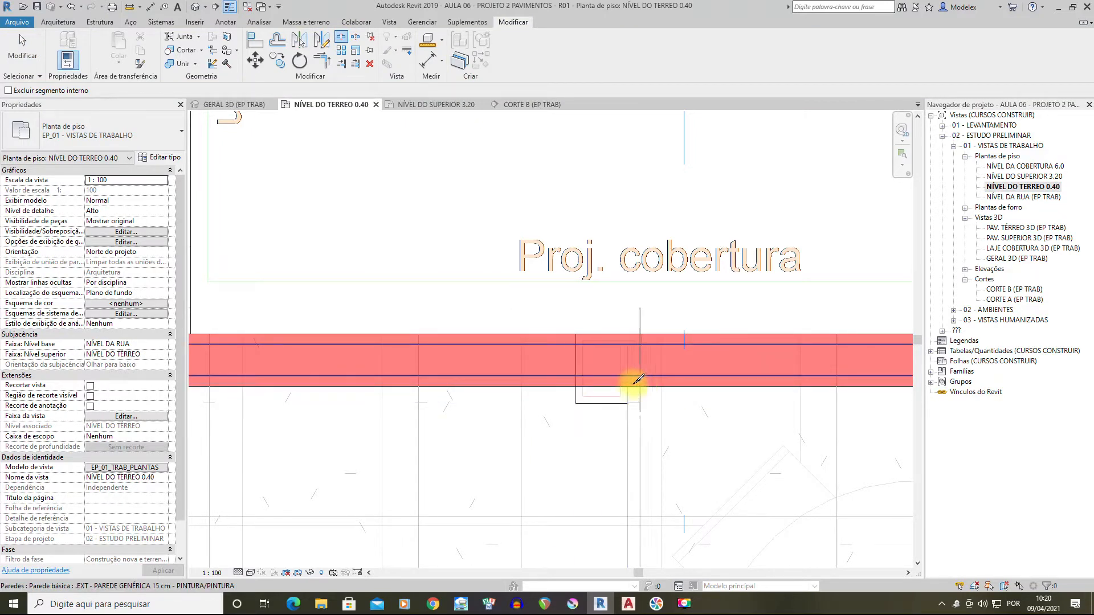
pyautogui.click(487, 378)
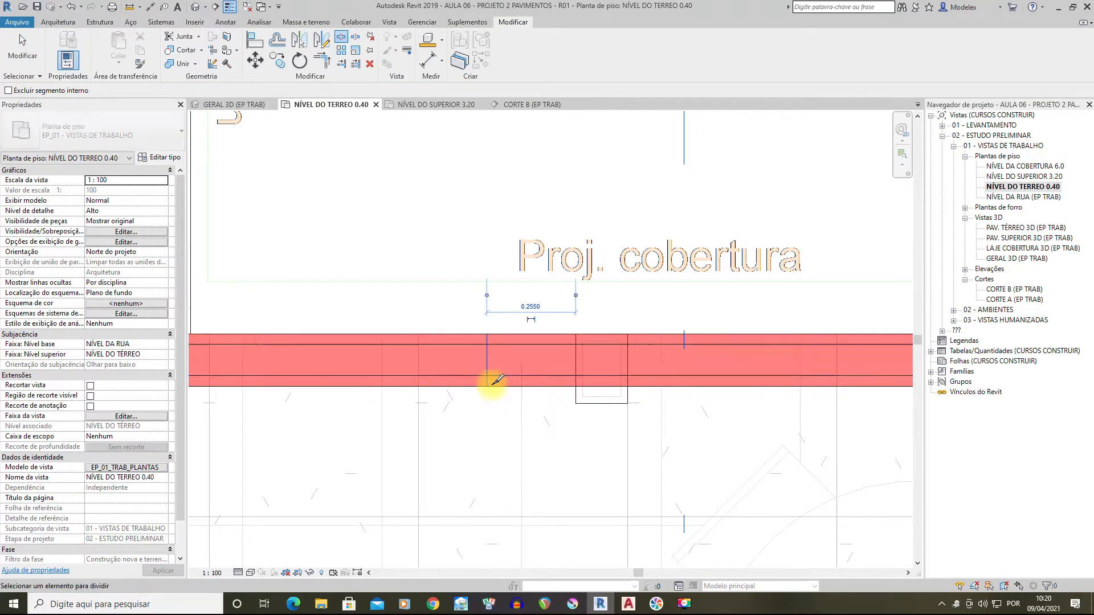
pyautogui.click(724, 382)
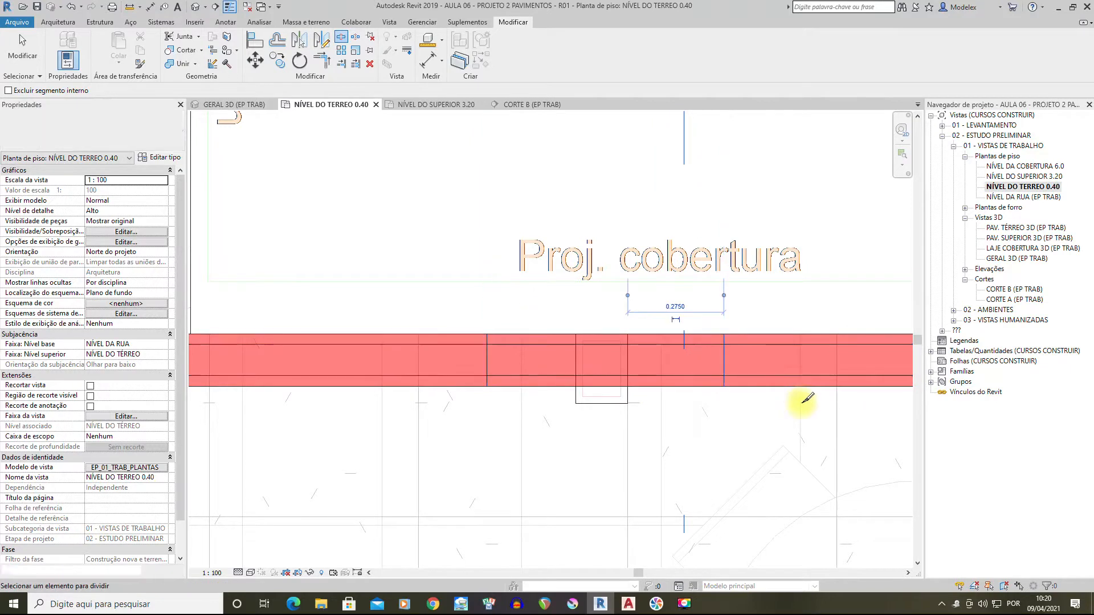
pyautogui.click(19, 39)
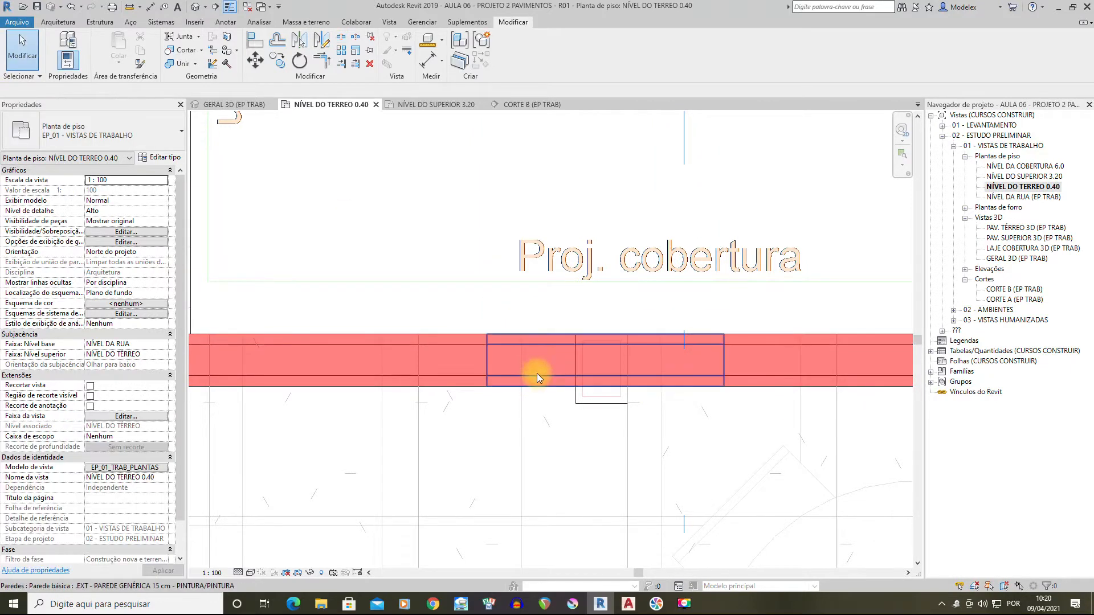
# Delete the long wall's short middle segment that covers the small wall
pyautogui.click(537, 374)
pyautogui.press('Delete')
pyautogui.moveTo(626, 381); pyautogui.dragTo(640, 371, button='middle')
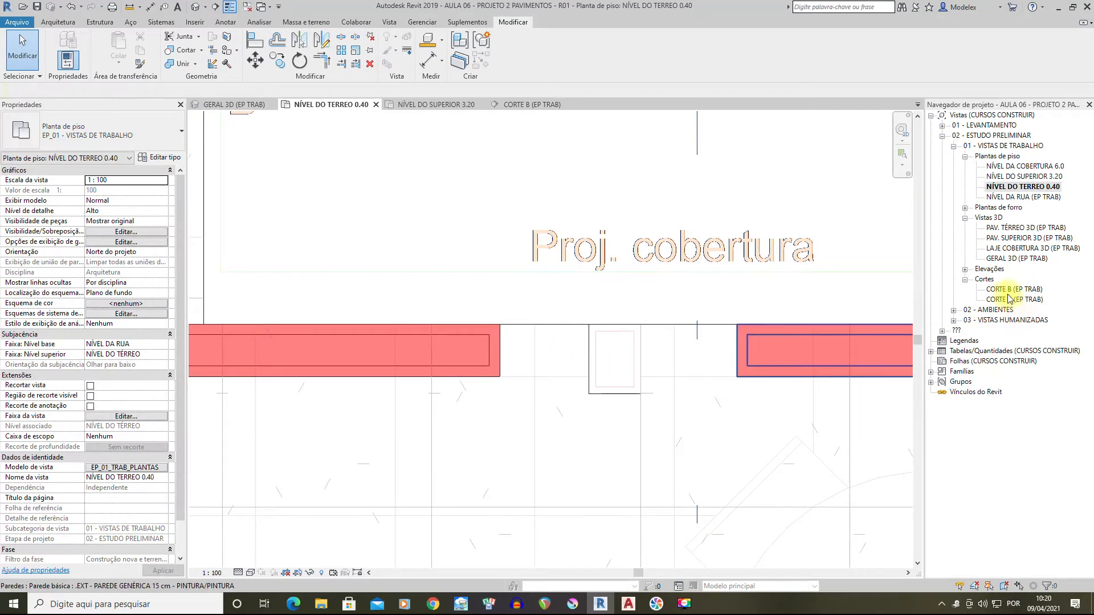
# In the GERAL 3D (EP TRAB) view, raise the small wall's top to the adjacent upper wall's edge, a height of 2.75
pyautogui.doubleClick(1010, 260)
pyautogui.keyDown('shift'); pyautogui.moveTo(620, 329); pyautogui.dragTo(662, 358, button='middle'); pyautogui.keyUp('shift')
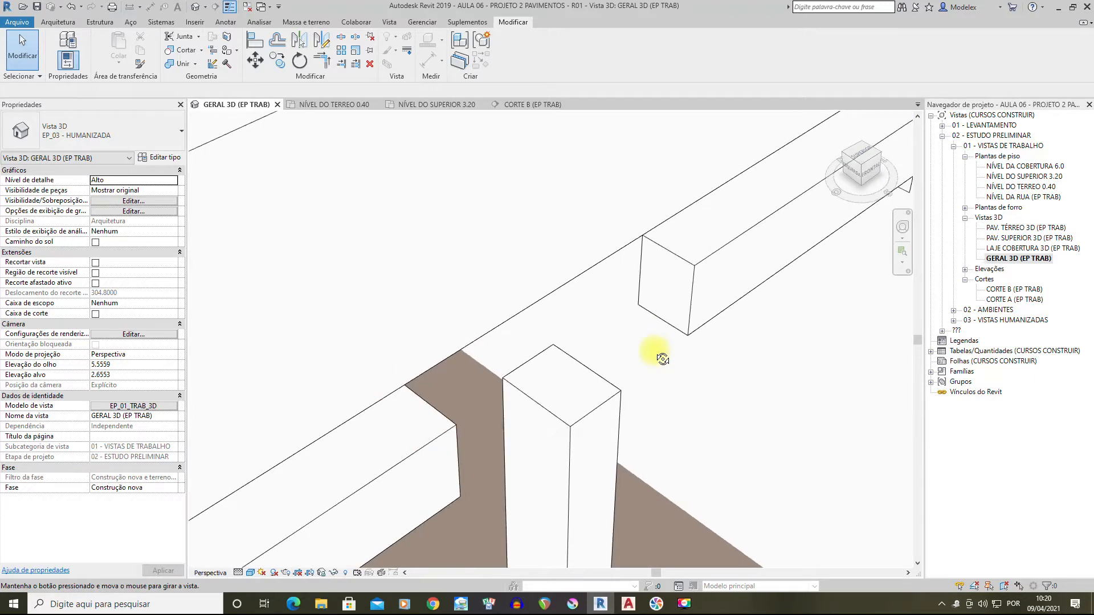
pyautogui.click(593, 378)
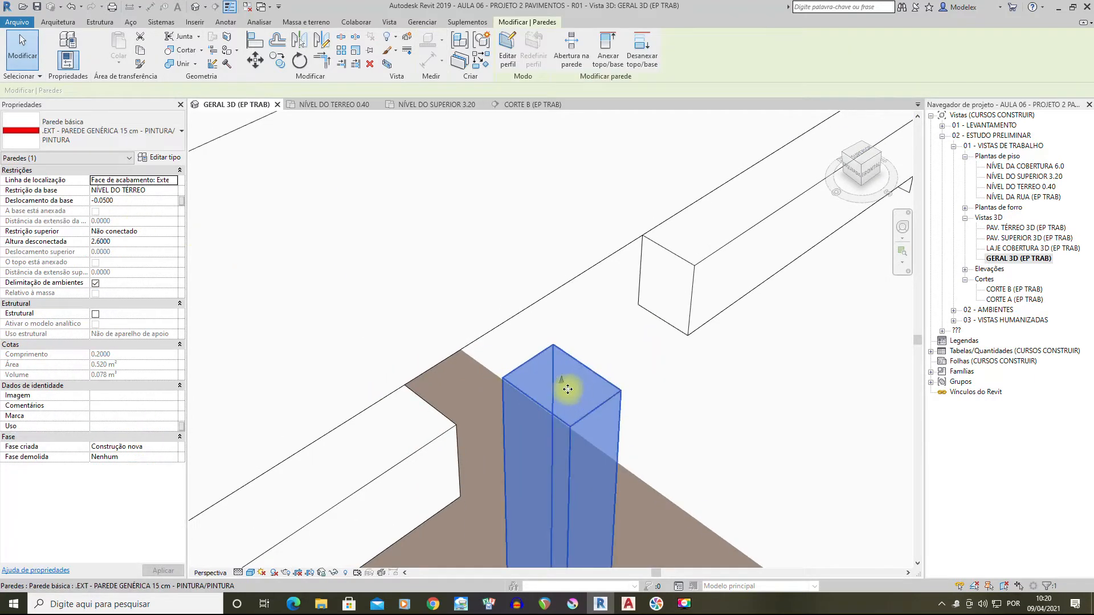
pyautogui.moveTo(561, 382); pyautogui.dragTo(529, 329)
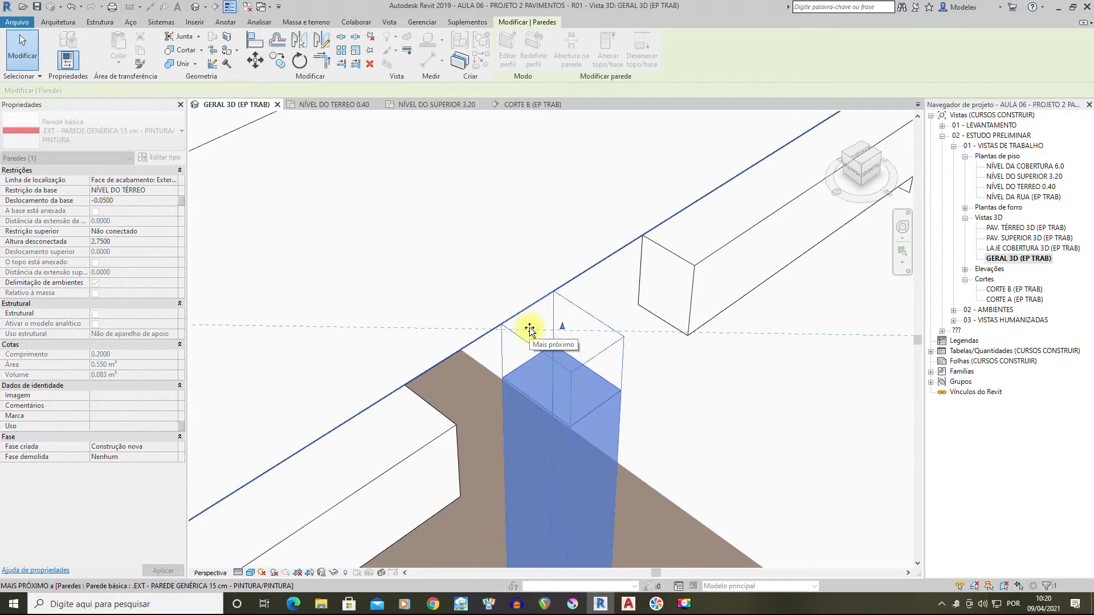
pyautogui.moveTo(530, 332); pyautogui.dragTo(529, 332)
# Align the end faces of both long-wall segments with the side faces of the small wall to close the gaps
pyautogui.click(750, 251)
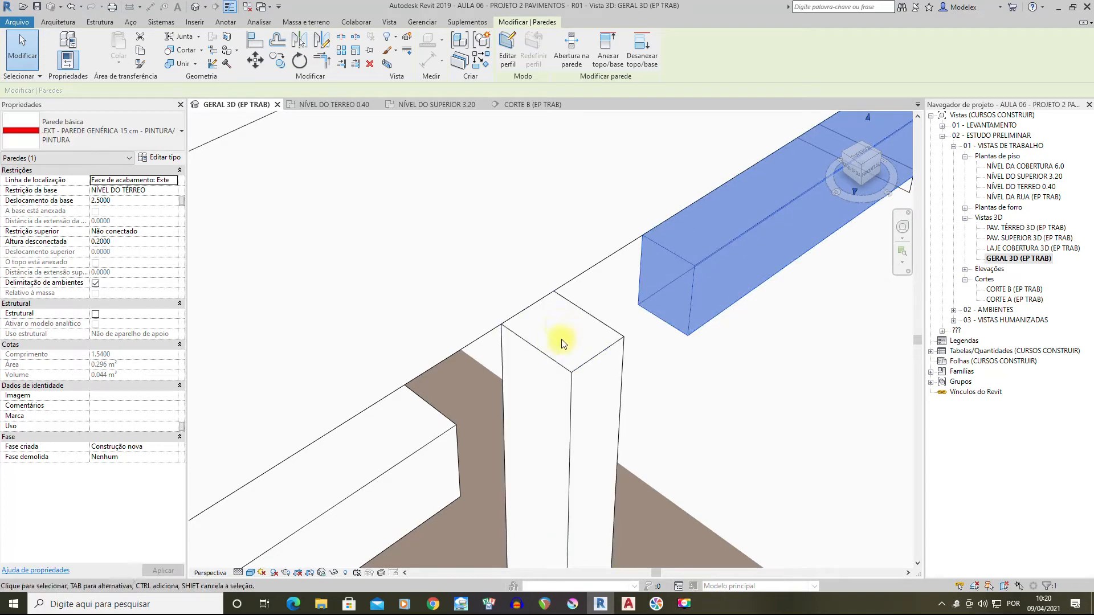
pyautogui.click(437, 413)
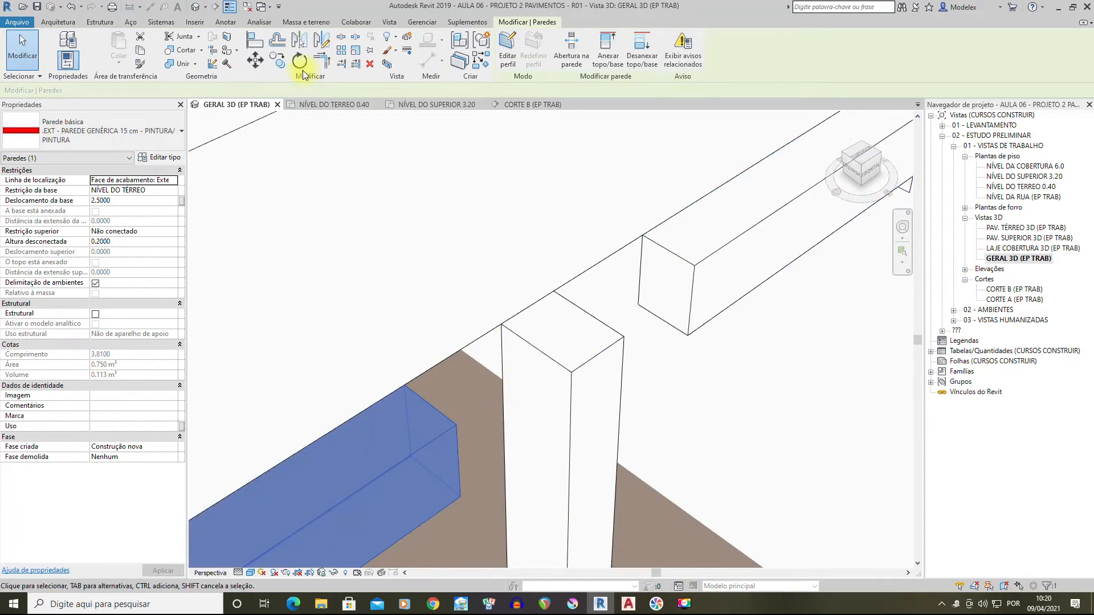
pyautogui.click(256, 41)
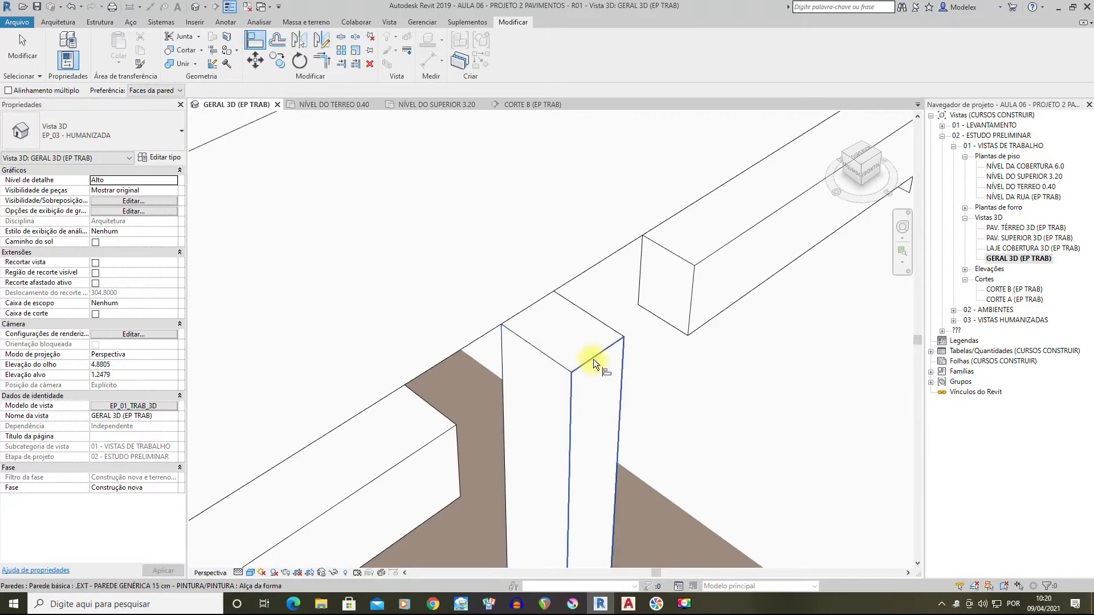
pyautogui.click(541, 353)
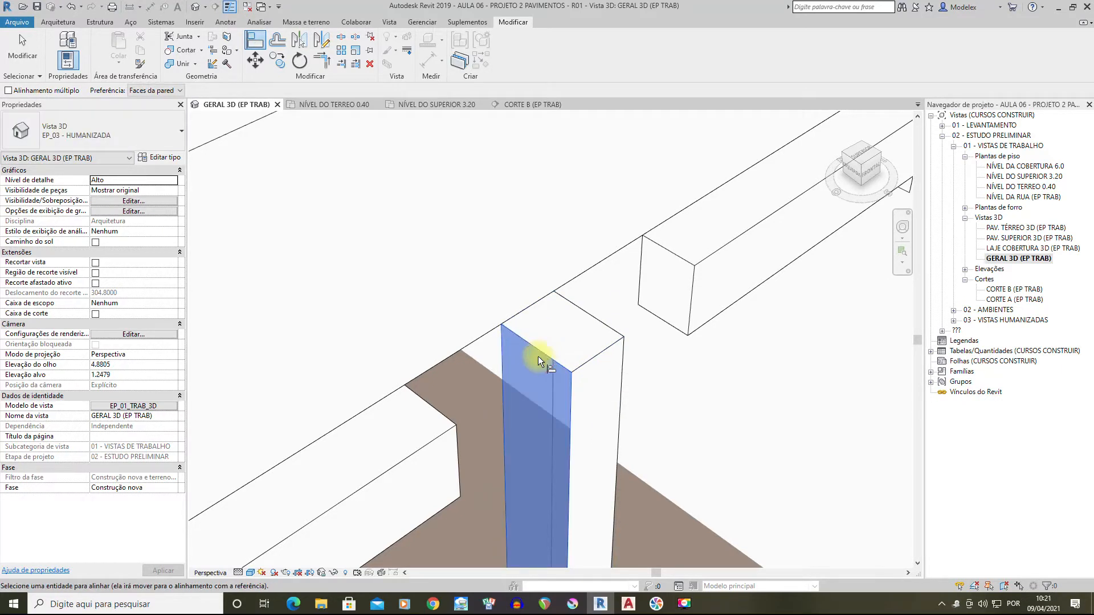
pyautogui.click(440, 415)
pyautogui.keyDown('shift'); pyautogui.moveTo(600, 336); pyautogui.dragTo(550, 231, button='middle'); pyautogui.keyUp('shift')
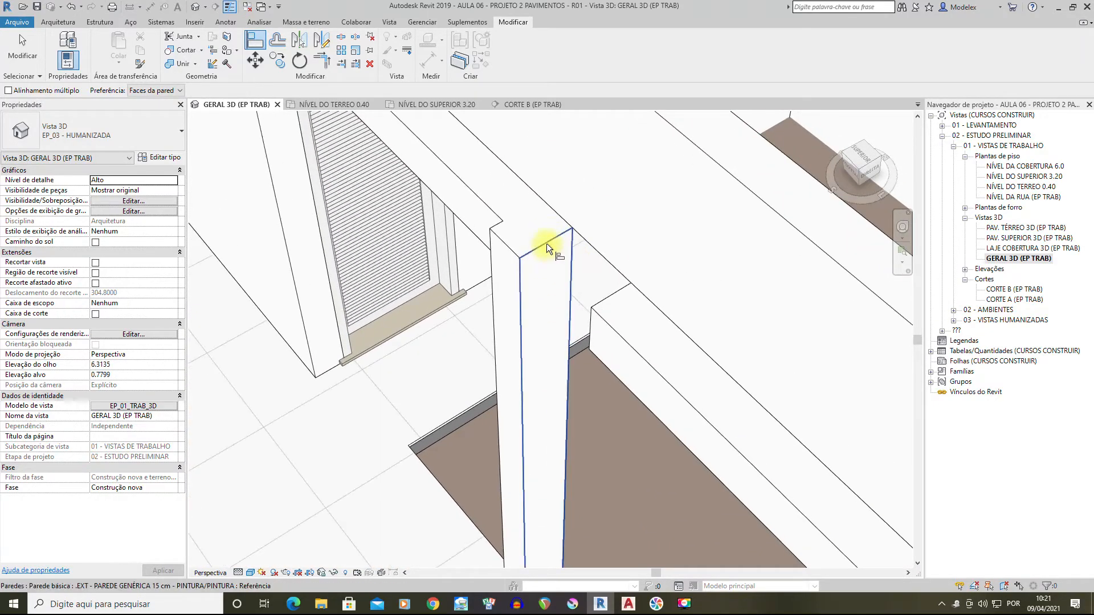
pyautogui.moveTo(548, 243); pyautogui.dragTo(614, 295)
pyautogui.scroll(-3, 615, 296)
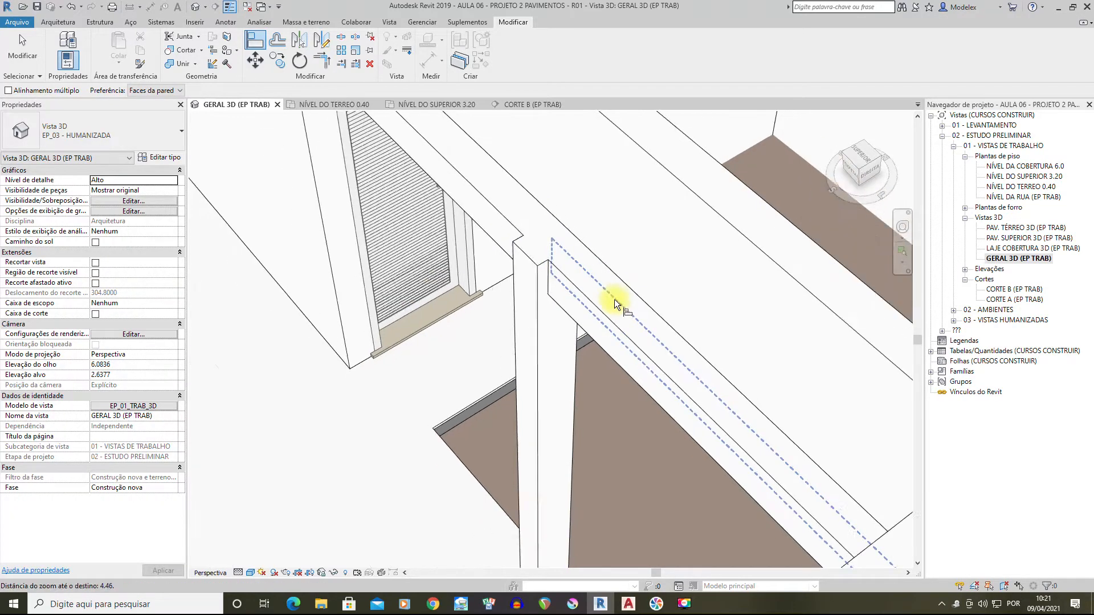
pyautogui.click(17, 55)
# Open the CORTE B (EP TRAB) section and check how the long wall sits under the upper wall
pyautogui.scroll(-3, 471, 237)
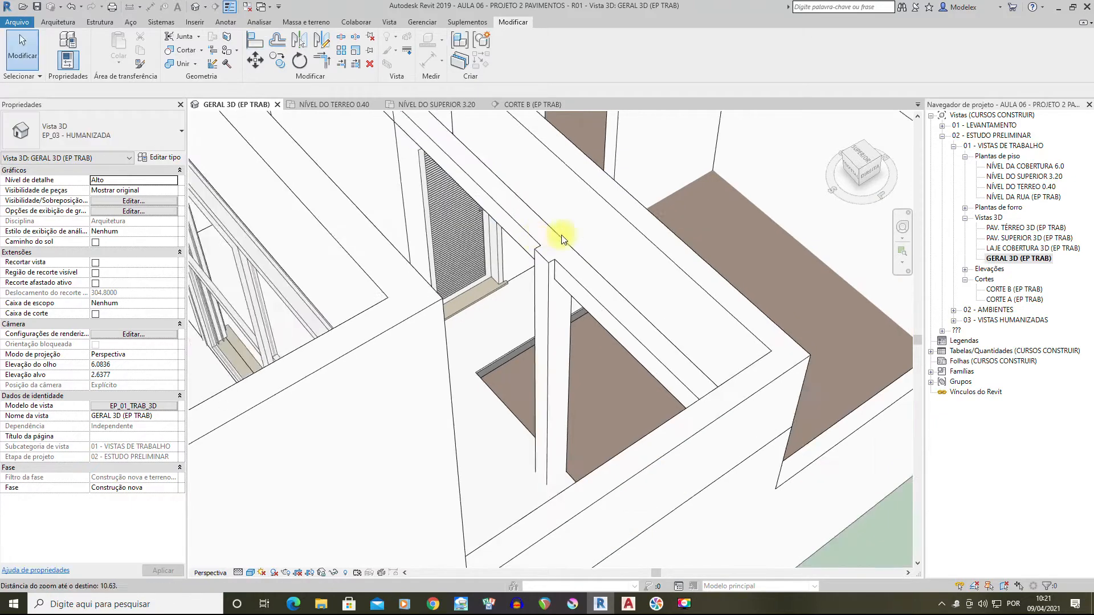
pyautogui.doubleClick(1016, 291)
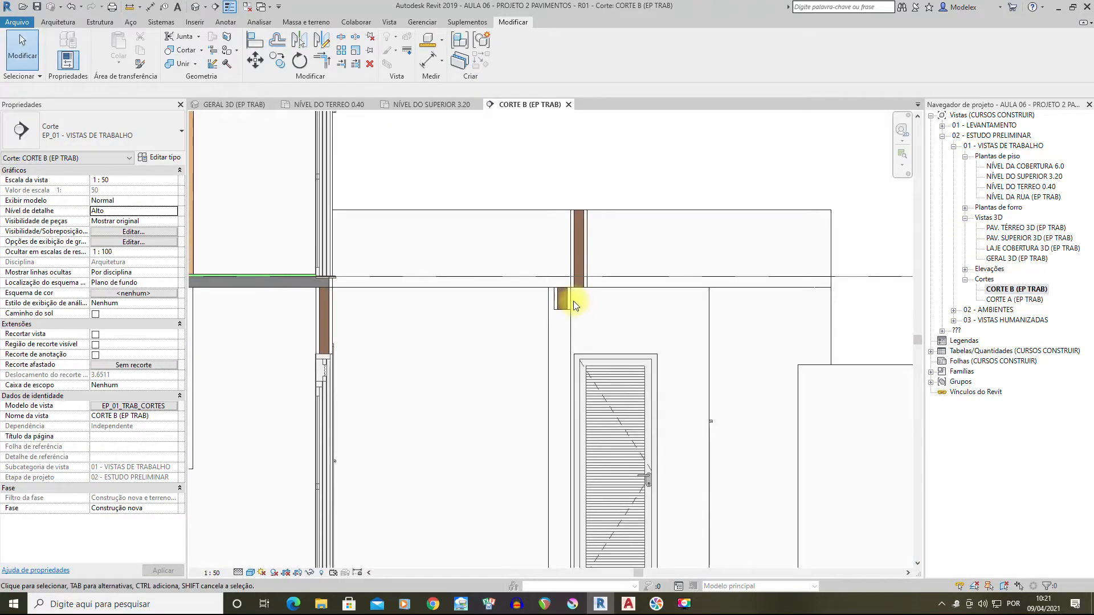
pyautogui.moveTo(595, 400); pyautogui.dragTo(563, 322, button='middle')
pyautogui.scroll(-1, 570, 319)
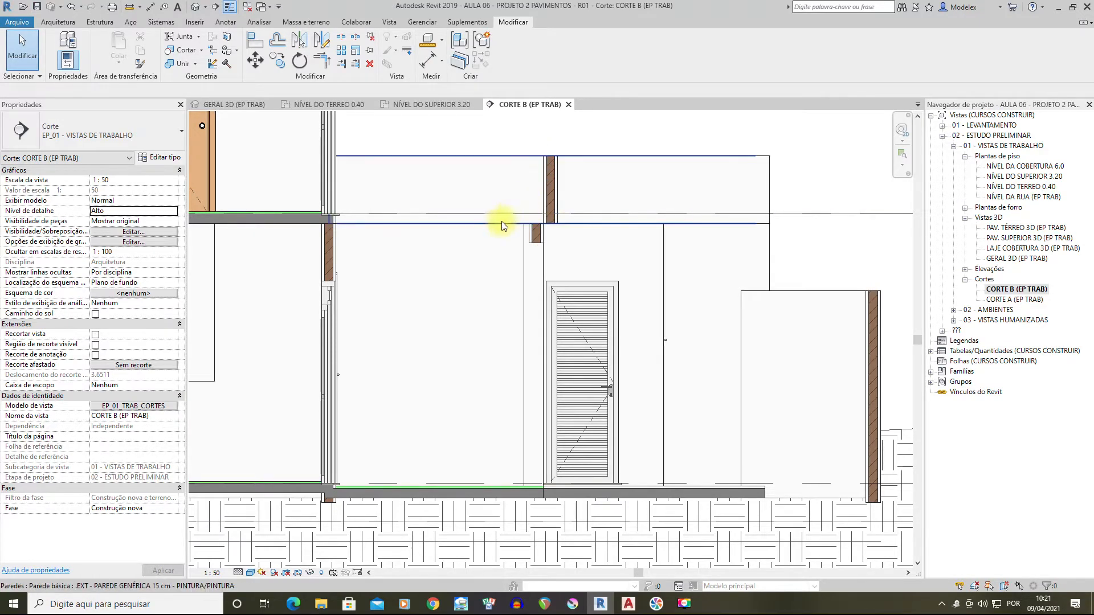
pyautogui.scroll(-1, 667, 262)
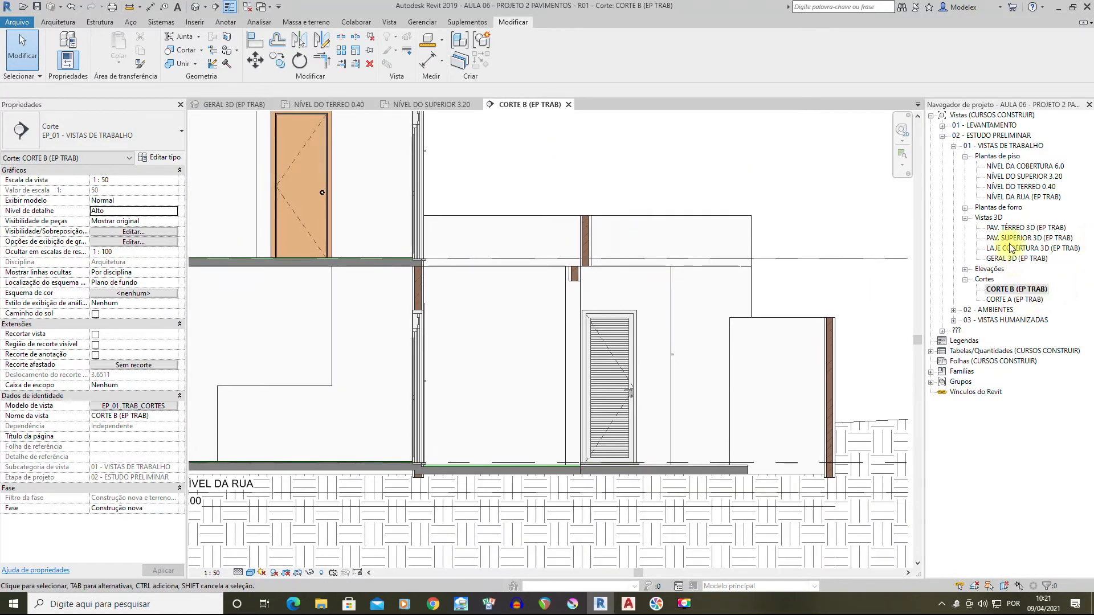
# In the GERAL 3D (EP TRAB) view, split the low long exterior wall just before the internal wall of the room with the louvered door
pyautogui.doubleClick(1015, 260)
pyautogui.keyDown('shift'); pyautogui.moveTo(659, 249); pyautogui.dragTo(585, 284, button='middle'); pyautogui.keyUp('shift')
pyautogui.moveTo(659, 327); pyautogui.dragTo(630, 319, button='middle')
pyautogui.scroll(5, 603, 203)
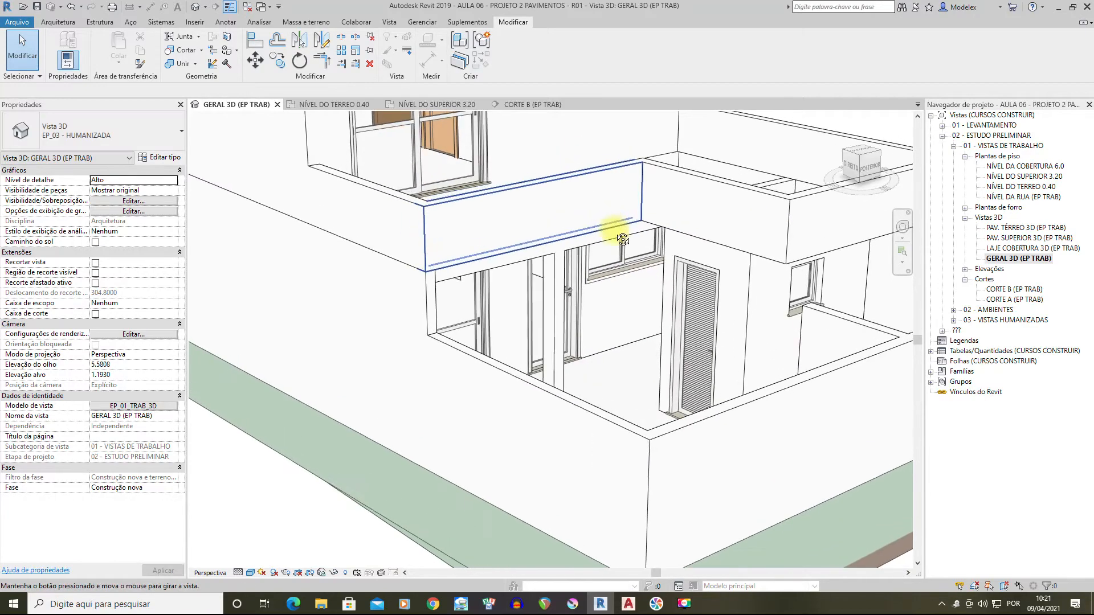
pyautogui.keyDown('shift'); pyautogui.moveTo(691, 232); pyautogui.dragTo(617, 318, button='middle'); pyautogui.keyUp('shift')
pyautogui.scroll(5, 630, 302)
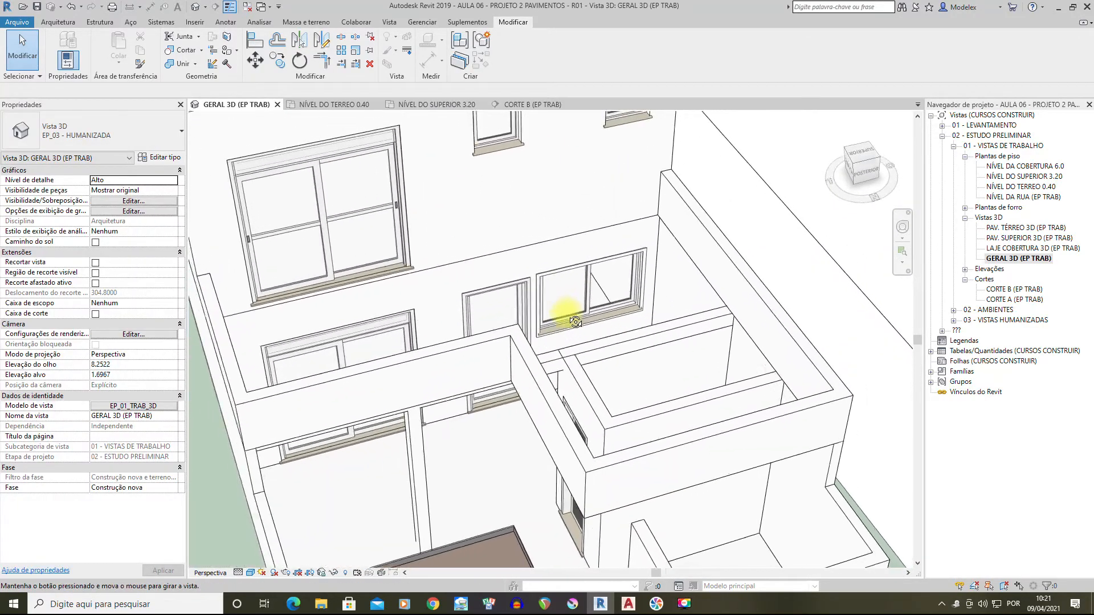
pyautogui.keyDown('shift'); pyautogui.moveTo(571, 342); pyautogui.dragTo(556, 382, button='middle'); pyautogui.keyUp('shift')
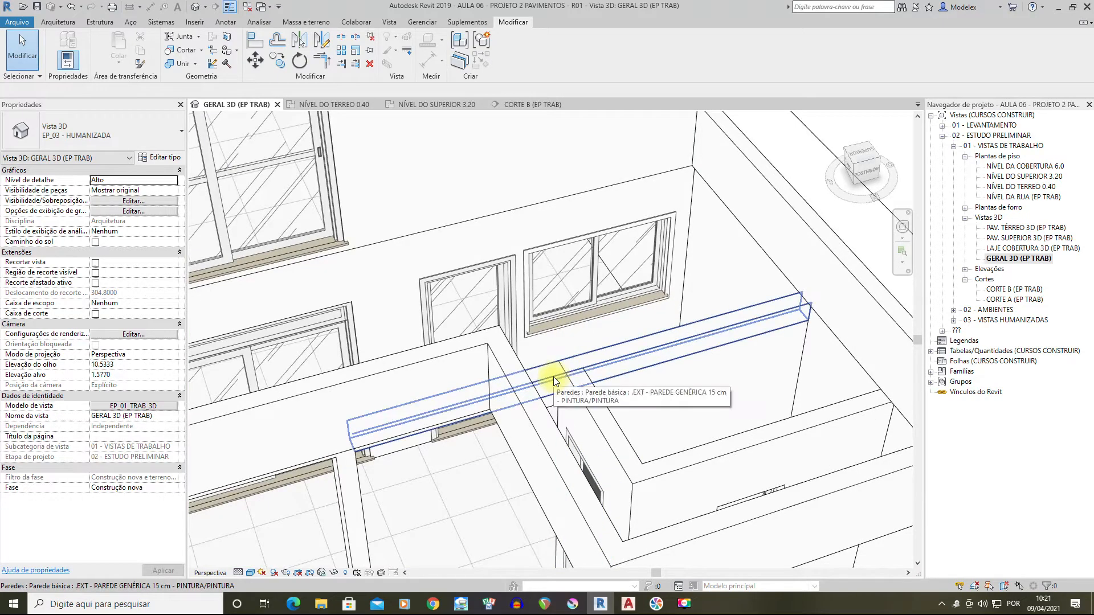
pyautogui.click(755, 332)
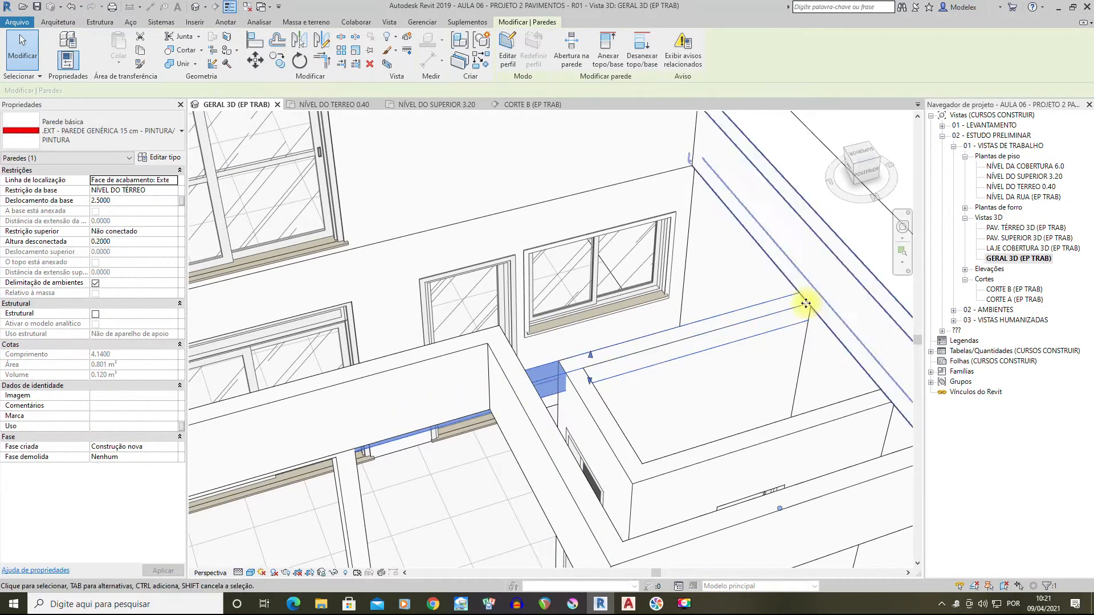
pyautogui.scroll(3, 589, 367)
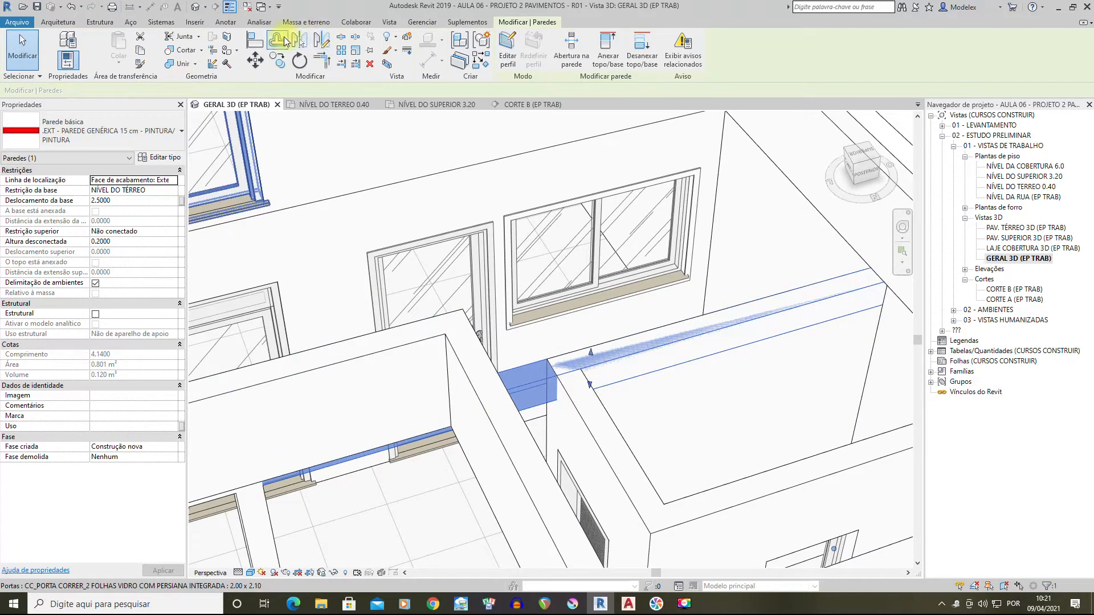
pyautogui.scroll(2, 497, 368)
pyautogui.click(538, 391)
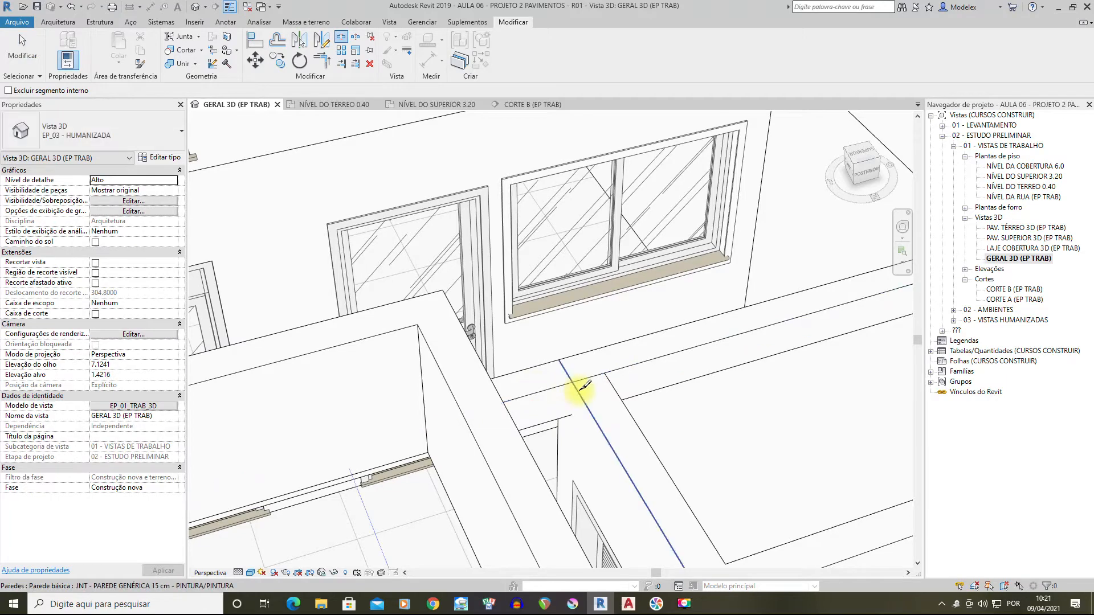
pyautogui.scroll(-1, 584, 387)
# Delete the split-off segment of the low wall that runs through the room with the louvered door
pyautogui.click(23, 49)
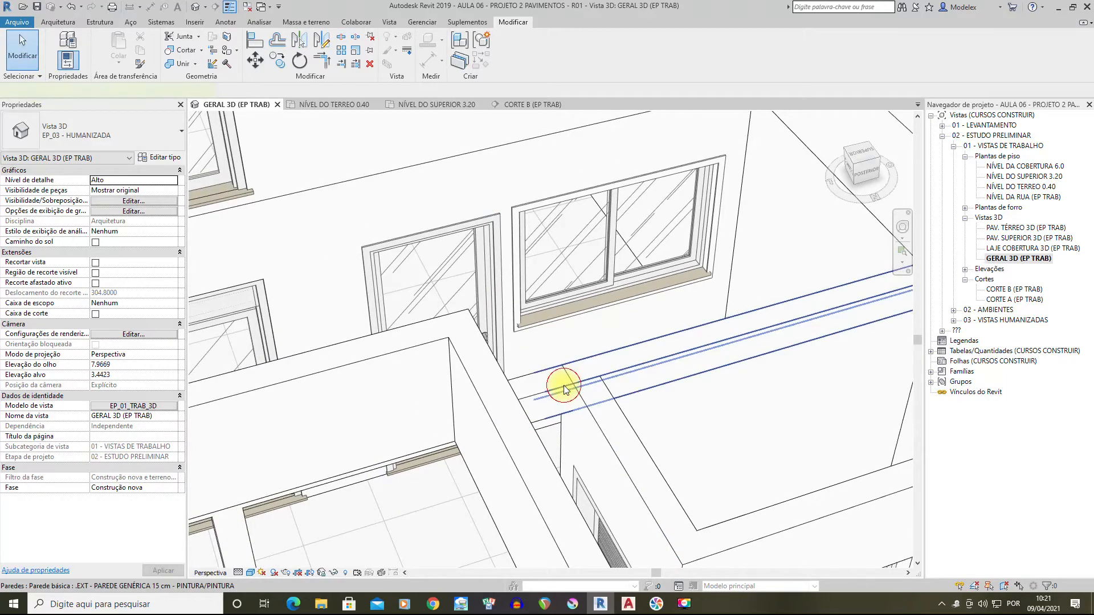
pyautogui.click(563, 385)
pyautogui.scroll(-2, 859, 301)
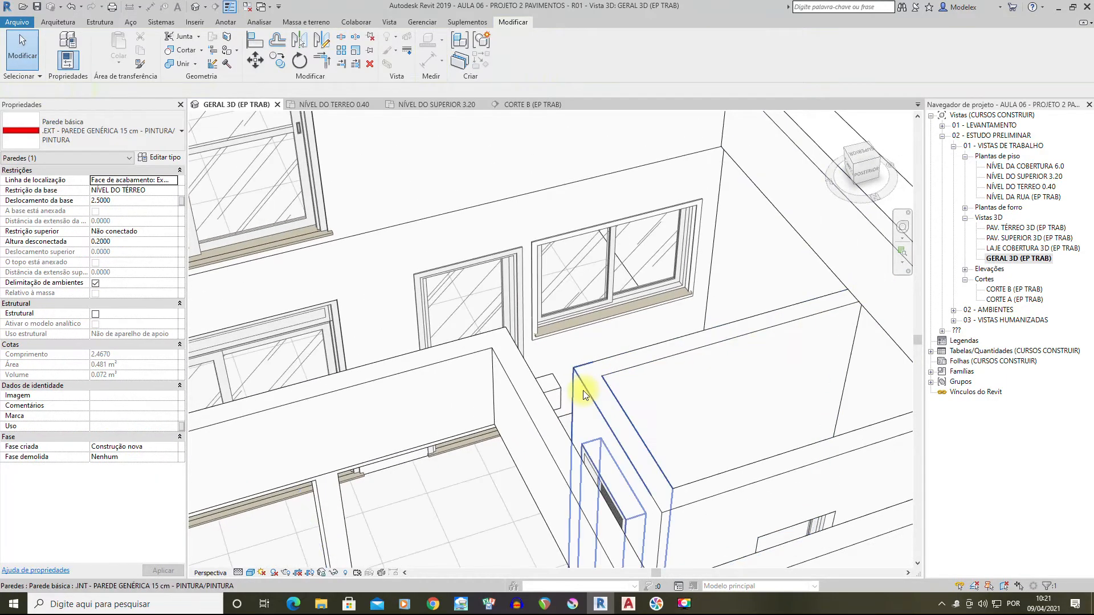
pyautogui.press('Escape')
# Align the end face of the remaining low wall segment with the side face of the adjacent internal wall
pyautogui.keyDown('shift'); pyautogui.moveTo(559, 386); pyautogui.dragTo(600, 410, button='middle'); pyautogui.keyUp('shift')
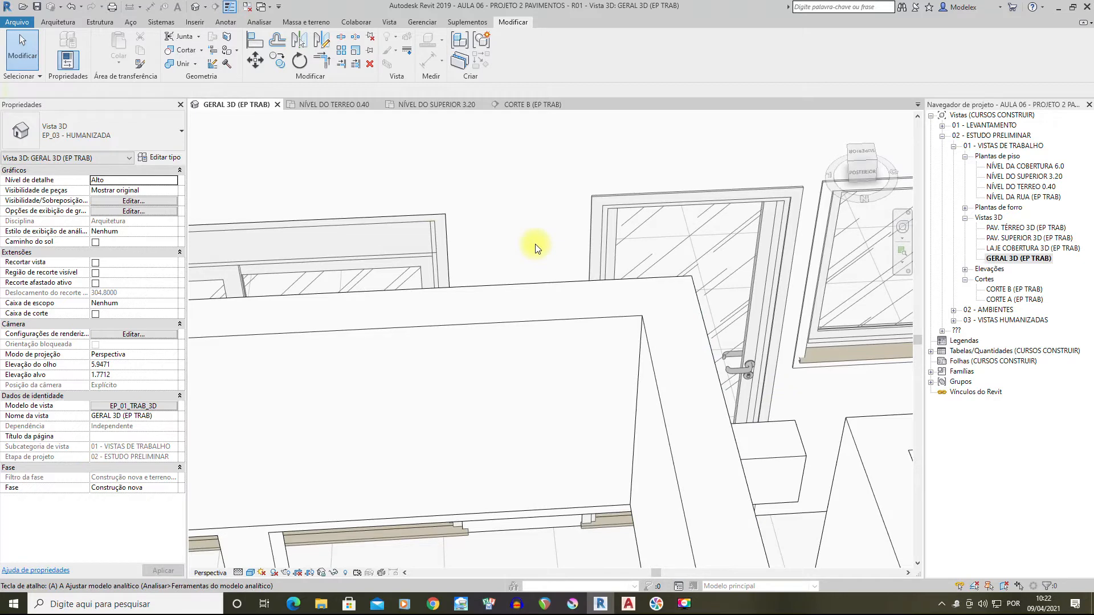
pyautogui.press('l')
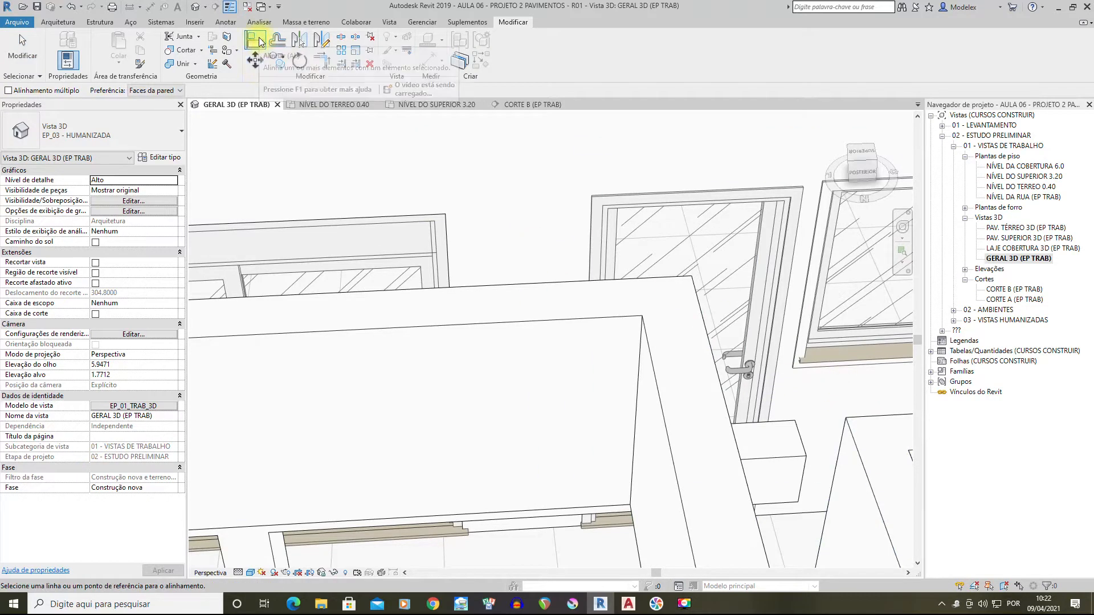
pyautogui.click(852, 433)
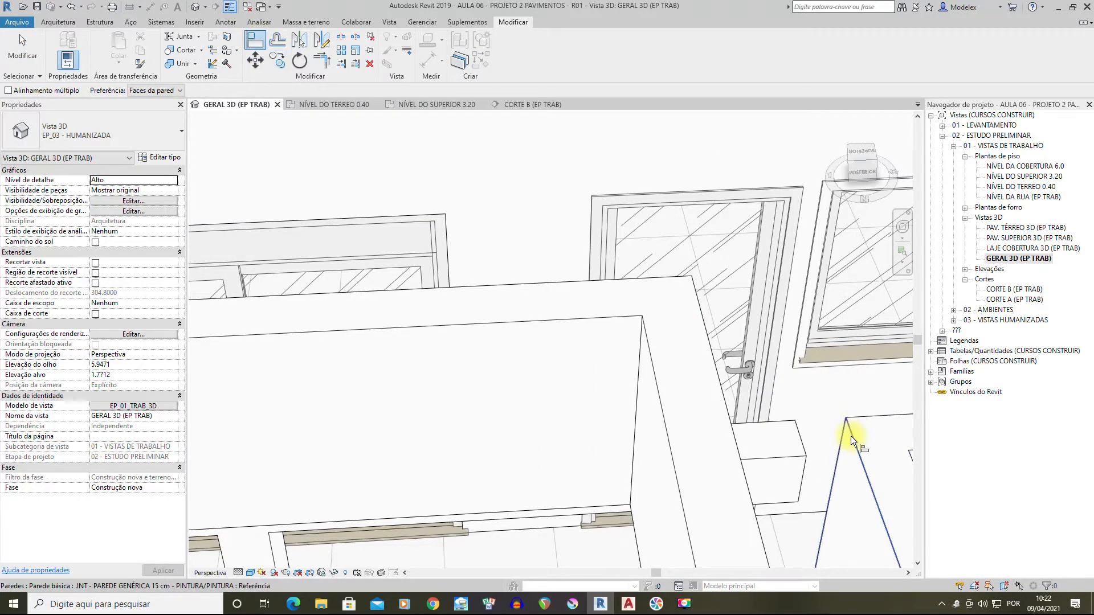
pyautogui.click(799, 436)
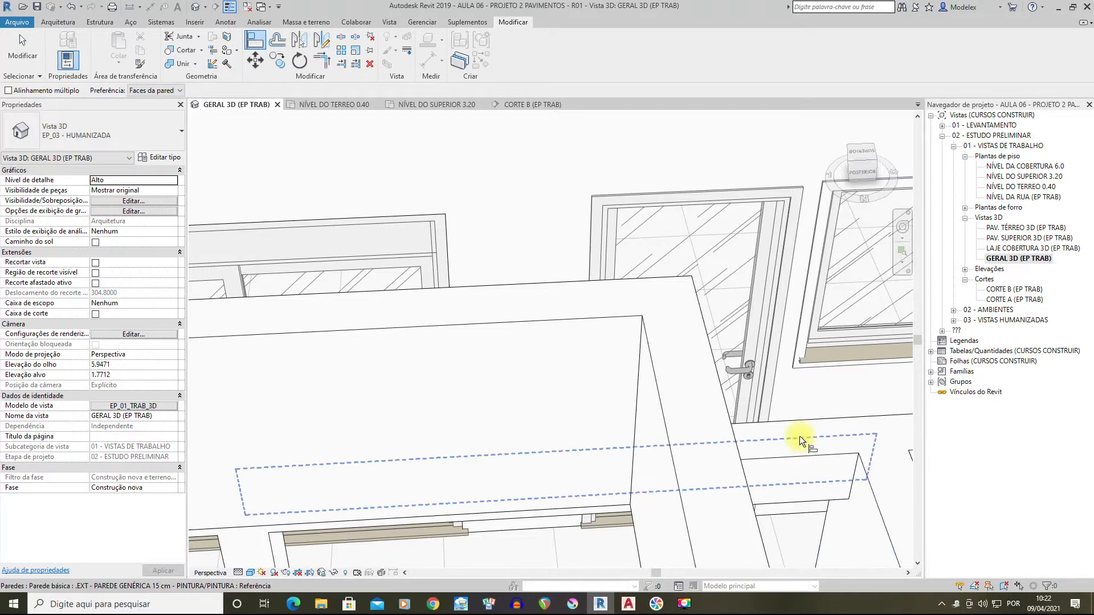
# Inspect the shortened low wall and the upper walls around the rear patio from several sides, and save the project
pyautogui.scroll(-3, 792, 413)
pyautogui.scroll(-3, 678, 274)
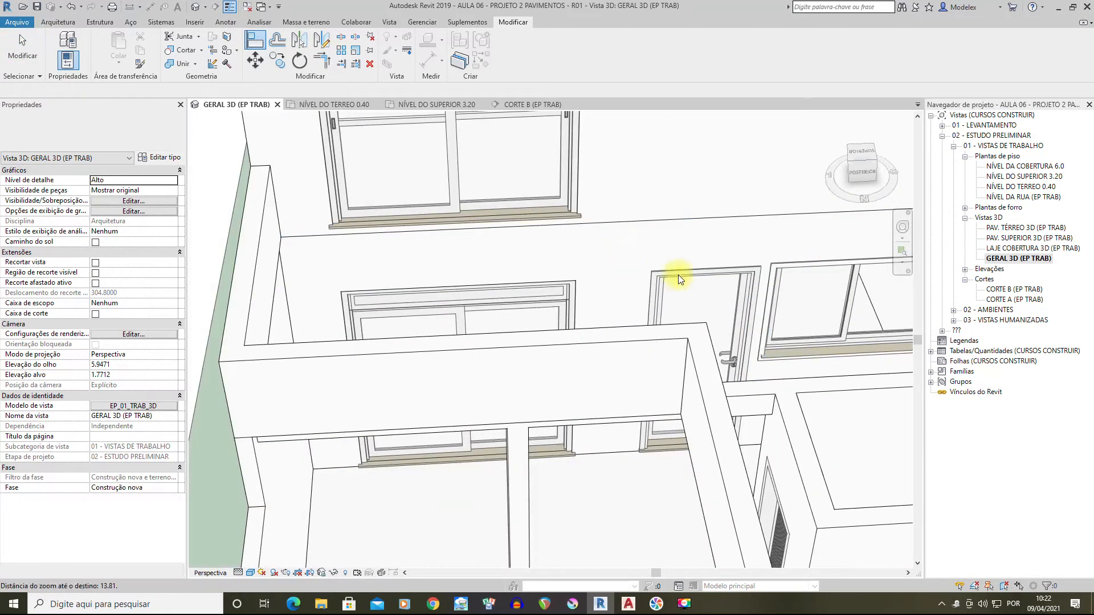
pyautogui.keyDown('shift'); pyautogui.moveTo(747, 289); pyautogui.dragTo(821, 341, button='middle'); pyautogui.keyUp('shift')
pyautogui.moveTo(820, 340); pyautogui.dragTo(803, 147, button='middle')
pyautogui.scroll(2, 593, 323)
pyautogui.keyDown('shift'); pyautogui.moveTo(649, 347); pyautogui.dragTo(469, 239, button='middle'); pyautogui.keyUp('shift')
pyautogui.scroll(-1, 557, 302)
pyautogui.keyDown('shift'); pyautogui.moveTo(557, 308); pyautogui.dragTo(701, 300, button='middle'); pyautogui.keyUp('shift')
pyautogui.keyDown('shift'); pyautogui.moveTo(321, 292); pyautogui.dragTo(630, 283, button='middle'); pyautogui.keyUp('shift')
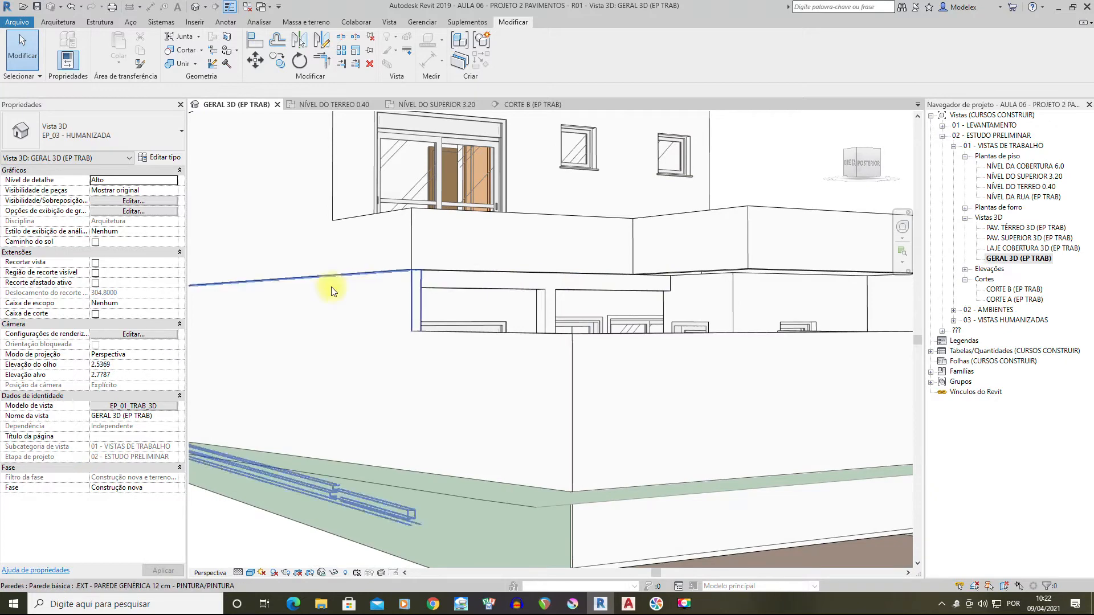
pyautogui.keyDown('shift'); pyautogui.moveTo(529, 295); pyautogui.dragTo(539, 299, button='middle'); pyautogui.keyUp('shift')
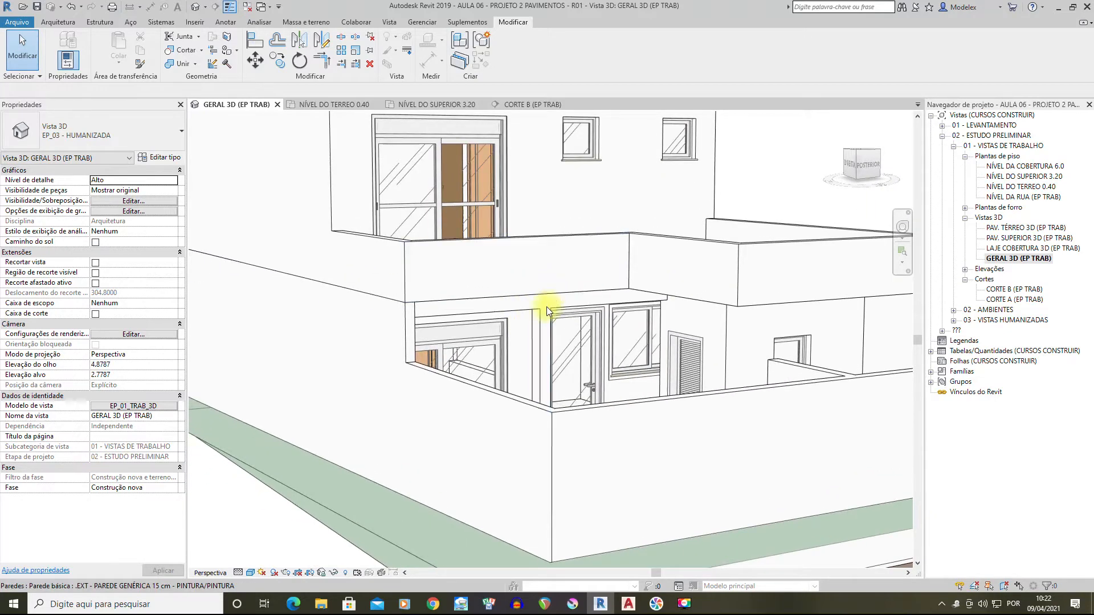
pyautogui.keyDown('shift'); pyautogui.moveTo(627, 303); pyautogui.dragTo(306, 381, button='middle'); pyautogui.keyUp('shift')
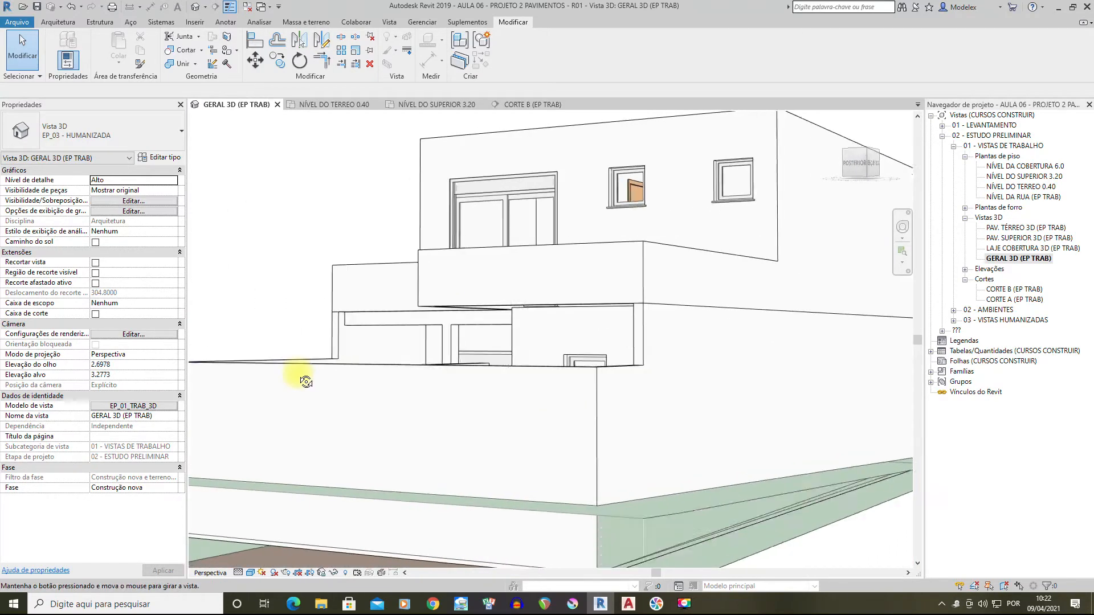
pyautogui.scroll(1, 274, 321)
pyautogui.scroll(1, 344, 326)
pyautogui.keyDown('shift'); pyautogui.moveTo(387, 349); pyautogui.dragTo(708, 427, button='middle'); pyautogui.keyUp('shift')
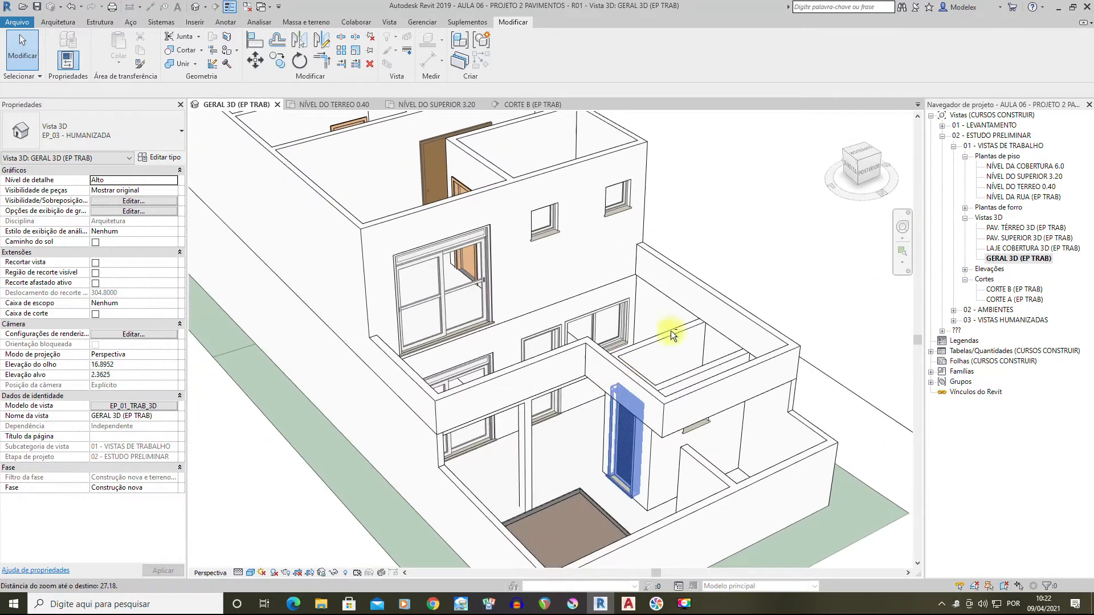
pyautogui.click(39, 6)
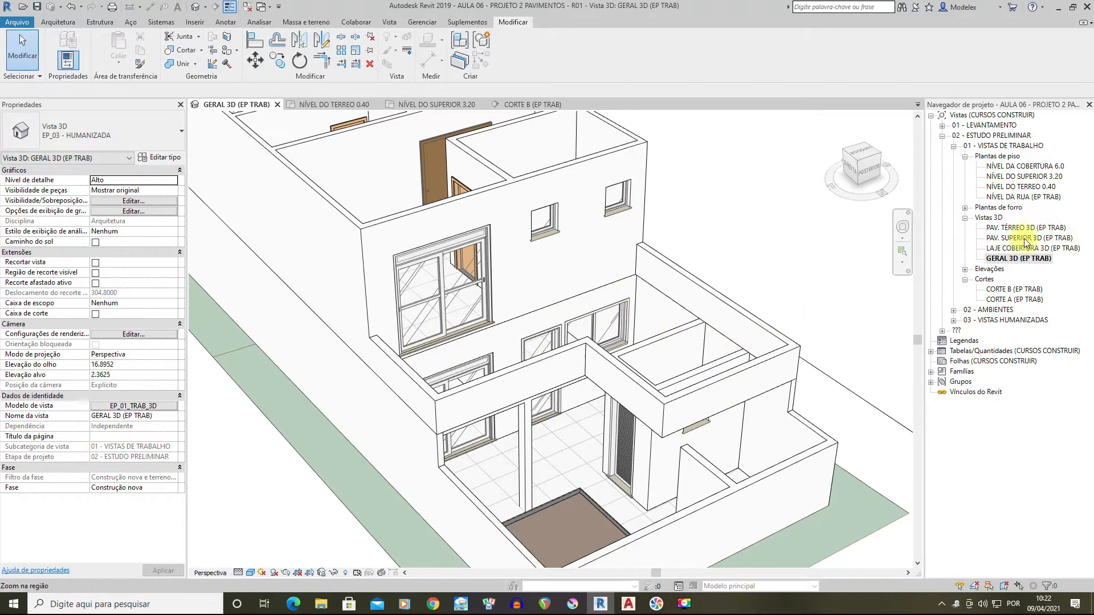
# Examine the rear roof area in the NÍVEL DO SUPERIOR 3.20 plan and the upper slab's type and level in the CORTE B (EP TRAB) section
pyautogui.doubleClick(1030, 181)
pyautogui.scroll(-4, 639, 285)
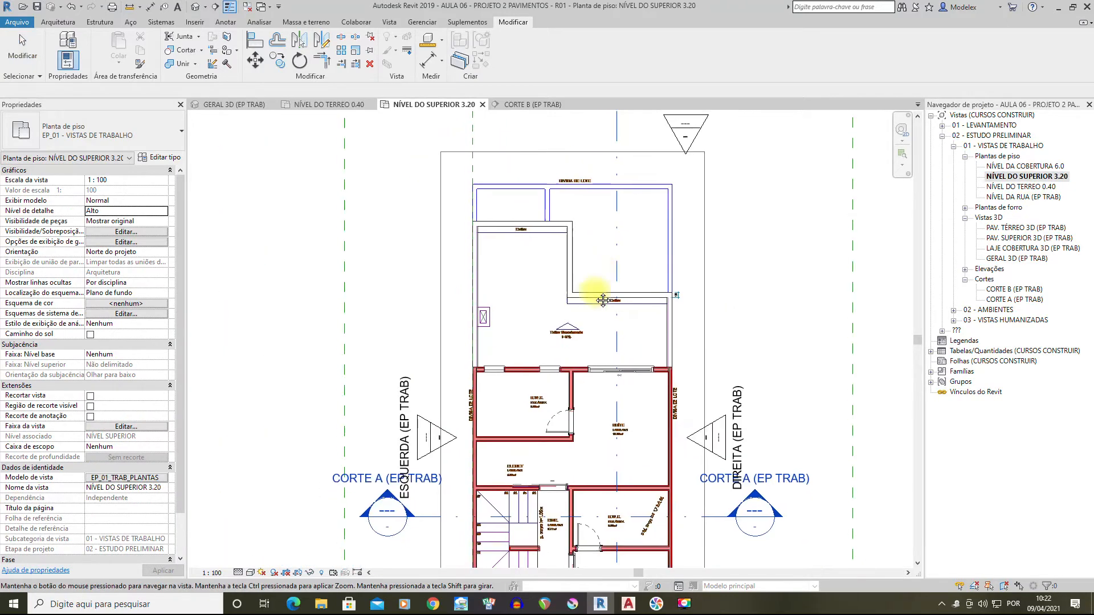
pyautogui.scroll(3, 573, 331)
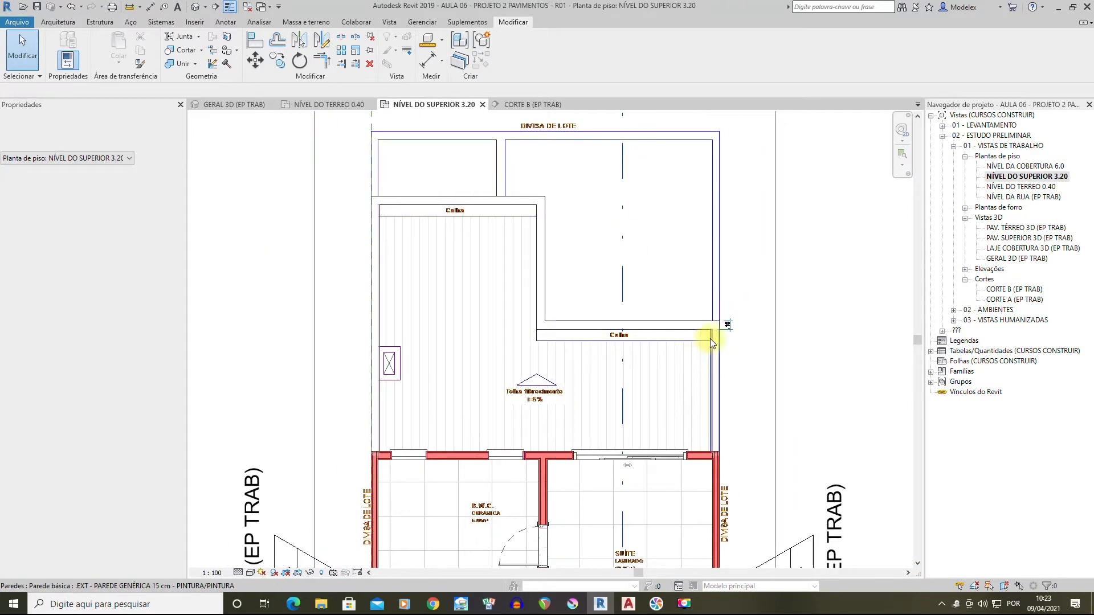
pyautogui.scroll(-2, 693, 329)
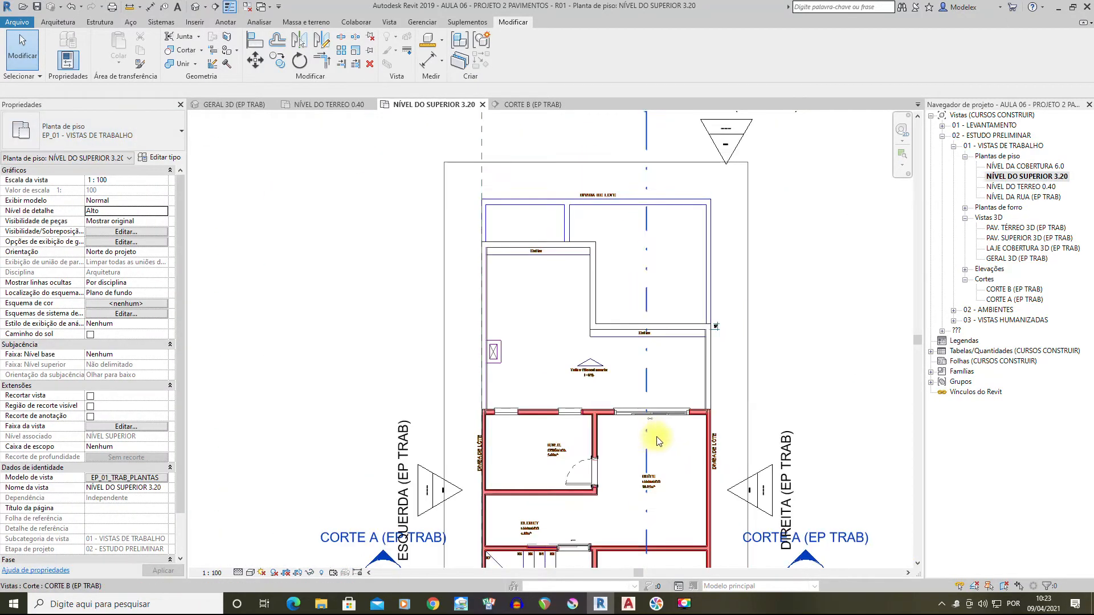
pyautogui.doubleClick(1015, 290)
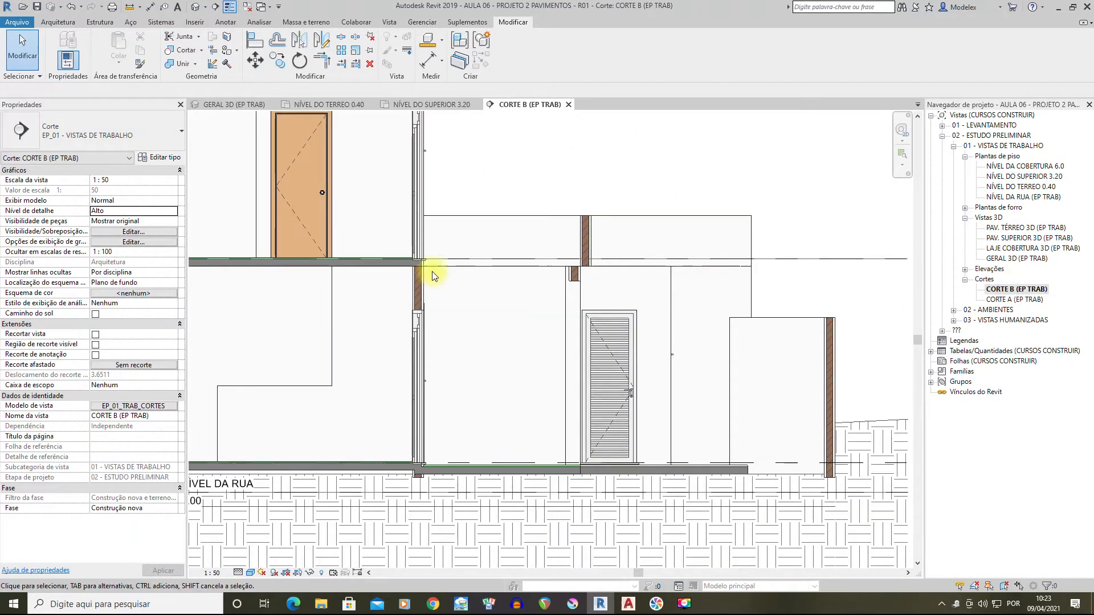
pyautogui.click(391, 271)
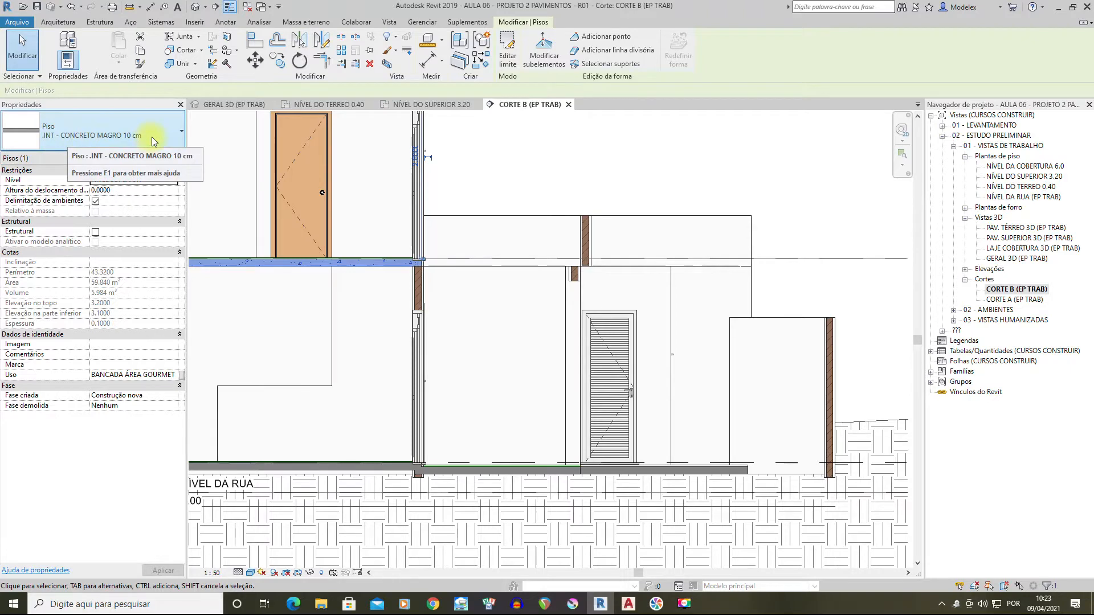
pyautogui.scroll(2, 446, 212)
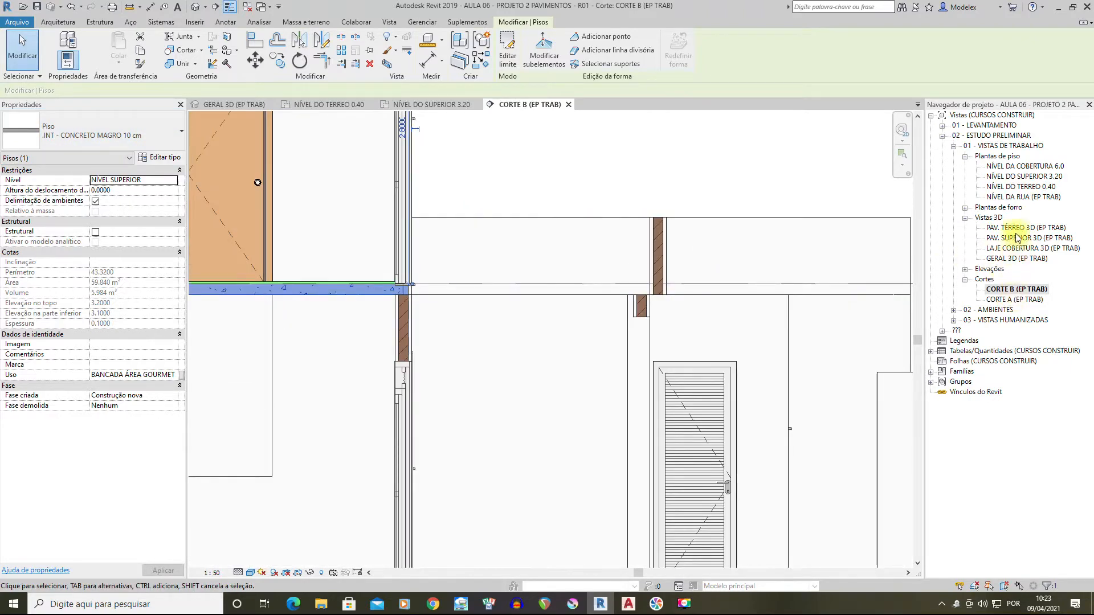
# In the NÍVEL DO SUPERIOR 3.20 plan, start a floor boundary from picked walls along the roof area's right side wall and lower gutter wall
pyautogui.doubleClick(1025, 186)
pyautogui.doubleClick(1020, 177)
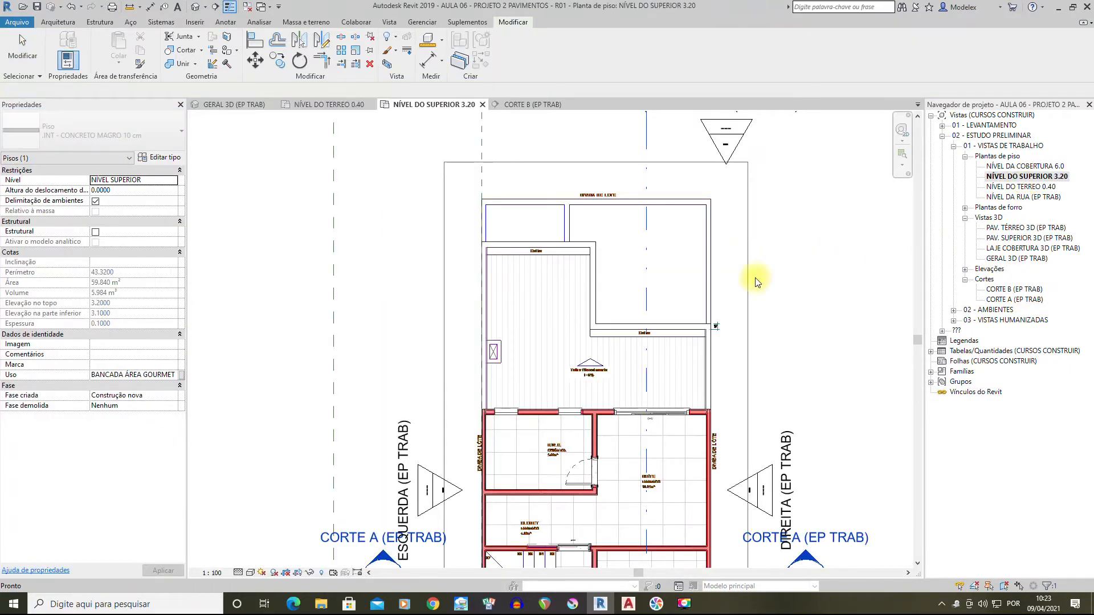
pyautogui.scroll(5, 667, 436)
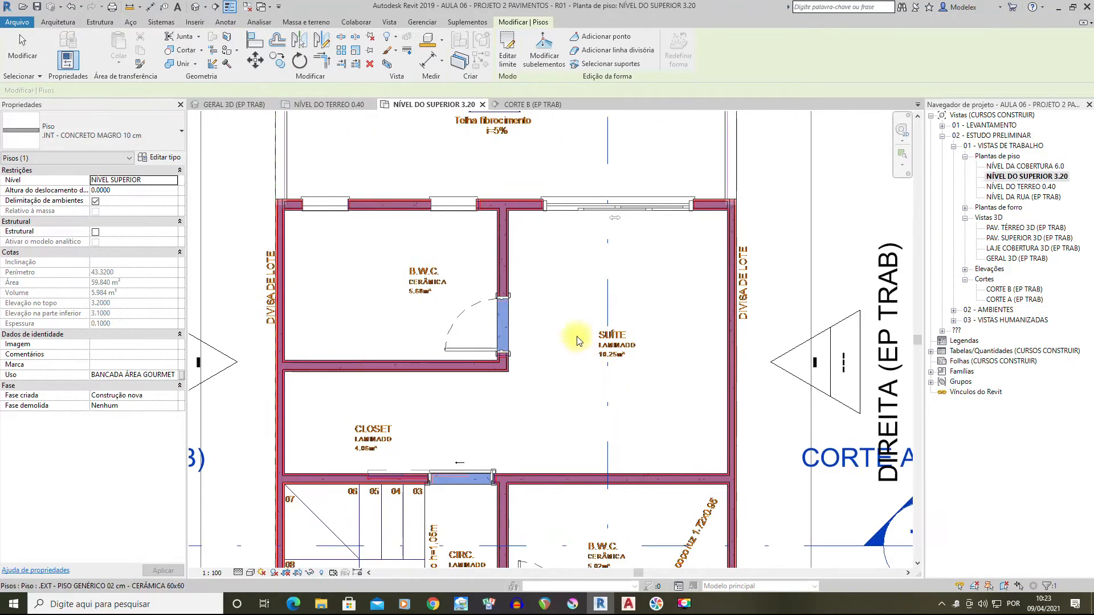
pyautogui.click(59, 21)
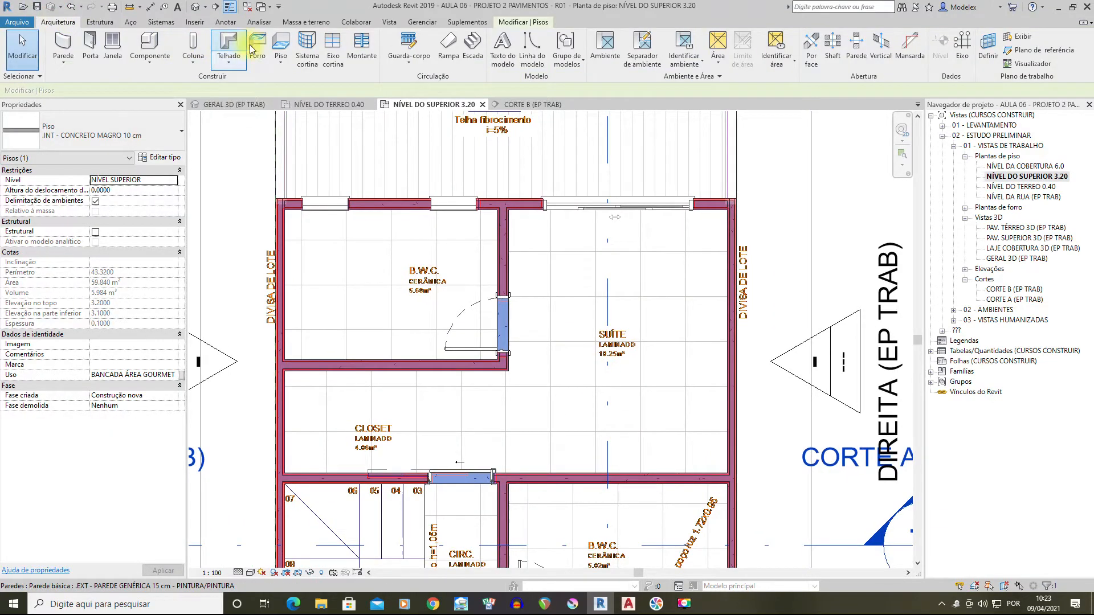
pyautogui.click(280, 46)
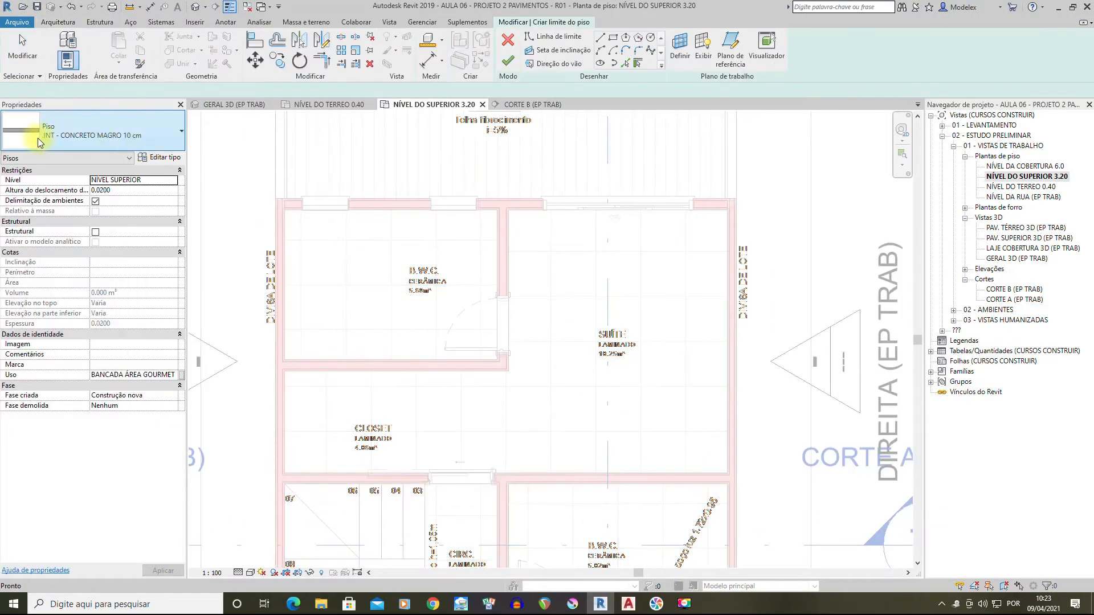
pyautogui.moveTo(604, 267)
pyautogui.mouseDown(button='middle')
pyautogui.moveTo(664, 420)
pyautogui.moveTo(659, 305)
pyautogui.moveTo(655, 386)
pyautogui.moveTo(512, 312)
pyautogui.mouseUp(button='middle')
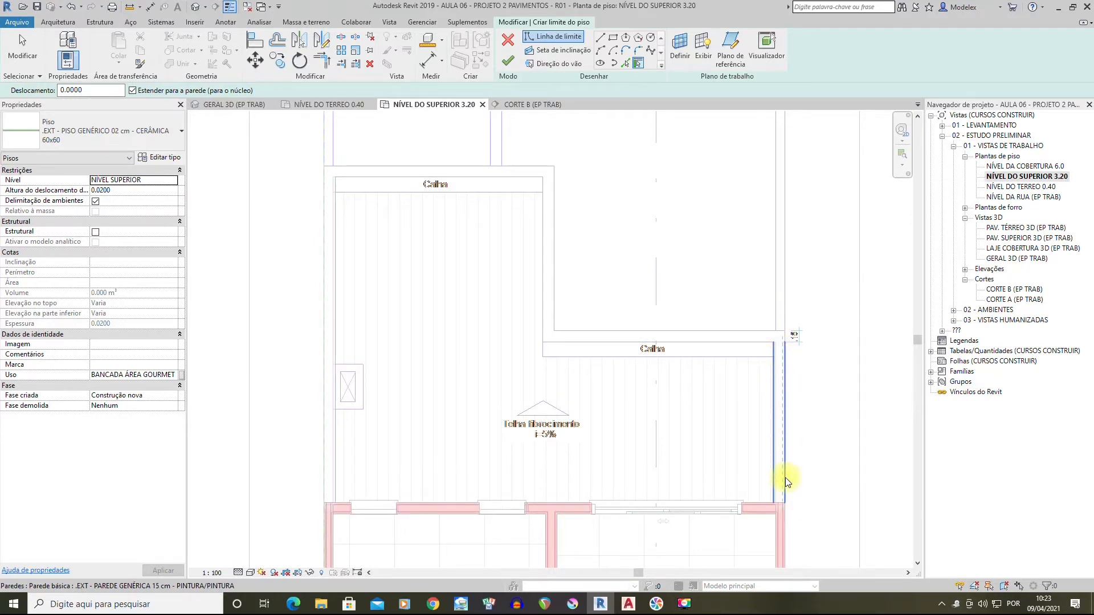
pyautogui.click(636, 63)
pyautogui.scroll(3, 783, 512)
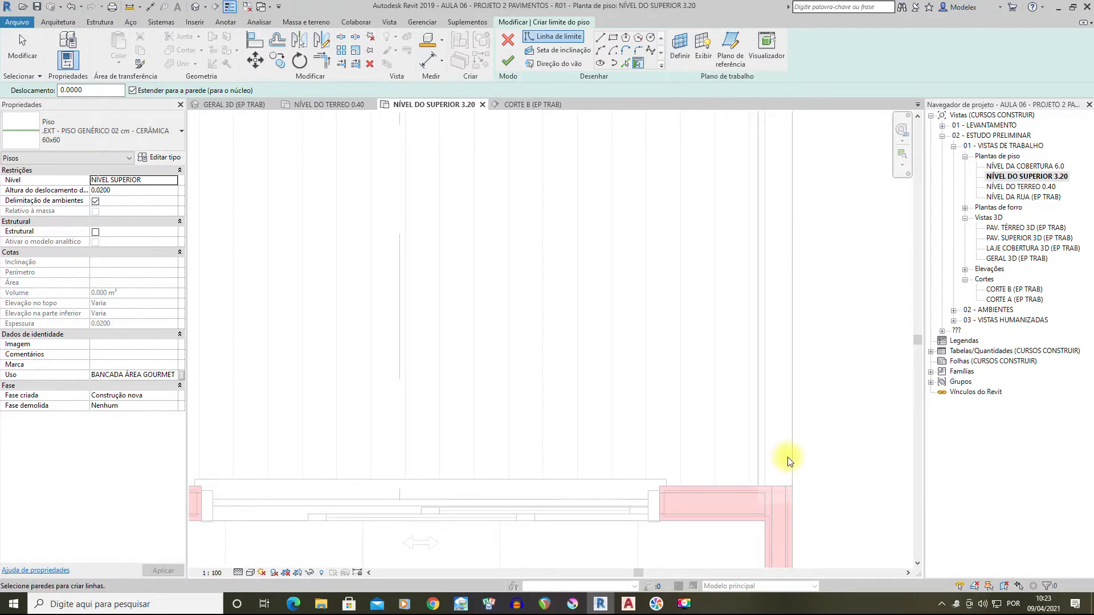
pyautogui.scroll(-2, 791, 457)
pyautogui.moveTo(774, 312); pyautogui.dragTo(839, 484, button='middle')
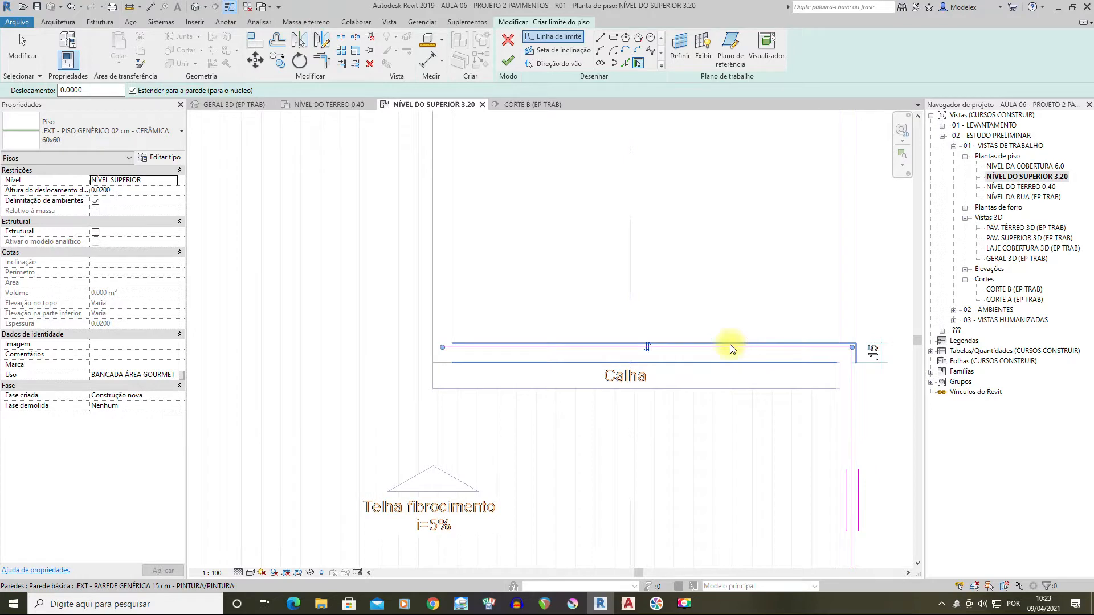
pyautogui.moveTo(469, 221); pyautogui.dragTo(612, 428, button='middle')
# Add floor boundary lines from the roof area's inner side wall, rear gutter wall and long side wall on the lot boundary
pyautogui.click(587, 317)
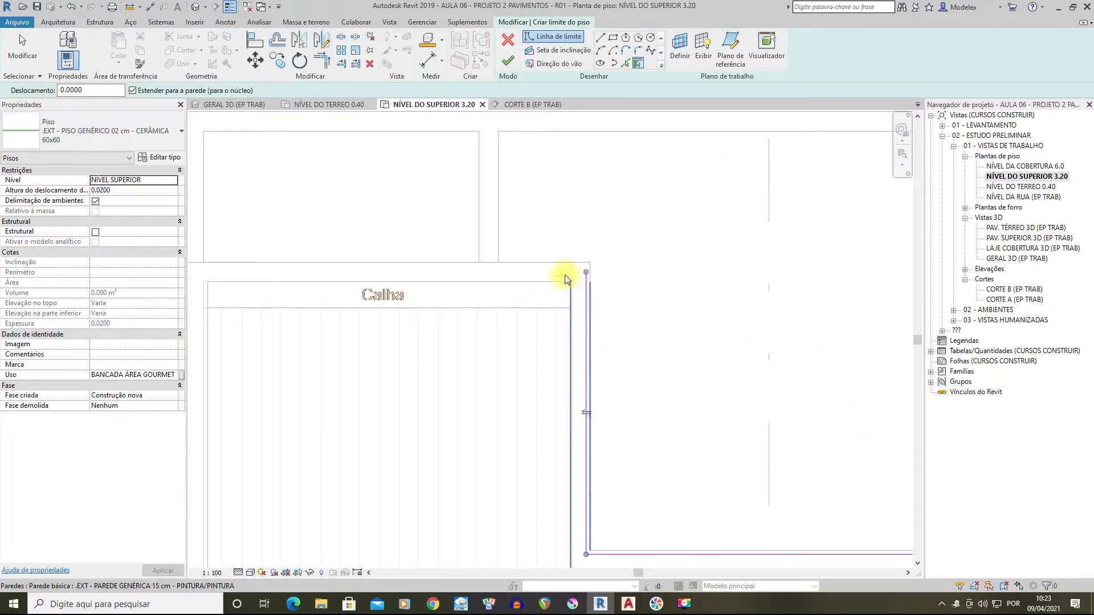
pyautogui.click(545, 262)
pyautogui.moveTo(193, 304); pyautogui.dragTo(489, 273, button='middle')
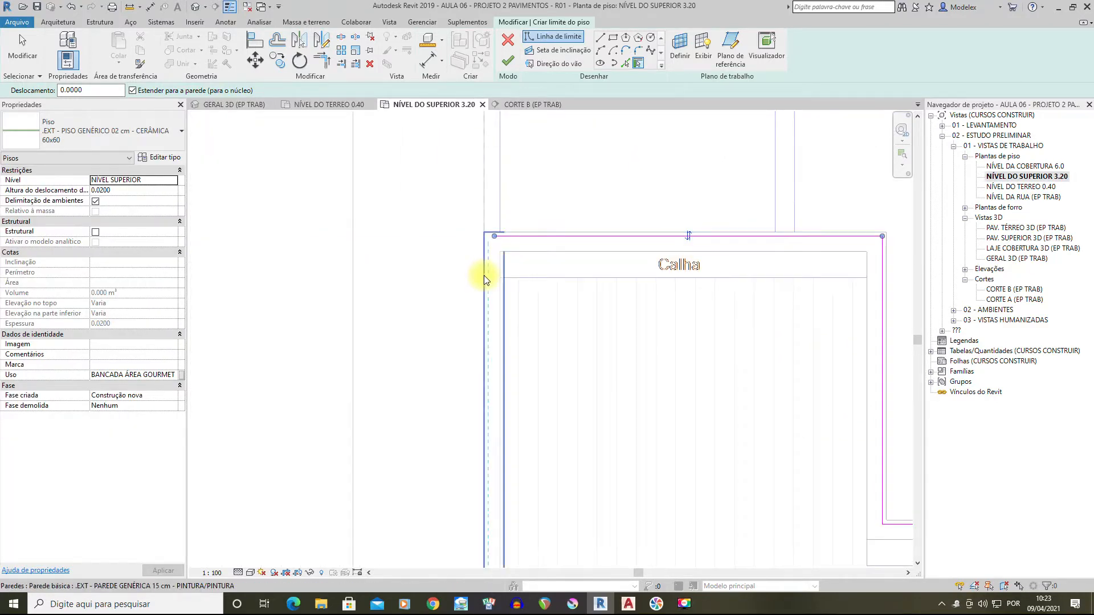
pyautogui.click(484, 275)
# Add the closing boundary line from the wall that separates the roof area from the B.W.C. and suíte
pyautogui.scroll(-2, 507, 276)
pyautogui.moveTo(626, 359); pyautogui.dragTo(553, 120, button='middle')
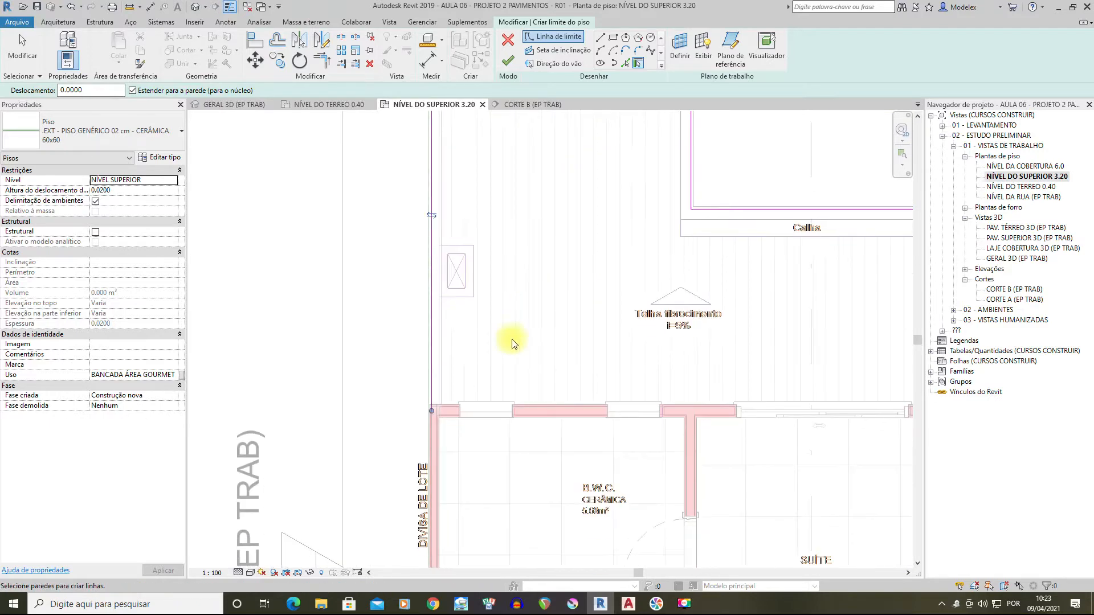
pyautogui.scroll(6, 512, 343)
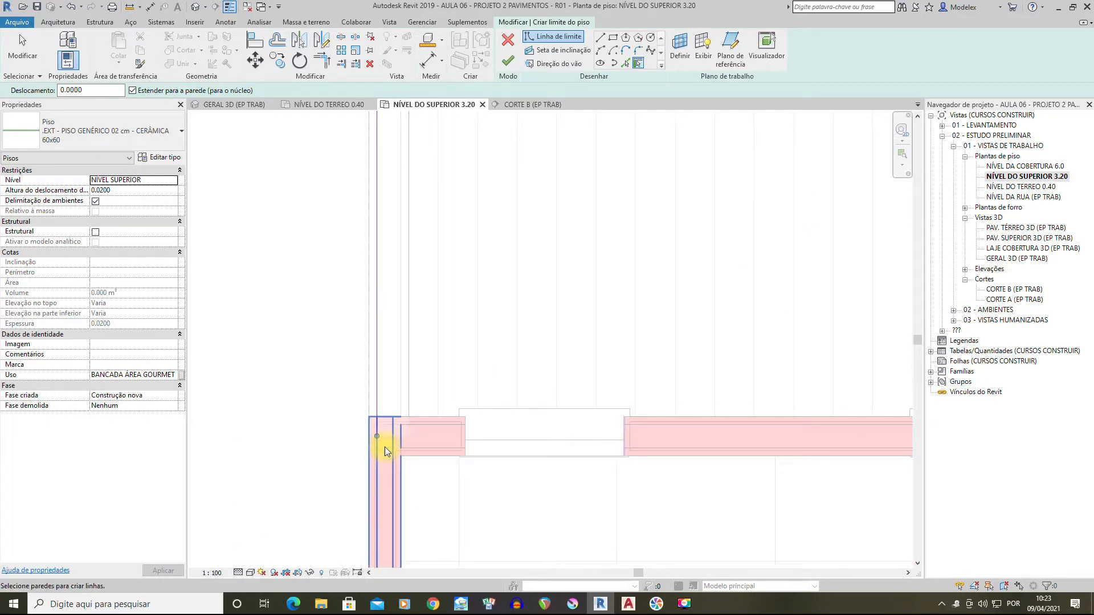
pyautogui.scroll(1, 384, 446)
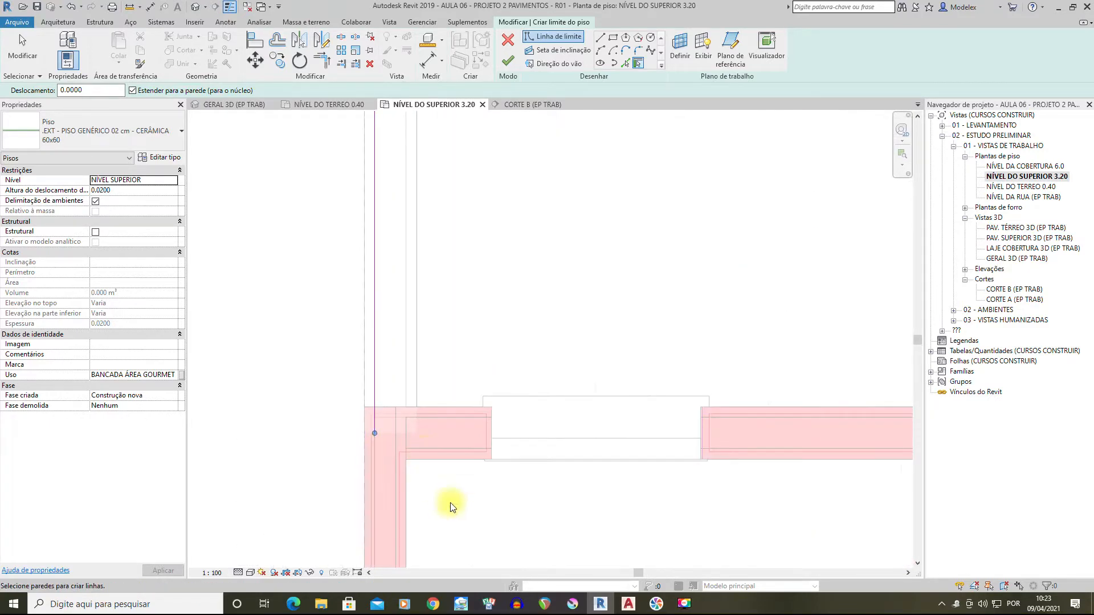
pyautogui.click(423, 419)
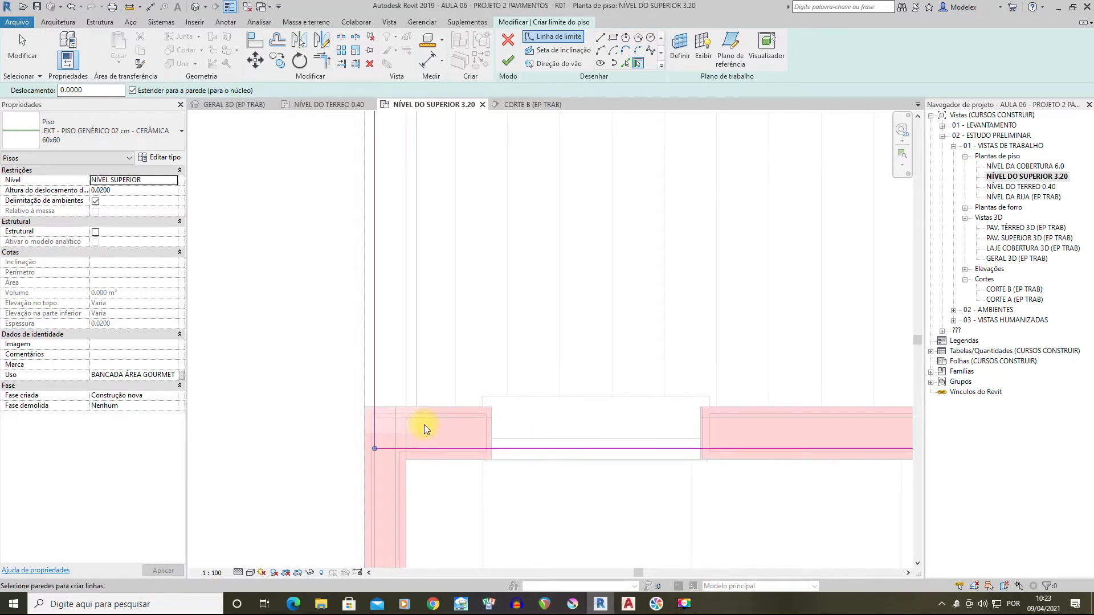
# Try flipping the boundary line on the B.W.C. and suíte wall to the opposite core face, and undo the flip
pyautogui.scroll(-3, 735, 456)
pyautogui.moveTo(738, 454); pyautogui.dragTo(493, 398, button='middle')
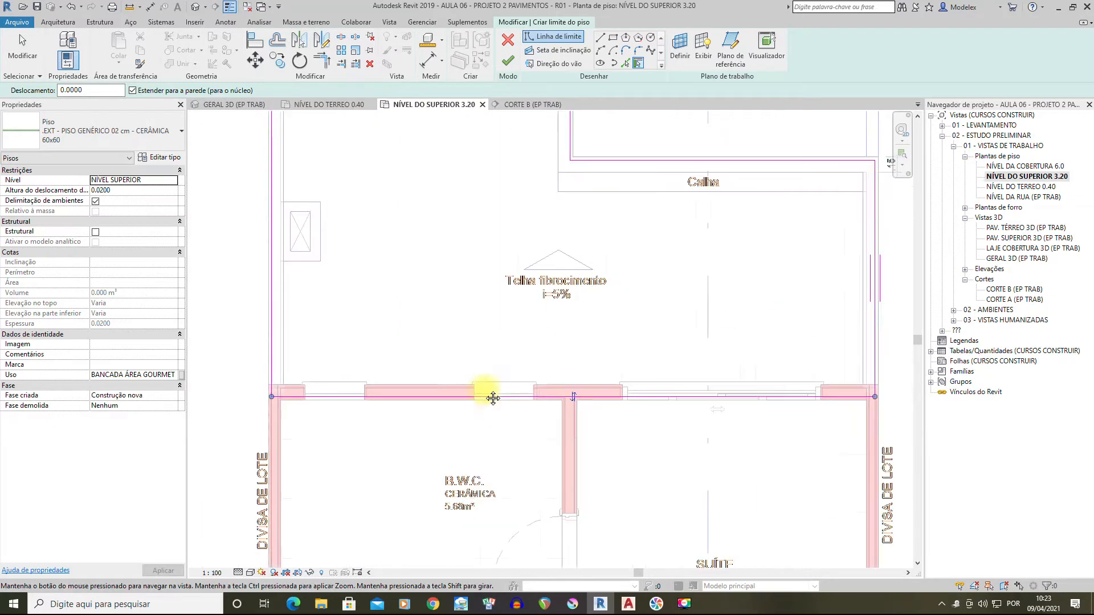
pyautogui.click(571, 395)
pyautogui.click(570, 394)
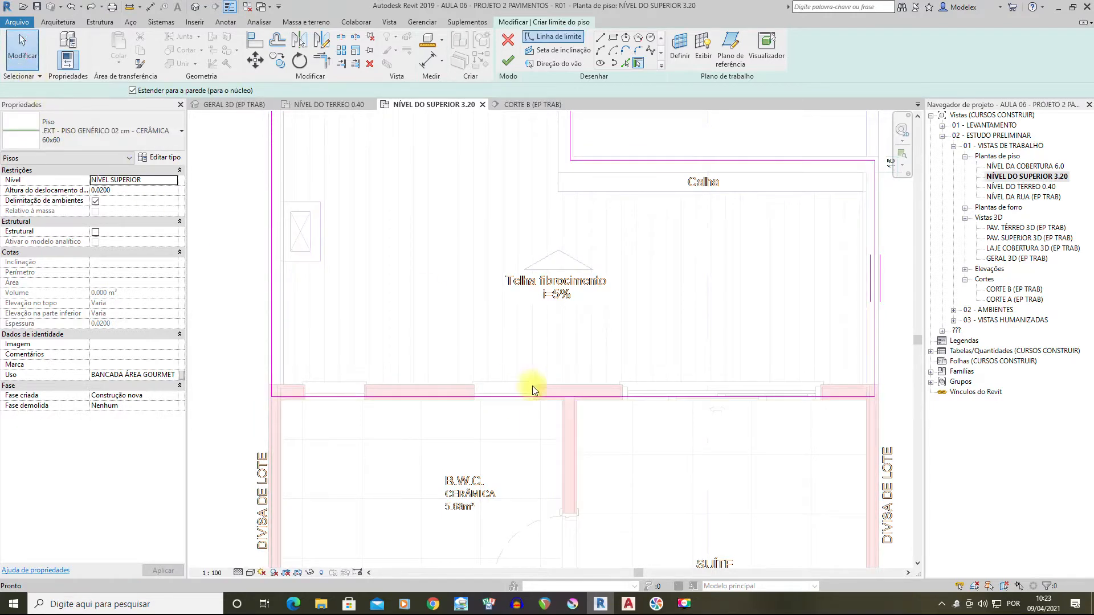
pyautogui.press('Escape')
pyautogui.click(515, 398)
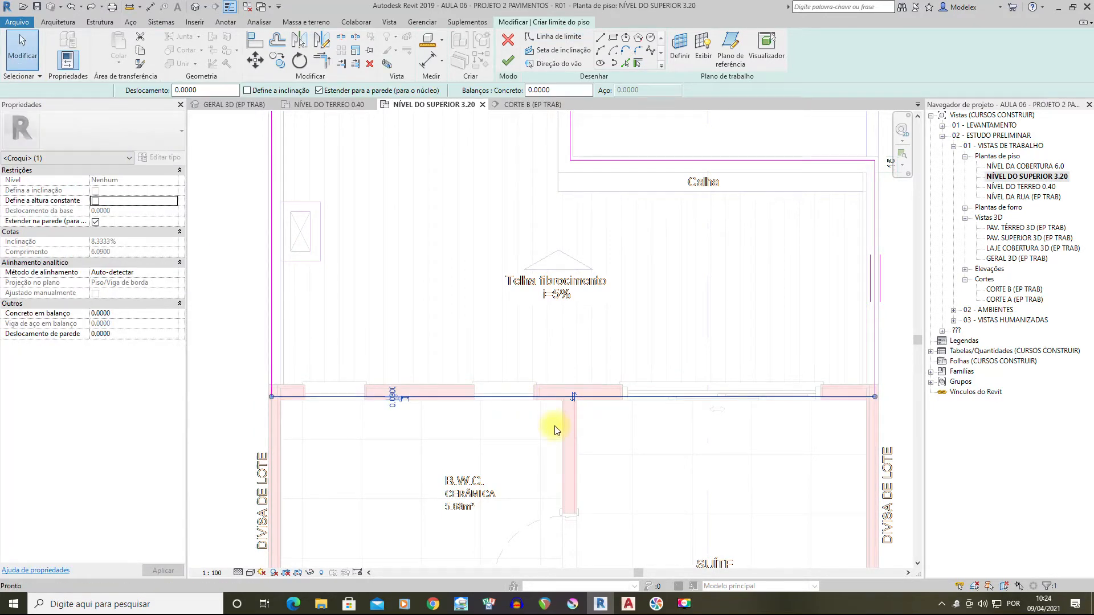
pyautogui.click(523, 408)
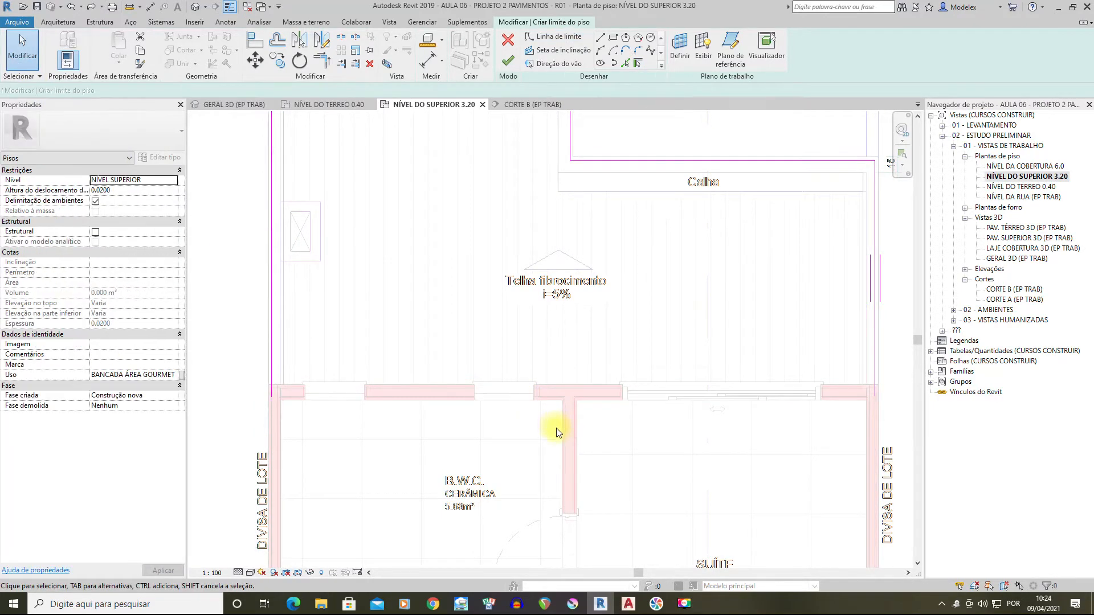
pyautogui.click(519, 397)
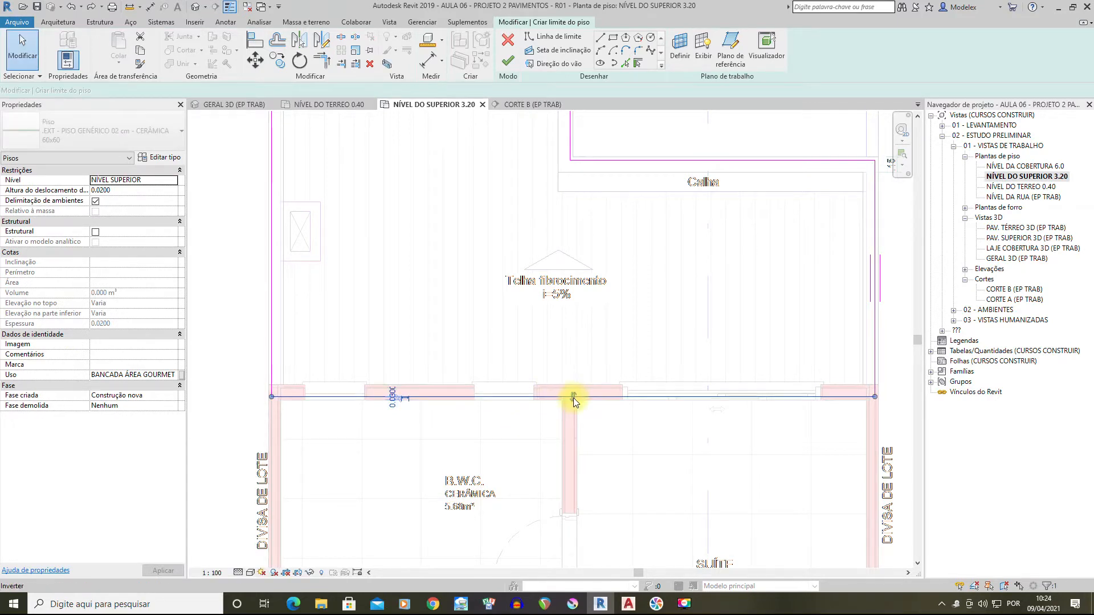
pyautogui.click(573, 395)
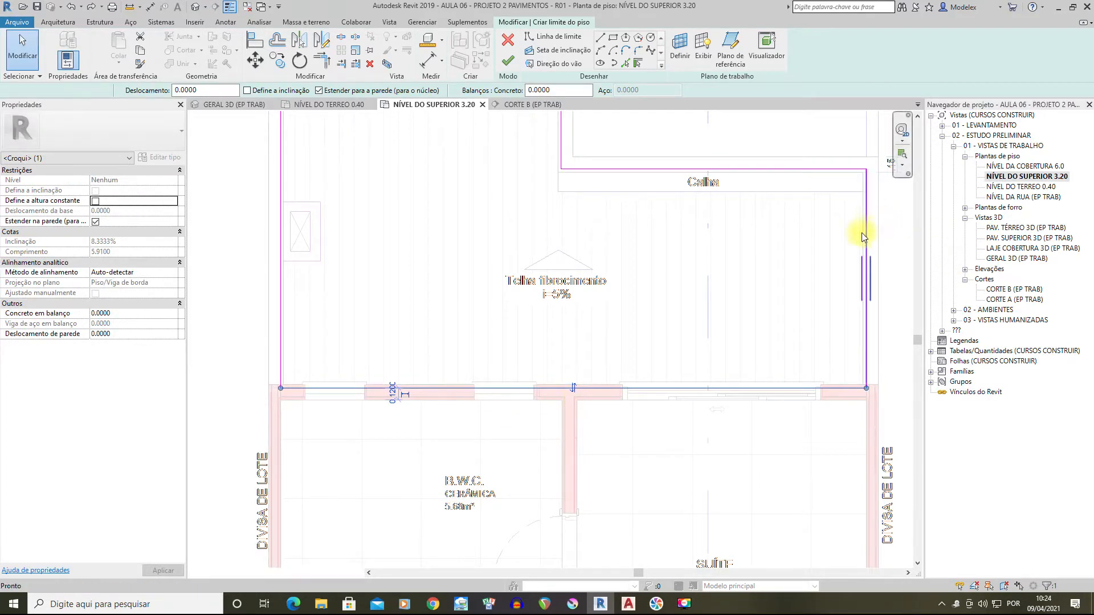
pyautogui.hotkey('ctrl', 'z')
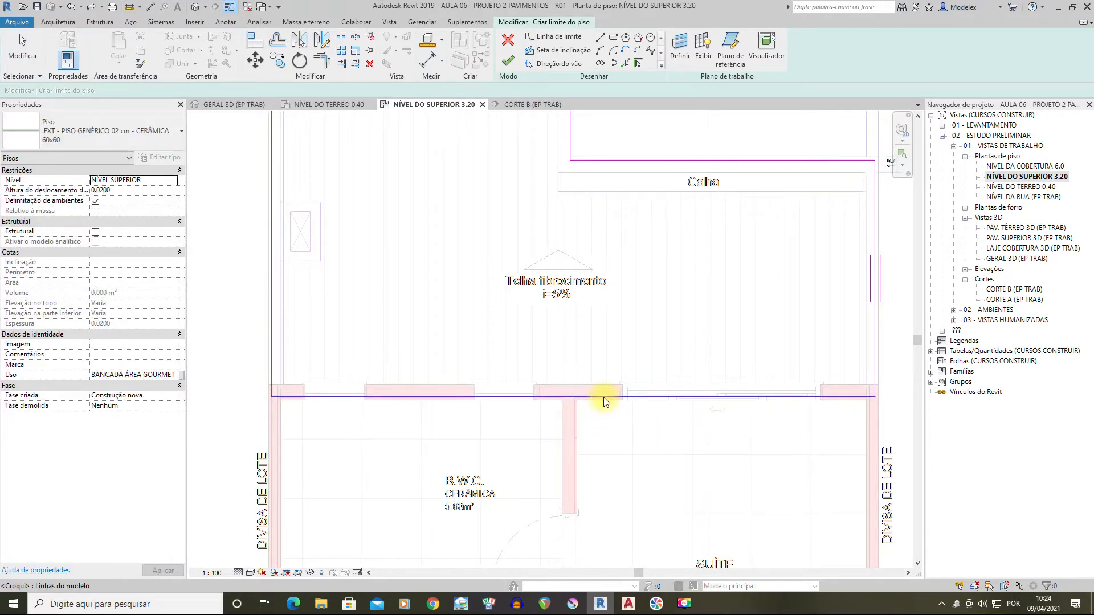
# Delete the boundary line on the B.W.C. and suíte wall and re-create it by picking that wall
pyautogui.click(604, 398)
pyautogui.press('Delete')
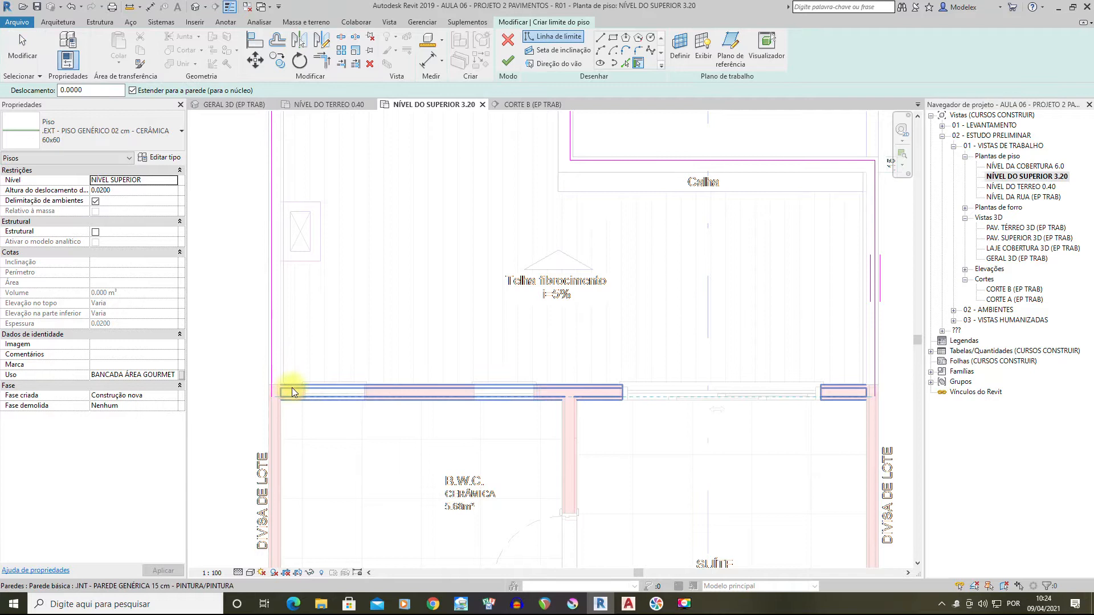
pyautogui.scroll(2, 303, 390)
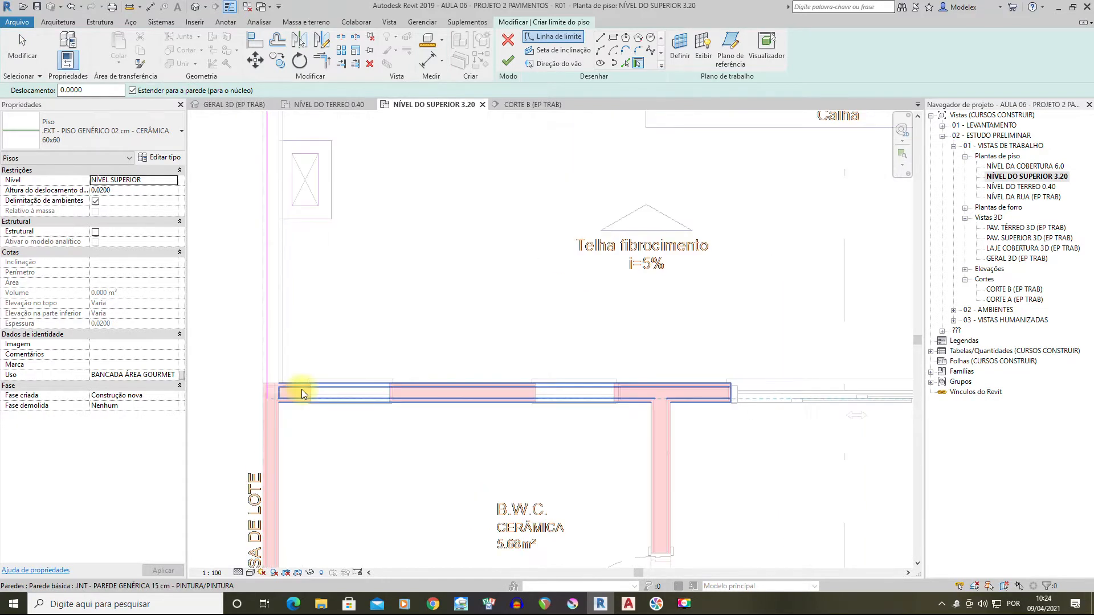
pyautogui.moveTo(677, 404); pyautogui.dragTo(341, 400, button='middle')
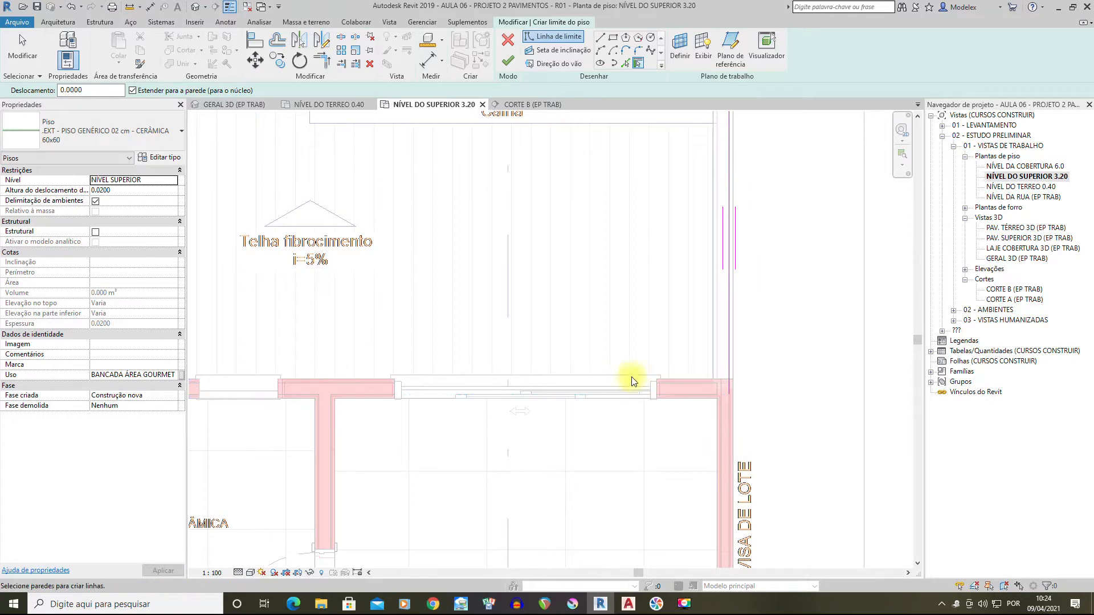
pyautogui.scroll(-2, 687, 361)
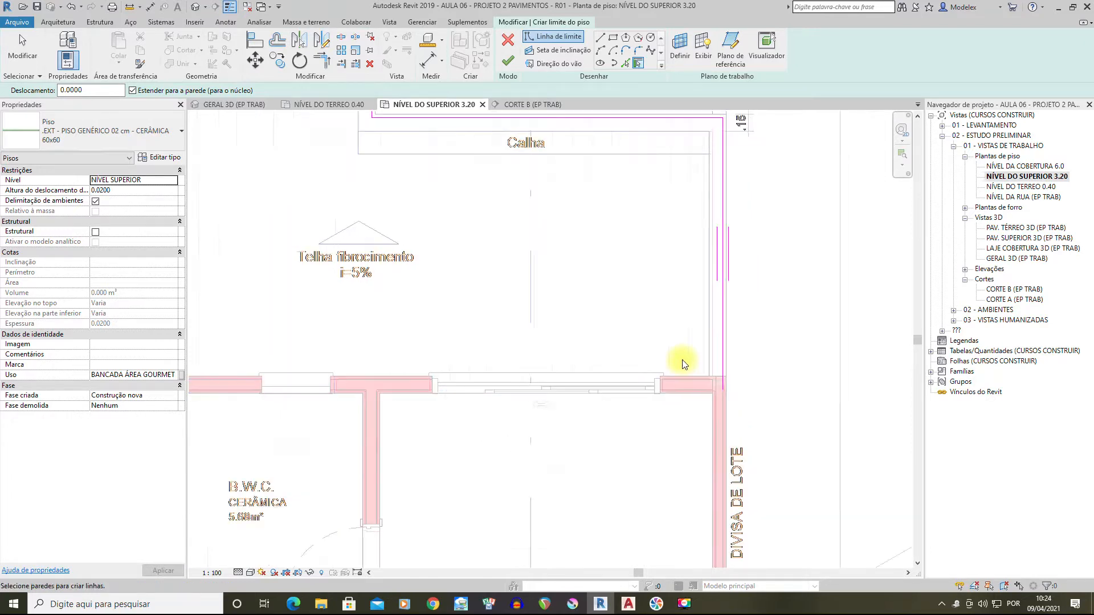
pyautogui.moveTo(315, 375); pyautogui.dragTo(625, 385, button='middle')
pyautogui.scroll(2, 507, 385)
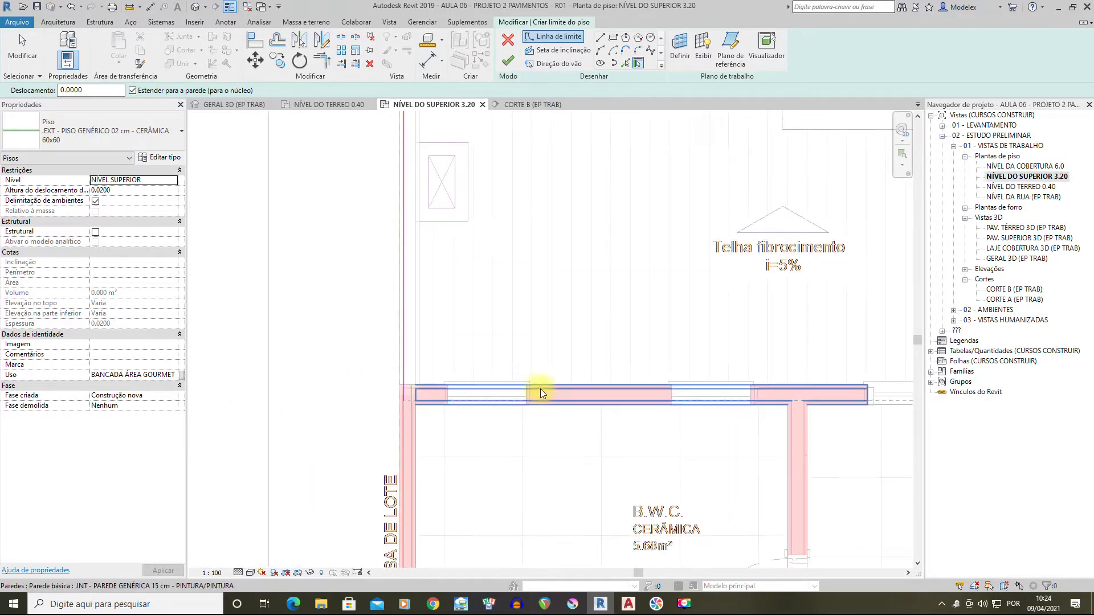
pyautogui.scroll(2, 539, 388)
pyautogui.click(569, 390)
pyautogui.click(22, 49)
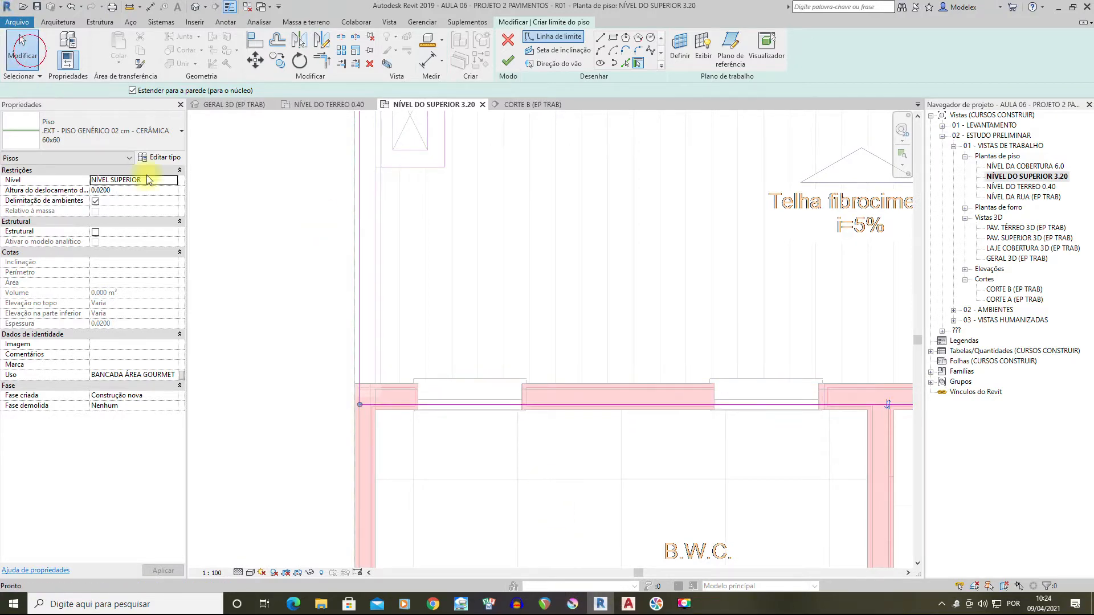
# Move the boundary line on the B.W.C. and suíte wall to the wall core's opposite face, toward the roof area
pyautogui.scroll(4, 402, 408)
pyautogui.moveTo(337, 401); pyautogui.dragTo(364, 401, button='middle')
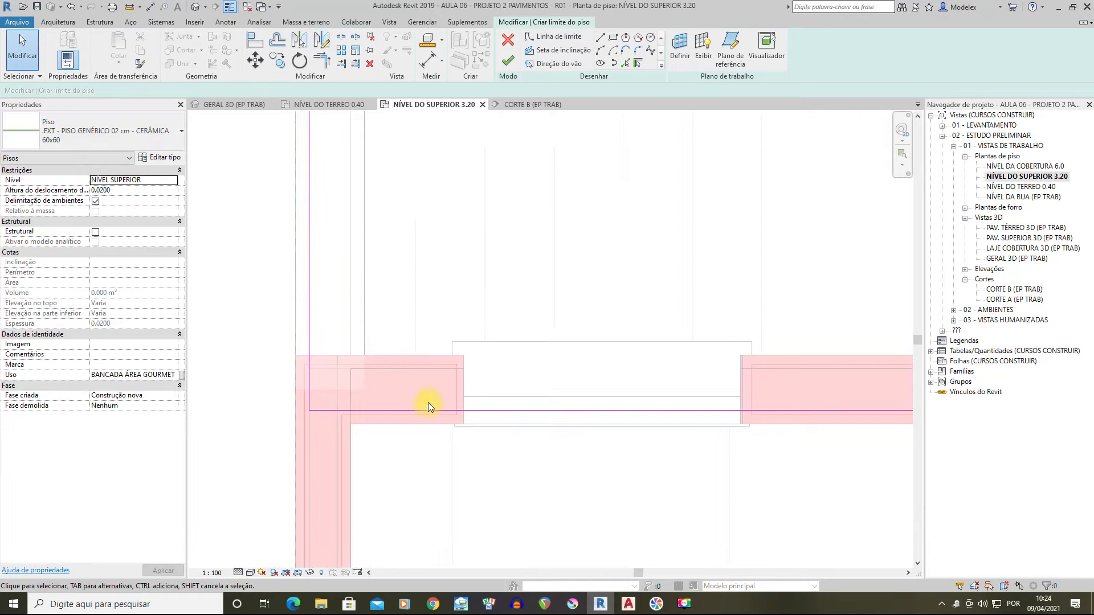
pyautogui.scroll(1, 408, 401)
pyautogui.click(429, 414)
pyautogui.scroll(-3, 520, 386)
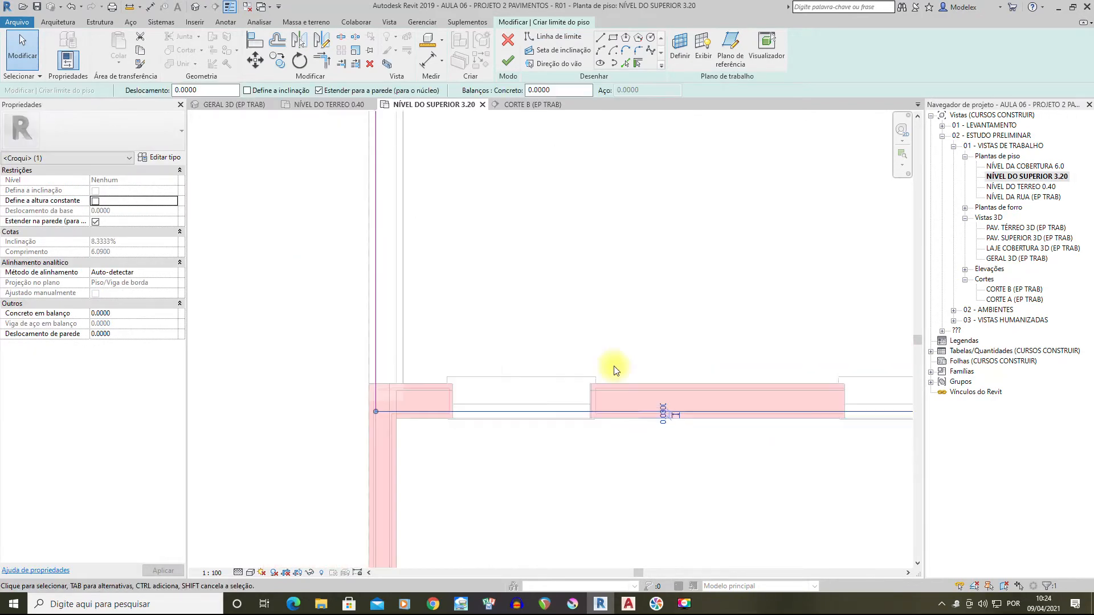
pyautogui.moveTo(826, 401); pyautogui.dragTo(406, 353, button='middle')
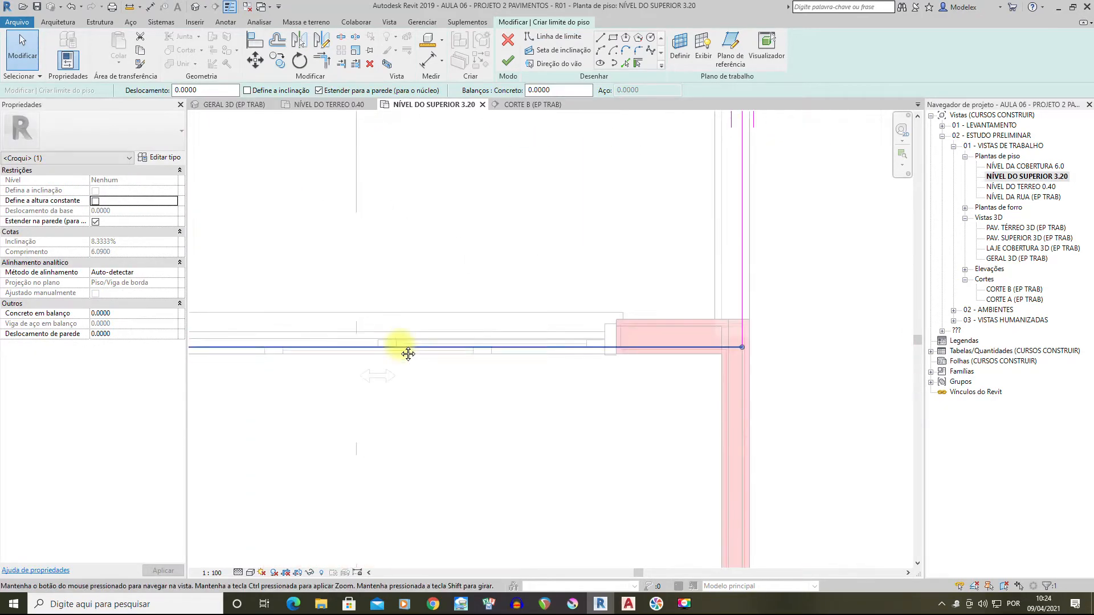
pyautogui.click(255, 59)
pyautogui.scroll(4, 627, 342)
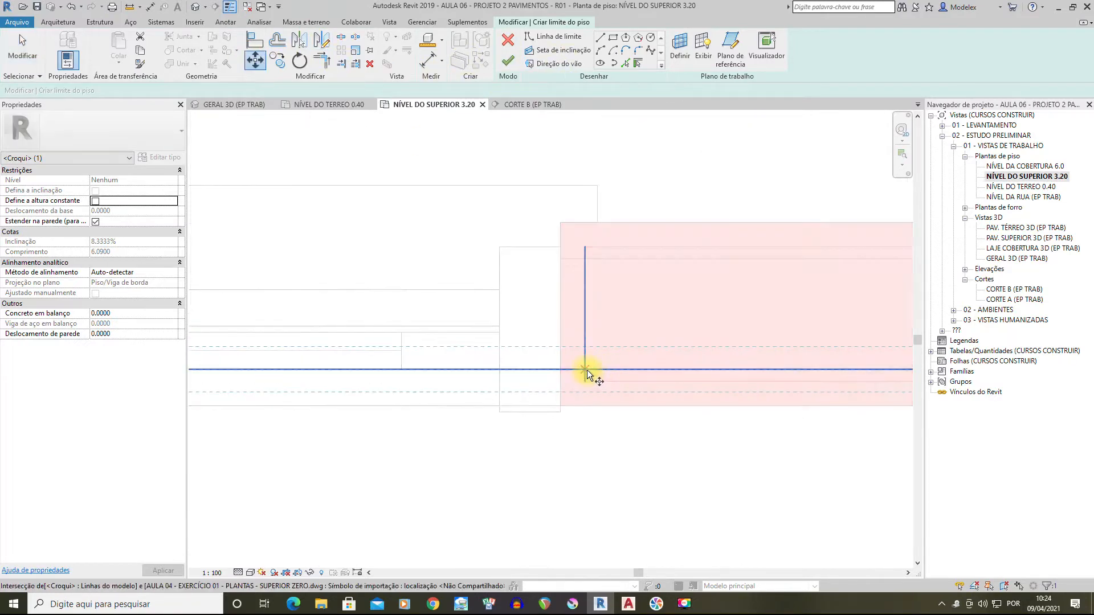
pyautogui.click(587, 370)
pyautogui.click(586, 257)
pyautogui.scroll(-2, 593, 295)
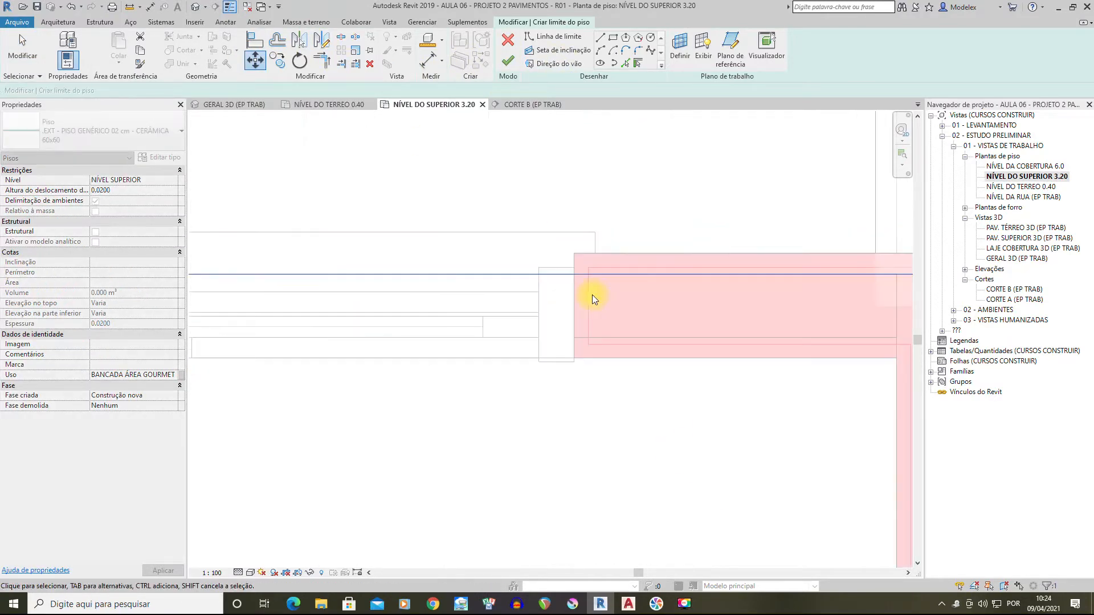
pyautogui.scroll(-3, 593, 295)
# Finish the floor boundary and accept joining the geometry and cutting the overlapping volume out of the walls
pyautogui.scroll(4, 589, 274)
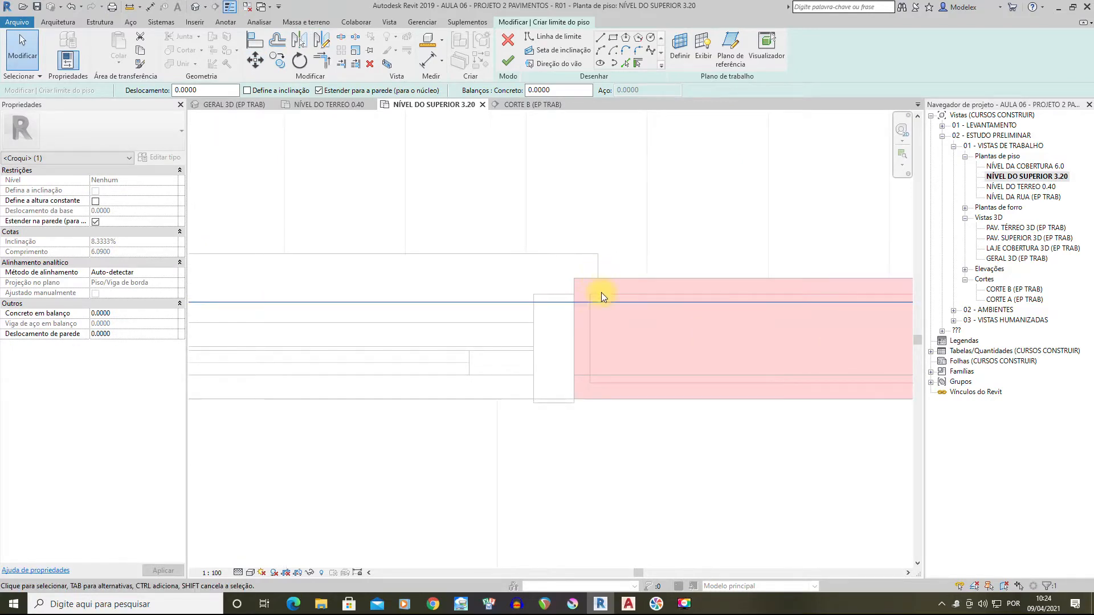
pyautogui.scroll(-4, 601, 294)
pyautogui.moveTo(603, 295); pyautogui.dragTo(786, 433, button='middle')
pyautogui.scroll(-2, 786, 433)
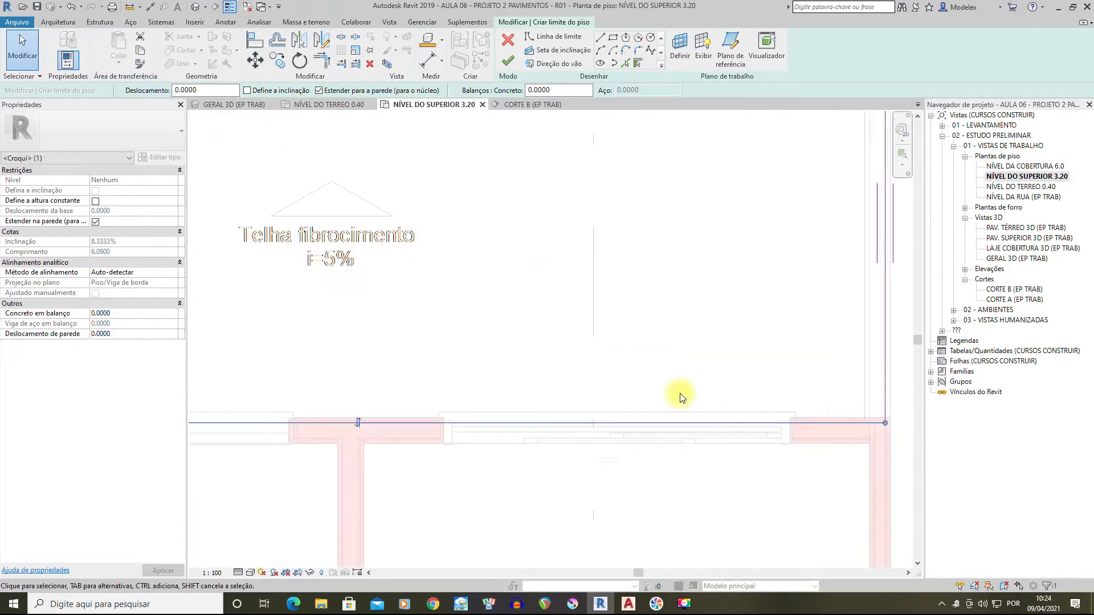
pyautogui.scroll(-1, 566, 410)
pyautogui.moveTo(401, 381); pyautogui.dragTo(730, 446, button='middle')
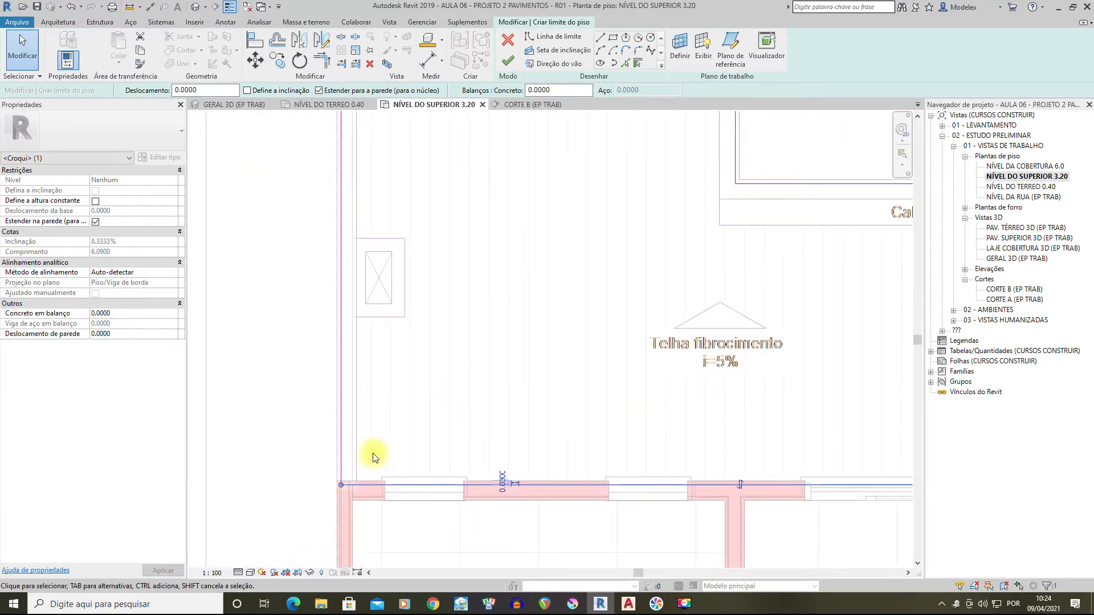
pyautogui.scroll(-1, 372, 453)
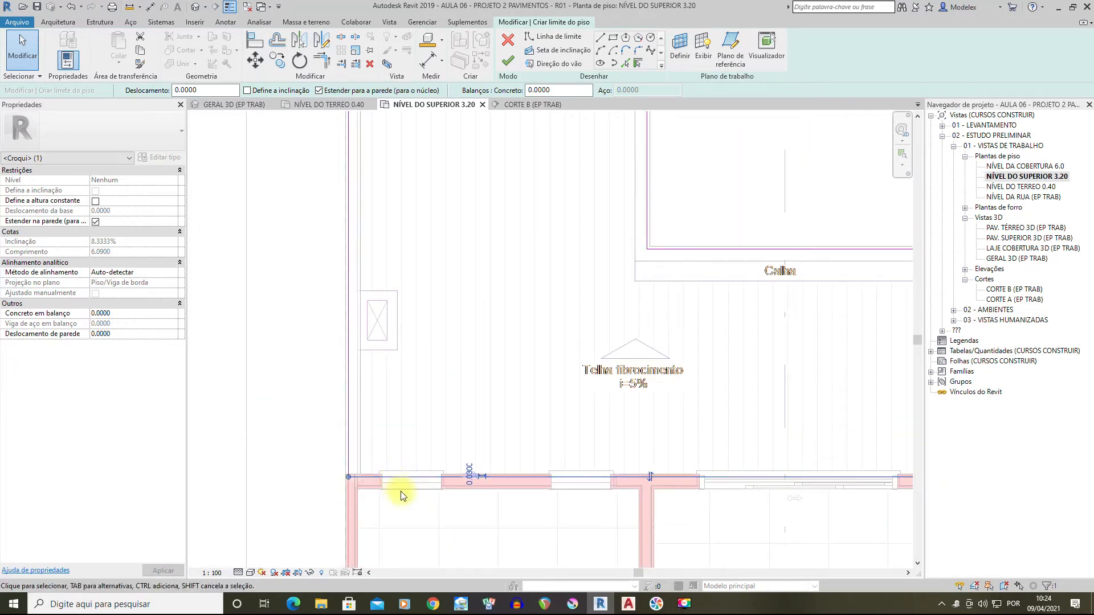
pyautogui.scroll(-1, 447, 408)
pyautogui.scroll(-1, 479, 410)
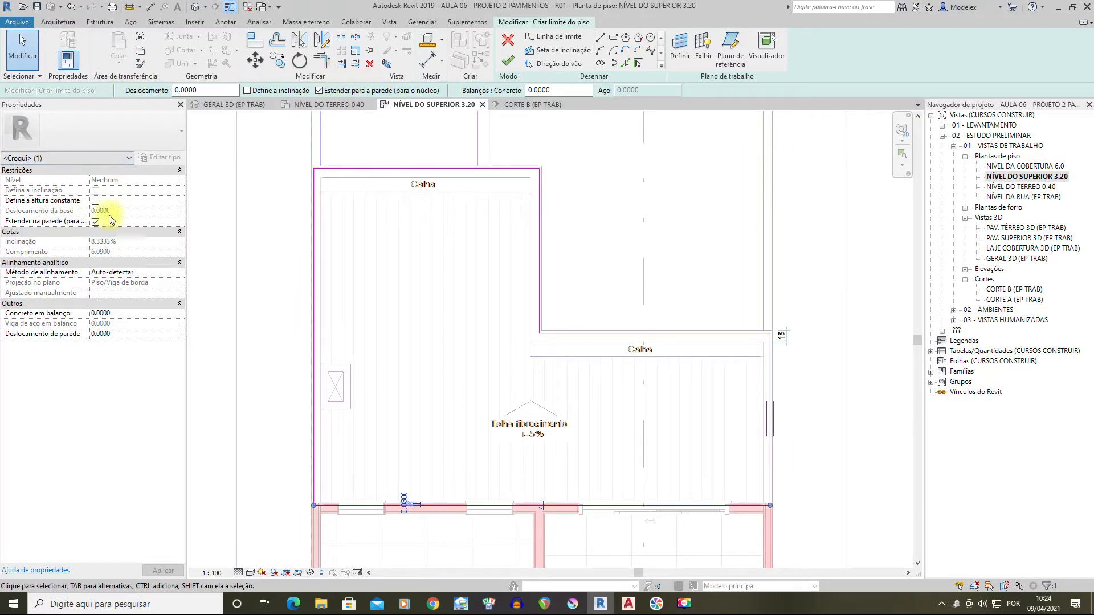
pyautogui.click(509, 61)
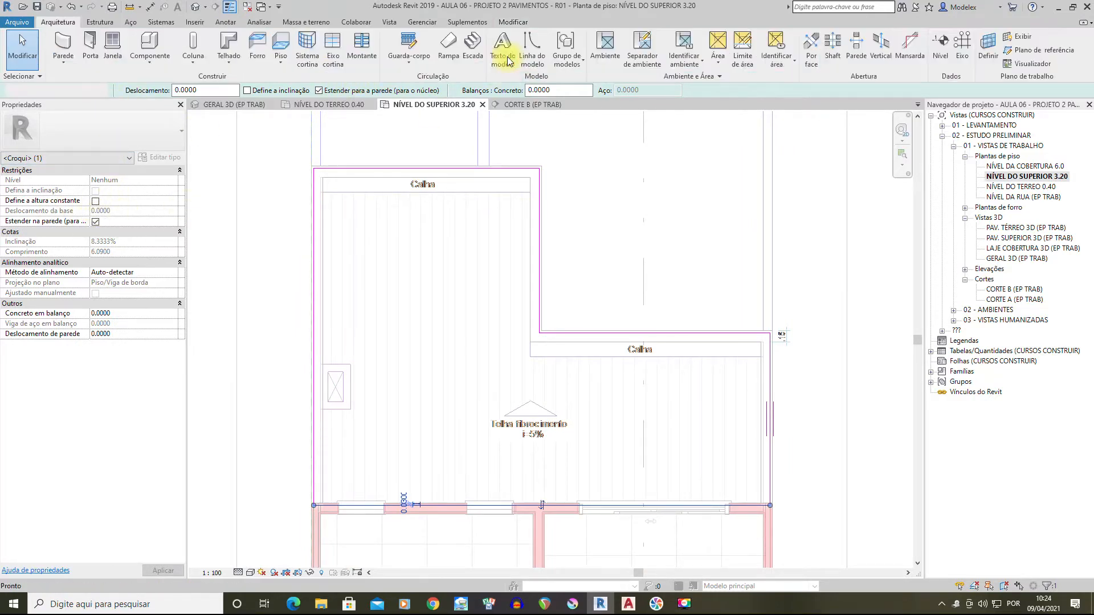
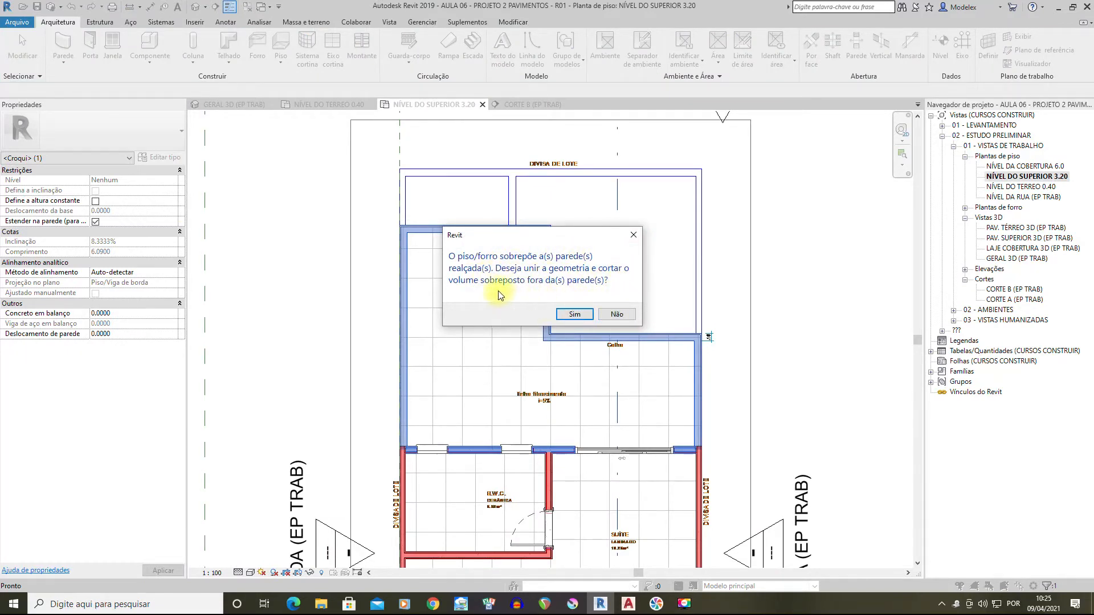
pyautogui.click(573, 317)
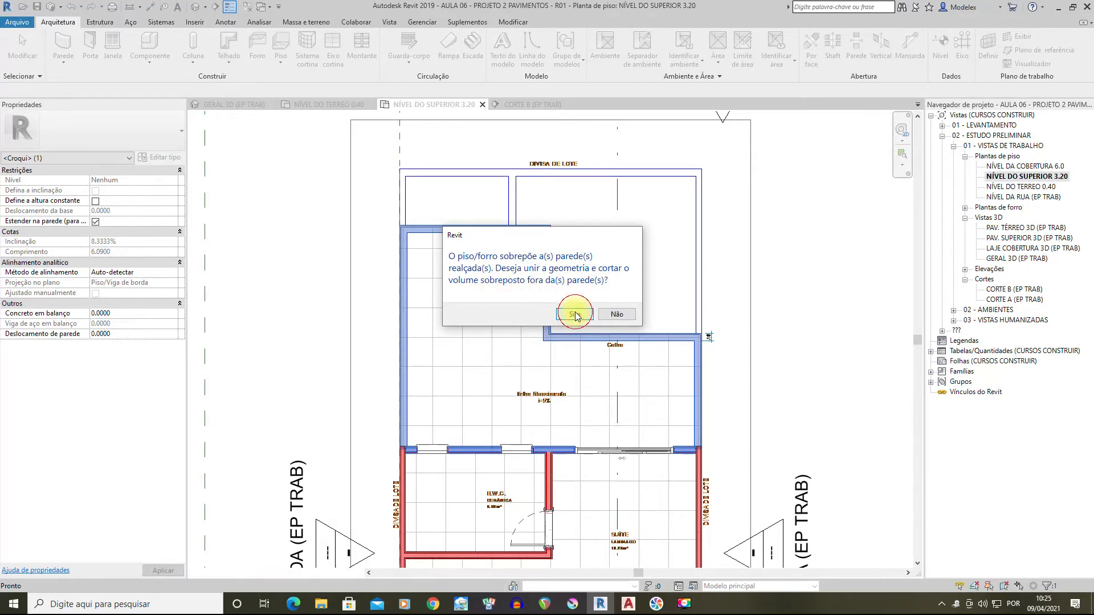
# Open the CORTE B (EP TRAB) section and examine the new floor's position relative to the adjacent upper slab
pyautogui.scroll(3, 642, 305)
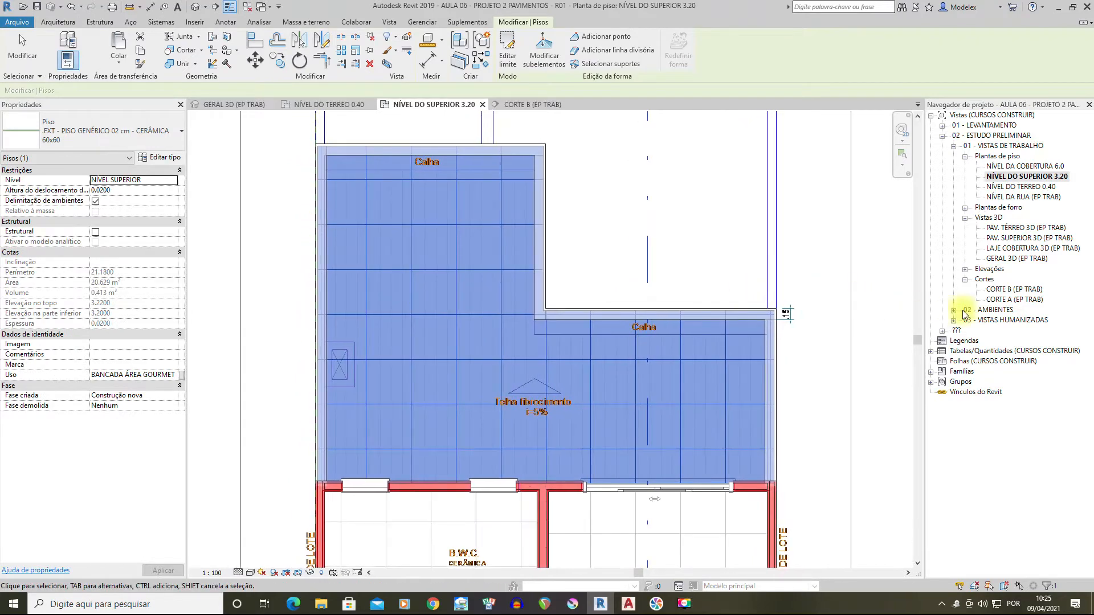
pyautogui.doubleClick(1003, 289)
pyautogui.scroll(-4, 661, 212)
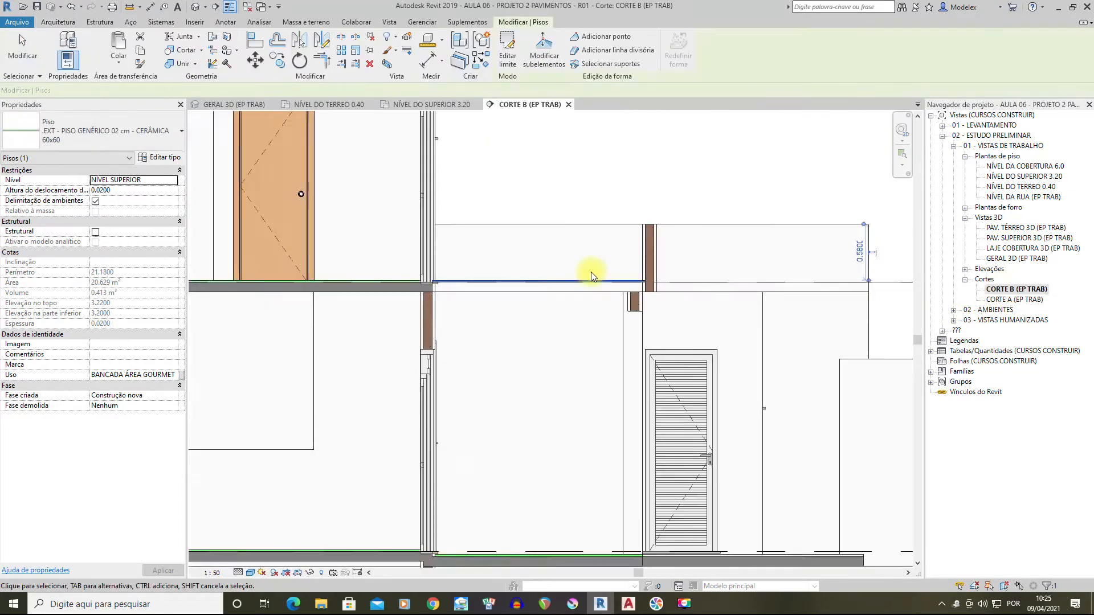
pyautogui.click(722, 273)
pyautogui.scroll(2, 567, 276)
pyautogui.scroll(3, 566, 276)
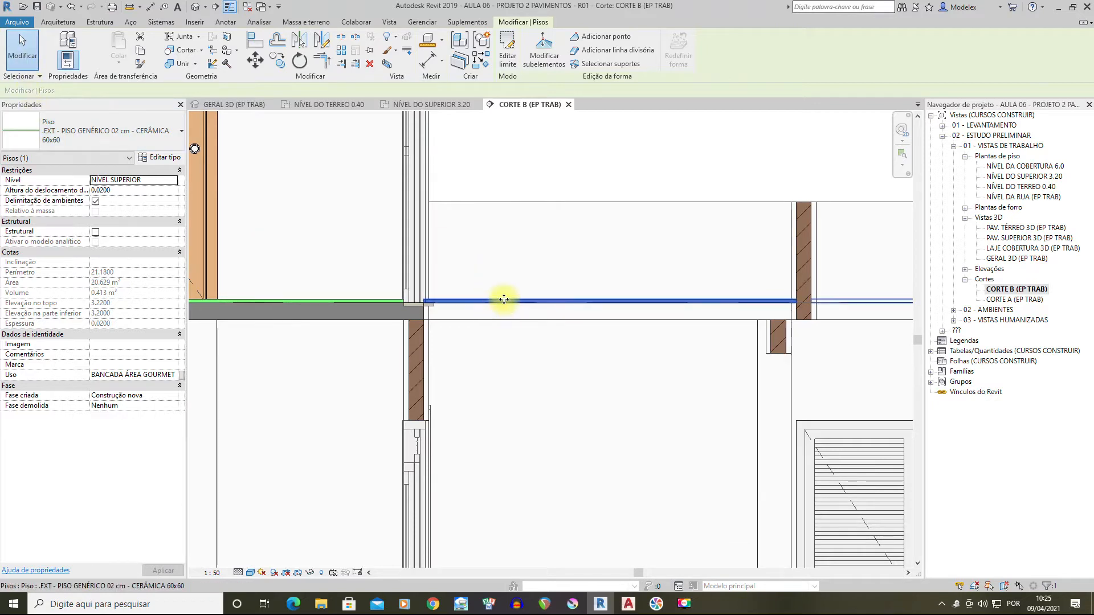
# Change the new rear floor's type to .EXT - CONCRETO MAGRO 10 cm and set its height offset from level to 0
pyautogui.moveTo(702, 313); pyautogui.dragTo(634, 317, button='middle')
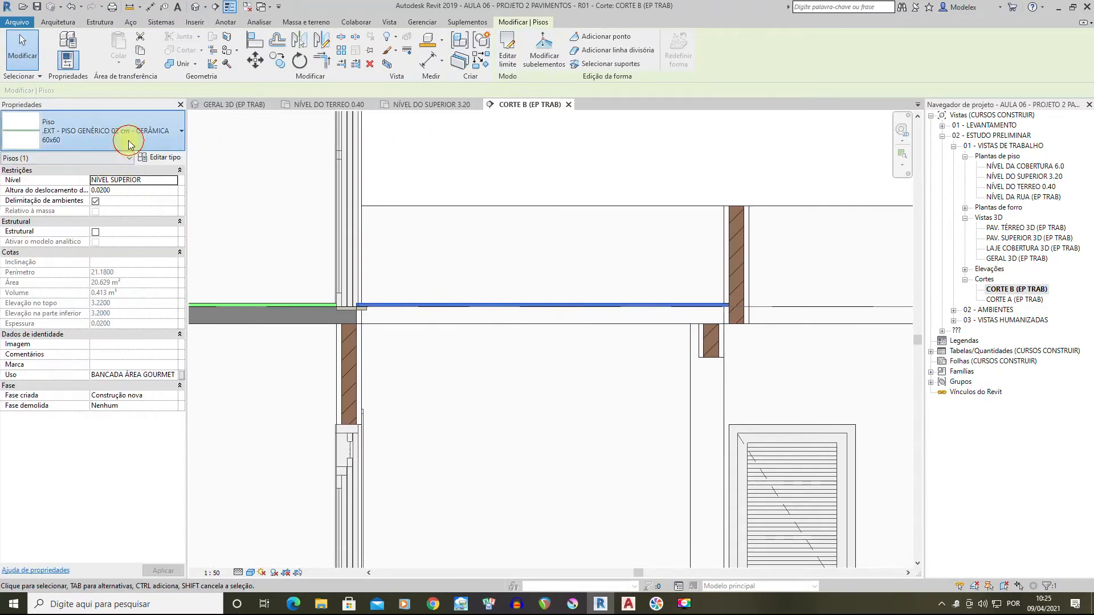
pyautogui.click(129, 140)
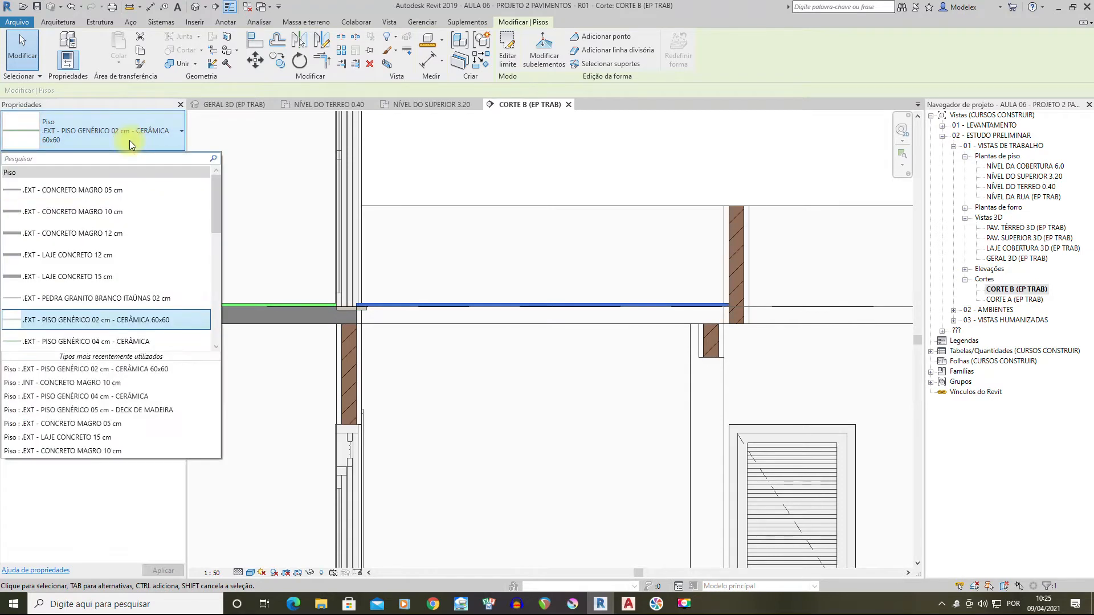
pyautogui.click(86, 212)
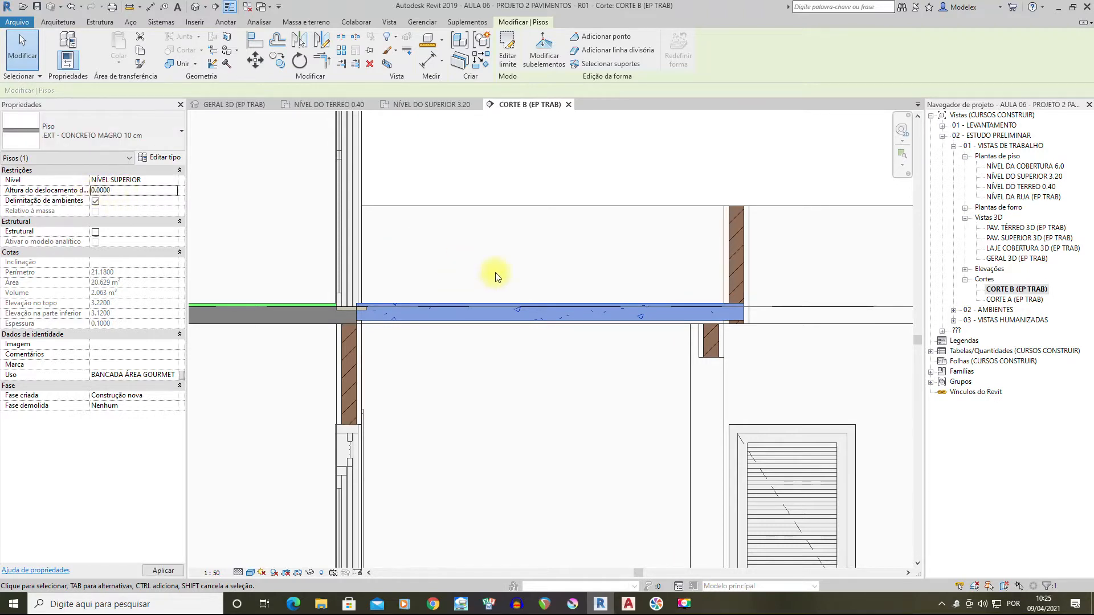
pyautogui.scroll(-1, 763, 242)
pyautogui.moveTo(763, 243); pyautogui.dragTo(711, 273, button='middle')
pyautogui.scroll(-1, 716, 277)
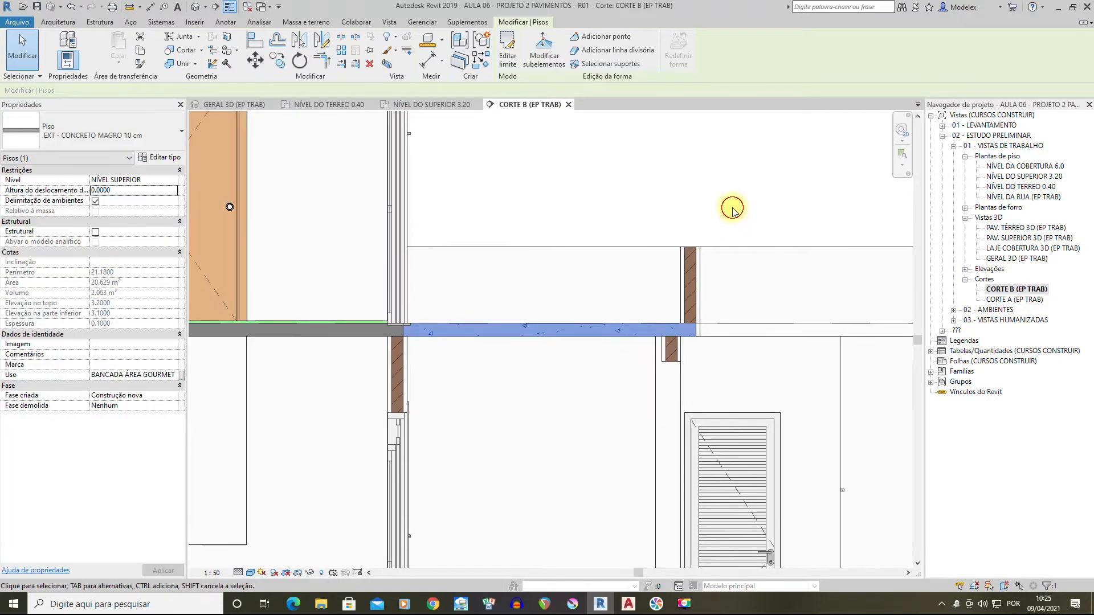
pyautogui.click(733, 210)
pyautogui.scroll(1, 393, 357)
pyautogui.press('Escape')
# Examine how the new slab meets the upper slab and walls, and review the properties of the sliding glass door above it
pyautogui.scroll(3, 404, 330)
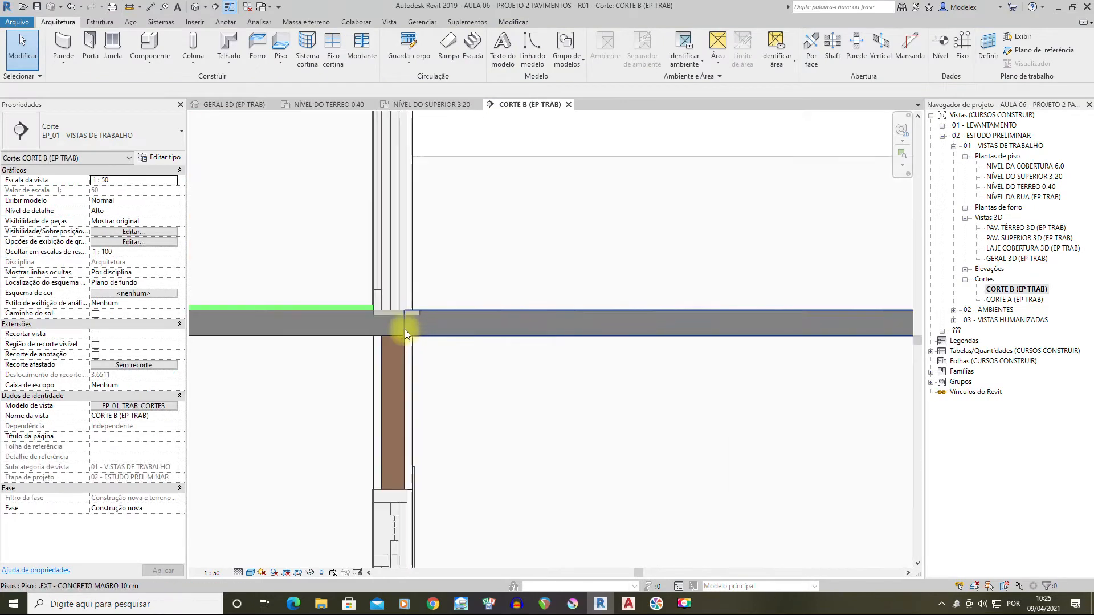
pyautogui.scroll(-1, 673, 248)
pyautogui.moveTo(751, 284); pyautogui.dragTo(379, 300, button='middle')
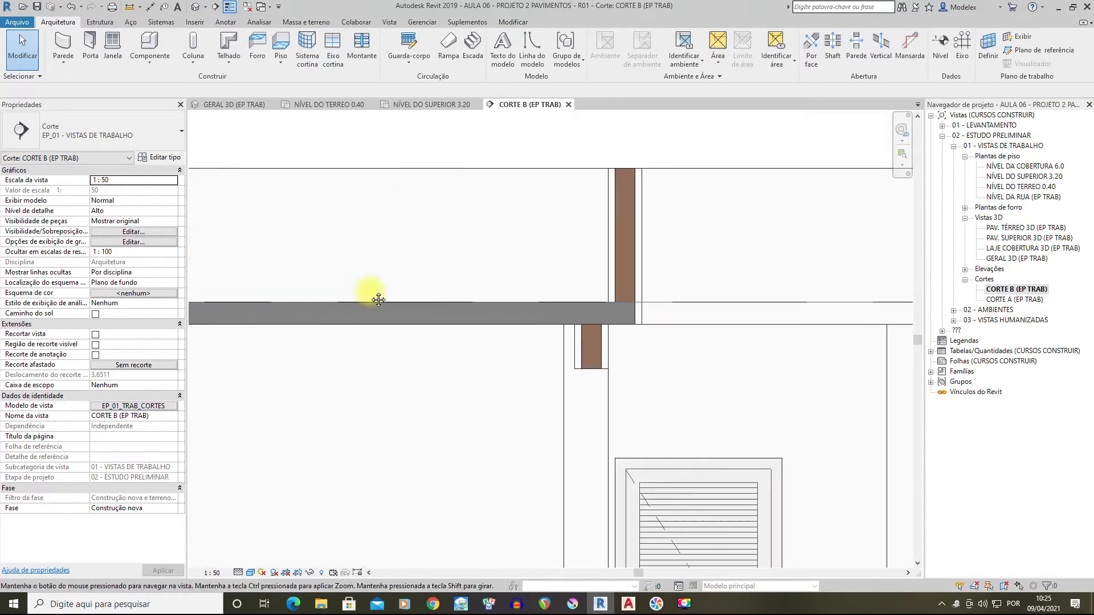
pyautogui.scroll(-2, 635, 345)
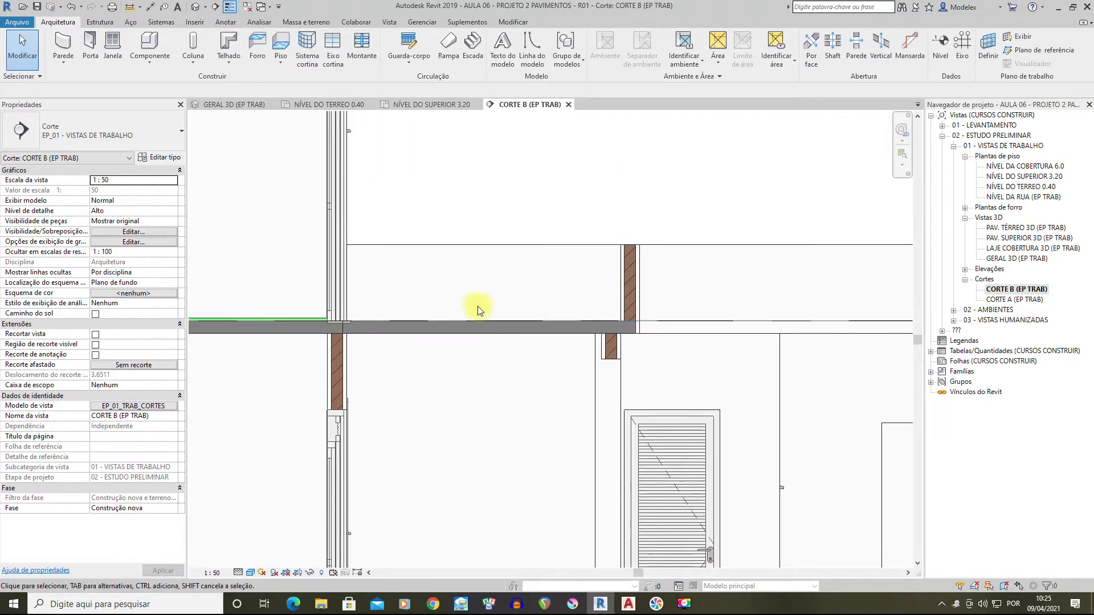
pyautogui.moveTo(445, 297); pyautogui.dragTo(593, 456, button='middle')
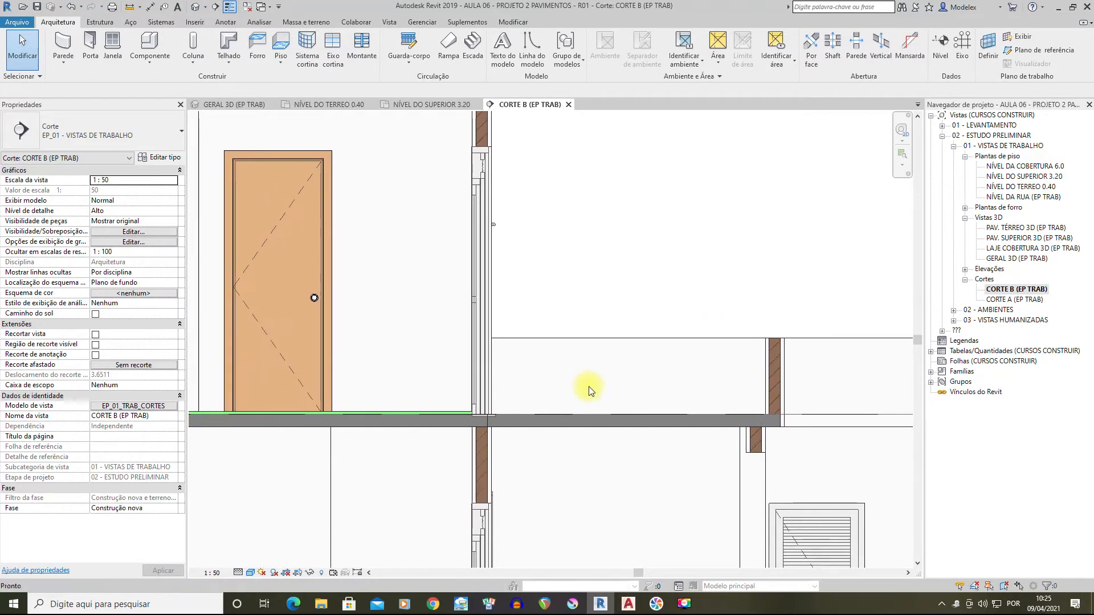
pyautogui.scroll(3, 476, 393)
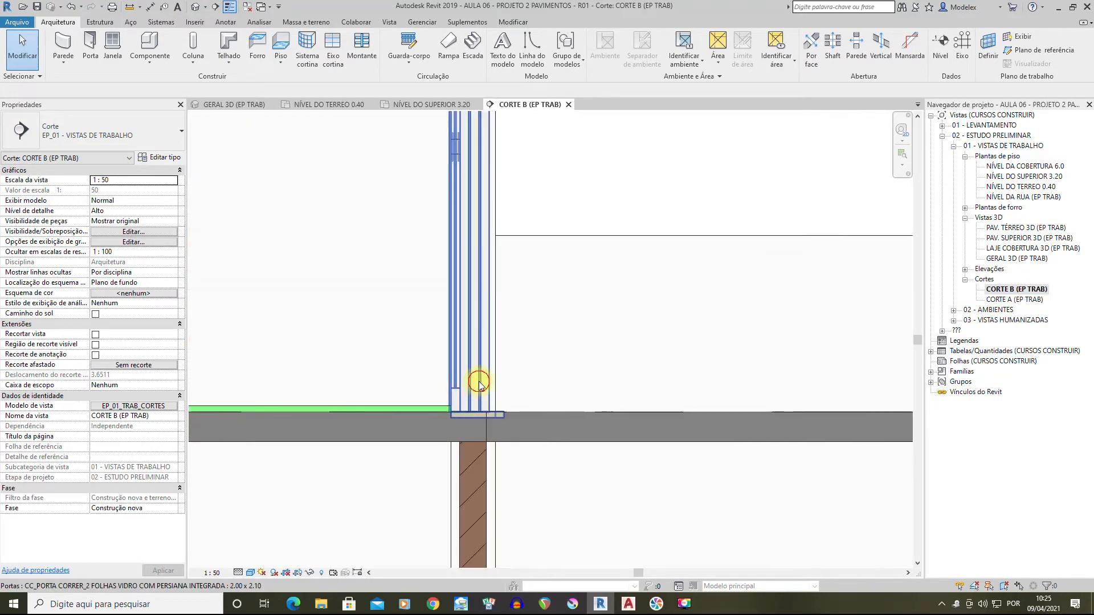
pyautogui.click(480, 422)
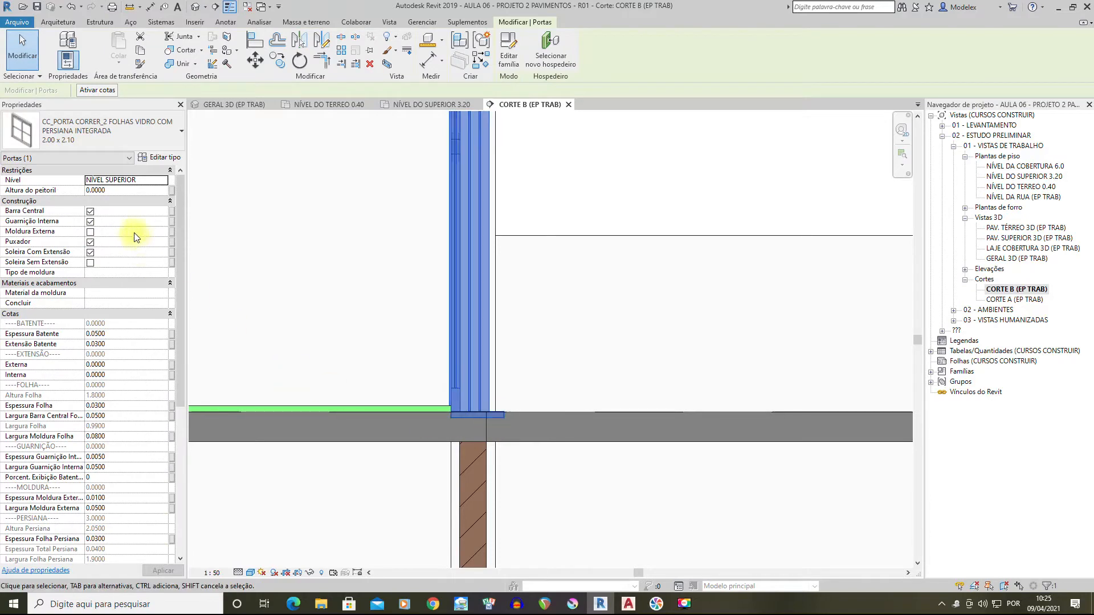
pyautogui.moveTo(183, 244); pyautogui.dragTo(183, 319)
pyautogui.scroll(3, 183, 319)
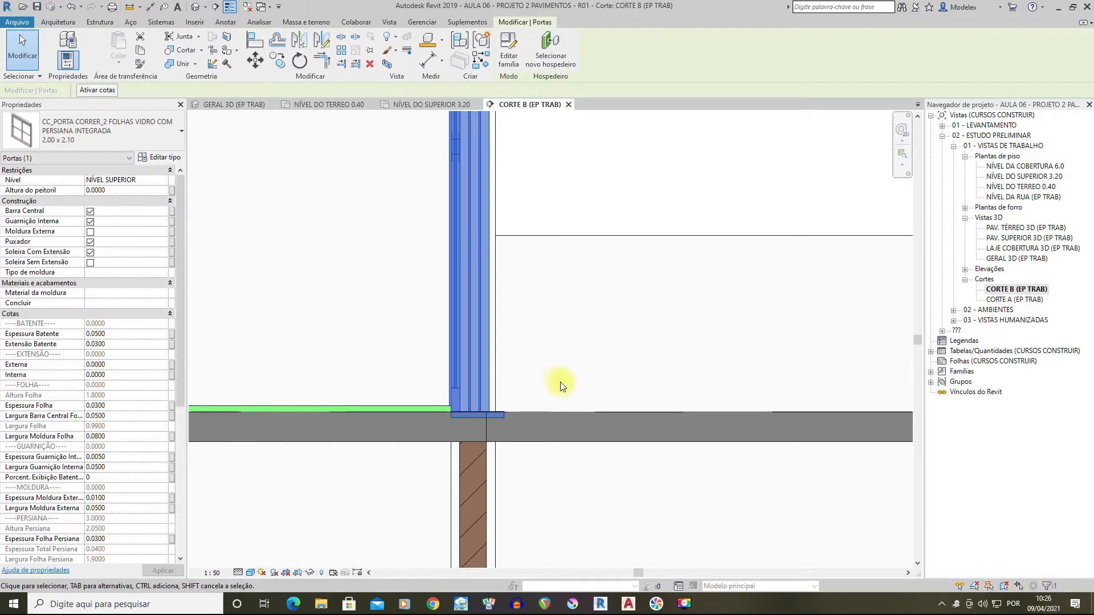
pyautogui.scroll(-5, 599, 292)
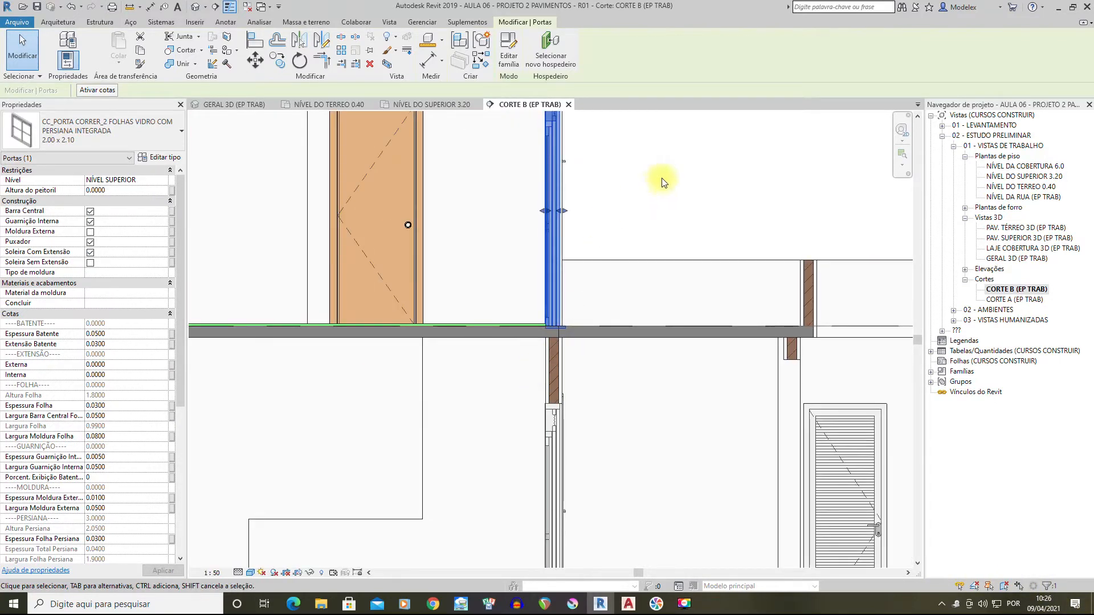
pyautogui.press('Escape')
# Set the sill height of the upper-floor sliding glass door to 0.02, after trying 0.03
pyautogui.scroll(3, 577, 280)
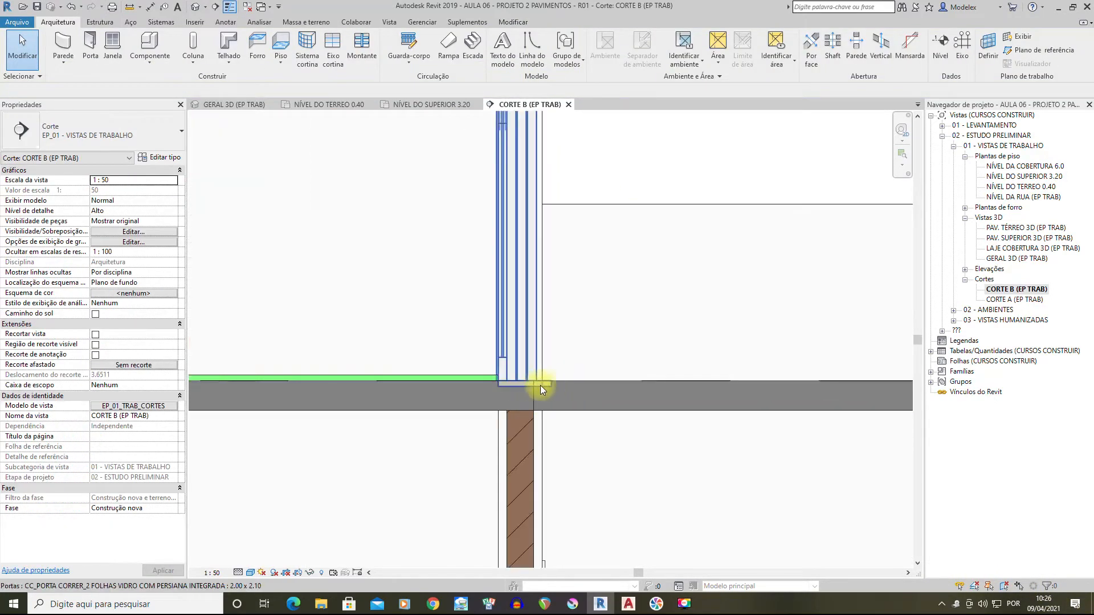
pyautogui.scroll(2, 501, 383)
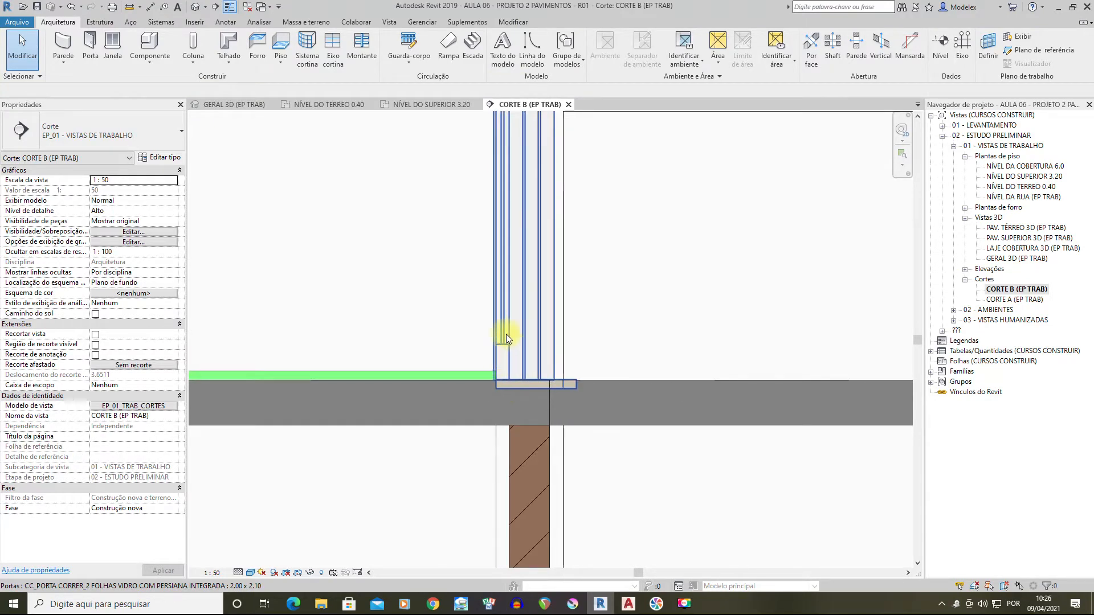
pyautogui.click(511, 331)
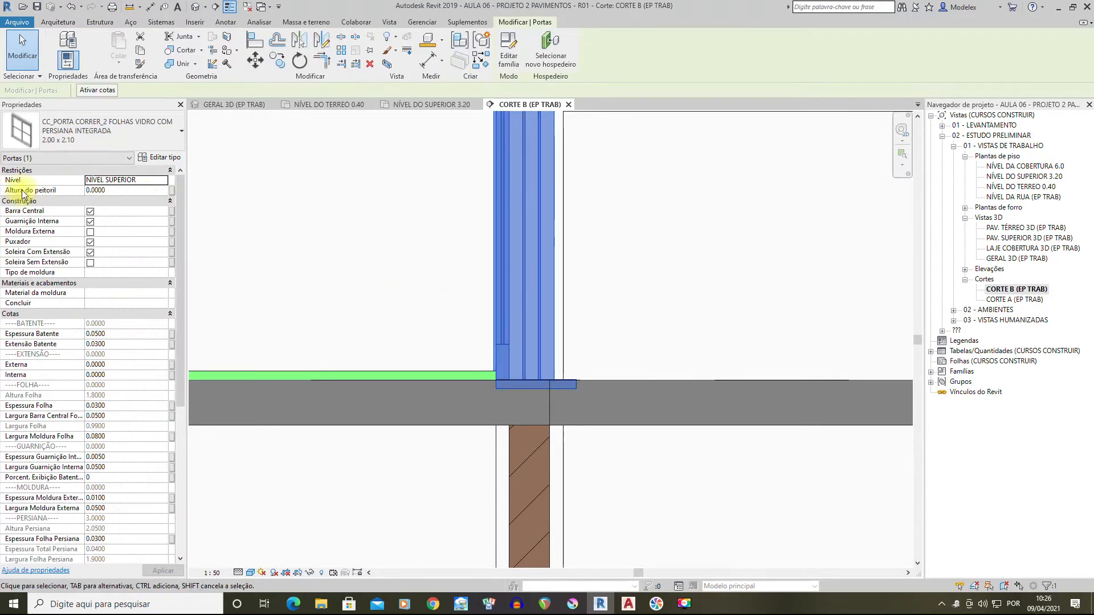
pyautogui.write('0.')
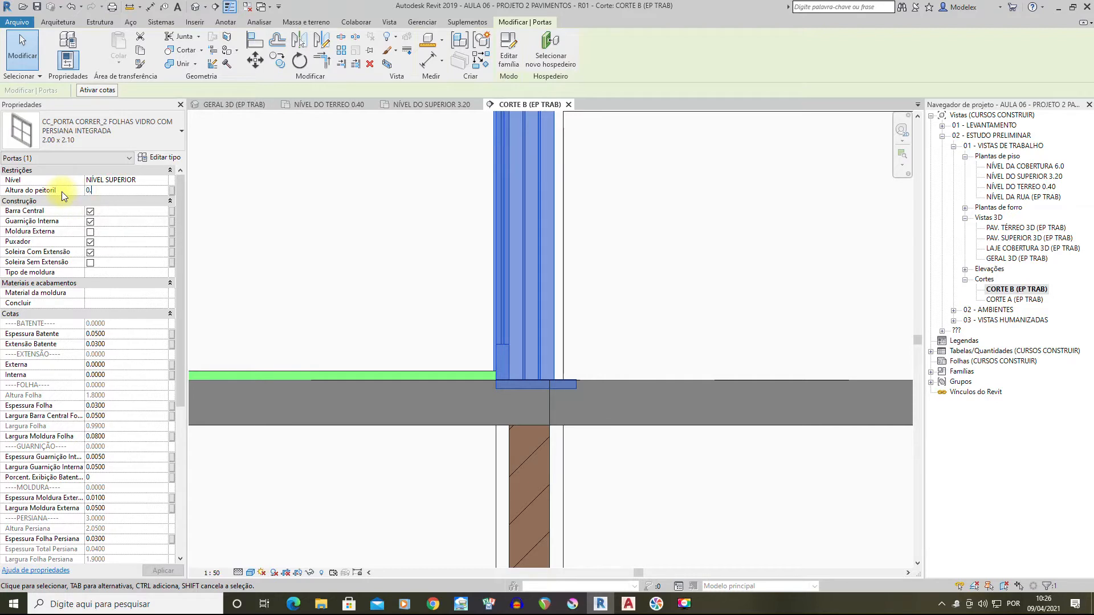
pyautogui.press('Return')
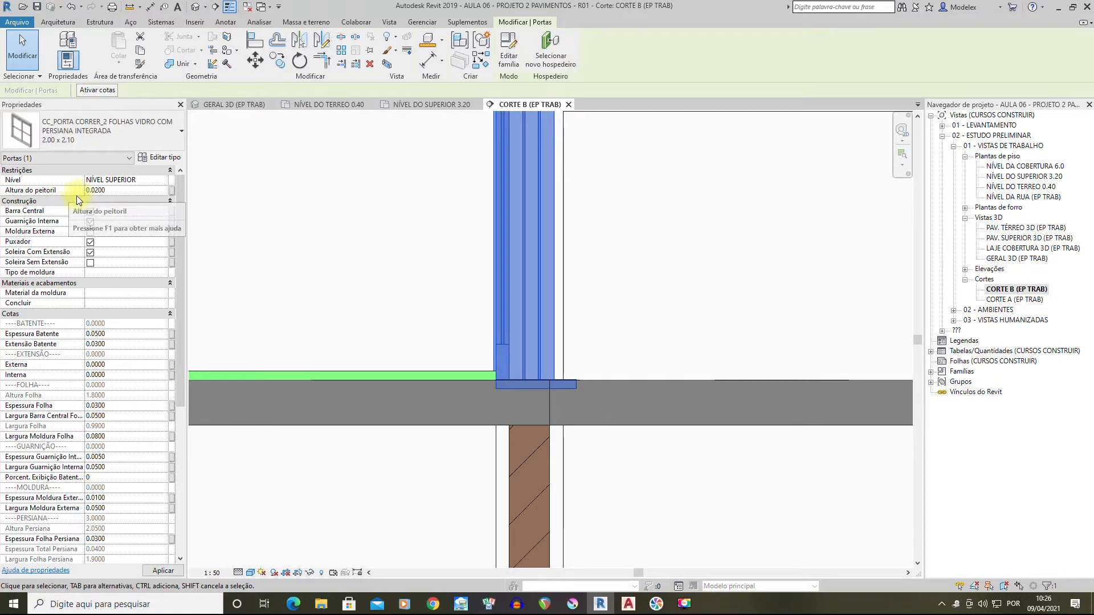
pyautogui.click(117, 190)
pyautogui.moveTo(127, 191); pyautogui.dragTo(74, 191)
pyautogui.write('0.03')
pyautogui.press('Return')
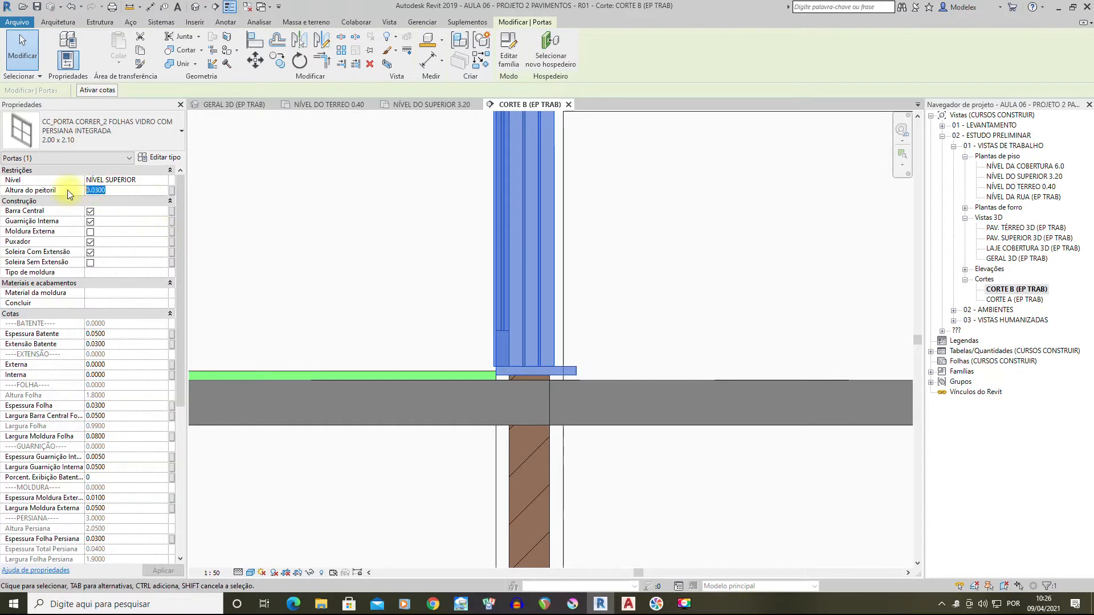
pyautogui.write('0.02')
pyautogui.press('Return')
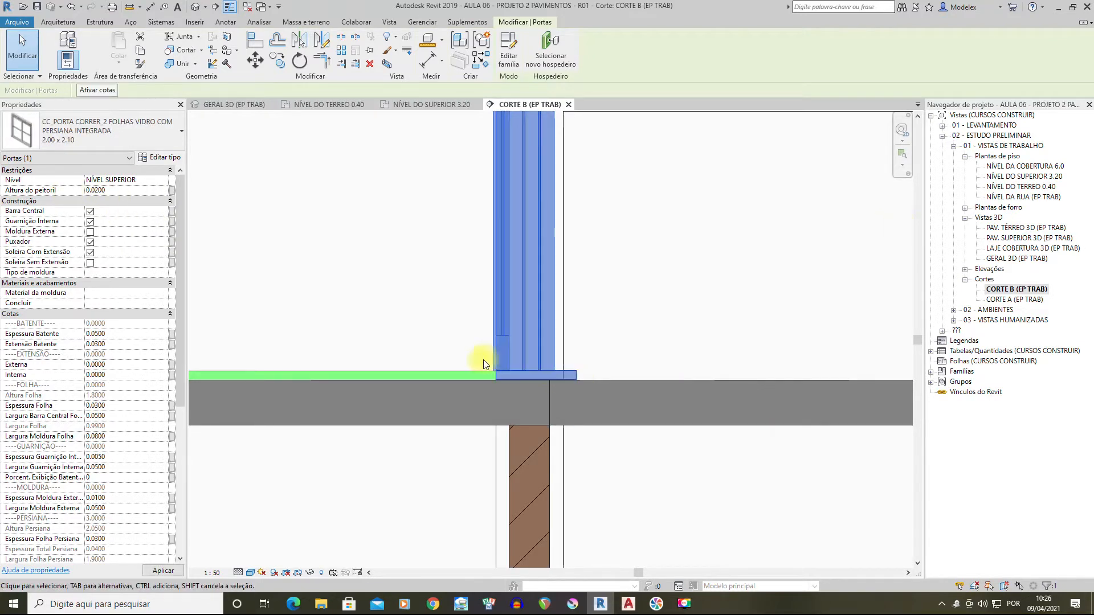
pyautogui.scroll(-2, 481, 359)
pyautogui.scroll(-5, 569, 316)
pyautogui.click(633, 184)
pyautogui.scroll(3, 563, 351)
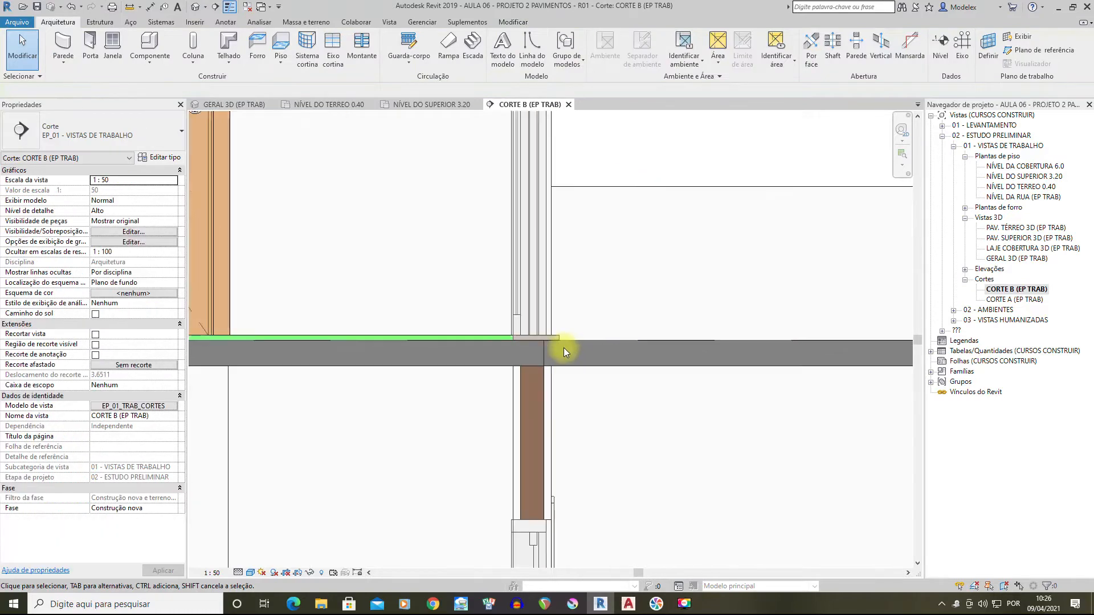
# Examine the finished slab over the rear roof area in the section and in the GERAL 3D (EP TRAB) view
pyautogui.scroll(-2, 563, 327)
pyautogui.moveTo(600, 242); pyautogui.dragTo(544, 417, button='middle')
pyautogui.moveTo(705, 408); pyautogui.dragTo(576, 268, button='middle')
pyautogui.scroll(-2, 615, 336)
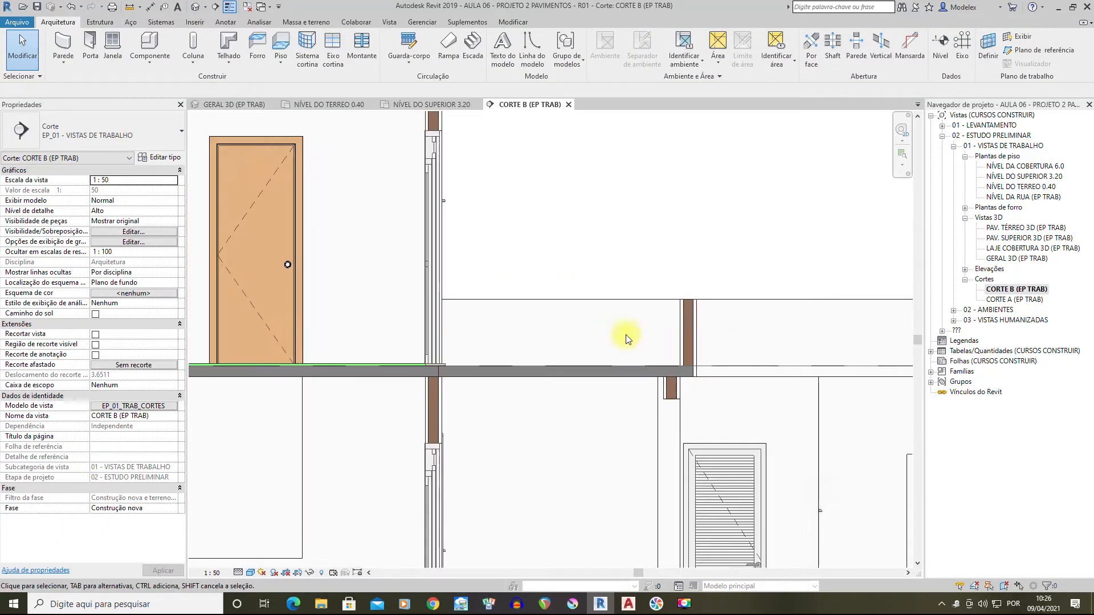
pyautogui.doubleClick(1017, 260)
pyautogui.keyDown('shift'); pyautogui.moveTo(600, 322); pyautogui.dragTo(361, 370, button='middle'); pyautogui.keyUp('shift')
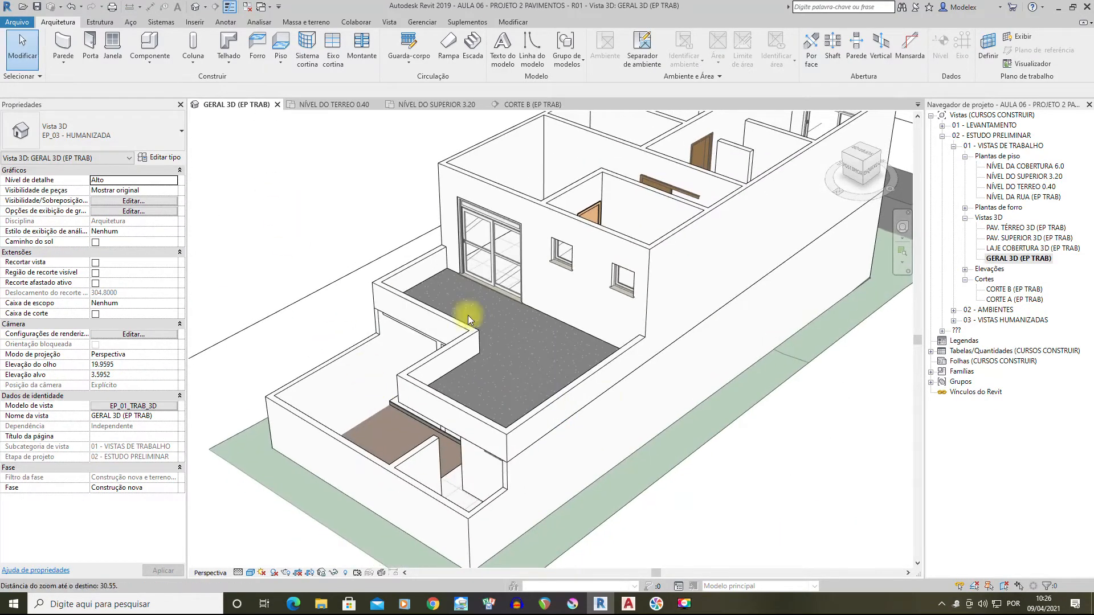
pyautogui.keyDown('shift'); pyautogui.moveTo(640, 420); pyautogui.dragTo(855, 398, button='middle'); pyautogui.keyUp('shift')
pyautogui.keyDown('shift'); pyautogui.moveTo(533, 401); pyautogui.dragTo(381, 412, button='middle'); pyautogui.keyUp('shift')
pyautogui.keyDown('shift'); pyautogui.moveTo(589, 408); pyautogui.dragTo(671, 358, button='middle'); pyautogui.keyUp('shift')
pyautogui.keyDown('shift'); pyautogui.moveTo(745, 361); pyautogui.dragTo(655, 319, button='middle'); pyautogui.keyUp('shift')
pyautogui.keyDown('shift'); pyautogui.moveTo(724, 250); pyautogui.dragTo(517, 333, button='middle'); pyautogui.keyUp('shift')
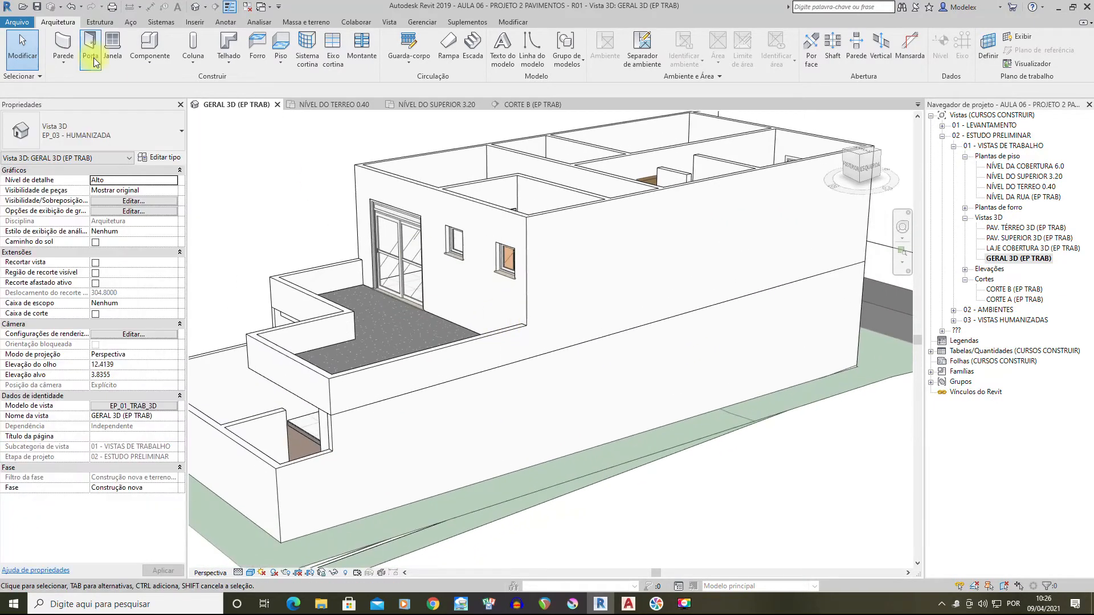
pyautogui.scroll(-2, 581, 330)
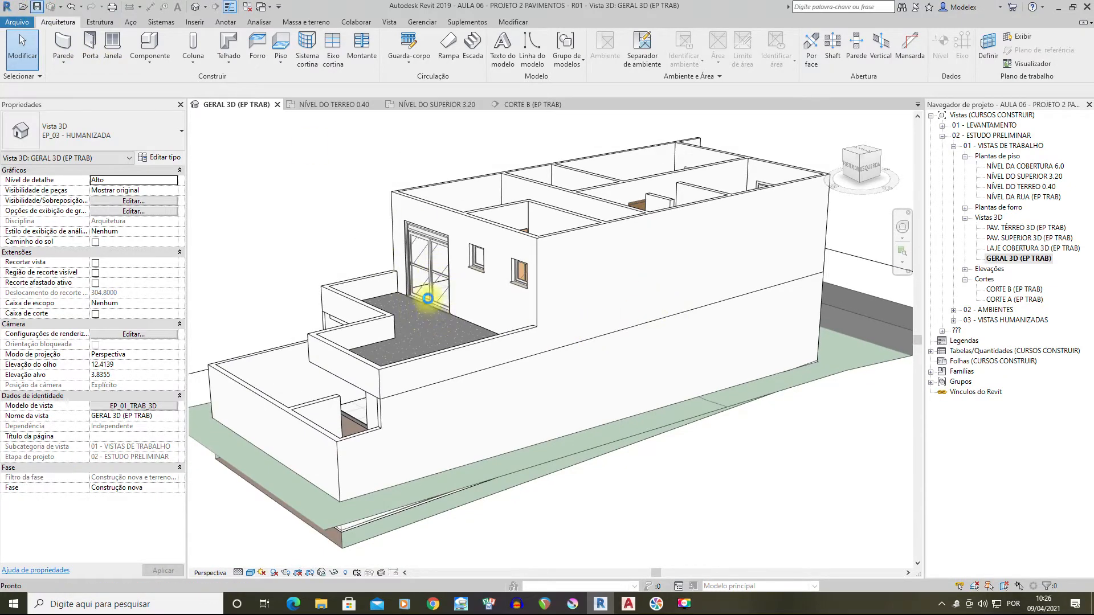
pyautogui.scroll(2, 427, 305)
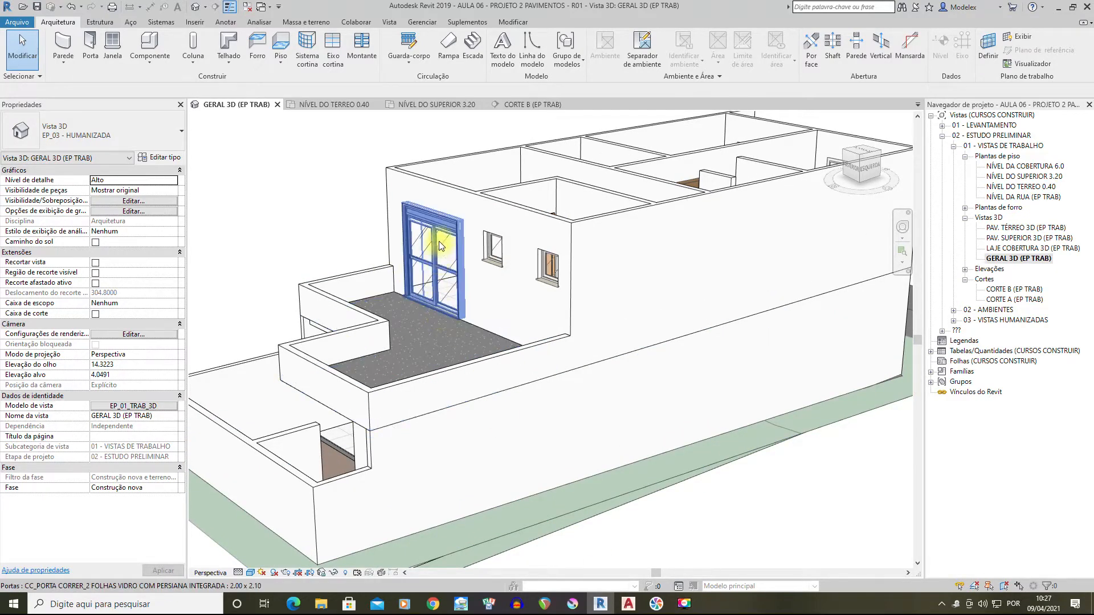
# Switch to the CORTES drawing in AutoCAD and check the height dimensions of the suíte's rear opening
pyautogui.moveTo(625, 605)
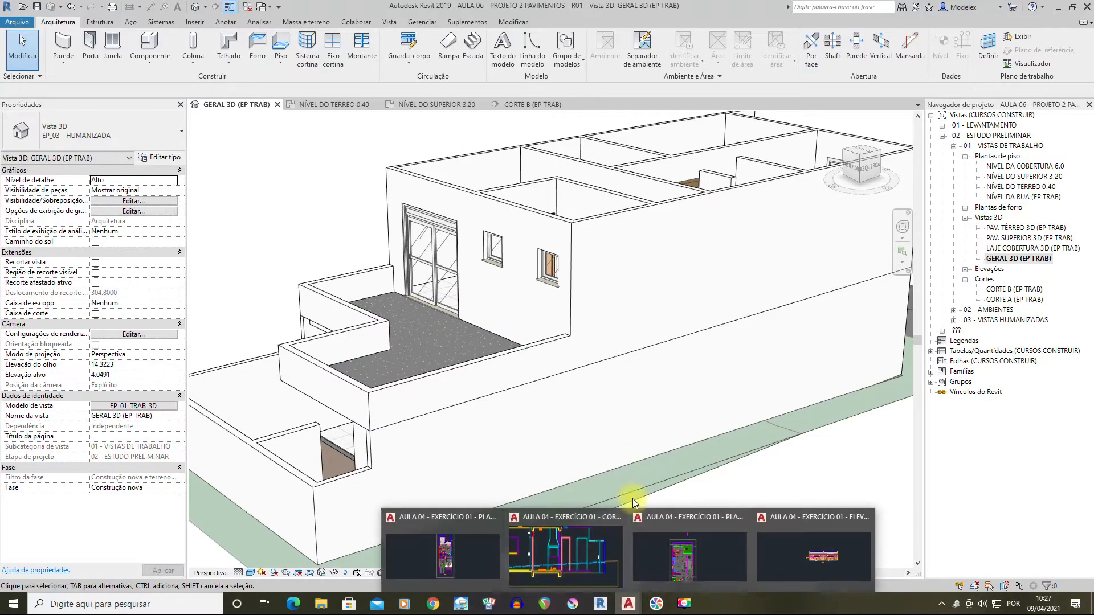
pyautogui.click(590, 564)
pyautogui.scroll(-5, 555, 317)
pyautogui.scroll(4, 586, 383)
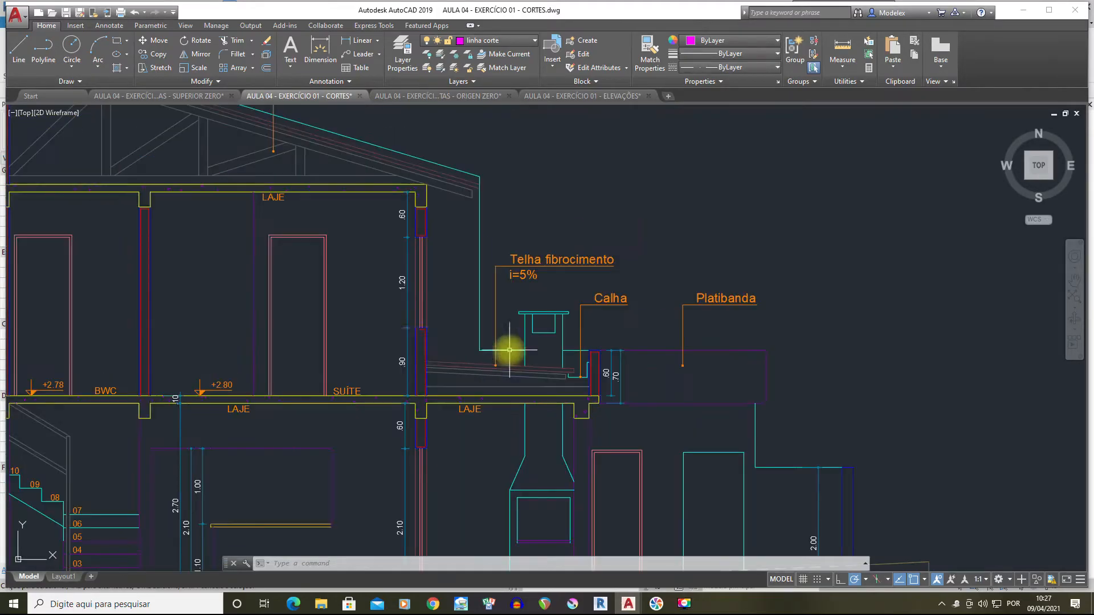
pyautogui.scroll(4, 426, 239)
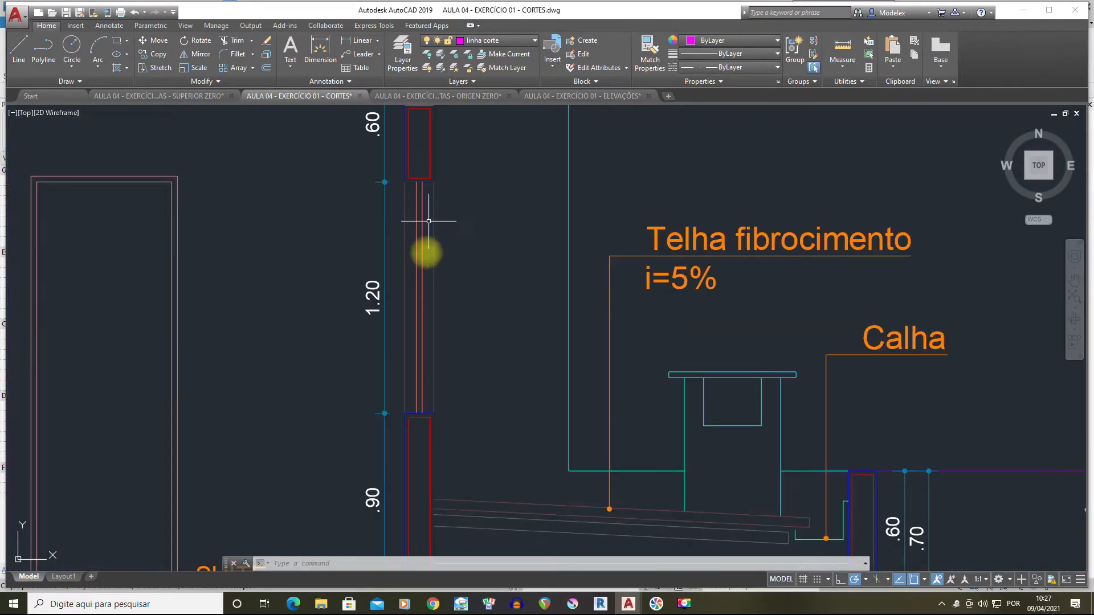
pyautogui.scroll(-4, 404, 423)
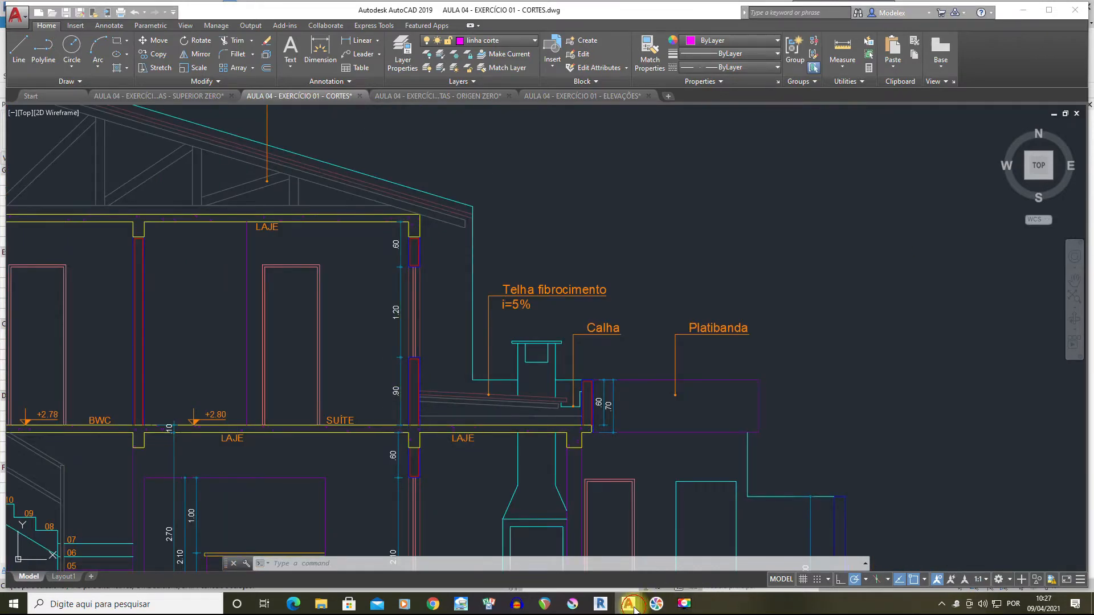
pyautogui.moveTo(635, 610)
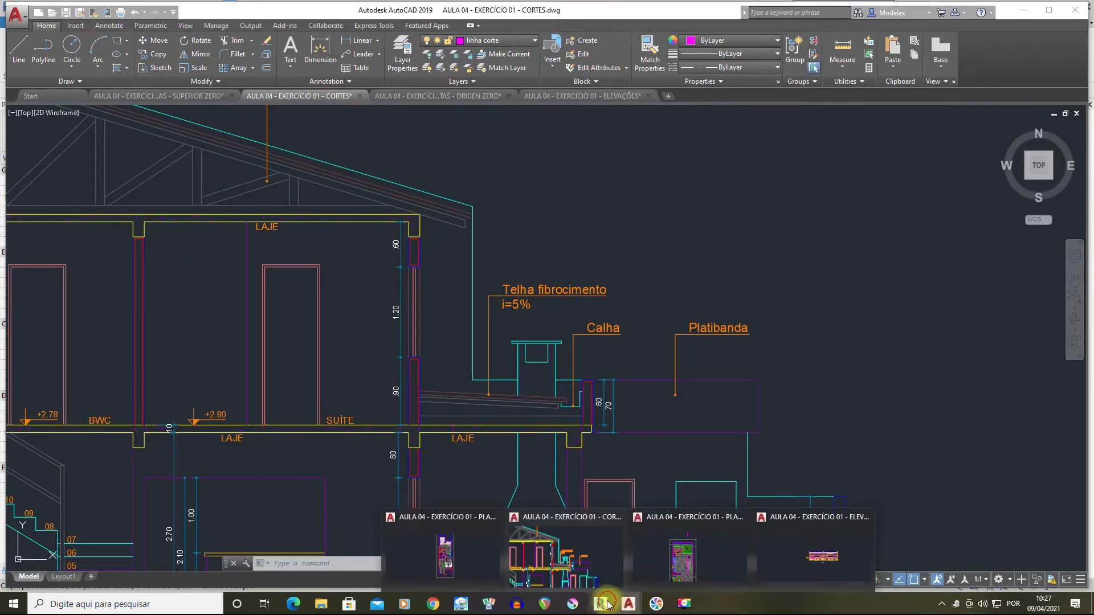
# Return to Revit and set the sill height of the suíte's rear sliding glass door to 0.90
pyautogui.click(608, 605)
pyautogui.click(435, 259)
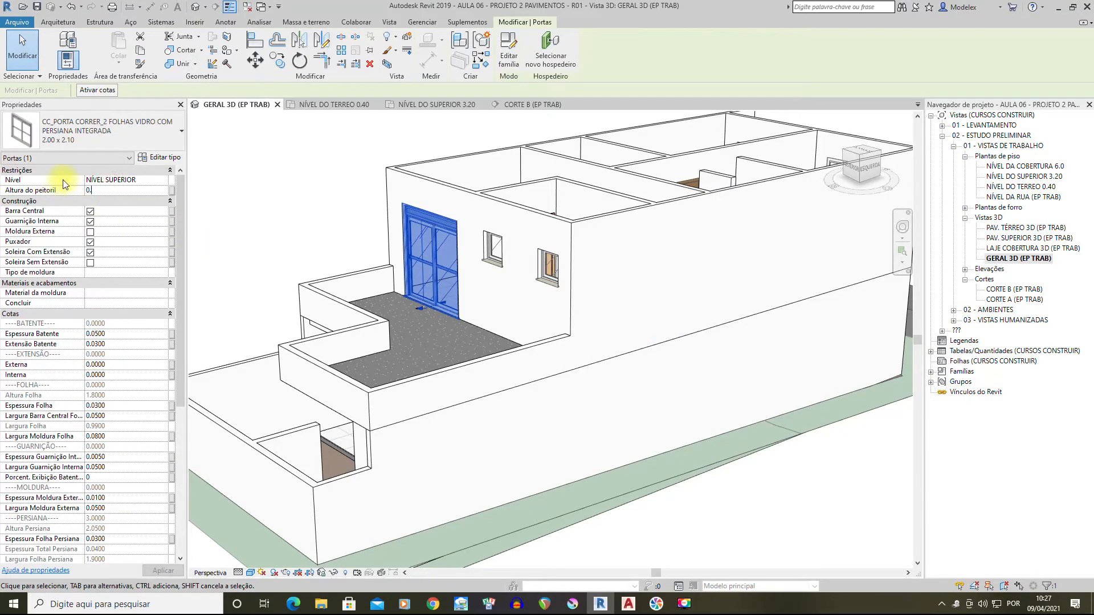
pyautogui.press('Return')
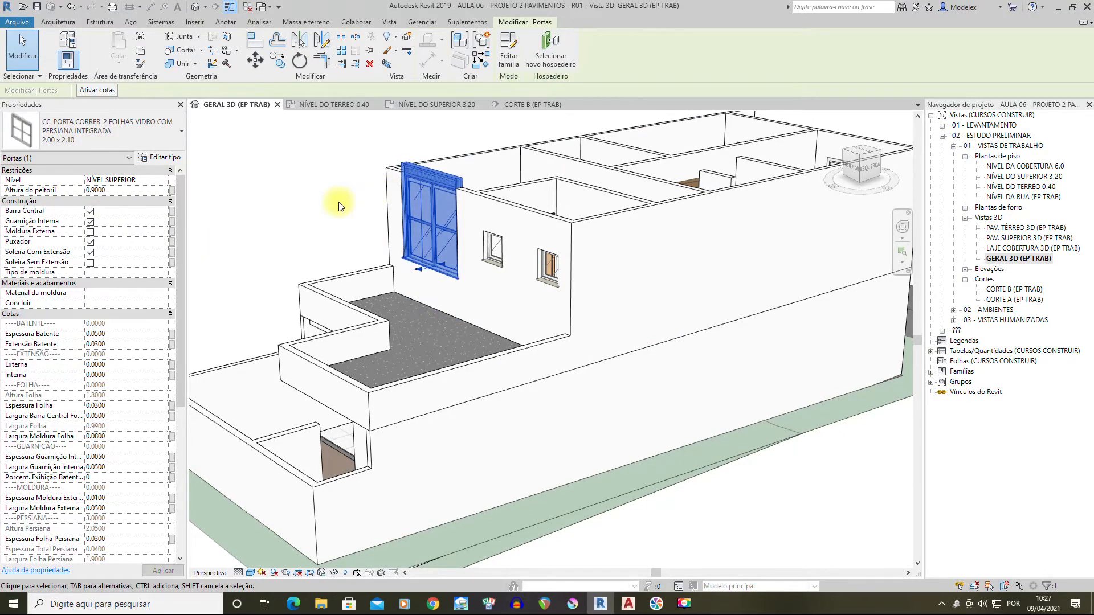
pyautogui.scroll(2, 348, 194)
pyautogui.scroll(2, 391, 209)
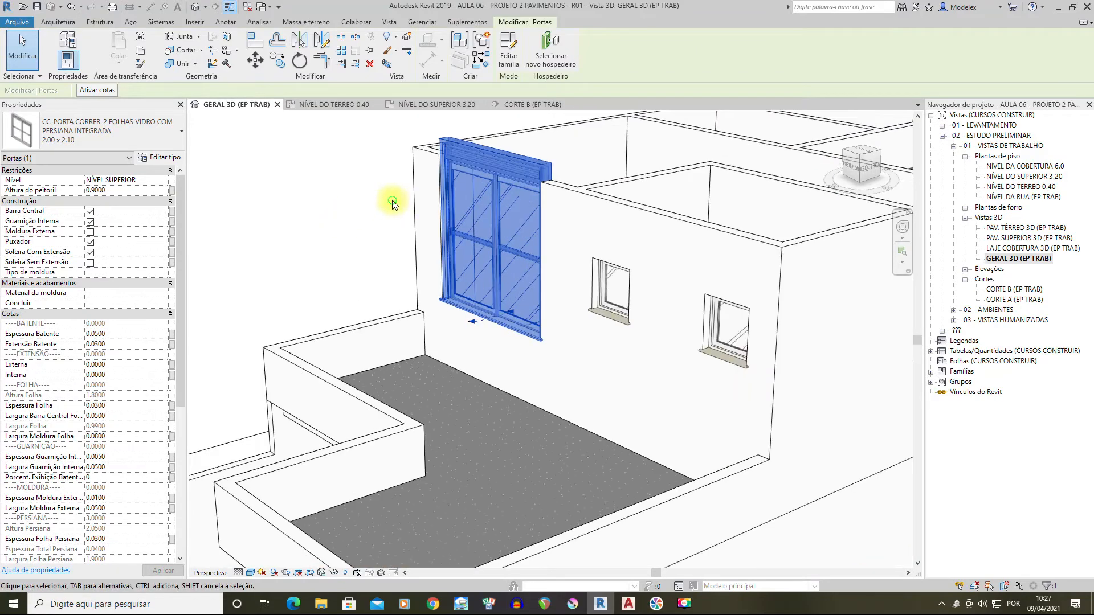
pyautogui.moveTo(392, 200); pyautogui.dragTo(391, 289, button='middle')
# Compare the front window's type with the suíte's rear sliding door and look through the available door types
pyautogui.keyDown('shift'); pyautogui.moveTo(271, 221); pyautogui.dragTo(615, 183, button='middle'); pyautogui.keyUp('shift')
pyautogui.click(713, 401)
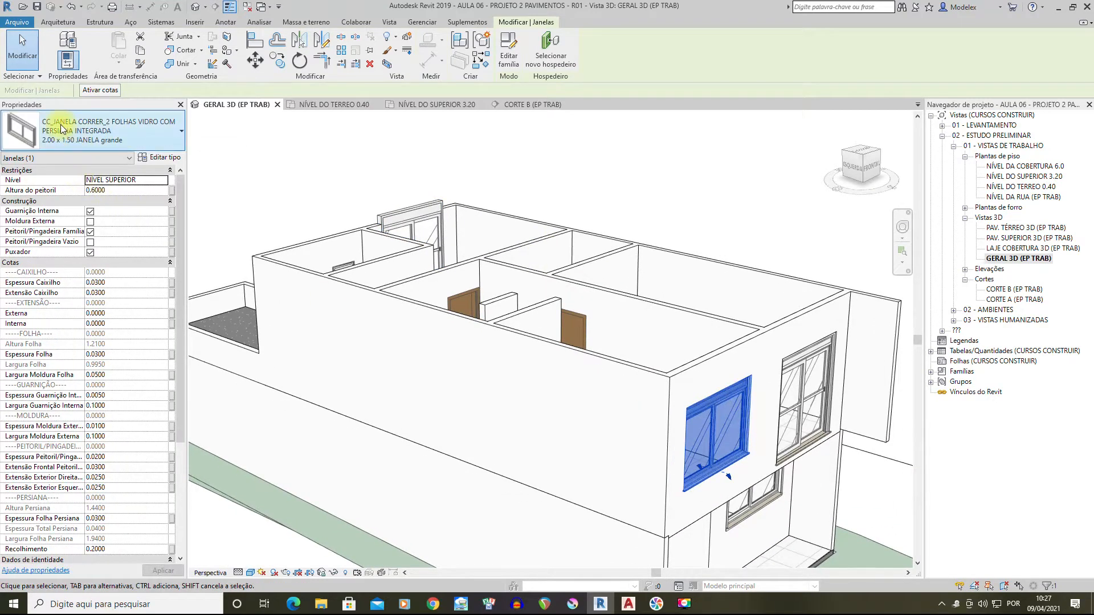
pyautogui.keyDown('shift'); pyautogui.moveTo(303, 300); pyautogui.dragTo(801, 237, button='middle'); pyautogui.keyUp('shift')
pyautogui.click(550, 284)
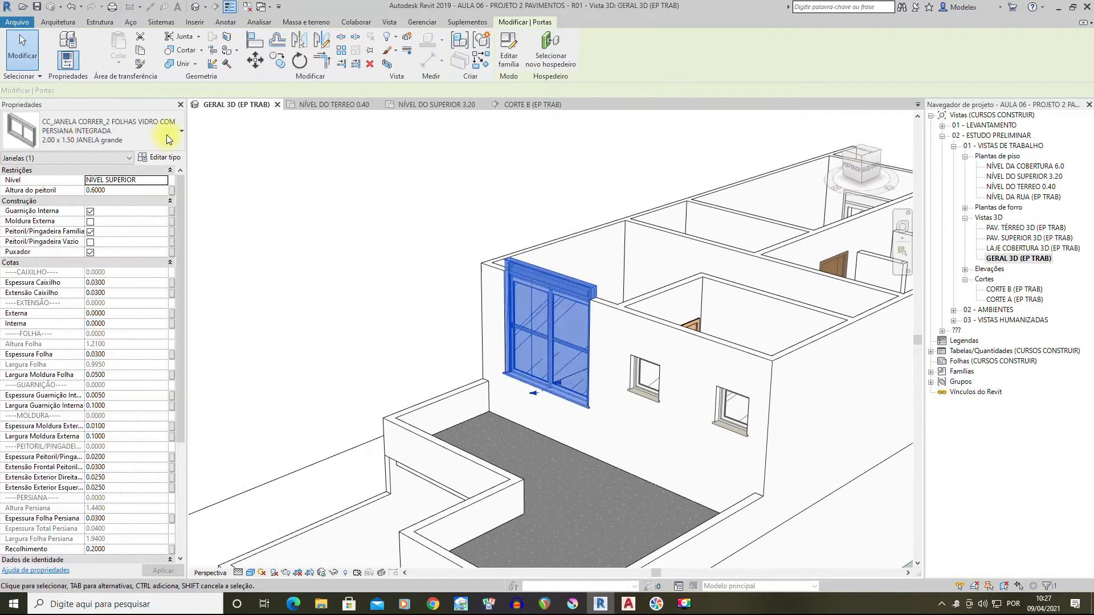
pyautogui.click(111, 137)
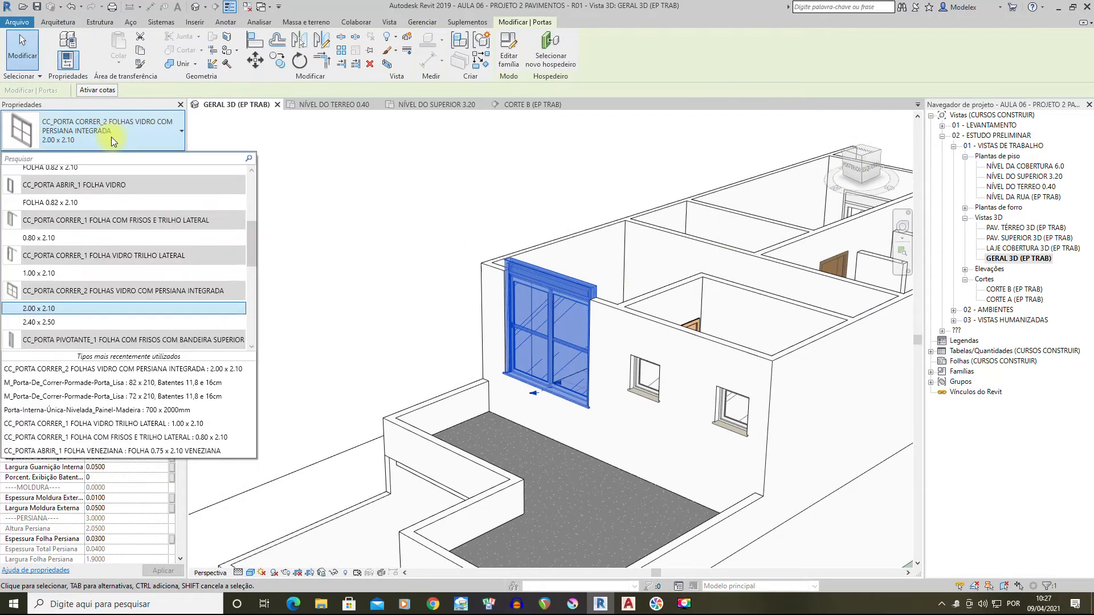
pyautogui.scroll(4, 169, 251)
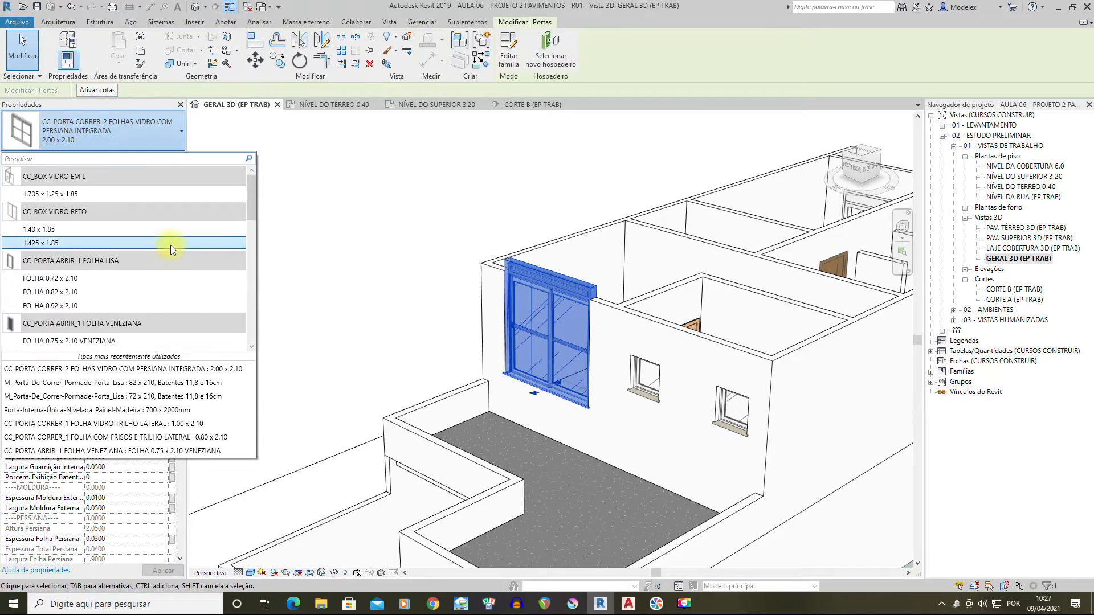
pyautogui.scroll(-5, 171, 244)
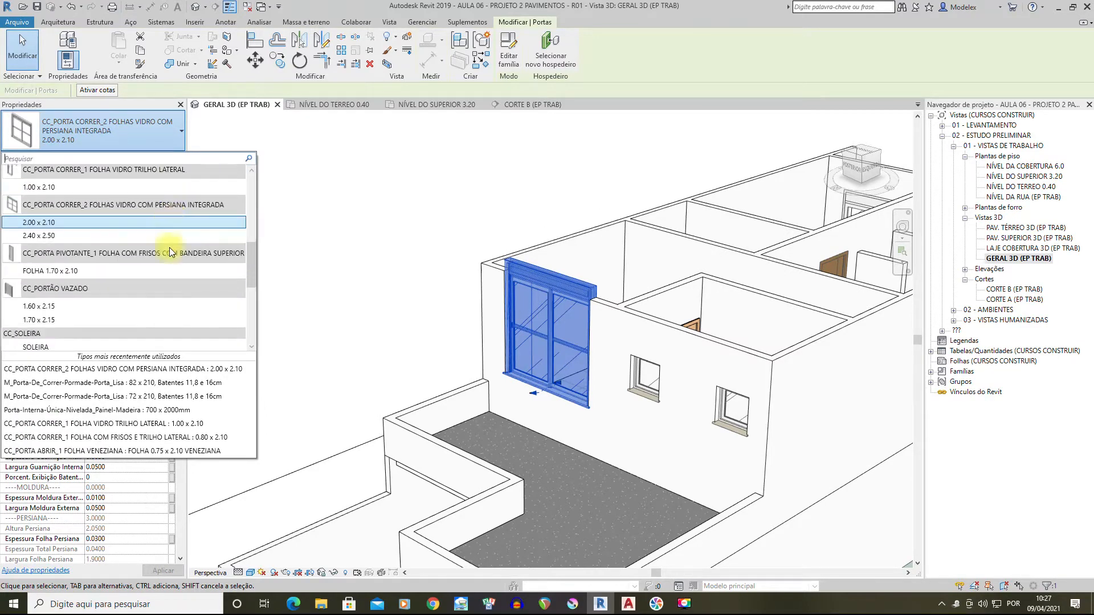
pyautogui.scroll(-3, 166, 252)
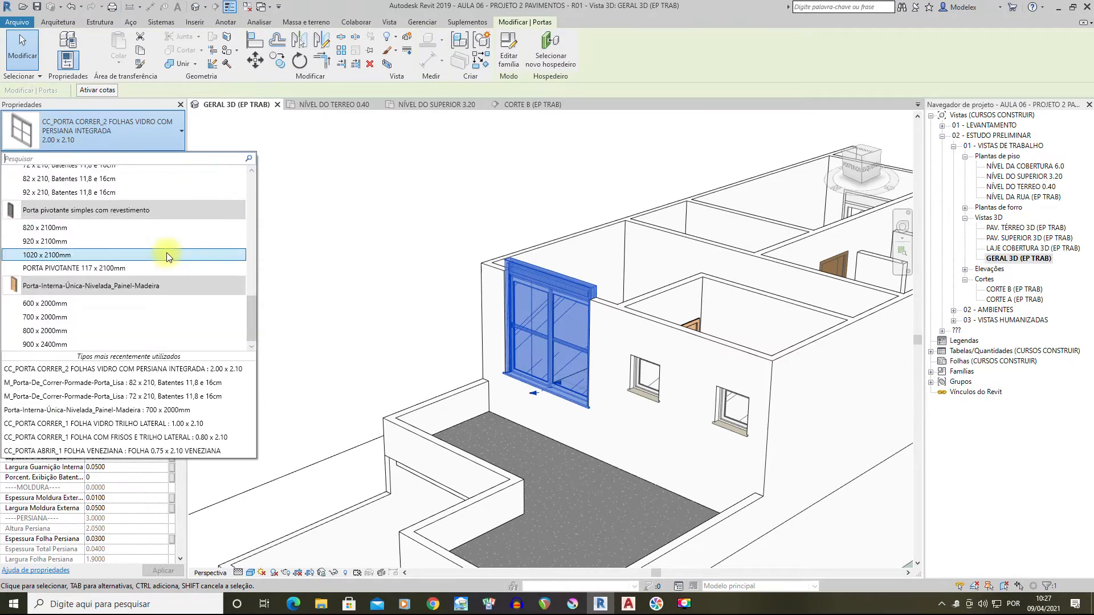
pyautogui.scroll(2, 179, 239)
pyautogui.scroll(6, 164, 228)
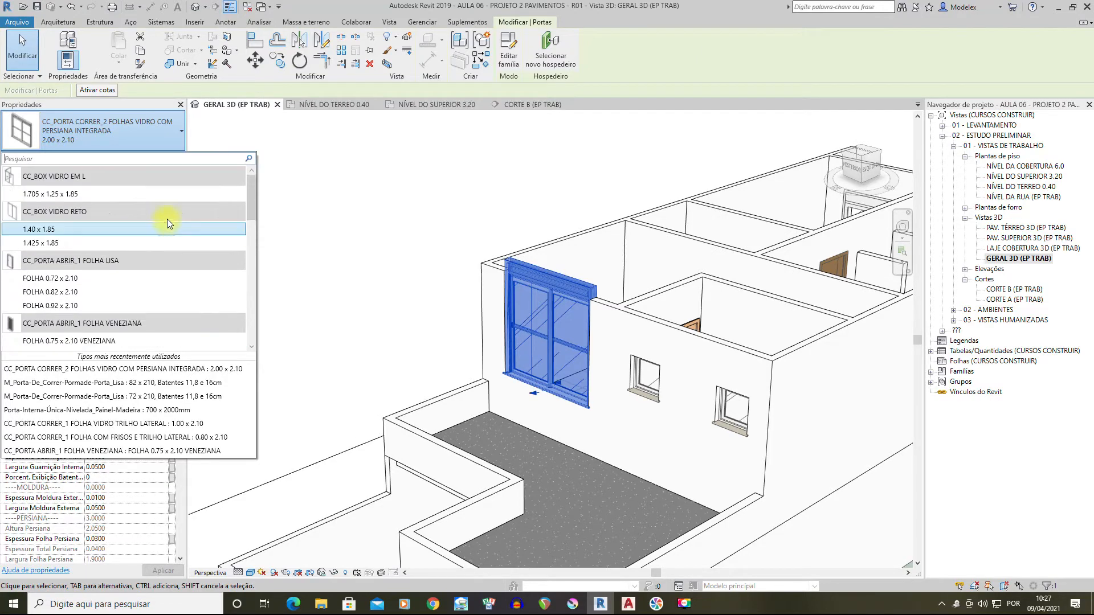
# Delete the 2.00 x 2.10 sliding glass door from the suíte's rear wall
pyautogui.click(57, 21)
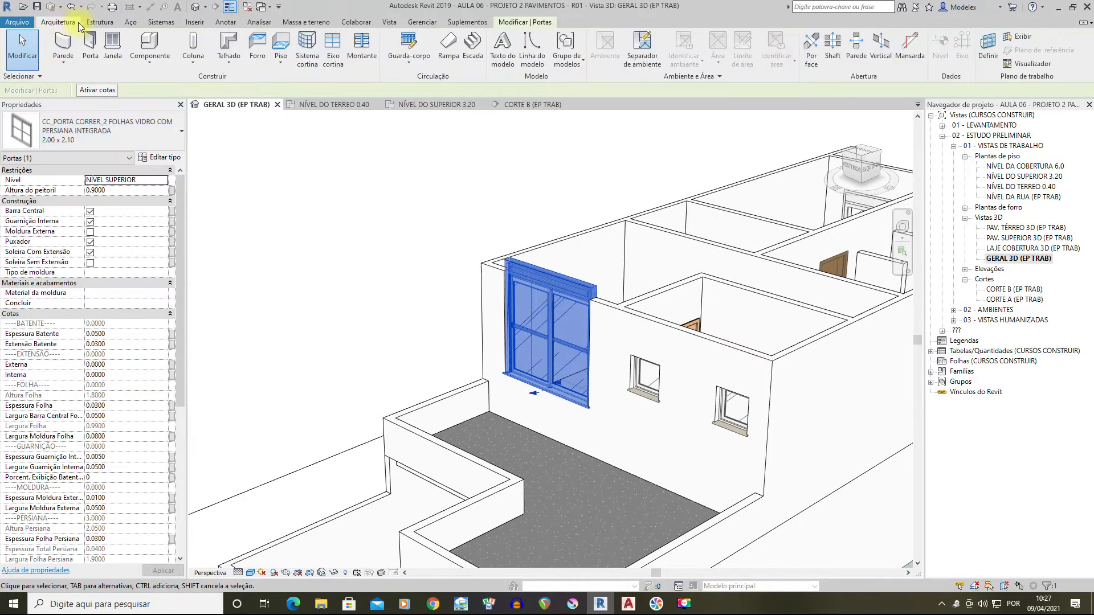
pyautogui.click(408, 130)
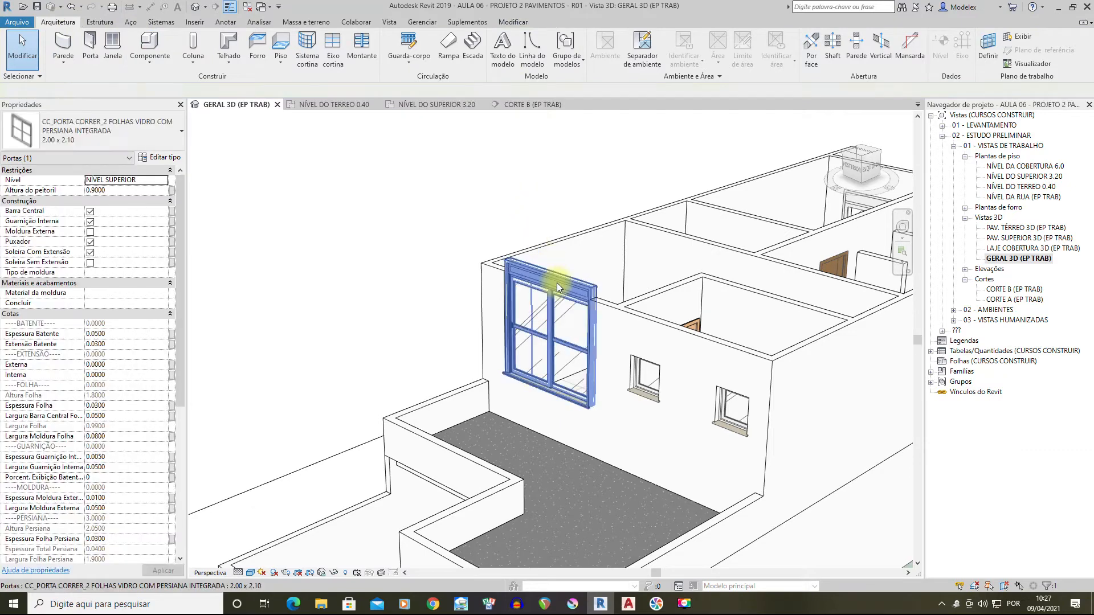
pyautogui.click(572, 286)
pyautogui.press('Escape')
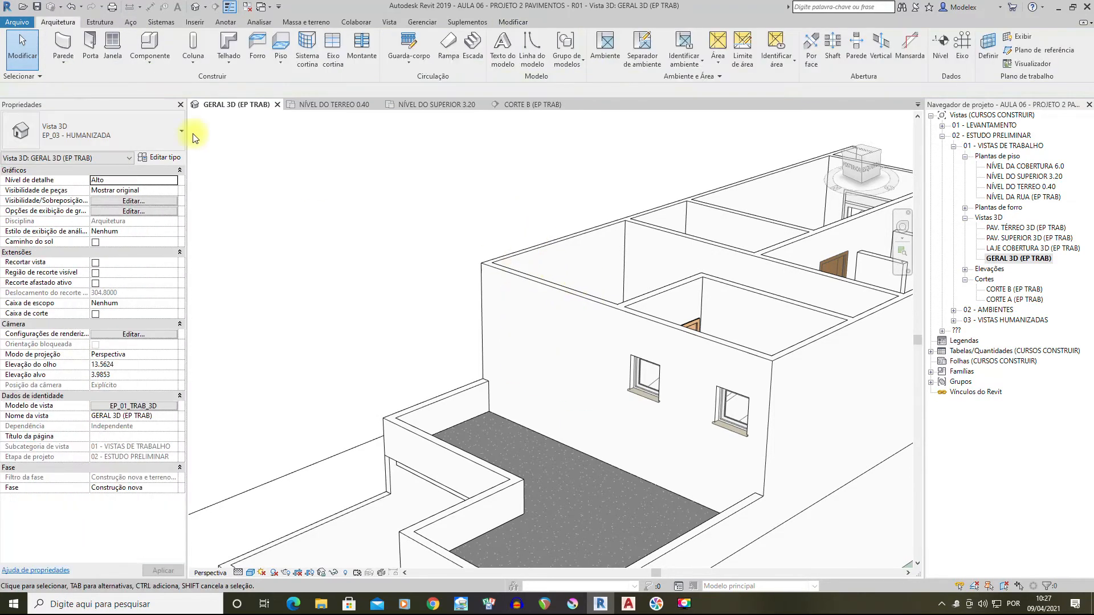
pyautogui.click(115, 47)
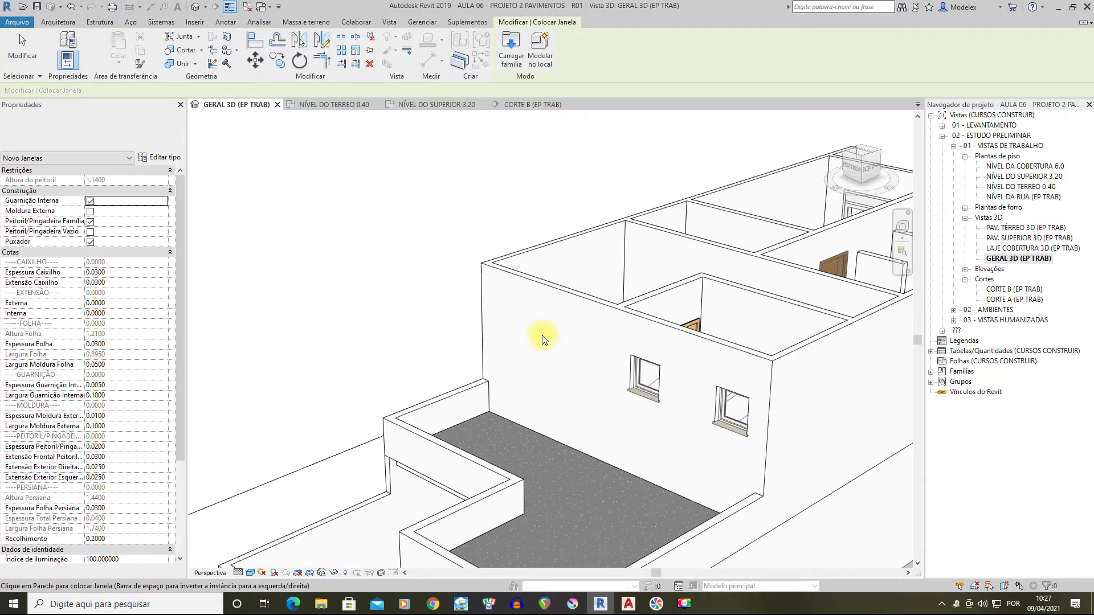
pyautogui.click(97, 136)
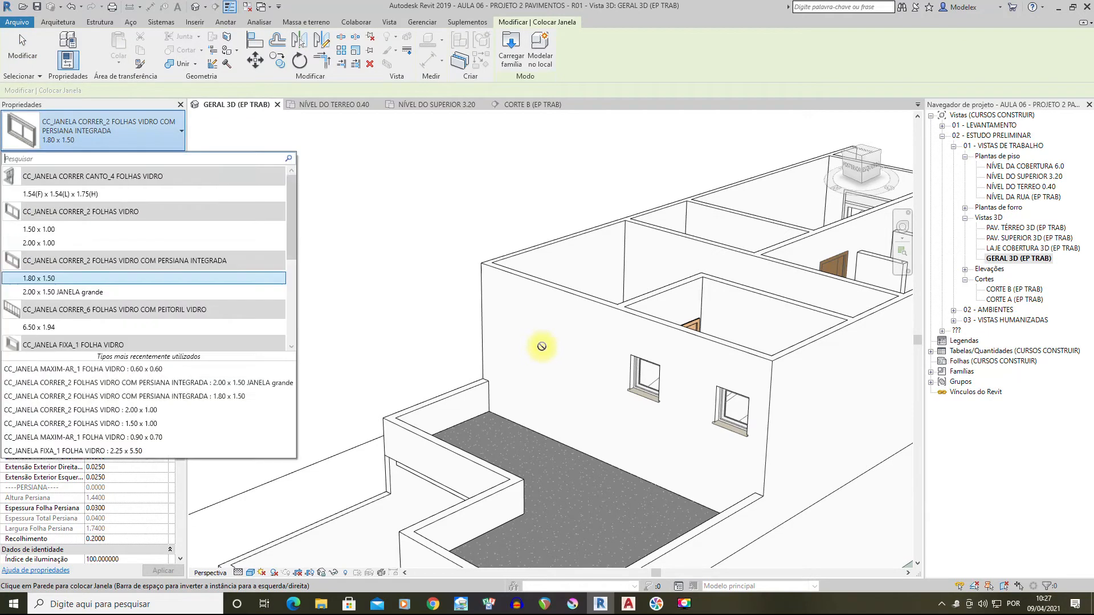
pyautogui.click(55, 278)
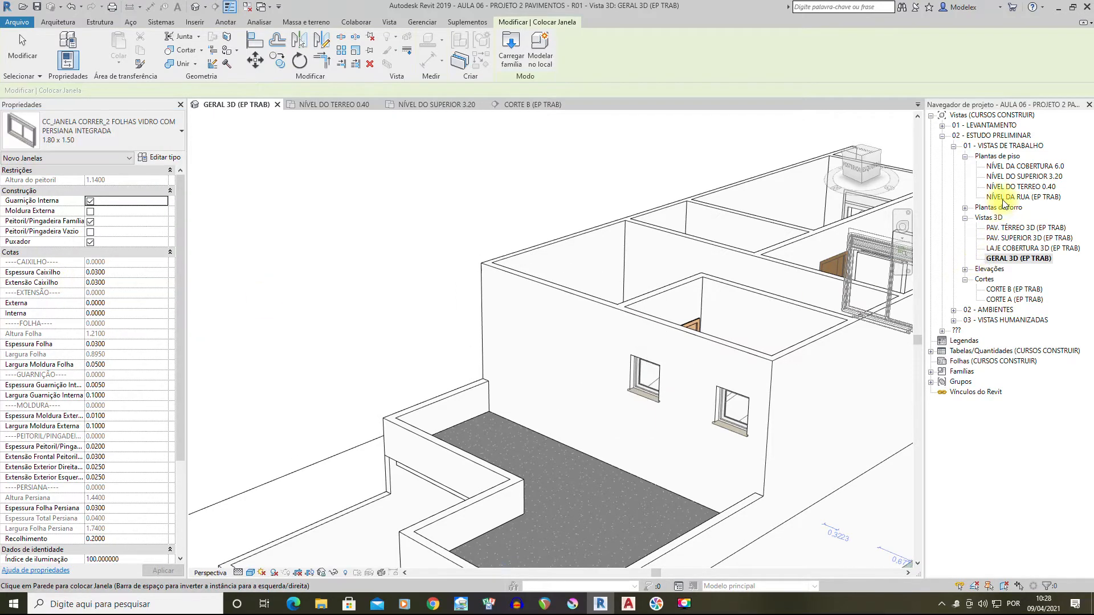
# In the NÍVEL DO SUPERIOR 3.20 plan, place a CC_JANELA CORRER_2 FOLHAS VIDRO COM PERSIANA INTEGRADA 2.00 x 1.50 JANELA grande window in the suíte's rear wall
pyautogui.doubleClick(1021, 177)
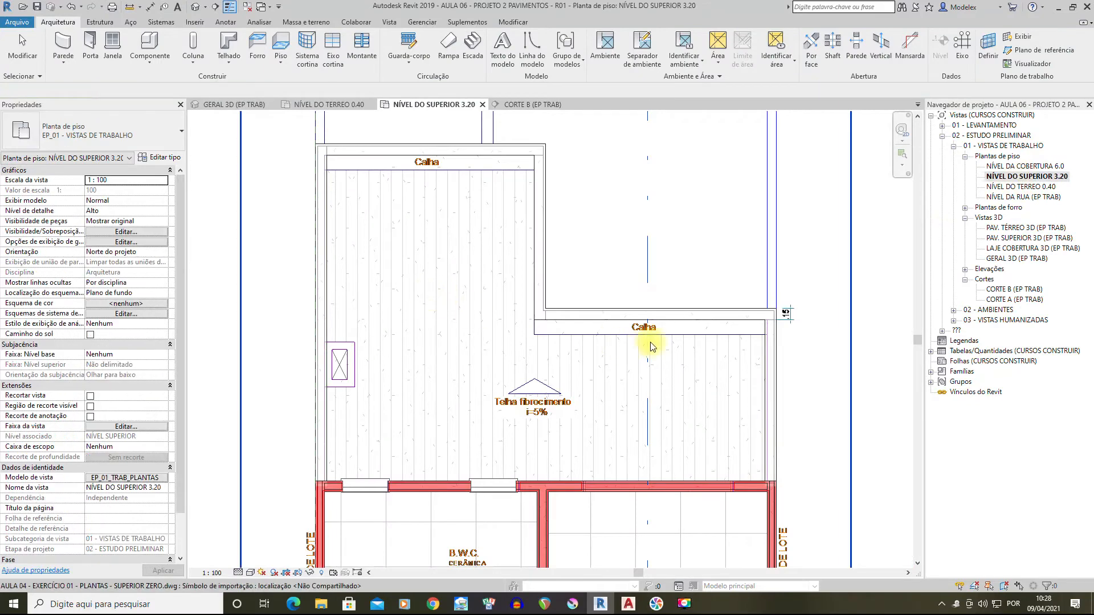
pyautogui.moveTo(678, 515); pyautogui.dragTo(579, 358, button='middle')
pyautogui.scroll(2, 578, 358)
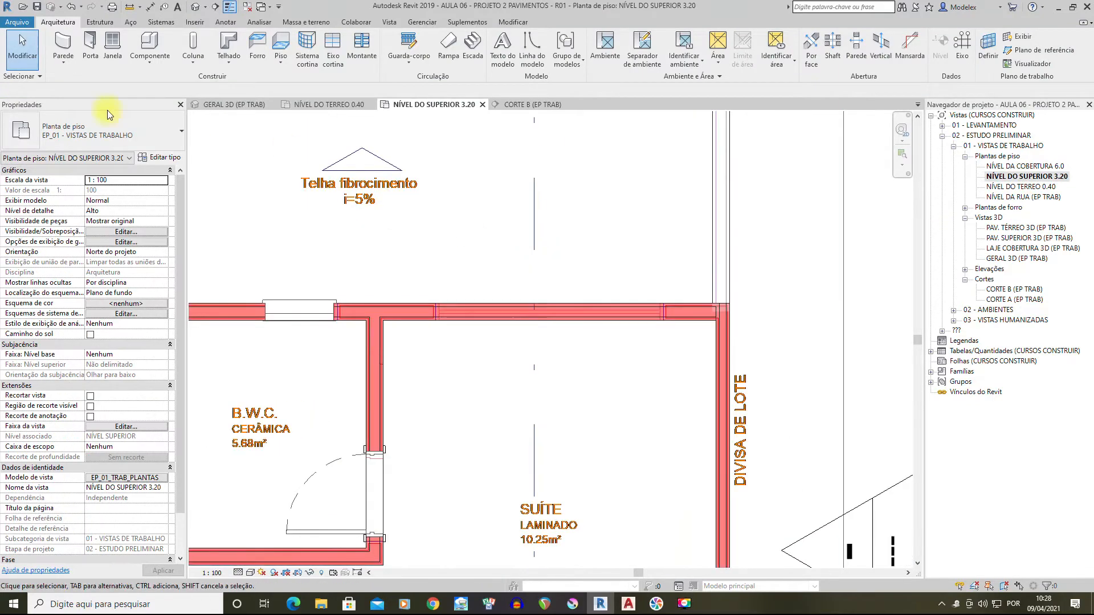
pyautogui.click(67, 138)
pyautogui.click(116, 47)
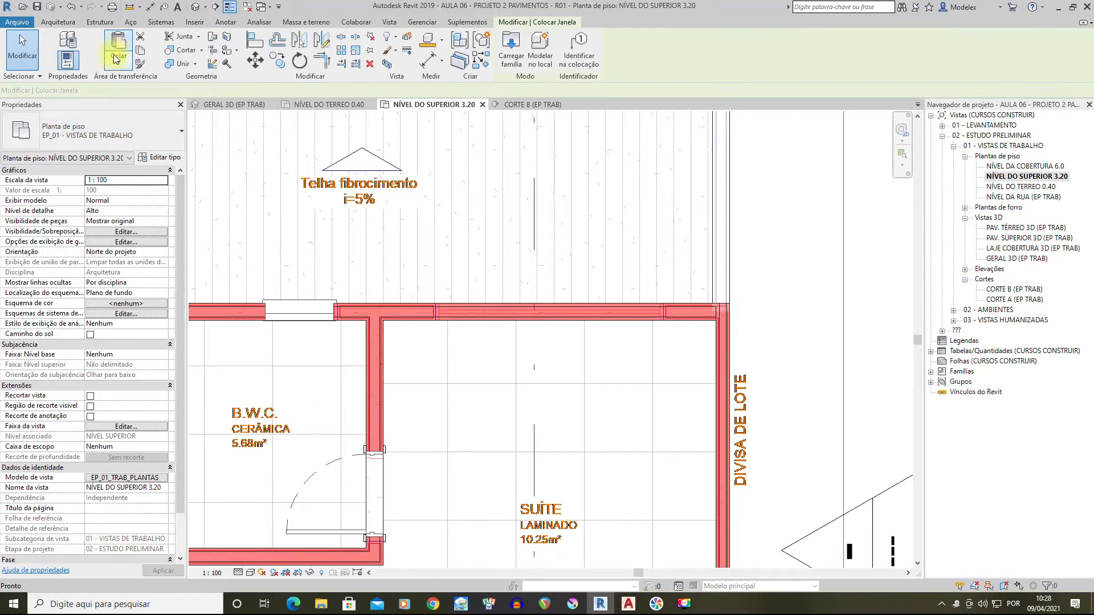
pyautogui.click(97, 138)
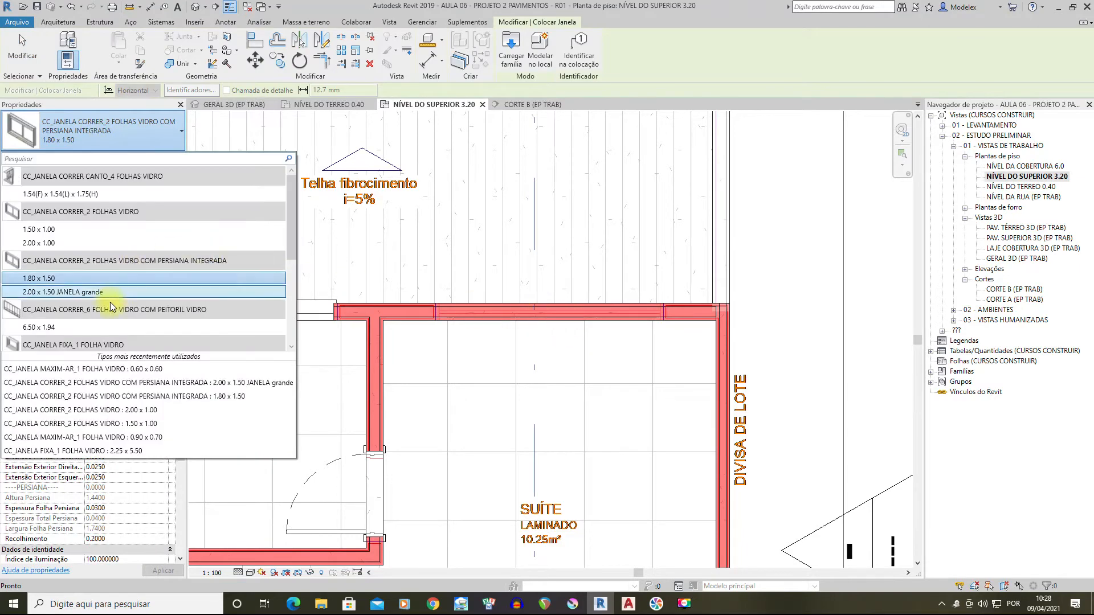
pyautogui.click(50, 278)
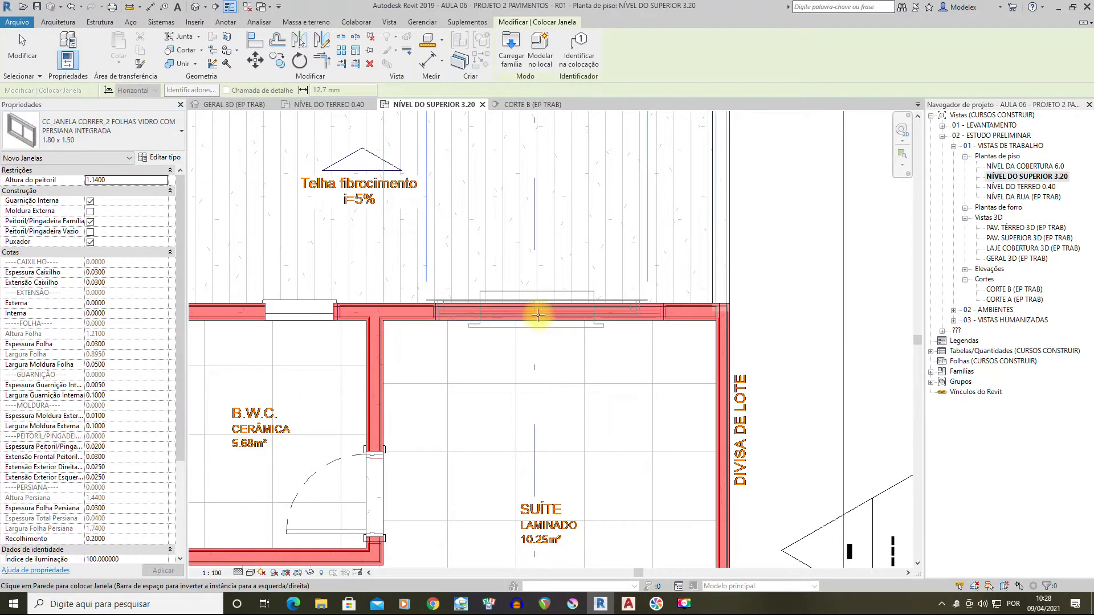
pyautogui.click(61, 130)
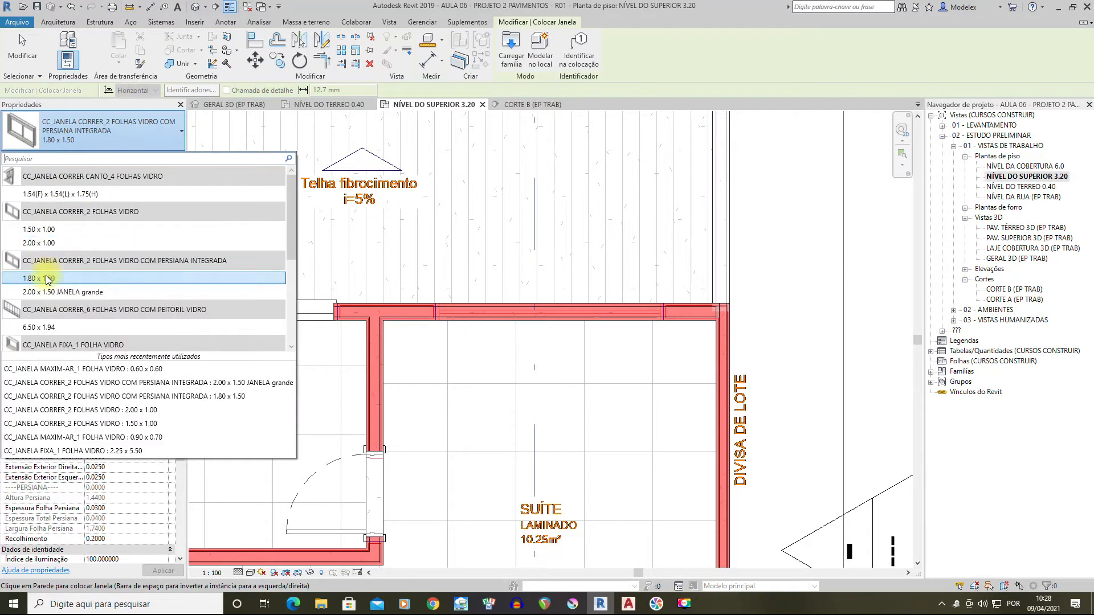
pyautogui.click(54, 292)
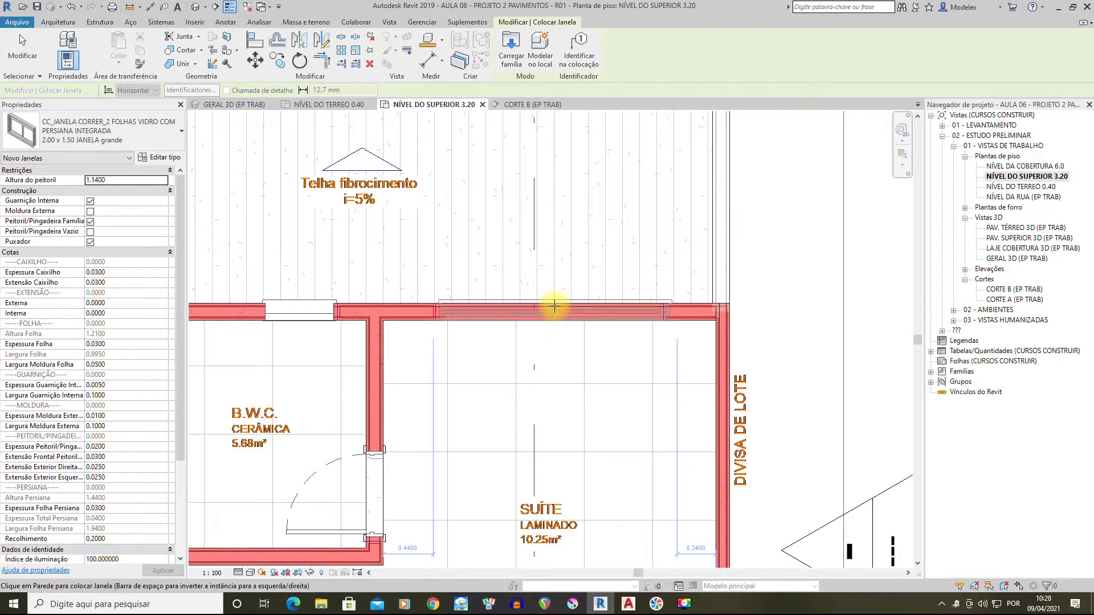
pyautogui.click(554, 310)
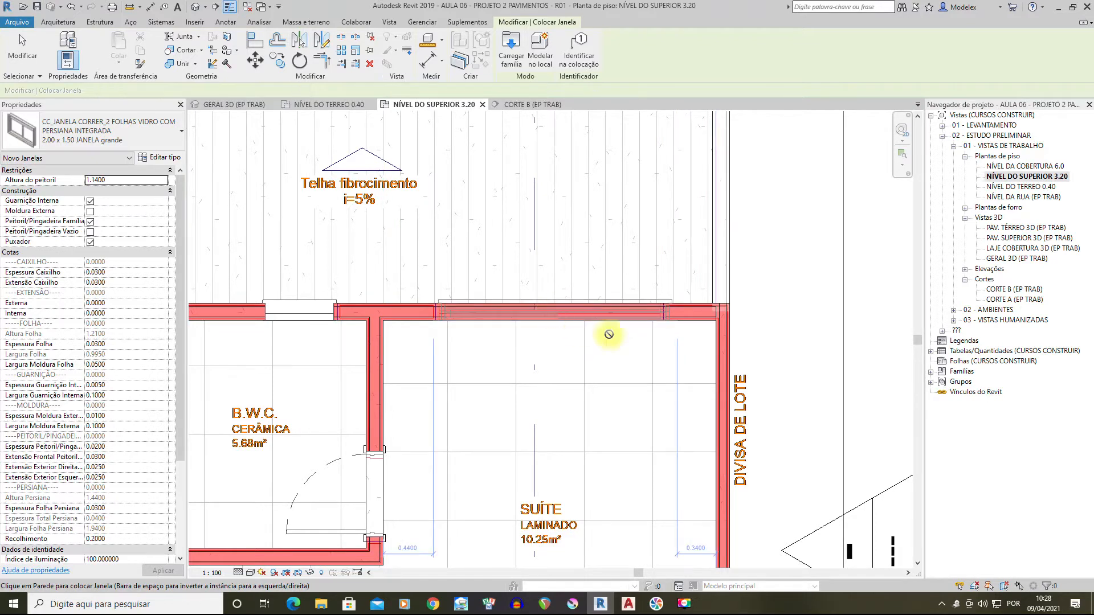
# Set the new window's distance from the suíte's lot-boundary side wall to 0.40
pyautogui.click(699, 235)
pyautogui.write('0.4')
pyautogui.press('Return')
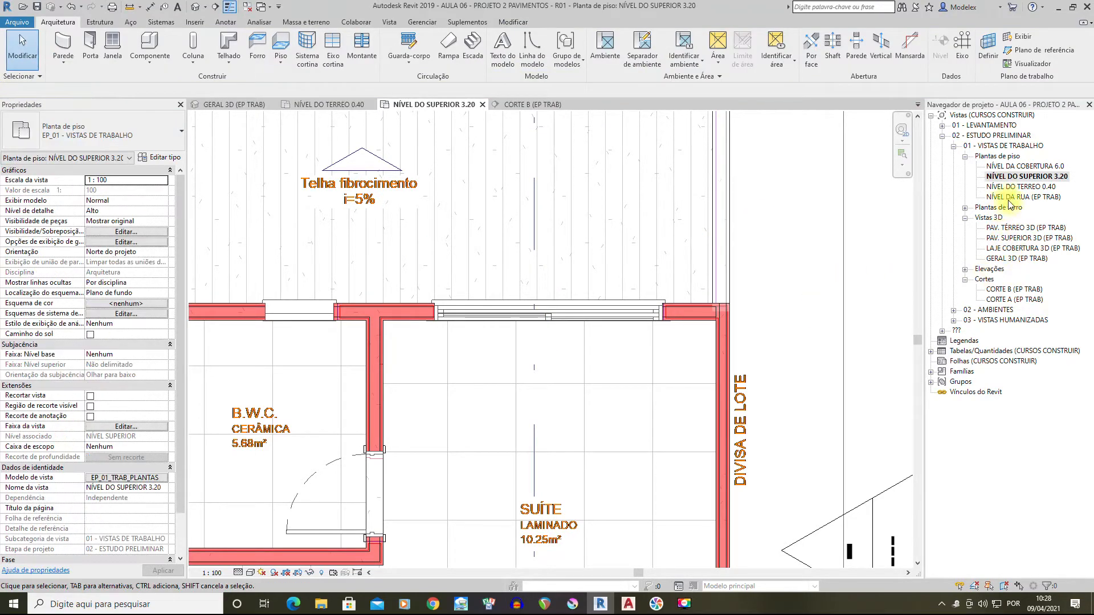
# In the GERAL 3D (EP TRAB) view, set the sill height of the suíte's rear window to 0.60
pyautogui.click(1014, 289)
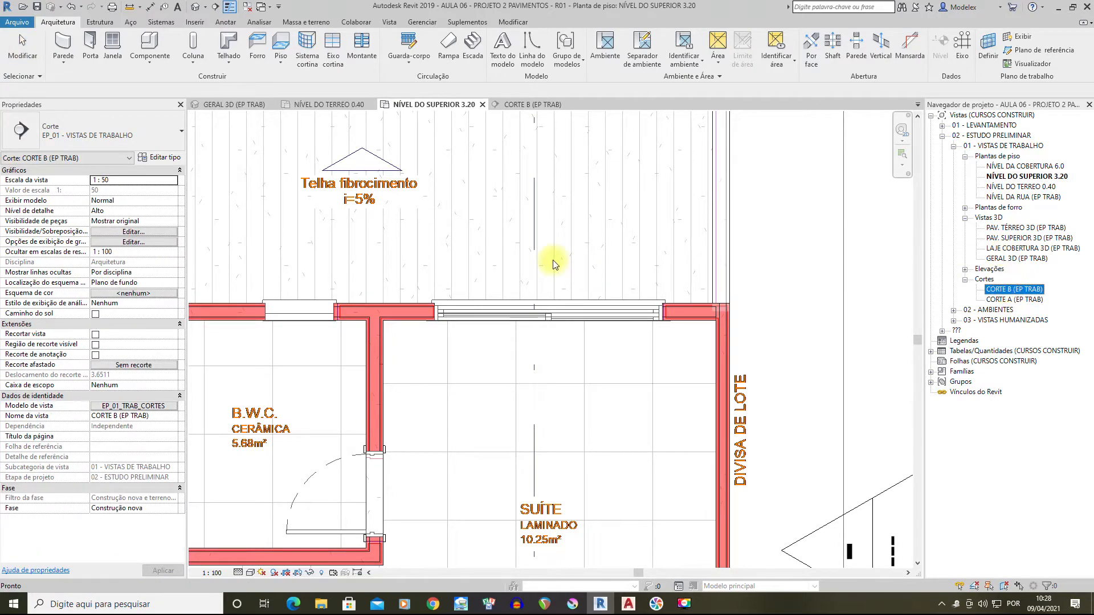
pyautogui.scroll(-2, 579, 315)
pyautogui.scroll(3, 576, 279)
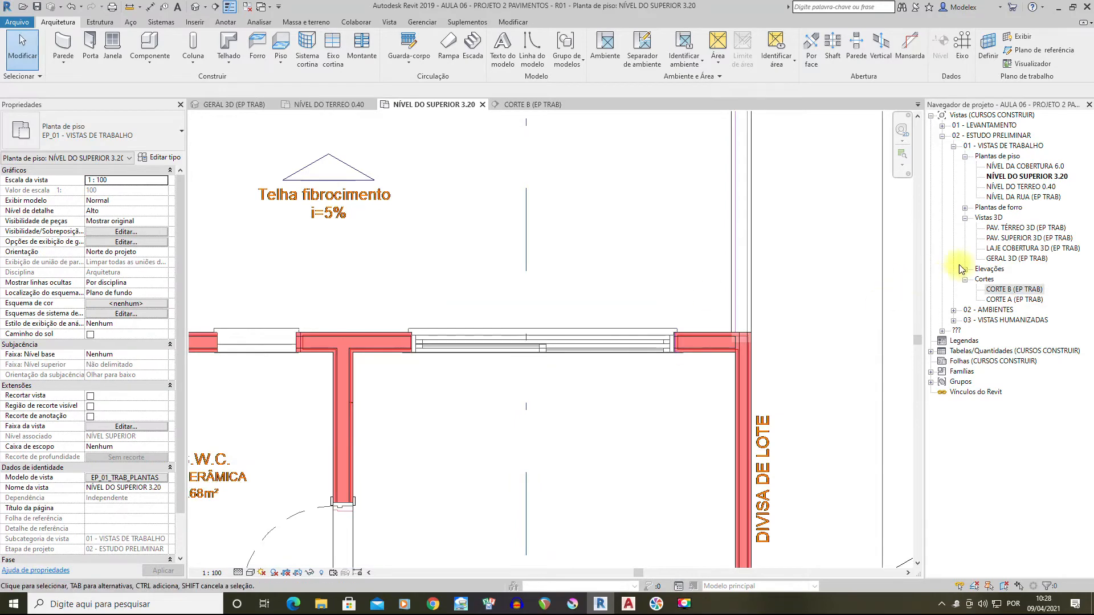
pyautogui.doubleClick(1006, 259)
pyautogui.keyDown('shift'); pyautogui.moveTo(723, 317); pyautogui.dragTo(567, 378, button='middle'); pyautogui.keyUp('shift')
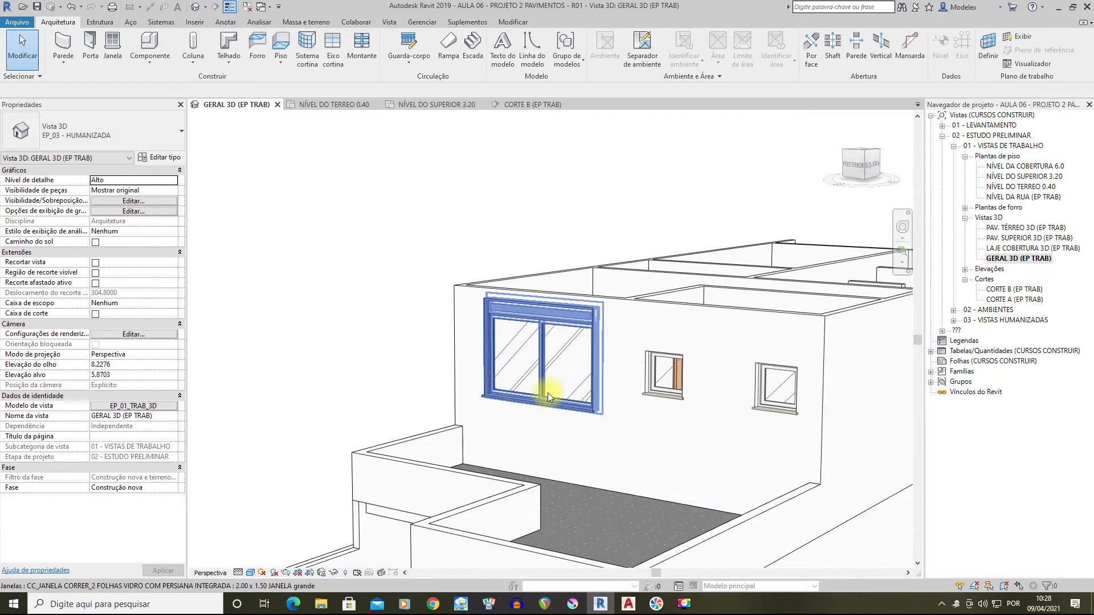
pyautogui.click(548, 392)
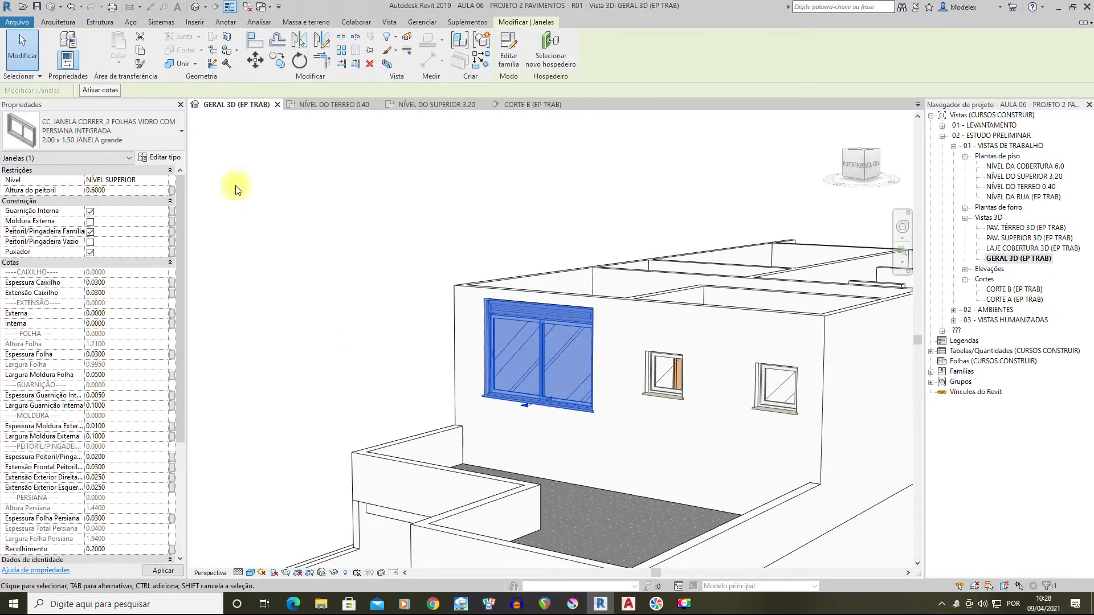
pyautogui.click(507, 176)
# Inspect the rear of the house around the suíte window and save the project
pyautogui.keyDown('shift'); pyautogui.moveTo(733, 393); pyautogui.dragTo(623, 340, button='middle'); pyautogui.keyUp('shift')
pyautogui.moveTo(900, 335); pyautogui.dragTo(523, 393, button='middle')
pyautogui.scroll(-1, 512, 395)
pyautogui.moveTo(336, 405); pyautogui.dragTo(667, 340, button='middle')
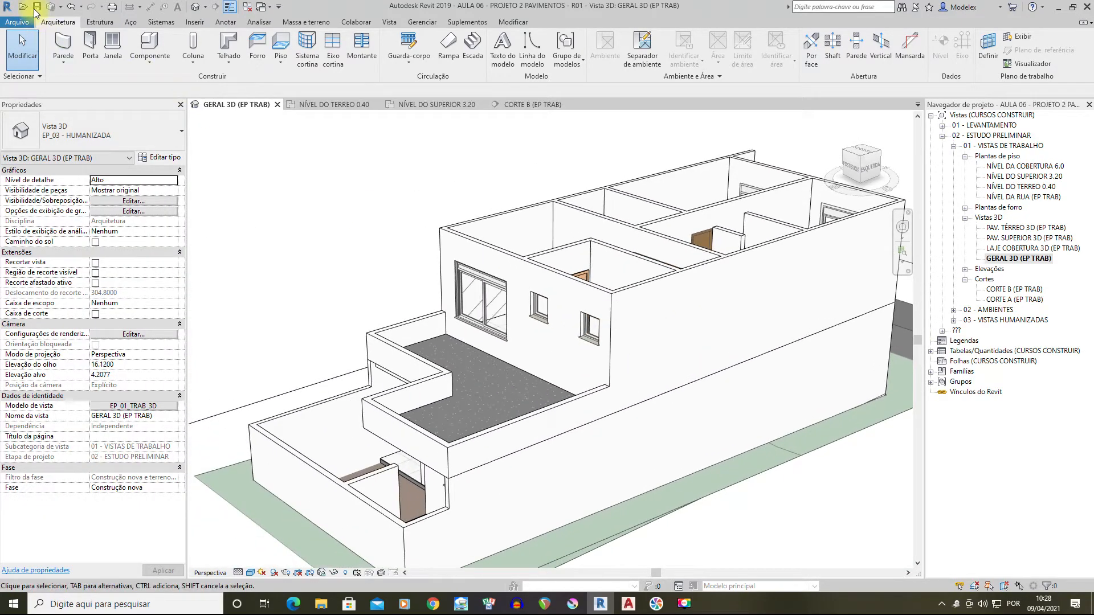
pyautogui.click(35, 11)
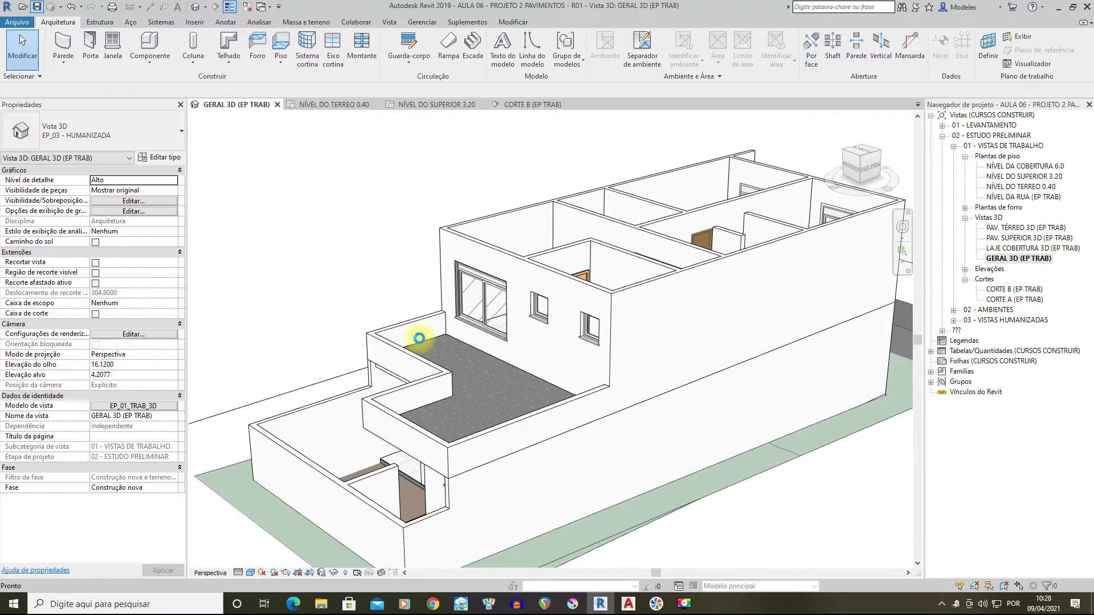
# Switch to the CORTES drawing in AutoCAD and check the section through the suíte's rear window and the low roof
pyautogui.moveTo(626, 608)
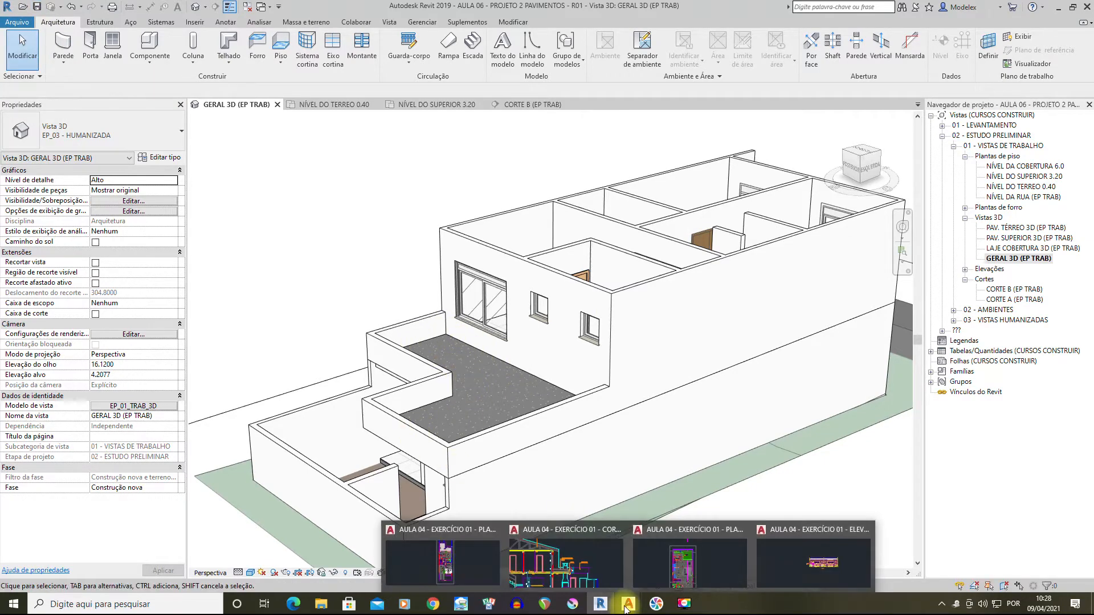
pyautogui.click(567, 567)
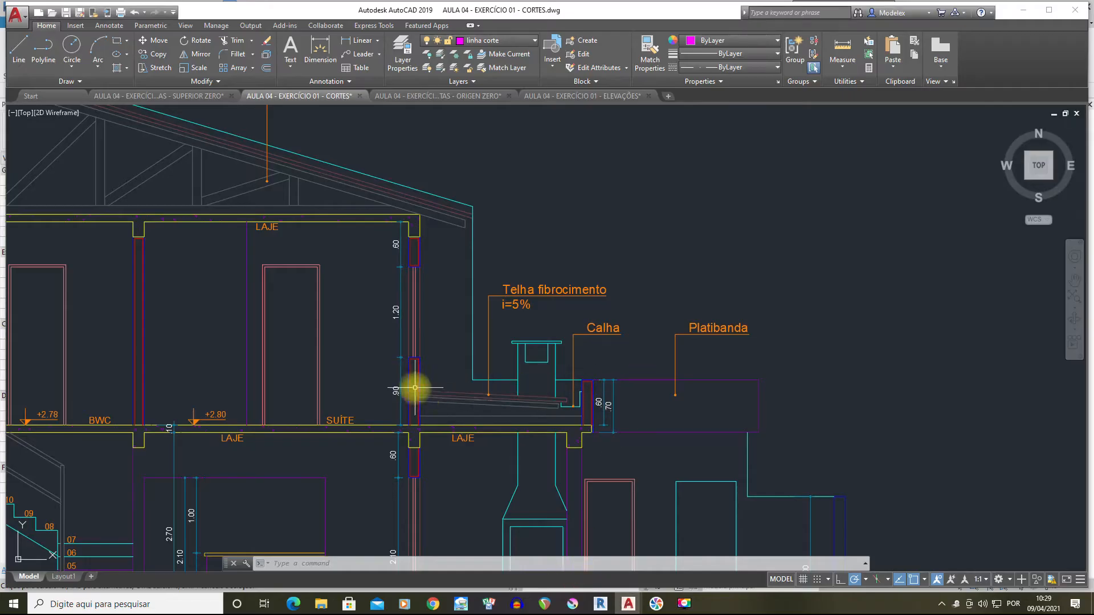
pyautogui.click(633, 609)
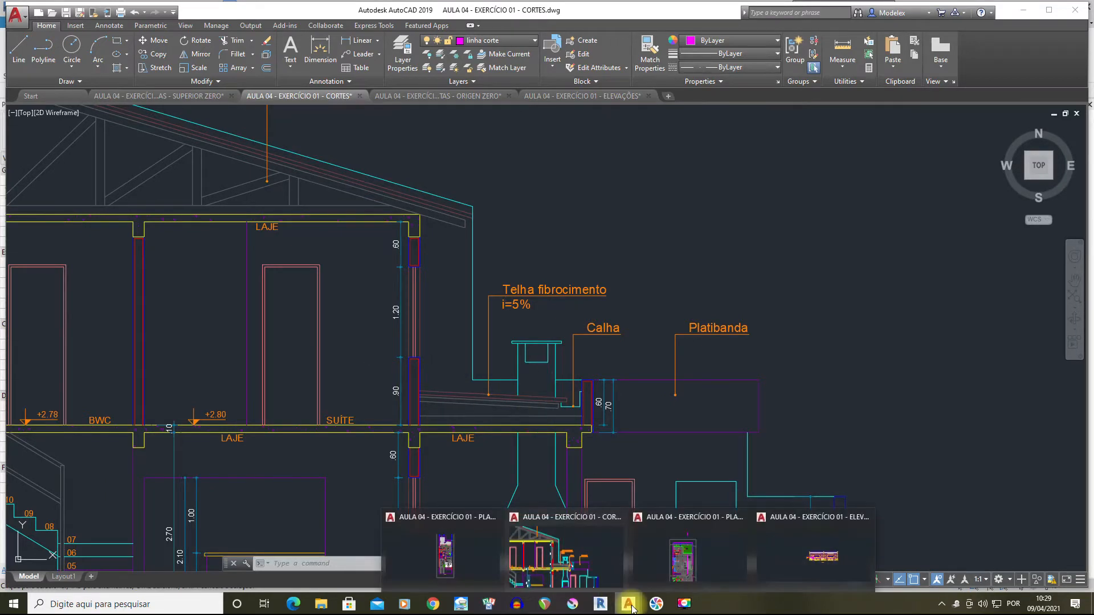
# Switch to Revit, open the NÍVEL DA COBERTURA 6.0 floor plan and set its underlay base level to NÍVEL SUPERIOR
pyautogui.click(600, 606)
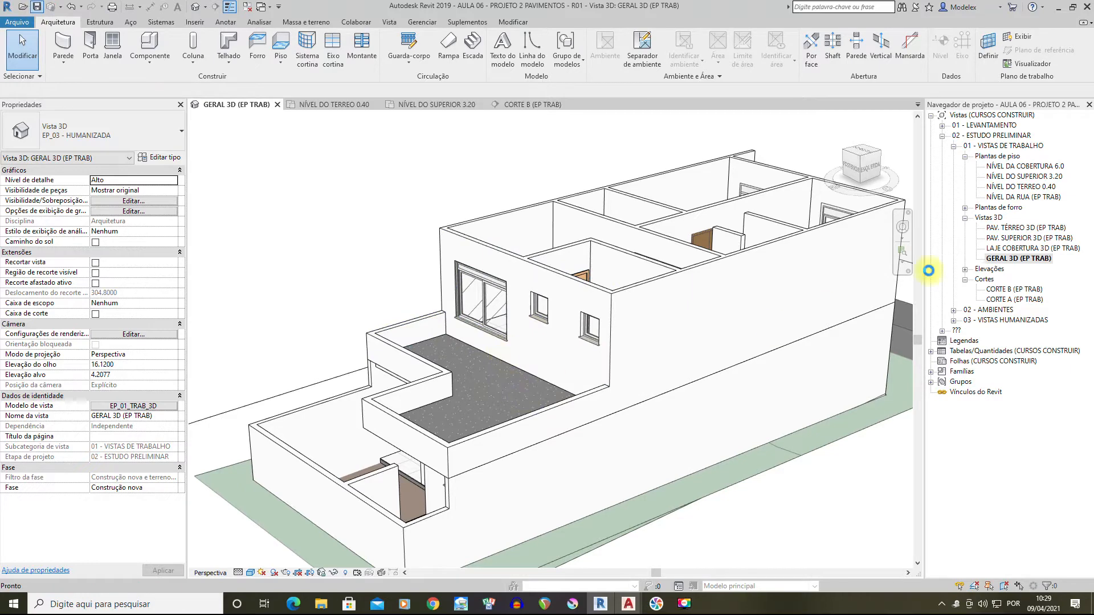
pyautogui.doubleClick(1034, 178)
pyautogui.scroll(-2, 726, 285)
pyautogui.moveTo(655, 313); pyautogui.dragTo(723, 343, button='middle')
pyautogui.doubleClick(1014, 166)
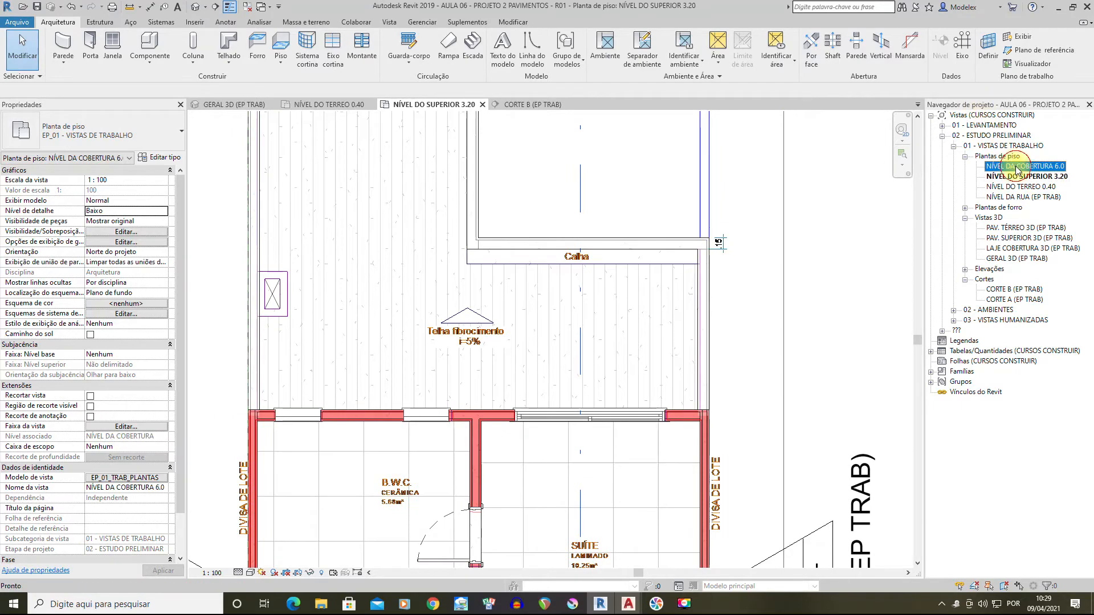
pyautogui.scroll(-2, 637, 297)
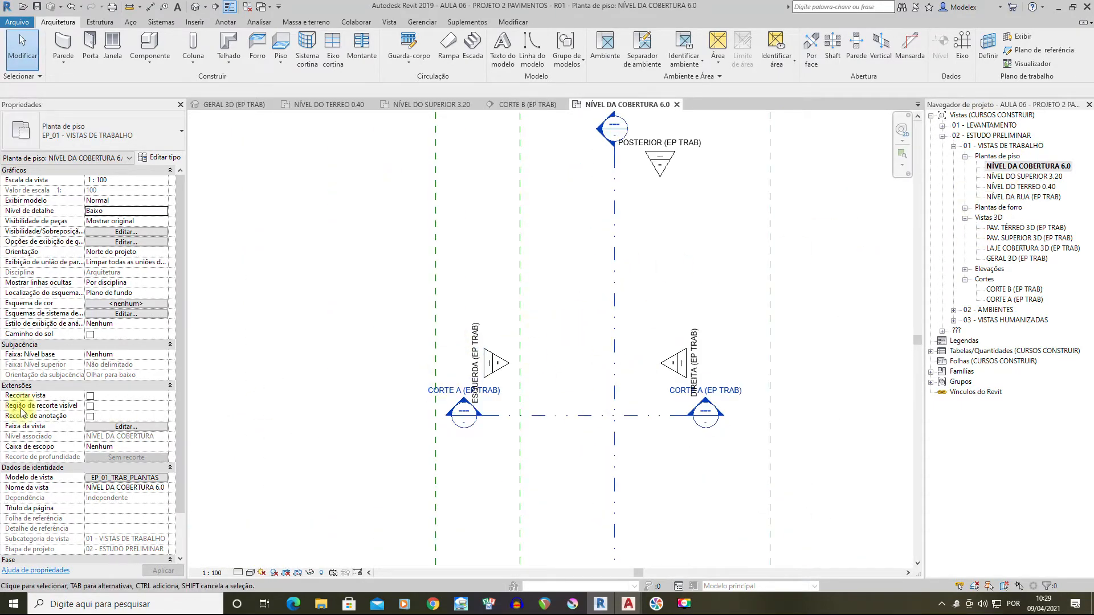
pyautogui.scroll(-2, 182, 344)
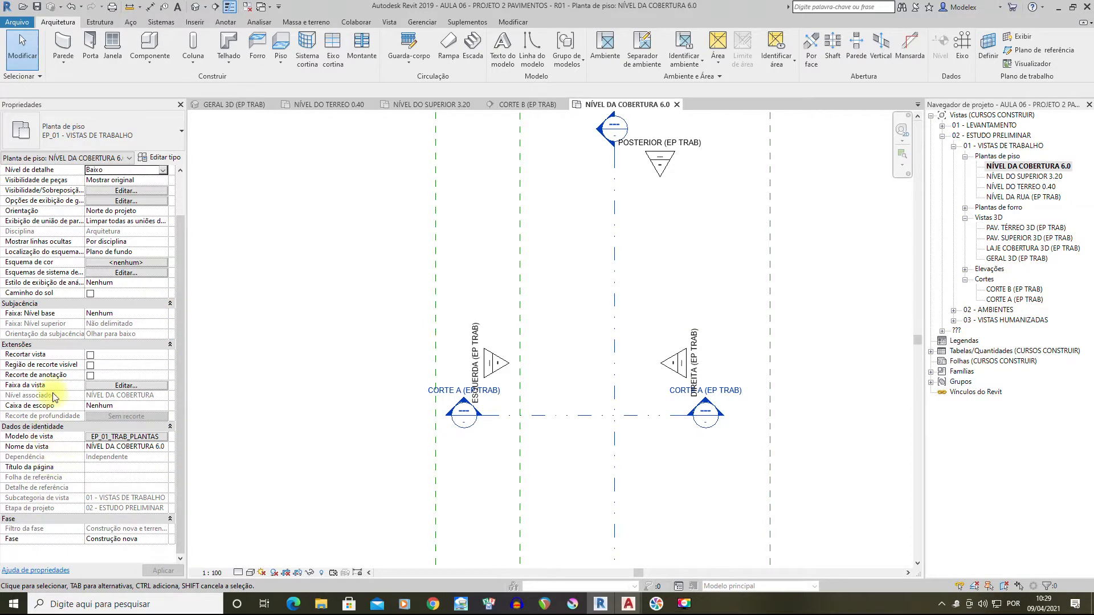
pyautogui.click(163, 315)
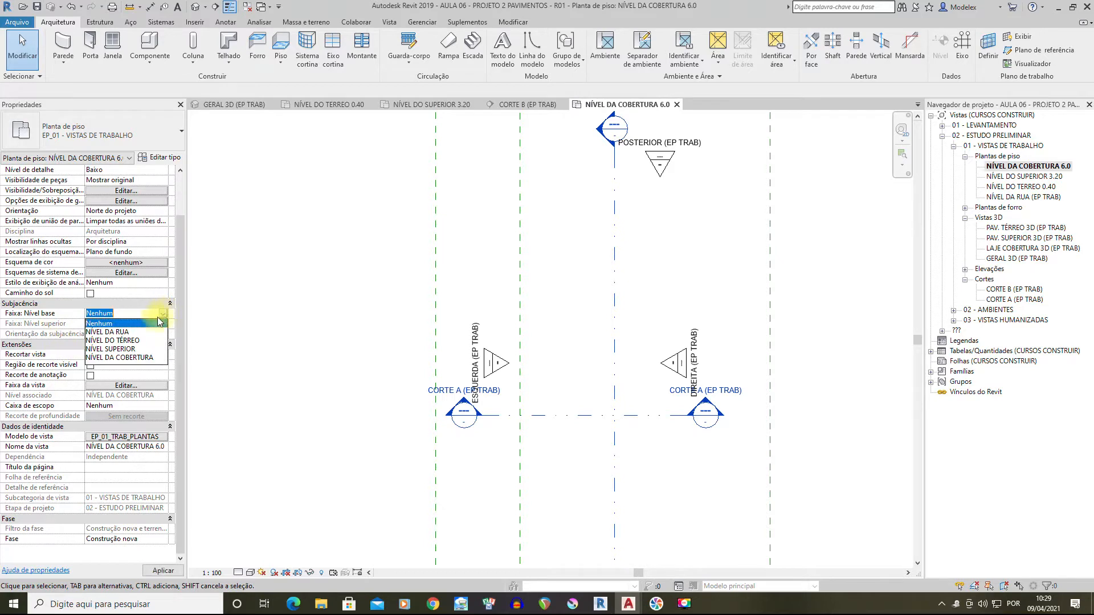
pyautogui.click(133, 351)
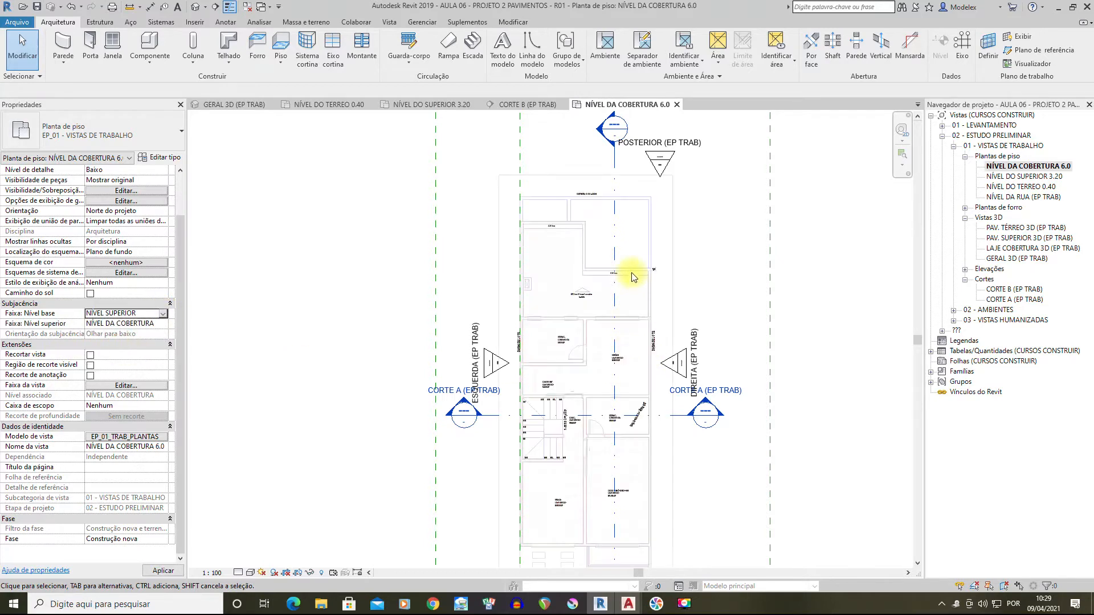
pyautogui.moveTo(632, 286); pyautogui.dragTo(617, 303, button='middle')
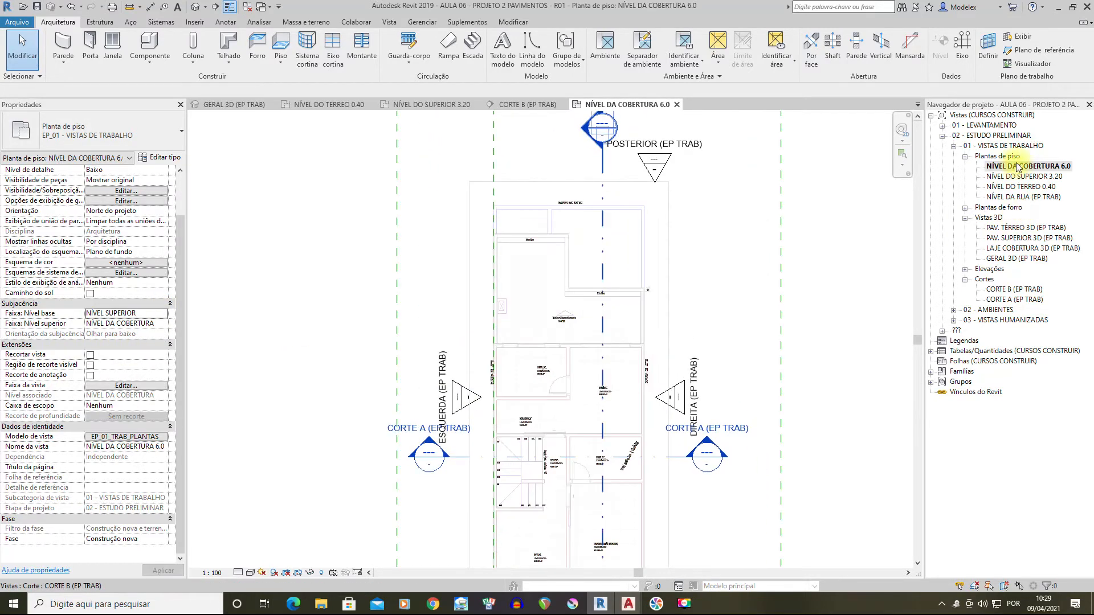
pyautogui.scroll(3, 664, 232)
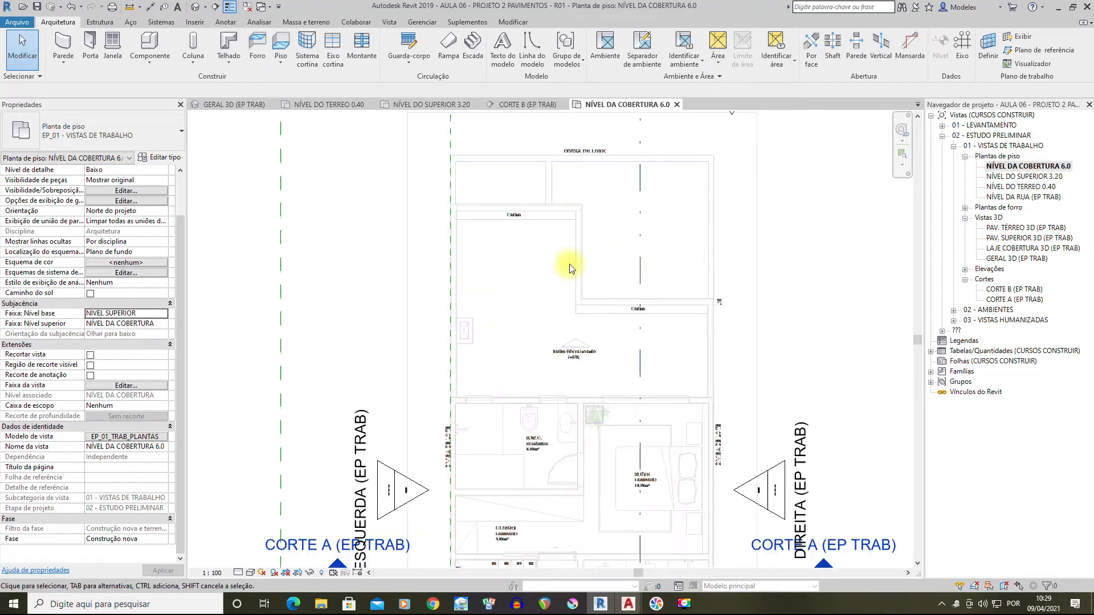
# Save the project and start a footprint roof of type TELHADO GENÉRICO METÁLICO in the NÍVEL DO SUPERIOR 3.20 plan
pyautogui.doubleClick(1022, 178)
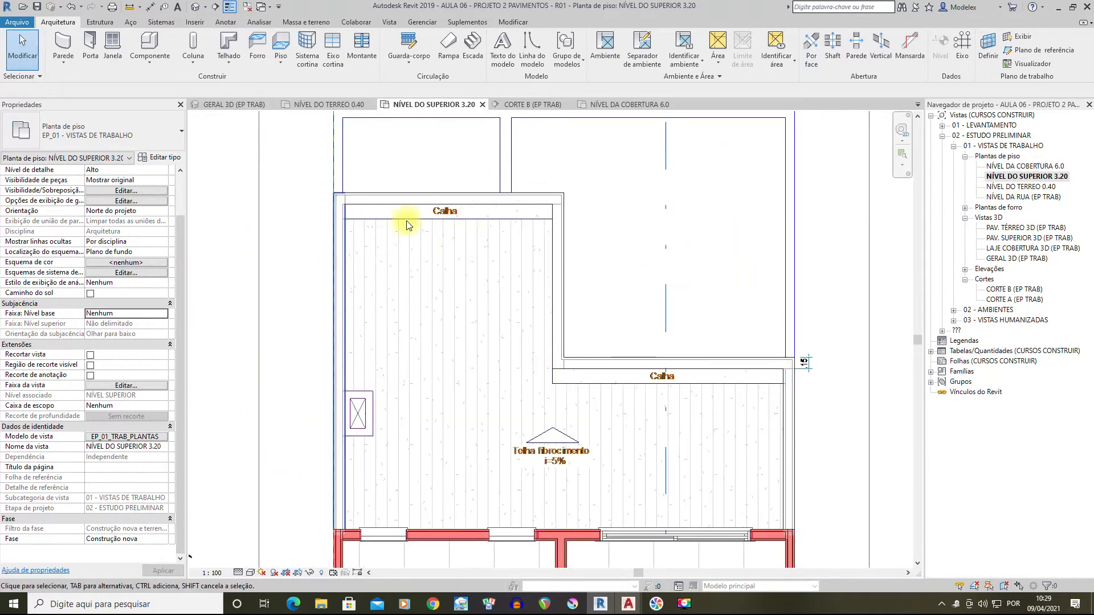
pyautogui.click(36, 6)
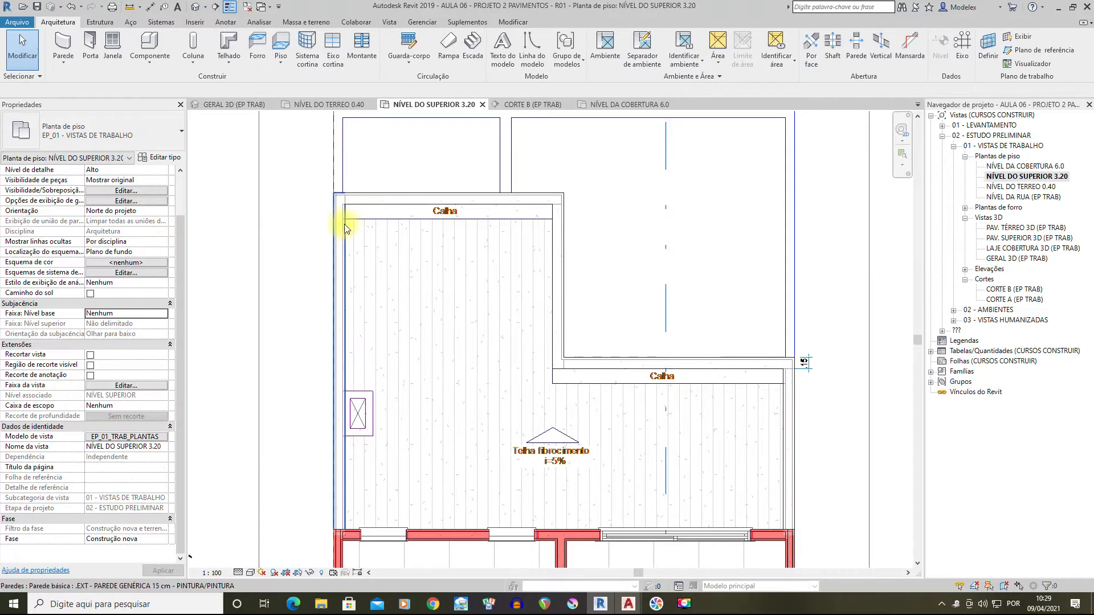
pyautogui.click(225, 45)
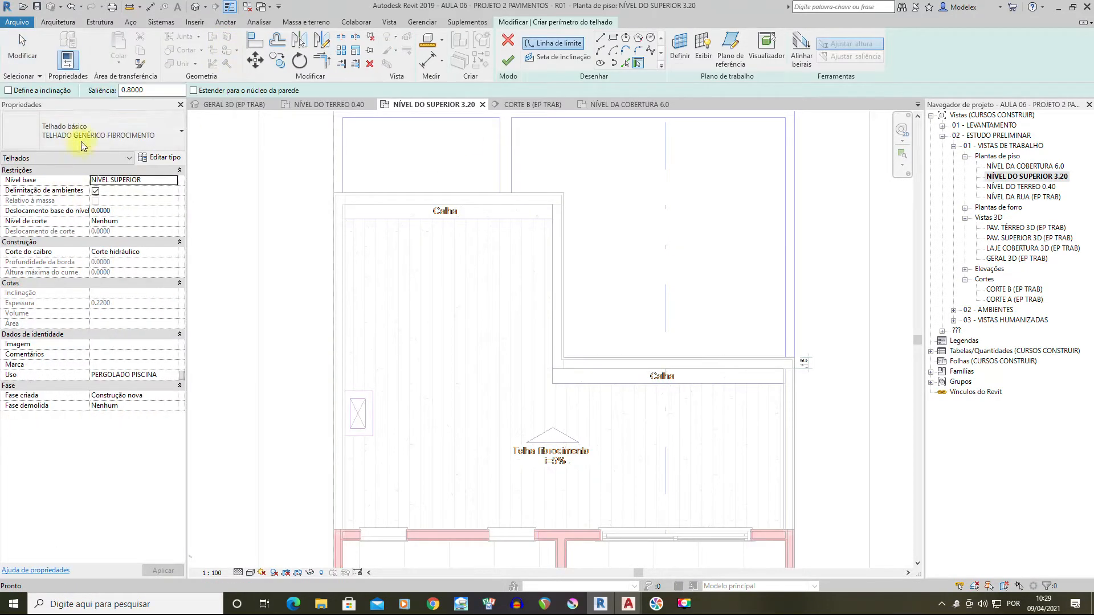
pyautogui.click(165, 135)
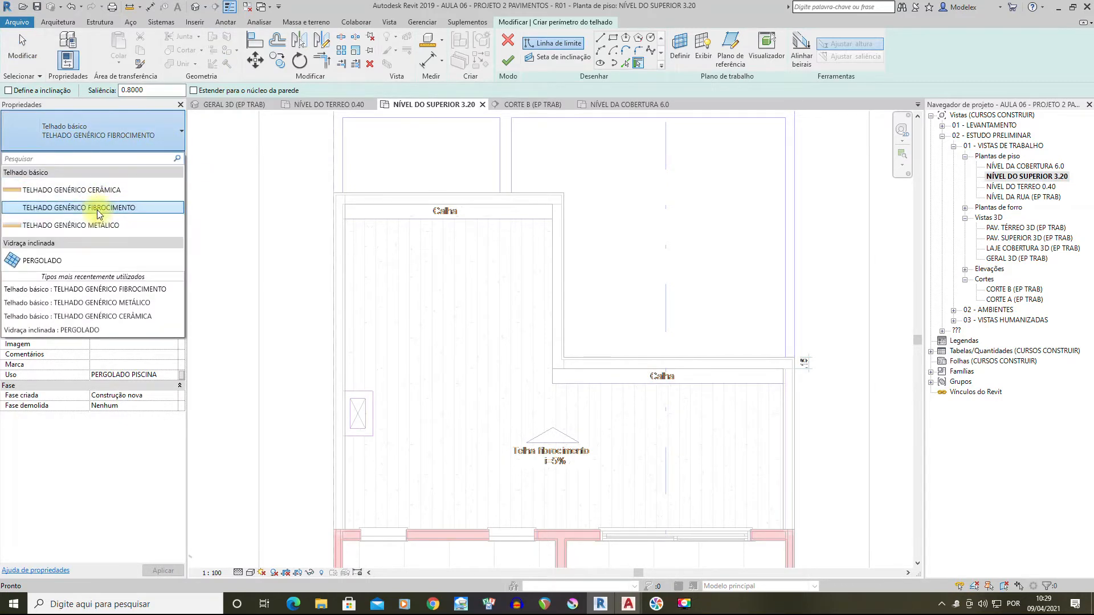
pyautogui.click(98, 212)
pyautogui.click(155, 138)
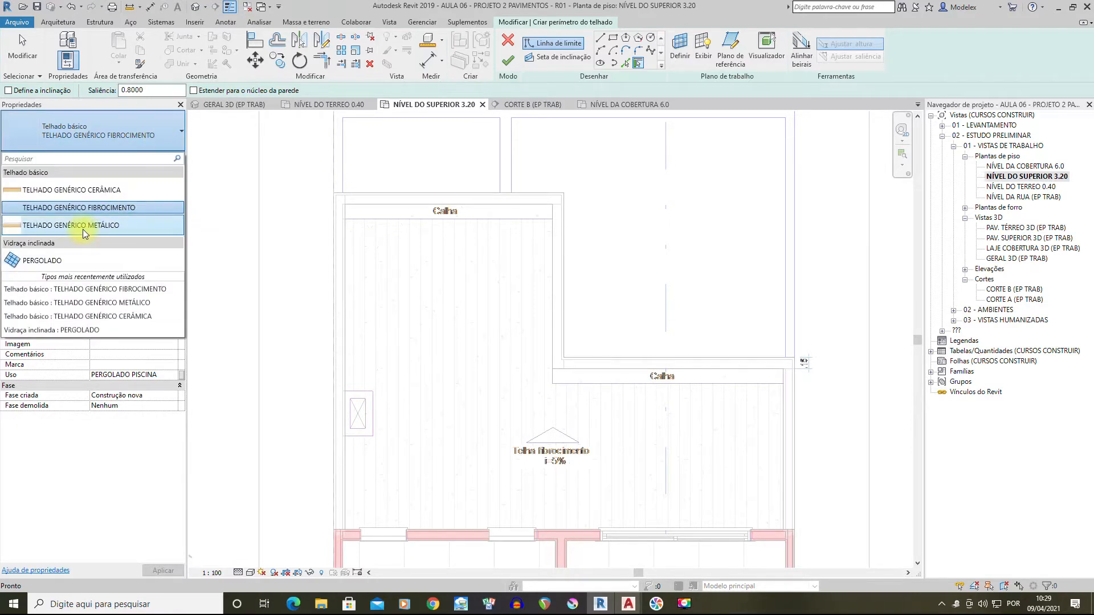
pyautogui.click(83, 228)
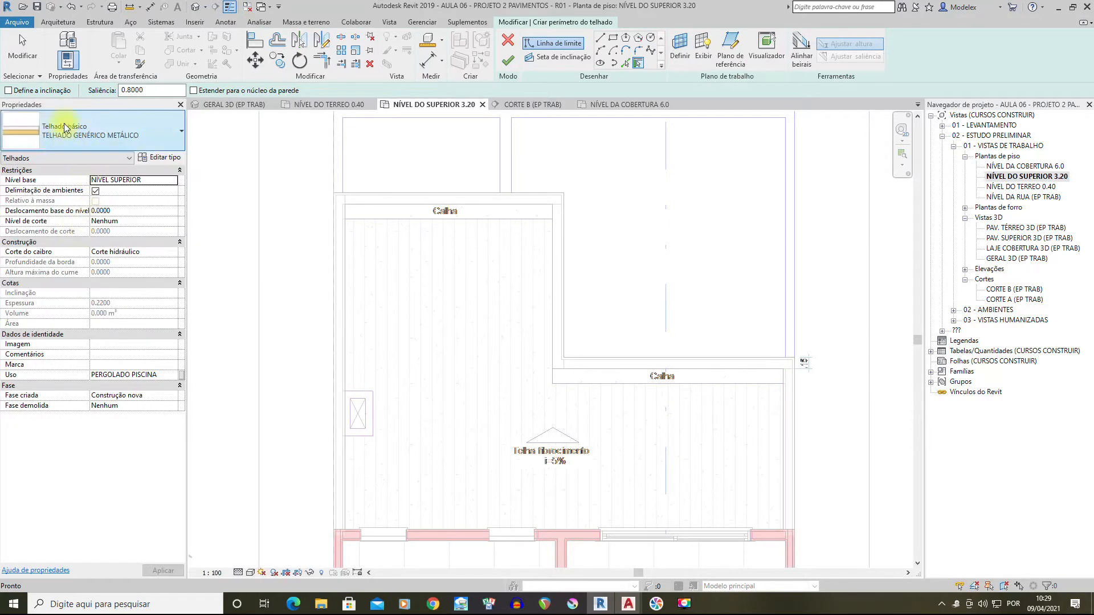
# Pick the roof boundary lines along both gutter (Calha) edges, the inner step wall and the two side walls
pyautogui.click(624, 64)
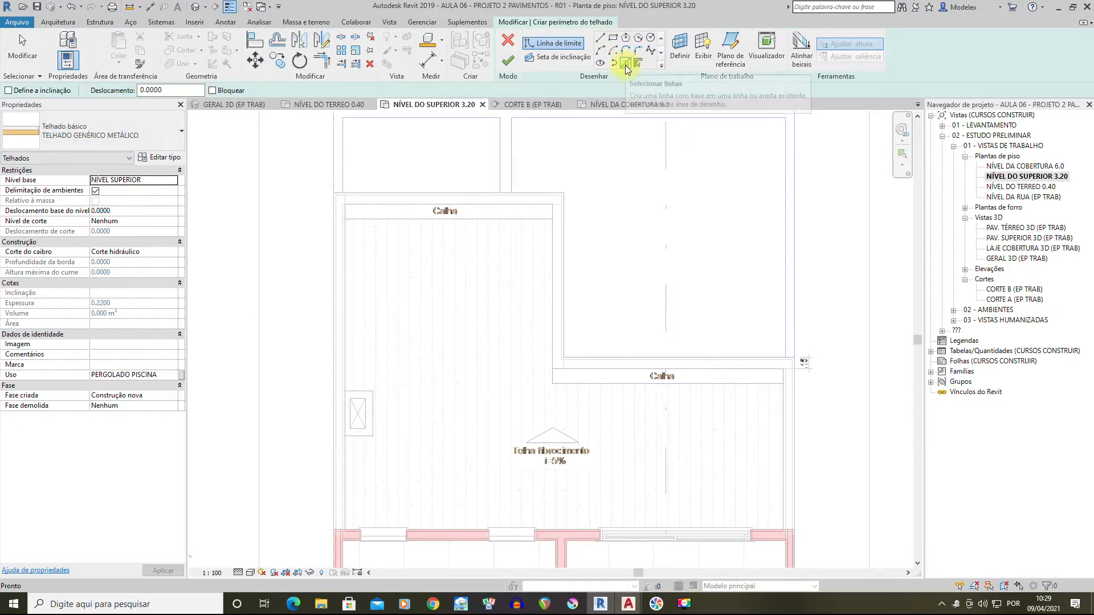
pyautogui.click(480, 220)
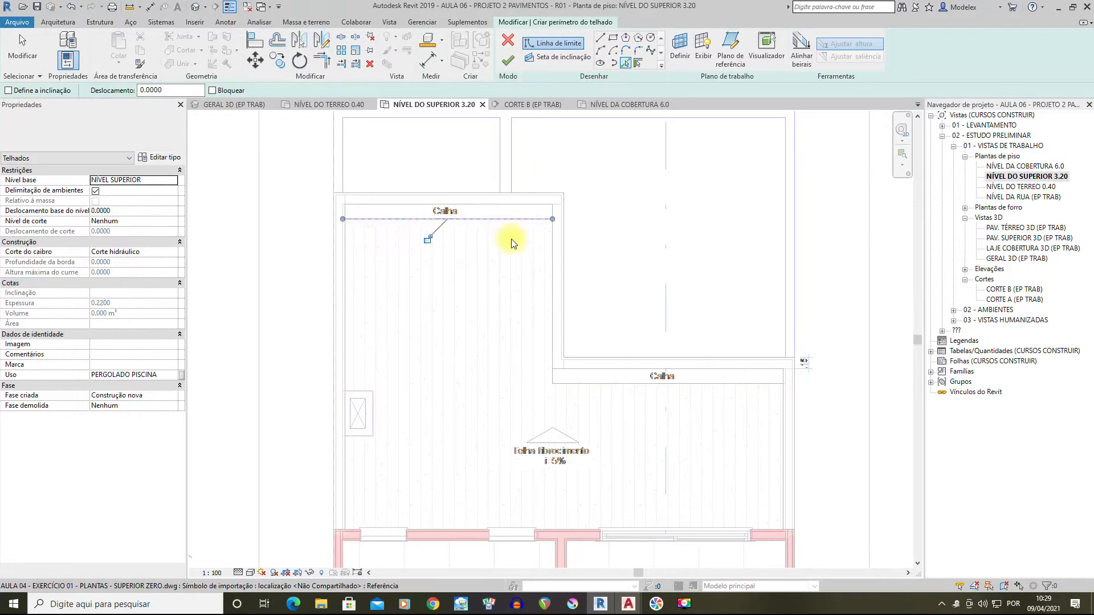
pyautogui.click(580, 384)
pyautogui.click(550, 369)
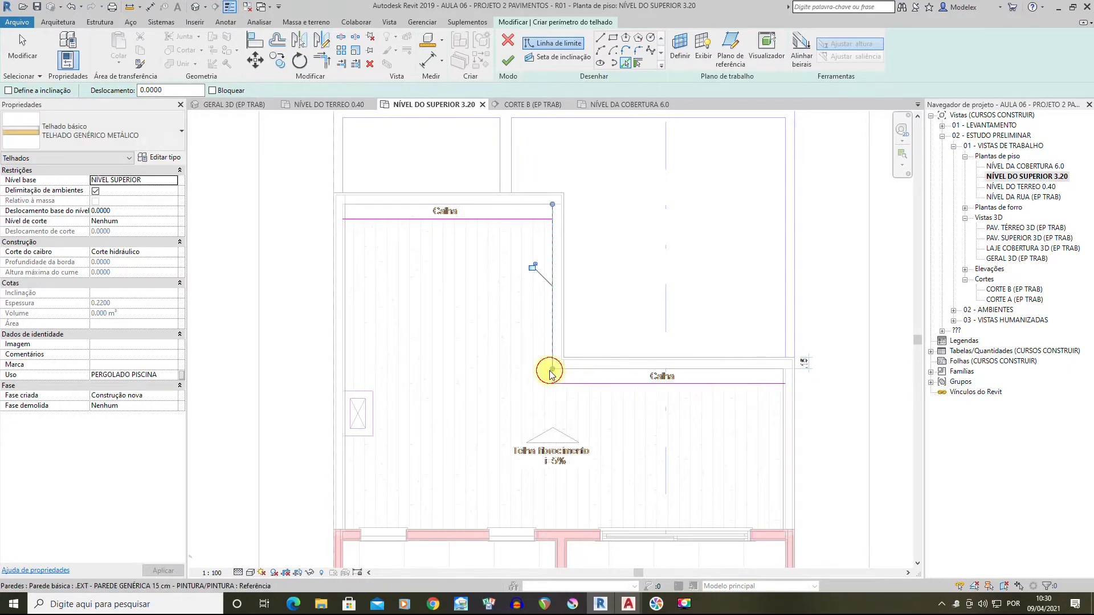
pyautogui.click(779, 431)
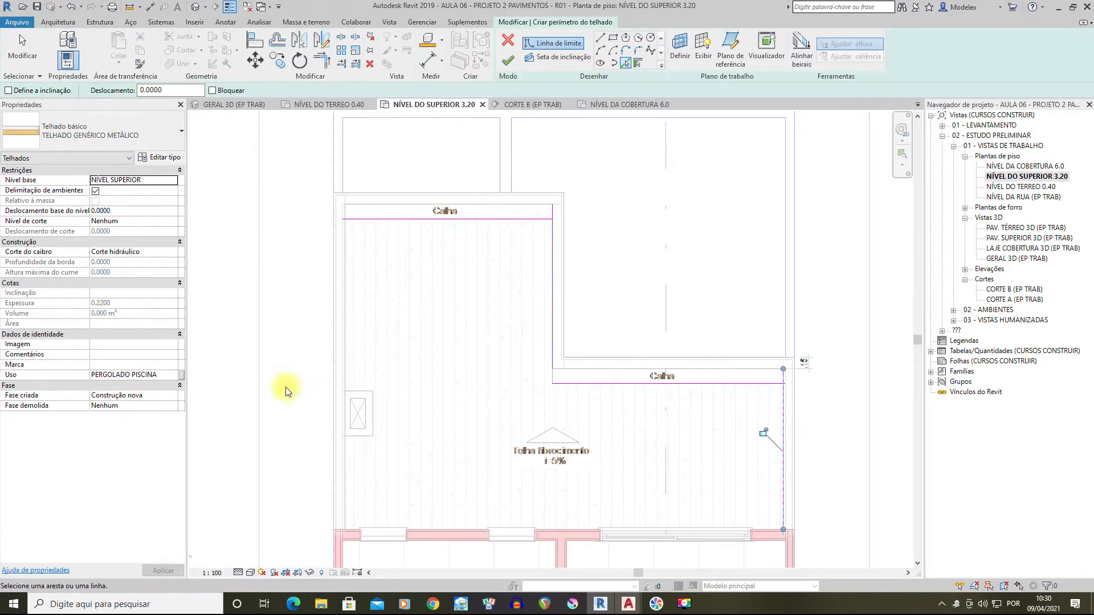
pyautogui.click(347, 371)
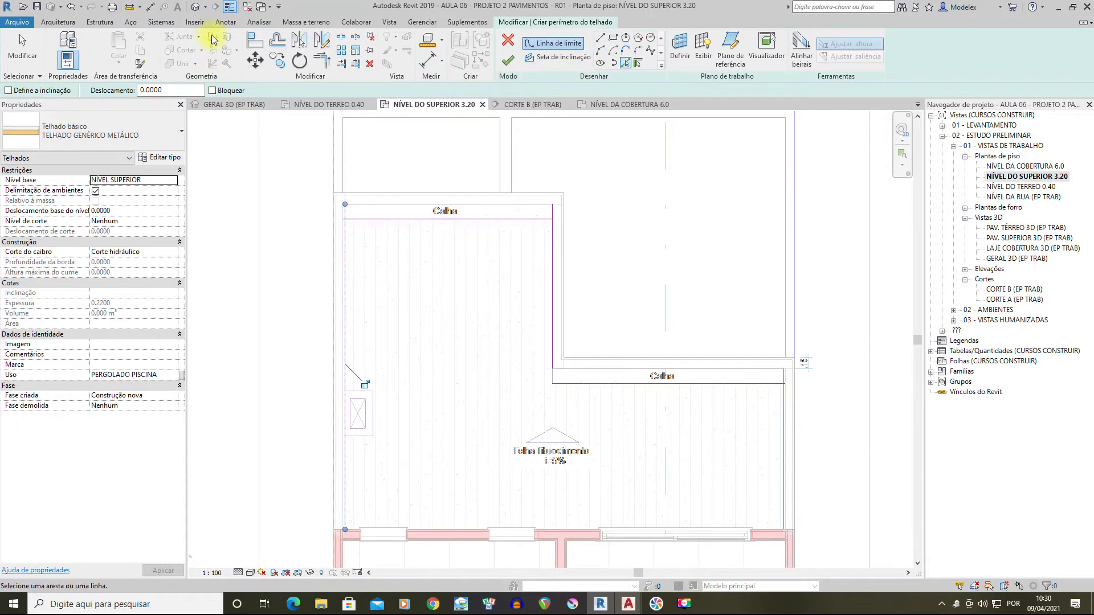
# Trim the roof boundary lines into closed corners along the two gutter edges
pyautogui.click(323, 60)
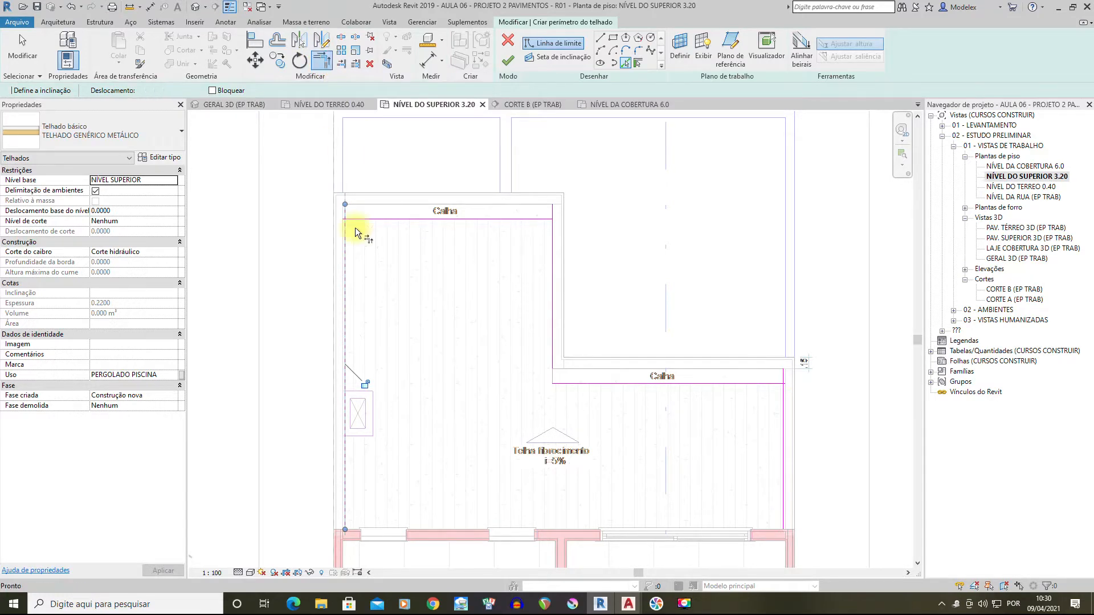
pyautogui.click(515, 221)
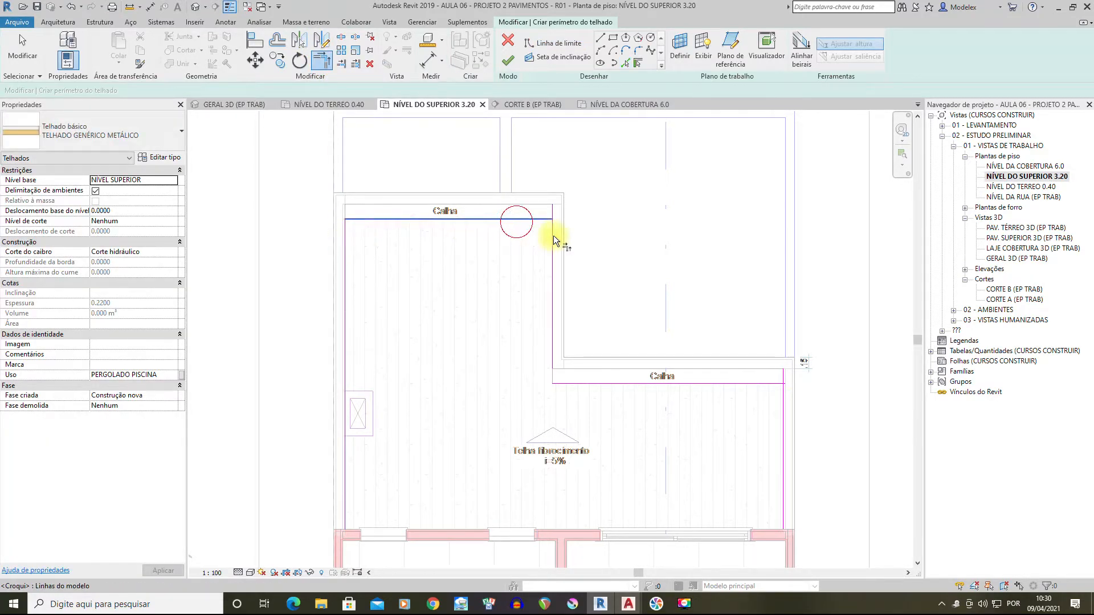
pyautogui.click(572, 382)
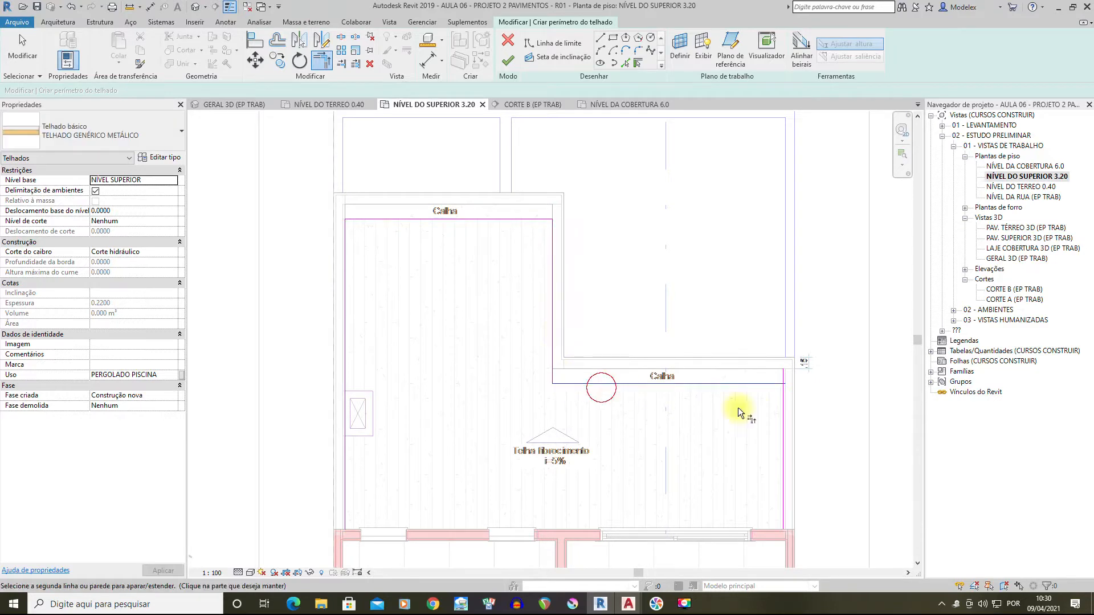
pyautogui.click(785, 445)
# Add the roof boundary line along the outer face of the bathroom and suíte wall and trim it to both side lines
pyautogui.click(626, 62)
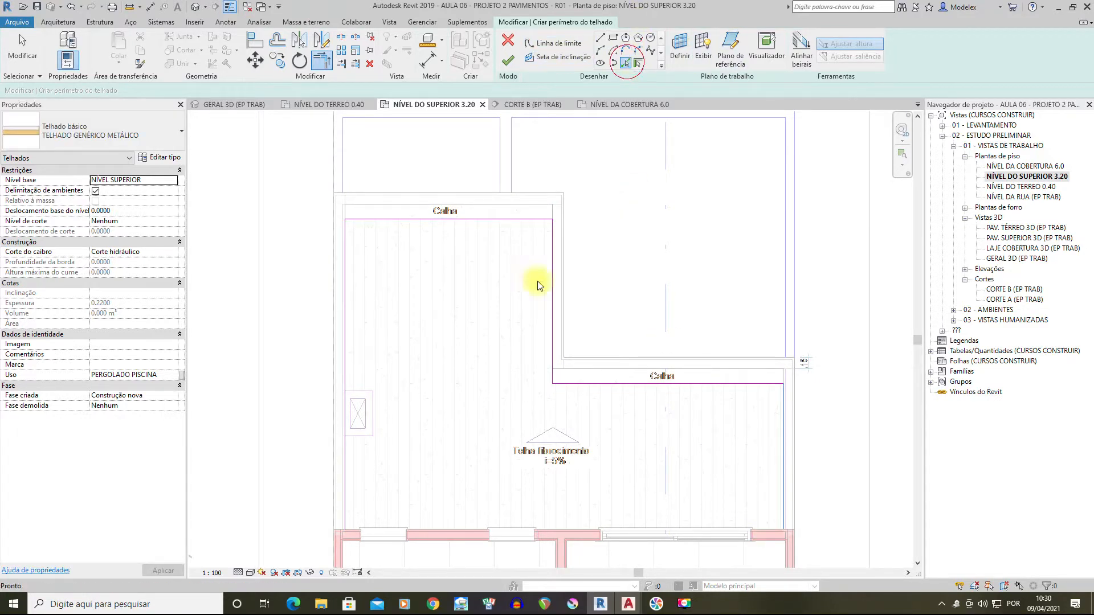
pyautogui.scroll(5, 422, 349)
pyautogui.click(464, 377)
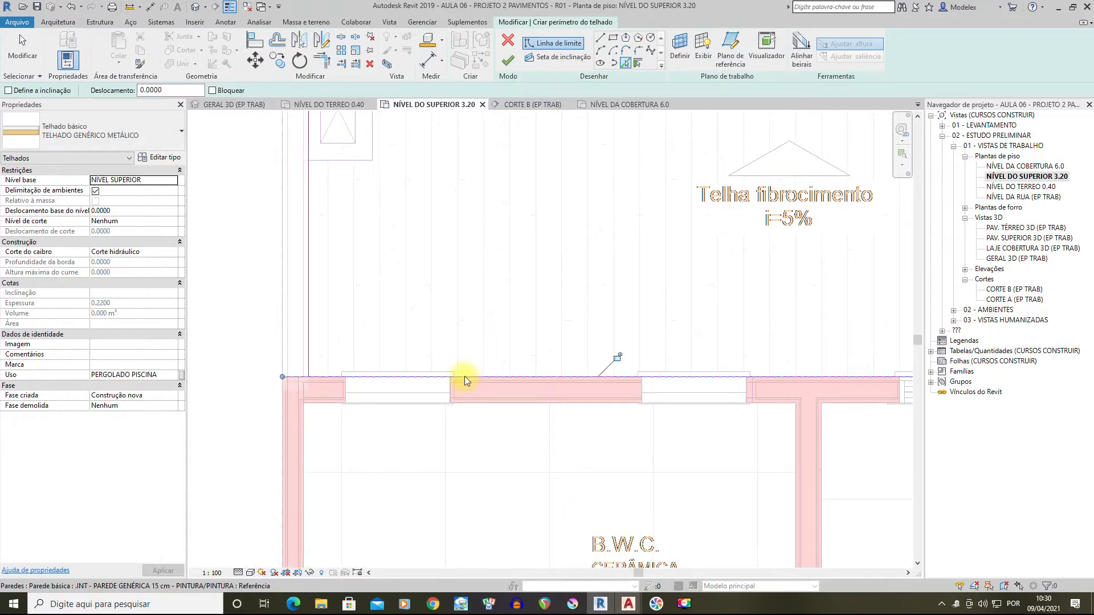
pyautogui.press('t')
pyautogui.press('r')
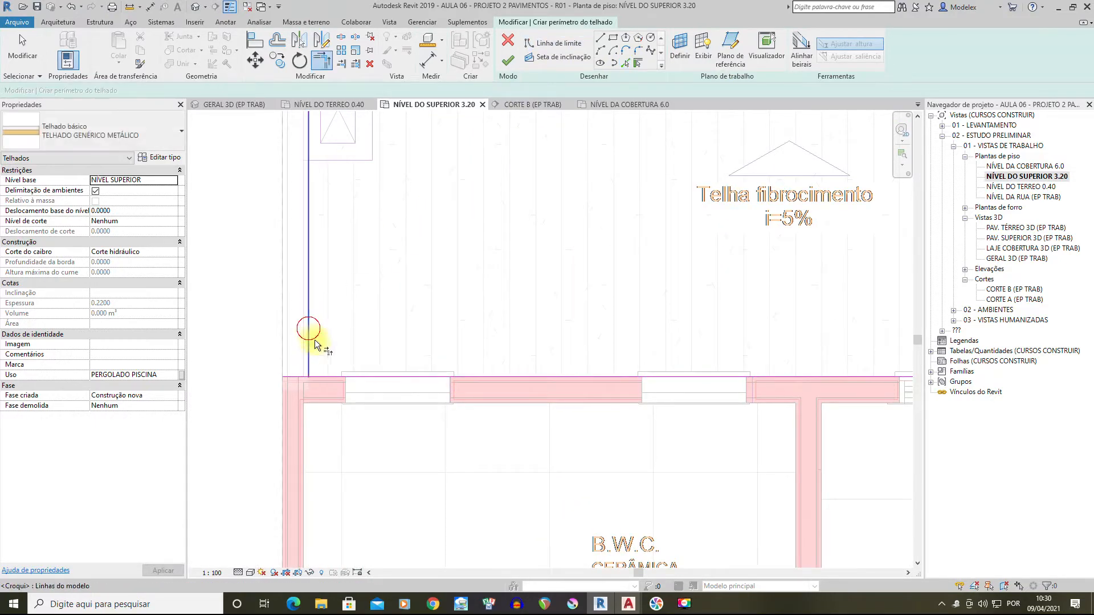
pyautogui.click(325, 377)
pyautogui.scroll(-3, 768, 426)
pyautogui.moveTo(895, 424); pyautogui.dragTo(706, 415, button='middle')
pyautogui.click(768, 386)
pyautogui.click(791, 356)
# Check the closed boundary of the low roof and finish the footprint sketch
pyautogui.scroll(-1, 628, 258)
pyautogui.moveTo(627, 258); pyautogui.dragTo(618, 350, button='middle')
pyautogui.moveTo(473, 197); pyautogui.dragTo(470, 248, button='middle')
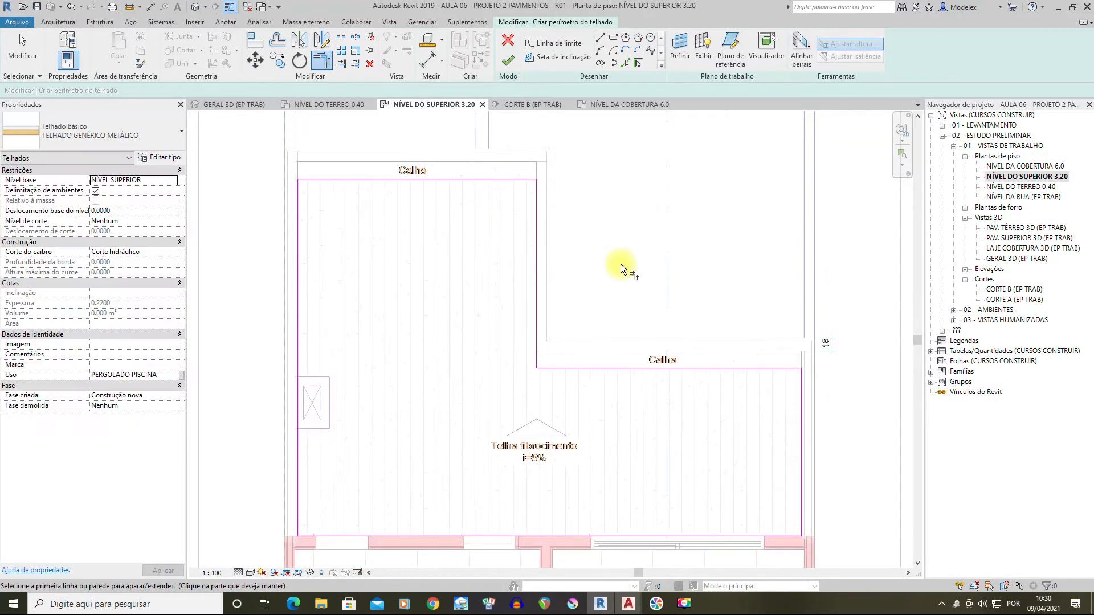
pyautogui.moveTo(621, 264); pyautogui.dragTo(581, 275, button='middle')
pyautogui.scroll(-1, 573, 272)
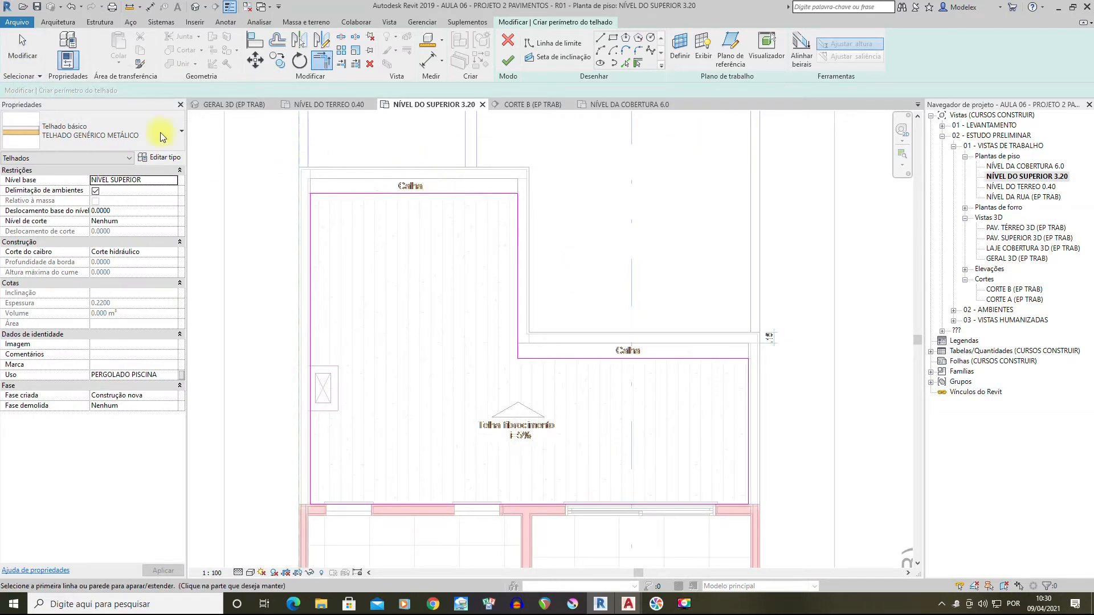
pyautogui.moveTo(473, 164); pyautogui.dragTo(423, 194, button='middle')
pyautogui.scroll(-1, 422, 193)
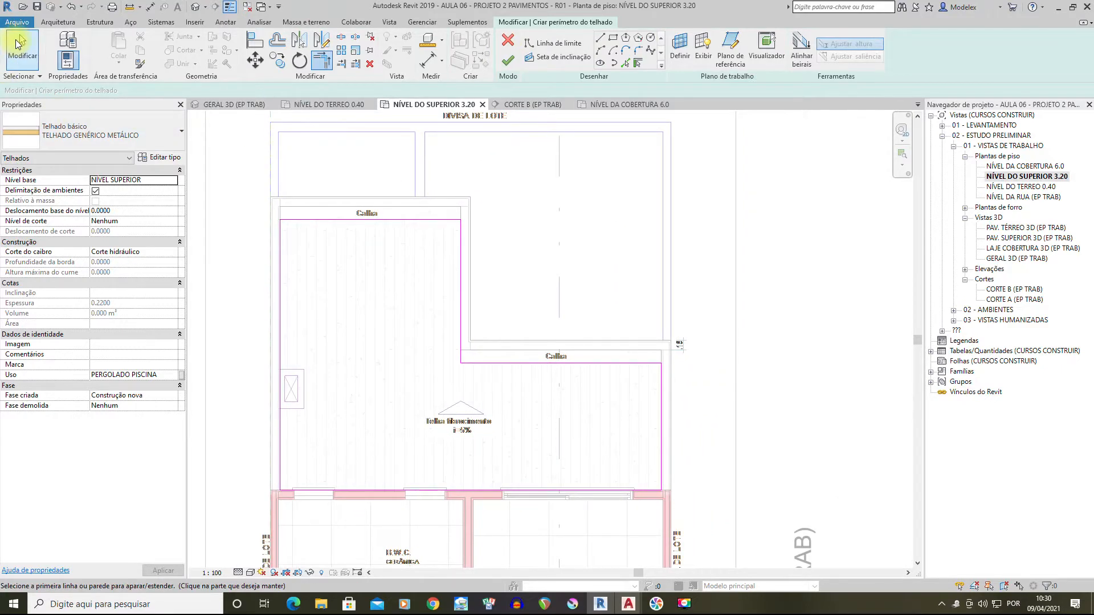
pyautogui.click(17, 43)
pyautogui.click(456, 219)
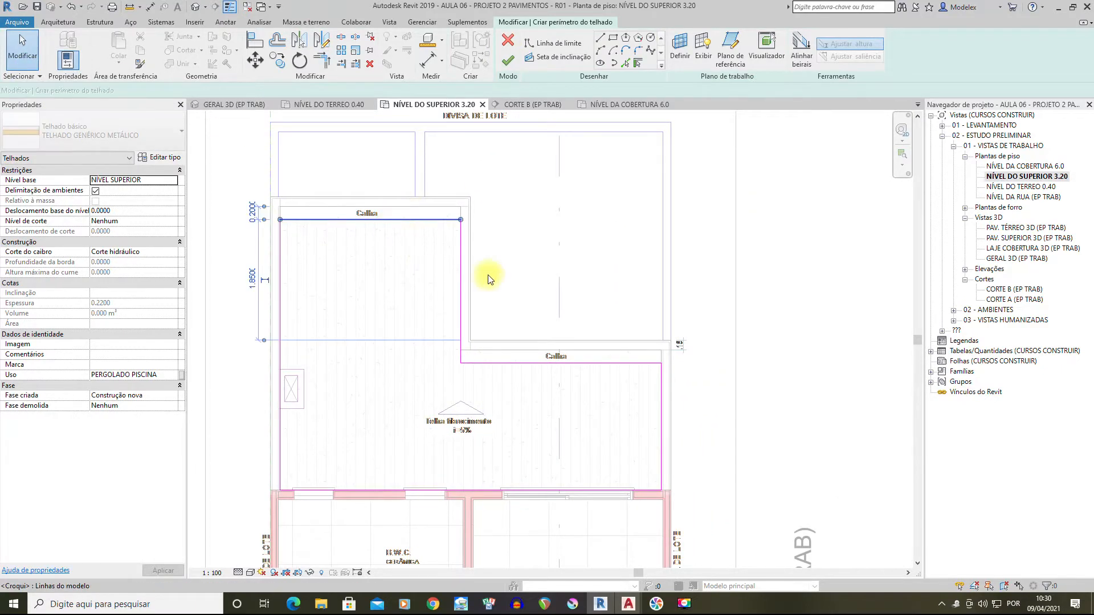
pyautogui.click(508, 60)
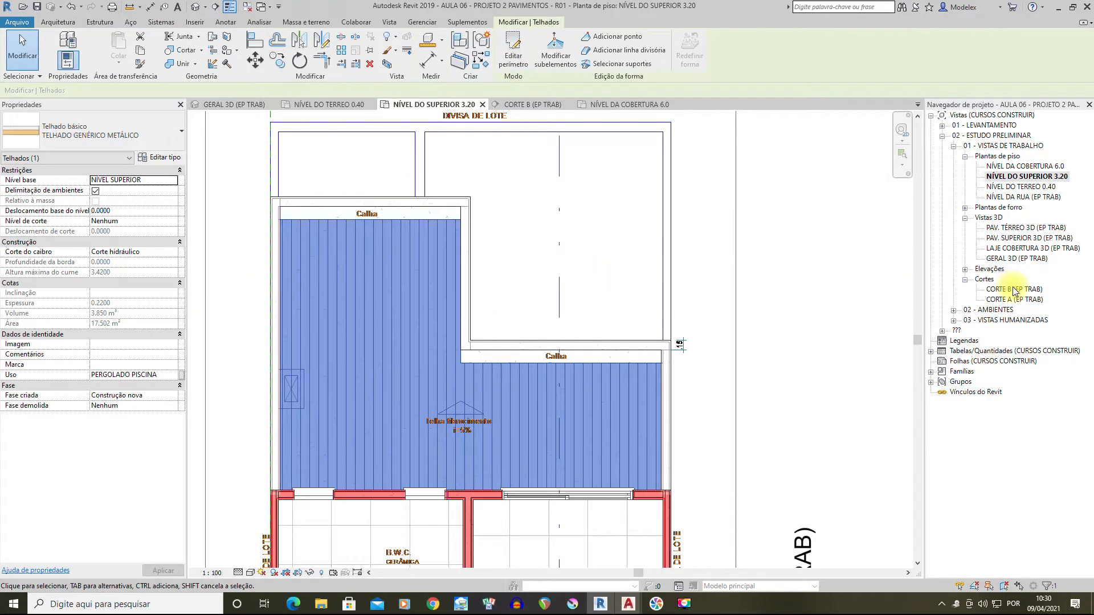
# Examine the new low roof between the parapets from several angles in the GERAL 3D (EP TRAB) view
pyautogui.click(698, 415)
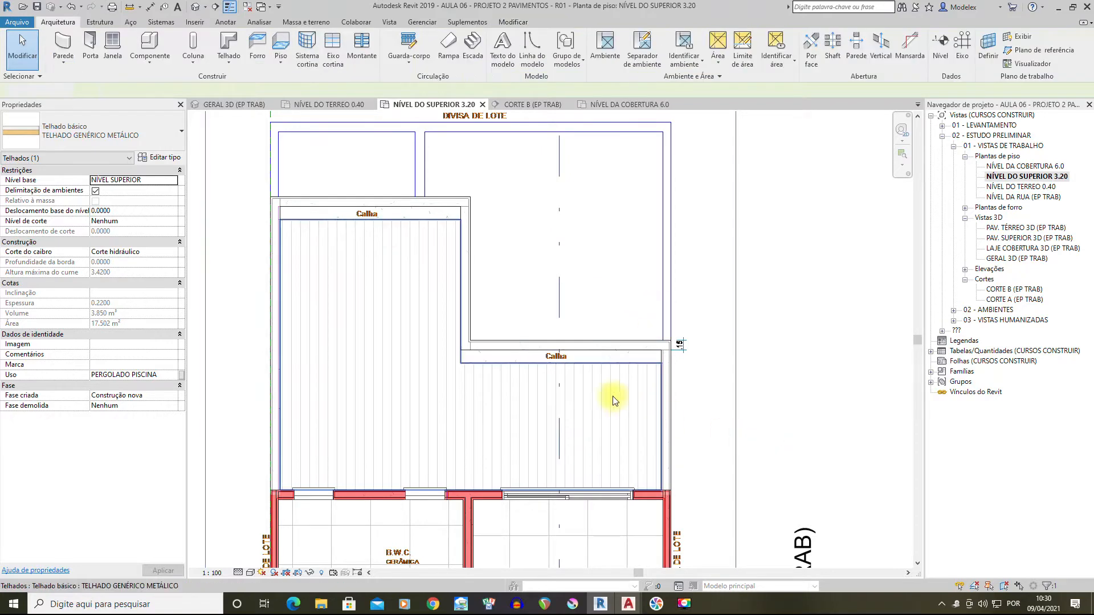
pyautogui.click(611, 369)
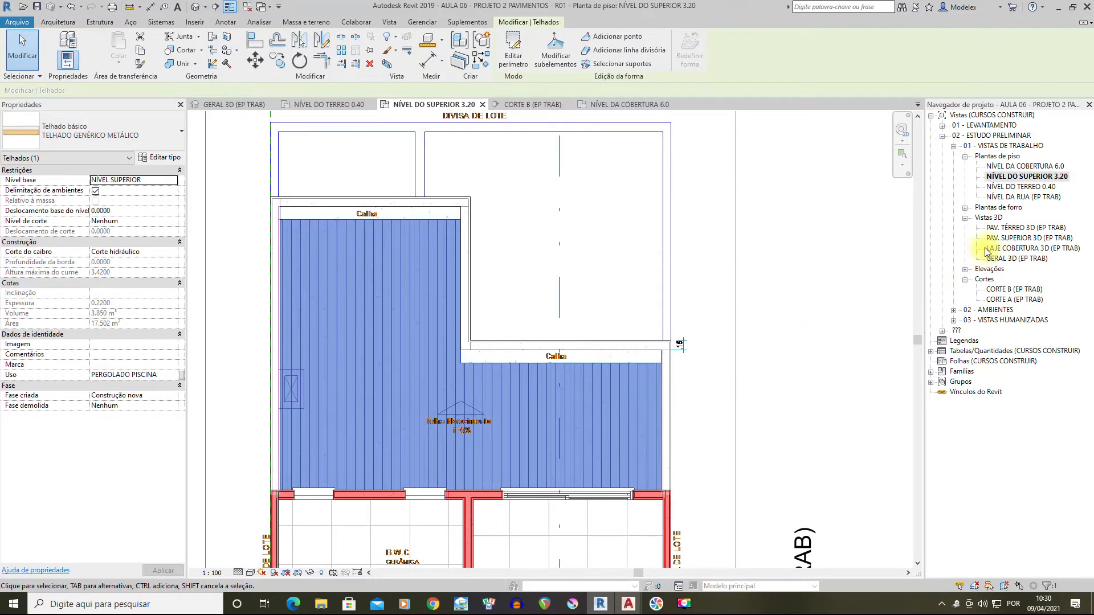
pyautogui.doubleClick(1001, 259)
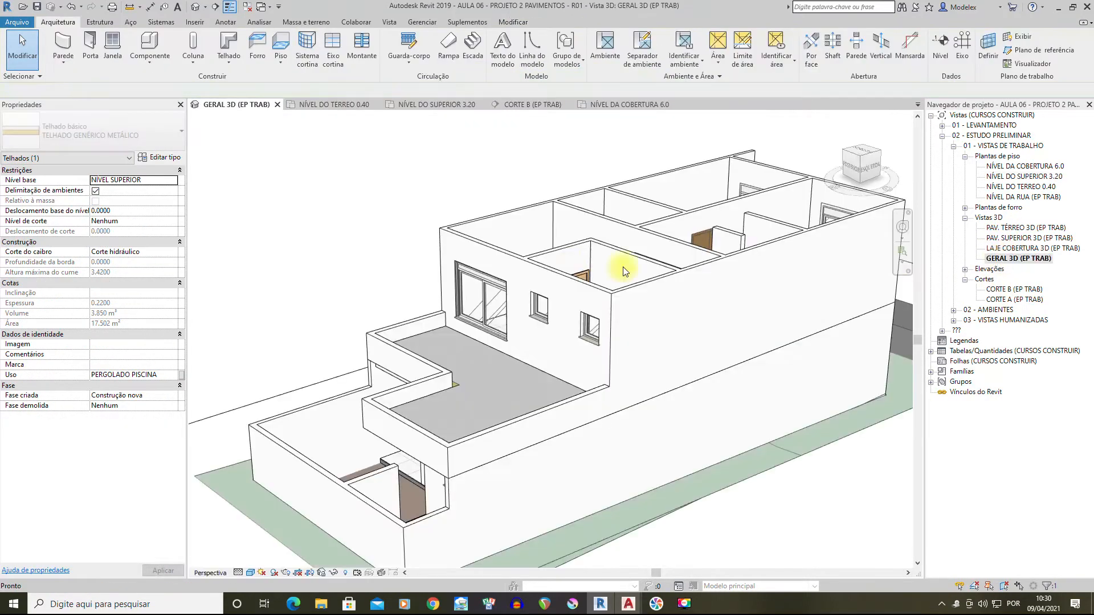
pyautogui.scroll(2, 494, 361)
pyautogui.keyDown('shift'); pyautogui.moveTo(495, 361); pyautogui.dragTo(524, 246, button='middle'); pyautogui.keyUp('shift')
pyautogui.click(524, 247)
pyautogui.keyDown('shift'); pyautogui.moveTo(427, 318); pyautogui.dragTo(563, 306, button='middle'); pyautogui.keyUp('shift')
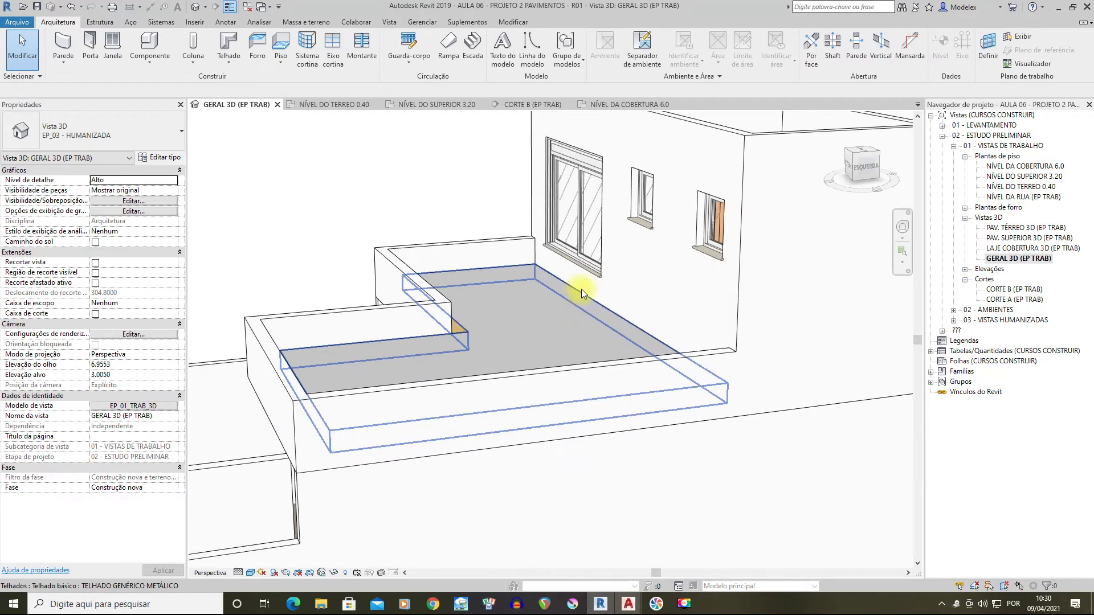
pyautogui.click(487, 270)
pyautogui.keyDown('shift'); pyautogui.moveTo(491, 352); pyautogui.dragTo(498, 408, button='middle'); pyautogui.keyUp('shift')
pyautogui.click(479, 185)
pyautogui.scroll(-3, 439, 195)
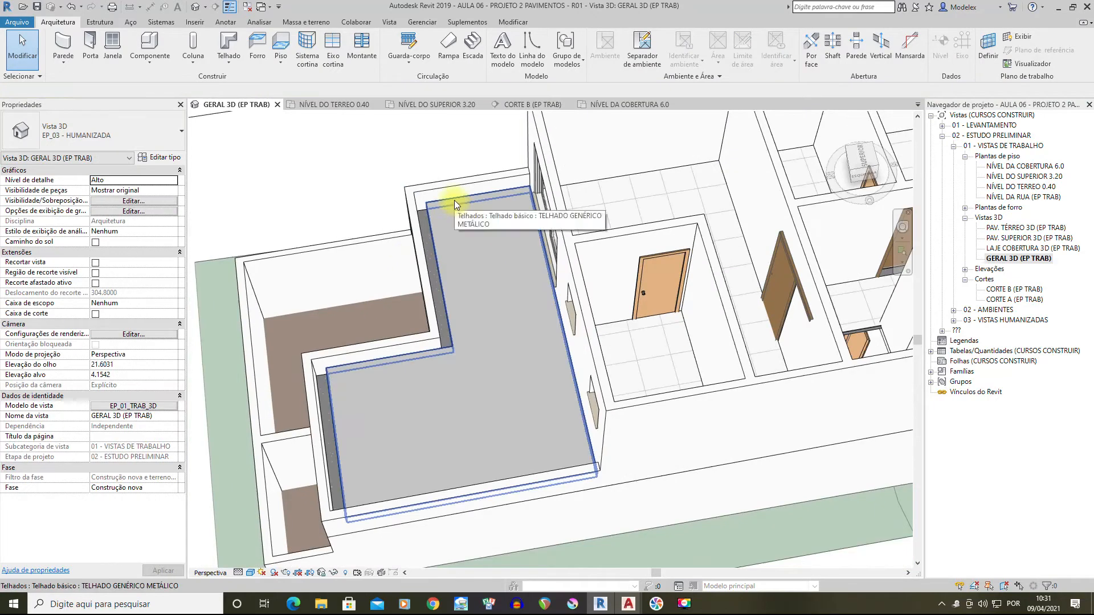
# Reopen the low roof's footprint sketch in the NÍVEL DO SUPERIOR 3.20 plan and make the gutter edge opposite the bathroom slope-defining
pyautogui.click(453, 200)
pyautogui.keyDown('shift'); pyautogui.moveTo(513, 362); pyautogui.dragTo(521, 265, button='middle'); pyautogui.keyUp('shift')
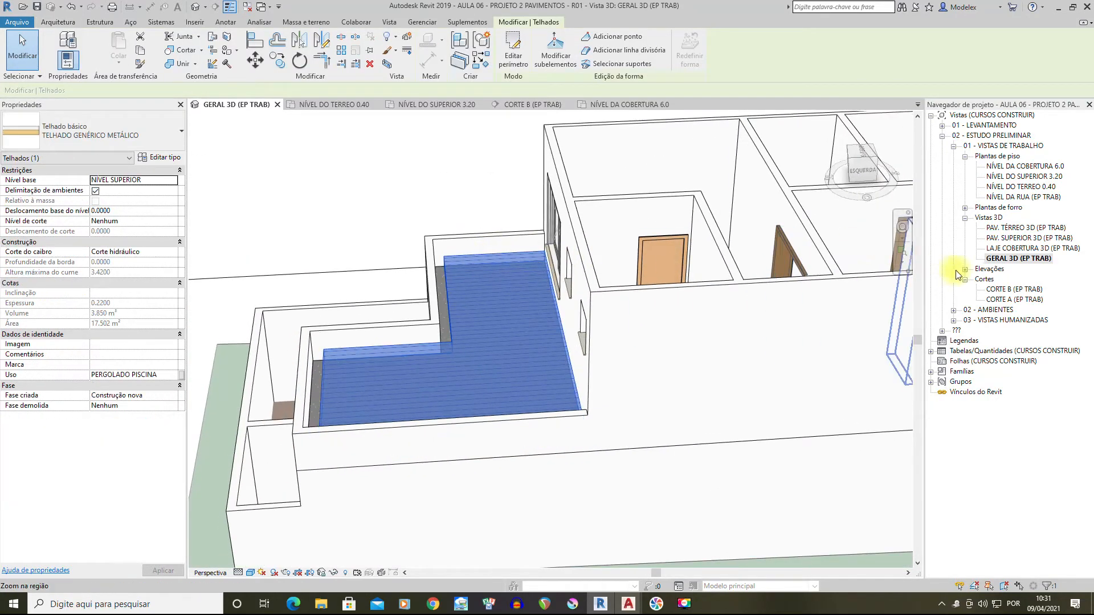
pyautogui.doubleClick(1014, 176)
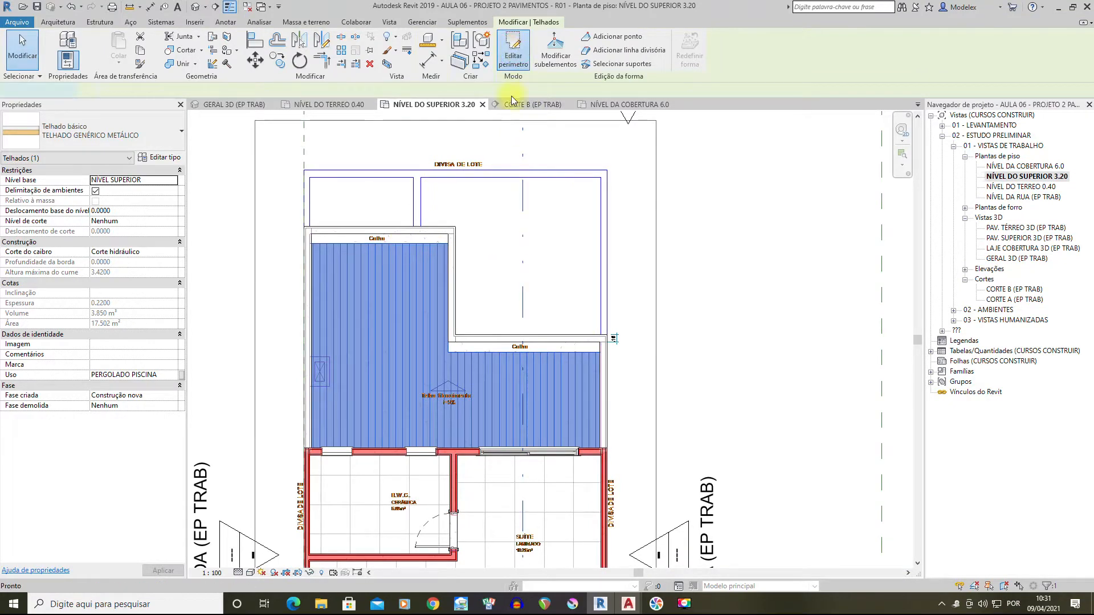
pyautogui.click(512, 55)
pyautogui.click(391, 244)
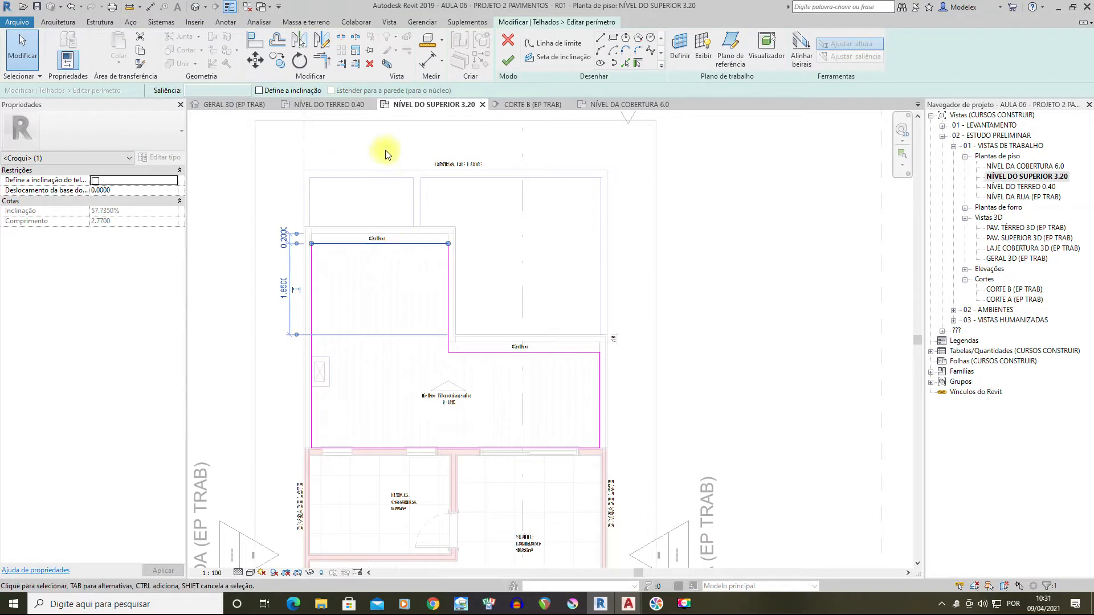
pyautogui.scroll(1, 351, 229)
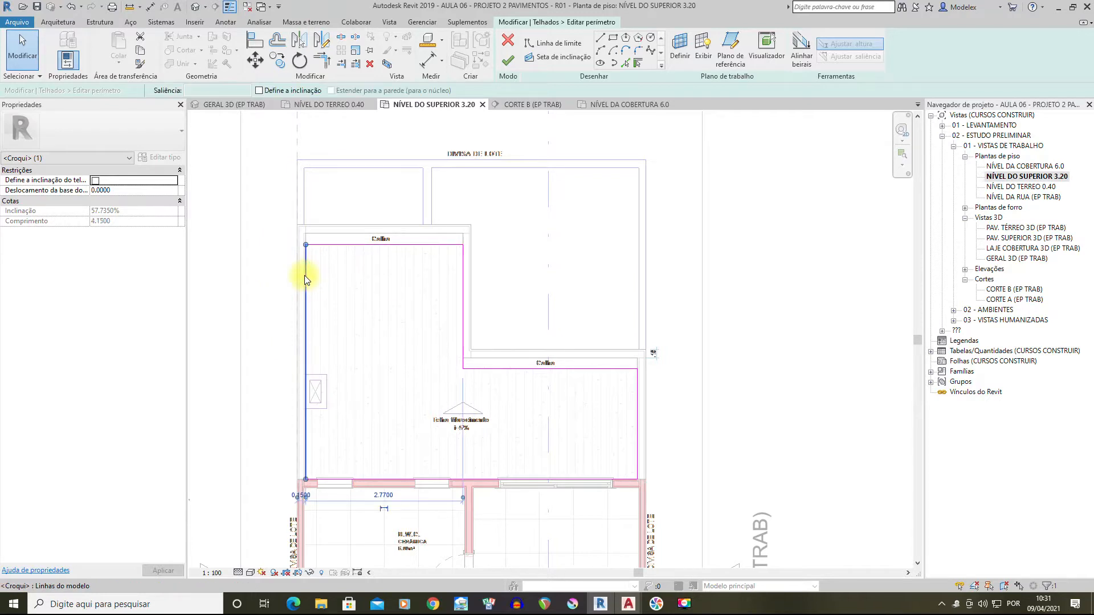
pyautogui.click(518, 370)
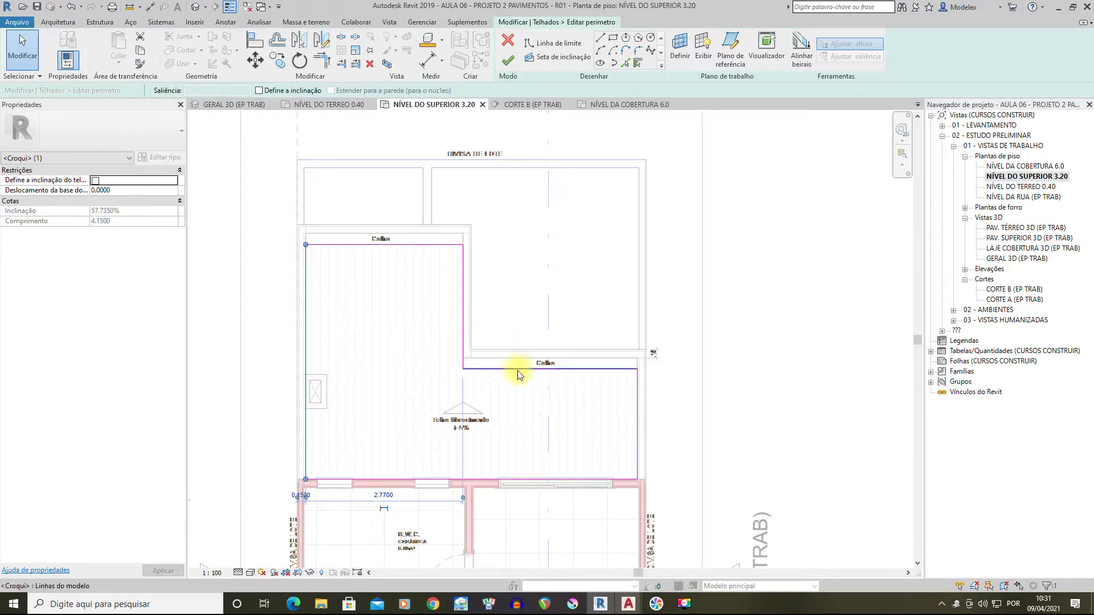
pyautogui.click(637, 411)
pyautogui.click(397, 245)
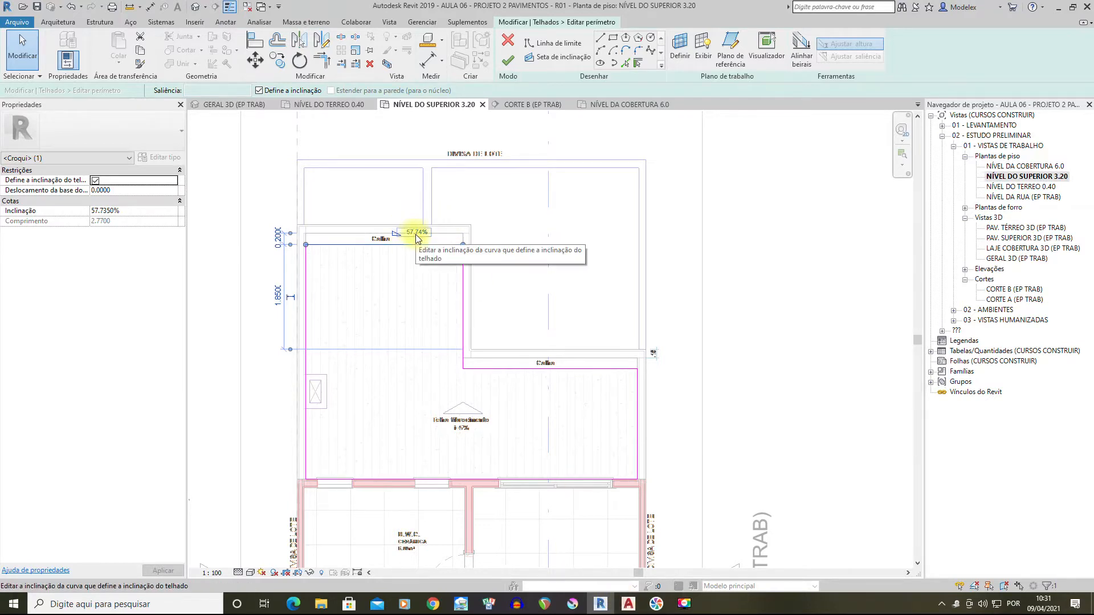
# Look up the roof slope in the AutoCAD CORTES drawing and set the slope of the selected gutter edge to 5% in Revit
pyautogui.moveTo(634, 609)
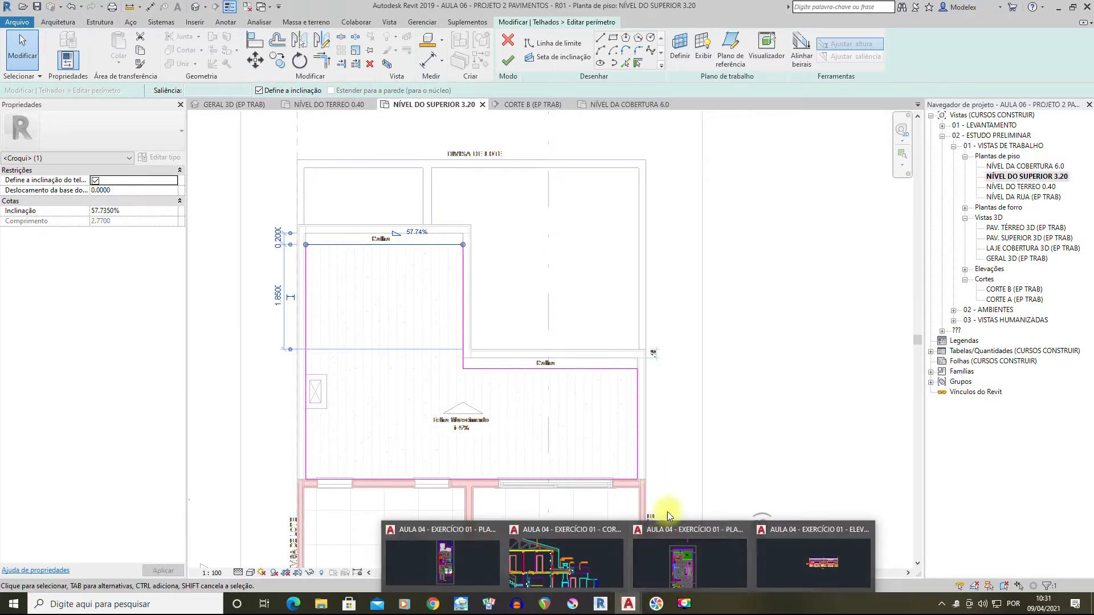
pyautogui.click(582, 559)
pyautogui.scroll(4, 492, 398)
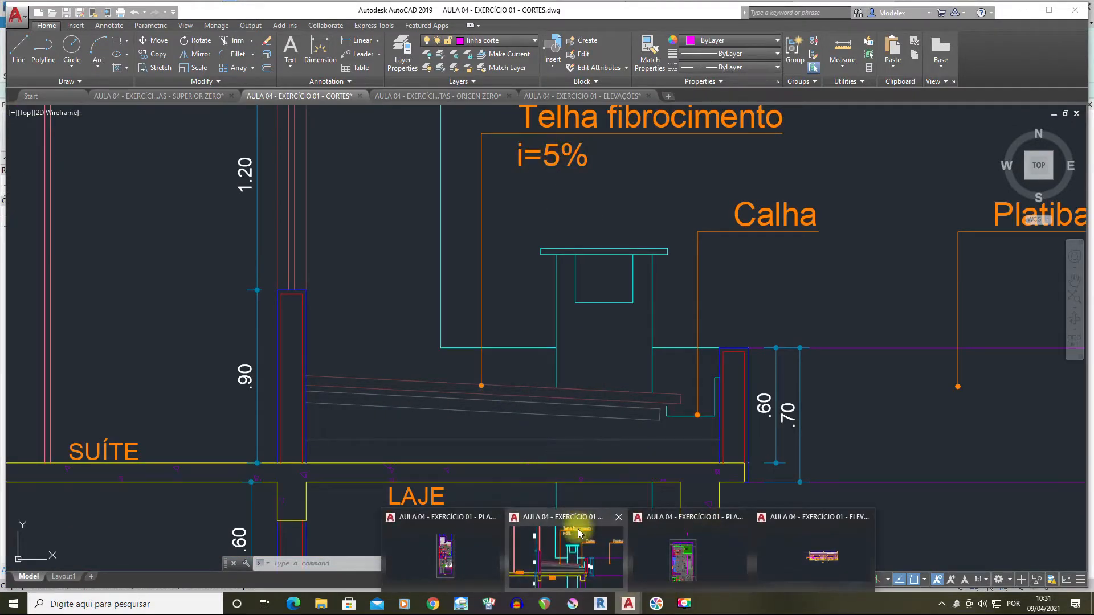
pyautogui.click(598, 607)
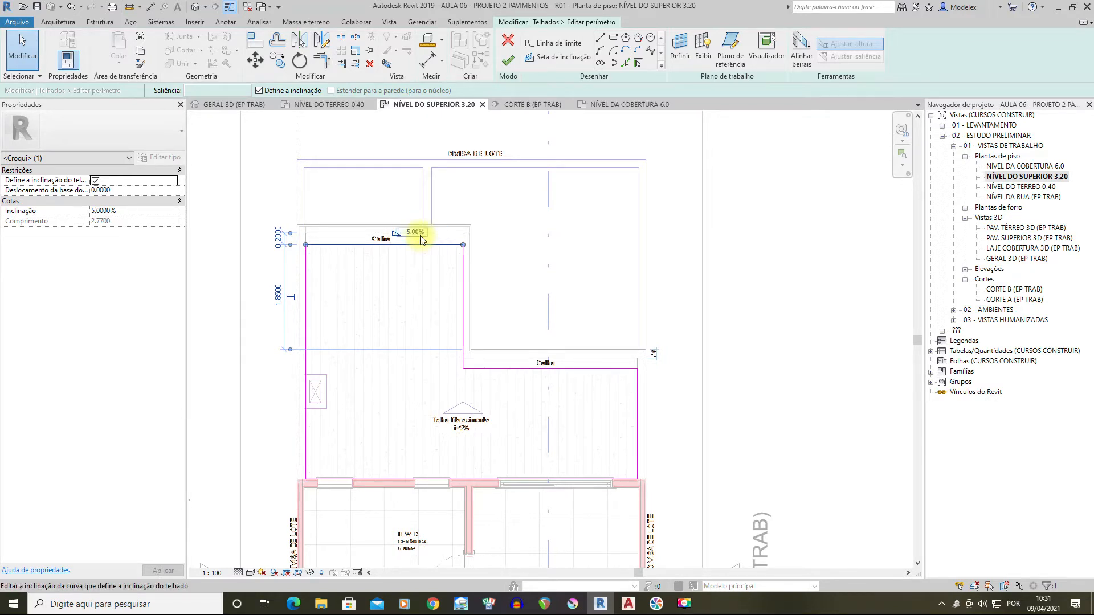
# Give the gutter edge opposite the suíte a 5% slope too, finish the sketch and inspect the roof in GERAL 3D (EP TRAB)
pyautogui.click(535, 371)
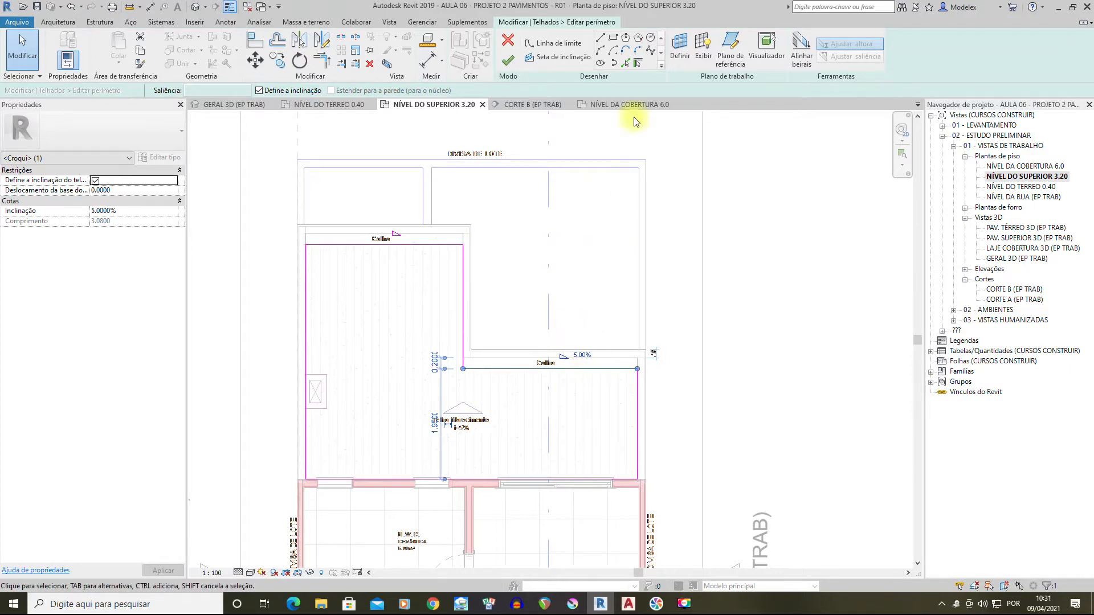
pyautogui.click(506, 61)
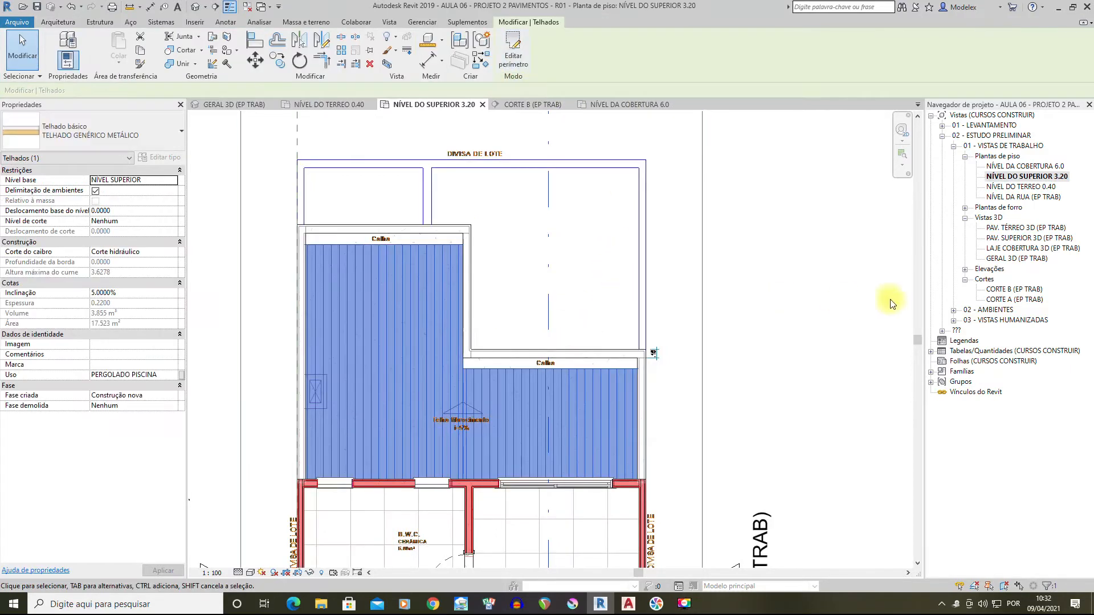
pyautogui.doubleClick(1016, 258)
pyautogui.keyDown('shift'); pyautogui.moveTo(501, 464); pyautogui.dragTo(457, 326, button='middle'); pyautogui.keyUp('shift')
pyautogui.scroll(2, 514, 177)
pyautogui.click(513, 176)
pyautogui.moveTo(427, 256); pyautogui.dragTo(587, 260, button='middle')
pyautogui.scroll(5, 588, 259)
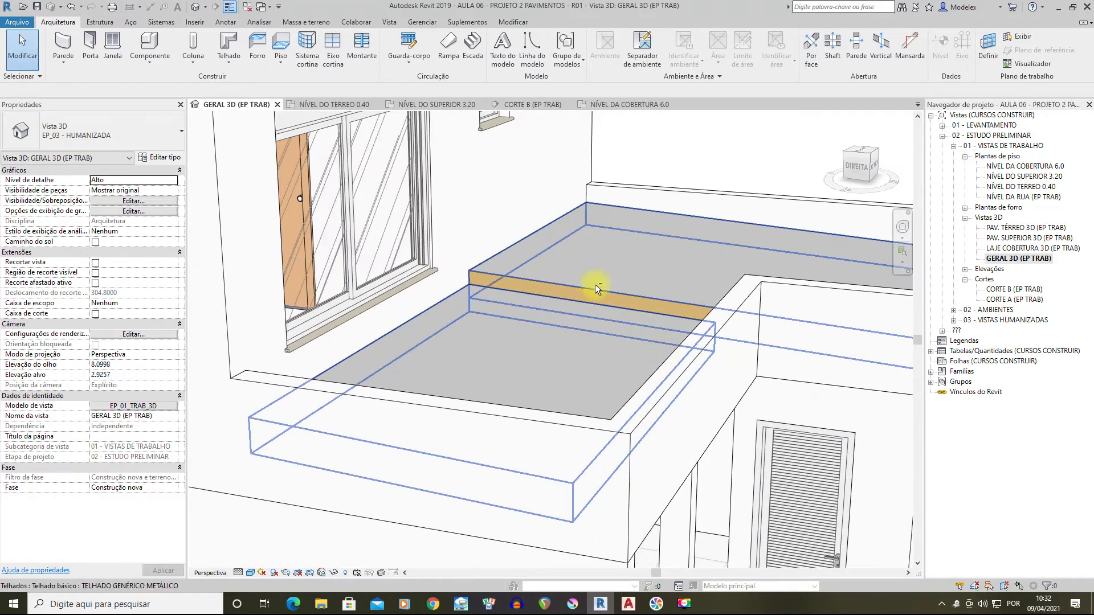
# Try to reshape the sloped roof directly in the 3D view by pulling its edge handle beside the suíte wall
pyautogui.click(619, 305)
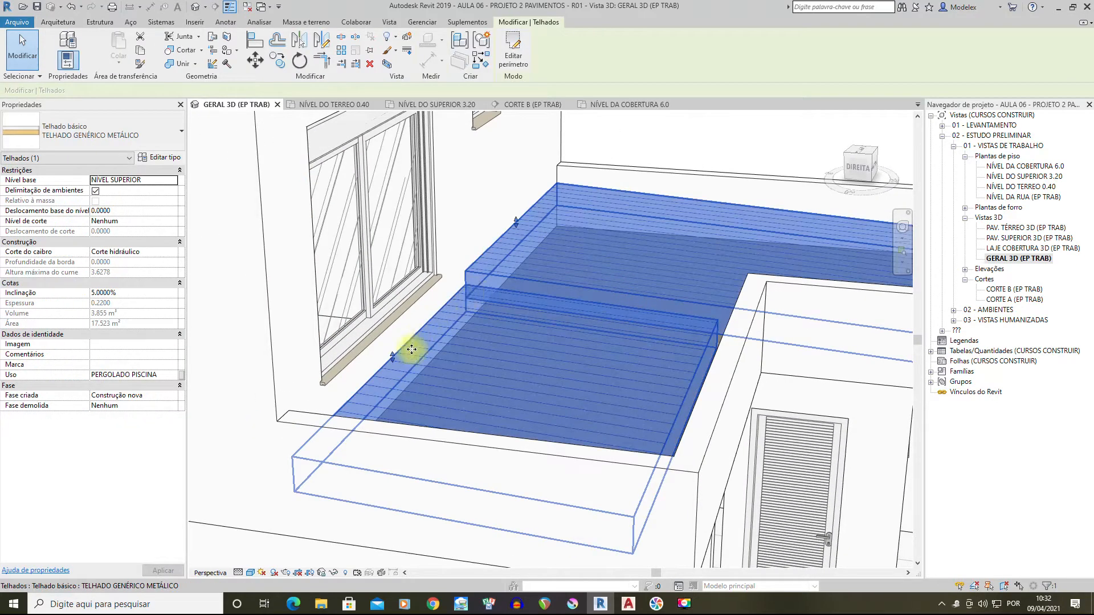
pyautogui.moveTo(391, 356)
pyautogui.mouseDown()
pyautogui.moveTo(452, 285)
pyautogui.moveTo(398, 366)
pyautogui.moveTo(398, 327)
pyautogui.moveTo(401, 355)
pyautogui.moveTo(399, 337)
pyautogui.mouseUp()
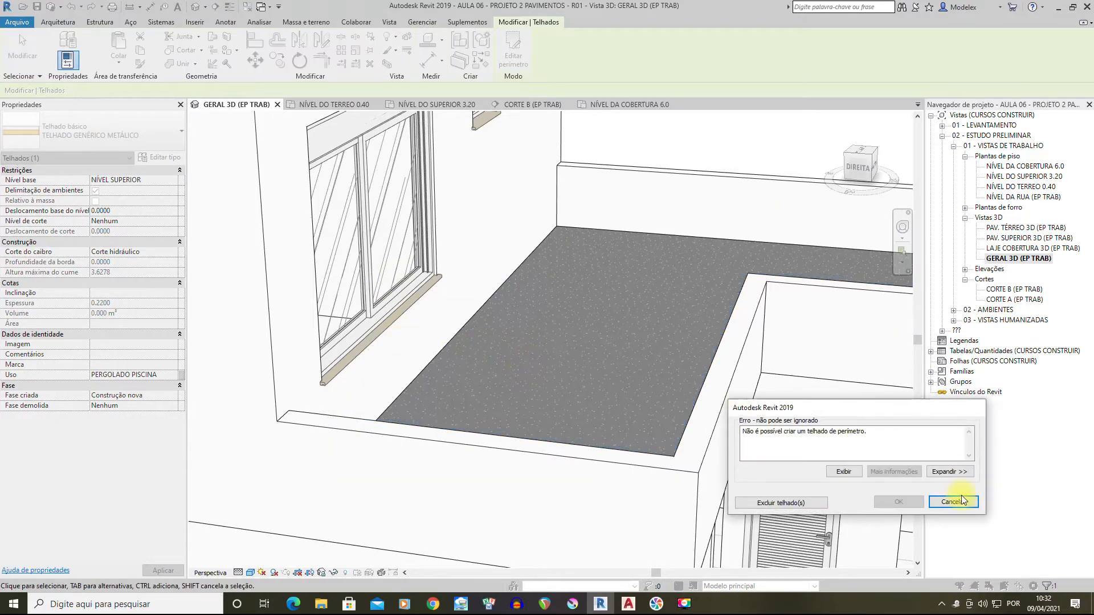
pyautogui.click(953, 502)
pyautogui.keyDown('shift'); pyautogui.moveTo(626, 310); pyautogui.dragTo(691, 277, button='middle'); pyautogui.keyUp('shift')
pyautogui.click(681, 140)
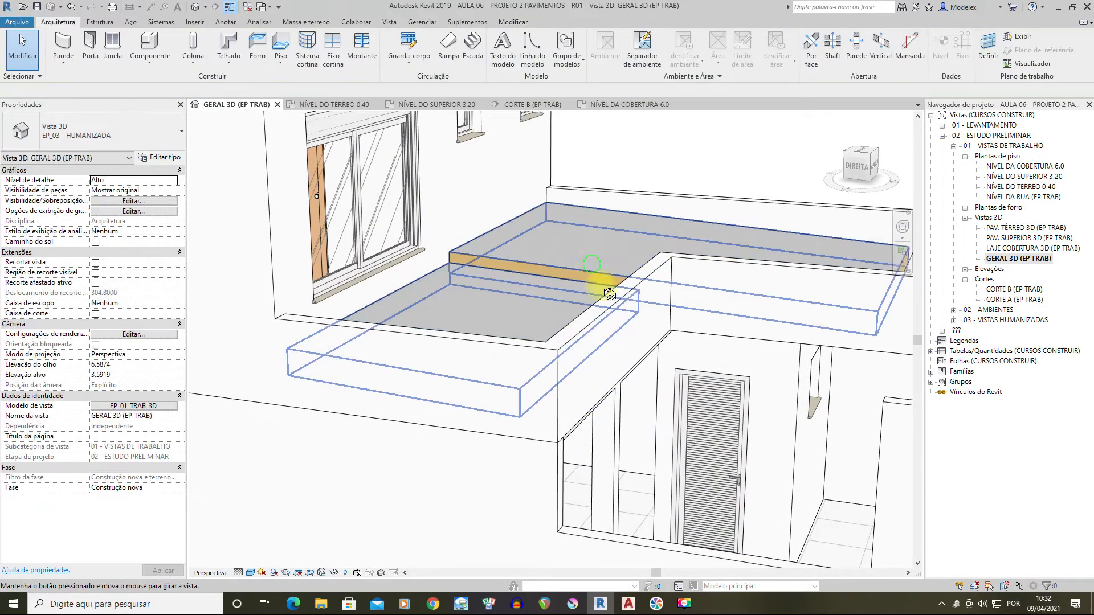
pyautogui.keyDown('shift'); pyautogui.moveTo(603, 285); pyautogui.dragTo(650, 288, button='middle'); pyautogui.keyUp('shift')
# Edit the roof footprint in the NÍVEL DO SUPERIOR 3.20 plan and remove the slope definition from the gutter edge opposite the suíte
pyautogui.click(630, 303)
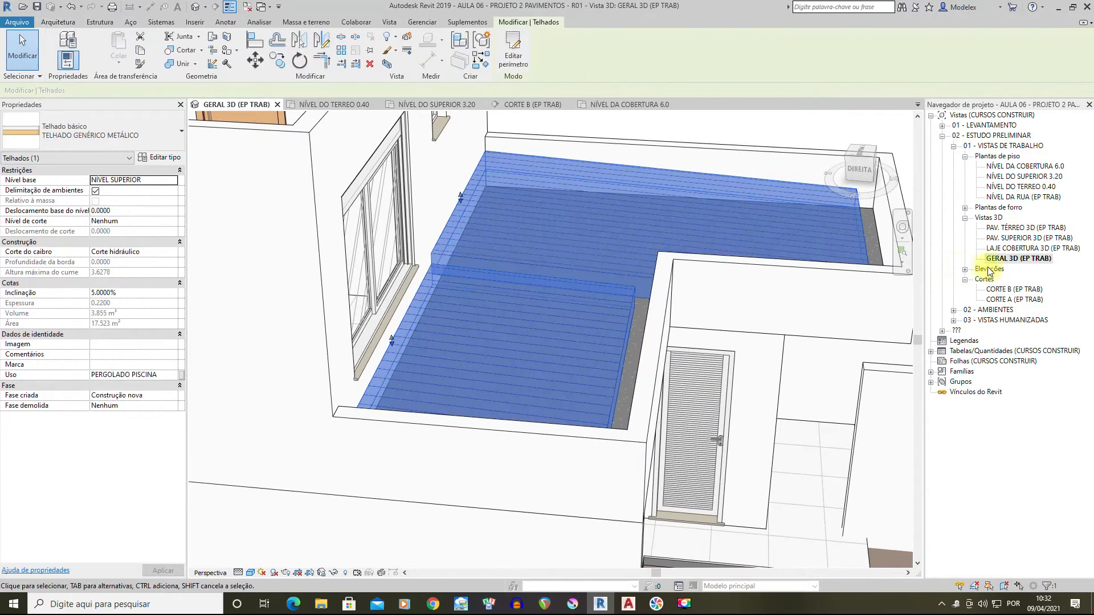
pyautogui.doubleClick(1020, 178)
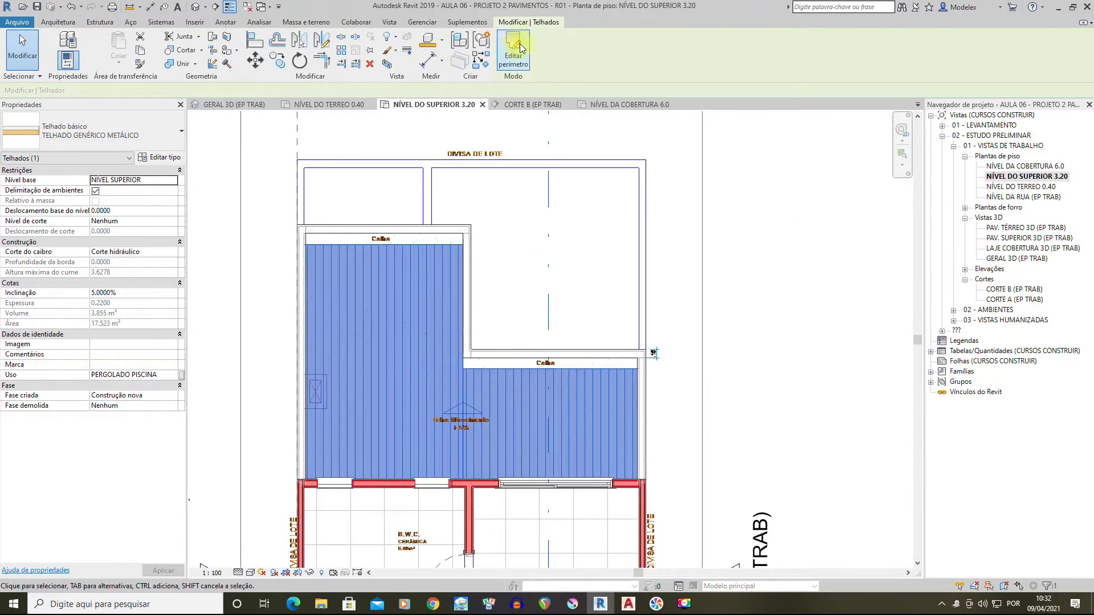
pyautogui.click(514, 51)
pyautogui.scroll(2, 550, 371)
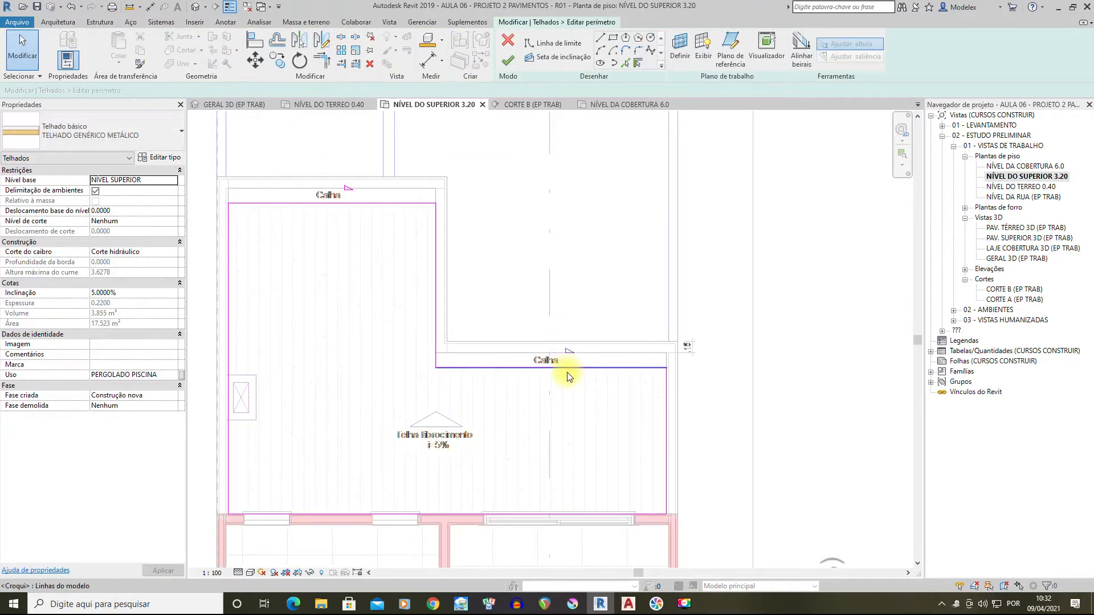
pyautogui.click(568, 369)
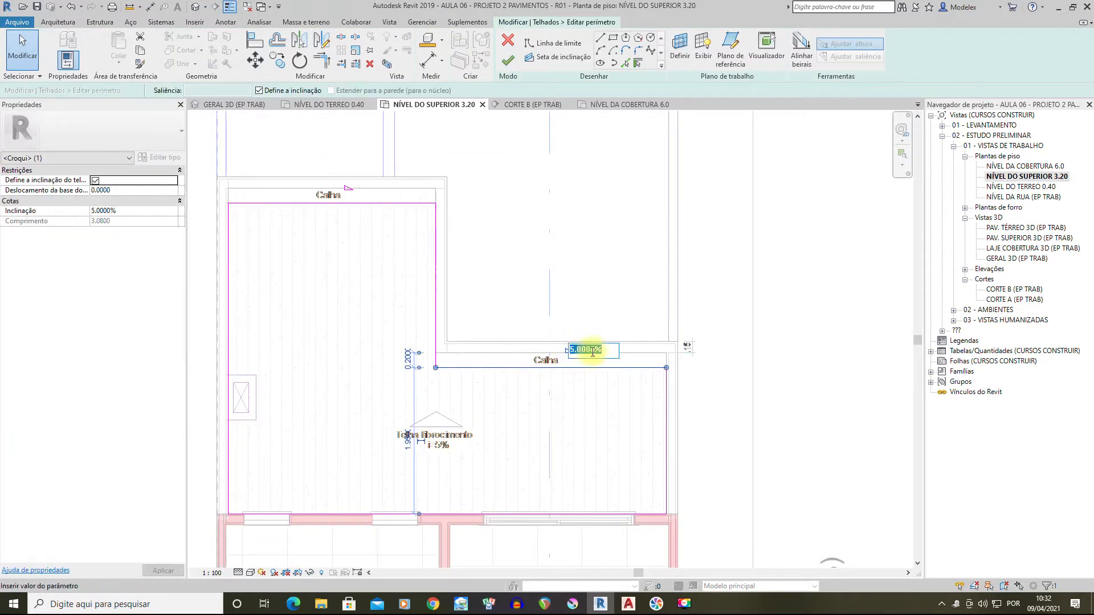
pyautogui.click(799, 286)
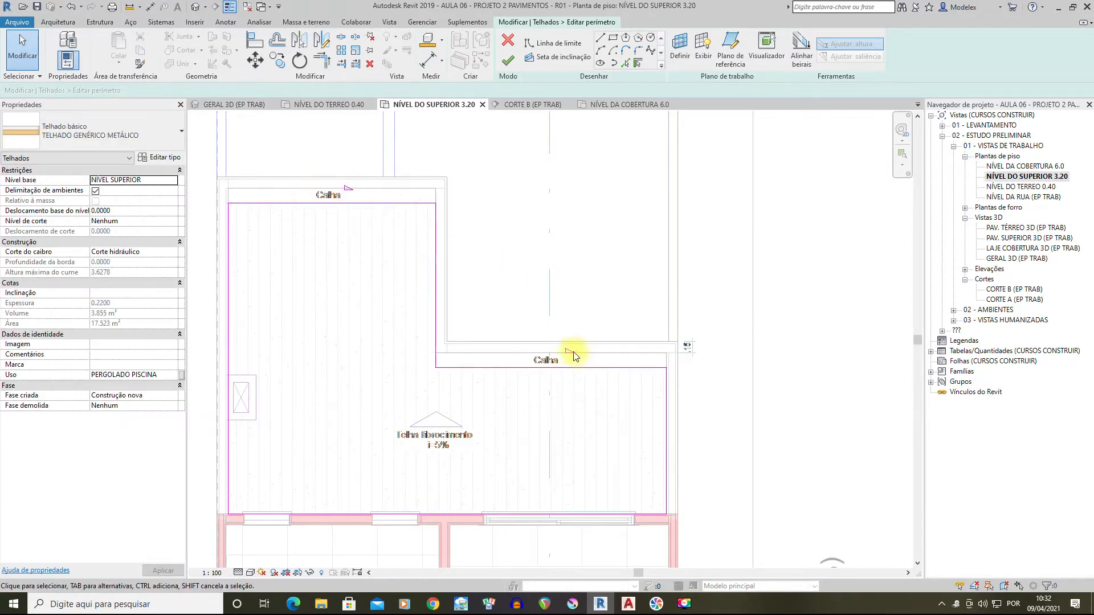
pyautogui.click(557, 367)
pyautogui.click(258, 91)
pyautogui.click(880, 341)
pyautogui.click(504, 67)
# Examine the low roof and its gutter gaps from several angles in the GERAL 3D (EP TRAB) view
pyautogui.doubleClick(1013, 259)
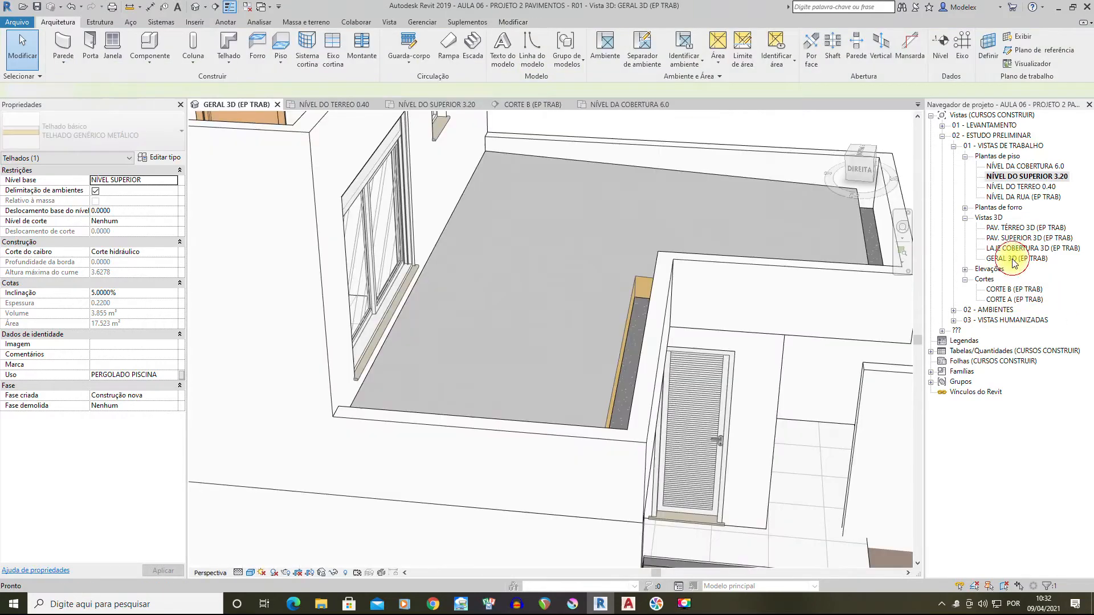
pyautogui.scroll(3, 661, 305)
pyautogui.scroll(3, 722, 183)
pyautogui.click(723, 183)
pyautogui.scroll(-2, 682, 241)
pyautogui.keyDown('shift'); pyautogui.moveTo(682, 243); pyautogui.dragTo(465, 285, button='middle'); pyautogui.keyUp('shift')
pyautogui.keyDown('shift'); pyautogui.moveTo(325, 203); pyautogui.dragTo(347, 292, button='middle'); pyautogui.keyUp('shift')
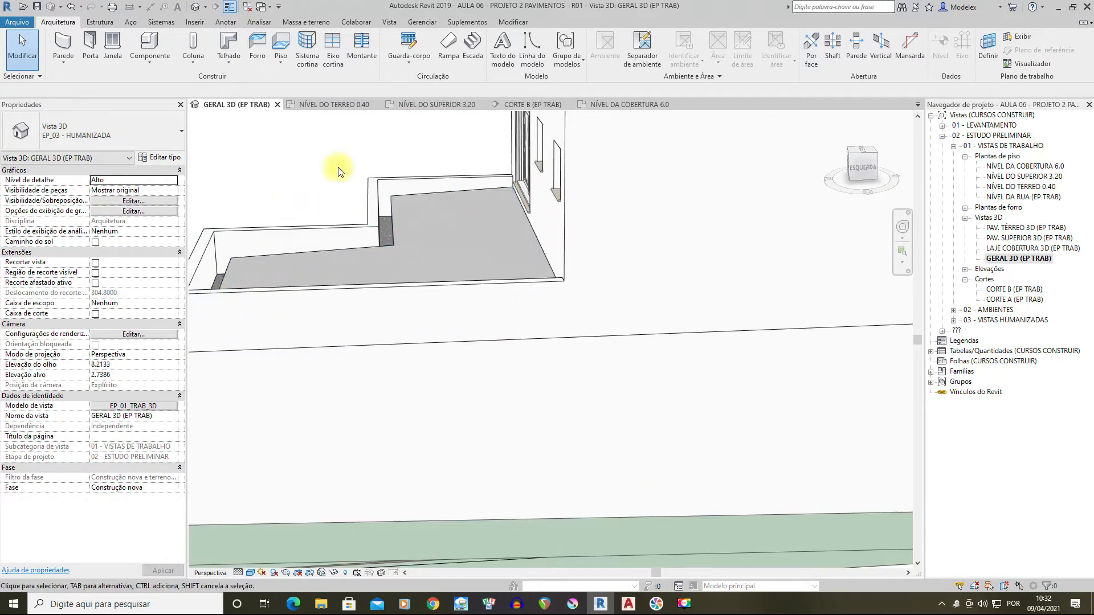
pyautogui.keyDown('shift'); pyautogui.moveTo(420, 205); pyautogui.dragTo(603, 252, button='middle'); pyautogui.keyUp('shift')
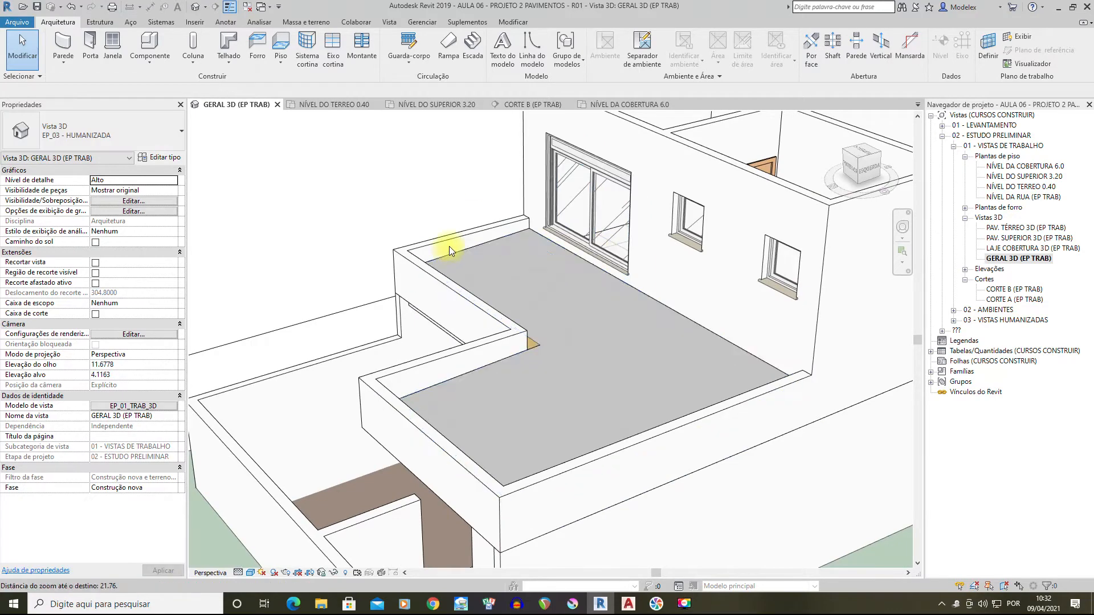
pyautogui.scroll(-2, 449, 246)
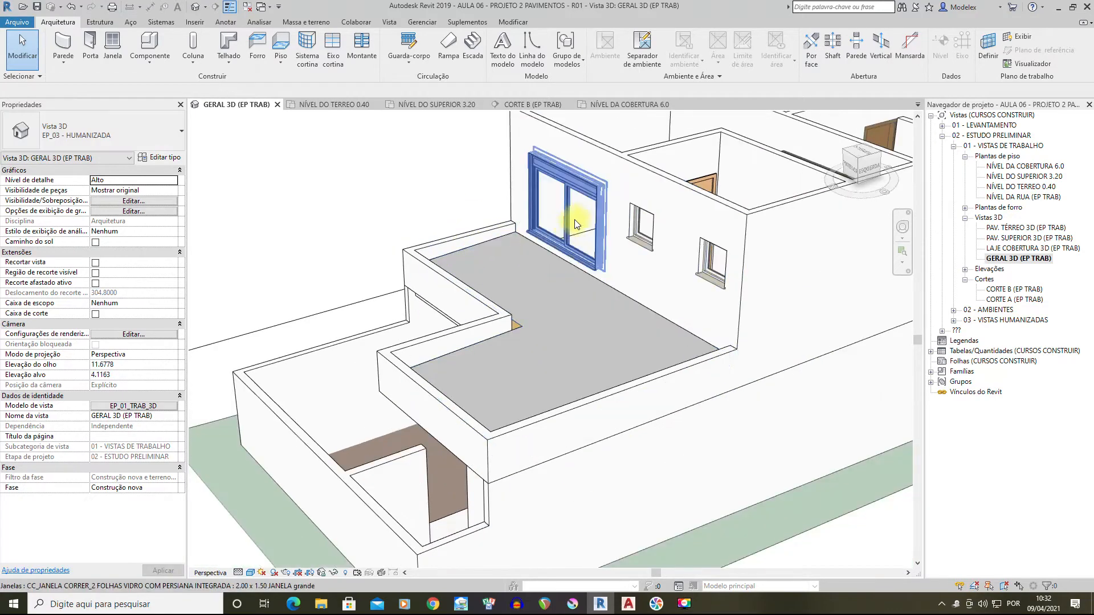
# Examine the sloped roof between the suíte wall and the parapet in the CORTE B (EP TRAB) section
pyautogui.doubleClick(1009, 290)
pyautogui.scroll(-2, 570, 300)
pyautogui.scroll(2, 613, 302)
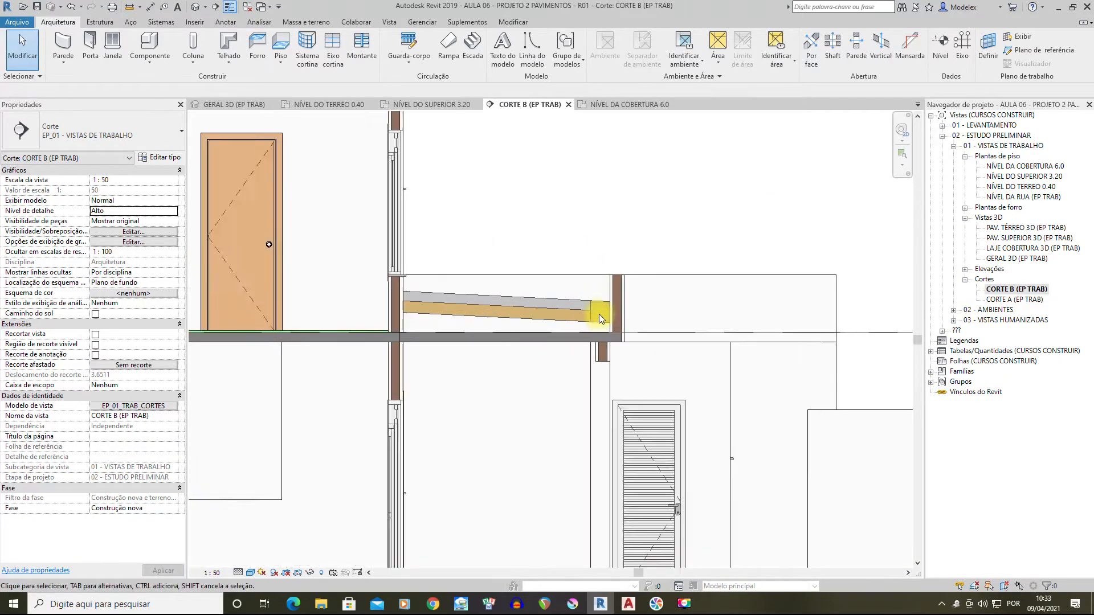
pyautogui.scroll(2, 599, 313)
pyautogui.scroll(-5, 613, 329)
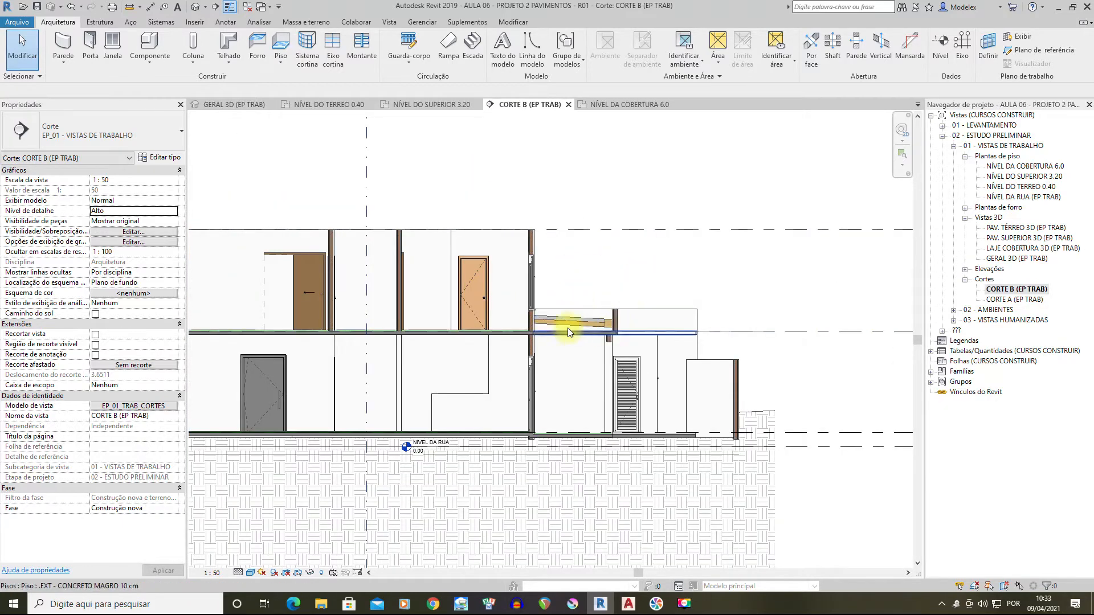
pyautogui.scroll(2, 598, 328)
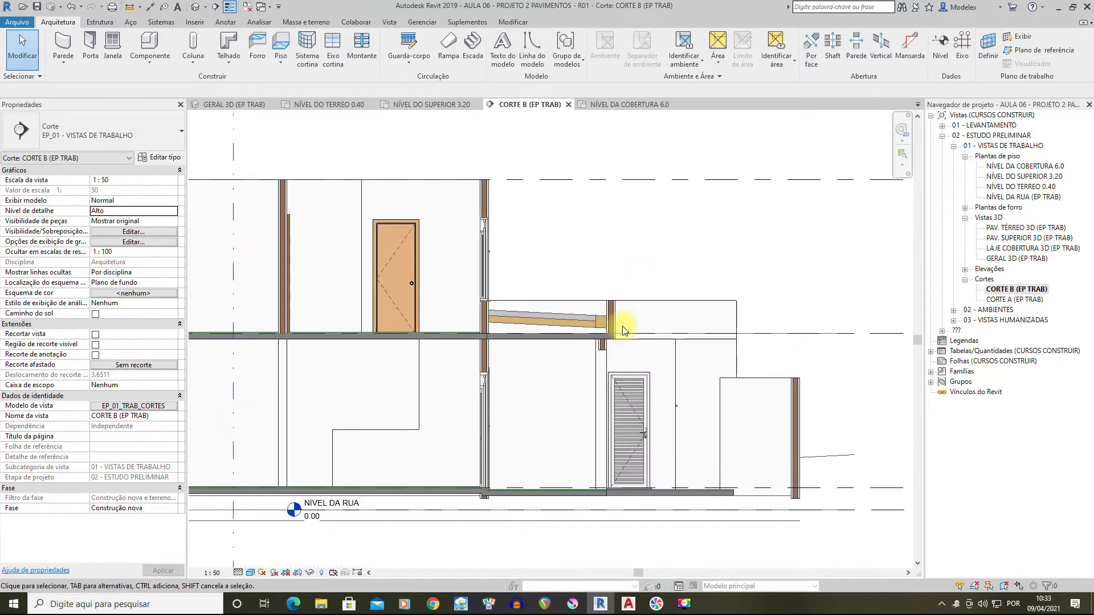
# Review the varanda area in the NÍVEL DO TERREO 0.40 plan and the gutter areas in the NÍVEL DO SUPERIOR 3.20 plan
pyautogui.doubleClick(1022, 187)
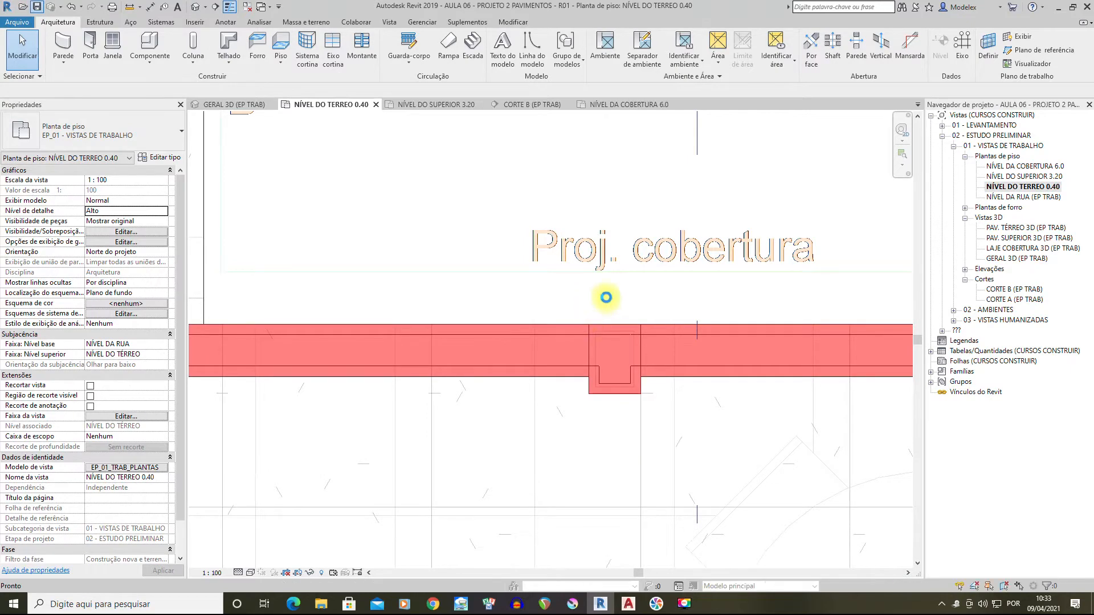
pyautogui.scroll(-3, 427, 336)
pyautogui.scroll(-1, 545, 336)
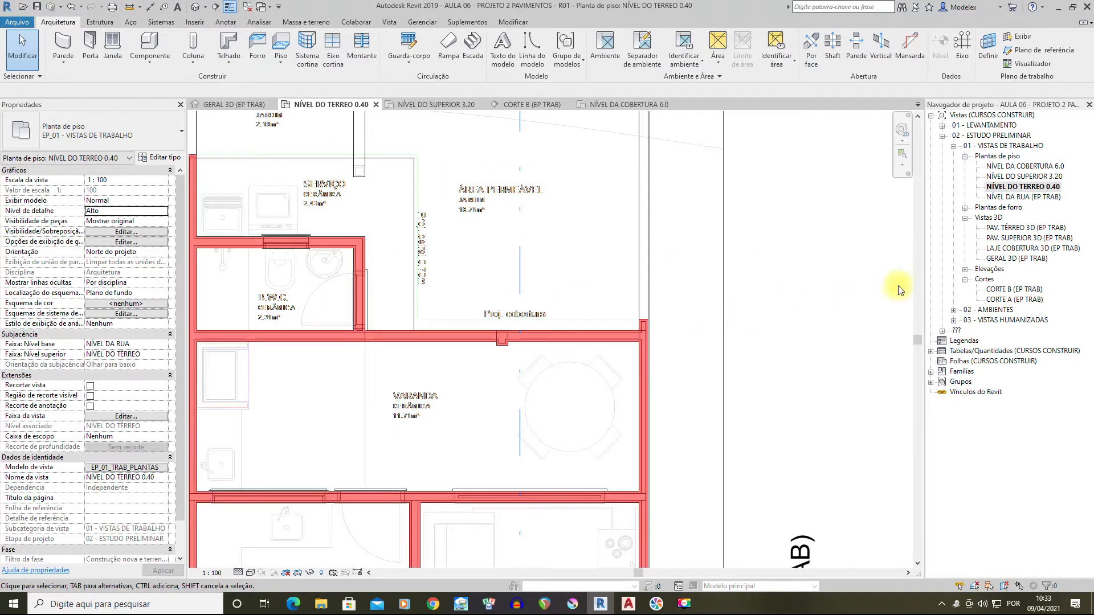
pyautogui.scroll(-1, 442, 251)
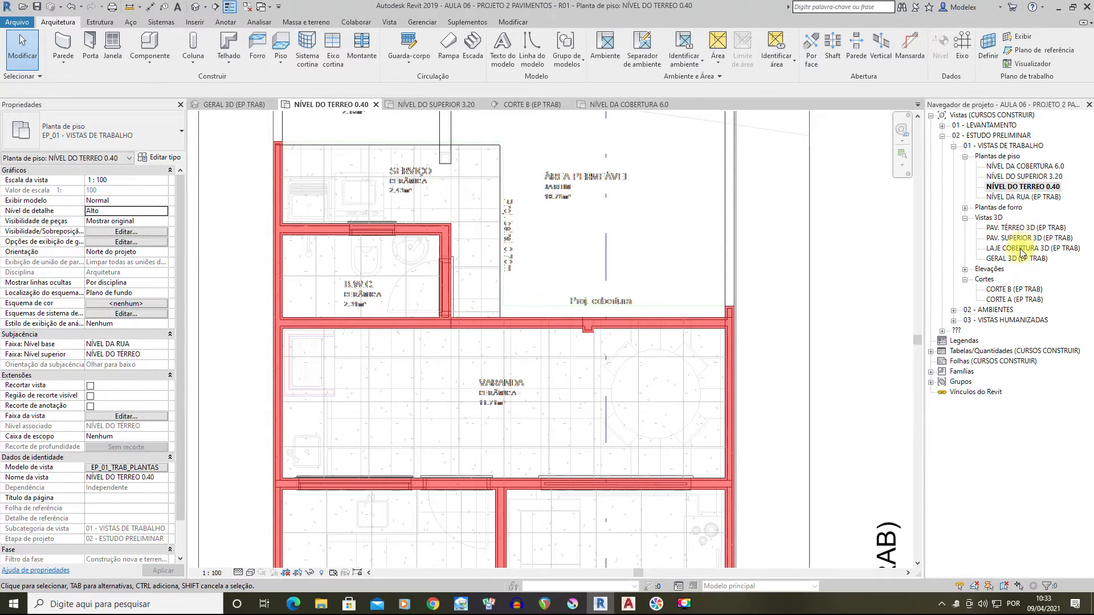
pyautogui.doubleClick(1023, 176)
pyautogui.moveTo(590, 369); pyautogui.dragTo(623, 376, button='middle')
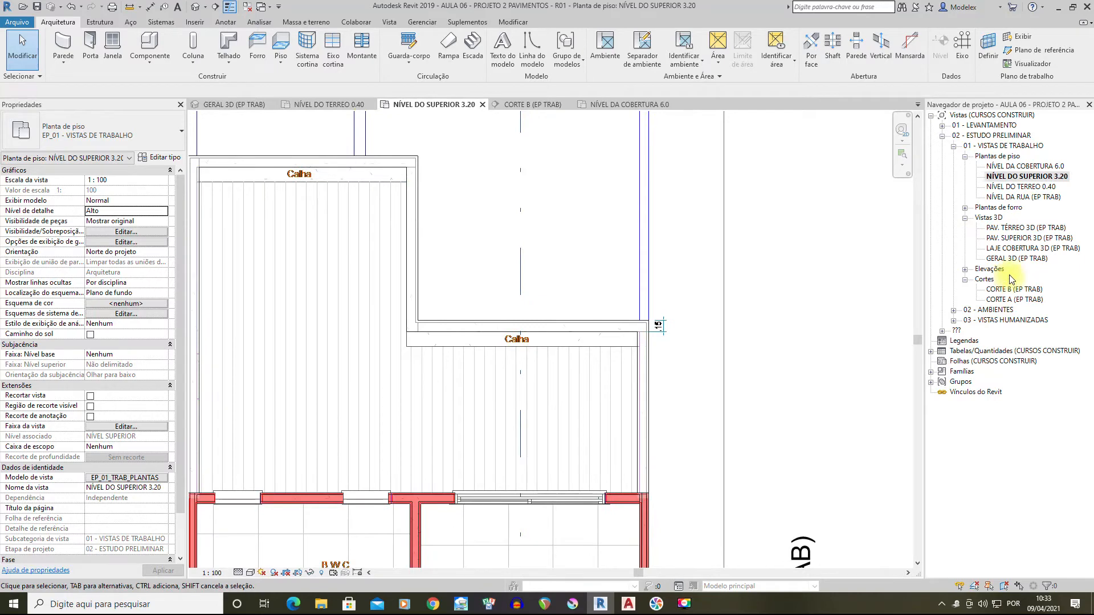
# Browse the loaded component families and types for a gutter in the GERAL 3D (EP TRAB) view, placing nothing
pyautogui.doubleClick(1016, 259)
pyautogui.keyDown('shift'); pyautogui.moveTo(638, 319); pyautogui.dragTo(596, 273, button='middle'); pyautogui.keyUp('shift')
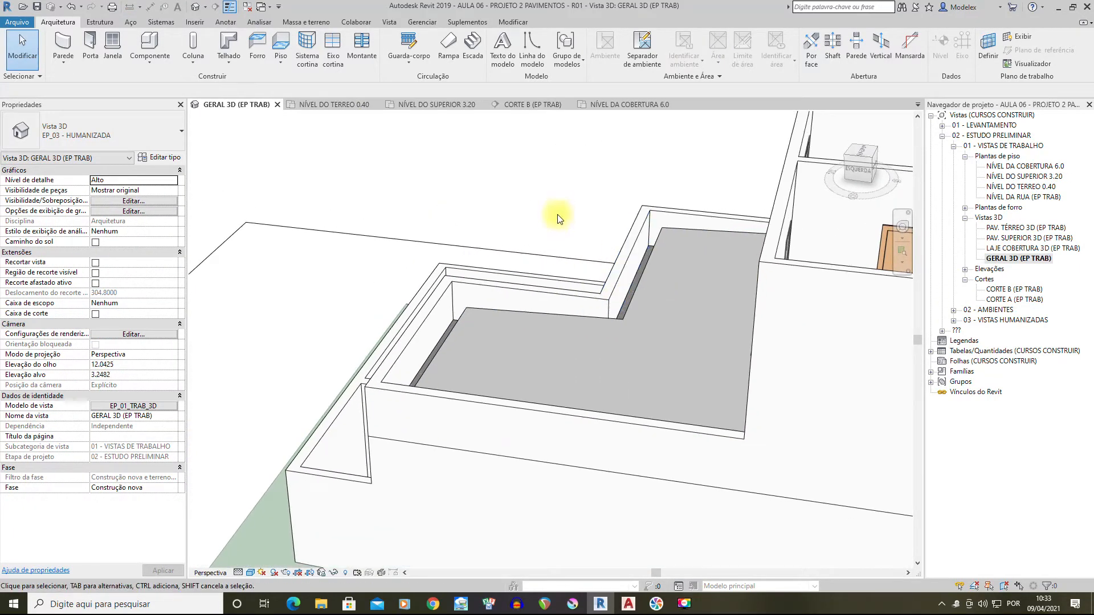
pyautogui.click(147, 53)
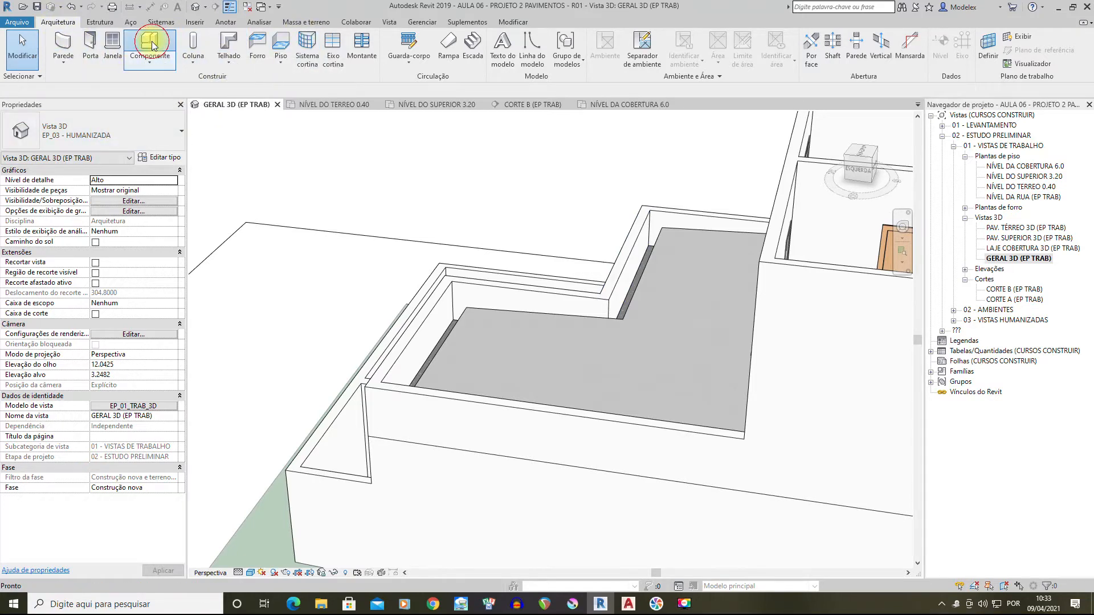
pyautogui.click(171, 136)
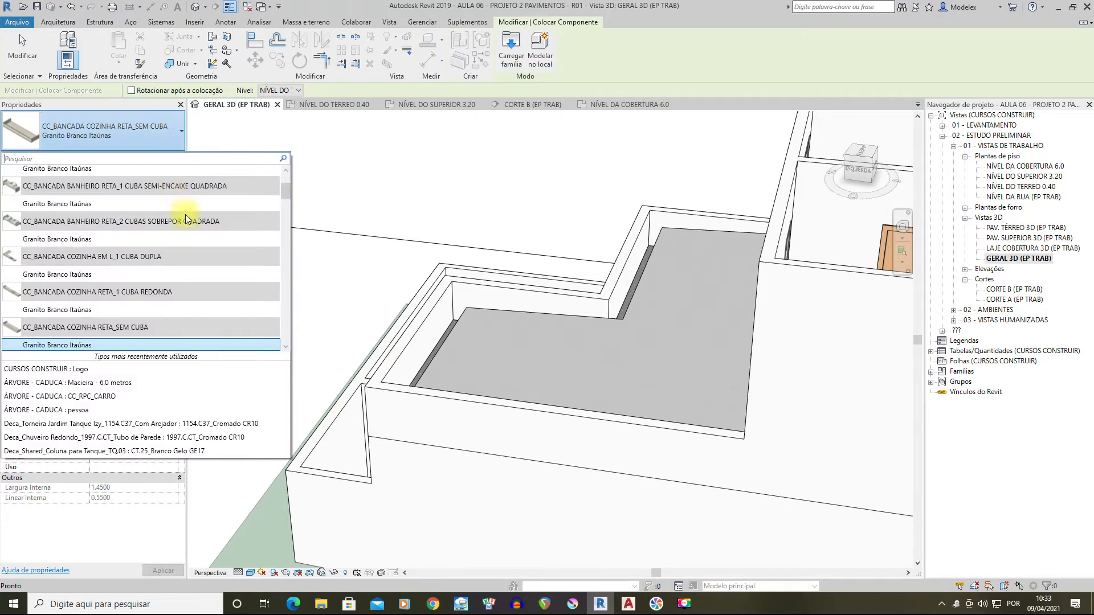
pyautogui.scroll(-2, 193, 220)
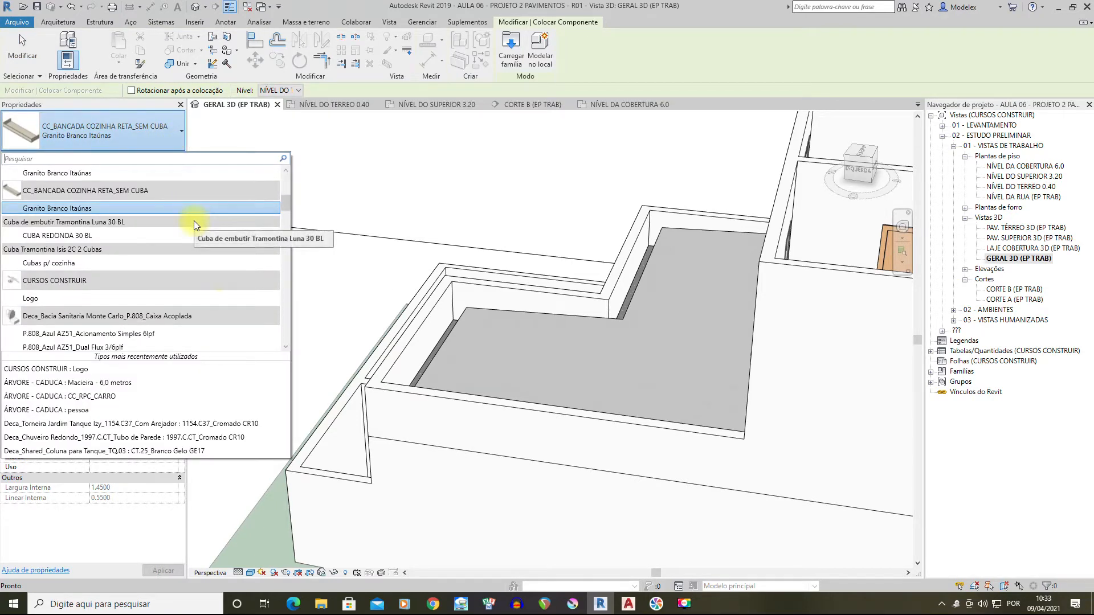
pyautogui.scroll(-3, 195, 220)
pyautogui.scroll(-4, 196, 220)
pyautogui.scroll(-4, 145, 223)
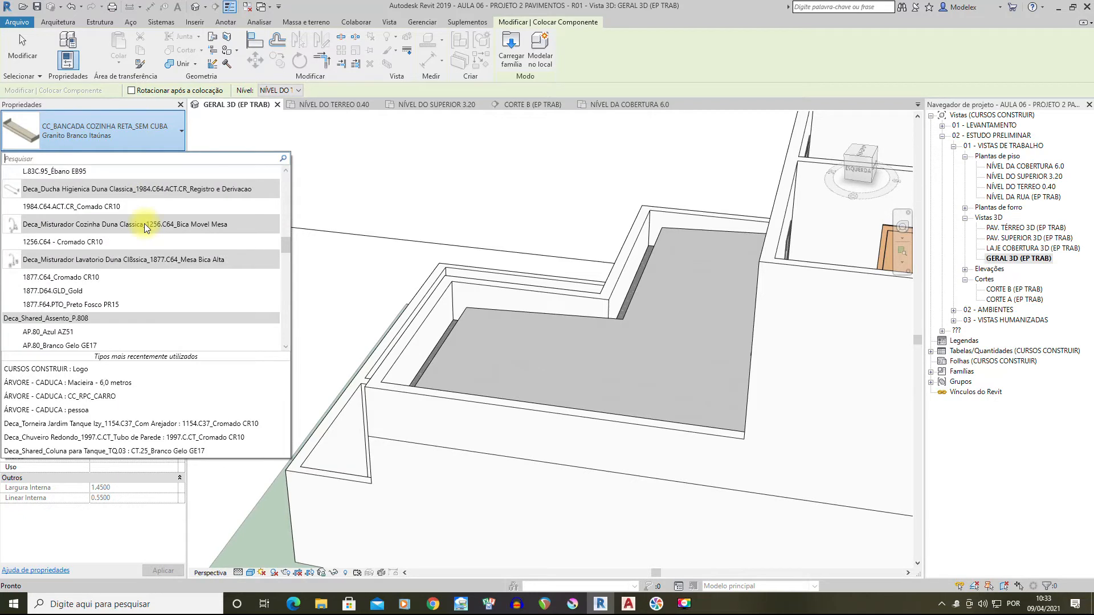
pyautogui.scroll(-8, 145, 223)
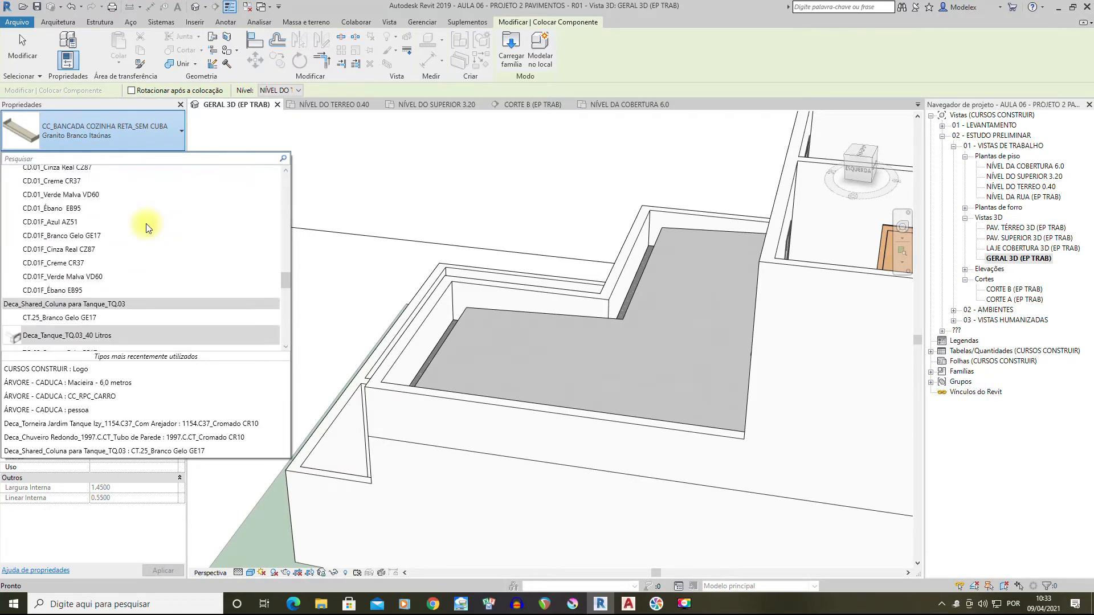
pyautogui.scroll(-8, 146, 223)
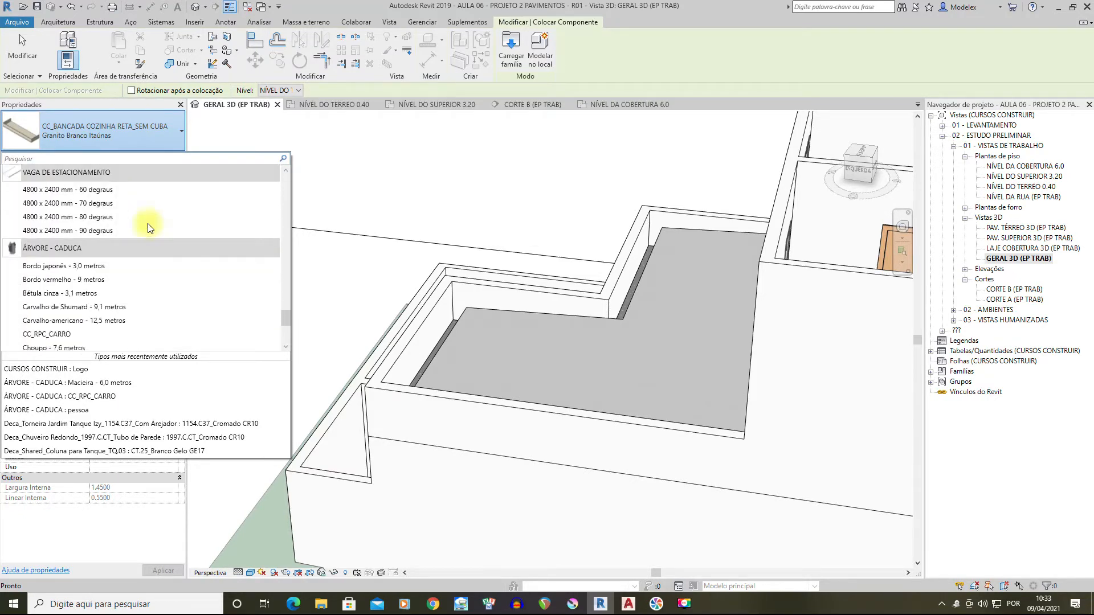
pyautogui.click(399, 180)
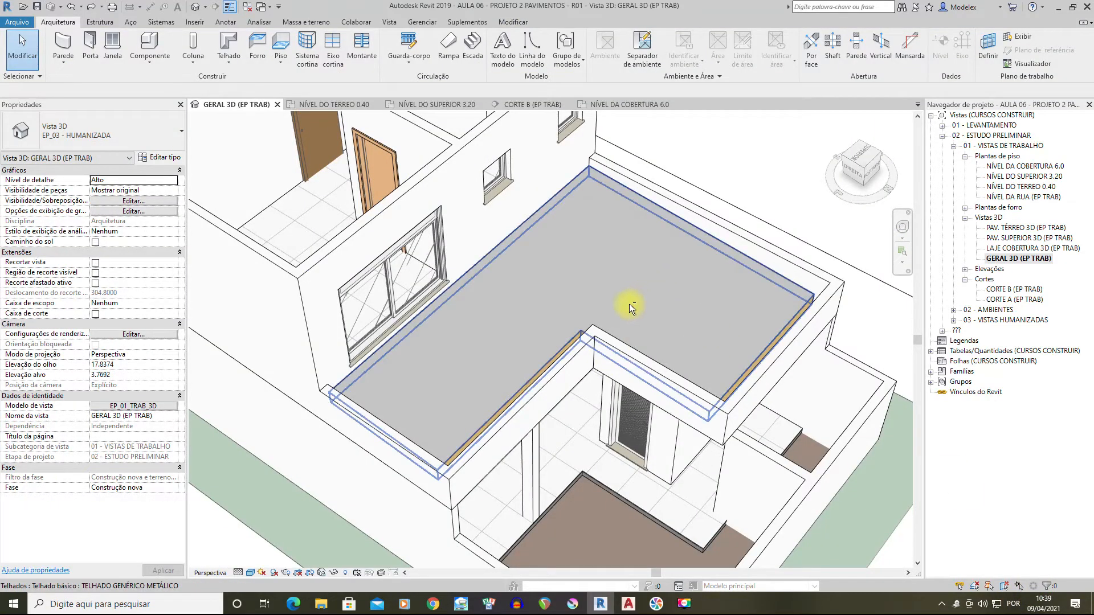
# Examine the roof's gutter gaps in the GERAL 3D (EP TRAB) view and the Calha areas in the NÍVEL DO SUPERIOR 3.20 plan
pyautogui.keyDown('shift'); pyautogui.moveTo(840, 337); pyautogui.dragTo(730, 276, button='middle'); pyautogui.keyUp('shift')
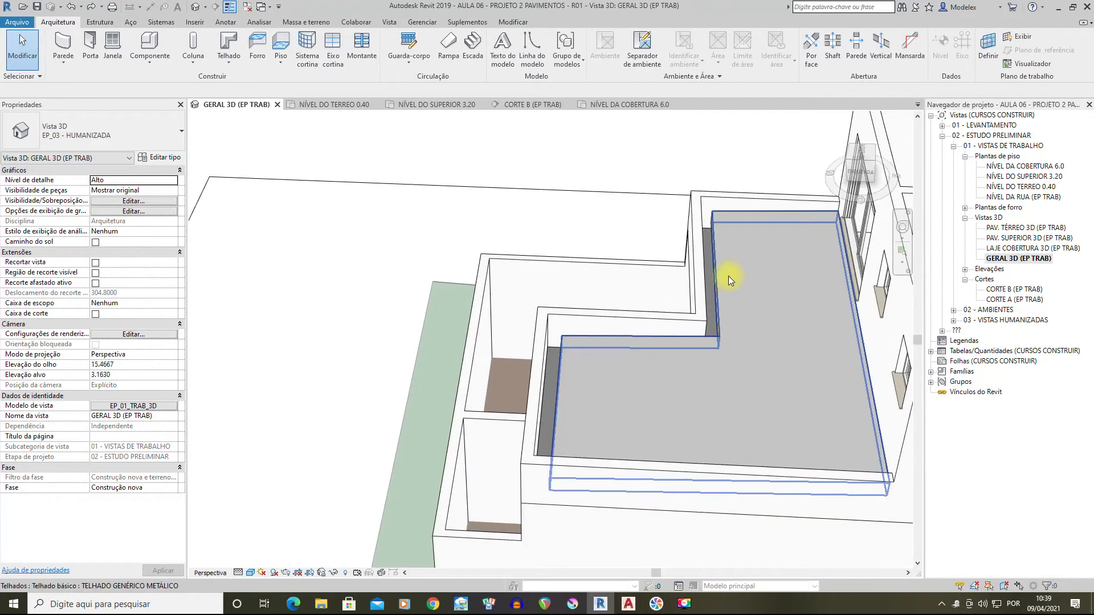
pyautogui.moveTo(729, 236); pyautogui.dragTo(604, 233, button='middle')
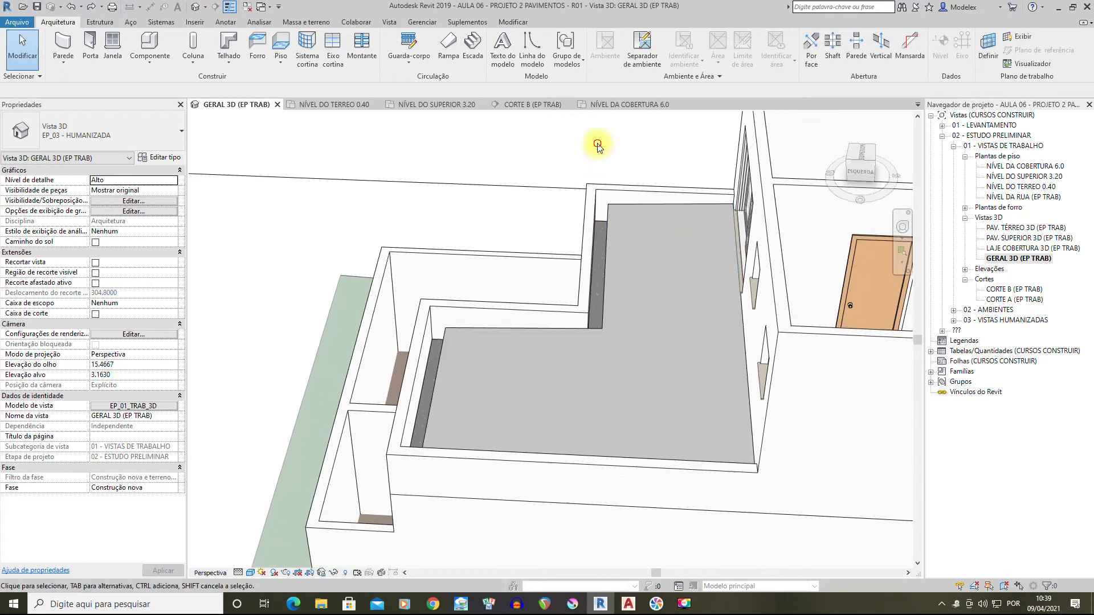
pyautogui.moveTo(864, 196); pyautogui.dragTo(1016, 187)
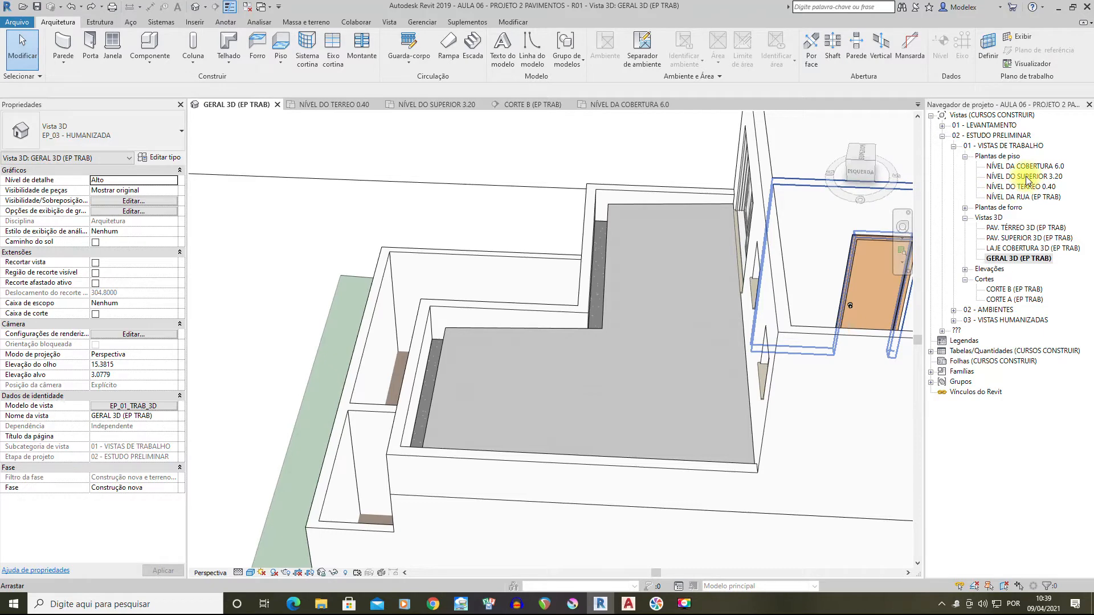
pyautogui.doubleClick(1025, 177)
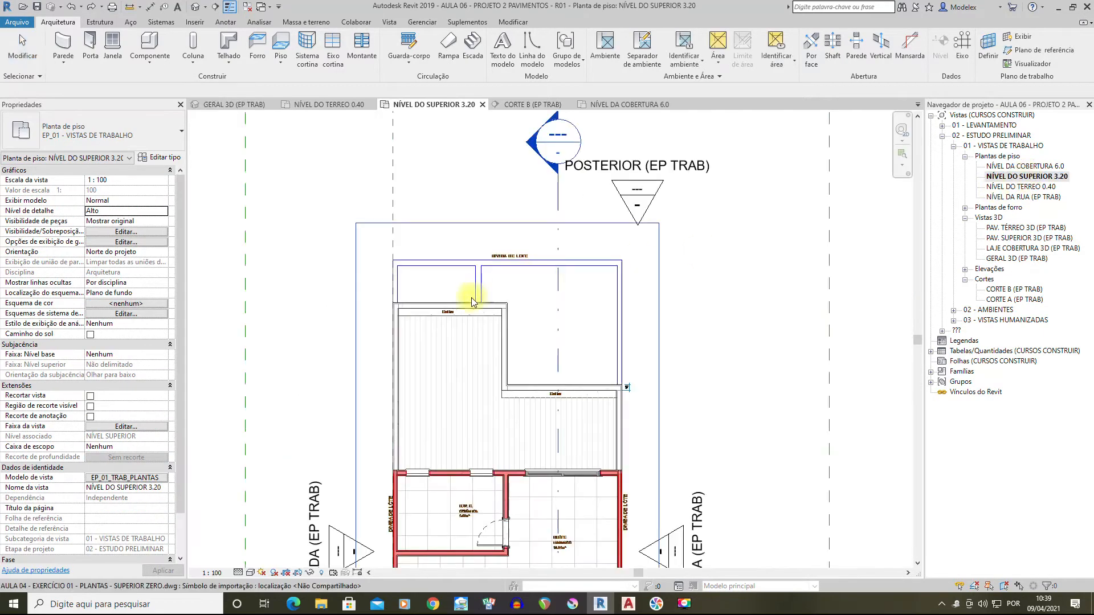
pyautogui.scroll(3, 399, 259)
pyautogui.scroll(-2, 399, 257)
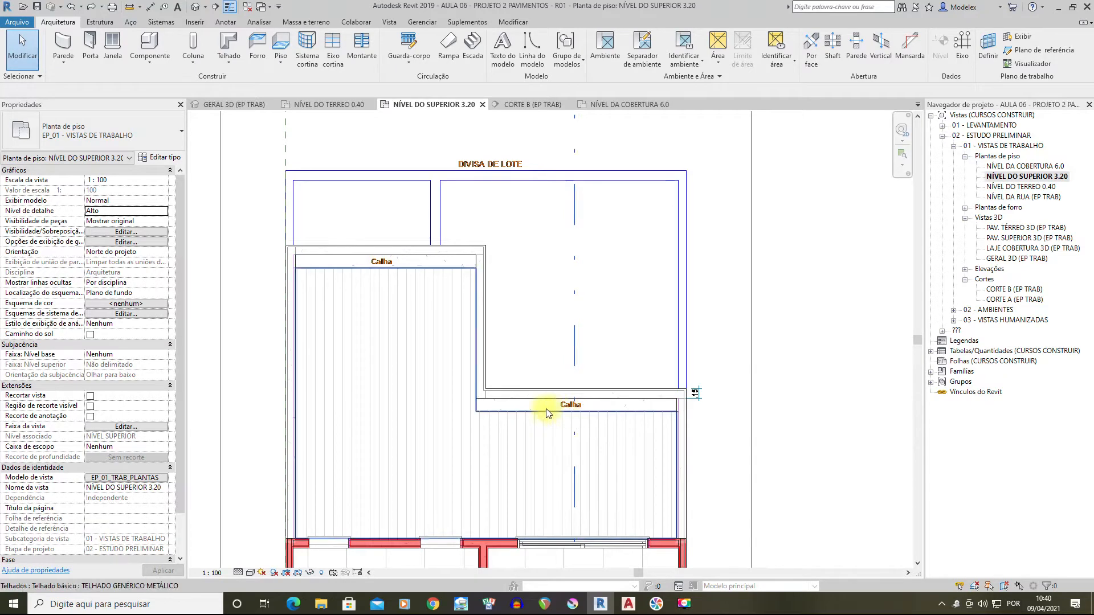
pyautogui.click(229, 44)
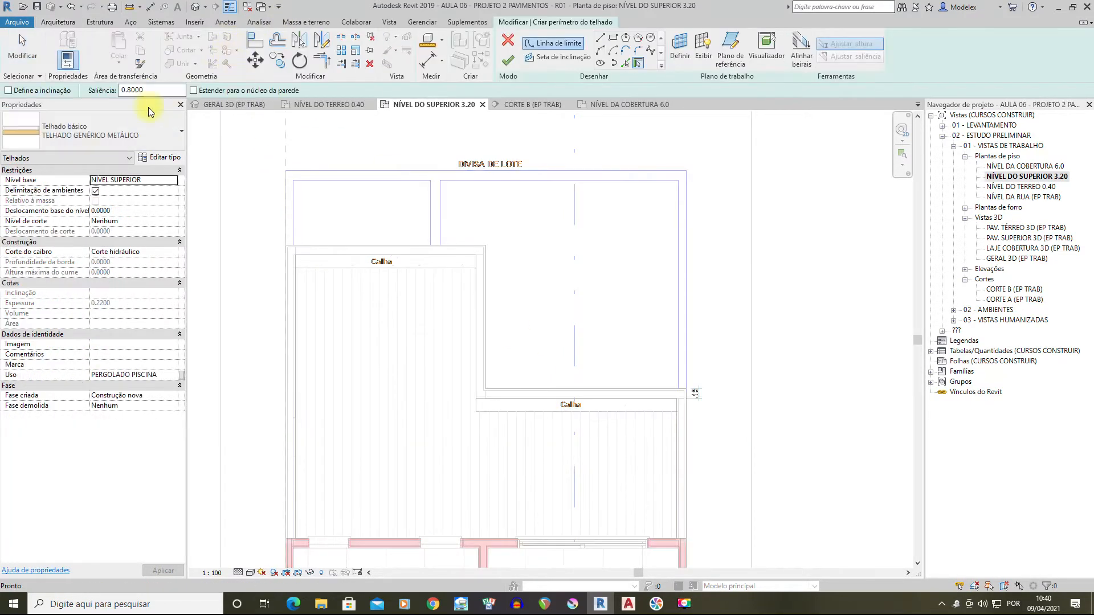
pyautogui.click(175, 134)
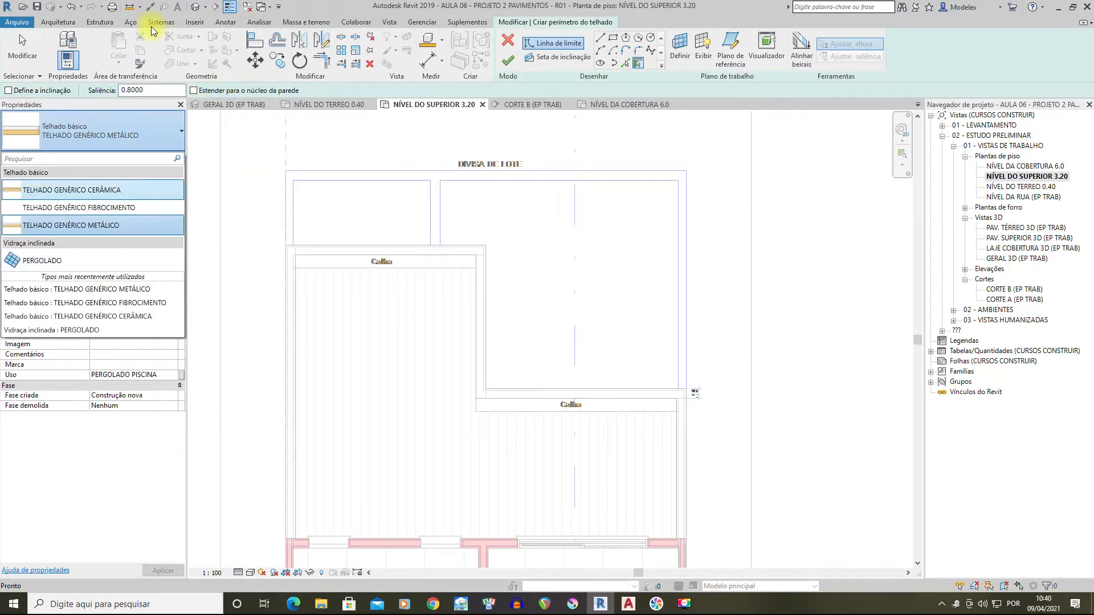
pyautogui.click(57, 22)
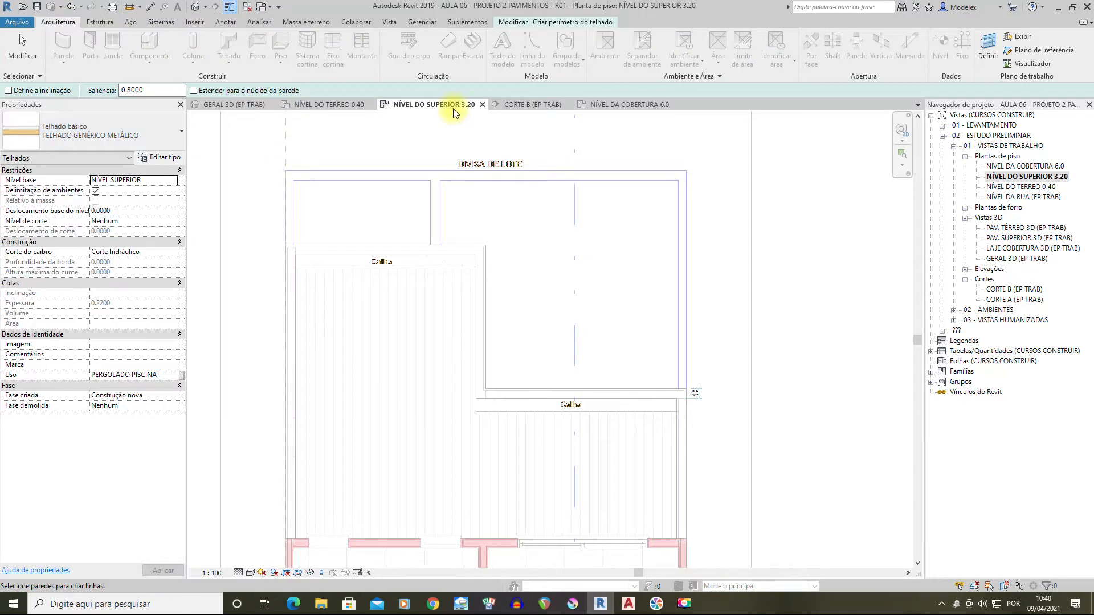
pyautogui.click(570, 24)
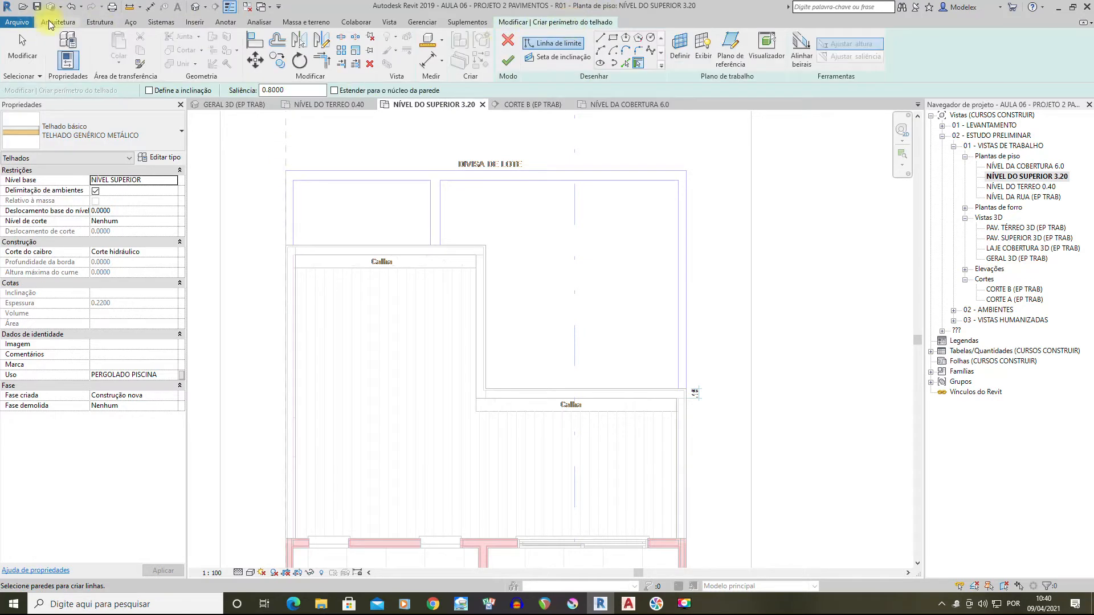
pyautogui.click(509, 42)
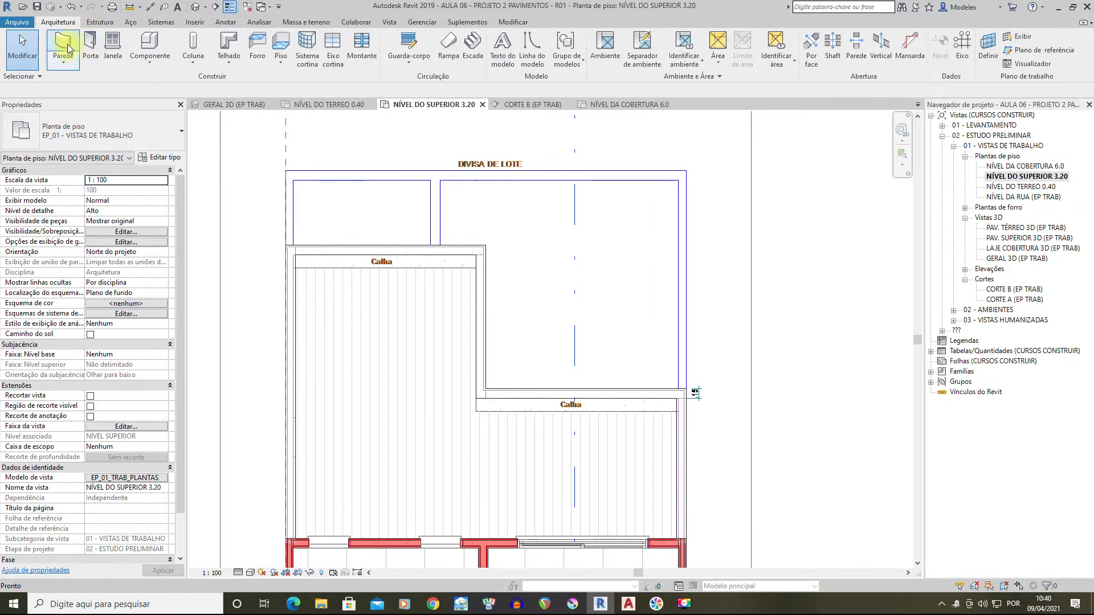
# Place CALHA RETANGULAR 20x20 cm roof gutters along both roof edges at the Calha areas in the NÍVEL DO SUPERIOR 3.20 plan
pyautogui.click(227, 66)
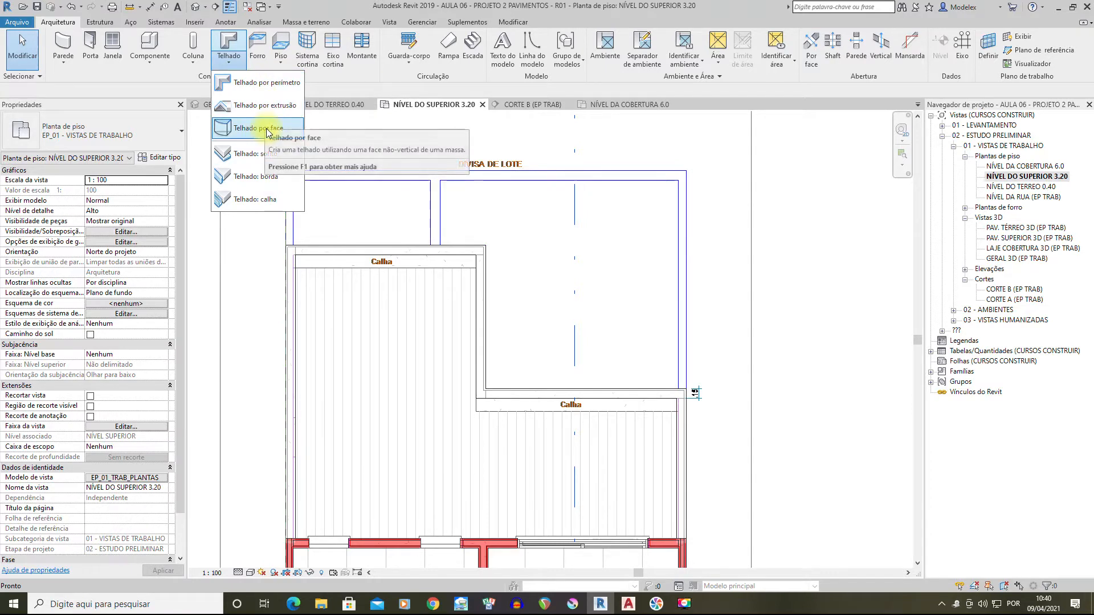
pyautogui.click(243, 201)
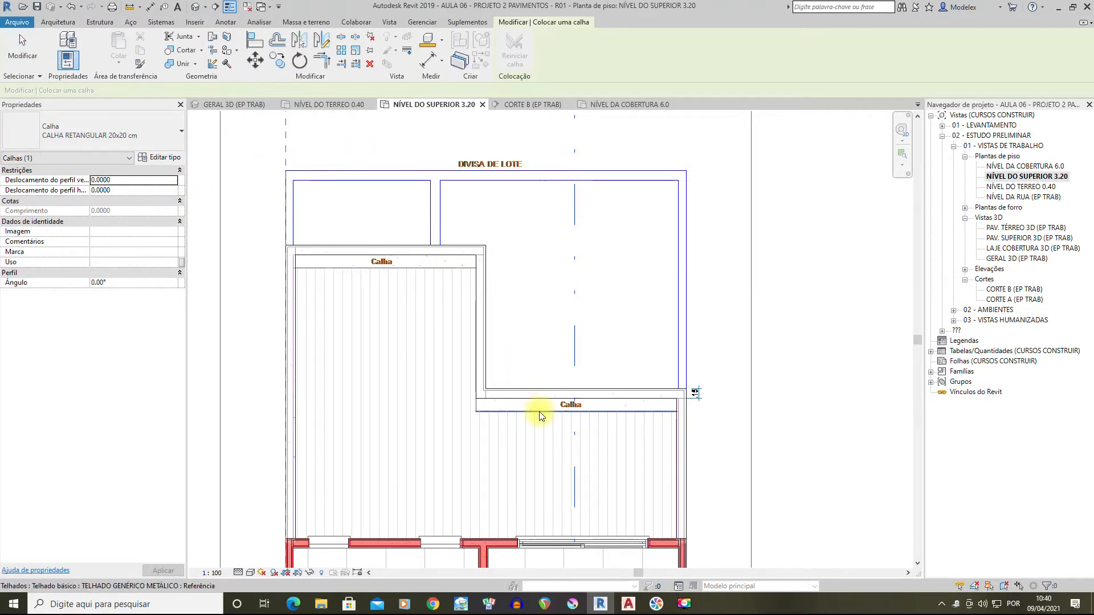
pyautogui.click(148, 133)
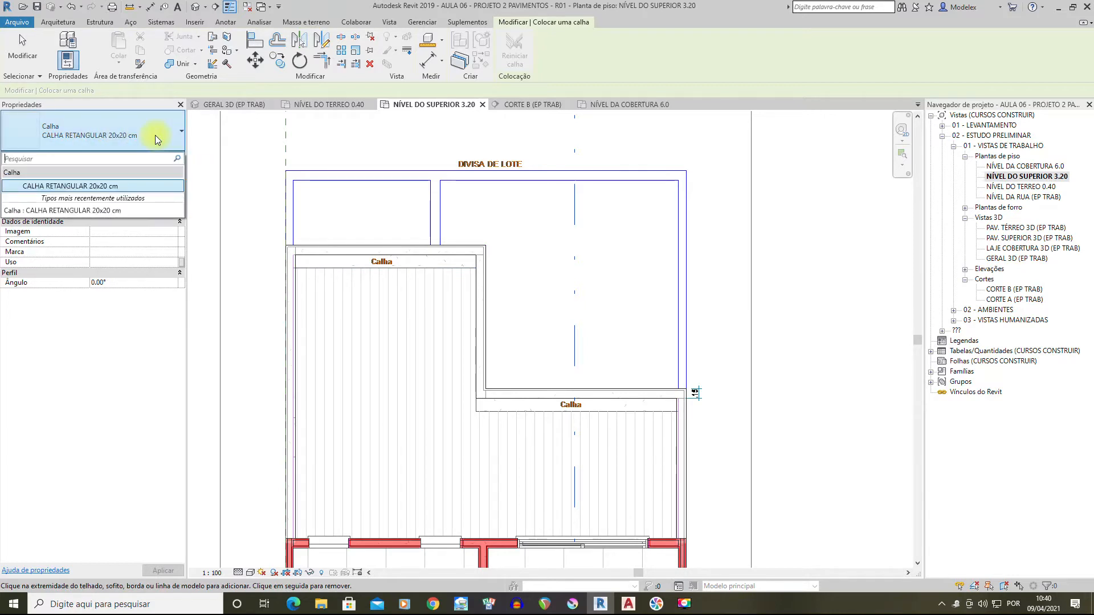
pyautogui.click(95, 210)
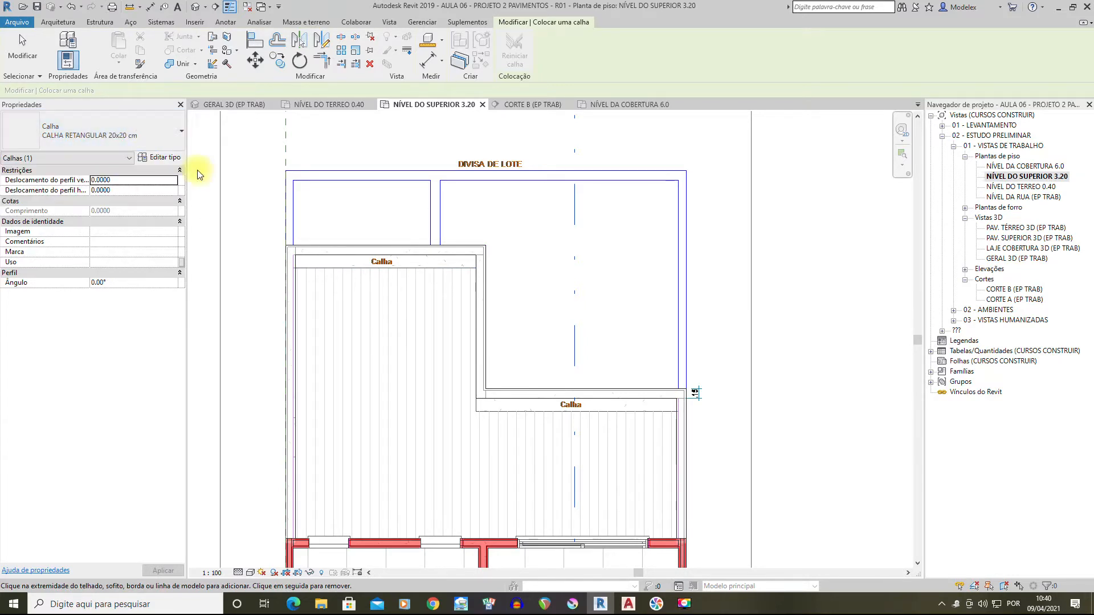
pyautogui.click(412, 273)
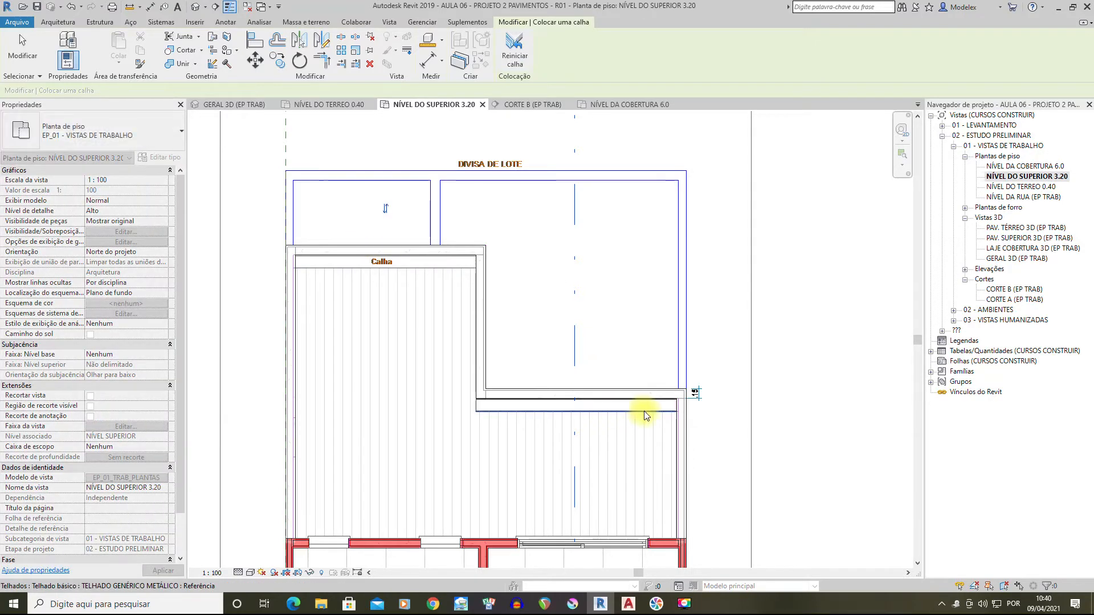
pyautogui.scroll(4, 644, 411)
pyautogui.scroll(-2, 504, 346)
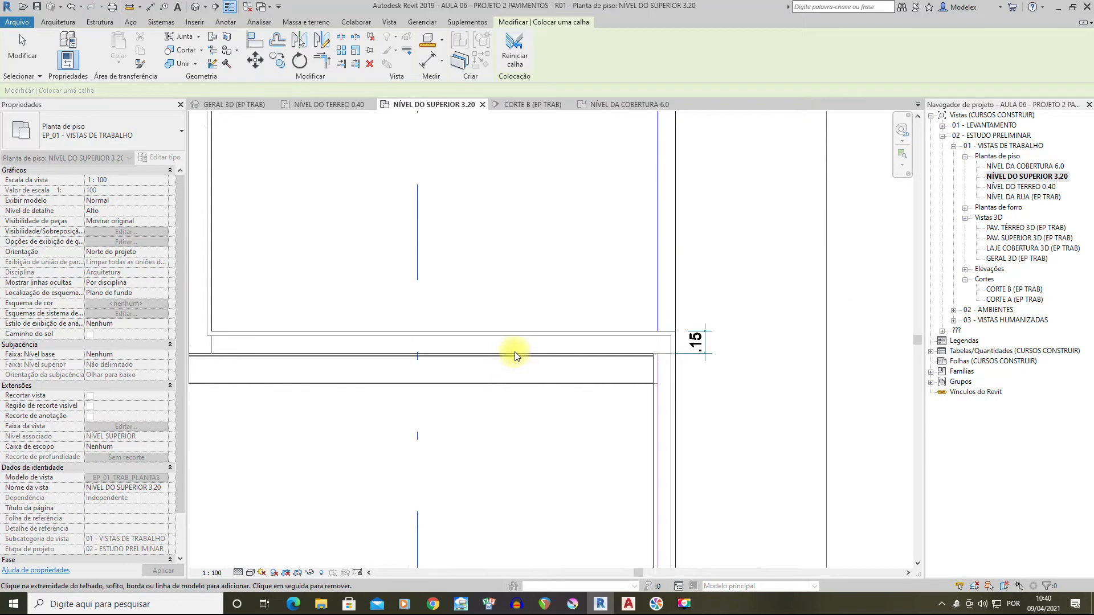
pyautogui.scroll(-1, 534, 345)
pyautogui.moveTo(452, 327); pyautogui.dragTo(612, 386, button='middle')
pyautogui.moveTo(411, 176); pyautogui.dragTo(499, 186, button='middle')
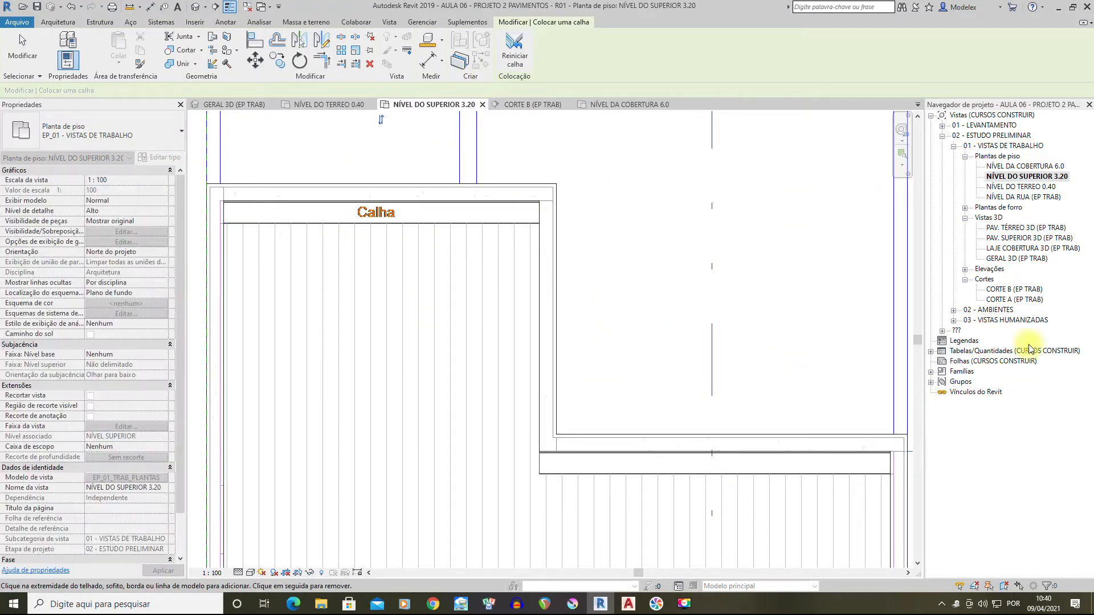
# Inspect the placed gutters between the metal roof and the parapets in the GERAL 3D (EP TRAB) view
pyautogui.doubleClick(1008, 259)
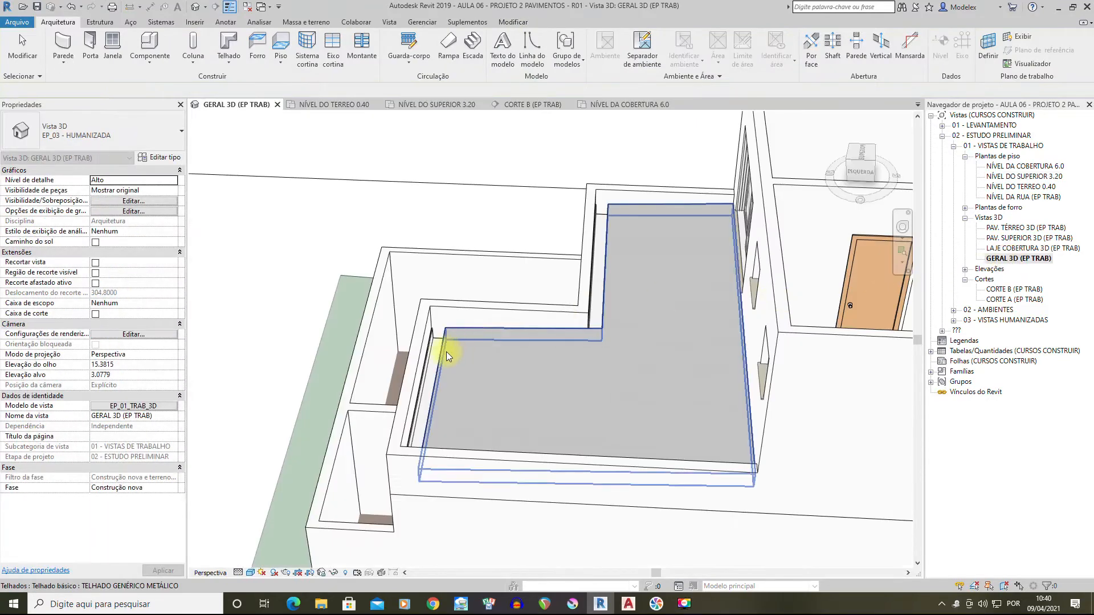
pyautogui.scroll(2, 446, 351)
pyautogui.keyDown('shift'); pyautogui.moveTo(429, 356); pyautogui.dragTo(426, 313, button='middle'); pyautogui.keyUp('shift')
pyautogui.scroll(3, 464, 344)
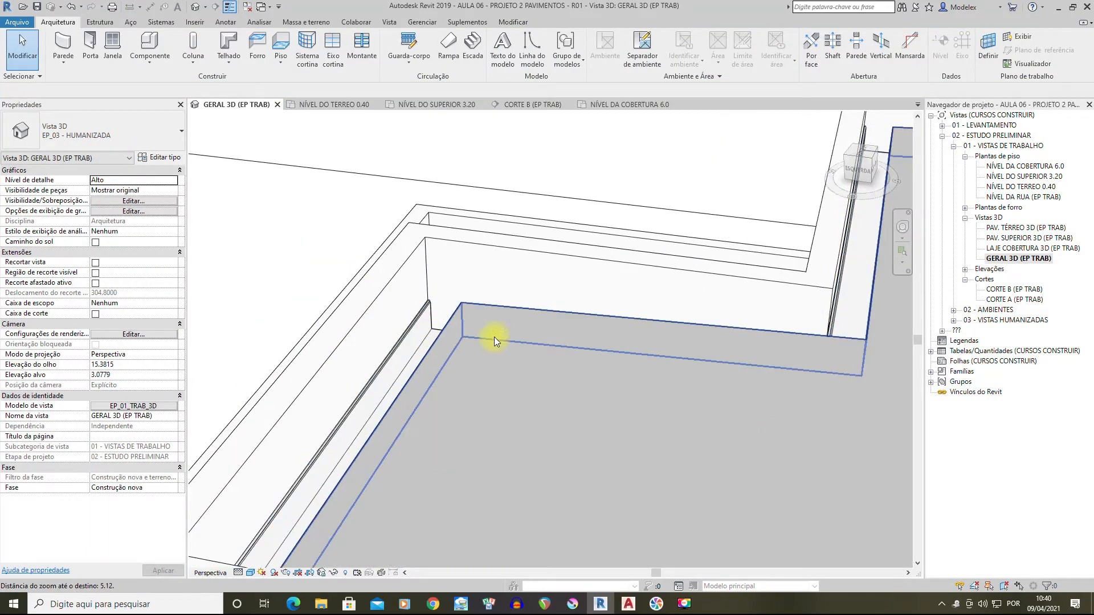
pyautogui.scroll(2, 440, 269)
pyautogui.scroll(-4, 438, 285)
pyautogui.keyDown('shift'); pyautogui.moveTo(434, 298); pyautogui.dragTo(496, 330, button='middle'); pyautogui.keyUp('shift')
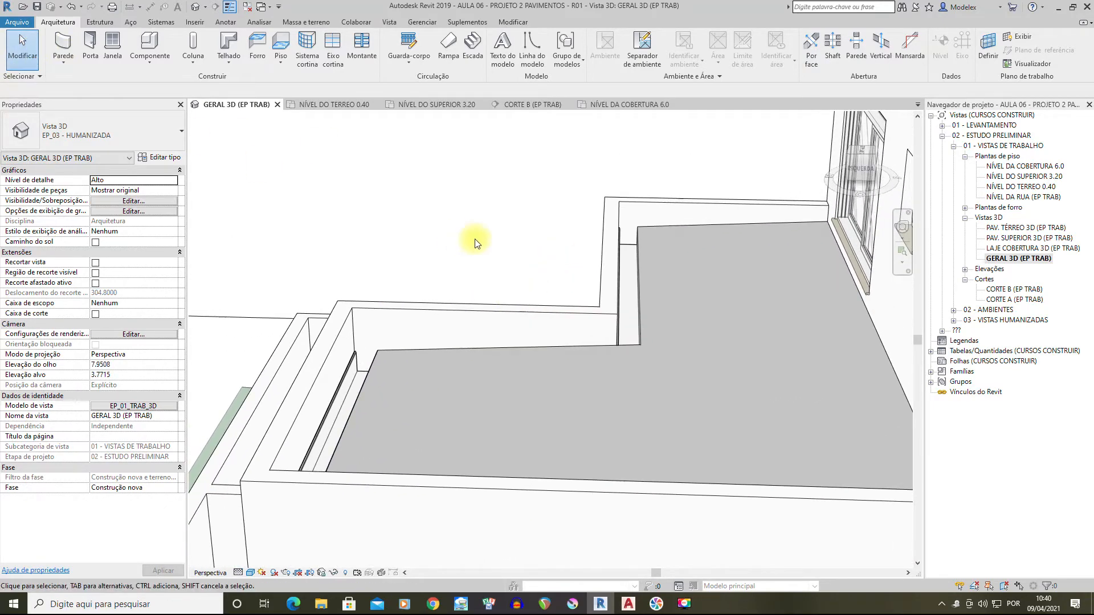
# Examine the gutter profile and its fit between the roof edge and parapet wall in the CORTE B (EP TRAB) section
pyautogui.doubleClick(1013, 290)
pyautogui.scroll(4, 647, 342)
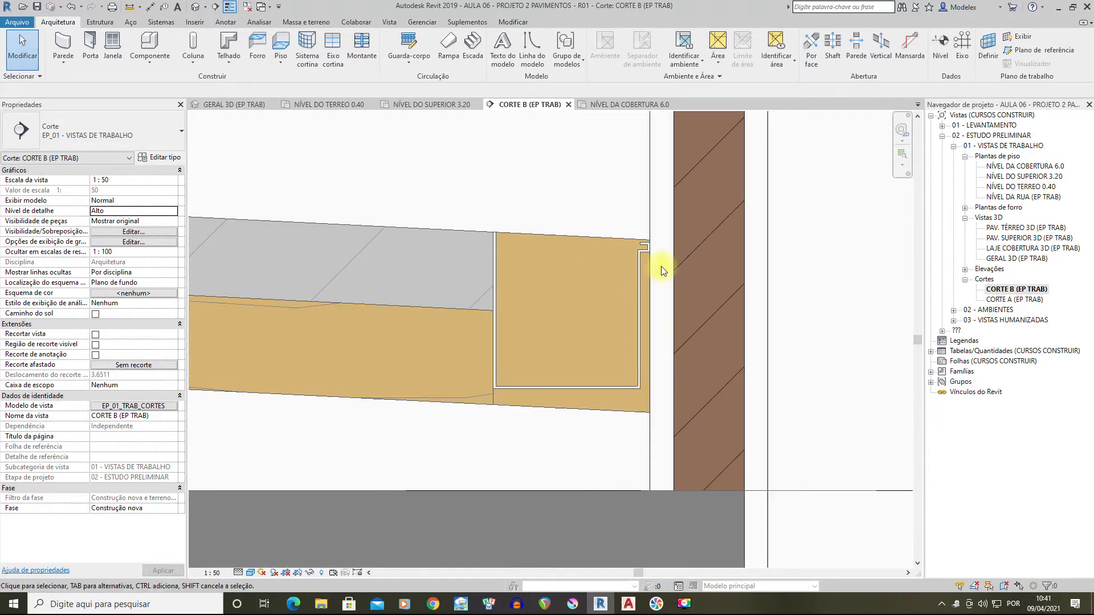
pyautogui.scroll(2, 647, 250)
pyautogui.click(640, 210)
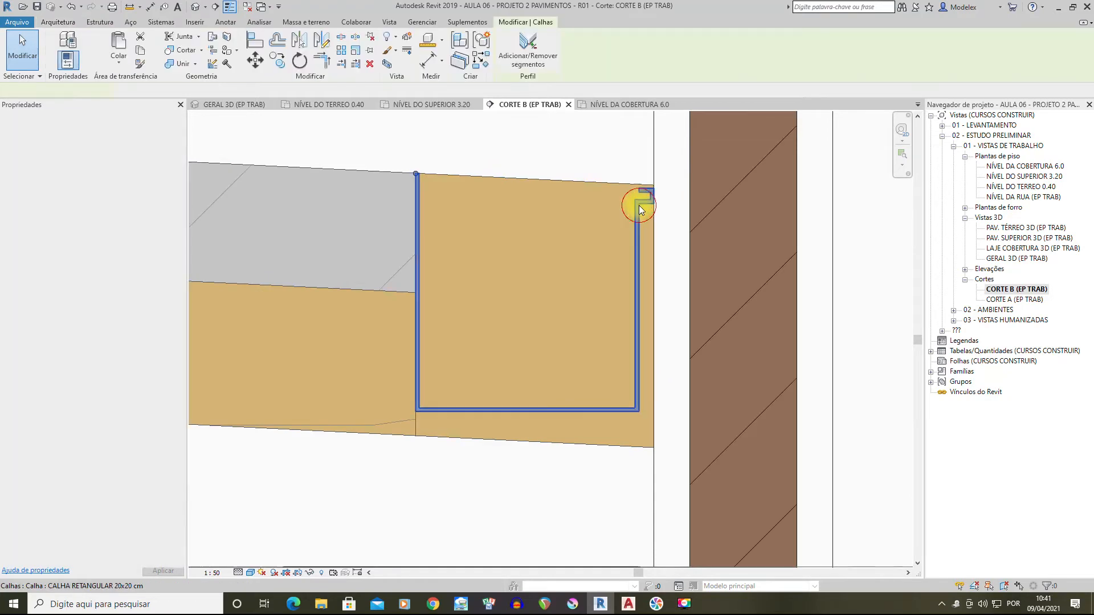
pyautogui.scroll(-2, 638, 208)
pyautogui.moveTo(661, 210); pyautogui.dragTo(473, 406, button='middle')
pyautogui.scroll(-3, 472, 406)
pyautogui.scroll(-2, 789, 379)
pyautogui.moveTo(789, 378); pyautogui.dragTo(655, 362, button='middle')
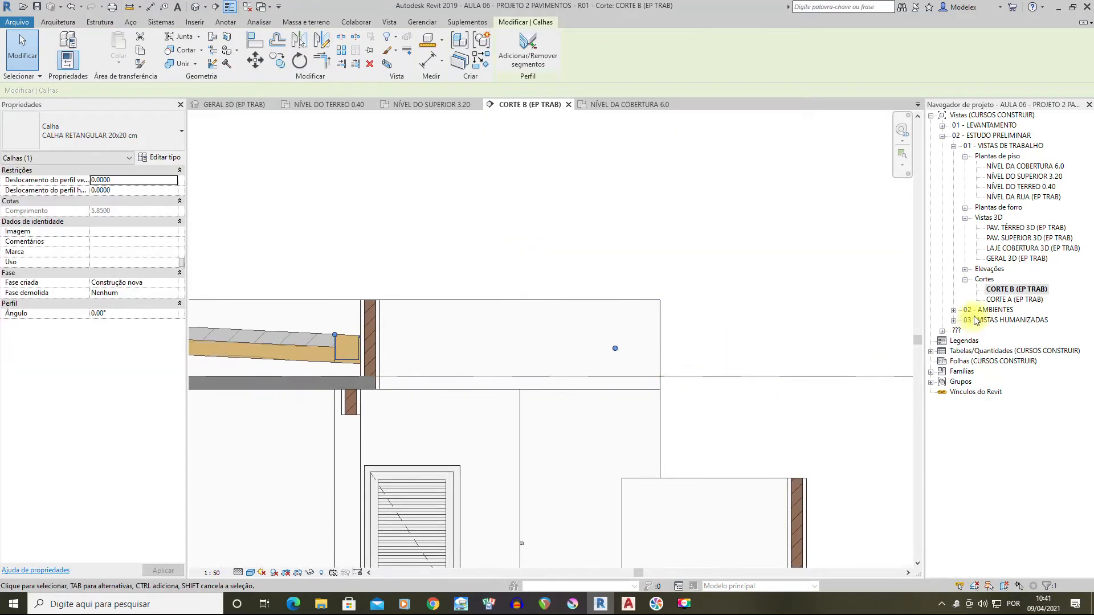
# Flip the gutter profile about its vertical axis in the GERAL 3D (EP TRAB) view and return it to its original side
pyautogui.doubleClick(1007, 259)
pyautogui.press('Escape')
pyautogui.click(352, 365)
pyautogui.keyDown('shift'); pyautogui.moveTo(464, 312); pyautogui.dragTo(592, 263, button='middle'); pyautogui.keyUp('shift')
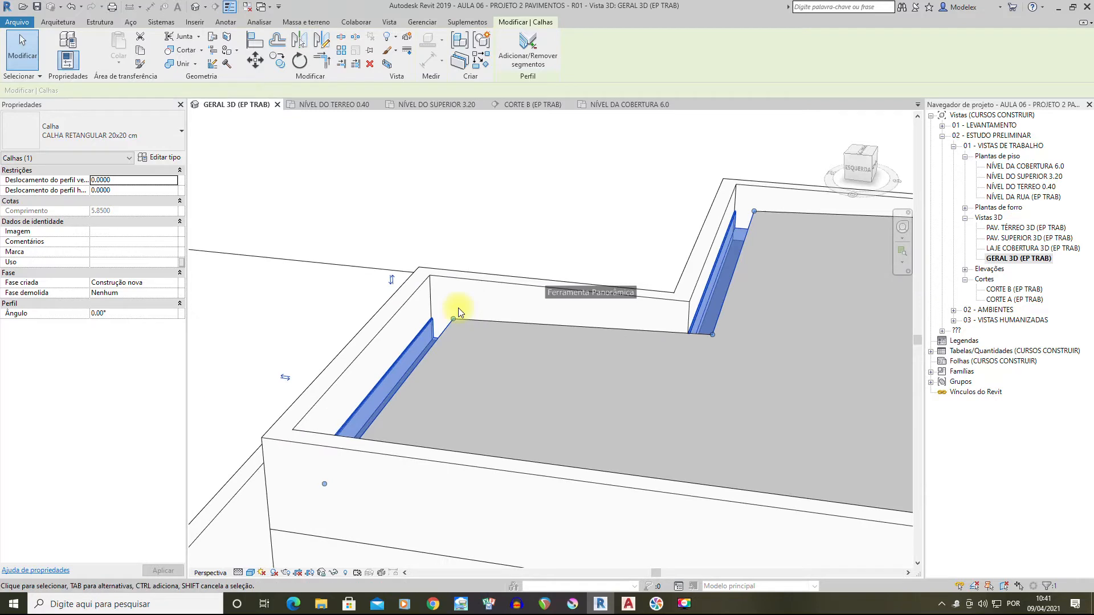
pyautogui.scroll(1, 287, 362)
pyautogui.click(284, 385)
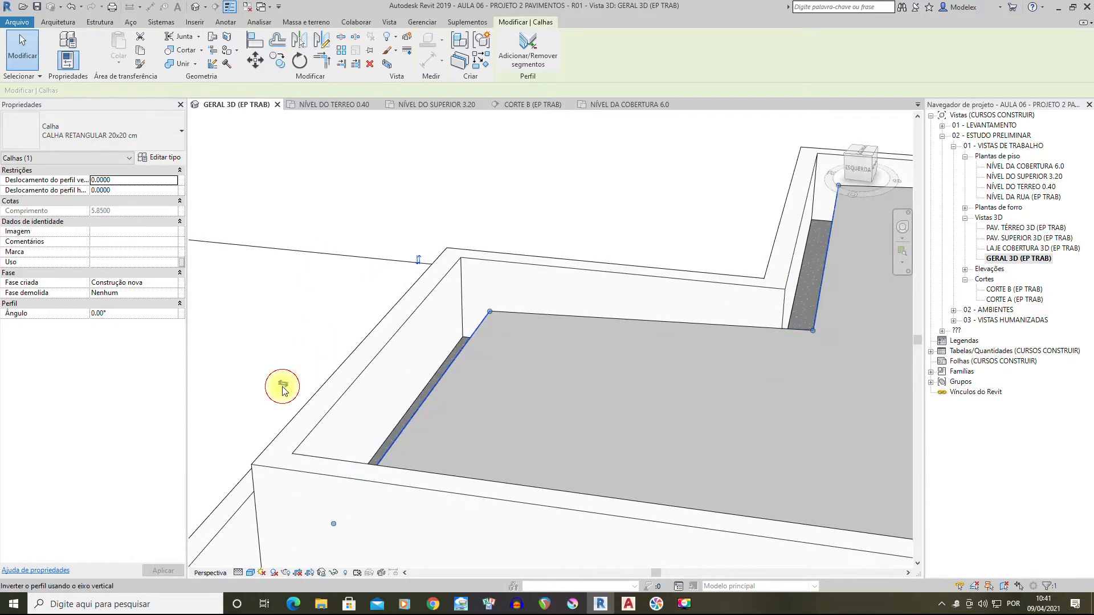
pyautogui.moveTo(520, 310); pyautogui.dragTo(385, 352, button='middle')
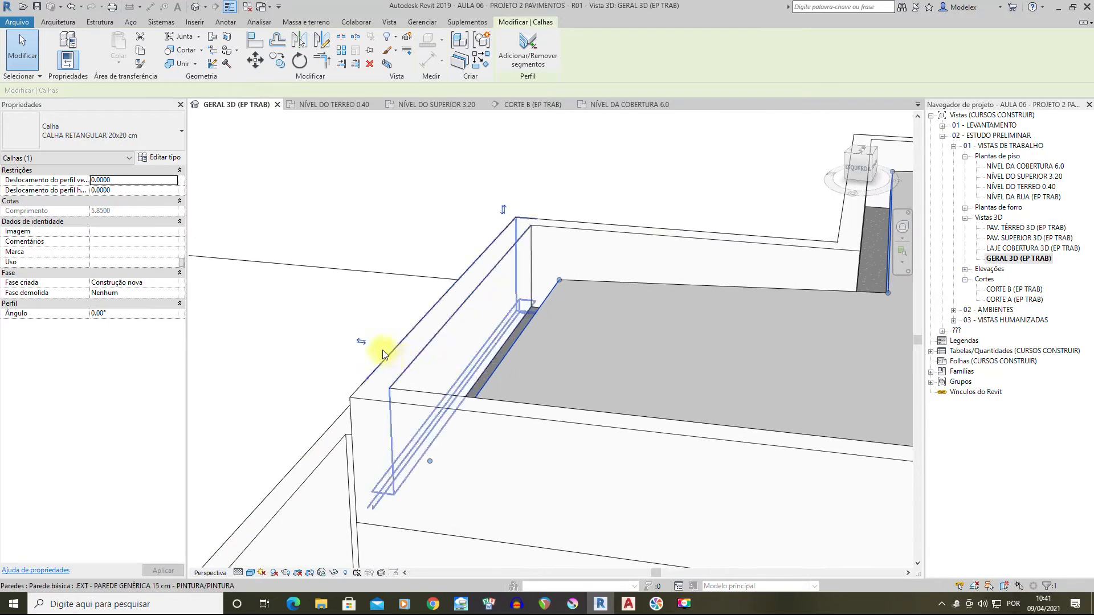
pyautogui.click(360, 344)
pyautogui.click(361, 342)
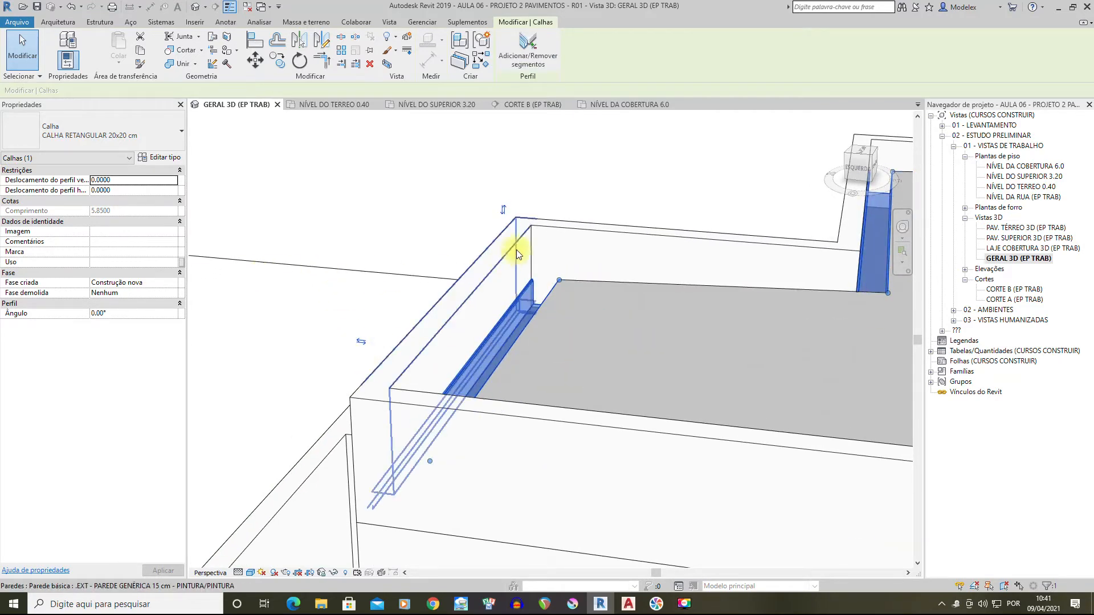
# Flip the gutter profile about its horizontal axis in the 3D view and return it to its original orientation
pyautogui.click(503, 211)
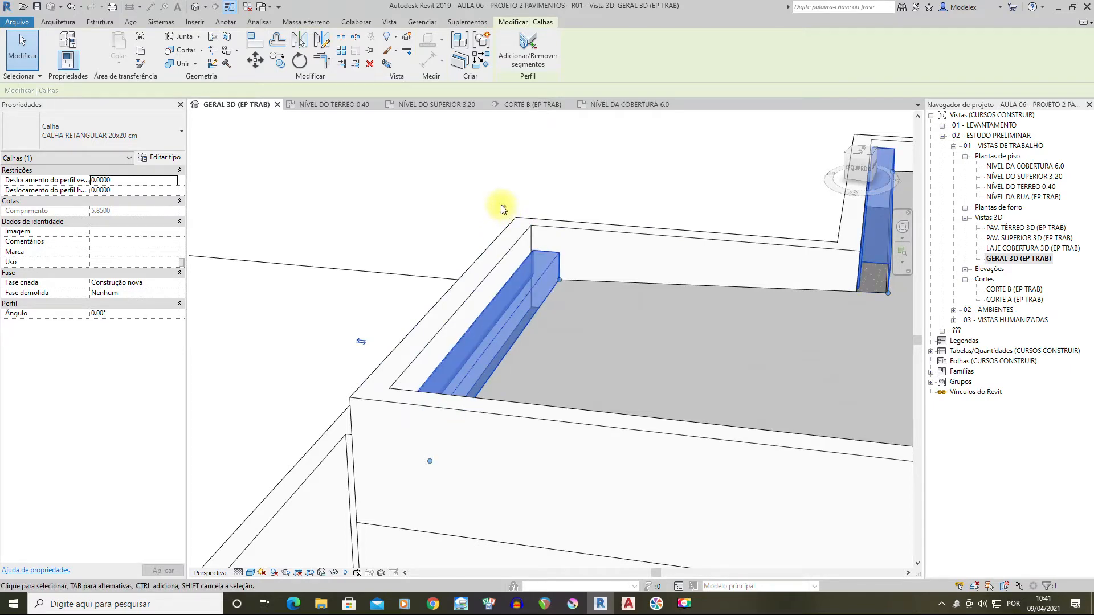
pyautogui.press('Escape')
pyautogui.click(528, 292)
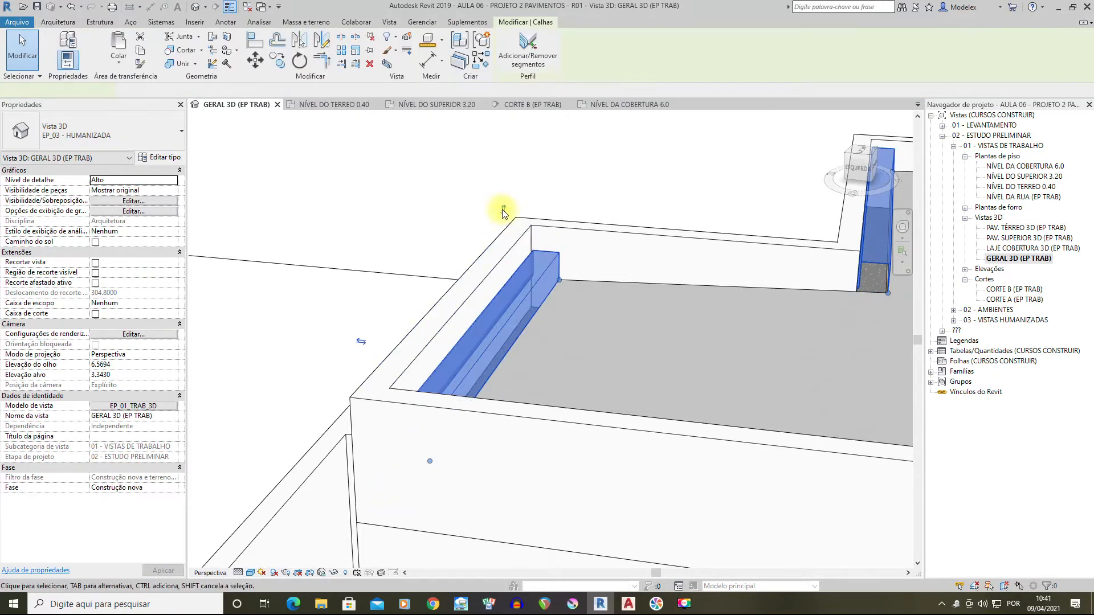
pyautogui.click(503, 211)
pyautogui.click(594, 163)
# Examine both rectangular gutters and their ends along the low roof's parapets in the GERAL 3D (EP TRAB) view
pyautogui.scroll(-2, 608, 276)
pyautogui.keyDown('shift'); pyautogui.moveTo(705, 263); pyautogui.dragTo(516, 315, button='middle'); pyautogui.keyUp('shift')
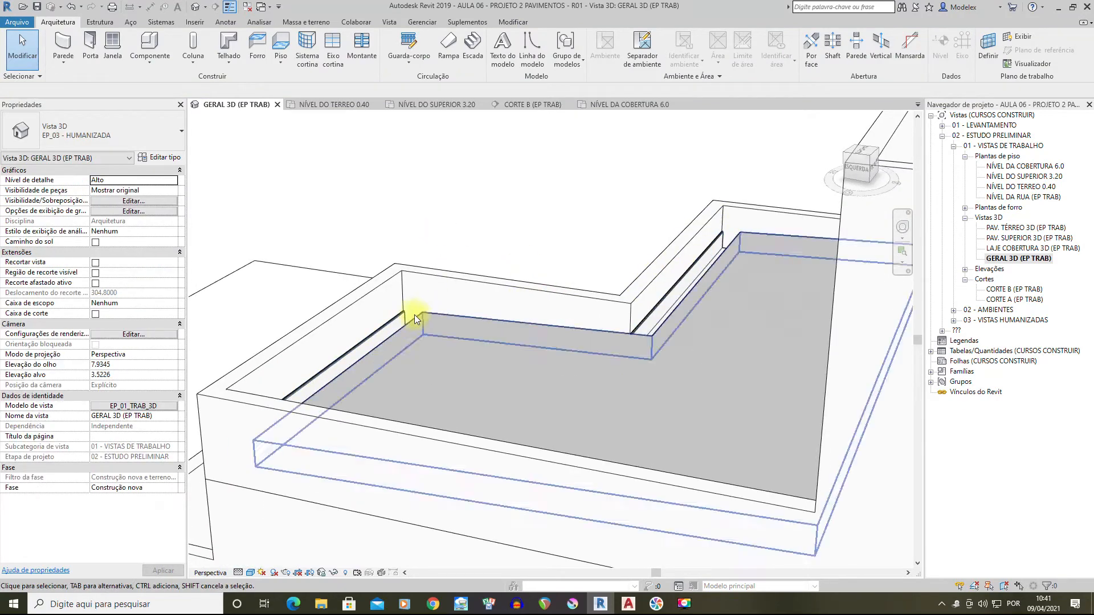
pyautogui.keyDown('shift'); pyautogui.moveTo(694, 319); pyautogui.dragTo(641, 293, button='middle'); pyautogui.keyUp('shift')
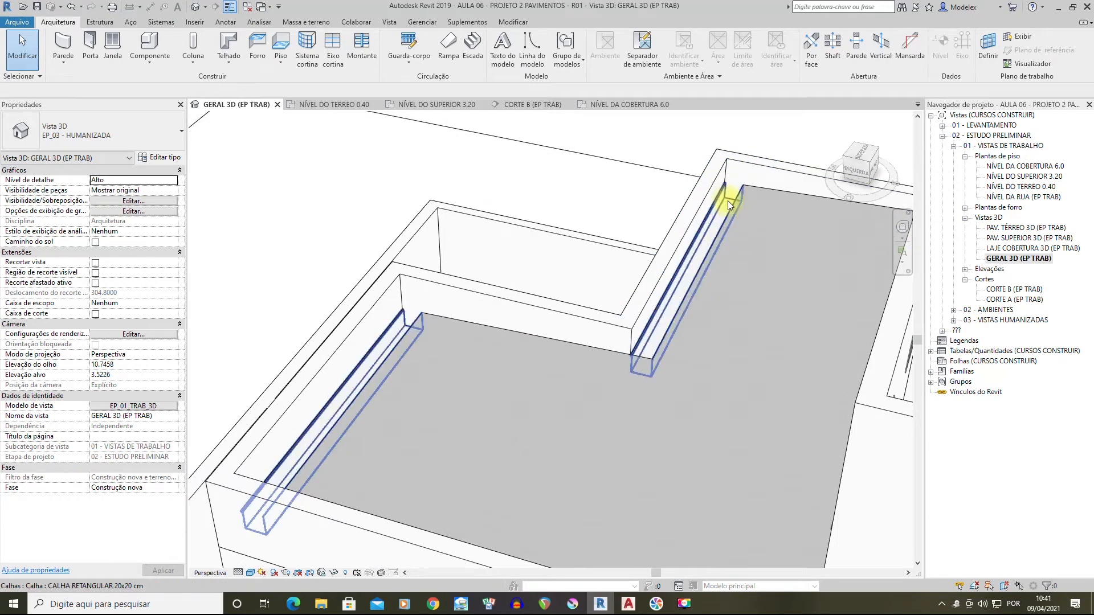
pyautogui.keyDown('shift'); pyautogui.moveTo(713, 207); pyautogui.dragTo(529, 164, button='middle'); pyautogui.keyUp('shift')
pyautogui.keyDown('shift'); pyautogui.moveTo(593, 192); pyautogui.dragTo(490, 251, button='middle'); pyautogui.keyUp('shift')
# Check the gutter profile against the sloped roof edge and the parapet wall in the CORTE B (EP TRAB) section
pyautogui.doubleClick(999, 290)
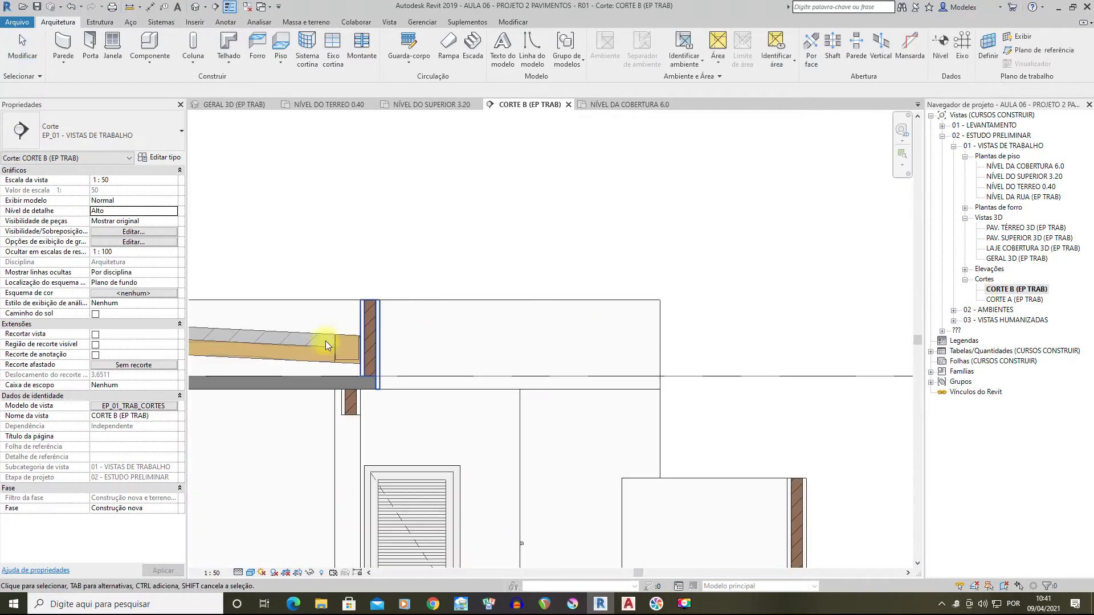
pyautogui.scroll(5, 337, 340)
pyautogui.scroll(1, 376, 308)
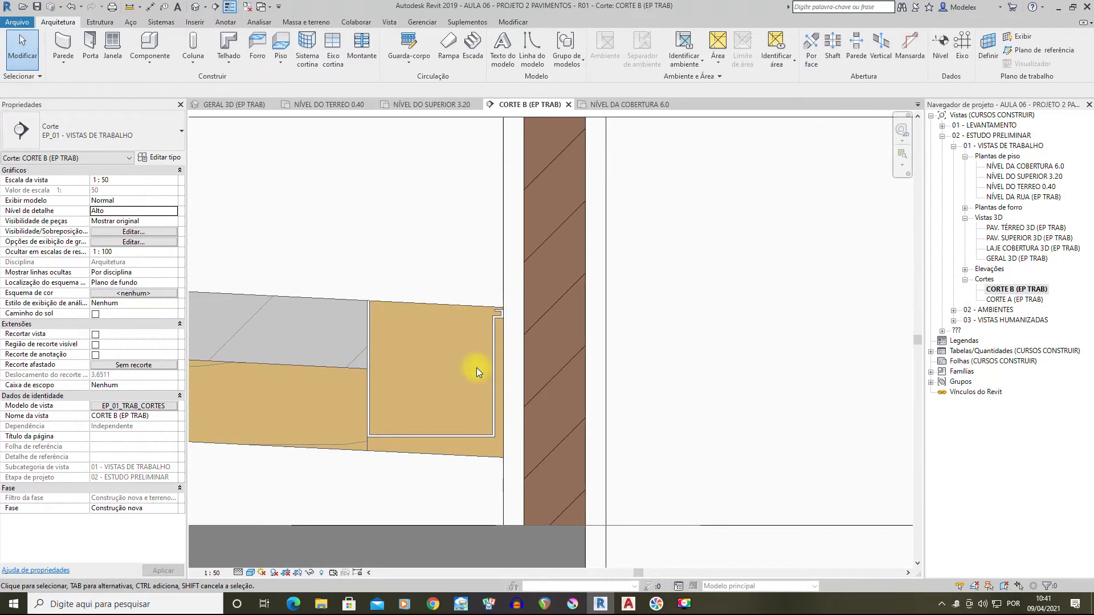
pyautogui.scroll(-5, 499, 312)
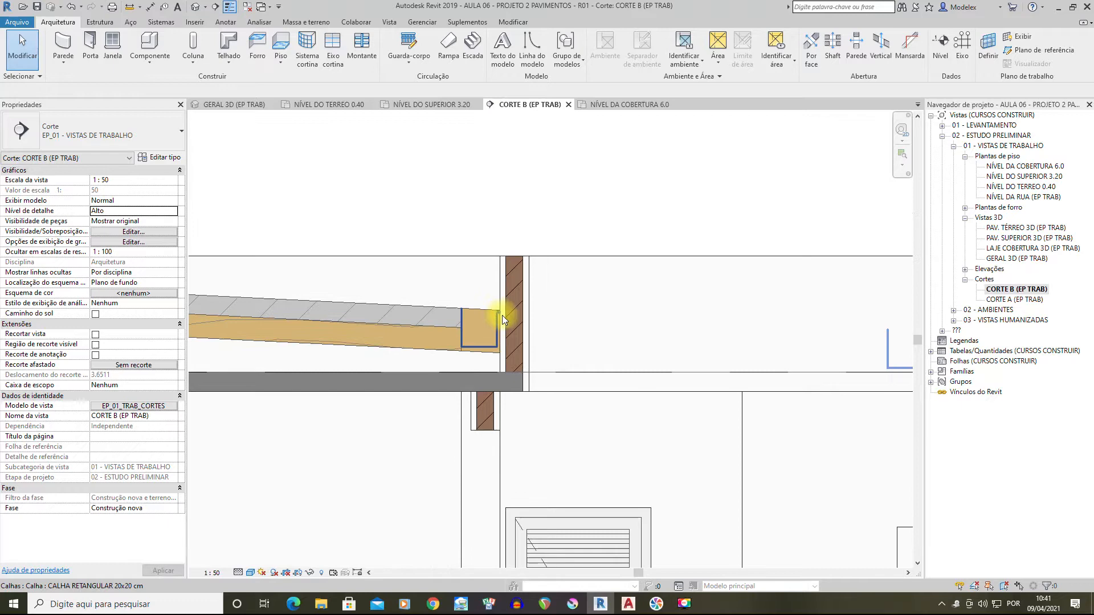
# Return to the GERAL 3D (EP TRAB) view and close the NÍVEL DO TERREO 0.40 view
pyautogui.doubleClick(1013, 260)
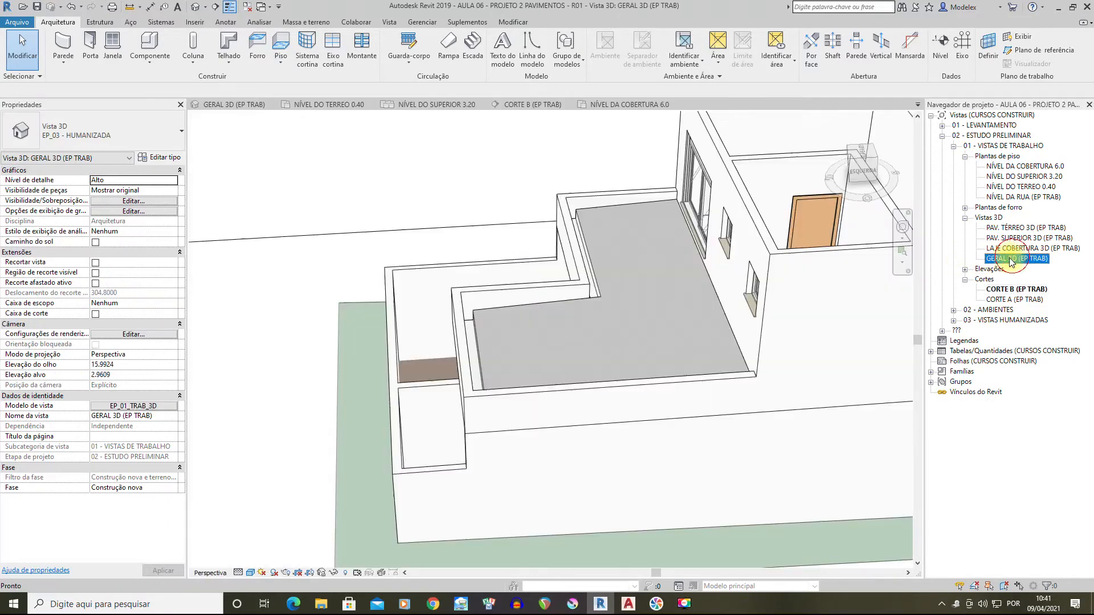
pyautogui.keyDown('shift'); pyautogui.moveTo(562, 310); pyautogui.dragTo(626, 296, button='middle'); pyautogui.keyUp('shift')
pyautogui.click(379, 105)
# Examine the whole house model from the rear roof area around to the front facade in 3D
pyautogui.keyDown('shift'); pyautogui.moveTo(422, 200); pyautogui.dragTo(645, 363, button='middle'); pyautogui.keyUp('shift')
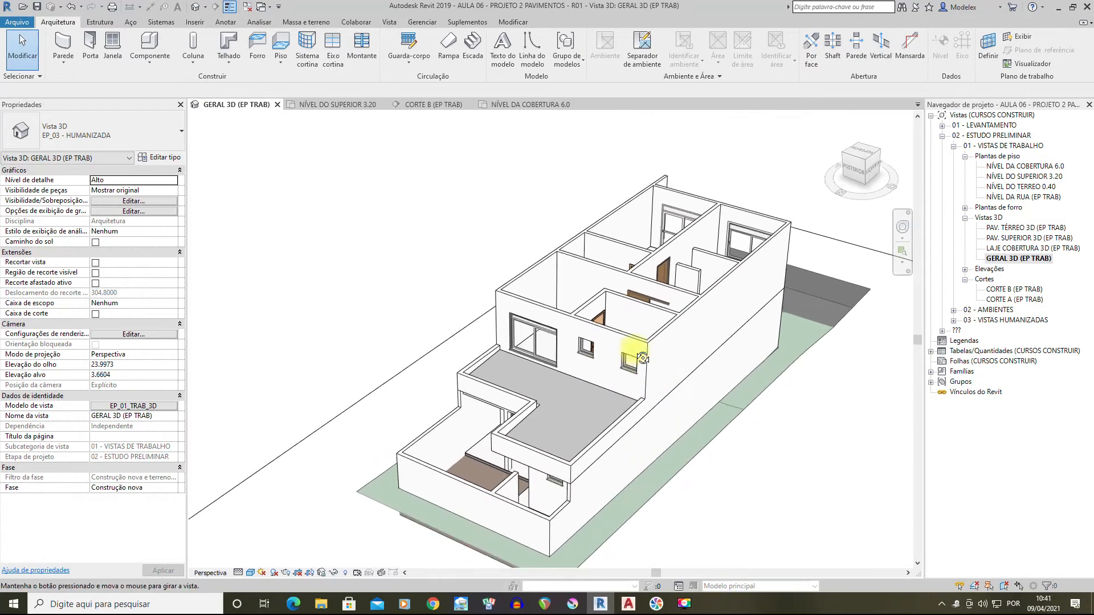
pyautogui.keyDown('shift'); pyautogui.moveTo(482, 482); pyautogui.dragTo(674, 510, button='middle'); pyautogui.keyUp('shift')
pyautogui.keyDown('shift'); pyautogui.moveTo(618, 423); pyautogui.dragTo(696, 366, button='middle'); pyautogui.keyUp('shift')
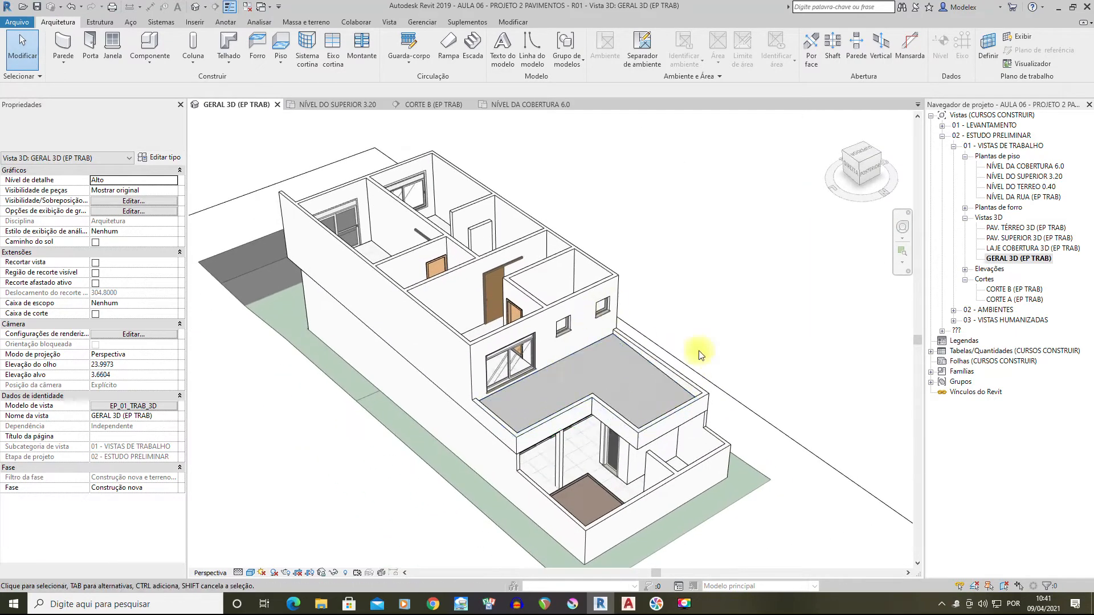
pyautogui.keyDown('shift'); pyautogui.moveTo(285, 342); pyautogui.dragTo(667, 342, button='middle'); pyautogui.keyUp('shift')
pyautogui.moveTo(611, 438); pyautogui.dragTo(621, 347, button='middle')
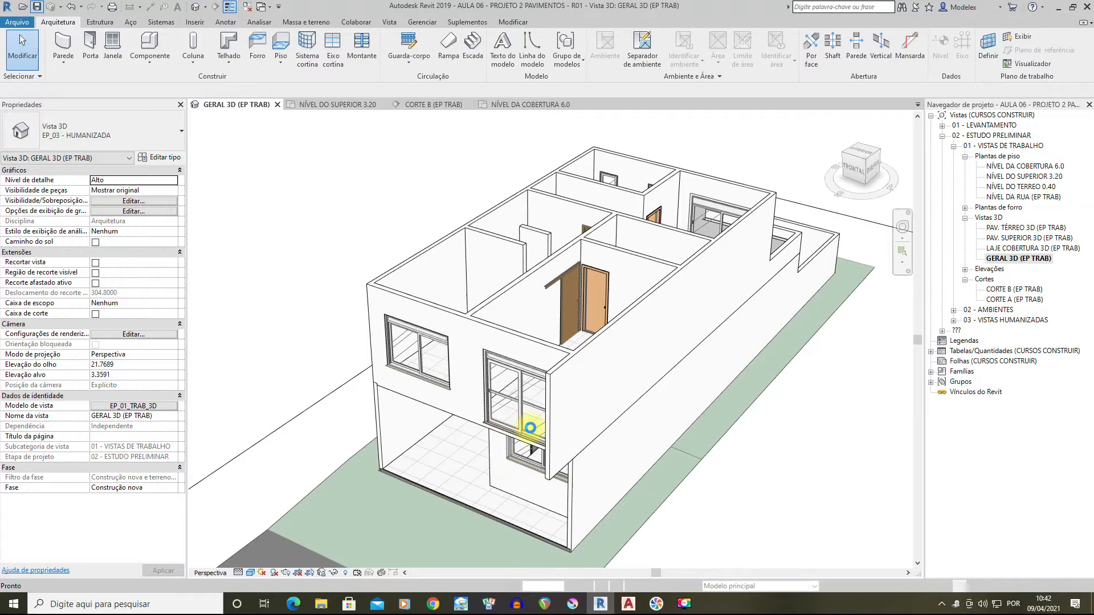
pyautogui.keyDown('shift'); pyautogui.moveTo(370, 412); pyautogui.dragTo(497, 415, button='middle'); pyautogui.keyUp('shift')
pyautogui.keyDown('shift'); pyautogui.moveTo(575, 438); pyautogui.dragTo(565, 251, button='middle'); pyautogui.keyUp('shift')
# Try a base offset of -0.01 m on the front upper-floor wall above the entrance
pyautogui.scroll(3, 565, 254)
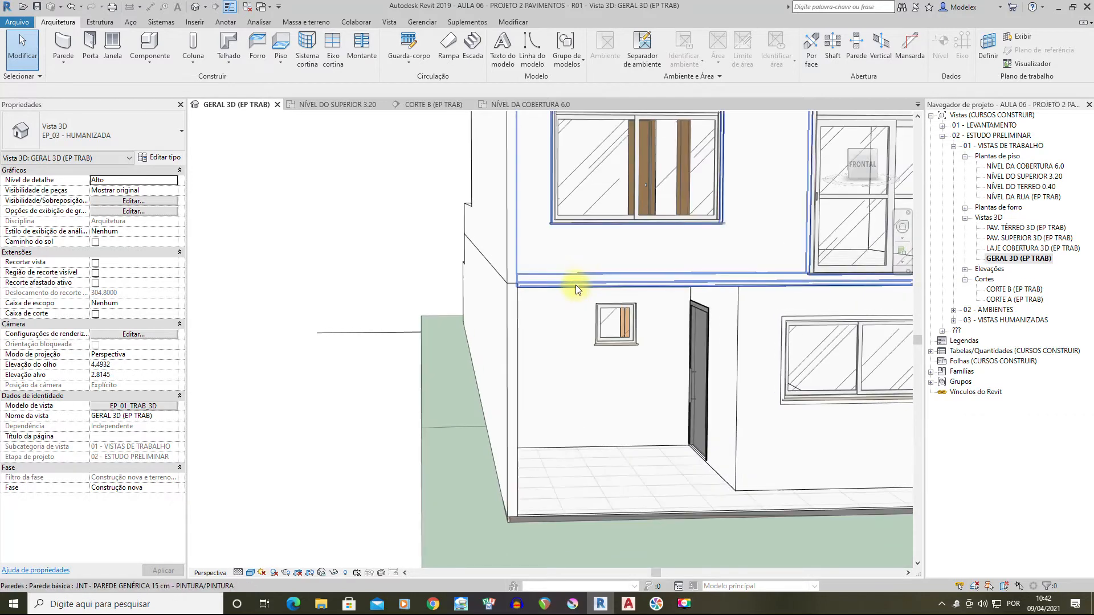
pyautogui.click(575, 289)
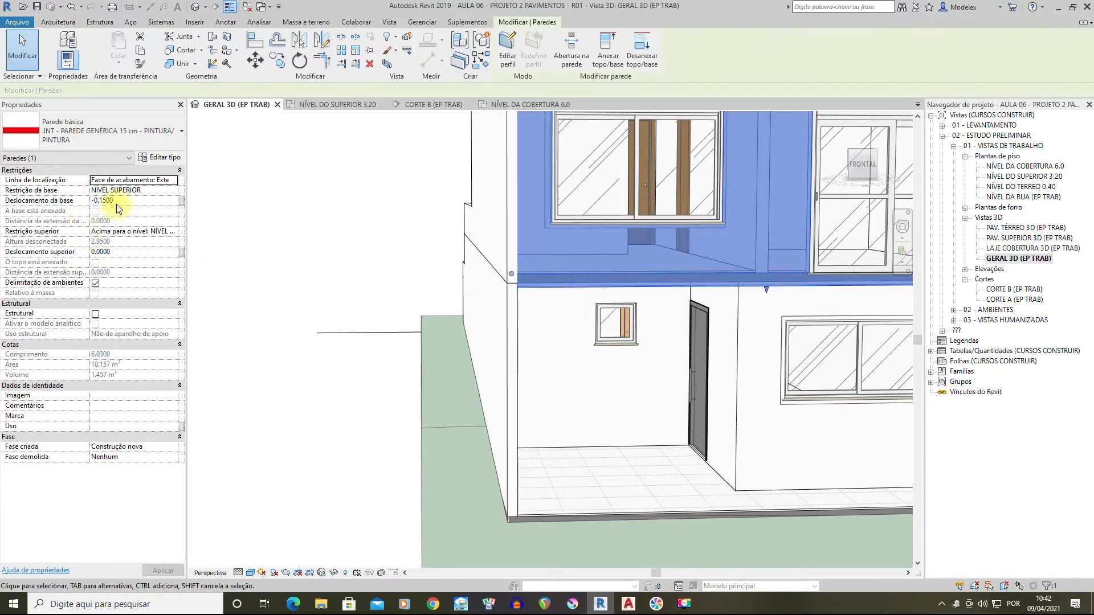
pyautogui.write('-0.01')
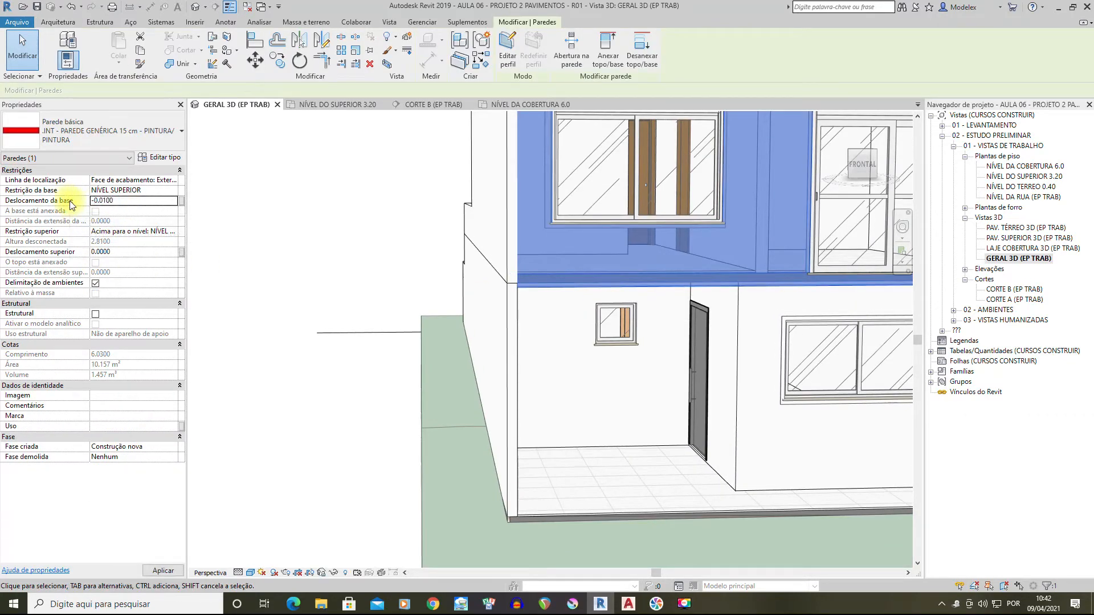
pyautogui.click(420, 281)
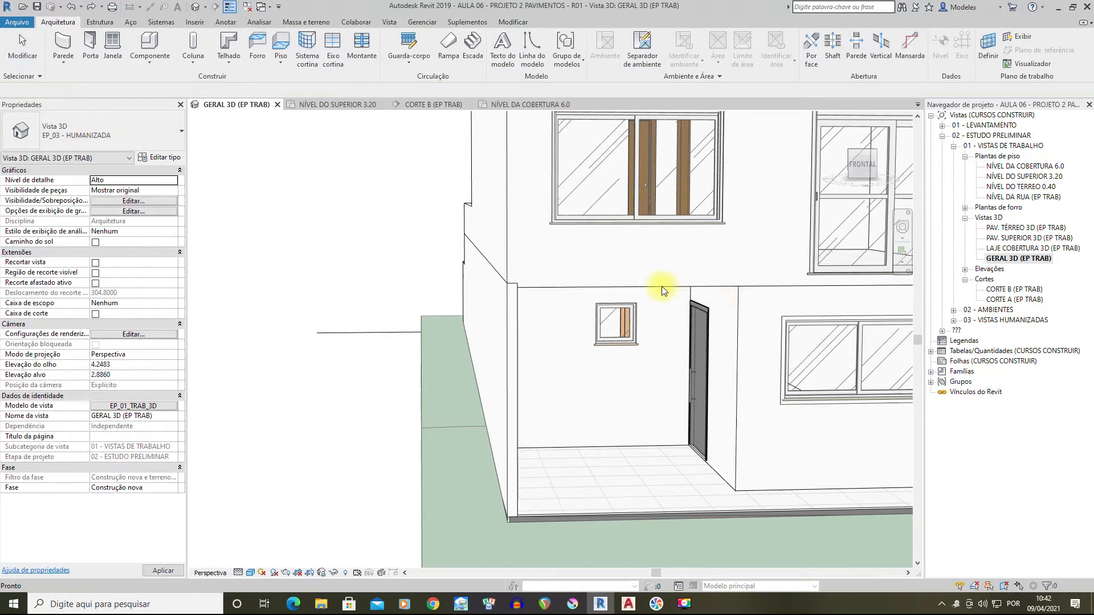
pyautogui.click(662, 287)
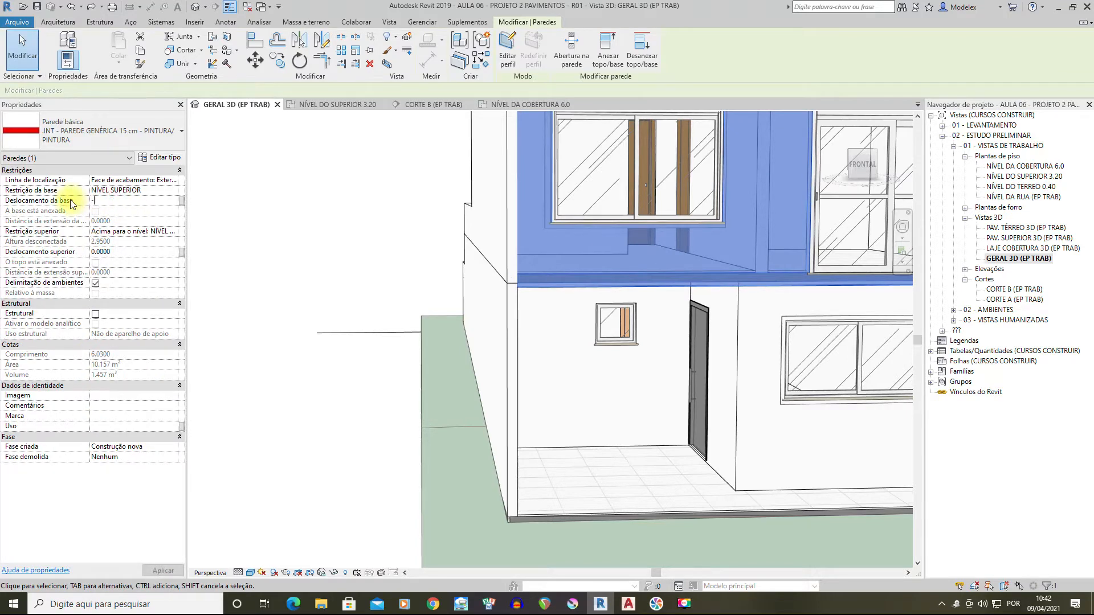
pyautogui.click(371, 246)
# Switch to AutoCAD and locate the SACADA slab at the front of the CORTE AA section
pyautogui.keyDown('shift'); pyautogui.moveTo(366, 244); pyautogui.dragTo(735, 330, button='middle'); pyautogui.keyUp('shift')
pyautogui.scroll(-5, 579, 215)
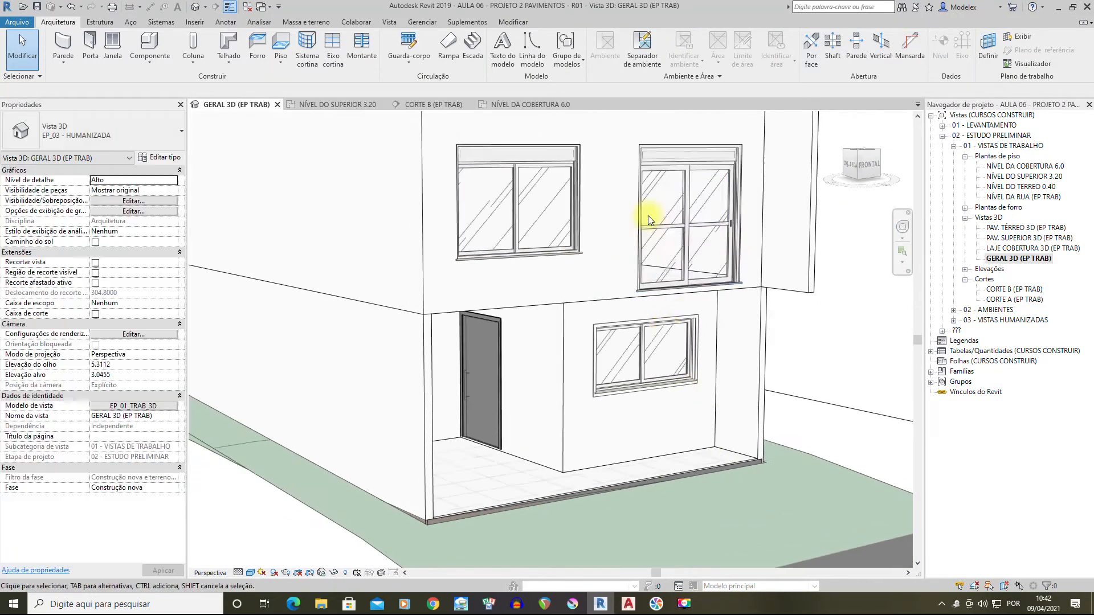
pyautogui.keyDown('shift'); pyautogui.moveTo(619, 282); pyautogui.dragTo(891, 447, button='middle'); pyautogui.keyUp('shift')
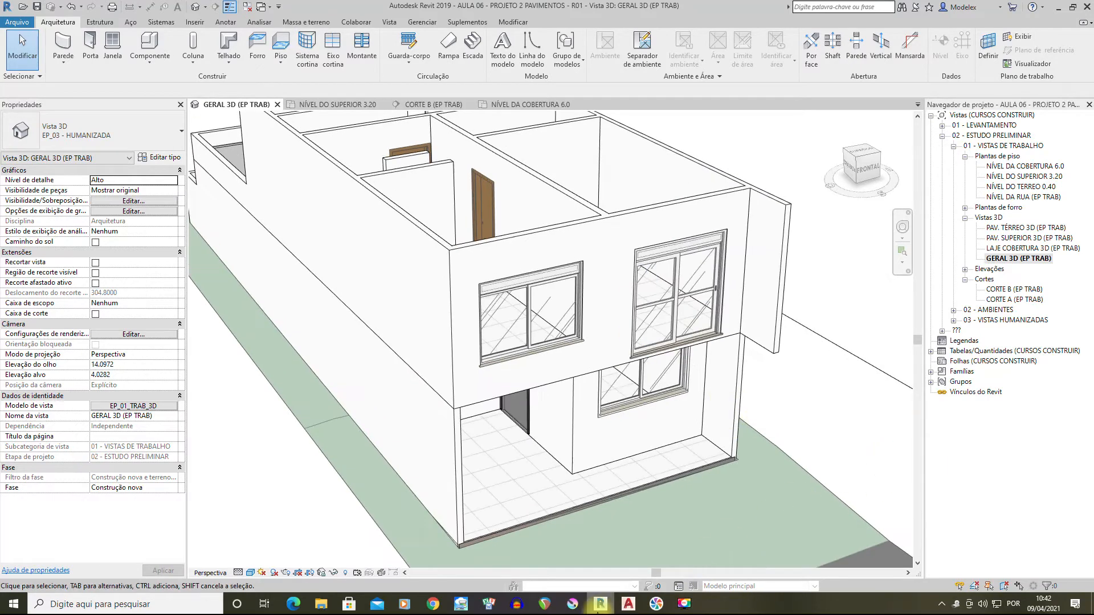
pyautogui.moveTo(636, 608)
pyautogui.click(493, 569)
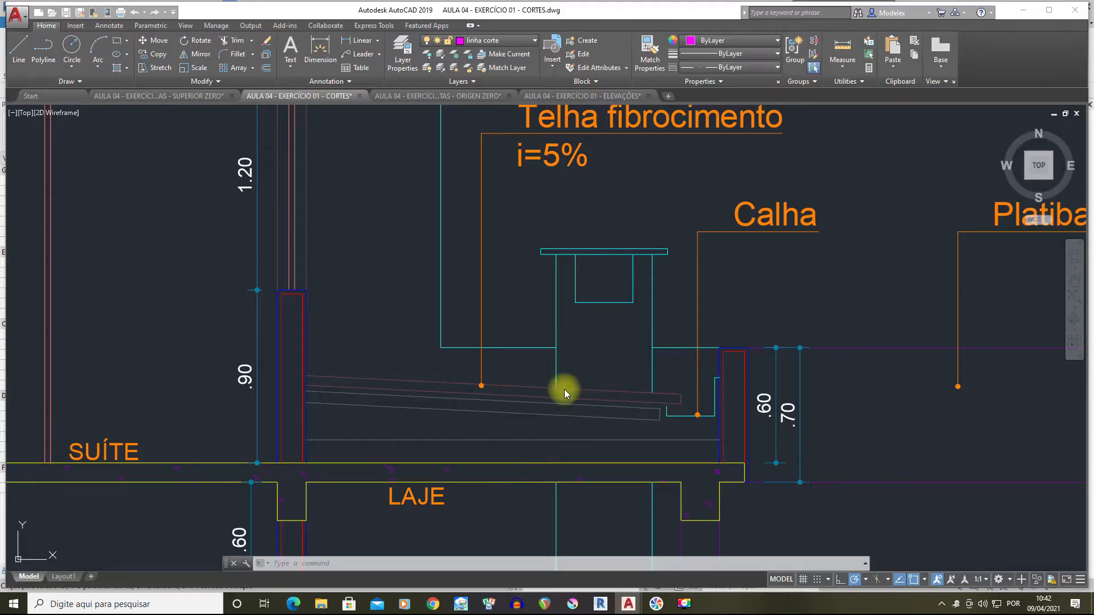
pyautogui.scroll(-6, 550, 288)
pyautogui.moveTo(412, 317); pyautogui.dragTo(720, 295, button='middle')
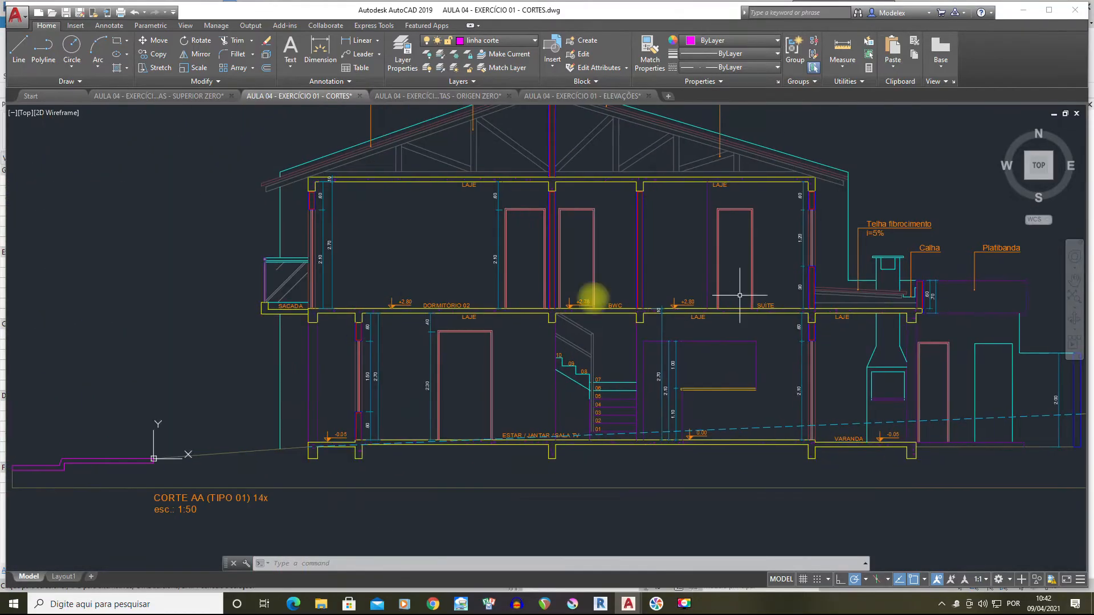
pyautogui.scroll(6, 275, 325)
pyautogui.scroll(2, 373, 255)
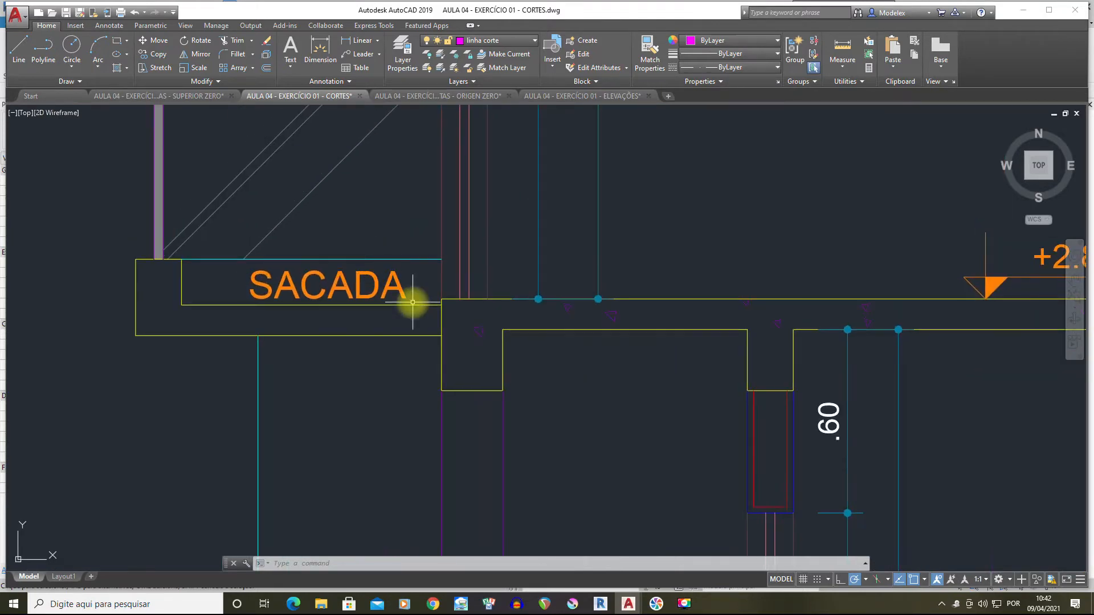
# Measure the level drop from the bedroom floor to the SACADA floor and the thickness of the SACADA slab
pyautogui.write('dist')
pyautogui.press('Return')
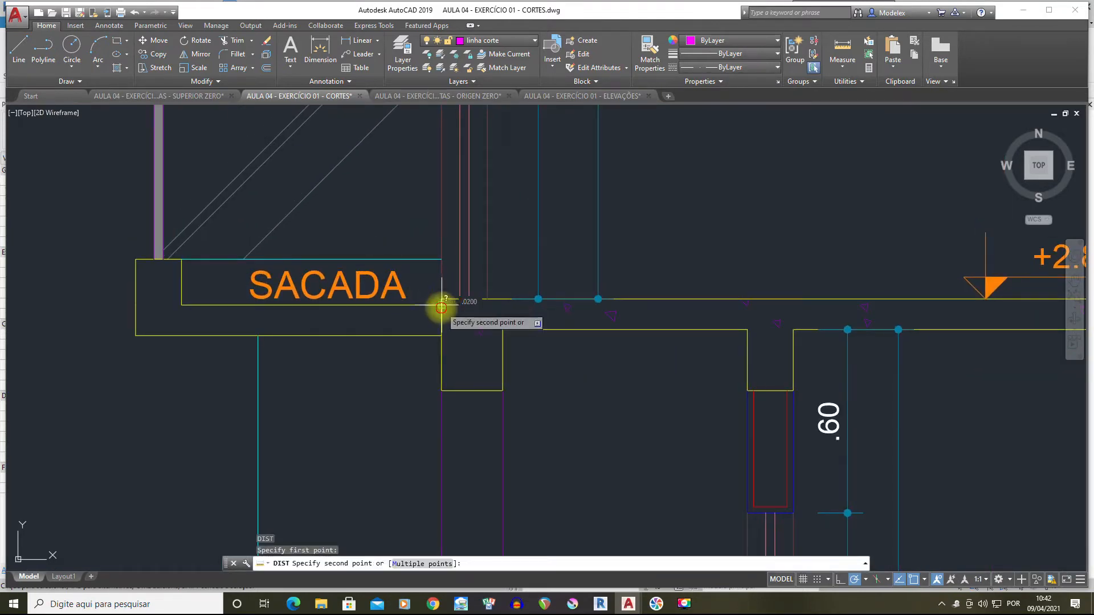
pyautogui.click(442, 329)
pyautogui.press('Return')
pyautogui.click(441, 306)
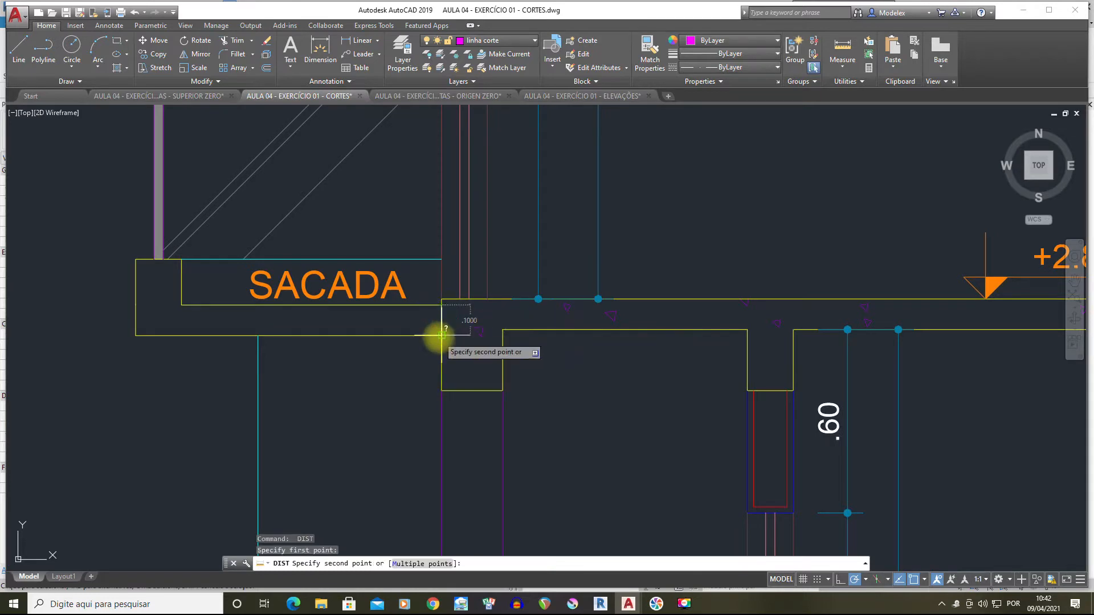
pyautogui.click(441, 335)
pyautogui.scroll(-3, 441, 335)
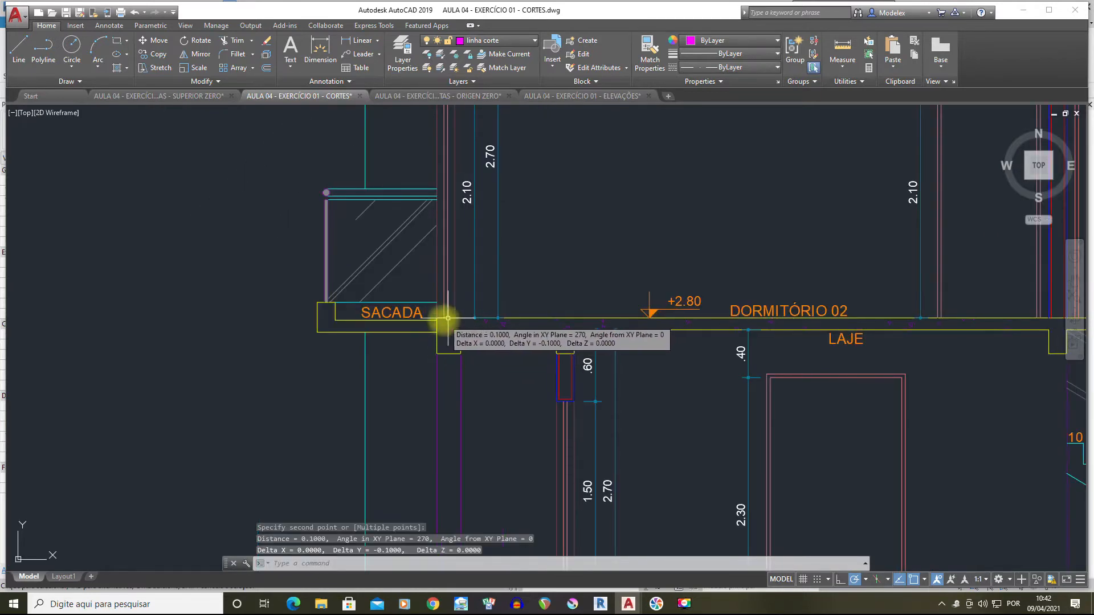
# Measure the full height of the SACADA's outer edge and the height of its curb above the balcony floor
pyautogui.scroll(2, 448, 318)
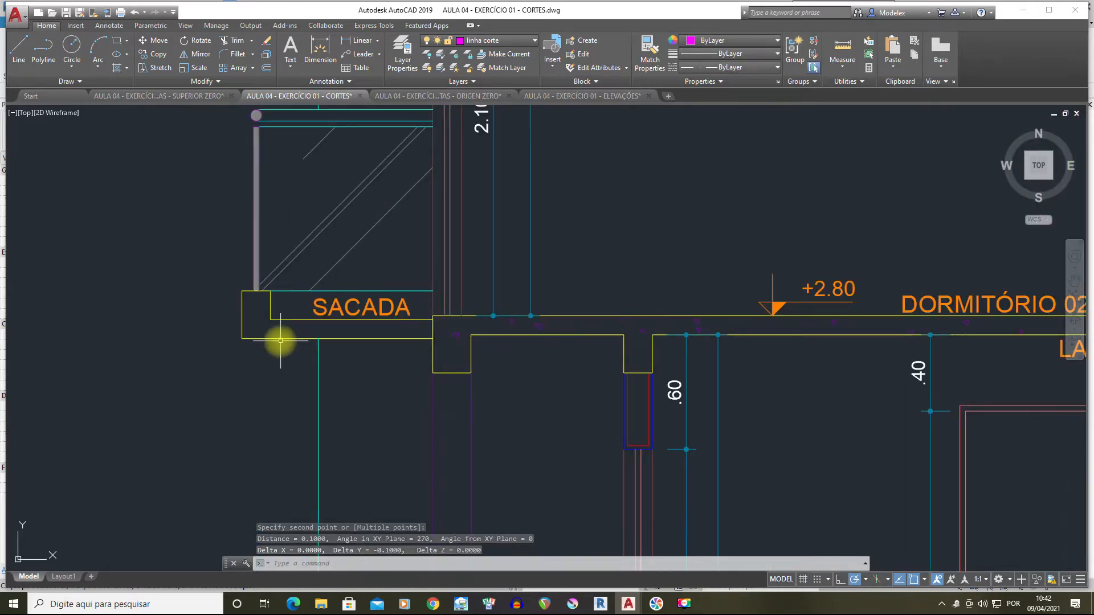
pyautogui.moveTo(281, 340); pyautogui.dragTo(391, 317, button='middle')
pyautogui.press('Return')
pyautogui.scroll(2, 379, 325)
pyautogui.click(347, 346)
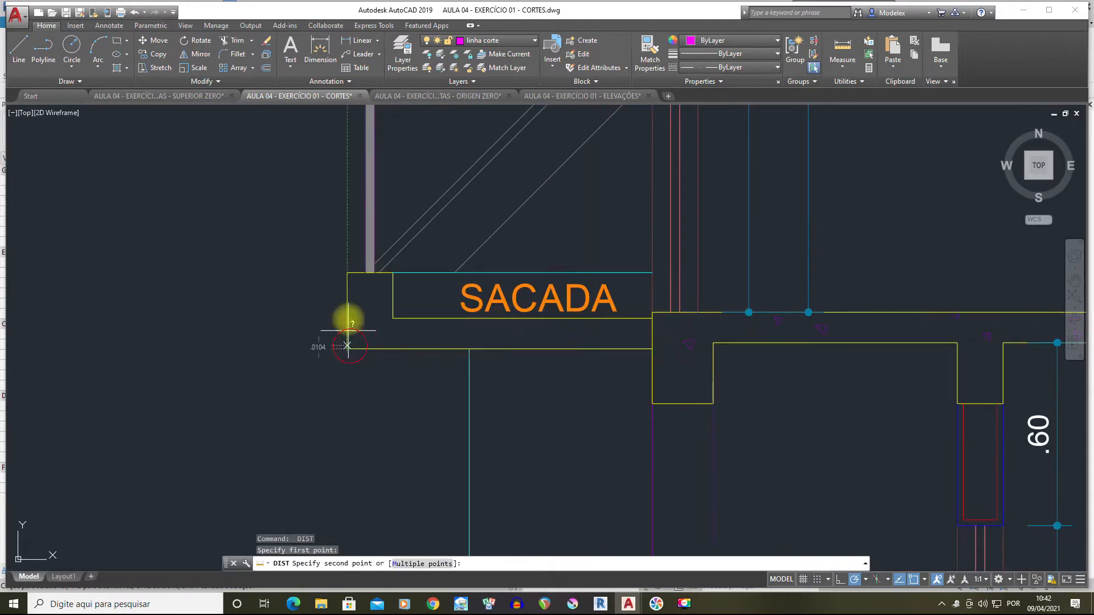
pyautogui.click(347, 274)
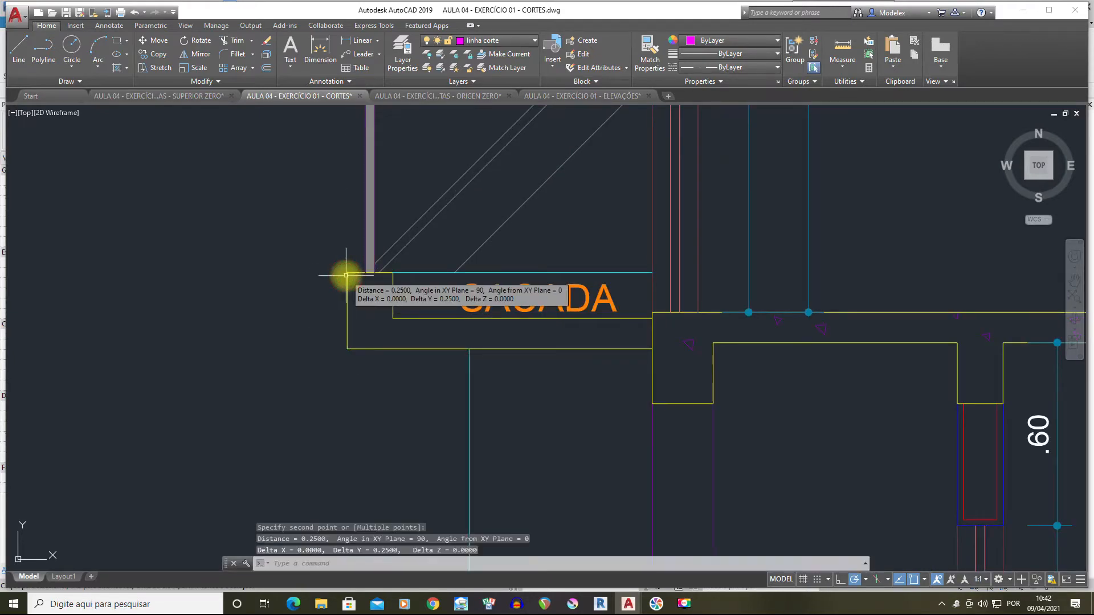
pyautogui.scroll(-2, 359, 284)
pyautogui.scroll(2, 377, 292)
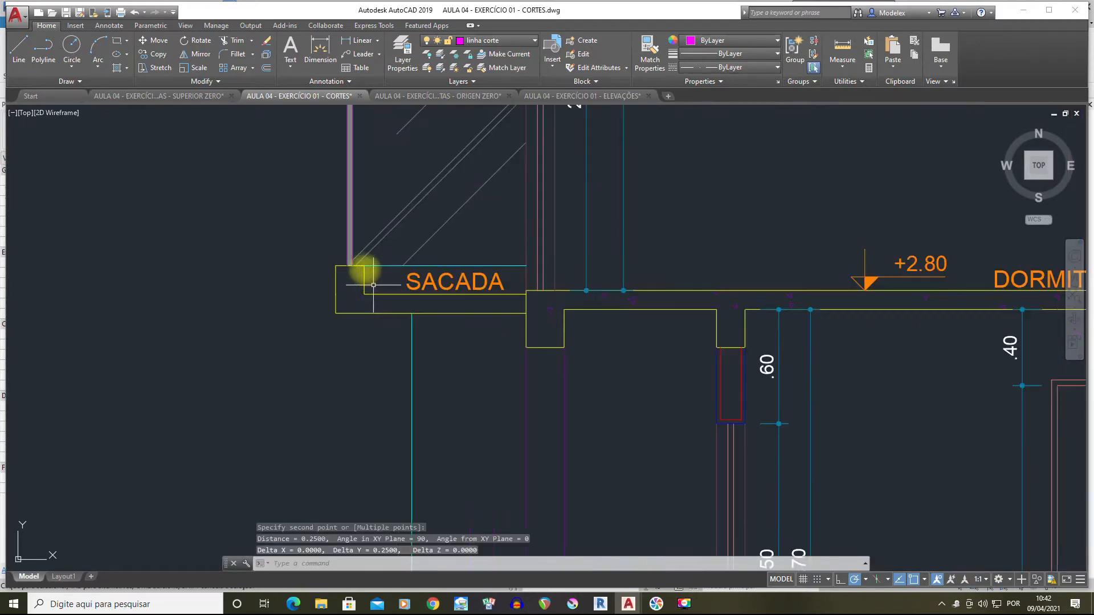
pyautogui.press('Return')
pyautogui.click(363, 265)
pyautogui.click(482, 310)
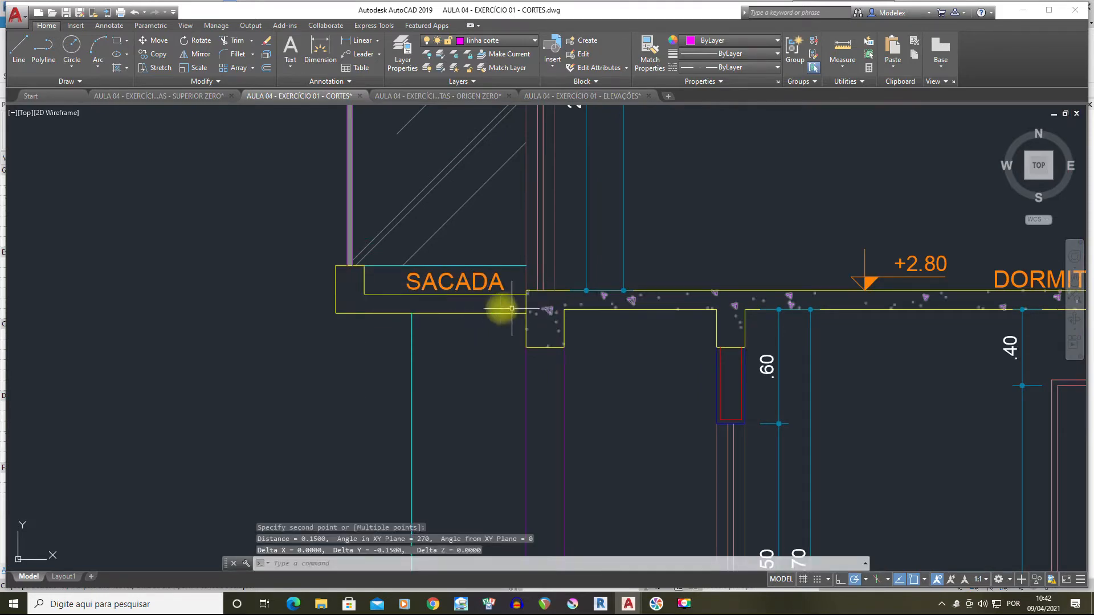
# Review the balcony's place in CORTE AA and remeasure the SACADA's outer edge from top to underside
pyautogui.scroll(-6, 504, 310)
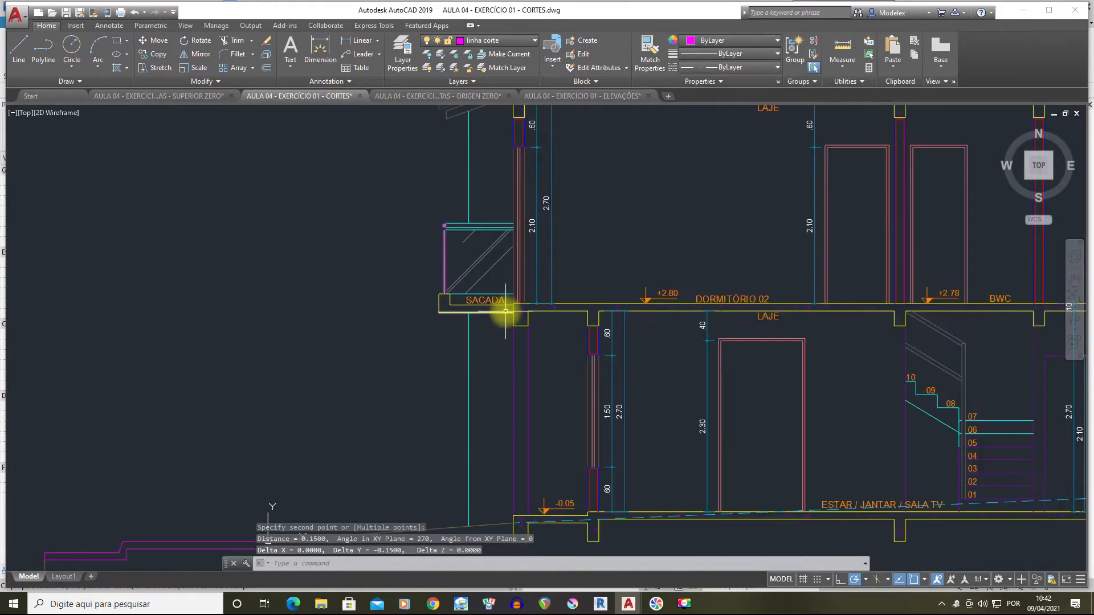
pyautogui.scroll(6, 599, 346)
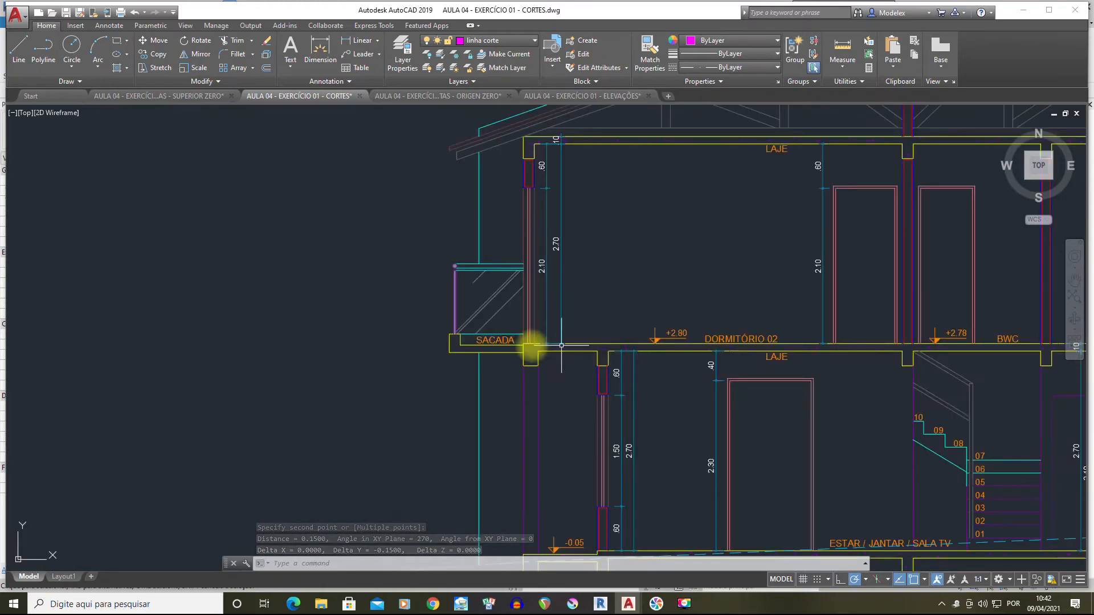
pyautogui.scroll(-4, 386, 289)
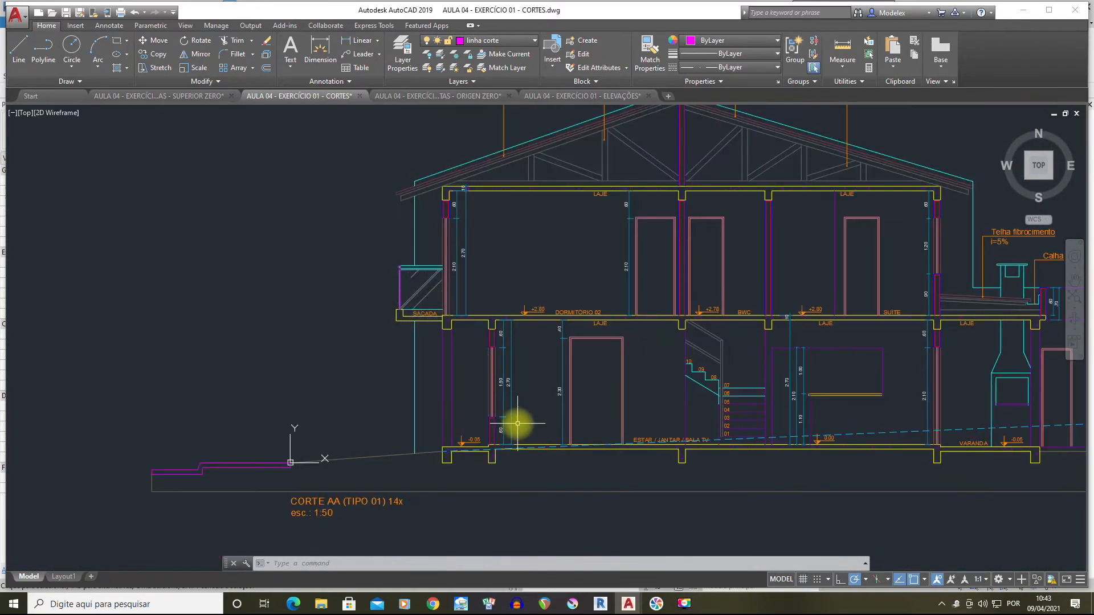
pyautogui.scroll(4, 408, 319)
pyautogui.write('dist')
pyautogui.press('Return')
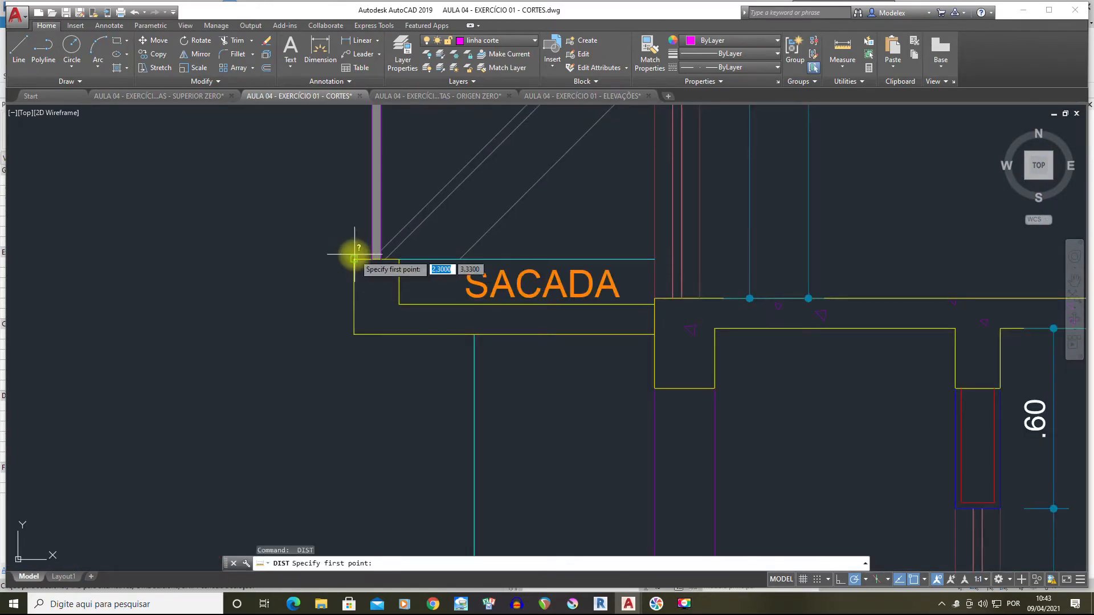
pyautogui.click(354, 256)
pyautogui.click(355, 325)
# Measure the vertical distance from the DORMITÓRIO 02 floor level to the underside of the SACADA slab
pyautogui.scroll(-4, 478, 290)
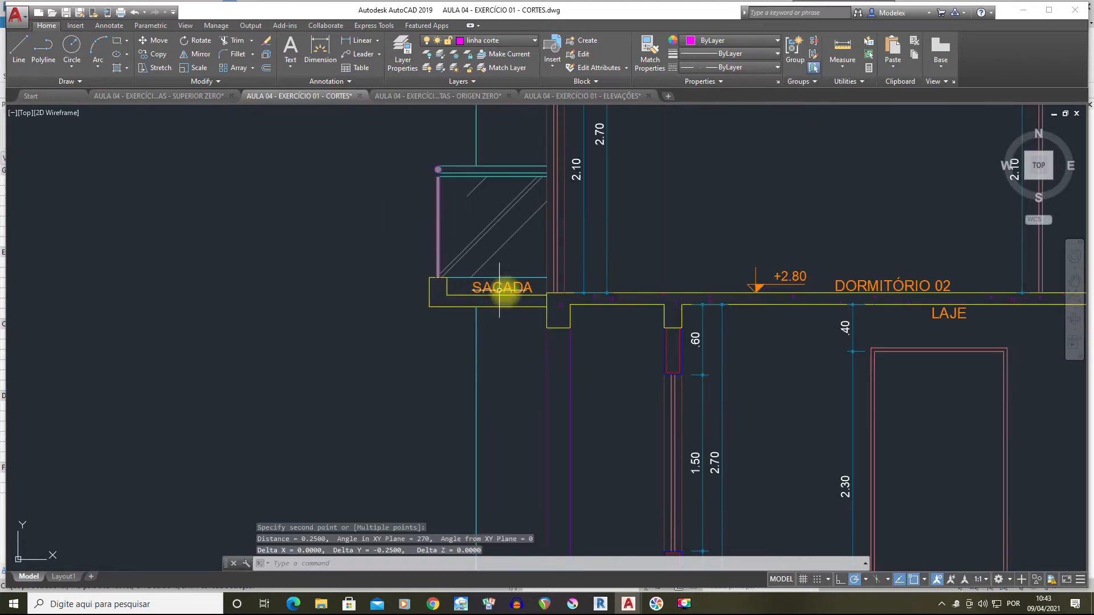
pyautogui.scroll(4, 544, 288)
pyautogui.press('Return')
pyautogui.click(581, 293)
pyautogui.click(580, 328)
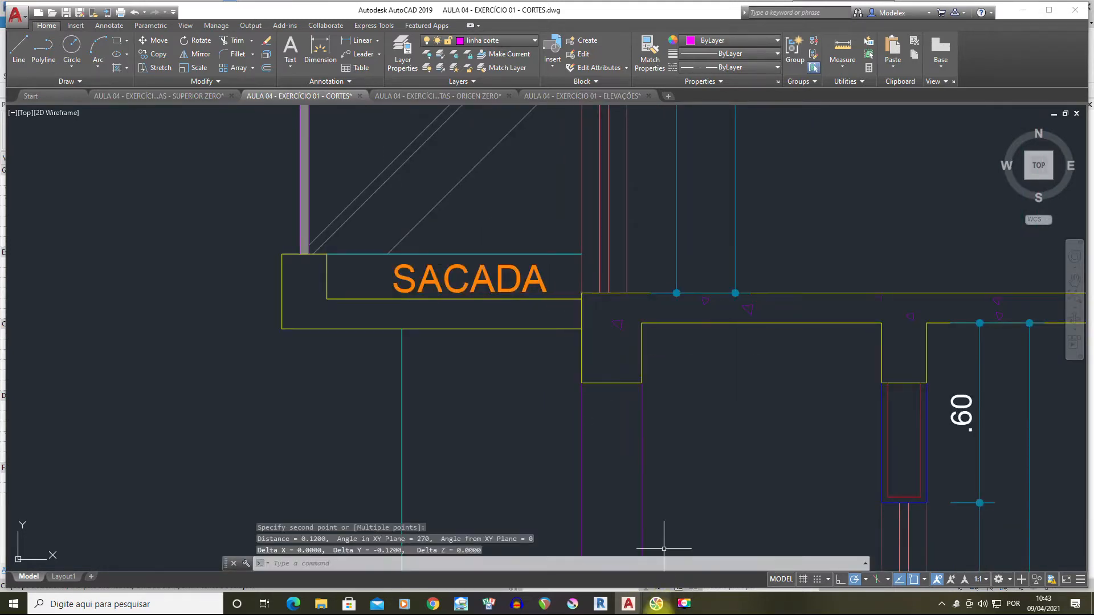
# Switch to Revit and open the NÍVEL DO SUPERIOR 3.20 floor plan at the front balcony
pyautogui.click(602, 605)
pyautogui.scroll(-2, 638, 364)
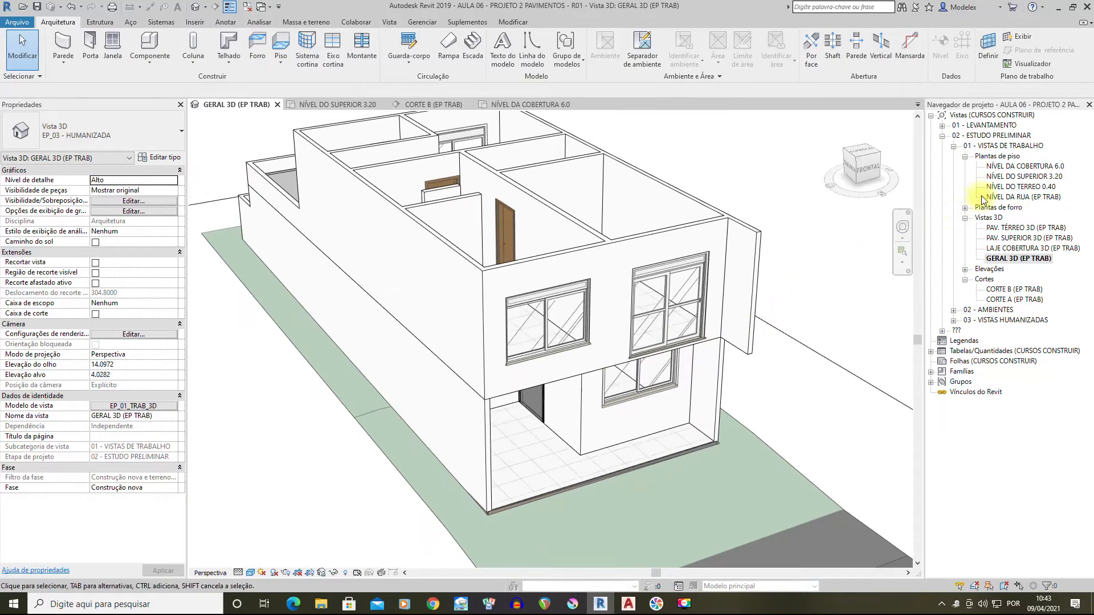
pyautogui.doubleClick(1033, 181)
pyautogui.scroll(-2, 593, 237)
pyautogui.scroll(2, 573, 266)
pyautogui.scroll(-3, 728, 378)
pyautogui.scroll(3, 640, 227)
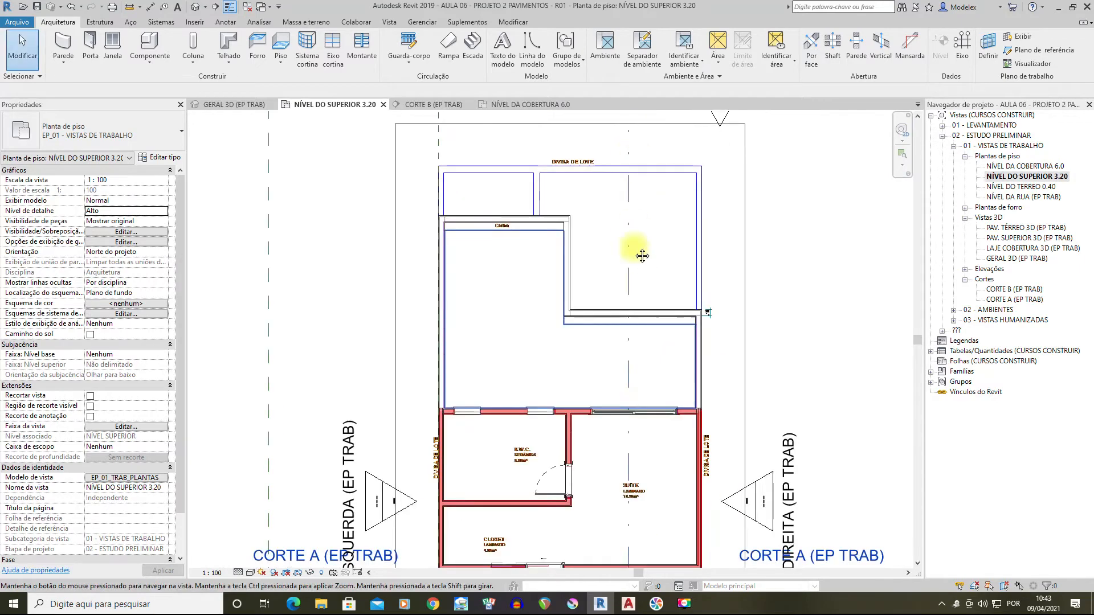
pyautogui.scroll(5, 605, 467)
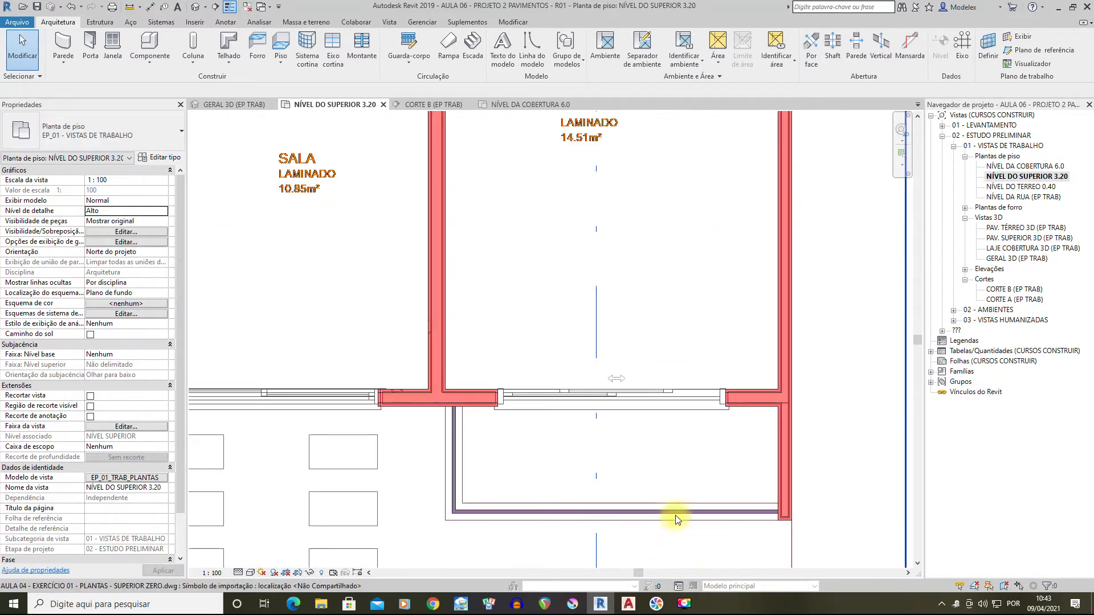
# Set up a .EXT - PAREDE GENÉRICA 15 cm wall on NÍVEL SUPERIOR with base offset -0.12 and unconnected height 0.25
pyautogui.click(63, 46)
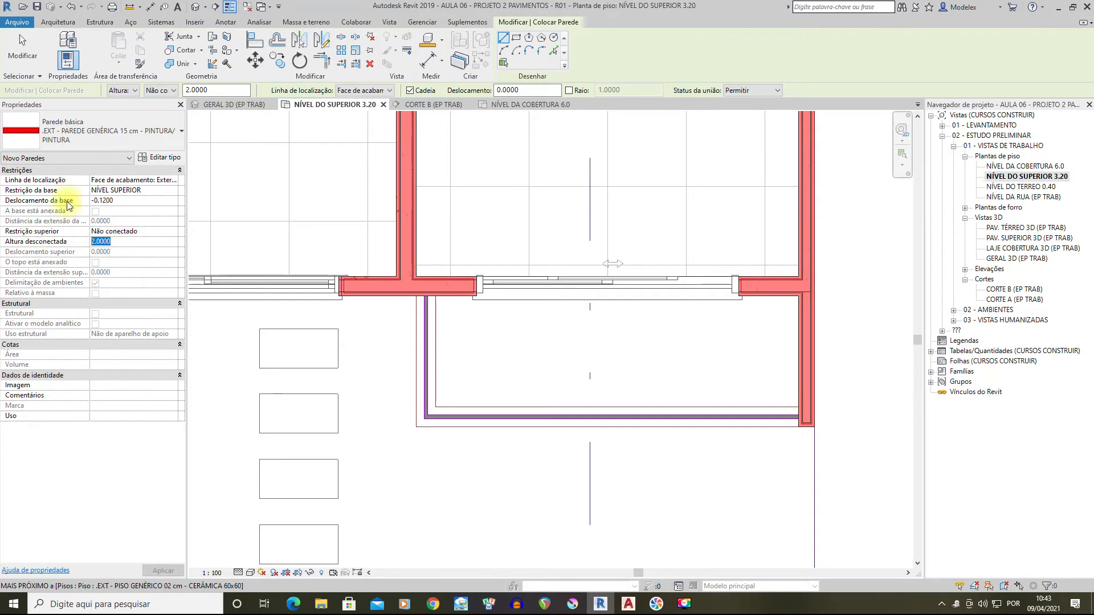
pyautogui.moveTo(611, 295); pyautogui.dragTo(551, 284, button='middle')
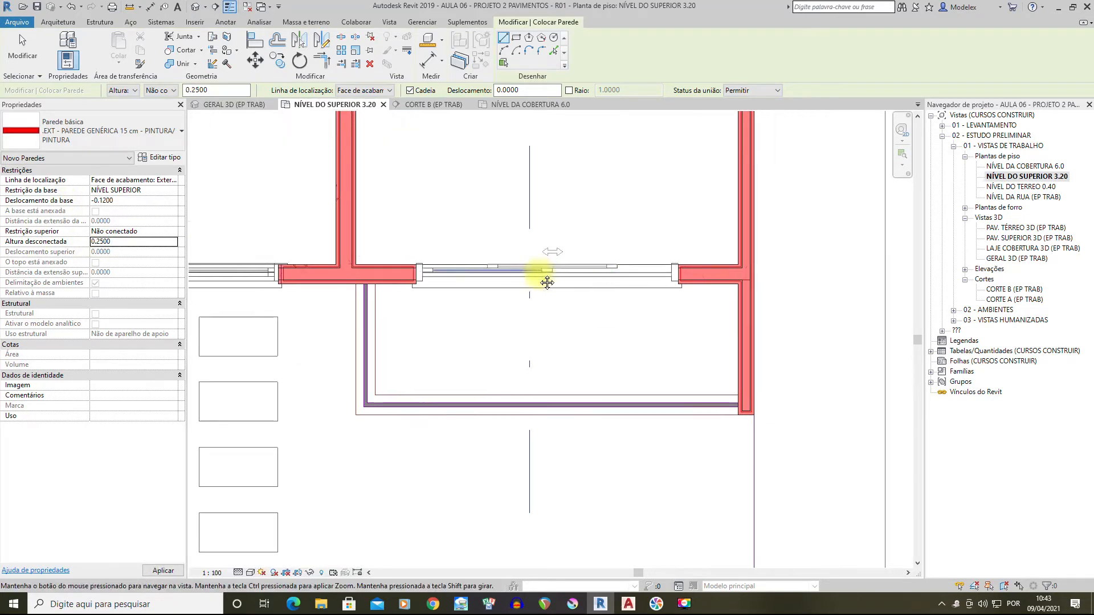
pyautogui.scroll(1, 456, 292)
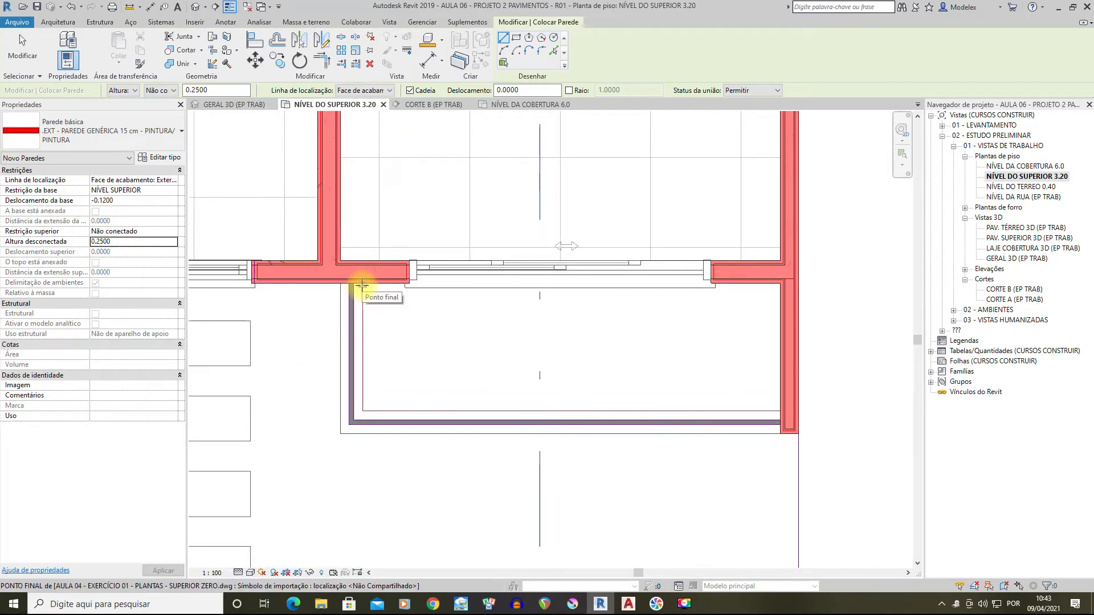
pyautogui.click(780, 409)
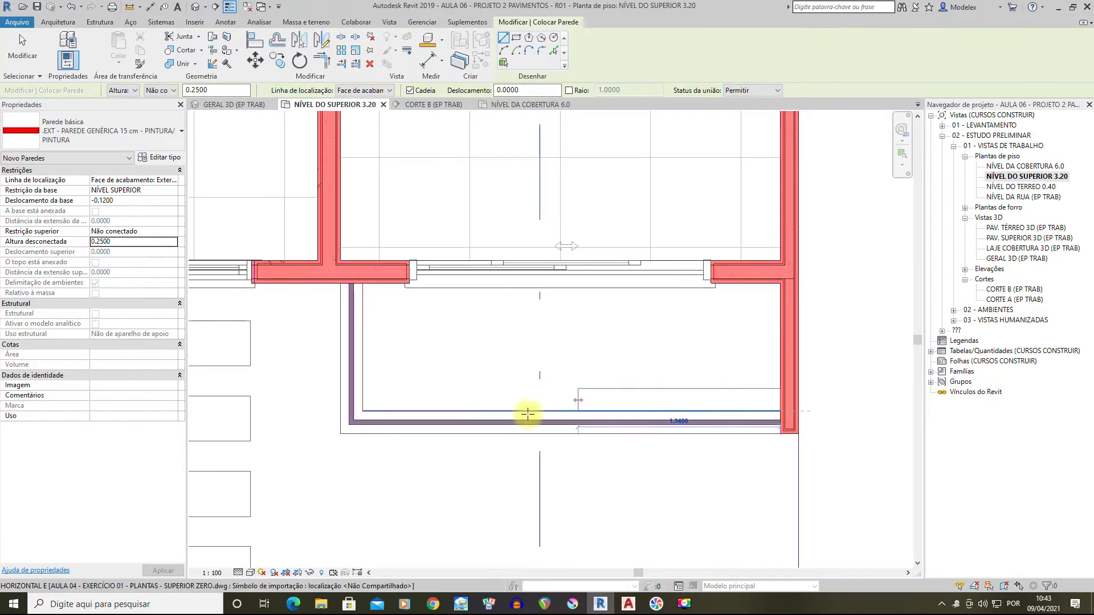
pyautogui.press('Escape')
pyautogui.press('Escape')
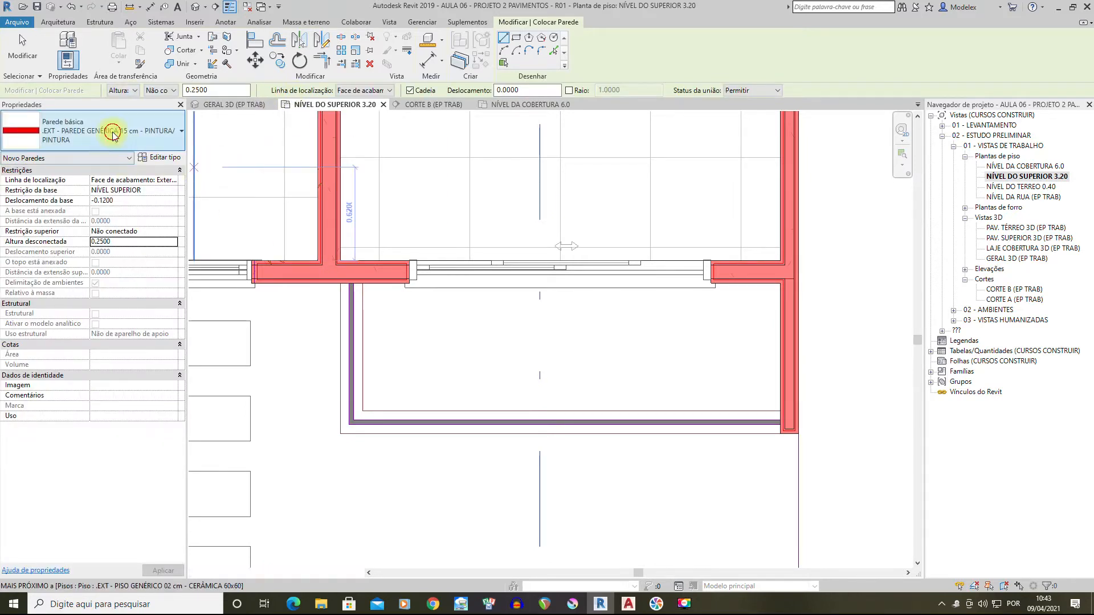
# Draw the balcony's side and front curb walls along its inner outline up to the existing side wall, located by the exterior finish face
pyautogui.click(171, 134)
pyautogui.click(227, 90)
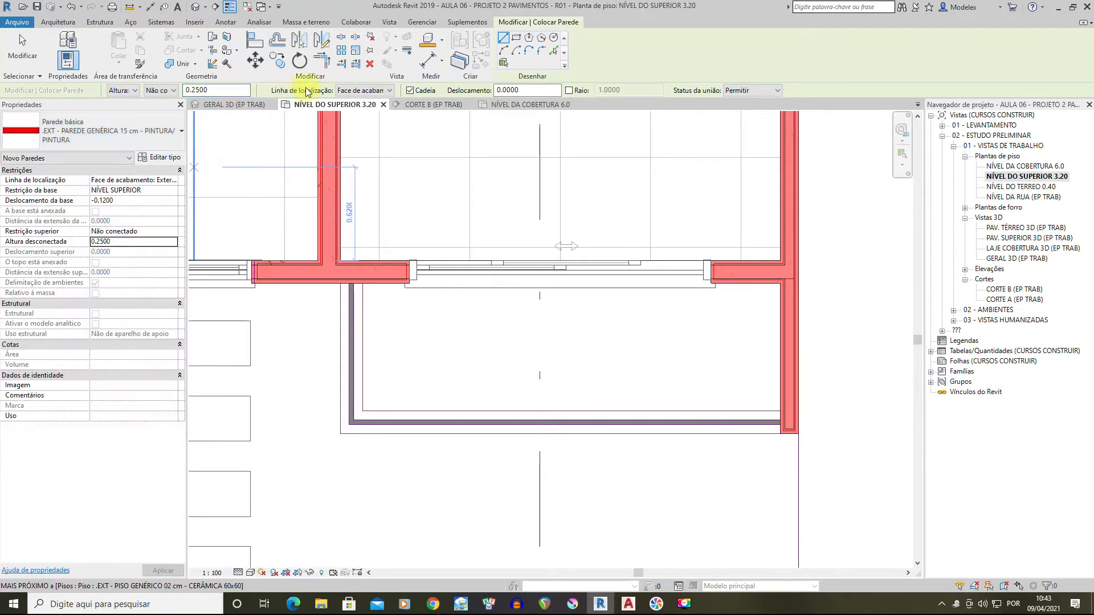
pyautogui.click(368, 90)
pyautogui.click(403, 128)
pyautogui.click(368, 91)
pyautogui.click(379, 127)
pyautogui.click(362, 284)
pyautogui.click(361, 410)
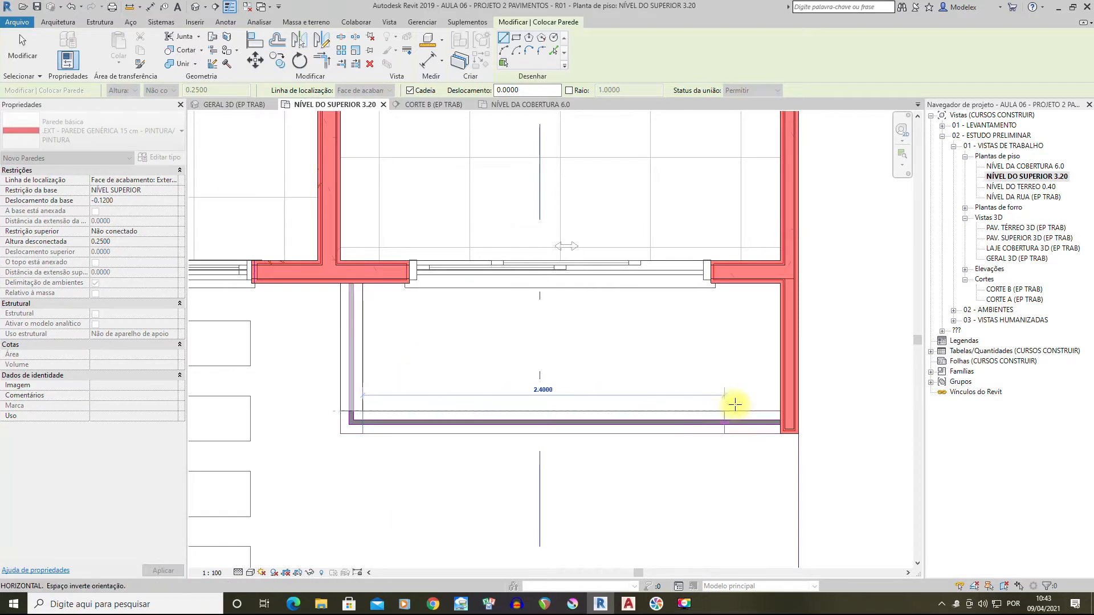
pyautogui.click(779, 411)
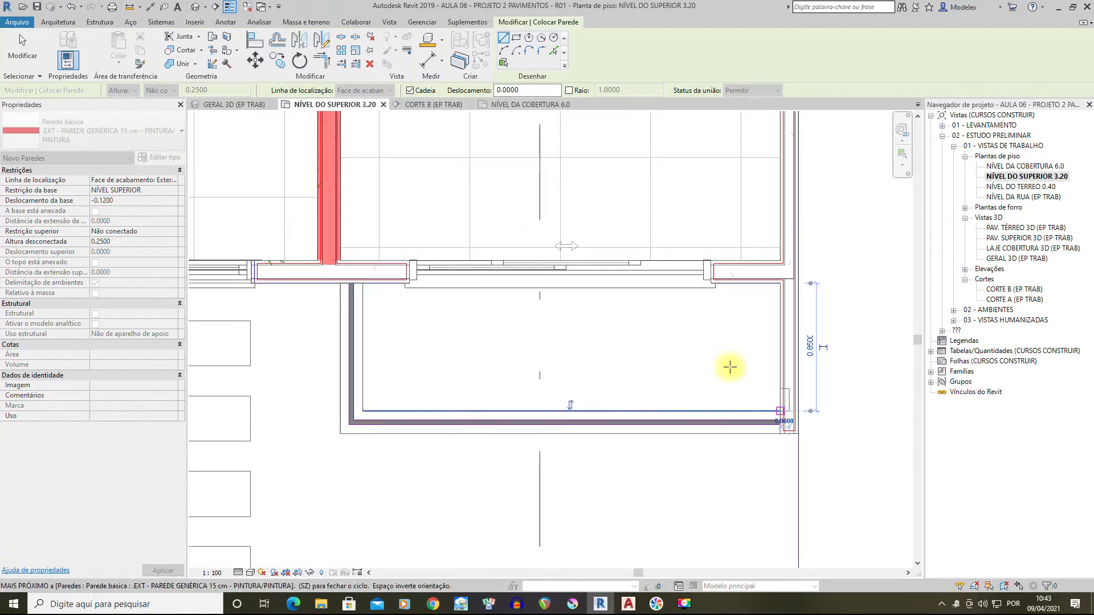
pyautogui.click(22, 48)
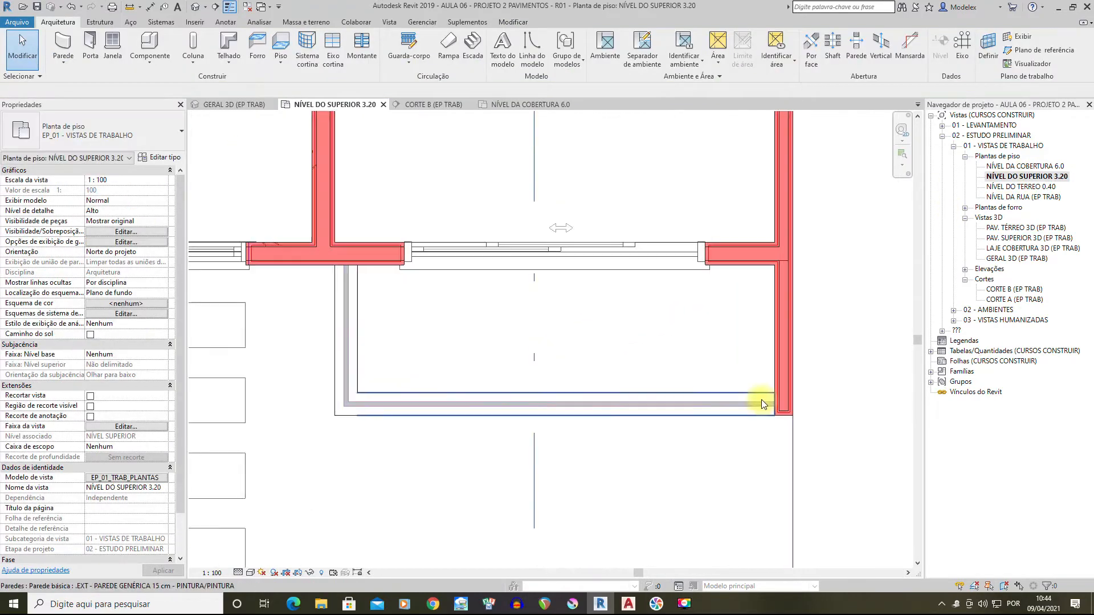
# Open the GERAL 3D view and examine the new balcony curb from above, below and the front
pyautogui.click(755, 399)
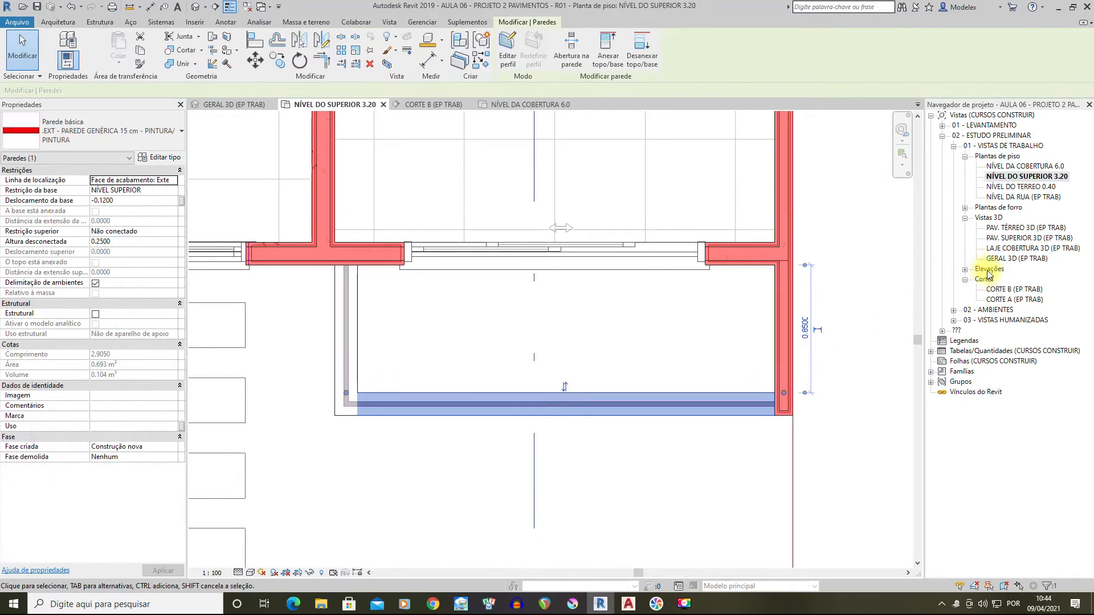
pyautogui.doubleClick(1004, 259)
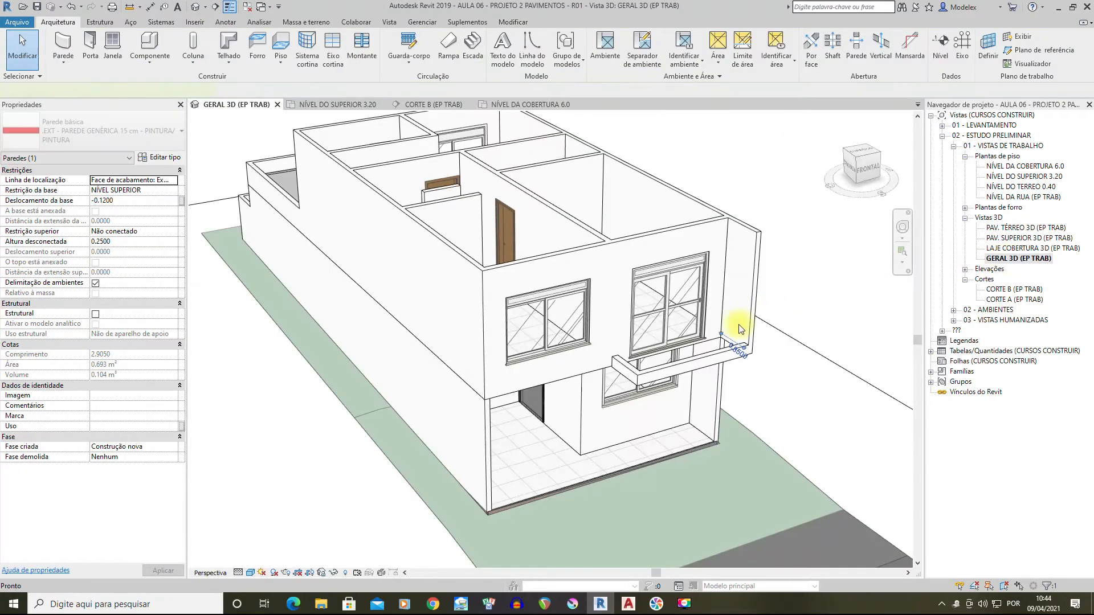
pyautogui.click(842, 285)
pyautogui.keyDown('shift'); pyautogui.moveTo(822, 319); pyautogui.dragTo(768, 439, button='middle'); pyautogui.keyUp('shift')
pyautogui.scroll(5, 431, 341)
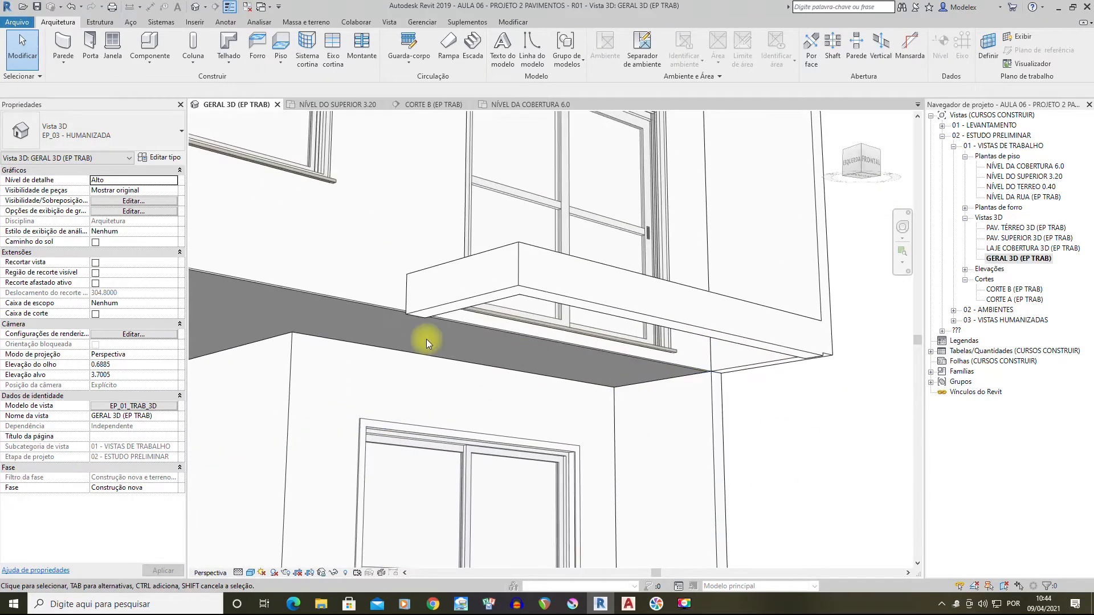
pyautogui.keyDown('shift'); pyautogui.moveTo(477, 385); pyautogui.dragTo(558, 390, button='middle'); pyautogui.keyUp('shift')
pyautogui.scroll(-3, 587, 356)
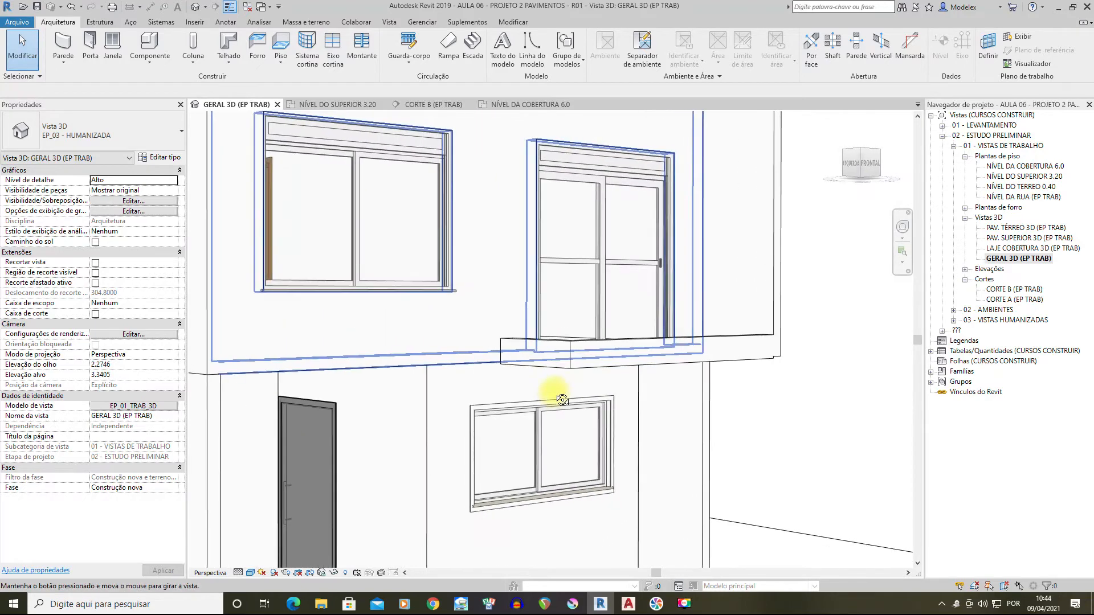
pyautogui.scroll(-3, 766, 399)
pyautogui.keyDown('shift'); pyautogui.moveTo(781, 385); pyautogui.dragTo(661, 490, button='middle'); pyautogui.keyUp('shift')
pyautogui.scroll(4, 510, 376)
pyautogui.scroll(-2, 512, 371)
# Switch to AutoCAD and examine the balcony in the CORTE AA section and the facades in the ELEVAÇÕES drawing
pyautogui.moveTo(622, 606)
pyautogui.click(545, 559)
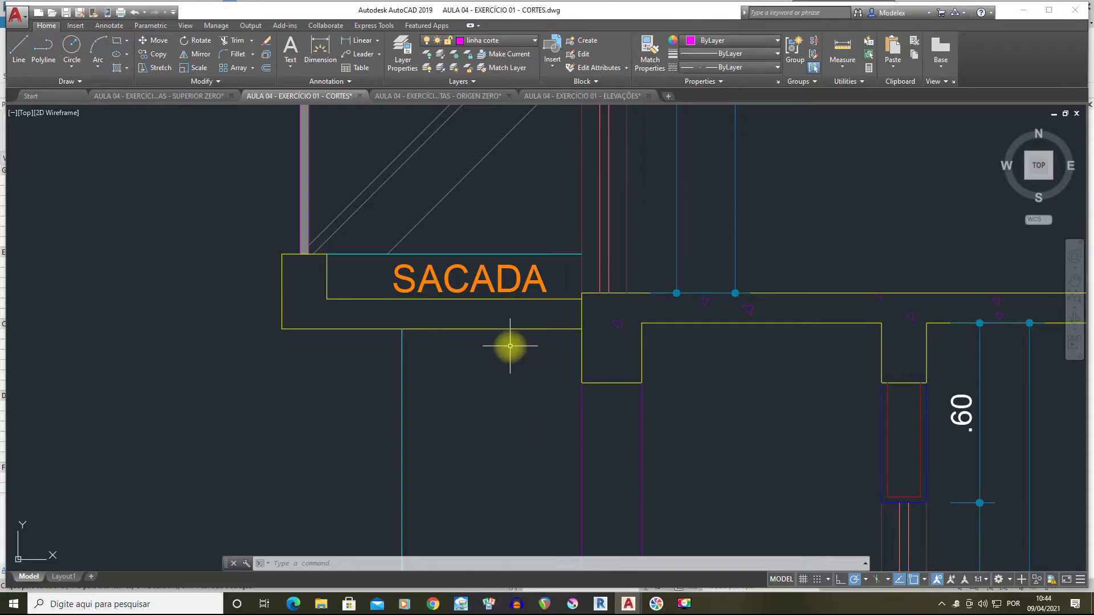
pyautogui.scroll(-15, 551, 303)
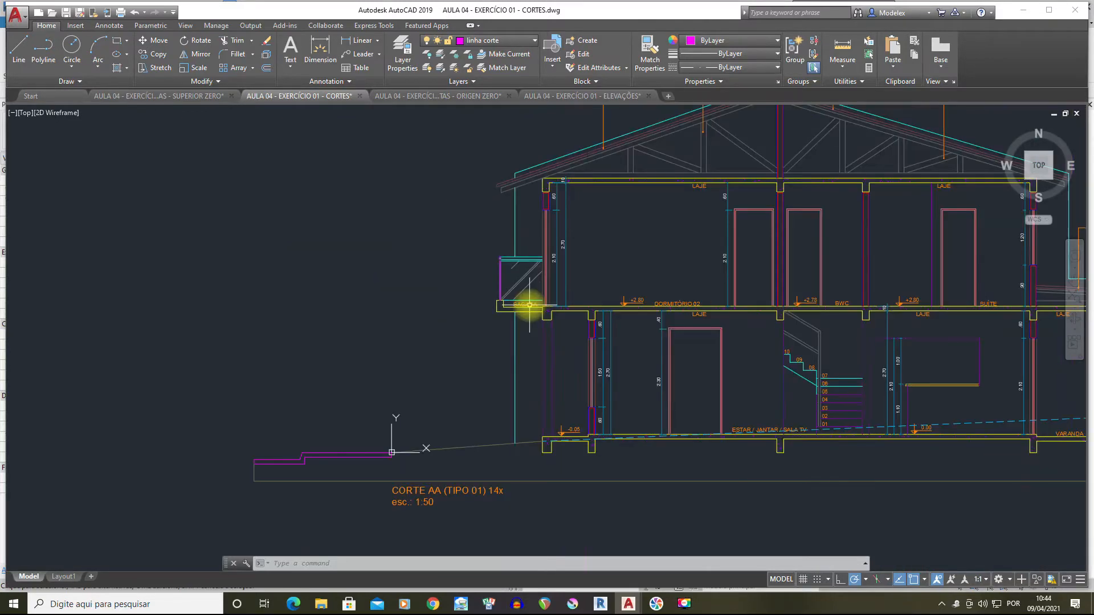
pyautogui.click(472, 97)
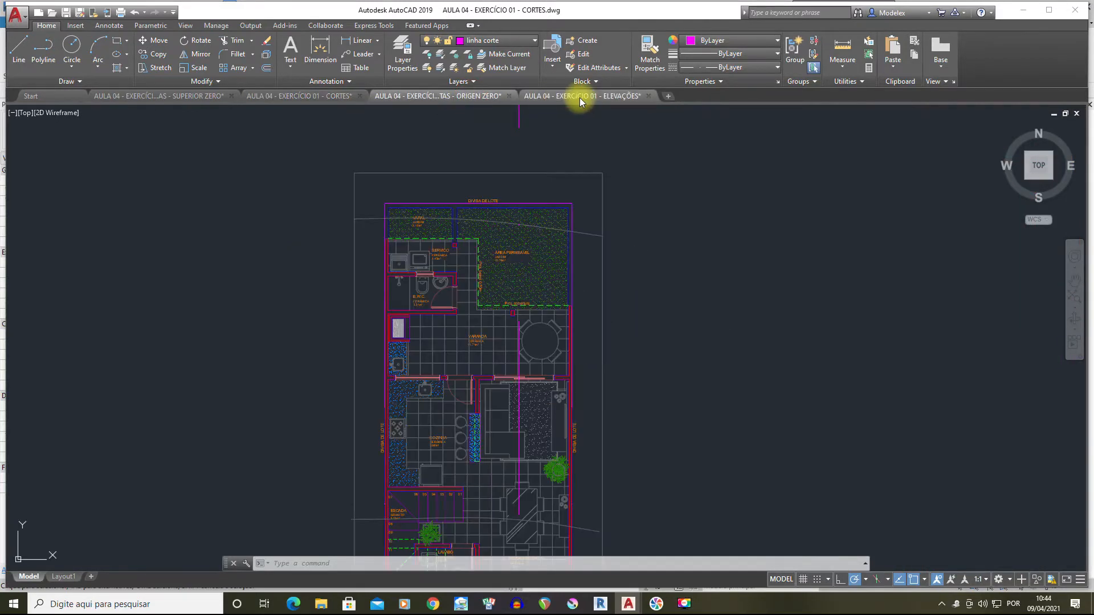
pyautogui.click(579, 97)
pyautogui.scroll(10, 701, 350)
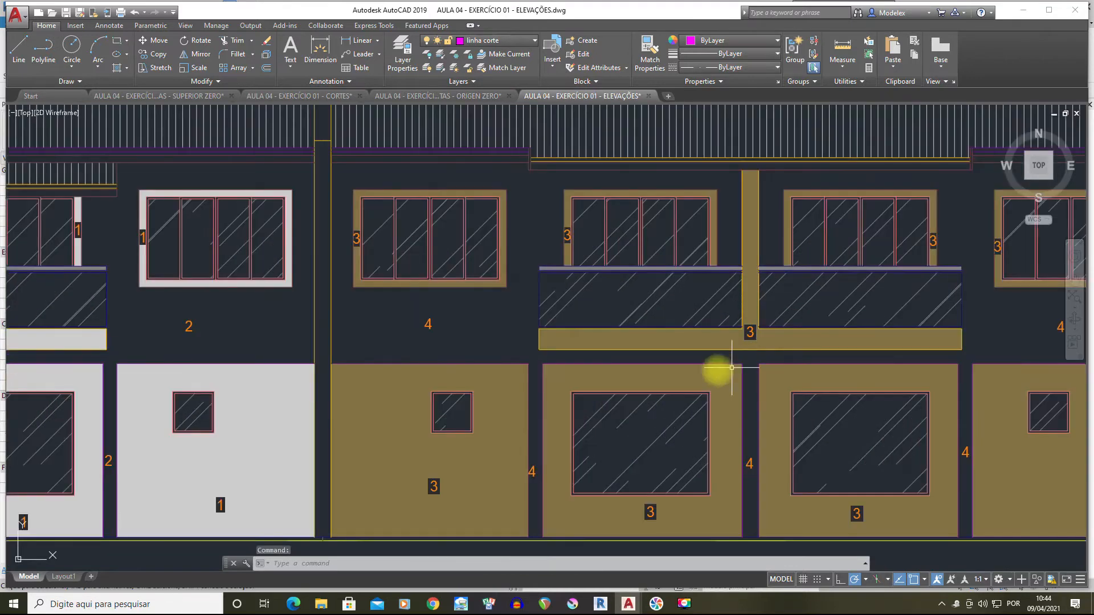
pyautogui.moveTo(737, 393); pyautogui.dragTo(669, 372, button='middle')
pyautogui.moveTo(816, 349); pyautogui.dragTo(706, 350, button='middle')
pyautogui.write('dist')
pyautogui.press('Return')
pyautogui.moveTo(415, 328); pyautogui.dragTo(809, 323, button='middle')
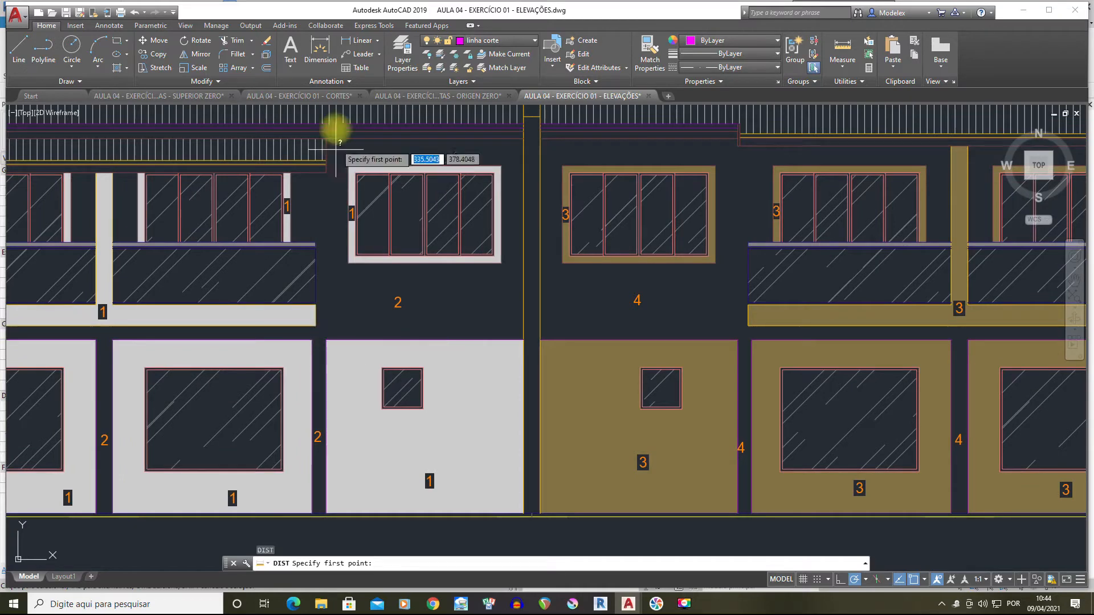
# Return to the CORTES drawing and measure the vertical distance from the SACADA slab's underside to the bottom of the adjacent beam
pyautogui.click(422, 97)
pyautogui.click(313, 97)
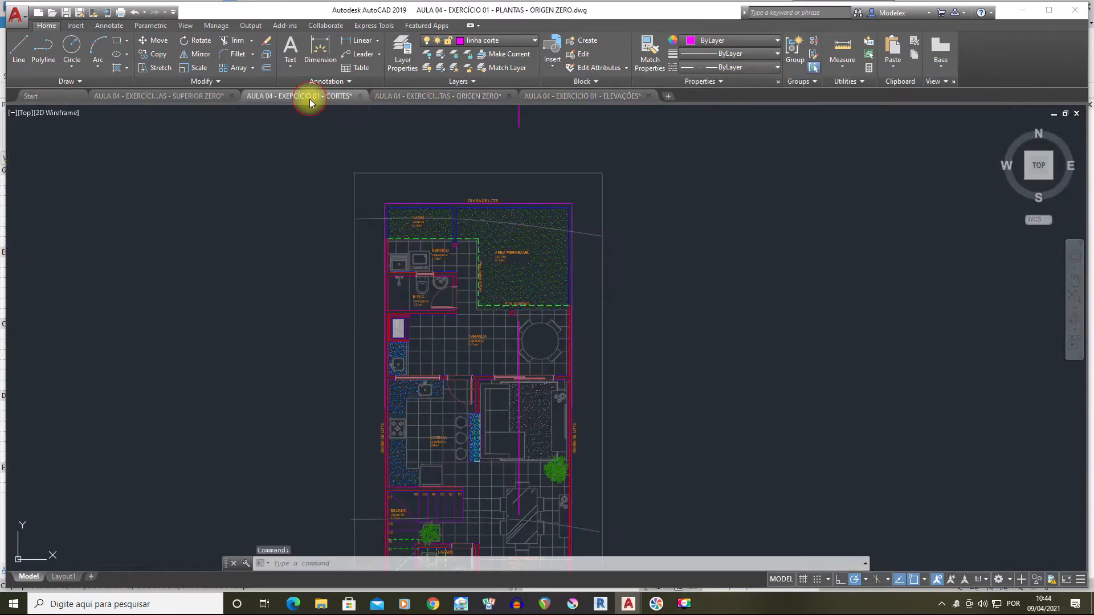
pyautogui.click(183, 97)
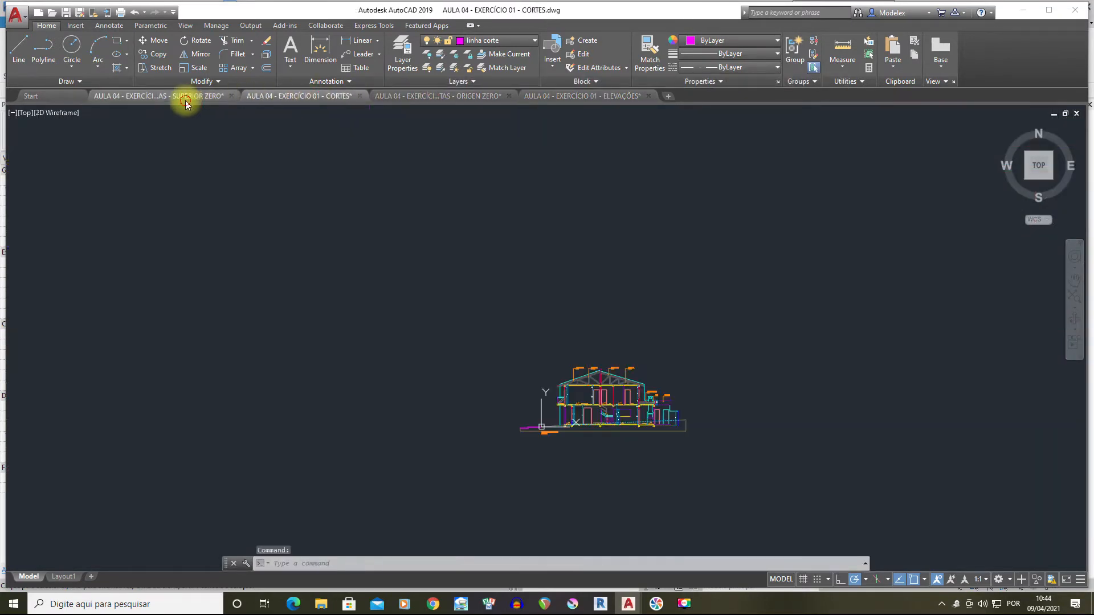
pyautogui.click(308, 97)
pyautogui.scroll(8, 281, 435)
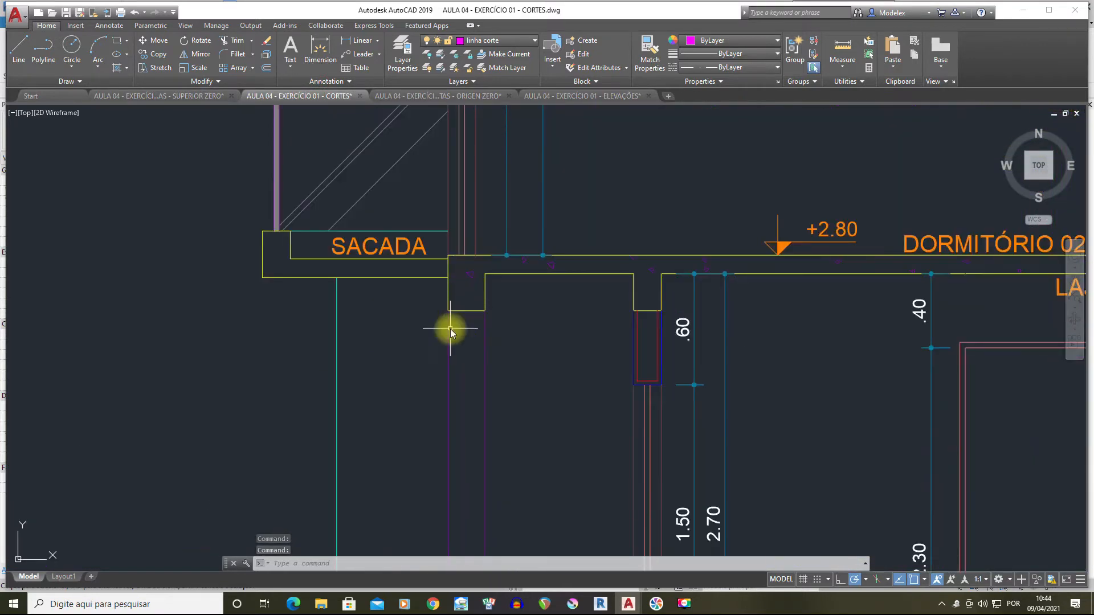
pyautogui.write('dist')
pyautogui.press('Return')
pyautogui.click(448, 278)
pyautogui.click(446, 315)
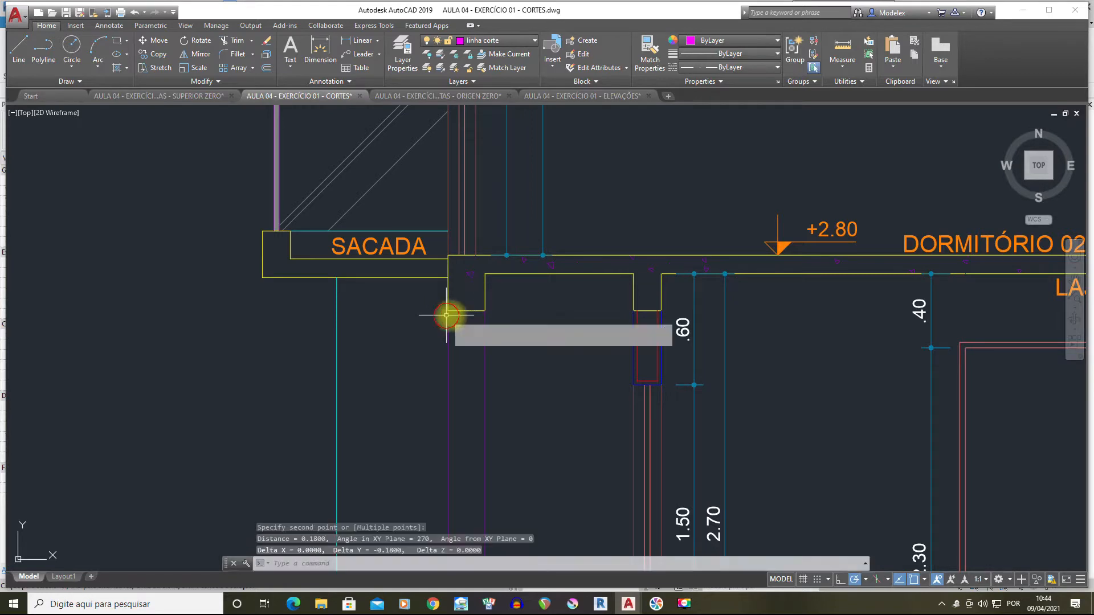
# Measure the same beam's depth below the floor slab and review the other beams along CORTE AA
pyautogui.press('Return')
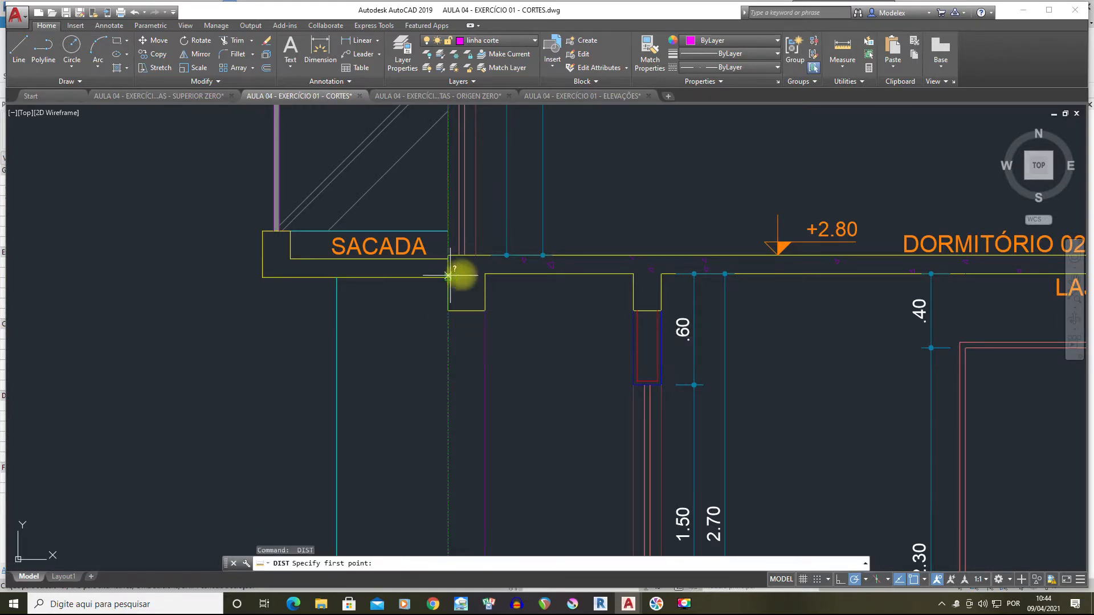
pyautogui.click(484, 274)
pyautogui.click(484, 311)
pyautogui.scroll(-5, 482, 305)
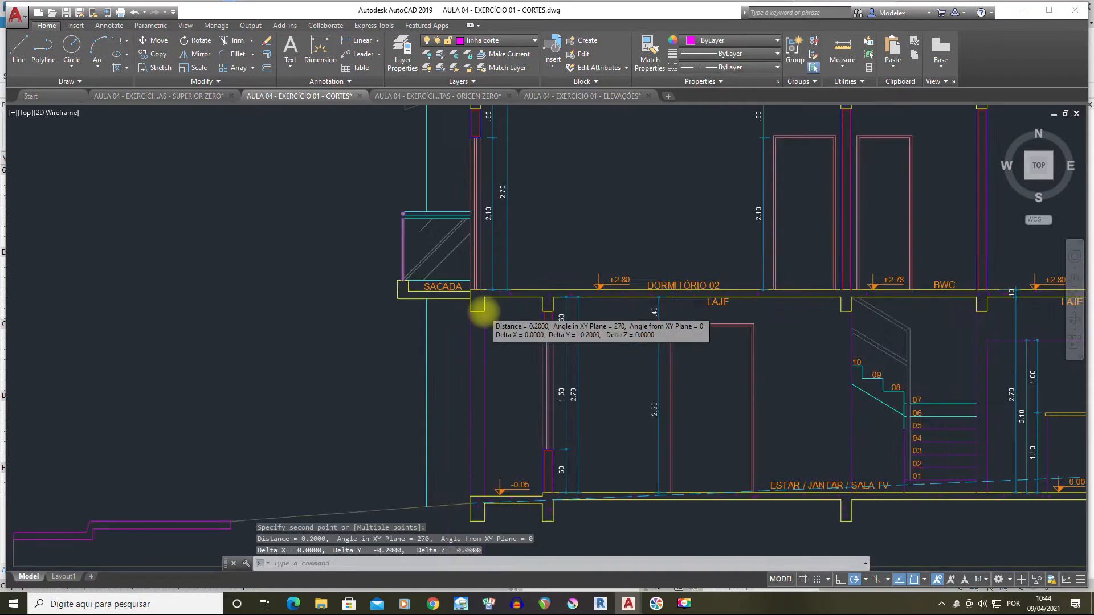
pyautogui.scroll(6, 740, 342)
pyautogui.click(794, 205)
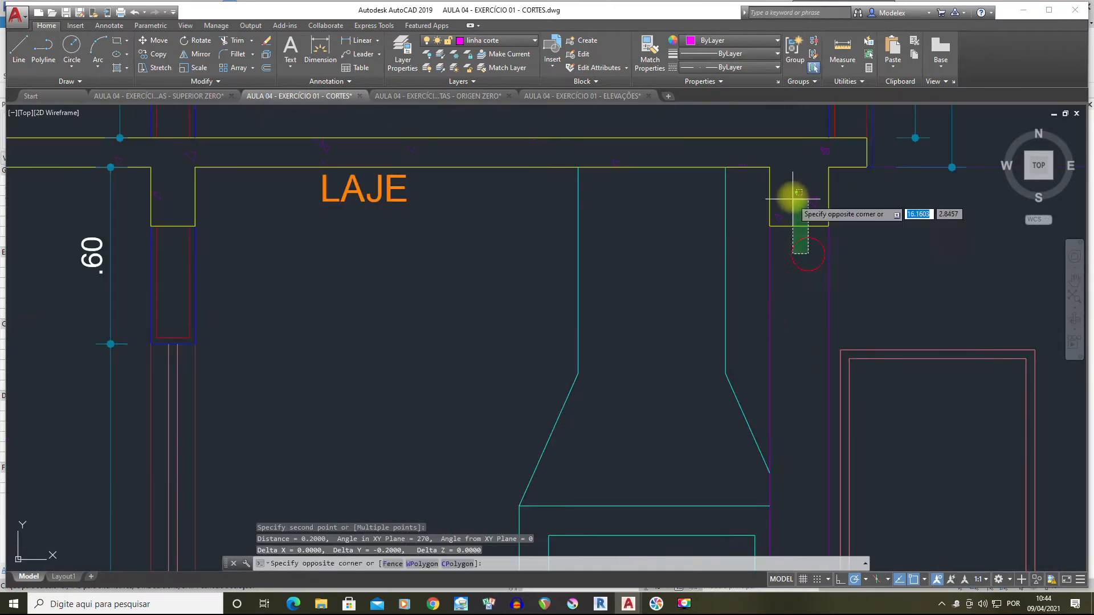
pyautogui.scroll(-3, 791, 212)
pyautogui.press('Escape')
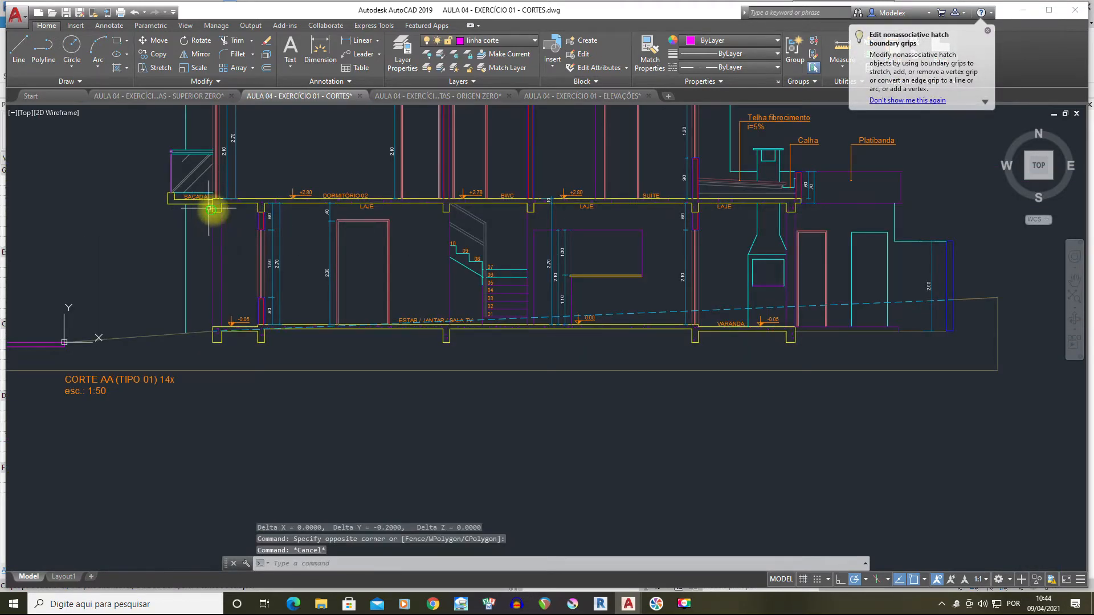
# Switch to Revit, review the balcony front in 3D and open the NÍVEL DO TERREO 0.40 floor plan at the VARANDA
pyautogui.click(602, 605)
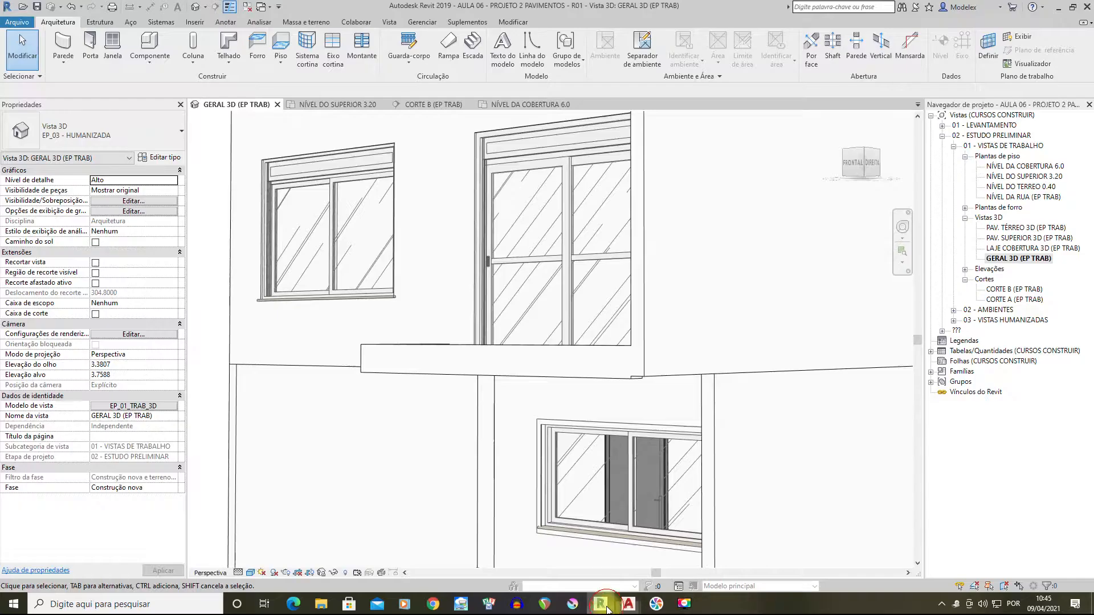
pyautogui.keyDown('shift'); pyautogui.moveTo(545, 405); pyautogui.dragTo(618, 403, button='middle'); pyautogui.keyUp('shift')
pyautogui.scroll(-2, 618, 404)
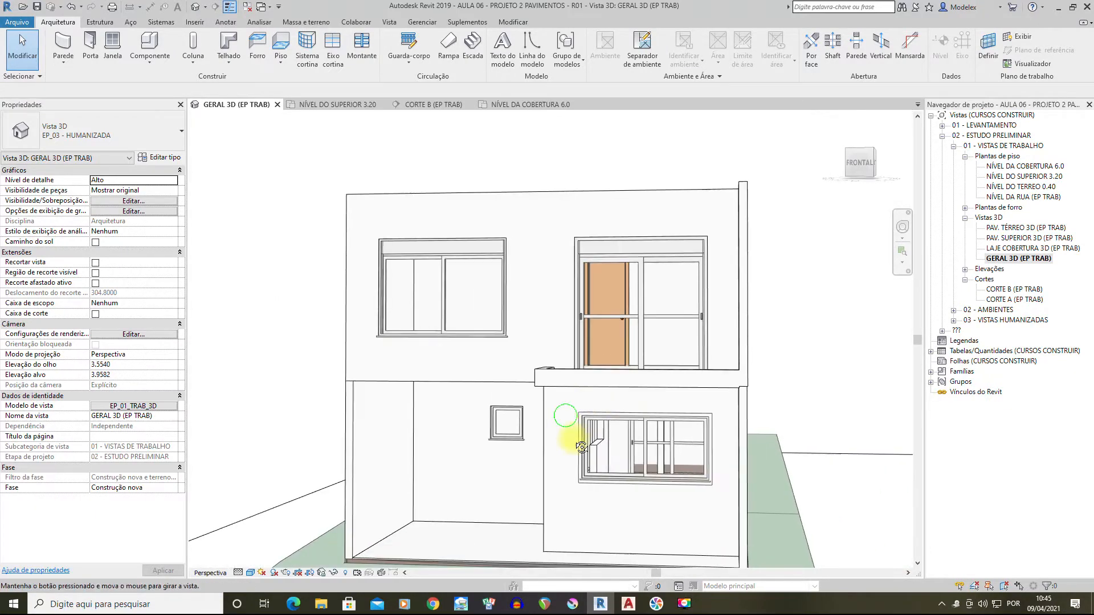
pyautogui.keyDown('shift'); pyautogui.moveTo(580, 437); pyautogui.dragTo(614, 415, button='middle'); pyautogui.keyUp('shift')
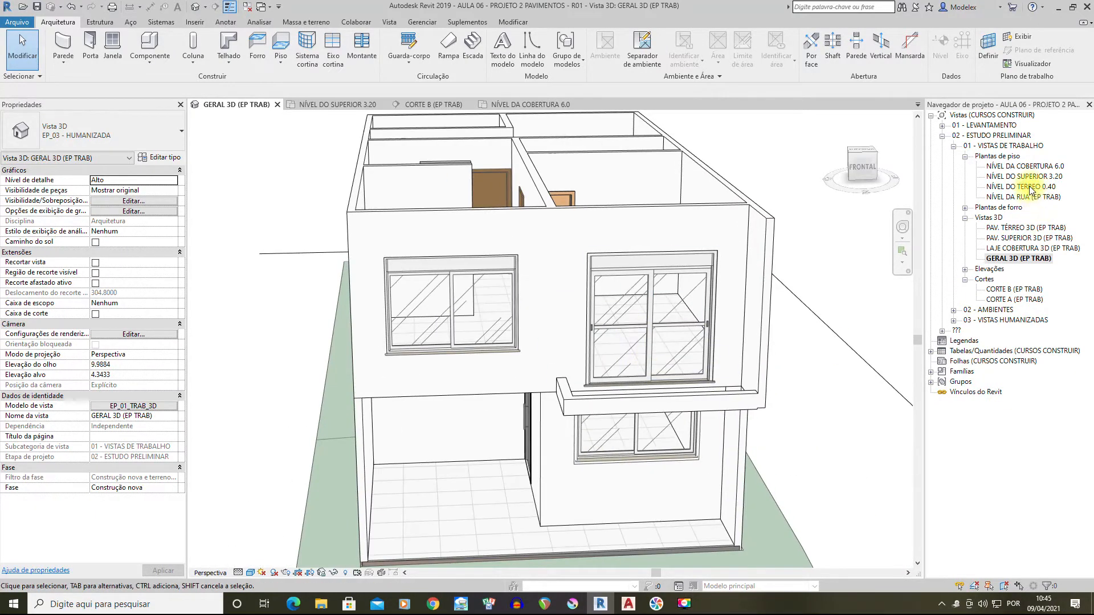
pyautogui.doubleClick(1018, 186)
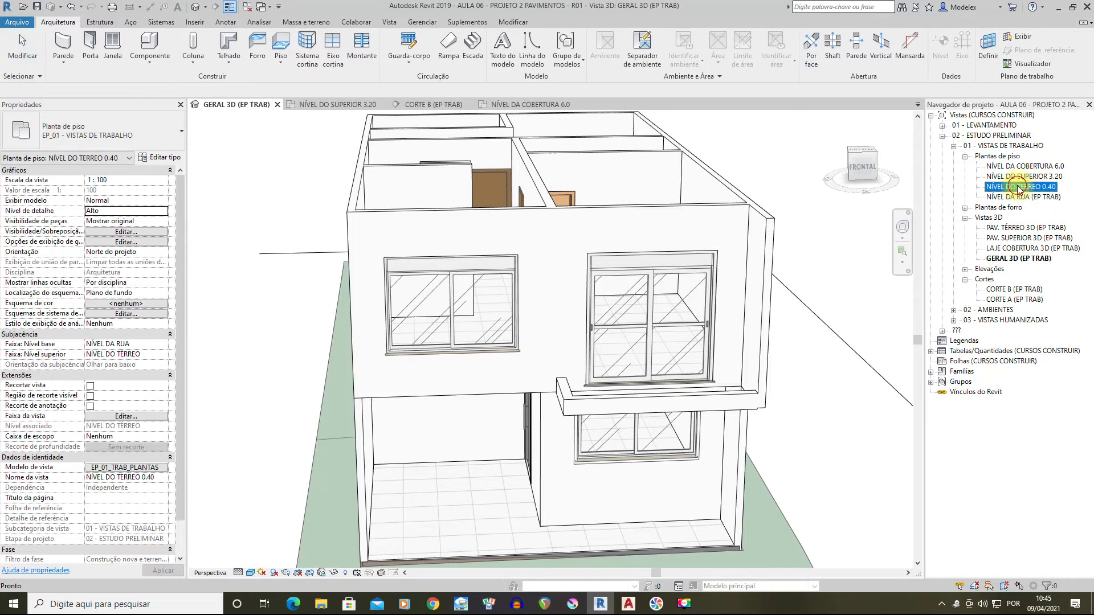
pyautogui.scroll(10, 572, 409)
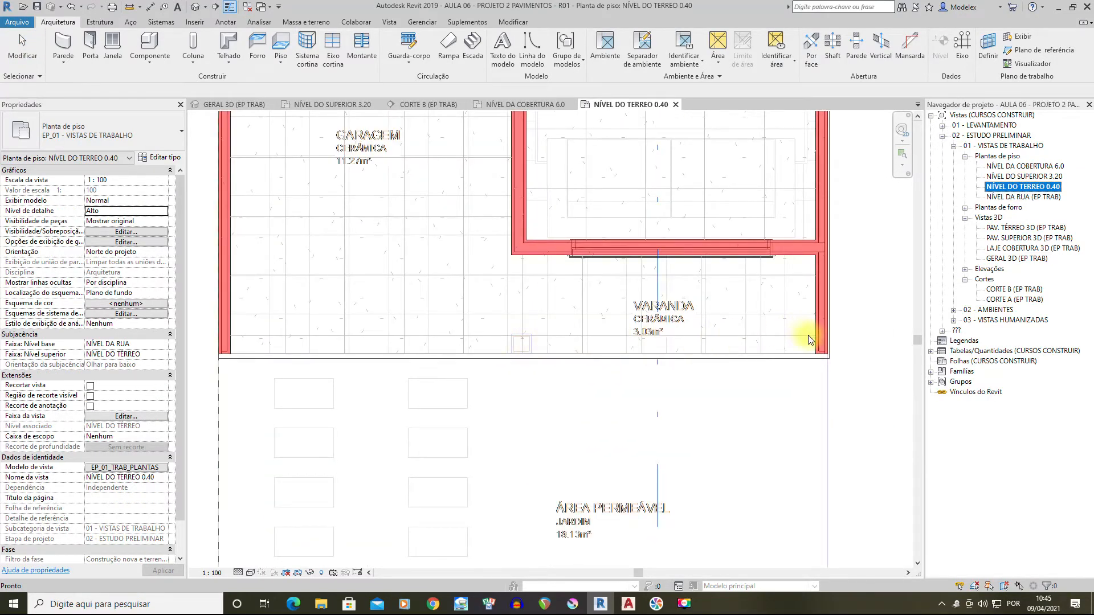
# Start a new wall using the .EXT - PAREDE GENÉRICA 20 cm - PINTURA/PINTURA type
pyautogui.click(68, 42)
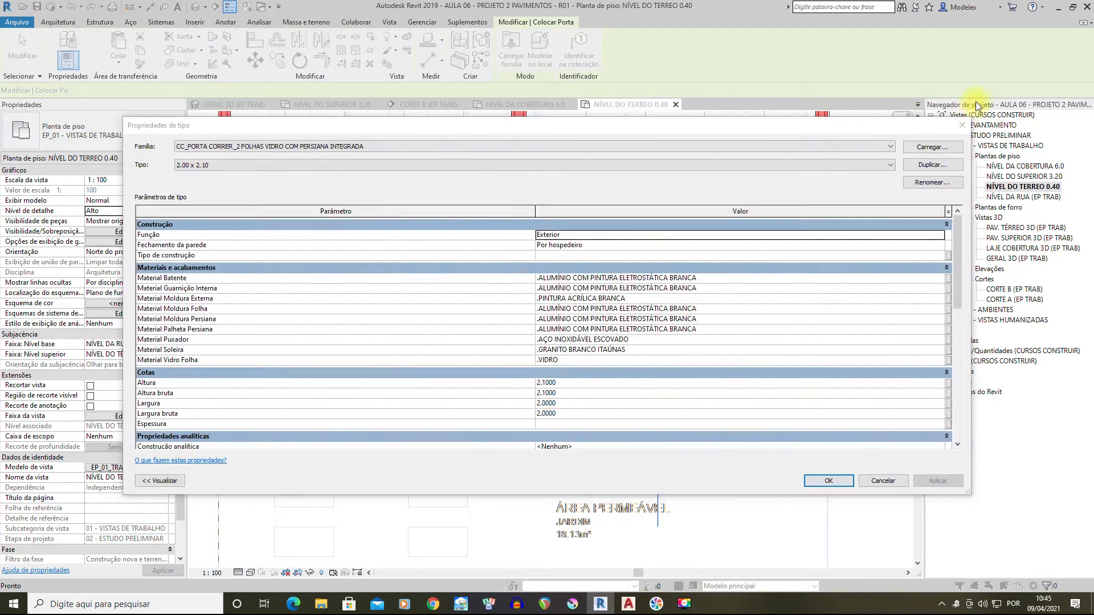
pyautogui.click(962, 126)
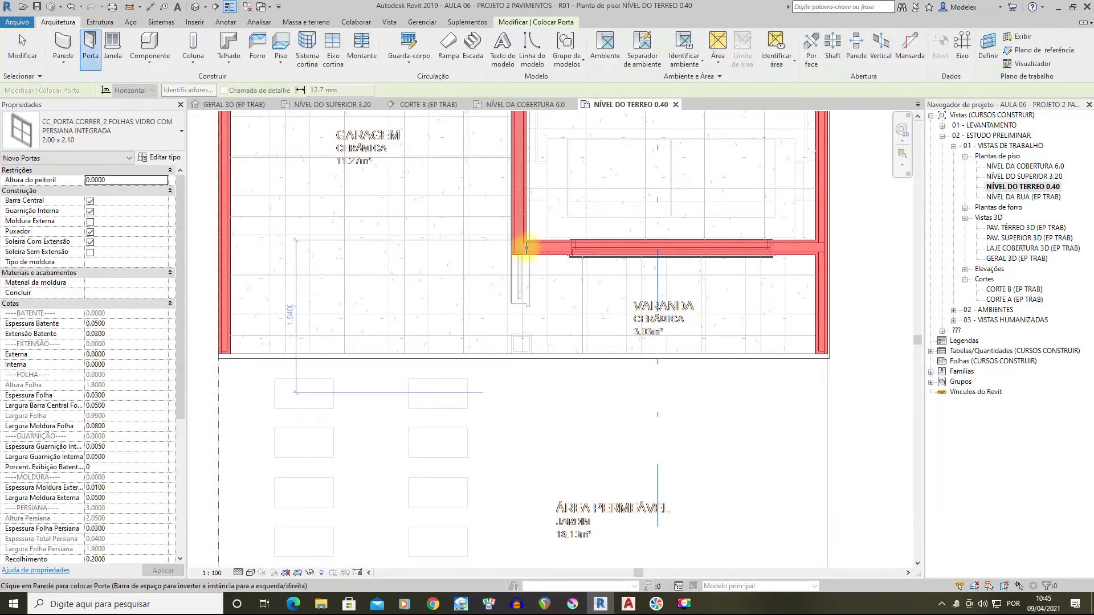
pyautogui.click(67, 45)
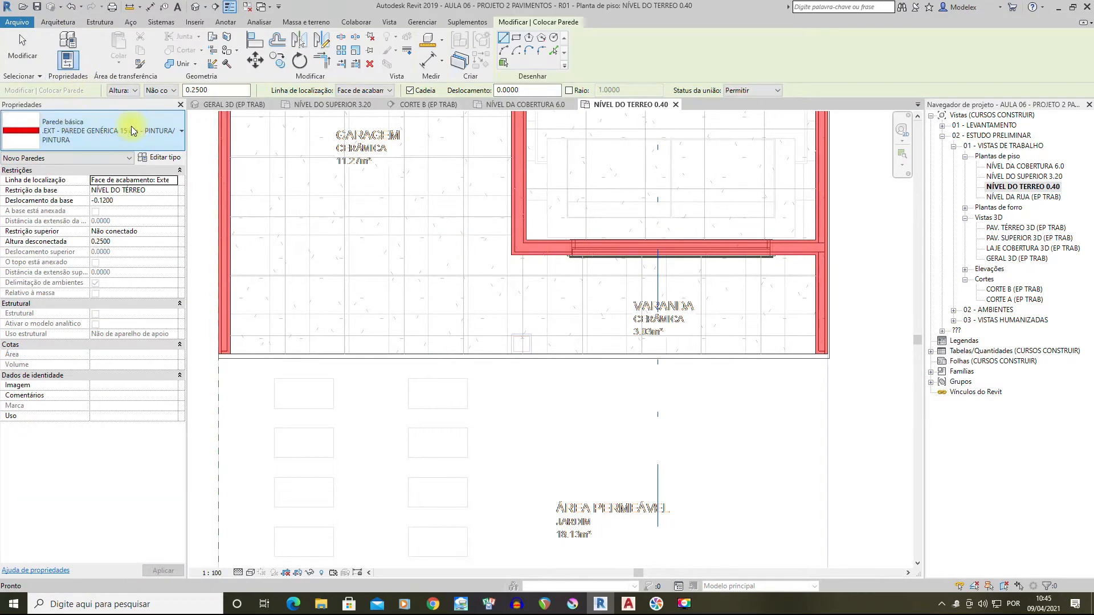
pyautogui.click(131, 128)
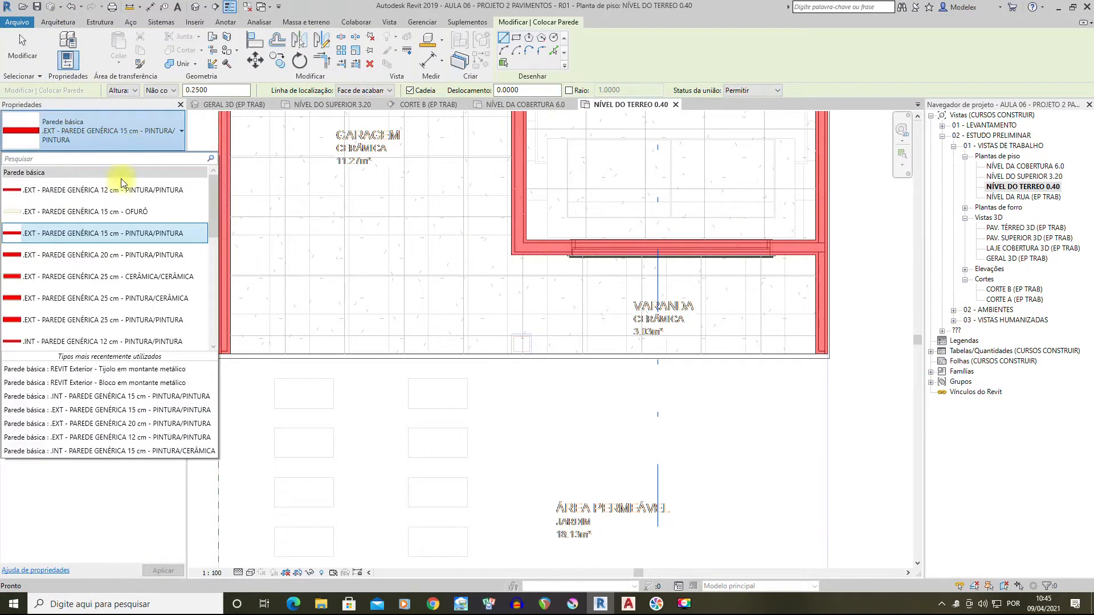
pyautogui.click(72, 256)
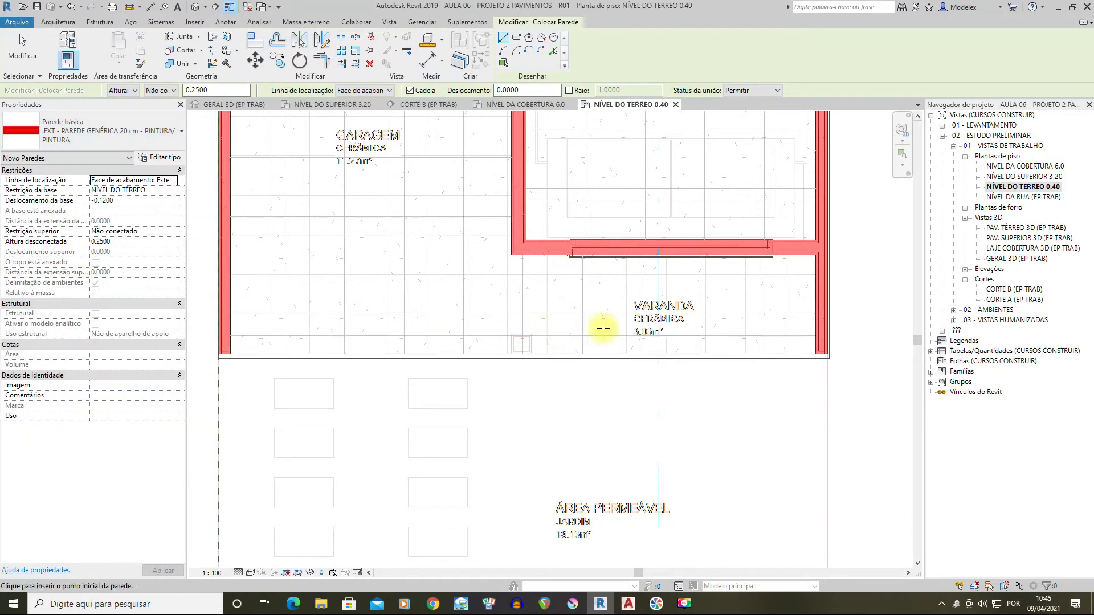
pyautogui.scroll(3, 519, 332)
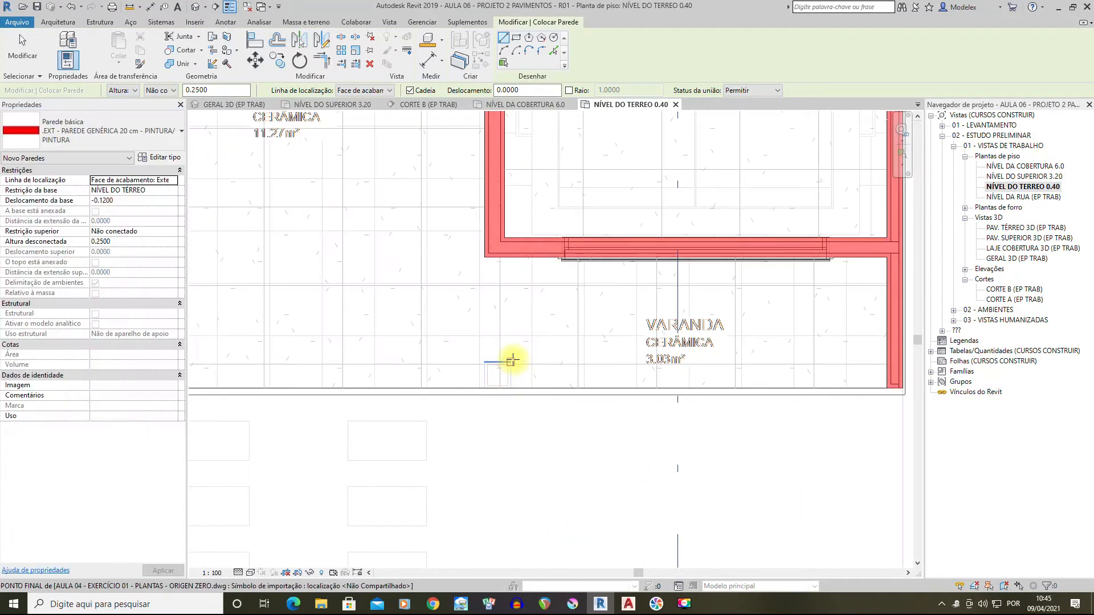
pyautogui.moveTo(281, 361); pyautogui.dragTo(549, 355, button='middle')
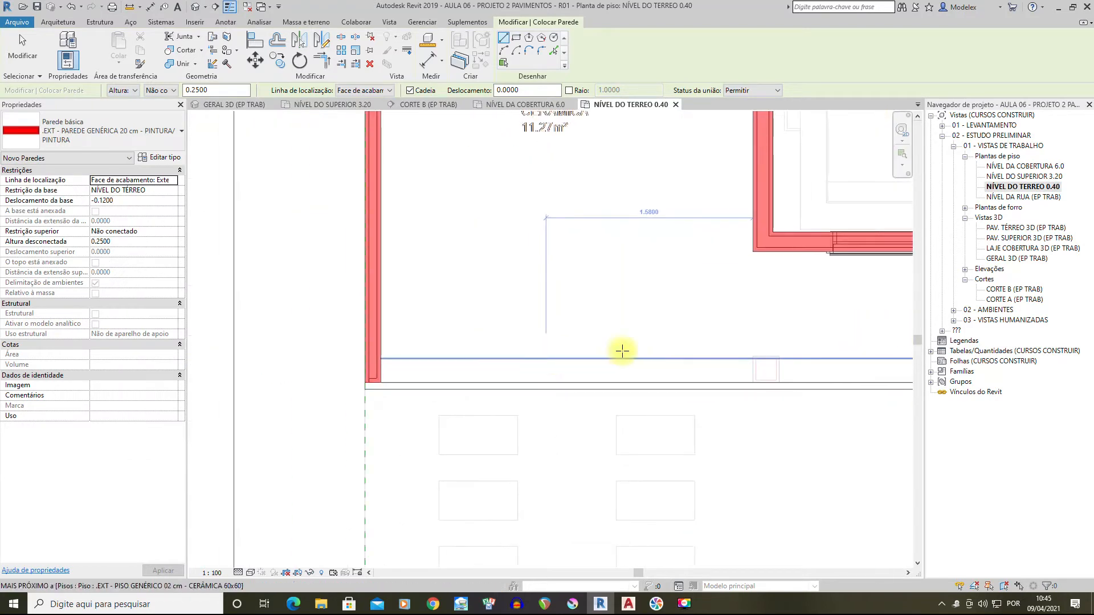
pyautogui.click(383, 354)
pyautogui.moveTo(740, 361); pyautogui.dragTo(335, 362, button='middle')
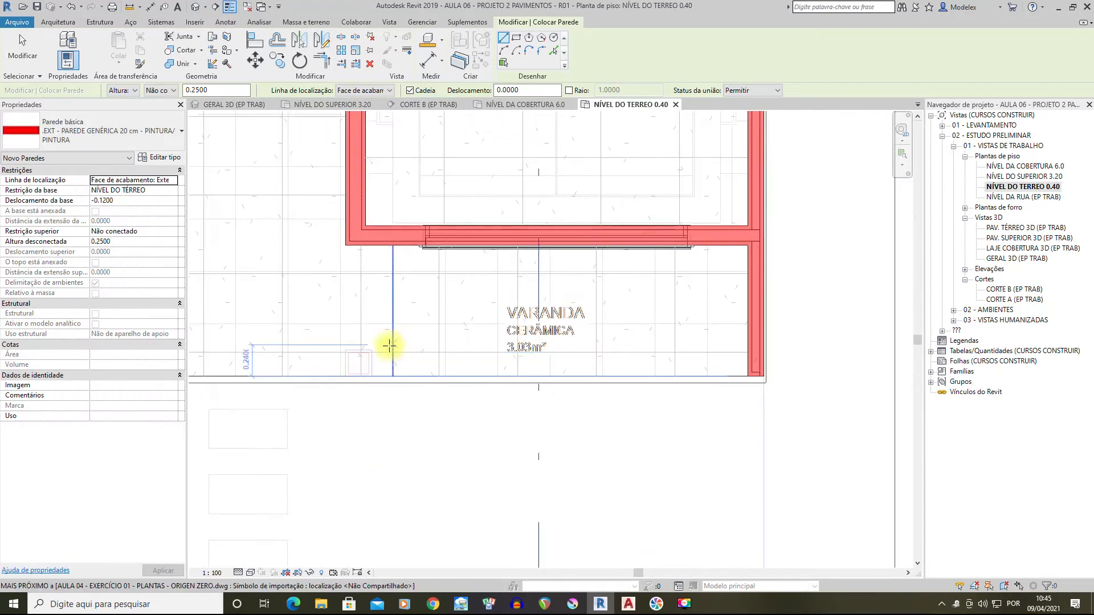
pyautogui.press('Escape')
pyautogui.scroll(3, 373, 346)
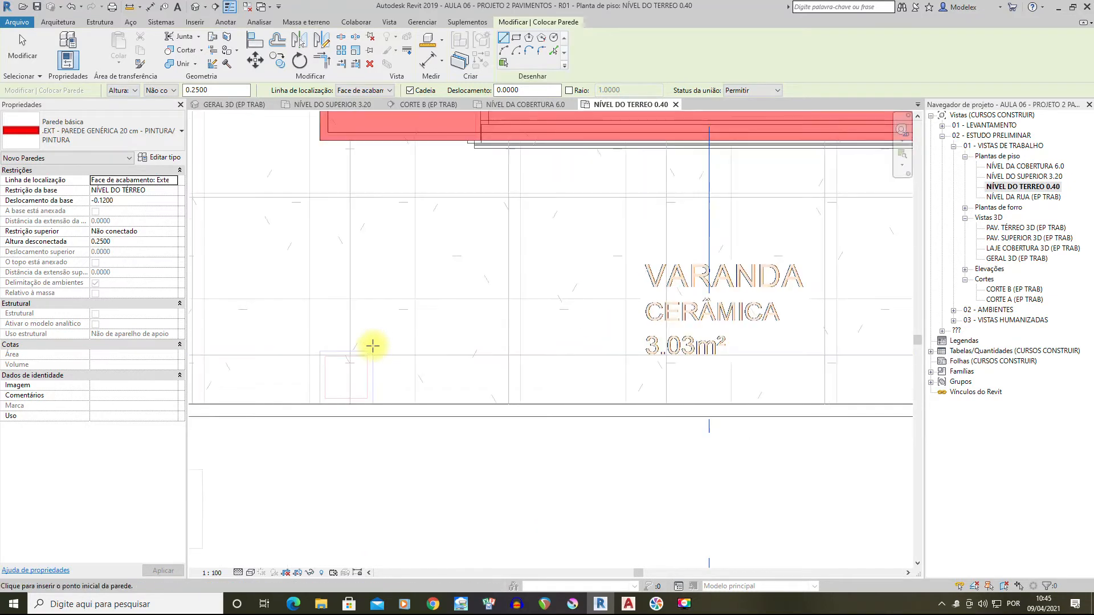
pyautogui.click(372, 350)
pyautogui.scroll(-2, 376, 349)
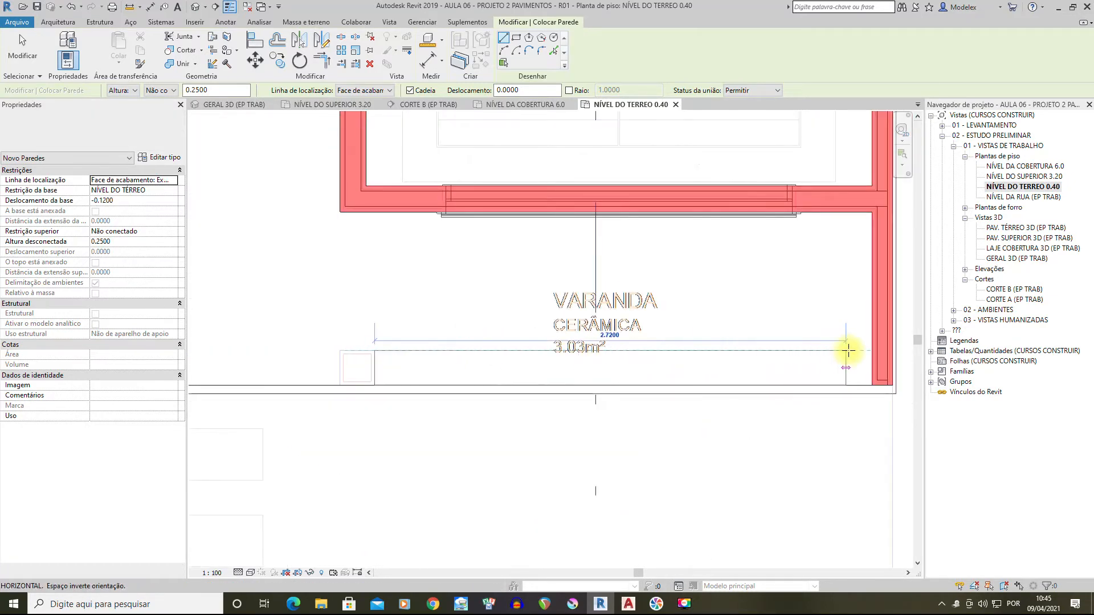
pyautogui.click(864, 352)
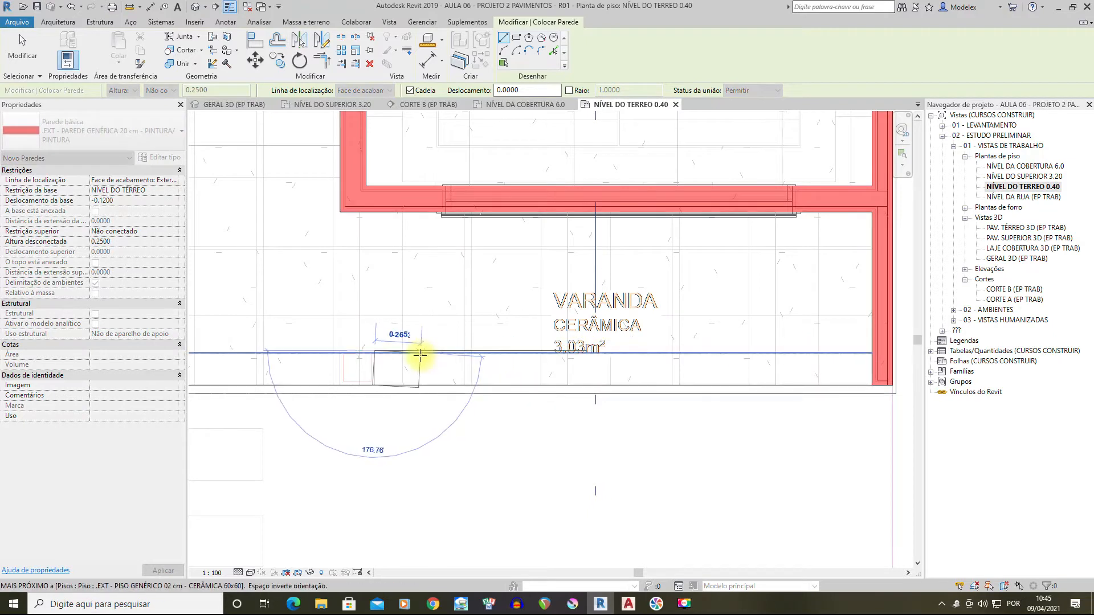
pyautogui.click(419, 354)
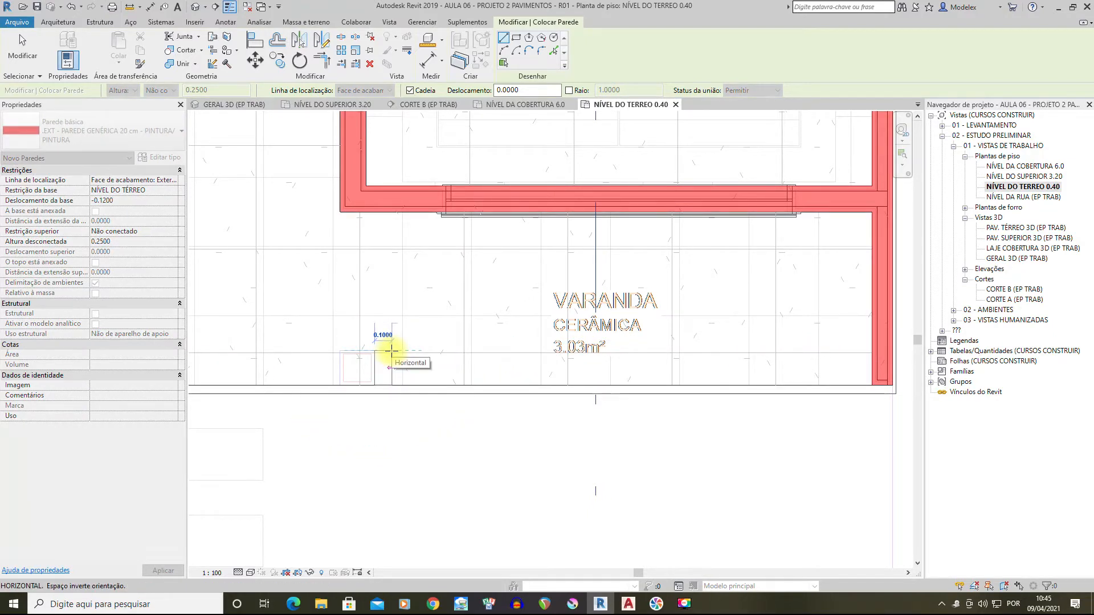
pyautogui.press('Escape')
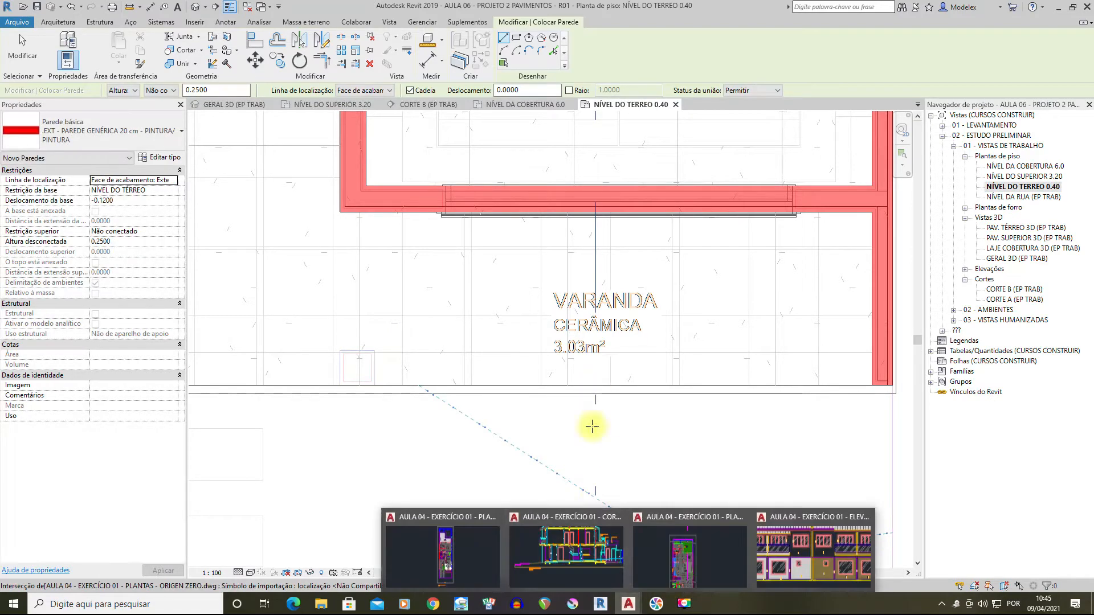
# Switch to the AutoCAD CORTES drawing and check the height from the balcony beam's underside to the ground floor in CORTE AA
pyautogui.click(554, 557)
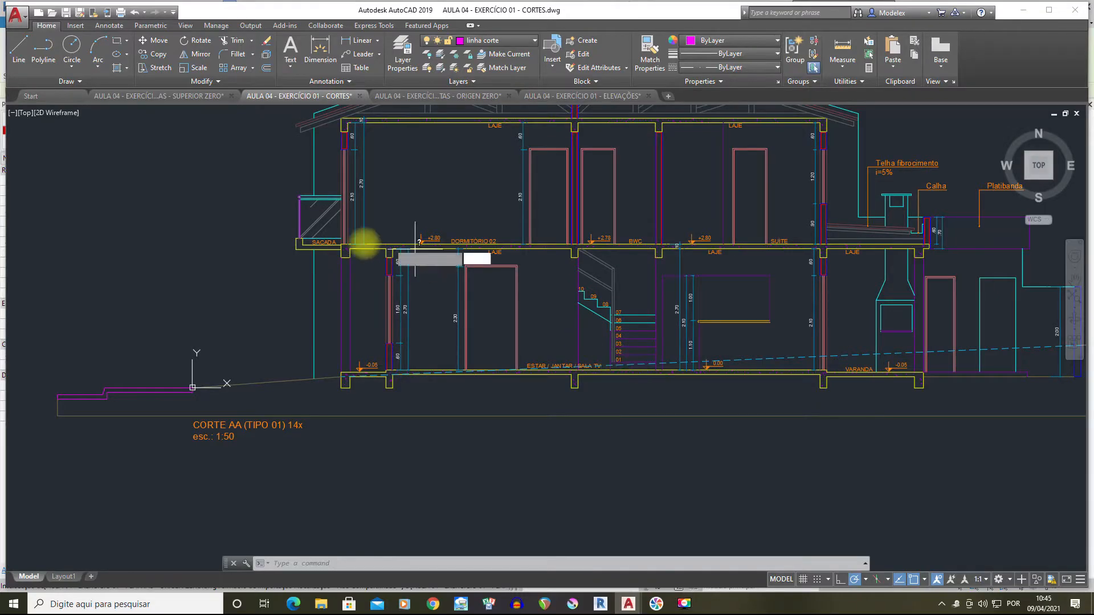
pyautogui.write('di')
pyautogui.press('Return')
pyautogui.scroll(2, 340, 250)
pyautogui.click(364, 271)
pyautogui.scroll(-1, 365, 271)
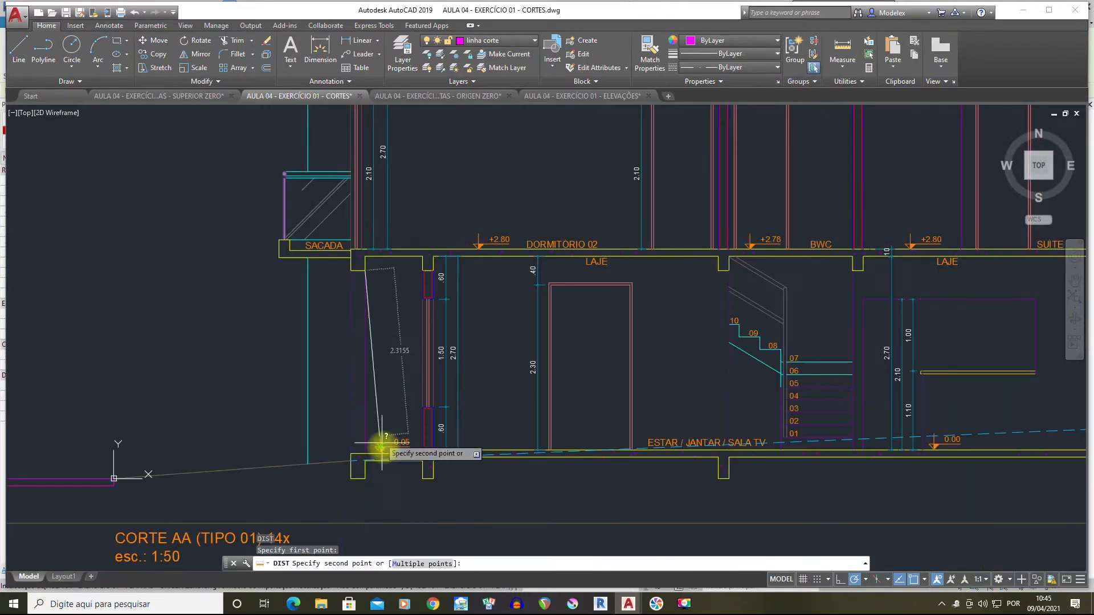
pyautogui.scroll(4, 419, 453)
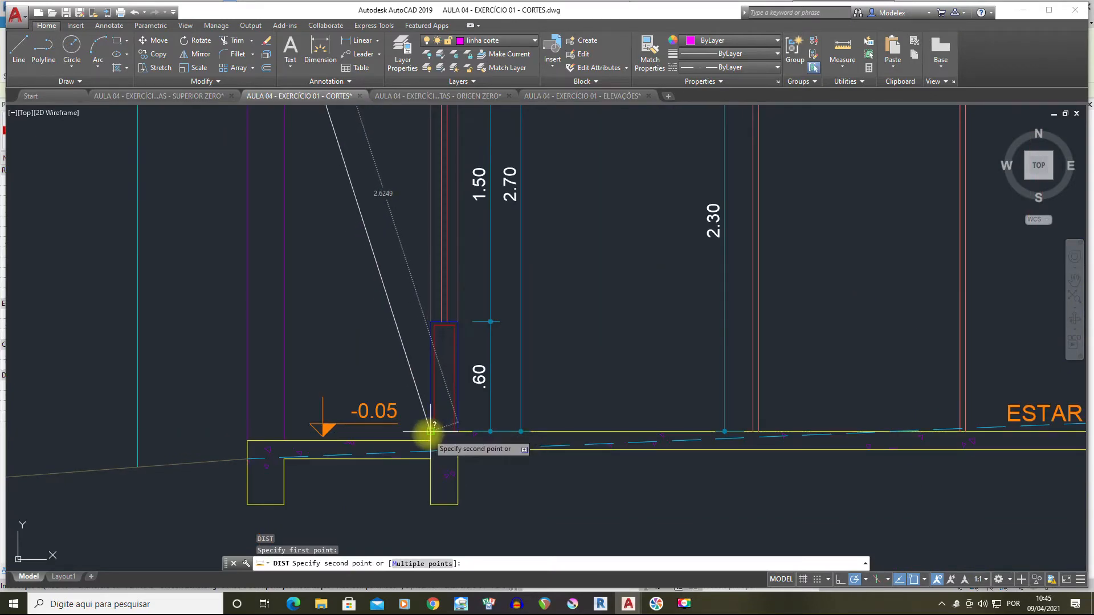
pyautogui.moveTo(288, 296)
pyautogui.mouseDown(button='middle')
pyautogui.moveTo(342, 237)
pyautogui.moveTo(338, 372)
pyautogui.moveTo(350, 156)
pyautogui.mouseUp(button='middle')
pyautogui.press('Escape')
pyautogui.press('space')
# Return to Revit and set the new wall's base offset to -0.05 and its unconnected height to 0.20
pyautogui.click(602, 605)
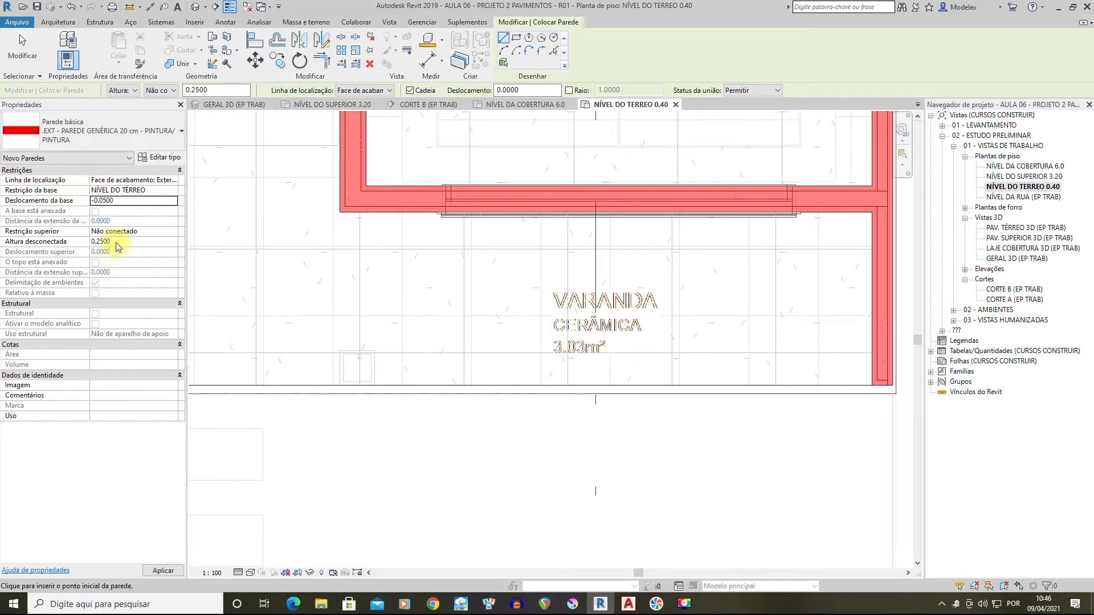
pyautogui.doubleClick(95, 242)
pyautogui.write('2.5')
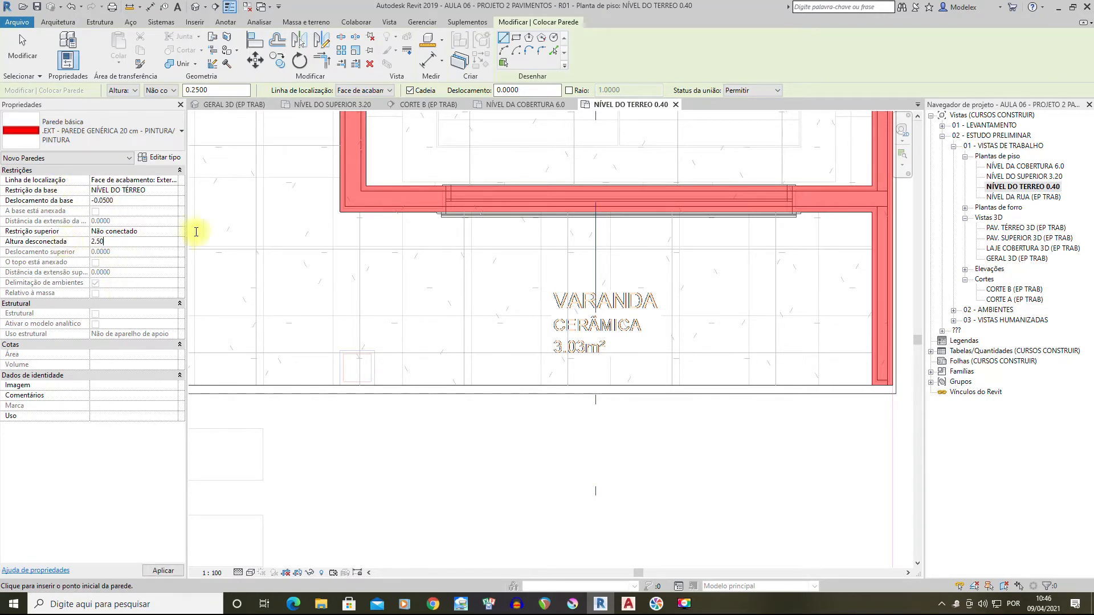
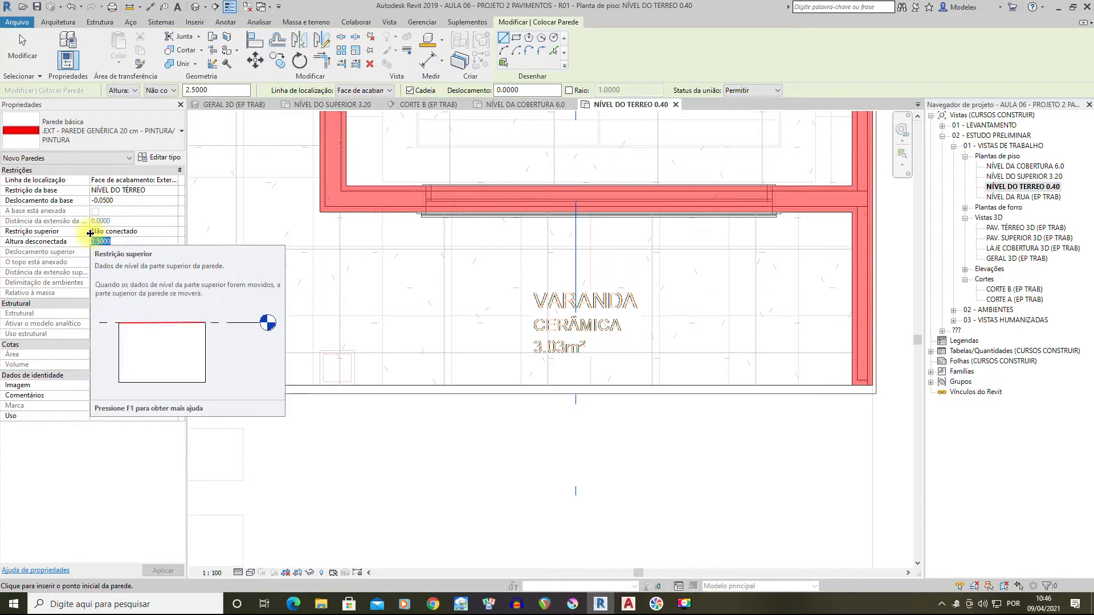
pyautogui.write('0.')
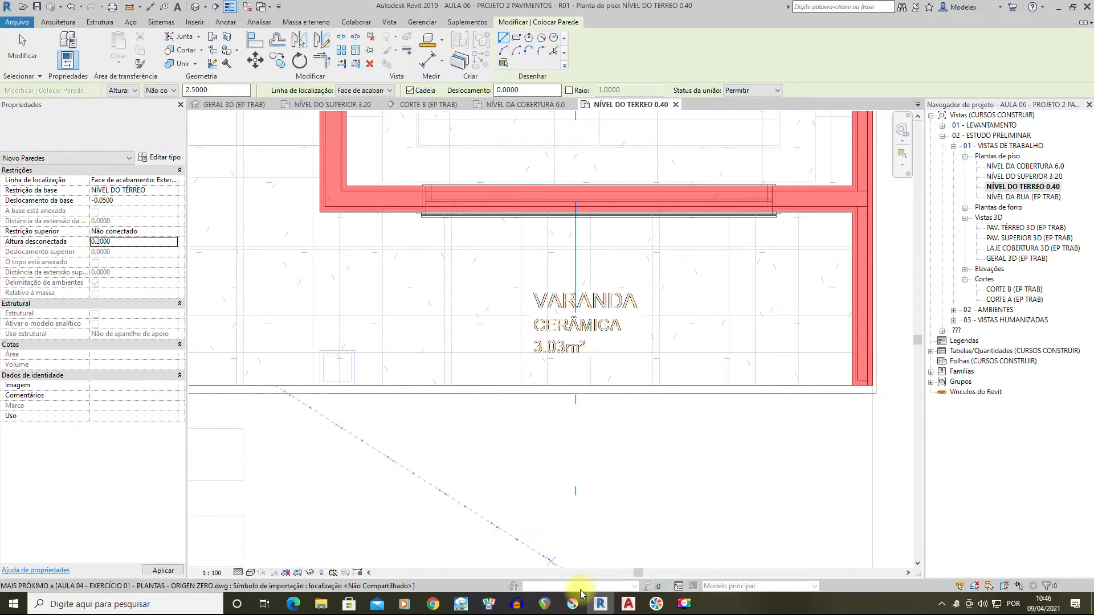
pyautogui.moveTo(626, 609)
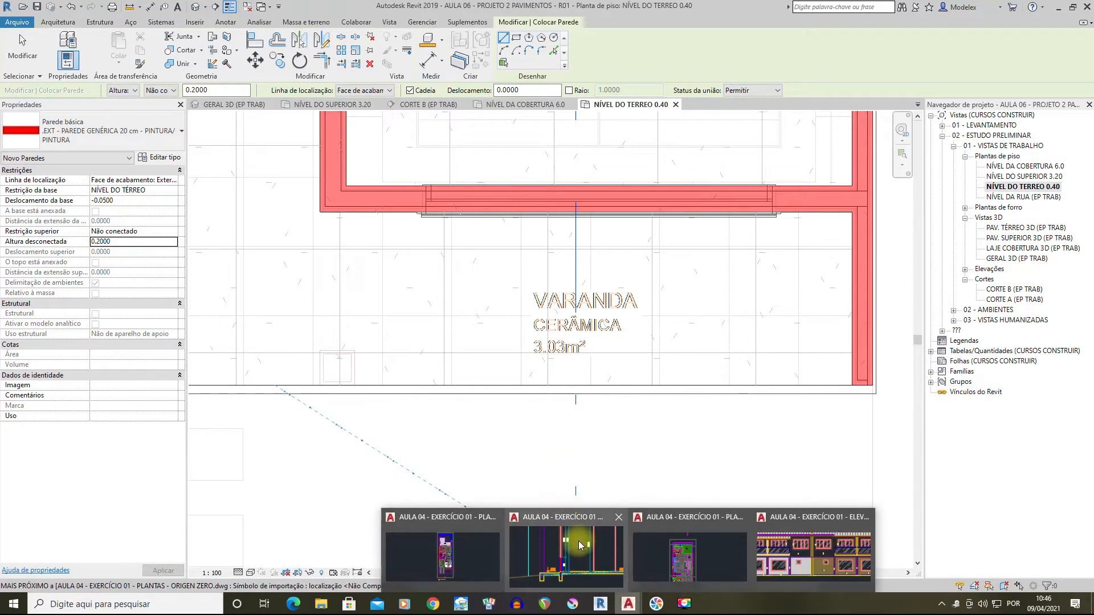
# Switch to the AutoCAD section drawing AULA 04 - EXERCÍCIO 01 - CORTES and measure how far the front beam drops below the slab
pyautogui.click(562, 556)
pyautogui.moveTo(497, 441); pyautogui.dragTo(503, 475, button='middle')
pyautogui.press('Escape')
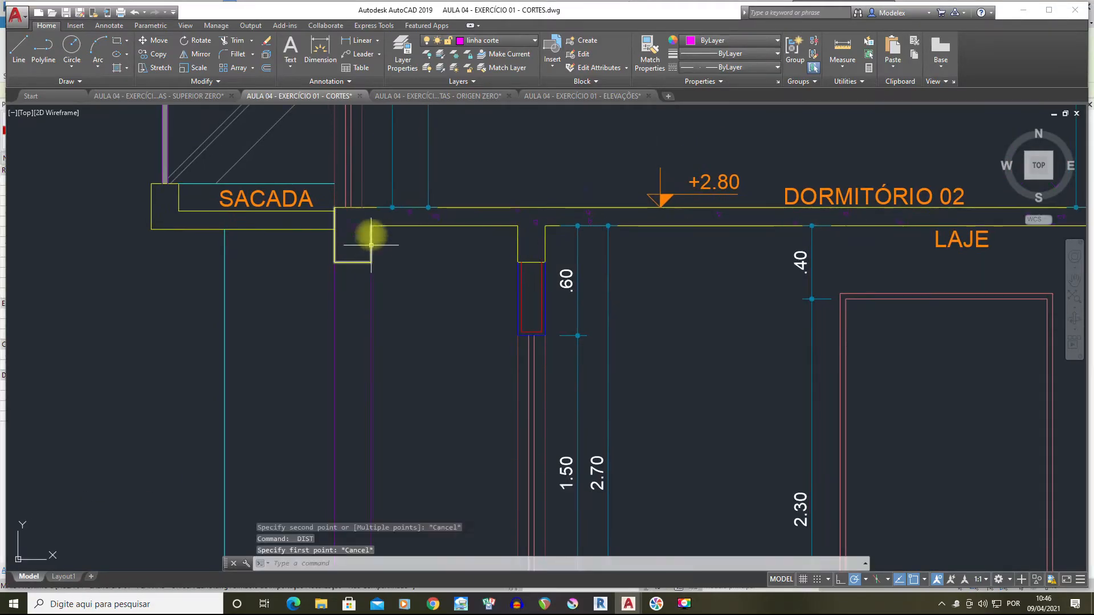
pyautogui.write('dist')
pyautogui.press('Return')
pyautogui.click(371, 226)
pyautogui.click(370, 262)
pyautogui.press('Escape')
# Start measuring the clearance from the lower corner of the front beam down toward the floor
pyautogui.moveTo(370, 294); pyautogui.dragTo(367, 213, button='middle')
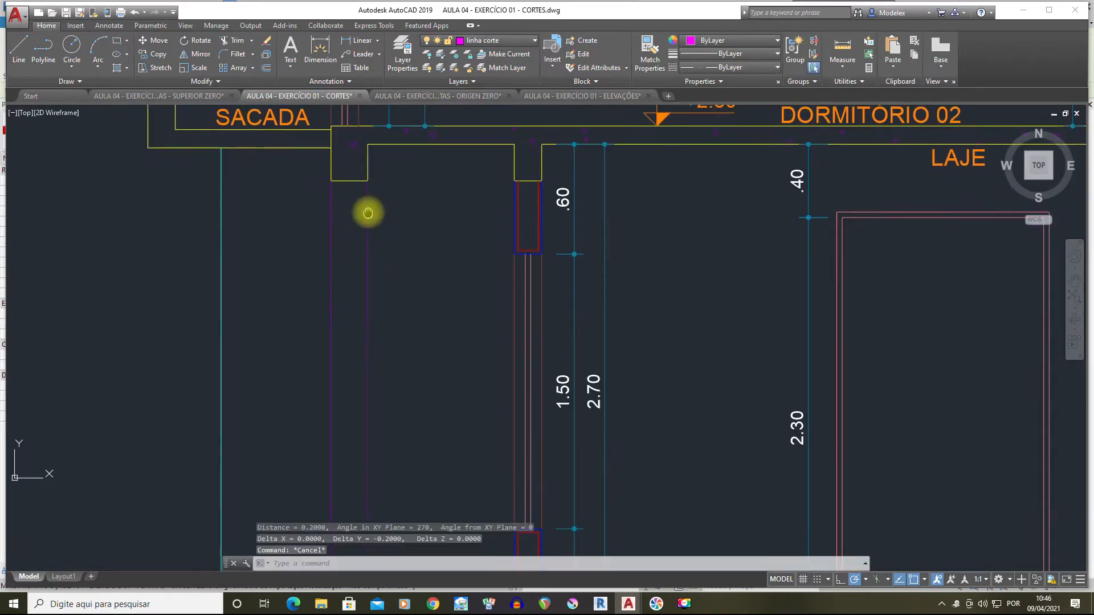
pyautogui.press('Return')
pyautogui.scroll(-2, 367, 181)
pyautogui.click(367, 181)
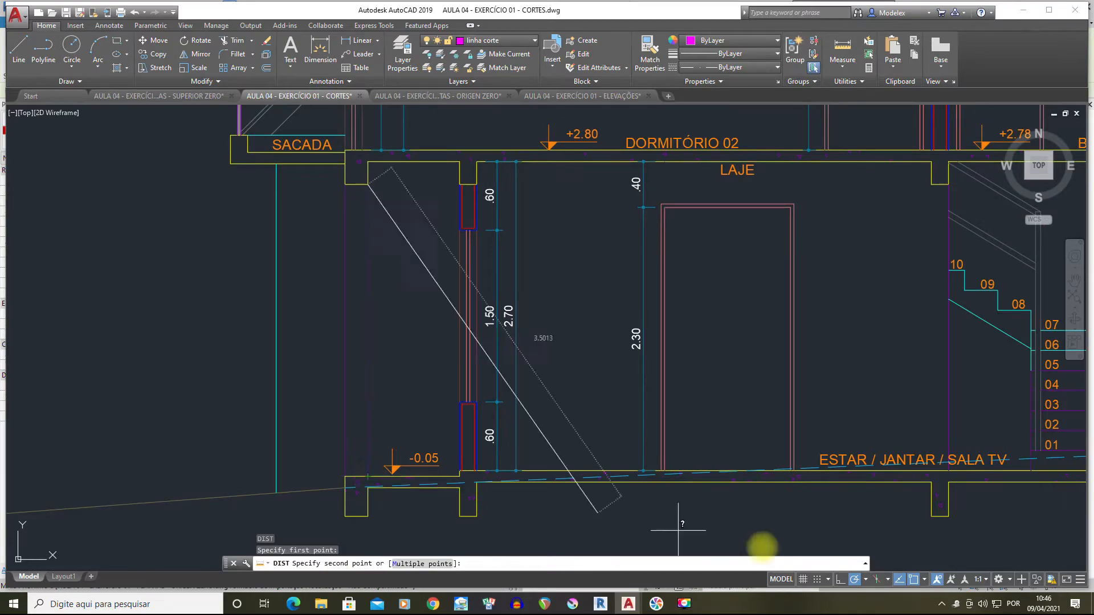
# Return to Revit, set the wall's base offset to 2.50, and draw it along the veranda's front edge from the pillar to the side wall
pyautogui.click(601, 603)
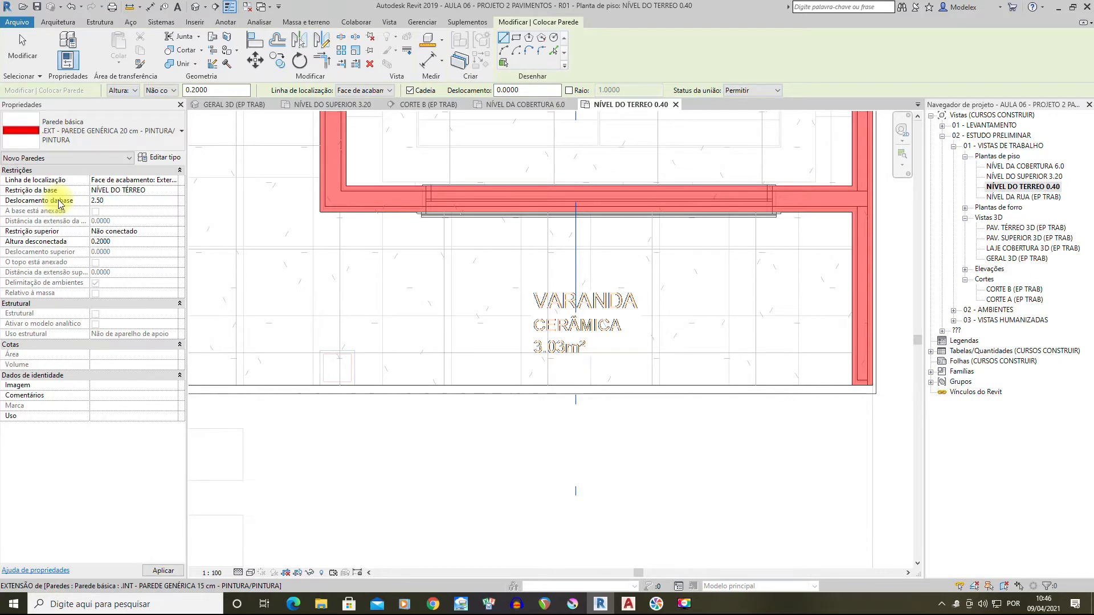
pyautogui.moveTo(234, 224); pyautogui.dragTo(293, 250, button='middle')
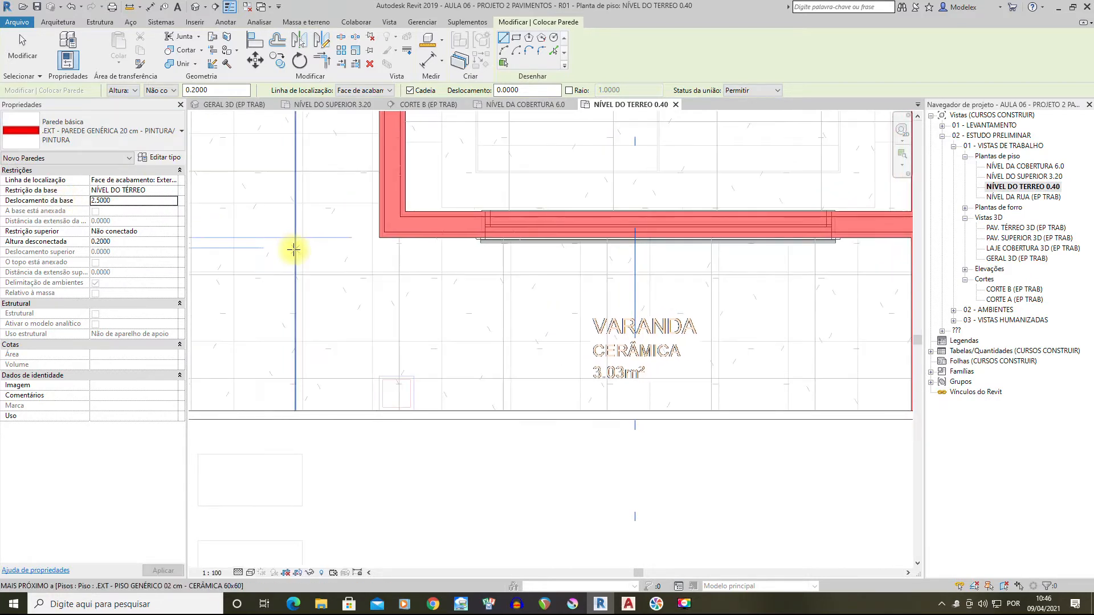
pyautogui.moveTo(660, 339); pyautogui.dragTo(575, 322, button='middle')
pyautogui.click(330, 357)
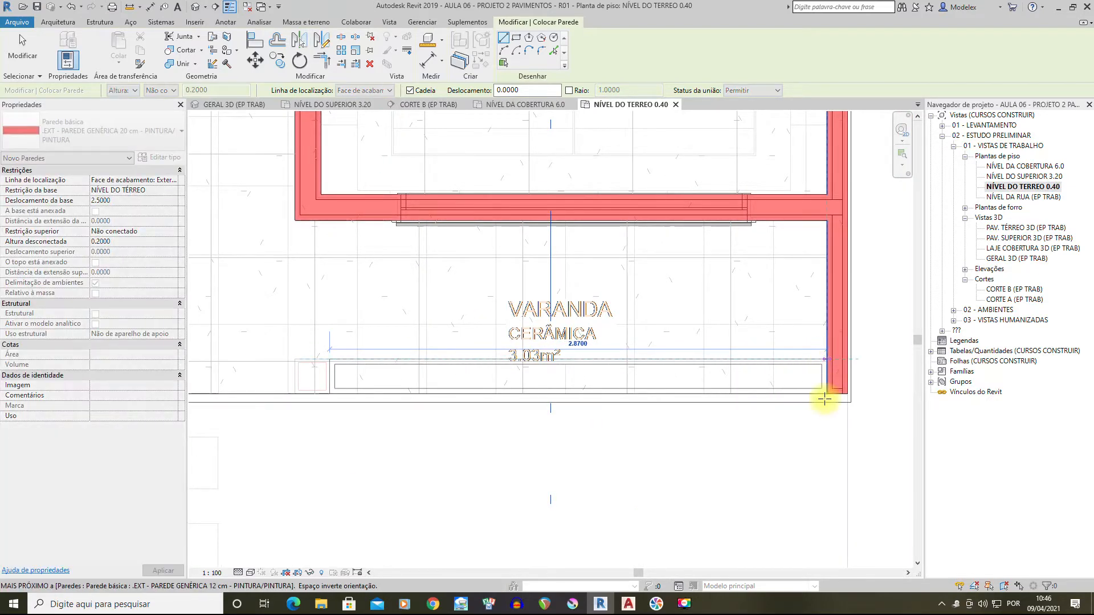
pyautogui.click(822, 395)
pyautogui.click(23, 50)
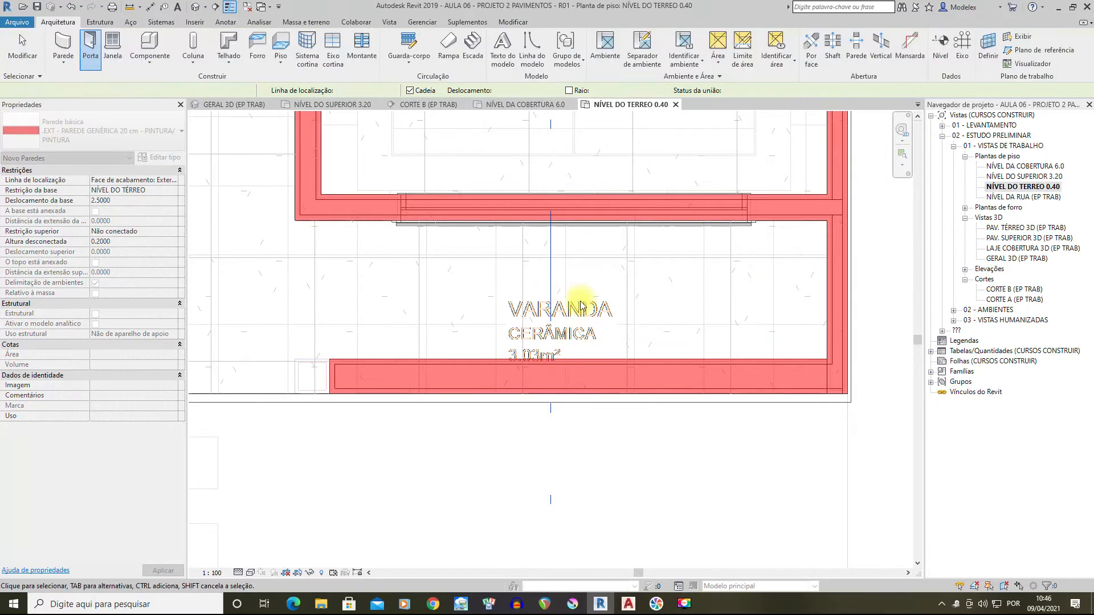
# Open the GERAL 3D (EP TRAB) view and examine the new beam wall above the veranda from several angles
pyautogui.scroll(-4, 587, 294)
pyautogui.scroll(5, 561, 323)
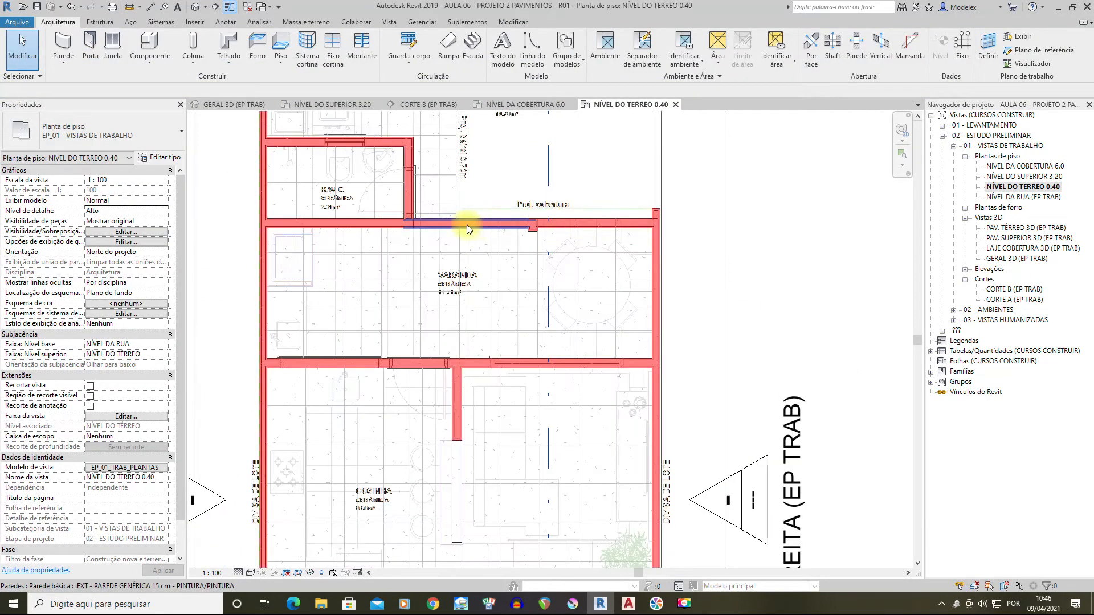
pyautogui.scroll(-5, 501, 473)
pyautogui.scroll(6, 513, 442)
pyautogui.moveTo(579, 417); pyautogui.dragTo(617, 520, button='middle')
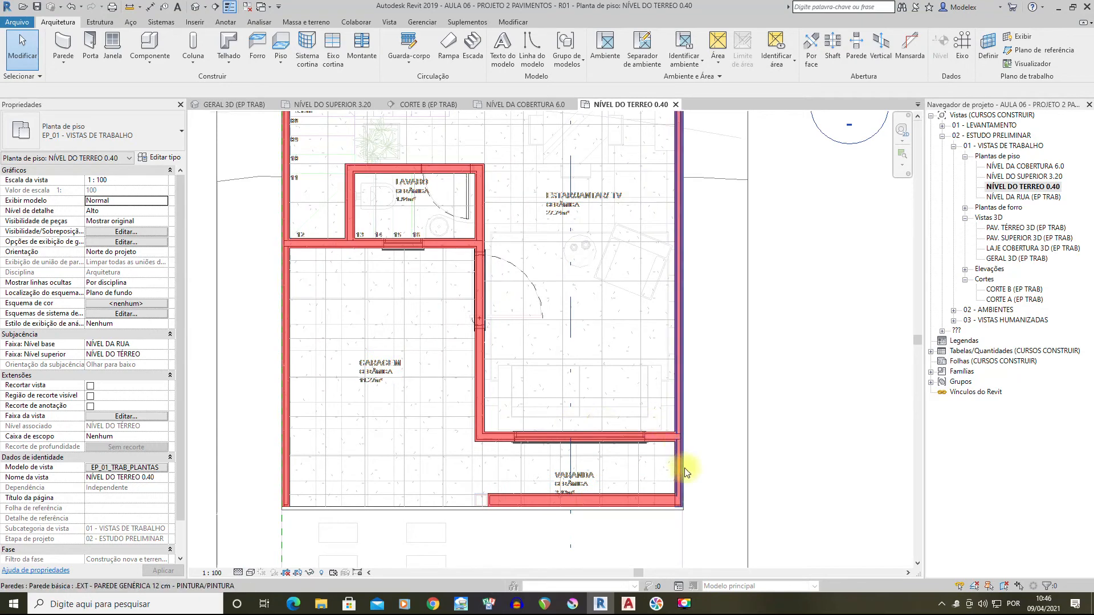
pyautogui.doubleClick(1001, 259)
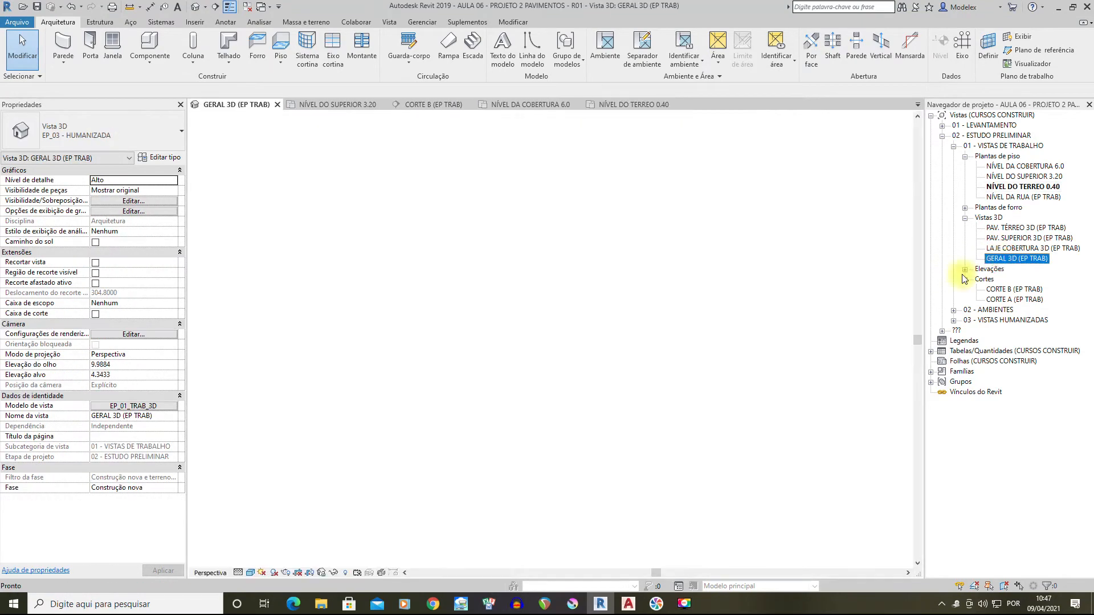
pyautogui.keyDown('shift'); pyautogui.moveTo(557, 336); pyautogui.dragTo(688, 354, button='middle'); pyautogui.keyUp('shift')
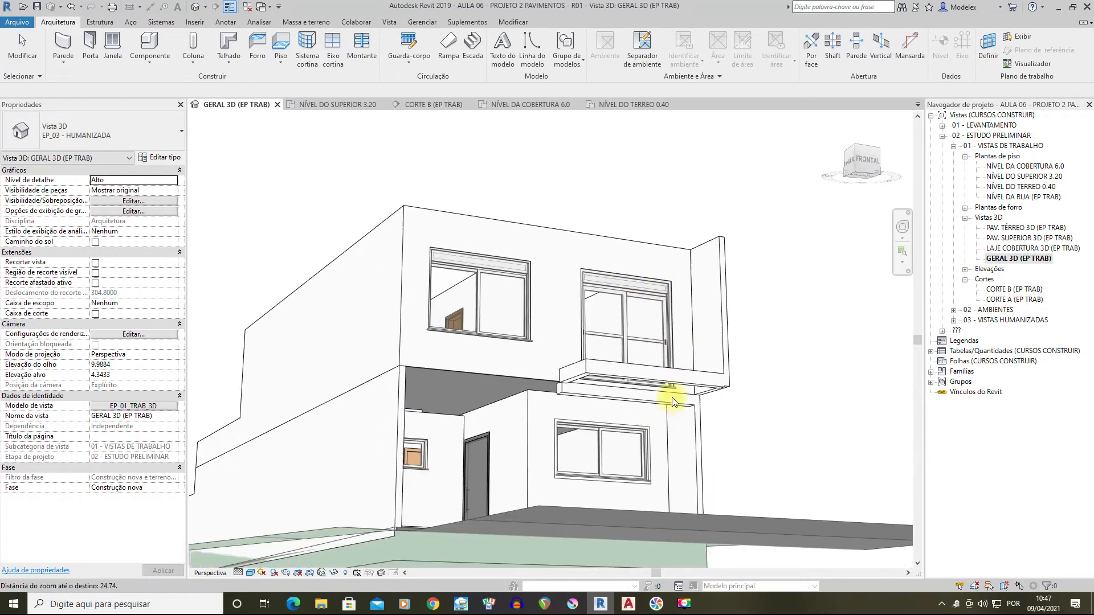
pyautogui.scroll(3, 614, 429)
pyautogui.keyDown('shift'); pyautogui.moveTo(614, 429); pyautogui.dragTo(776, 294, button='middle'); pyautogui.keyUp('shift')
pyautogui.scroll(2, 674, 234)
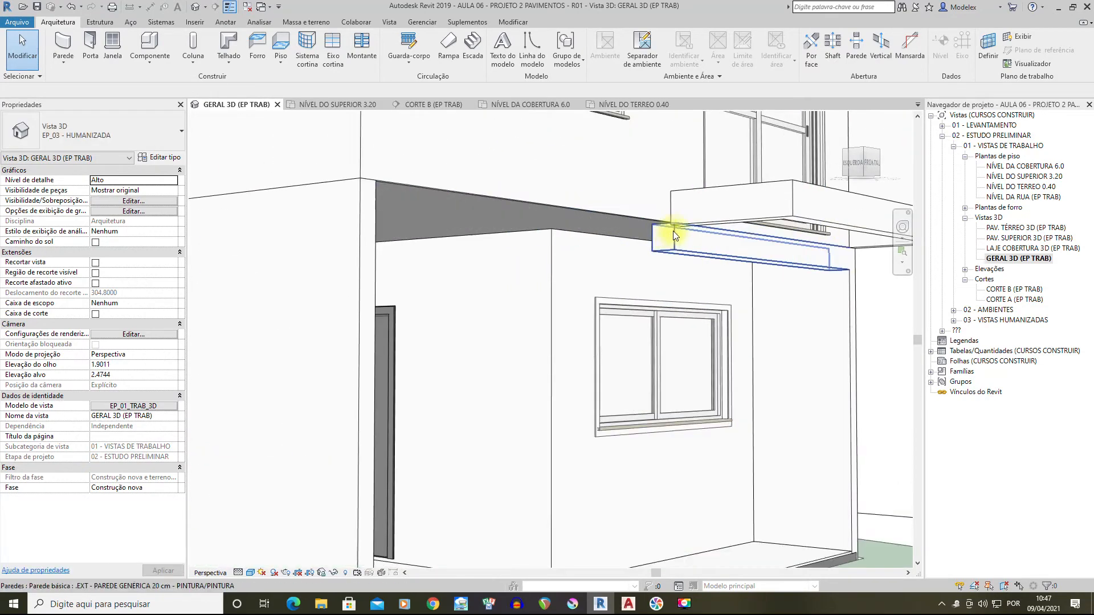
pyautogui.moveTo(684, 215)
pyautogui.keyDown('shift'); pyautogui.mouseDown(button='middle')
pyautogui.moveTo(496, 241)
pyautogui.moveTo(451, 234)
pyautogui.moveTo(609, 253)
pyautogui.moveTo(569, 248)
pyautogui.mouseUp(button='middle'); pyautogui.keyUp('shift')
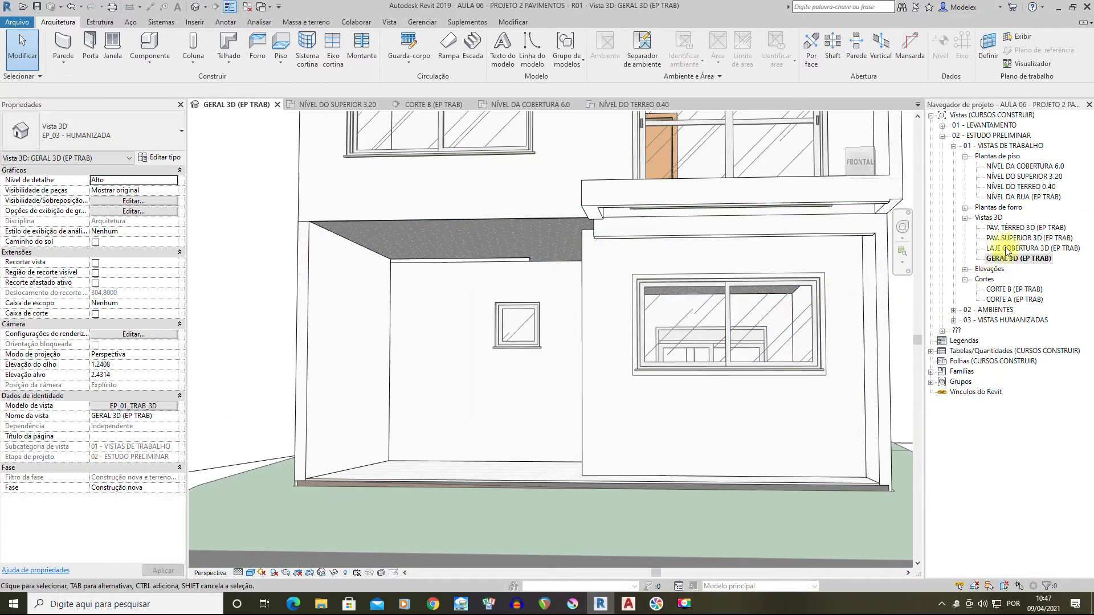
# In the NÍVEL DO TERREO 0.40 plan, draw the same 20 cm beam wall across the garage front, from the side wall to the pillar
pyautogui.doubleClick(1024, 188)
pyautogui.scroll(3, 370, 484)
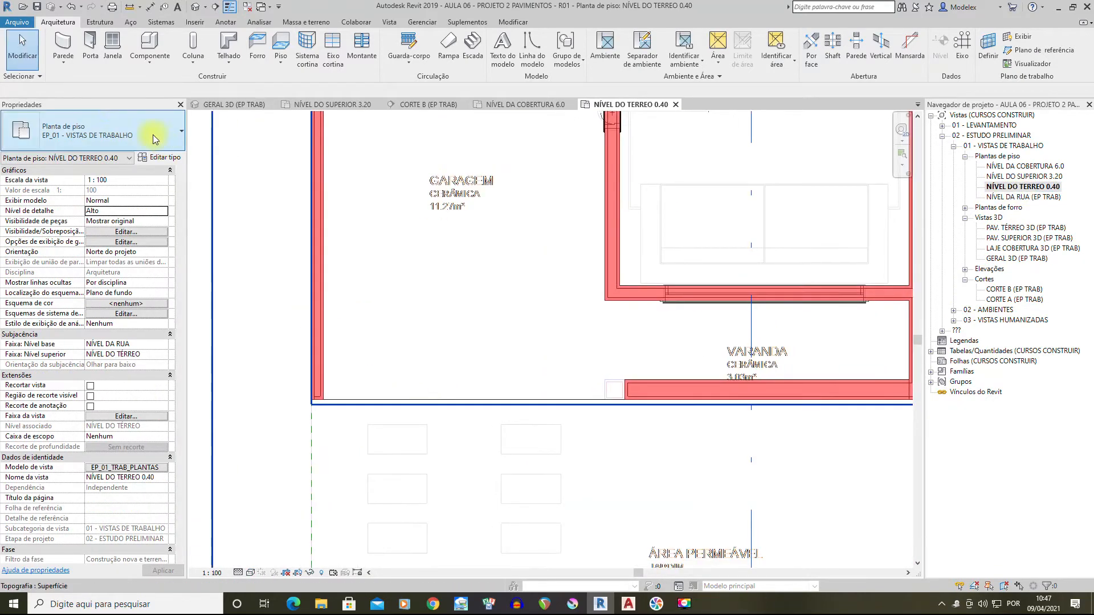
pyautogui.click(64, 49)
pyautogui.scroll(1, 328, 388)
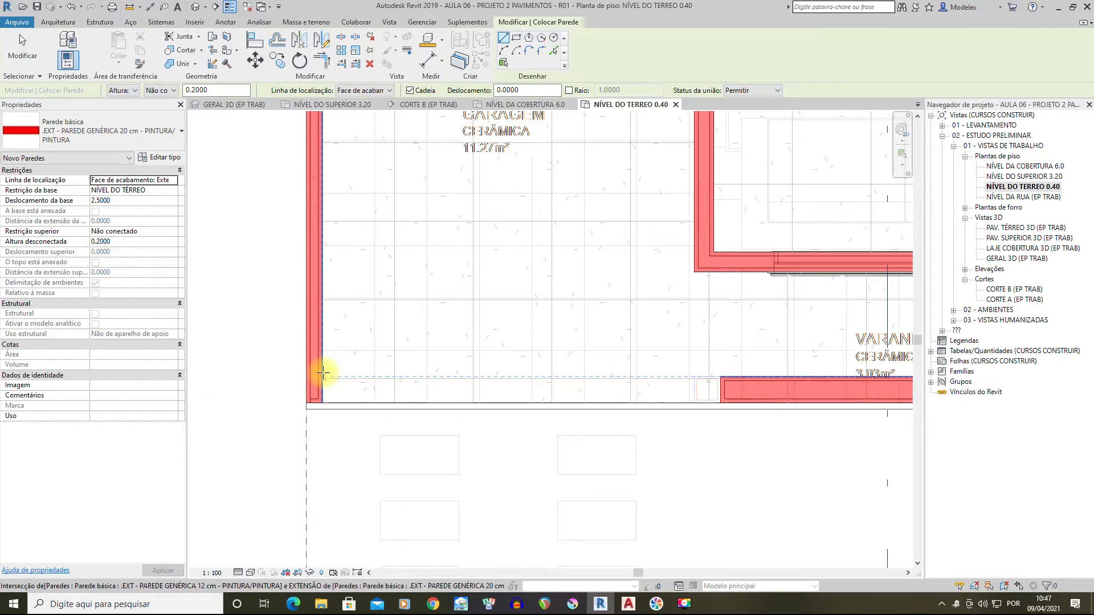
pyautogui.click(323, 373)
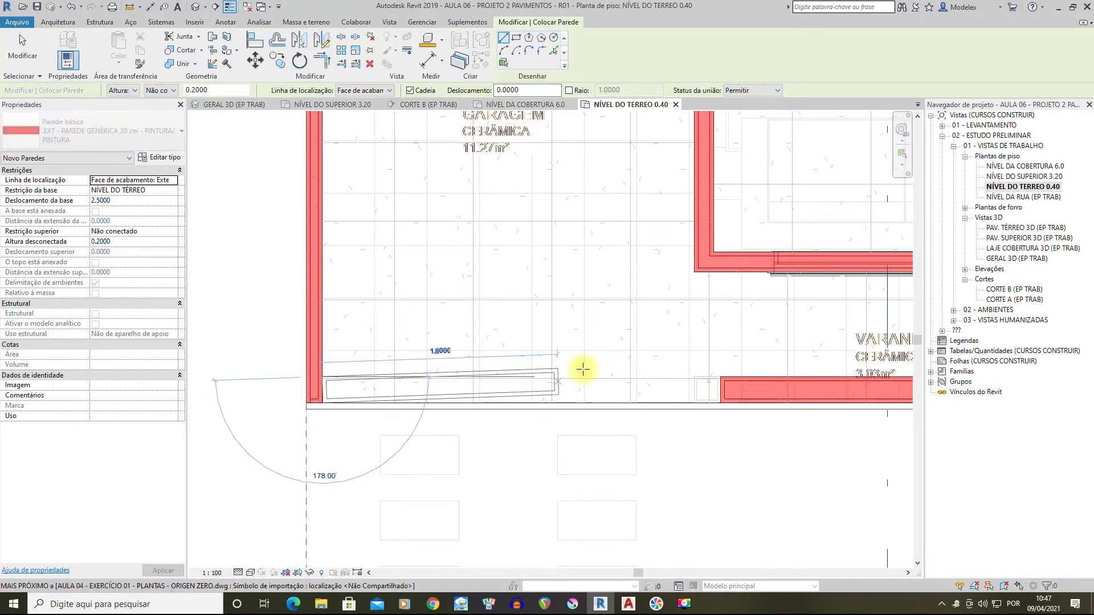
pyautogui.click(690, 373)
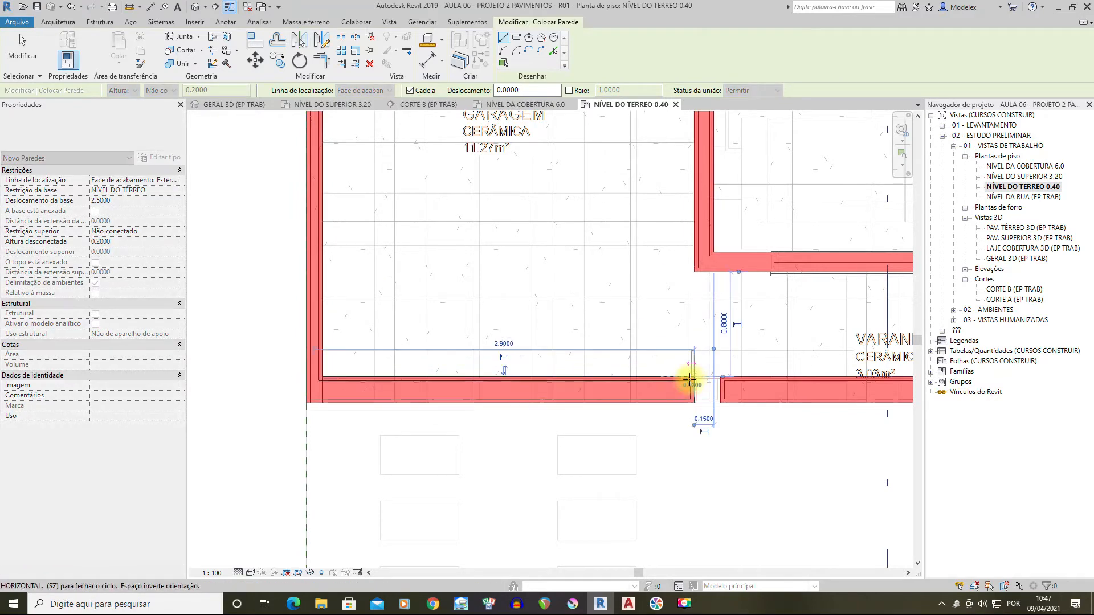
pyautogui.scroll(3, 778, 412)
pyautogui.press('Escape')
pyautogui.press('Escape')
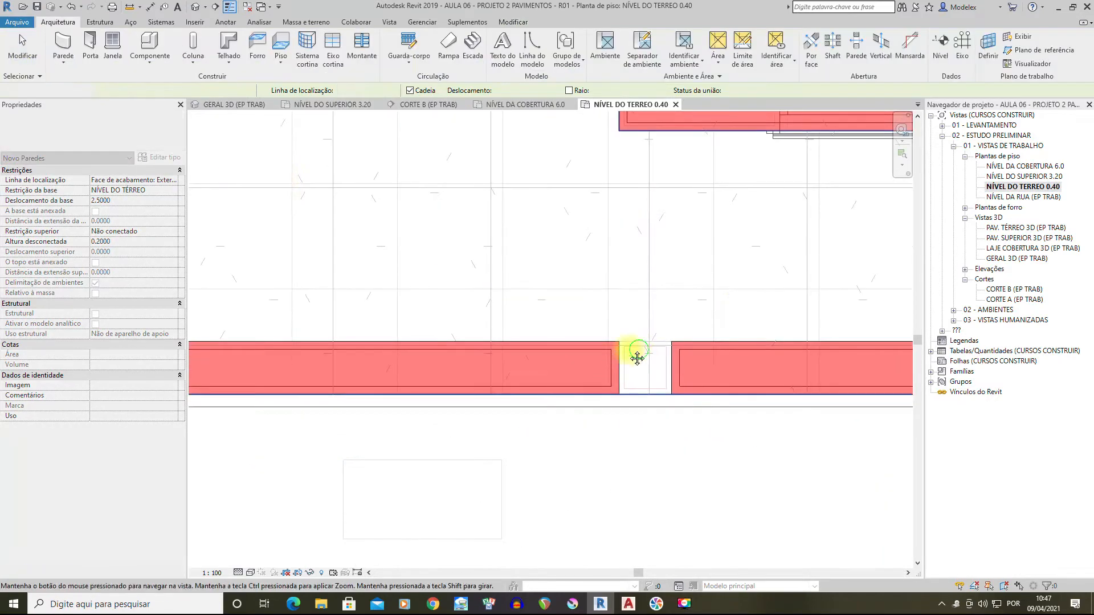
# Start a new 20 cm wall for the pillar gap between the two beams and set its base offset to -0.05
pyautogui.scroll(1, 567, 350)
pyautogui.scroll(-4, 642, 340)
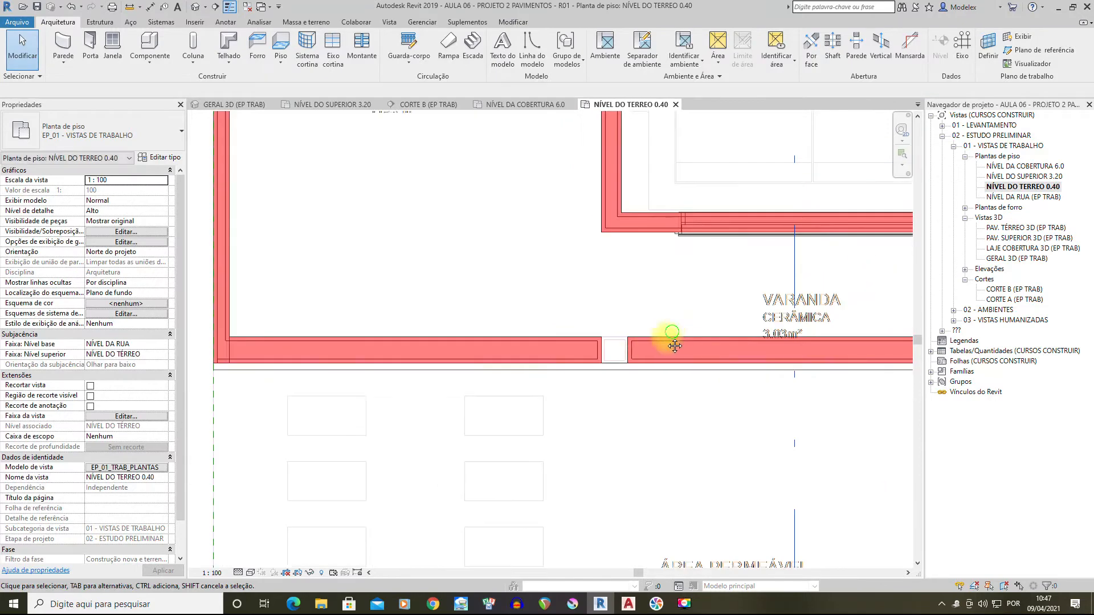
pyautogui.moveTo(790, 290); pyautogui.dragTo(703, 361, button='middle')
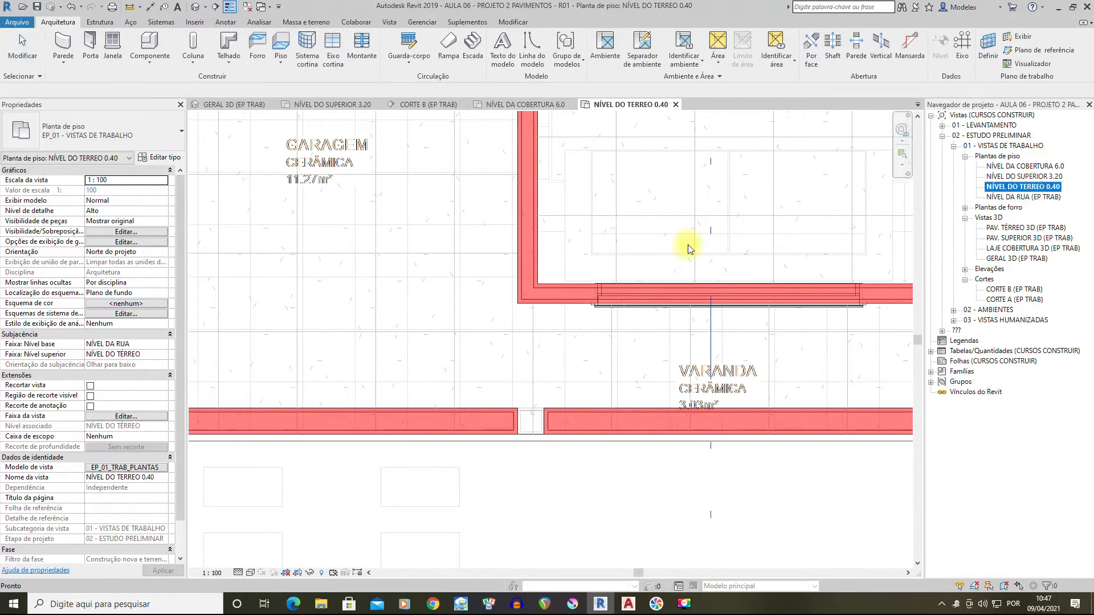
pyautogui.scroll(4, 525, 420)
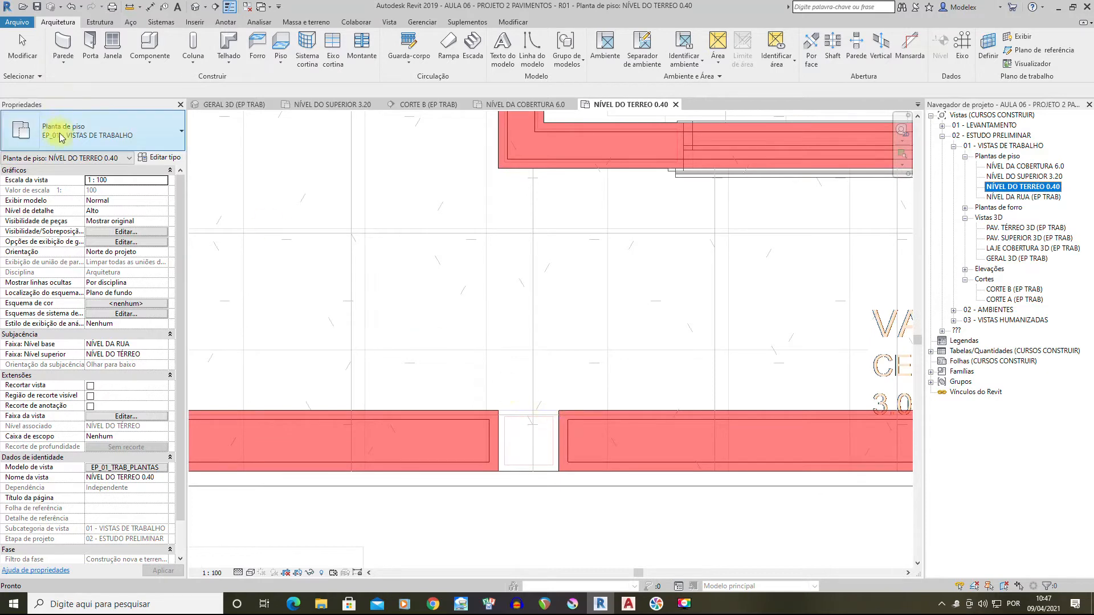
pyautogui.click(73, 46)
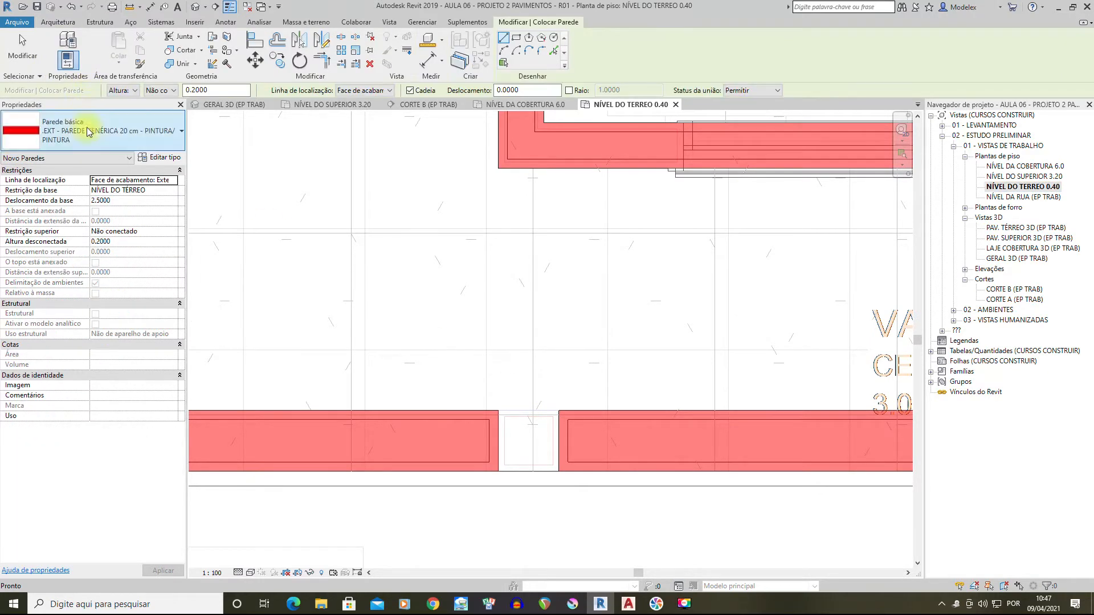
pyautogui.moveTo(477, 397); pyautogui.dragTo(435, 343, button='middle')
pyautogui.scroll(1, 456, 356)
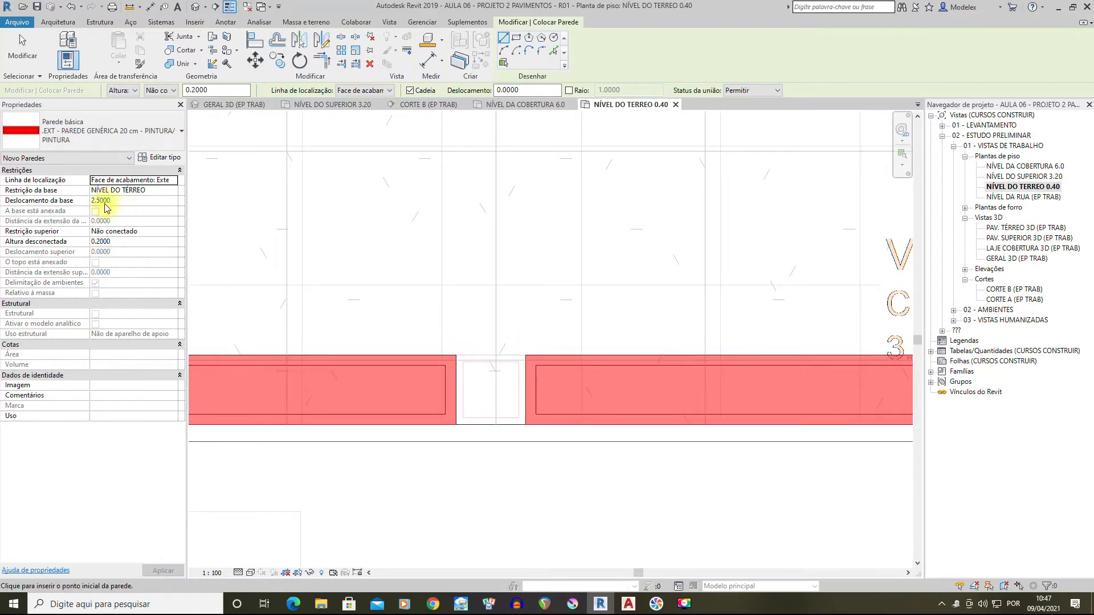
pyautogui.write('-0')
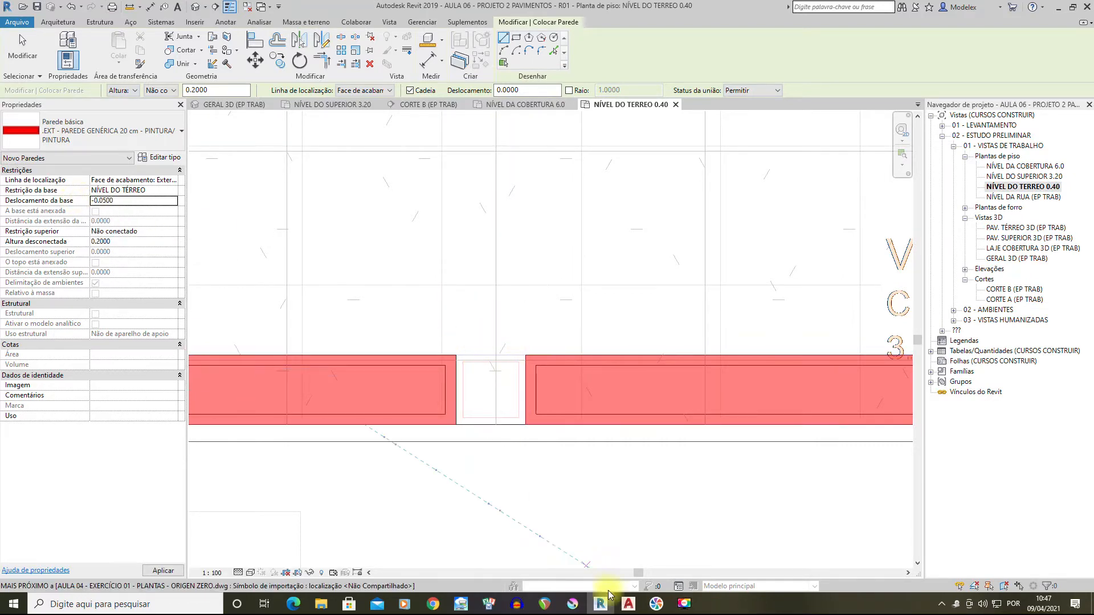
# Switch to the AutoCAD section drawing and draw a horizontal reference line from the interior floor level outward across the veranda
pyautogui.moveTo(629, 605)
pyautogui.click(570, 544)
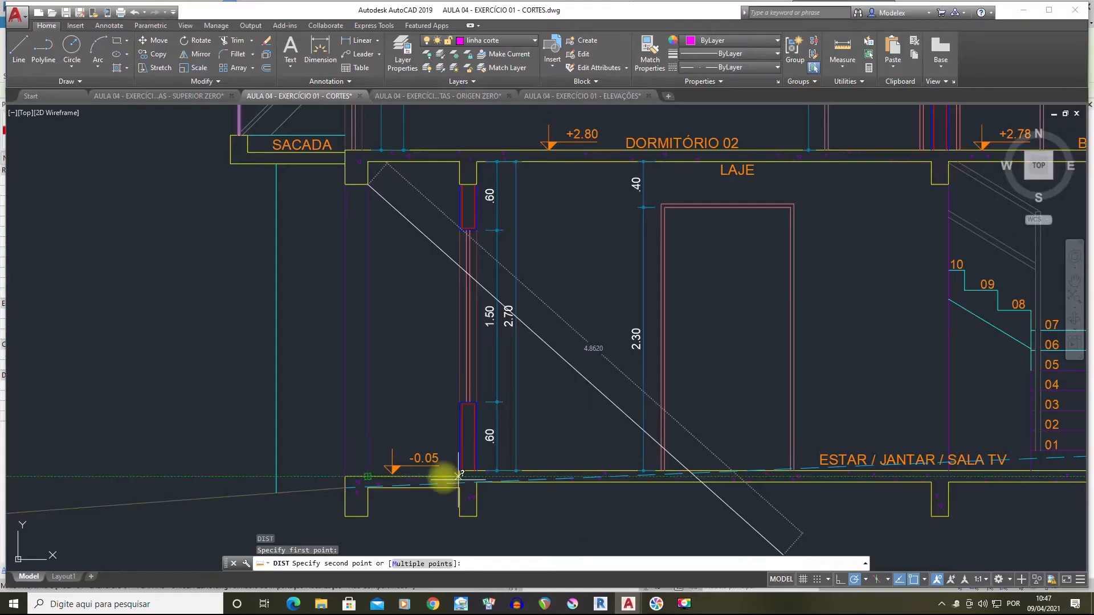
pyautogui.press('Escape')
pyautogui.write('l')
pyautogui.press('Return')
pyautogui.click(459, 470)
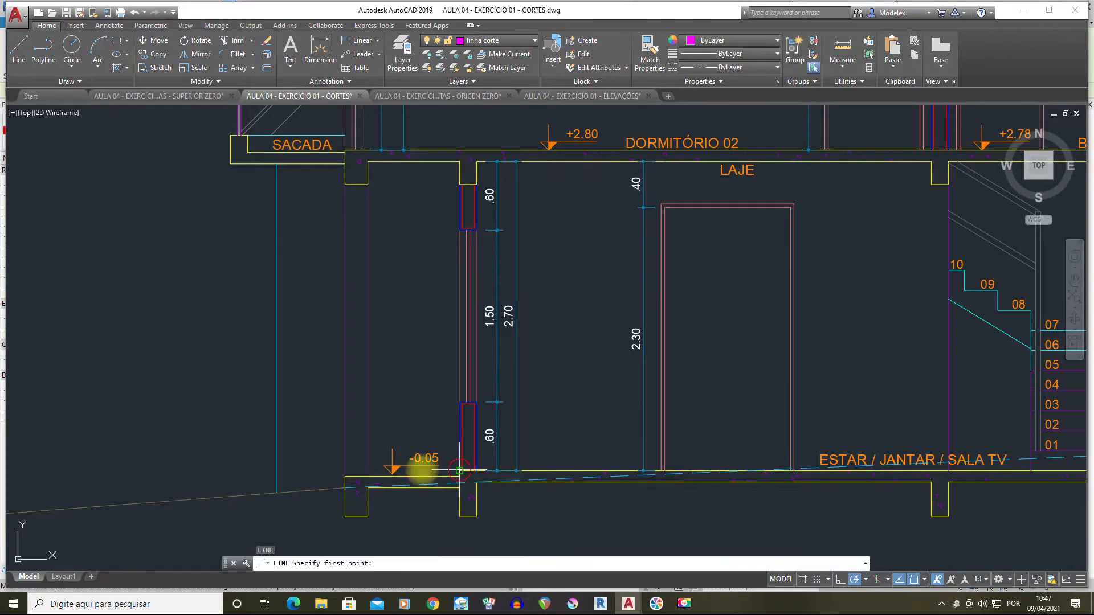
pyautogui.click(356, 477)
pyautogui.press('Escape')
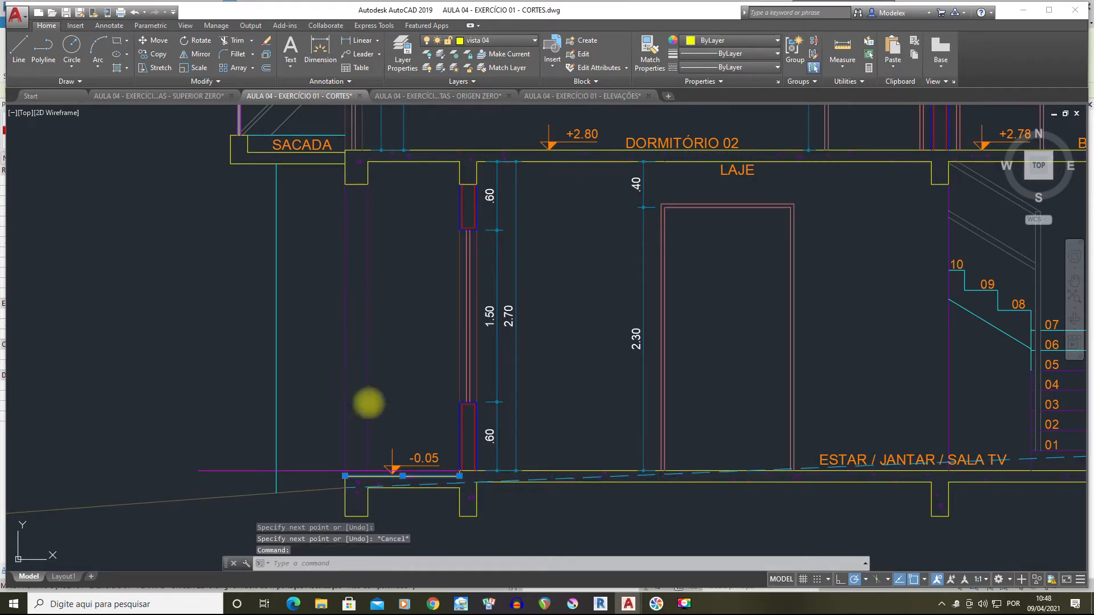
# Measure the vertical distance from the reference line up to the underside of the front beam
pyautogui.write('di')
pyautogui.press('Return')
pyautogui.click(367, 470)
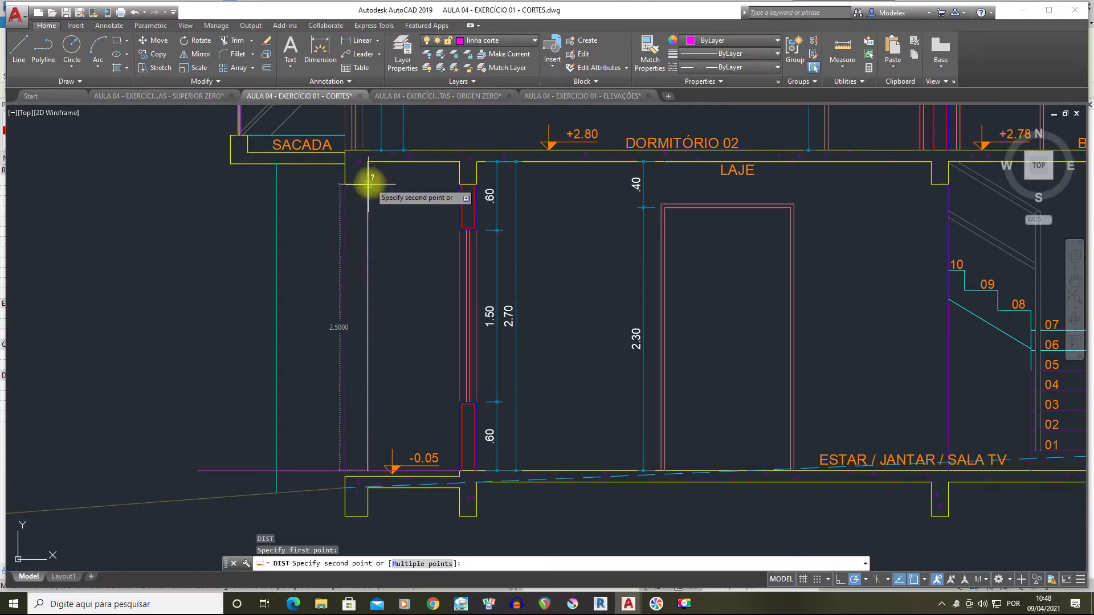
pyautogui.click(368, 184)
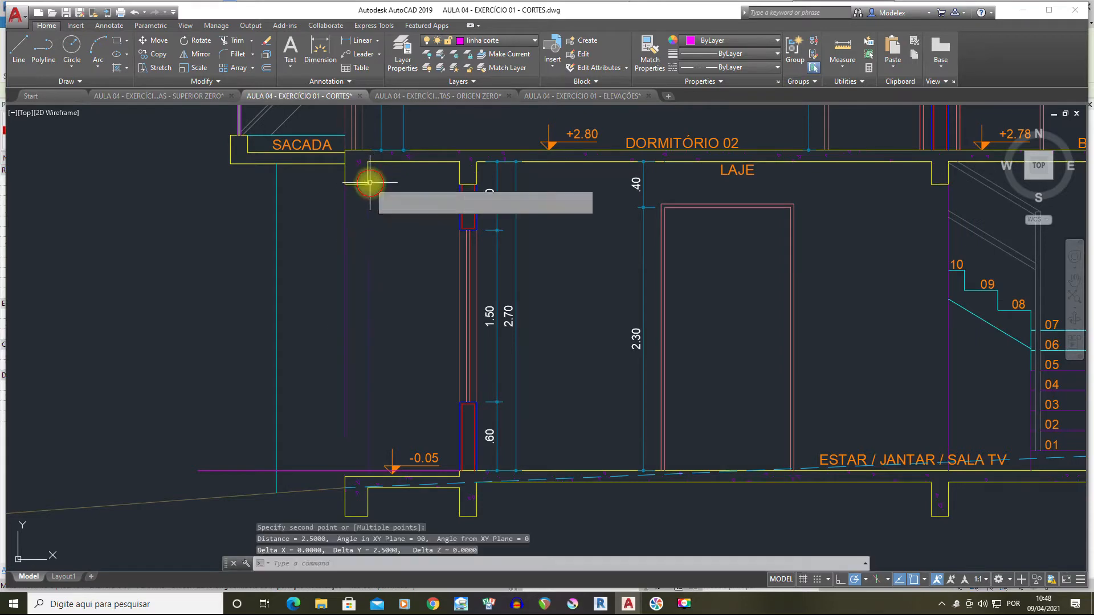
# Return to Revit, set the wall's unconnected height to 2.50, and draw a 0.20 m long pillar wall between the two beams
pyautogui.click(605, 606)
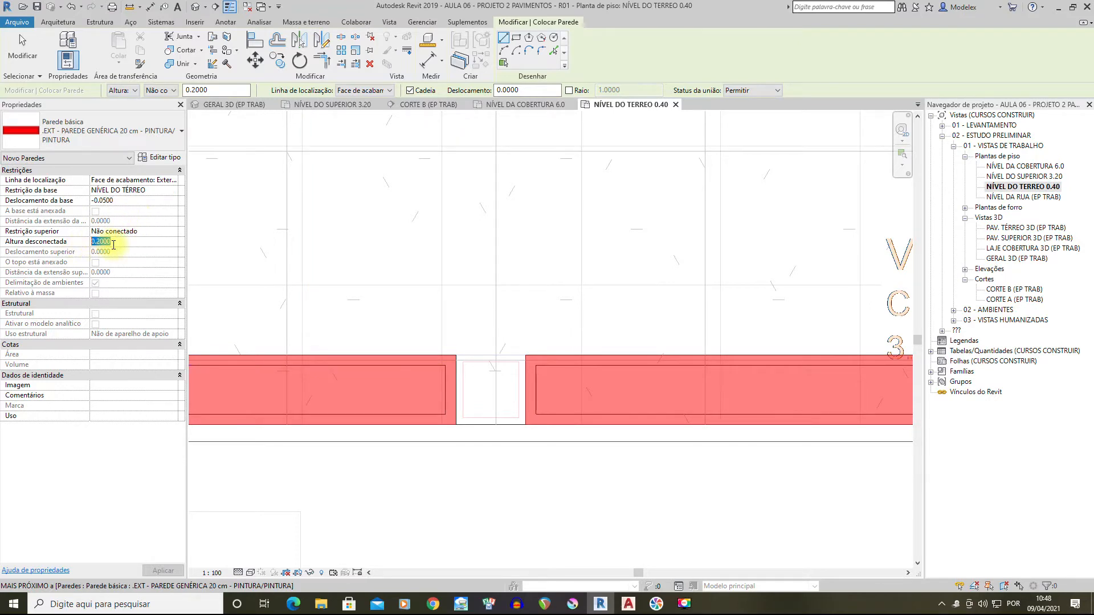
pyautogui.moveTo(480, 255); pyautogui.dragTo(478, 258, button='middle')
pyautogui.click(125, 132)
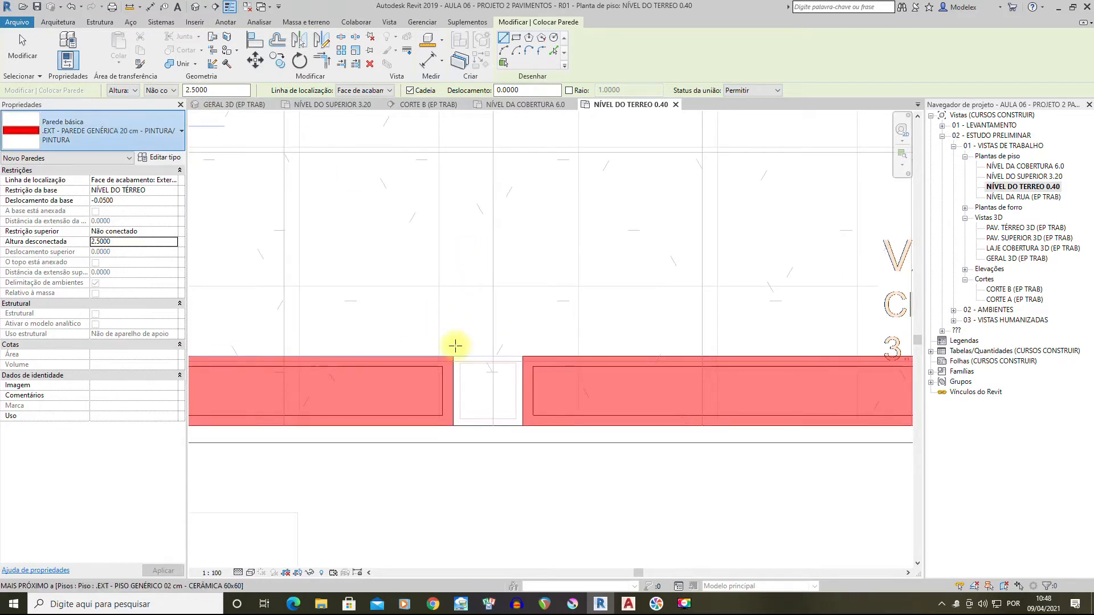
pyautogui.click(105, 142)
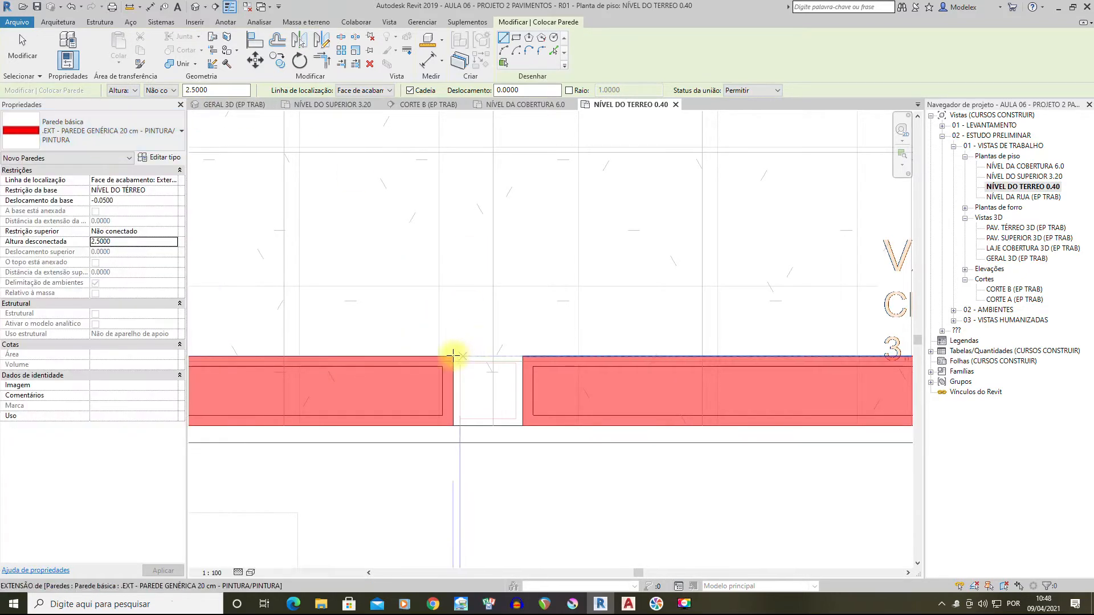
pyautogui.click(521, 356)
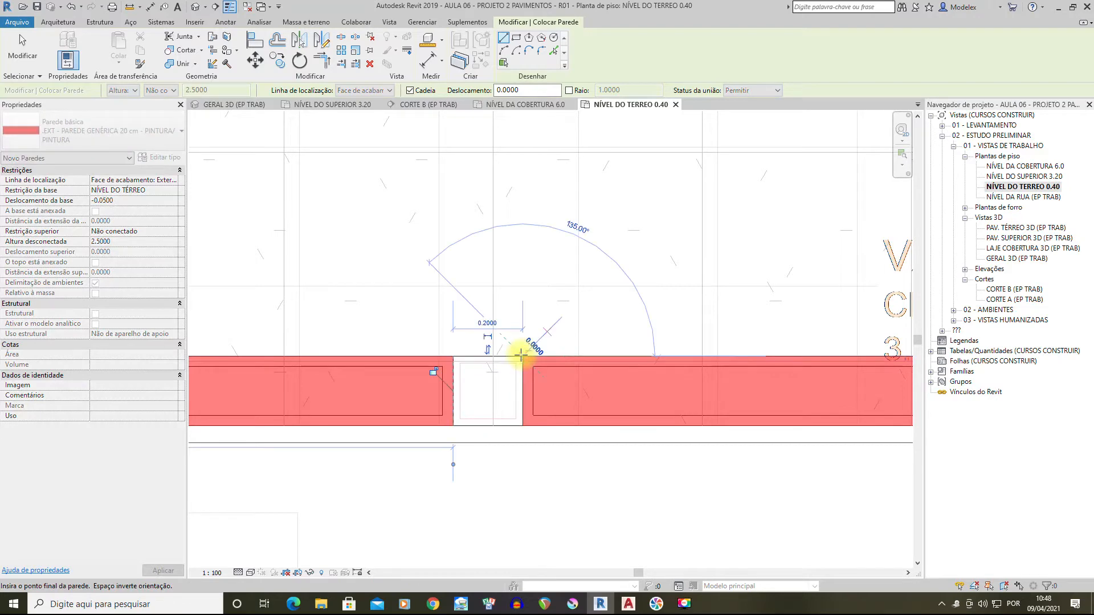
pyautogui.scroll(-2, 541, 284)
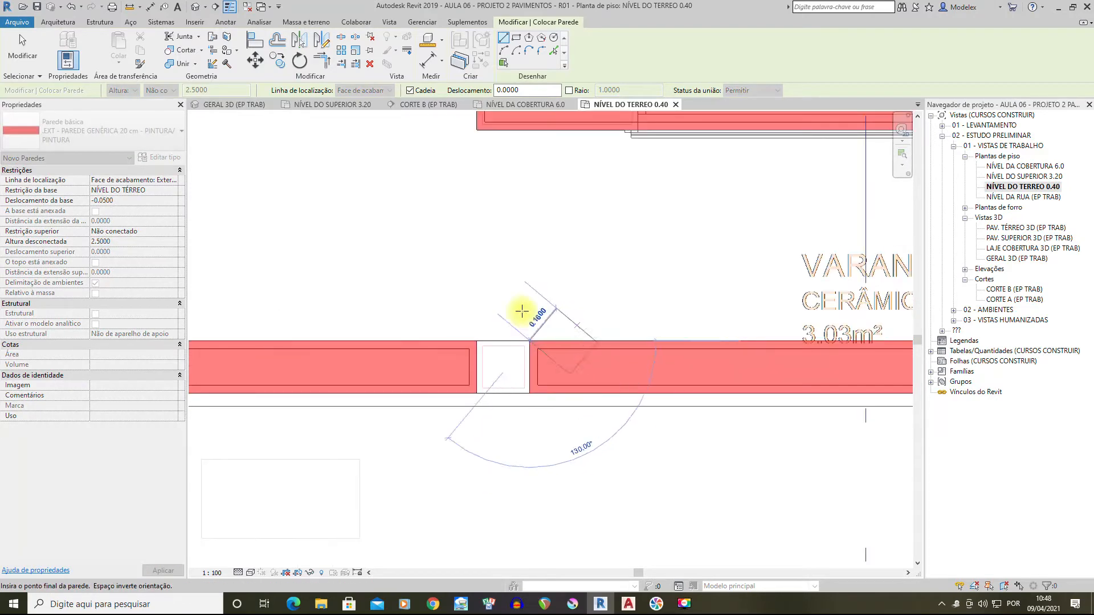
pyautogui.press('Escape')
pyautogui.press('Escape')
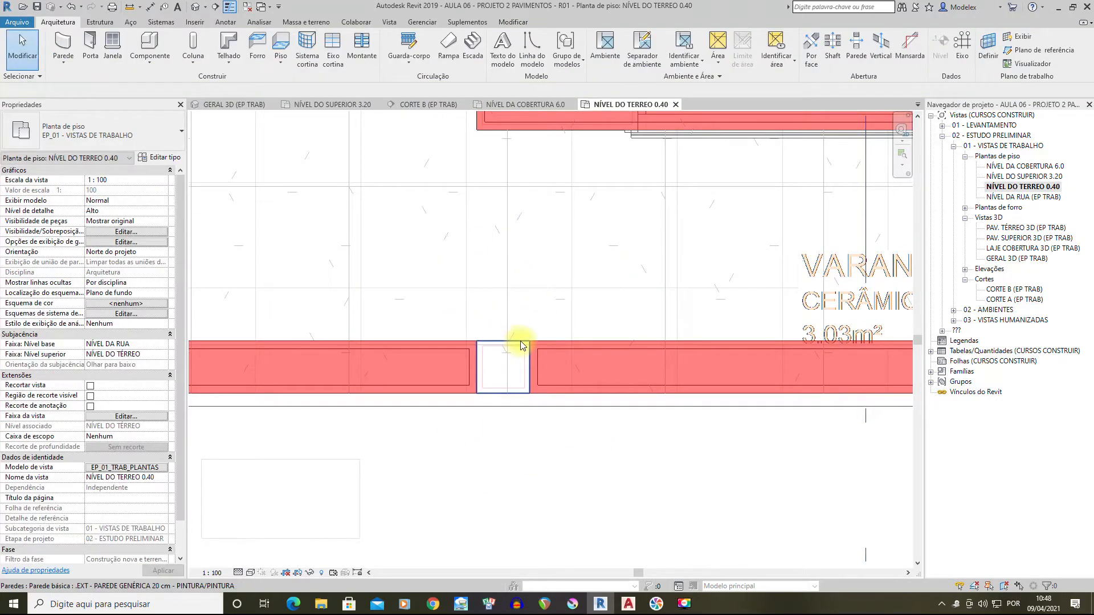
# Select the new pillar wall in the plan and open the GERAL 3D (EP TRAB) view at the pillar's top
pyautogui.click(521, 344)
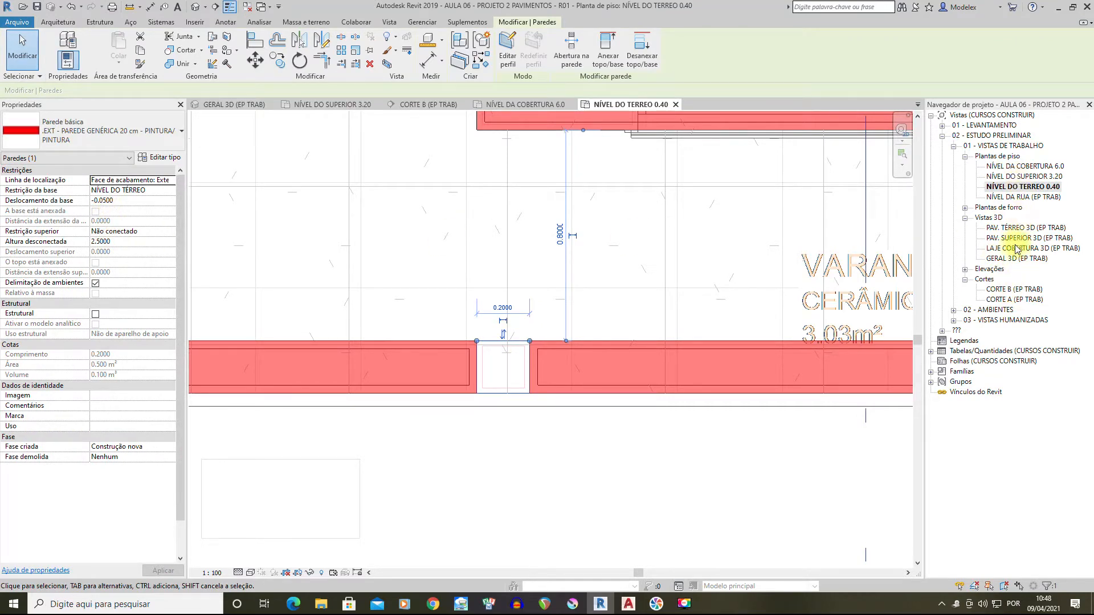
pyautogui.doubleClick(1005, 260)
pyautogui.scroll(-2, 556, 355)
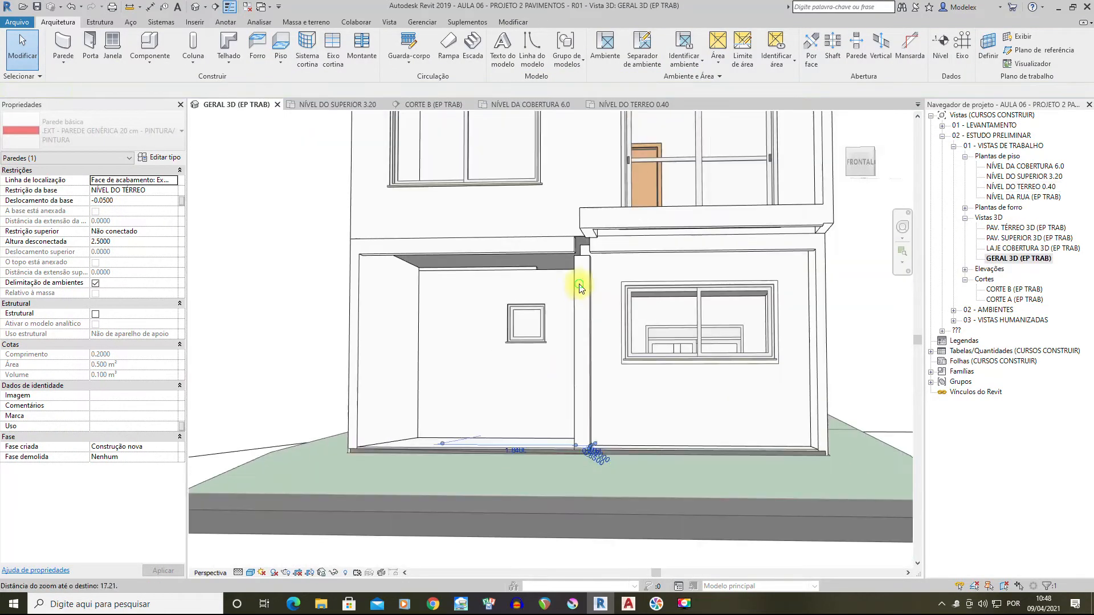
pyautogui.keyDown('shift'); pyautogui.moveTo(579, 275); pyautogui.dragTo(690, 305, button='middle'); pyautogui.keyUp('shift')
pyautogui.scroll(3, 672, 296)
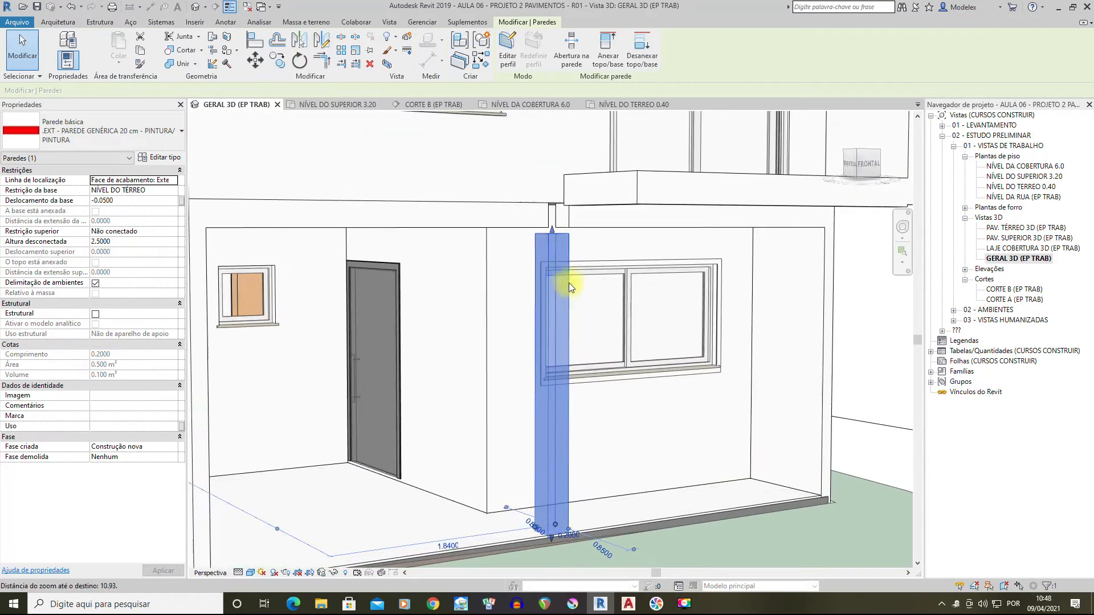
pyautogui.moveTo(582, 256); pyautogui.dragTo(621, 420, button='middle')
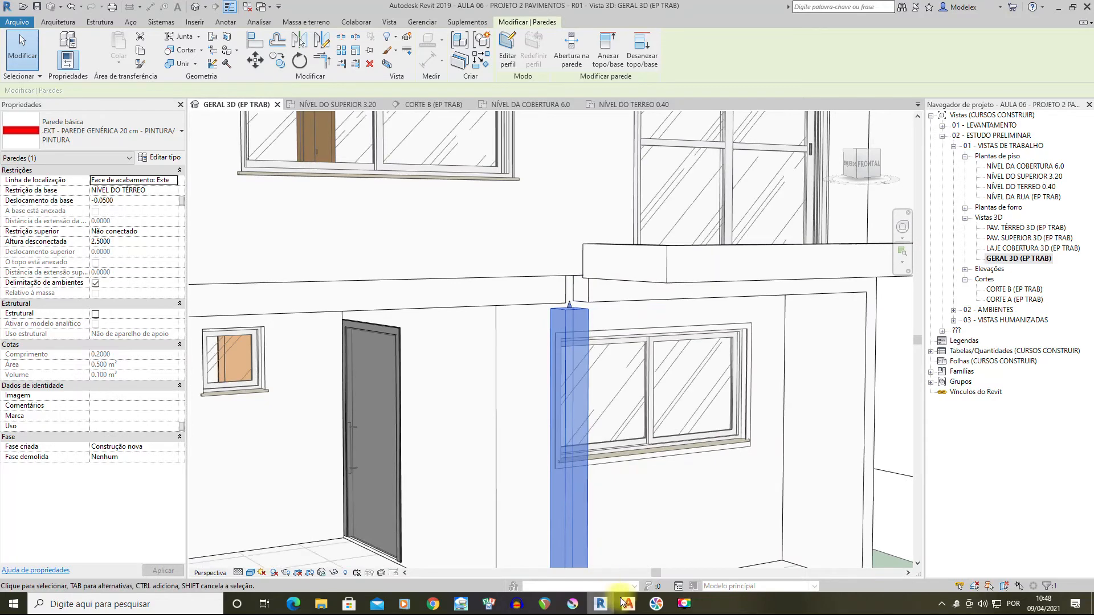
# Stretch the pillar wall's top upward between the front beams to an unconnected height of 2.75
pyautogui.moveTo(627, 604)
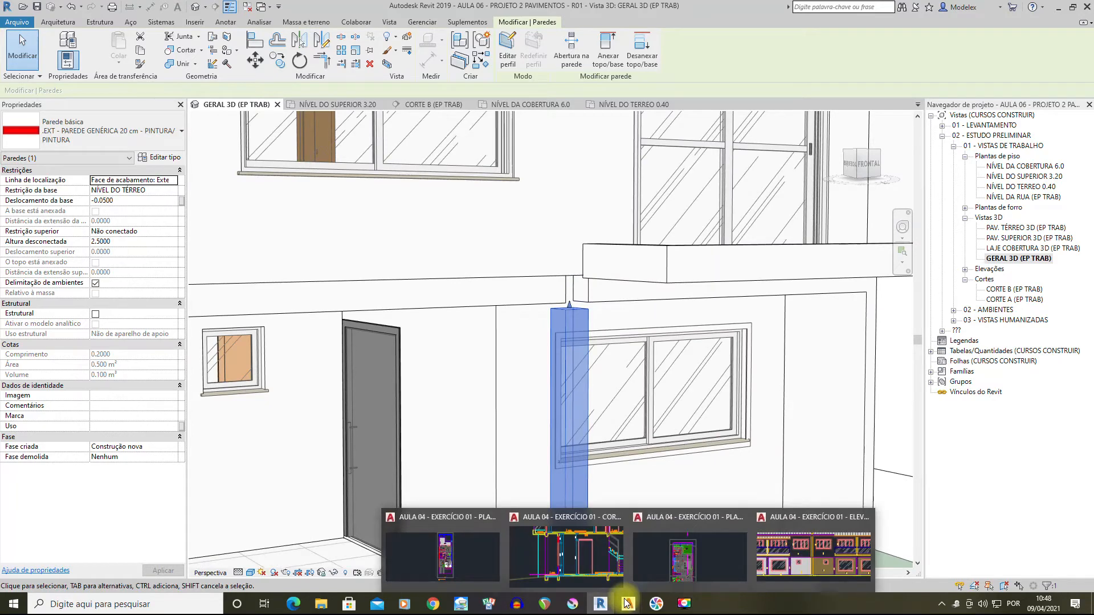
pyautogui.scroll(5, 564, 284)
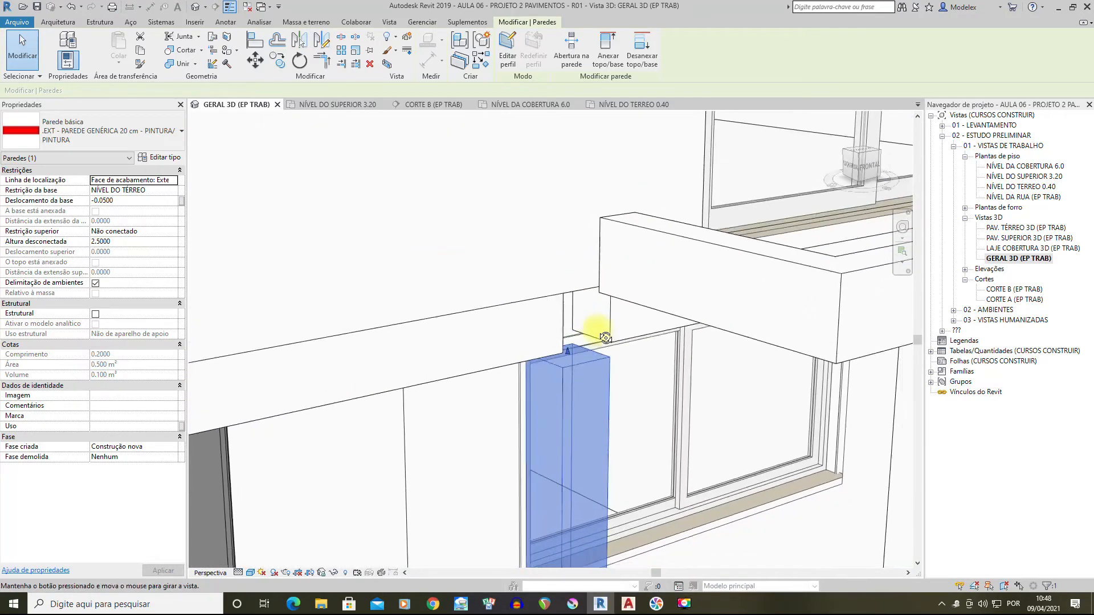
pyautogui.moveTo(560, 358); pyautogui.dragTo(565, 254)
pyautogui.scroll(-5, 579, 289)
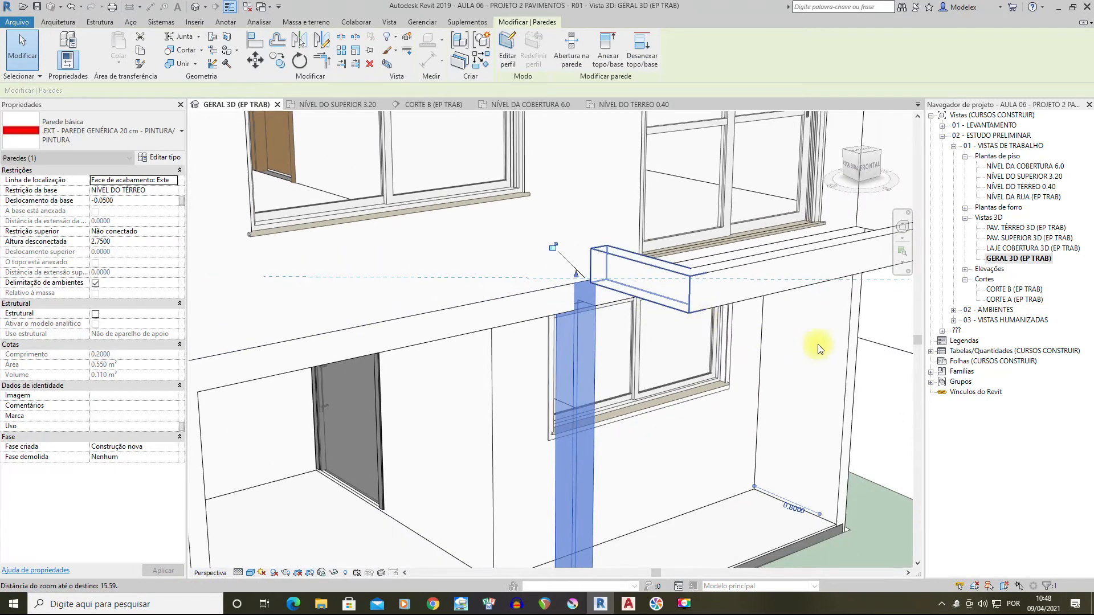
pyautogui.scroll(-3, 811, 344)
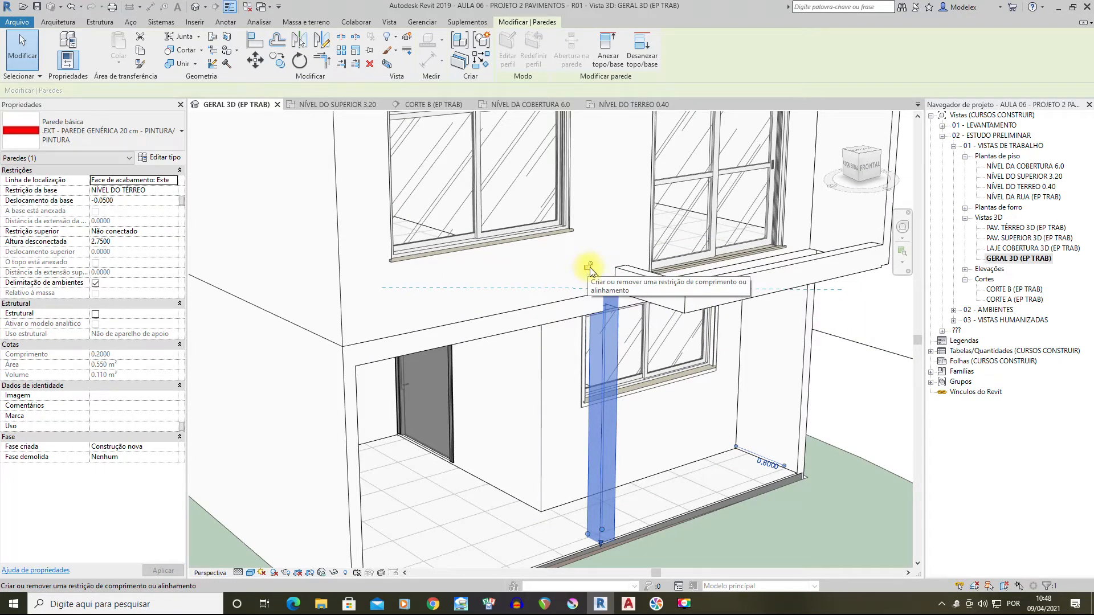
pyautogui.press('Escape')
# Examine the front facade, pillar and beams of the house from several angles in the 3D view
pyautogui.keyDown('shift'); pyautogui.moveTo(640, 320); pyautogui.dragTo(621, 293, button='middle'); pyautogui.keyUp('shift')
pyautogui.press('Escape')
pyautogui.scroll(-5, 579, 274)
pyautogui.moveTo(634, 339); pyautogui.dragTo(678, 365, button='middle')
pyautogui.click(825, 285)
pyautogui.keyDown('shift'); pyautogui.moveTo(542, 347); pyautogui.dragTo(629, 384, button='middle'); pyautogui.keyUp('shift')
pyautogui.moveTo(629, 385); pyautogui.dragTo(597, 367, button='middle')
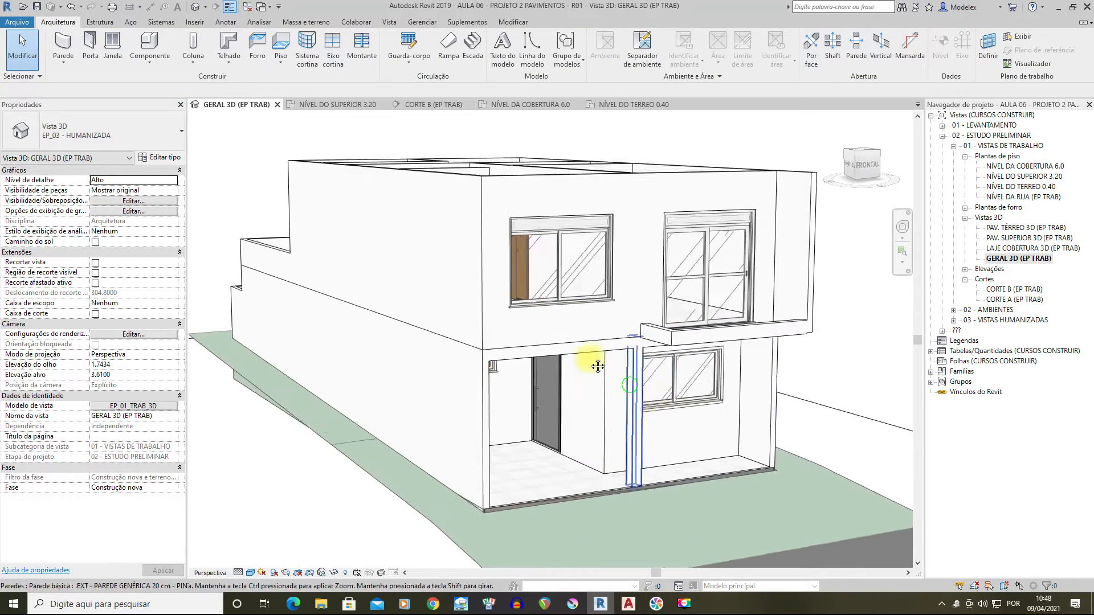
pyautogui.scroll(3, 585, 319)
pyautogui.keyDown('shift'); pyautogui.moveTo(590, 294); pyautogui.dragTo(636, 332, button='middle'); pyautogui.keyUp('shift')
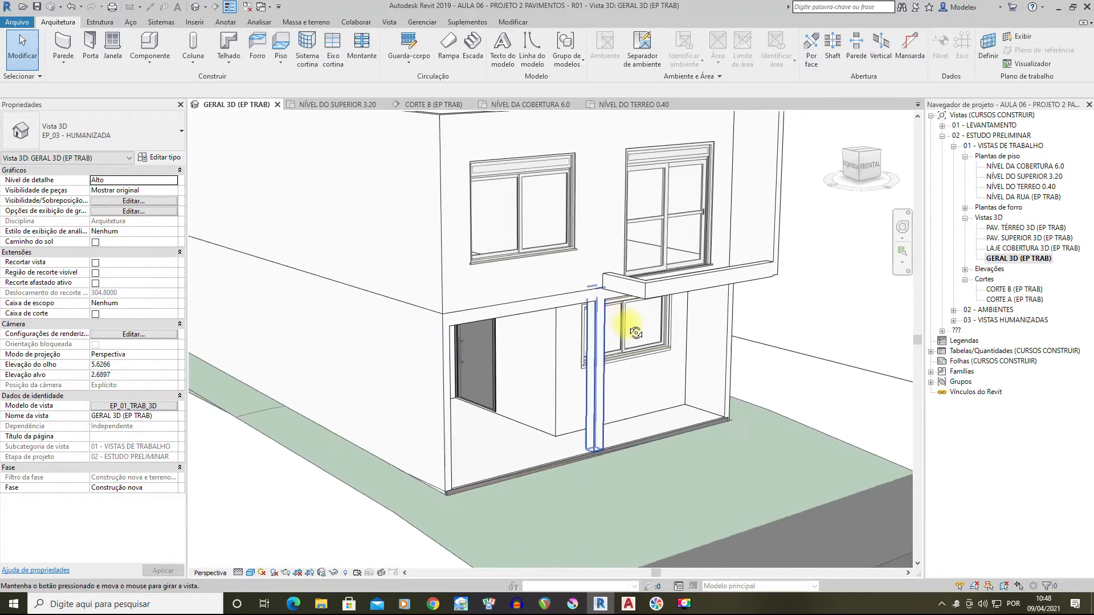
pyautogui.keyDown('shift'); pyautogui.moveTo(760, 310); pyautogui.dragTo(640, 339, button='middle'); pyautogui.keyUp('shift')
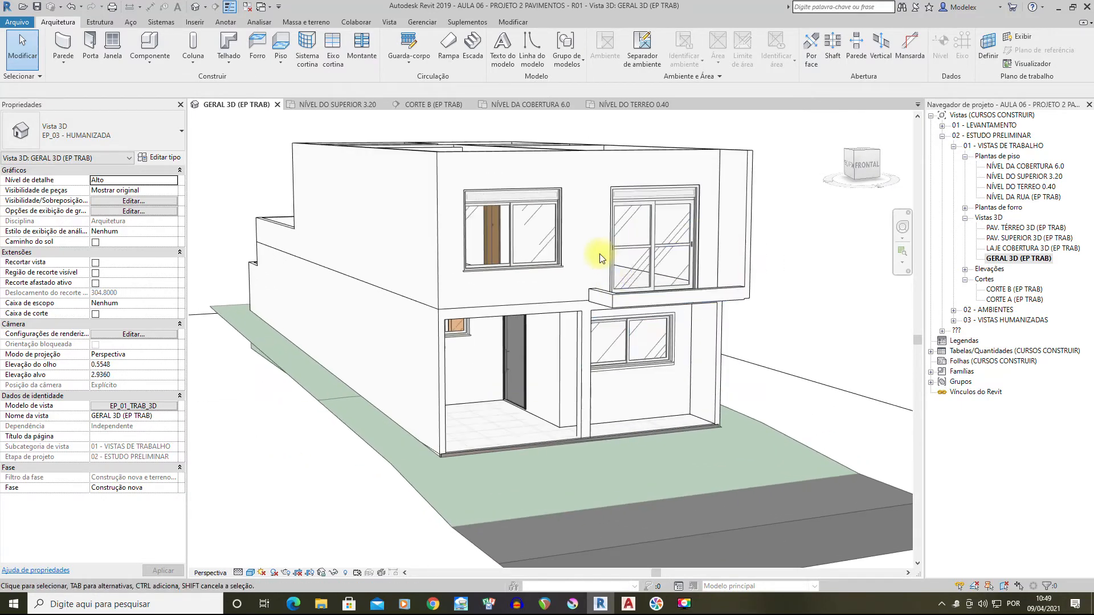
pyautogui.moveTo(737, 319)
pyautogui.keyDown('shift'); pyautogui.mouseDown(button='middle')
pyautogui.moveTo(689, 298)
pyautogui.moveTo(752, 313)
pyautogui.mouseUp(button='middle'); pyautogui.keyUp('shift')
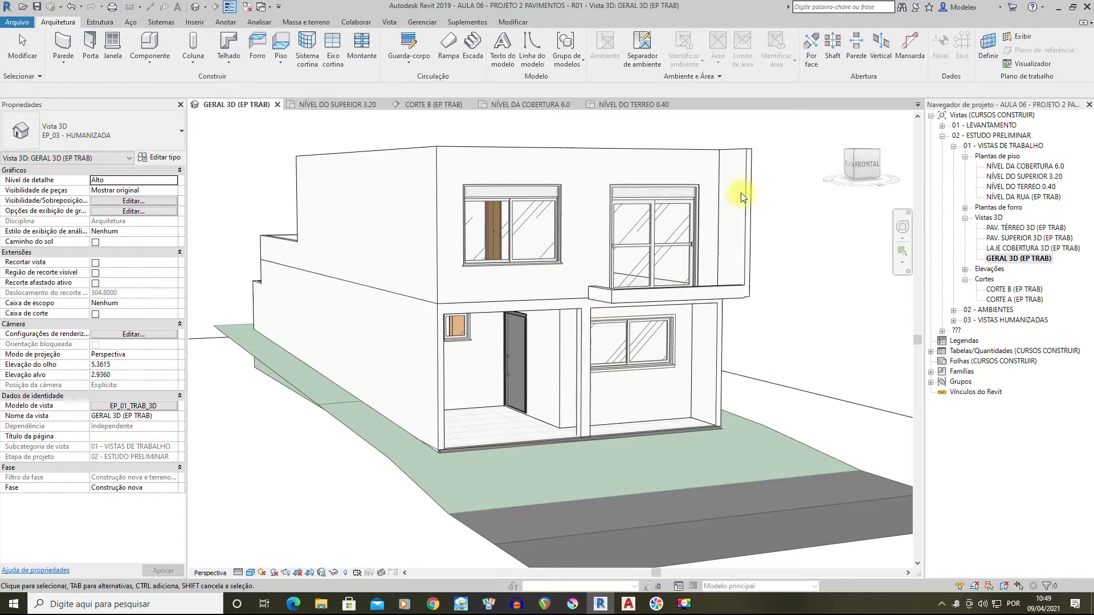
pyautogui.keyDown('shift'); pyautogui.moveTo(582, 322); pyautogui.dragTo(625, 313, button='middle'); pyautogui.keyUp('shift')
pyautogui.scroll(-1, 782, 327)
pyautogui.keyDown('shift'); pyautogui.moveTo(698, 291); pyautogui.dragTo(728, 309, button='middle'); pyautogui.keyUp('shift')
# Select the 60x60 ceramic floor at the pillar's base and open the NÍVEL DO TERREO 0.40 floor plan
pyautogui.scroll(8, 628, 439)
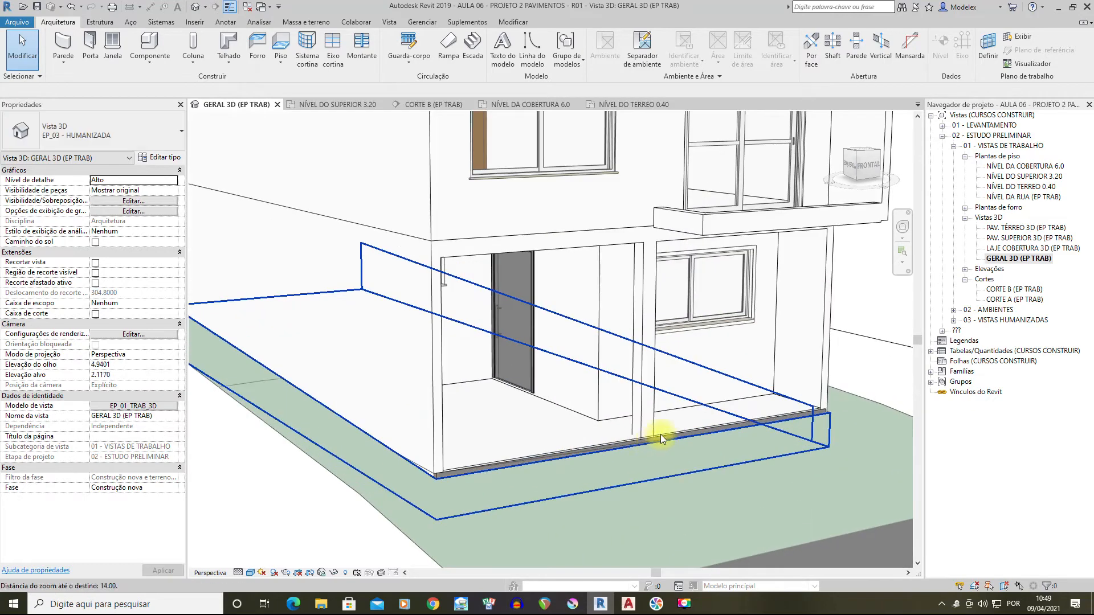
pyautogui.scroll(-5, 647, 422)
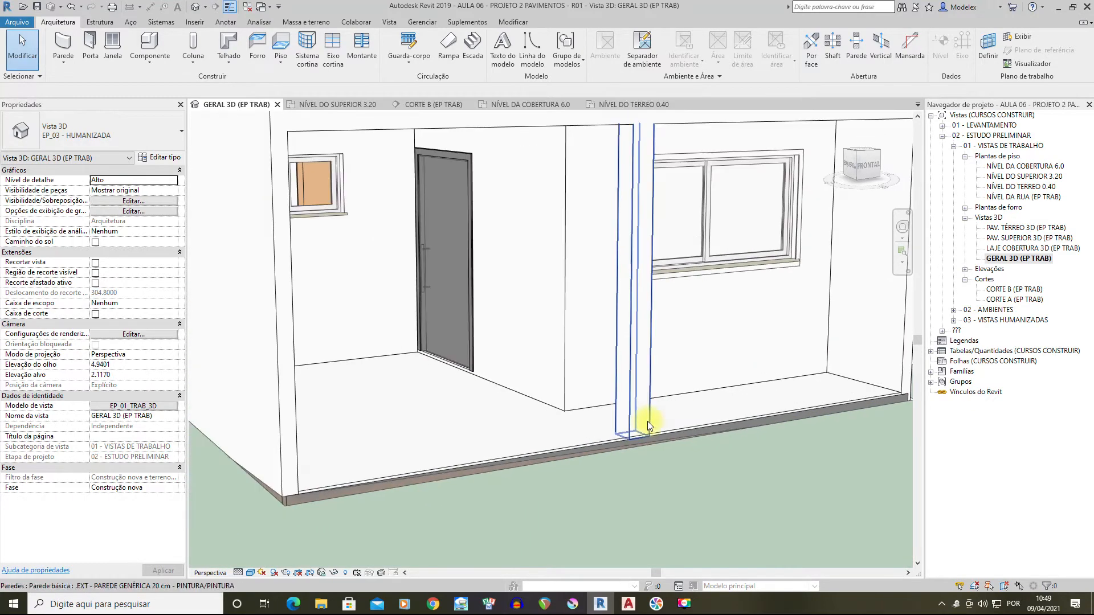
pyautogui.scroll(2, 651, 439)
pyautogui.scroll(5, 651, 439)
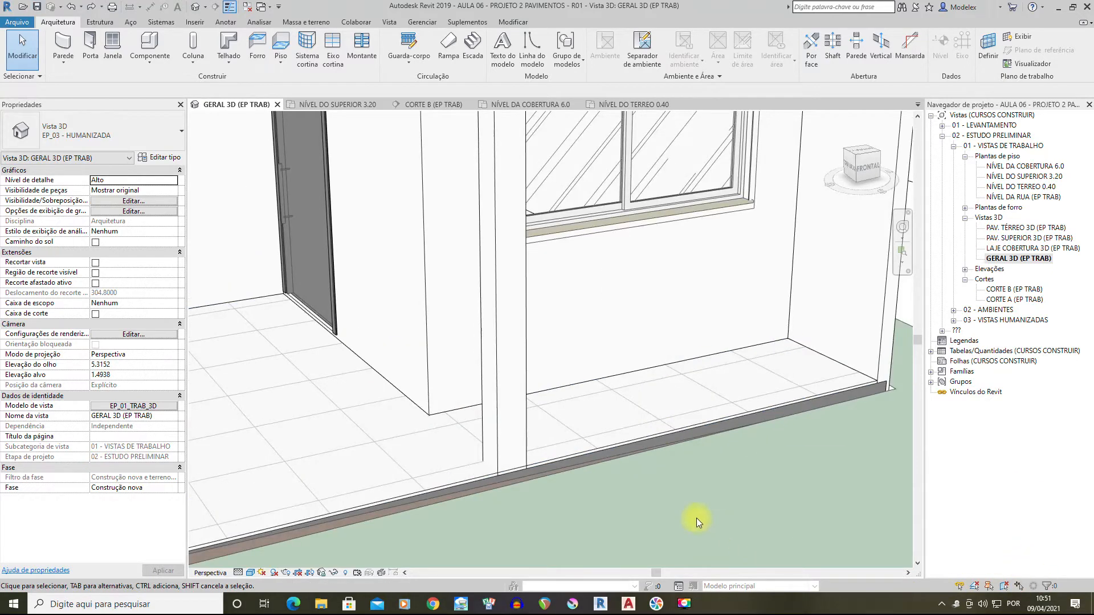
pyautogui.scroll(2, 513, 488)
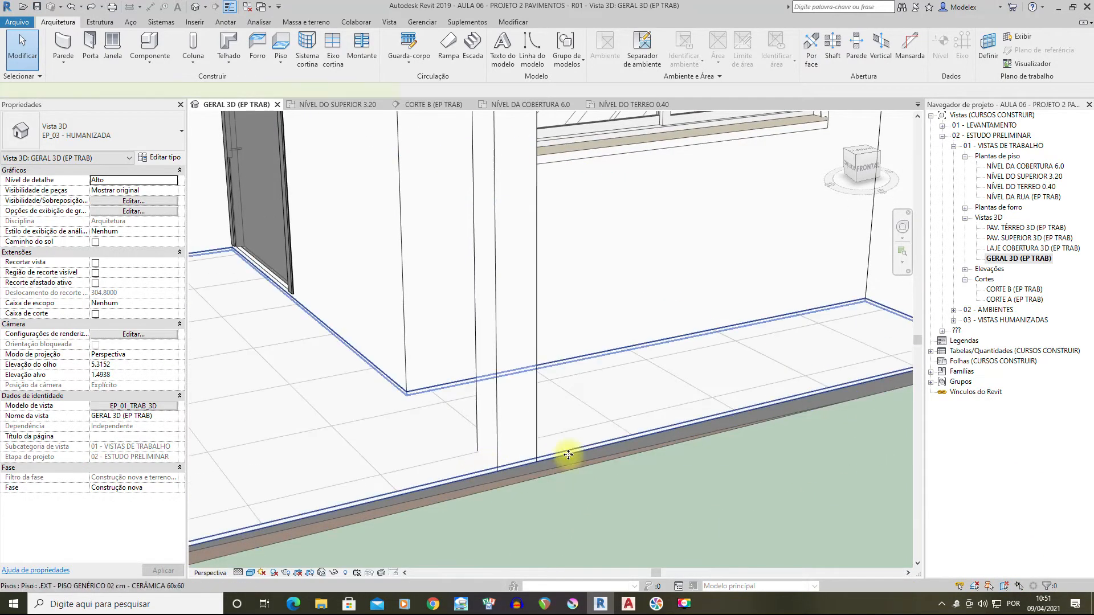
pyautogui.click(568, 455)
pyautogui.doubleClick(1026, 187)
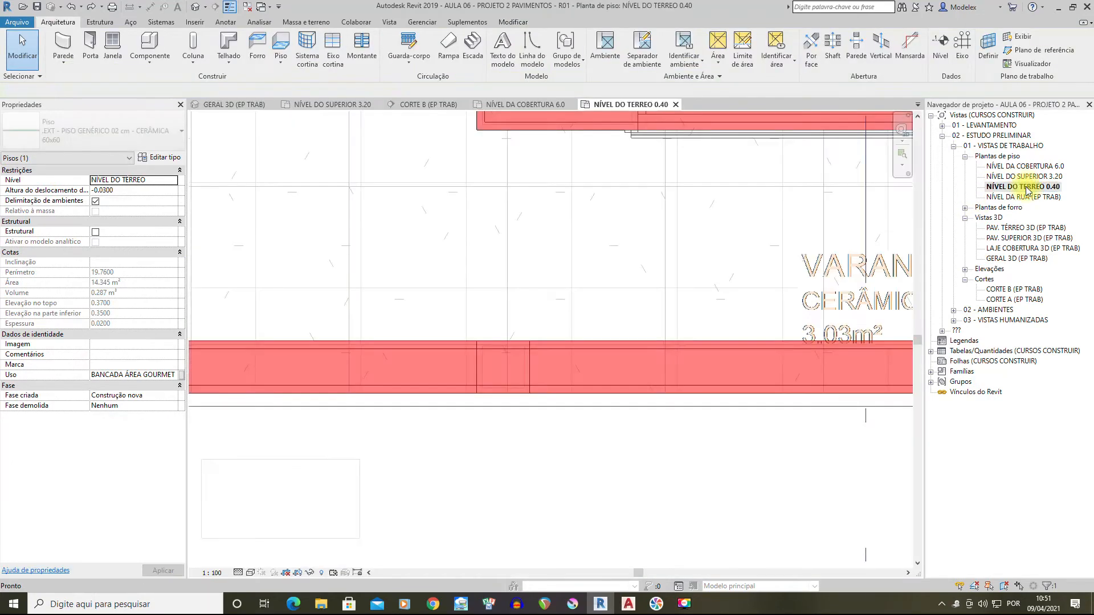
# Set the plan's view range to a top offset of 2.4 and a cut plane offset of 2.01
pyautogui.scroll(-4, 579, 310)
pyautogui.scroll(4, 546, 327)
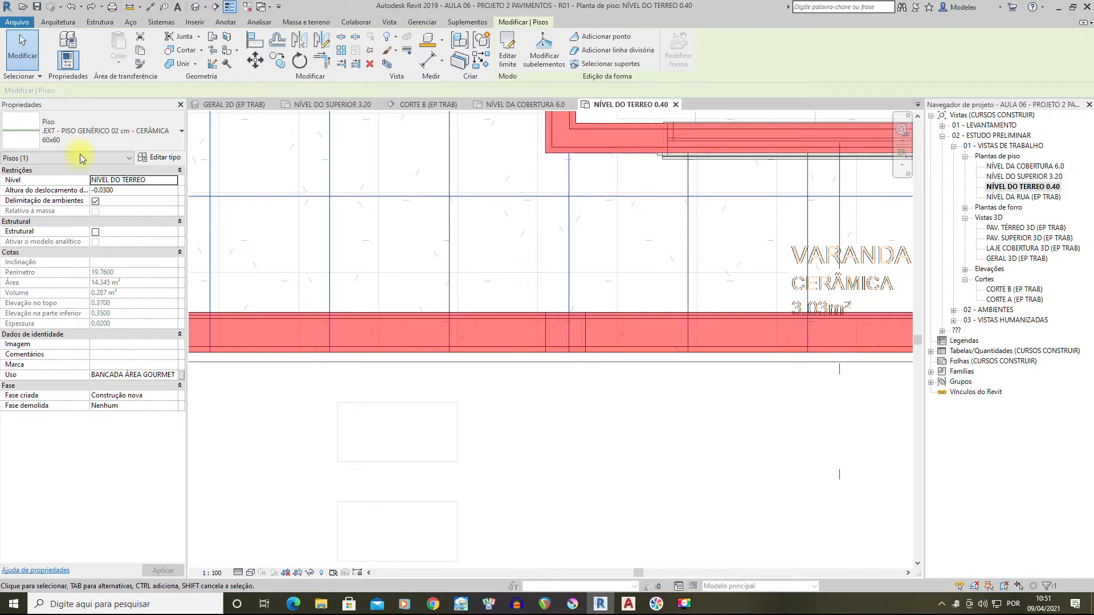
pyautogui.click(1016, 188)
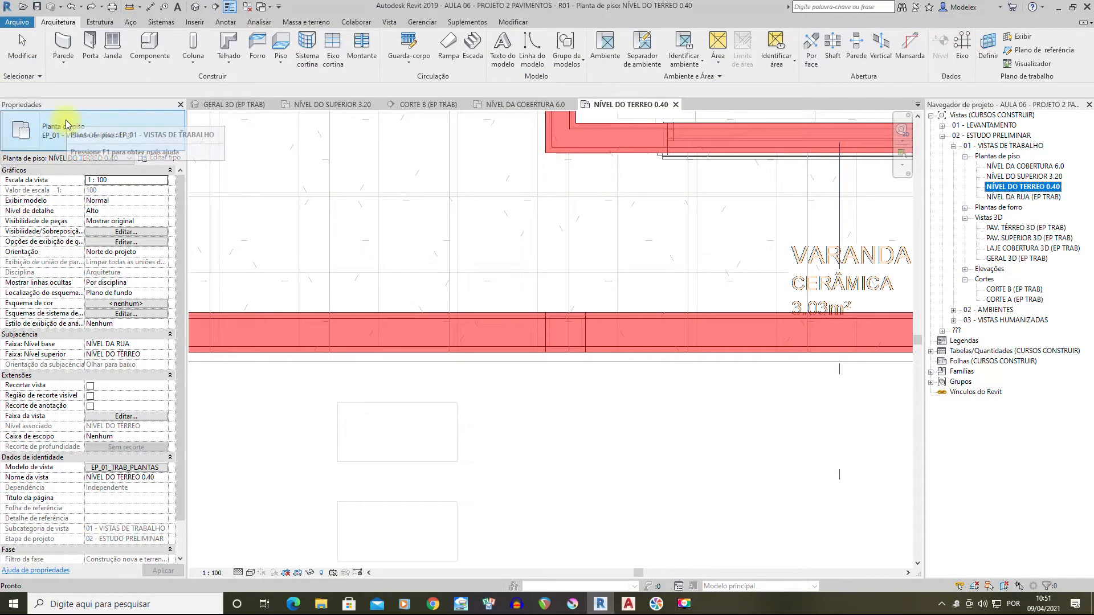
pyautogui.scroll(-1, 135, 348)
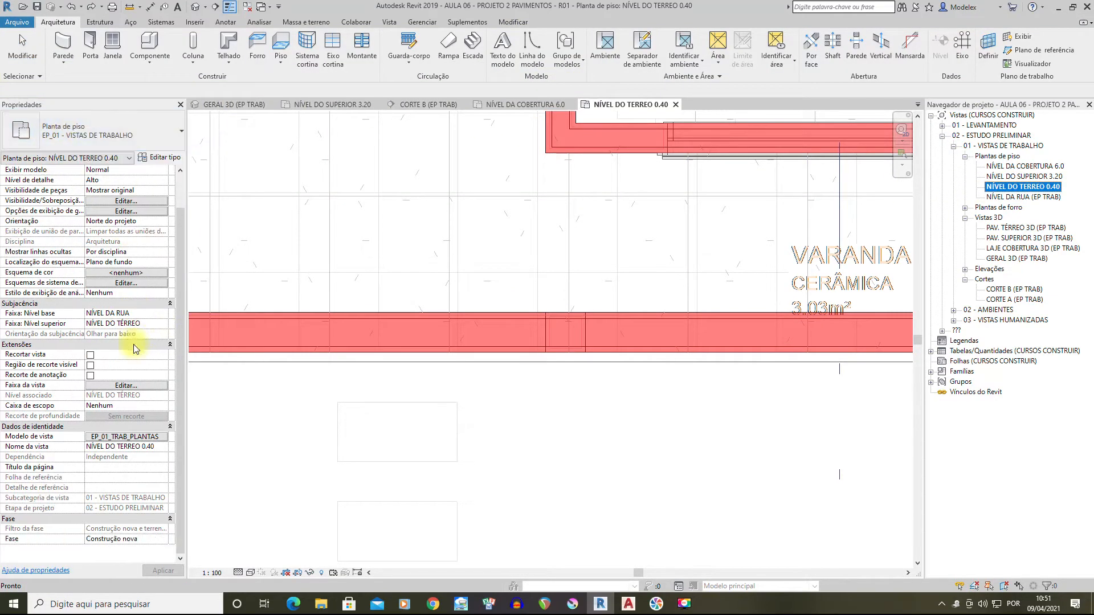
pyautogui.click(138, 387)
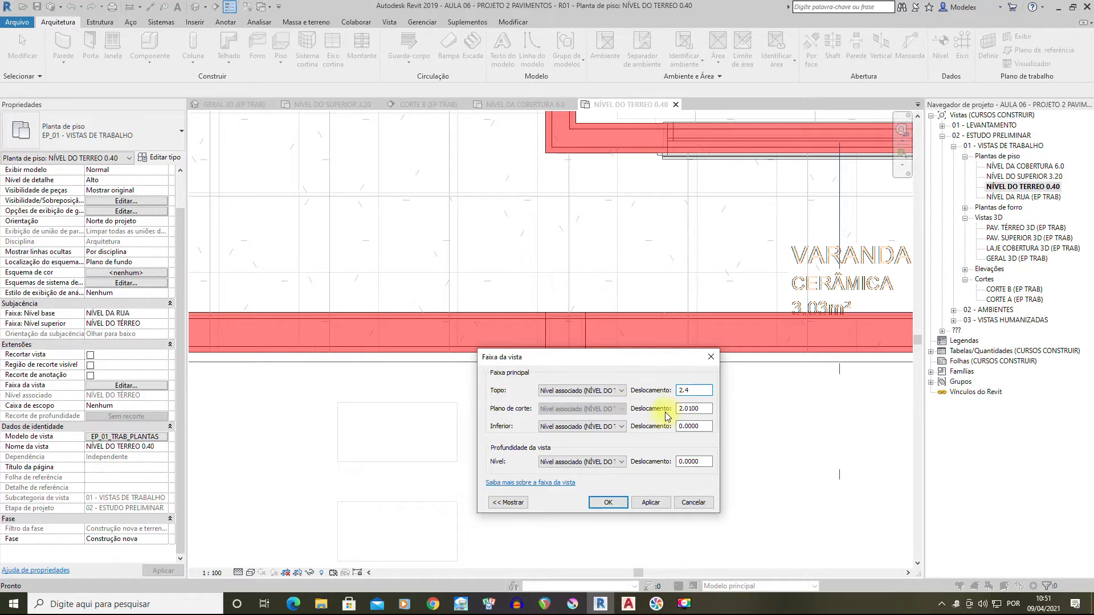
pyautogui.click(610, 503)
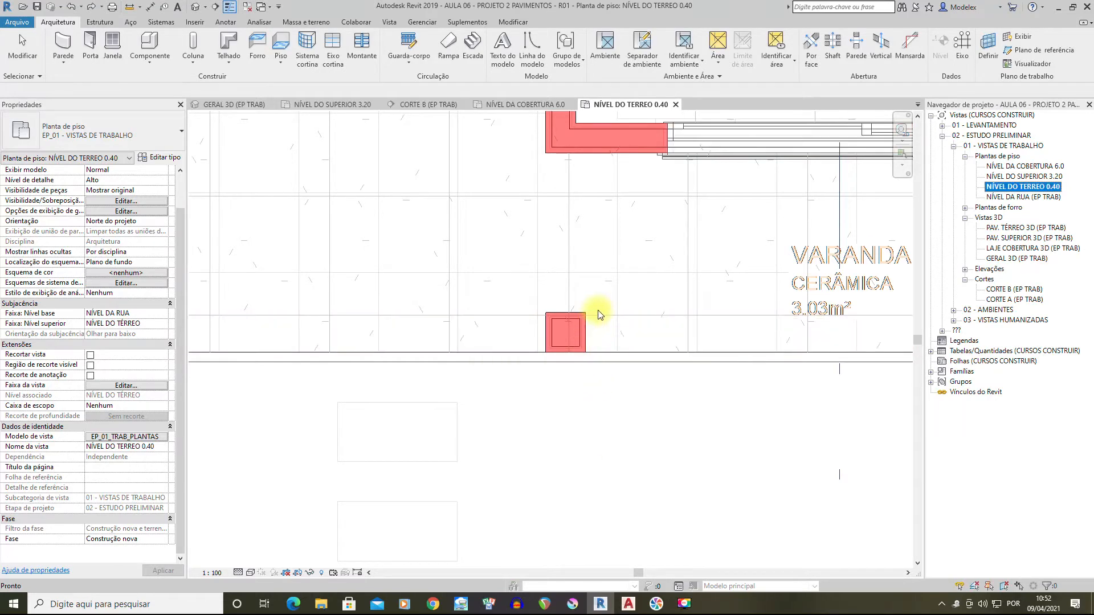
pyautogui.scroll(-2, 580, 347)
pyautogui.scroll(-3, 585, 346)
pyautogui.scroll(3, 648, 244)
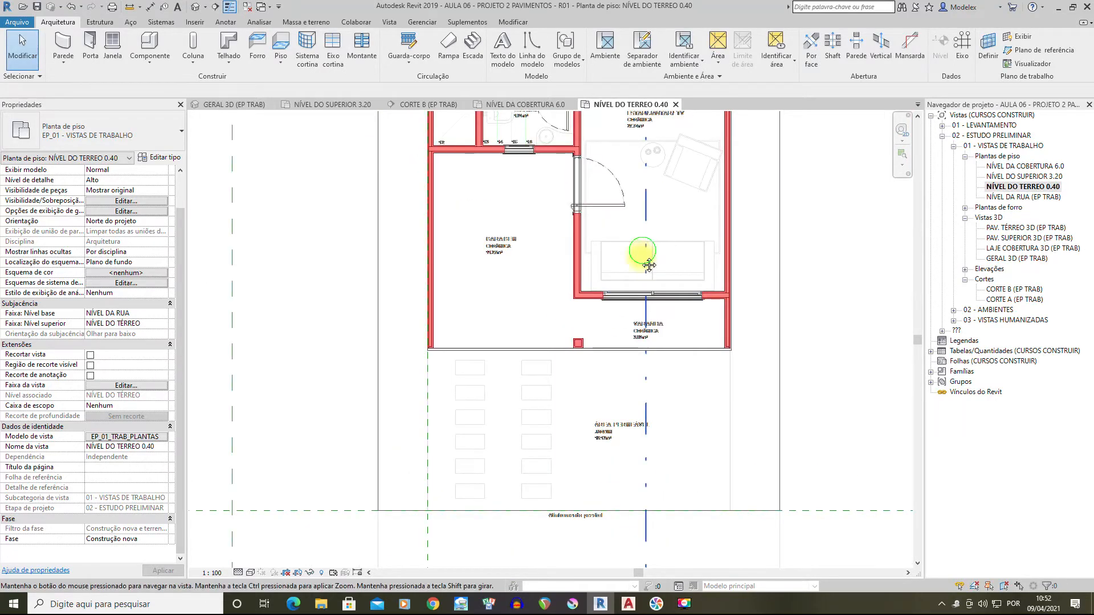
pyautogui.moveTo(519, 188); pyautogui.dragTo(526, 380, button='middle')
pyautogui.moveTo(552, 427); pyautogui.dragTo(553, 201, button='middle')
# Open the boundary of the garage and veranda ceramic floor for editing and split its front line at the pillar
pyautogui.scroll(5, 541, 405)
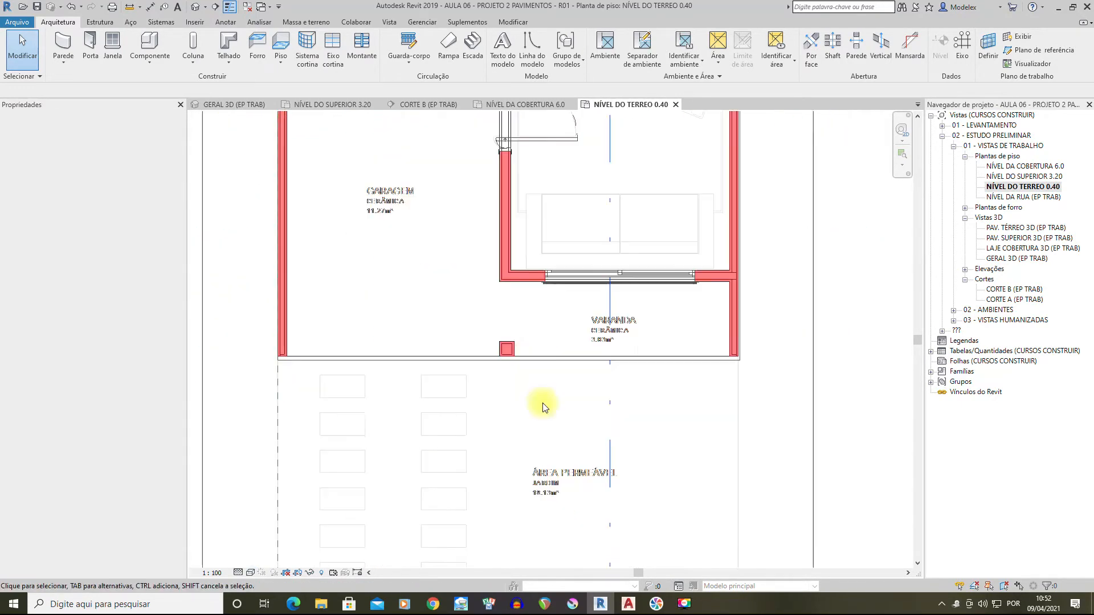
pyautogui.moveTo(579, 344); pyautogui.dragTo(596, 351, button='middle')
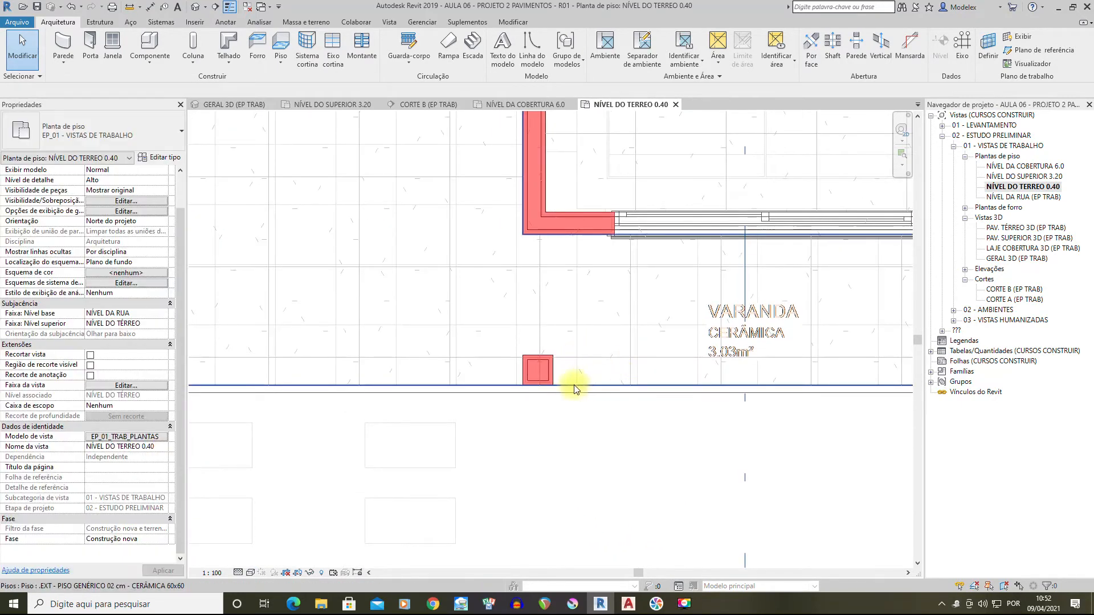
pyautogui.click(574, 389)
pyautogui.click(510, 42)
pyautogui.scroll(4, 540, 364)
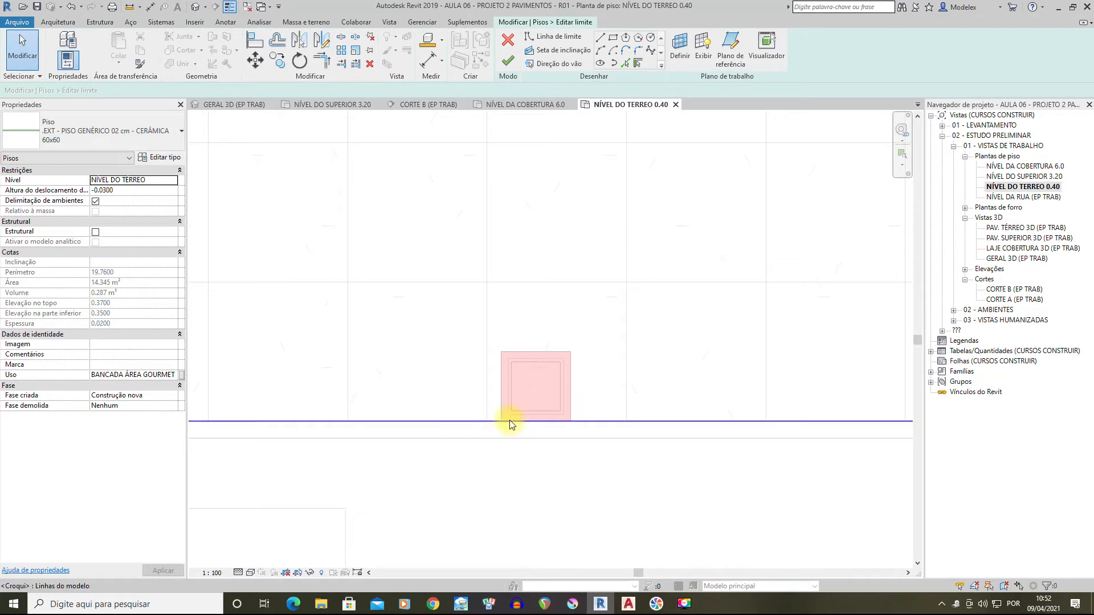
pyautogui.click(342, 42)
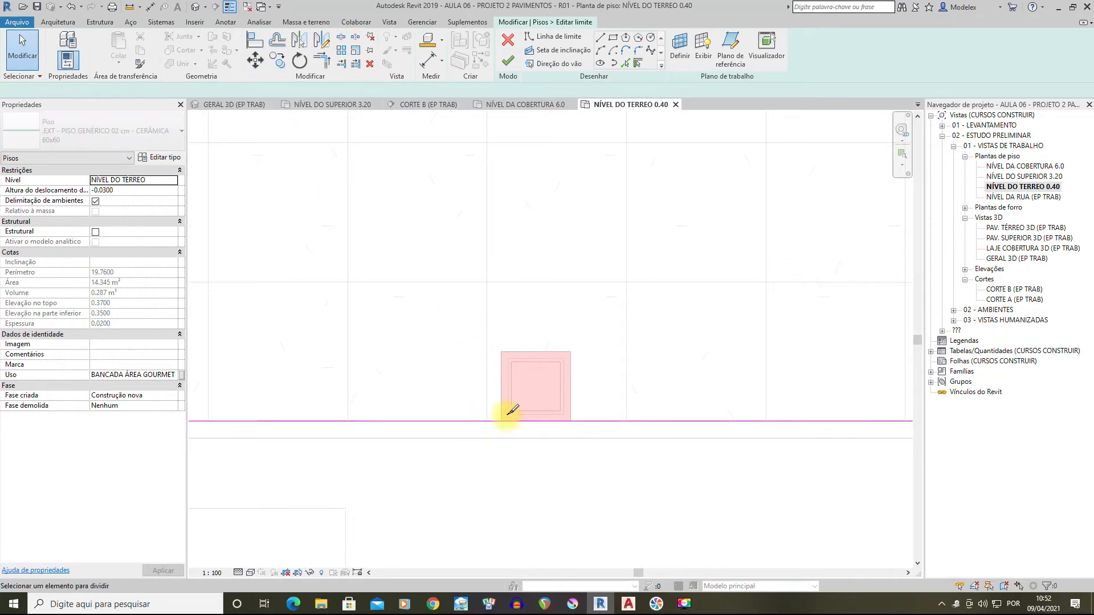
pyautogui.click(570, 422)
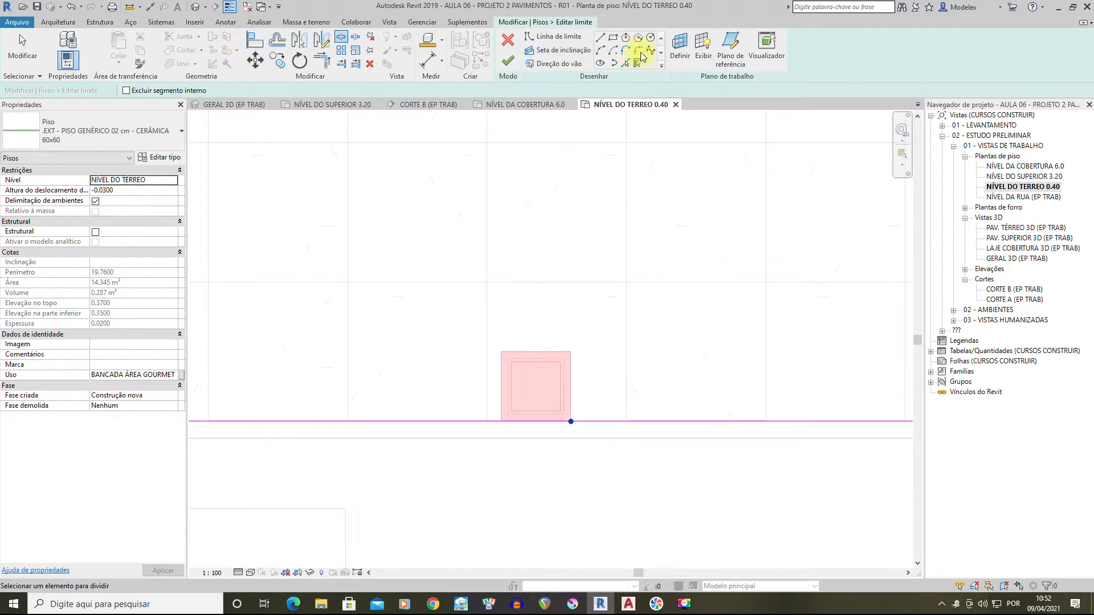
# Draw boundary lines around the pillar's two sides and inner face, forming a 0.20 m wide notch
pyautogui.click(600, 38)
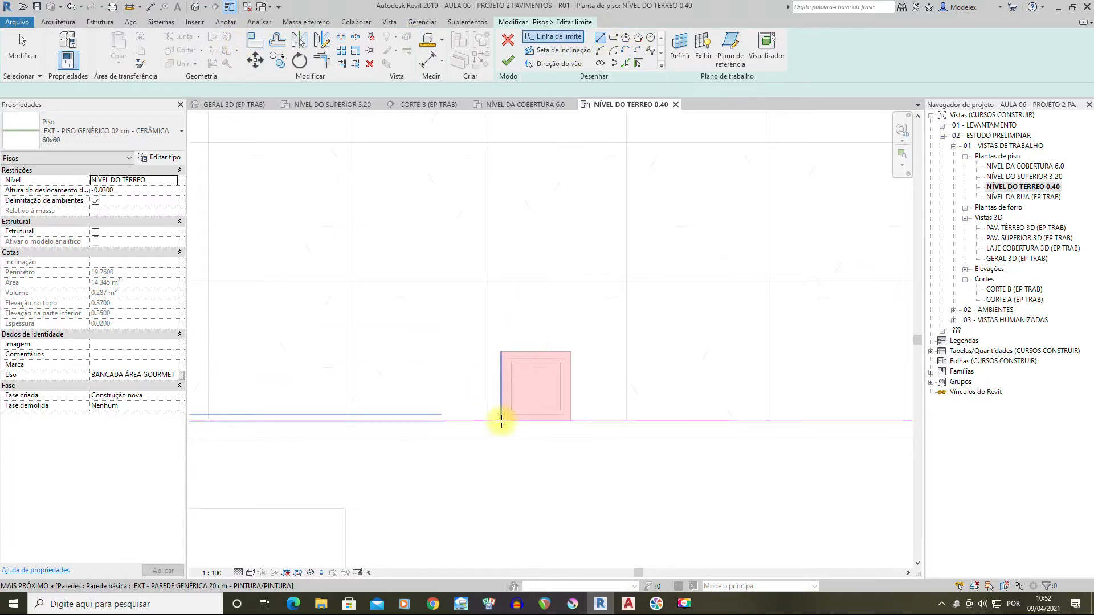
pyautogui.click(501, 352)
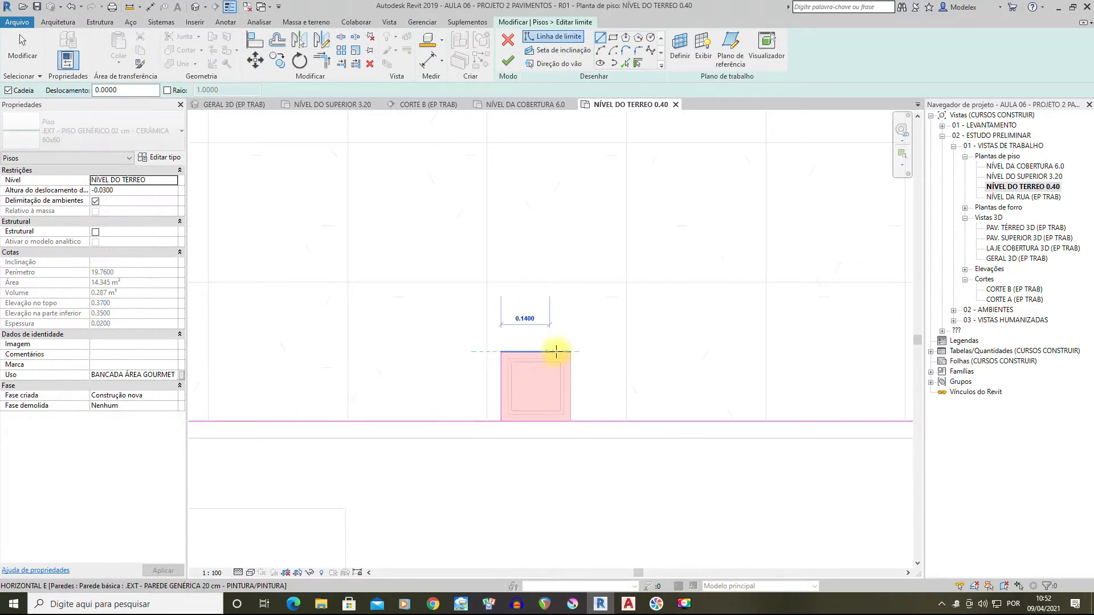
pyautogui.click(571, 351)
pyautogui.click(571, 421)
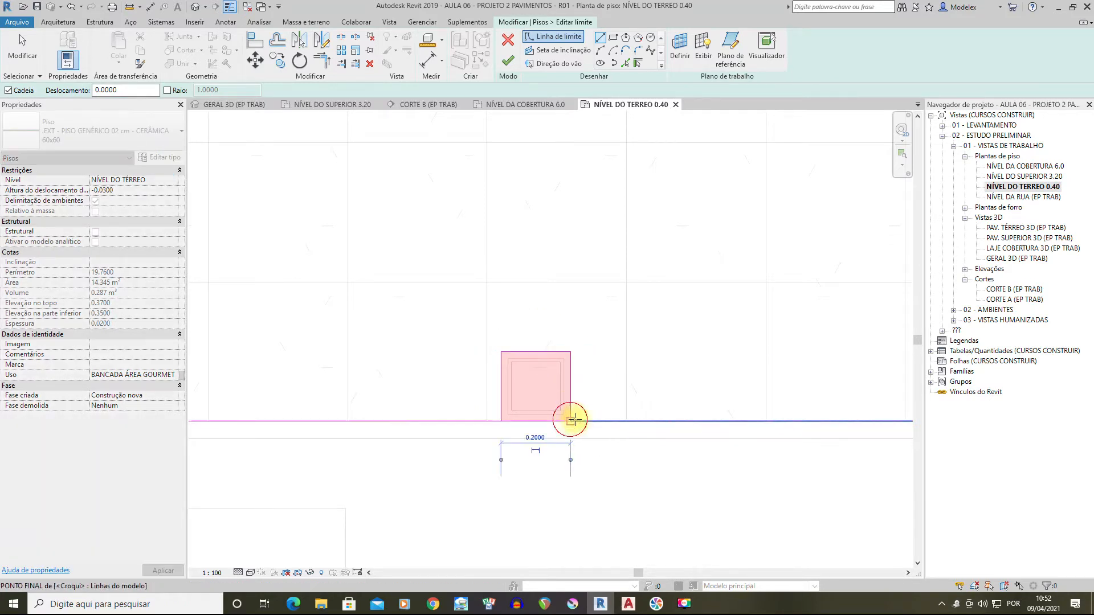
# Remove the boundary segment along the pillar's front edge and finish the floor boundary edit
pyautogui.click(22, 50)
pyautogui.click(552, 421)
pyautogui.click(579, 438)
pyautogui.scroll(-1, 600, 408)
pyautogui.scroll(-2, 601, 408)
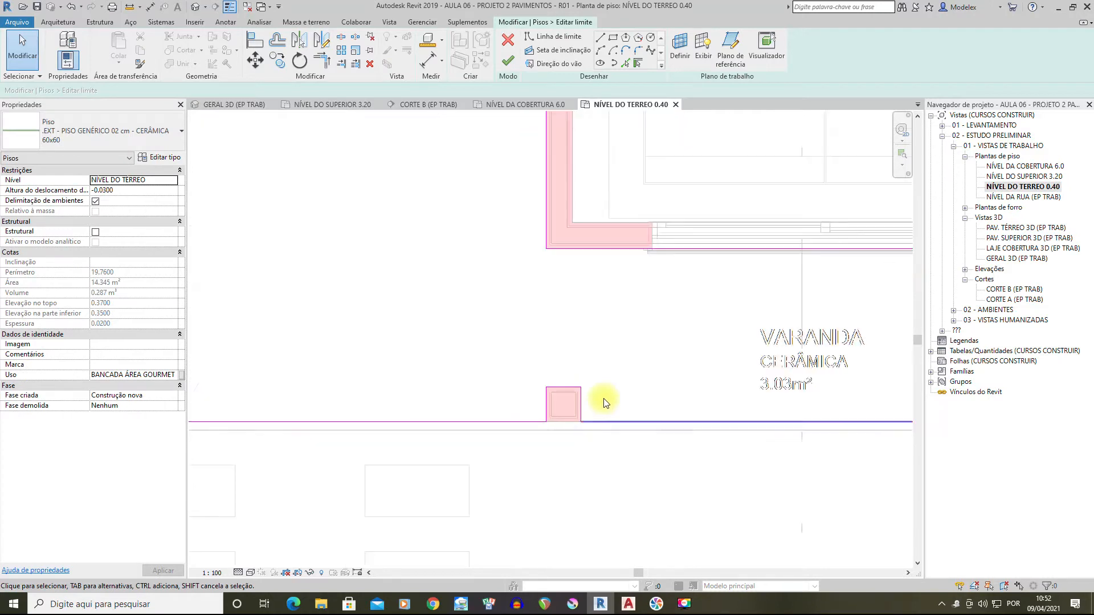
pyautogui.click(508, 65)
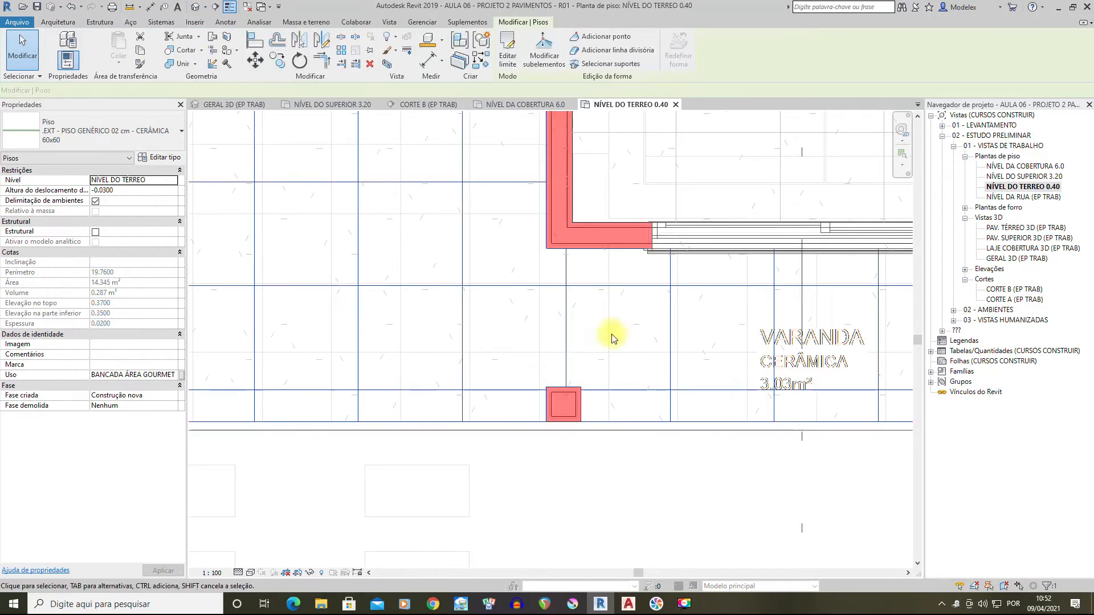
# Return to the GERAL 3D (EP TRAB) view and check the ceramic floor's cutout around the pillar's base
pyautogui.scroll(-3, 586, 378)
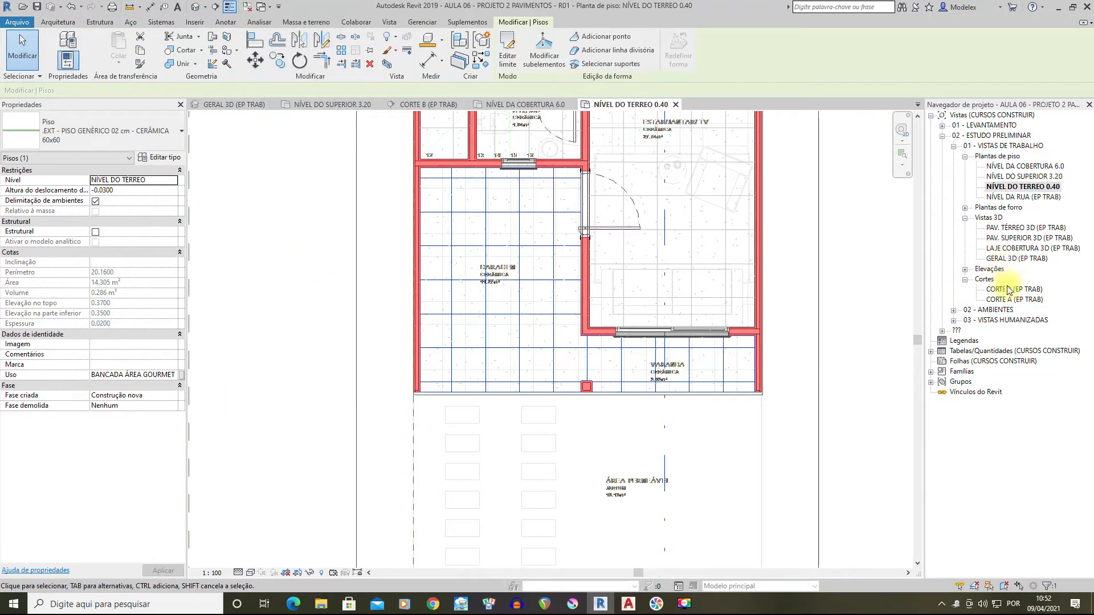
pyautogui.doubleClick(1008, 259)
pyautogui.scroll(3, 538, 451)
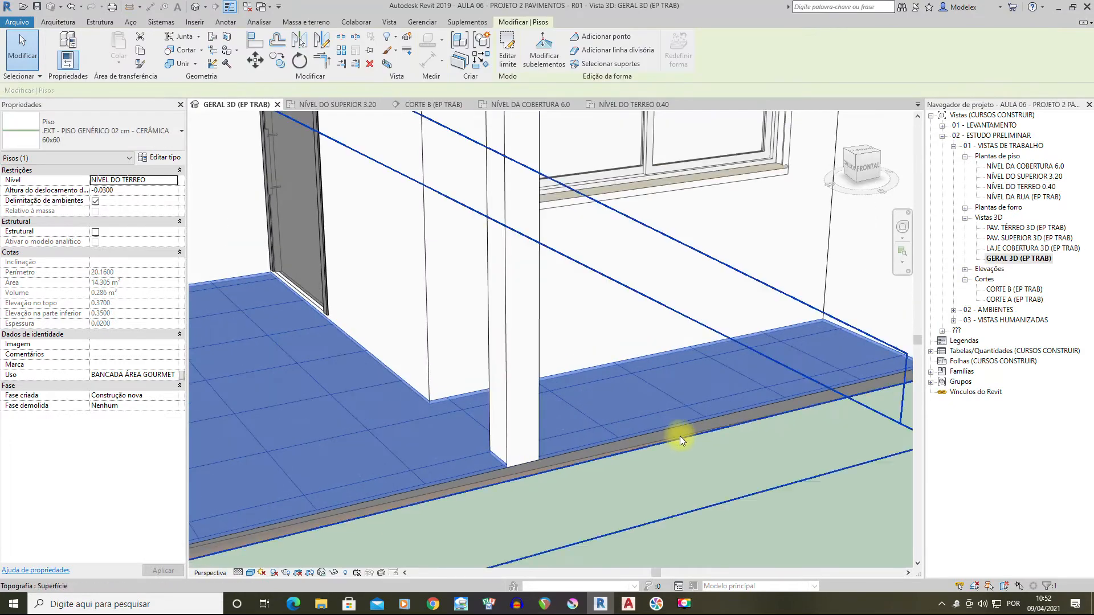
# Clear the floor selection and examine the front façade around the pillar, balcony underside and side wall corner
pyautogui.scroll(-1, 716, 395)
pyautogui.click(878, 329)
pyautogui.keyDown('shift'); pyautogui.moveTo(722, 337); pyautogui.dragTo(782, 297, button='middle'); pyautogui.keyUp('shift')
pyautogui.scroll(-2, 793, 285)
pyautogui.click(840, 254)
pyautogui.keyDown('shift'); pyautogui.moveTo(715, 299); pyautogui.dragTo(810, 359, button='middle'); pyautogui.keyUp('shift')
pyautogui.scroll(4, 712, 354)
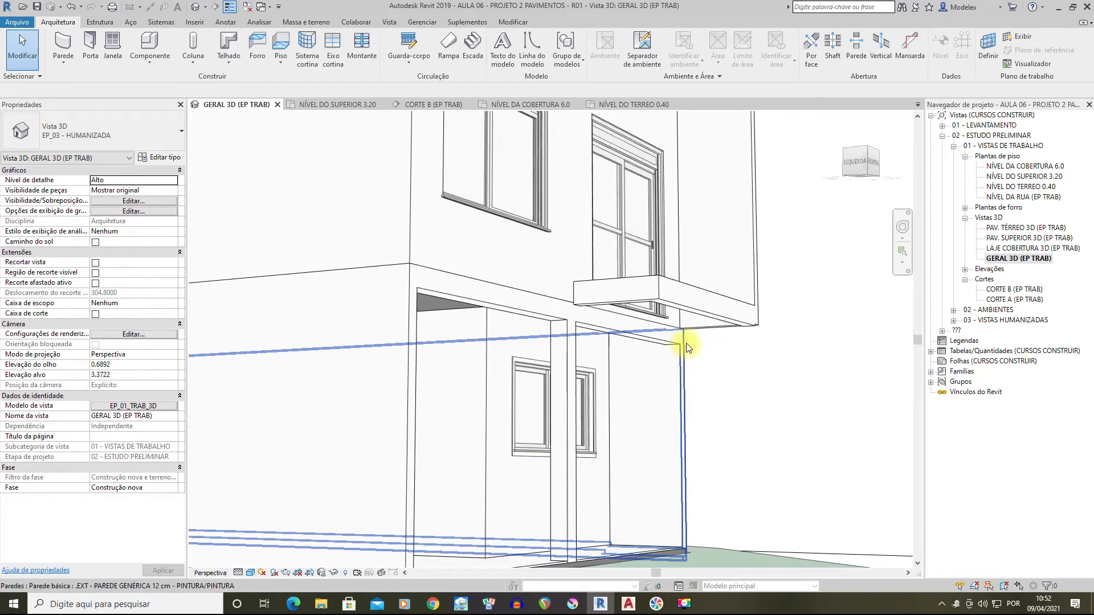
pyautogui.scroll(2, 434, 310)
pyautogui.keyDown('shift'); pyautogui.moveTo(777, 335); pyautogui.dragTo(574, 298, button='middle'); pyautogui.keyUp('shift')
pyautogui.keyDown('shift'); pyautogui.moveTo(362, 320); pyautogui.dragTo(400, 289, button='middle'); pyautogui.keyUp('shift')
pyautogui.keyDown('shift'); pyautogui.moveTo(483, 279); pyautogui.dragTo(642, 269, button='middle'); pyautogui.keyUp('shift')
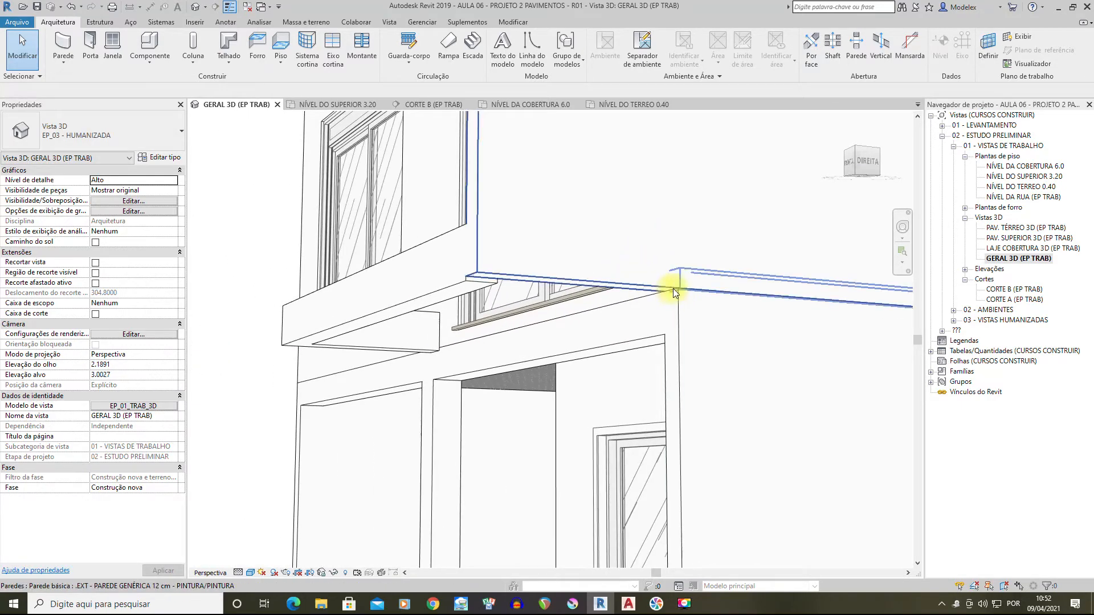
pyautogui.scroll(-4, 672, 287)
pyautogui.keyDown('shift'); pyautogui.moveTo(619, 272); pyautogui.dragTo(677, 342, button='middle'); pyautogui.keyUp('shift')
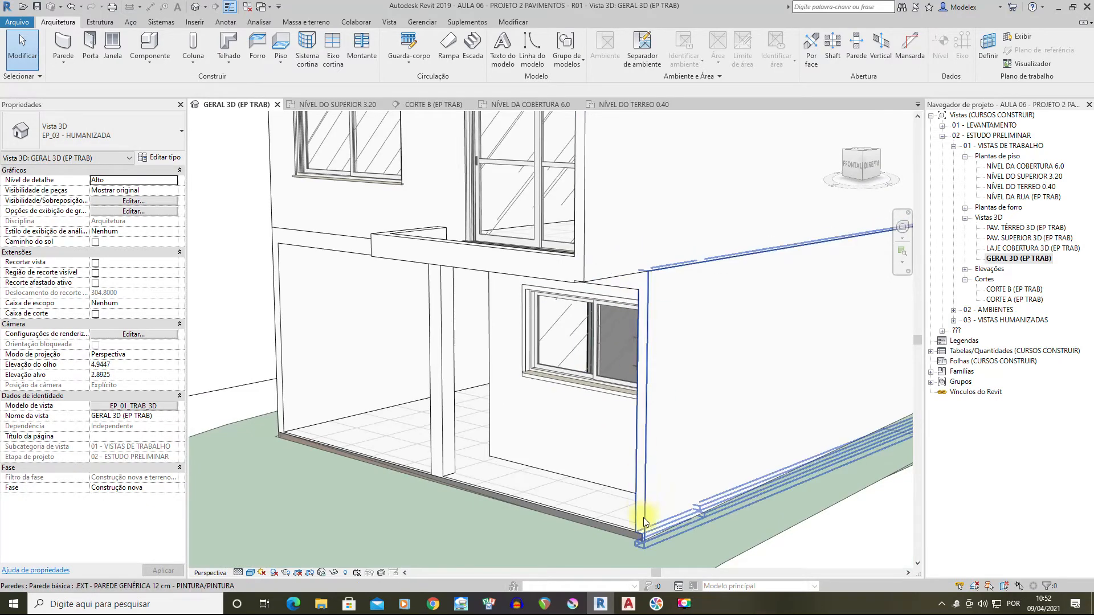
pyautogui.moveTo(655, 349); pyautogui.dragTo(658, 372, button='middle')
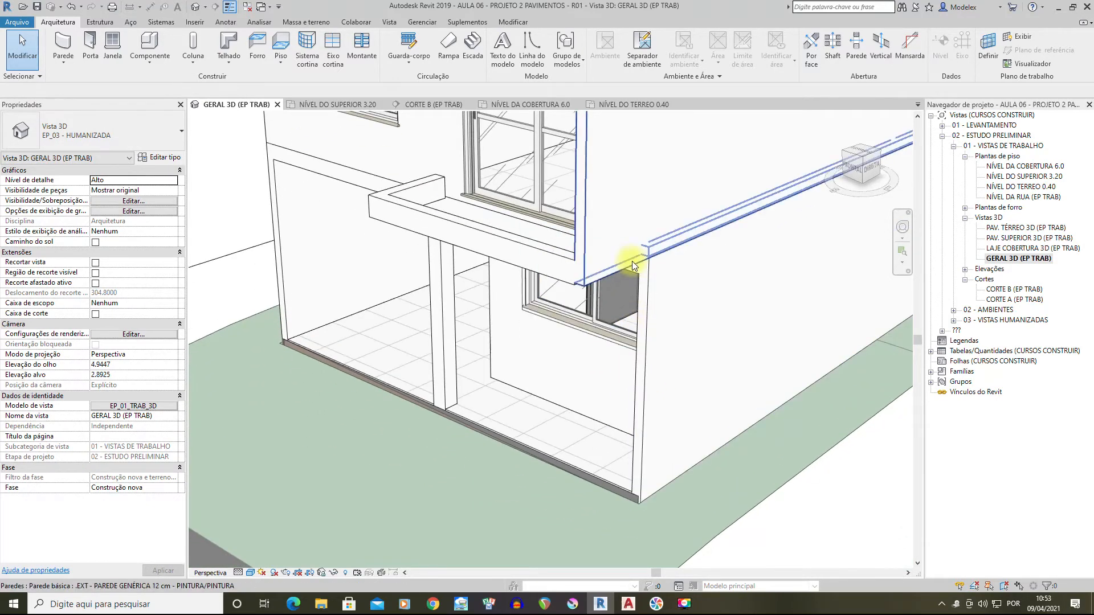
# Switch to AutoCAD and review the PLANTAS - SUPERIOR ZERO plan and the front part of the CORTES section
pyautogui.moveTo(627, 607)
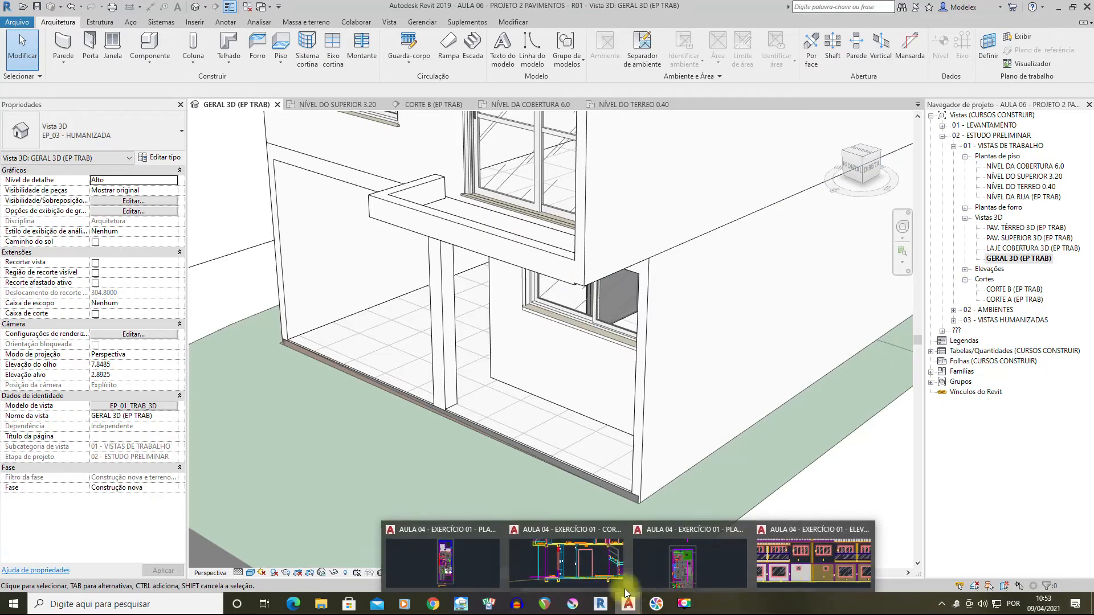
pyautogui.click(477, 547)
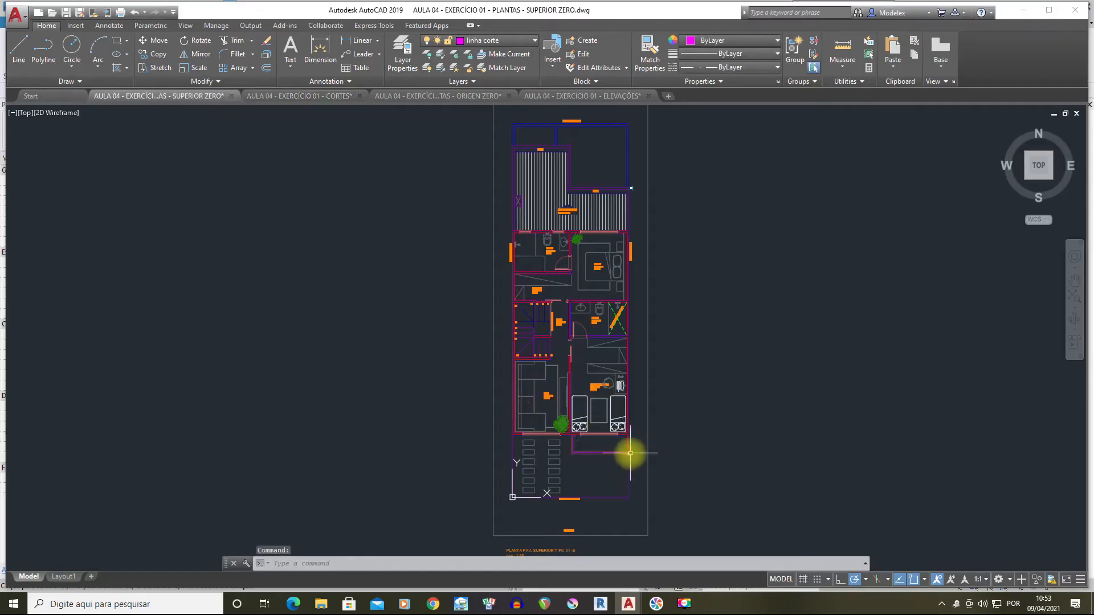
pyautogui.scroll(4, 631, 454)
pyautogui.scroll(-6, 621, 406)
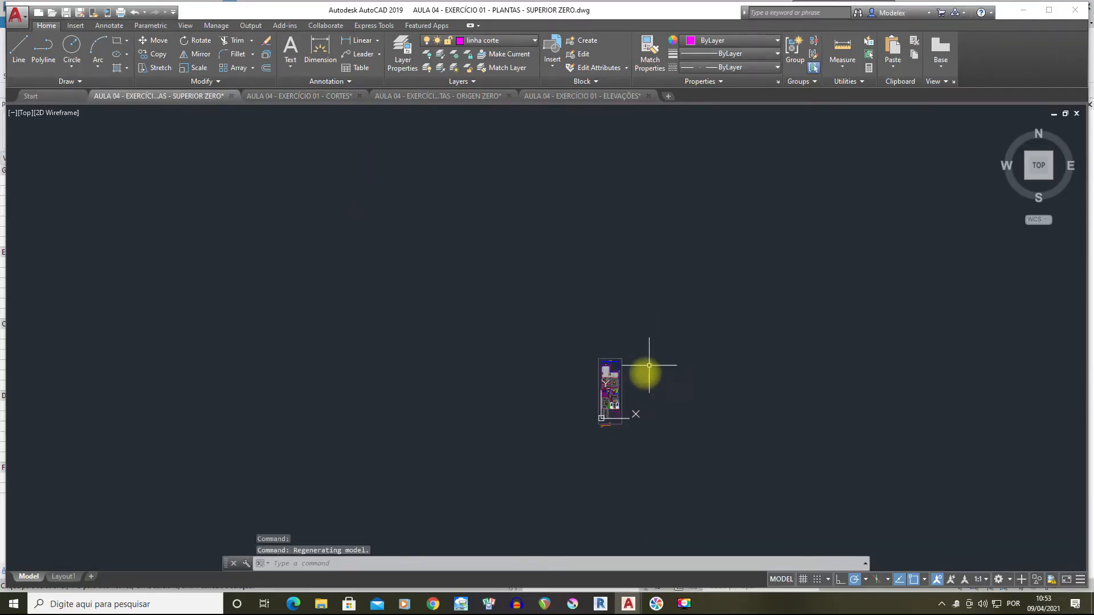
pyautogui.scroll(2, 646, 361)
pyautogui.click(315, 97)
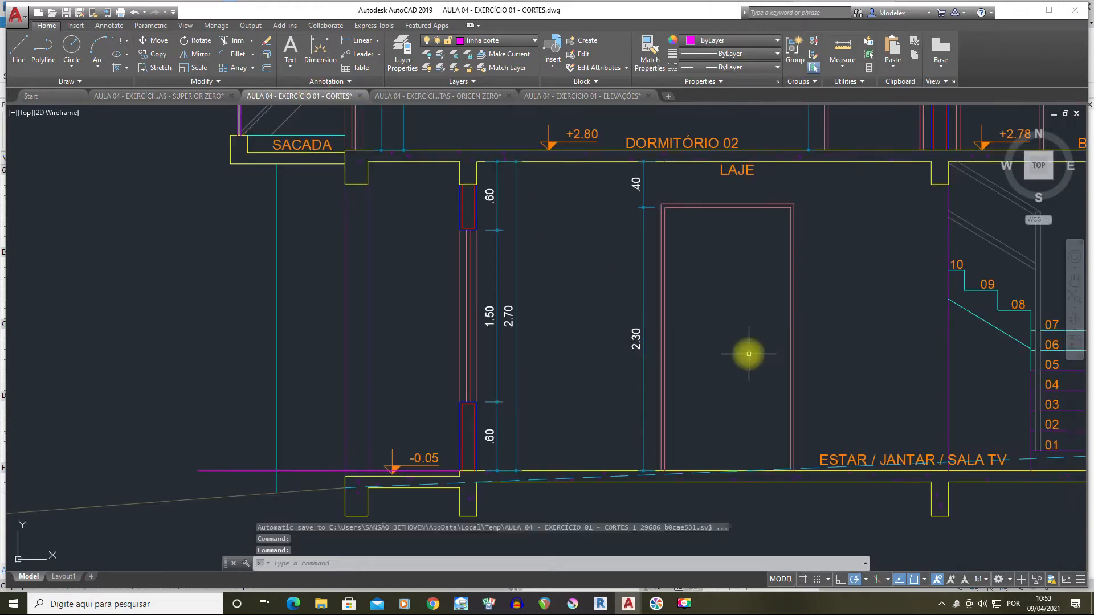
pyautogui.scroll(-4, 370, 291)
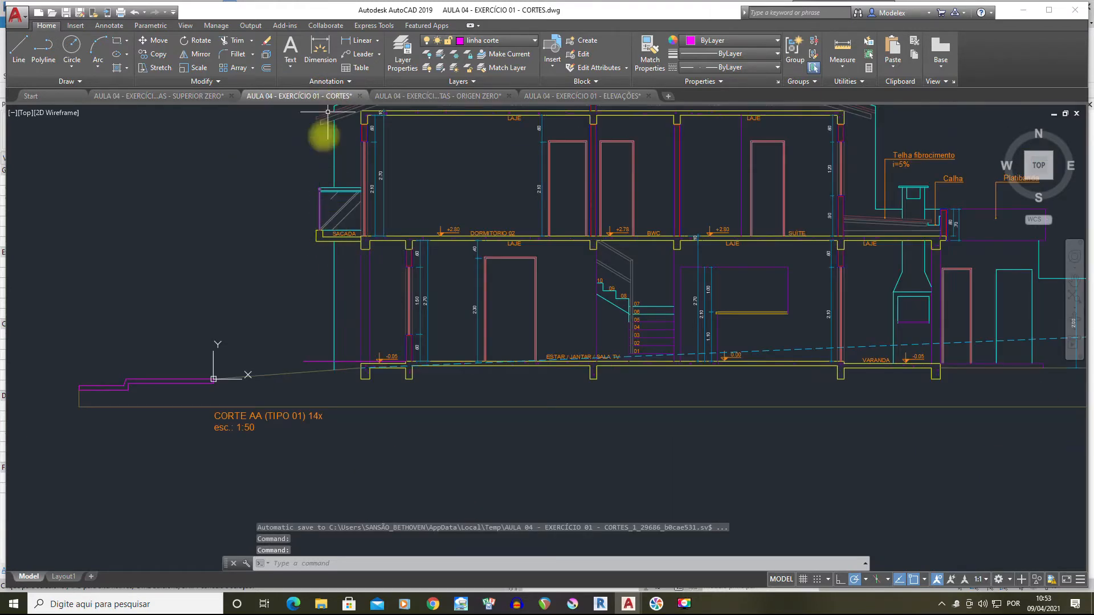
# Examine the veranda's pillar and side wall in the PLANTAS - ORIGEN ZERO ground floor plan
pyautogui.click(438, 98)
pyautogui.scroll(3, 564, 376)
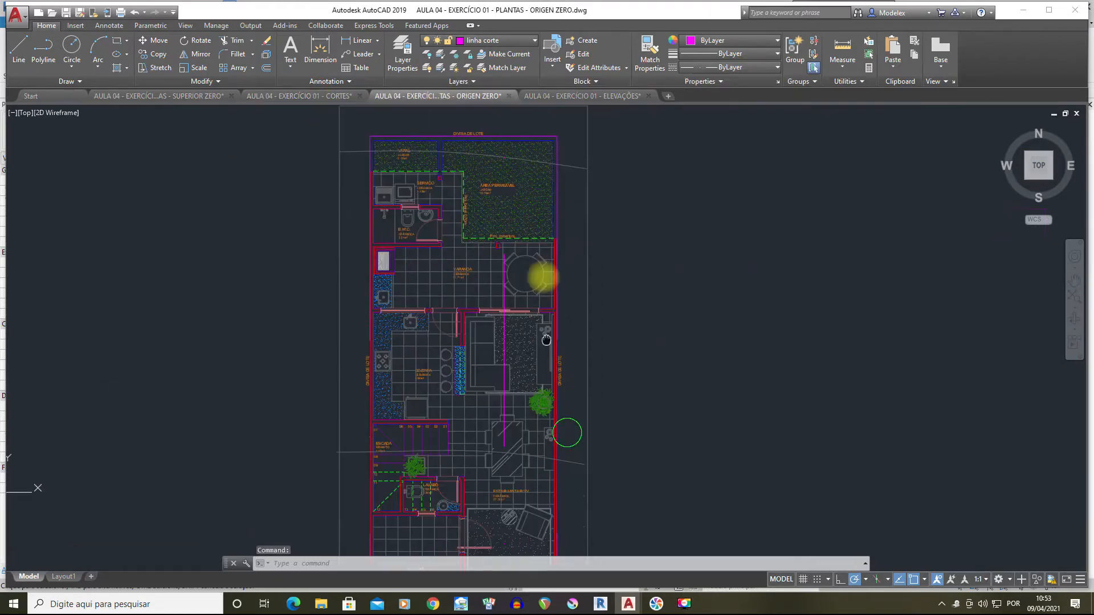
pyautogui.scroll(4, 551, 438)
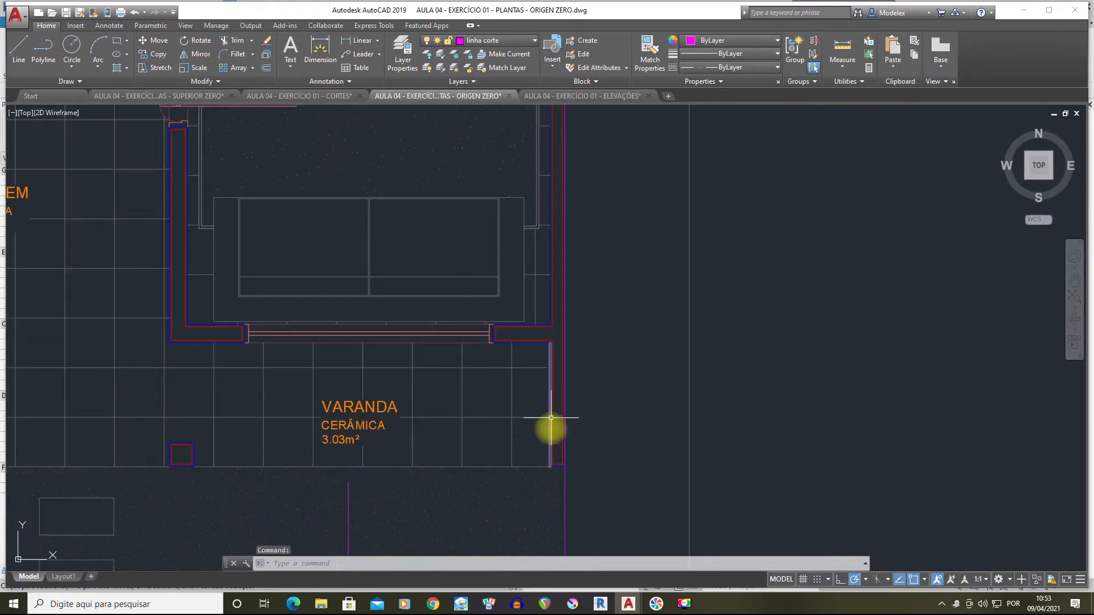
pyautogui.moveTo(607, 608)
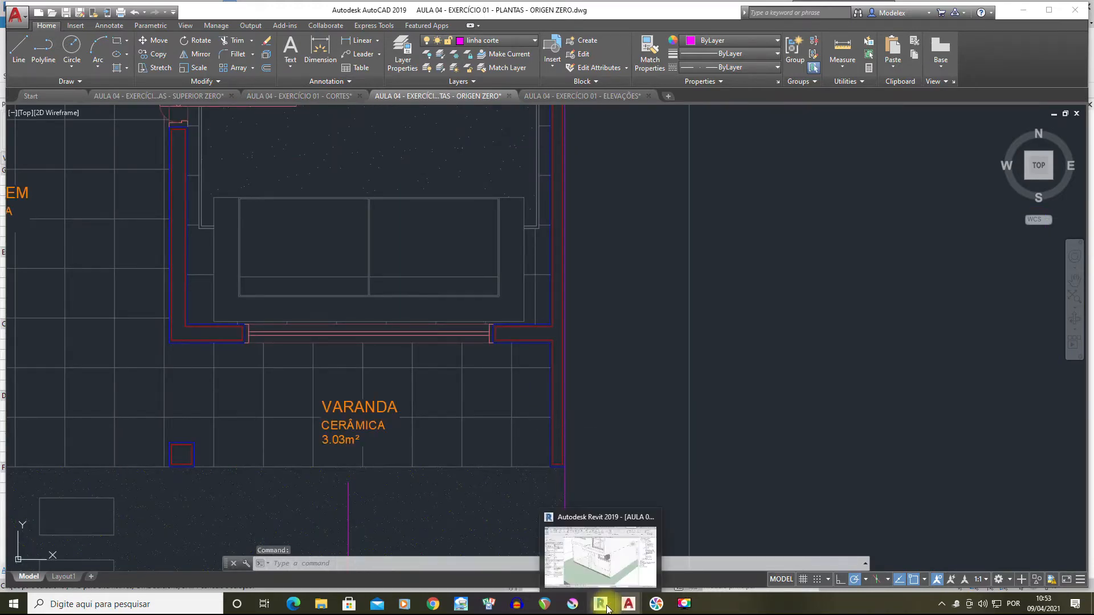
pyautogui.scroll(-6, 578, 433)
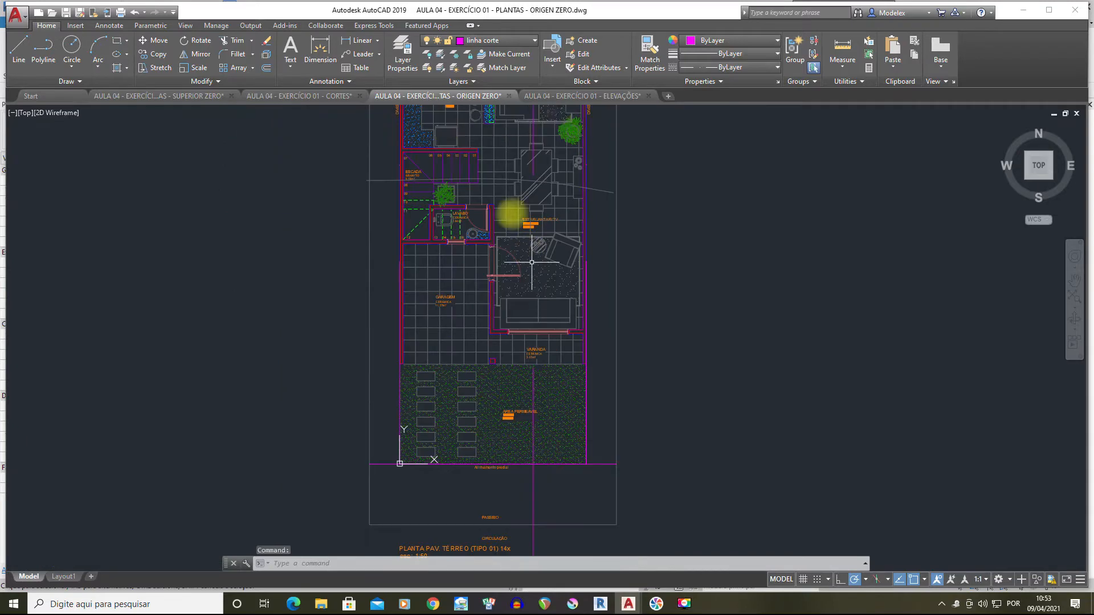
# Examine the front beams, pillars and balconies in the ELEVAÇÕES drawing and put AutoCAD away
pyautogui.click(610, 97)
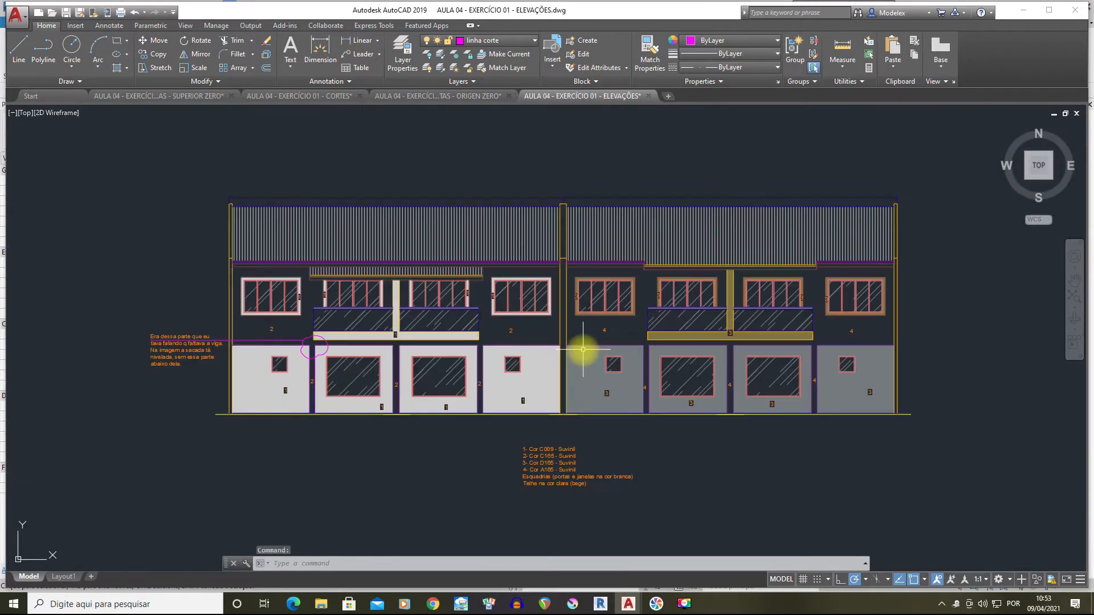
pyautogui.scroll(4, 749, 366)
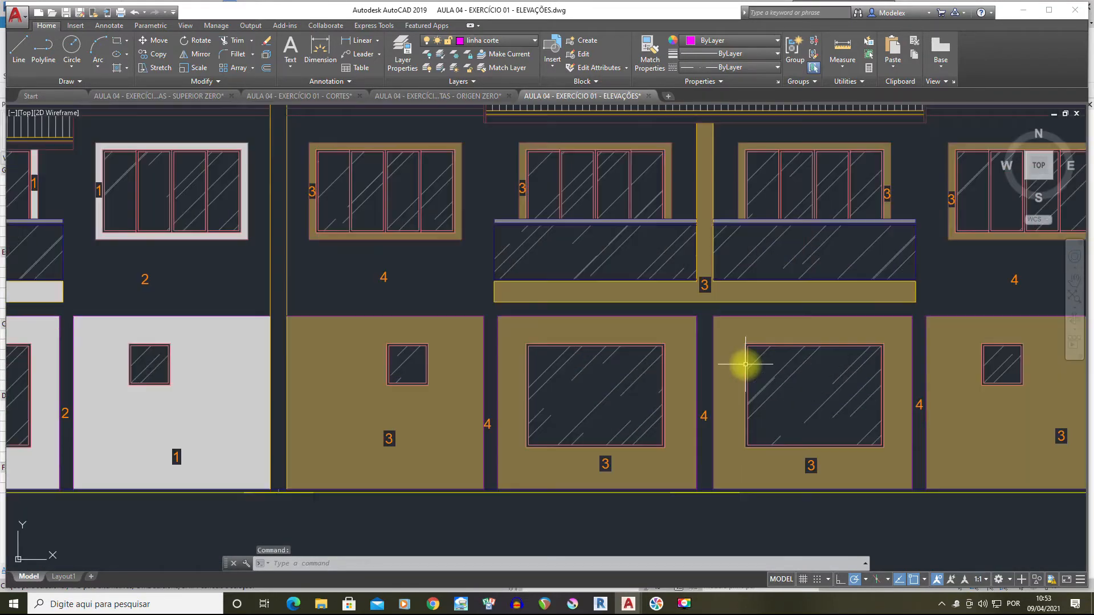
pyautogui.scroll(-3, 696, 283)
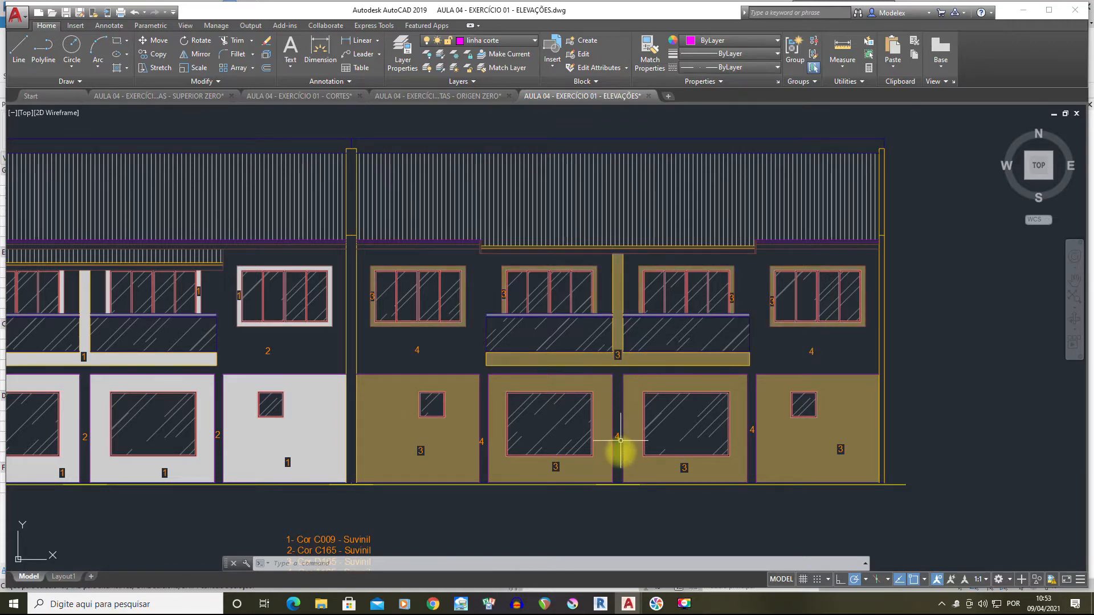
pyautogui.moveTo(492, 367); pyautogui.dragTo(701, 359, button='middle')
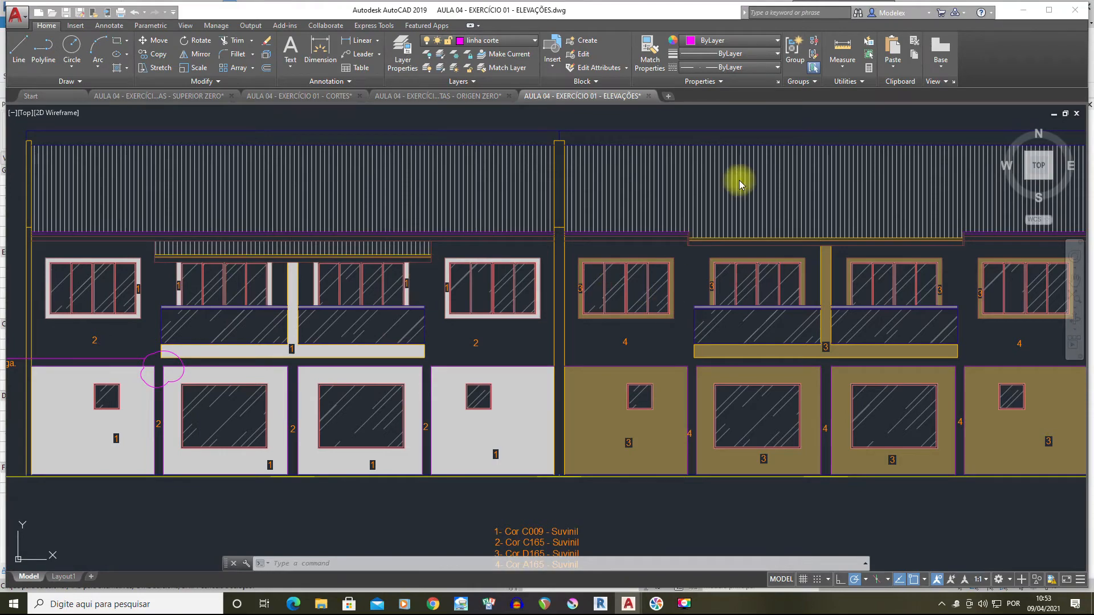
pyautogui.click(1025, 11)
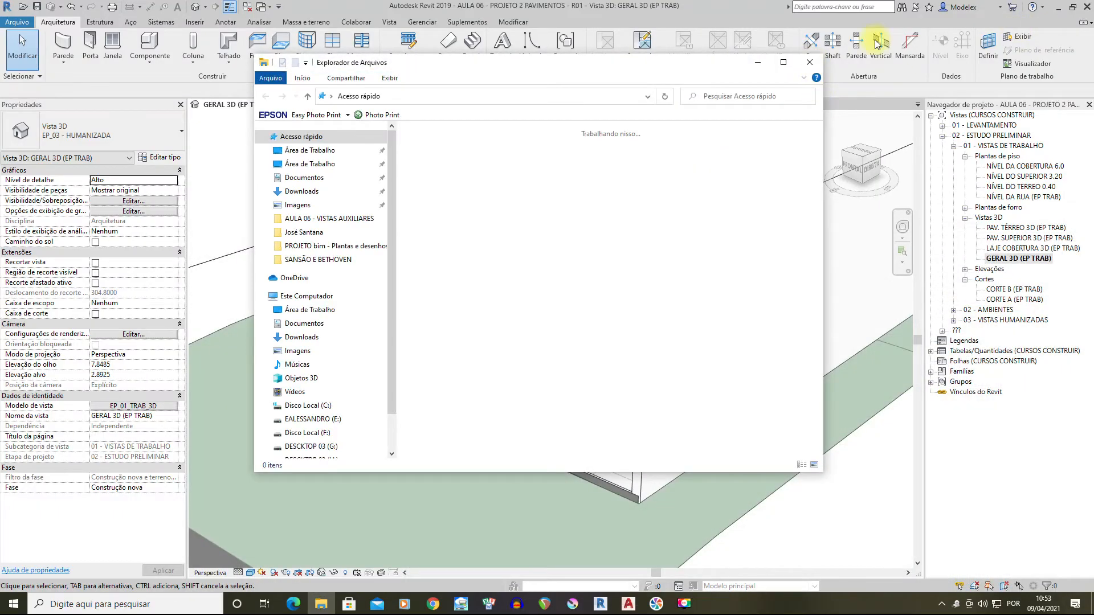
# Browse the TODOS OS ARQUIVOS (I:) drive through 00 - PESSOAL, 04 - AULAS REVIT and 05 - Projeto to the Biblioteca BIM folder
pyautogui.scroll(-2, 313, 421)
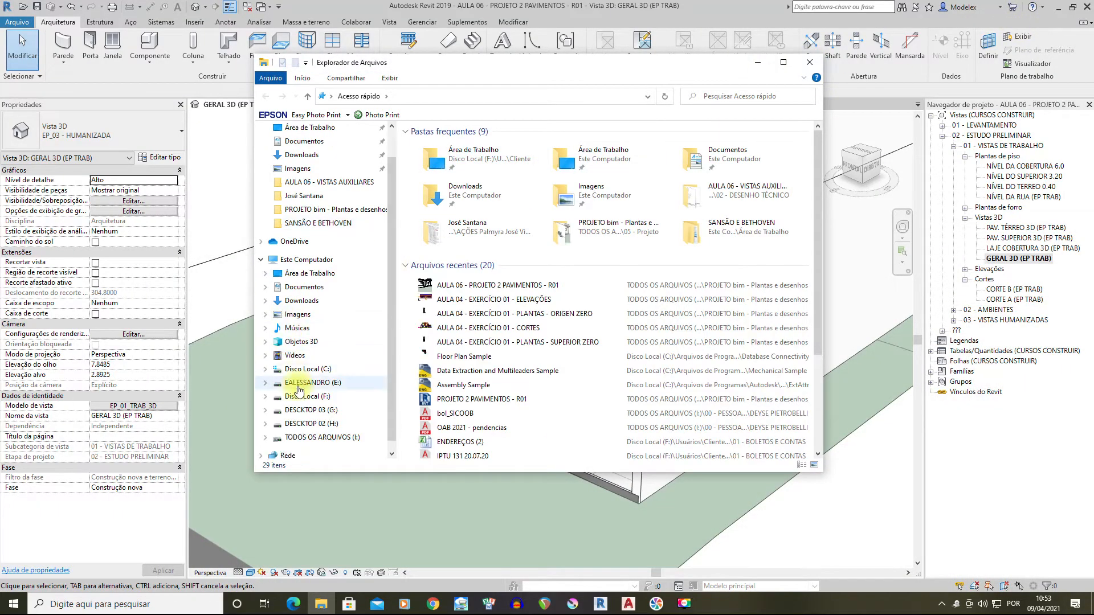
pyautogui.click(315, 438)
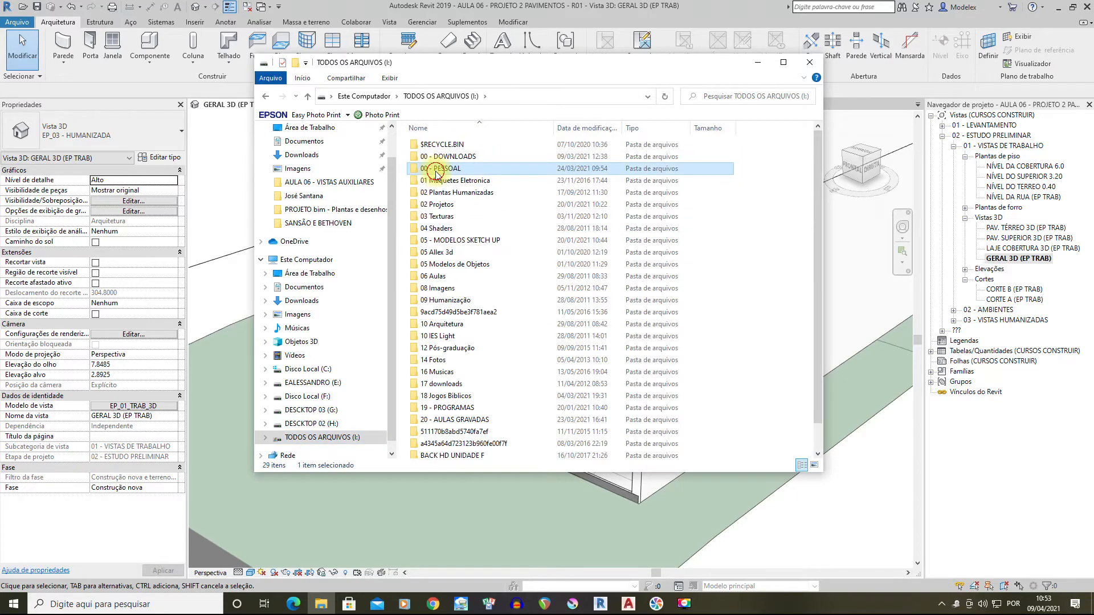
pyautogui.doubleClick(444, 157)
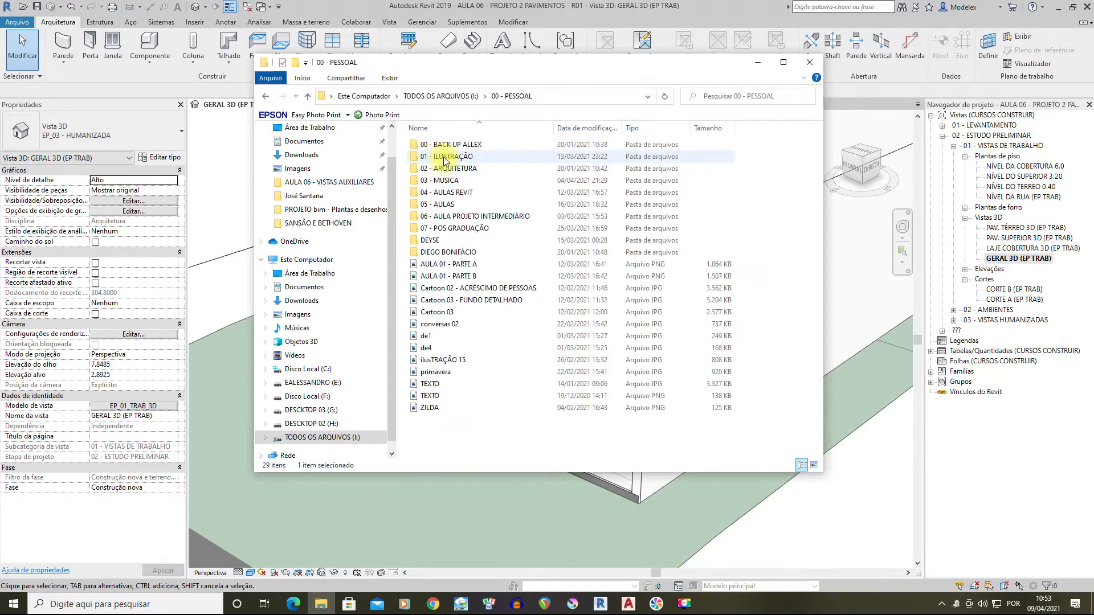
pyautogui.doubleClick(454, 194)
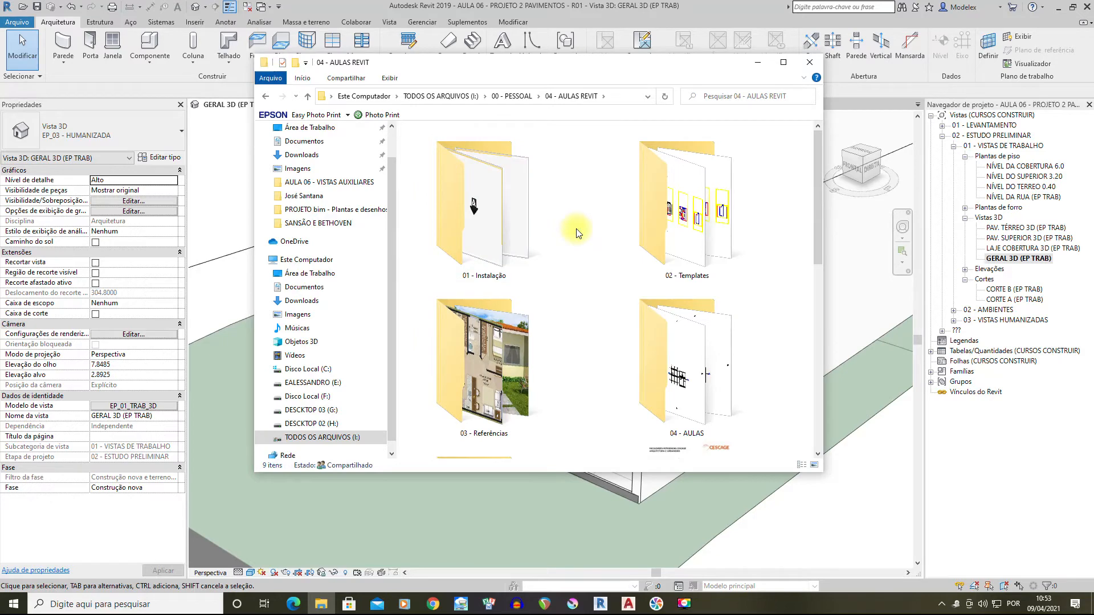
pyautogui.scroll(-3, 576, 228)
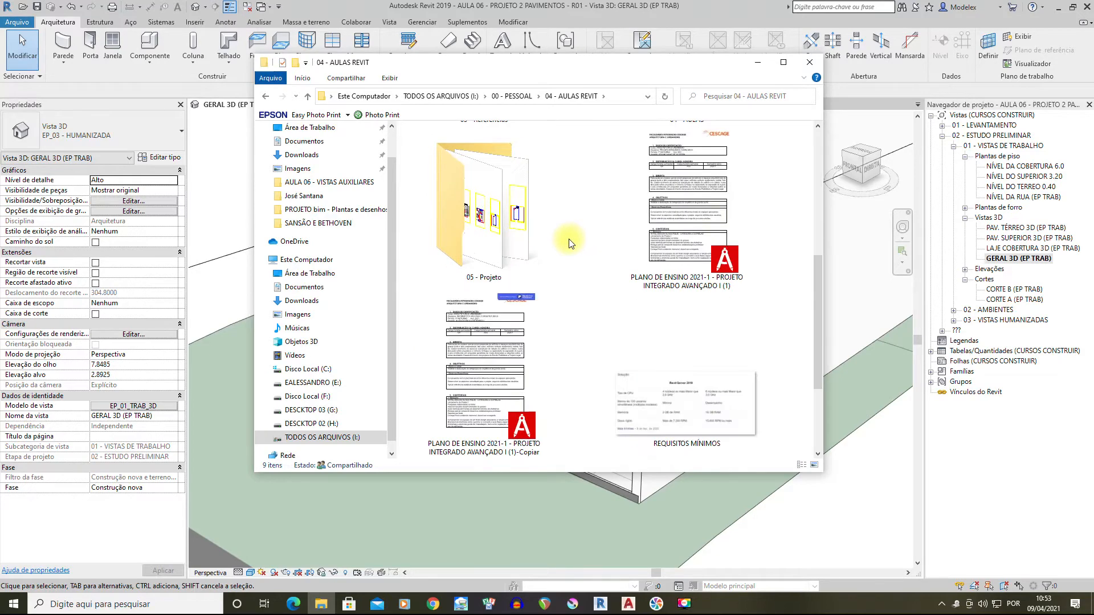
pyautogui.doubleClick(521, 231)
pyautogui.doubleClick(451, 144)
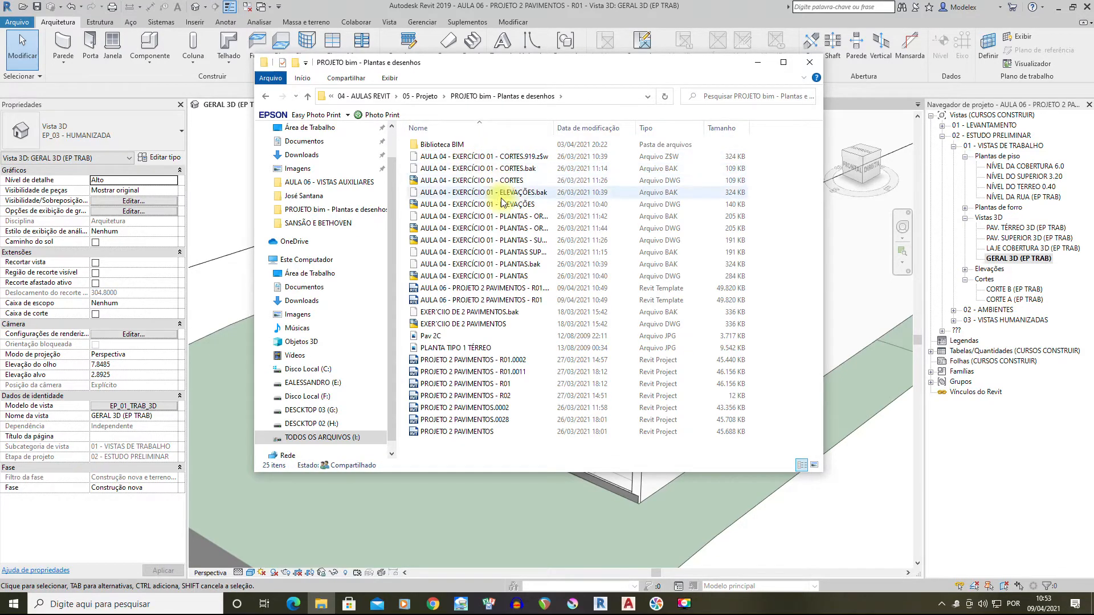
pyautogui.doubleClick(442, 145)
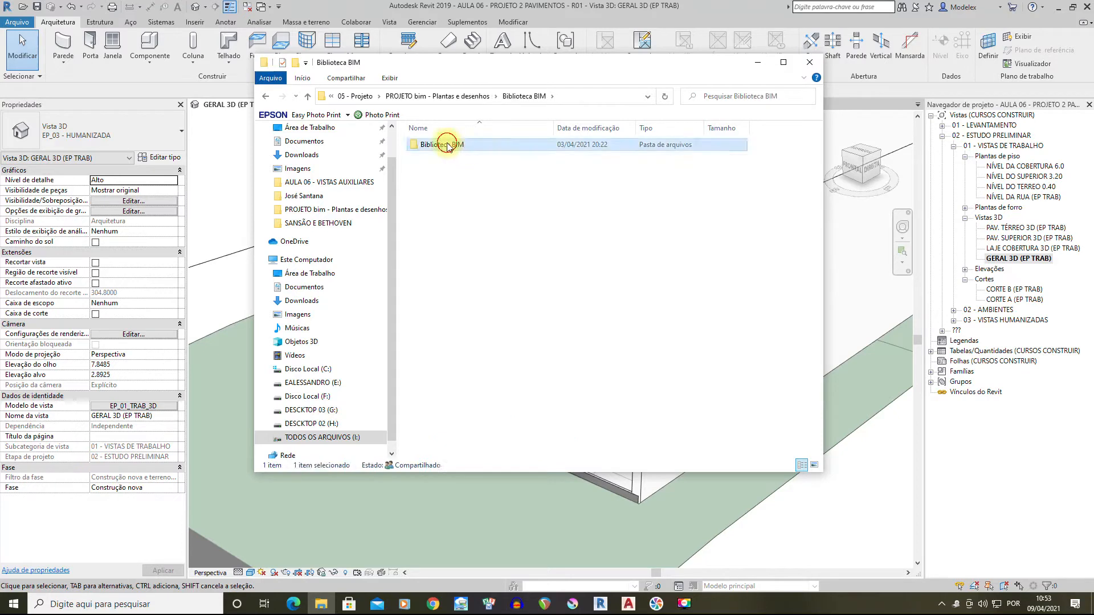
pyautogui.doubleClick(440, 145)
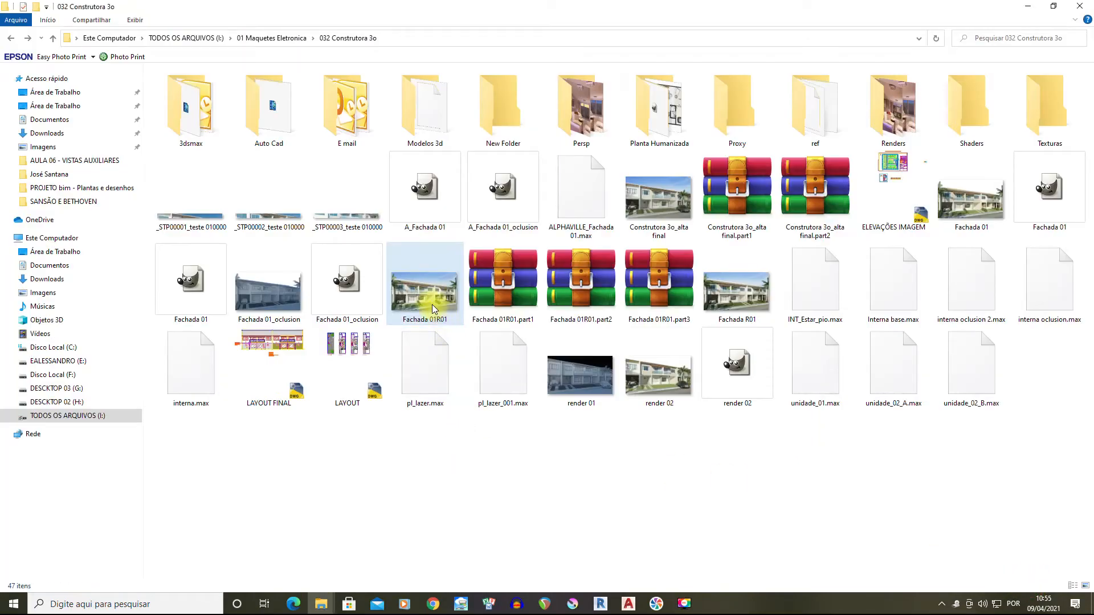
# Open the Fachada 01R01 rendering and examine how the balcony, beams and pillars meet on the front façade
pyautogui.doubleClick(671, 366)
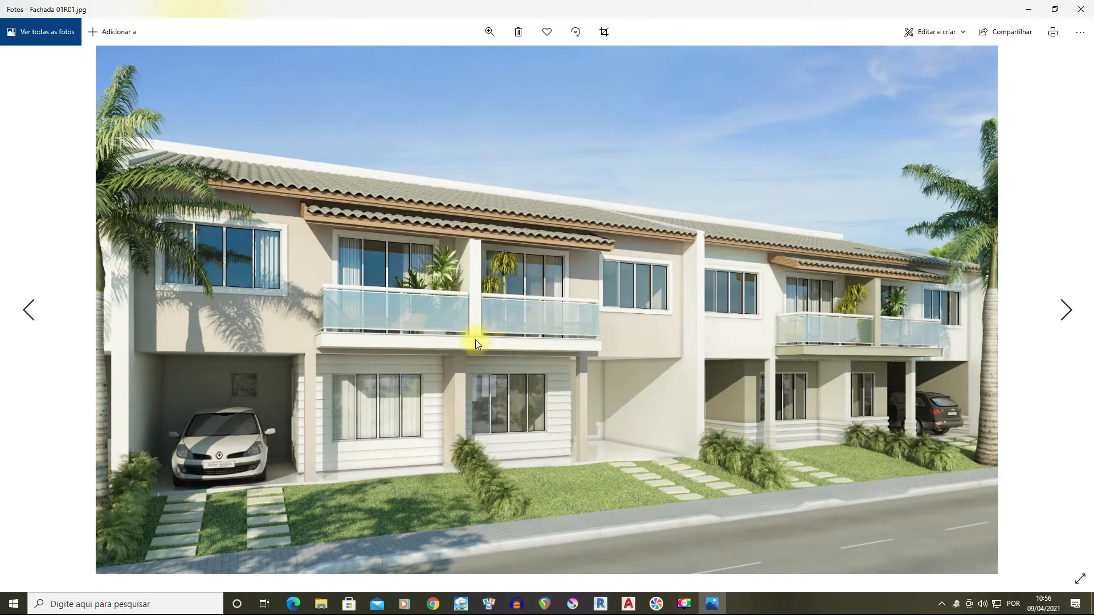
pyautogui.scroll(2, 414, 395)
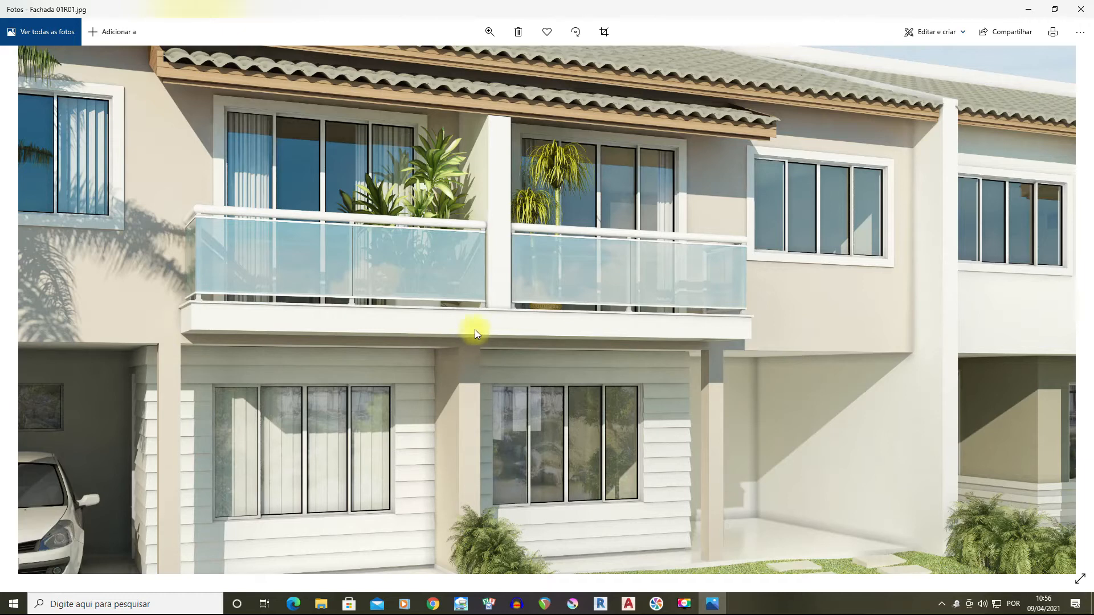
pyautogui.scroll(-3, 480, 330)
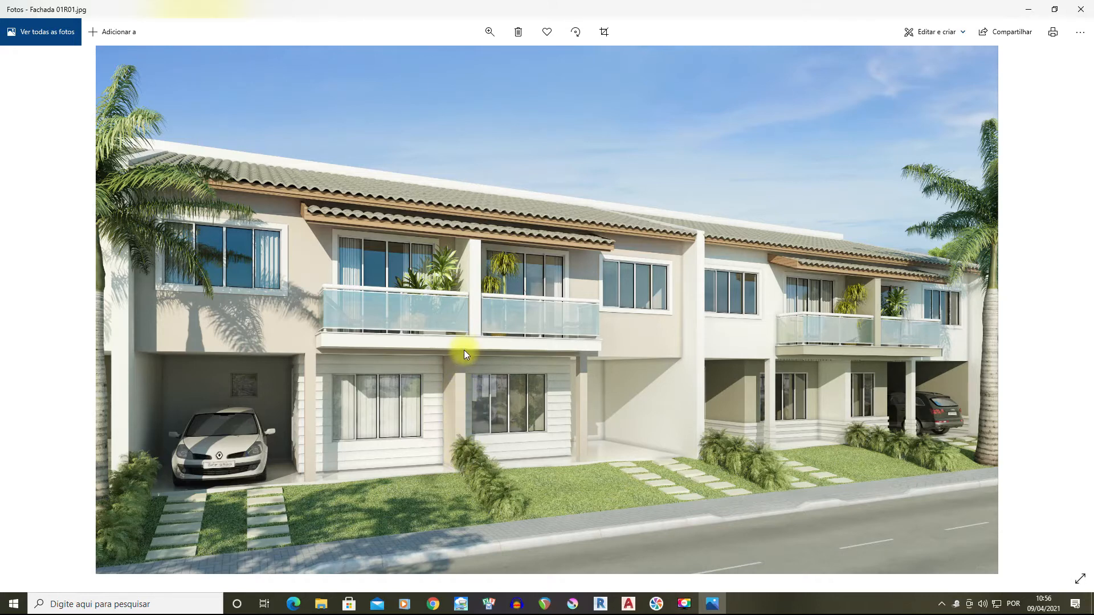
# Switch back to Revit and examine the corner where the front beam meets the side wall beneath the balcony
pyautogui.click(605, 610)
pyautogui.keyDown('shift'); pyautogui.moveTo(579, 352); pyautogui.dragTo(593, 299, button='middle'); pyautogui.keyUp('shift')
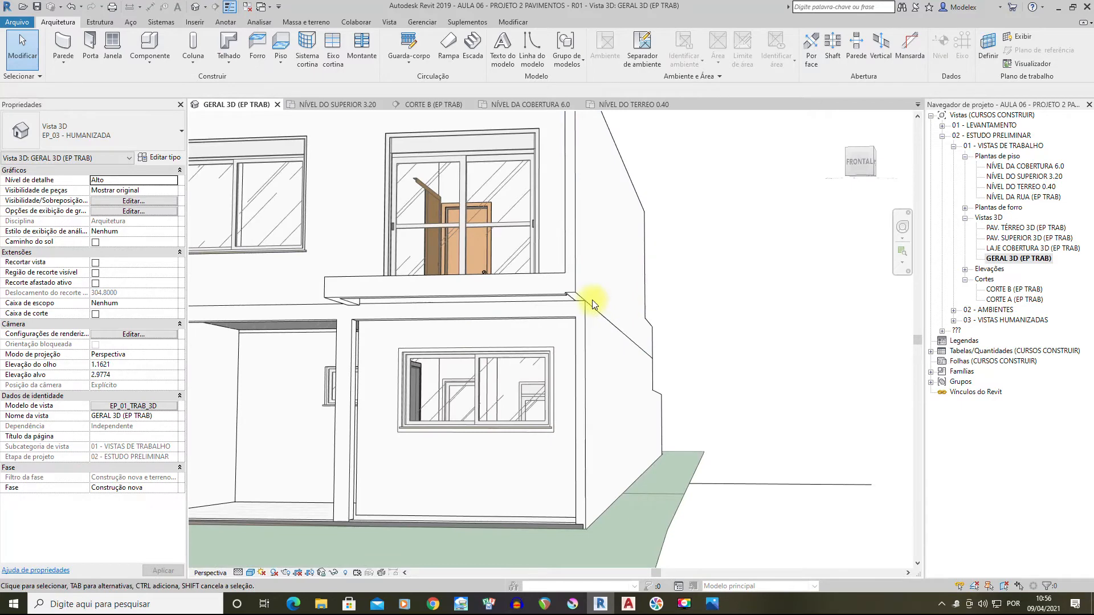
pyautogui.scroll(5, 583, 309)
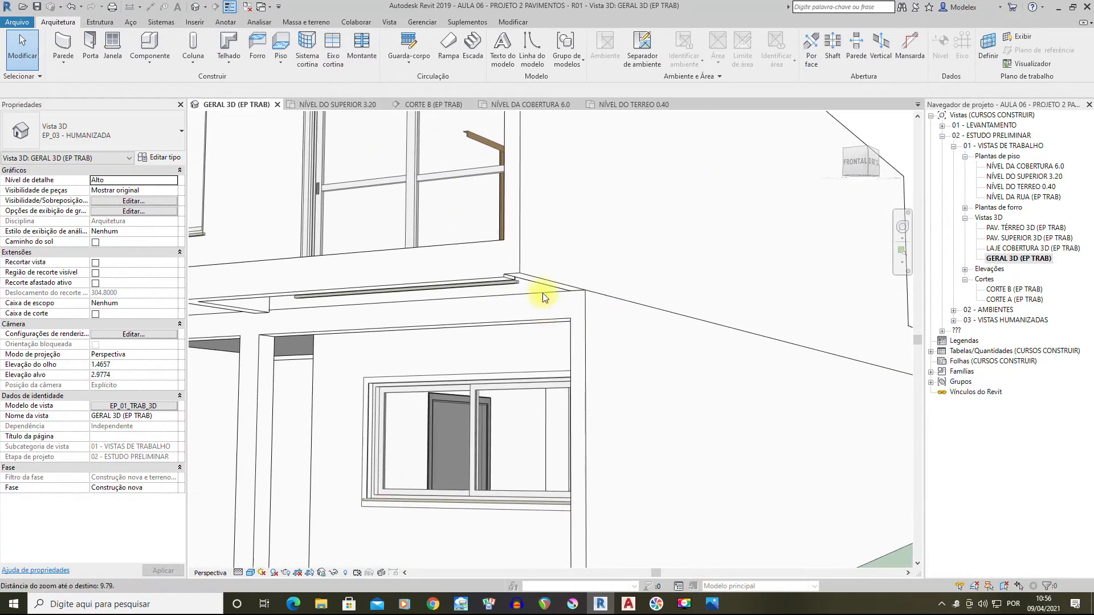
pyautogui.scroll(3, 530, 285)
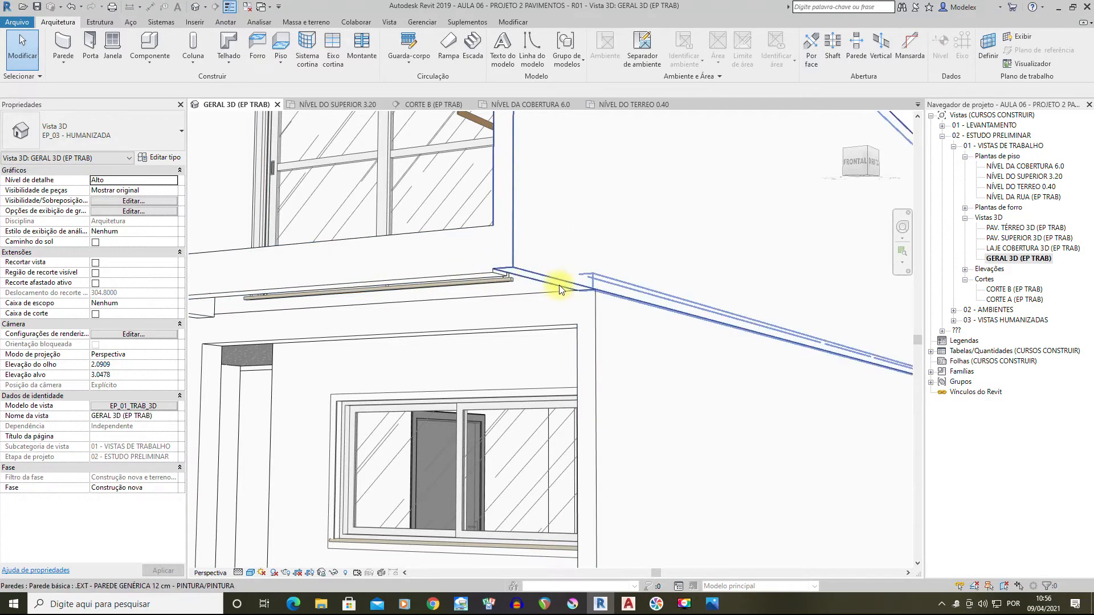
# Save the project and close the background processes window
pyautogui.click(33, 9)
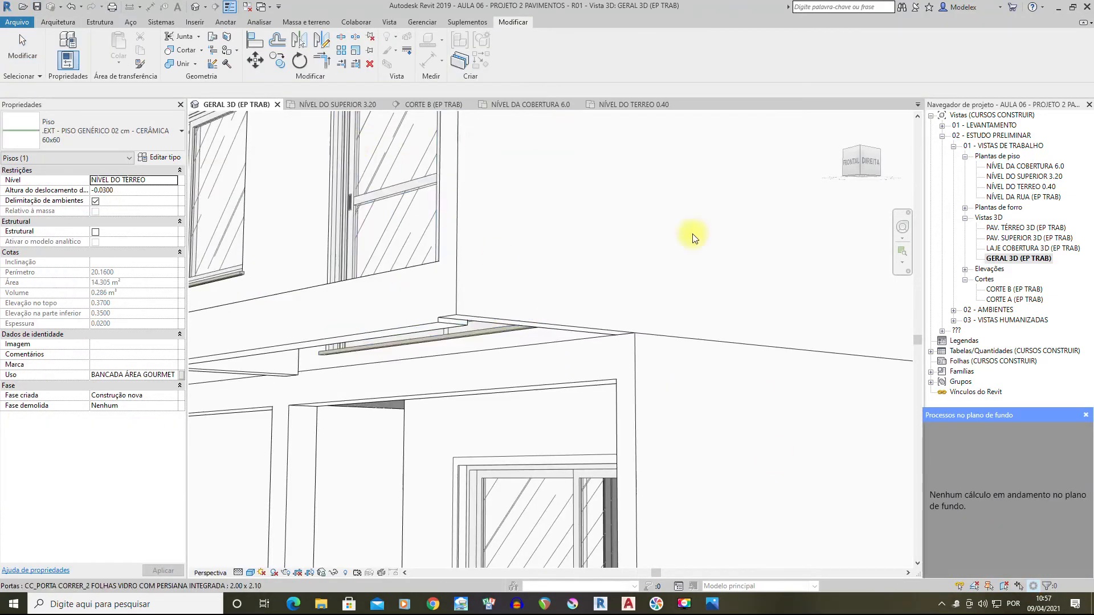
pyautogui.click(693, 239)
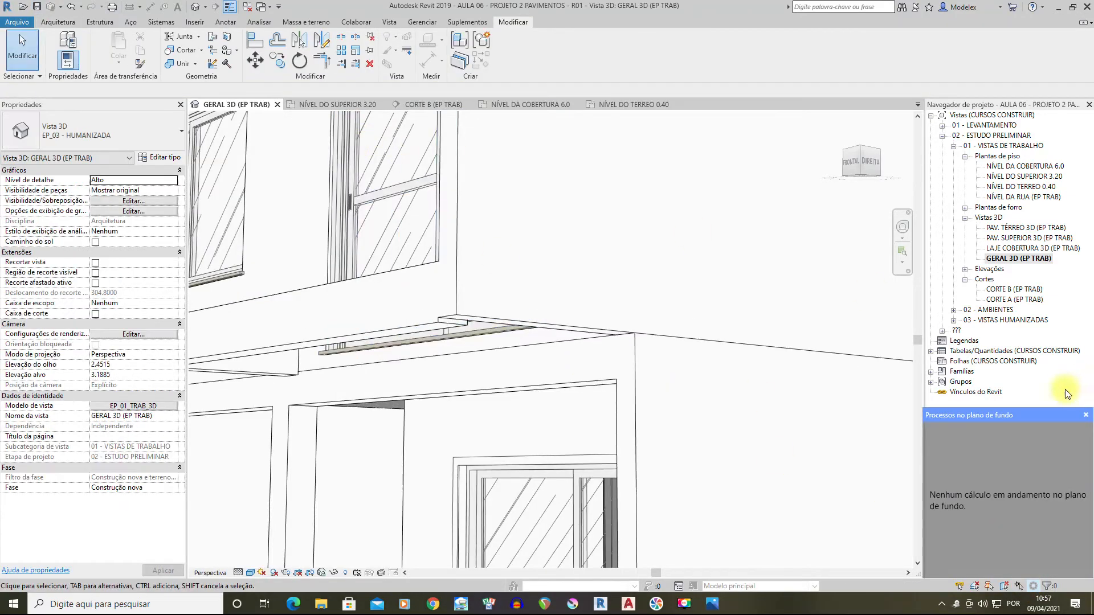
pyautogui.click(1087, 416)
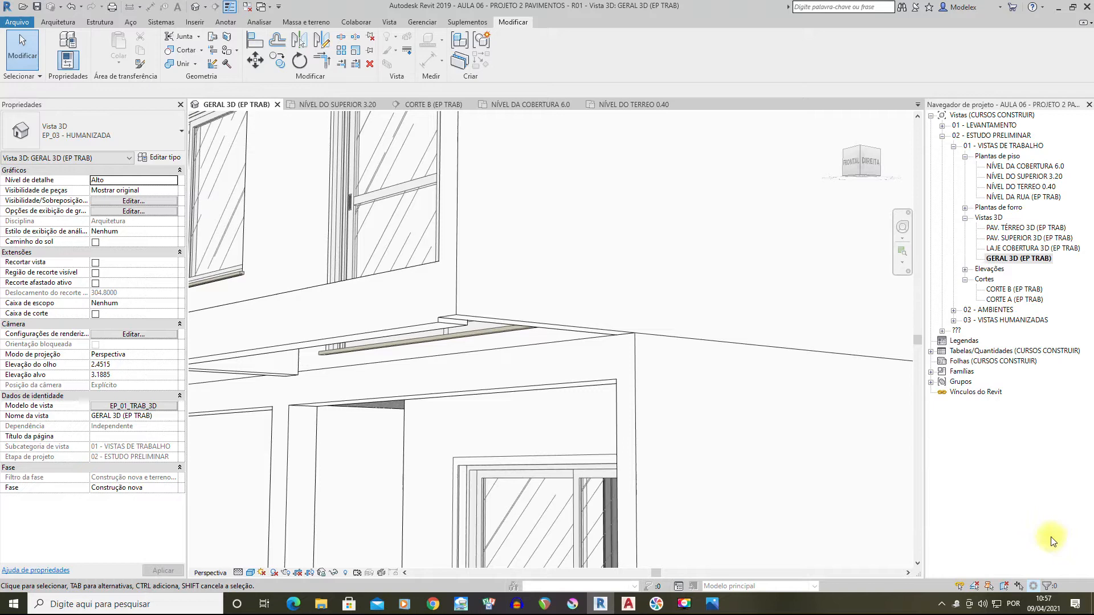
# Split the upper-floor right side wall at the front façade wall's outer face in the NÍVEL DO SUPERIOR 3.20 plan
pyautogui.scroll(2, 500, 312)
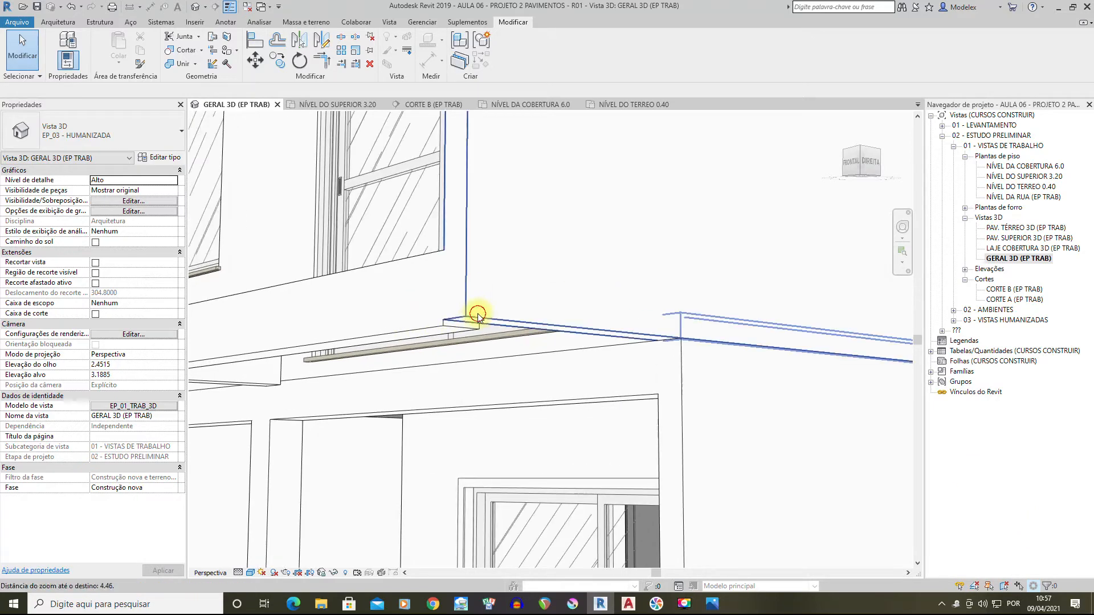
pyautogui.click(643, 329)
pyautogui.keyDown('shift'); pyautogui.moveTo(650, 325); pyautogui.dragTo(530, 365, button='middle'); pyautogui.keyUp('shift')
pyautogui.scroll(2, 530, 285)
pyautogui.moveTo(532, 275); pyautogui.dragTo(590, 333, button='middle')
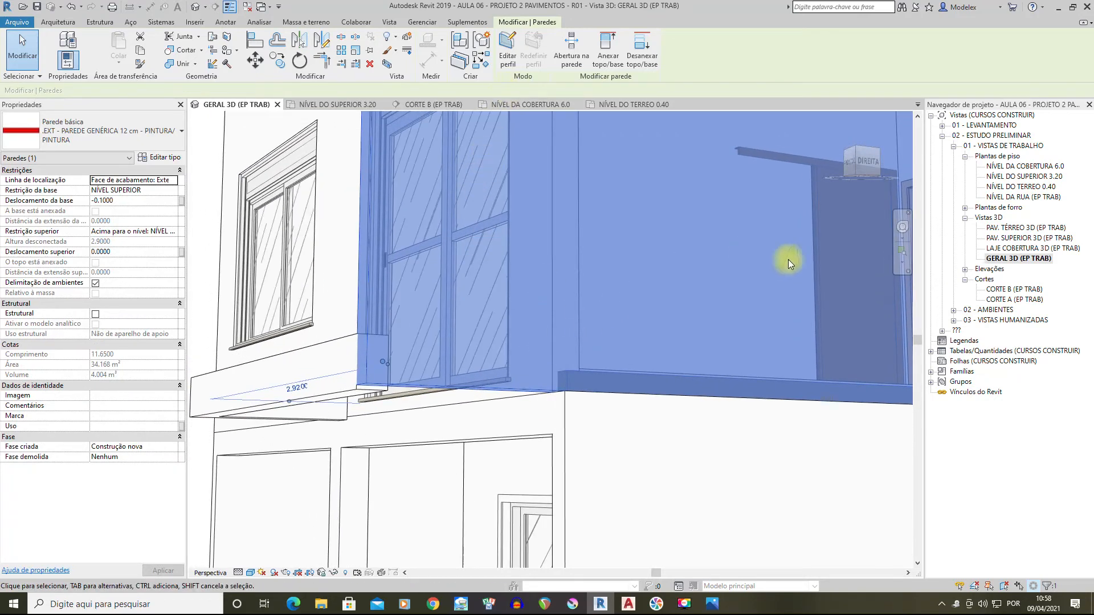
pyautogui.doubleClick(1024, 177)
pyautogui.scroll(-2, 576, 319)
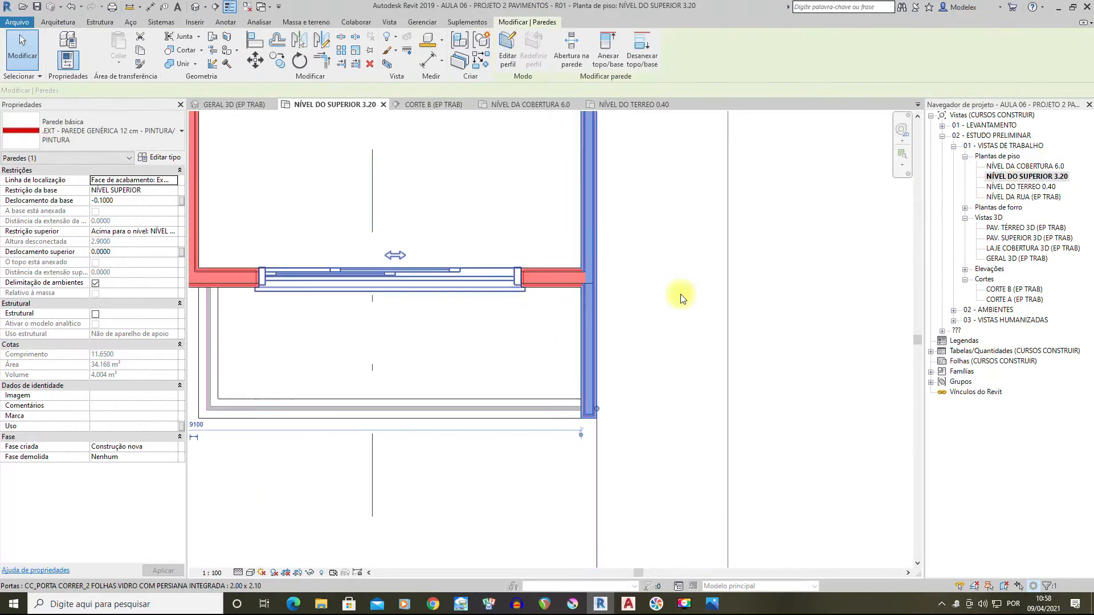
pyautogui.scroll(2, 604, 288)
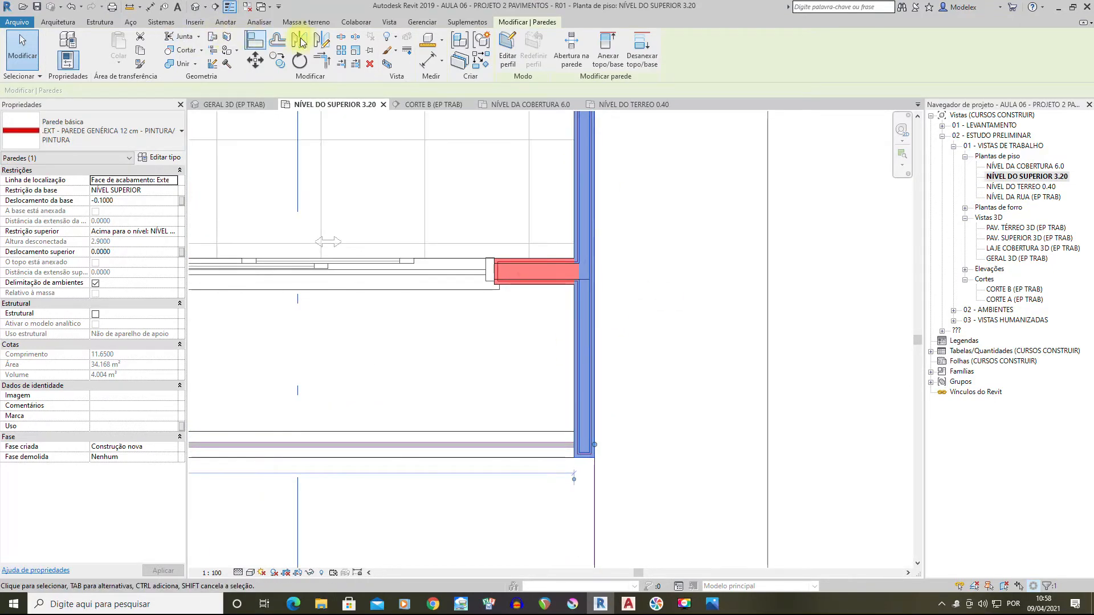
pyautogui.click(342, 39)
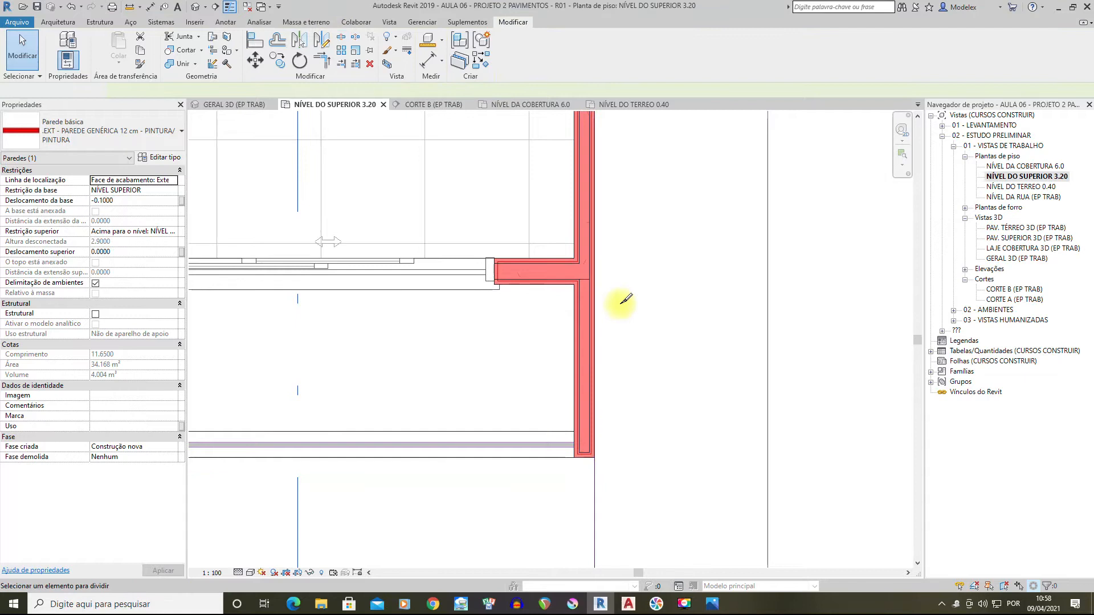
pyautogui.scroll(2, 627, 305)
pyautogui.scroll(2, 559, 259)
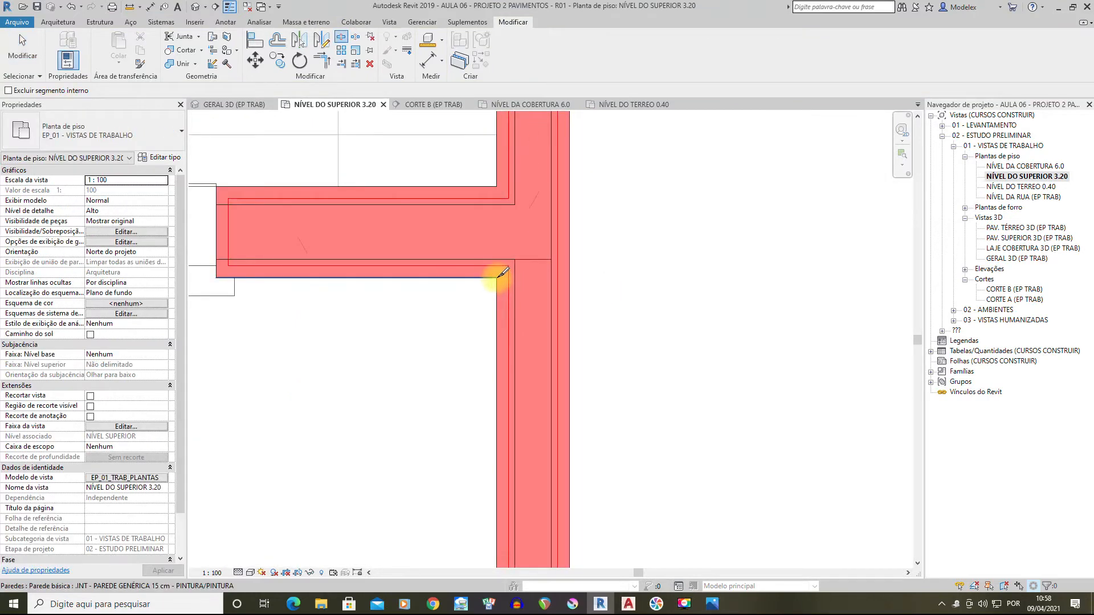
pyautogui.click(570, 278)
pyautogui.scroll(-2, 593, 274)
pyautogui.press('Escape')
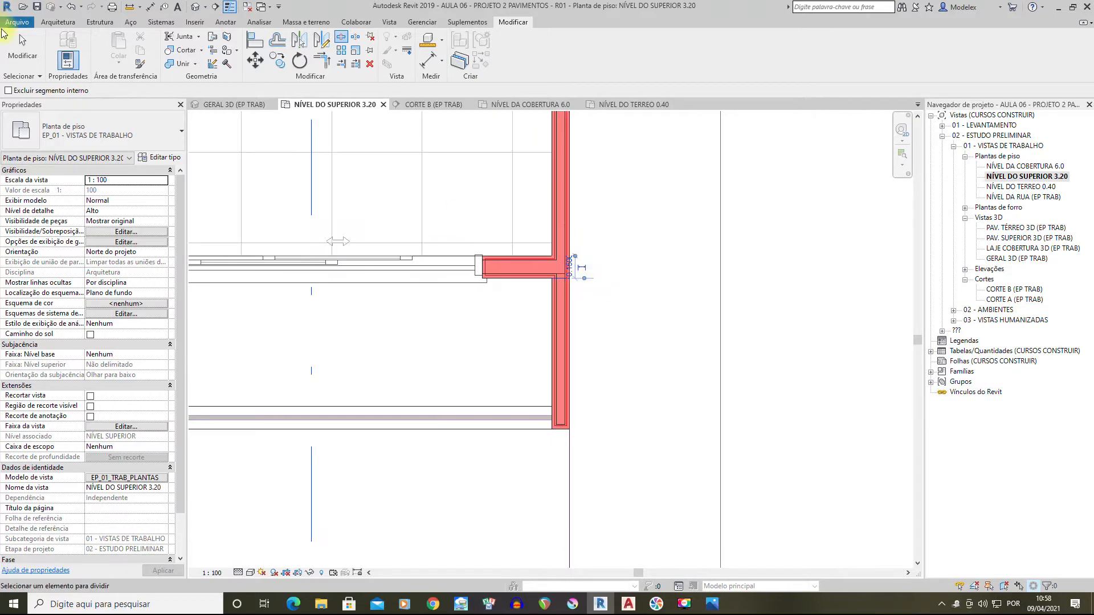
# Select the split-off wall segment beside the balcony and stretch its base down to an offset of -0.1204 in the GERAL 3D view
pyautogui.click(571, 283)
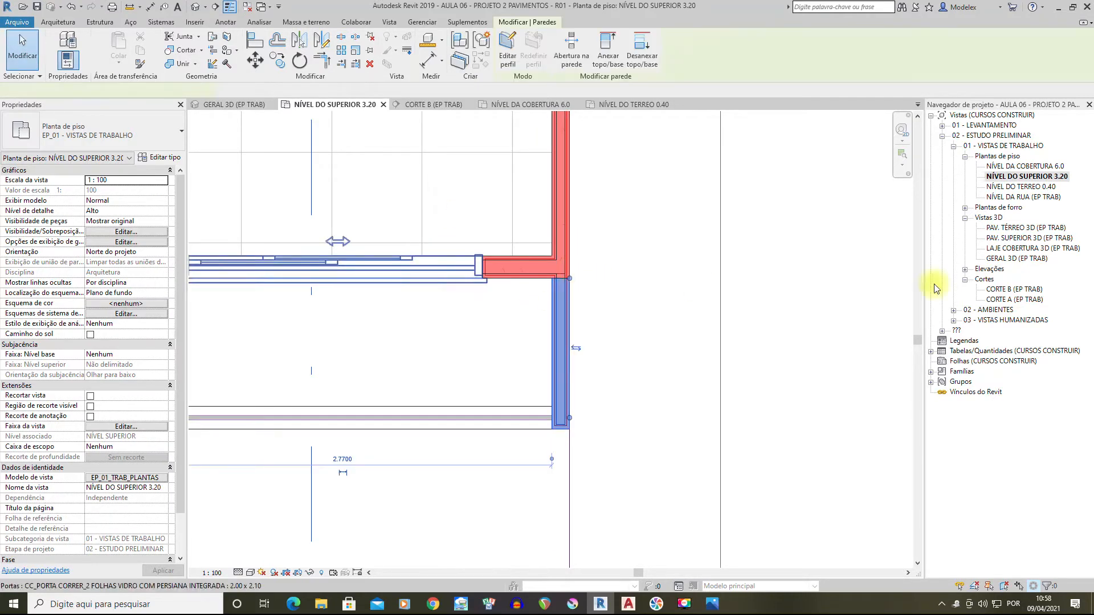
pyautogui.doubleClick(1017, 258)
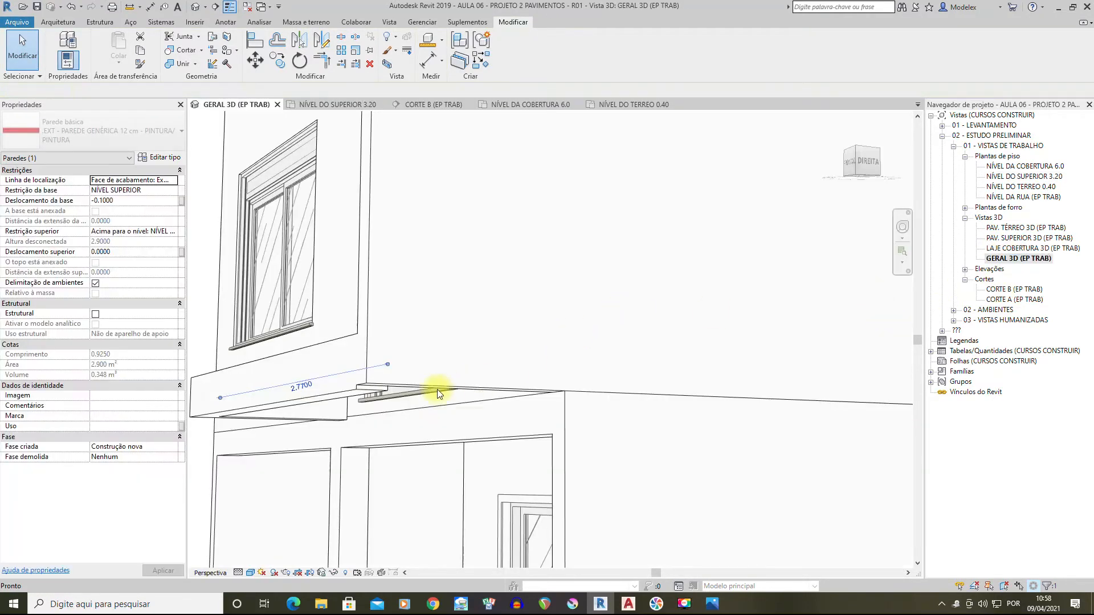
pyautogui.scroll(1, 437, 388)
pyautogui.keyDown('shift'); pyautogui.moveTo(580, 376); pyautogui.dragTo(769, 319, button='middle'); pyautogui.keyUp('shift')
pyautogui.scroll(2, 449, 390)
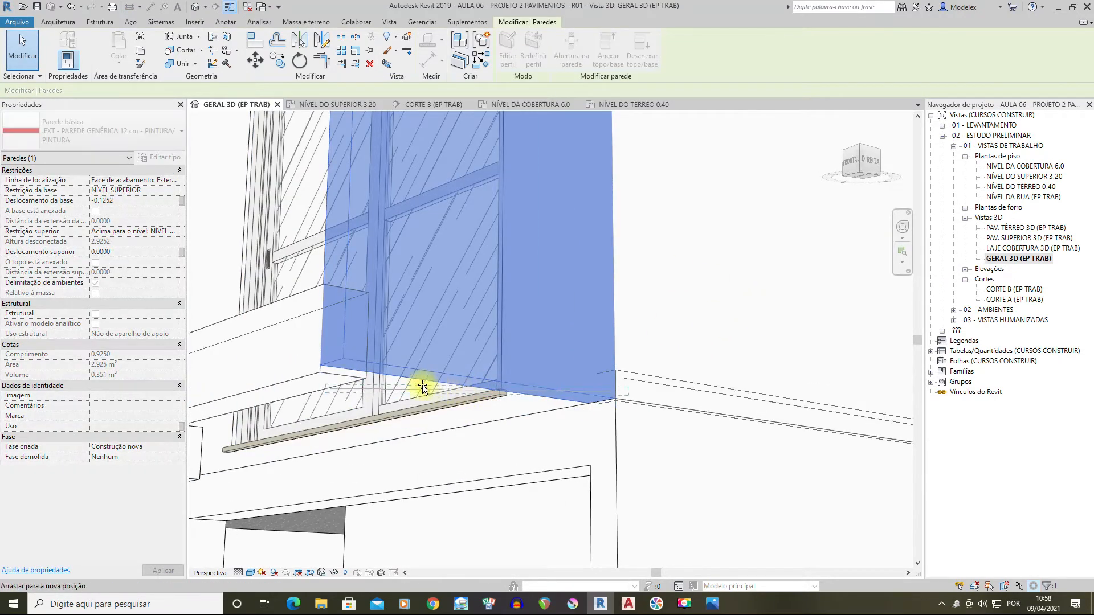
pyautogui.moveTo(477, 389); pyautogui.dragTo(515, 399)
pyautogui.moveTo(518, 395); pyautogui.dragTo(523, 391)
pyautogui.scroll(-4, 501, 347)
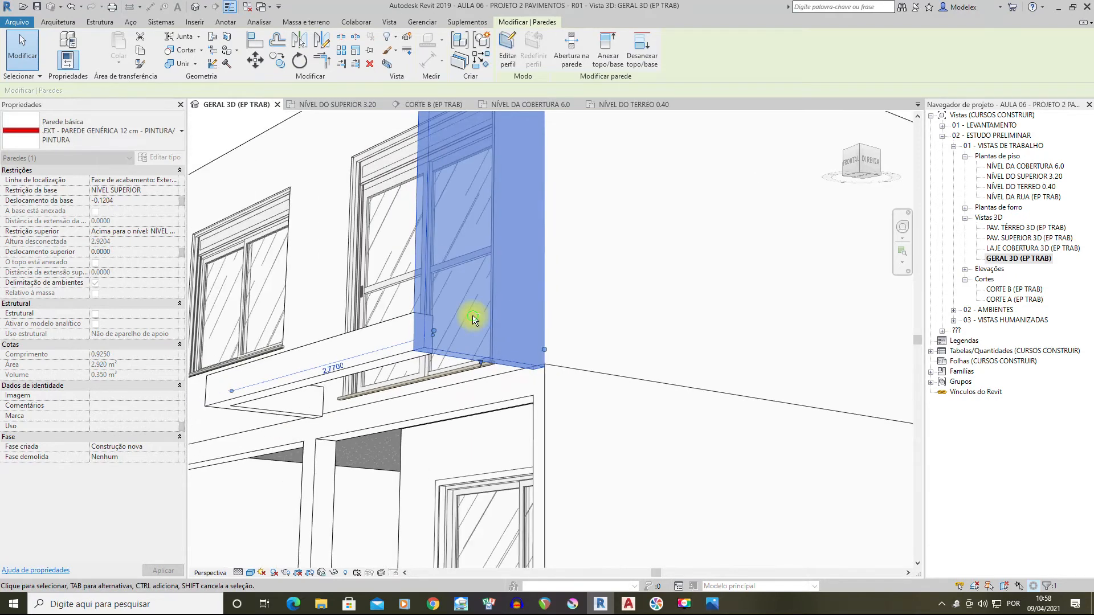
pyautogui.scroll(-3, 488, 317)
pyautogui.click(872, 122)
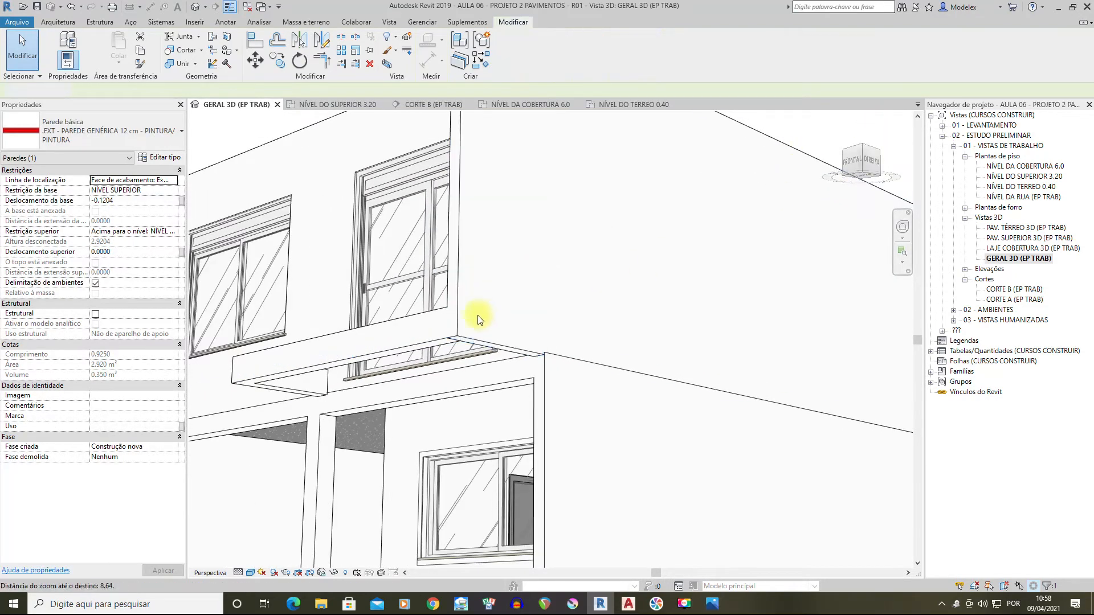
# Align the bottom face of the wall segment beside the balcony with the underside of the balcony's front beam
pyautogui.scroll(5, 484, 330)
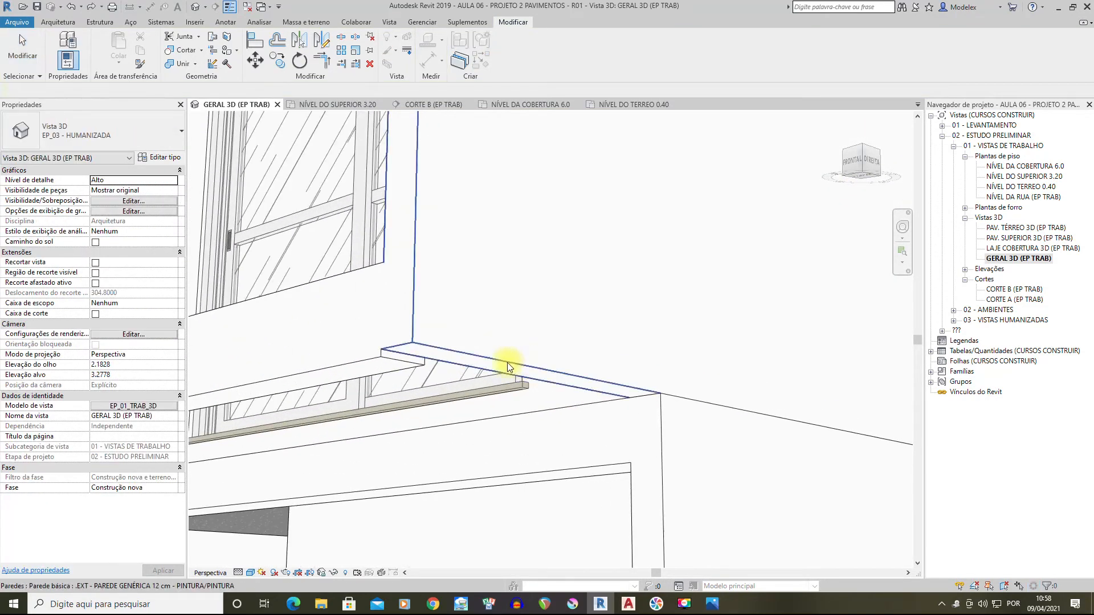
pyautogui.press('a')
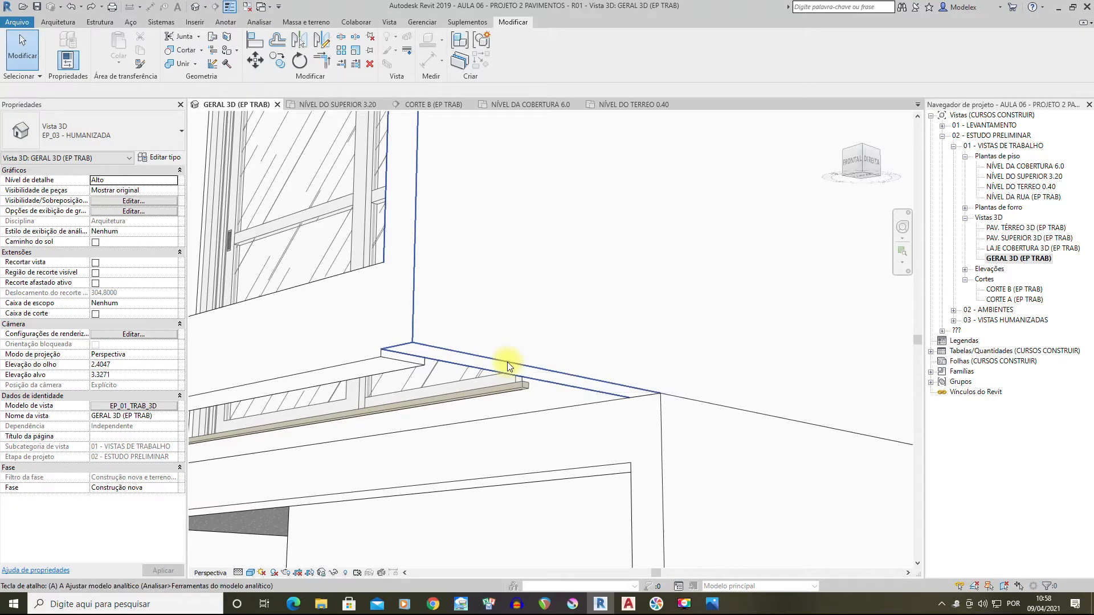
pyautogui.press('l')
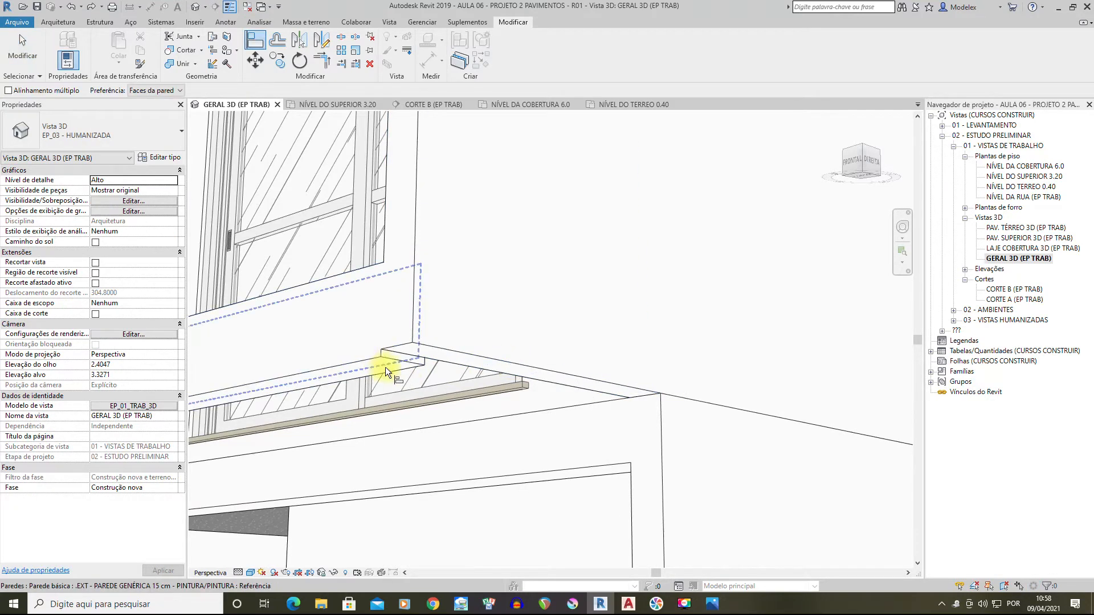
pyautogui.click(467, 356)
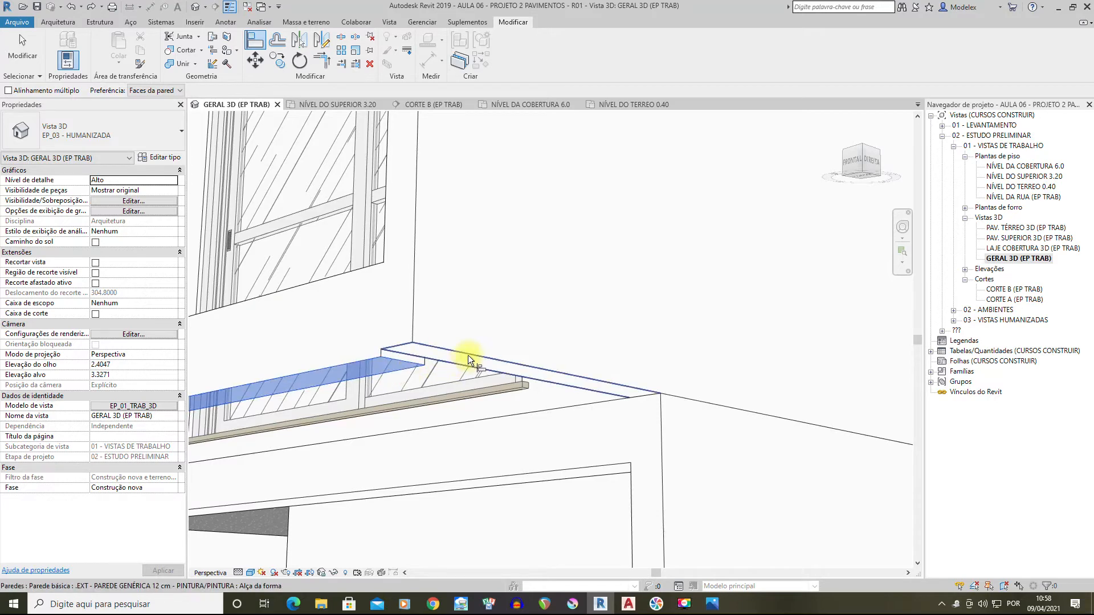
pyautogui.click(467, 368)
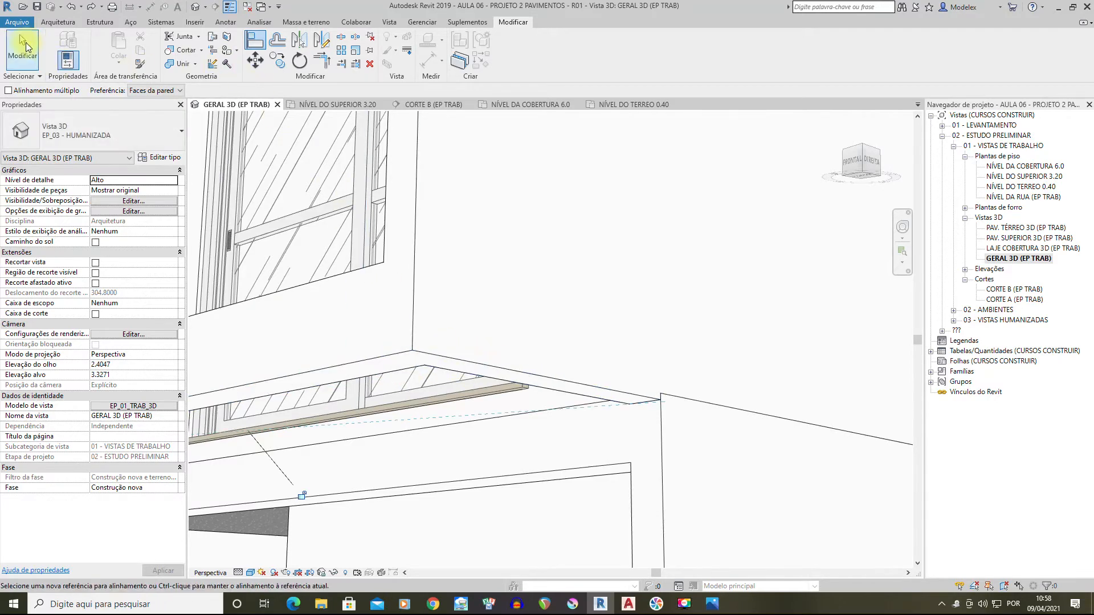
pyautogui.click(36, 50)
# Examine the front façade and the open balcony frame from the front, the side and above
pyautogui.keyDown('shift'); pyautogui.moveTo(691, 349); pyautogui.dragTo(289, 254, button='middle'); pyautogui.keyUp('shift')
pyautogui.keyDown('shift'); pyautogui.moveTo(698, 504); pyautogui.dragTo(692, 359, button='middle'); pyautogui.keyUp('shift')
pyautogui.scroll(-2, 735, 358)
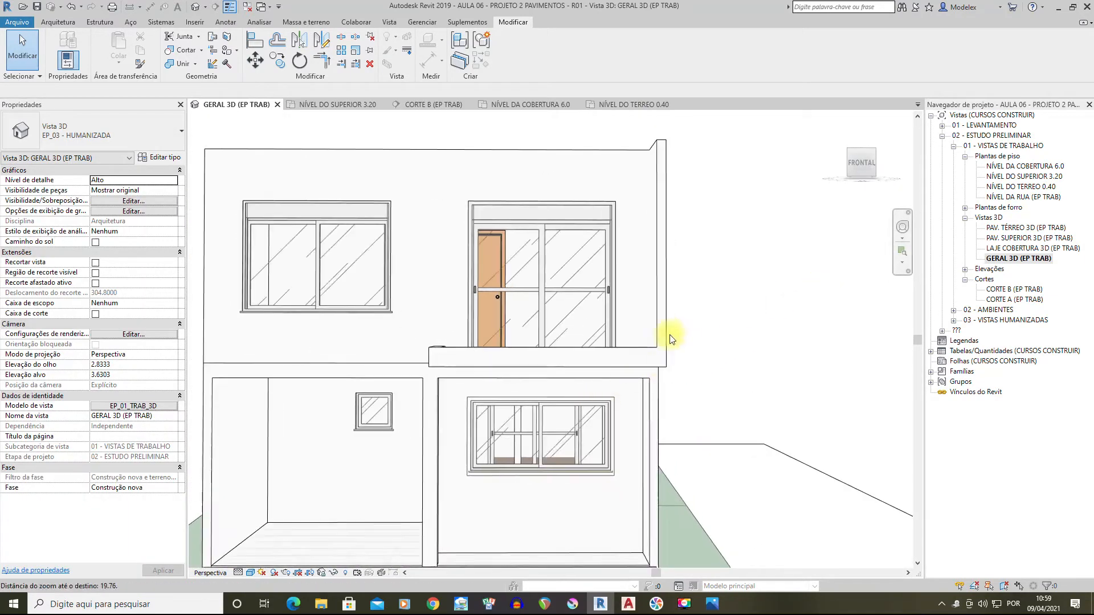
pyautogui.scroll(-2, 569, 336)
pyautogui.keyDown('shift'); pyautogui.moveTo(569, 337); pyautogui.dragTo(765, 345, button='middle'); pyautogui.keyUp('shift')
pyautogui.keyDown('shift'); pyautogui.moveTo(723, 265); pyautogui.dragTo(463, 379, button='middle'); pyautogui.keyUp('shift')
pyautogui.keyDown('shift'); pyautogui.moveTo(798, 374); pyautogui.dragTo(713, 318, button='middle'); pyautogui.keyUp('shift')
pyautogui.scroll(4, 651, 326)
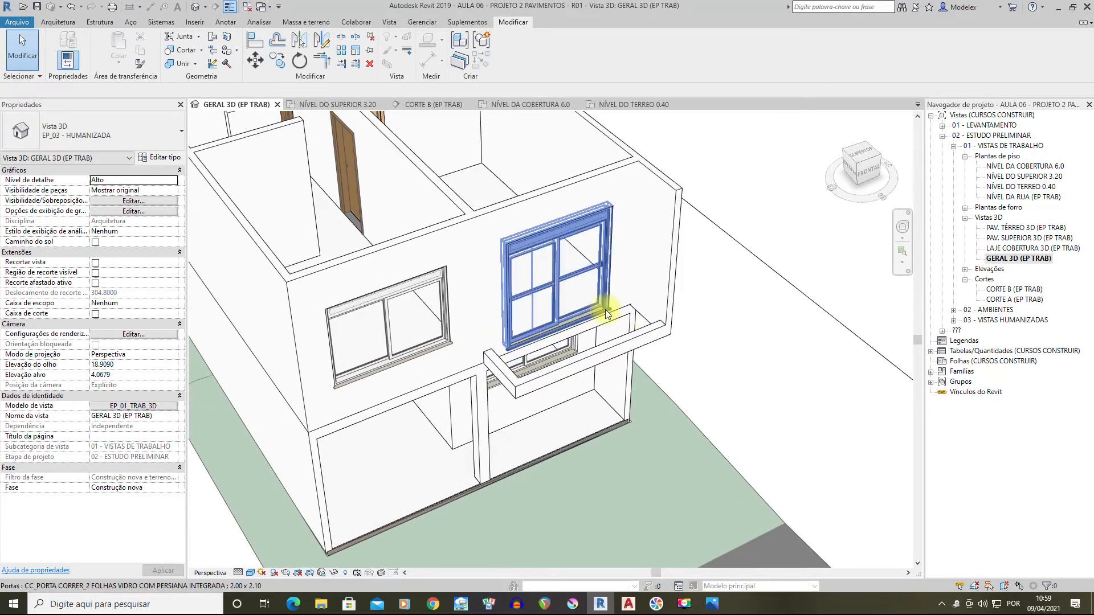
pyautogui.scroll(3, 603, 335)
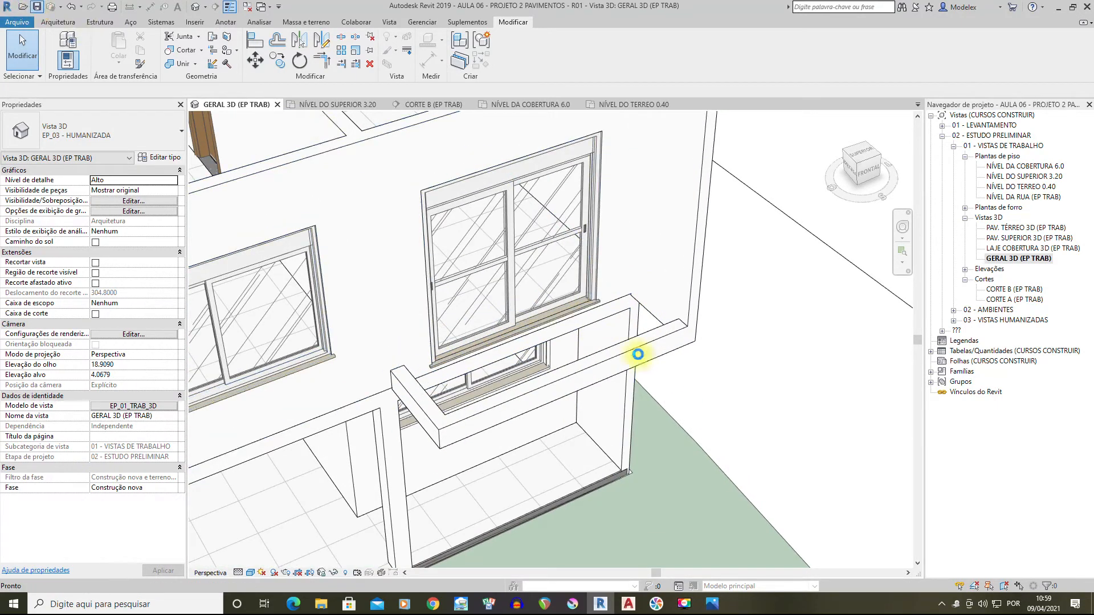
pyautogui.scroll(-2, 610, 334)
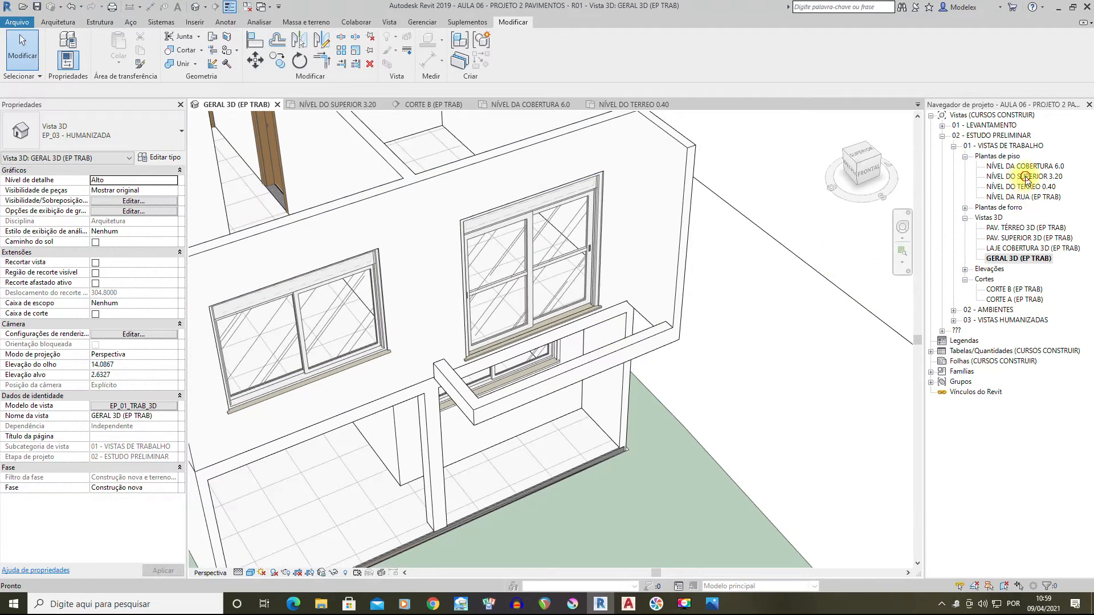
# Start a new floor in the NÍVEL DO SUPERIOR 3.20 plan with the type .EXT - CONCRETO MAGRO 10 cm
pyautogui.doubleClick(1025, 176)
pyautogui.scroll(3, 369, 310)
pyautogui.click(67, 23)
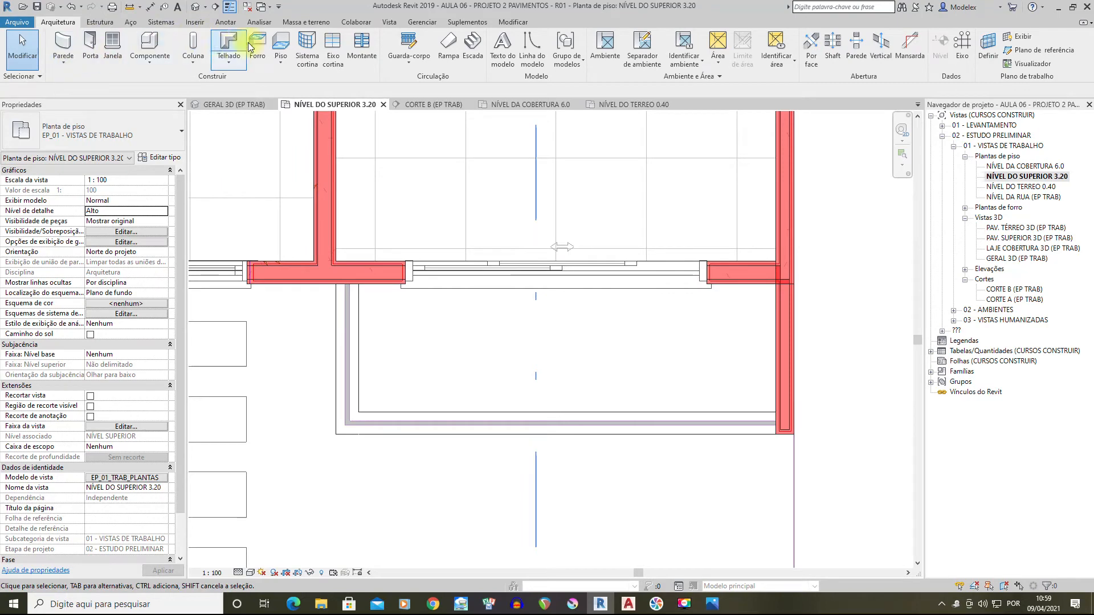
pyautogui.click(280, 45)
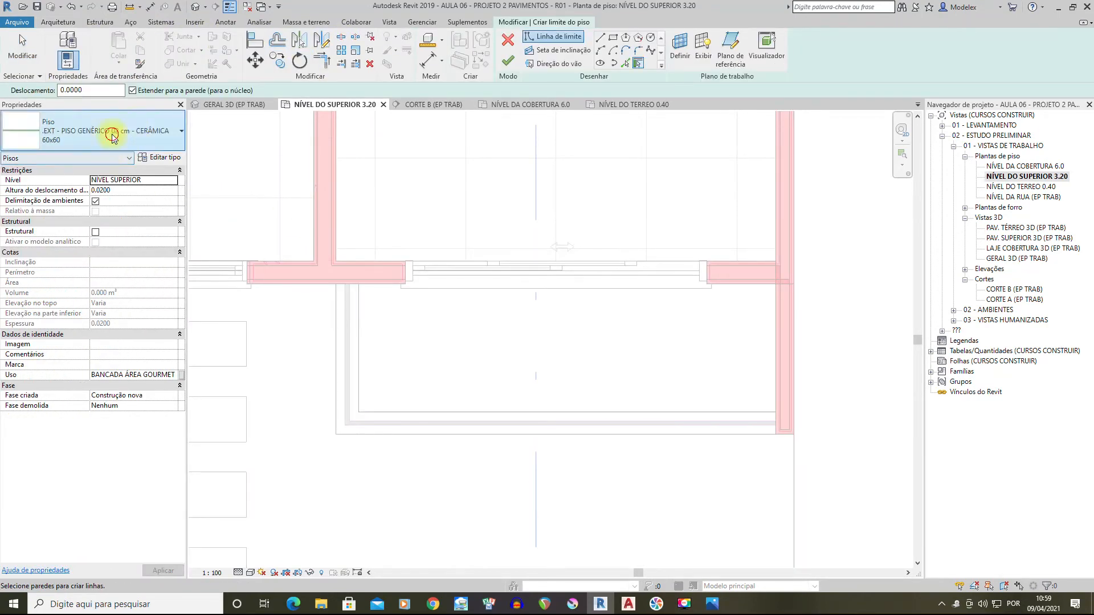
pyautogui.click(111, 132)
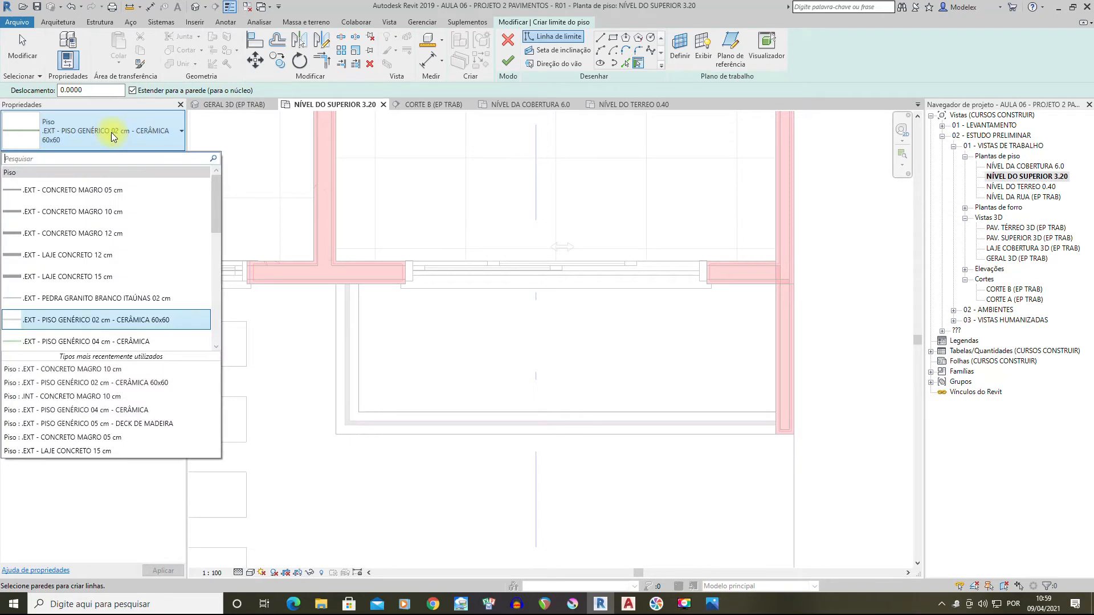
pyautogui.click(84, 212)
# Create the balcony floor's boundary lines from its left and front beams, the right side wall and the façade wall
pyautogui.moveTo(500, 251); pyautogui.dragTo(454, 251, button='middle')
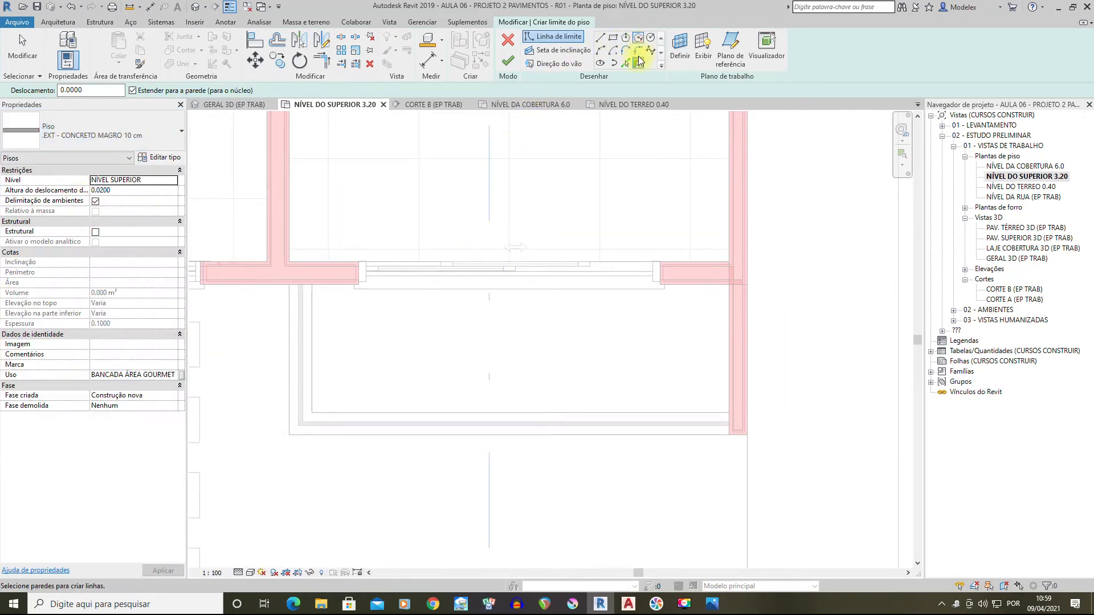
pyautogui.click(625, 62)
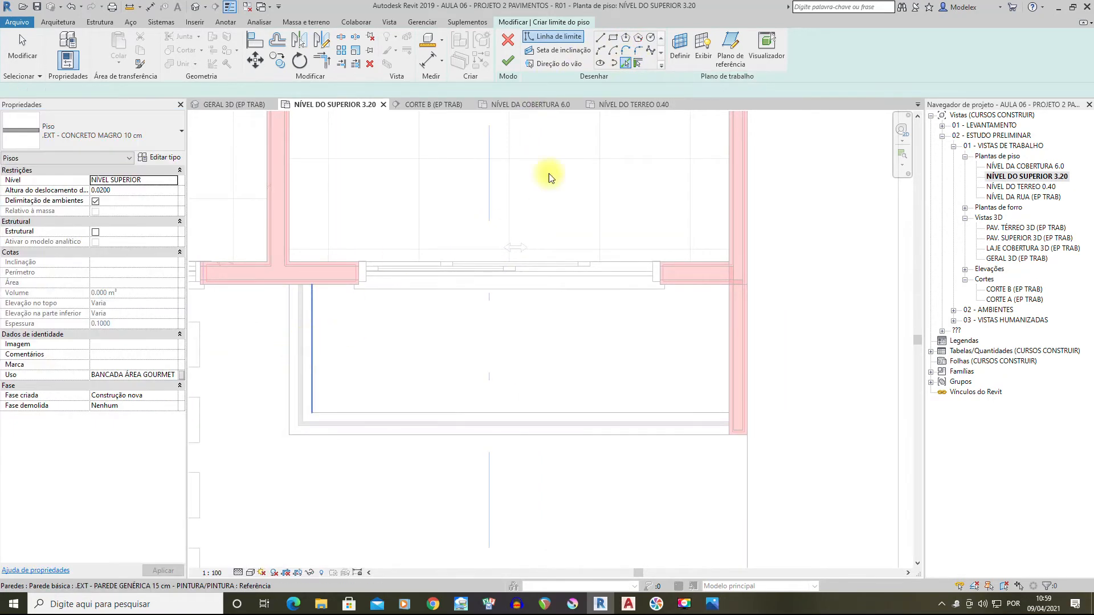
pyautogui.click(636, 62)
pyautogui.click(292, 377)
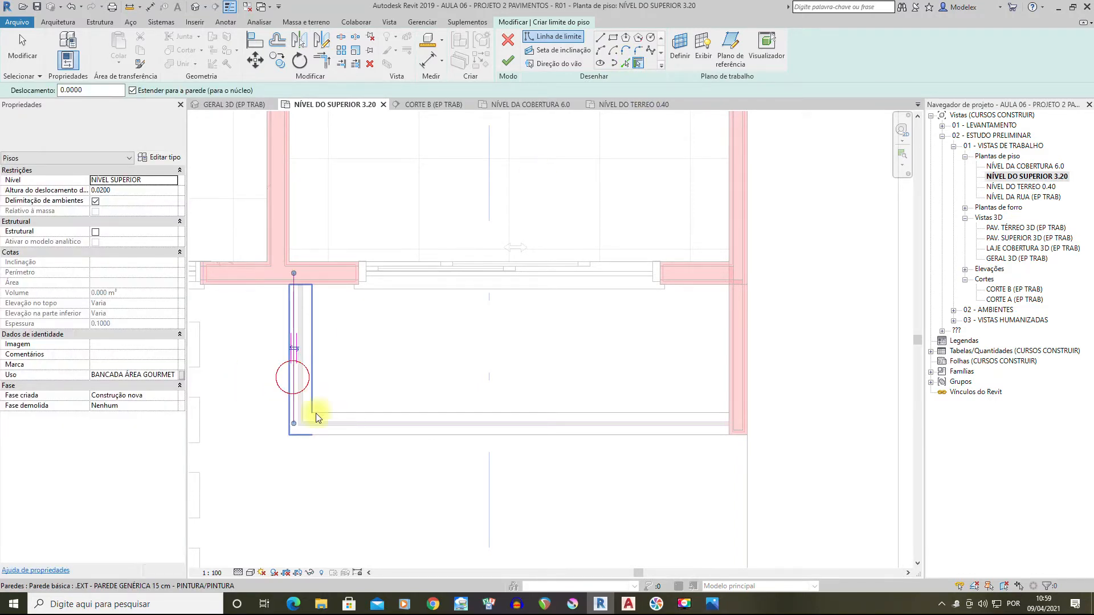
pyautogui.click(340, 436)
pyautogui.scroll(3, 743, 393)
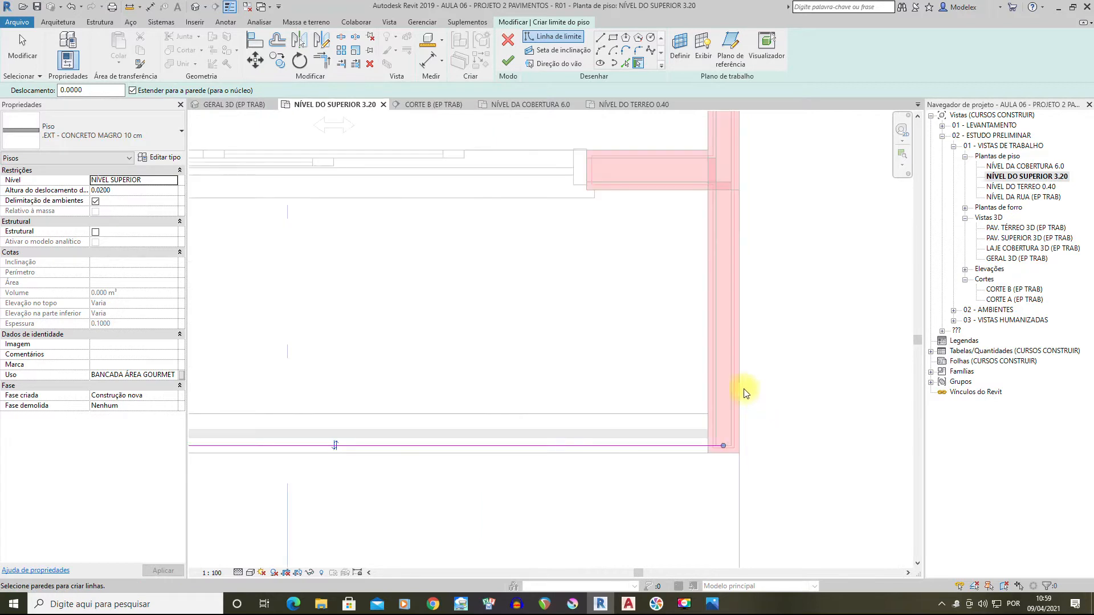
pyautogui.click(730, 377)
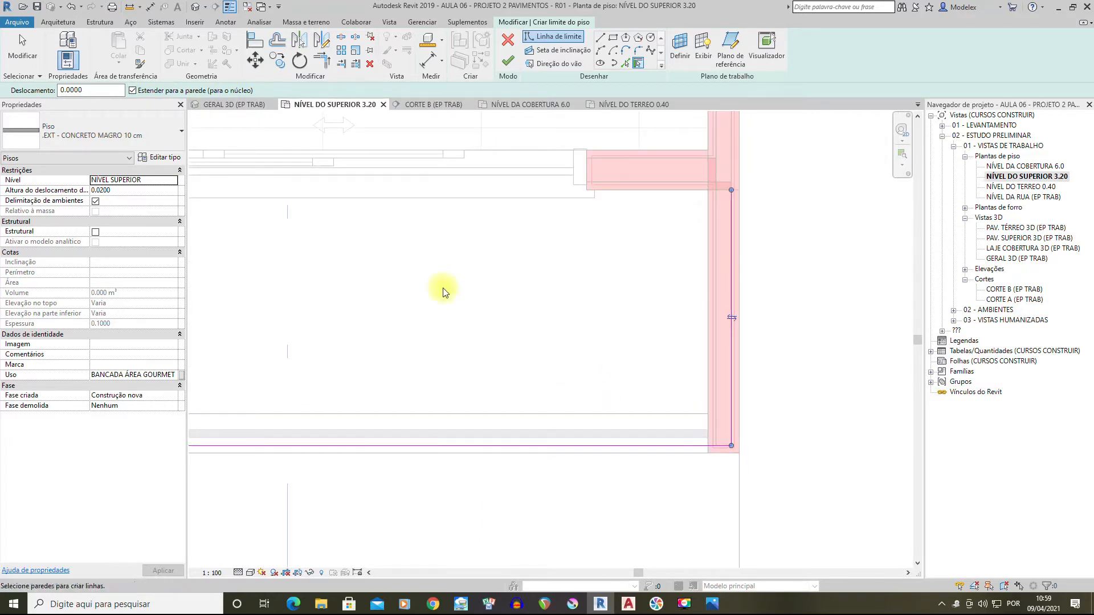
pyautogui.moveTo(443, 292); pyautogui.dragTo(732, 384, button='middle')
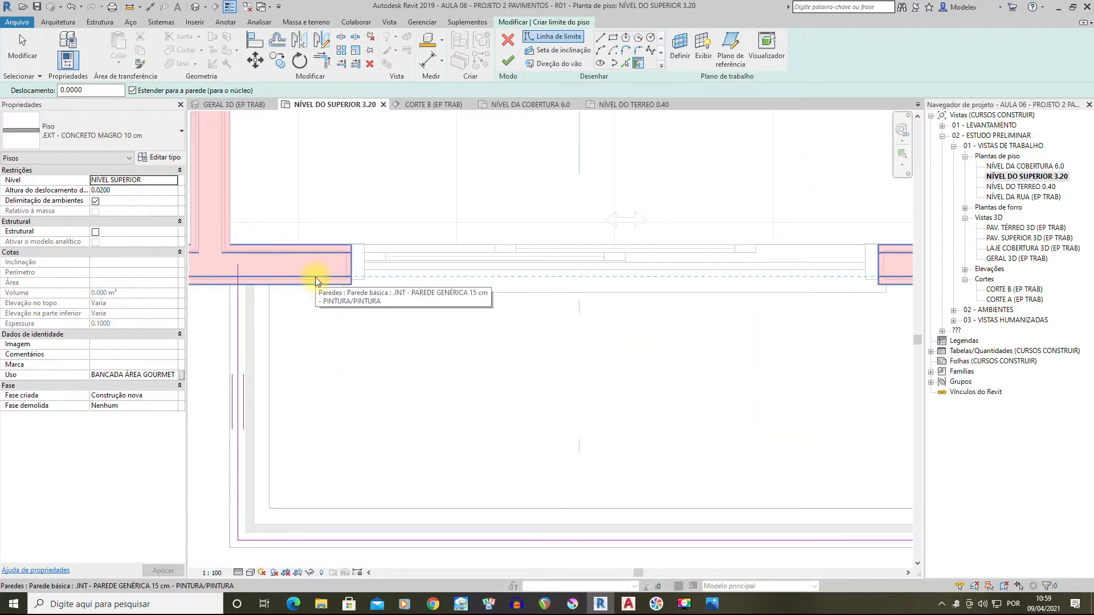
pyautogui.click(315, 277)
pyautogui.scroll(-2, 364, 294)
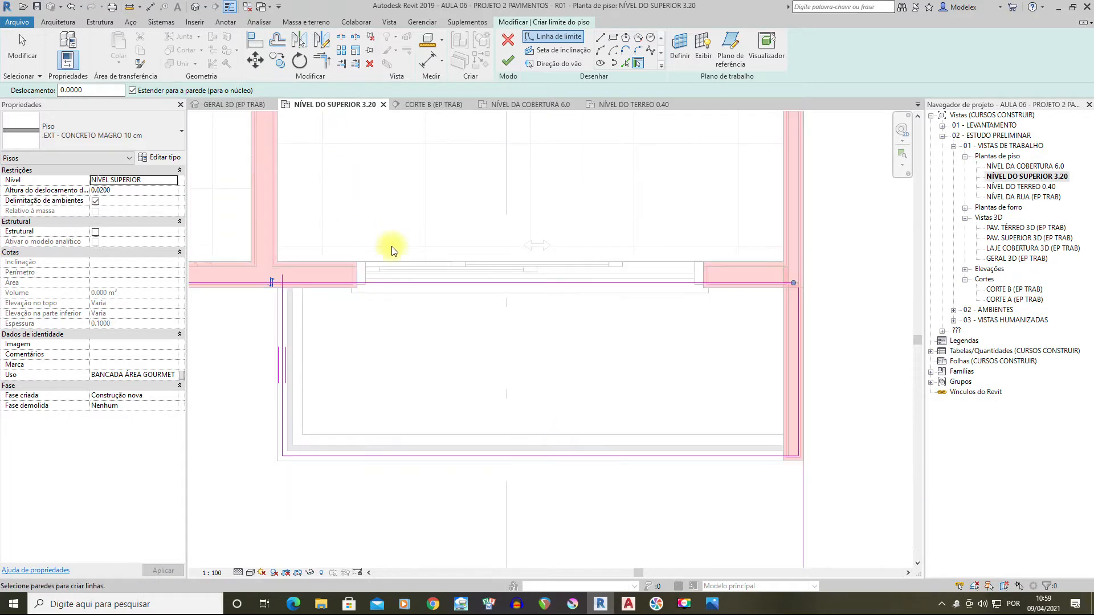
# Trim the boundary line along the façade wall to the balcony's side lines and finish the floor
pyautogui.press('t')
pyautogui.press('r')
pyautogui.click(680, 283)
pyautogui.click(797, 302)
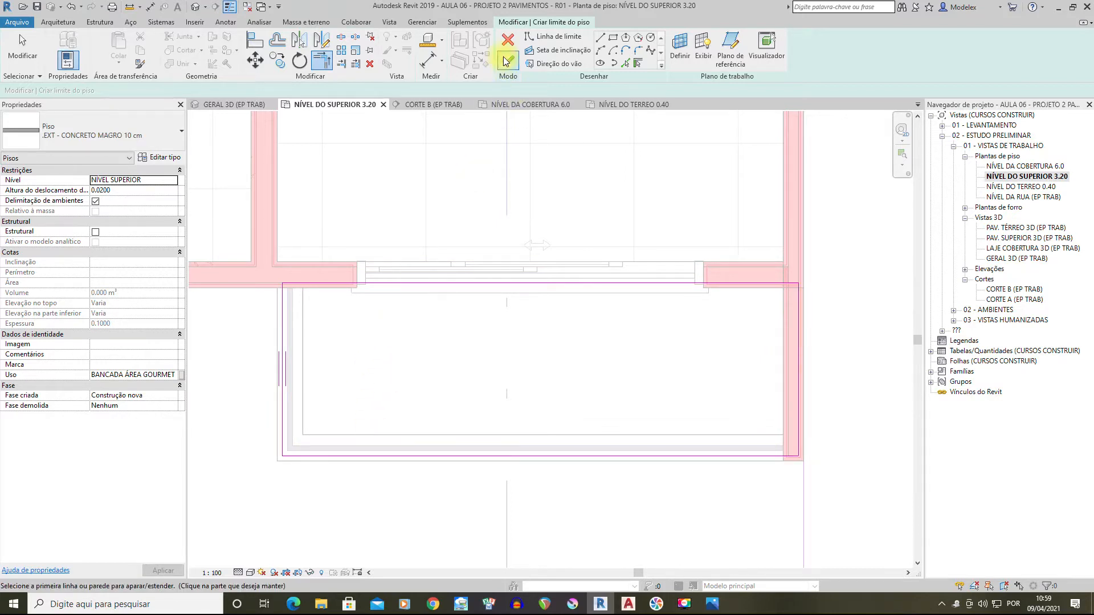
pyautogui.click(506, 61)
pyautogui.scroll(-3, 716, 332)
pyautogui.click(573, 314)
pyautogui.scroll(4, 548, 318)
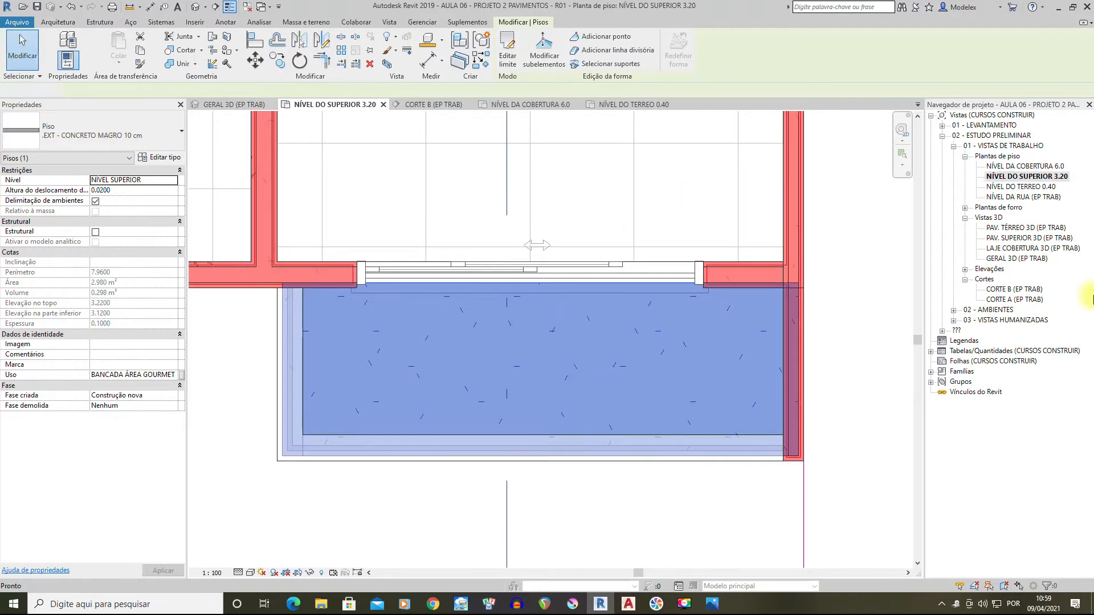
pyautogui.click(696, 203)
# In section CORTE B, set the balcony floor's height offset from the level to -0.05
pyautogui.doubleClick(1016, 288)
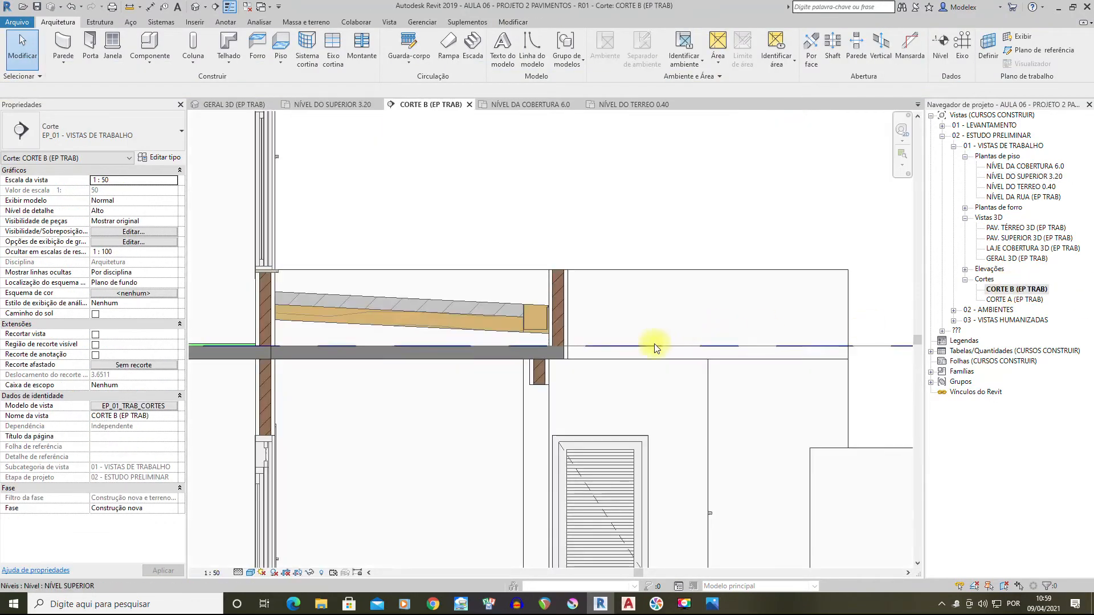
pyautogui.scroll(-5, 655, 347)
pyautogui.scroll(3, 899, 354)
pyautogui.scroll(3, 773, 344)
pyautogui.scroll(4, 686, 367)
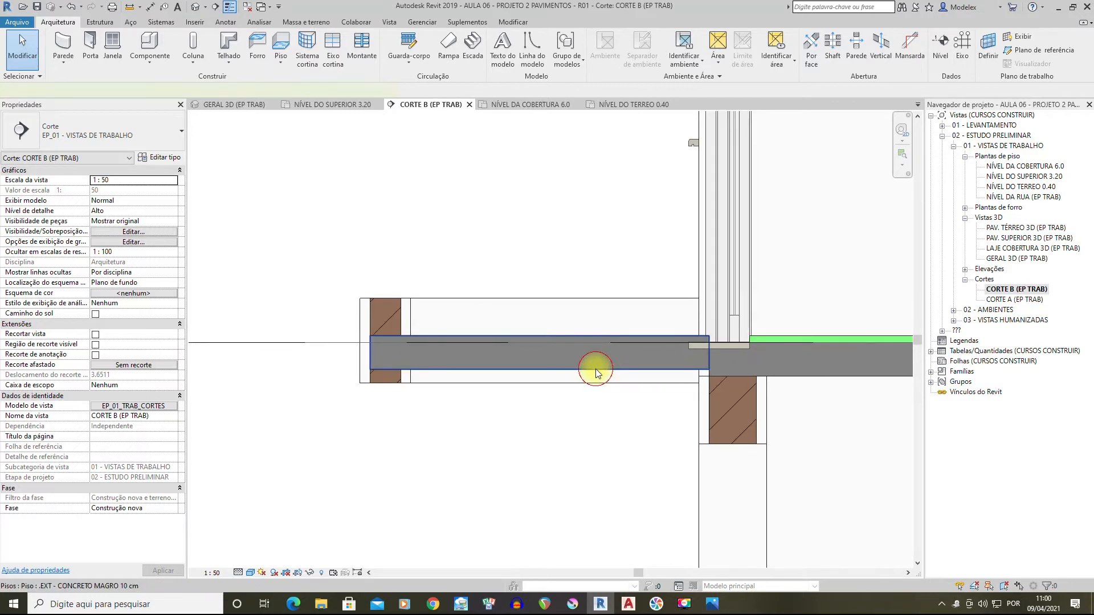
pyautogui.click(596, 371)
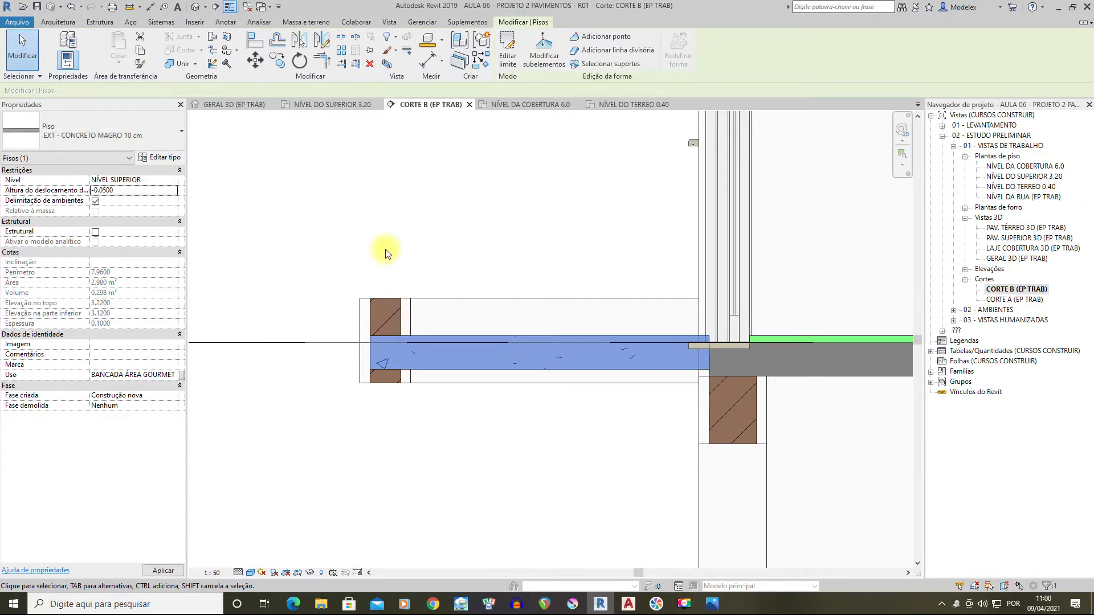
pyautogui.moveTo(714, 374); pyautogui.dragTo(645, 363, button='middle')
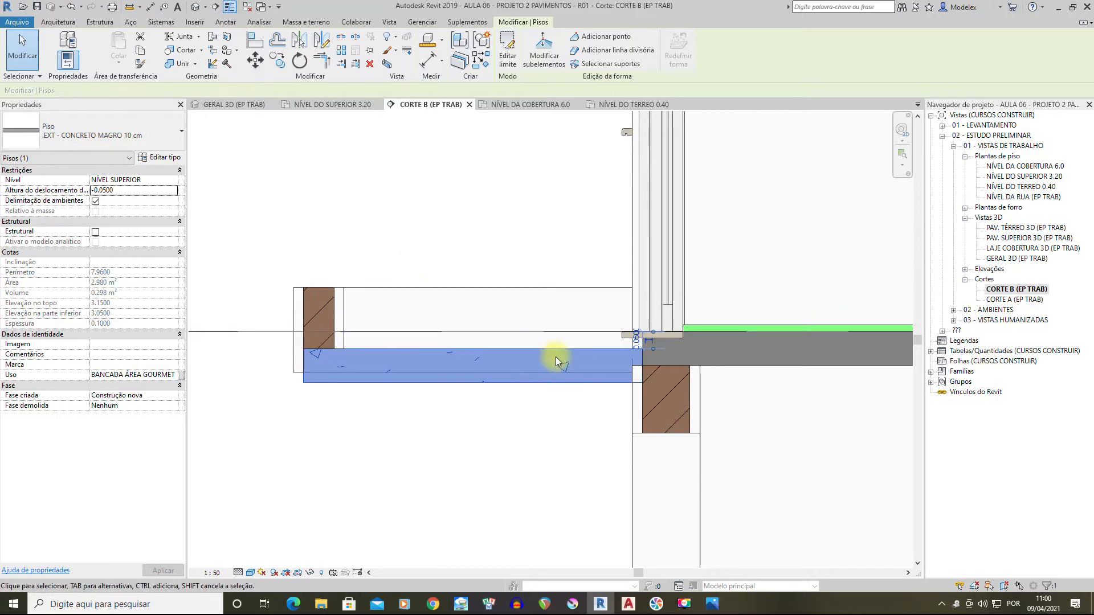
pyautogui.moveTo(354, 343); pyautogui.dragTo(545, 342, button='middle')
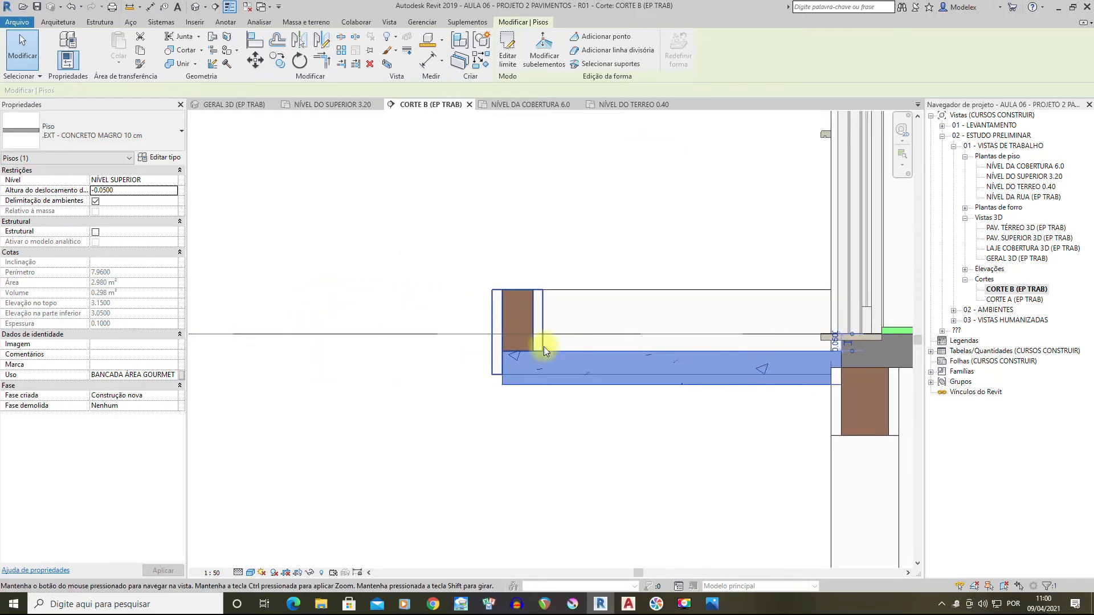
# Set the base offset of both balcony edge walls to -0.15
pyautogui.click(555, 298)
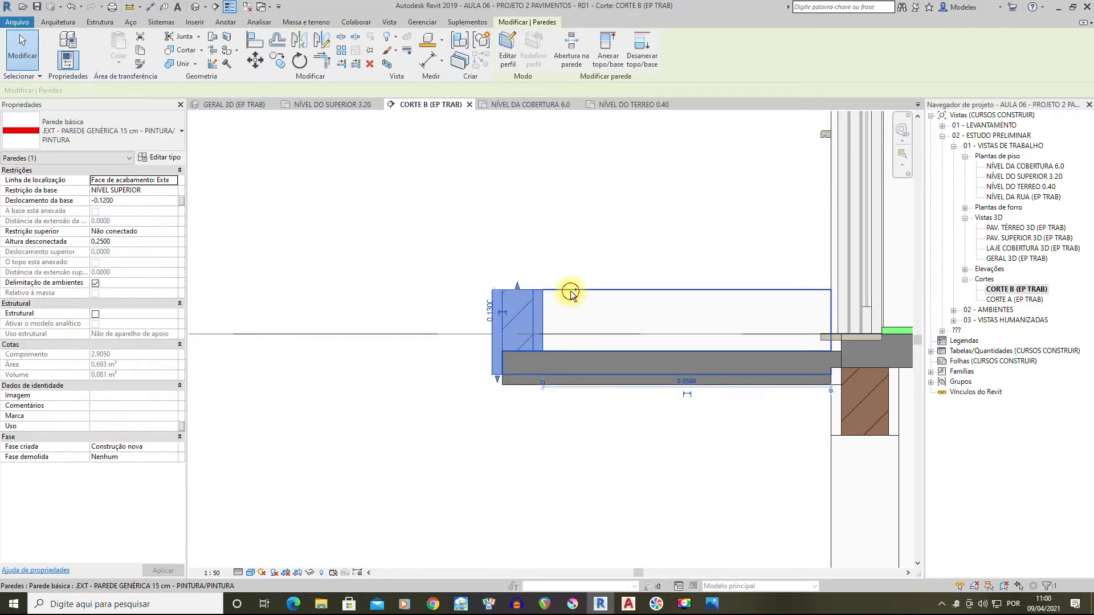
pyautogui.keyDown('ctrl'); pyautogui.click(621, 359); pyautogui.keyUp('ctrl')
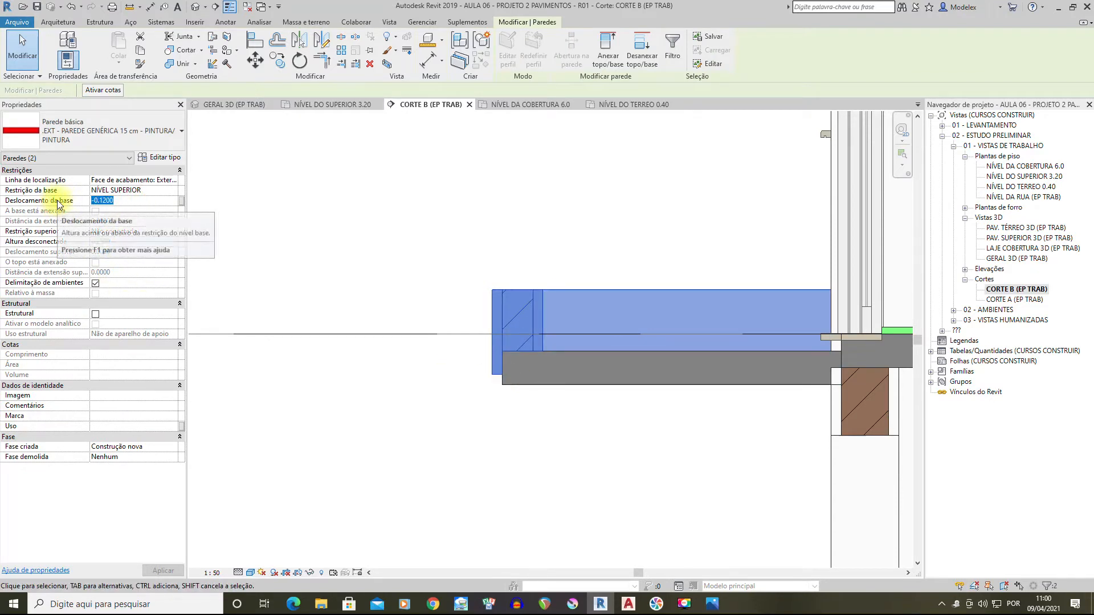
pyautogui.write('-')
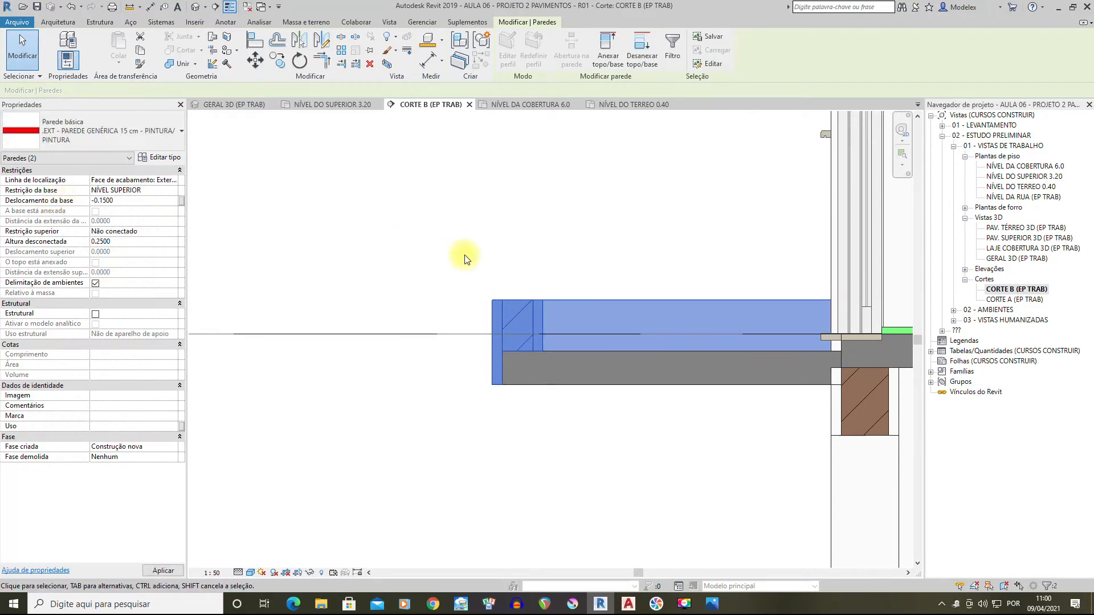
pyautogui.click(571, 248)
# In the NÍVEL DO SUPERIOR 3.20 plan, move the balcony floor's façade-side boundary line 0.09 m into the wall and finish, letting the walls attach to the floor
pyautogui.moveTo(720, 347)
pyautogui.mouseDown(button='middle')
pyautogui.moveTo(615, 337)
pyautogui.moveTo(467, 352)
pyautogui.mouseUp(button='middle')
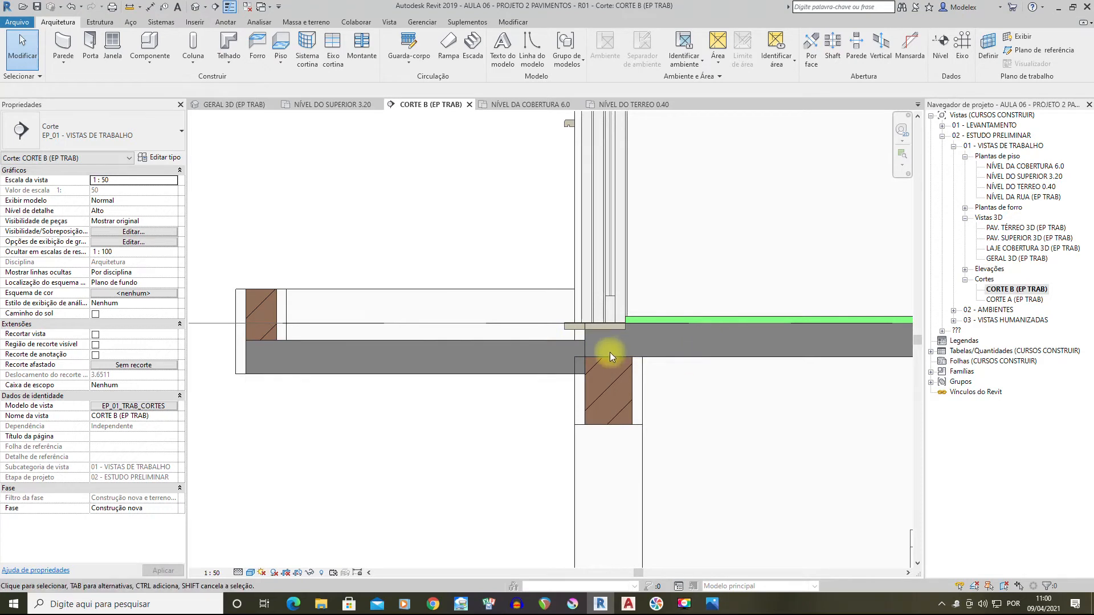
pyautogui.click(551, 342)
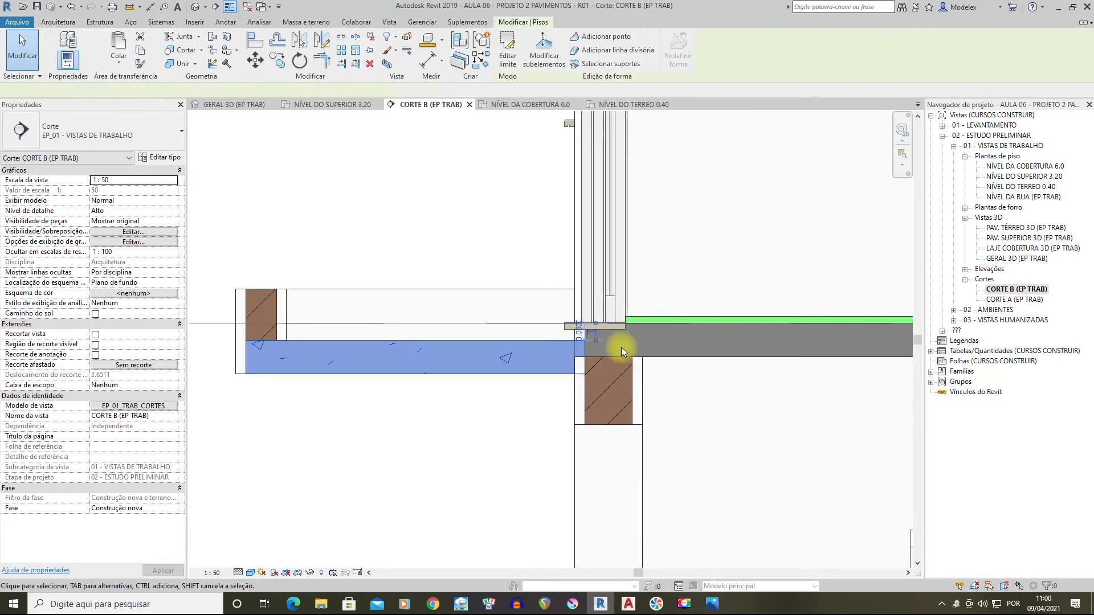
pyautogui.doubleClick(1033, 177)
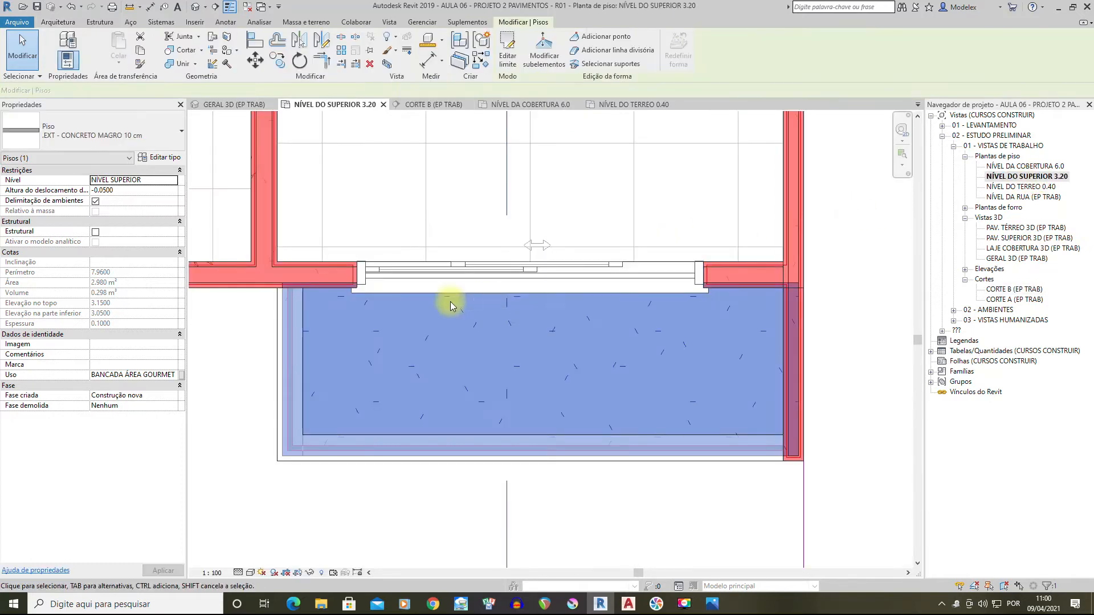
pyautogui.click(544, 51)
pyautogui.click(523, 72)
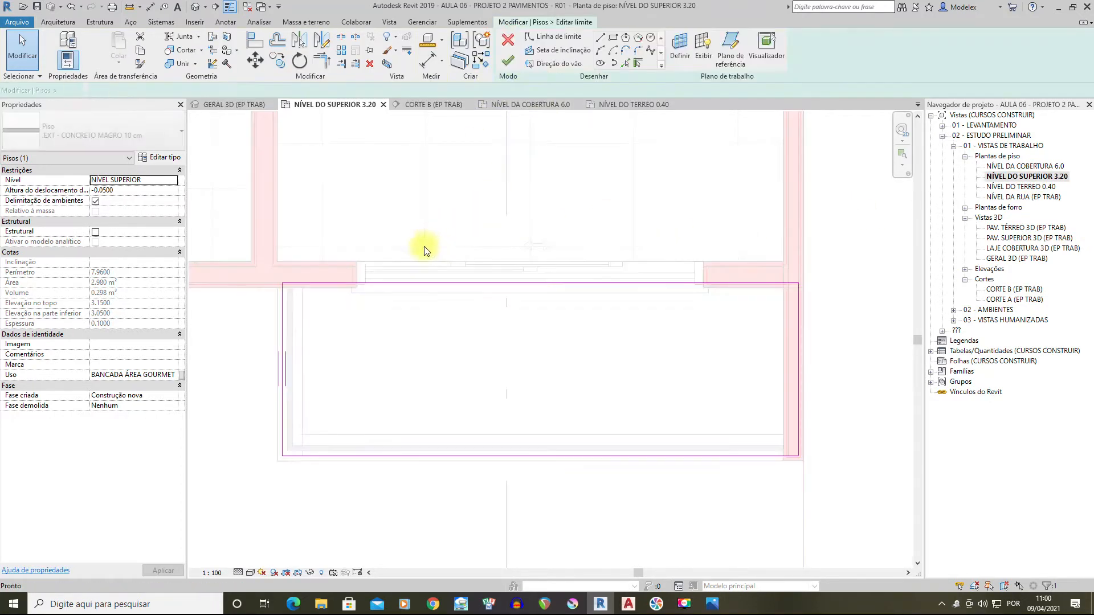
pyautogui.scroll(1, 318, 288)
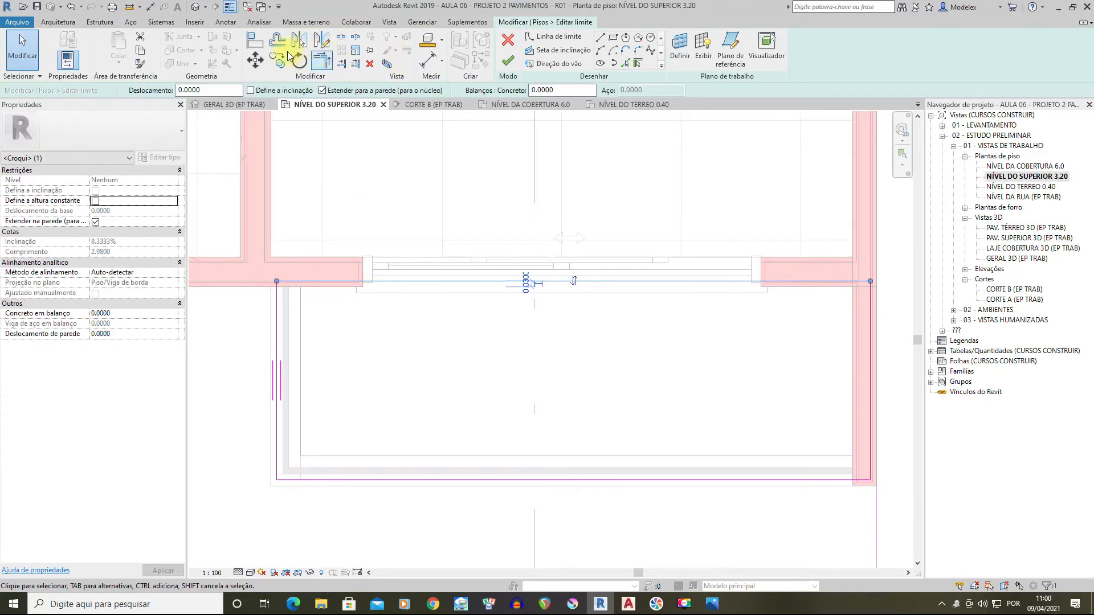
pyautogui.click(255, 59)
pyautogui.scroll(3, 330, 286)
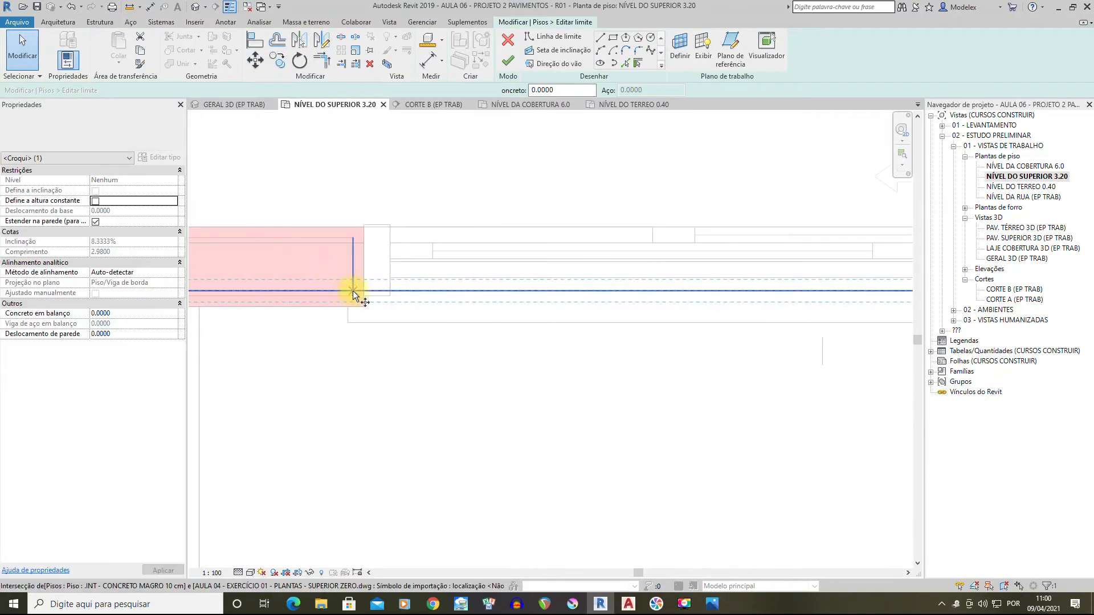
pyautogui.click(353, 290)
pyautogui.click(354, 243)
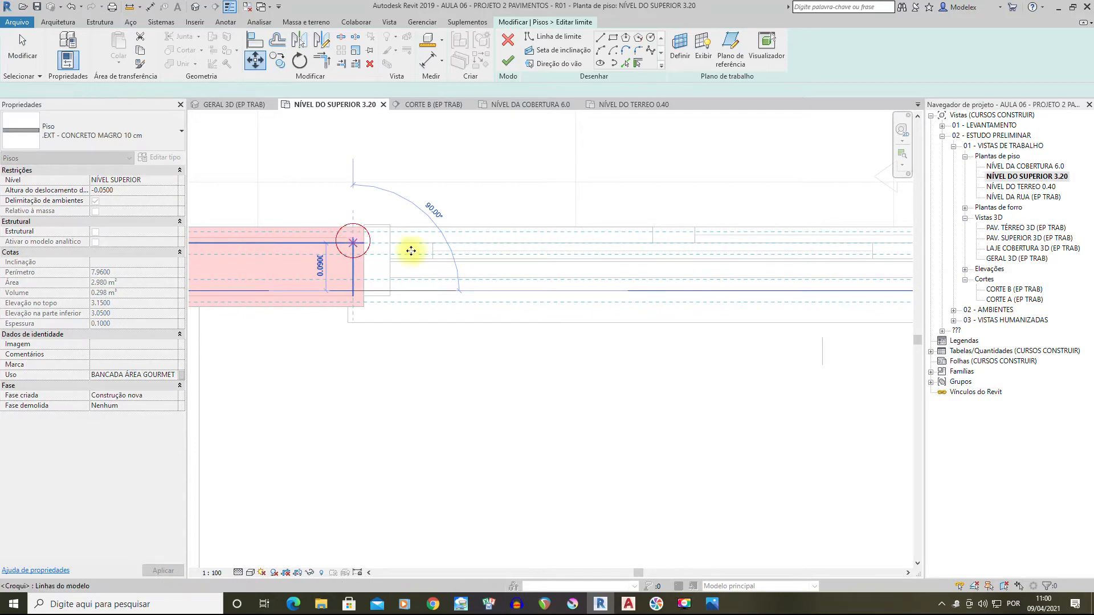
pyautogui.scroll(-2, 503, 285)
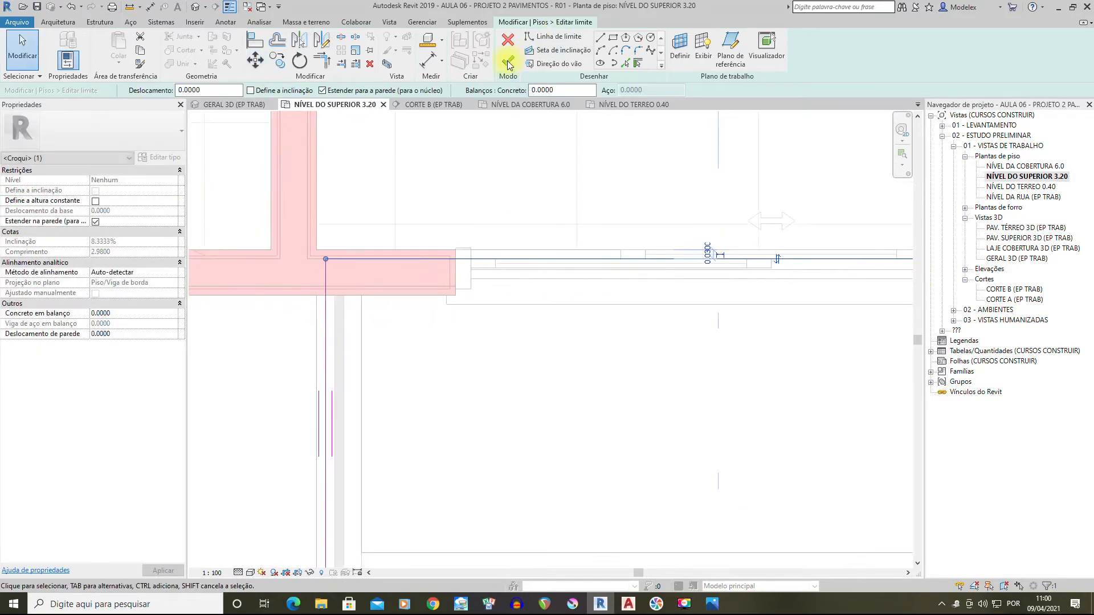
pyautogui.click(507, 63)
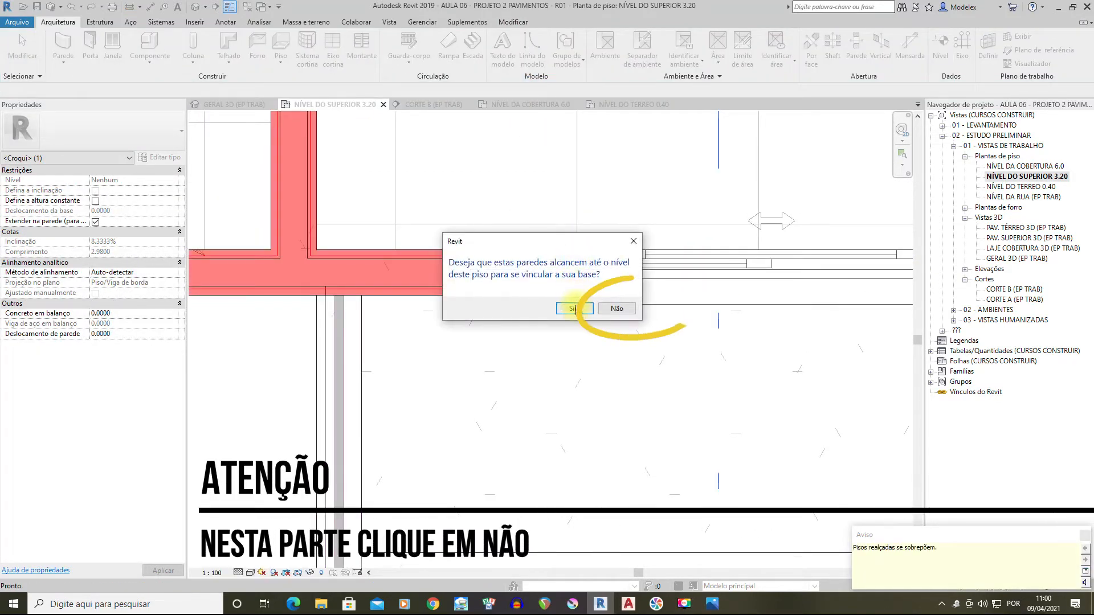
pyautogui.click(572, 308)
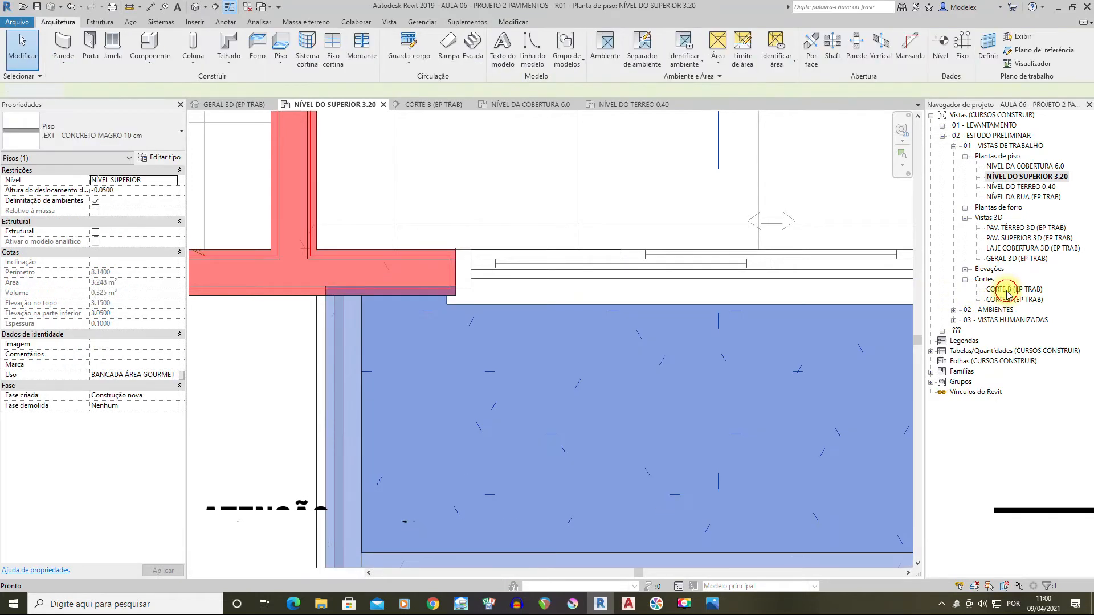
# Examine the joint between the balcony floor, the interior slab and the façade wall in section CORTE B
pyautogui.doubleClick(1006, 291)
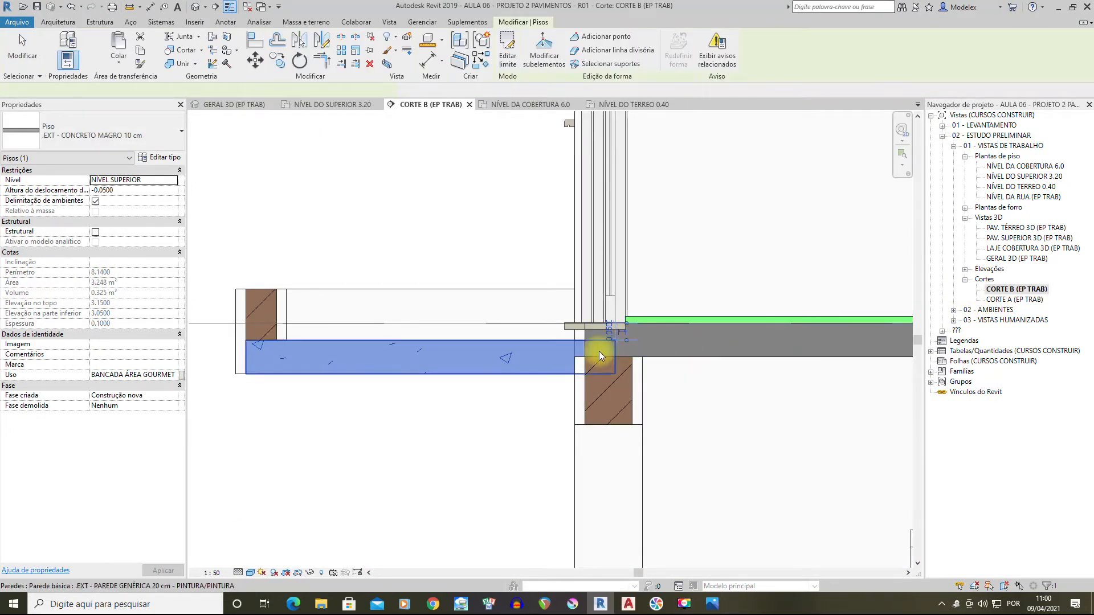
pyautogui.scroll(3, 599, 351)
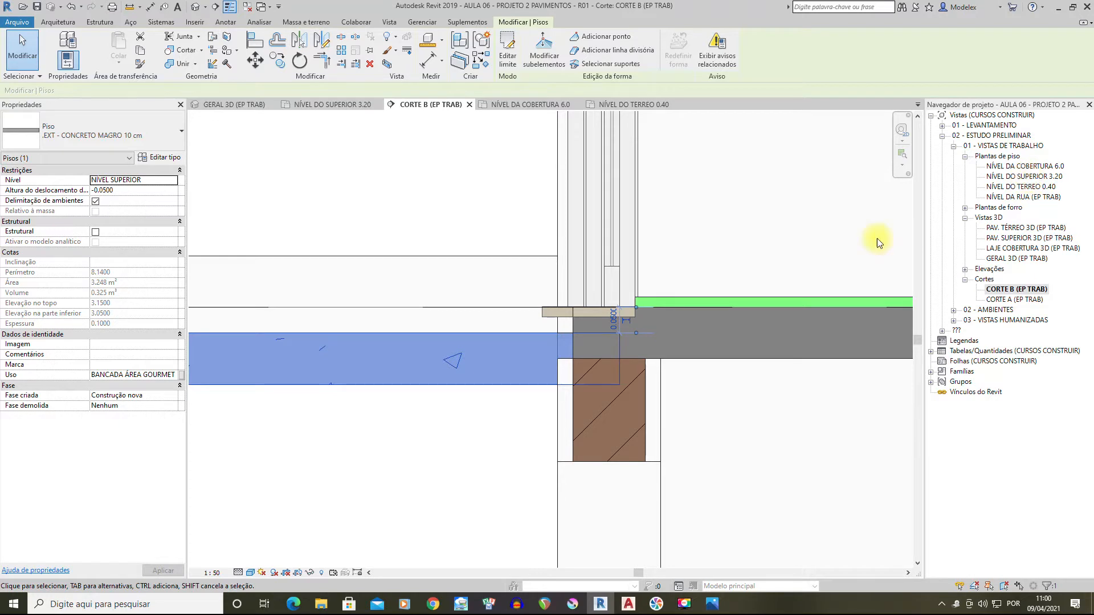
pyautogui.scroll(-4, 621, 285)
pyautogui.moveTo(720, 227); pyautogui.dragTo(634, 303, button='middle')
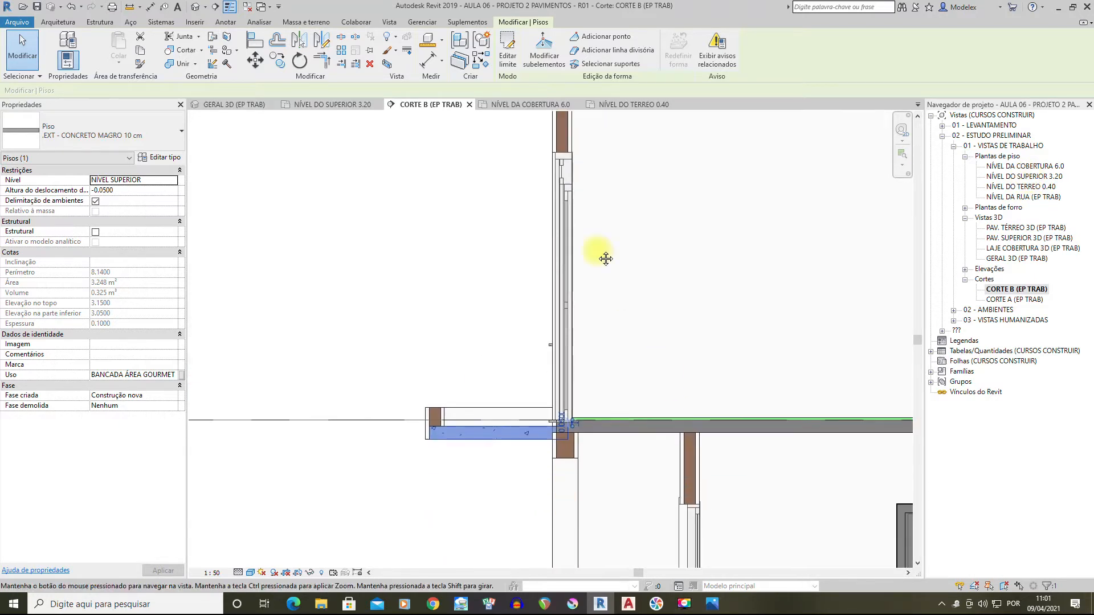
pyautogui.scroll(5, 572, 433)
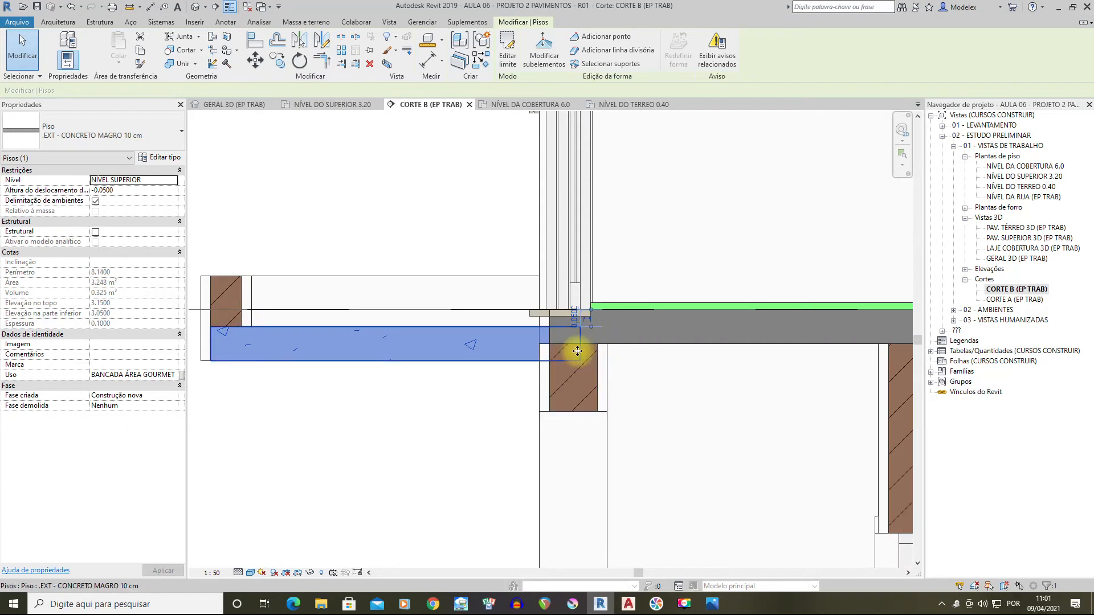
# Set NÍVEL DO TÉRREO as the underlay base level of the NÍVEL DO SUPERIOR 3.20 plan
pyautogui.doubleClick(1025, 177)
pyautogui.scroll(-3, 654, 261)
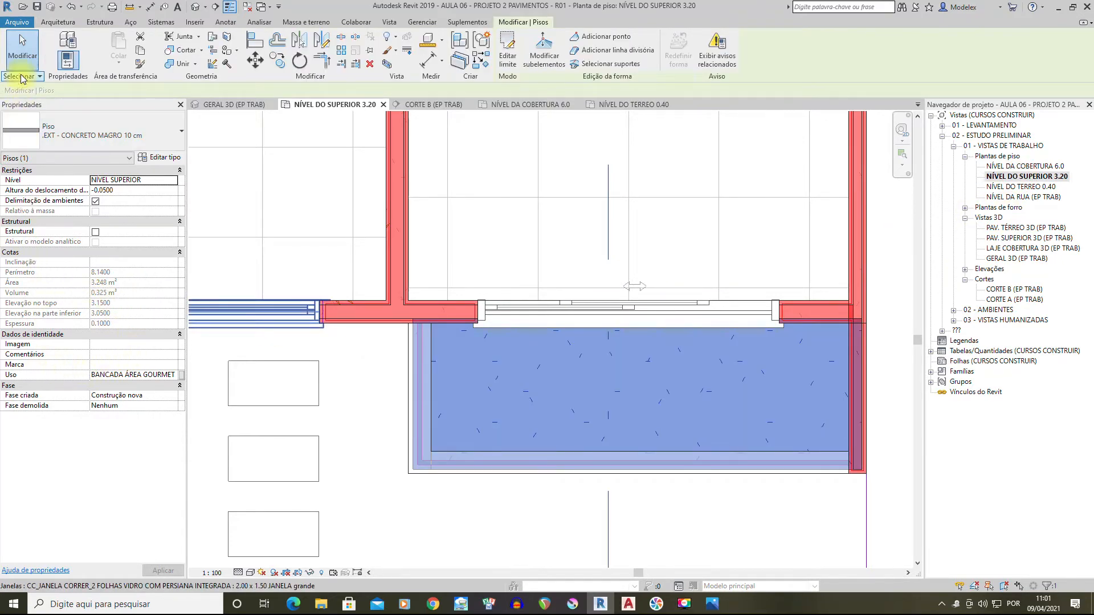
pyautogui.click(23, 45)
pyautogui.scroll(-3, 631, 257)
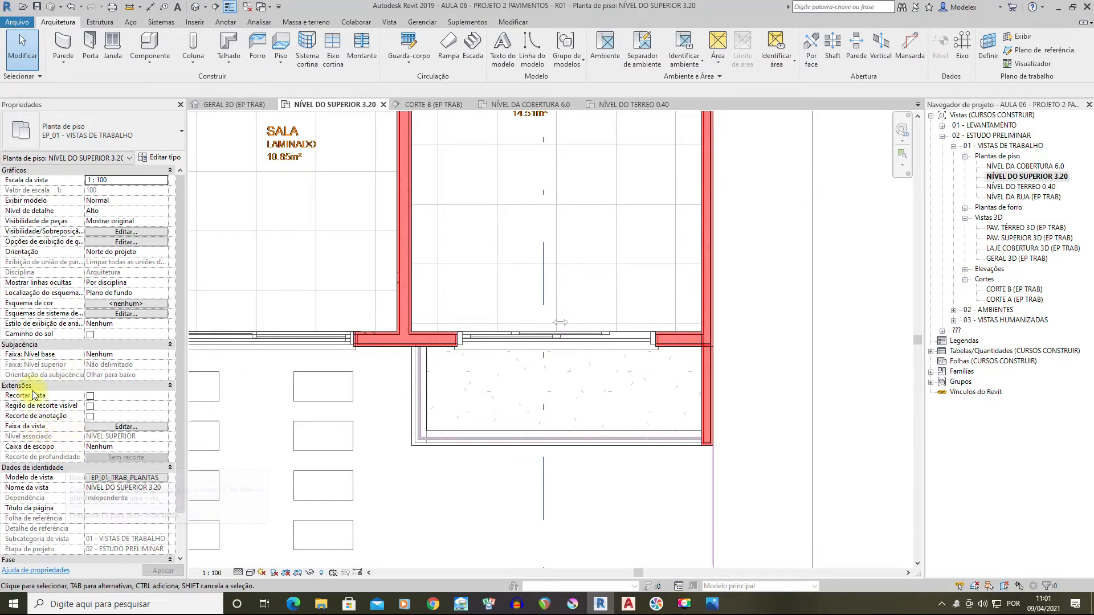
pyautogui.scroll(-2, 33, 393)
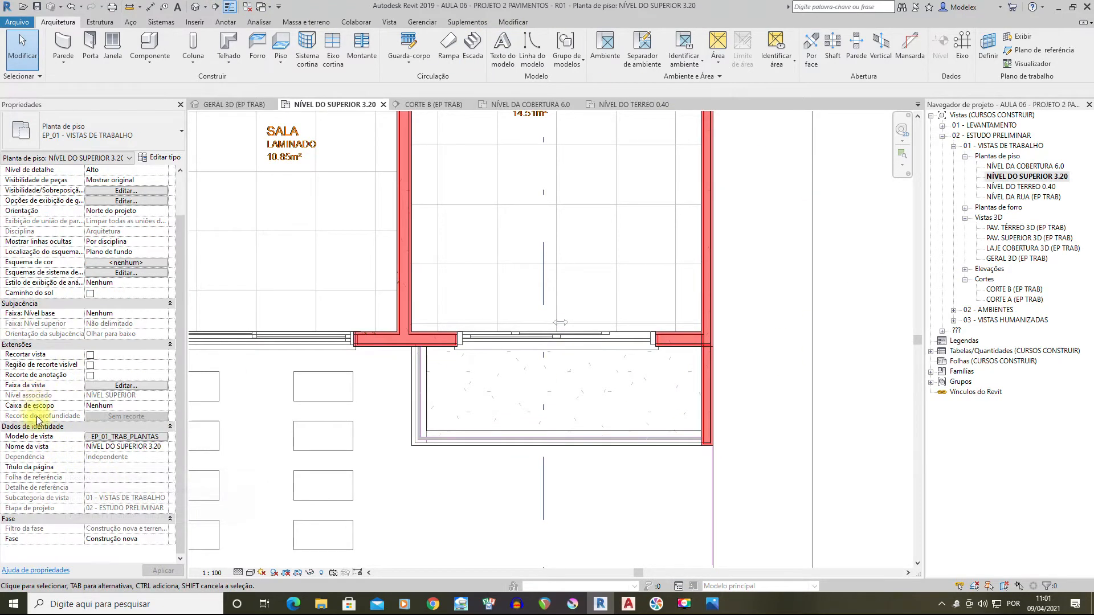
pyautogui.click(164, 314)
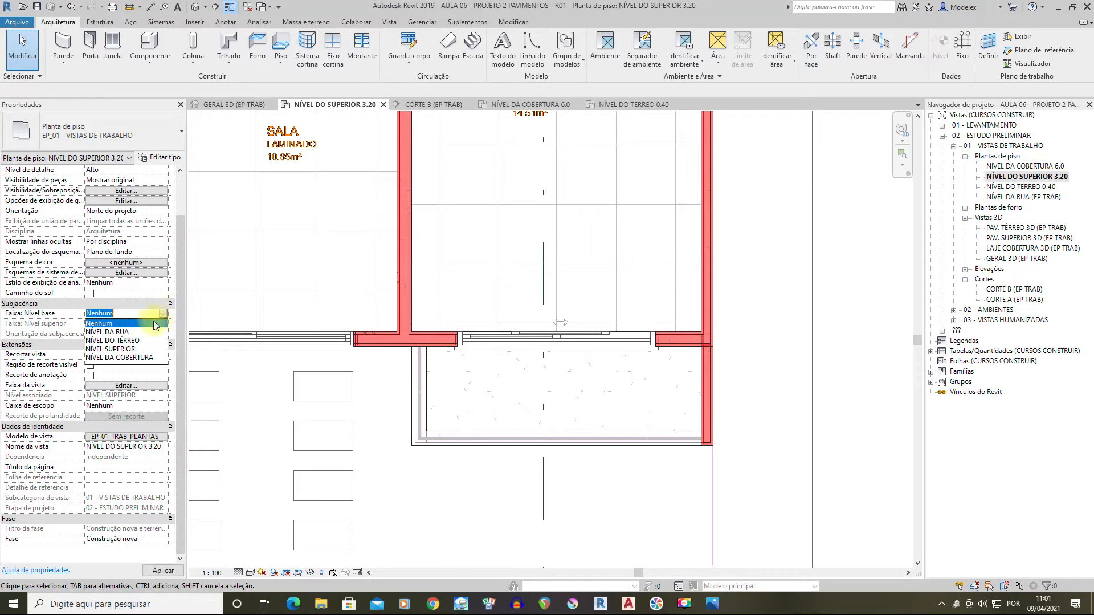
pyautogui.click(114, 341)
# Examine the ground-floor underlay around the balcony, its sliding door and the adjoining walls in plan
pyautogui.scroll(4, 707, 341)
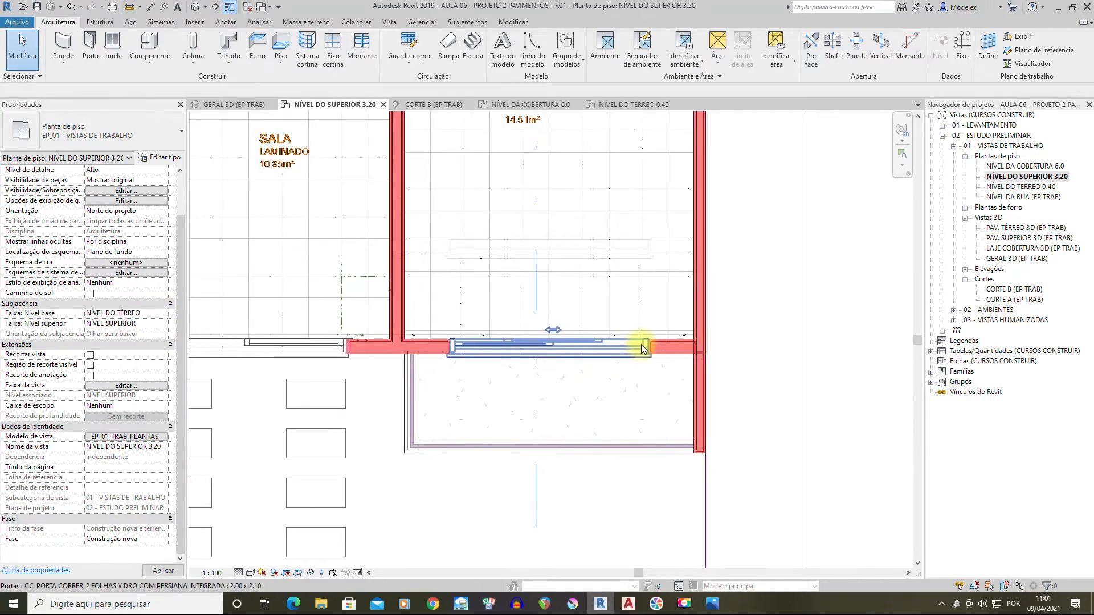
pyautogui.moveTo(632, 342); pyautogui.dragTo(750, 378, button='middle')
pyautogui.scroll(-4, 567, 371)
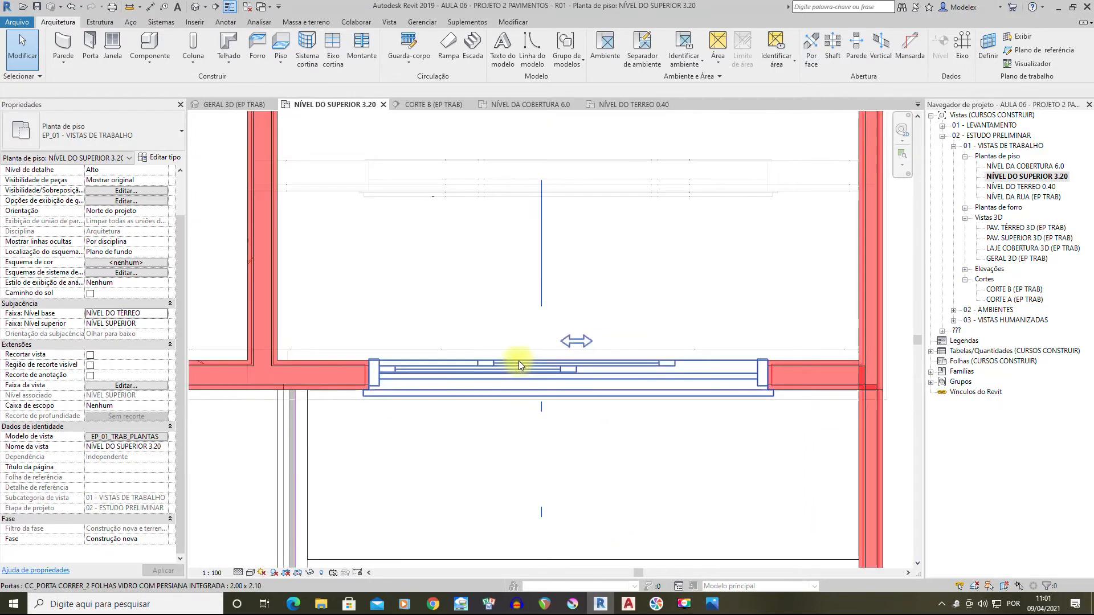
pyautogui.moveTo(628, 371); pyautogui.dragTo(691, 330, button='middle')
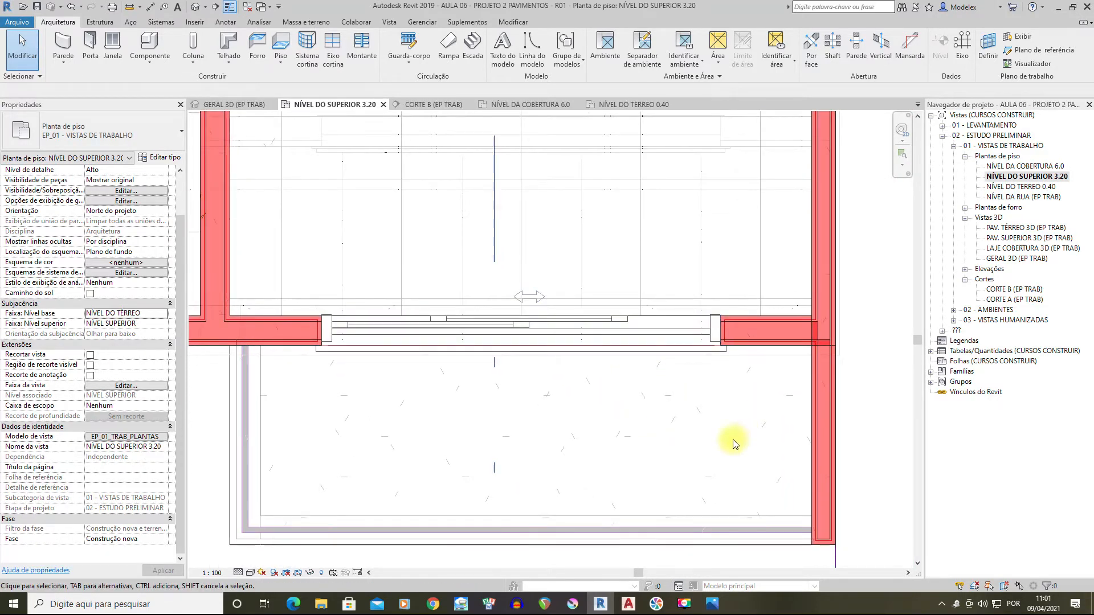
pyautogui.scroll(-2, 733, 440)
pyautogui.scroll(-1, 611, 450)
pyautogui.click(837, 384)
# Open the GERAL 3D (EP TRAB) view and try the hidden line visual style before settling on wireframe
pyautogui.doubleClick(1007, 261)
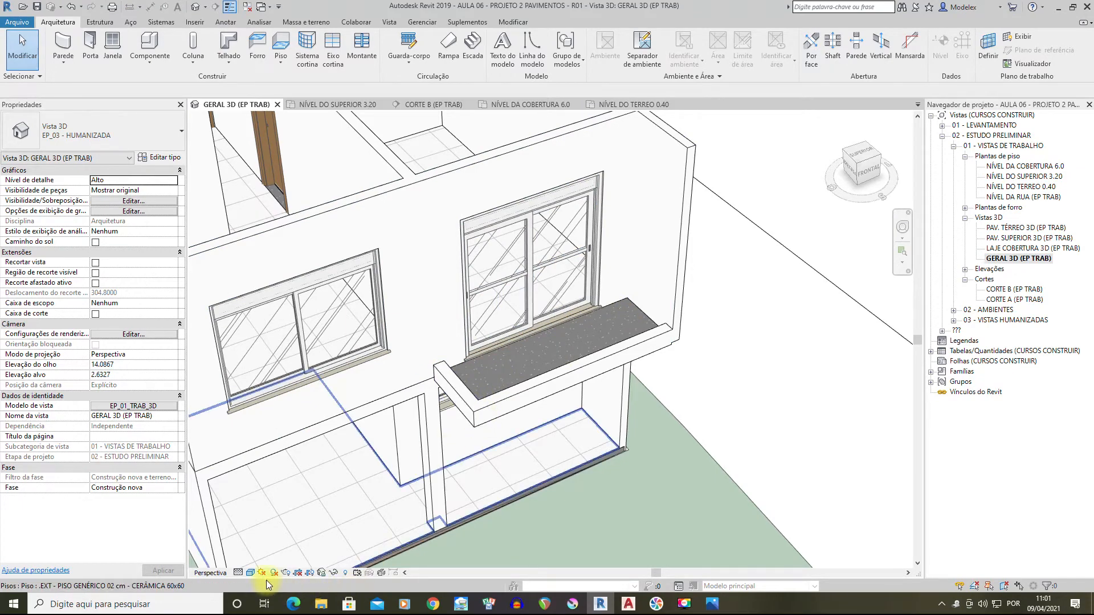
pyautogui.click(249, 576)
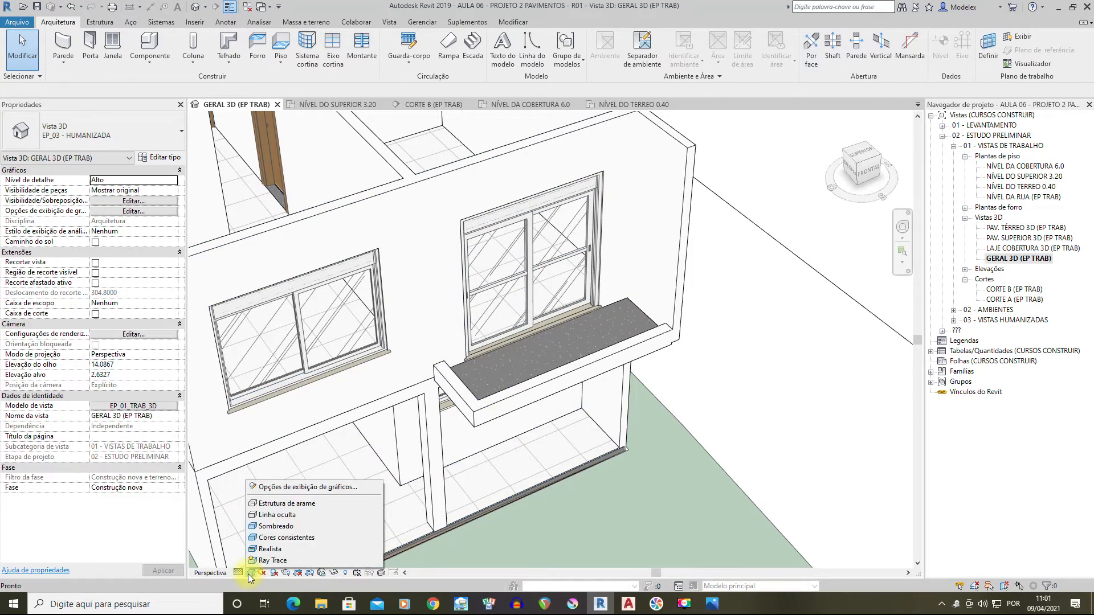
pyautogui.click(284, 516)
pyautogui.scroll(3, 651, 307)
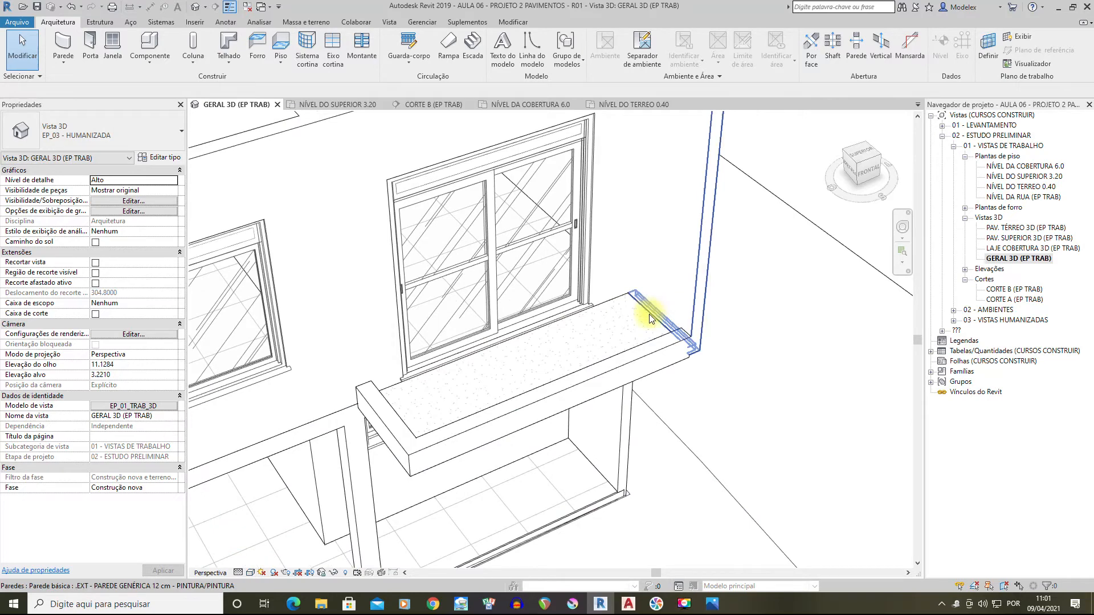
pyautogui.click(248, 577)
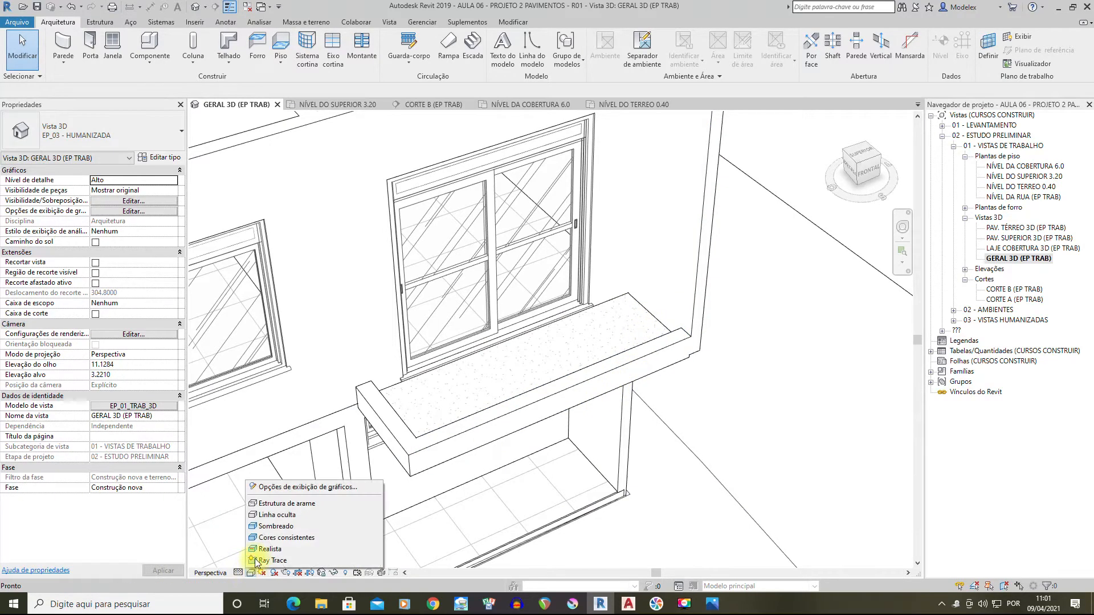
pyautogui.click(279, 501)
# Select the balcony floor and inspect from the side how it meets the façade wall in wireframe
pyautogui.keyDown('shift'); pyautogui.moveTo(578, 393); pyautogui.dragTo(663, 285, button='middle'); pyautogui.keyUp('shift')
pyautogui.scroll(1, 638, 350)
pyautogui.keyDown('shift'); pyautogui.moveTo(638, 350); pyautogui.dragTo(625, 389, button='middle'); pyautogui.keyUp('shift')
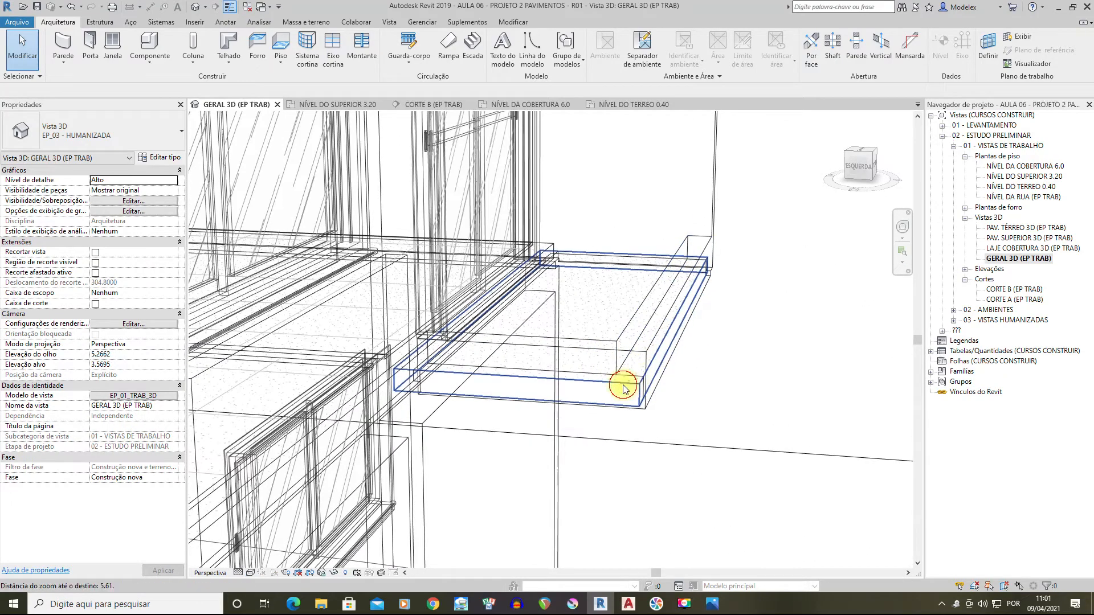
pyautogui.click(623, 389)
pyautogui.keyDown('shift'); pyautogui.moveTo(735, 315); pyautogui.dragTo(770, 291, button='middle'); pyautogui.keyUp('shift')
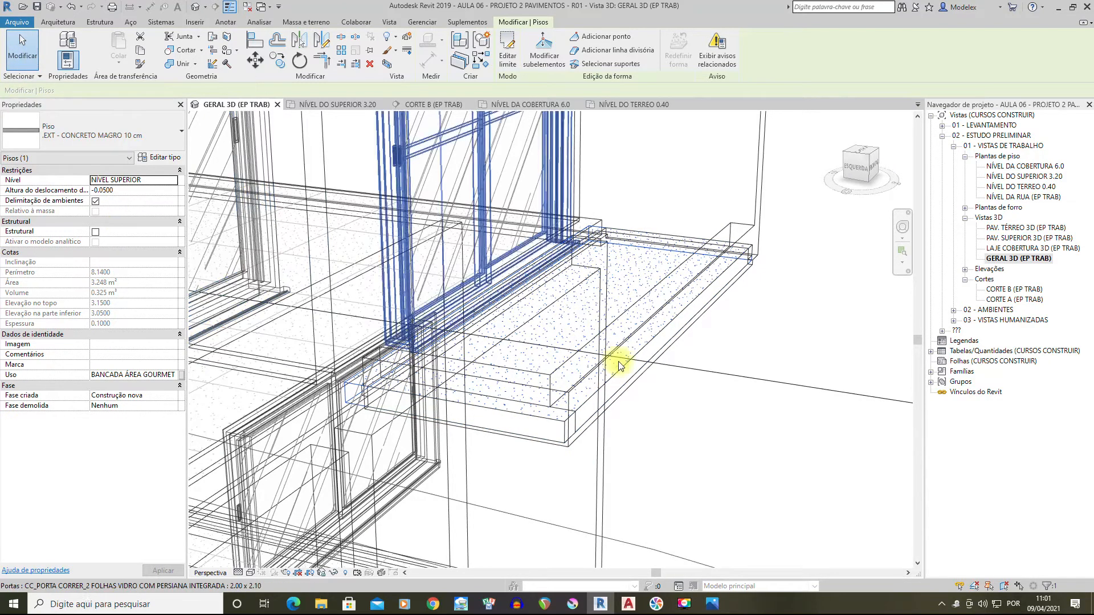
# In the NÍVEL DO SUPERIOR 3.20 plan, edit the balcony floor's boundary and move its rear line past the façade wall's inner face
pyautogui.doubleClick(1029, 179)
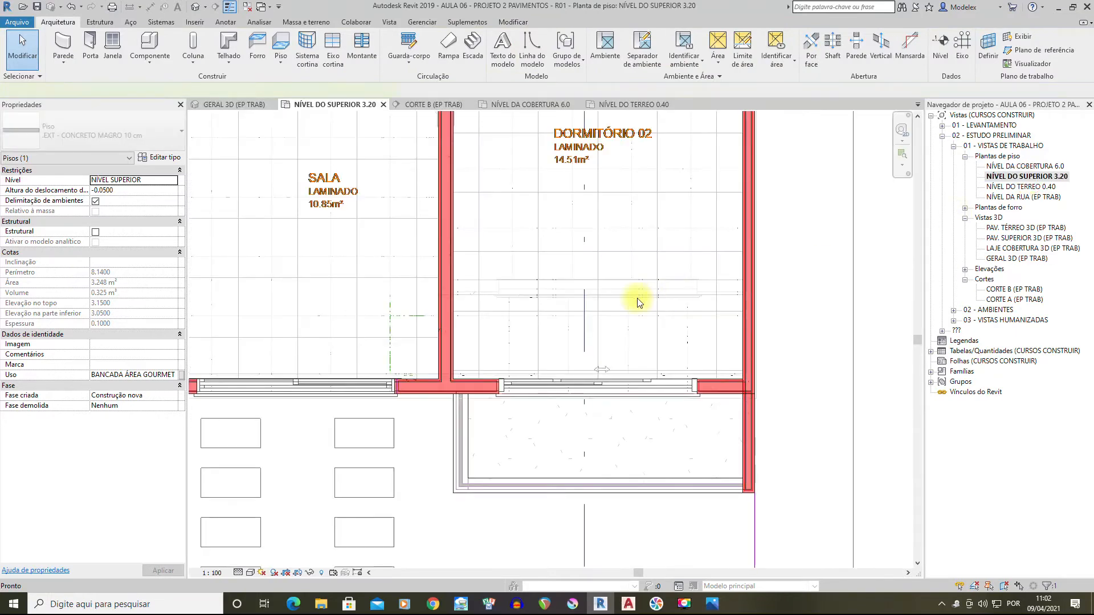
pyautogui.scroll(5, 630, 359)
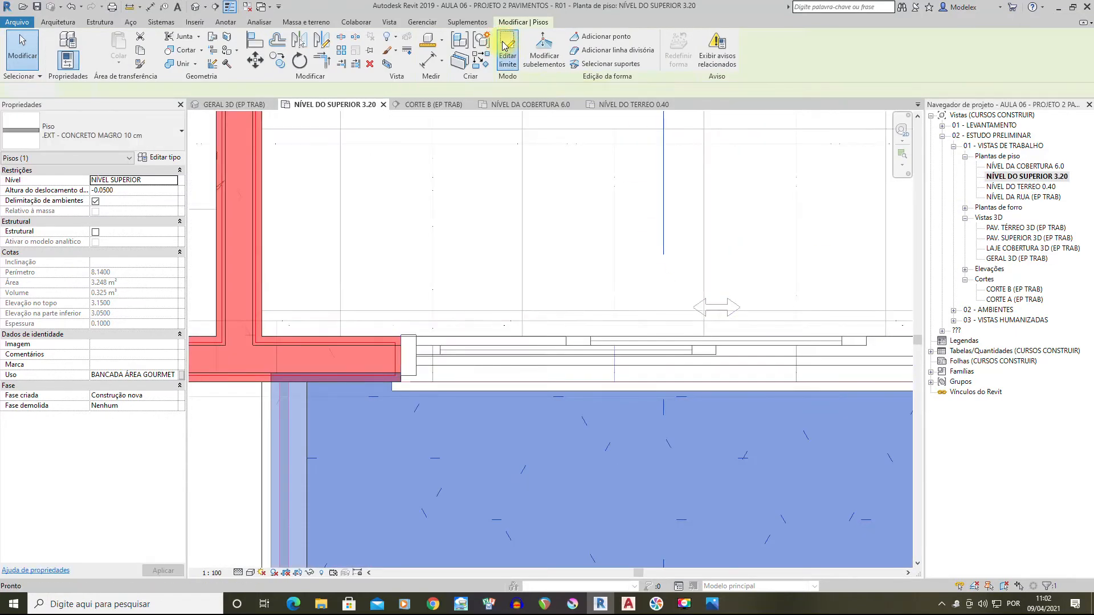
pyautogui.click(436, 346)
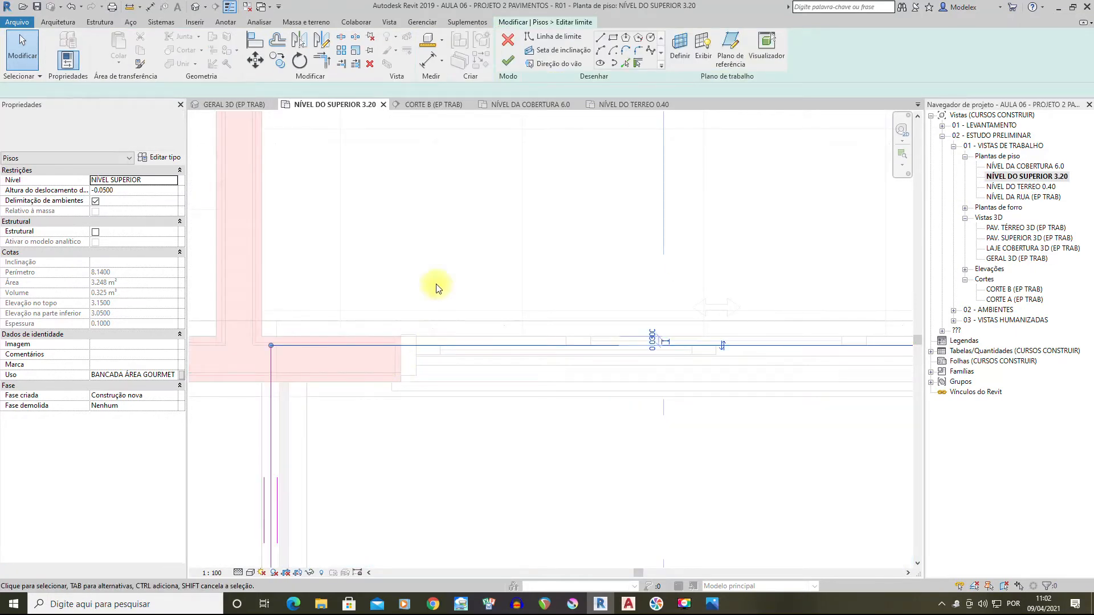
pyautogui.click(255, 61)
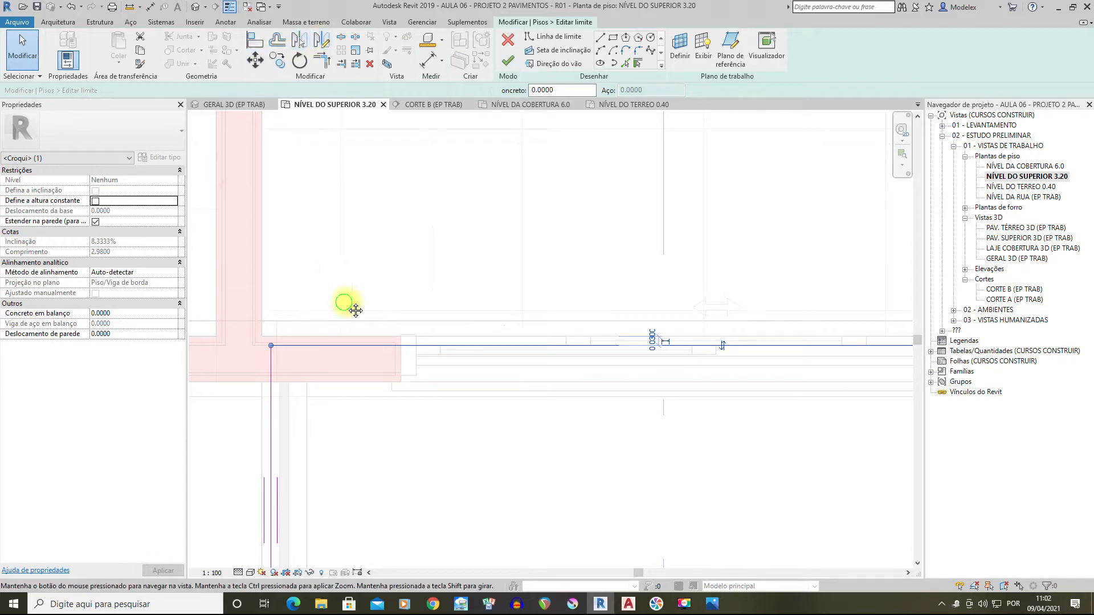
pyautogui.scroll(6, 379, 339)
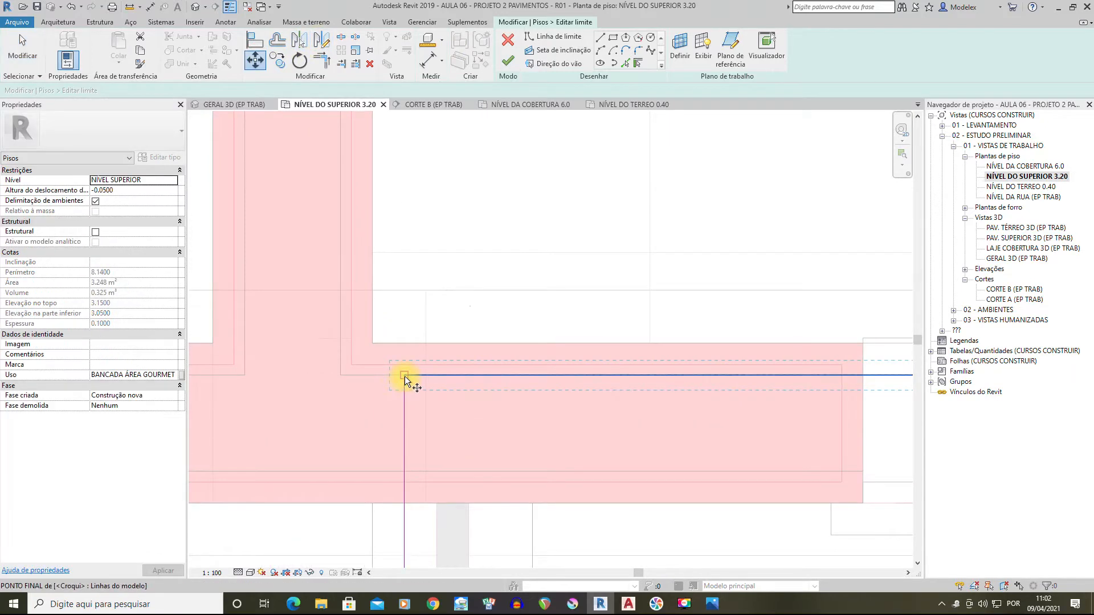
pyautogui.click(405, 375)
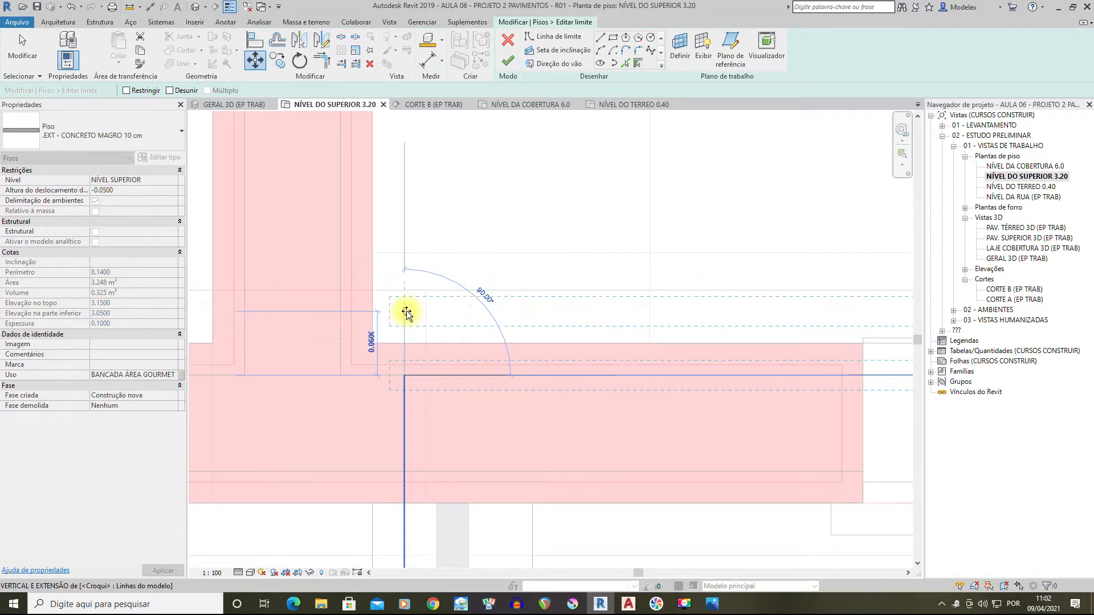
pyautogui.press('Return')
pyautogui.scroll(-4, 513, 296)
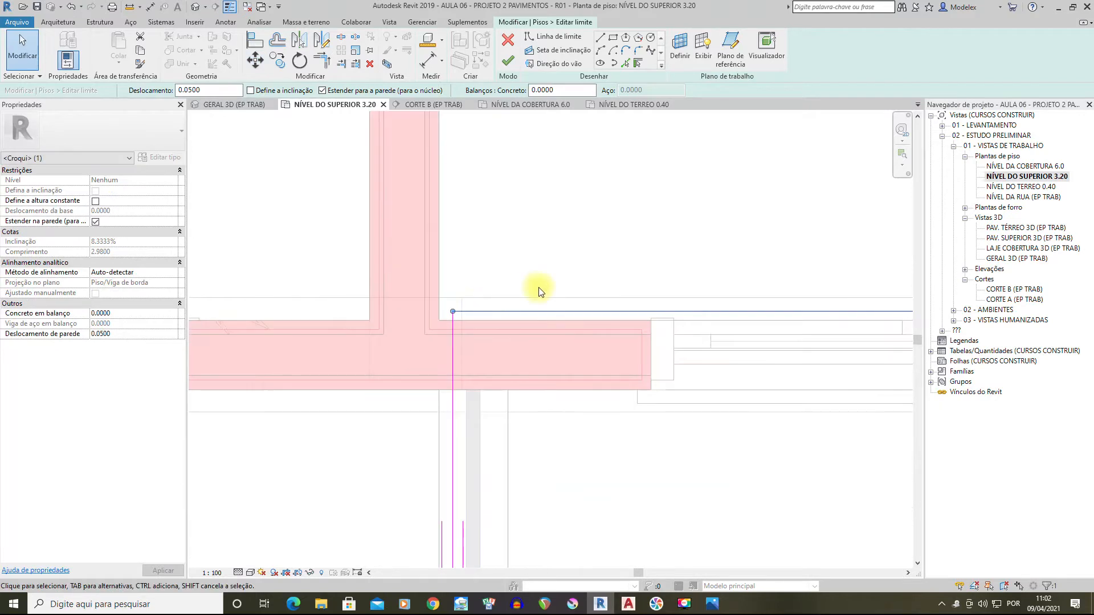
pyautogui.moveTo(608, 349); pyautogui.dragTo(478, 370, button='middle')
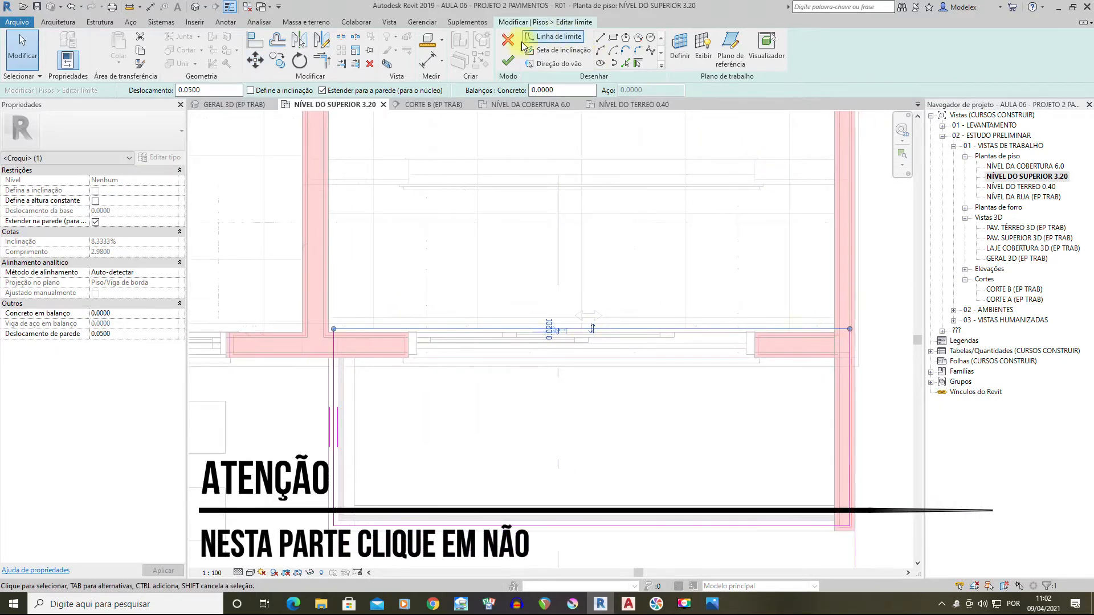
# Finish the balcony floor sketch and attach the walls below to the floor
pyautogui.click(503, 61)
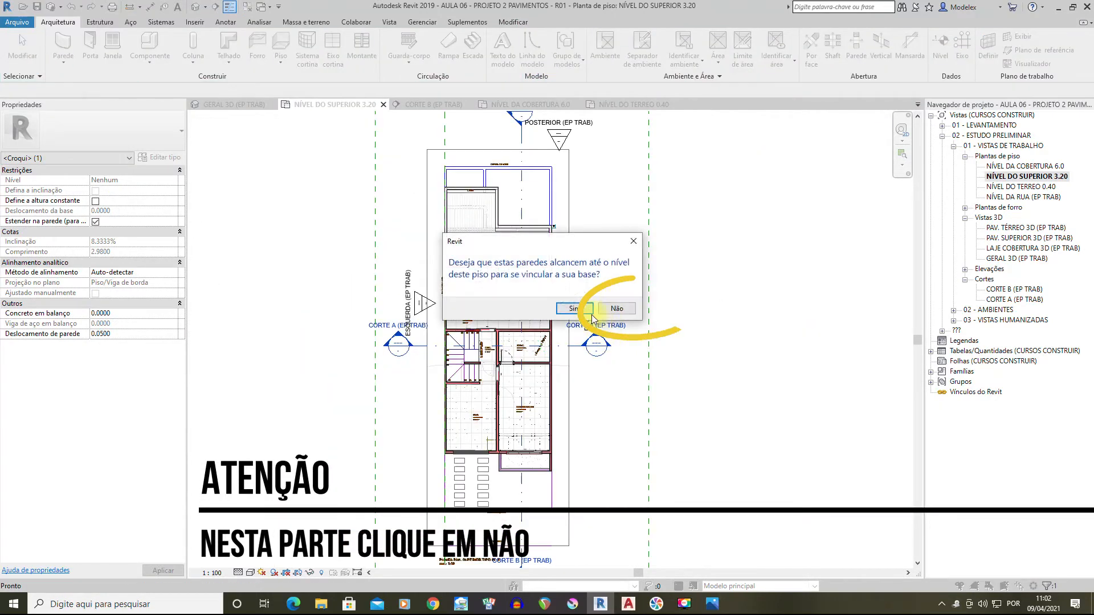
pyautogui.click(573, 314)
pyautogui.scroll(5, 501, 311)
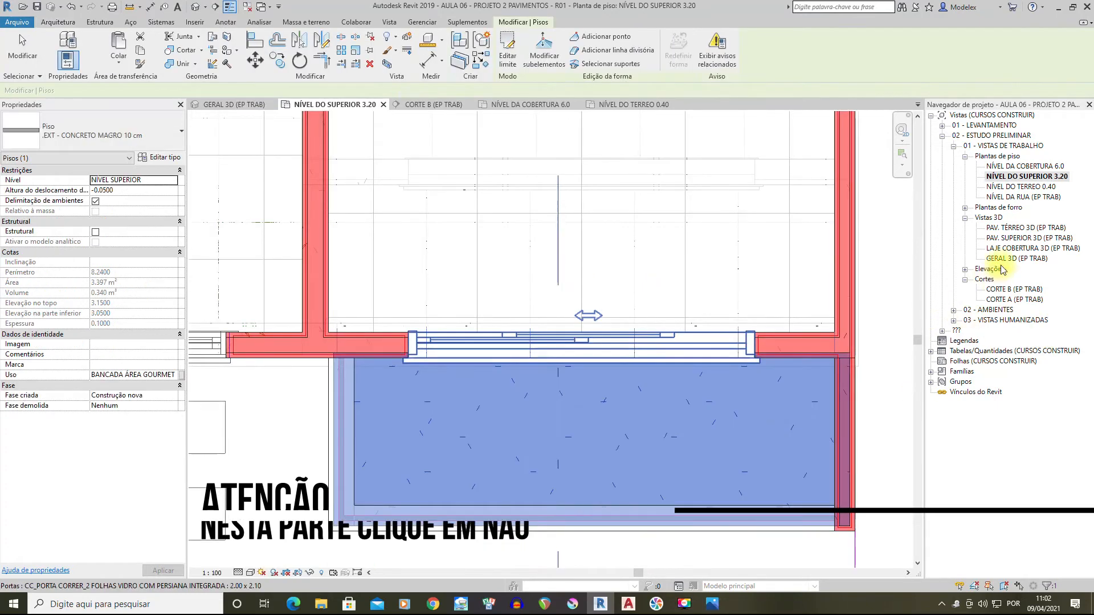
# In the CORTE B (EP TRAB) section, join the balcony concrete slab with the interior concrete slab
pyautogui.doubleClick(1011, 290)
pyautogui.scroll(4, 592, 342)
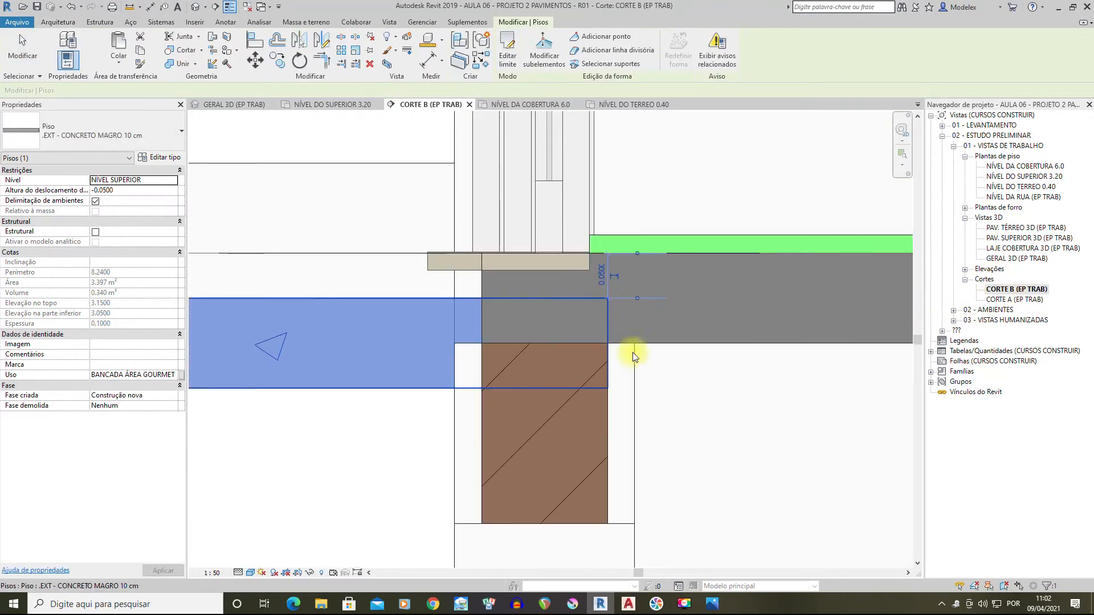
pyautogui.scroll(-4, 633, 356)
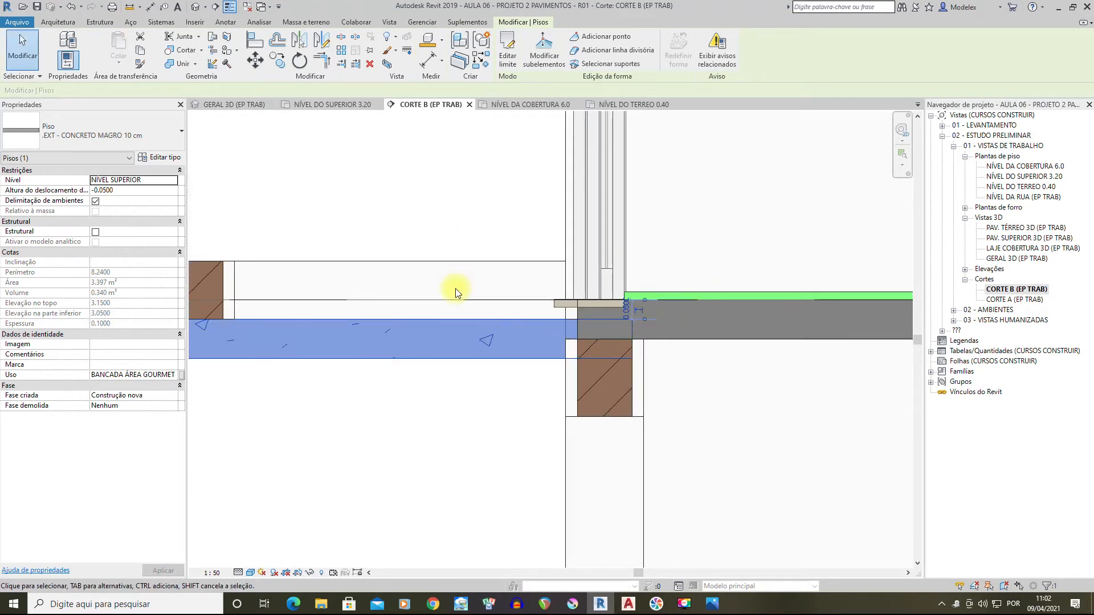
pyautogui.click(183, 64)
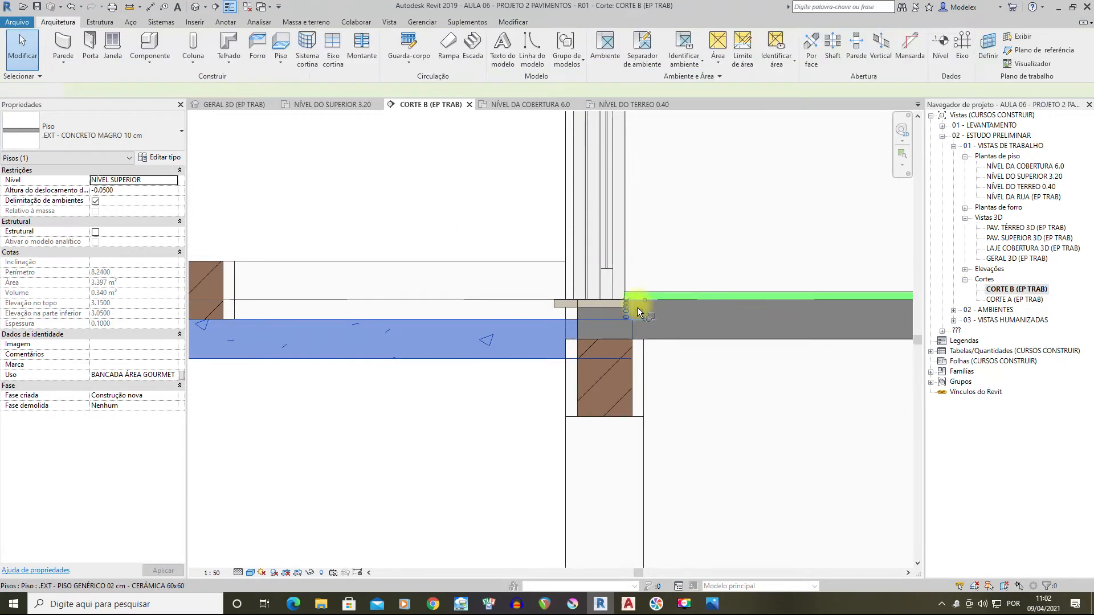
pyautogui.click(664, 338)
pyautogui.click(563, 340)
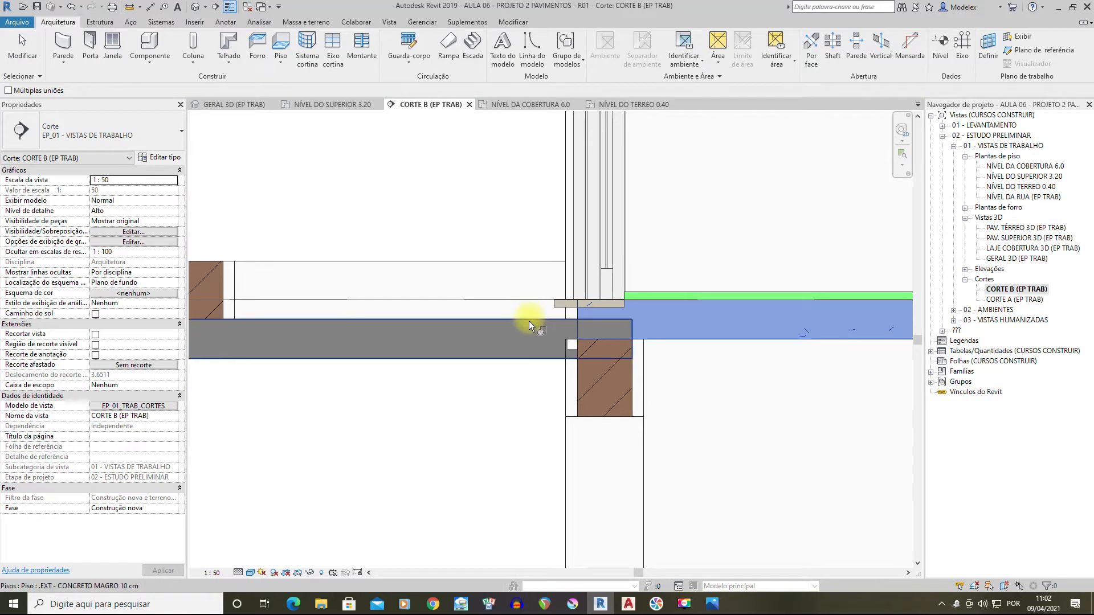
# Examine in section how the joined slabs meet the 20 cm wall beam beneath the sliding door
pyautogui.scroll(-2, 620, 357)
pyautogui.scroll(-3, 620, 357)
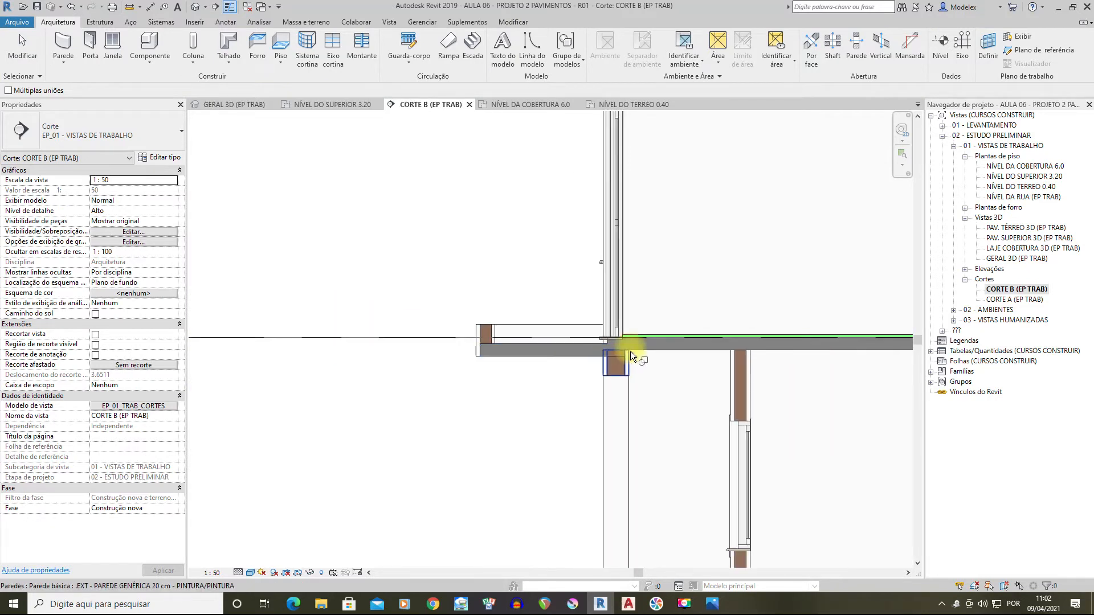
pyautogui.scroll(2, 615, 363)
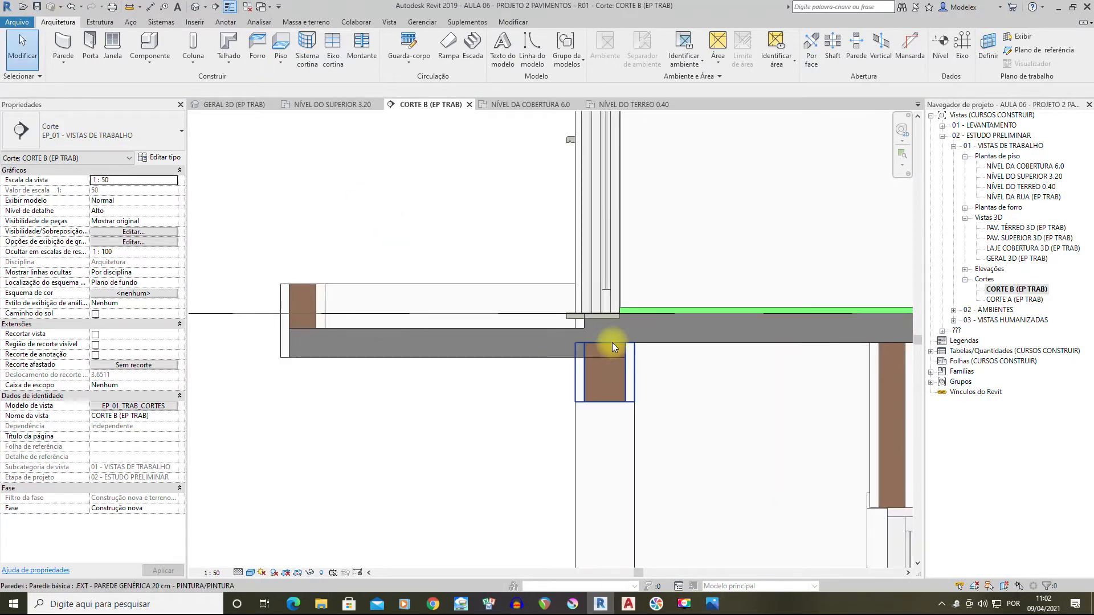
pyautogui.click(612, 343)
pyautogui.scroll(2, 608, 339)
pyautogui.scroll(-3, 564, 319)
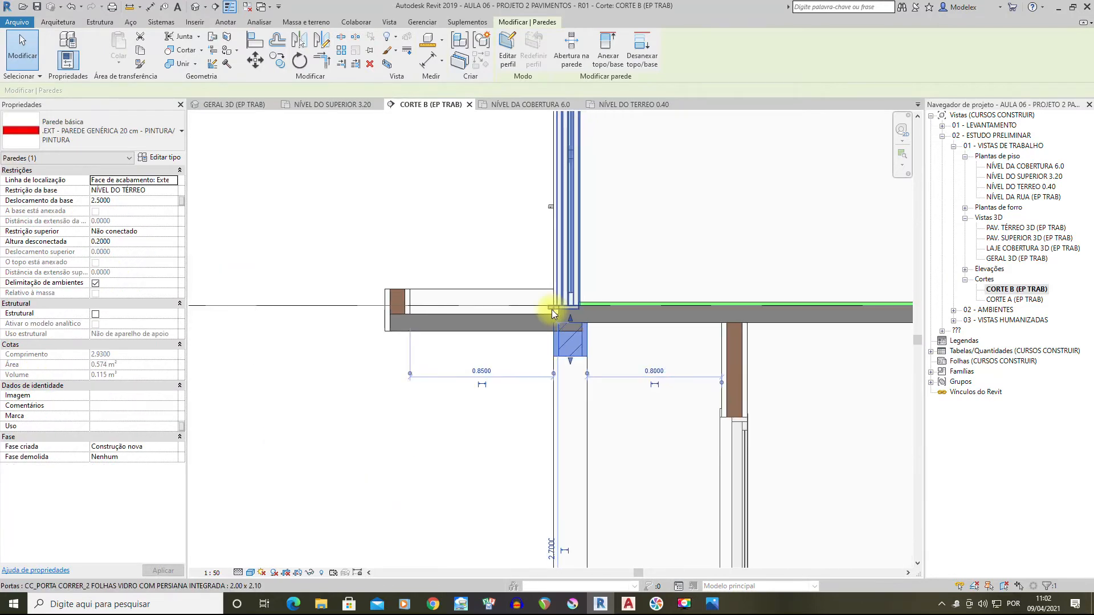
pyautogui.click(532, 371)
pyautogui.scroll(2, 576, 328)
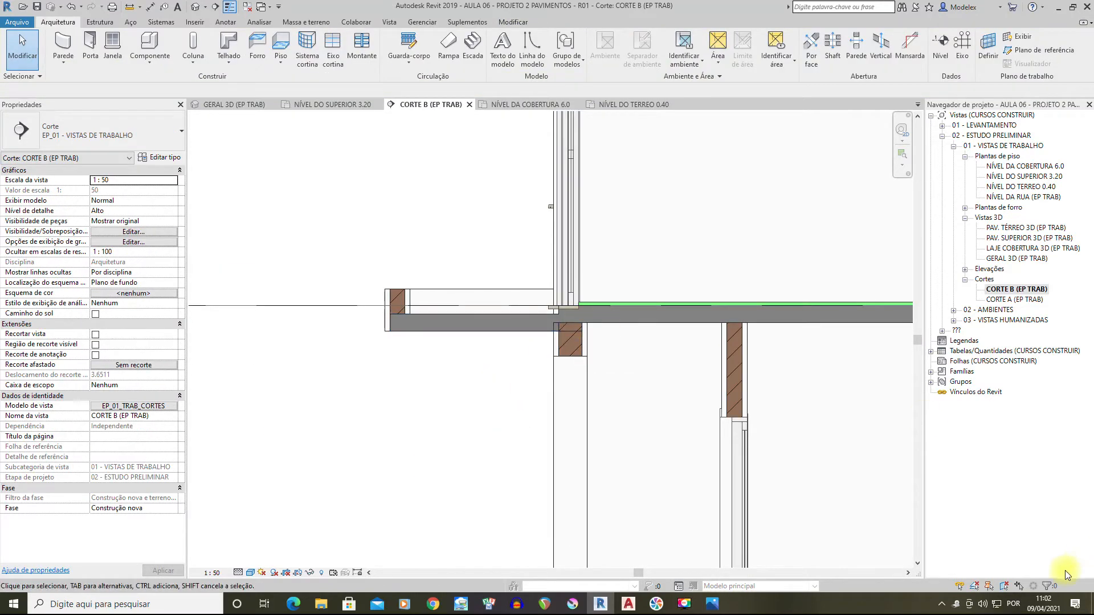
# Show GERAL 3D (EP TRAB) in shaded and then consistent colours, and inspect the balcony's side and underside at the façade
pyautogui.doubleClick(1017, 259)
pyautogui.scroll(4, 741, 296)
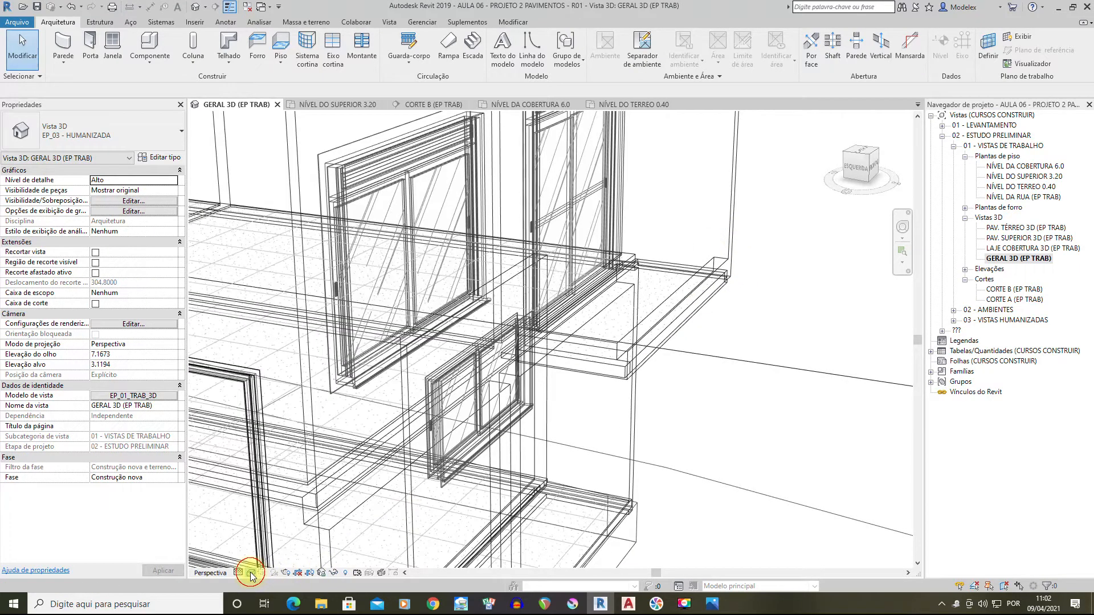
pyautogui.click(251, 573)
pyautogui.click(274, 526)
pyautogui.moveTo(801, 310)
pyautogui.keyDown('shift'); pyautogui.mouseDown(button='middle')
pyautogui.moveTo(662, 349)
pyautogui.moveTo(638, 410)
pyautogui.mouseUp(button='middle'); pyautogui.keyUp('shift')
pyautogui.click(251, 573)
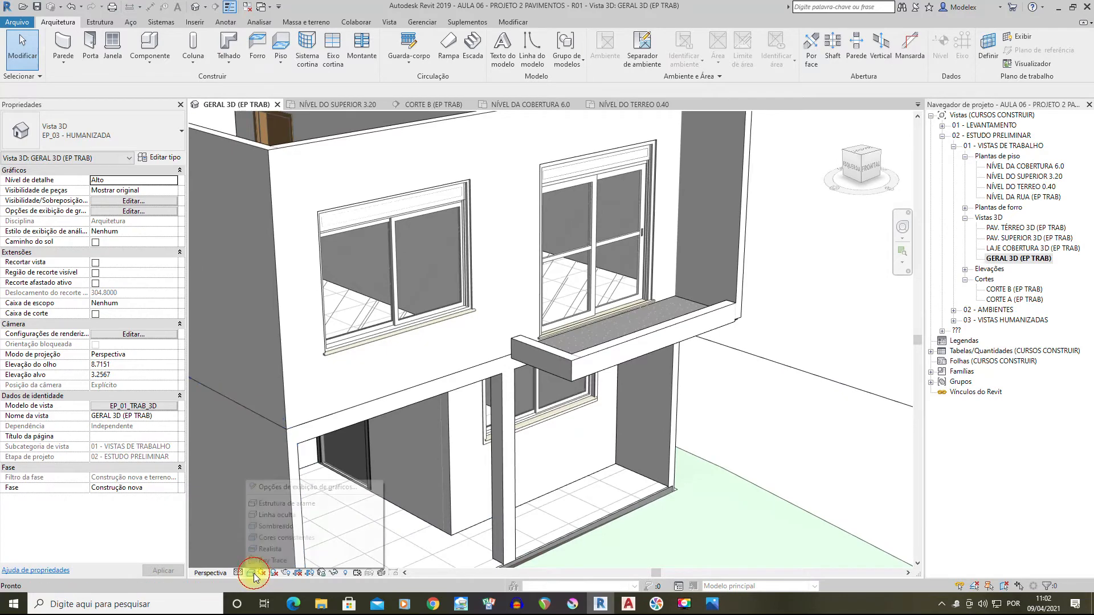
pyautogui.click(274, 538)
pyautogui.keyDown('shift'); pyautogui.moveTo(694, 337); pyautogui.dragTo(546, 329, button='middle'); pyautogui.keyUp('shift')
pyautogui.scroll(5, 638, 324)
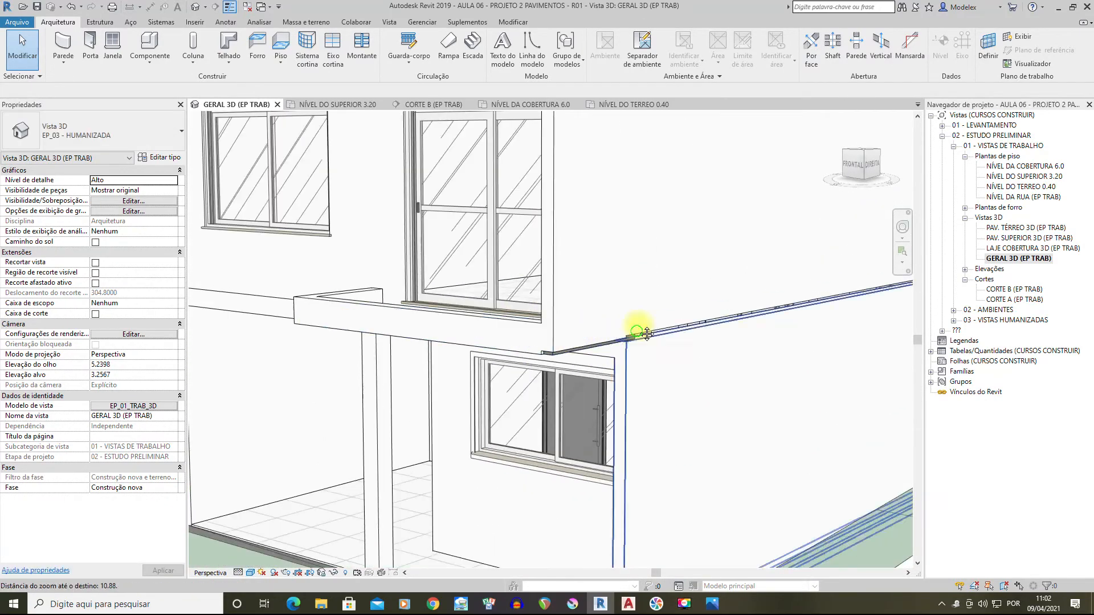
pyautogui.keyDown('shift'); pyautogui.moveTo(630, 288); pyautogui.dragTo(633, 421, button='middle'); pyautogui.keyUp('shift')
# Undo the recent visual style, slab join and floor edits back to the balcony floor's open boundary sketch
pyautogui.hotkey('ctrl', 'z')
pyautogui.hotkey('ctrl', 'z')
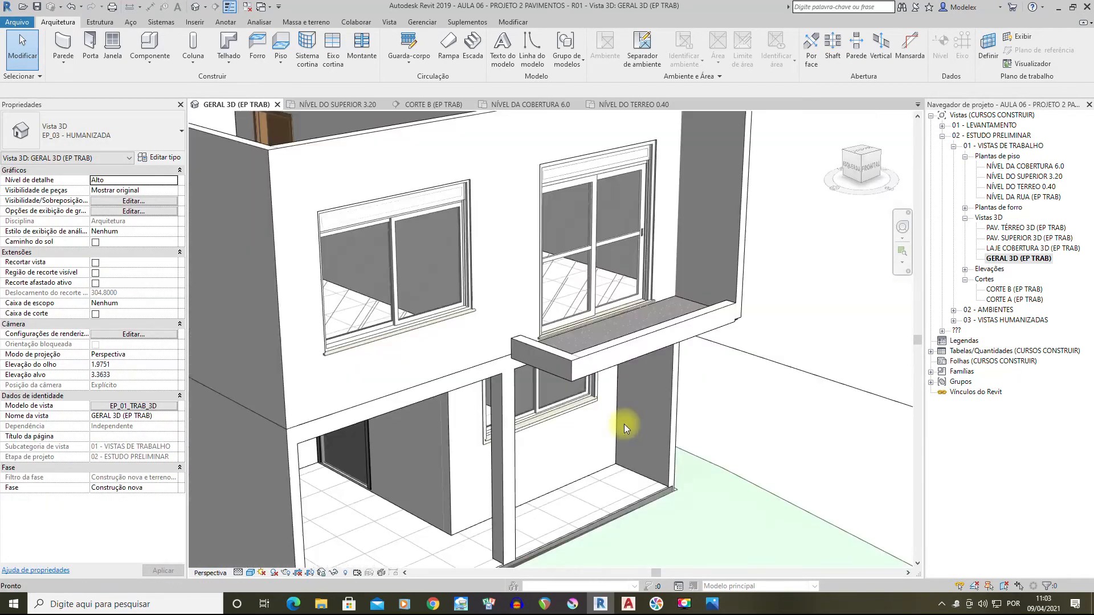
pyautogui.click(678, 317)
pyautogui.press('Escape')
pyautogui.keyDown('shift'); pyautogui.moveTo(678, 273); pyautogui.dragTo(319, 200, button='middle'); pyautogui.keyUp('shift')
pyautogui.keyDown('shift'); pyautogui.moveTo(608, 197); pyautogui.dragTo(567, 254, button='middle'); pyautogui.keyUp('shift')
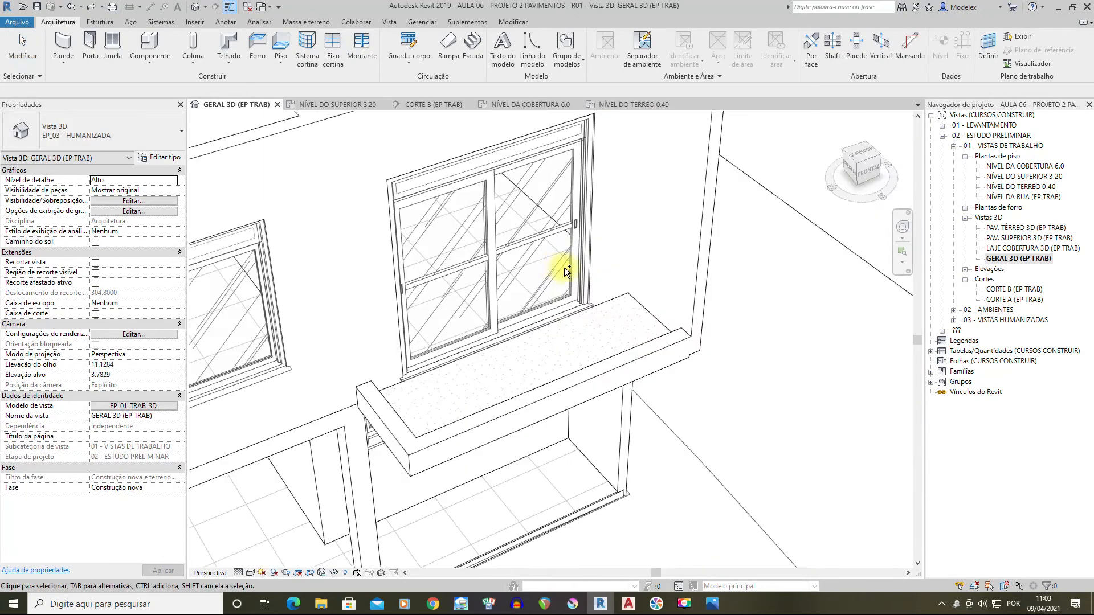
pyautogui.keyDown('shift'); pyautogui.moveTo(572, 283); pyautogui.dragTo(434, 268, button='middle'); pyautogui.keyUp('shift')
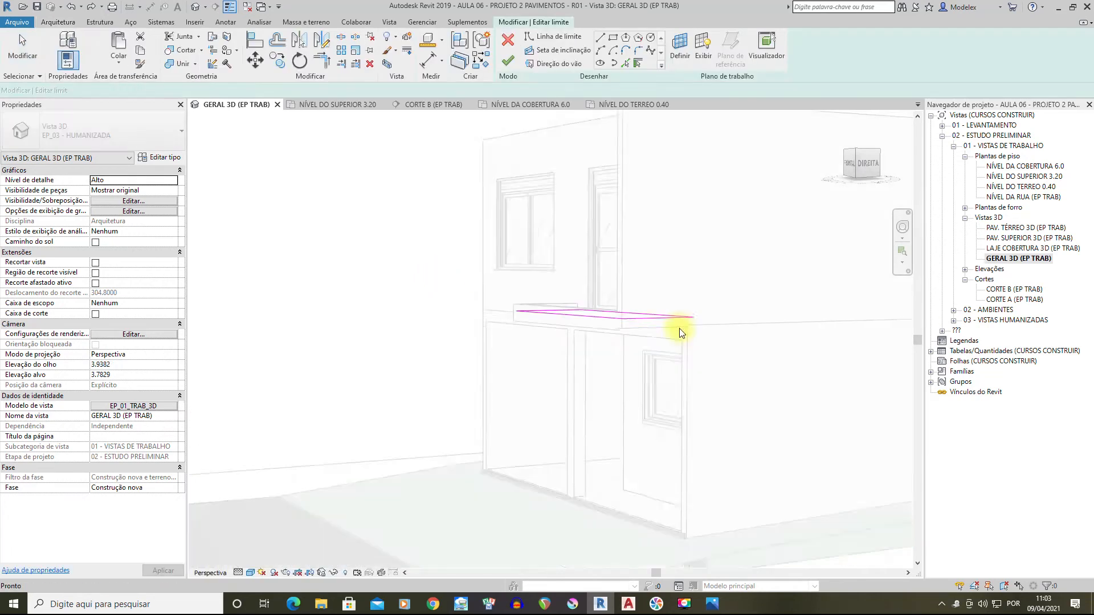
# Finish the balcony floor's boundary sketch with the walls attached to the floor, and undo that wall attachment
pyautogui.scroll(2, 556, 305)
pyautogui.click(373, 212)
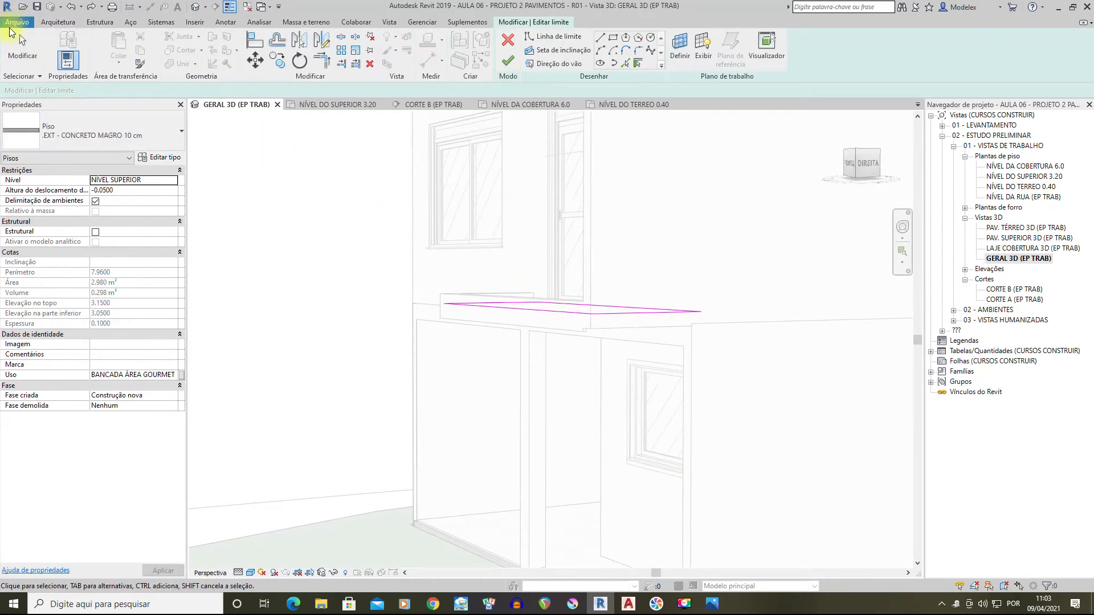
pyautogui.moveTo(719, 356)
pyautogui.keyDown('shift'); pyautogui.mouseDown(button='middle')
pyautogui.moveTo(706, 298)
pyautogui.moveTo(681, 312)
pyautogui.mouseUp(button='middle'); pyautogui.keyUp('shift')
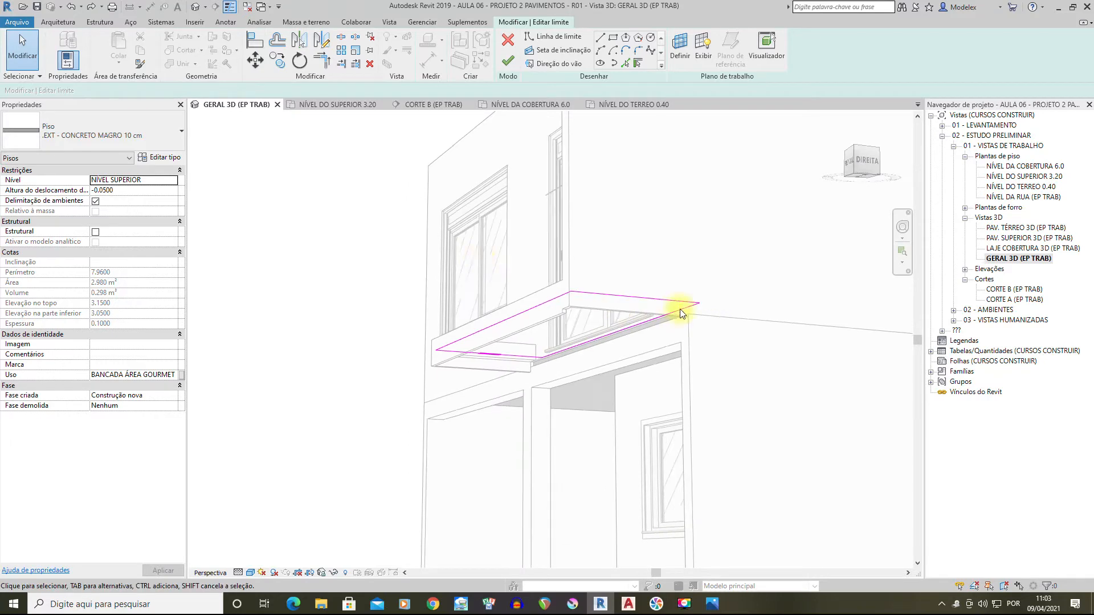
pyautogui.click(505, 59)
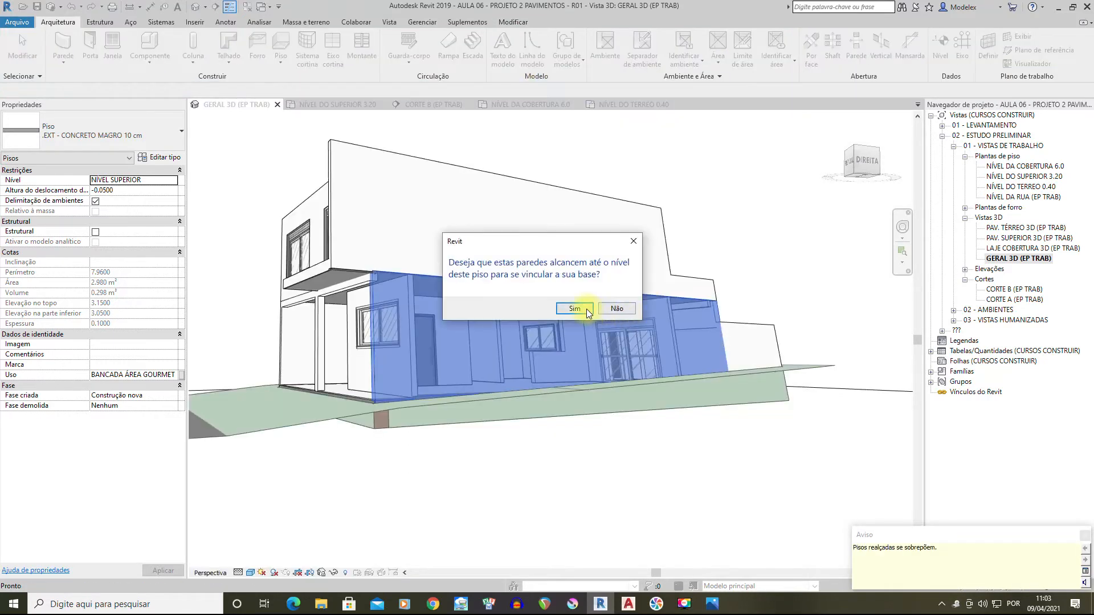
pyautogui.click(586, 309)
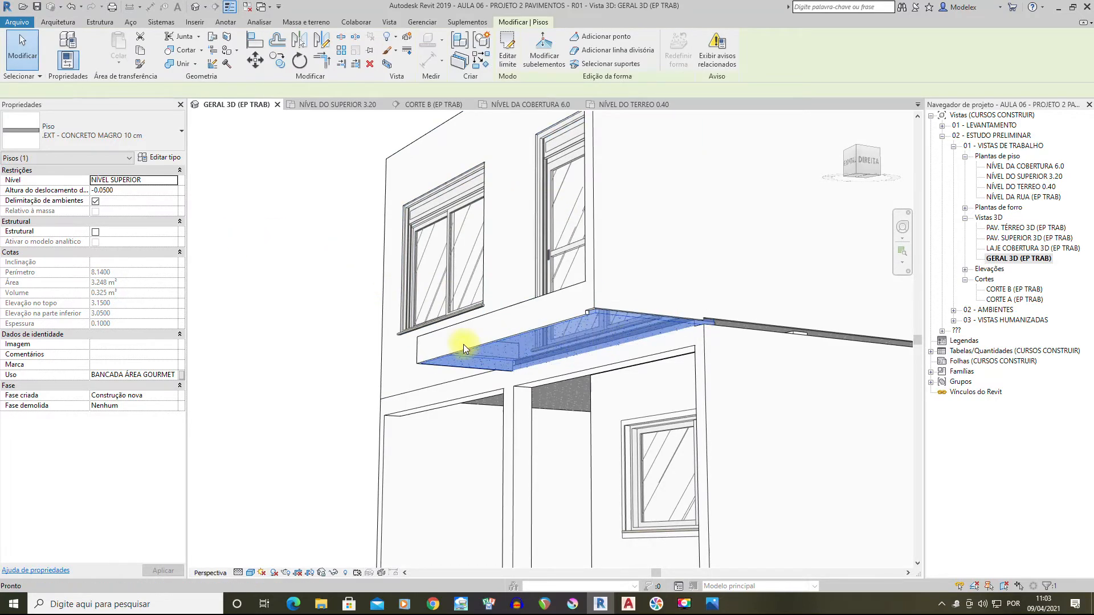
pyautogui.hotkey('ctrl', 'z')
pyautogui.scroll(1, 635, 317)
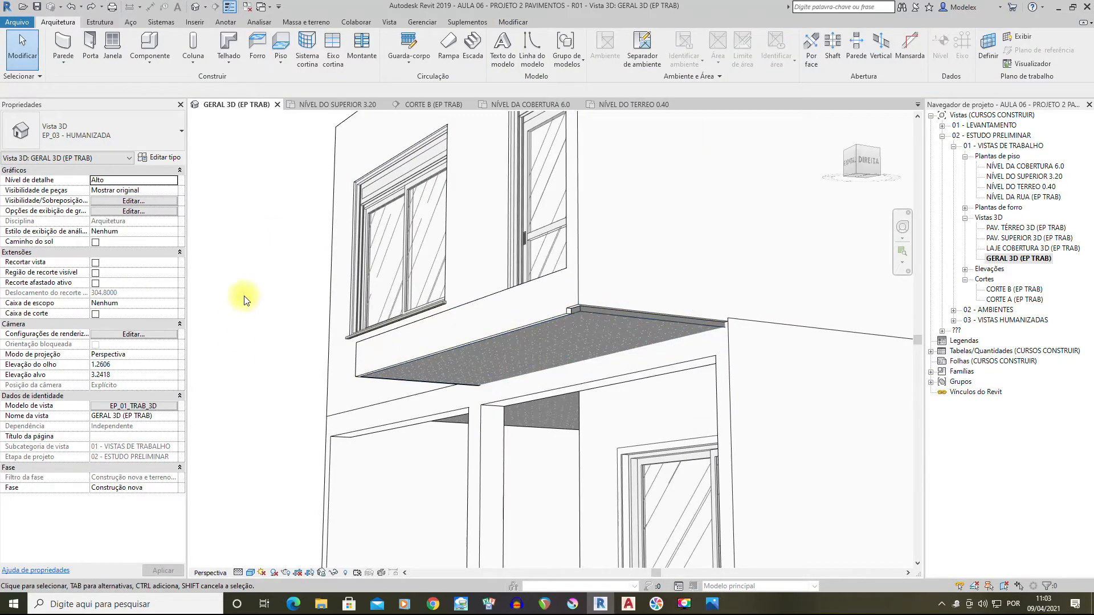
# Inspect the balcony floor's outer edge, select the 12 cm side wall above it and open its base offset for editing
pyautogui.click(604, 315)
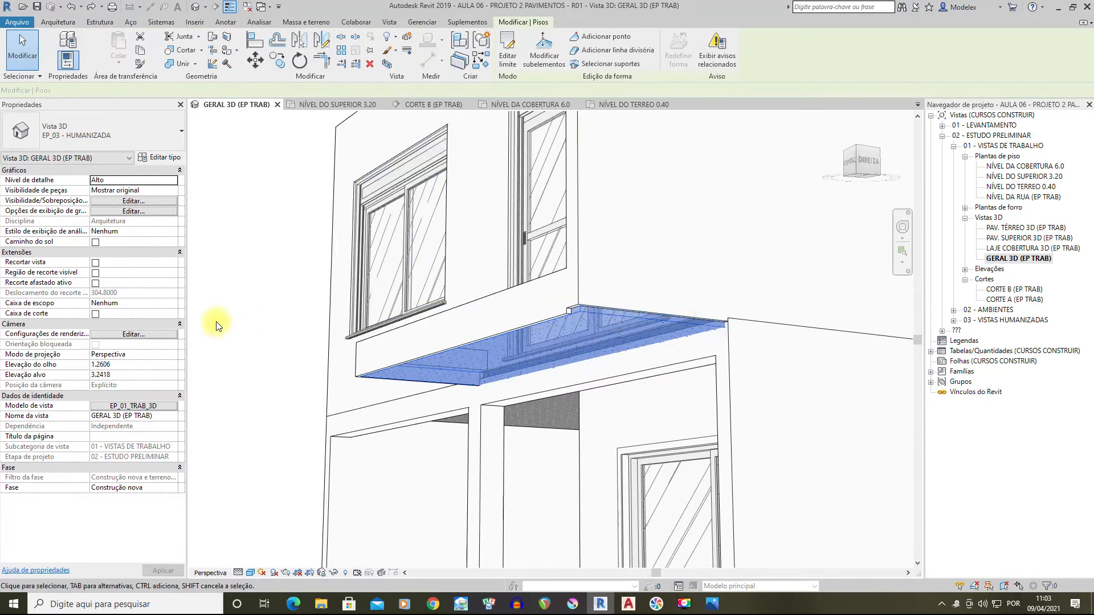
pyautogui.keyDown('shift'); pyautogui.moveTo(545, 329); pyautogui.dragTo(572, 356, button='middle'); pyautogui.keyUp('shift')
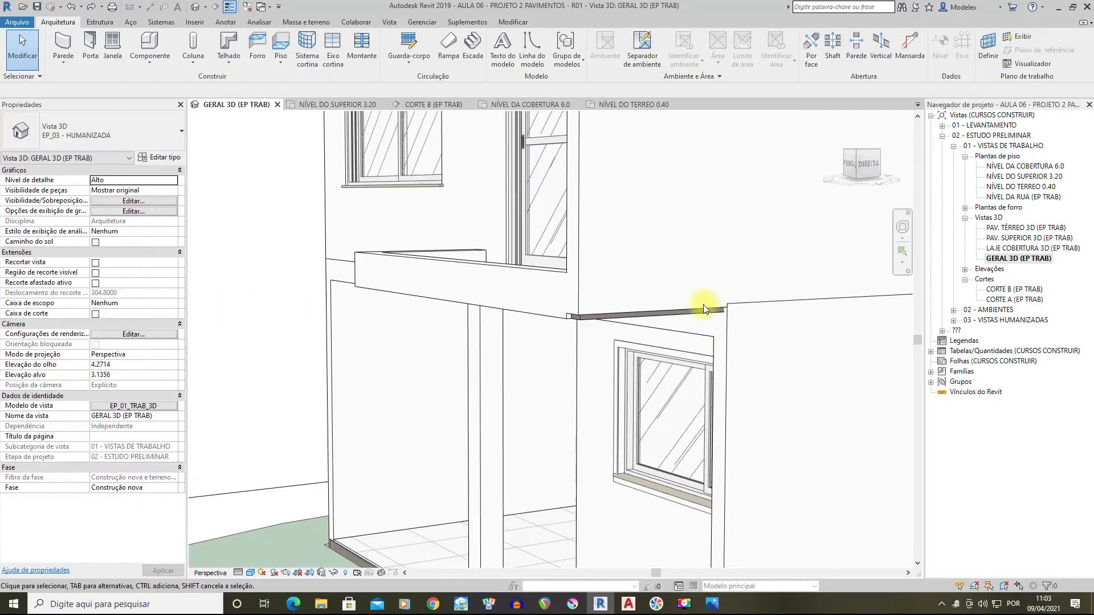
pyautogui.click(695, 308)
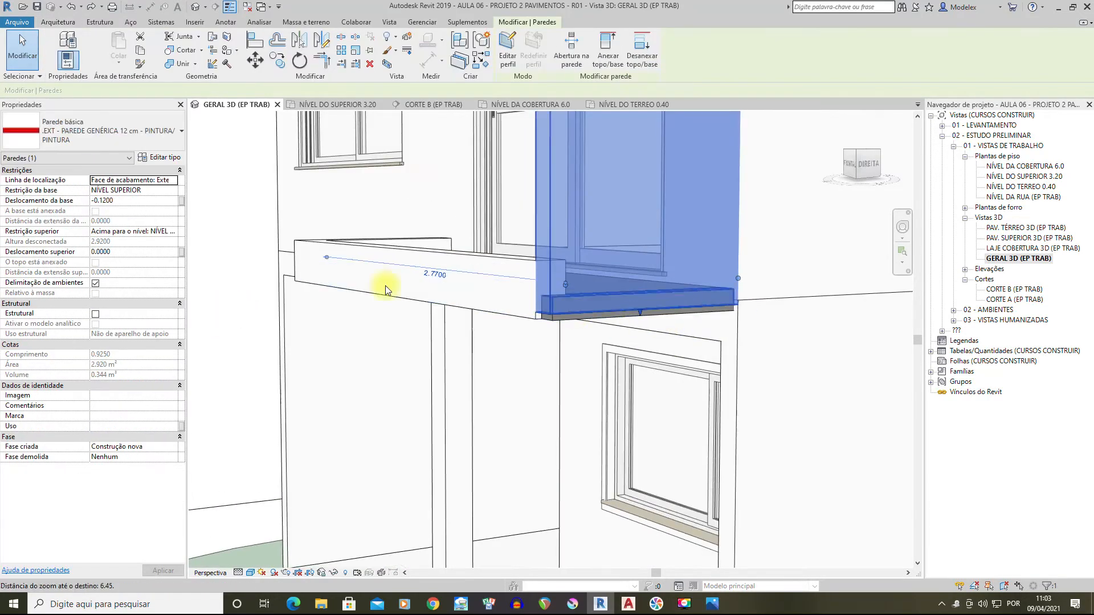
pyautogui.click(125, 201)
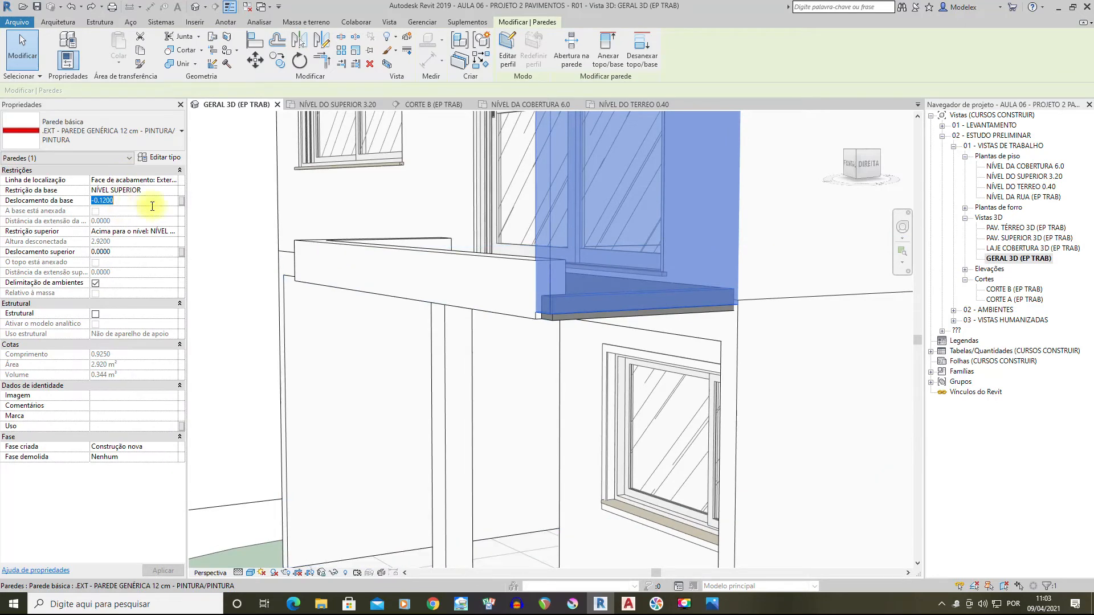
# Align the bottom face of the balcony's 12 cm side wall with the bottom of the 15 cm front balcony wall
pyautogui.keyDown('shift'); pyautogui.moveTo(593, 312); pyautogui.dragTo(644, 288, button='middle'); pyautogui.keyUp('shift')
pyautogui.scroll(1, 644, 288)
pyautogui.press('a')
pyautogui.press('l')
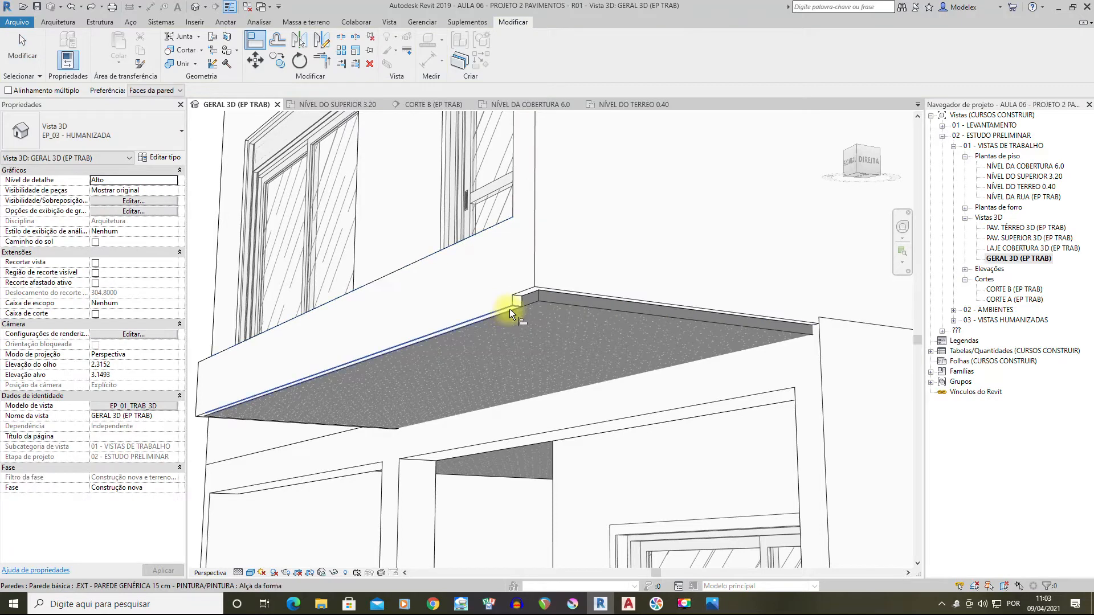
pyautogui.click(509, 310)
pyautogui.click(555, 310)
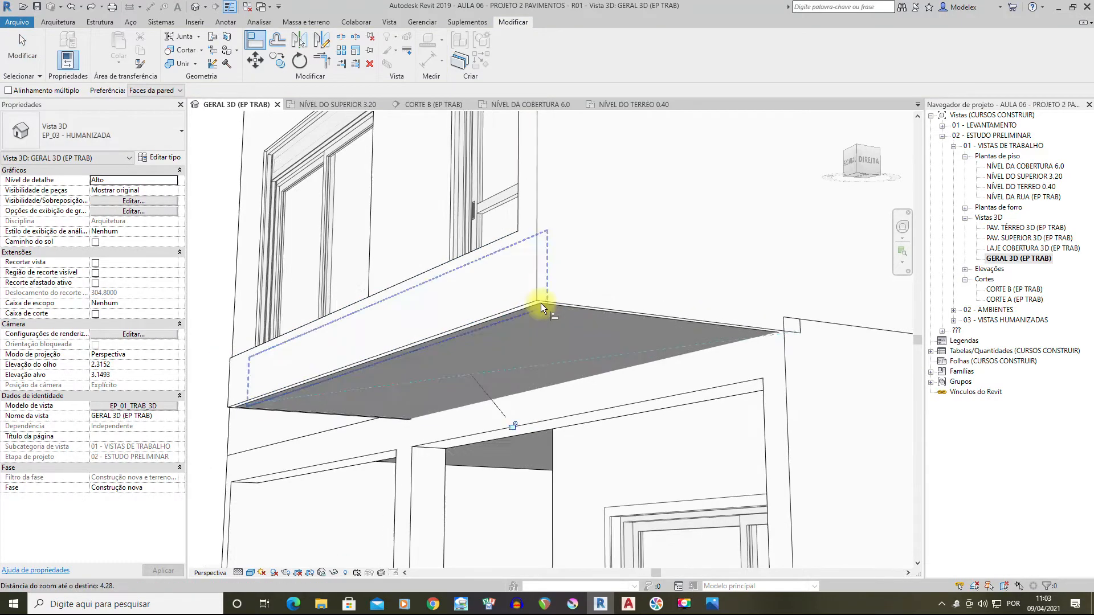
# End the alignment and inspect the balcony's underside and 12 cm side wall from the front and side of the house
pyautogui.scroll(-2, 541, 303)
pyautogui.click(22, 48)
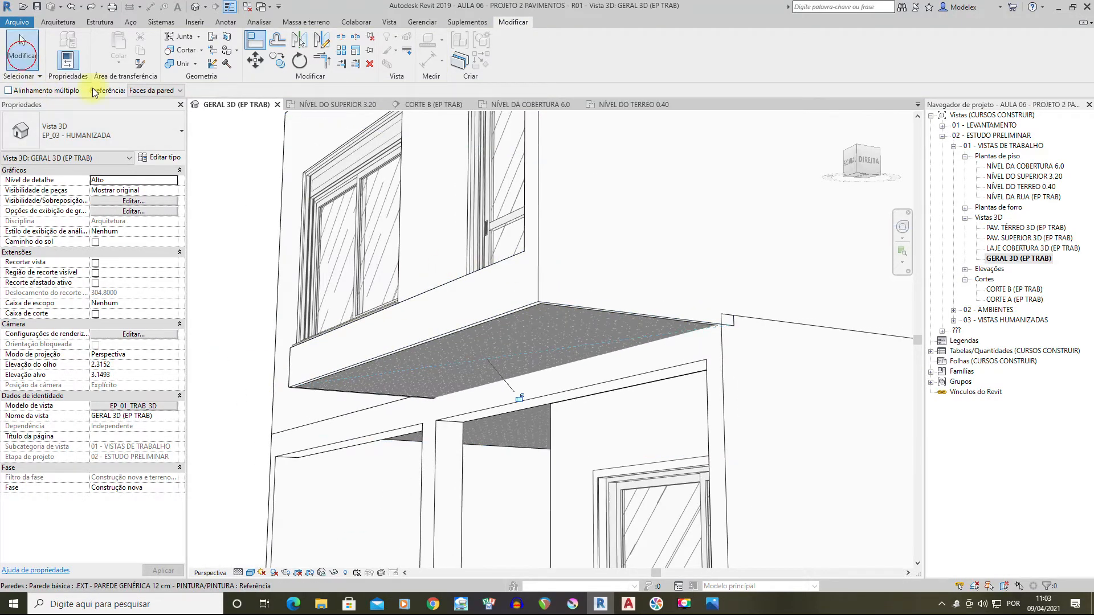
pyautogui.scroll(-2, 552, 309)
pyautogui.scroll(-5, 570, 262)
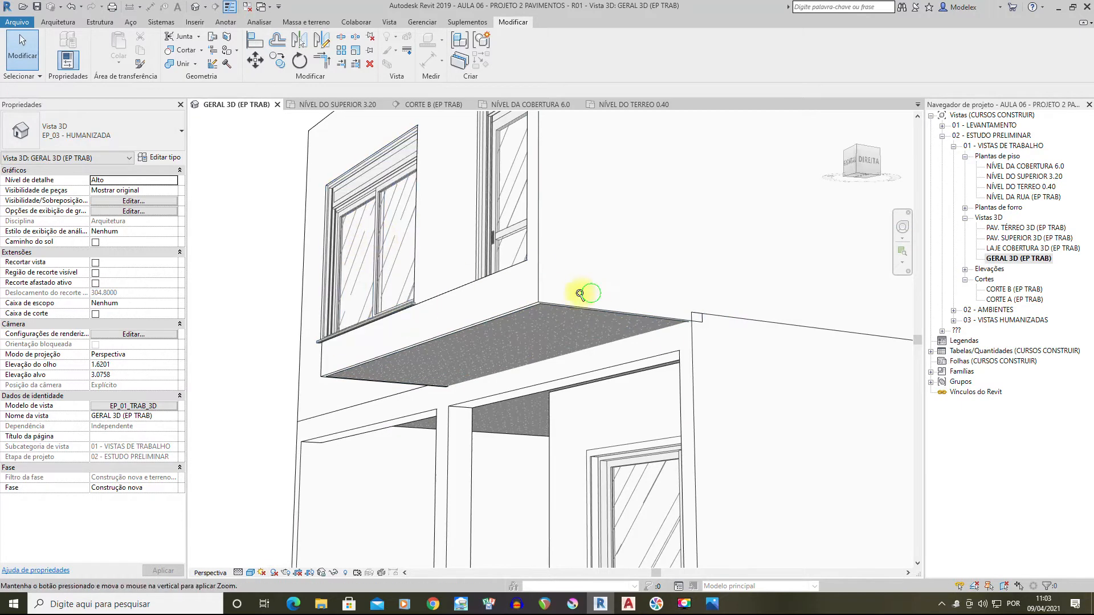
pyautogui.click(564, 237)
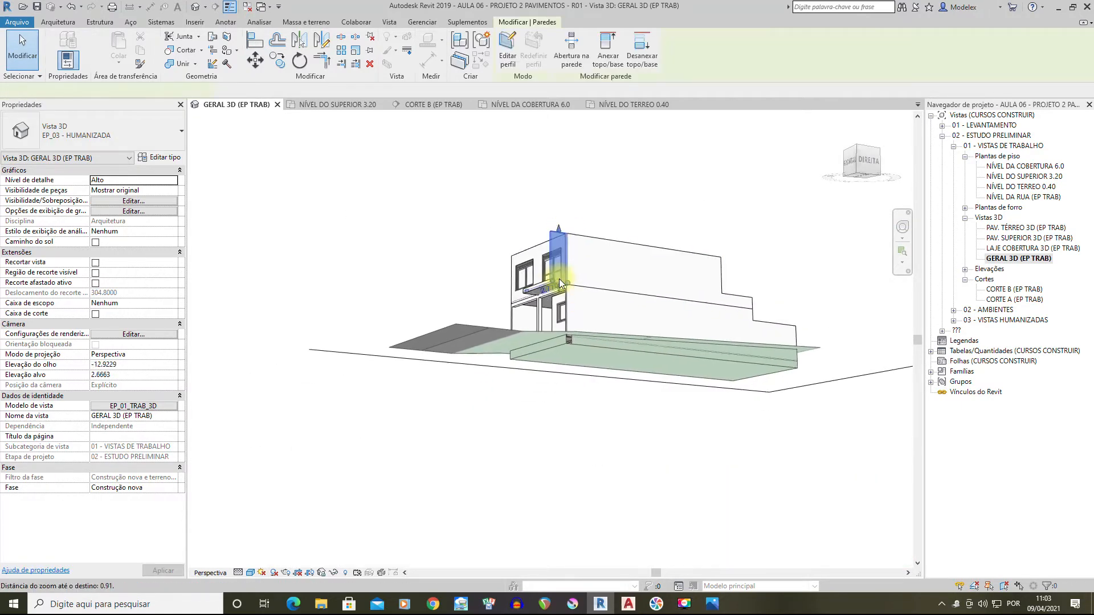
pyautogui.scroll(6, 572, 282)
pyautogui.keyDown('shift'); pyautogui.moveTo(518, 287); pyautogui.dragTo(489, 318, button='middle'); pyautogui.keyUp('shift')
pyautogui.keyDown('shift'); pyautogui.moveTo(574, 260); pyautogui.dragTo(385, 234, button='middle'); pyautogui.keyUp('shift')
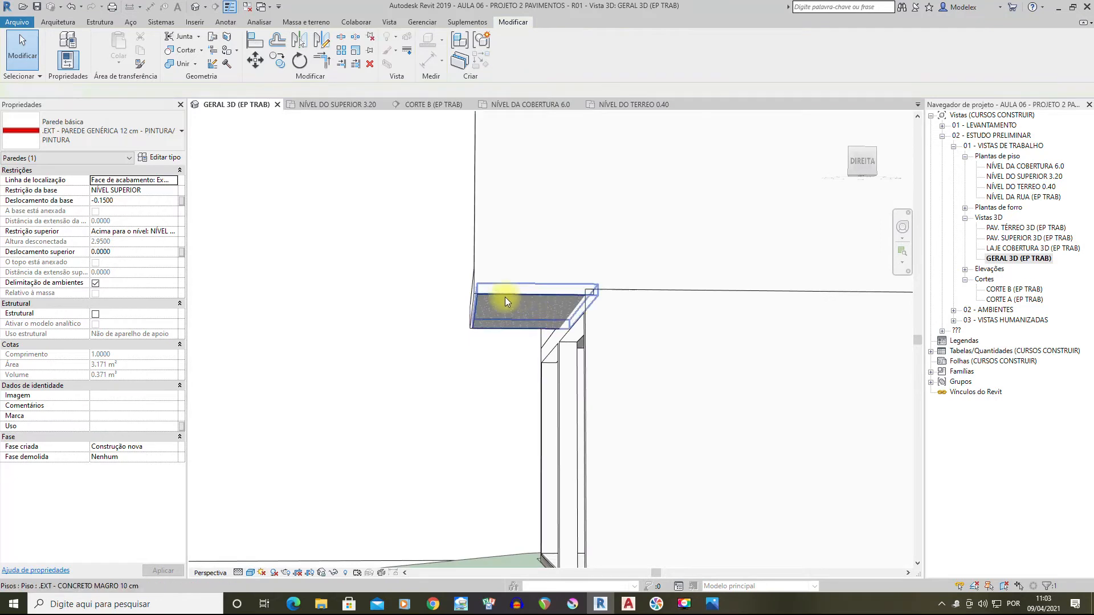
# Open the balcony's concrete floor boundary for editing and undo the last two operations
pyautogui.doubleClick(551, 306)
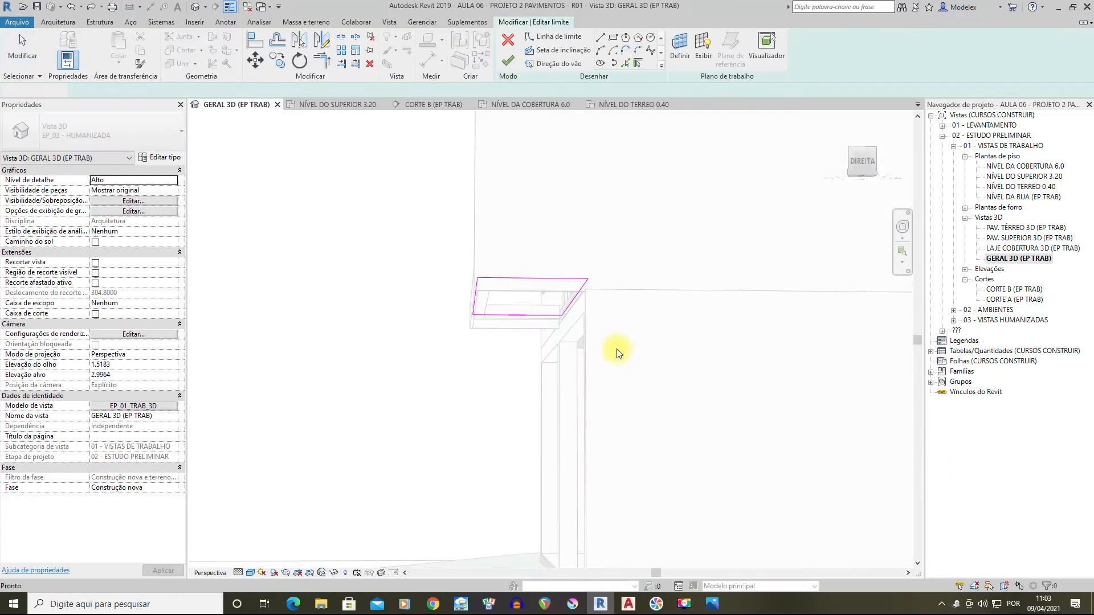
pyautogui.hotkey('ctrl', 'z')
pyautogui.hotkey('ctrl', 'z')
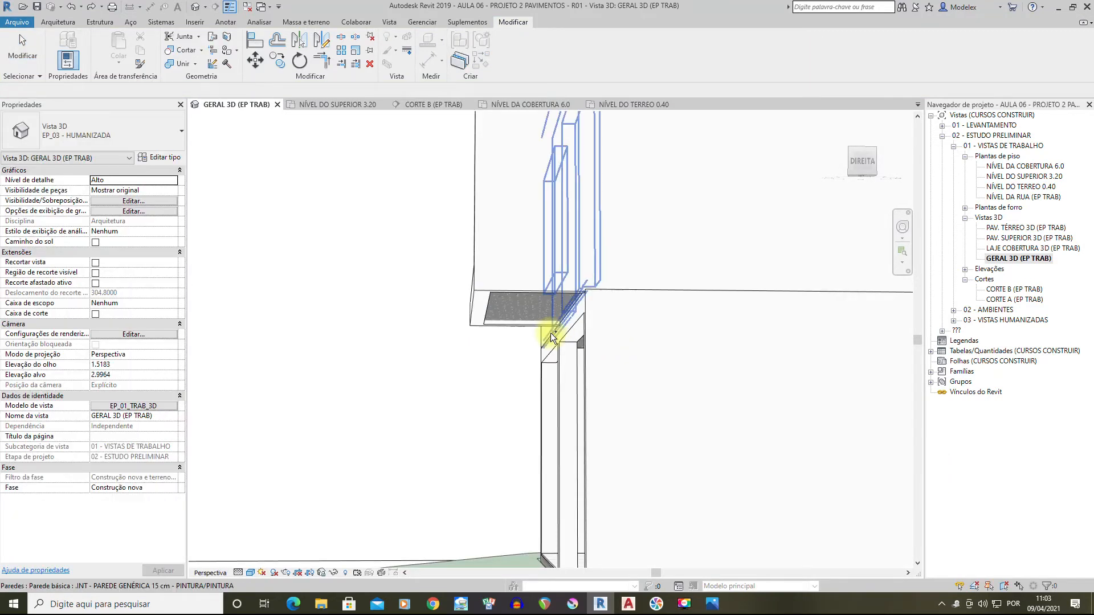
# Examine the balcony walls and ceramic floor from above, and review the whole front façade
pyautogui.keyDown('shift'); pyautogui.moveTo(501, 325); pyautogui.dragTo(667, 402, button='middle'); pyautogui.keyUp('shift')
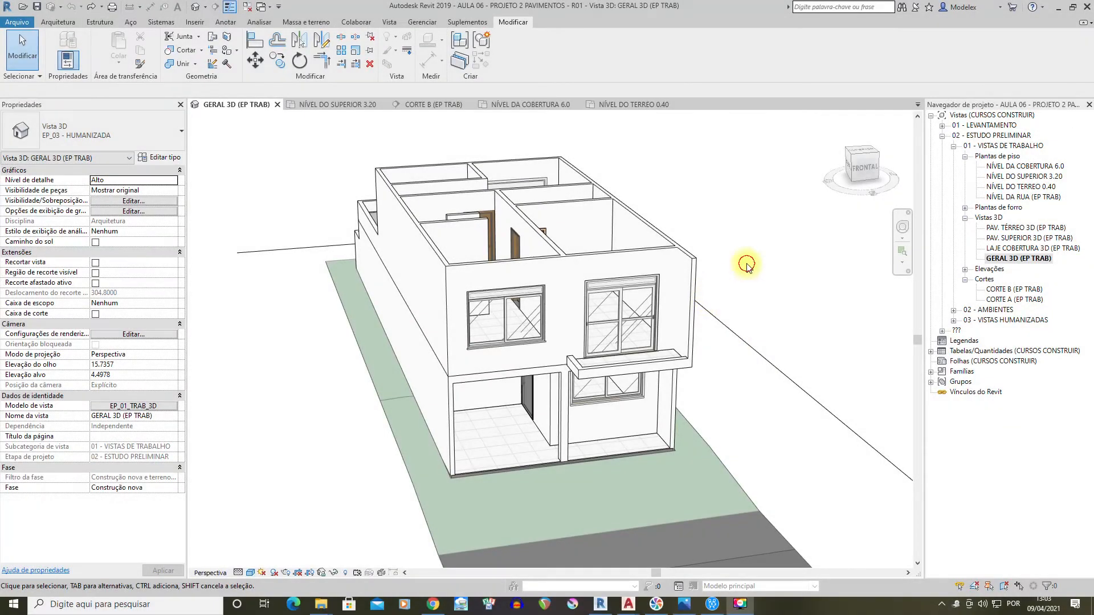
pyautogui.scroll(2, 612, 278)
pyautogui.keyDown('shift'); pyautogui.moveTo(556, 288); pyautogui.dragTo(607, 313, button='middle'); pyautogui.keyUp('shift')
pyautogui.moveTo(515, 257); pyautogui.dragTo(655, 486, button='middle')
pyautogui.scroll(3, 643, 494)
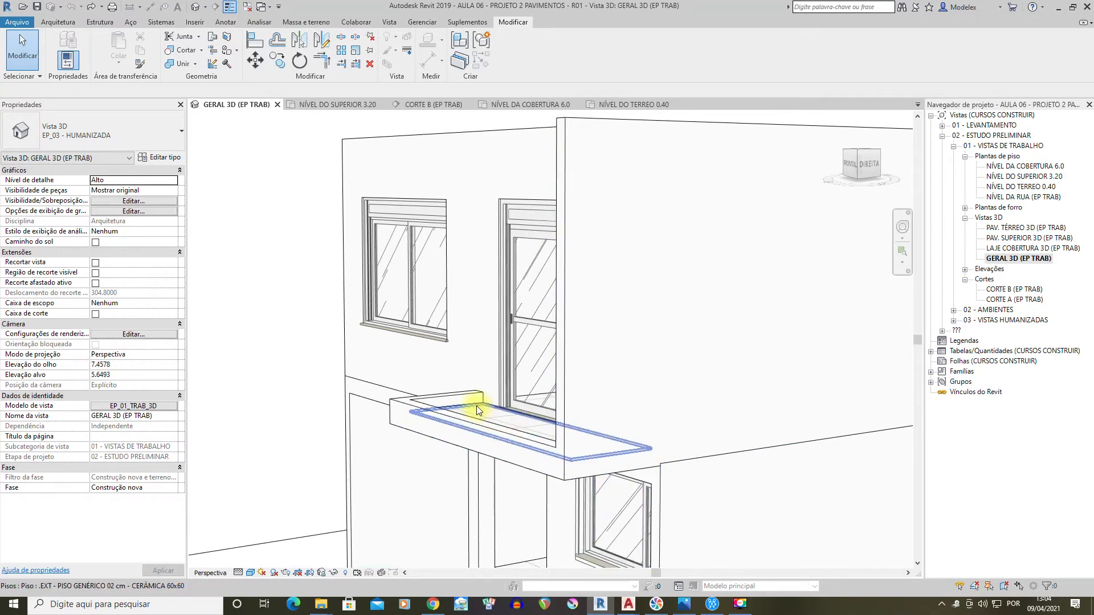
pyautogui.scroll(-2, 531, 431)
pyautogui.keyDown('shift'); pyautogui.moveTo(446, 403); pyautogui.dragTo(649, 467, button='middle'); pyautogui.keyUp('shift')
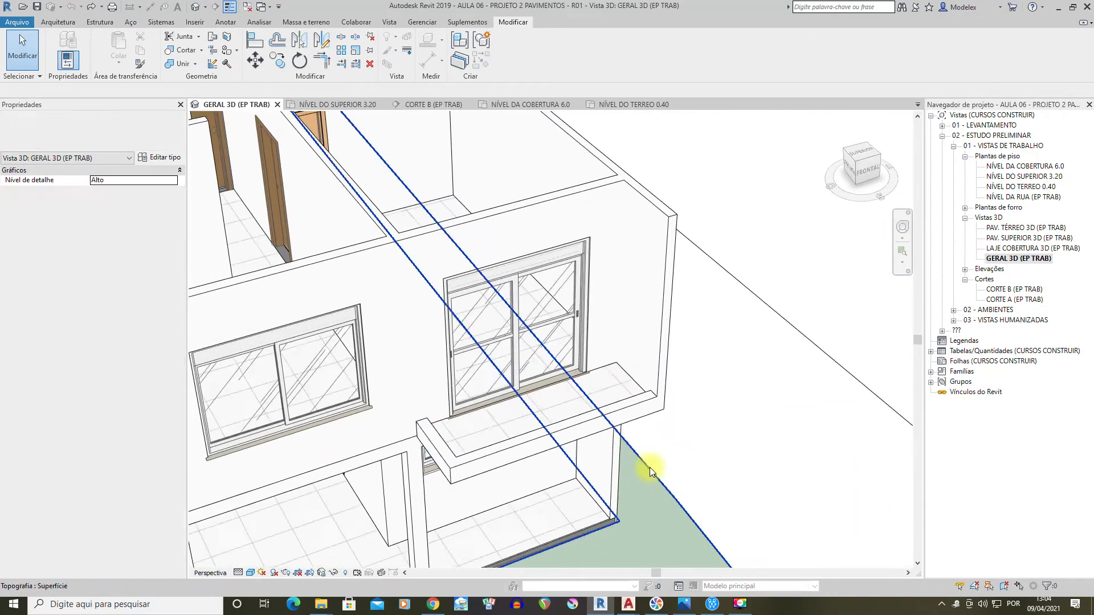
pyautogui.scroll(-2, 650, 467)
pyautogui.moveTo(763, 437)
pyautogui.keyDown('shift'); pyautogui.mouseDown(button='middle')
pyautogui.moveTo(610, 386)
pyautogui.moveTo(732, 391)
pyautogui.moveTo(760, 464)
pyautogui.mouseUp(button='middle'); pyautogui.keyUp('shift')
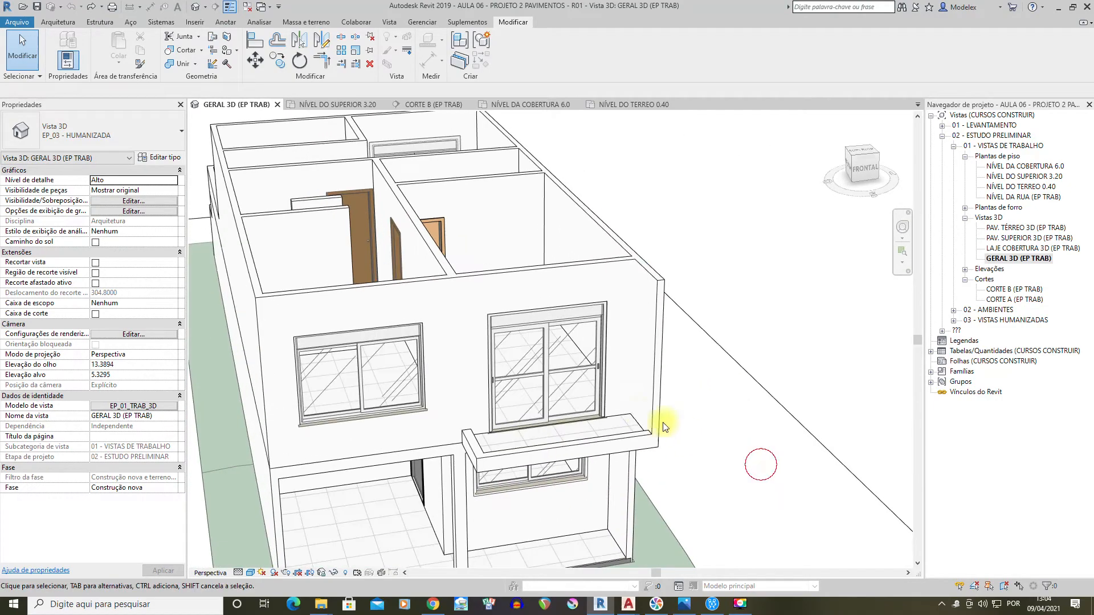
pyautogui.scroll(2, 650, 424)
pyautogui.click(635, 423)
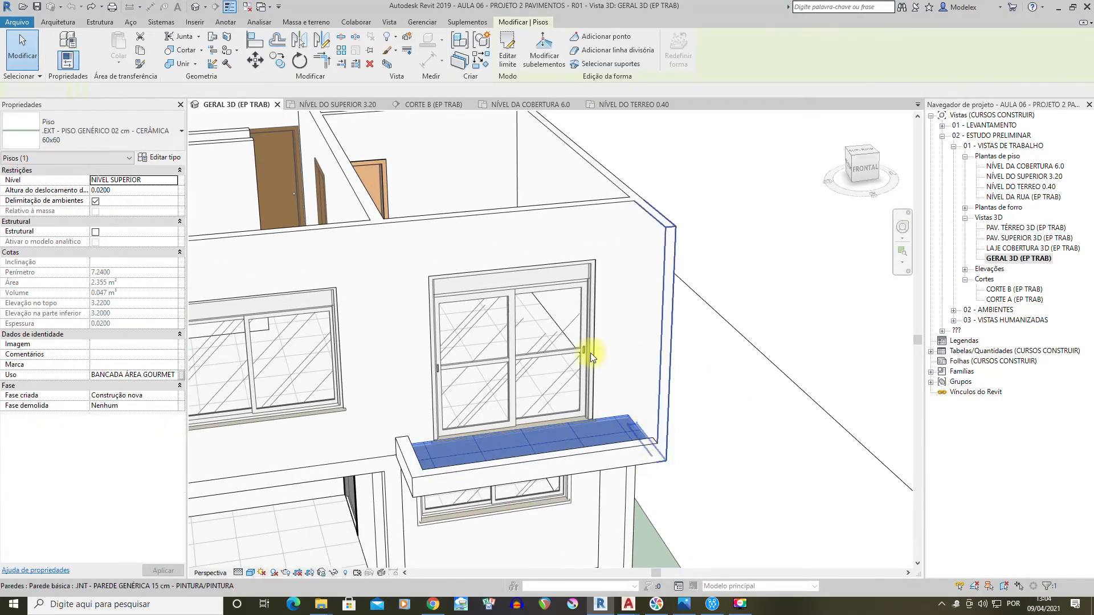
pyautogui.press('Escape')
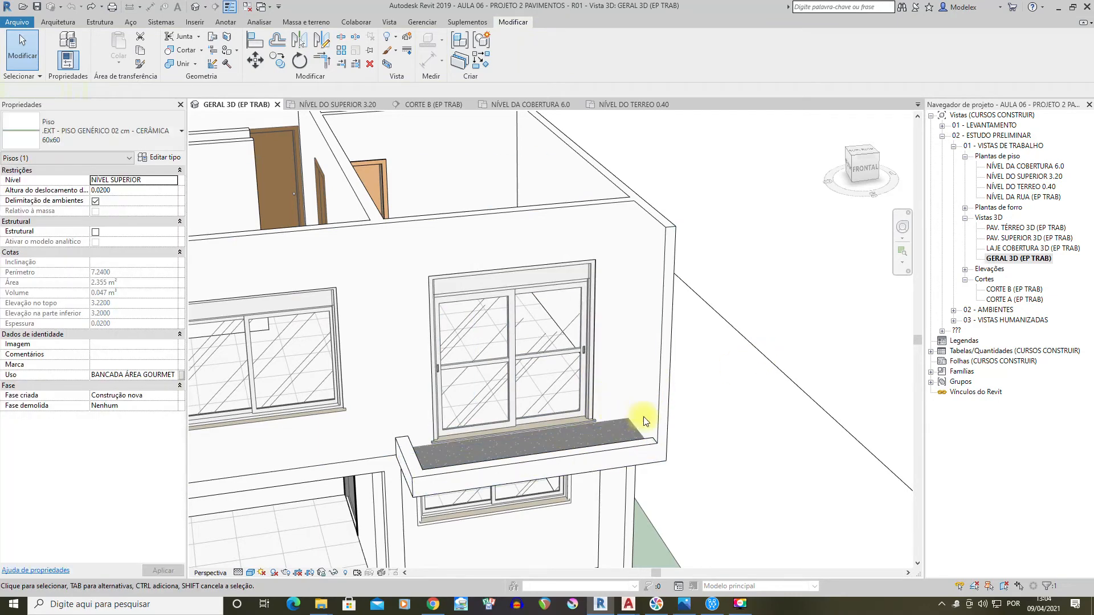
pyautogui.scroll(-3, 630, 414)
pyautogui.keyDown('shift'); pyautogui.moveTo(681, 412); pyautogui.dragTo(631, 270, button='middle'); pyautogui.keyUp('shift')
pyautogui.scroll(2, 607, 287)
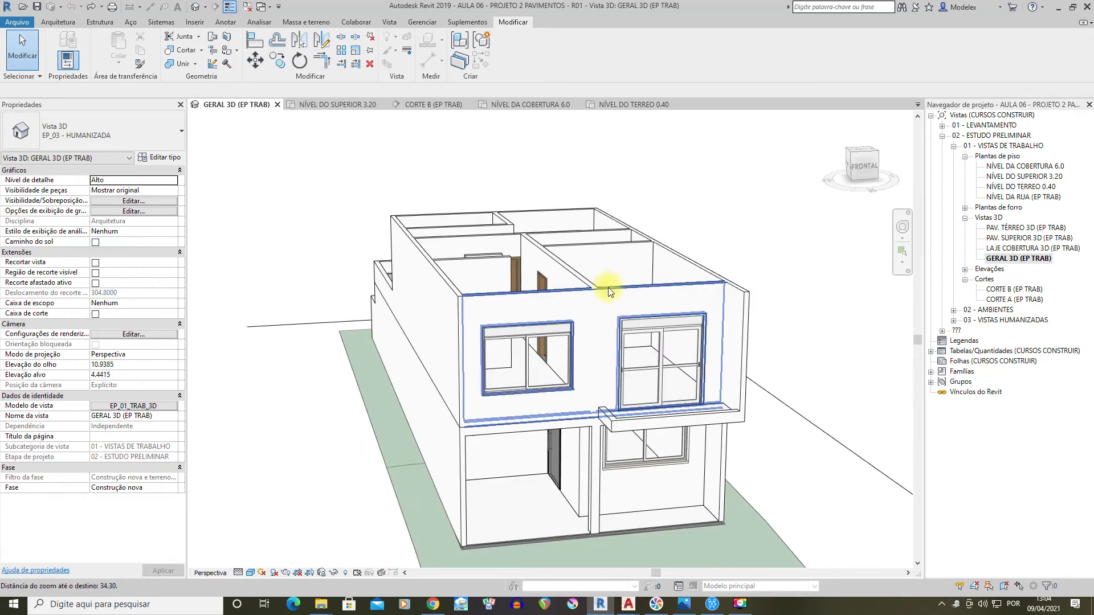
# Switch to the CORTES drawing in AutoCAD and measure the thickness of the upper-floor roof slab
pyautogui.moveTo(626, 609)
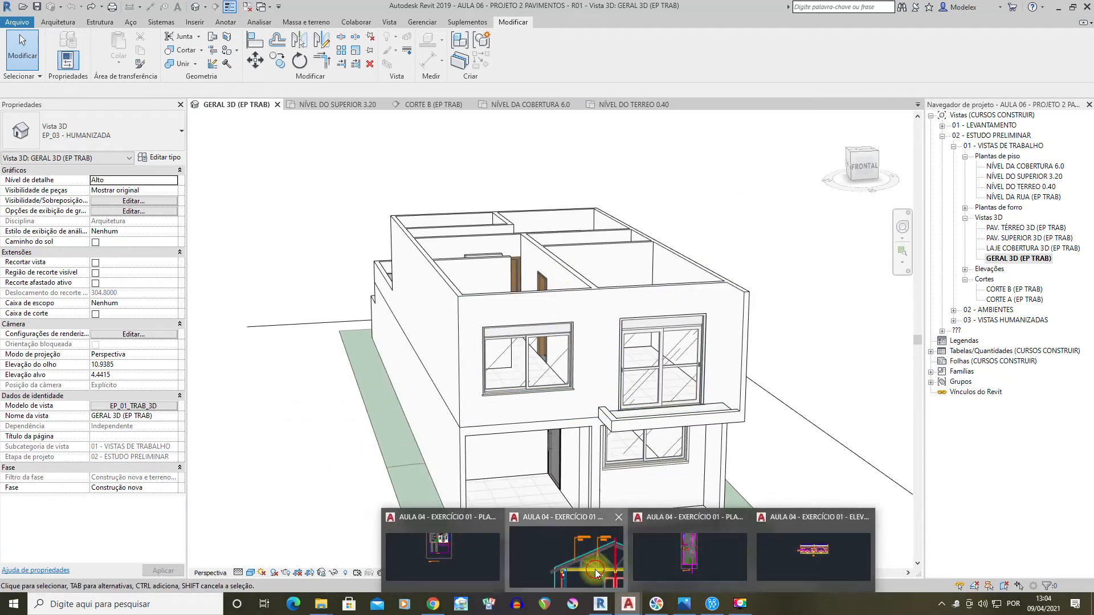
pyautogui.click(564, 555)
pyautogui.scroll(-4, 737, 354)
pyautogui.moveTo(737, 354); pyautogui.dragTo(572, 298, button='middle')
pyautogui.scroll(3, 498, 291)
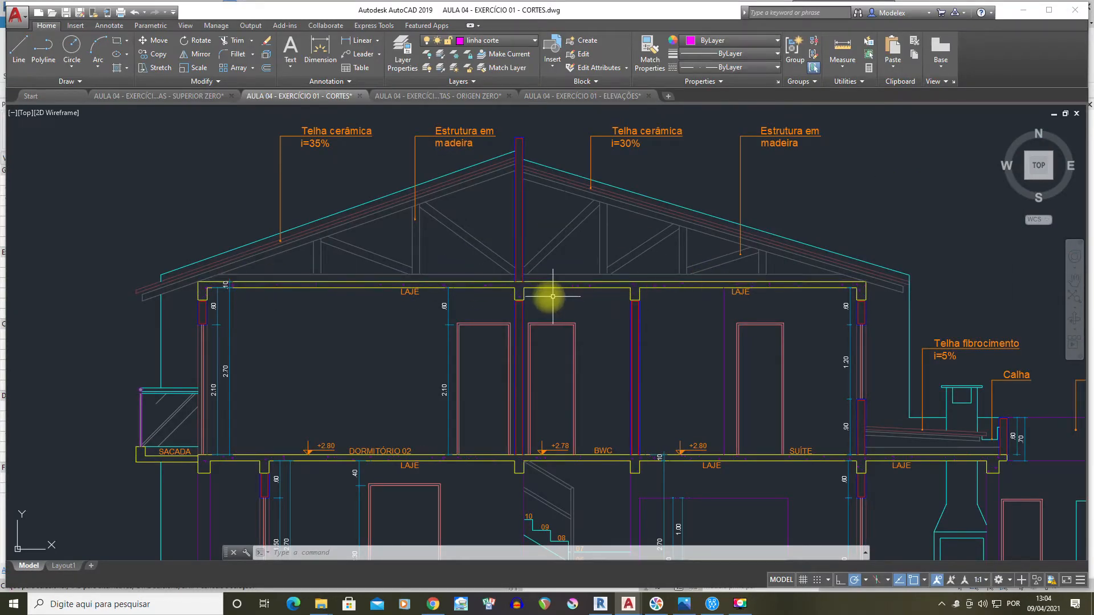
pyautogui.write('dist')
pyautogui.press('Return')
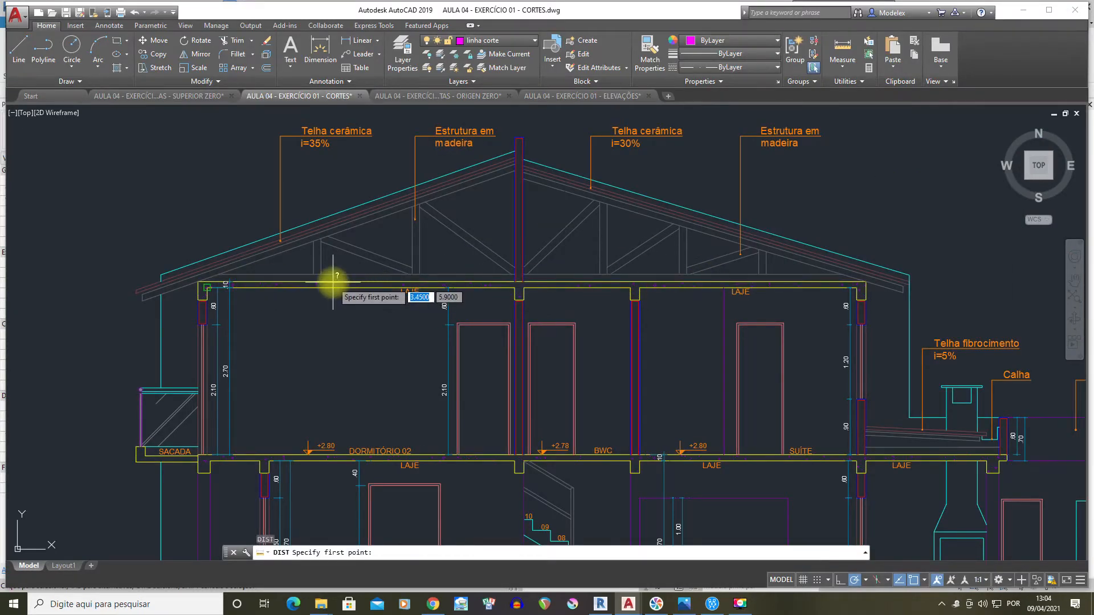
pyautogui.scroll(2, 195, 286)
pyautogui.click(199, 285)
pyautogui.click(203, 278)
# Measure the height of the central ridge wall from the top of the roof slab to its peak
pyautogui.scroll(1, 290, 254)
pyautogui.moveTo(290, 254)
pyautogui.mouseDown(button='middle')
pyautogui.moveTo(313, 261)
pyautogui.moveTo(371, 378)
pyautogui.moveTo(329, 360)
pyautogui.mouseUp(button='middle')
pyautogui.scroll(-2, 329, 360)
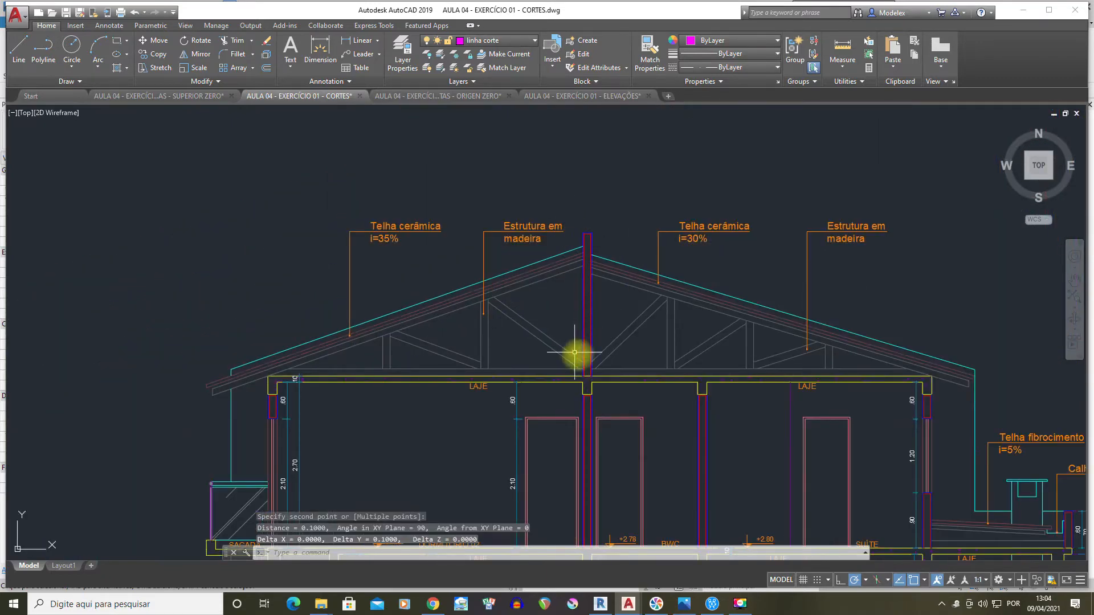
pyautogui.scroll(4, 575, 352)
pyautogui.press('Return')
pyautogui.scroll(-2, 573, 389)
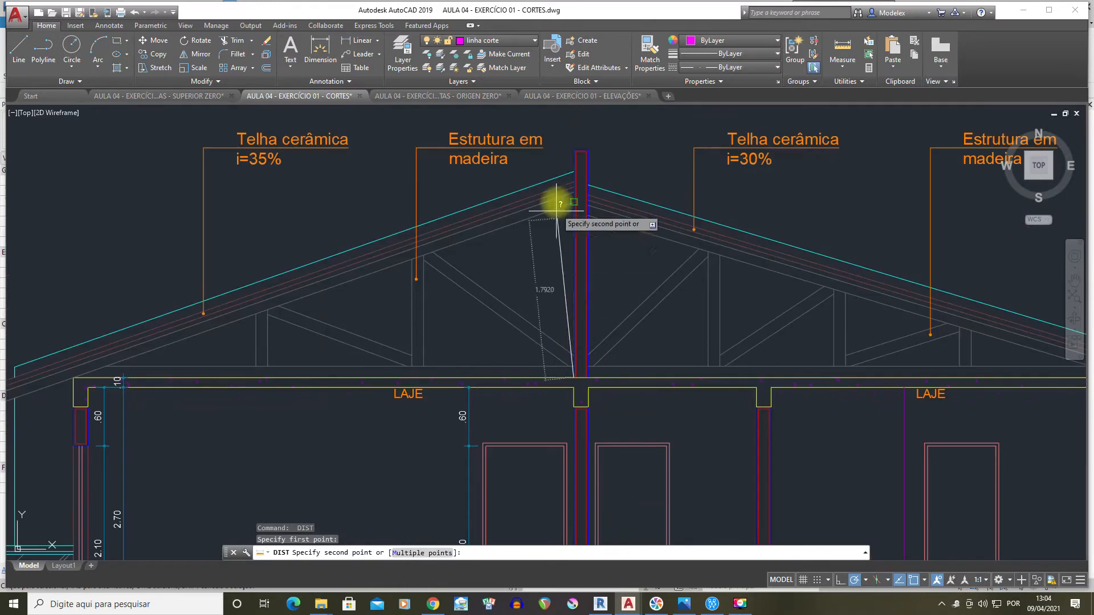
pyautogui.click(574, 149)
pyautogui.scroll(-2, 600, 168)
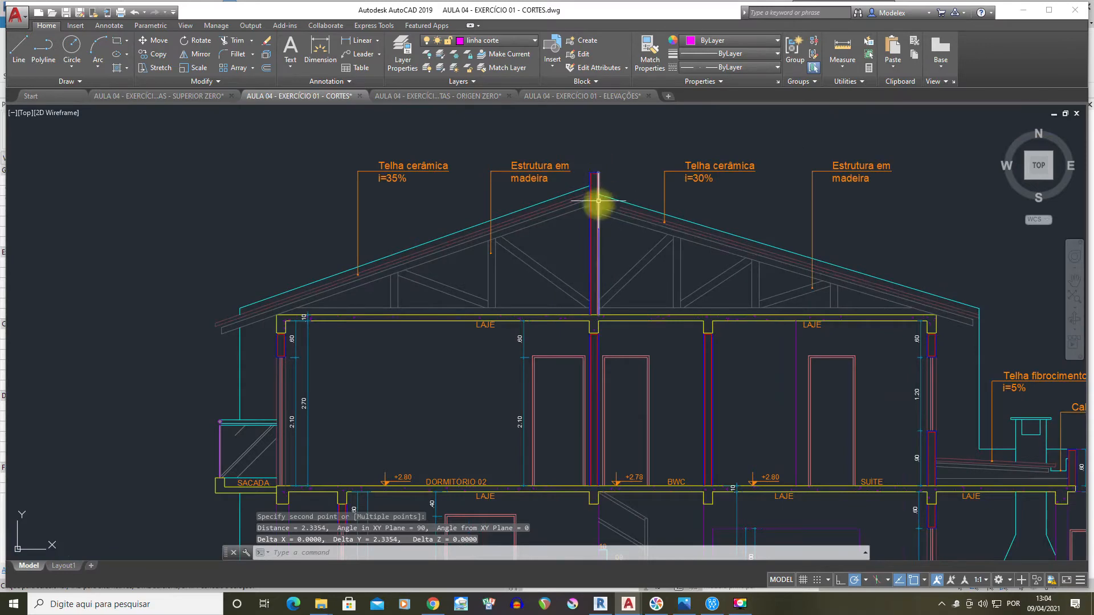
pyautogui.moveTo(952, 327); pyautogui.dragTo(890, 317, button='middle')
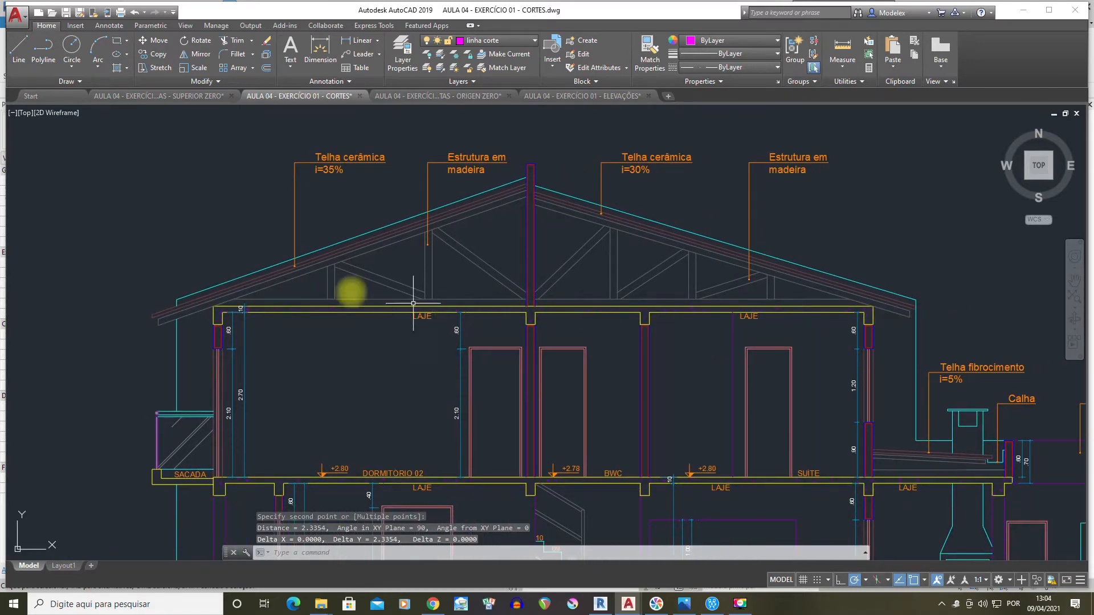
# Measure the vertical height from the slab up to the roof outline near the balcony-side eave
pyautogui.scroll(3, 209, 305)
pyautogui.press('Return')
pyautogui.click(220, 310)
pyautogui.click(220, 260)
pyautogui.scroll(-4, 278, 222)
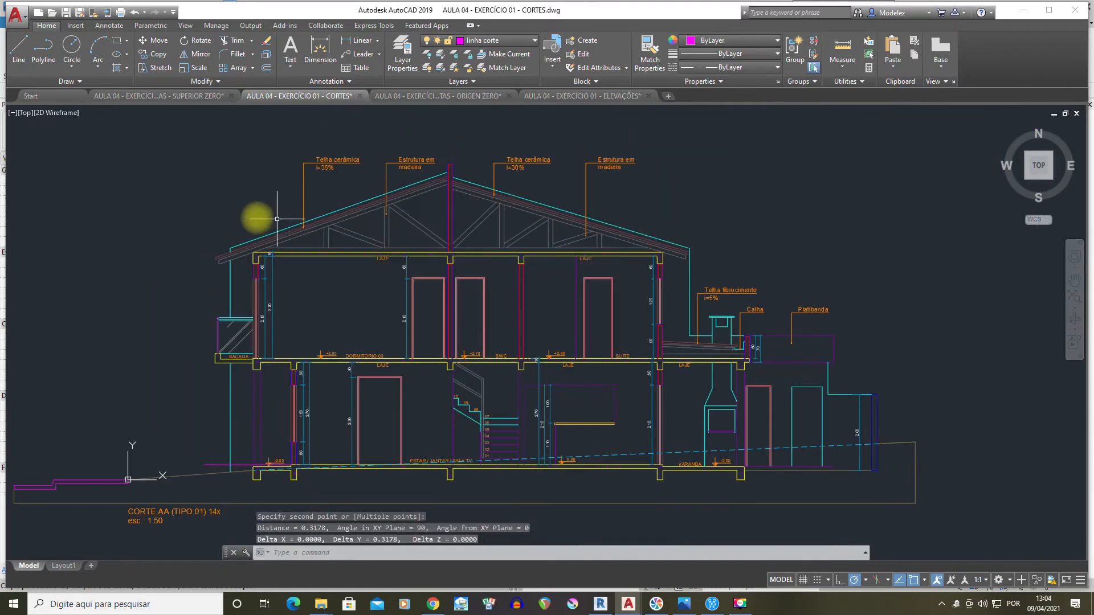
# Remeasure the central ridge wall's height above the slab, and measure the height of the 35% roof outline's upper end
pyautogui.scroll(4, 431, 174)
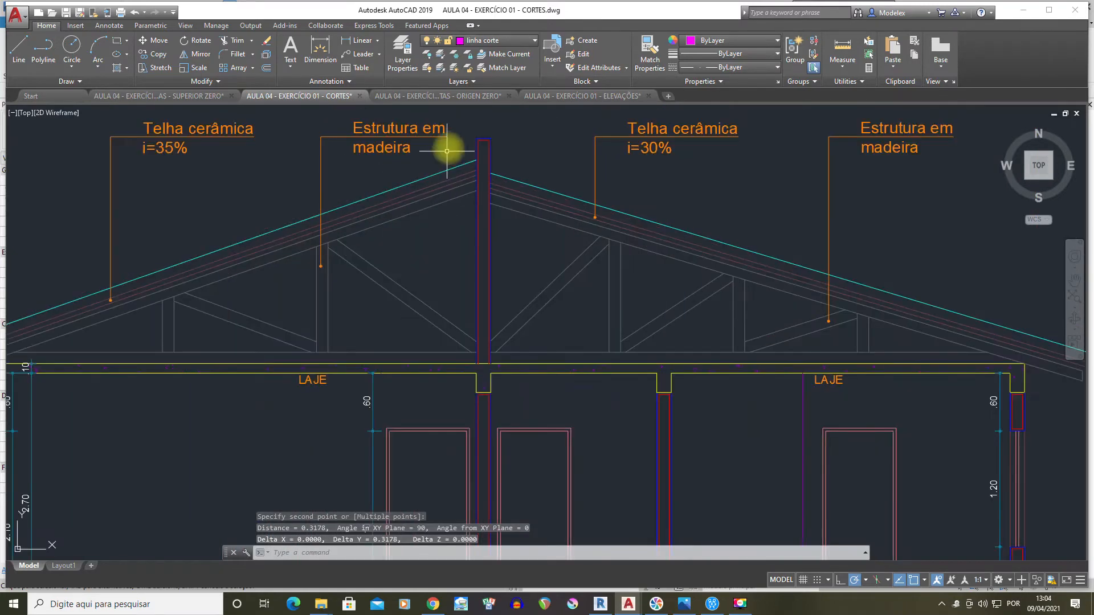
pyautogui.press('Return')
pyautogui.click(476, 139)
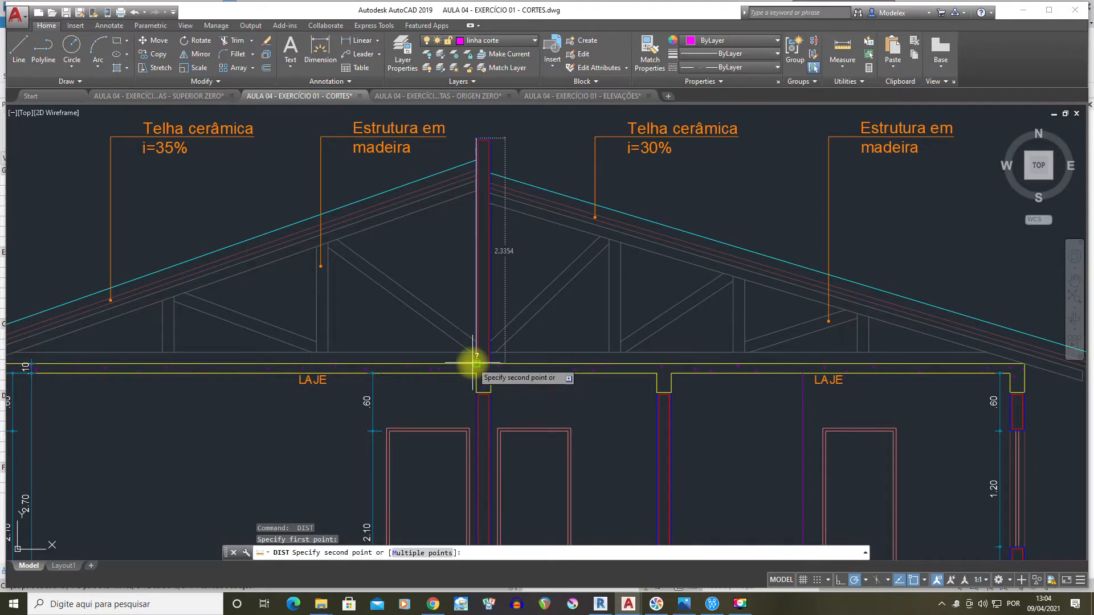
pyautogui.click(477, 363)
pyautogui.press('Return')
pyautogui.click(476, 160)
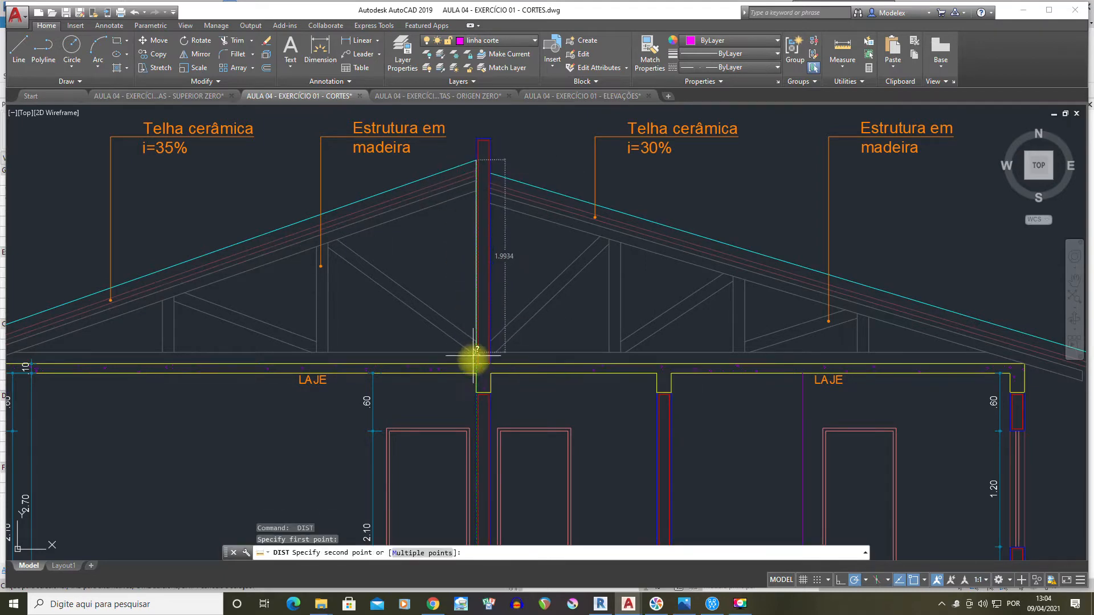
pyautogui.click(476, 363)
pyautogui.scroll(-5, 504, 336)
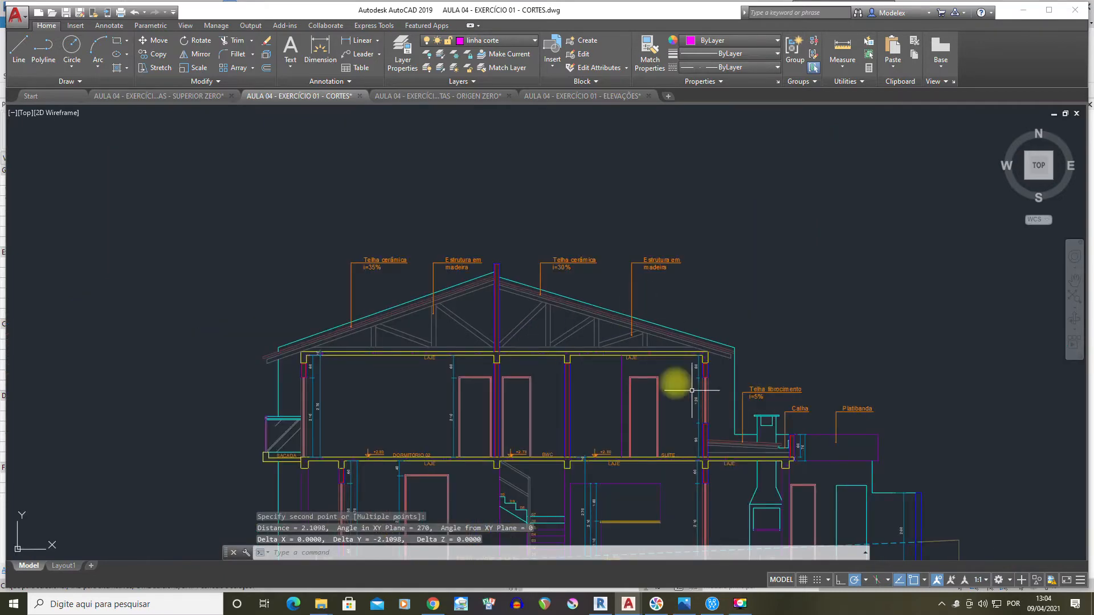
# Switch back to Revit and open the CORTE B (EP TRAB) section to view the upper-floor walls
pyautogui.click(599, 604)
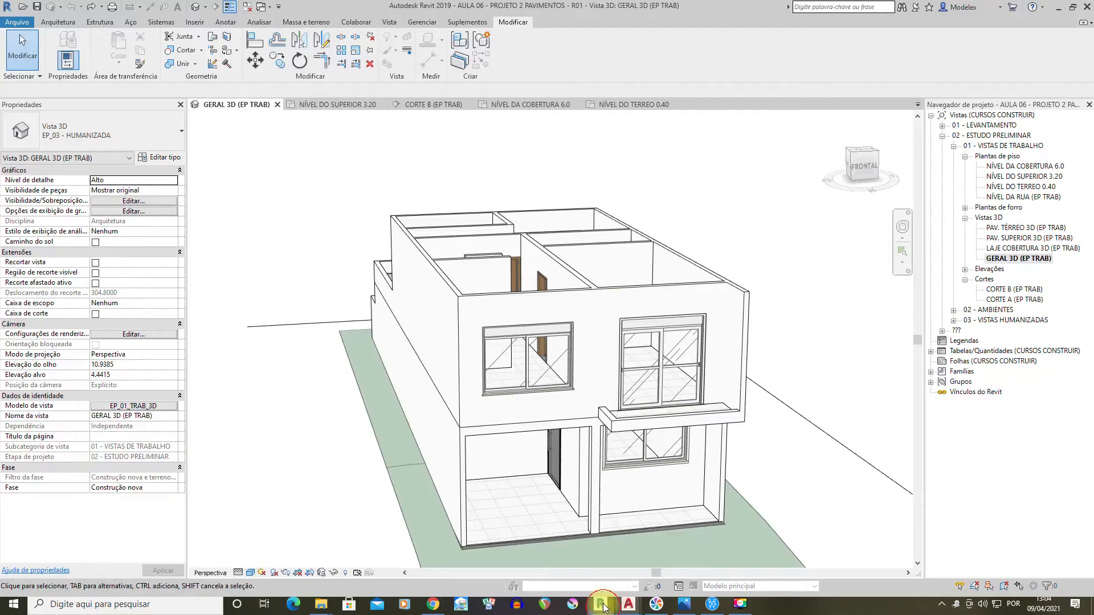
pyautogui.keyDown('shift'); pyautogui.moveTo(607, 272); pyautogui.dragTo(533, 282, button='middle'); pyautogui.keyUp('shift')
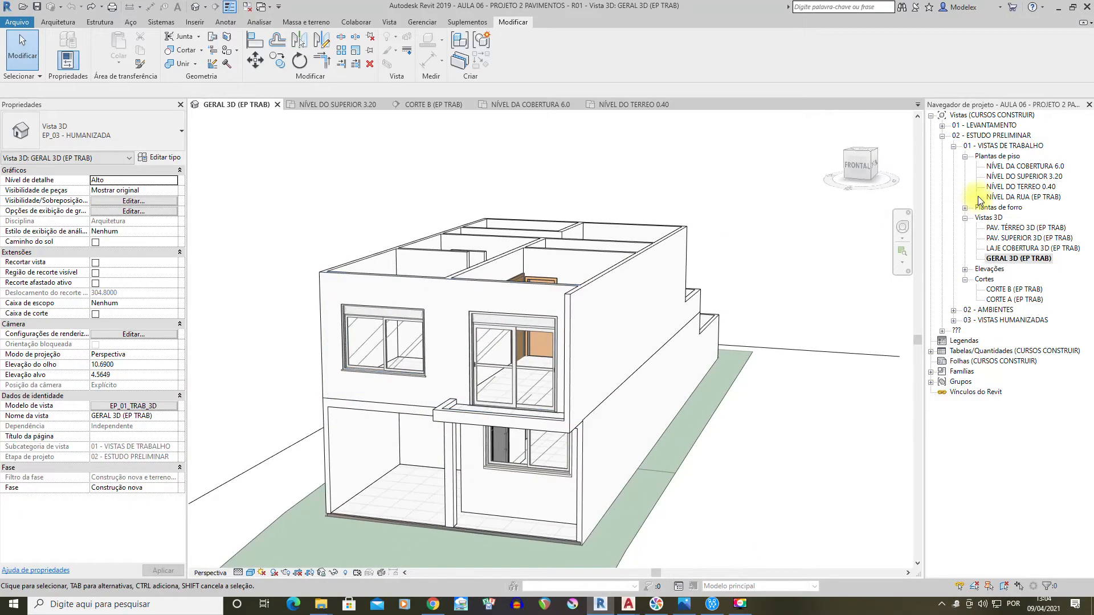
pyautogui.doubleClick(1023, 290)
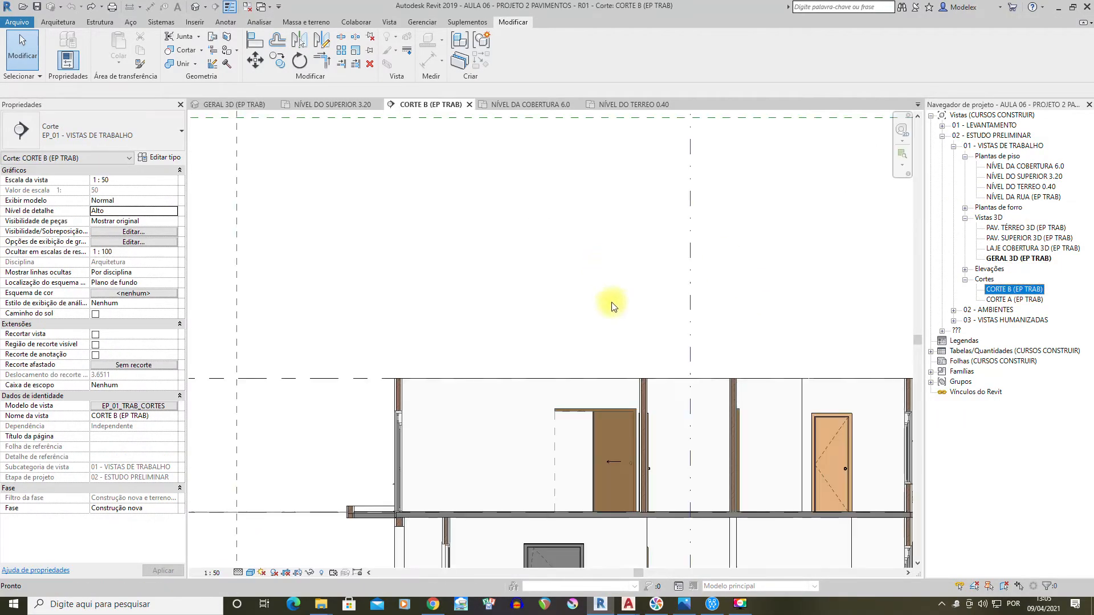
pyautogui.scroll(-4, 655, 325)
pyautogui.scroll(2, 644, 353)
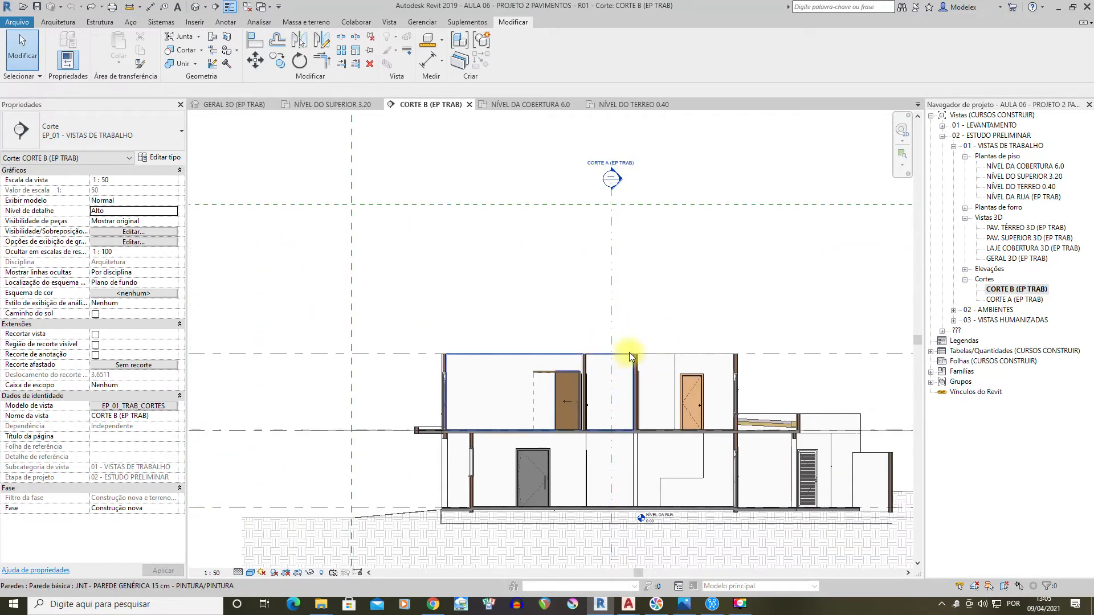
# Check the central ridge wall's position in the AutoCAD CORTES drawing and return to Revit
pyautogui.moveTo(627, 606)
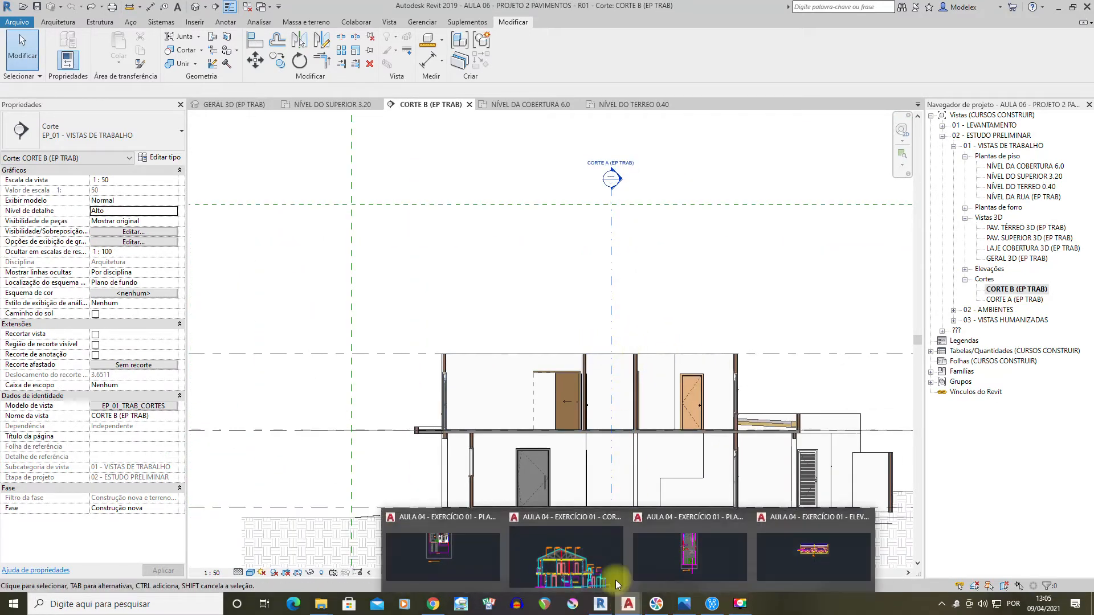
pyautogui.click(573, 556)
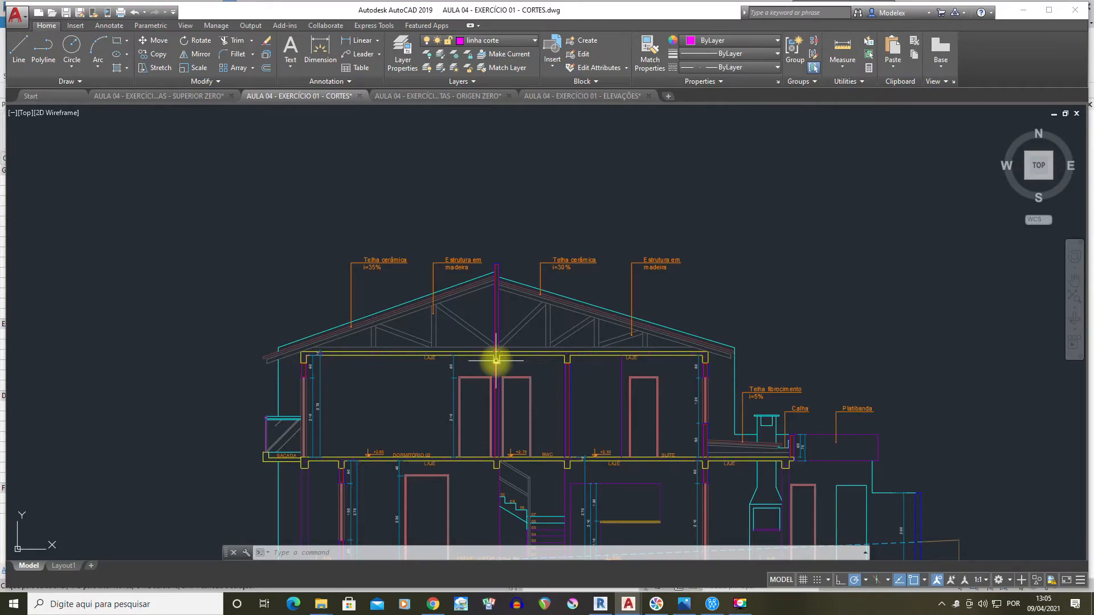
pyautogui.click(599, 605)
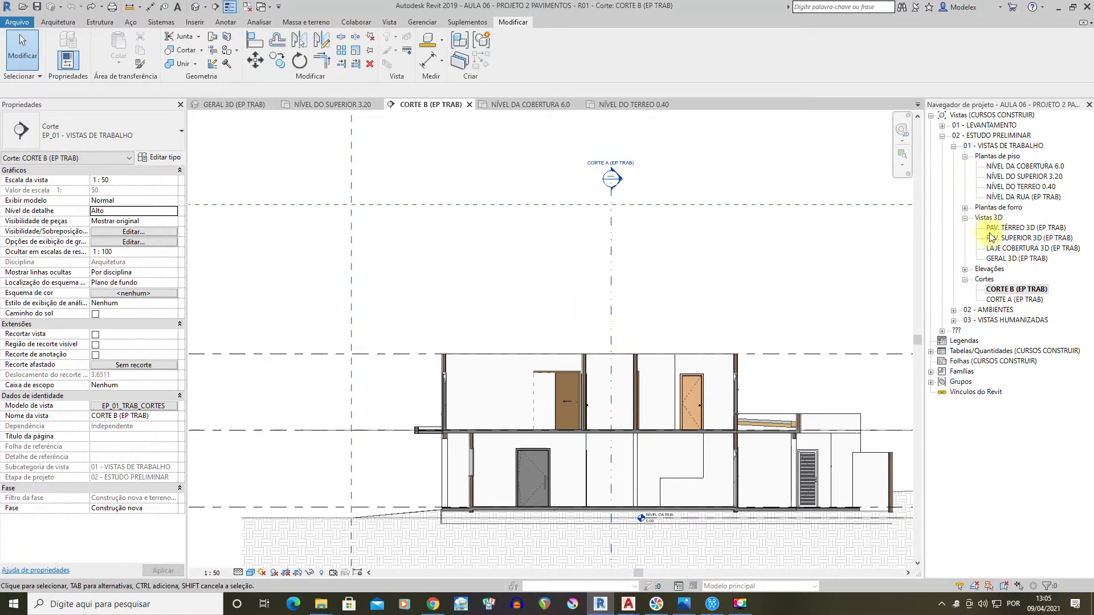
# Open the NÍVEL DA COBERTURA 6.0 floor plan and start a wall of type .EXT - PAREDE GENÉRICA 15 cm - PINTURA/PINTURA
pyautogui.doubleClick(1019, 167)
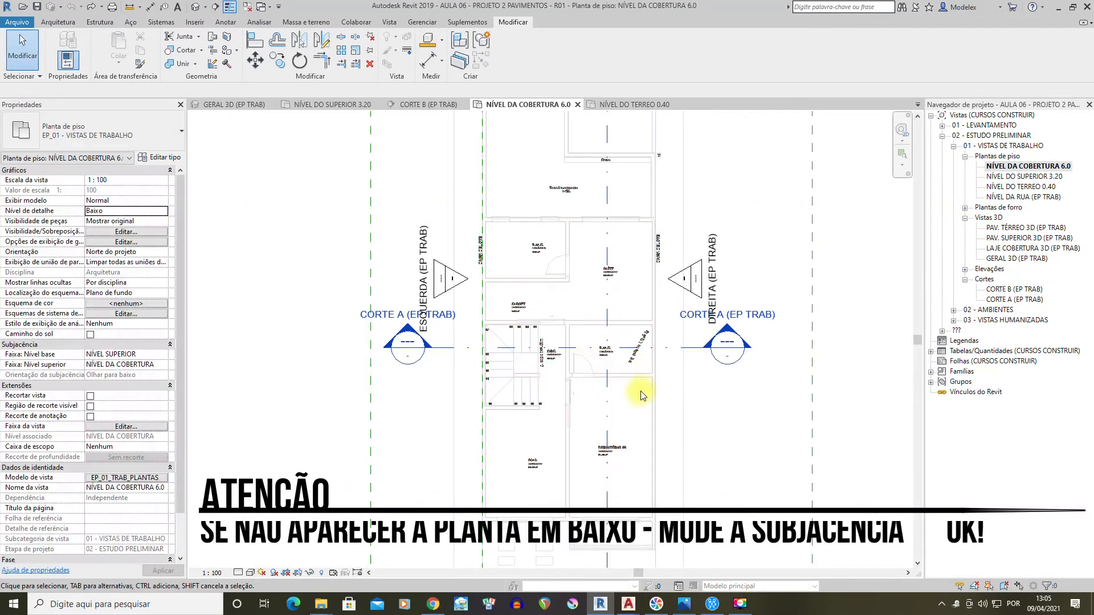
pyautogui.scroll(2, 653, 374)
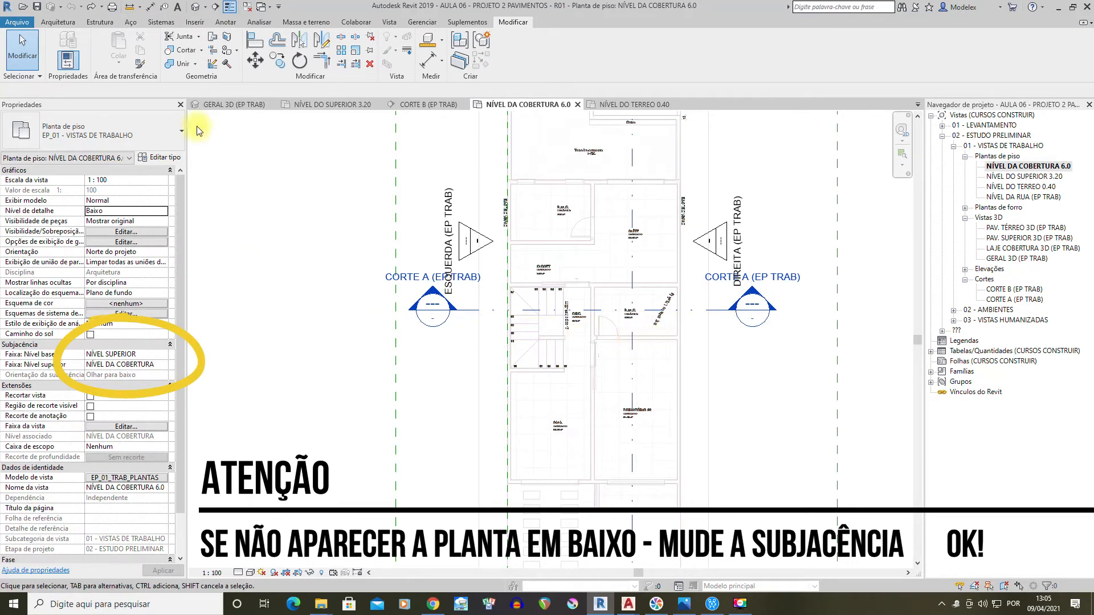
pyautogui.click(54, 23)
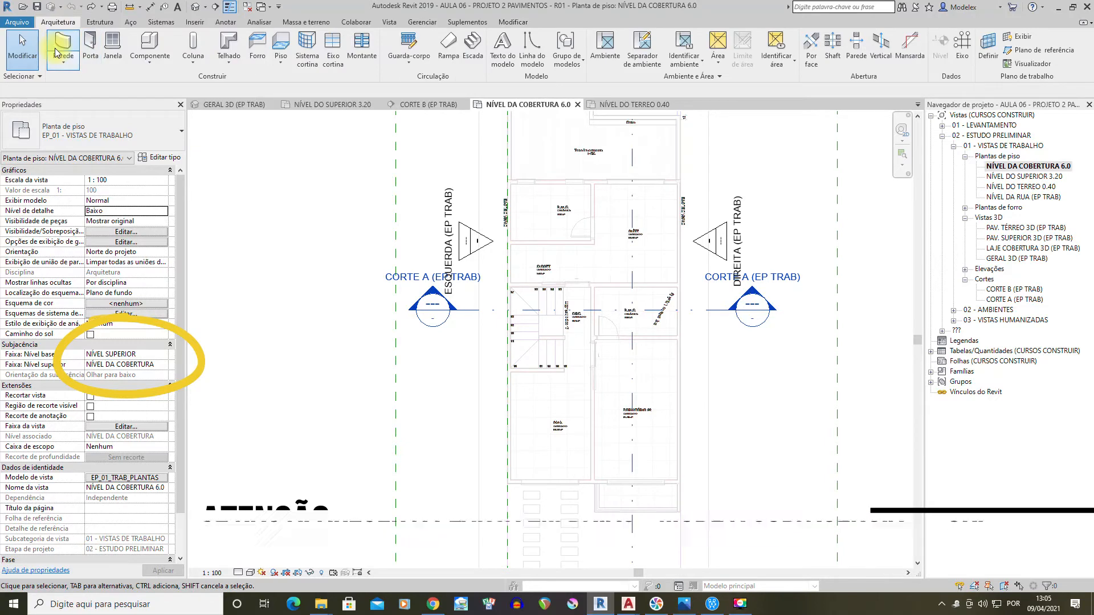
pyautogui.click(77, 67)
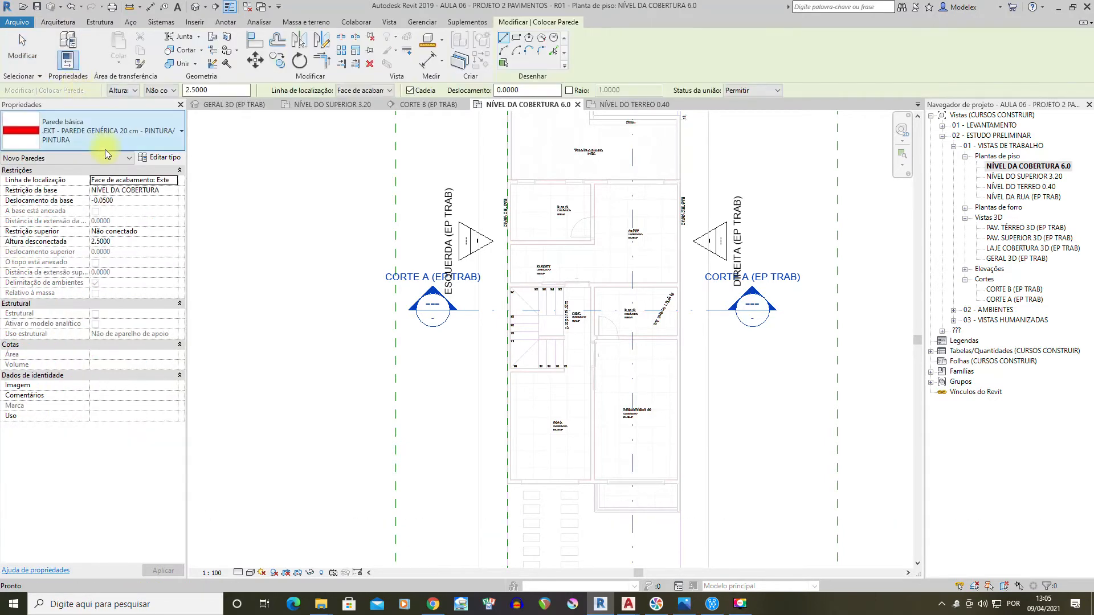
pyautogui.click(145, 136)
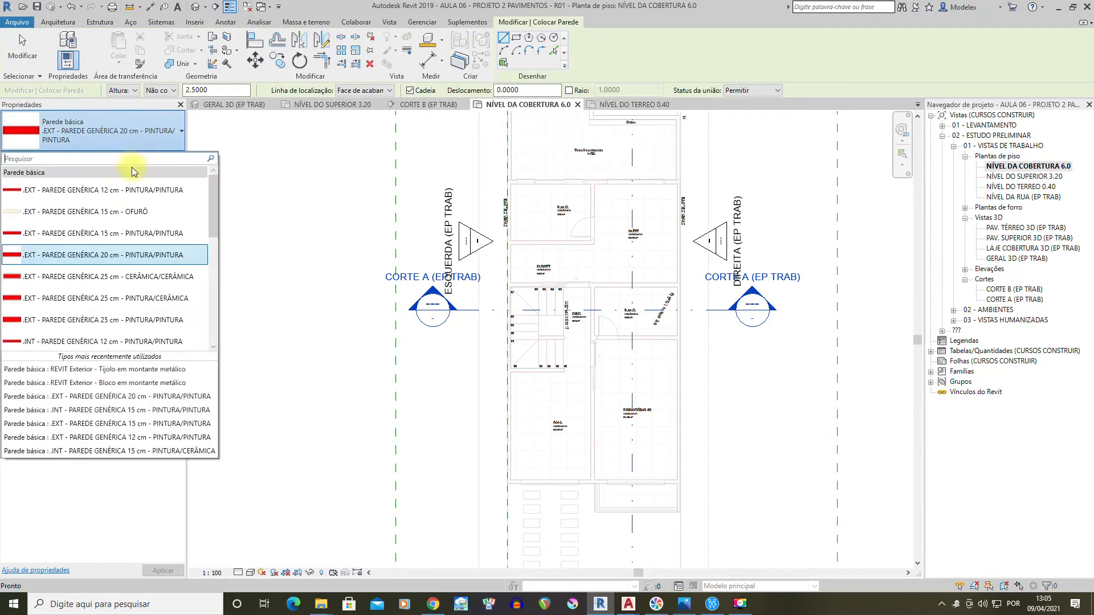
pyautogui.click(110, 212)
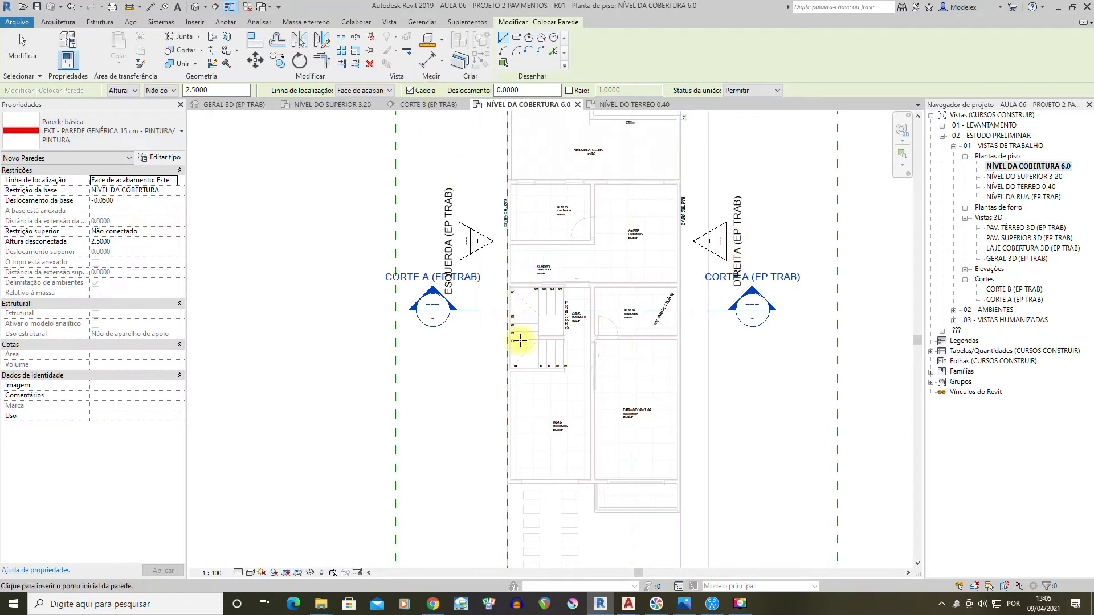
# Draw the ridge wall from the stair's central wall along the B.W.C. and DORMITÓRIO 02 partition to the outer side wall
pyautogui.scroll(3, 522, 296)
pyautogui.moveTo(493, 224); pyautogui.dragTo(399, 204, button='middle')
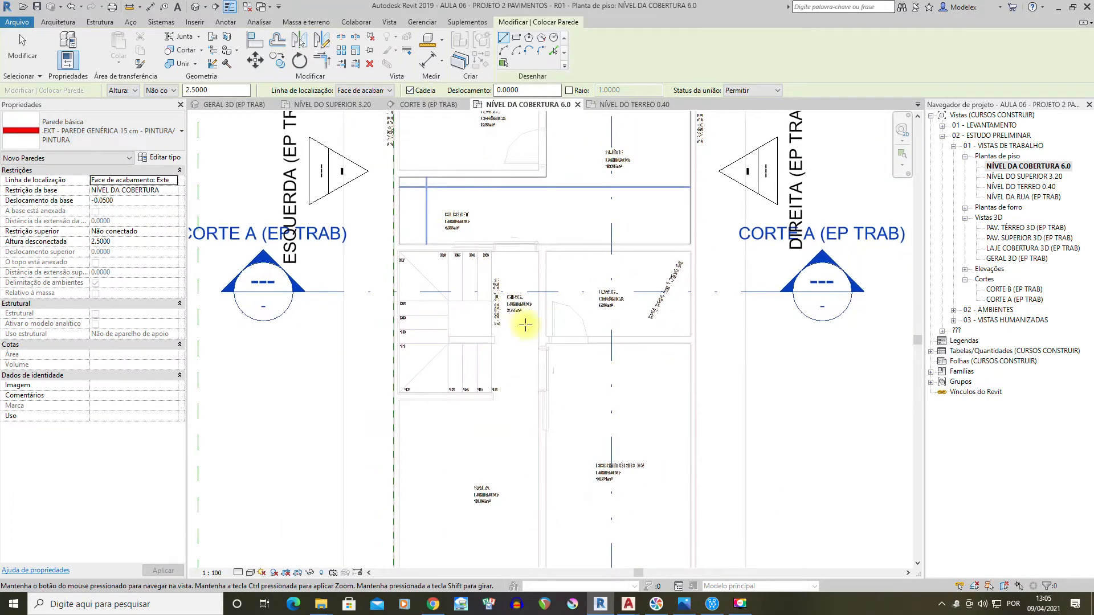
pyautogui.scroll(1, 525, 320)
pyautogui.moveTo(543, 379); pyautogui.dragTo(552, 348, button='middle')
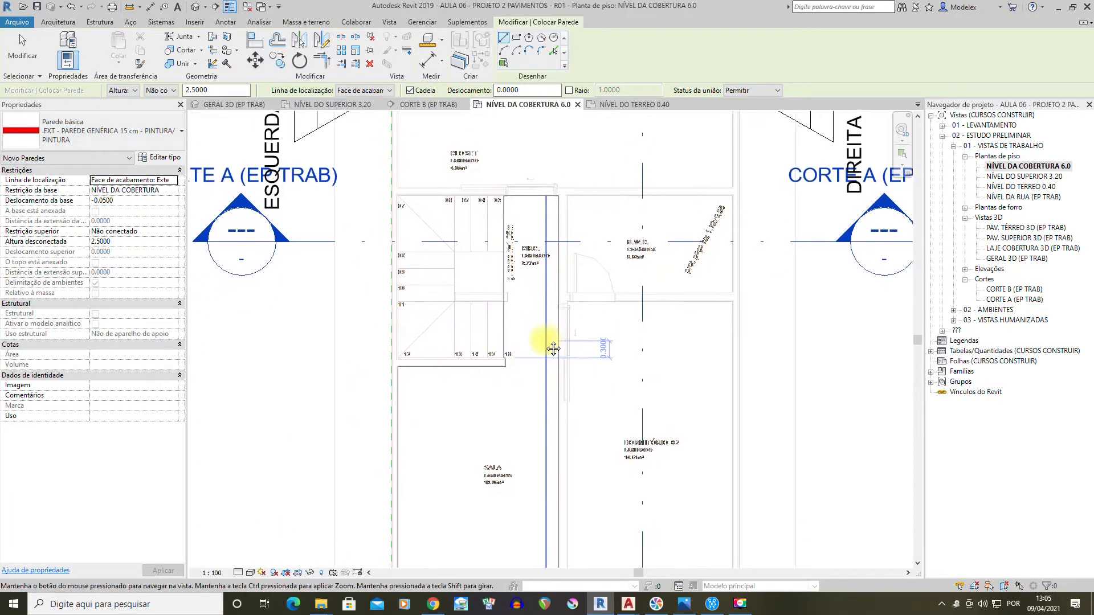
pyautogui.moveTo(642, 304); pyautogui.dragTo(640, 335, button='middle')
pyautogui.scroll(3, 710, 316)
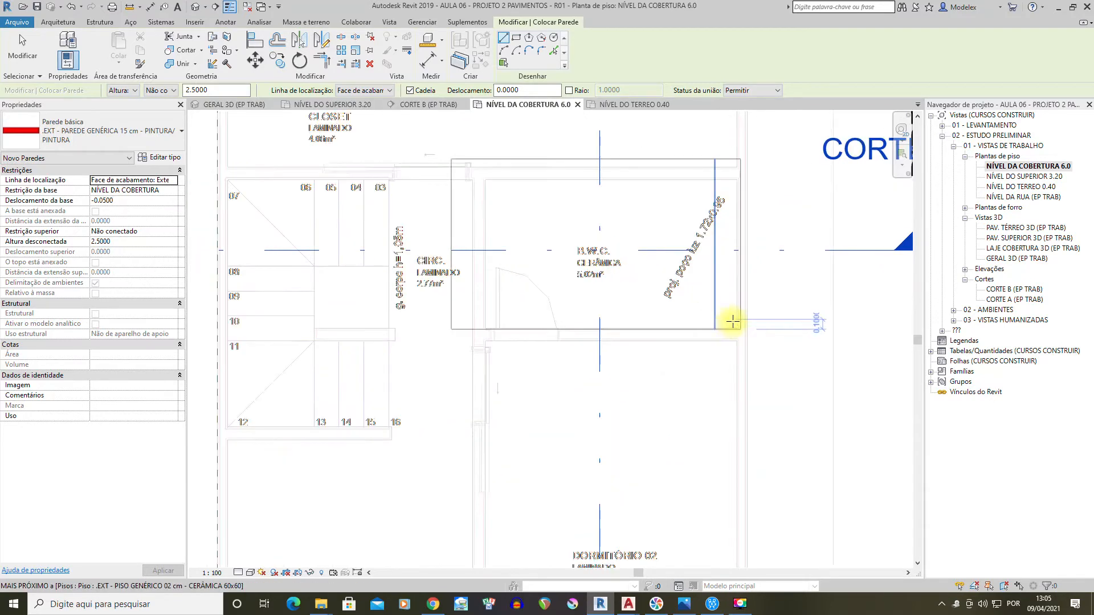
pyautogui.moveTo(415, 335); pyautogui.dragTo(565, 331, button='middle')
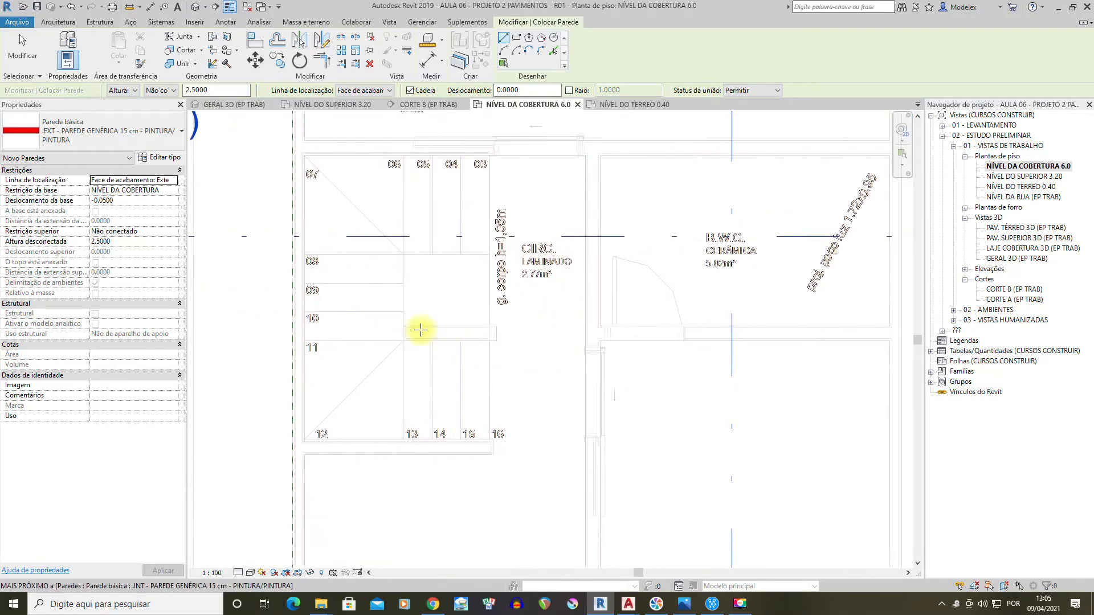
pyautogui.click(400, 326)
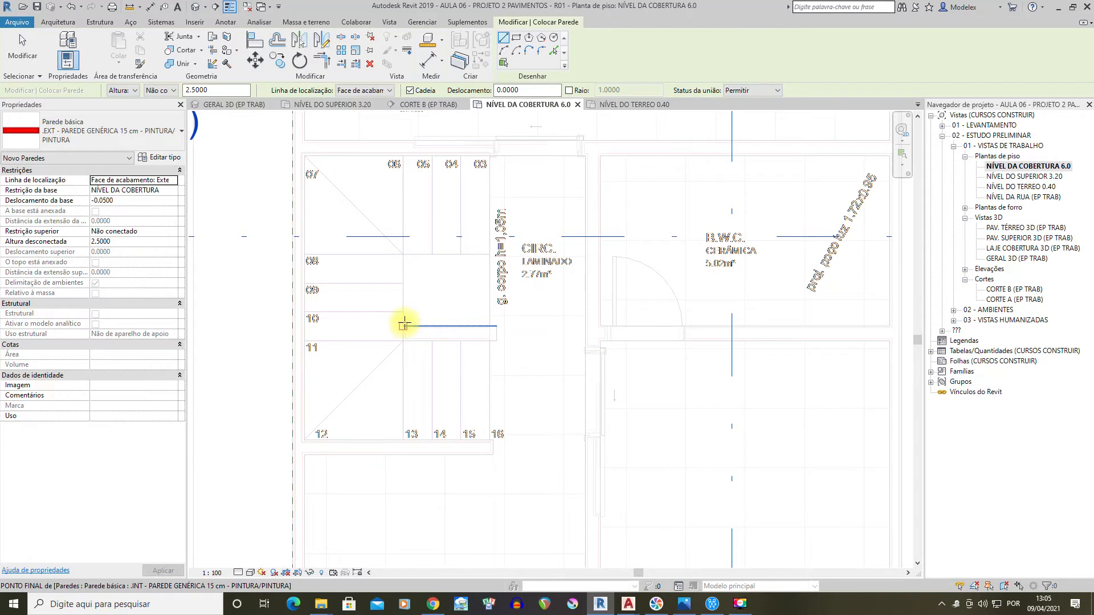
pyautogui.moveTo(750, 315); pyautogui.dragTo(488, 324, button='middle')
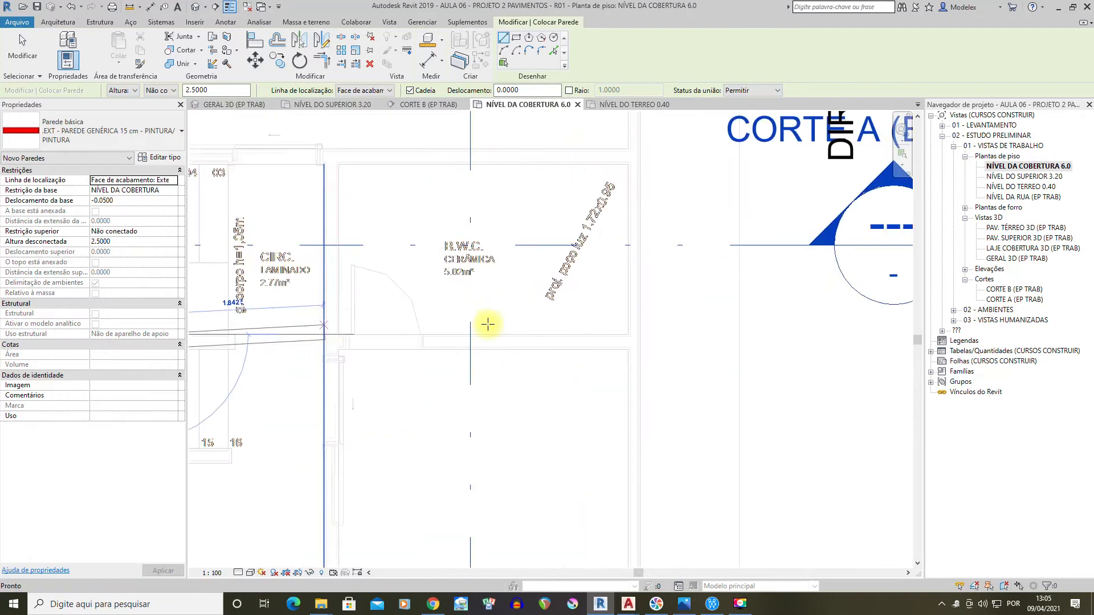
pyautogui.click(625, 330)
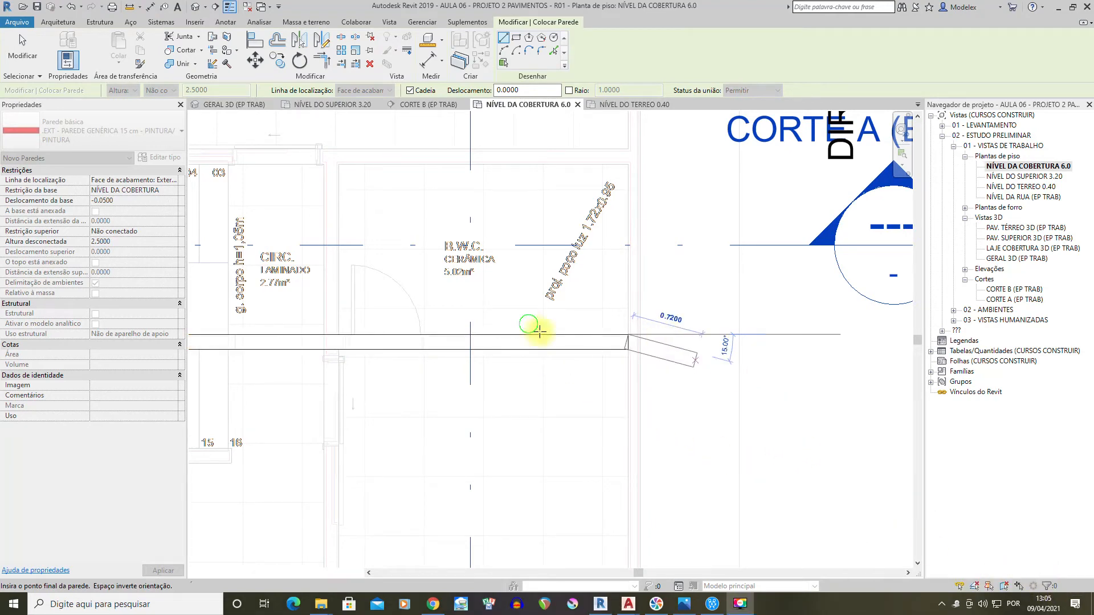
pyautogui.press('Escape')
pyautogui.scroll(-1, 691, 391)
pyautogui.moveTo(577, 368); pyautogui.dragTo(642, 406, button='middle')
pyautogui.scroll(-2, 644, 398)
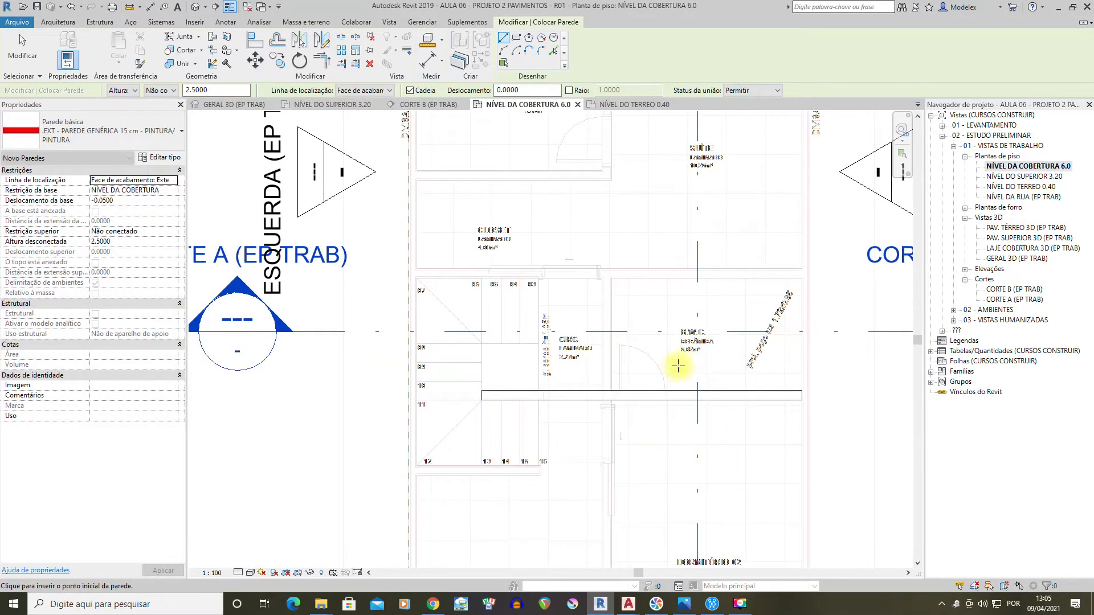
# Open the GERAL 3D (EP TRAB) view and undo the ridge wall just drawn on the roof level
pyautogui.click(1003, 290)
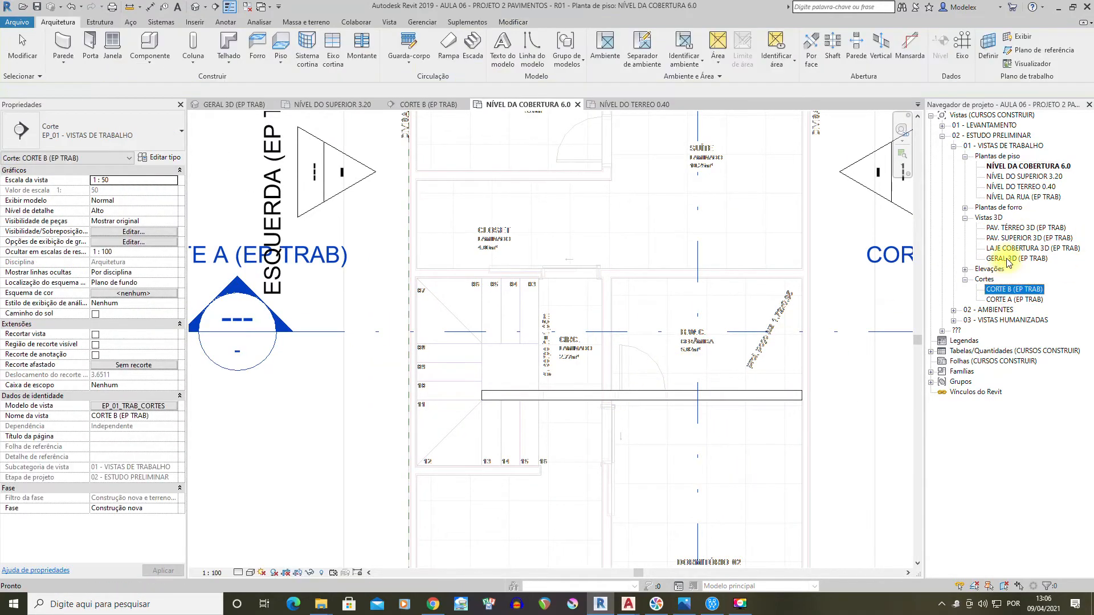
pyautogui.doubleClick(1011, 258)
pyautogui.keyDown('shift'); pyautogui.moveTo(561, 260); pyautogui.dragTo(534, 249, button='middle'); pyautogui.keyUp('shift')
pyautogui.hotkey('ctrl', 'z')
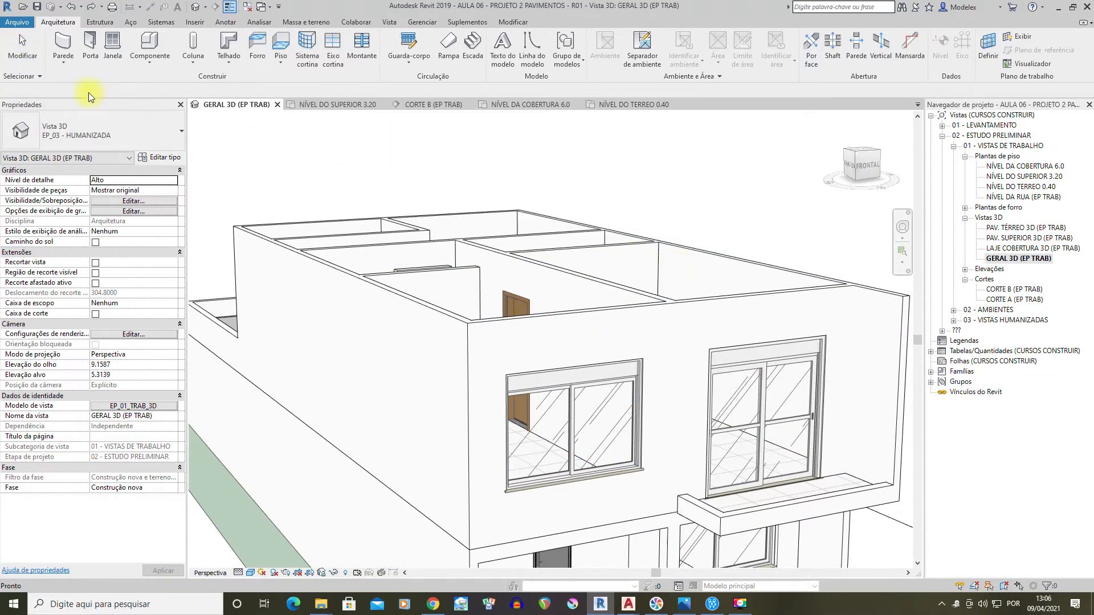
# Select six upper-floor walls together, including the front facade, and set their top offset to -0.1000
pyautogui.scroll(-1, 724, 273)
pyautogui.keyDown('shift'); pyautogui.moveTo(726, 301); pyautogui.dragTo(655, 263, button='middle'); pyautogui.keyUp('shift')
pyautogui.moveTo(684, 240); pyautogui.dragTo(546, 189)
pyautogui.keyDown('shift'); pyautogui.moveTo(547, 189); pyautogui.dragTo(574, 245, button='middle'); pyautogui.keyUp('shift')
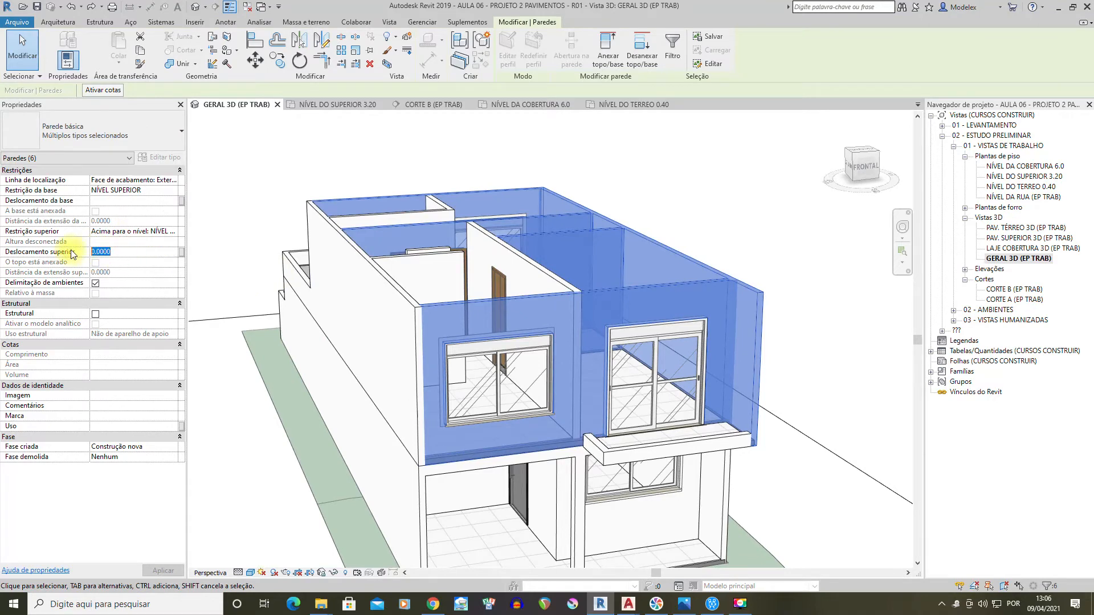
pyautogui.press('Return')
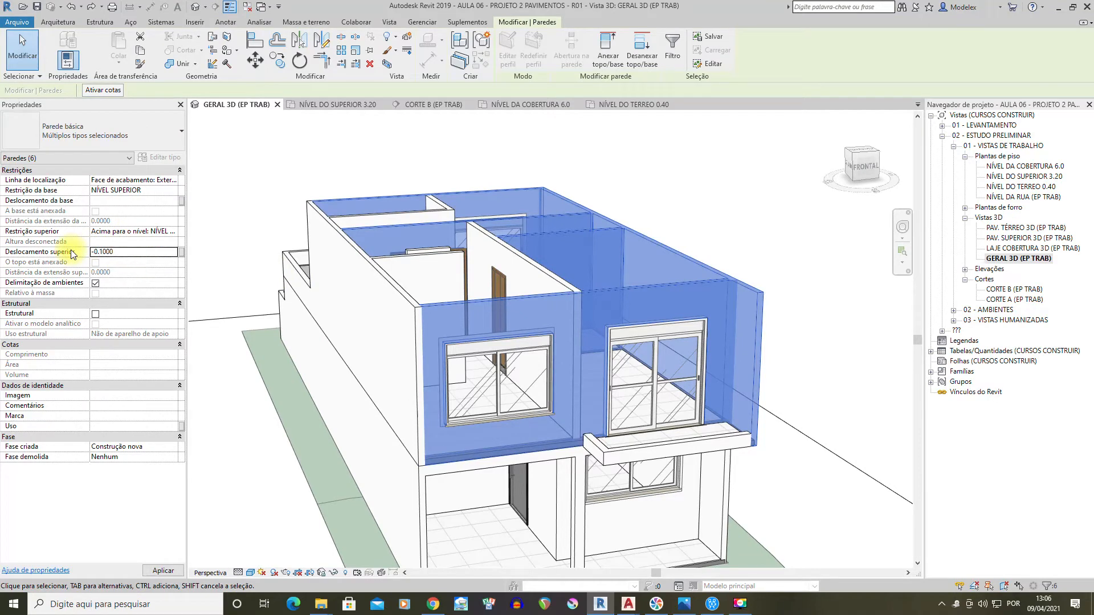
pyautogui.press('Escape')
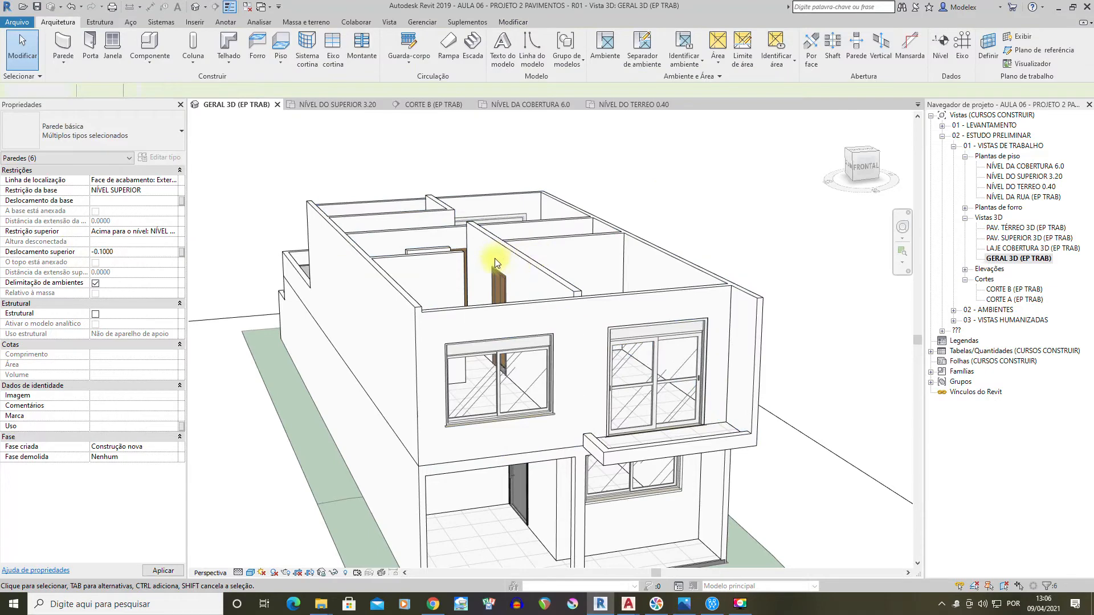
# Lower the top offset of the three internal walls still standing higher, including the lengthwise partition, to match the neighbouring walls
pyautogui.click(515, 255)
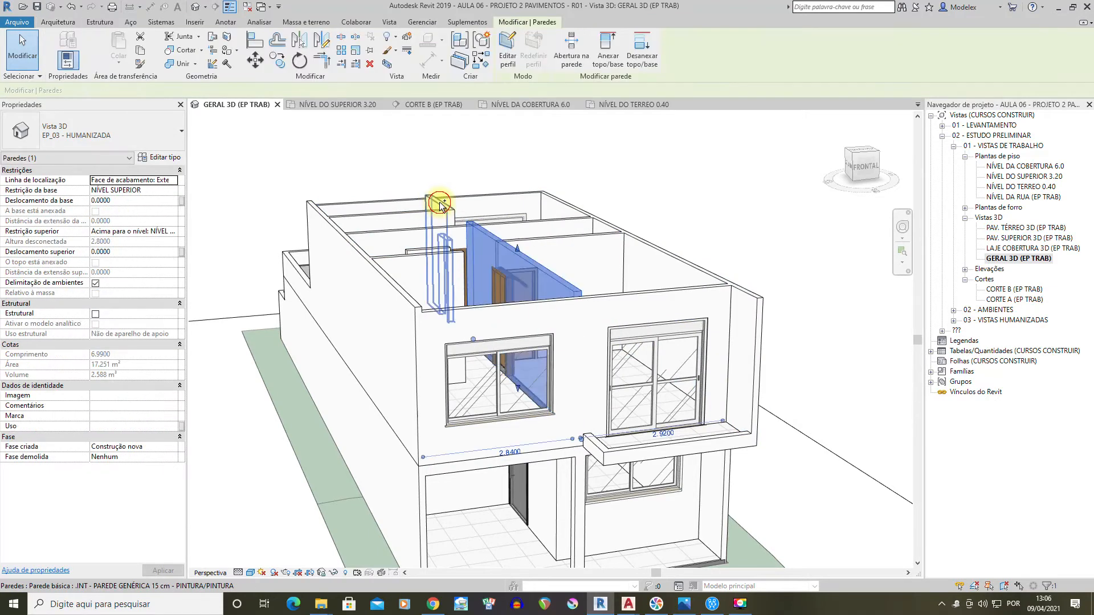
pyautogui.keyDown('ctrl'); pyautogui.click(422, 212); pyautogui.keyUp('ctrl')
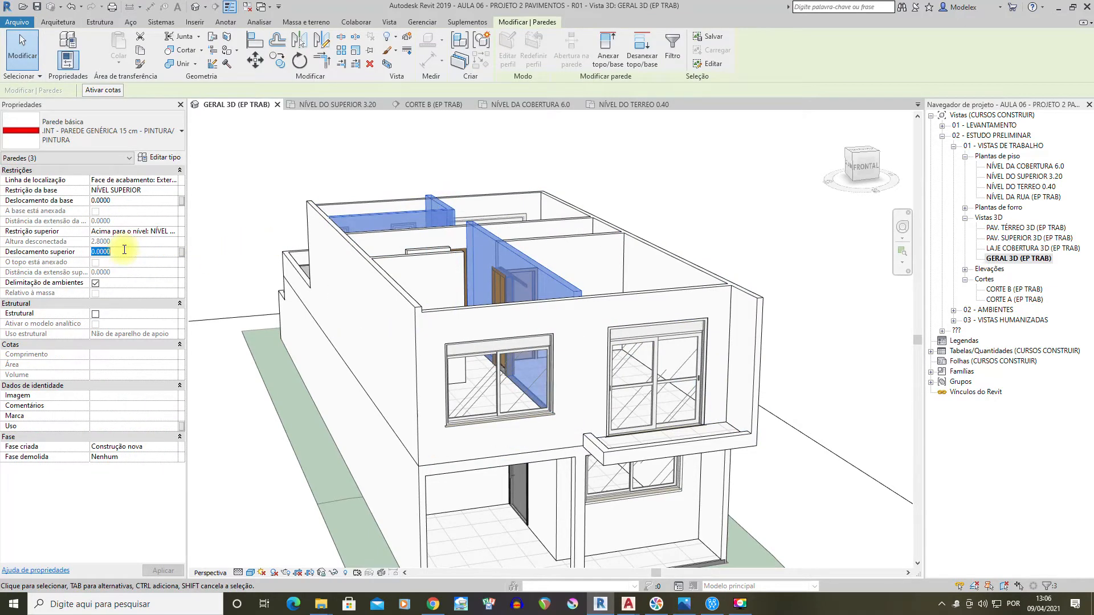
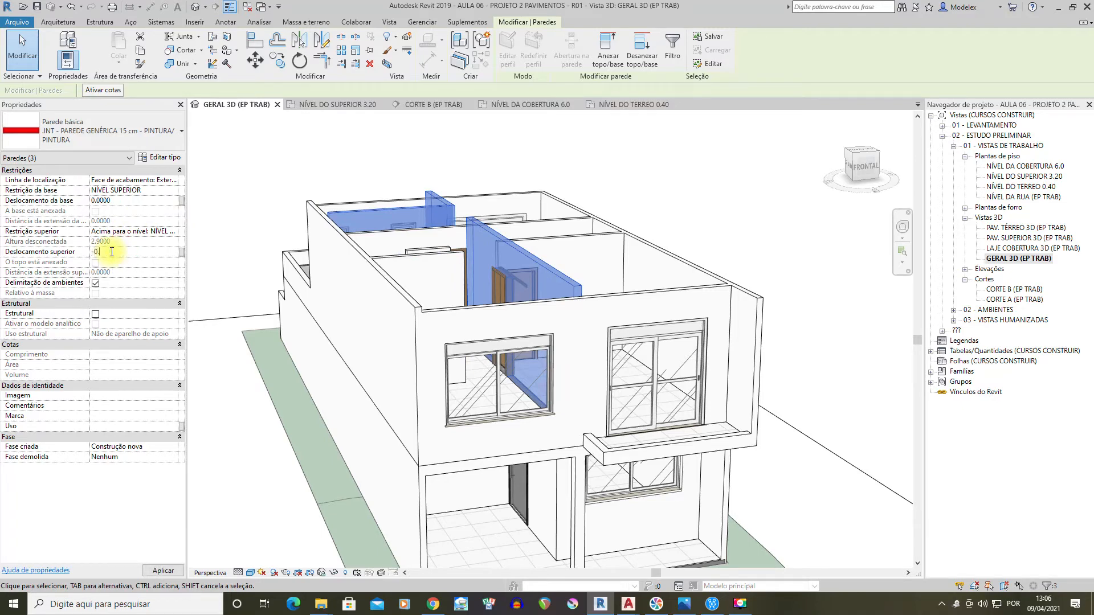
pyautogui.click(768, 222)
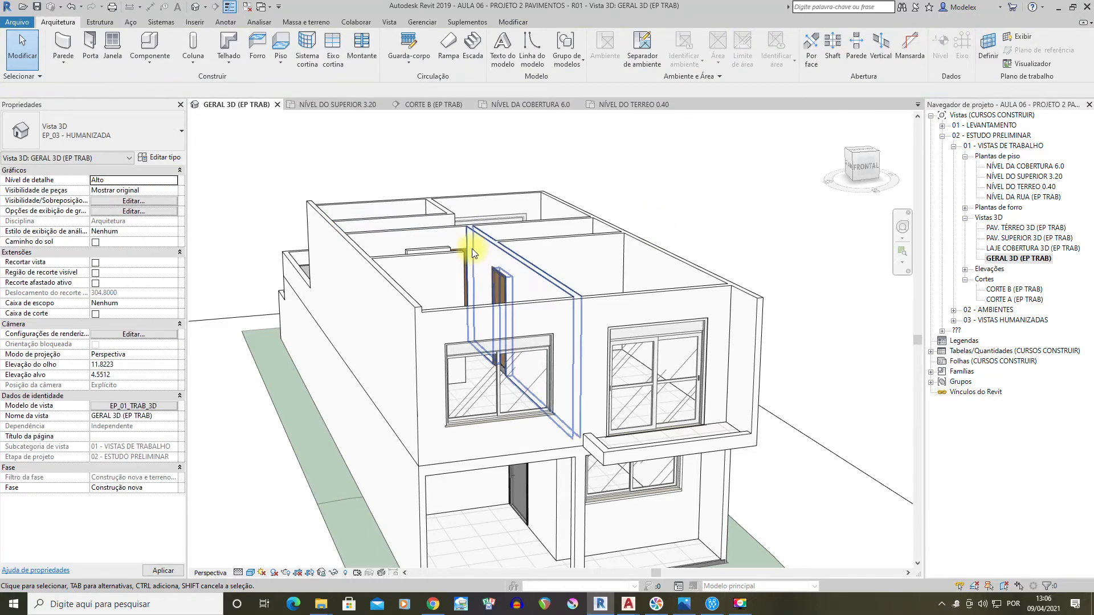
# Set the top offset of the long outer side wall and the internal wall behind the front window to -0.1000
pyautogui.moveTo(451, 251)
pyautogui.keyDown('shift'); pyautogui.mouseDown(button='middle')
pyautogui.moveTo(429, 215)
pyautogui.moveTo(442, 205)
pyautogui.moveTo(434, 239)
pyautogui.mouseUp(button='middle'); pyautogui.keyUp('shift')
pyautogui.scroll(2, 370, 249)
pyautogui.click(370, 248)
pyautogui.keyDown('ctrl'); pyautogui.click(370, 235); pyautogui.keyUp('ctrl')
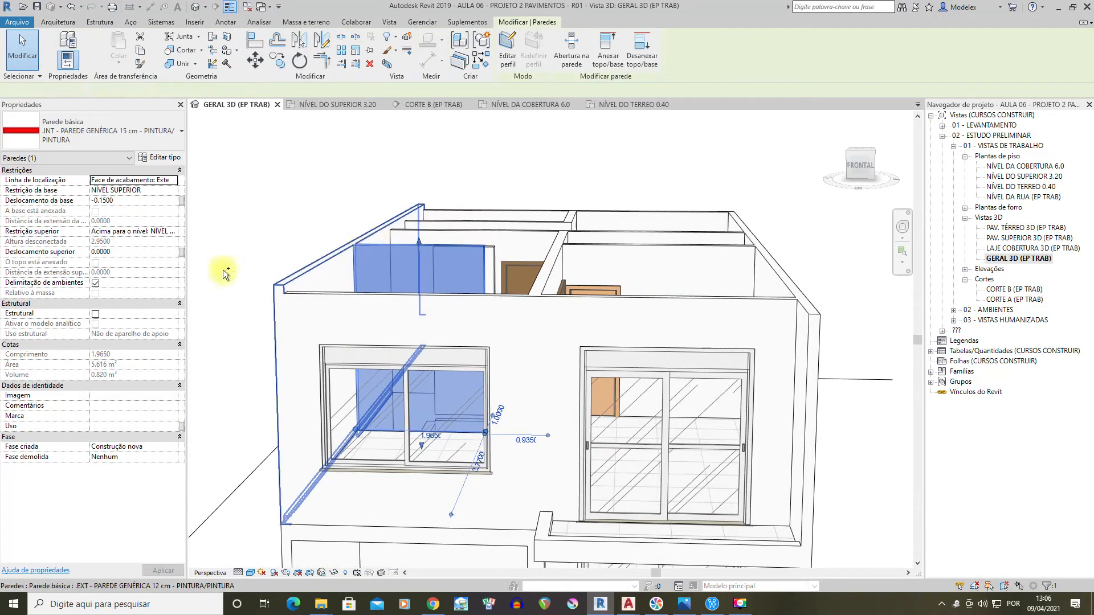
pyautogui.click(132, 251)
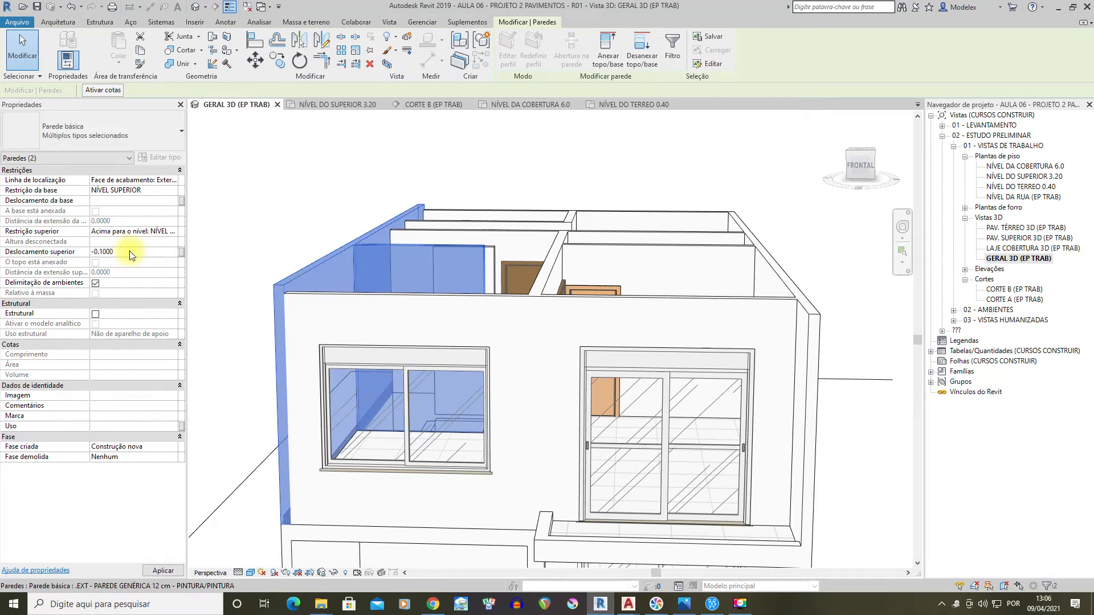
pyautogui.click(498, 179)
# Change the top constraint of the short wall between the stair flights to Não conectado
pyautogui.keyDown('shift'); pyautogui.moveTo(425, 227); pyautogui.dragTo(628, 314, button='middle'); pyautogui.keyUp('shift')
pyautogui.click(628, 313)
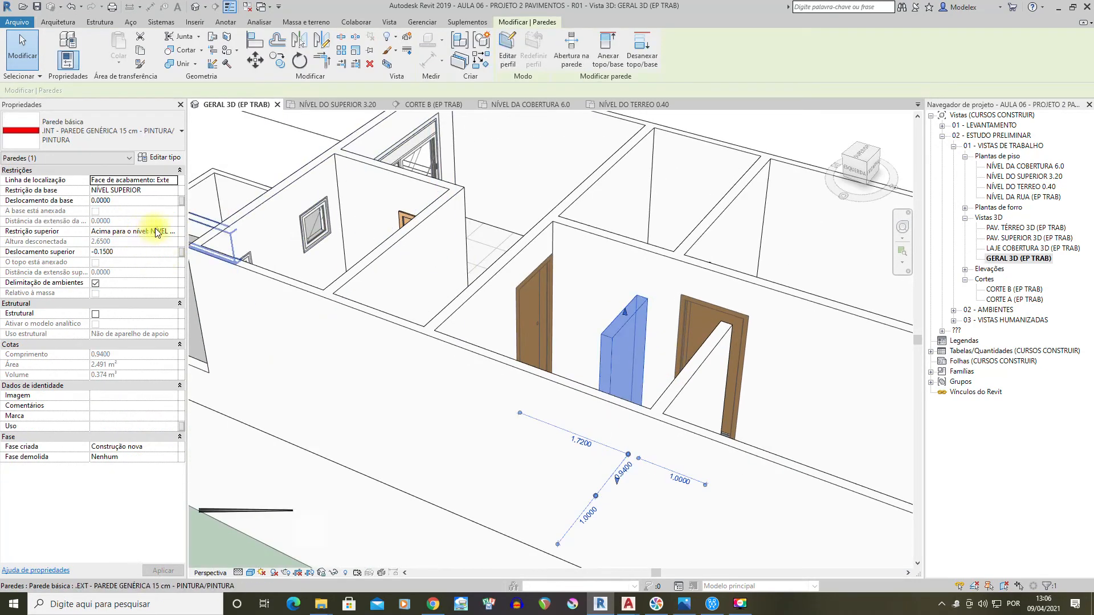
pyautogui.click(172, 231)
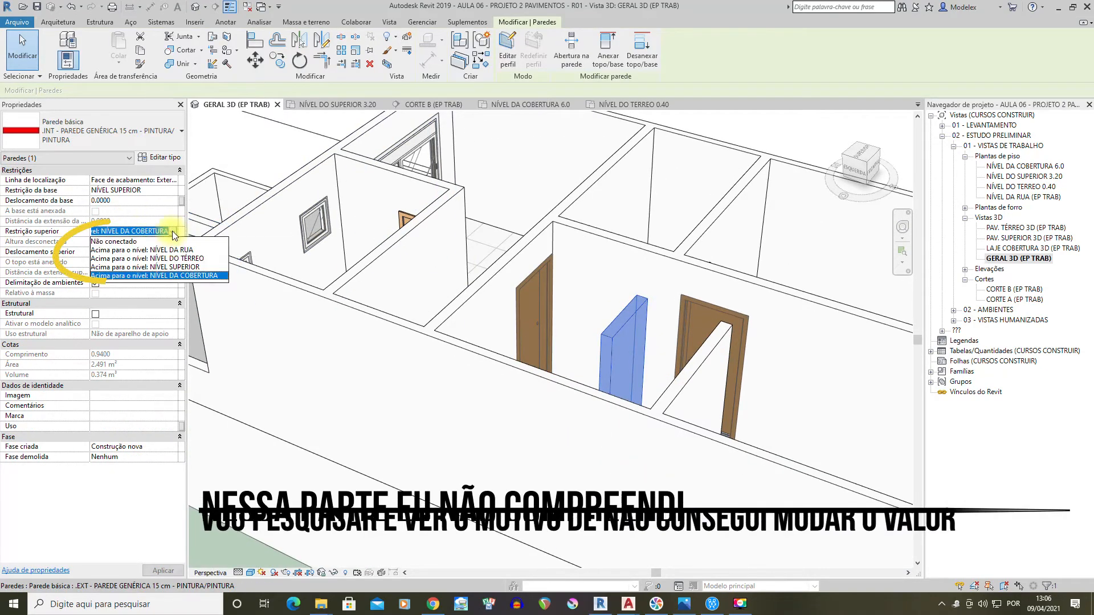
pyautogui.click(121, 246)
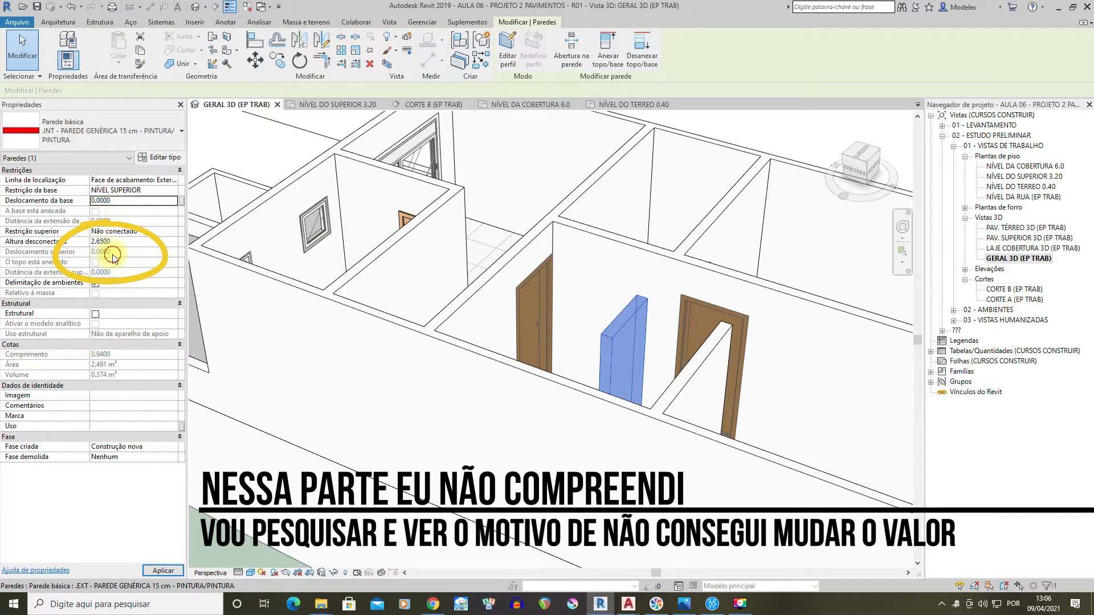
pyautogui.keyDown('shift'); pyautogui.moveTo(640, 294); pyautogui.dragTo(583, 171, button='middle'); pyautogui.keyUp('shift')
pyautogui.click(582, 174)
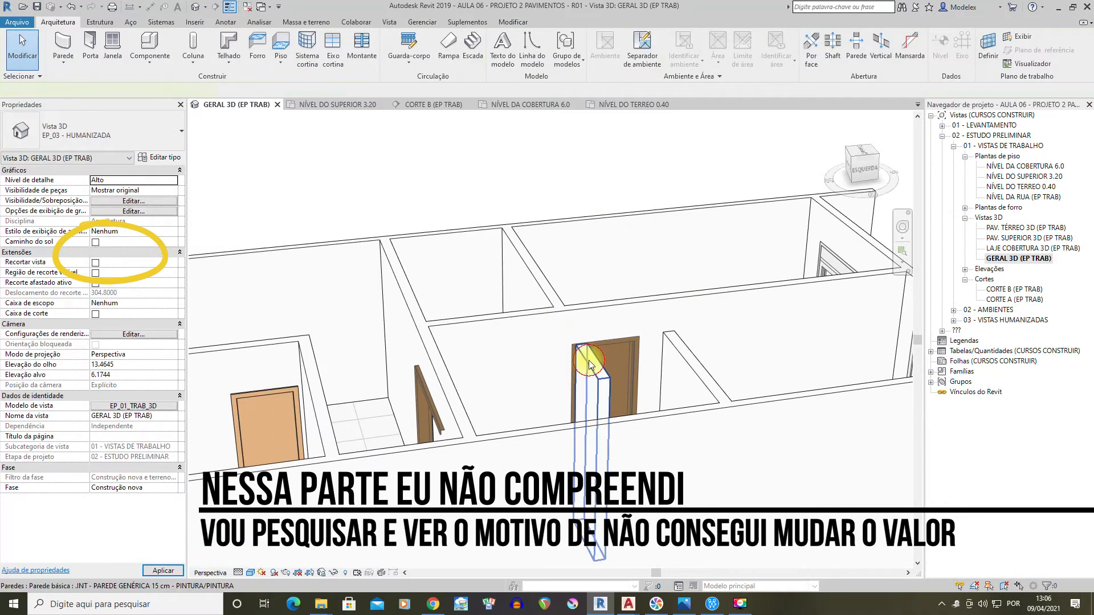
# Compare the short stair wall's top with the surrounding walls in 3D and the CORTE B and CORTE A sections, then return to GERAL 3D
pyautogui.click(578, 374)
pyautogui.keyDown('shift'); pyautogui.moveTo(593, 326); pyautogui.dragTo(501, 244, button='middle'); pyautogui.keyUp('shift')
pyautogui.scroll(2, 586, 313)
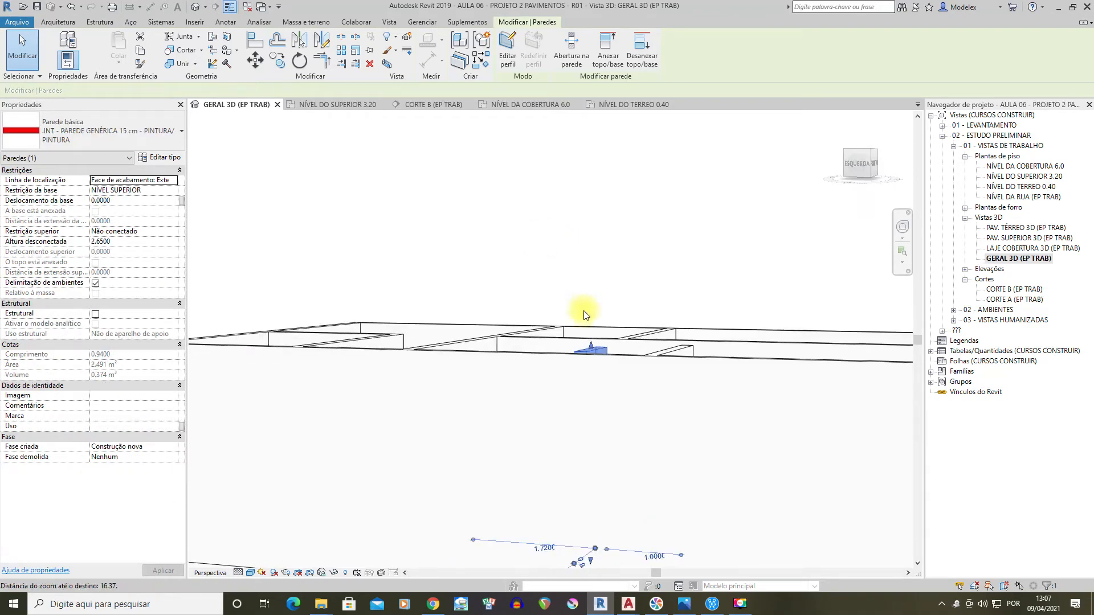
pyautogui.doubleClick(1002, 289)
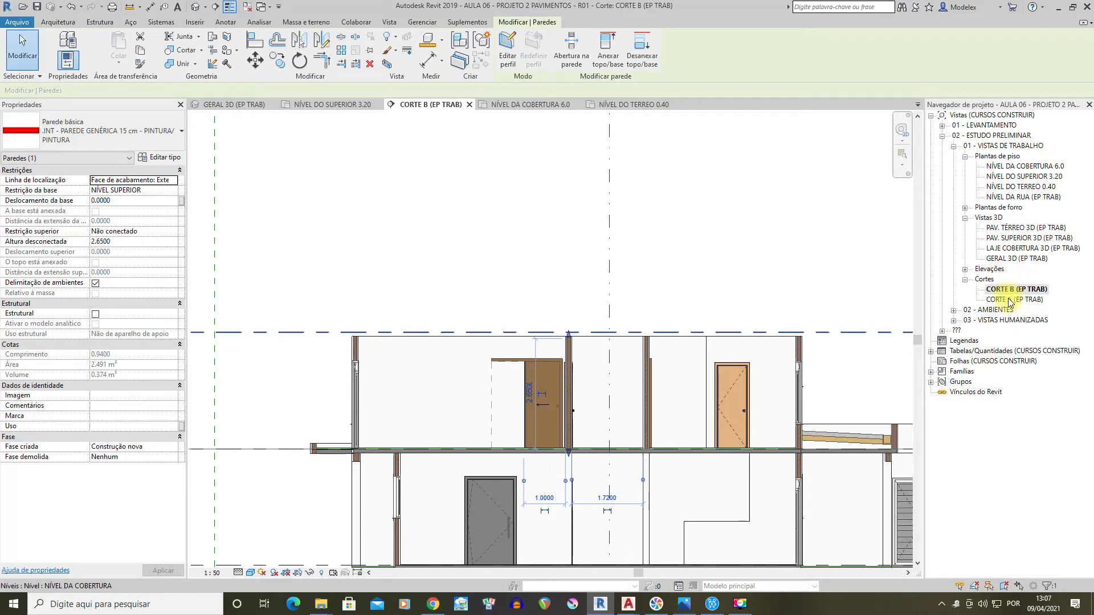
pyautogui.doubleClick(1009, 300)
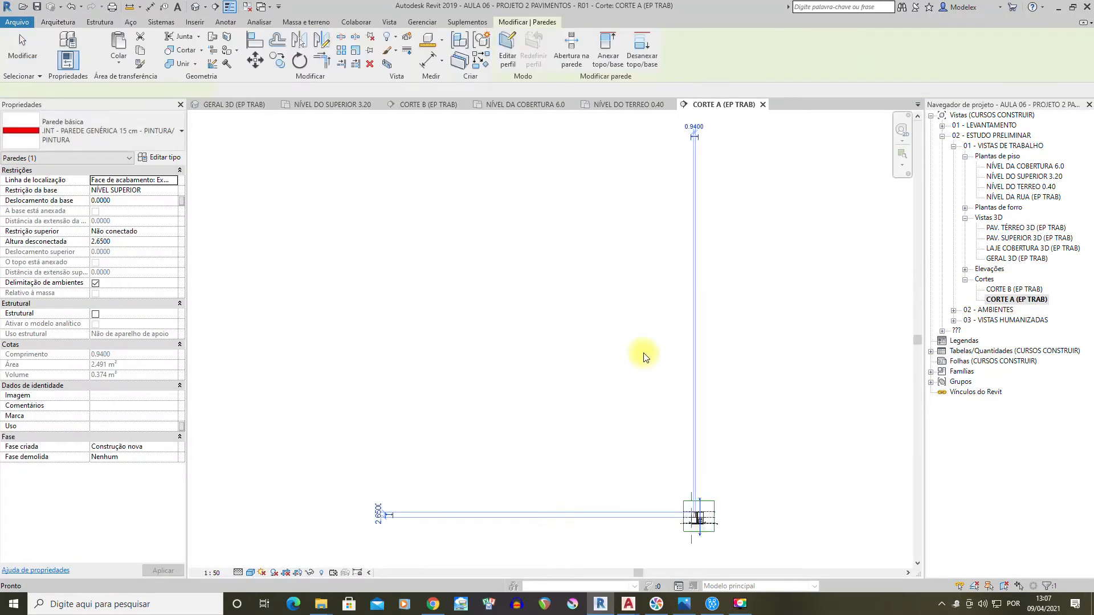
pyautogui.scroll(-5, 667, 428)
pyautogui.scroll(6, 548, 340)
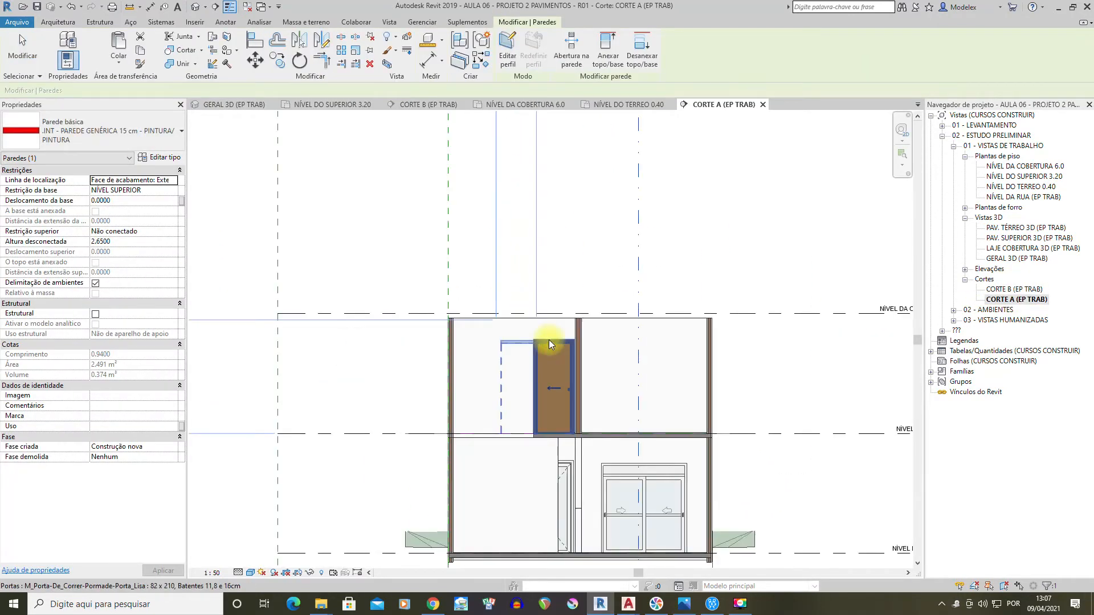
pyautogui.doubleClick(1003, 292)
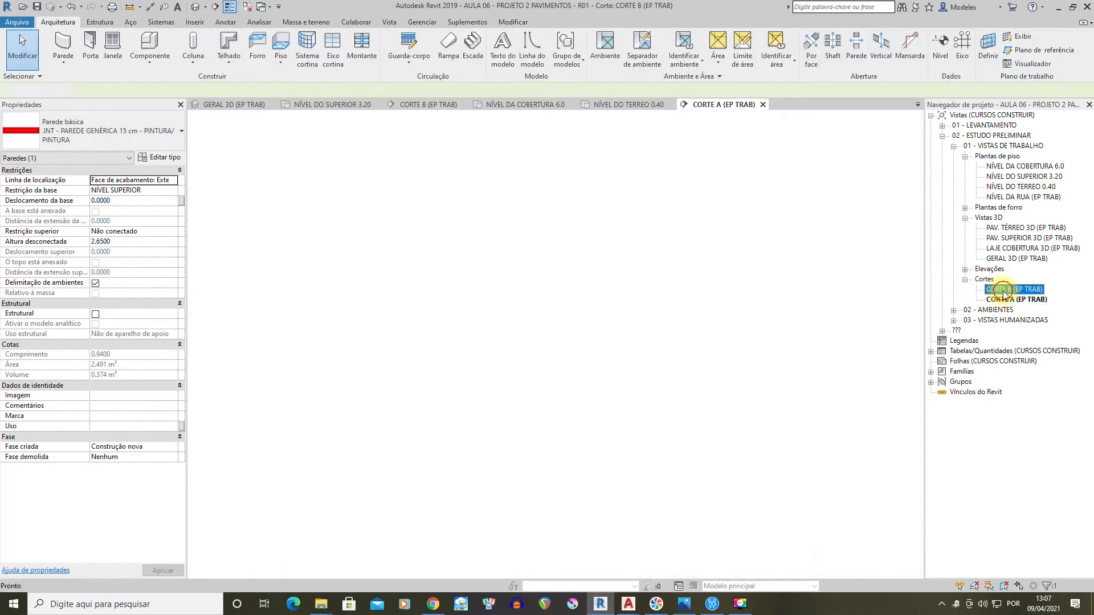
pyautogui.doubleClick(1007, 259)
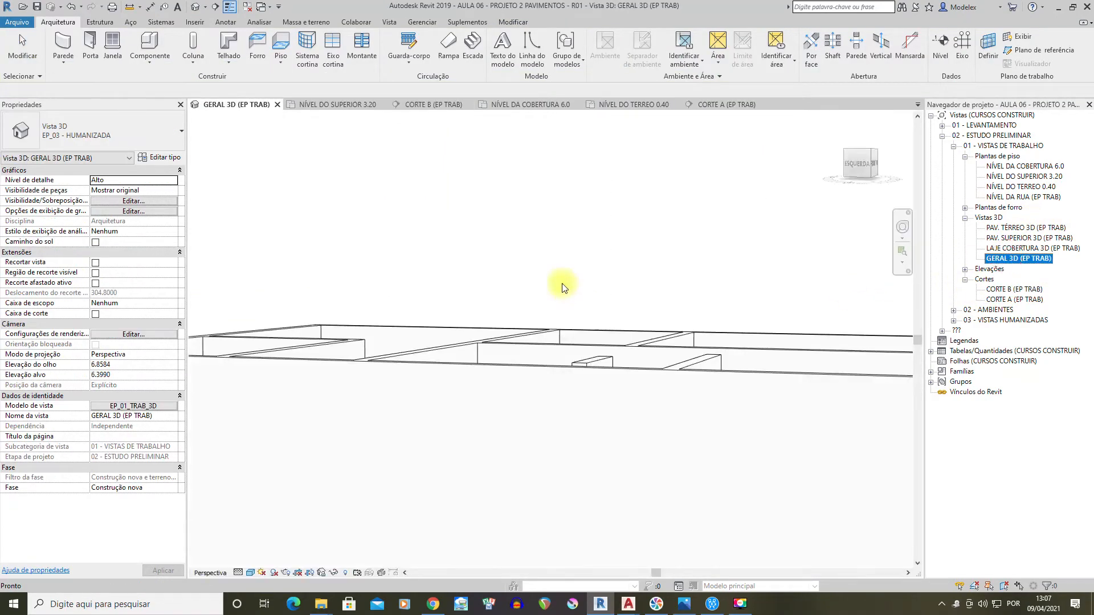
# Inspect the upper-floor walls in 3D, including the short stair wall, from several angles to check that their tops are level
pyautogui.click(594, 361)
pyautogui.keyDown('shift'); pyautogui.moveTo(594, 362); pyautogui.dragTo(621, 329, button='middle'); pyautogui.keyUp('shift')
pyautogui.scroll(-4, 621, 329)
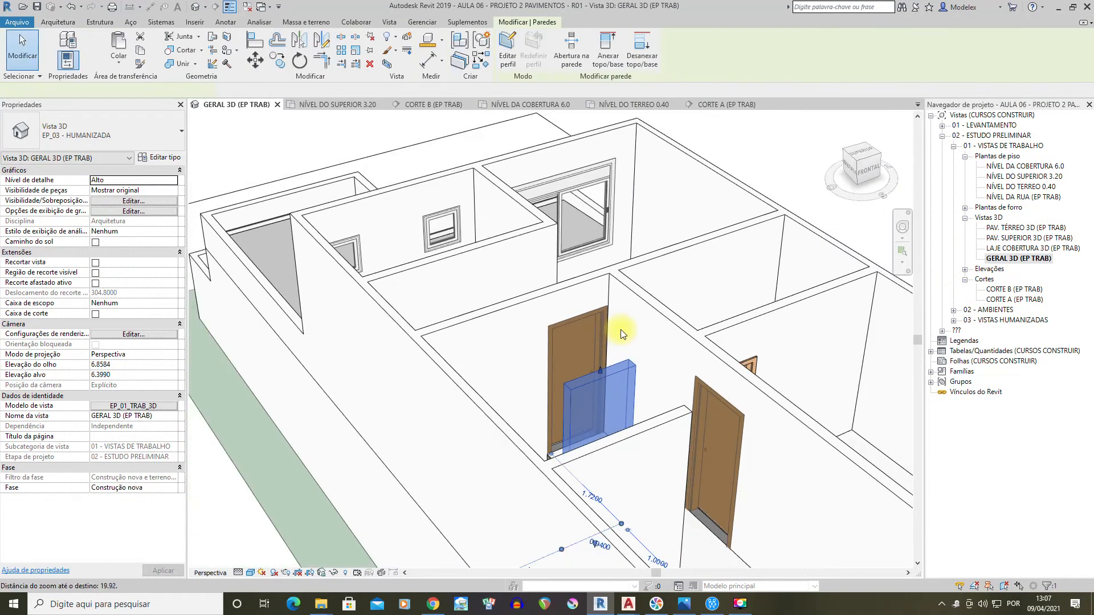
pyautogui.click(762, 228)
pyautogui.keyDown('shift'); pyautogui.moveTo(624, 360); pyautogui.dragTo(833, 286, button='middle'); pyautogui.keyUp('shift')
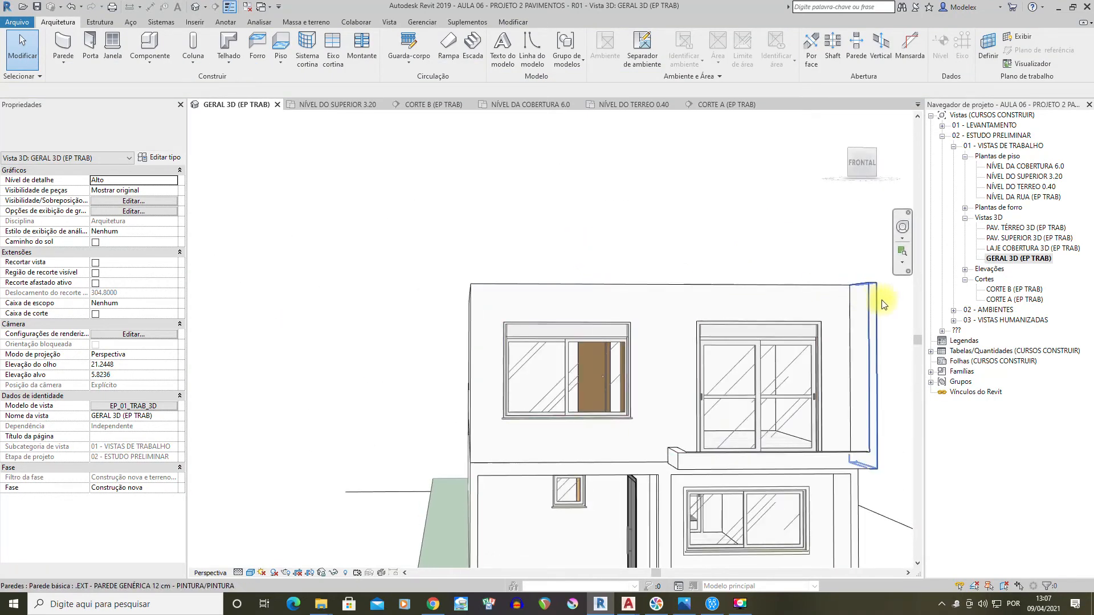
pyautogui.moveTo(882, 304); pyautogui.dragTo(431, 220)
pyautogui.keyDown('shift'); pyautogui.moveTo(431, 221); pyautogui.dragTo(632, 322, button='middle'); pyautogui.keyUp('shift')
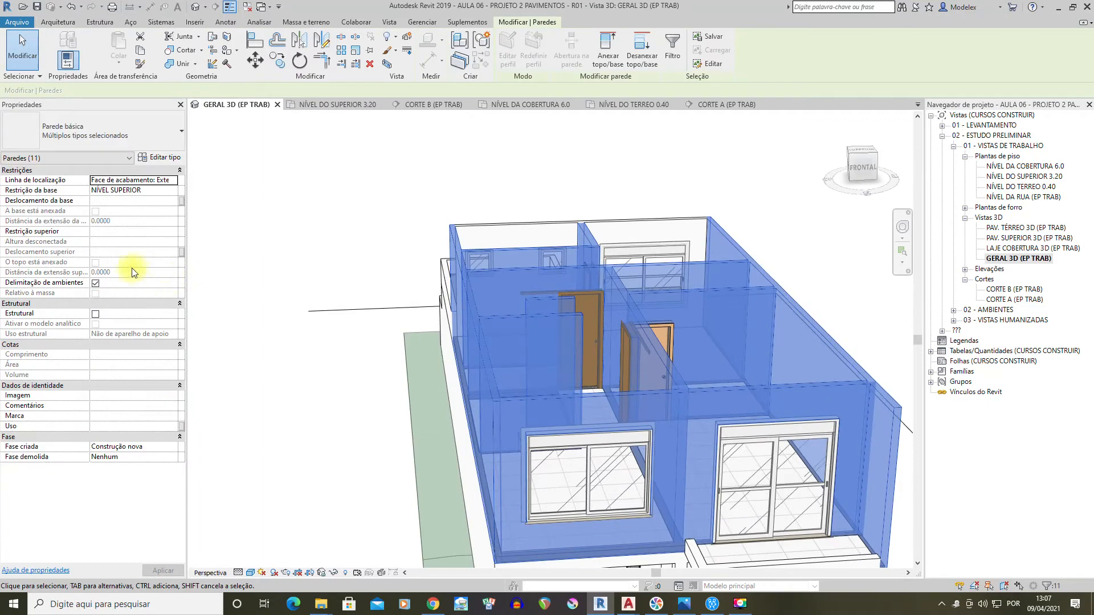
pyautogui.click(360, 218)
pyautogui.keyDown('shift'); pyautogui.moveTo(429, 224); pyautogui.dragTo(668, 290, button='middle'); pyautogui.keyUp('shift')
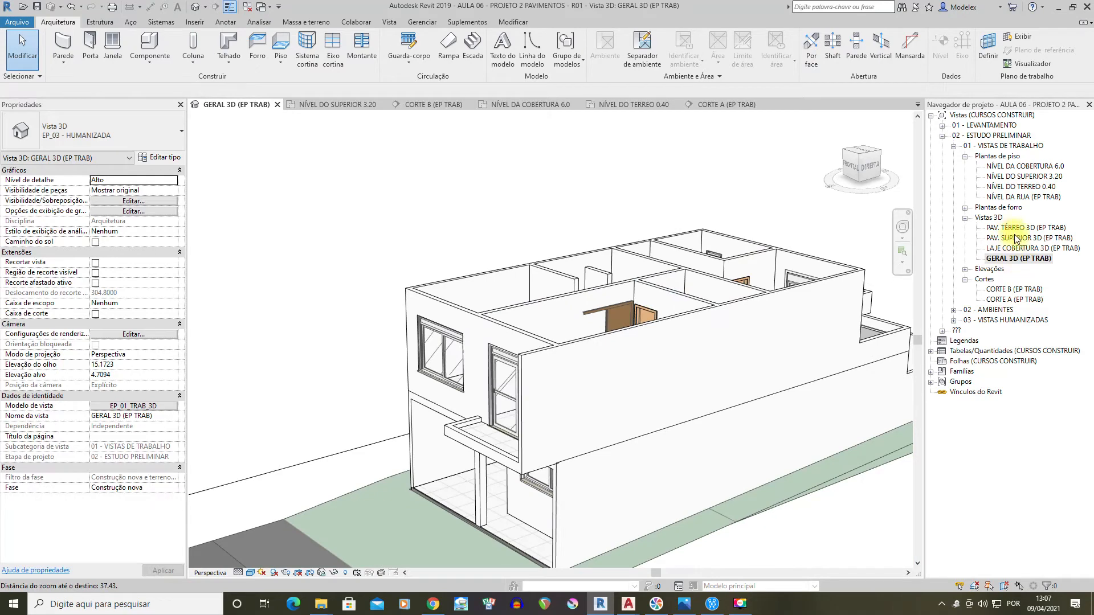
# In the NÍVEL DA COBERTURA 6.0 plan, draw a .EXT - PAREDE GENÉRICA 15 cm wall about 4.91 m long from the stair to the bathroom's outer side
pyautogui.doubleClick(1023, 167)
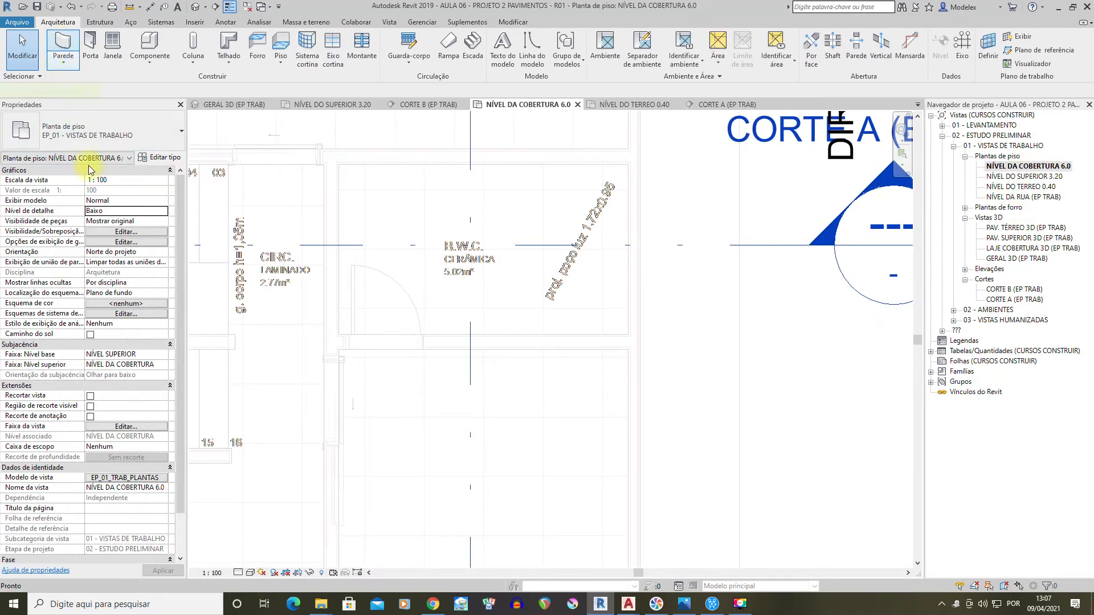
pyautogui.moveTo(478, 228); pyautogui.dragTo(415, 318, button='middle')
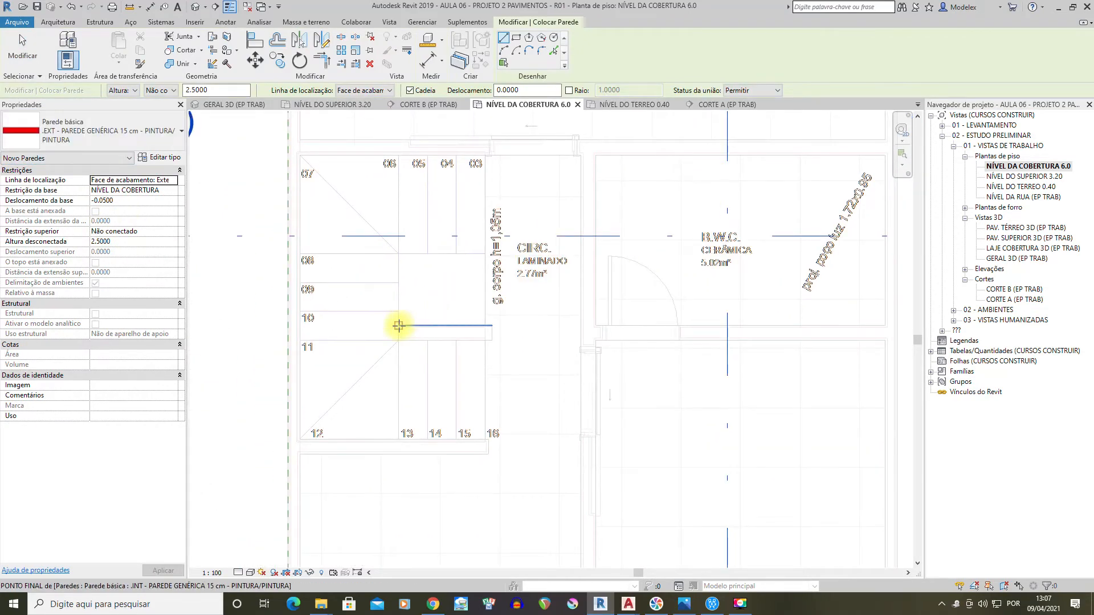
pyautogui.click(883, 326)
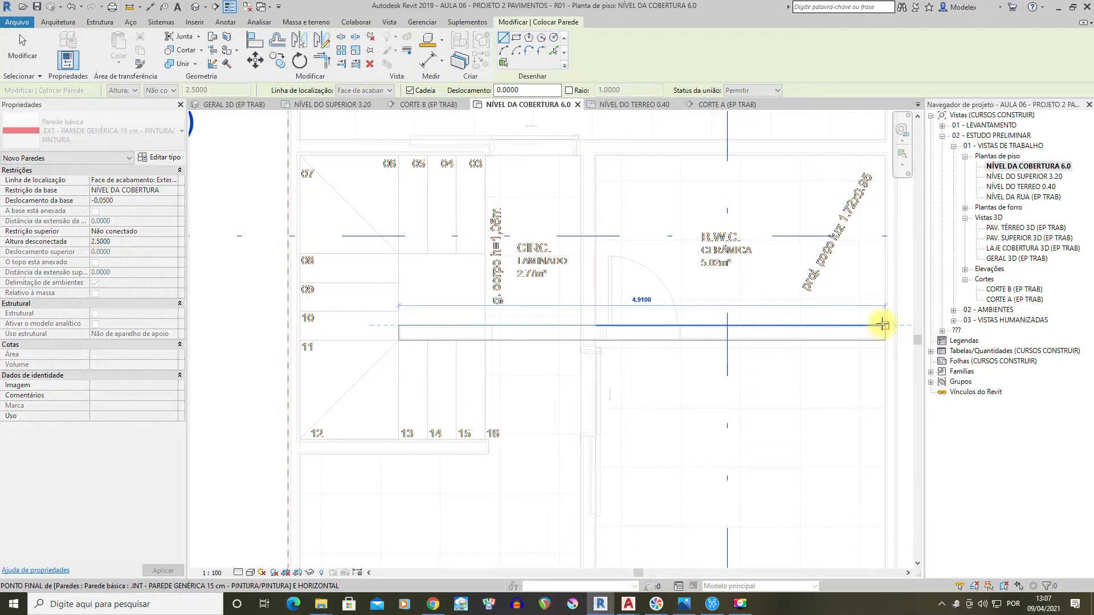
pyautogui.press('Escape')
pyautogui.press('Escape')
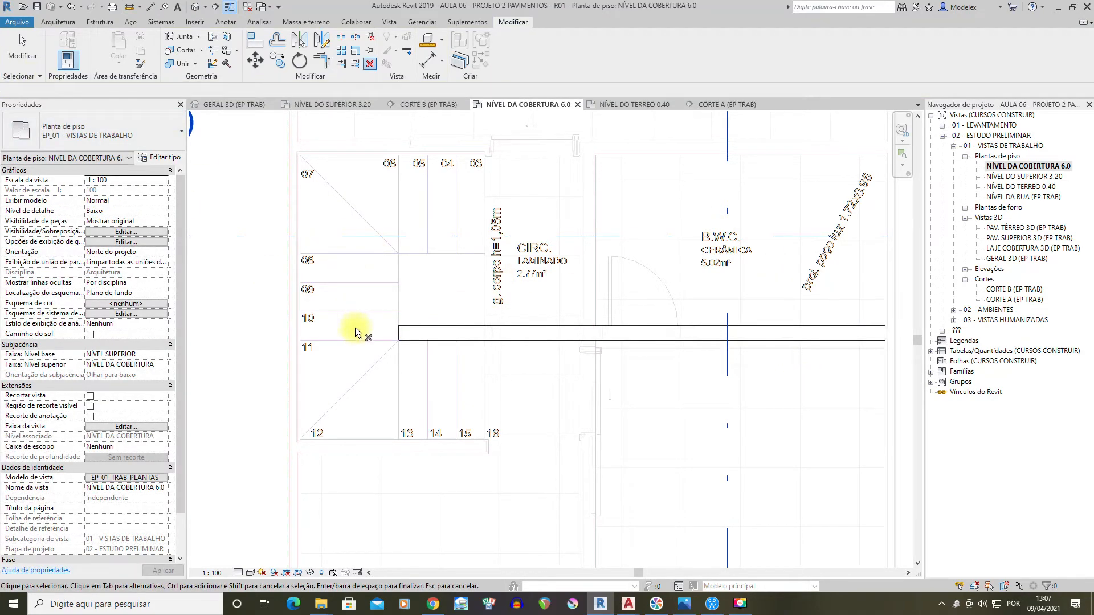
# Align the stair-side end of the new roof wall with the dashed line along the house's outer edge
pyautogui.scroll(2, 355, 333)
pyautogui.press('a')
pyautogui.press('l')
pyautogui.click(253, 337)
pyautogui.click(419, 336)
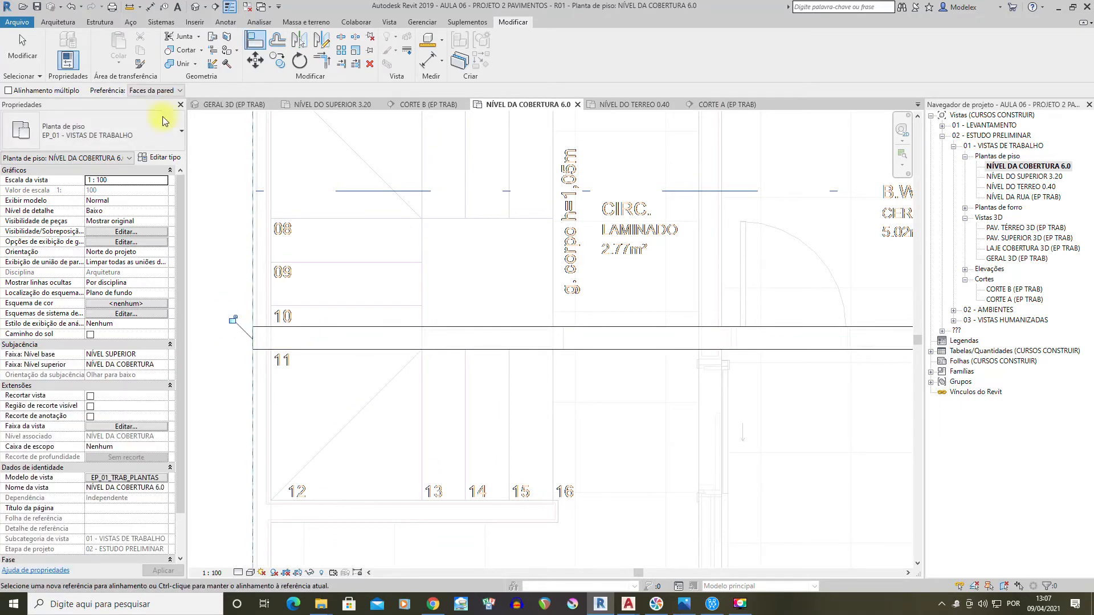
pyautogui.click(23, 57)
# Align the bathroom-side end of the roof wall with the outer edge of the house
pyautogui.scroll(-2, 737, 300)
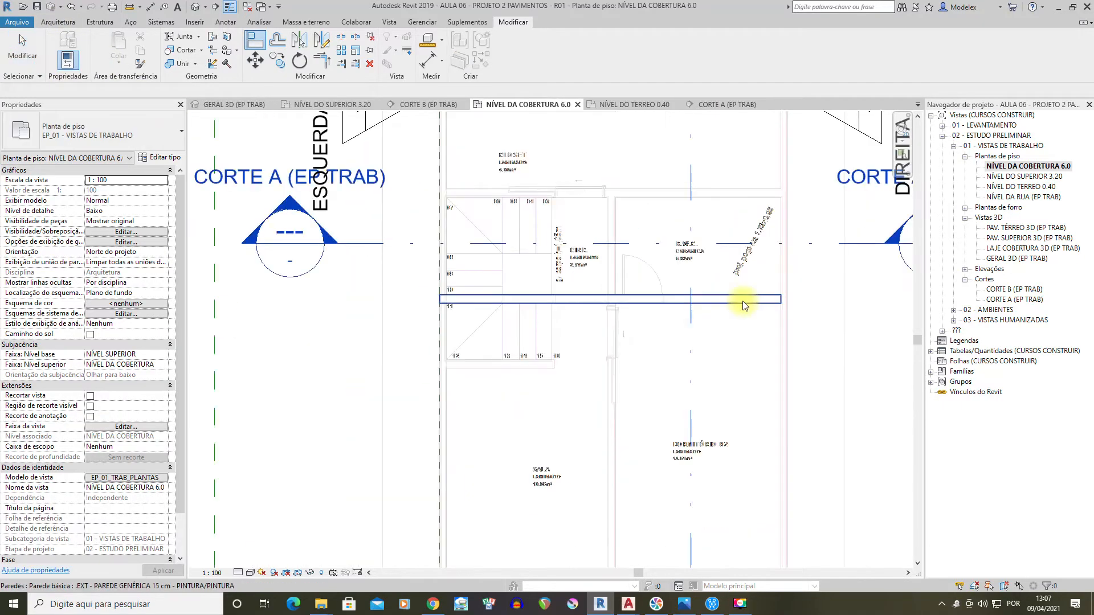
pyautogui.scroll(4, 757, 314)
pyautogui.scroll(2, 760, 318)
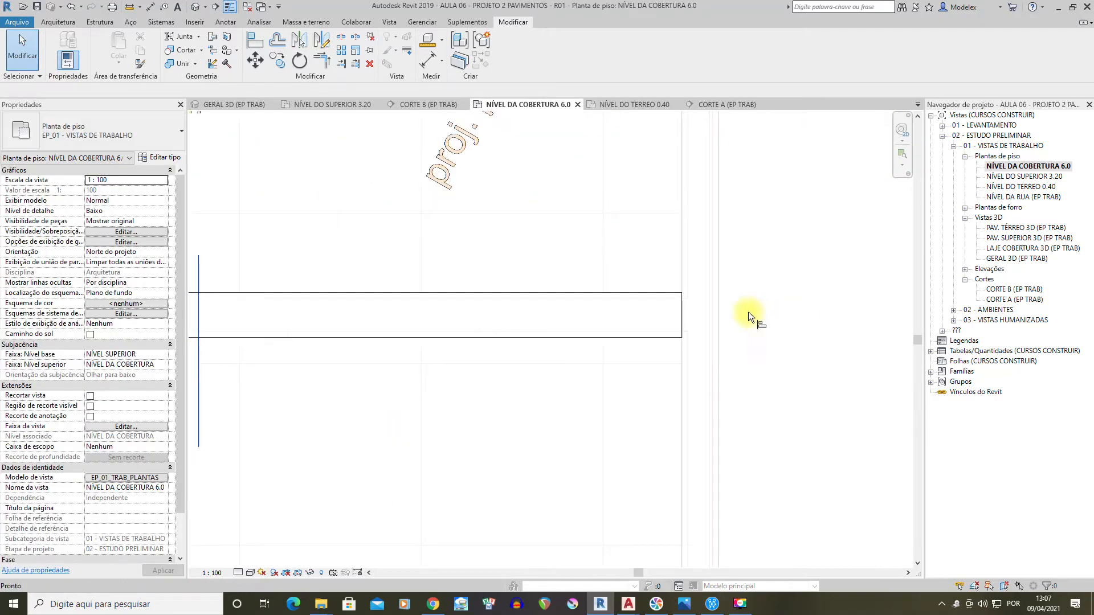
pyautogui.press('a')
pyautogui.press('l')
pyautogui.click(717, 308)
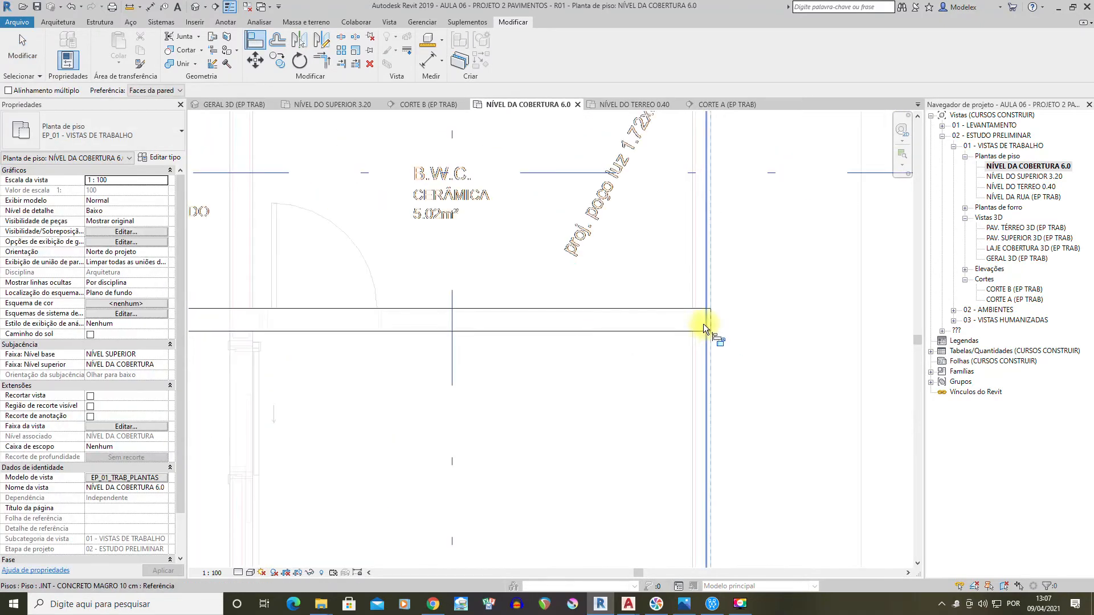
pyautogui.scroll(-4, 703, 324)
pyautogui.click(22, 57)
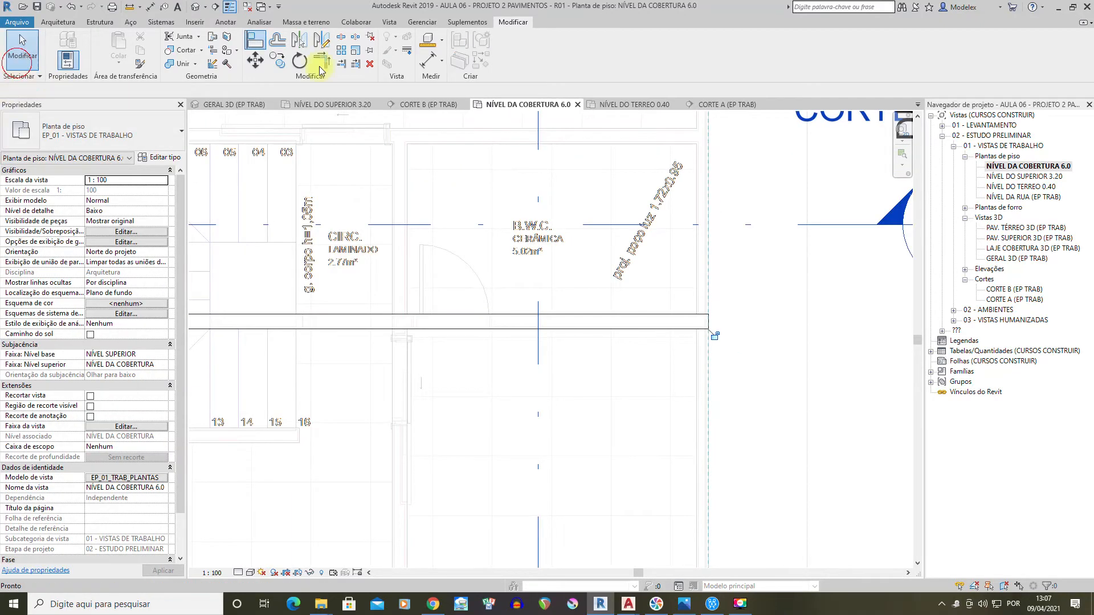
# In the GERAL 3D view, set the roof wall's base offset to -0.1000 and check how it meets the walls below
pyautogui.doubleClick(1015, 262)
pyautogui.scroll(5, 733, 303)
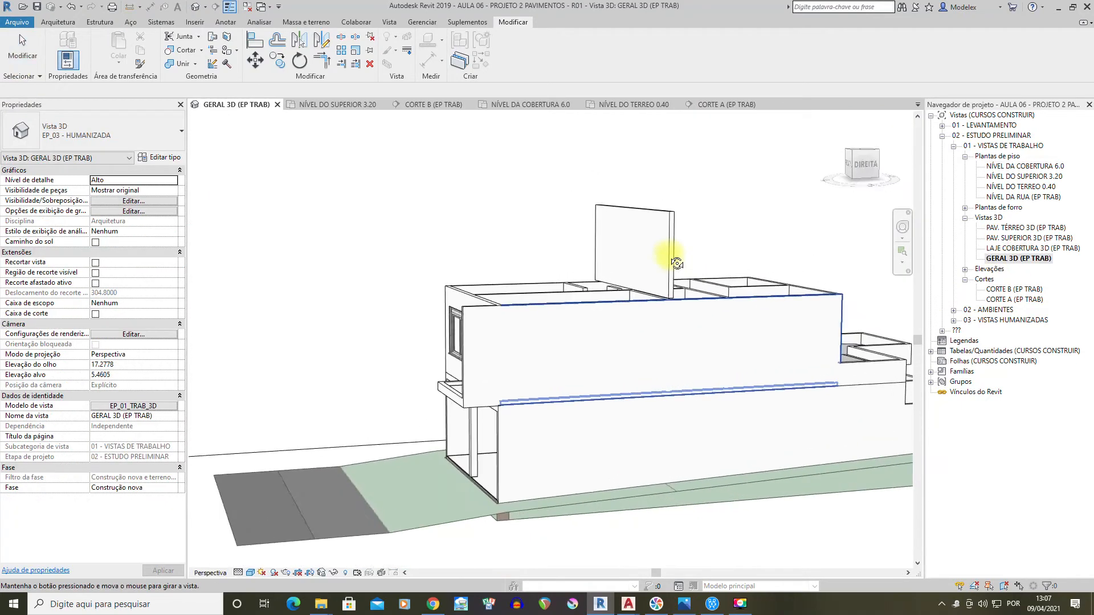
pyautogui.keyDown('shift'); pyautogui.moveTo(665, 252); pyautogui.dragTo(618, 276, button='middle'); pyautogui.keyUp('shift')
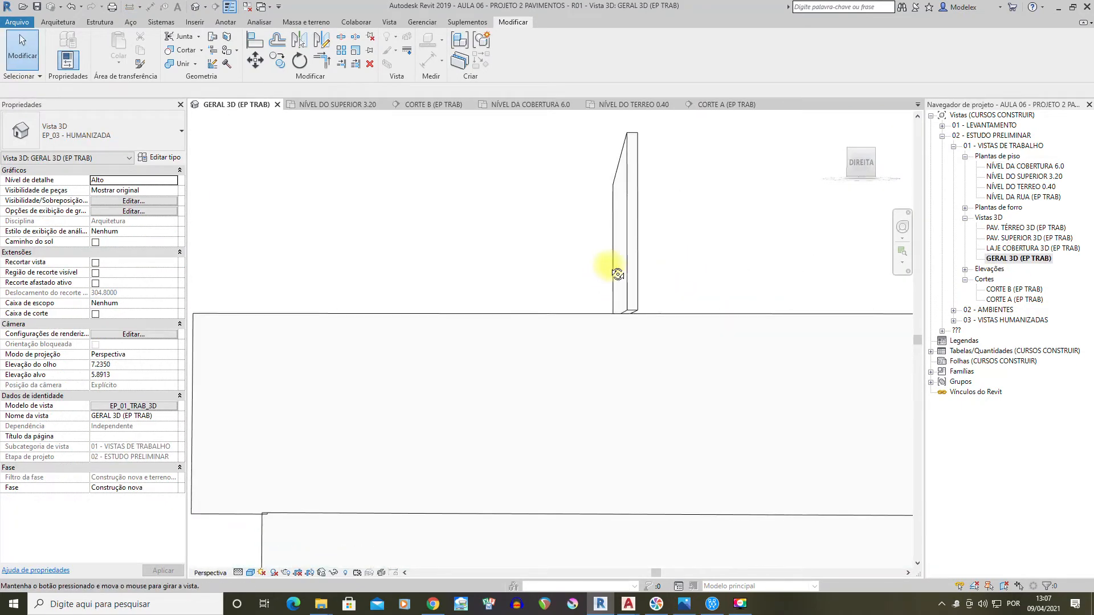
pyautogui.click(630, 292)
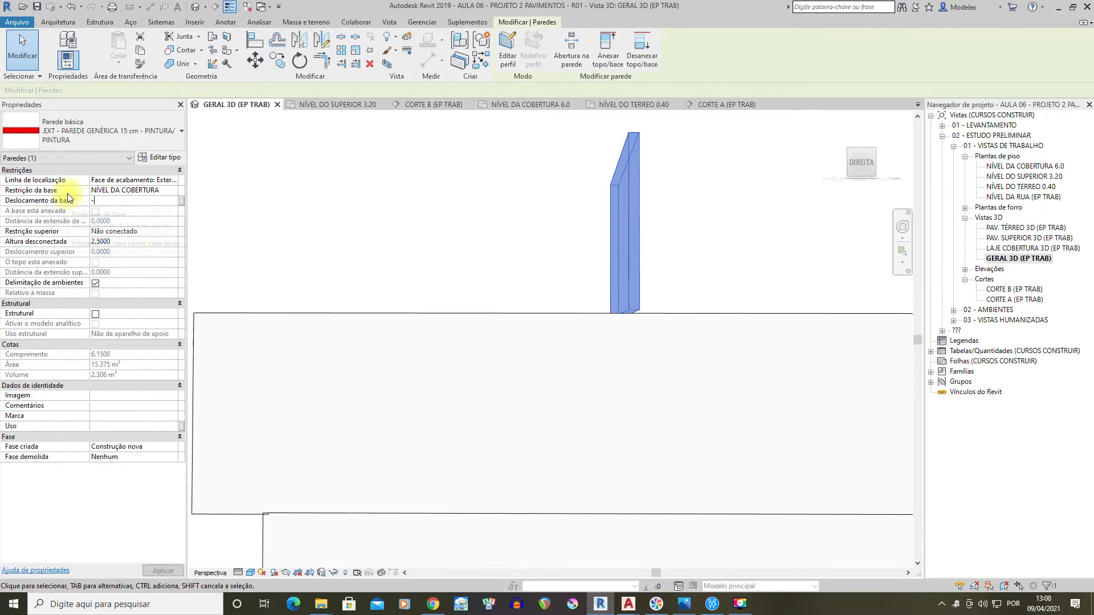
pyautogui.click(684, 164)
pyautogui.keyDown('shift'); pyautogui.moveTo(720, 213); pyautogui.dragTo(699, 288, button='middle'); pyautogui.keyUp('shift')
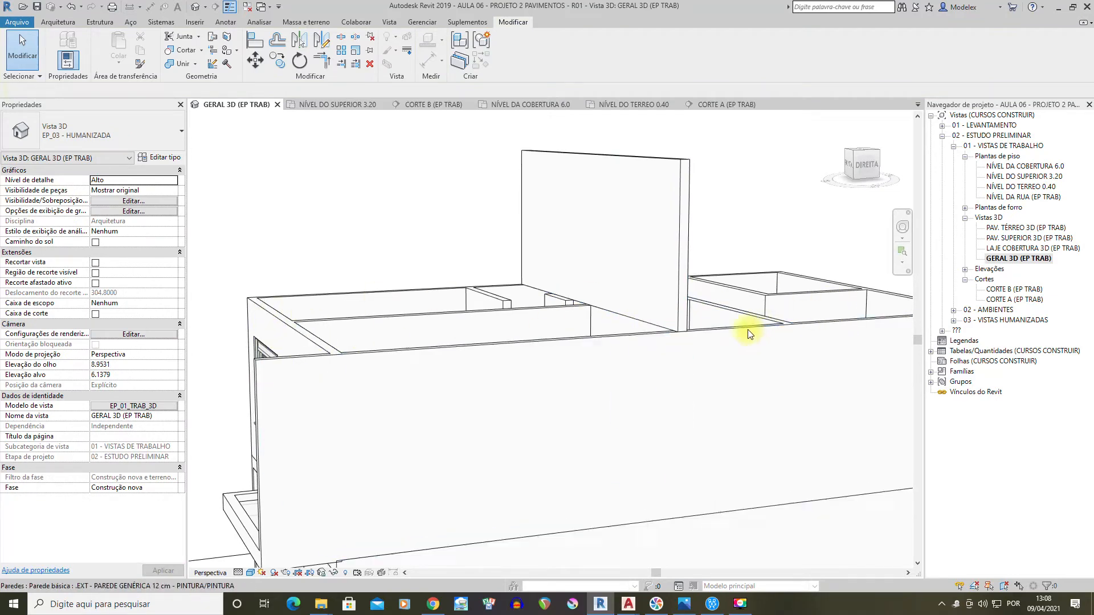
pyautogui.keyDown('shift'); pyautogui.moveTo(615, 270); pyautogui.dragTo(661, 284, button='middle'); pyautogui.keyUp('shift')
# Switch to the AutoCAD CORTES drawing and measure the central ridge wall's height from its top to the slab
pyautogui.click(625, 604)
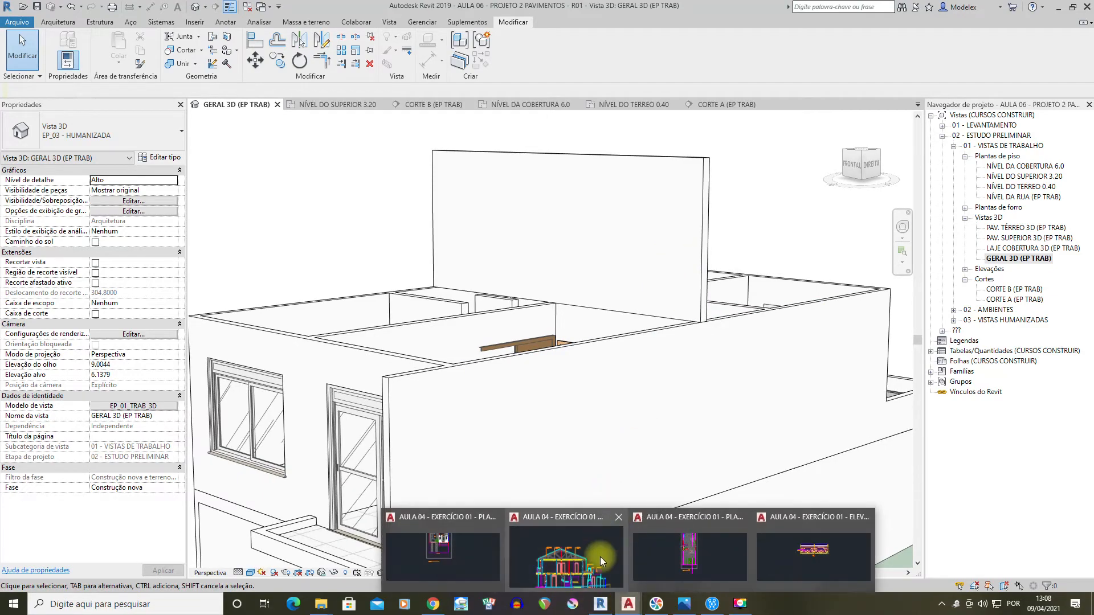
pyautogui.click(601, 550)
pyautogui.write('di')
pyautogui.press('Return')
pyautogui.scroll(4, 493, 268)
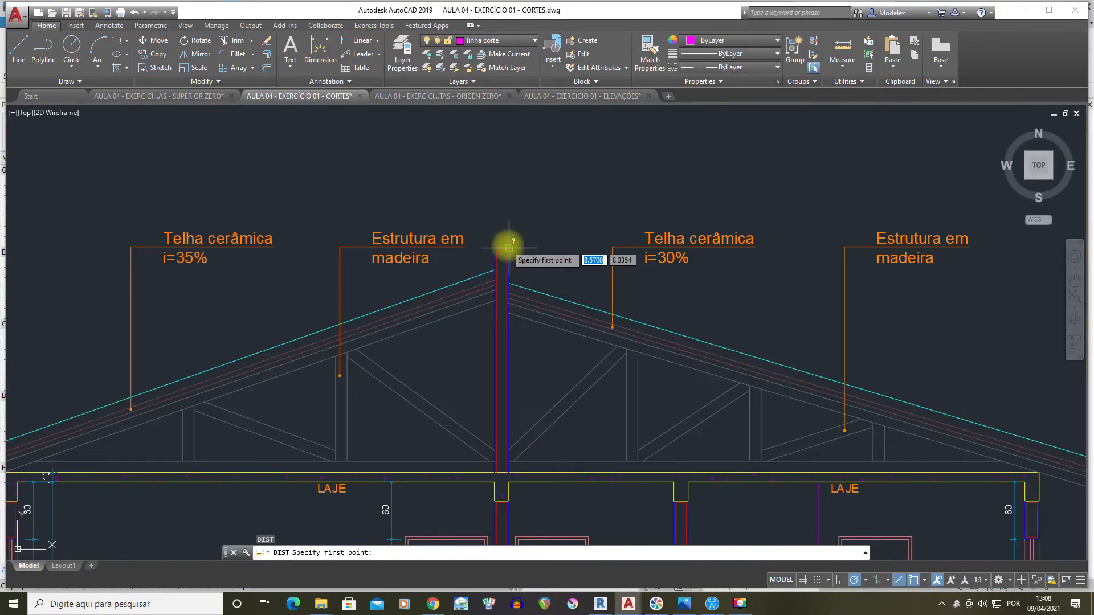
pyautogui.click(508, 249)
pyautogui.click(509, 471)
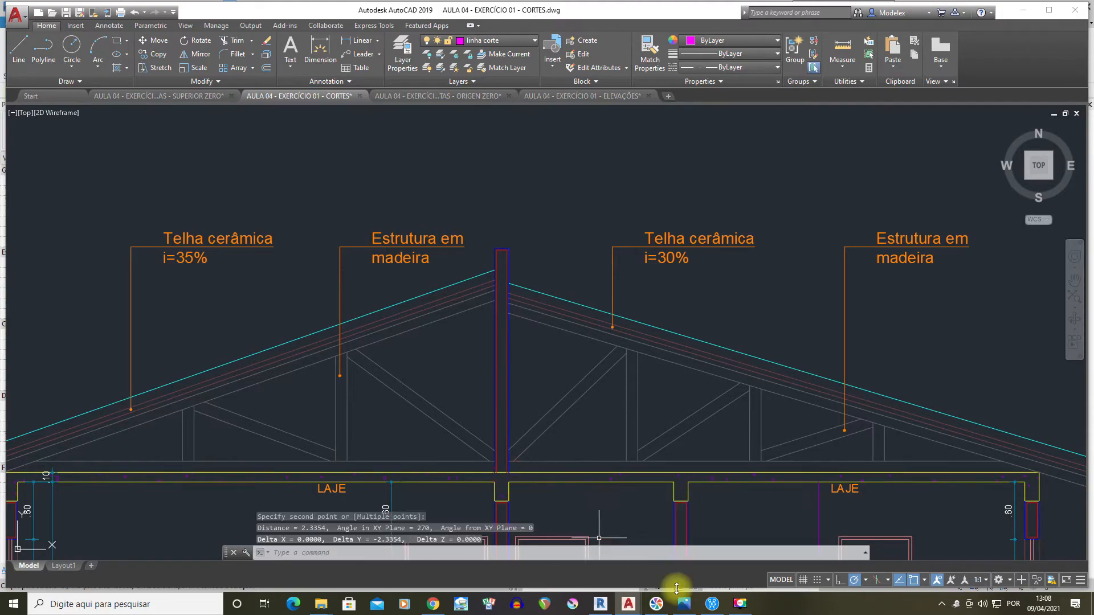
# Return to Revit, set the roof wall's unconnected height to 2.3500, and check it in 3D
pyautogui.click(602, 604)
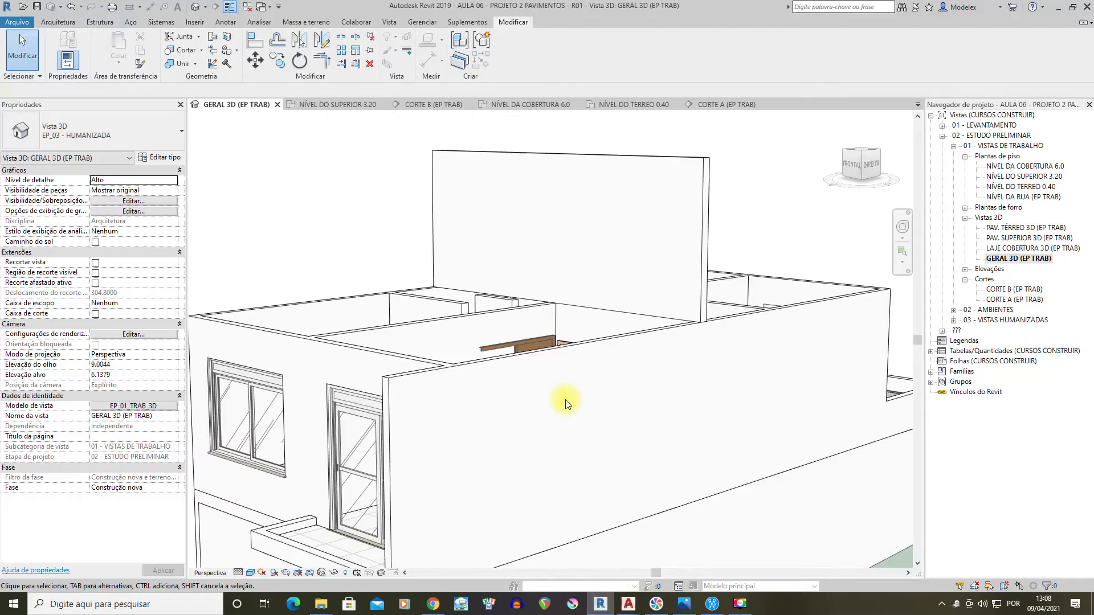
pyautogui.click(456, 151)
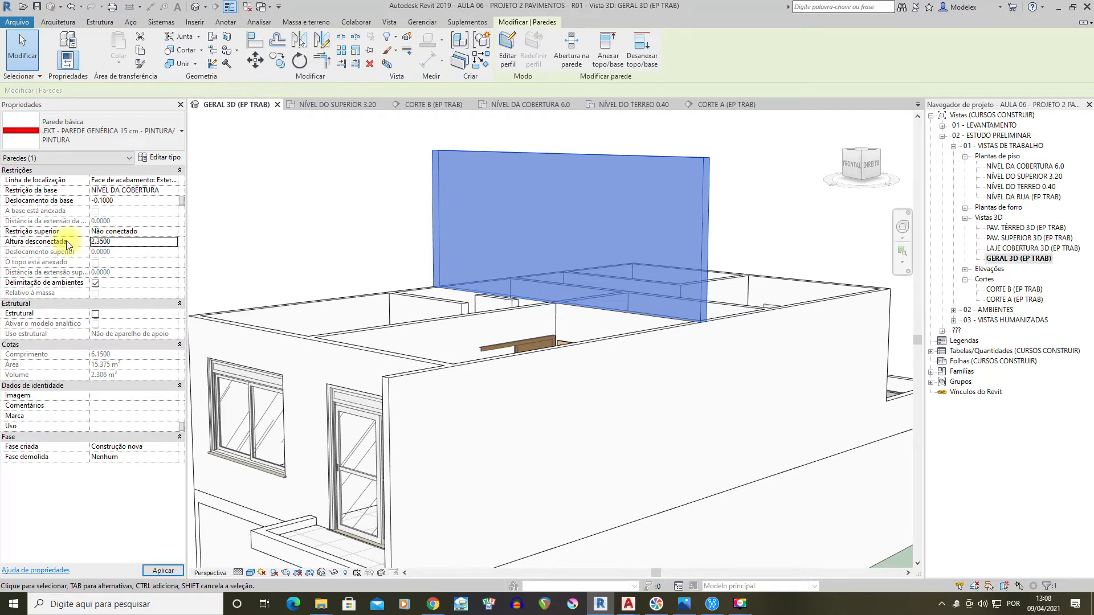
pyautogui.click(772, 183)
pyautogui.scroll(-2, 625, 219)
pyautogui.keyDown('shift'); pyautogui.moveTo(625, 219); pyautogui.dragTo(640, 176, button='middle'); pyautogui.keyUp('shift')
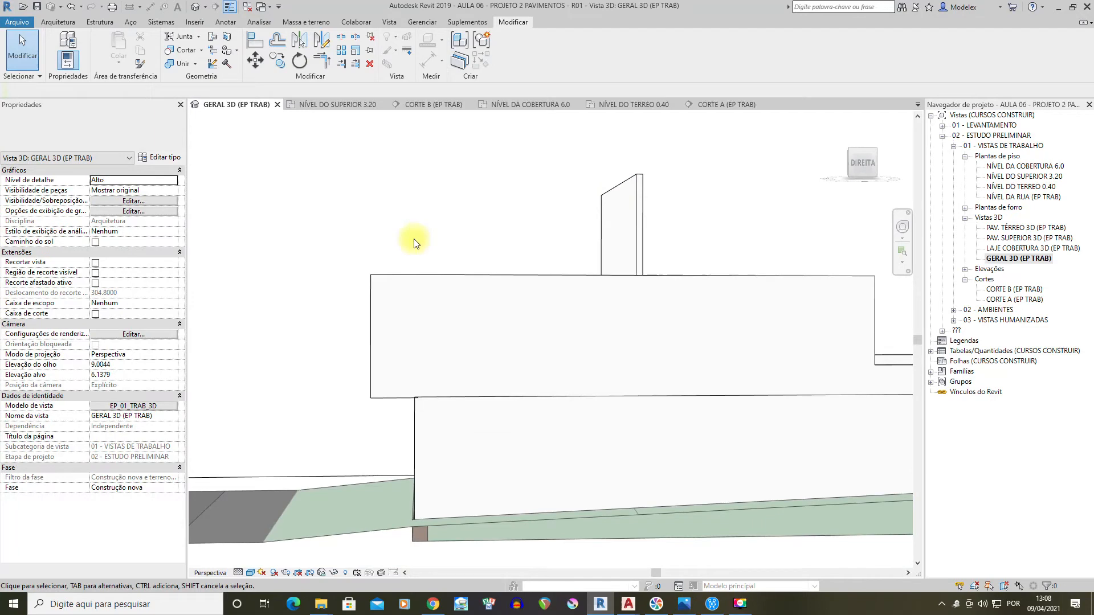
pyautogui.keyDown('shift'); pyautogui.moveTo(692, 214); pyautogui.dragTo(528, 177, button='middle'); pyautogui.keyUp('shift')
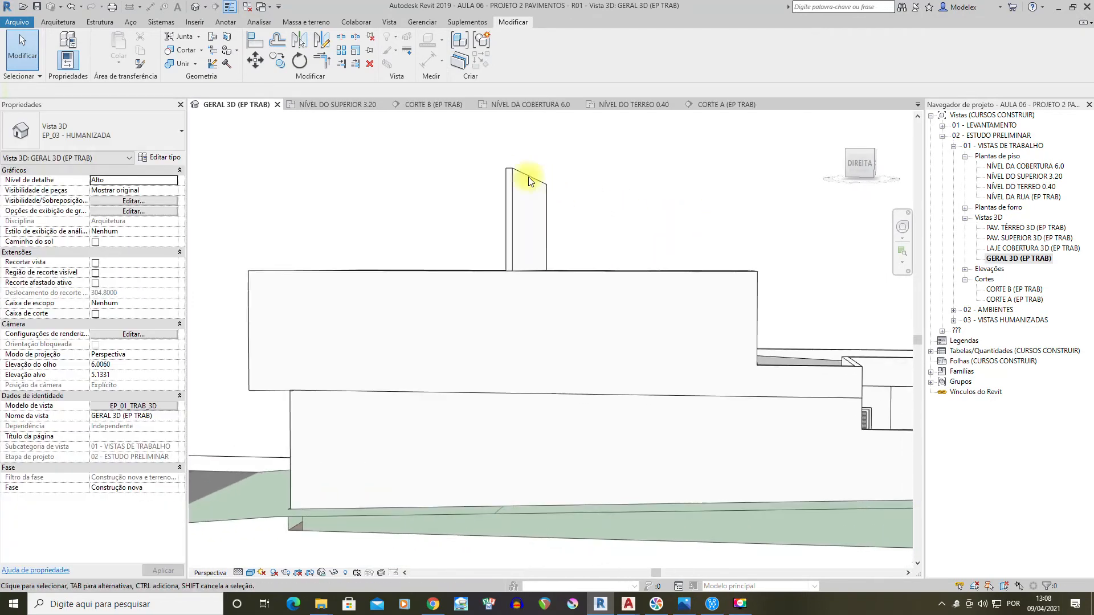
pyautogui.keyDown('shift'); pyautogui.moveTo(561, 244); pyautogui.dragTo(593, 196, button='middle'); pyautogui.keyUp('shift')
pyautogui.scroll(5, 586, 249)
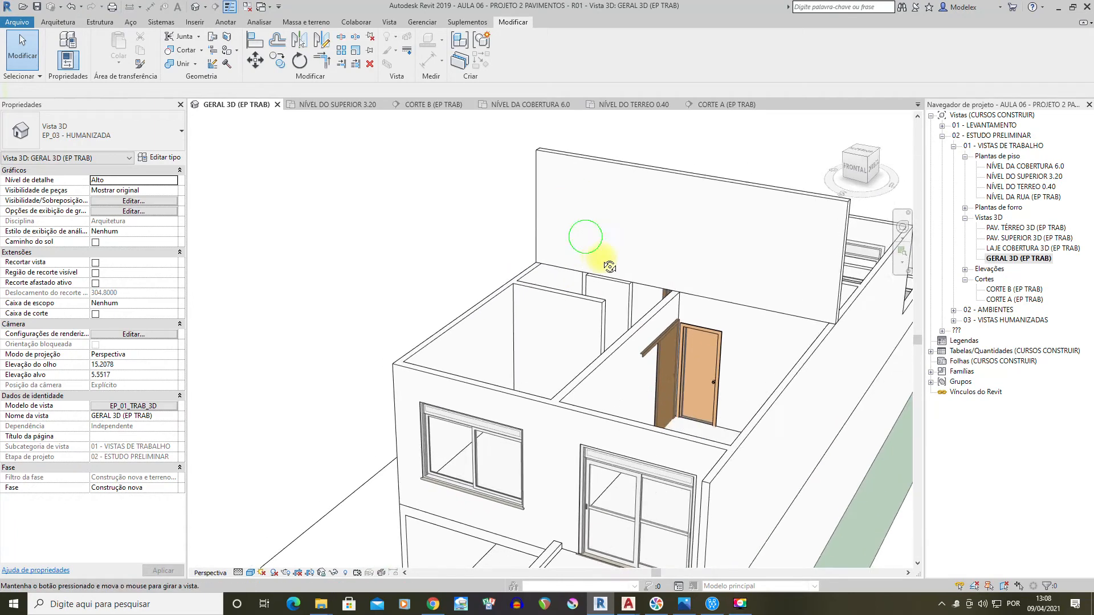
pyautogui.keyDown('shift'); pyautogui.moveTo(583, 269); pyautogui.dragTo(514, 268, button='middle'); pyautogui.keyUp('shift')
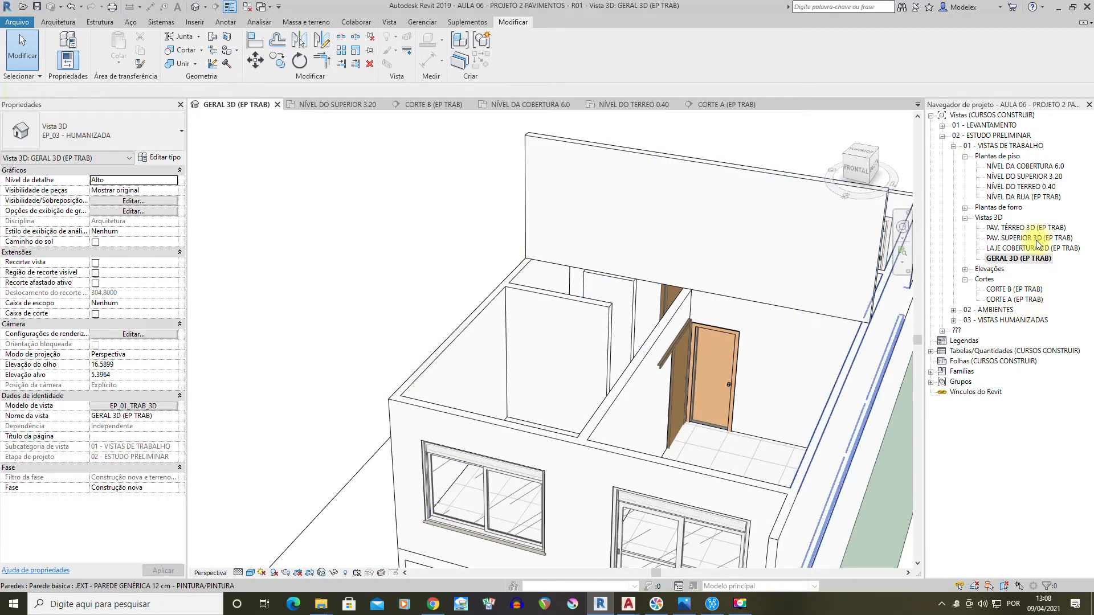
# Open the NÍVEL DA COBERTURA 6.0 plan, and in the AutoCAD section measure from the peak of the 35% roof slope down to the slab
pyautogui.click(1019, 167)
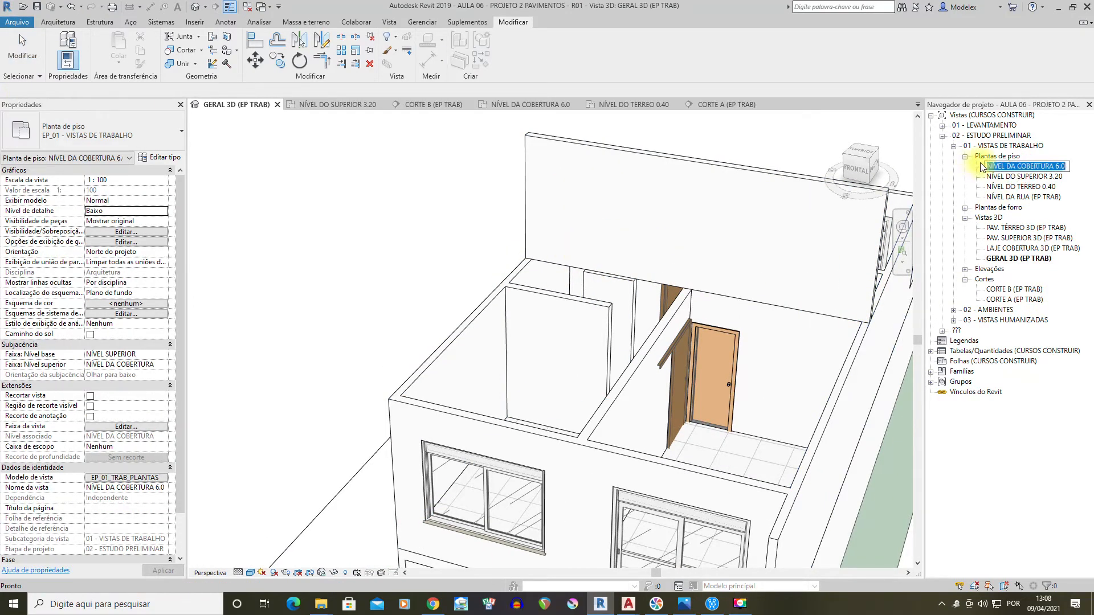
pyautogui.click(1018, 176)
pyautogui.doubleClick(1024, 166)
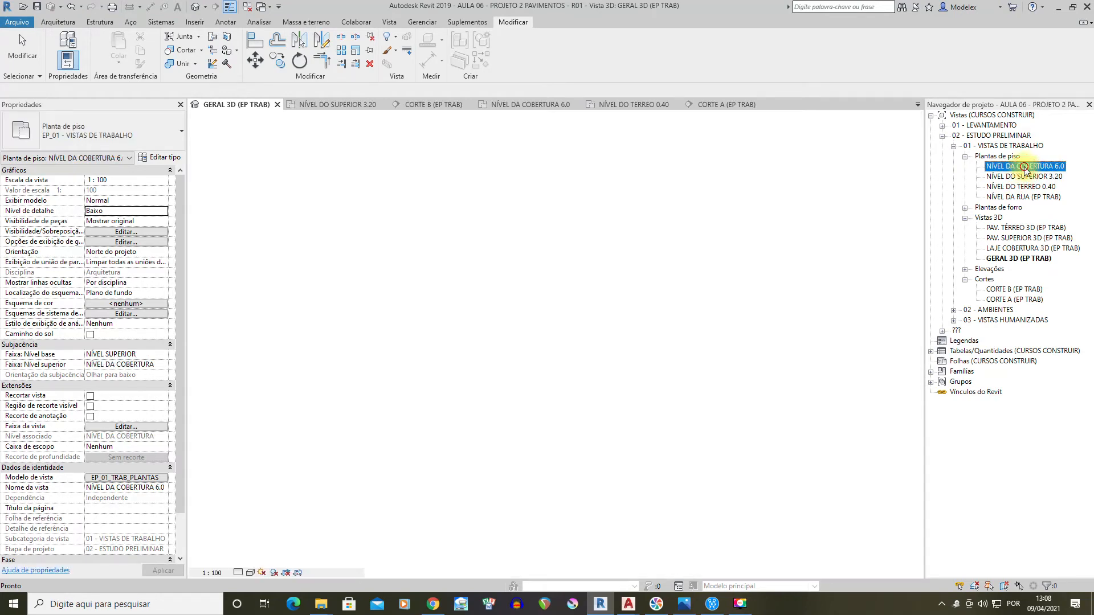
pyautogui.scroll(-3, 562, 383)
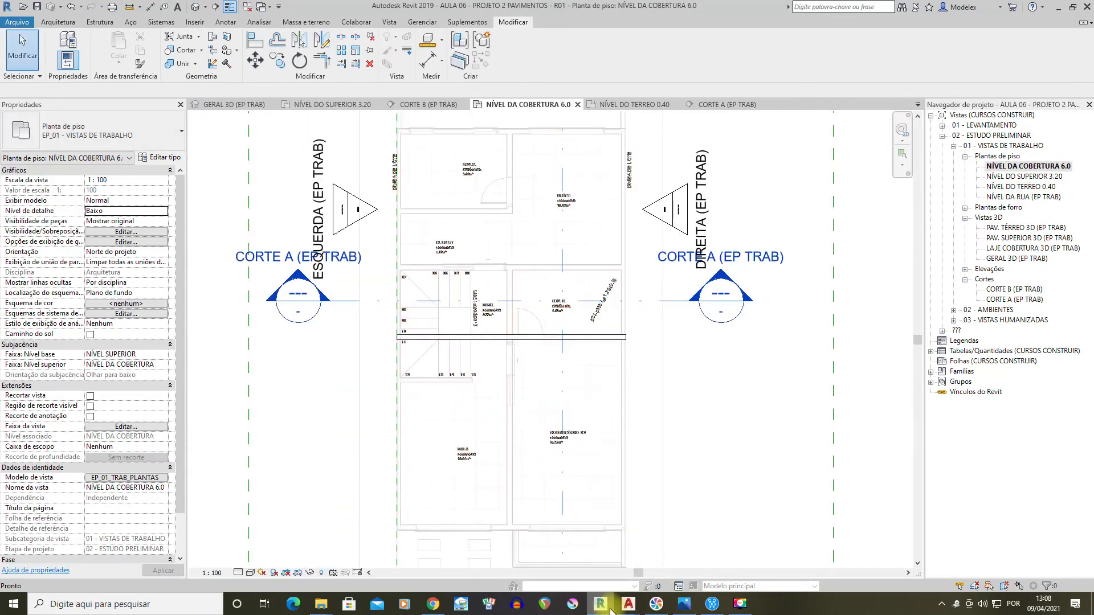
pyautogui.moveTo(629, 604)
pyautogui.click(544, 553)
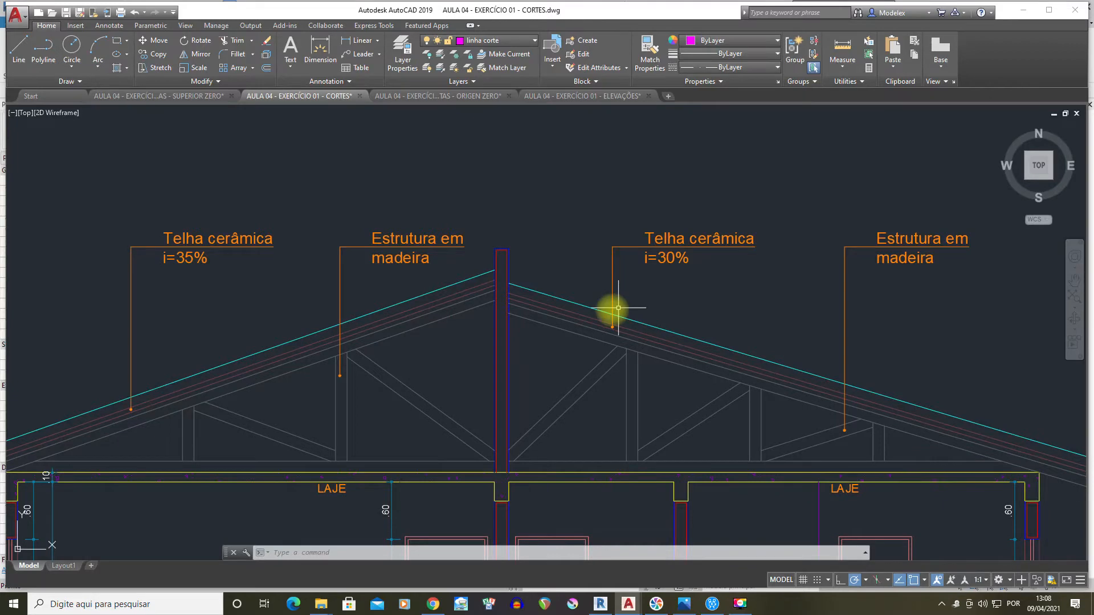
pyautogui.write('dist')
pyautogui.press('Return')
pyautogui.click(494, 271)
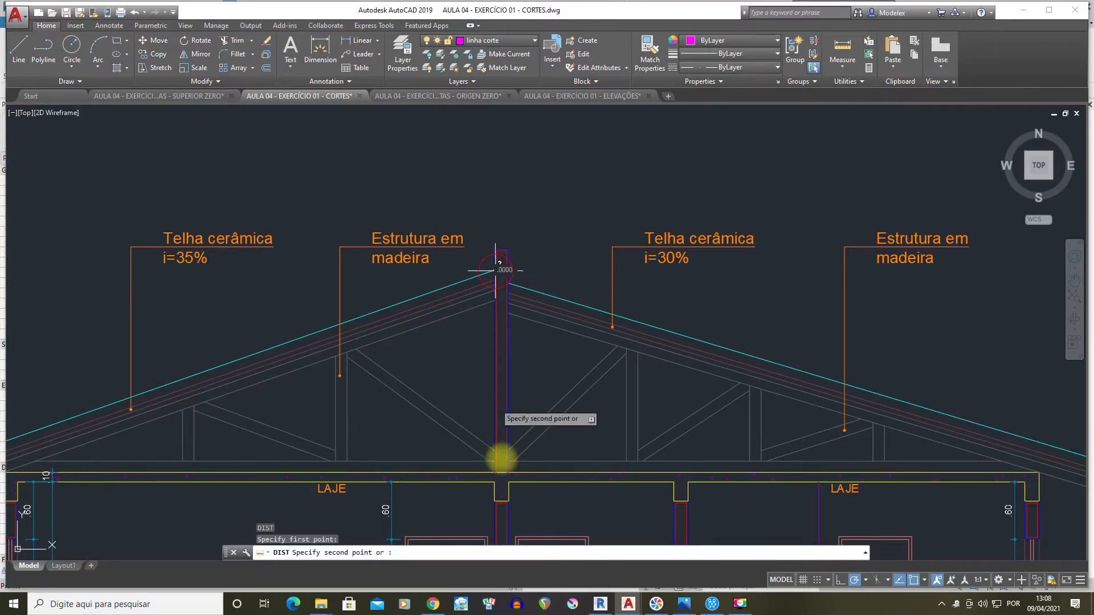
pyautogui.click(494, 472)
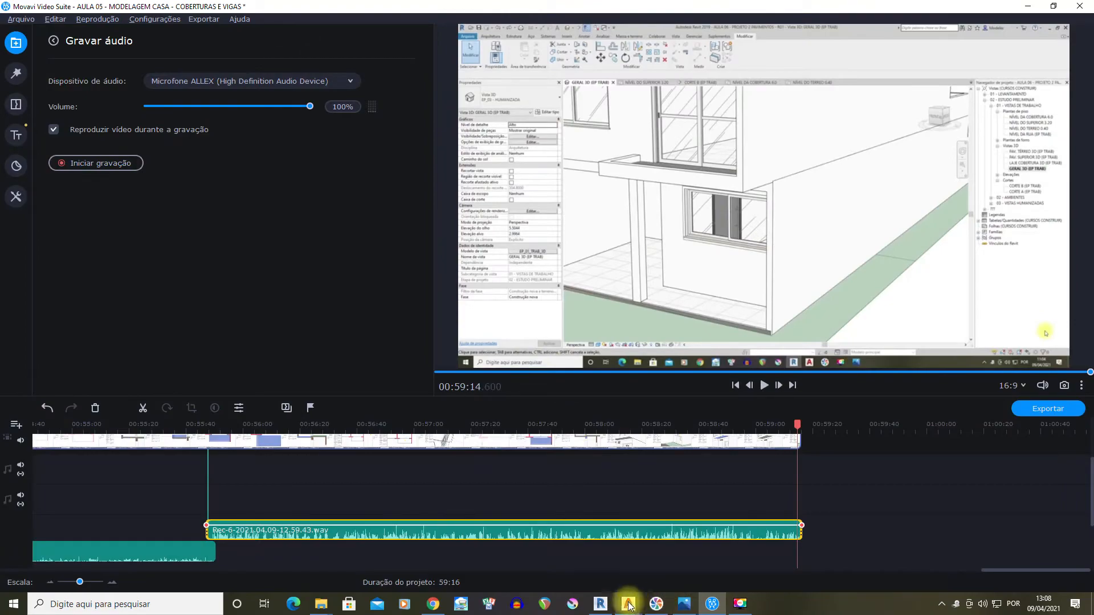
# Return to Revit's roof plan and start a new wall with its unconnected height set to 2.1500
pyautogui.click(602, 604)
pyautogui.scroll(3, 420, 371)
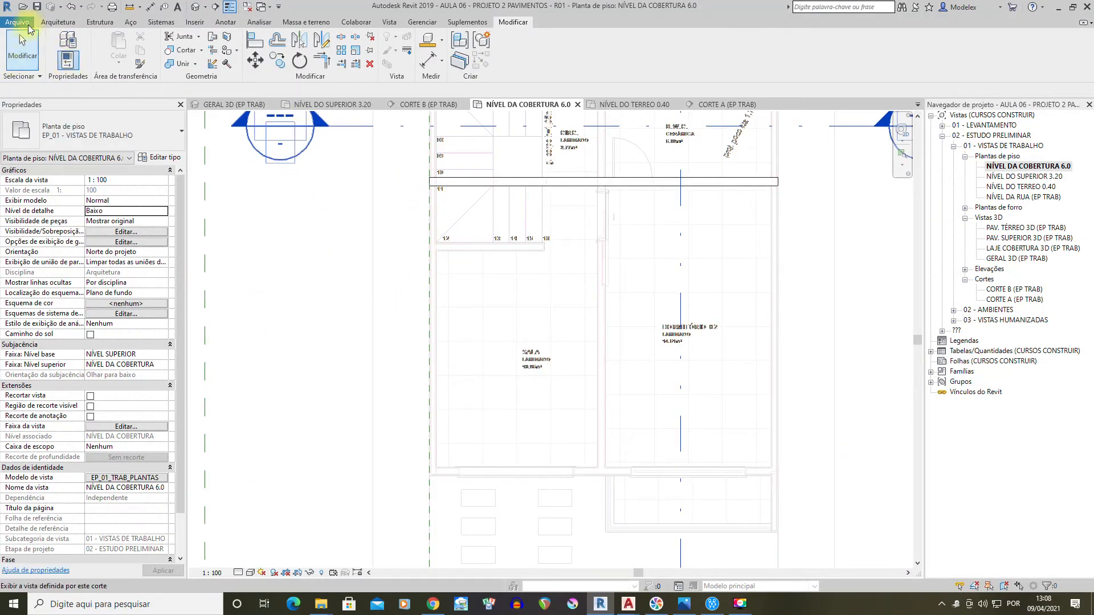
pyautogui.click(57, 23)
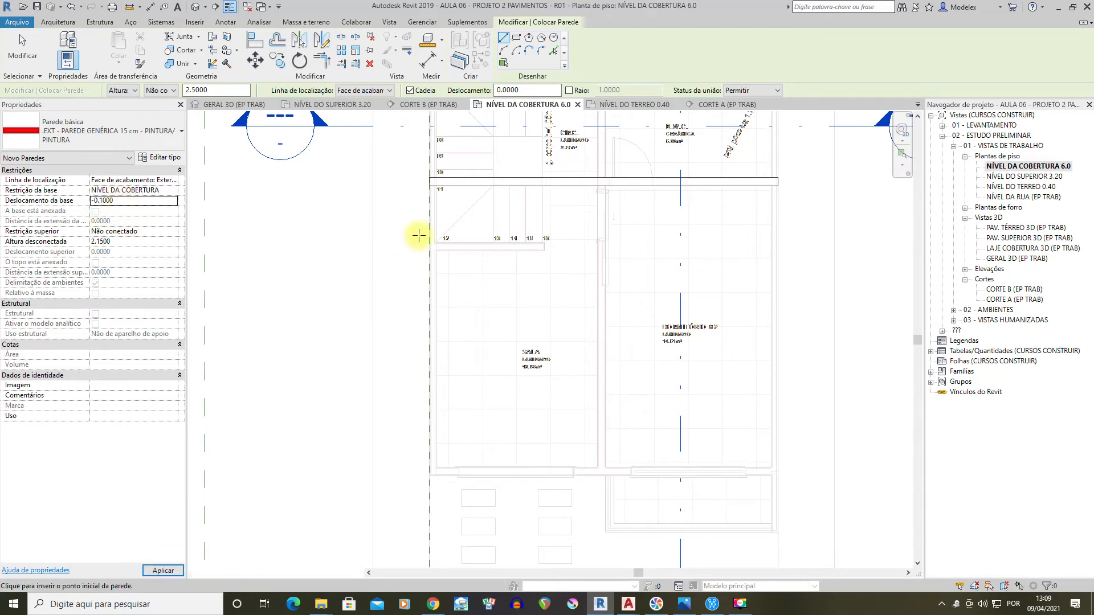
pyautogui.scroll(5, 435, 180)
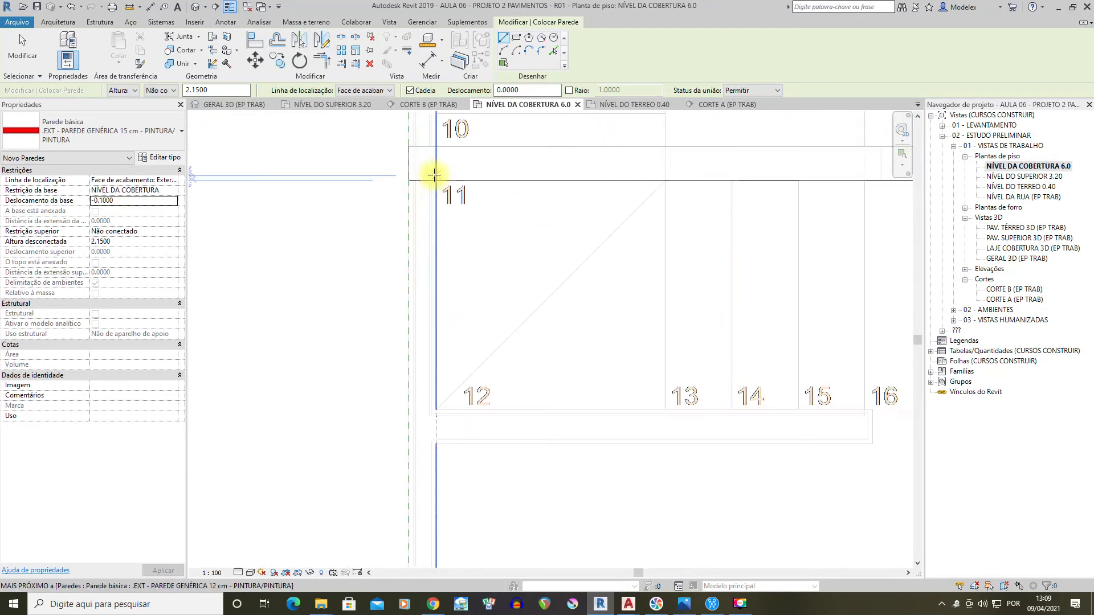
pyautogui.click(435, 180)
pyautogui.scroll(-5, 431, 212)
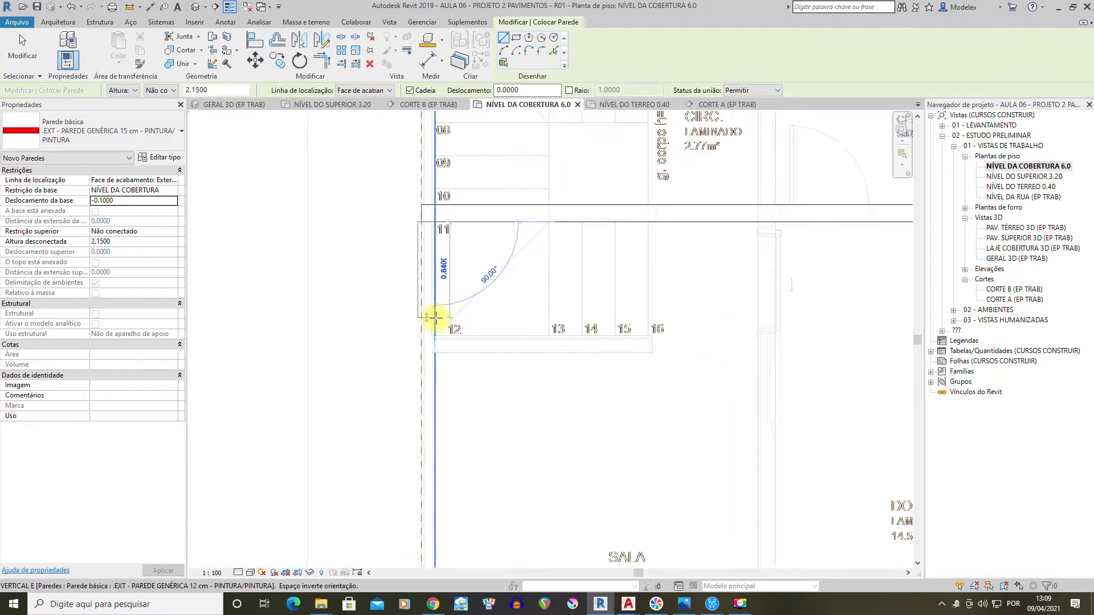
pyautogui.click(57, 22)
pyautogui.click(53, 55)
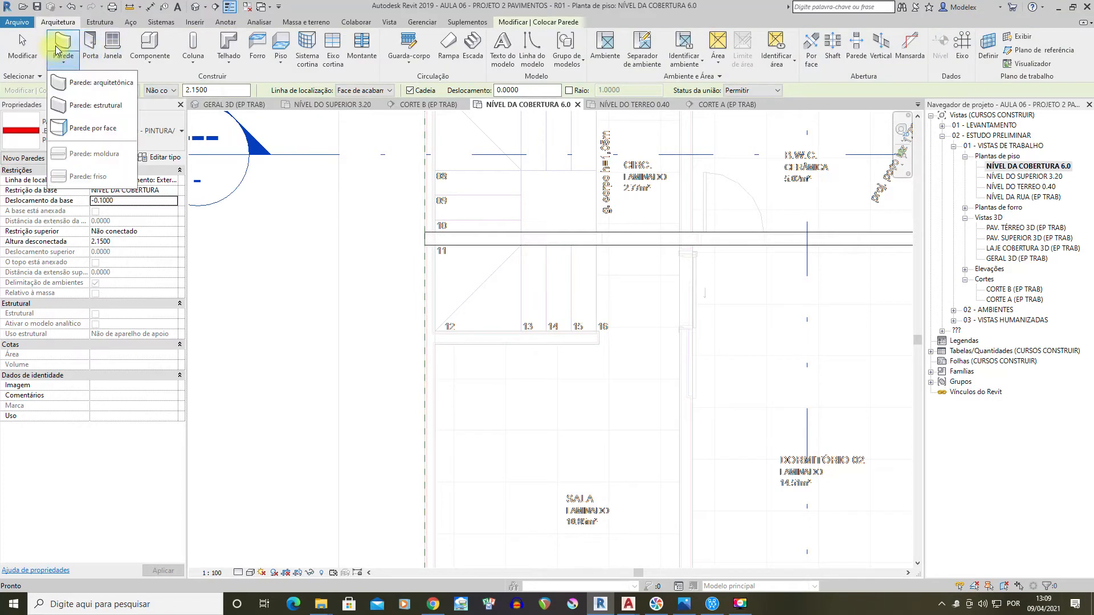
pyautogui.click(72, 85)
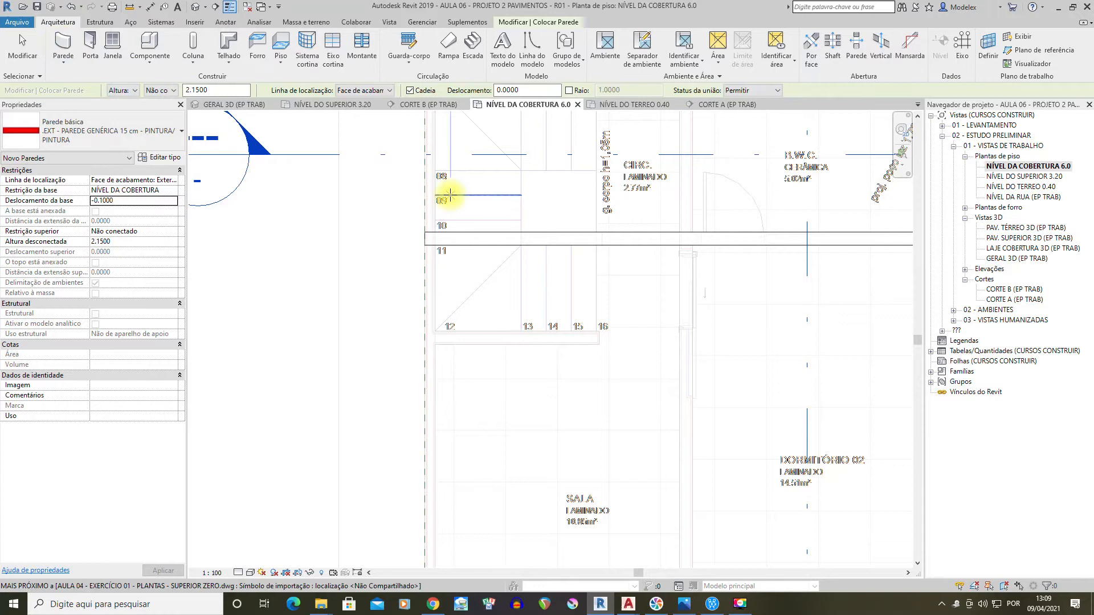
pyautogui.moveTo(418, 267); pyautogui.dragTo(408, 230, button='middle')
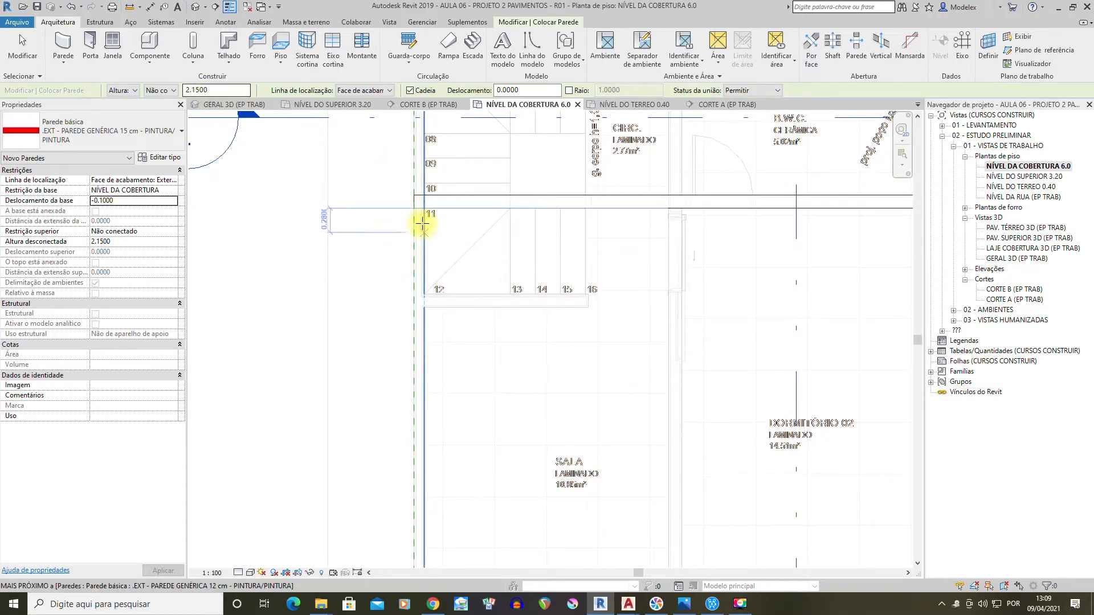
pyautogui.click(121, 139)
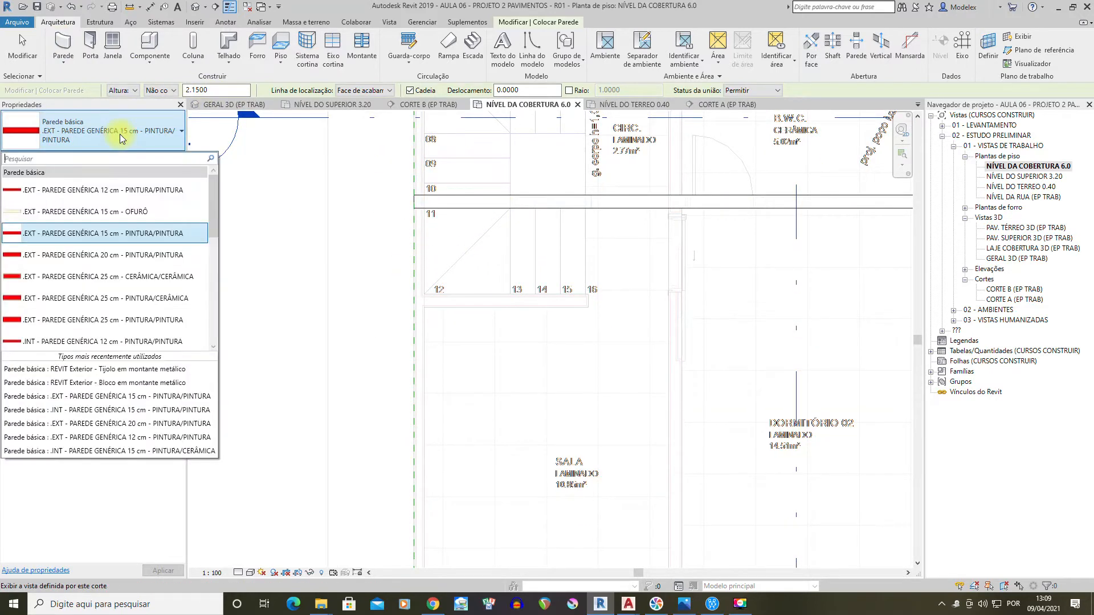
pyautogui.click(142, 233)
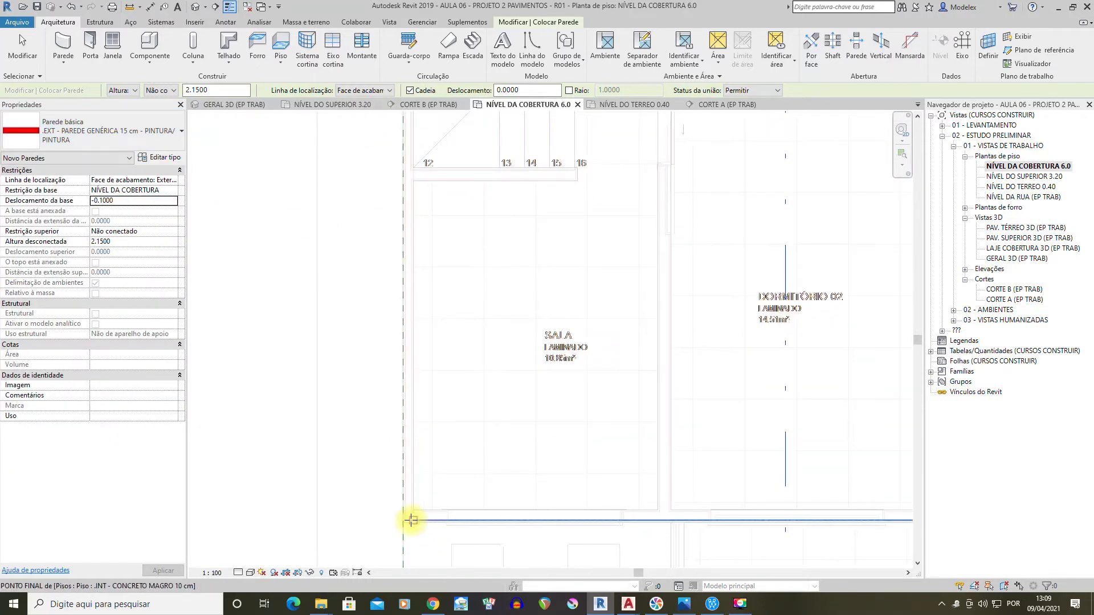
# Draw an .EXT - PAREDE GENÉRICA 12 cm - PINTURA/PINTURA wall along the lot boundary from the front corner to the central ridge wall
pyautogui.scroll(3, 411, 519)
pyautogui.scroll(3, 432, 516)
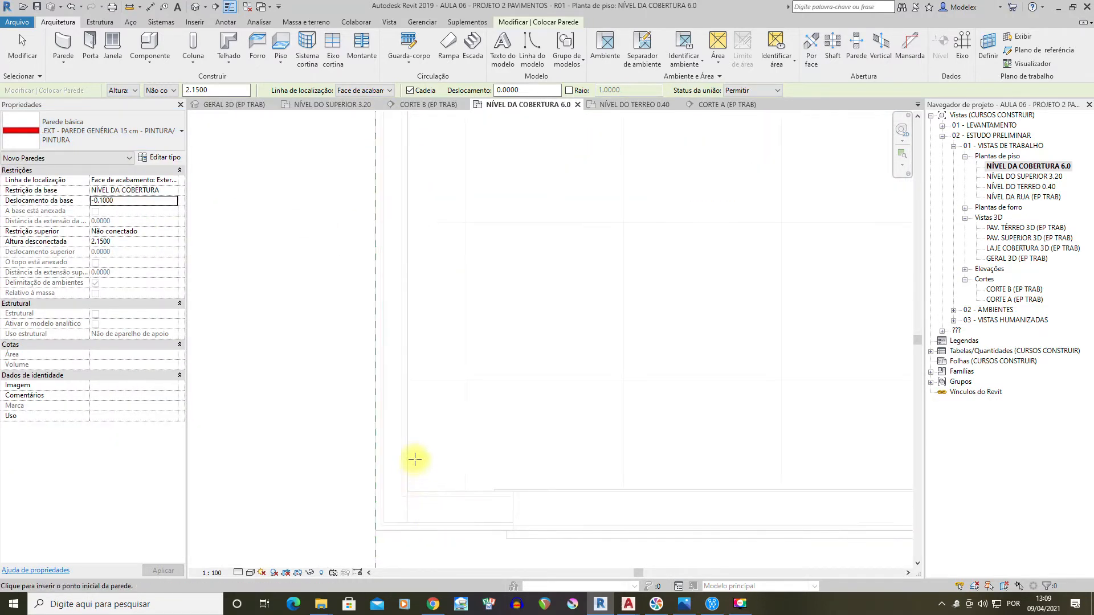
pyautogui.scroll(-2, 415, 460)
pyautogui.click(149, 139)
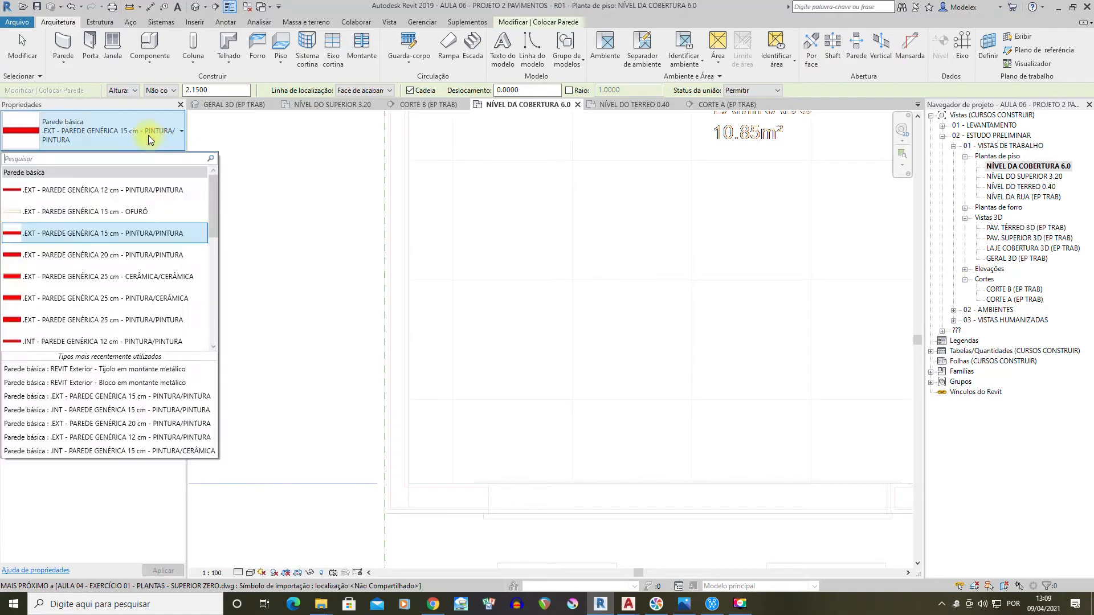
pyautogui.click(122, 194)
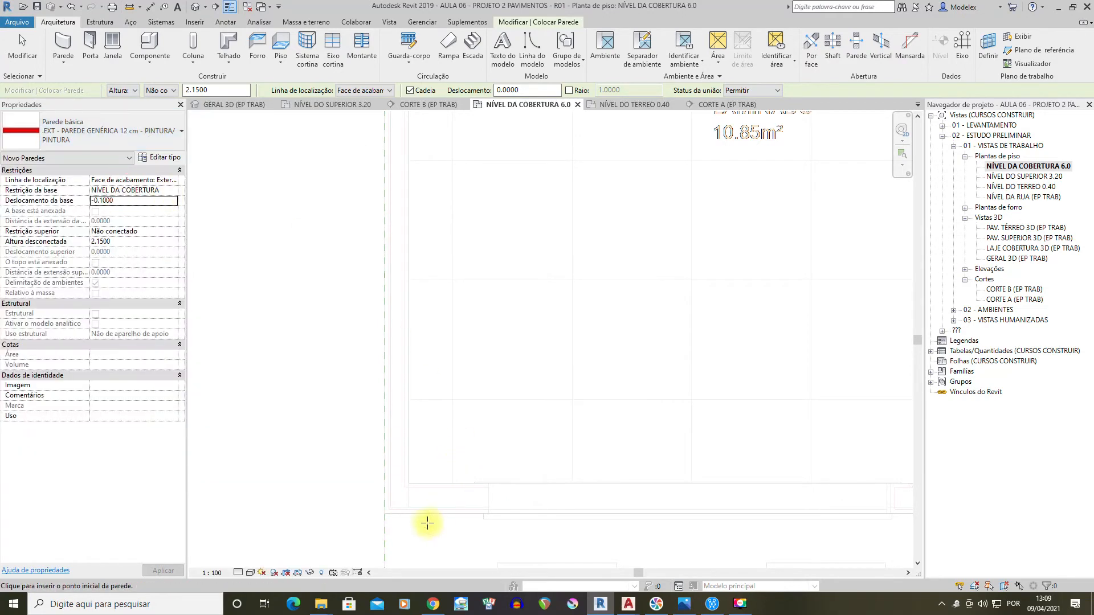
pyautogui.click(383, 515)
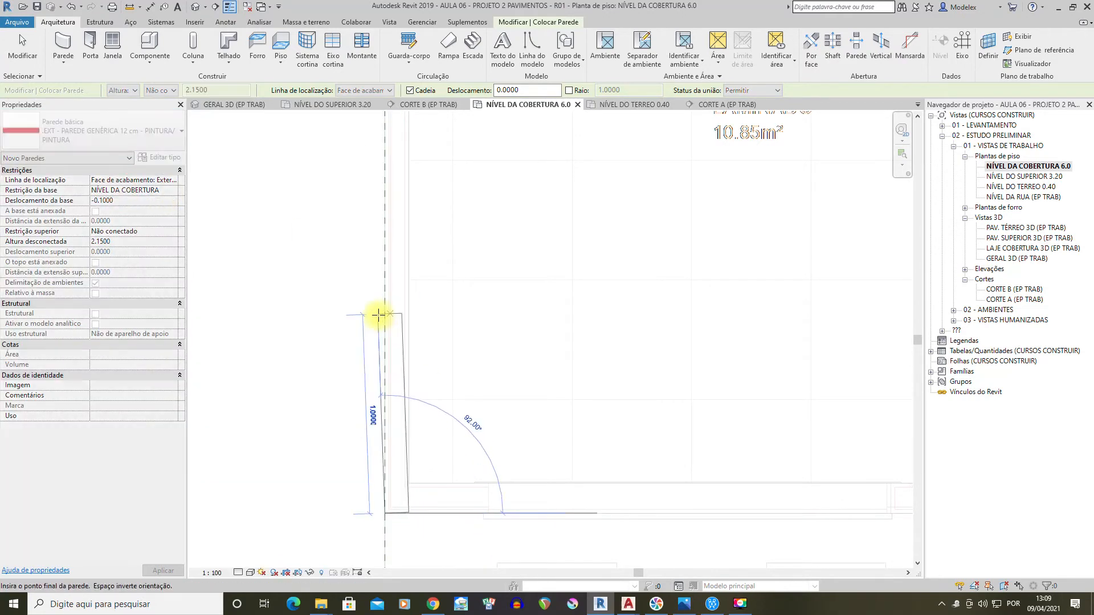
pyautogui.scroll(-2, 388, 307)
pyautogui.scroll(-2, 385, 265)
pyautogui.moveTo(385, 171); pyautogui.dragTo(377, 504, button='middle')
pyautogui.scroll(3, 361, 342)
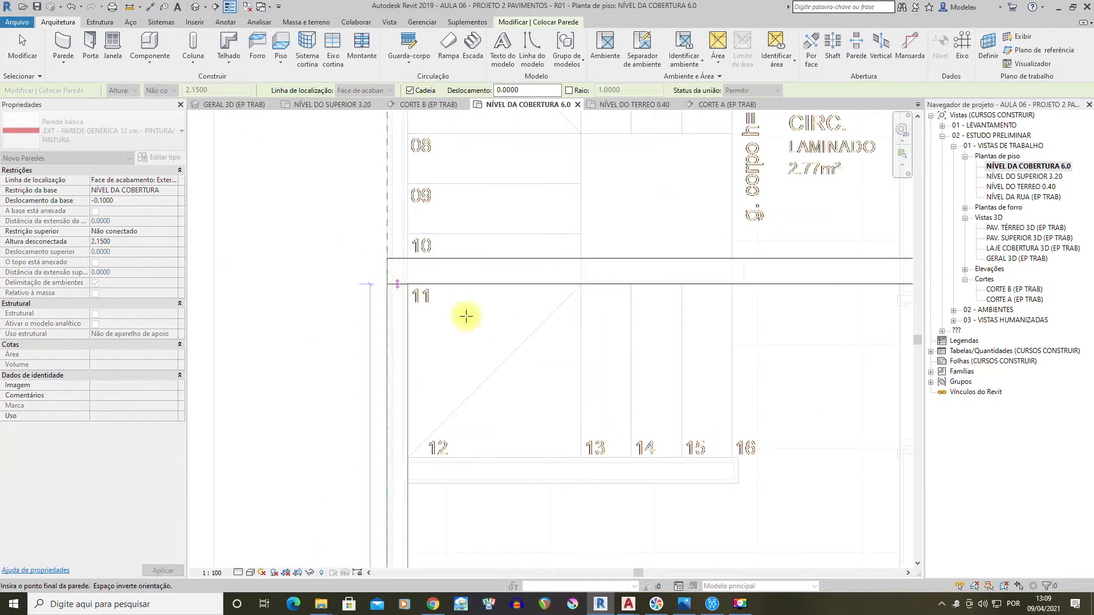
pyautogui.scroll(-3, 456, 313)
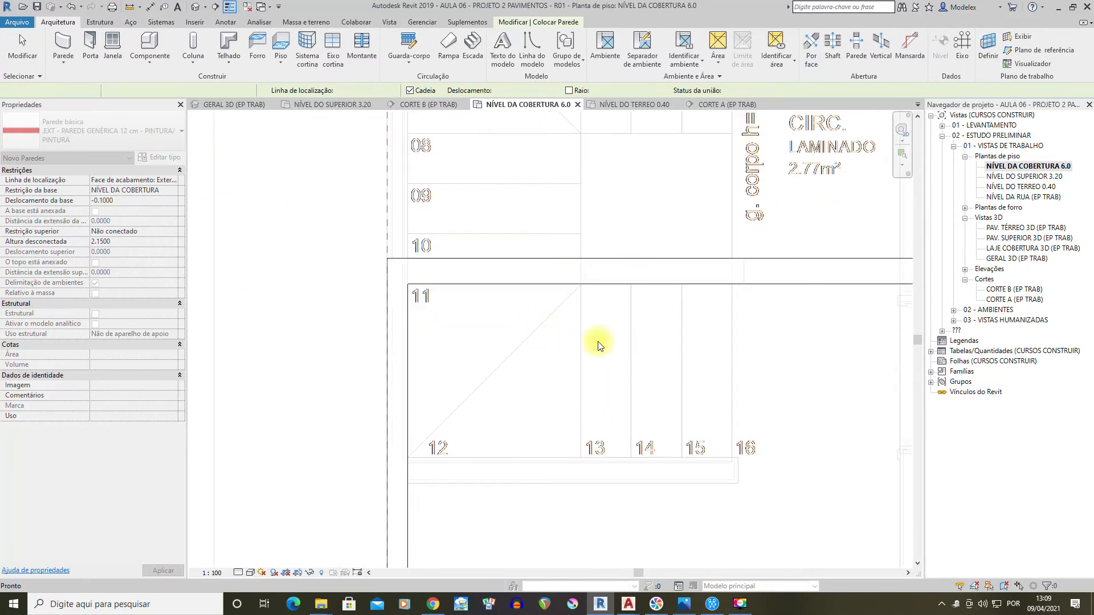
# Try continuing the 12 cm boundary wall from the ridge wall to the outer corner behind the rear B.W.C
pyautogui.scroll(-6, 501, 273)
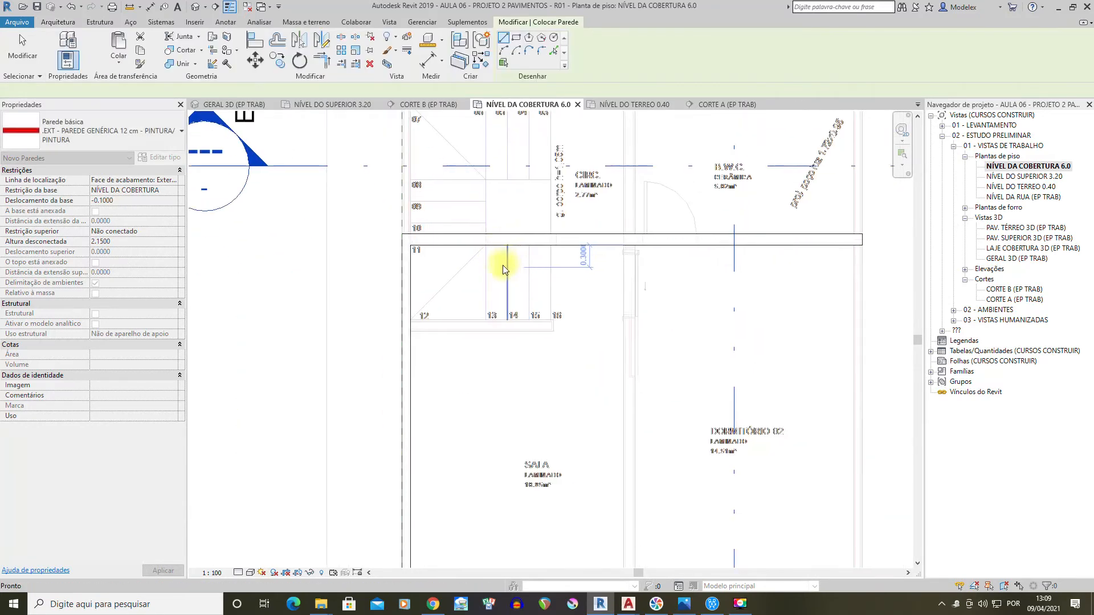
pyautogui.scroll(2, 455, 423)
pyautogui.moveTo(543, 215); pyautogui.dragTo(520, 298, button='middle')
pyautogui.scroll(2, 495, 420)
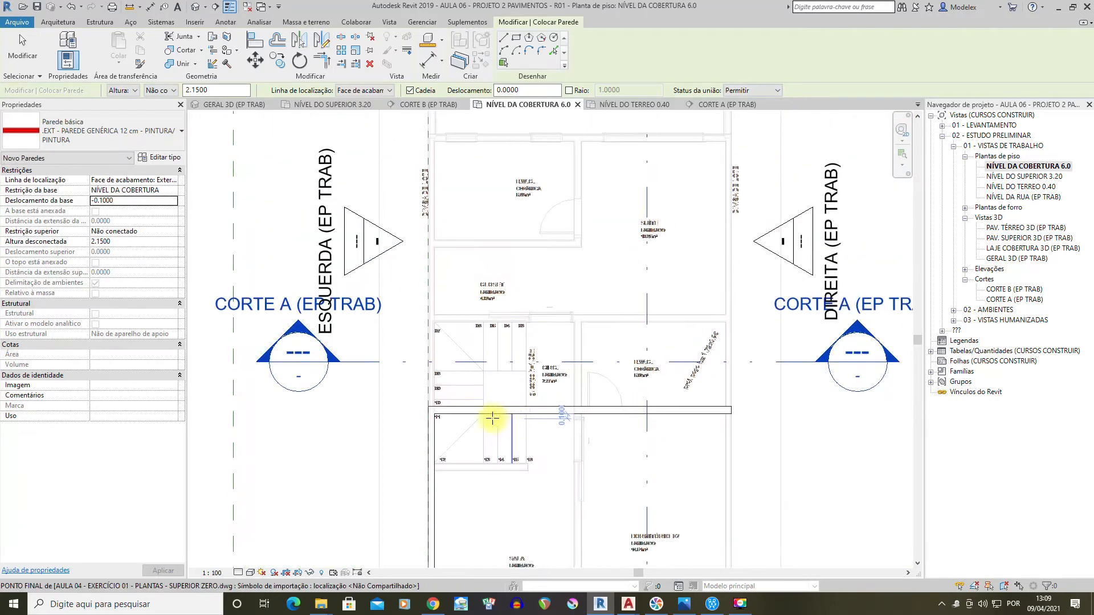
pyautogui.scroll(2, 427, 405)
pyautogui.click(426, 406)
pyautogui.moveTo(420, 227); pyautogui.dragTo(413, 331, button='middle')
pyautogui.scroll(1, 403, 362)
pyautogui.scroll(1, 403, 362)
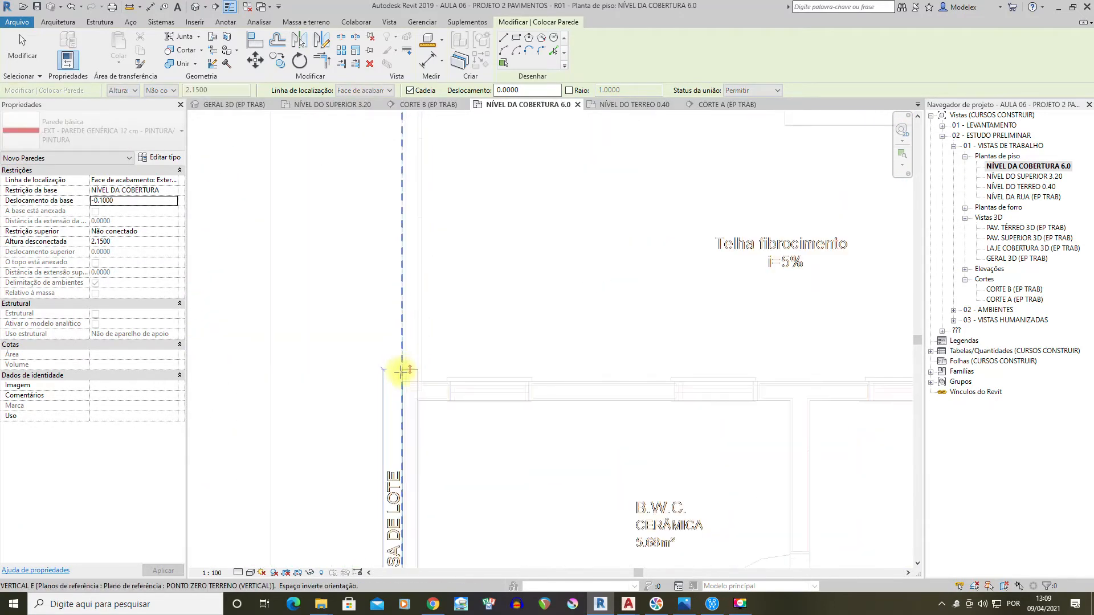
pyautogui.click(401, 381)
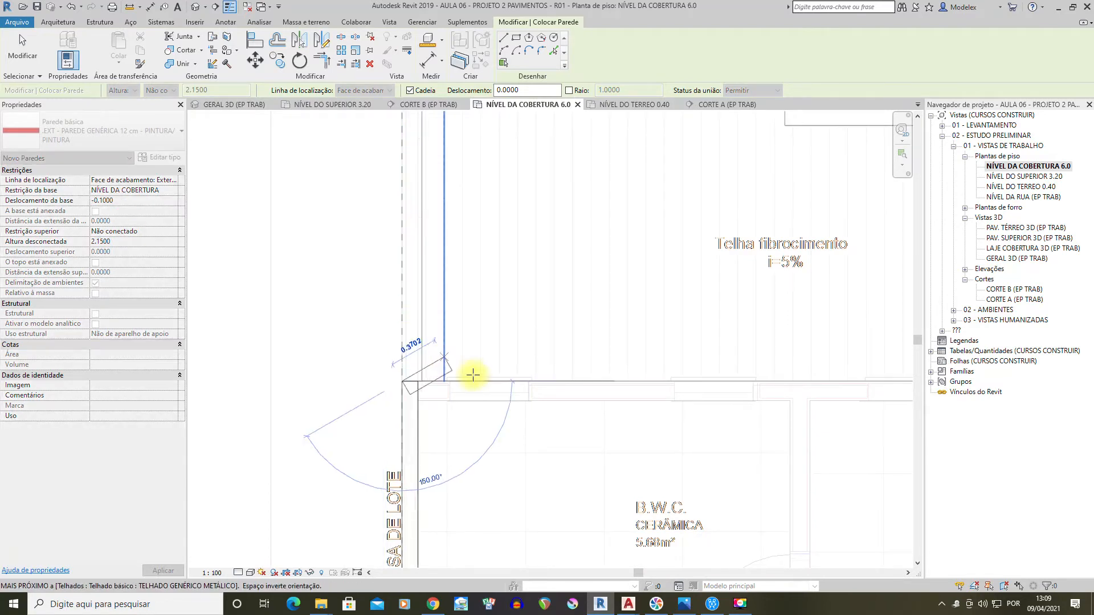
pyautogui.scroll(-5, 488, 391)
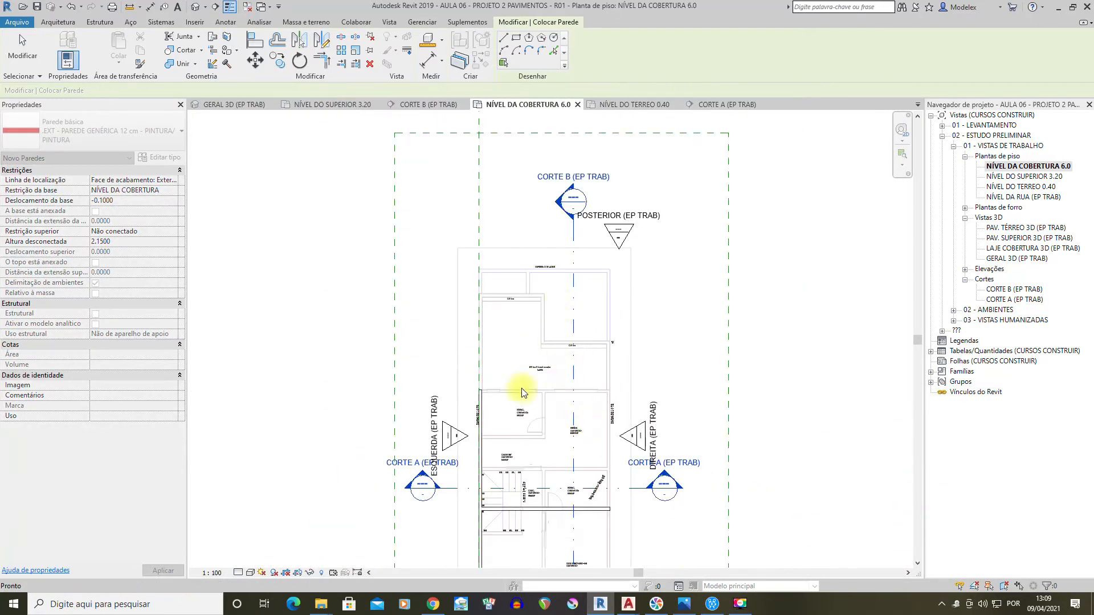
# Open the GERAL 3D view and examine how the boundary wall meets the ridge wall and the walls below
pyautogui.doubleClick(1016, 259)
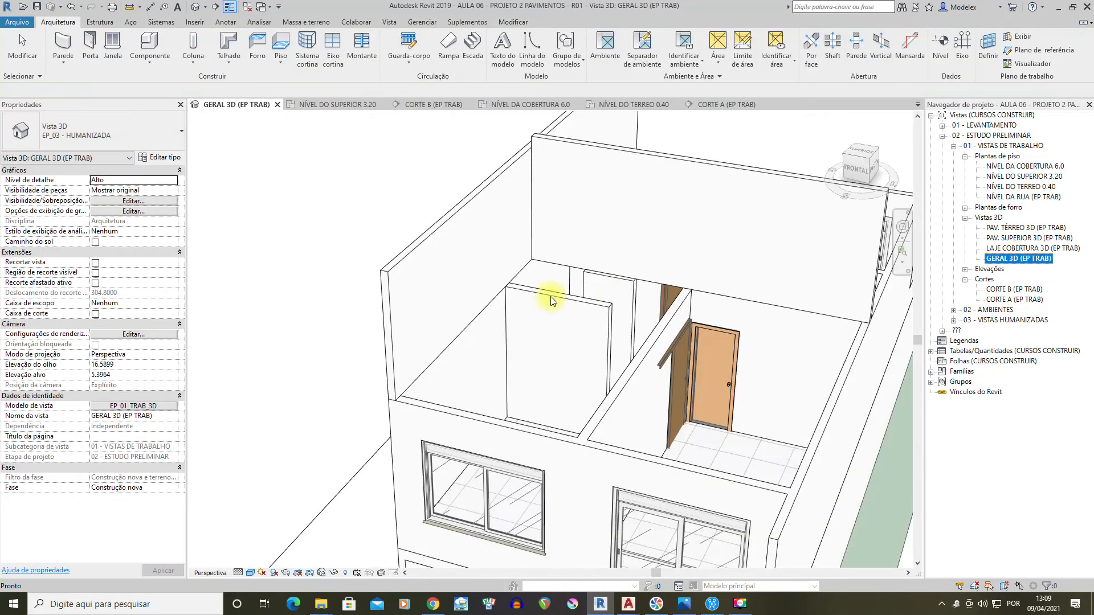
pyautogui.keyDown('shift'); pyautogui.moveTo(552, 263); pyautogui.dragTo(654, 176, button='middle'); pyautogui.keyUp('shift')
pyautogui.scroll(3, 656, 180)
pyautogui.keyDown('shift'); pyautogui.moveTo(515, 194); pyautogui.dragTo(483, 224, button='middle'); pyautogui.keyUp('shift')
pyautogui.scroll(3, 483, 224)
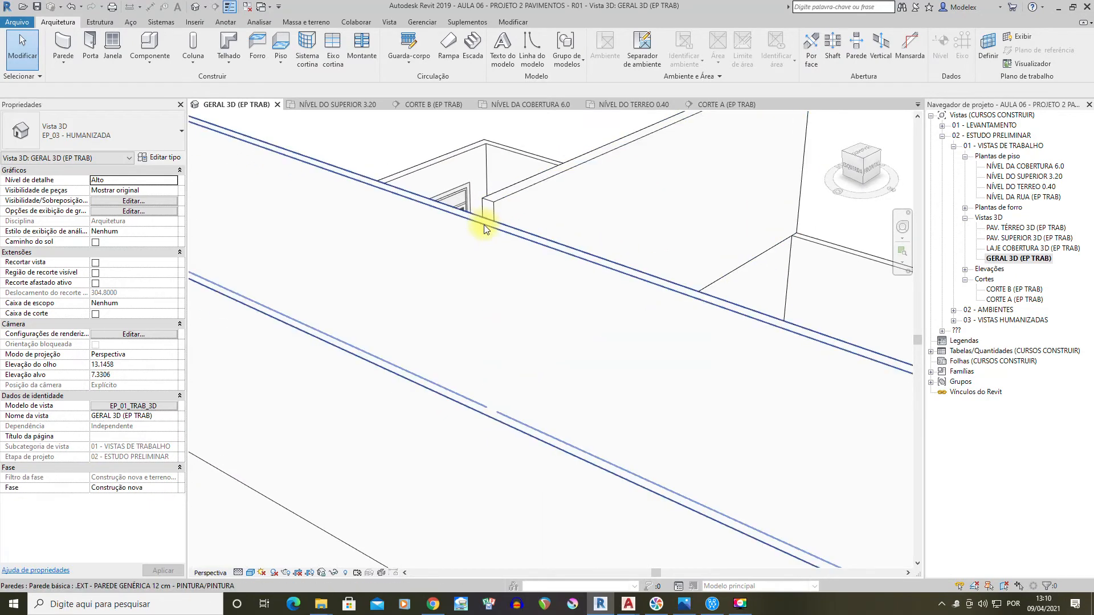
pyautogui.click(486, 226)
pyautogui.scroll(-2, 508, 244)
pyautogui.moveTo(694, 242)
pyautogui.keyDown('shift'); pyautogui.mouseDown(button='middle')
pyautogui.moveTo(547, 182)
pyautogui.moveTo(557, 205)
pyautogui.moveTo(652, 274)
pyautogui.moveTo(584, 278)
pyautogui.moveTo(464, 215)
pyautogui.moveTo(471, 237)
pyautogui.moveTo(542, 212)
pyautogui.moveTo(616, 428)
pyautogui.mouseUp(button='middle'); pyautogui.keyUp('shift')
pyautogui.press('Escape')
# Switch to the façade photo Fachada 01R01.jpg, then compare its roof walls with the Revit 3D model
pyautogui.click(685, 605)
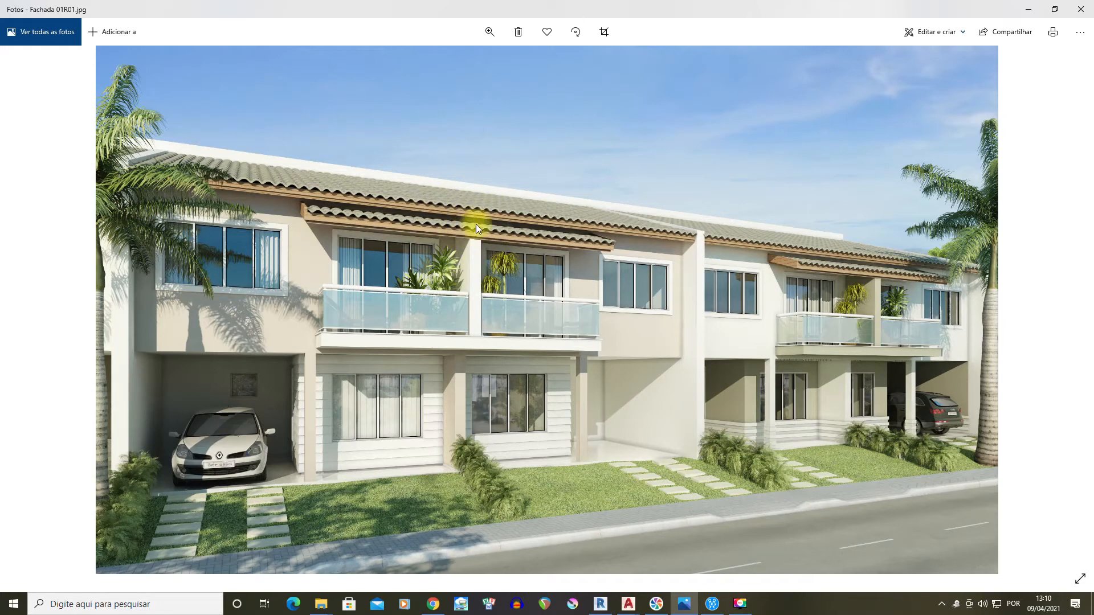
pyautogui.click(600, 604)
pyautogui.keyDown('shift'); pyautogui.moveTo(764, 237); pyautogui.dragTo(720, 237, button='middle'); pyautogui.keyUp('shift')
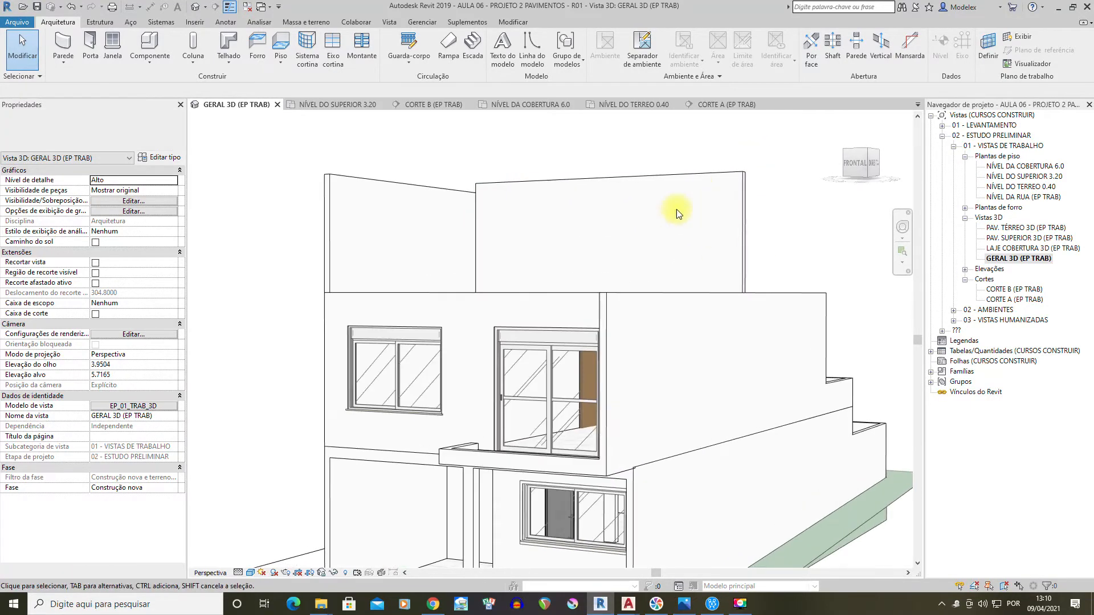
pyautogui.keyDown('shift'); pyautogui.moveTo(492, 170); pyautogui.dragTo(360, 273, button='middle'); pyautogui.keyUp('shift')
pyautogui.keyDown('shift'); pyautogui.moveTo(450, 196); pyautogui.dragTo(491, 216, button='middle'); pyautogui.keyUp('shift')
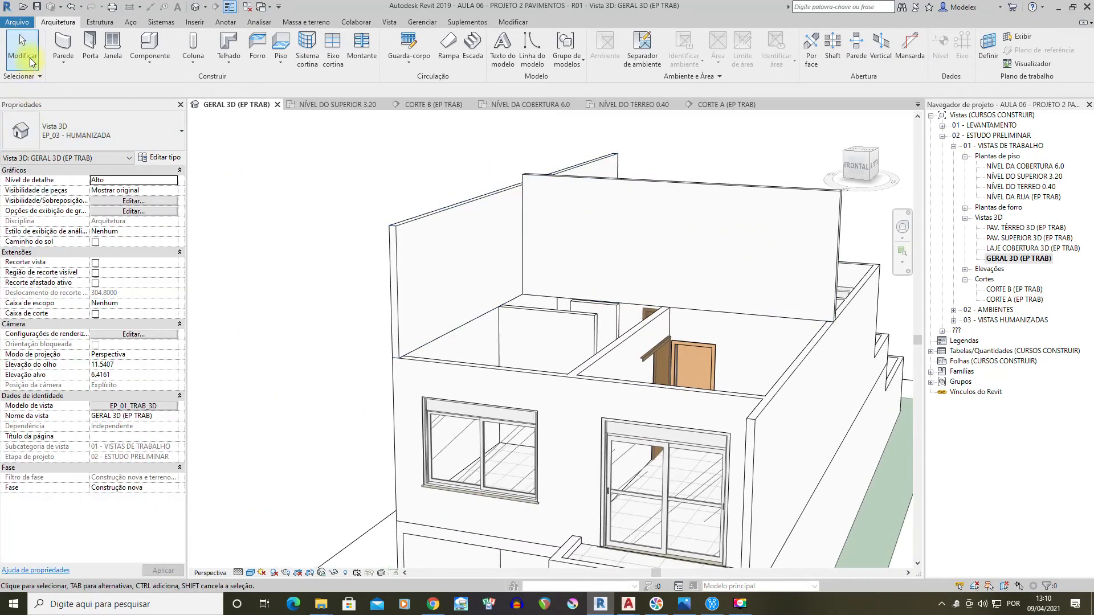
# Undo the boundary wall segment behind the central ridge wall and view that side in 3D
pyautogui.keyDown('shift'); pyautogui.moveTo(464, 215); pyautogui.dragTo(361, 178, button='middle'); pyautogui.keyUp('shift')
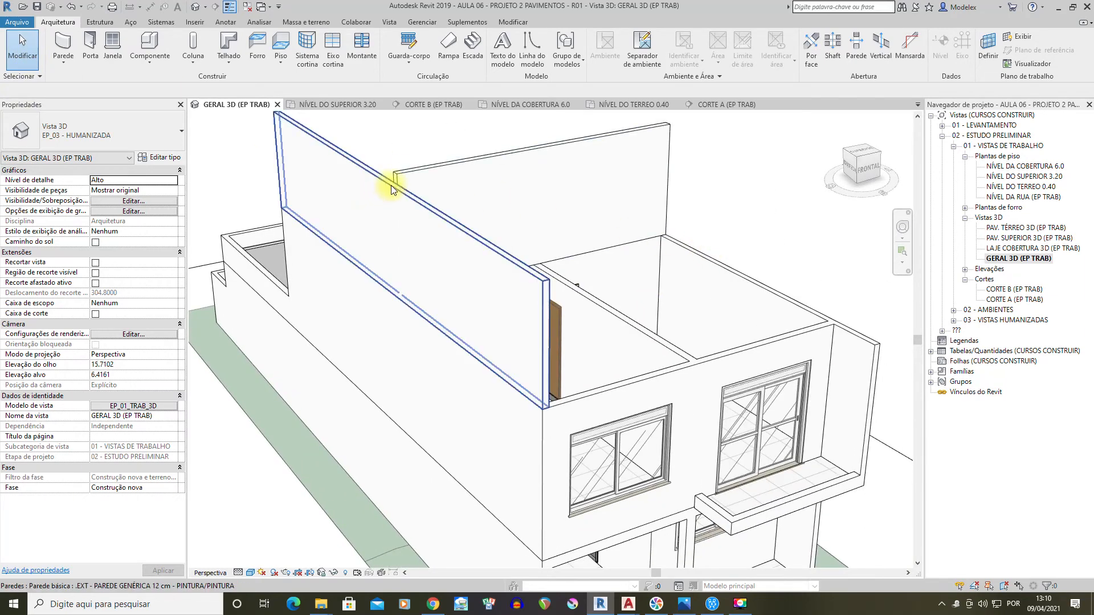
pyautogui.hotkey('ctrl', 'z')
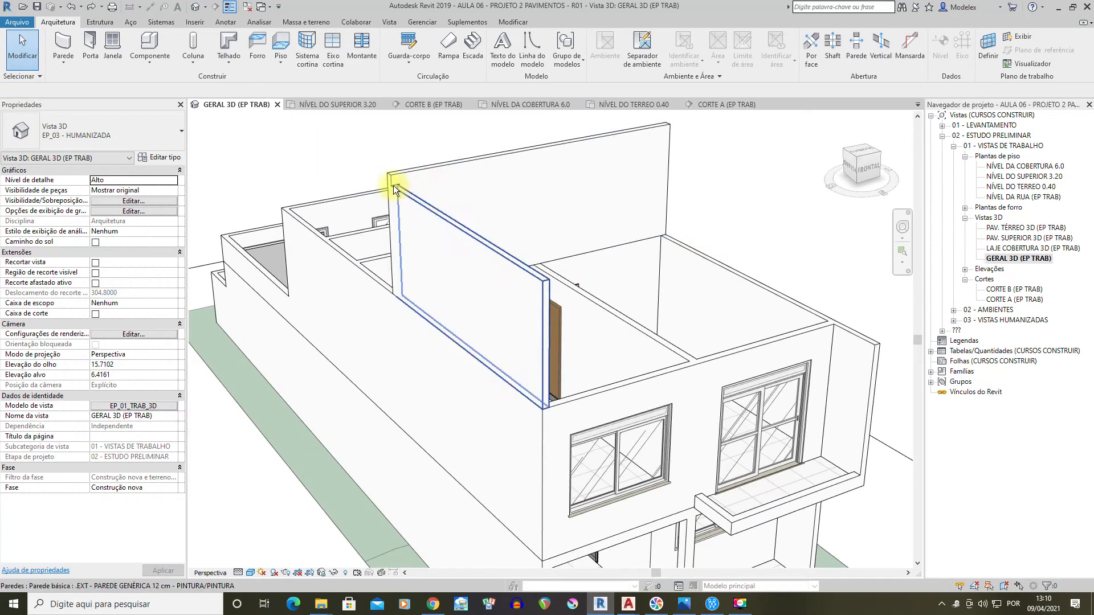
pyautogui.keyDown('shift'); pyautogui.moveTo(369, 211); pyautogui.dragTo(689, 276, button='middle'); pyautogui.keyUp('shift')
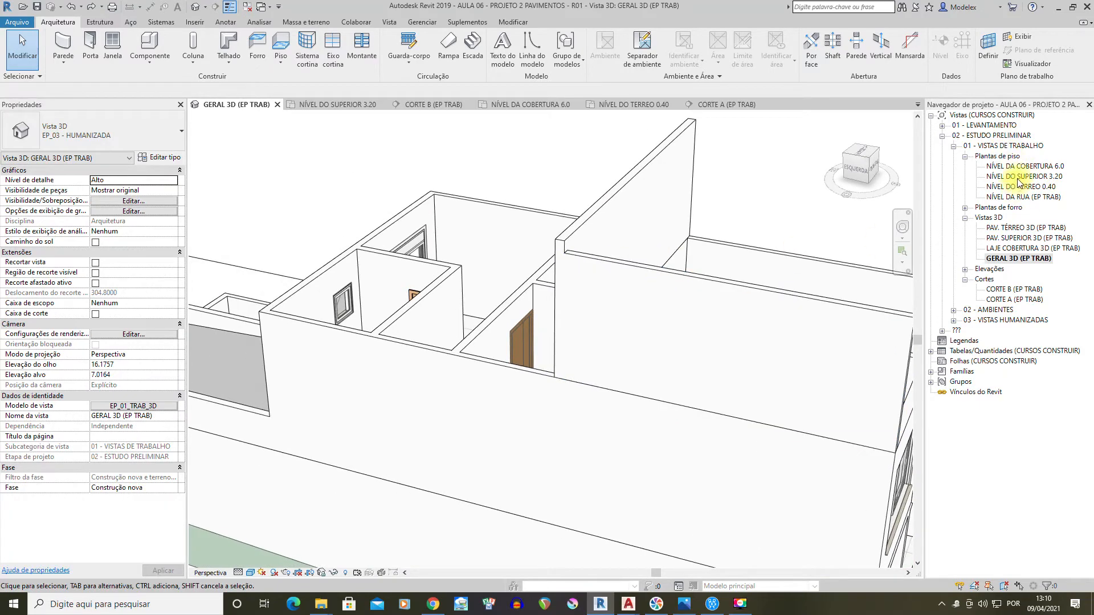
# In the NÍVEL DA COBERTURA 6.0 plan, draw a 12 cm boundary wall about 4.50 m long from behind the B.W.C. to the gutter corner
pyautogui.doubleClick(1024, 169)
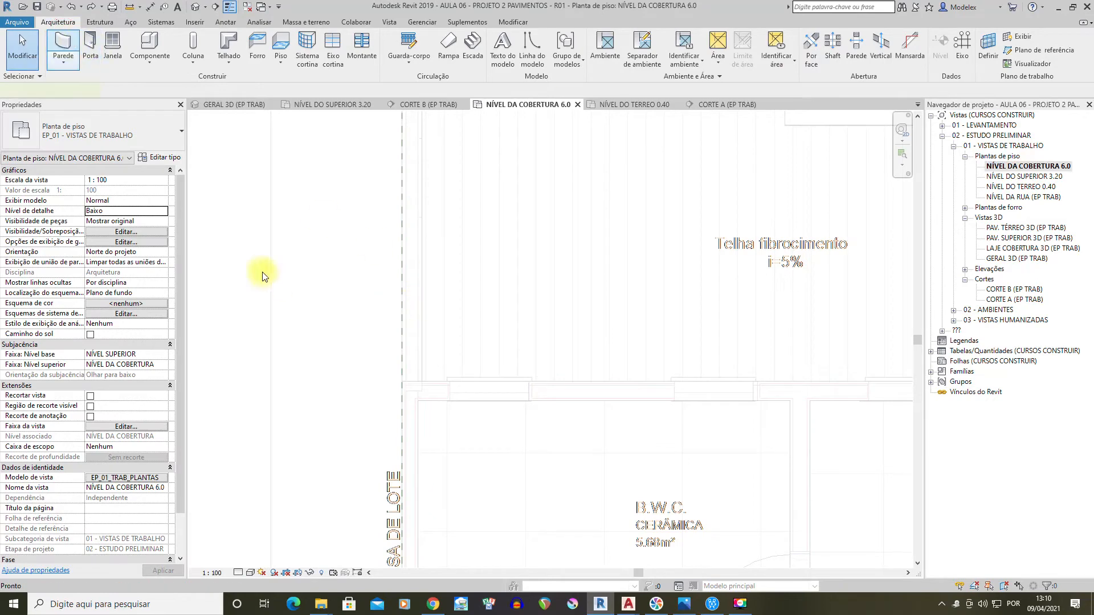
pyautogui.press('w')
pyautogui.press('a')
pyautogui.scroll(-1, 262, 276)
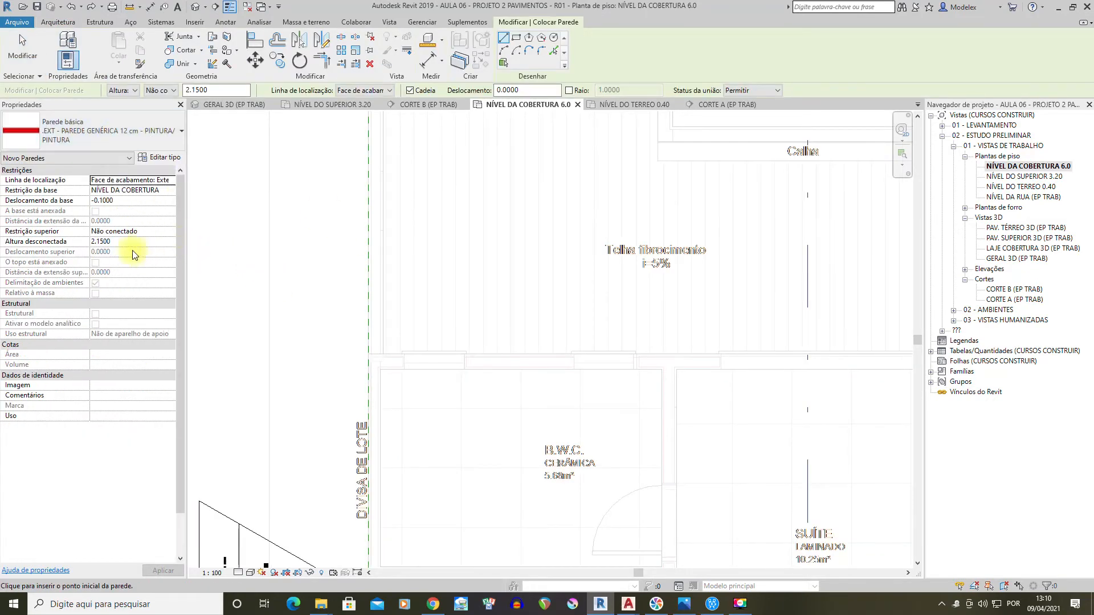
pyautogui.moveTo(384, 306); pyautogui.dragTo(386, 370, button='middle')
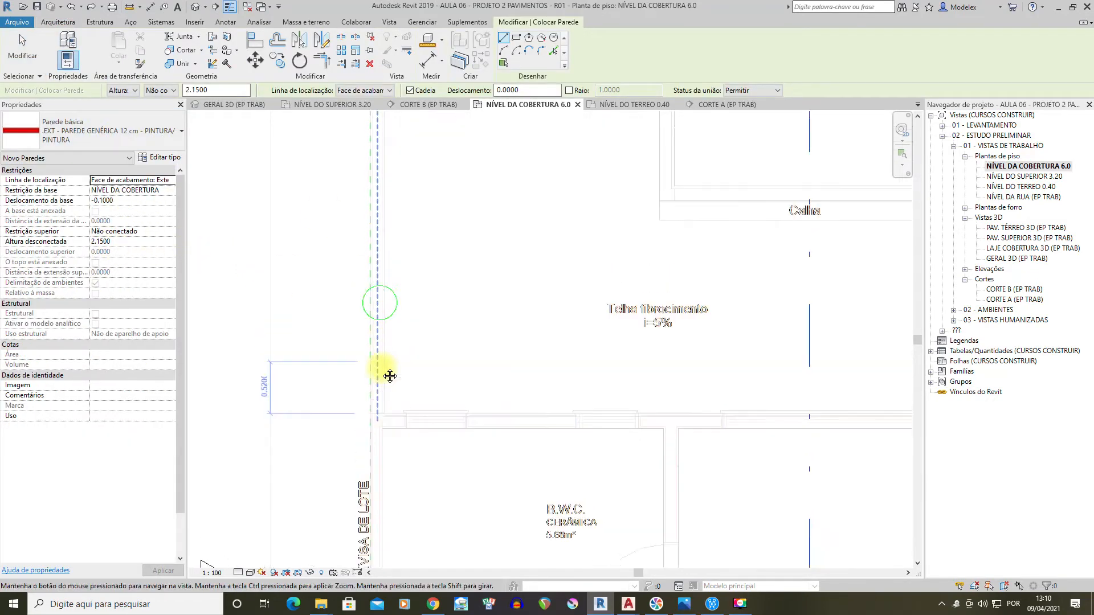
pyautogui.click(370, 419)
pyautogui.moveTo(377, 240); pyautogui.dragTo(369, 446, button='middle')
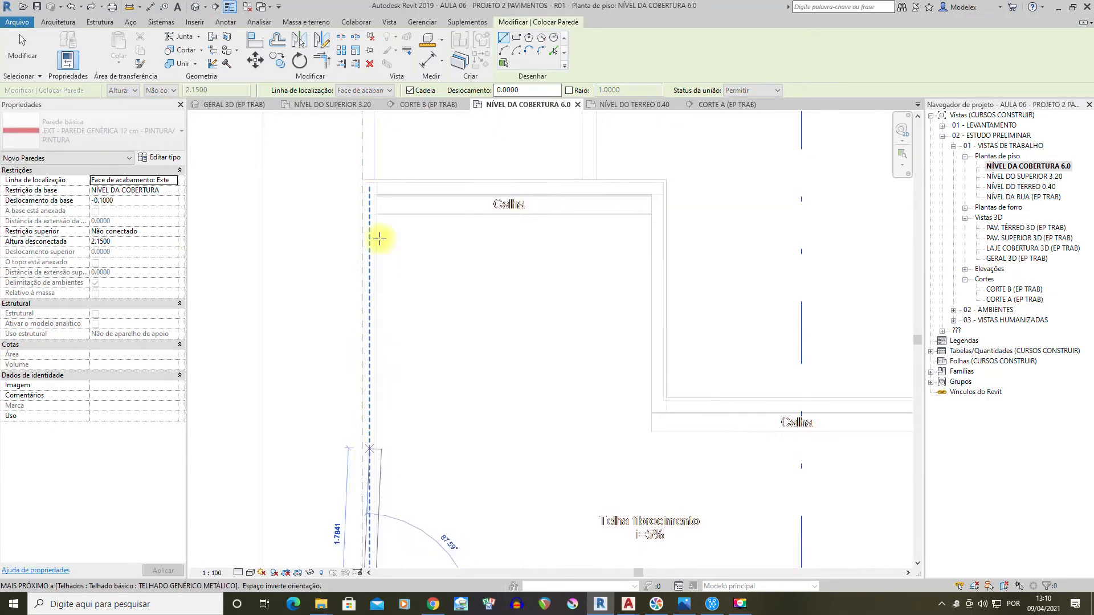
pyautogui.click(365, 188)
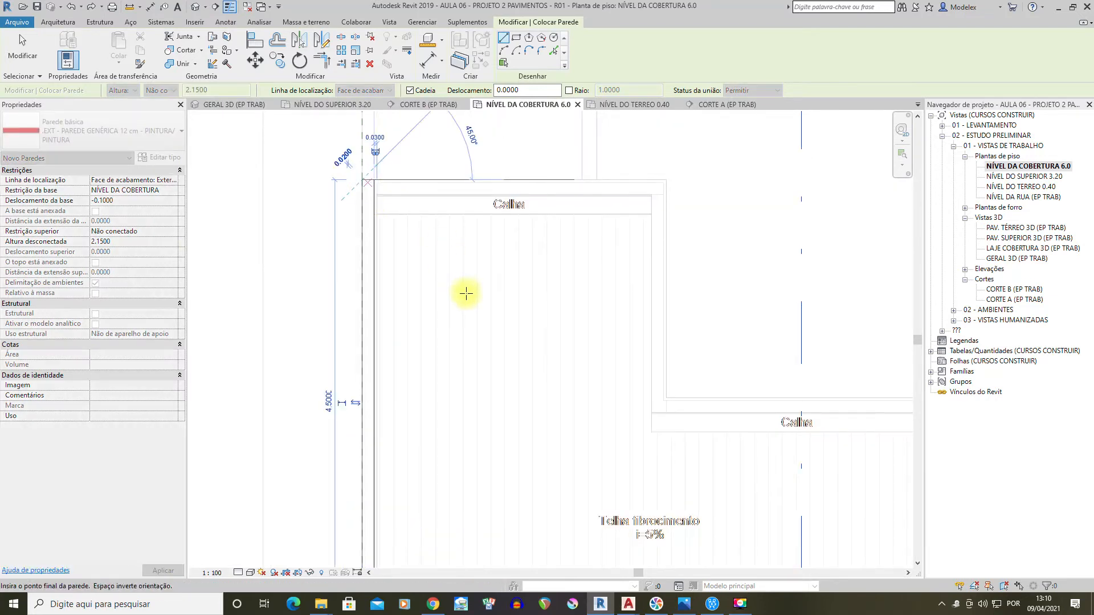
pyautogui.press('Escape')
# Reopen the GERAL 3D view and check the boundary wall beside the rear fibre-cement roof area
pyautogui.scroll(-2, 479, 281)
pyautogui.moveTo(505, 301); pyautogui.dragTo(512, 140, button='middle')
pyautogui.doubleClick(1017, 258)
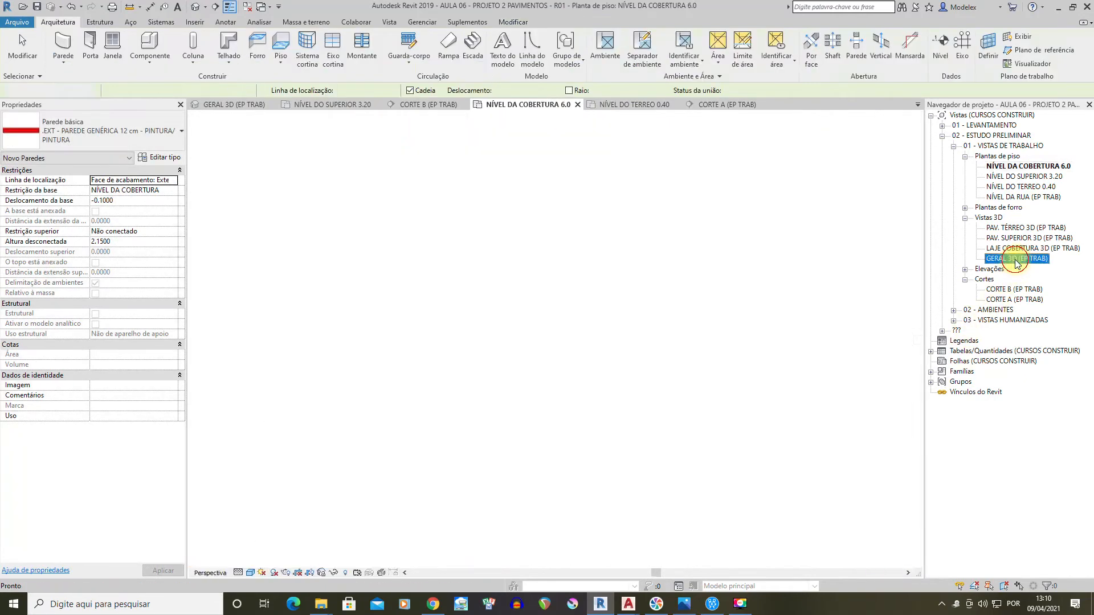
pyautogui.keyDown('shift'); pyautogui.moveTo(651, 350); pyautogui.dragTo(693, 313, button='middle'); pyautogui.keyUp('shift')
pyautogui.scroll(-3, 597, 326)
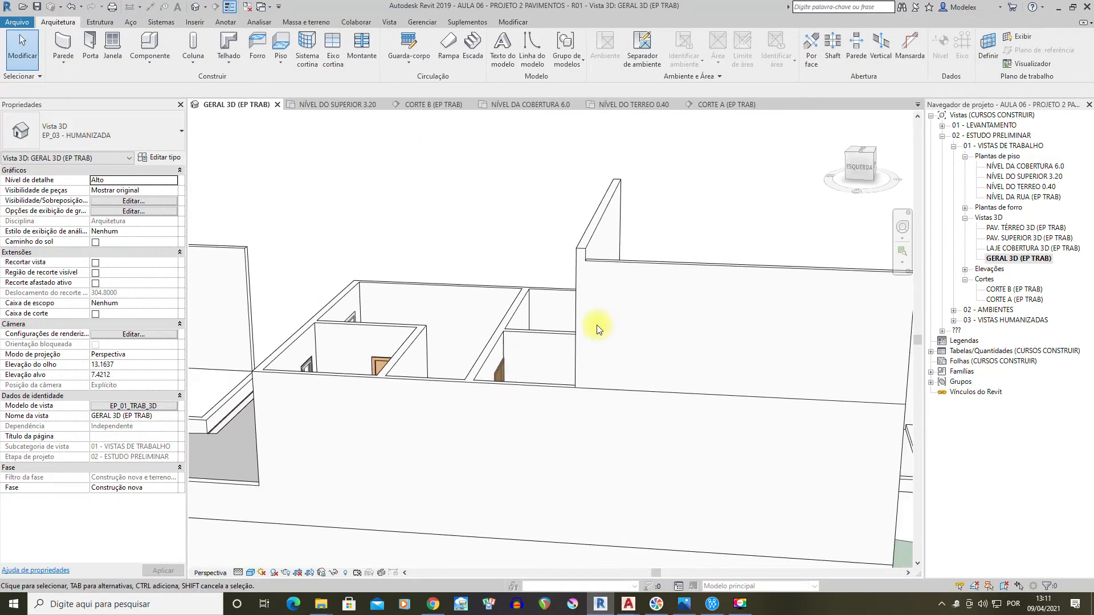
# In the NÍVEL DA COBERTURA 6.0 plan, draw the left boundary wall from the central ridge wall to the rear corner beside the B.W.C
pyautogui.scroll(1, 327, 285)
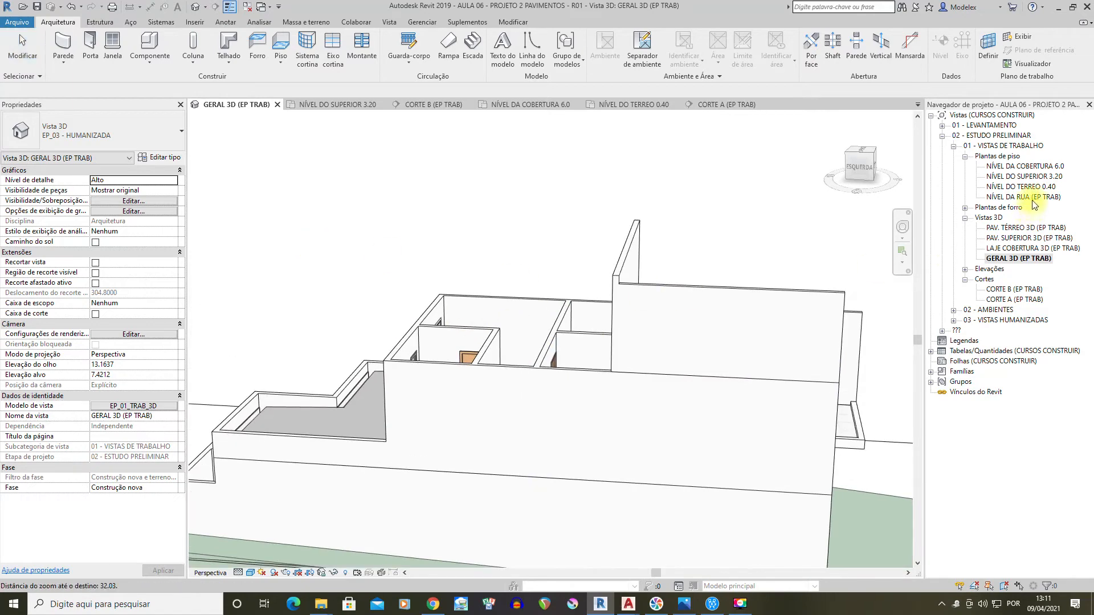
pyautogui.doubleClick(1020, 166)
pyautogui.scroll(-2, 616, 360)
pyautogui.moveTo(616, 360); pyautogui.dragTo(627, 125, button='middle')
pyautogui.scroll(2, 512, 359)
pyautogui.scroll(2, 513, 456)
pyautogui.moveTo(513, 447); pyautogui.dragTo(513, 45, button='middle')
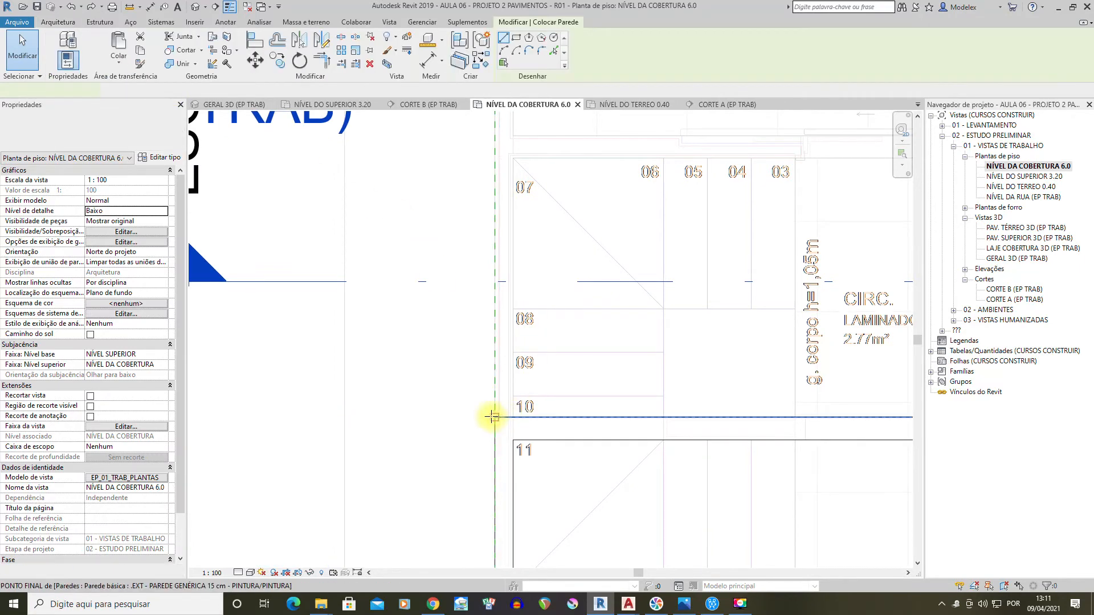
pyautogui.click(494, 417)
pyautogui.scroll(-2, 496, 376)
pyautogui.moveTo(508, 187); pyautogui.dragTo(480, 479, button='middle')
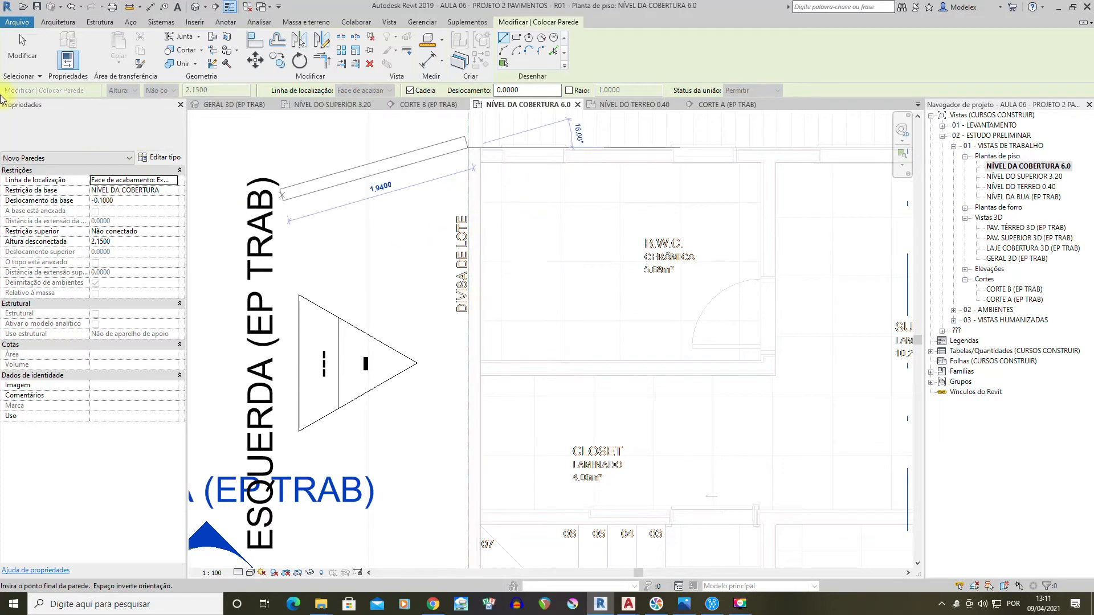
pyautogui.click(21, 49)
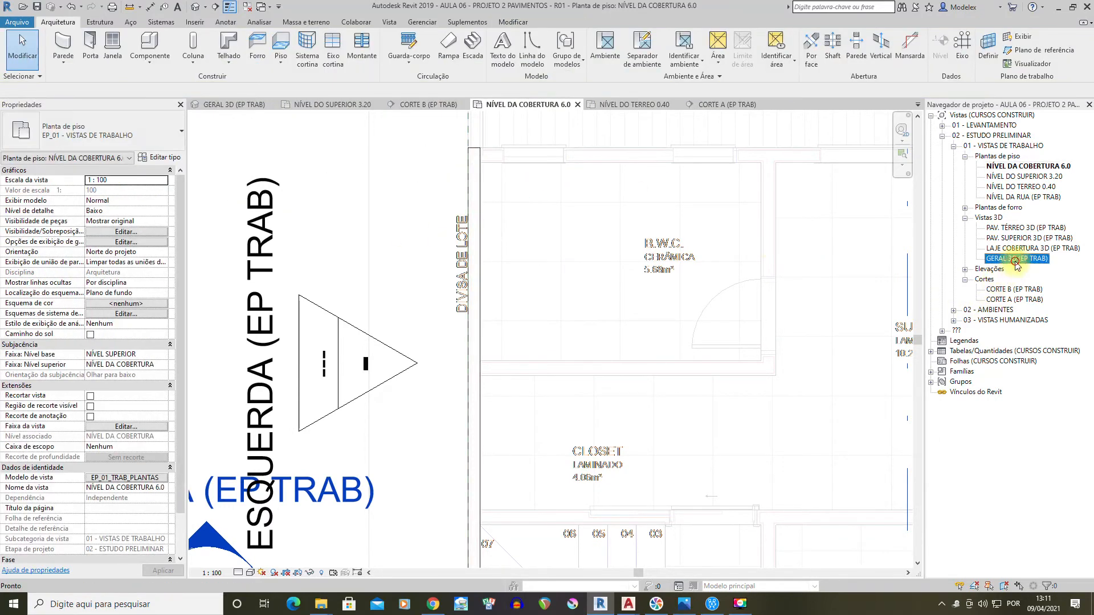
# Open the GERAL 3D view and inspect where the left boundary wall meets the central ridge wall
pyautogui.doubleClick(1016, 259)
pyautogui.scroll(5, 716, 311)
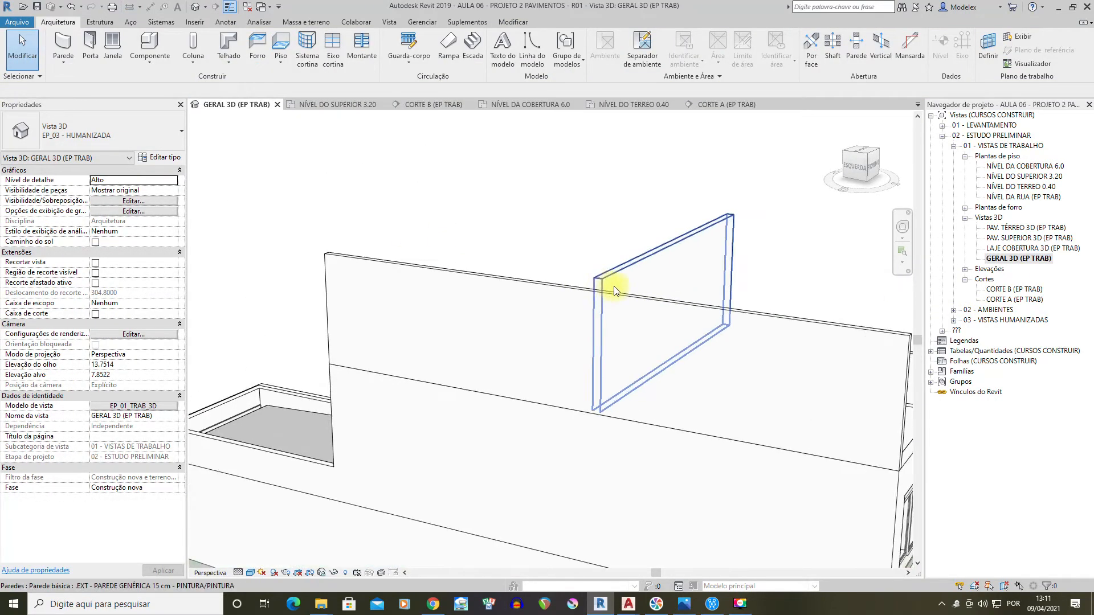
pyautogui.scroll(1, 614, 287)
pyautogui.click(618, 296)
pyautogui.keyDown('shift'); pyautogui.moveTo(589, 321); pyautogui.dragTo(675, 348, button='middle'); pyautogui.keyUp('shift')
pyautogui.scroll(1, 648, 295)
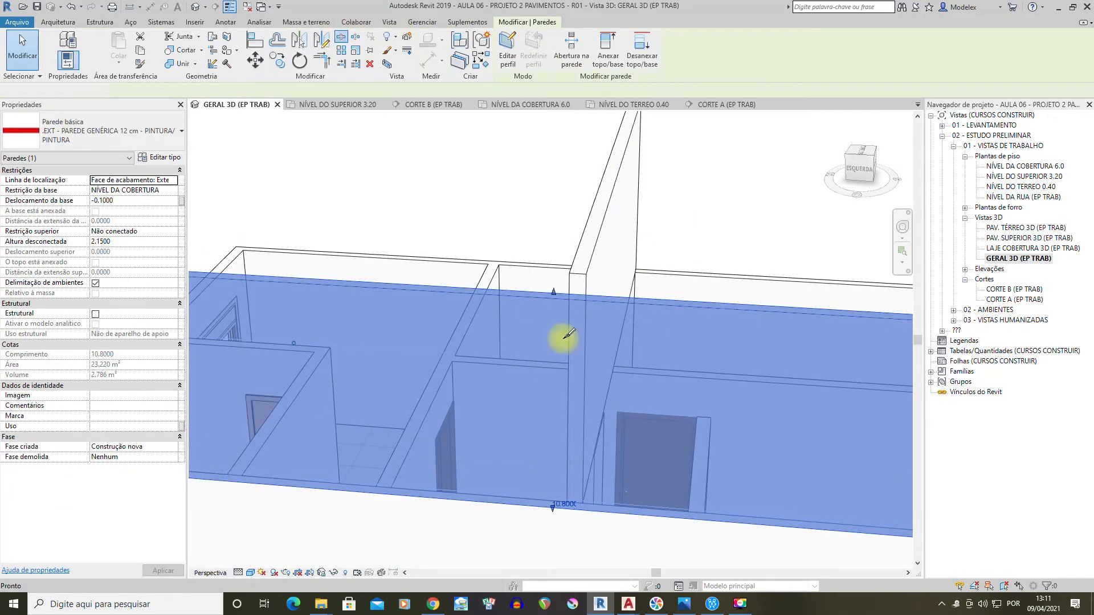
# In the NÍVEL DA COBERTURA 6.0 plan, split the 12 cm left boundary wall at the central wall's rear face, beside stair step 10
pyautogui.doubleClick(1017, 167)
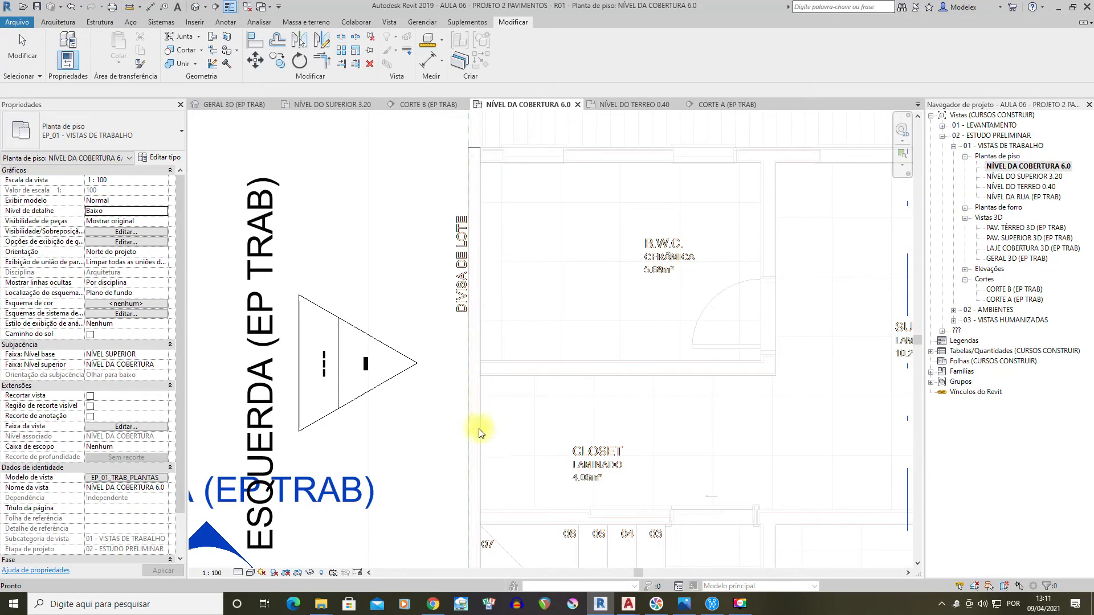
pyautogui.moveTo(493, 312); pyautogui.dragTo(513, 114, button='middle')
pyautogui.moveTo(506, 420); pyautogui.dragTo(505, 357, button='middle')
pyautogui.scroll(2, 491, 319)
pyautogui.scroll(2, 491, 319)
pyautogui.click(339, 39)
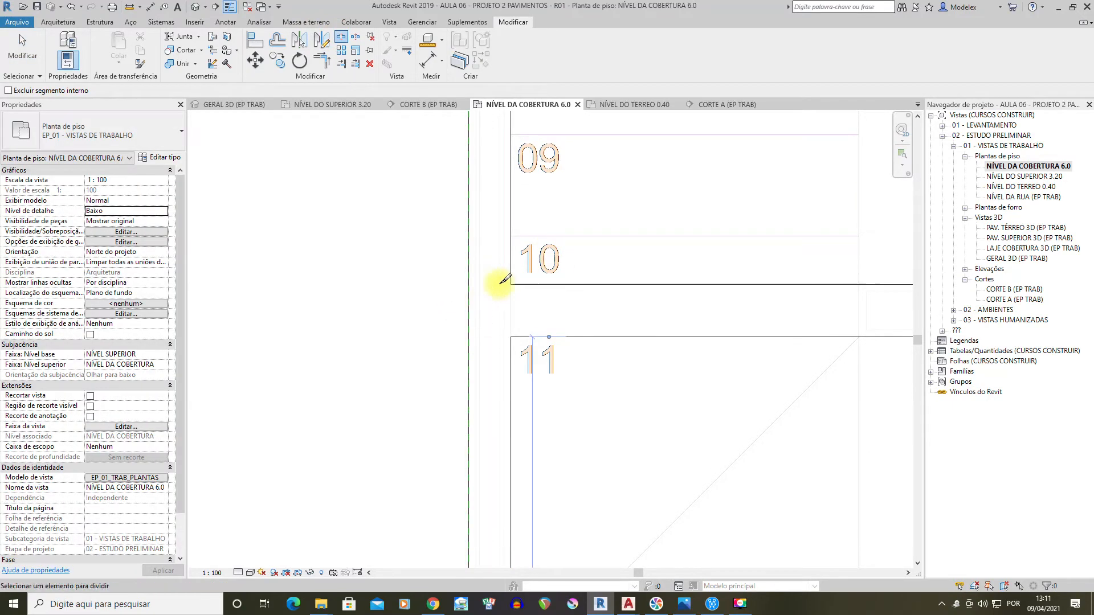
pyautogui.scroll(3, 502, 280)
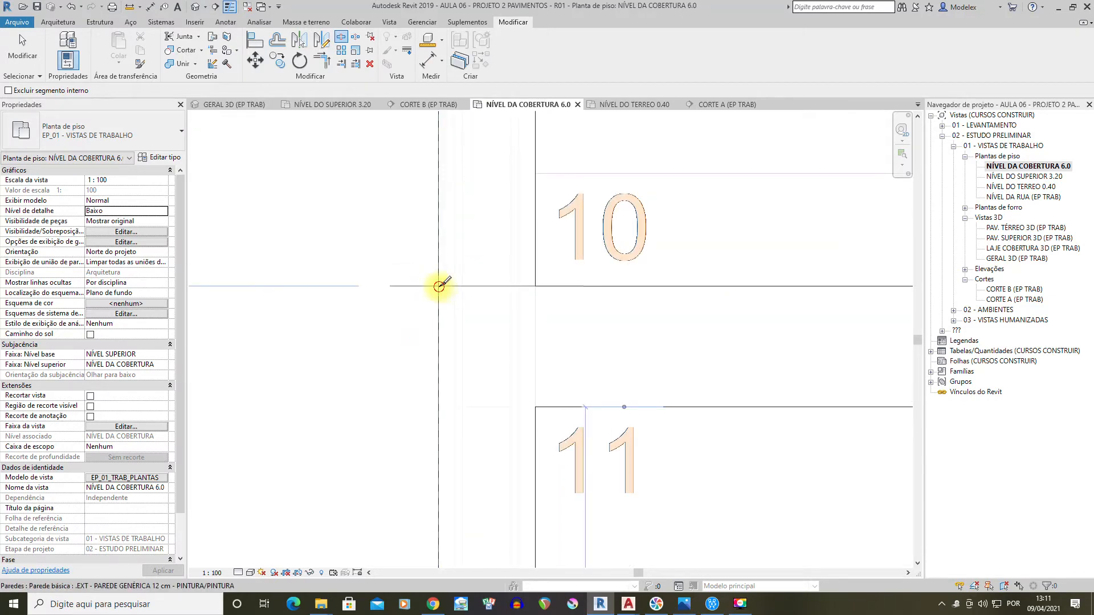
pyautogui.scroll(-2, 527, 288)
pyautogui.click(26, 47)
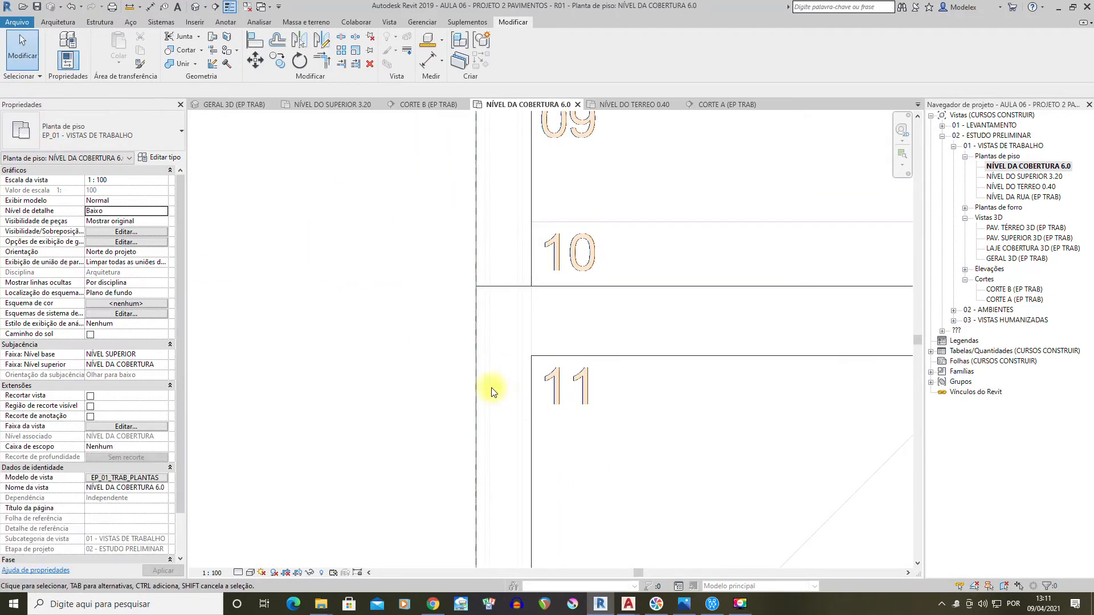
# Split the left boundary wall again at the central wall's front face, beside stair step 11
pyautogui.click(480, 330)
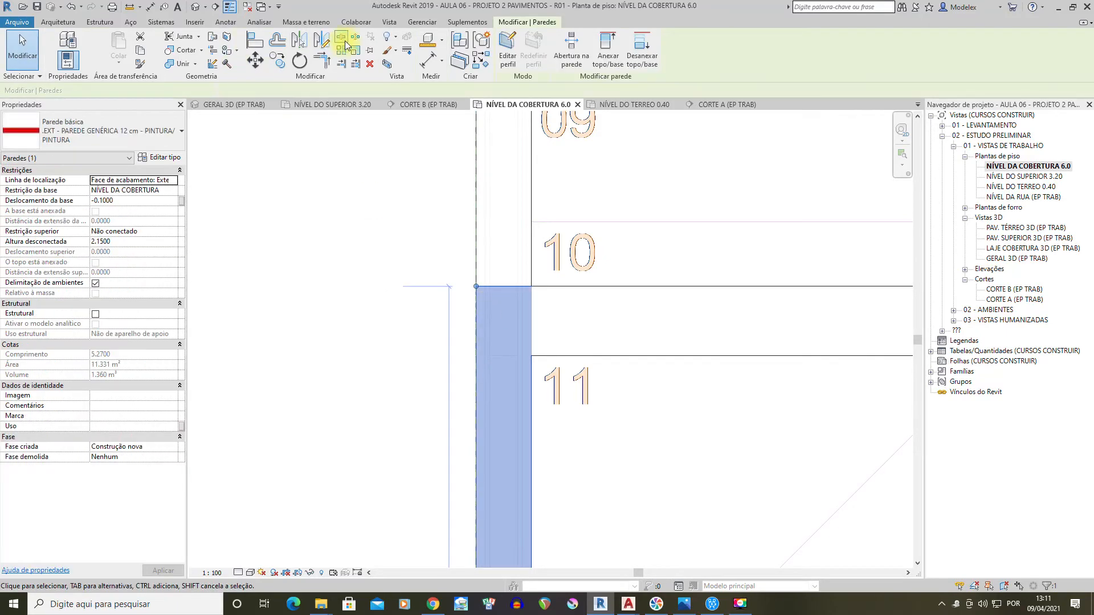
pyautogui.click(478, 354)
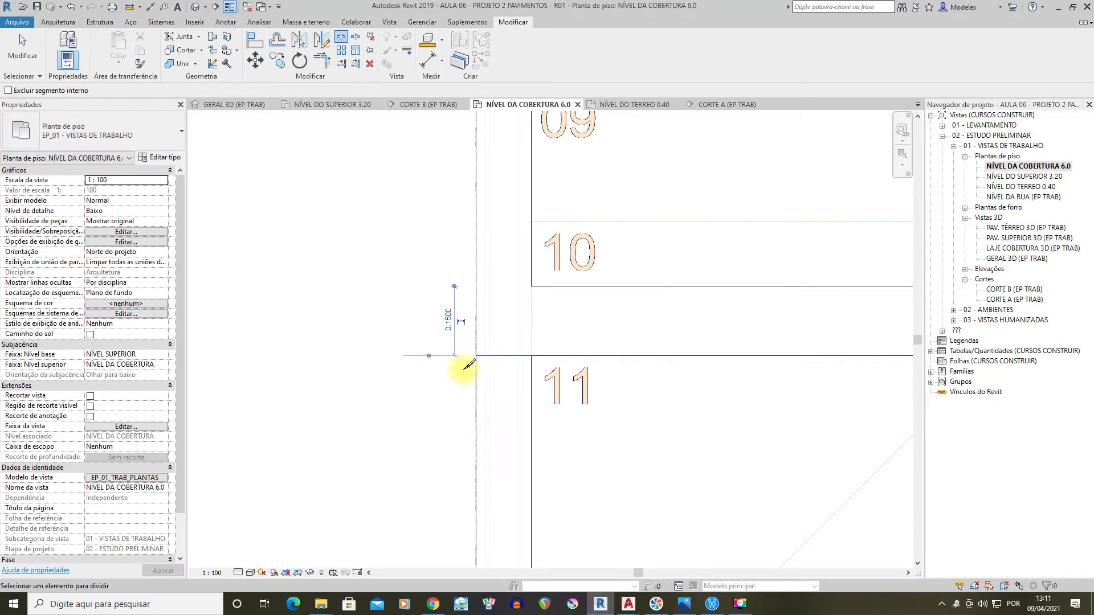
pyautogui.click(20, 35)
# In the GERAL 3D view, delete the short boundary wall segment at the end of the central ridge wall
pyautogui.click(476, 318)
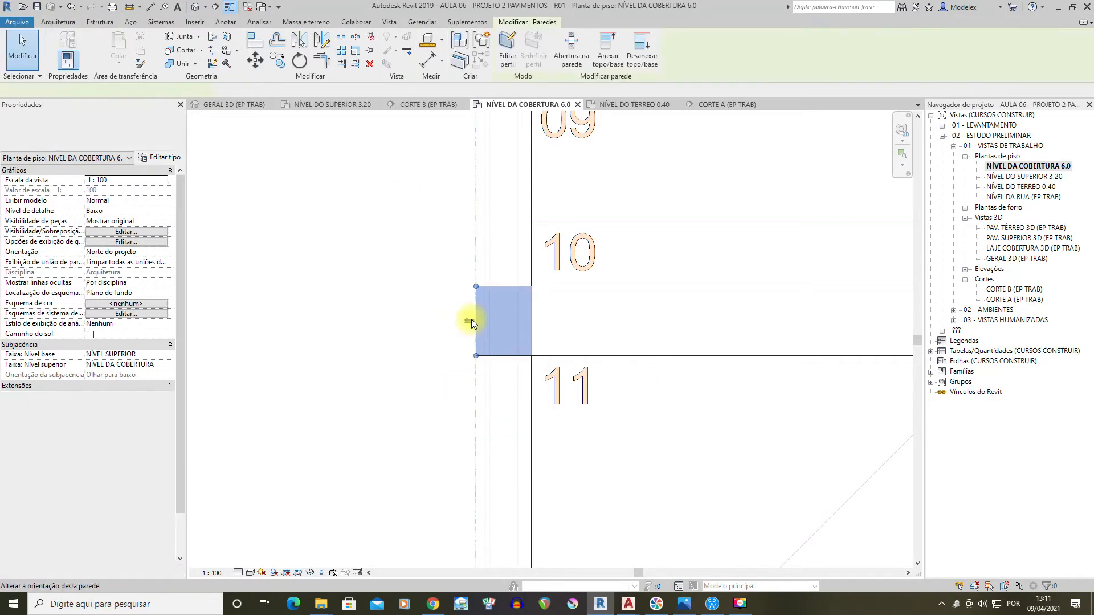
pyautogui.doubleClick(1022, 258)
pyautogui.scroll(5, 579, 275)
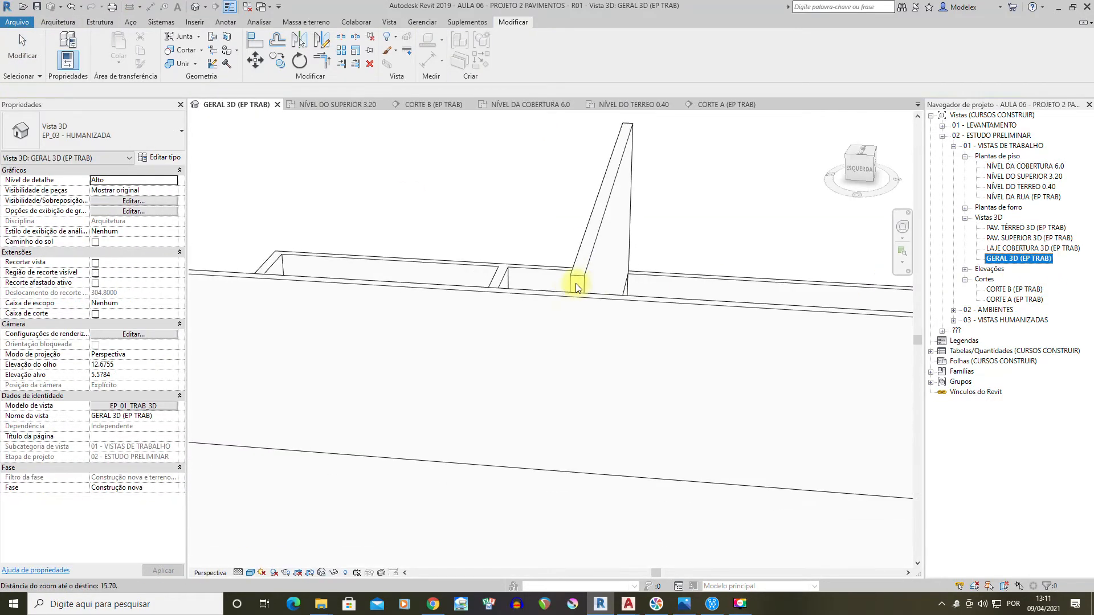
pyautogui.click(578, 294)
pyautogui.scroll(3, 578, 292)
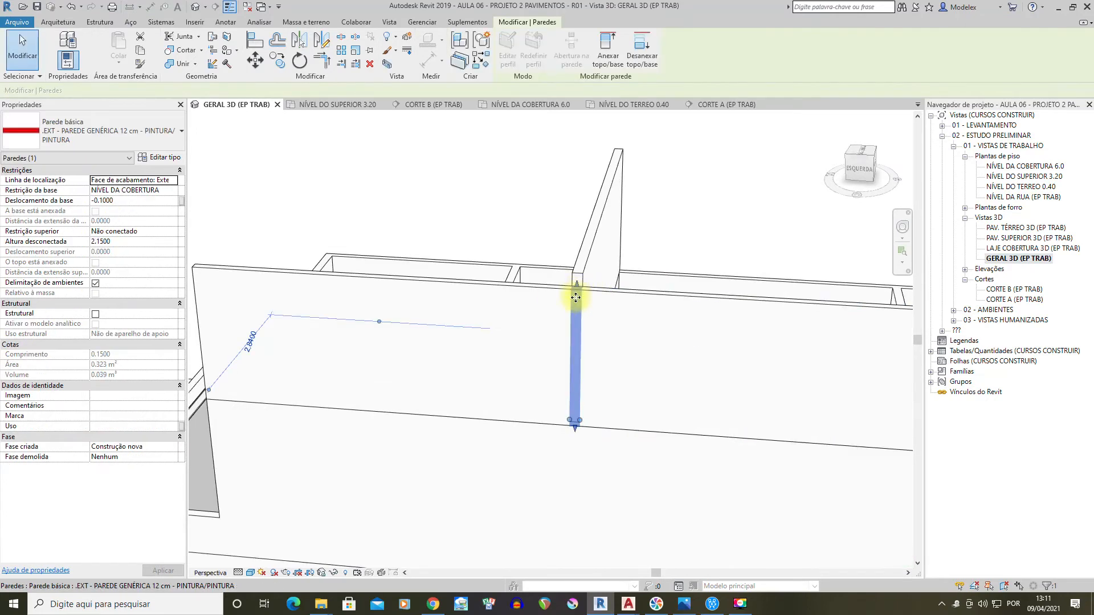
pyautogui.press('Delete')
# Examine the roof walls from several sides in 3D and check their base against the roof level in CORTE B
pyautogui.moveTo(626, 322)
pyautogui.keyDown('shift'); pyautogui.mouseDown(button='middle')
pyautogui.moveTo(630, 274)
pyautogui.moveTo(583, 218)
pyautogui.moveTo(647, 295)
pyautogui.moveTo(516, 274)
pyautogui.moveTo(503, 285)
pyautogui.moveTo(626, 318)
pyautogui.mouseUp(button='middle'); pyautogui.keyUp('shift')
pyautogui.keyDown('shift'); pyautogui.moveTo(754, 331); pyautogui.dragTo(449, 296, button='middle'); pyautogui.keyUp('shift')
pyautogui.keyDown('shift'); pyautogui.moveTo(391, 344); pyautogui.dragTo(686, 245, button='middle'); pyautogui.keyUp('shift')
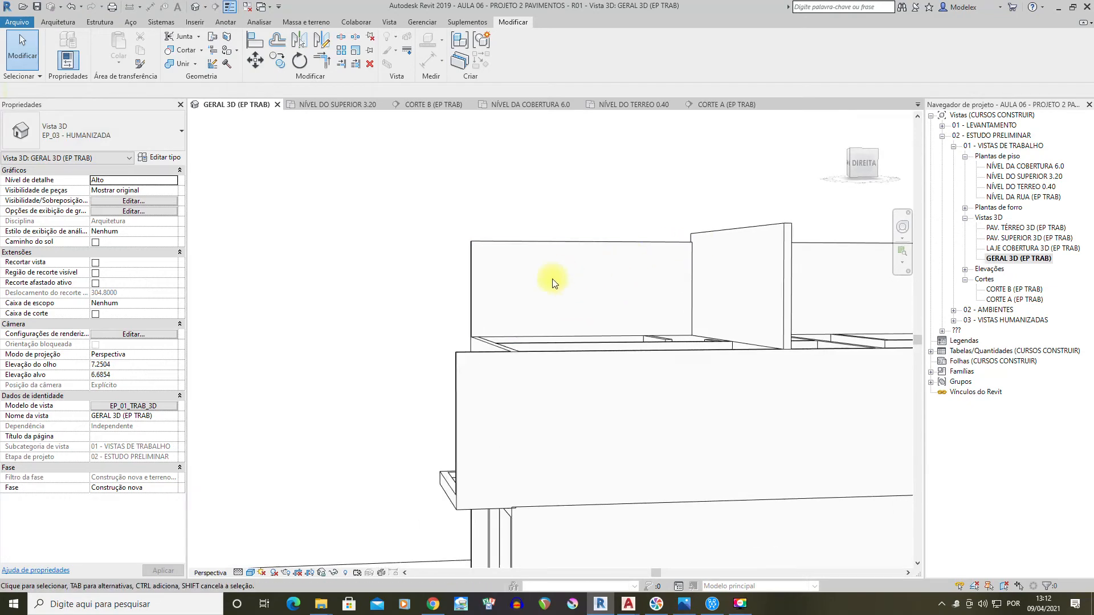
pyautogui.scroll(-5, 446, 339)
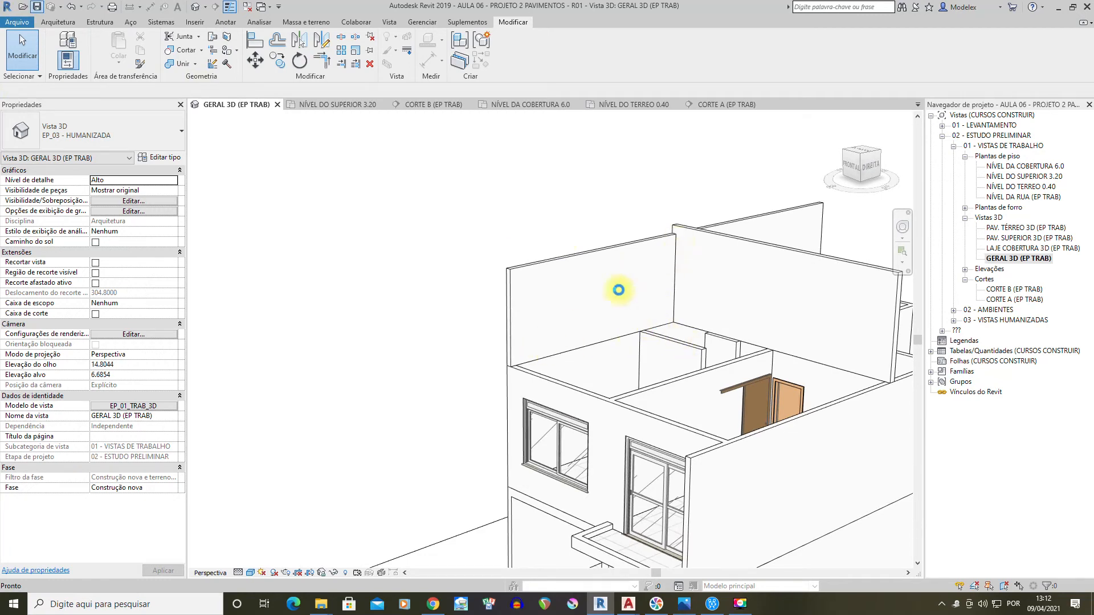
pyautogui.moveTo(562, 279)
pyautogui.keyDown('shift'); pyautogui.mouseDown(button='middle')
pyautogui.moveTo(520, 313)
pyautogui.moveTo(752, 339)
pyautogui.moveTo(567, 299)
pyautogui.mouseUp(button='middle'); pyautogui.keyUp('shift')
pyautogui.scroll(-1, 645, 322)
pyautogui.doubleClick(1029, 291)
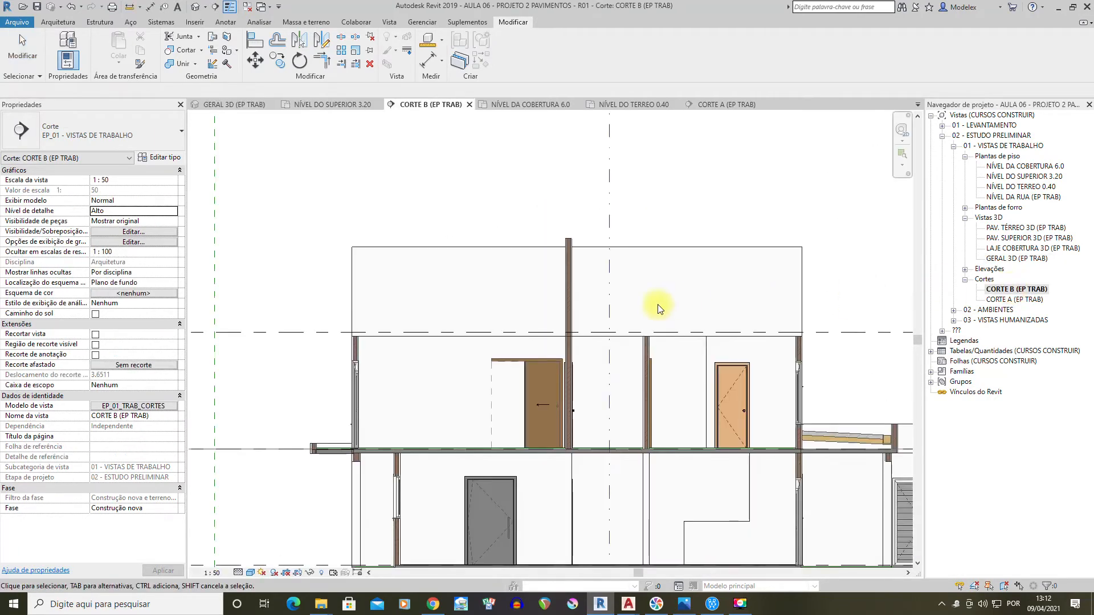
pyautogui.scroll(1, 354, 336)
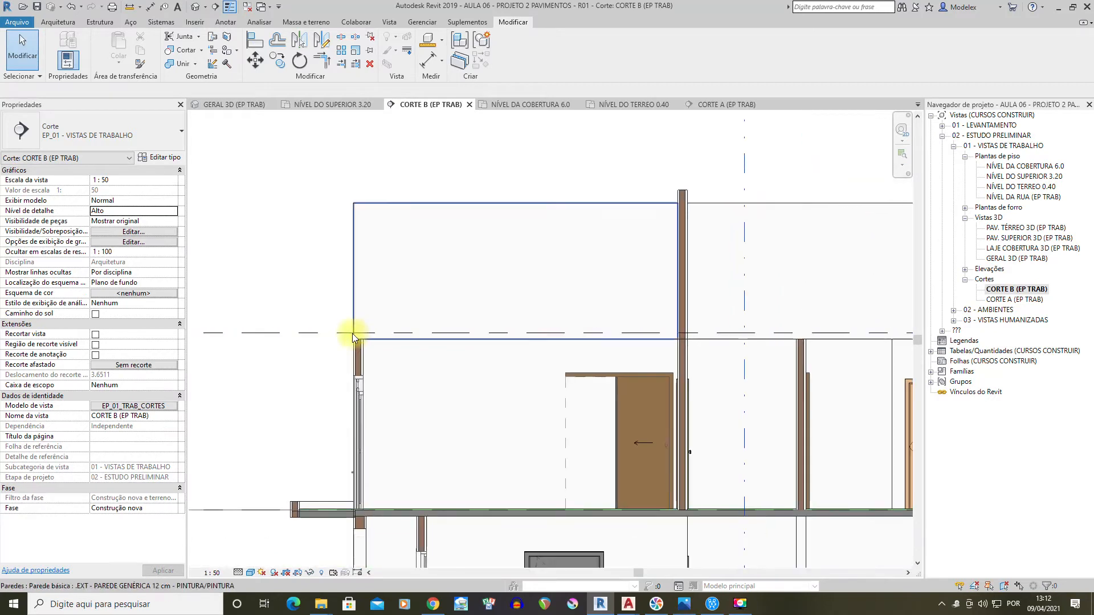
# Start a floor sketch in the NÍVEL DA COBERTURA 6.0 plan using the type .EXT - CONCRETO MAGRO 10 cm
pyautogui.click(1023, 176)
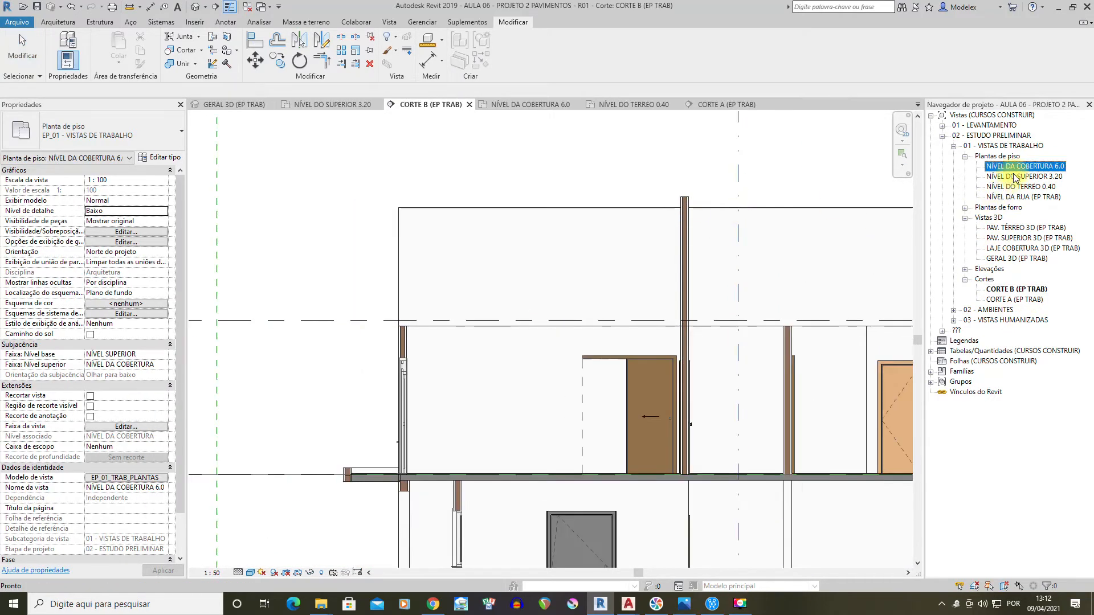
pyautogui.doubleClick(1020, 166)
pyautogui.scroll(-5, 656, 228)
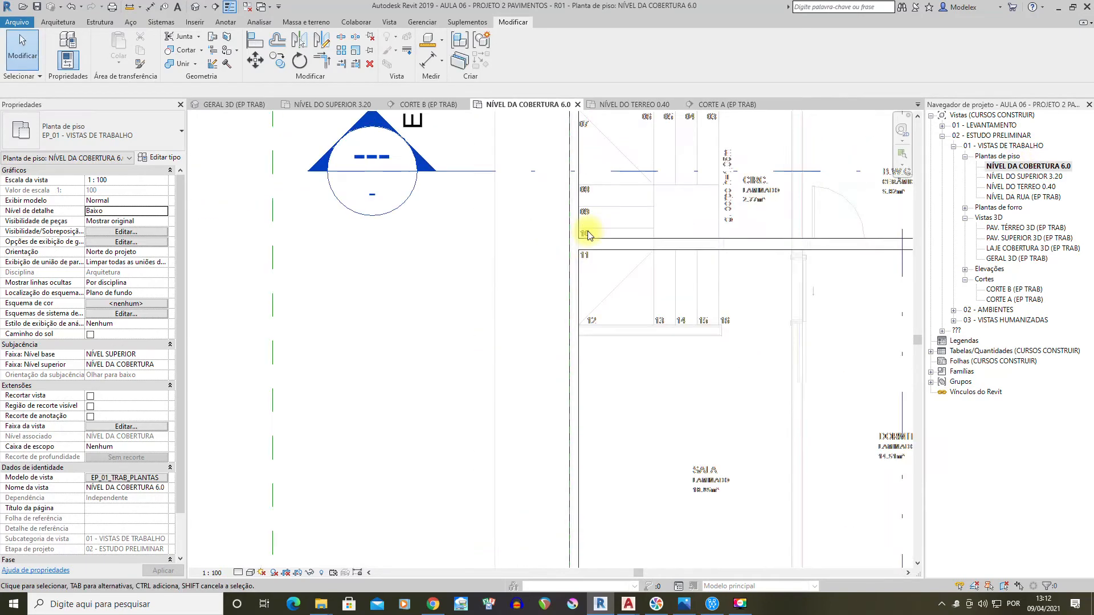
pyautogui.moveTo(657, 228); pyautogui.dragTo(453, 279, button='middle')
pyautogui.click(58, 22)
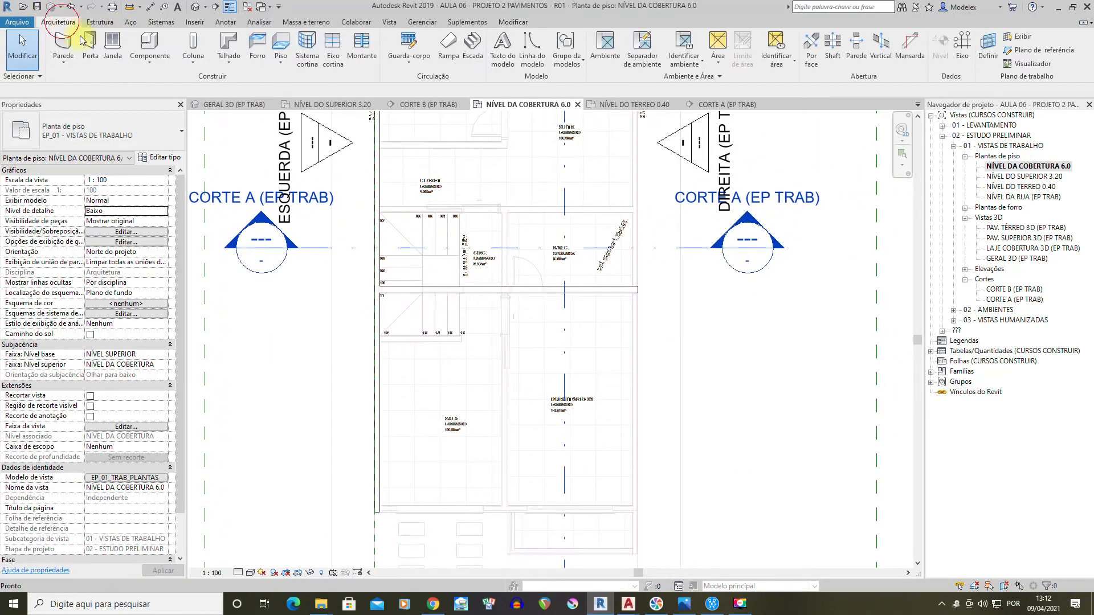
pyautogui.click(283, 61)
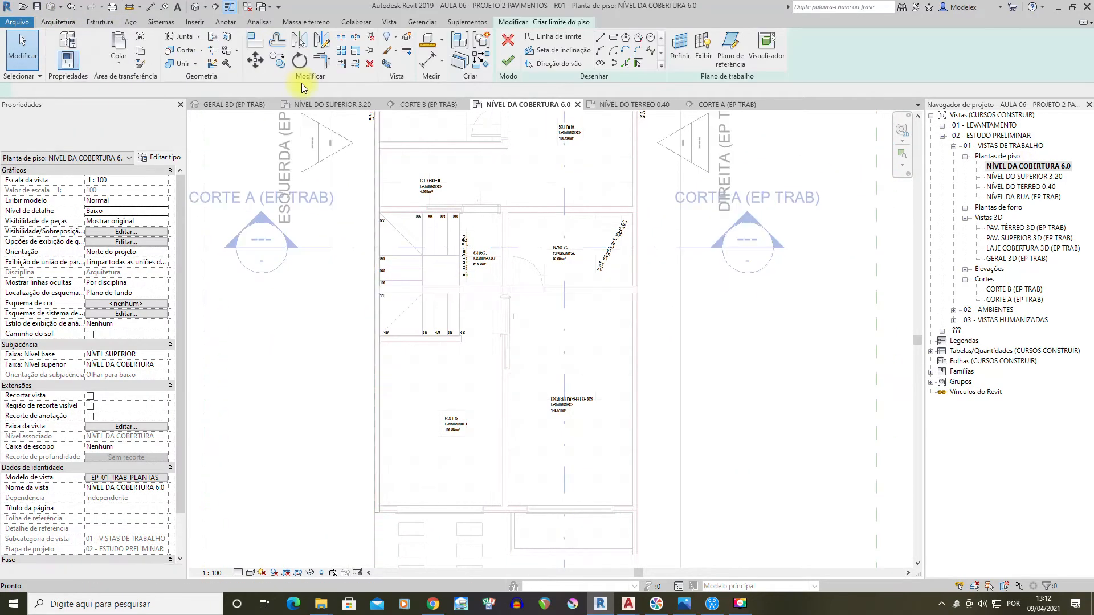
pyautogui.click(129, 137)
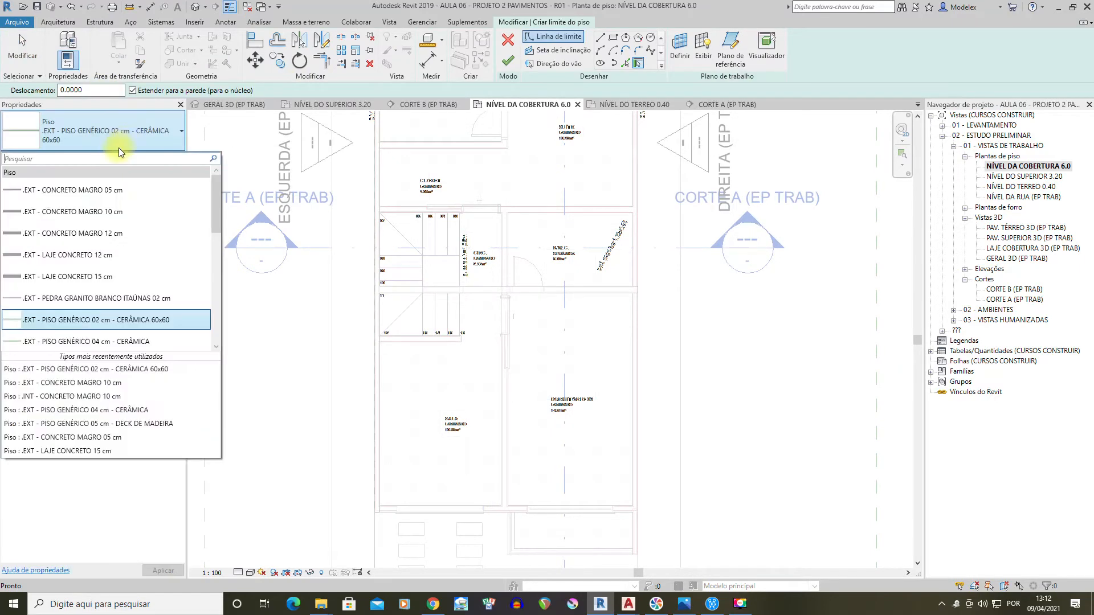
pyautogui.scroll(-4, 471, 217)
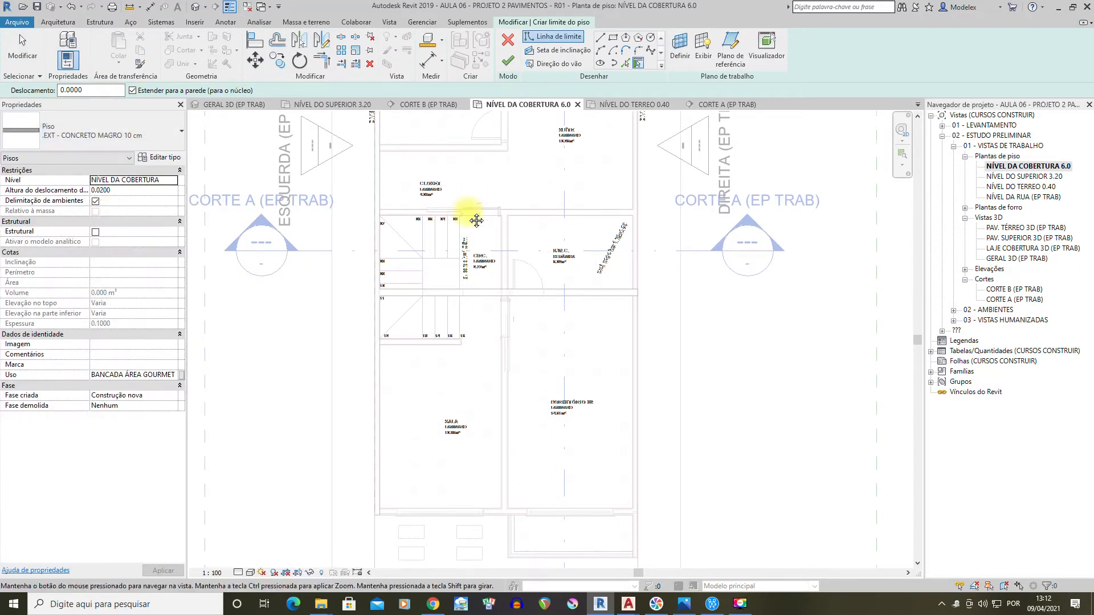
# Add floor boundary lines along the inner faces of the left boundary wall and the rear B.W.C. wall
pyautogui.moveTo(500, 249); pyautogui.dragTo(495, 277, button='middle')
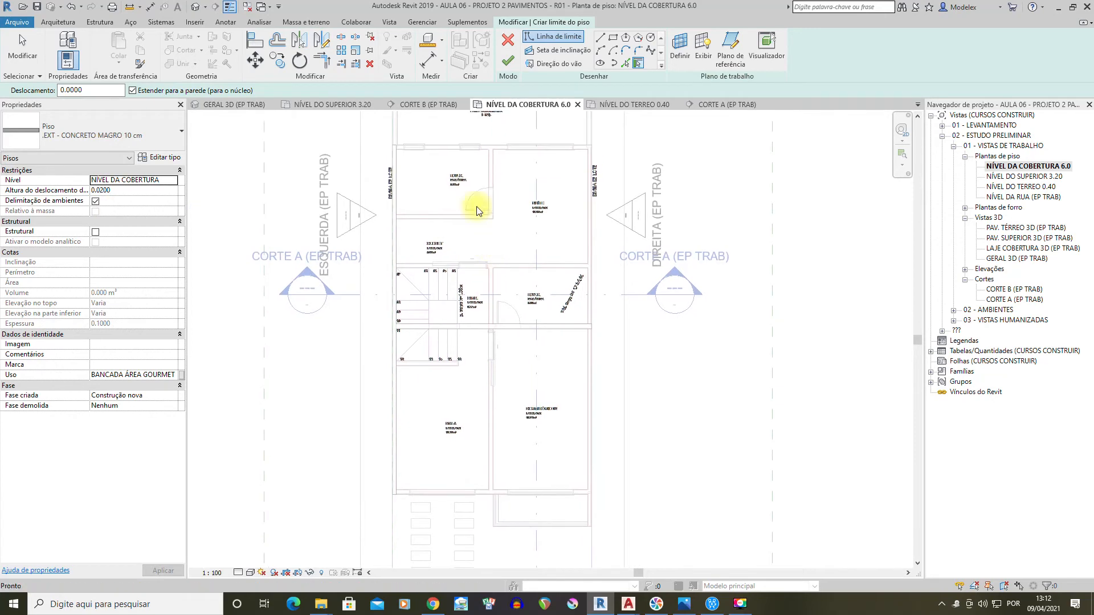
pyautogui.click(629, 63)
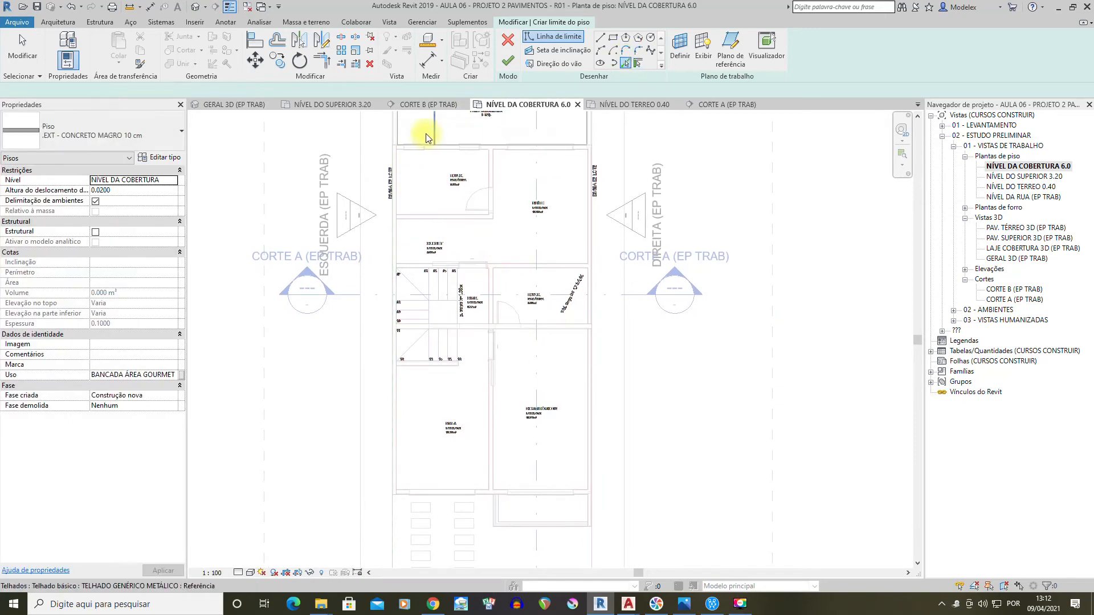
pyautogui.scroll(6, 402, 166)
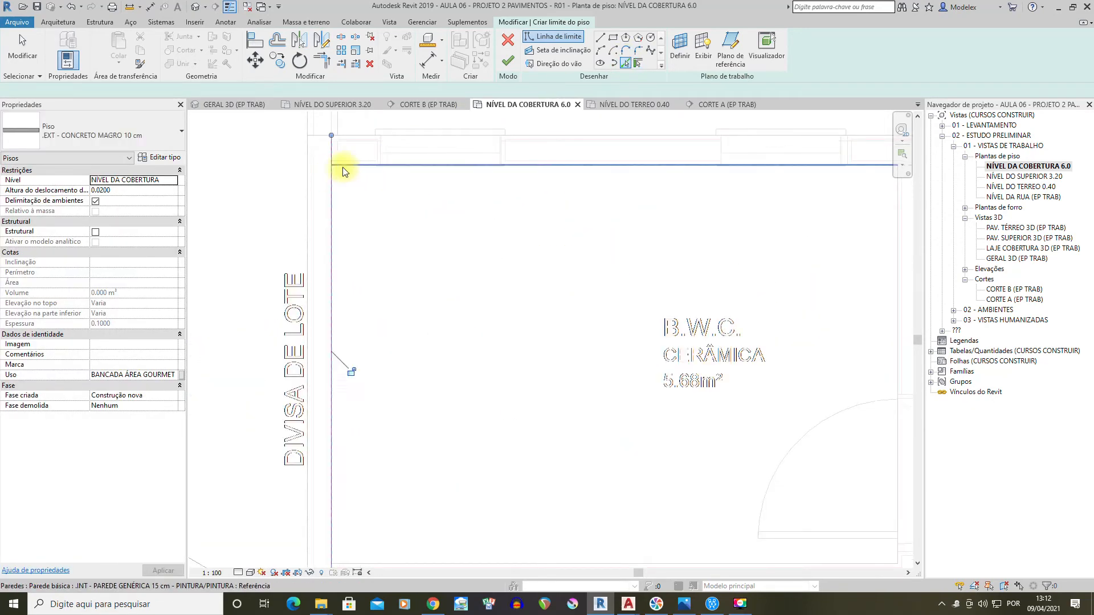
pyautogui.click(342, 171)
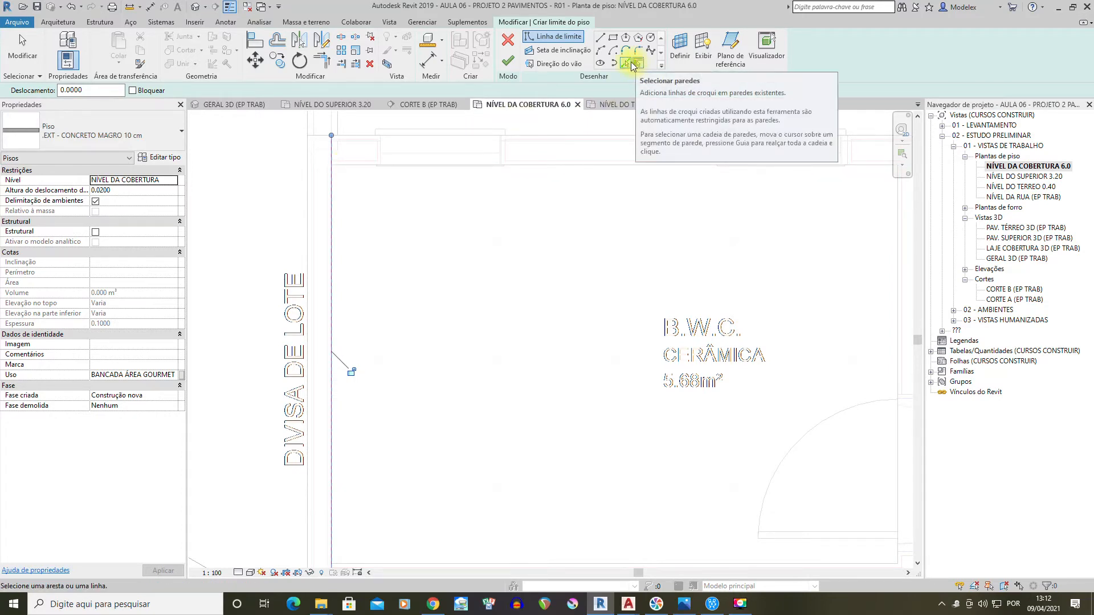
pyautogui.click(353, 165)
# Add floor boundary lines along the front wall's inner face and the right boundary wall's outer face
pyautogui.scroll(-1, 356, 166)
pyautogui.scroll(-3, 389, 198)
pyautogui.scroll(2, 501, 213)
pyautogui.scroll(3, 437, 349)
pyautogui.scroll(2, 491, 375)
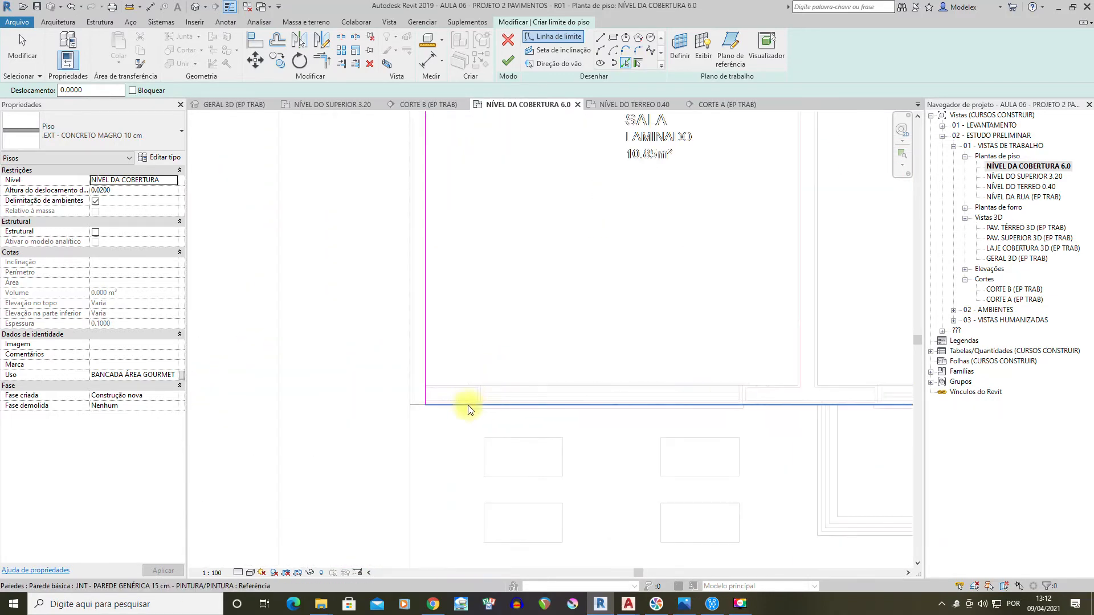
pyautogui.scroll(-4, 449, 385)
pyautogui.moveTo(658, 415); pyautogui.dragTo(498, 515, button='middle')
pyautogui.moveTo(579, 222); pyautogui.dragTo(564, 488, button='middle')
pyautogui.scroll(3, 573, 297)
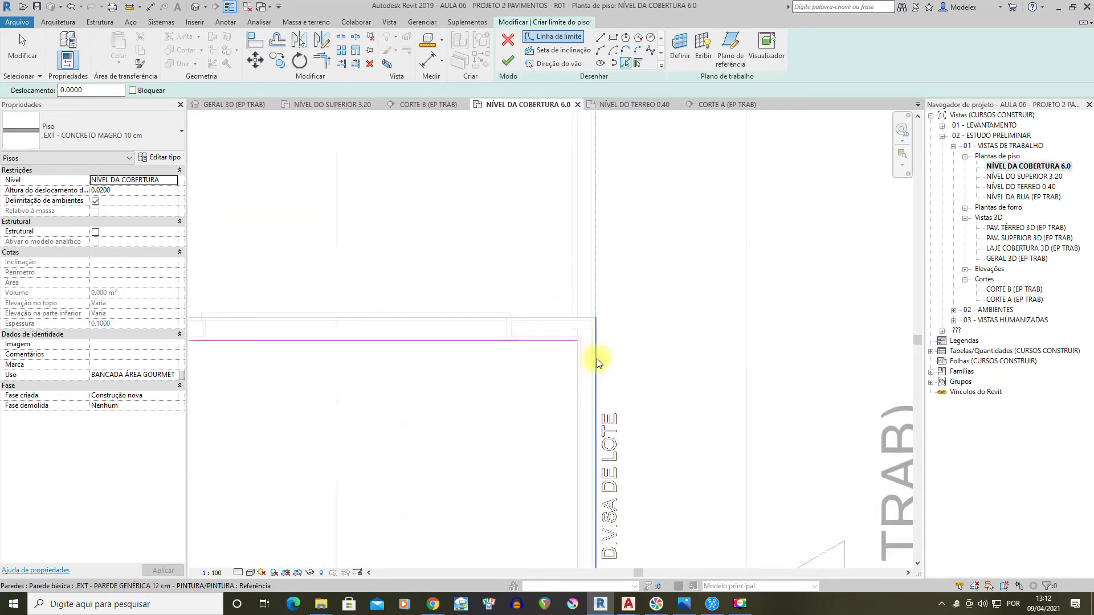
pyautogui.click(597, 358)
# Trim and extend the floor boundary lines to form the two rear corners
pyautogui.press('t')
pyautogui.press('r')
pyautogui.click(574, 340)
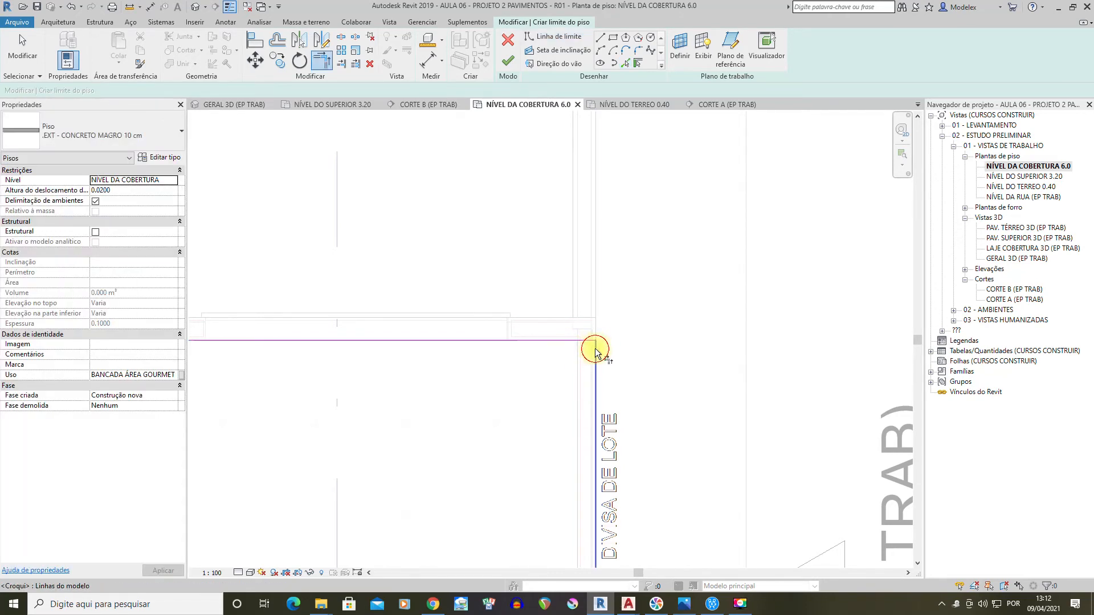
pyautogui.scroll(-3, 477, 368)
pyautogui.moveTo(364, 388); pyautogui.dragTo(861, 272, button='middle')
pyautogui.scroll(1, 623, 256)
pyautogui.click(621, 254)
pyautogui.click(630, 241)
# Trim the front floor boundary line with both side lines to form the two front corners
pyautogui.scroll(-2, 631, 241)
pyautogui.moveTo(686, 426); pyautogui.dragTo(599, 122, button='middle')
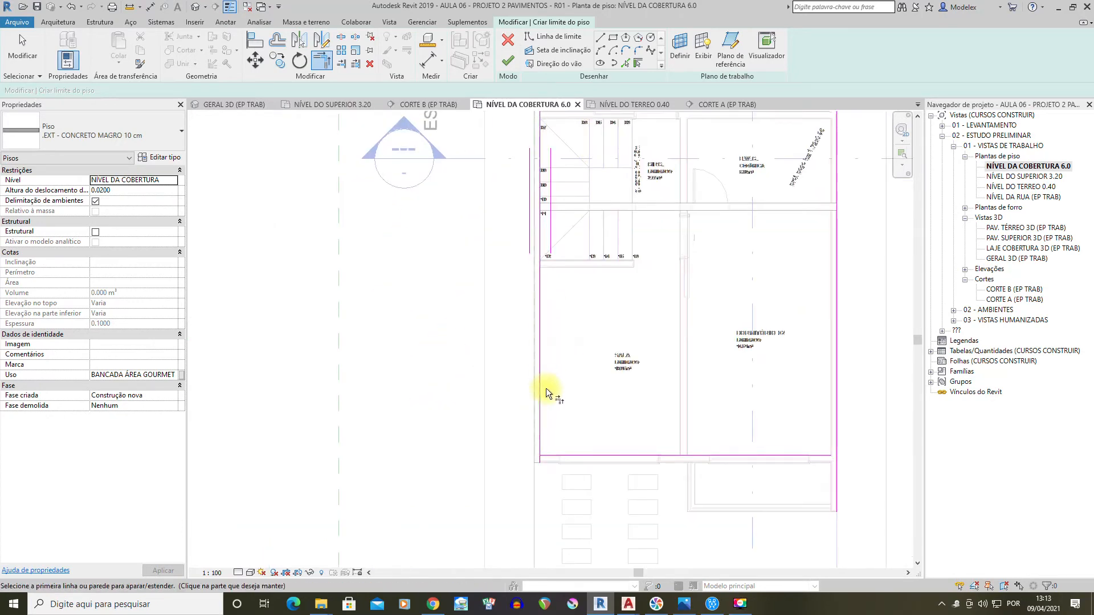
pyautogui.click(539, 435)
pyautogui.click(555, 455)
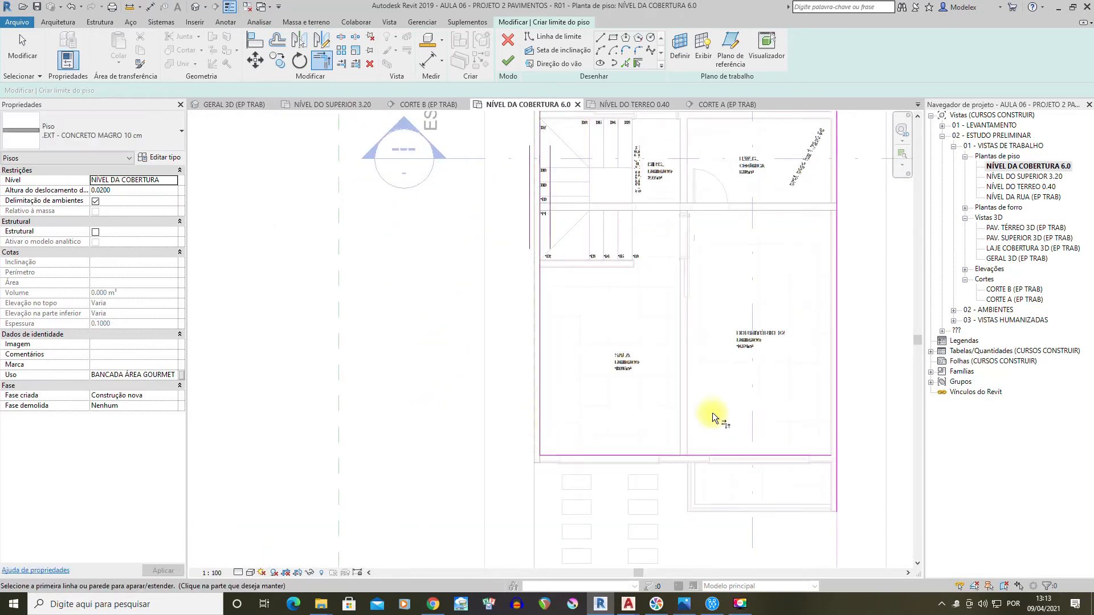
pyautogui.click(813, 455)
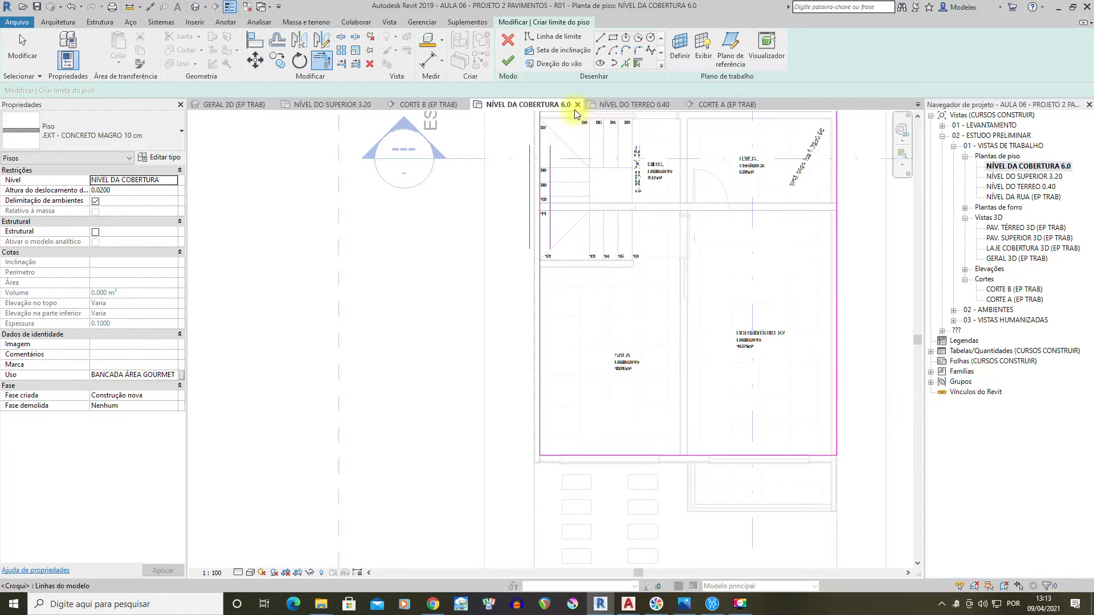
# Finish the concrete roof floor with a height offset of 0 from NÍVEL DA COBERTURA and inspect it in section CORTE B
pyautogui.click(509, 60)
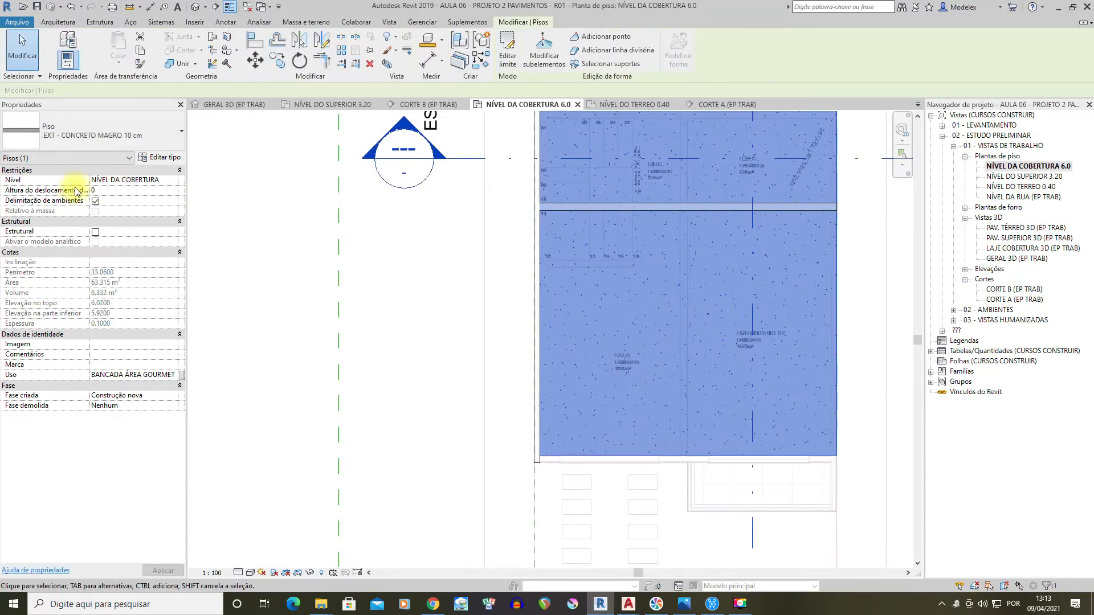
pyautogui.doubleClick(1014, 289)
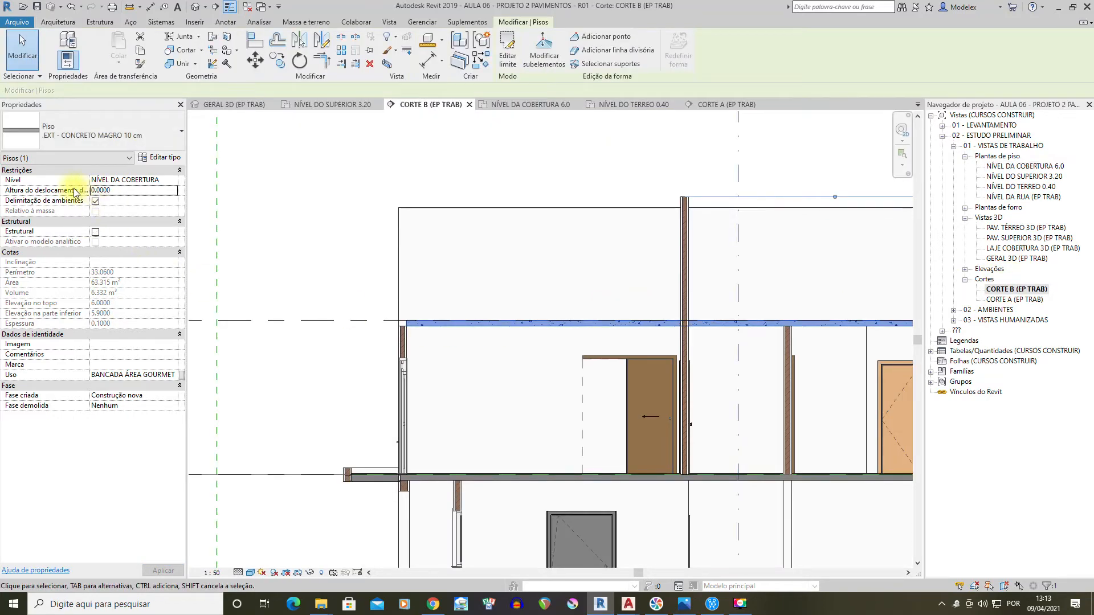
pyautogui.moveTo(558, 299); pyautogui.dragTo(247, 262, button='middle')
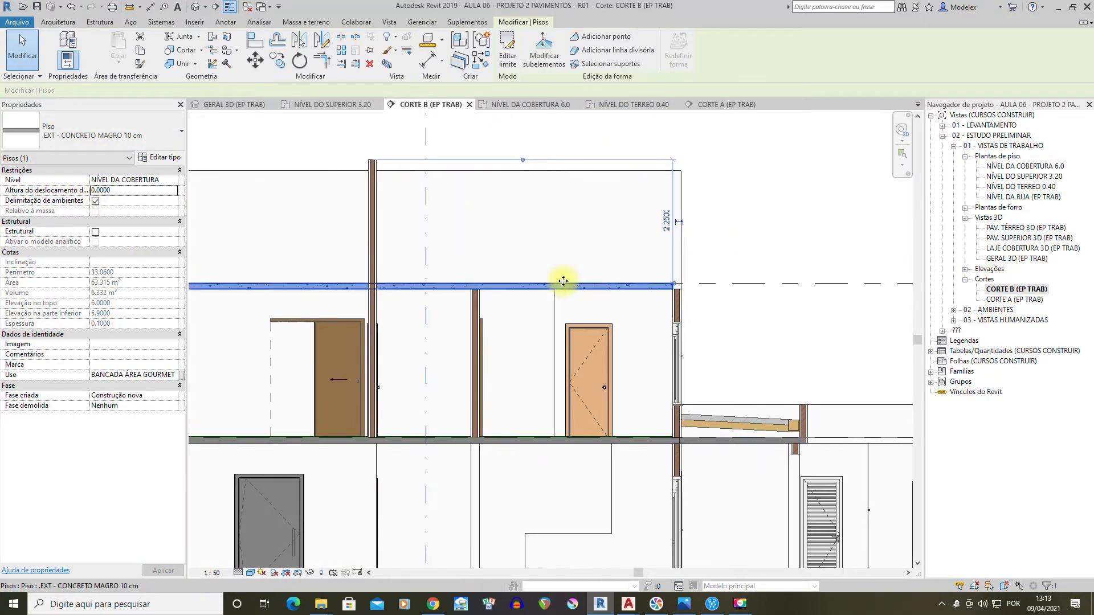
pyautogui.moveTo(452, 288); pyautogui.dragTo(598, 288, button='middle')
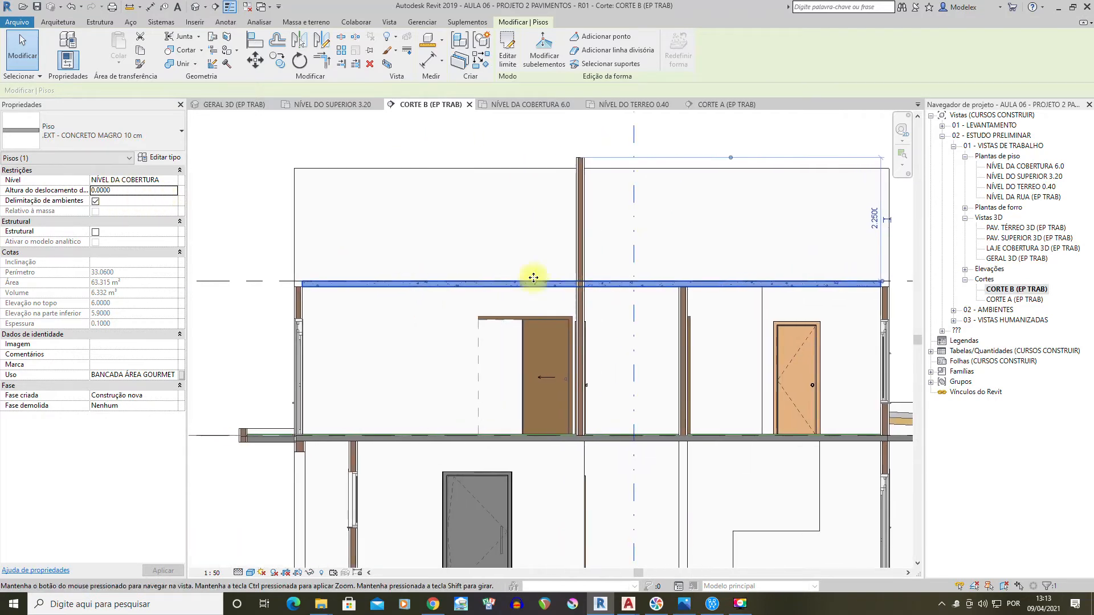
pyautogui.scroll(-2, 636, 284)
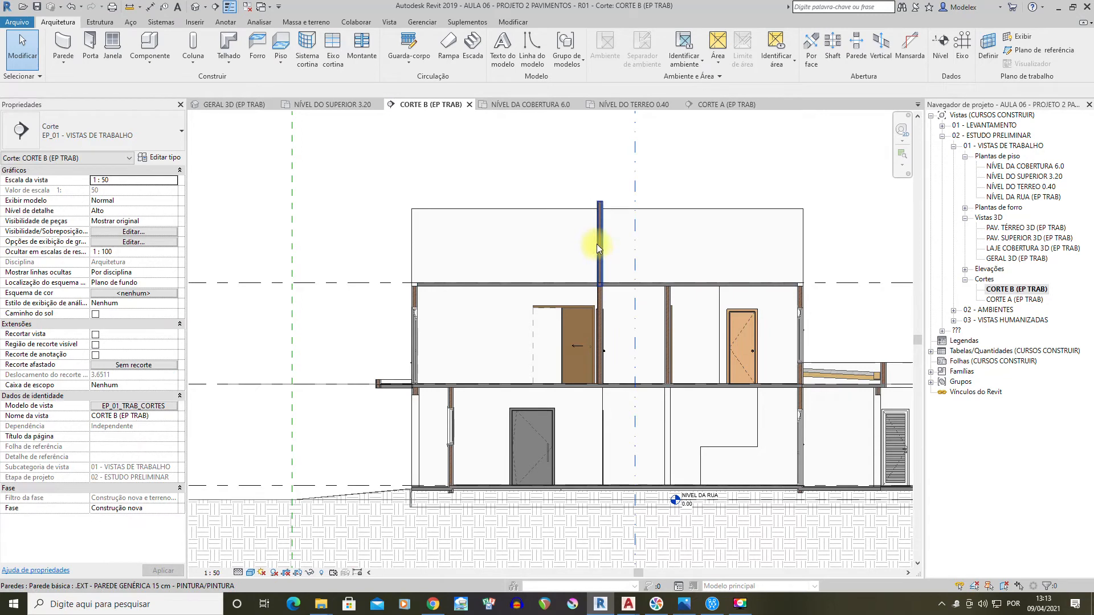
# Set the base offset of the intermediate wall rising above the roof slab to 0
pyautogui.scroll(4, 597, 244)
pyautogui.click(619, 329)
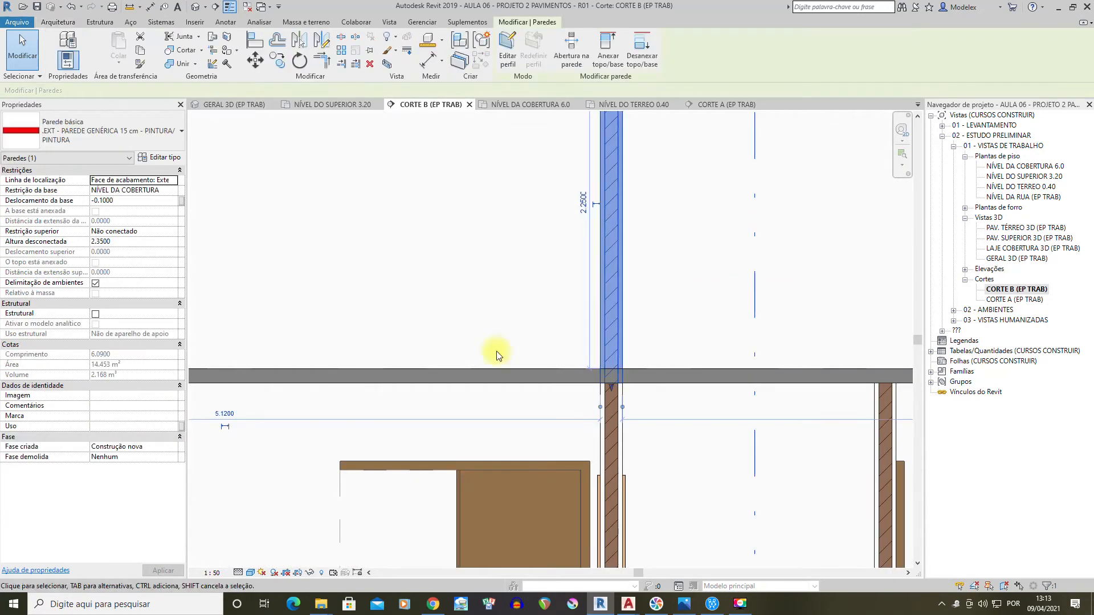
pyautogui.click(126, 201)
pyautogui.press('Return')
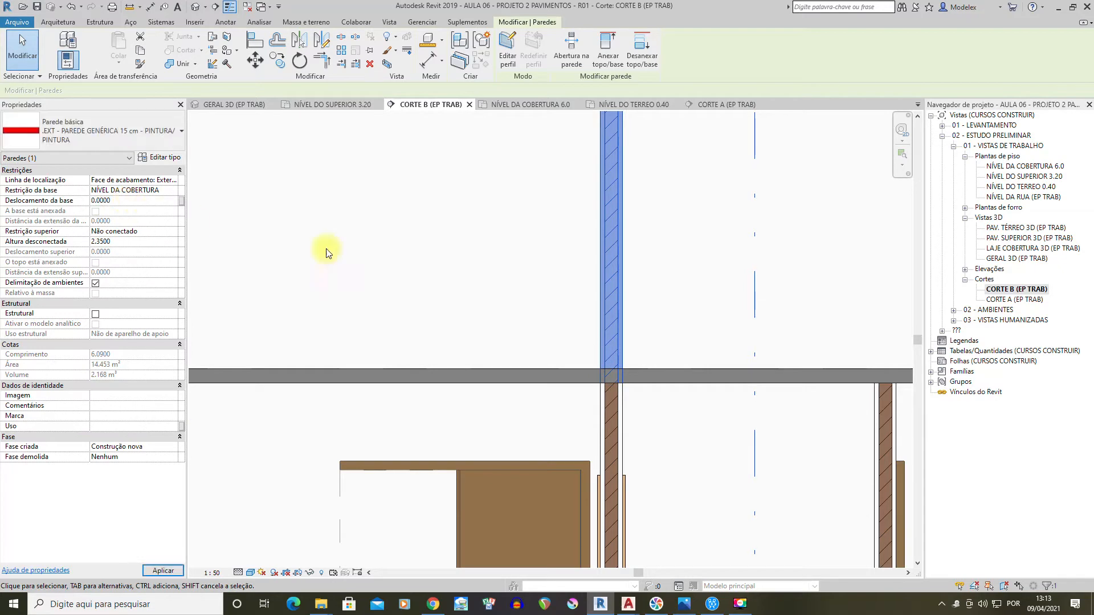
pyautogui.scroll(-5, 631, 280)
pyautogui.click(672, 198)
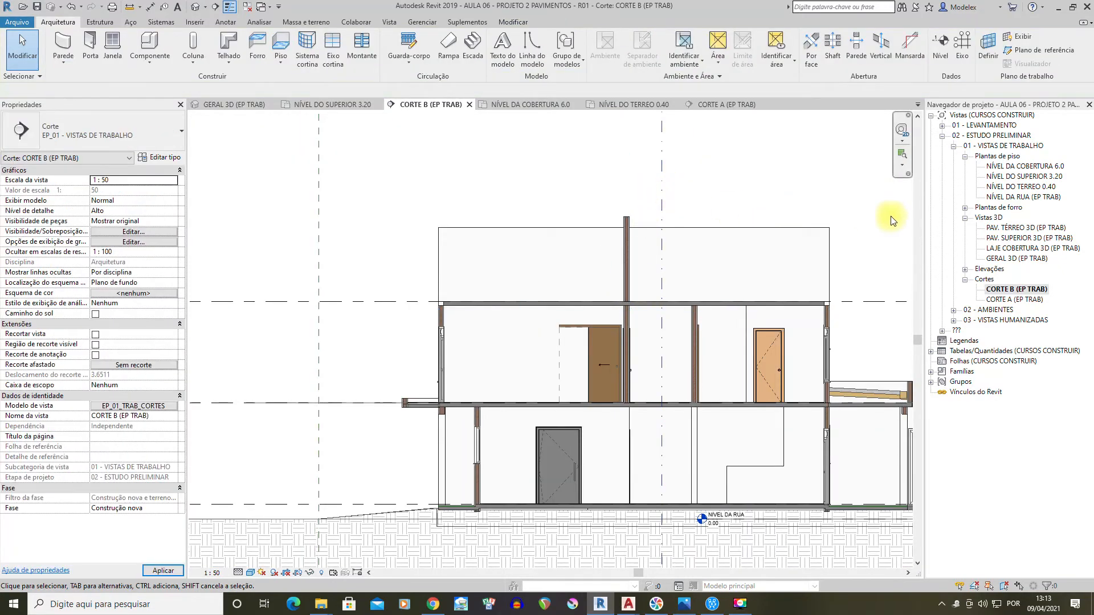
# Open the GERAL 3D (EP TRAB) view and examine the upper walls and roof slab from the front corner
pyautogui.scroll(3, 649, 215)
pyautogui.doubleClick(1017, 259)
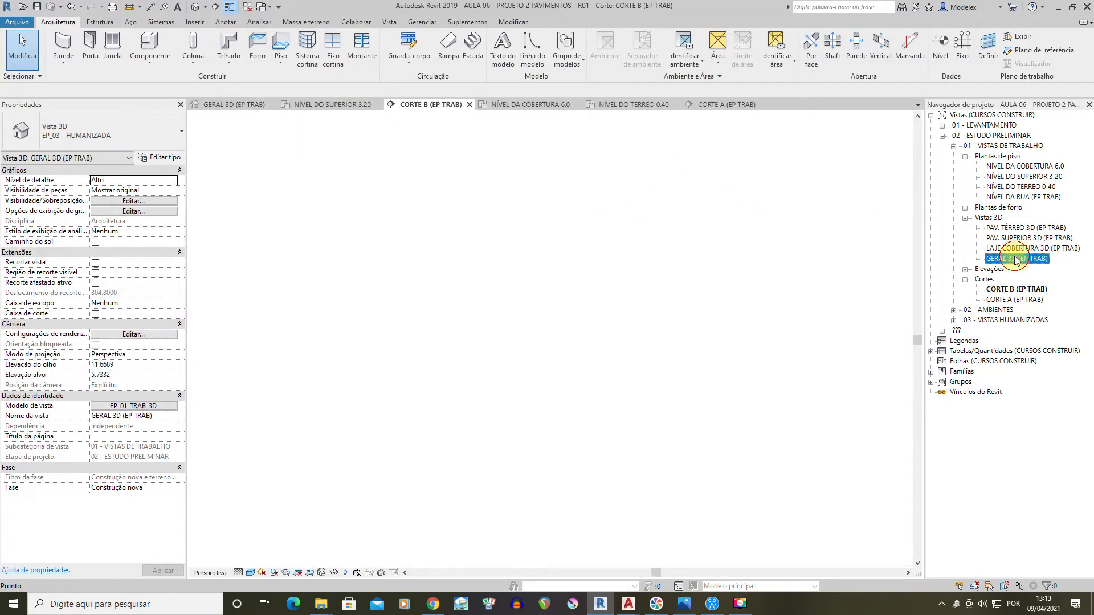
pyautogui.moveTo(496, 295)
pyautogui.keyDown('shift'); pyautogui.mouseDown(button='middle')
pyautogui.moveTo(625, 324)
pyautogui.moveTo(706, 314)
pyautogui.moveTo(495, 300)
pyautogui.moveTo(621, 260)
pyautogui.moveTo(629, 291)
pyautogui.moveTo(478, 232)
pyautogui.moveTo(664, 256)
pyautogui.moveTo(481, 286)
pyautogui.moveTo(481, 298)
pyautogui.mouseUp(button='middle'); pyautogui.keyUp('shift')
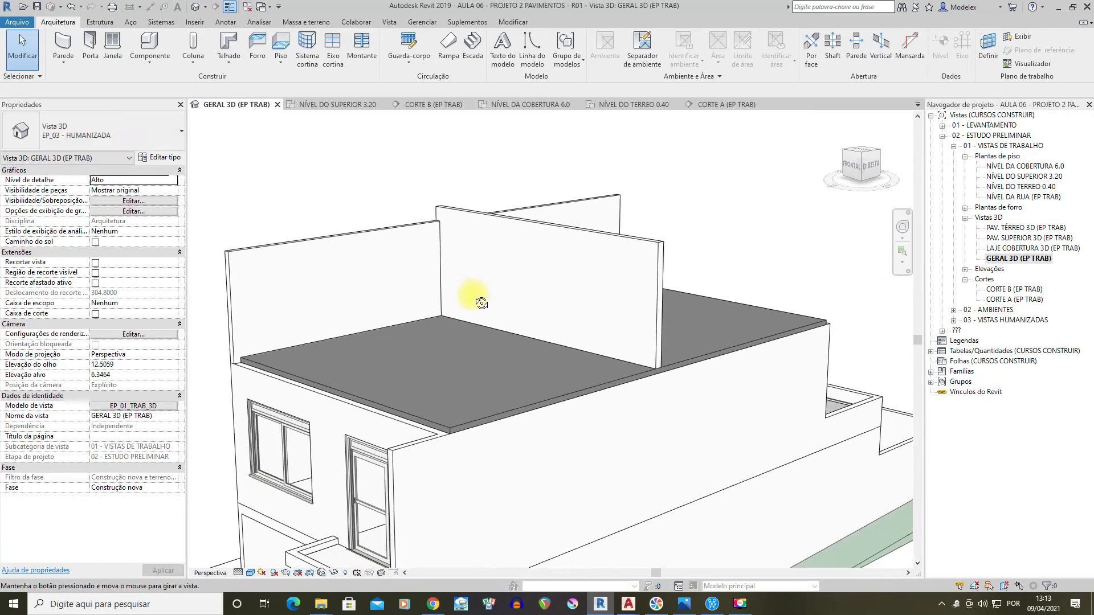
pyautogui.scroll(-3, 511, 363)
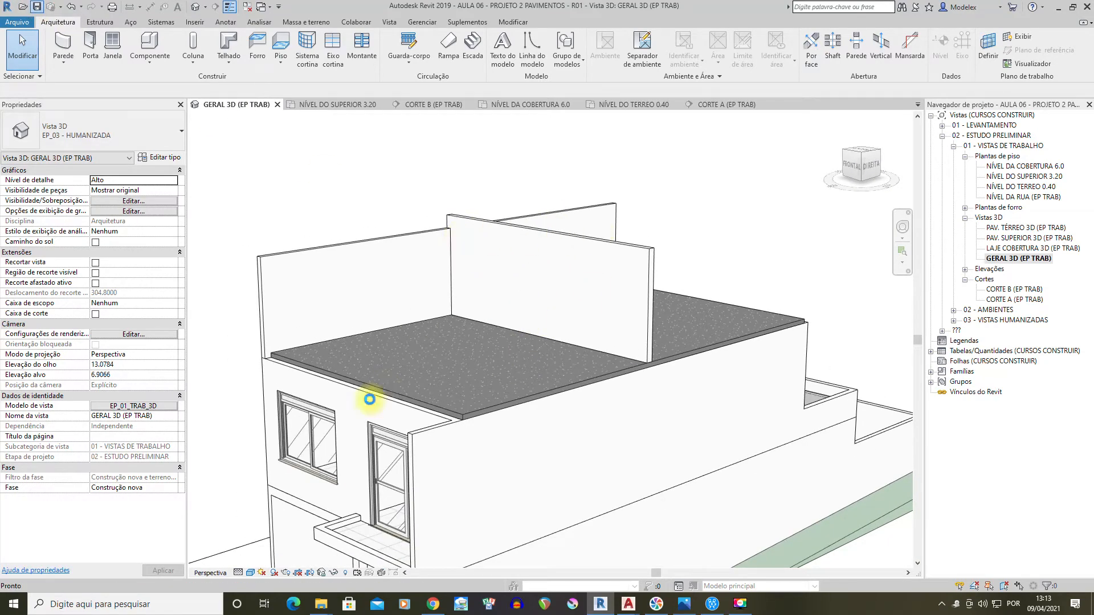
pyautogui.keyDown('shift'); pyautogui.moveTo(464, 388); pyautogui.dragTo(621, 330, button='middle'); pyautogui.keyUp('shift')
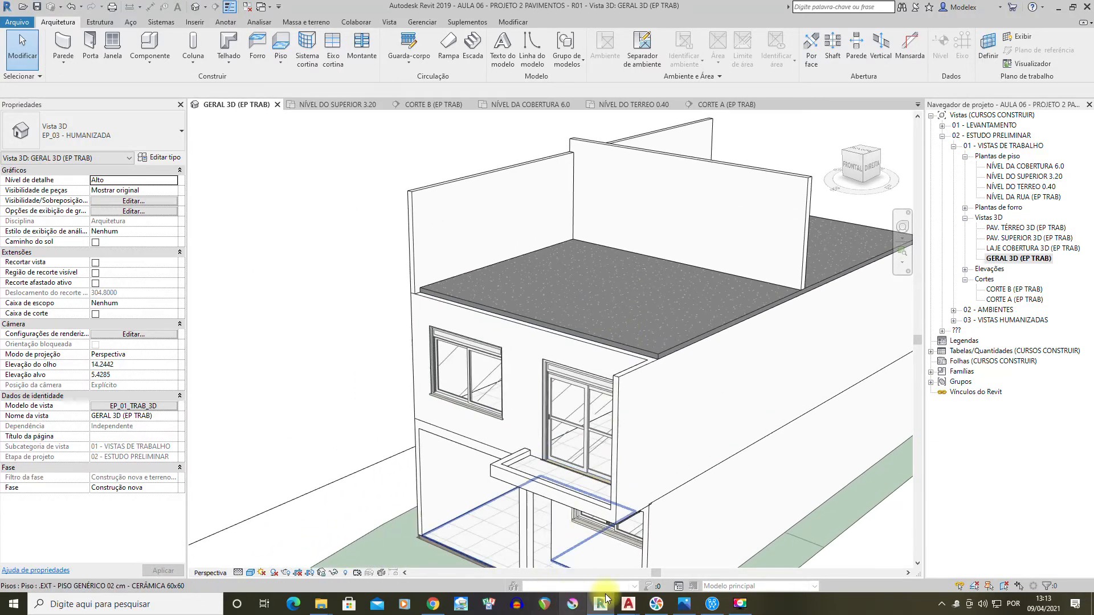
# Switch to the AutoCAD drawing AULA 04 - EXERCÍCIO 01 - CORTES and measure the horizontal roof overhang from the eave end to the outer wall face
pyautogui.moveTo(631, 609)
pyautogui.click(592, 570)
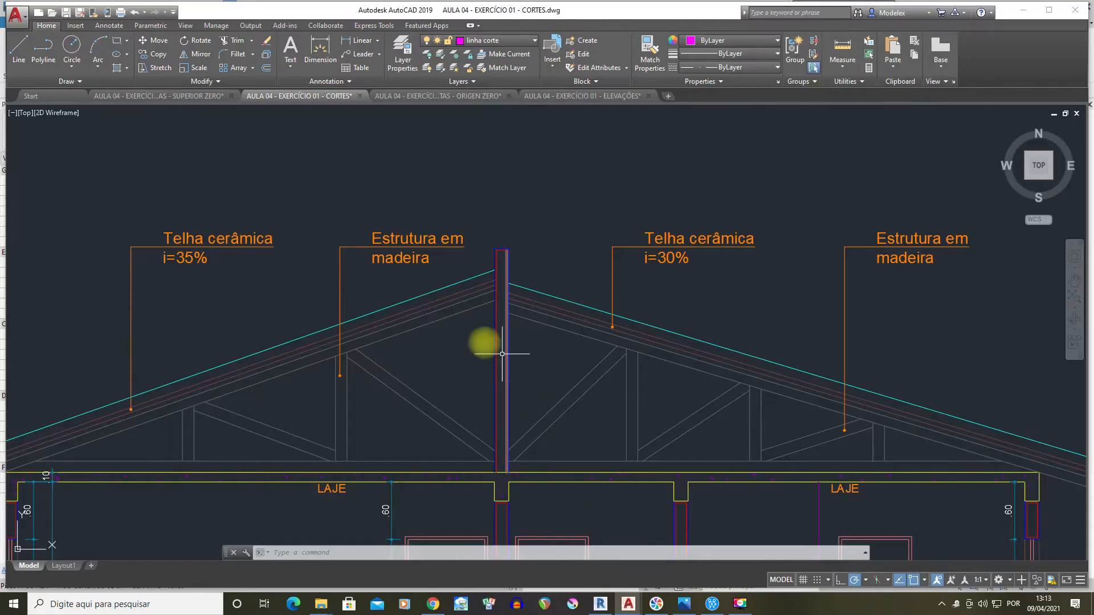
pyautogui.moveTo(414, 297); pyautogui.dragTo(764, 195, button='middle')
pyautogui.write('dist')
pyautogui.press('Return')
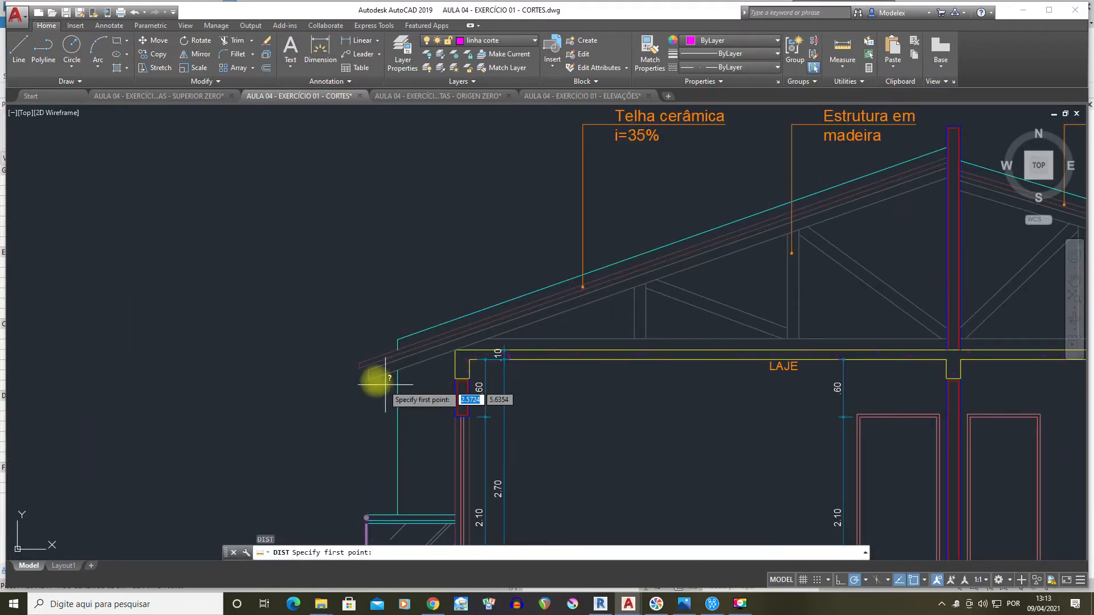
pyautogui.click(360, 360)
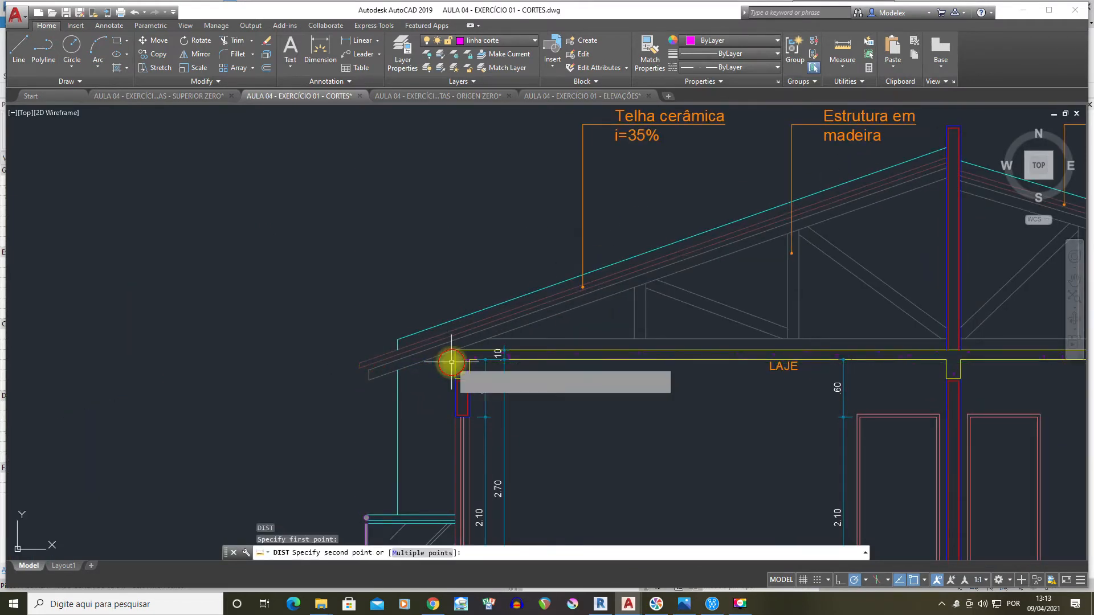
pyautogui.click(455, 363)
# Return to Revit and start a roof by perimeter on the NÍVEL DA COBERTURA 6.0 plan using the type TELHADO GENÉRICO CERÂMICA
pyautogui.click(600, 603)
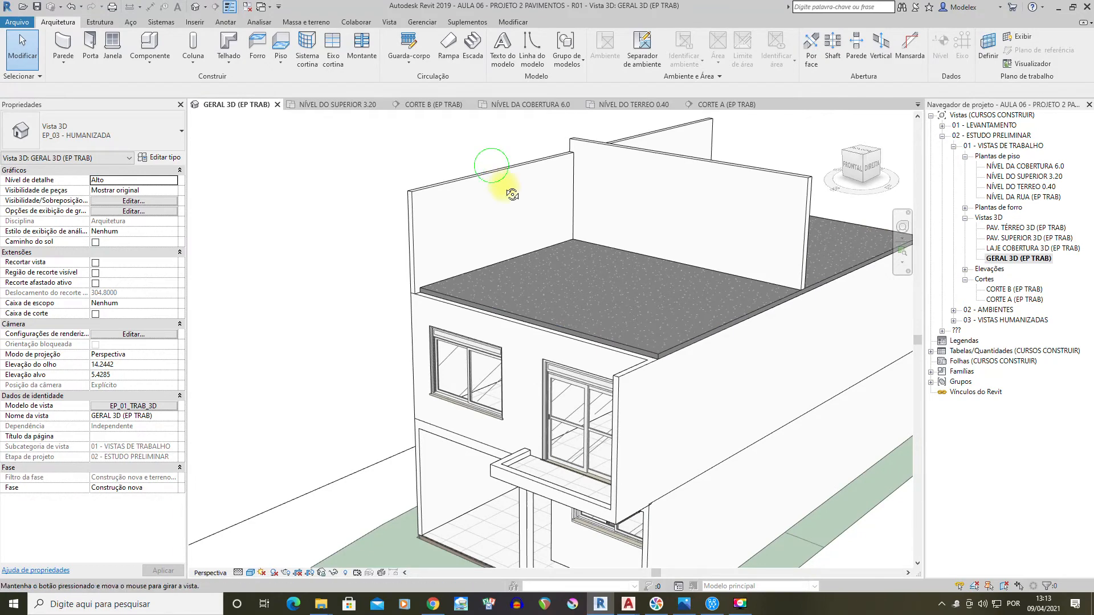
pyautogui.keyDown('shift'); pyautogui.moveTo(513, 194); pyautogui.dragTo(515, 208, button='middle'); pyautogui.keyUp('shift')
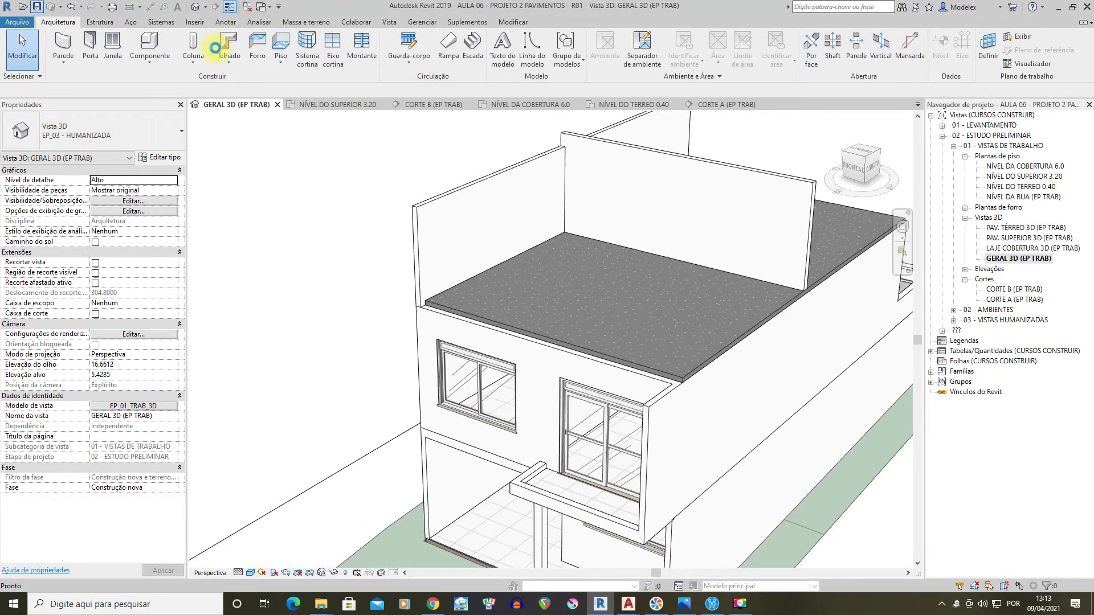
pyautogui.doubleClick(1024, 166)
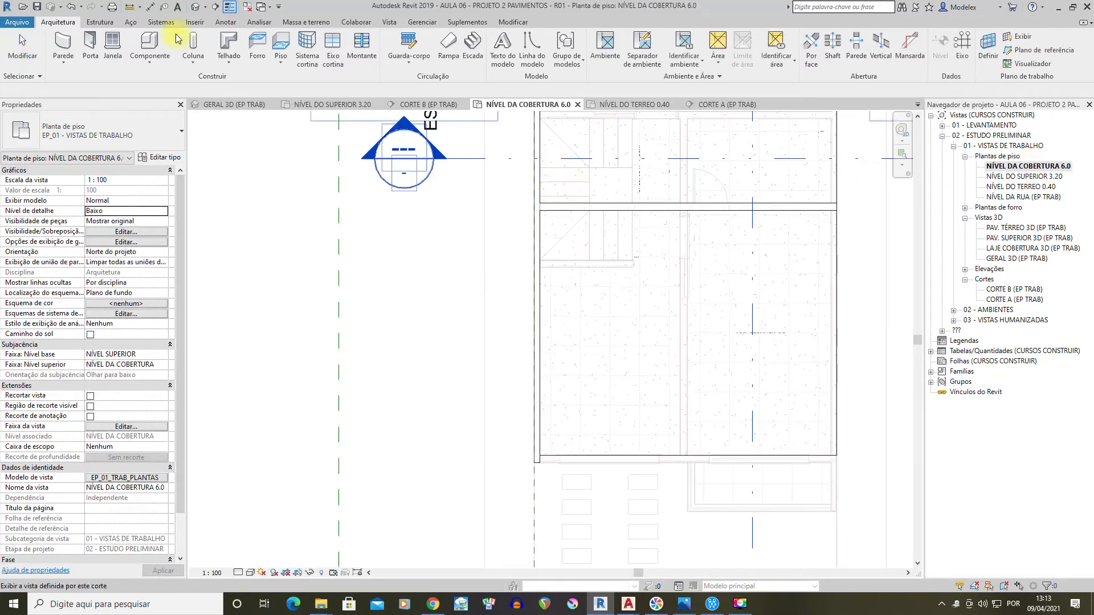
pyautogui.click(228, 54)
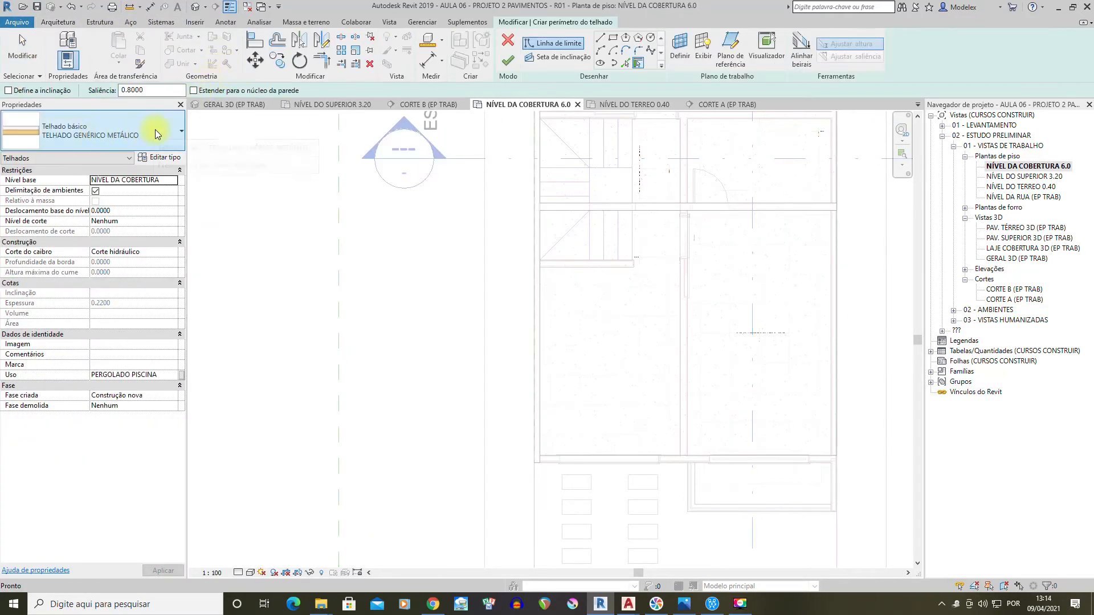
pyautogui.click(156, 131)
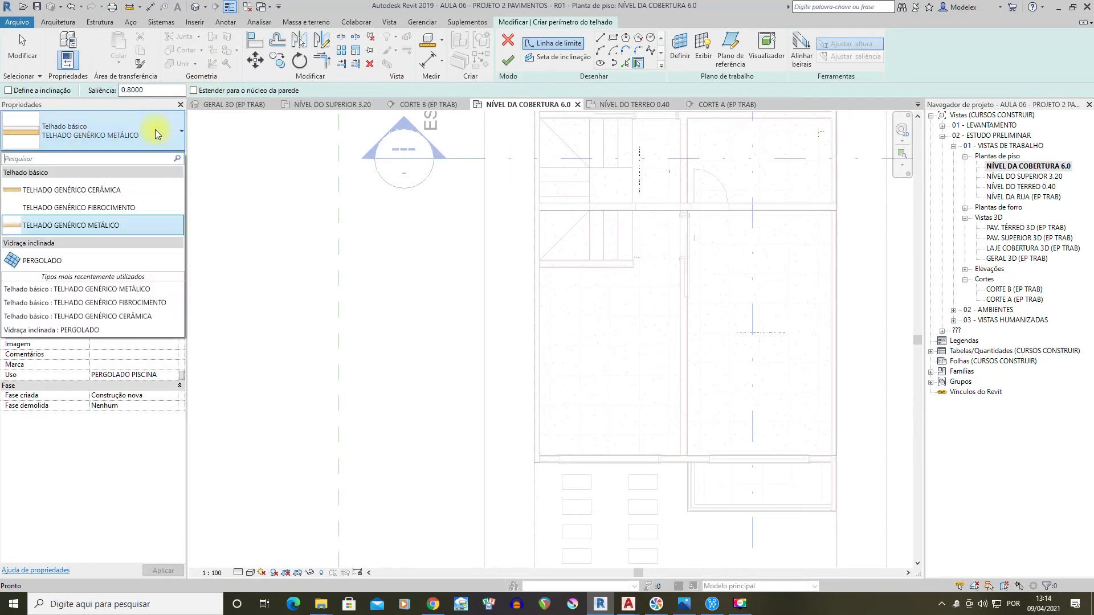
pyautogui.click(91, 194)
# Create roof boundary lines without slope along the transverse middle wall, the two side walls and the front wall by picking their edges
pyautogui.moveTo(557, 215); pyautogui.dragTo(353, 200, button='middle')
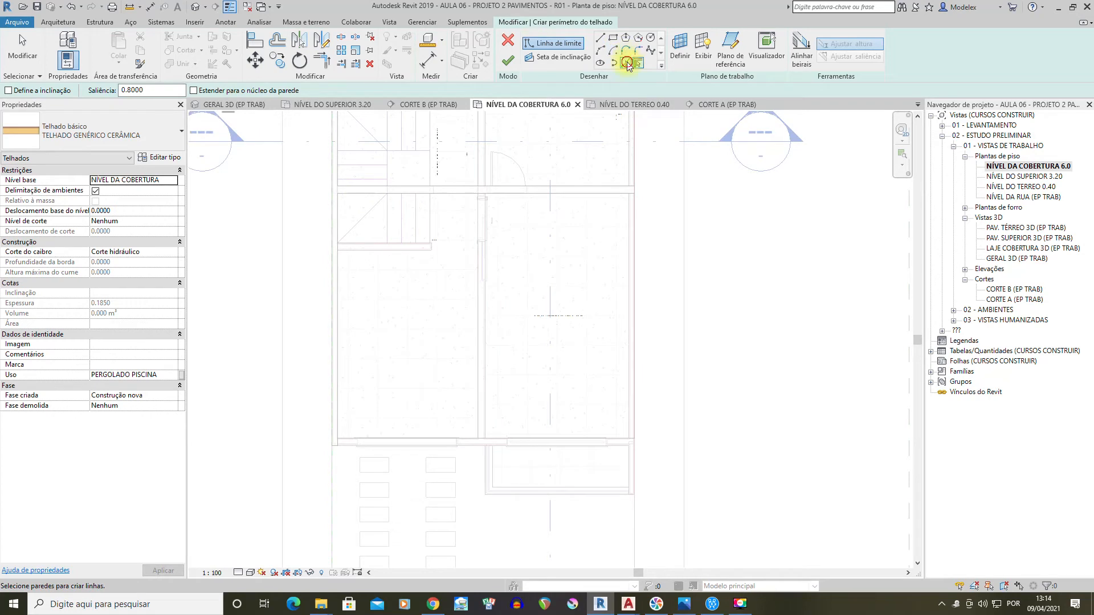
pyautogui.click(353, 191)
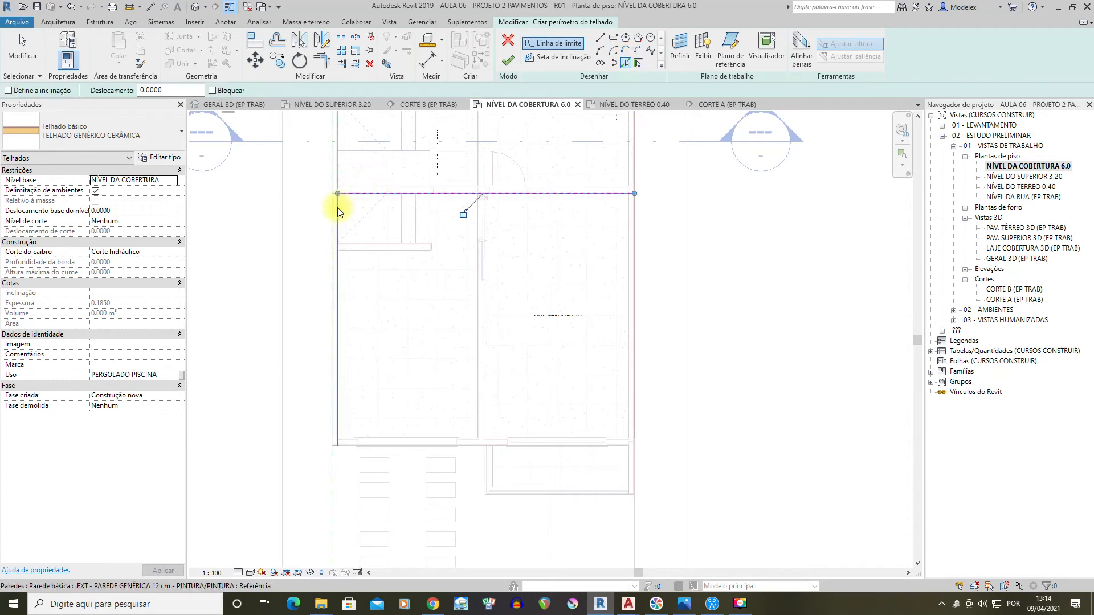
pyautogui.click(337, 206)
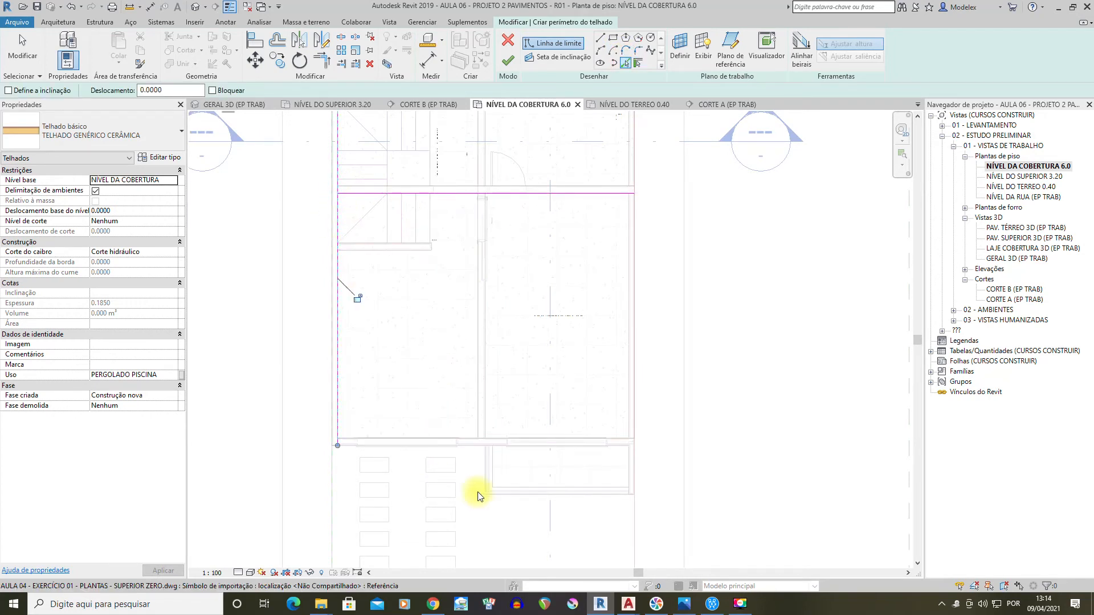
pyautogui.scroll(2, 479, 490)
pyautogui.scroll(3, 467, 437)
pyautogui.click(481, 439)
pyautogui.scroll(-1, 569, 399)
pyautogui.click(719, 331)
pyautogui.moveTo(698, 245); pyautogui.dragTo(750, 379, button='middle')
pyautogui.press('Escape')
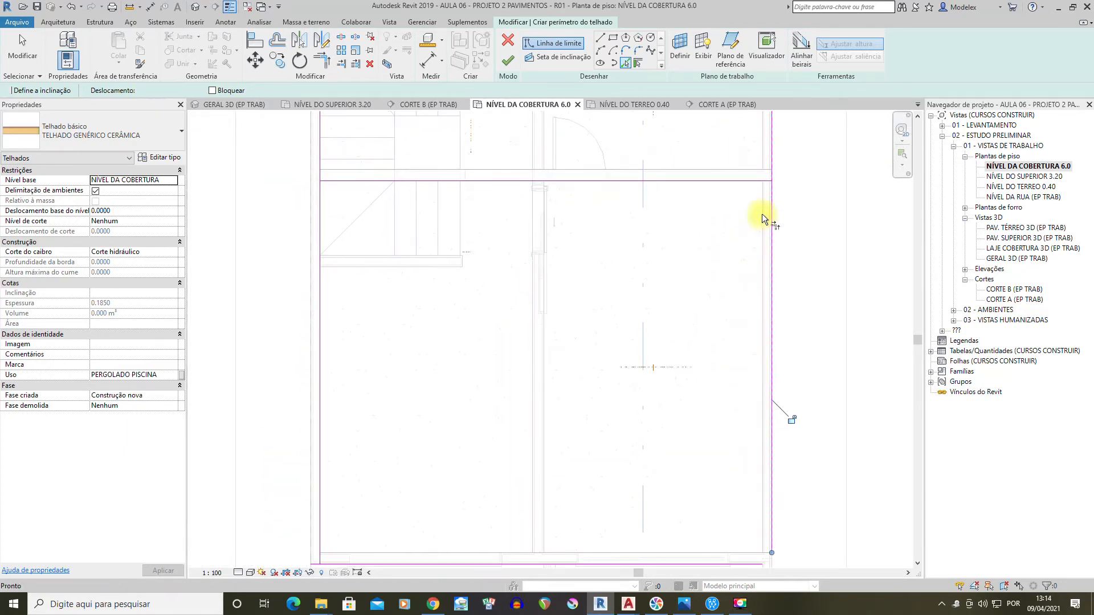
# Trim the roof boundary lines at their corners into a closed rectangle
pyautogui.click(751, 181)
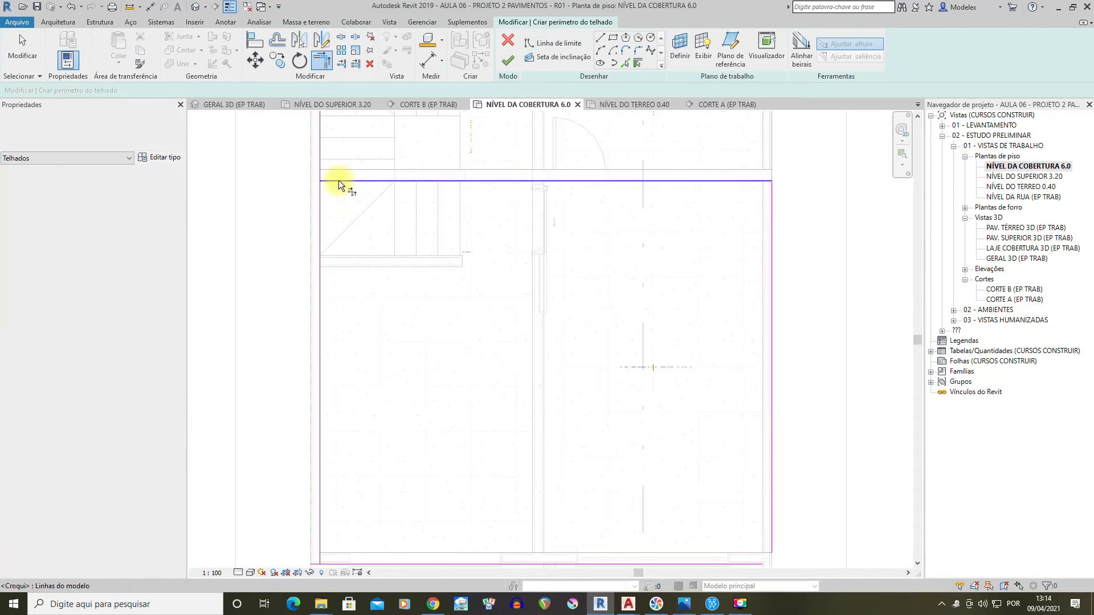
pyautogui.click(323, 193)
pyautogui.moveTo(406, 374); pyautogui.dragTo(412, 139, button='middle')
pyautogui.click(326, 301)
pyautogui.click(333, 329)
pyautogui.click(764, 329)
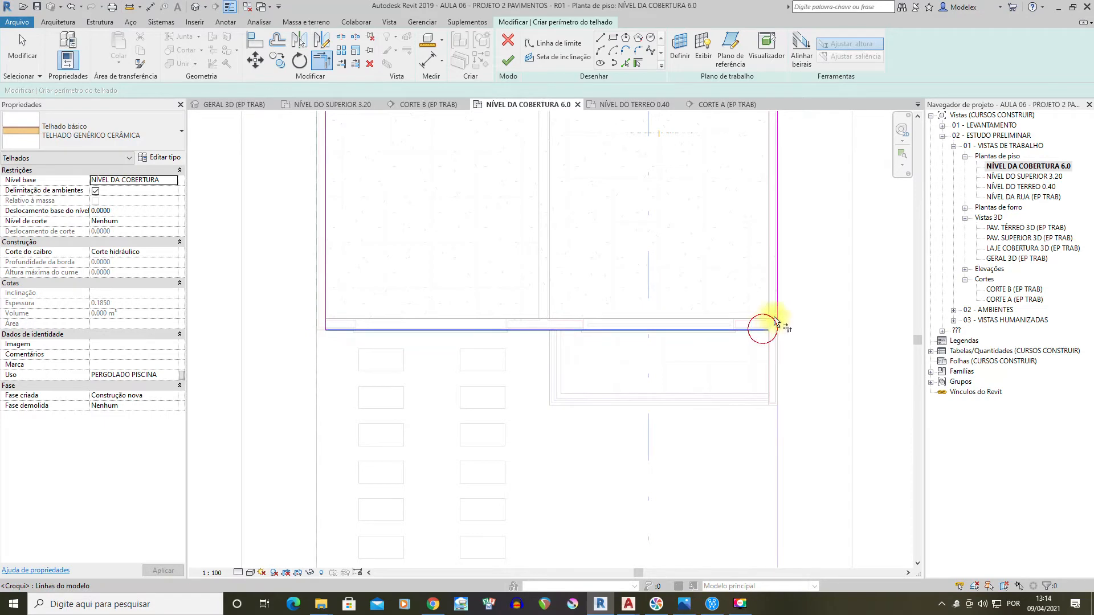
# Offset a copy of the front boundary line 1.0 m outward for the eave and delete the original line
pyautogui.scroll(1, 334, 325)
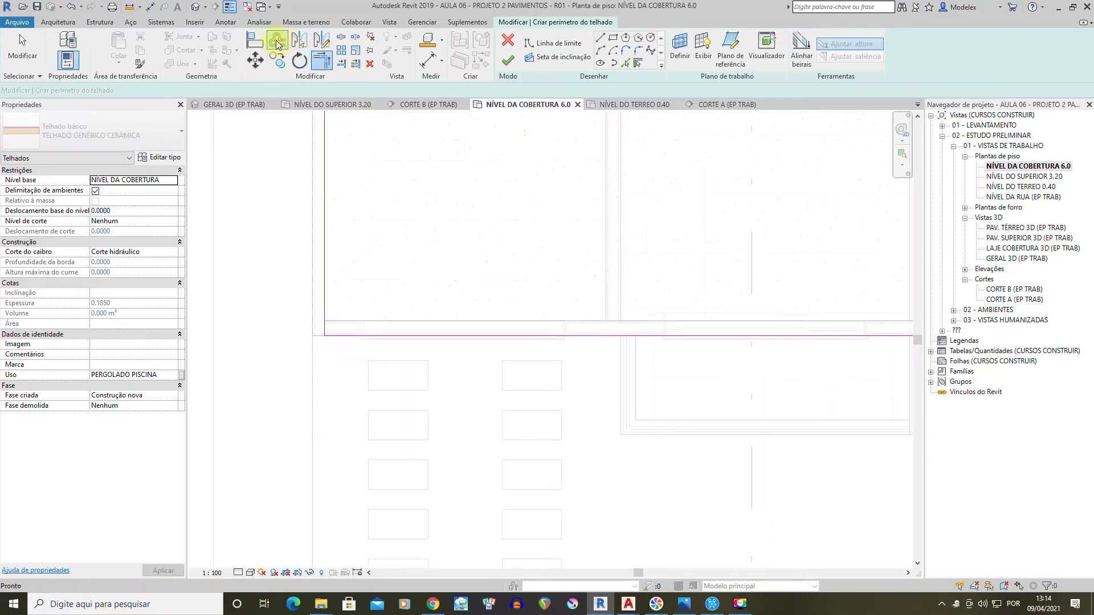
pyautogui.click(277, 43)
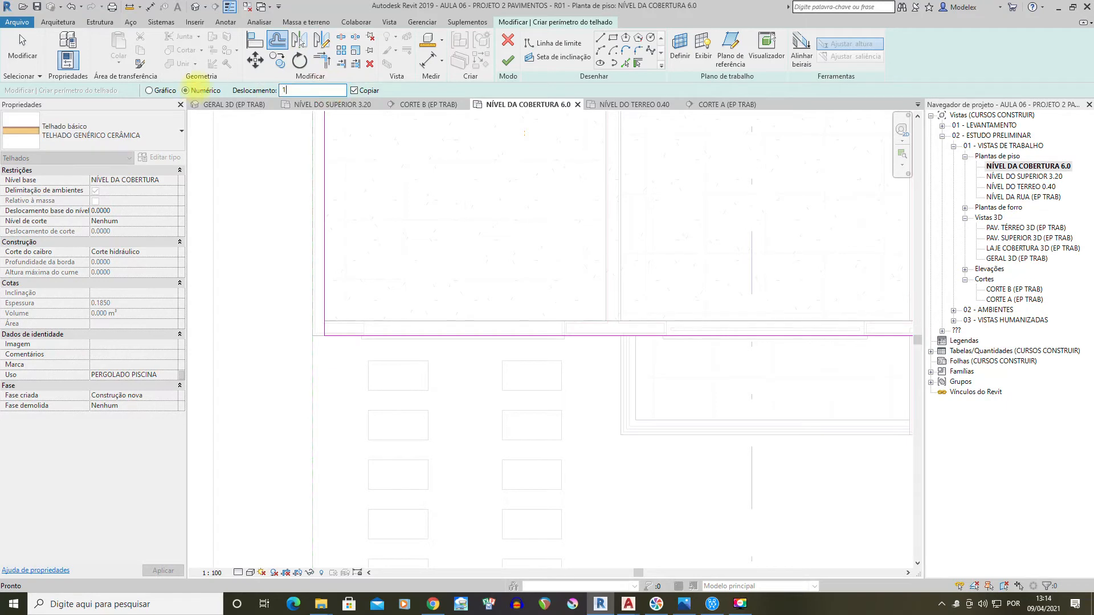
pyautogui.click(457, 339)
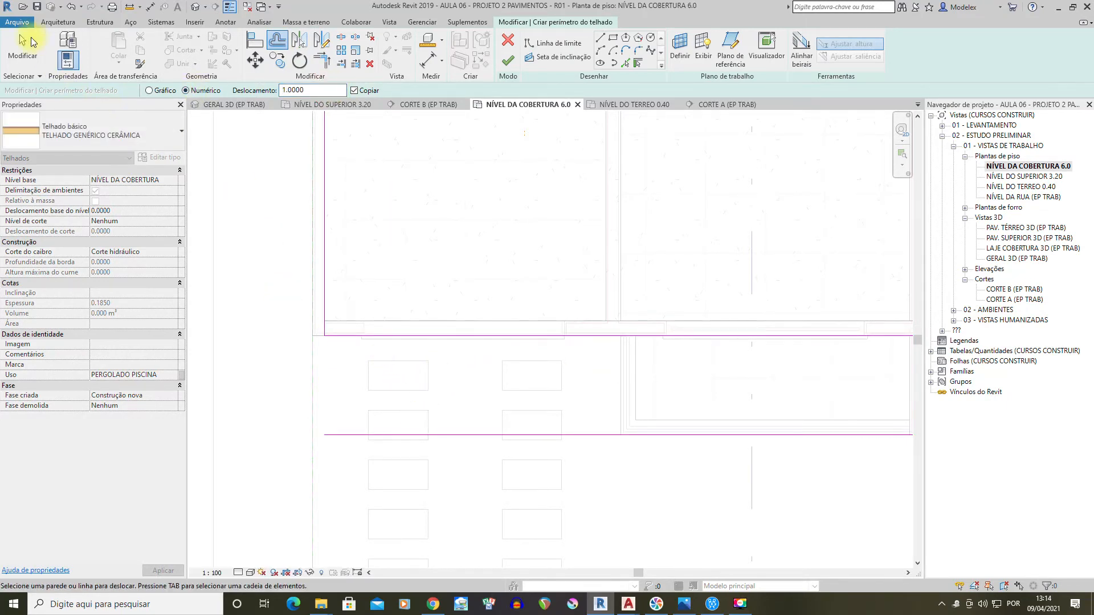
pyautogui.click(30, 43)
pyautogui.click(418, 336)
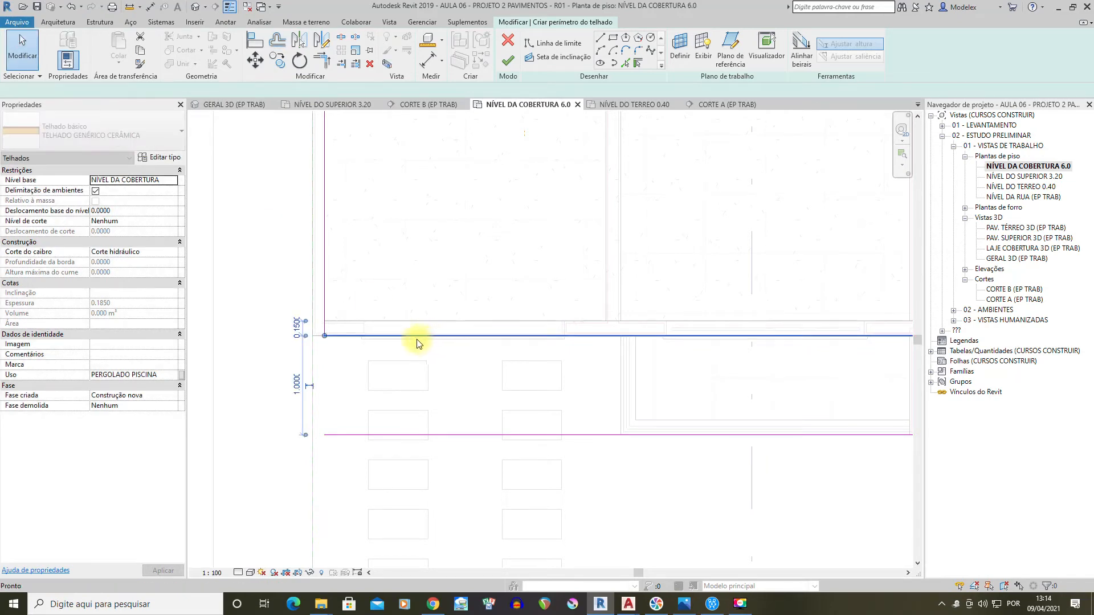
pyautogui.press('Delete')
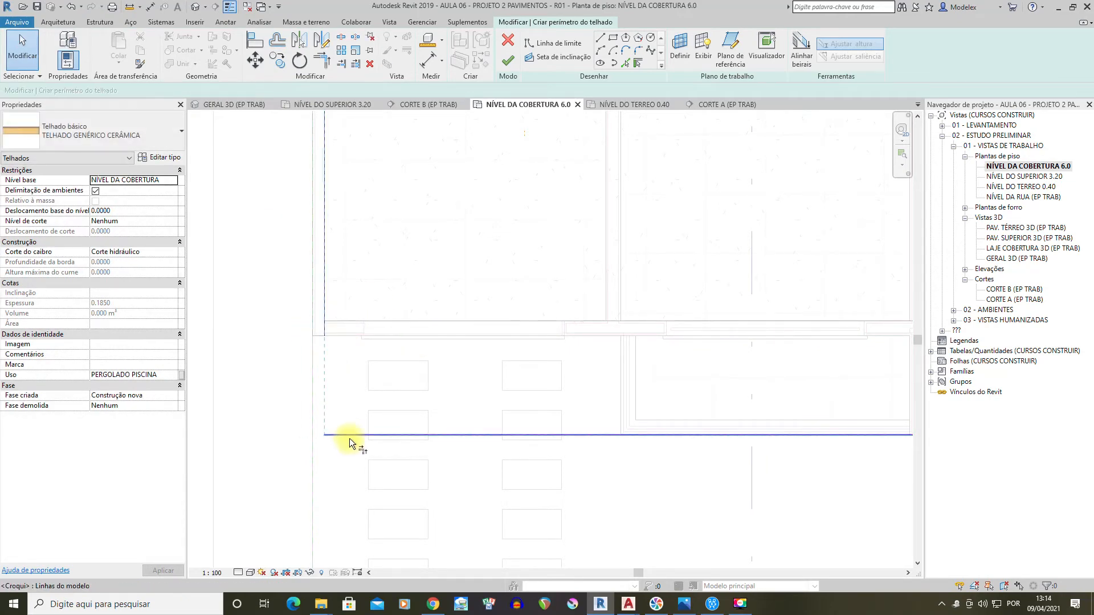
# Extend both side boundary lines to meet the offset front line, closing the roof outline
pyautogui.press('t')
pyautogui.press('r')
pyautogui.scroll(-2, 381, 405)
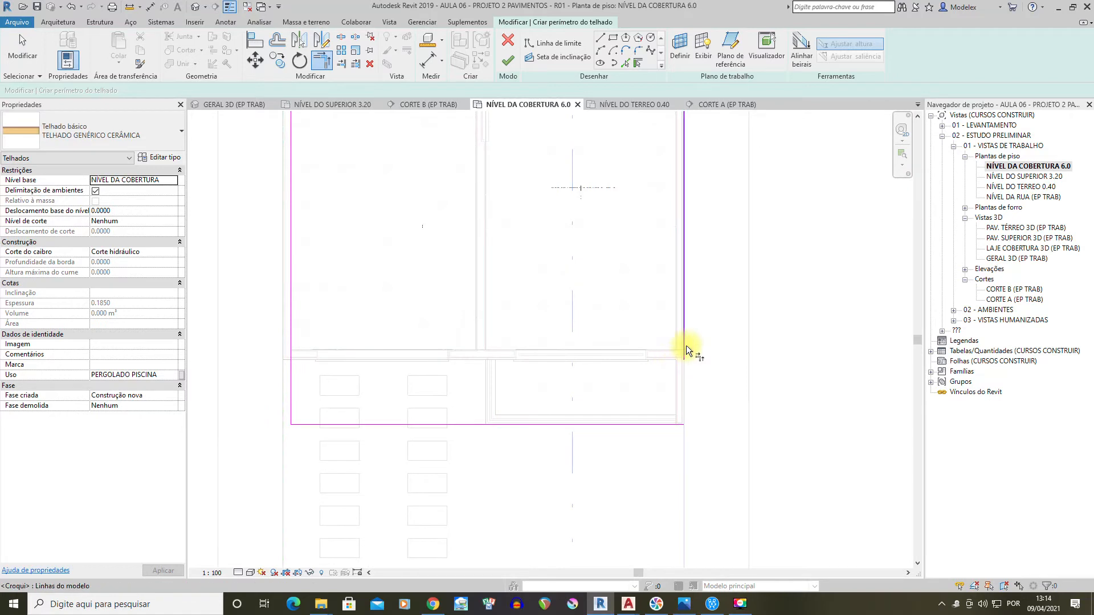
pyautogui.moveTo(532, 320); pyautogui.dragTo(593, 398, button='middle')
pyautogui.scroll(-1, 582, 371)
pyautogui.scroll(-1, 583, 371)
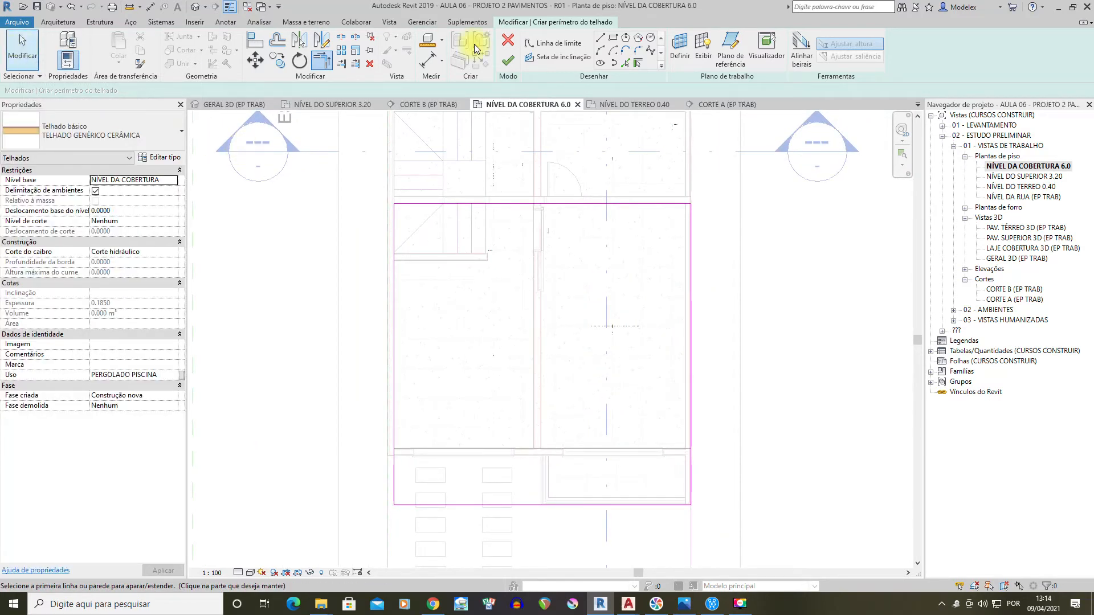
pyautogui.click(25, 40)
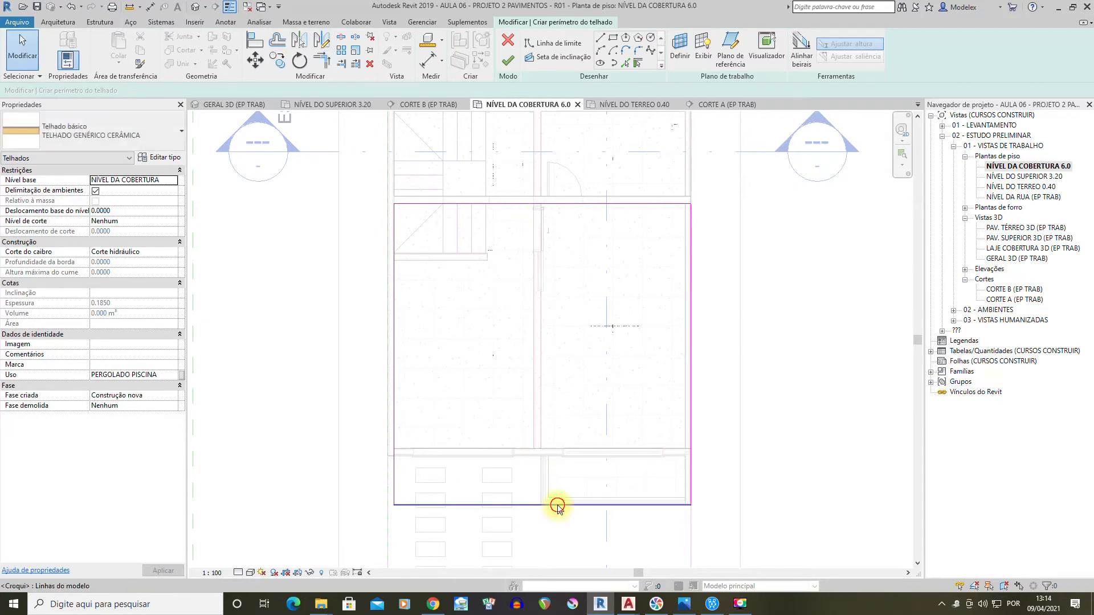
# Make the front eave line slope-defining and compare its slope with the ceramic tile note in the AutoCAD section drawing
pyautogui.click(558, 504)
pyautogui.click(254, 91)
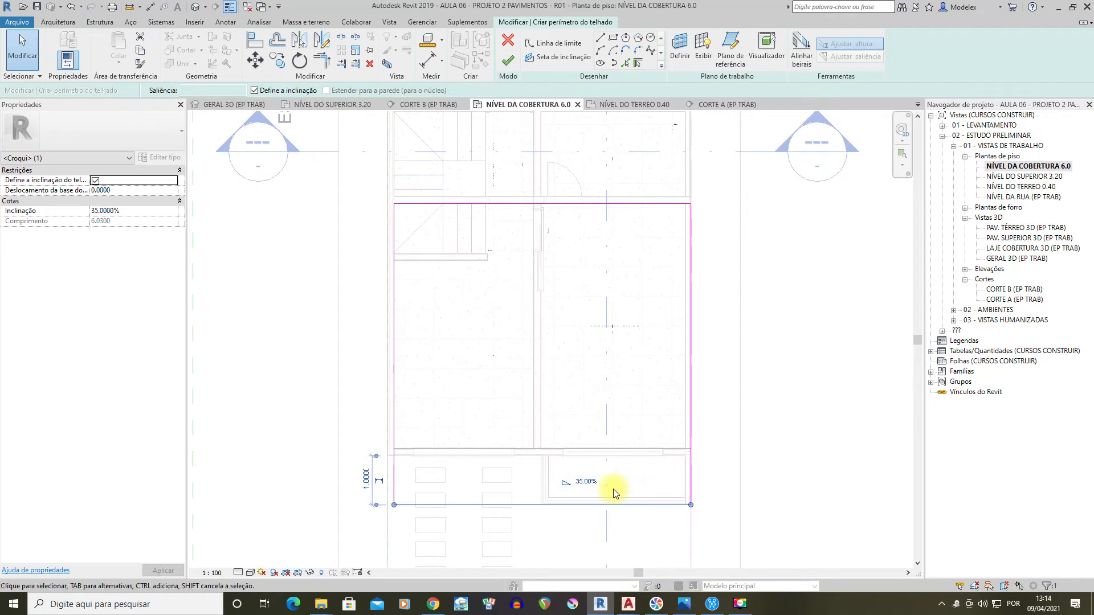
pyautogui.moveTo(629, 603)
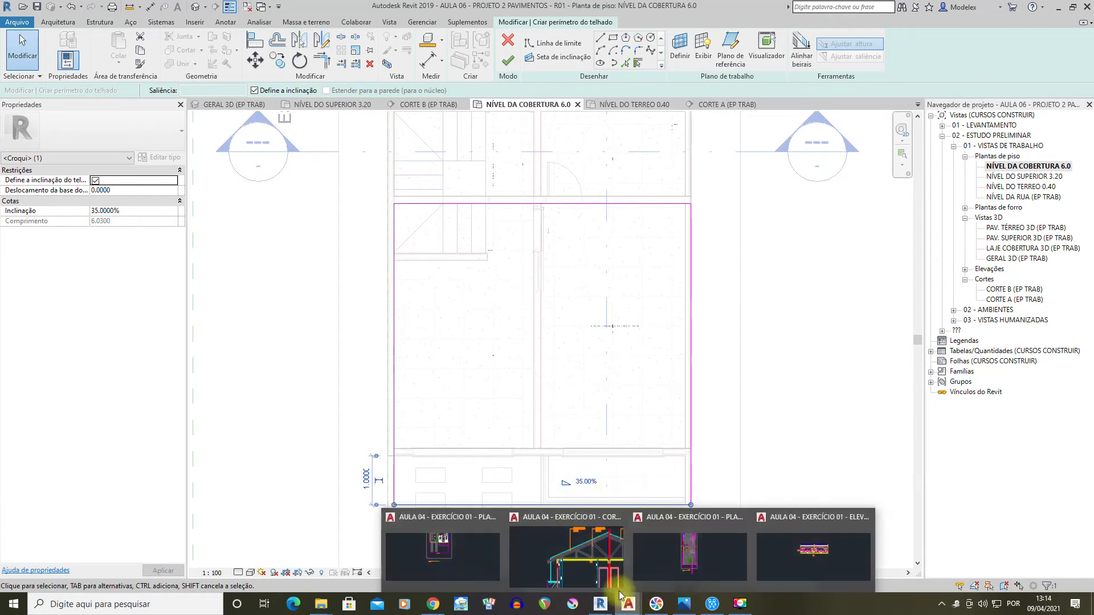
pyautogui.click(563, 565)
pyautogui.scroll(1, 599, 154)
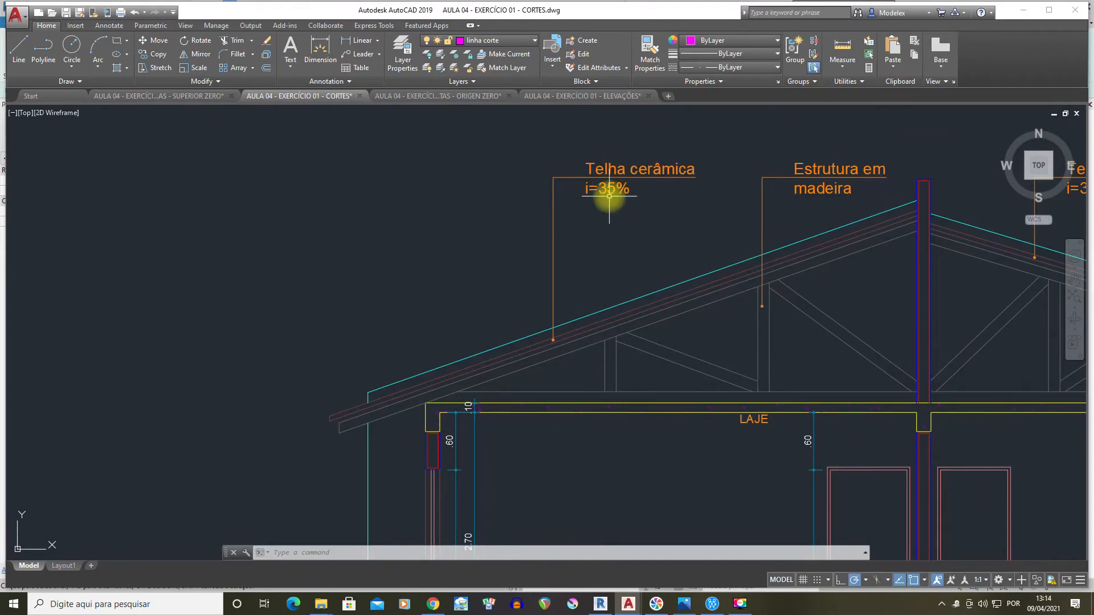
pyautogui.click(603, 607)
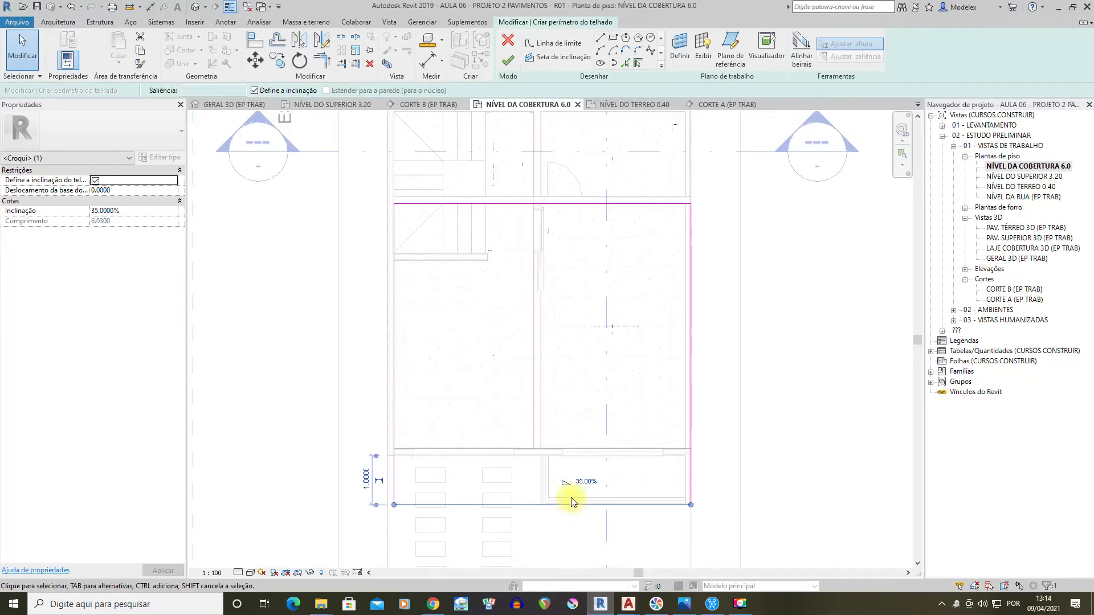
# Check the slope settings of the boundary lines, finish the roof sketch and show the result in the CORTE B (EP TRAB) section
pyautogui.scroll(-2, 604, 409)
pyautogui.scroll(2, 661, 308)
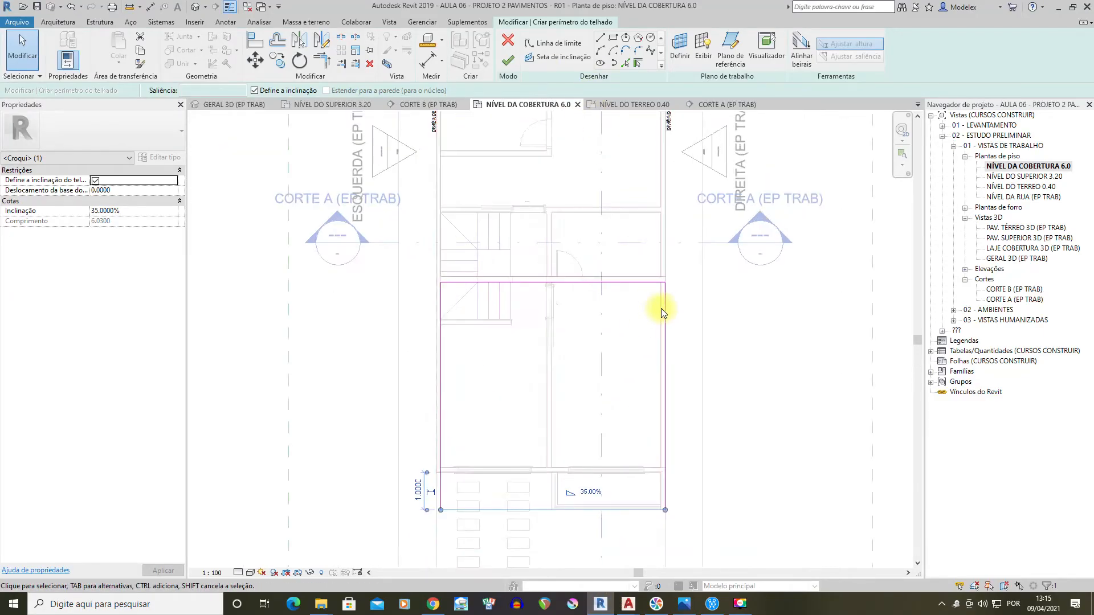
pyautogui.click(669, 306)
pyautogui.click(671, 308)
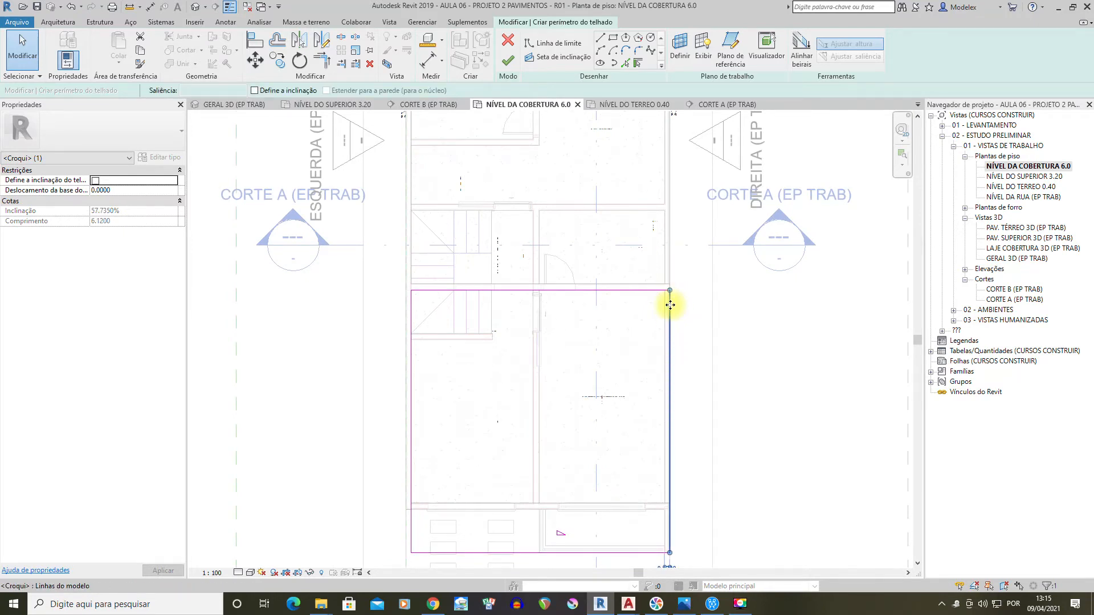
pyautogui.click(411, 321)
pyautogui.moveTo(420, 313); pyautogui.dragTo(402, 287, button='middle')
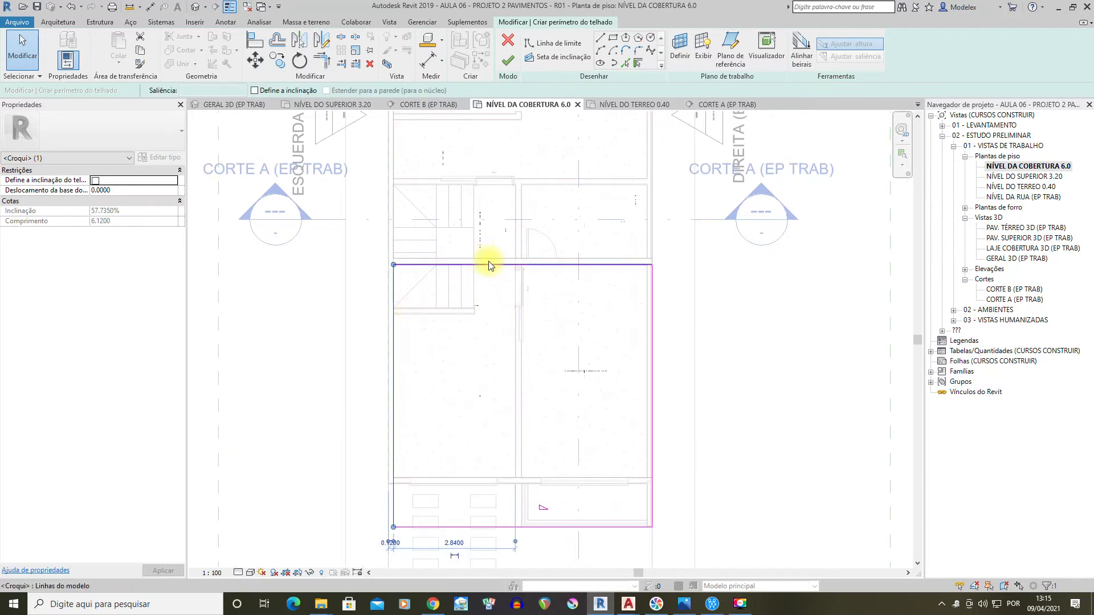
pyautogui.click(554, 527)
pyautogui.click(507, 63)
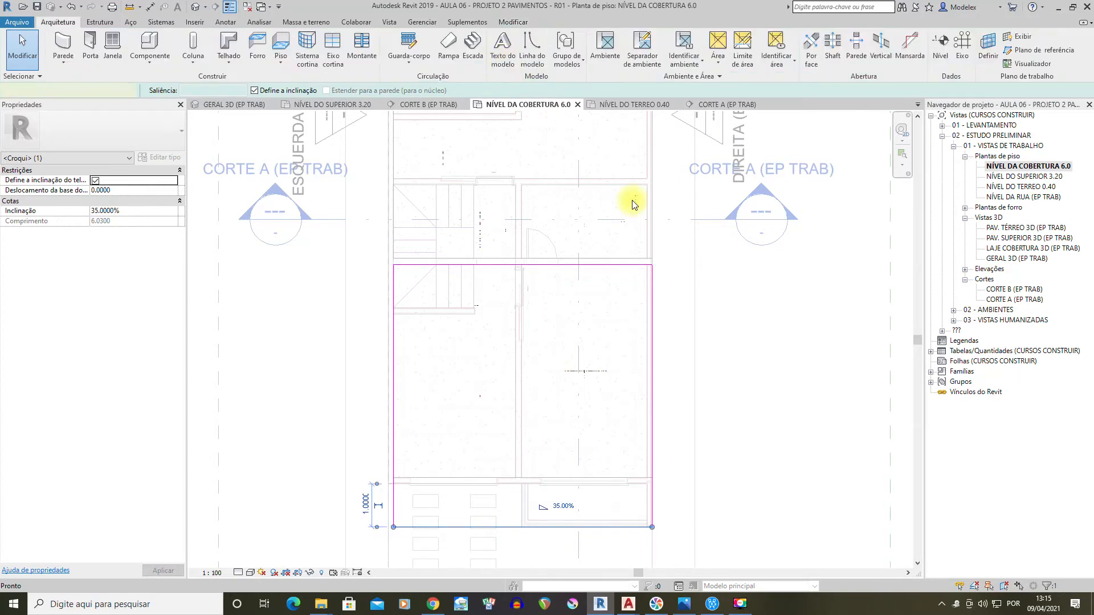
pyautogui.doubleClick(1006, 290)
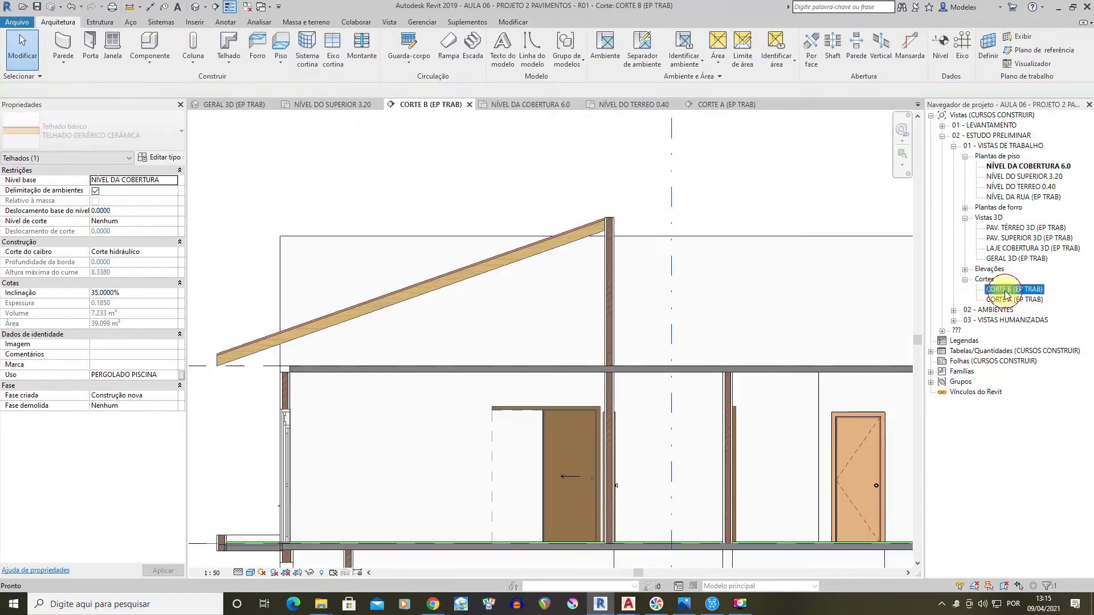
# Set the front ceramic roof's base level offset to -0.35 m in the CORTE B section
pyautogui.click(556, 168)
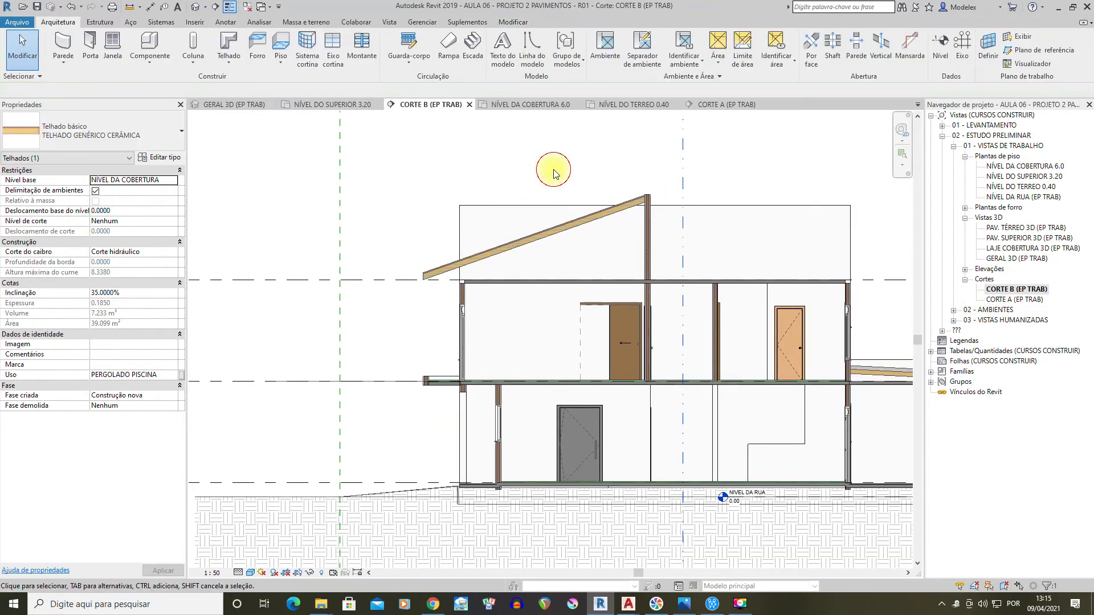
pyautogui.scroll(5, 431, 279)
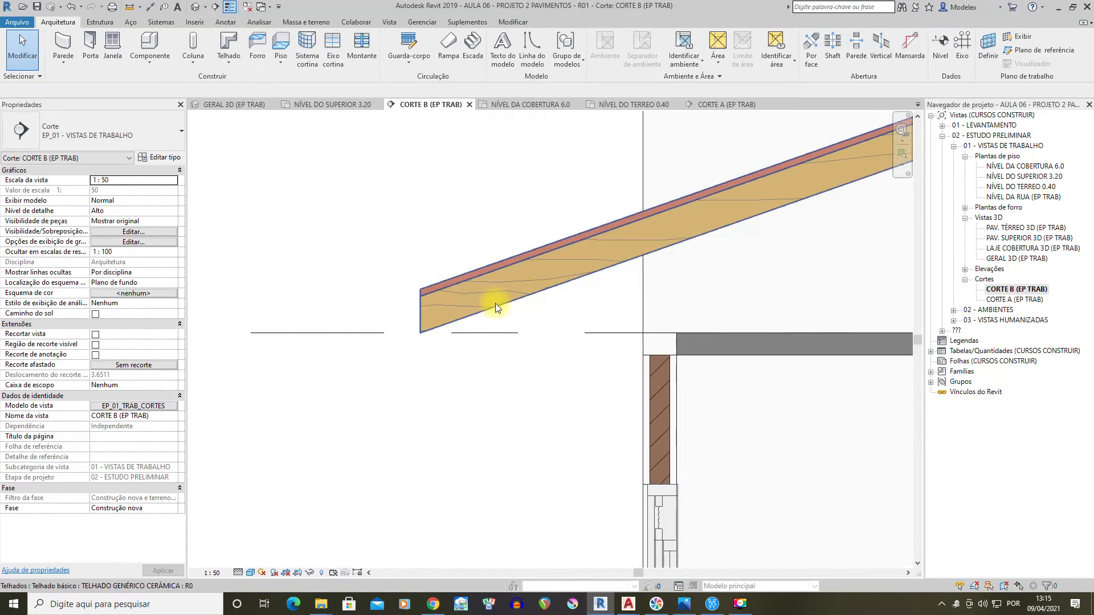
pyautogui.click(495, 303)
pyautogui.moveTo(613, 299); pyautogui.dragTo(513, 289, button='middle')
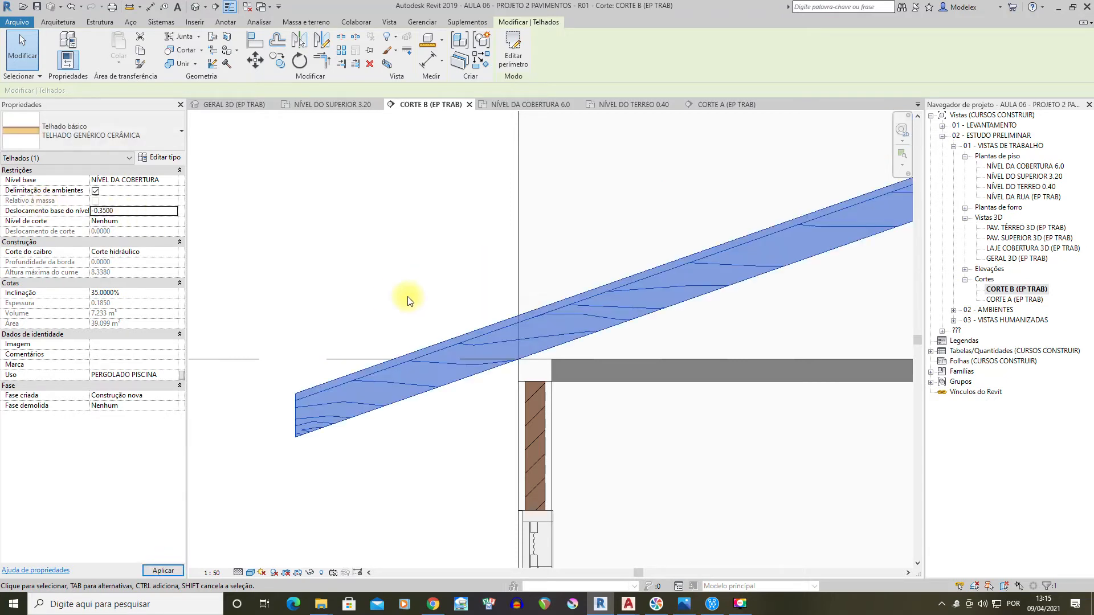
# Examine in the section how the roof's underside meets the top outer corner of the front wall and slab
pyautogui.scroll(-6, 552, 323)
pyautogui.moveTo(642, 324); pyautogui.dragTo(595, 329, button='middle')
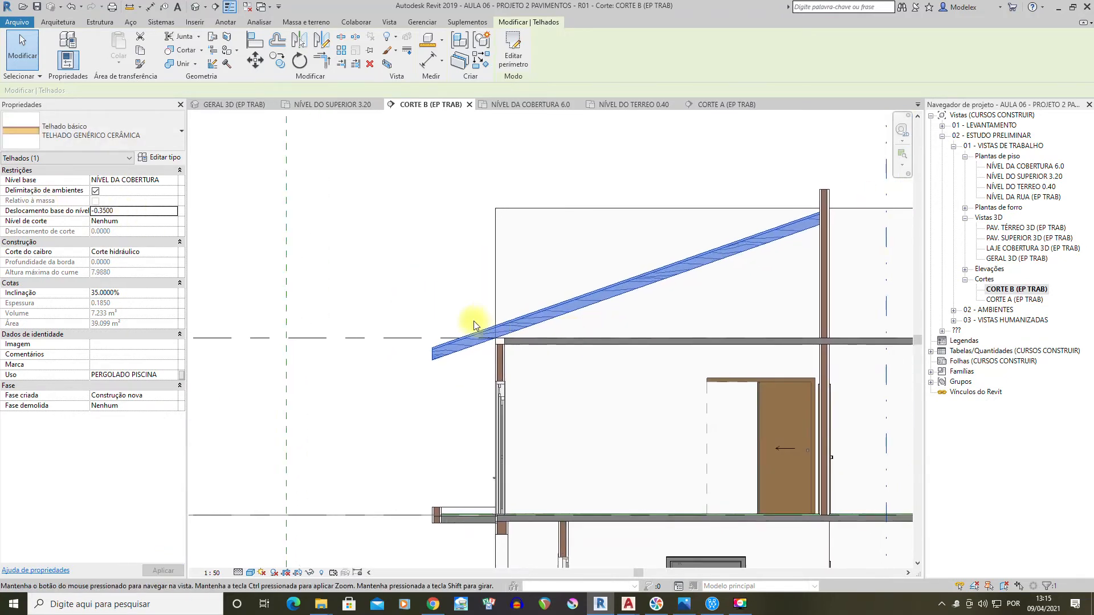
pyautogui.scroll(3, 491, 324)
pyautogui.scroll(4, 496, 339)
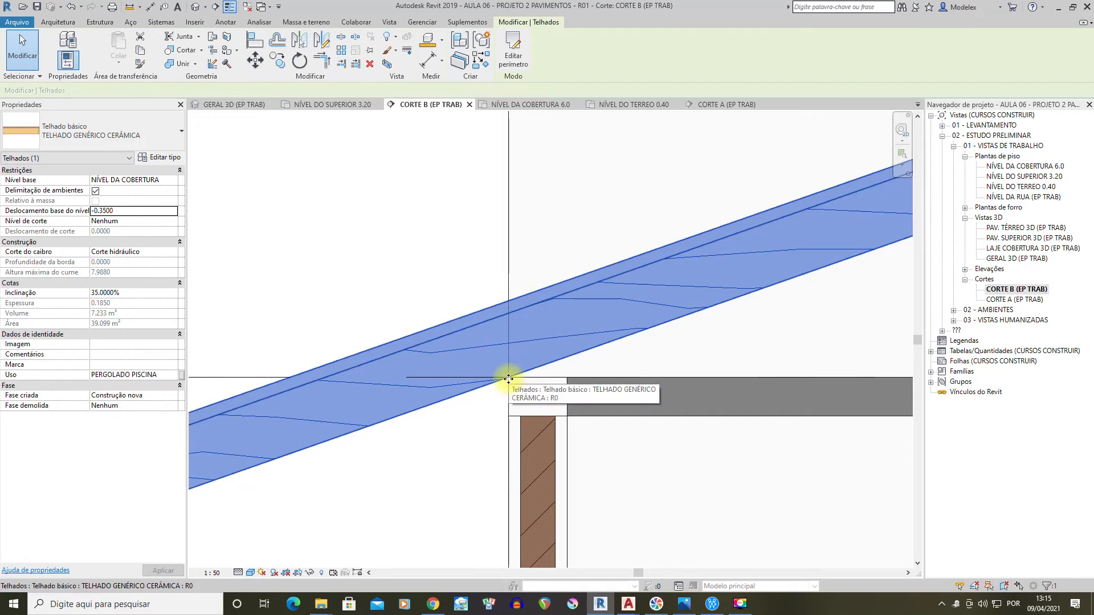
pyautogui.scroll(-5, 510, 379)
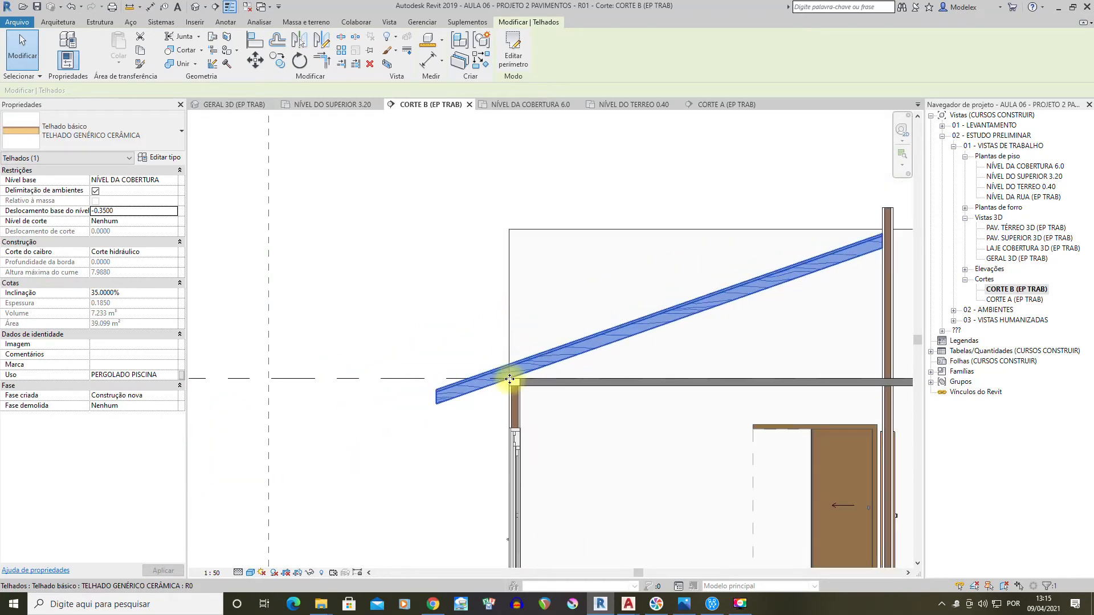
pyautogui.scroll(4, 523, 382)
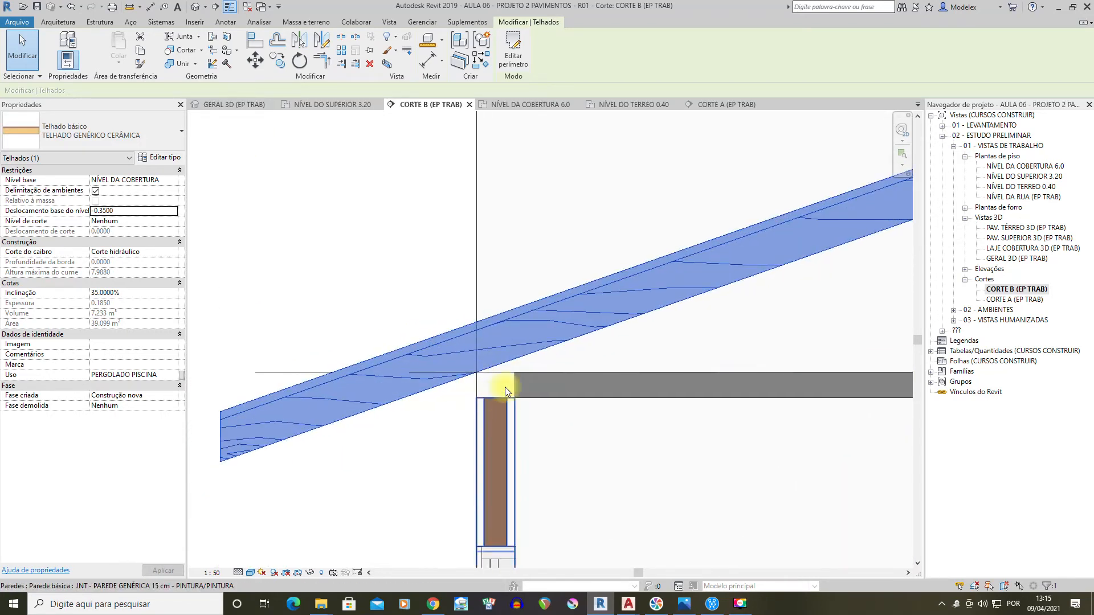
pyautogui.scroll(-5, 490, 378)
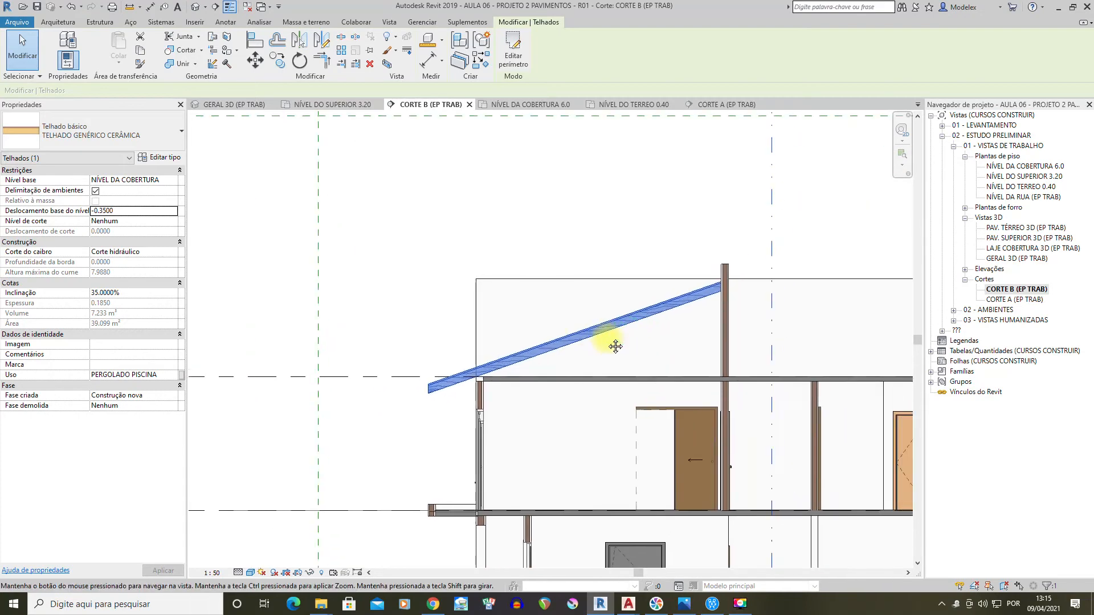
pyautogui.click(682, 215)
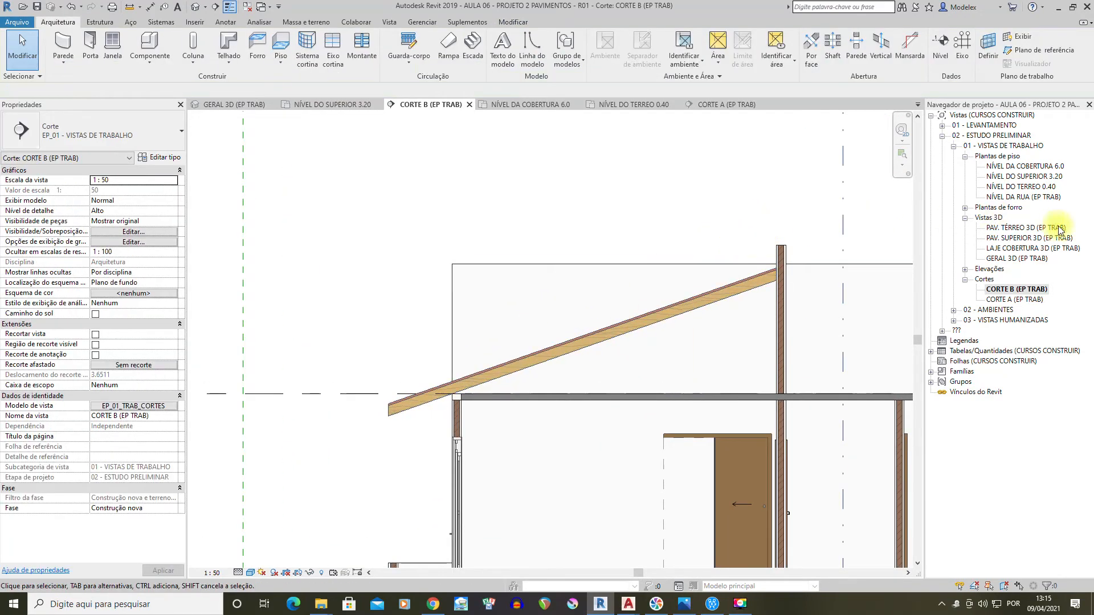
# In the GERAL 3D view, delete the 12 cm exterior wall closing the side of the upper-floor balcony beneath the roof overhang
pyautogui.doubleClick(1013, 263)
pyautogui.keyDown('shift'); pyautogui.moveTo(635, 306); pyautogui.dragTo(723, 320, button='middle'); pyautogui.keyUp('shift')
pyautogui.scroll(3, 723, 320)
pyautogui.keyDown('shift'); pyautogui.moveTo(674, 349); pyautogui.dragTo(588, 335, button='middle'); pyautogui.keyUp('shift')
pyautogui.scroll(2, 634, 358)
pyautogui.click(600, 376)
pyautogui.scroll(2, 606, 347)
pyautogui.scroll(3, 623, 281)
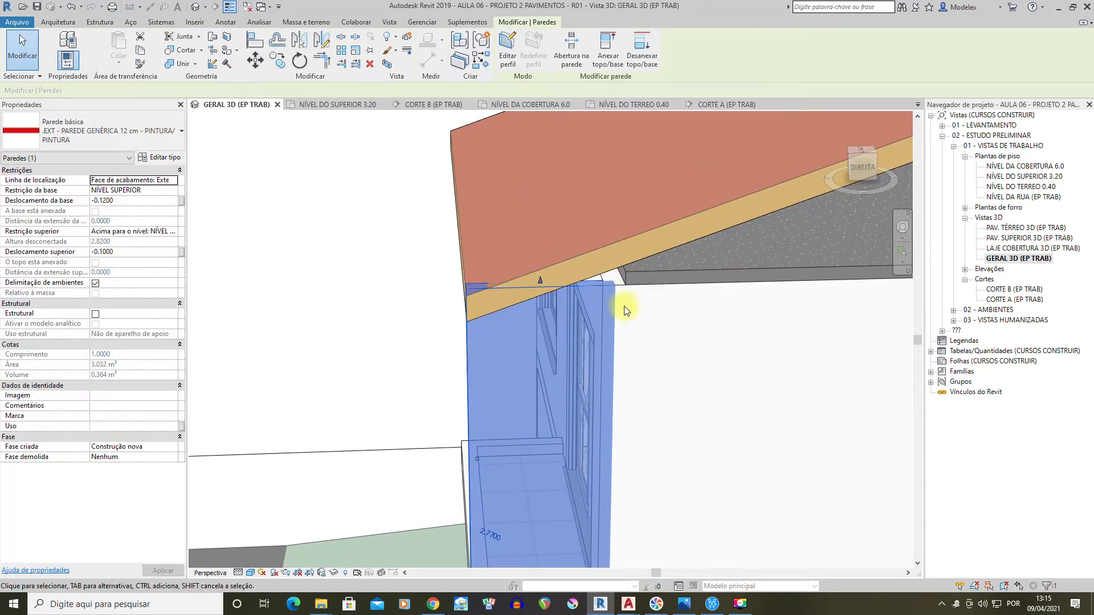
pyautogui.keyDown('shift'); pyautogui.moveTo(604, 303); pyautogui.dragTo(630, 334, button='middle'); pyautogui.keyUp('shift')
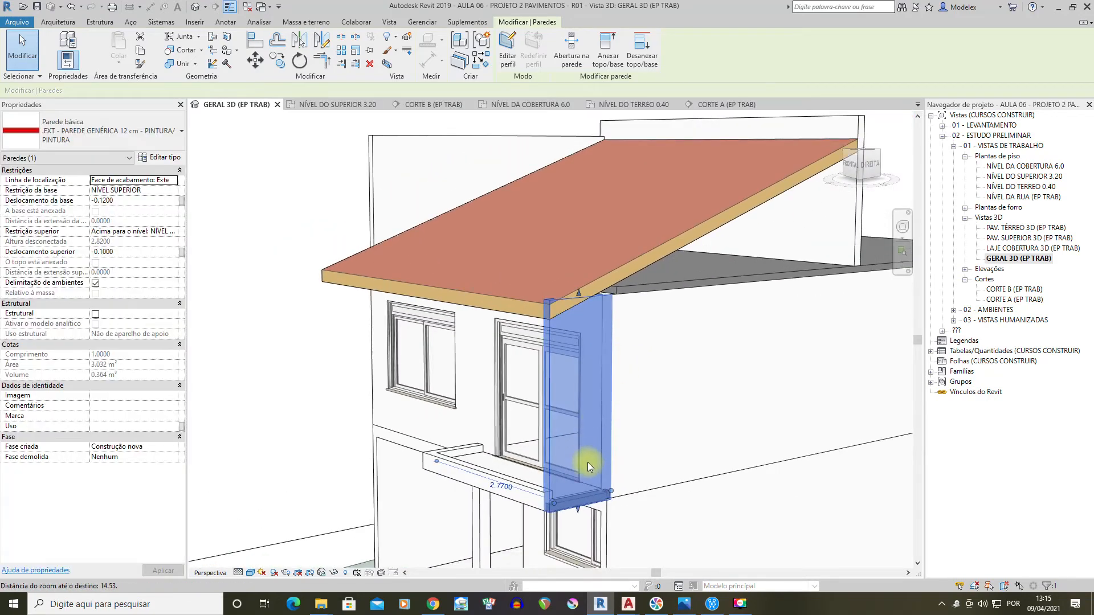
pyautogui.scroll(1, 588, 463)
pyautogui.press('Delete')
# Review the front roof and open balcony in 3D and check the VOLUME 3(1), VOLUME 2(1) and VOLUME 1(1) floor plans
pyautogui.keyDown('shift'); pyautogui.moveTo(603, 402); pyautogui.dragTo(576, 477, button='middle'); pyautogui.keyUp('shift')
pyautogui.keyDown('shift'); pyautogui.moveTo(600, 283); pyautogui.dragTo(520, 423, button='middle'); pyautogui.keyUp('shift')
pyautogui.keyDown('shift'); pyautogui.moveTo(550, 475); pyautogui.dragTo(578, 444, button='middle'); pyautogui.keyUp('shift')
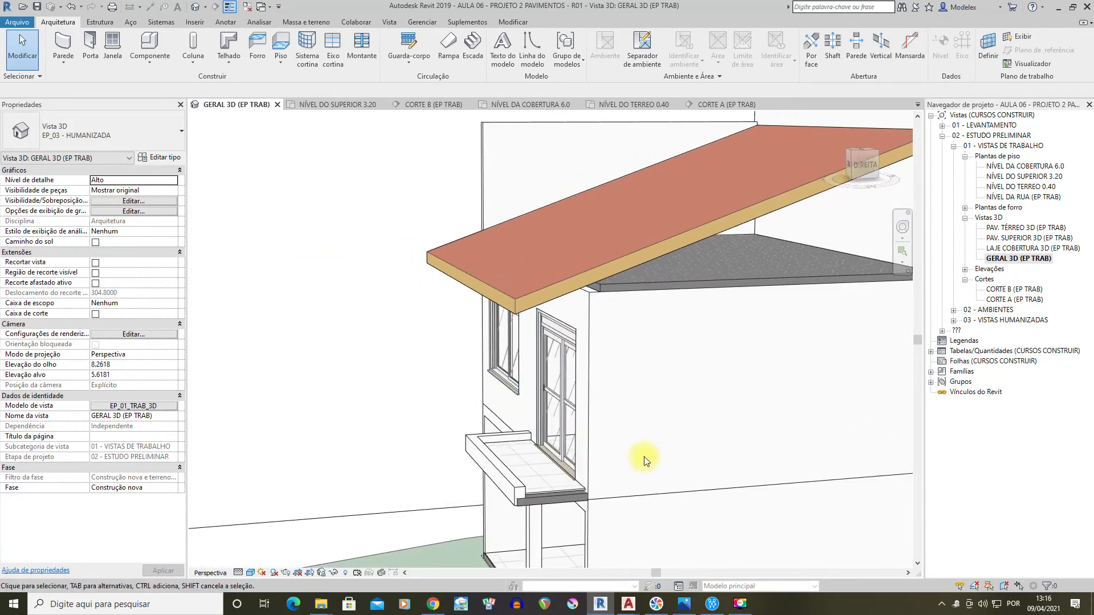
pyautogui.keyDown('shift'); pyautogui.moveTo(544, 344); pyautogui.dragTo(637, 373, button='middle'); pyautogui.keyUp('shift')
pyautogui.keyDown('shift'); pyautogui.moveTo(566, 205); pyautogui.dragTo(515, 305, button='middle'); pyautogui.keyUp('shift')
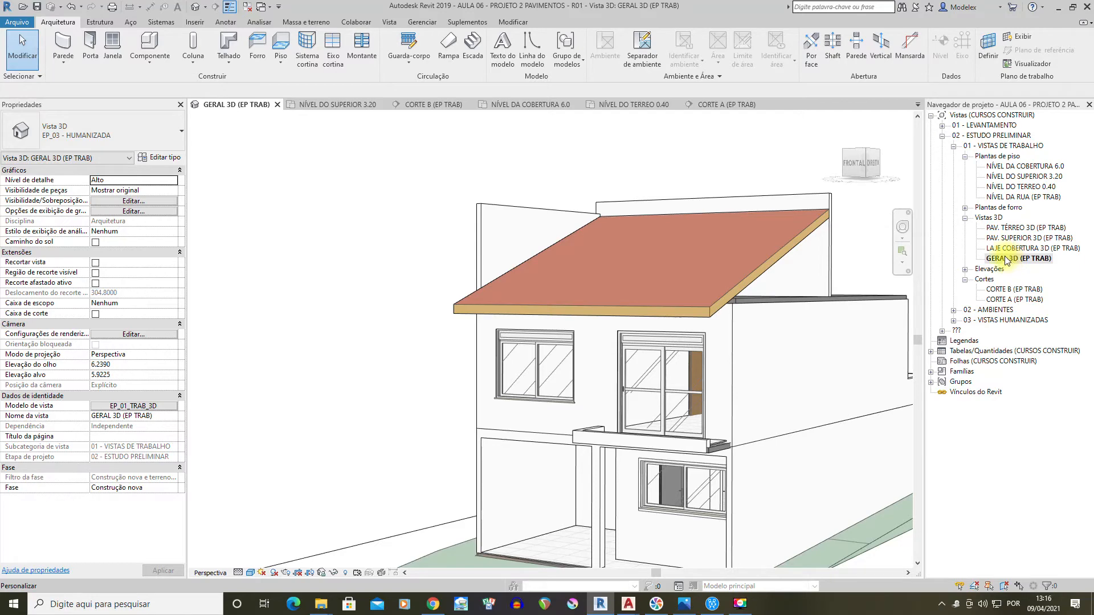
pyautogui.click(954, 321)
pyautogui.click(965, 332)
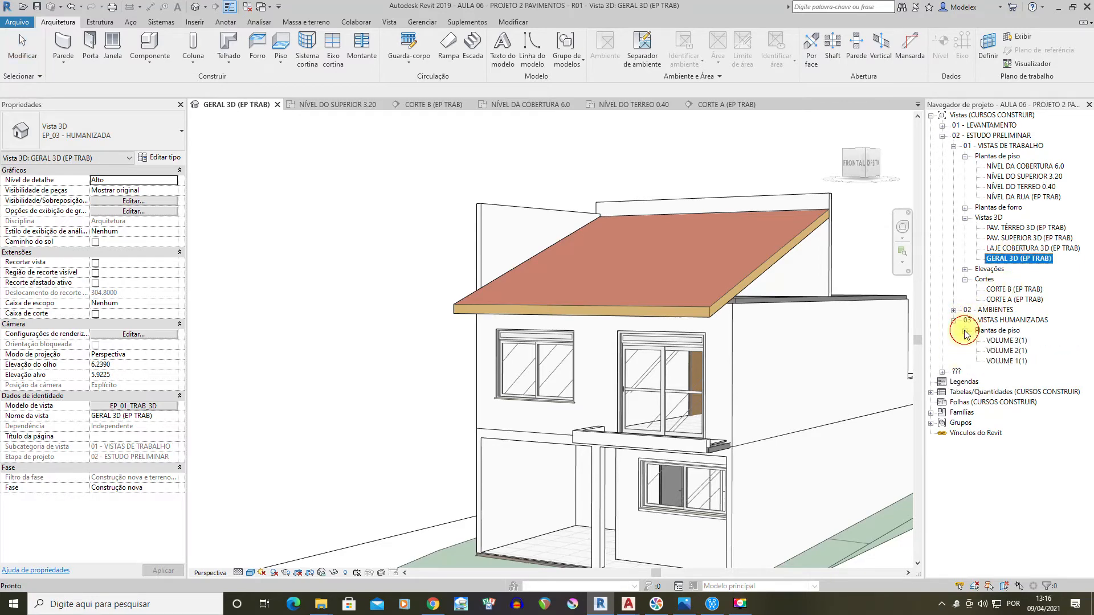
pyautogui.doubleClick(1001, 341)
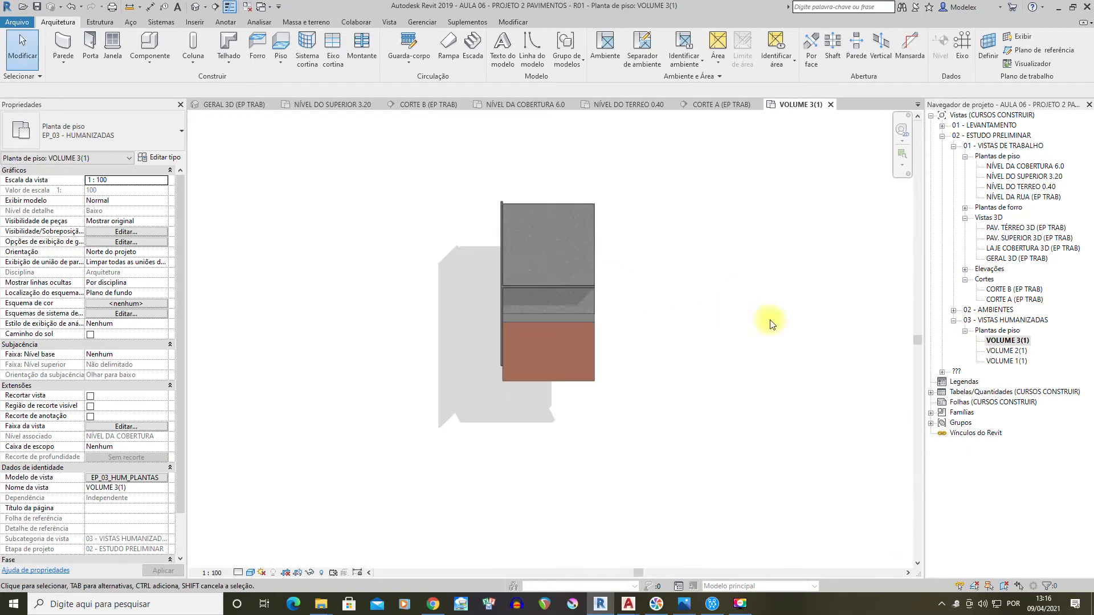
pyautogui.doubleClick(1006, 350)
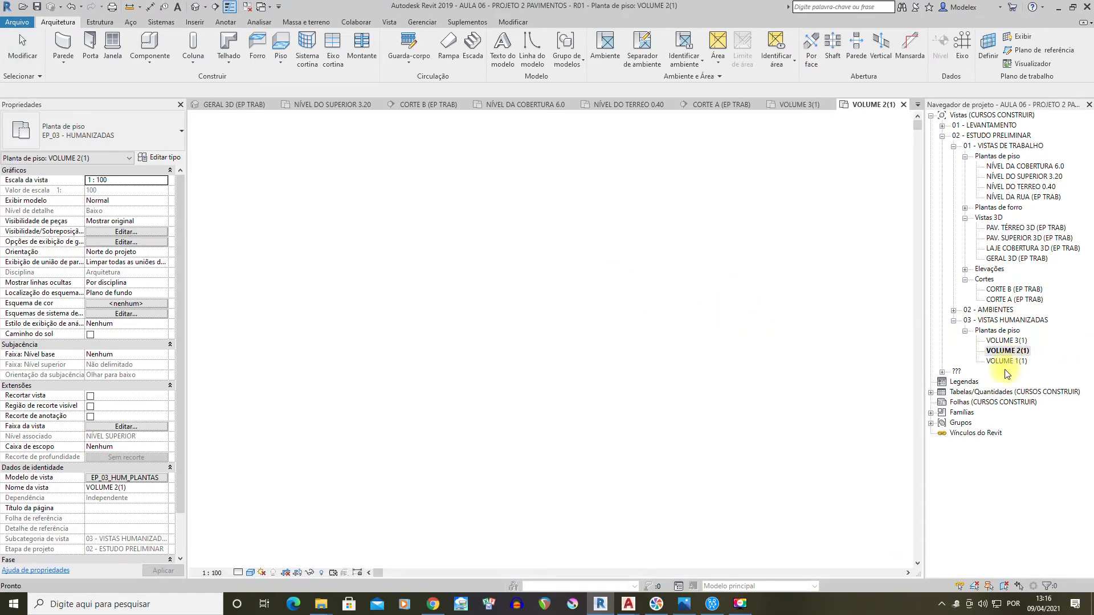
pyautogui.scroll(3, 597, 275)
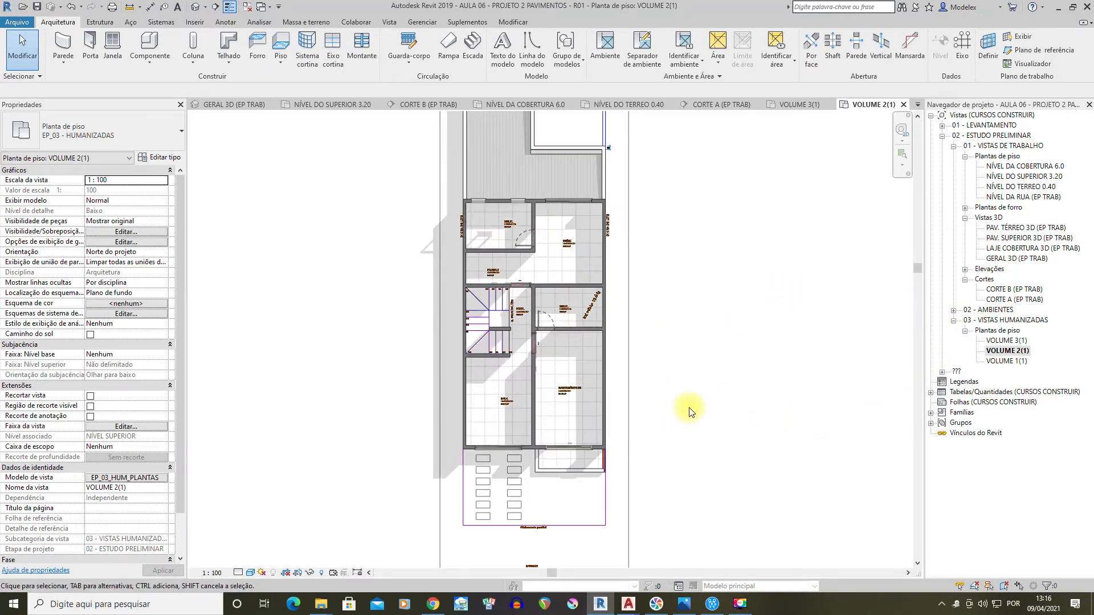
pyautogui.doubleClick(1006, 361)
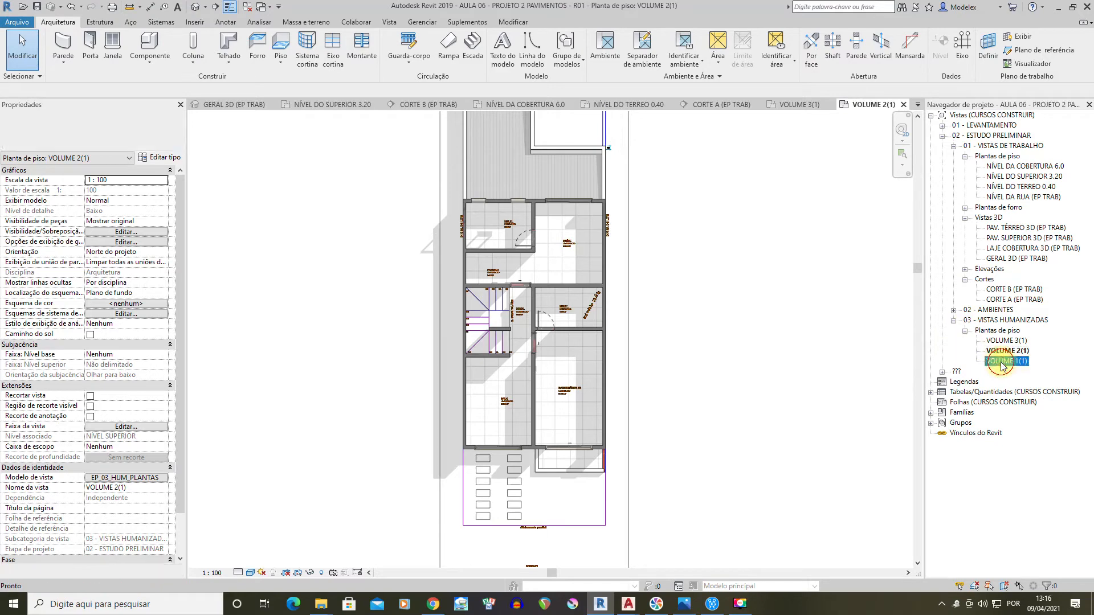
pyautogui.moveTo(637, 171); pyautogui.dragTo(655, 260, button='middle')
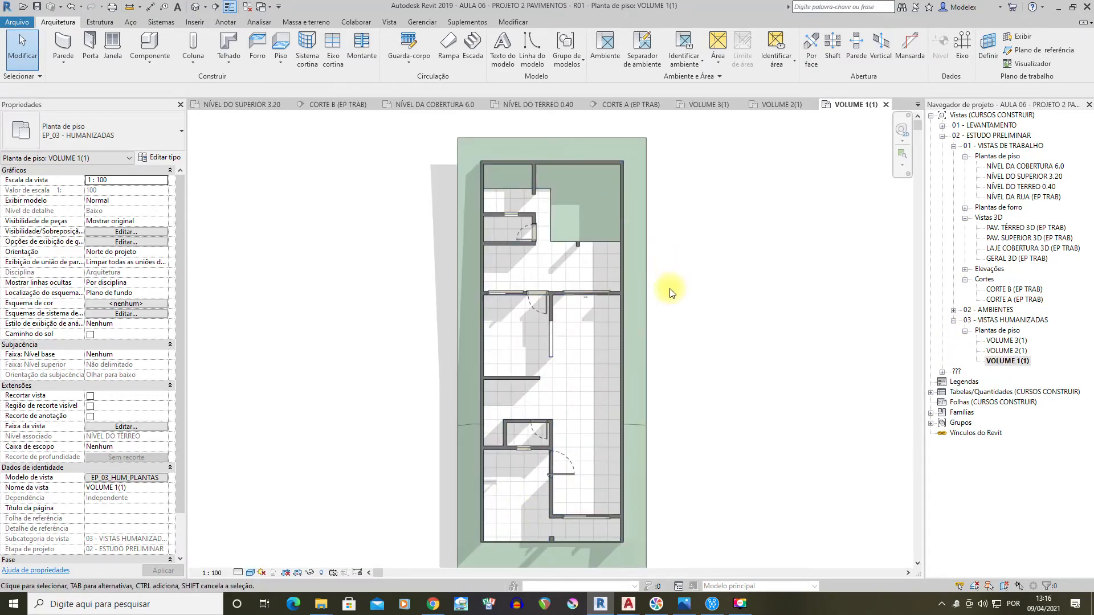
# Review the house in the POSTERIOR, FRONTAL, ESQUERDA and DIREITA elevations, examining the roof profile in the last one
pyautogui.click(954, 321)
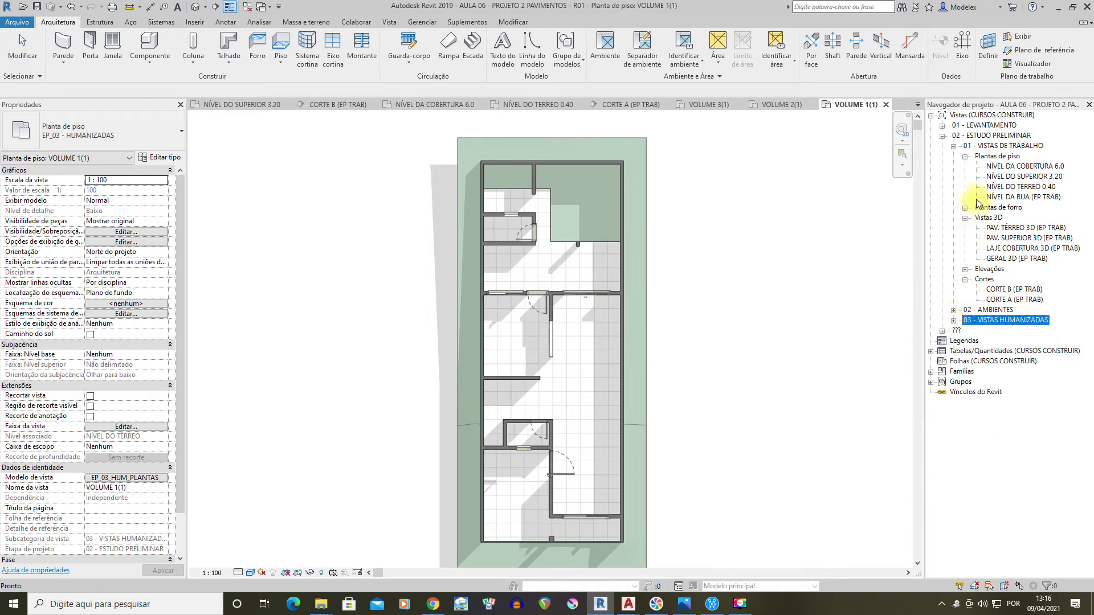
pyautogui.click(965, 280)
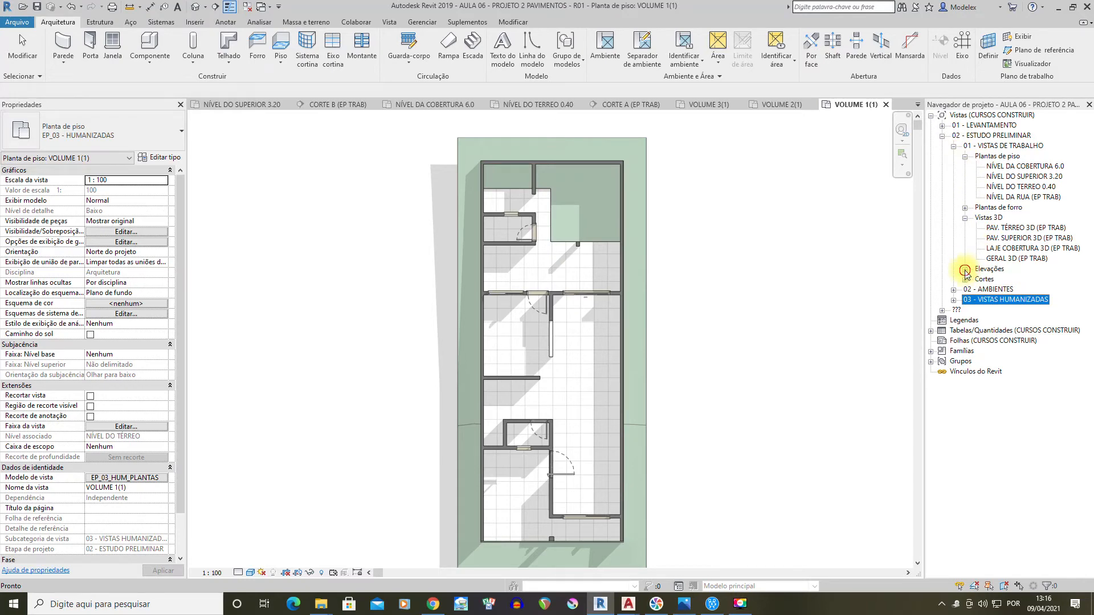
pyautogui.click(964, 269)
pyautogui.doubleClick(1008, 279)
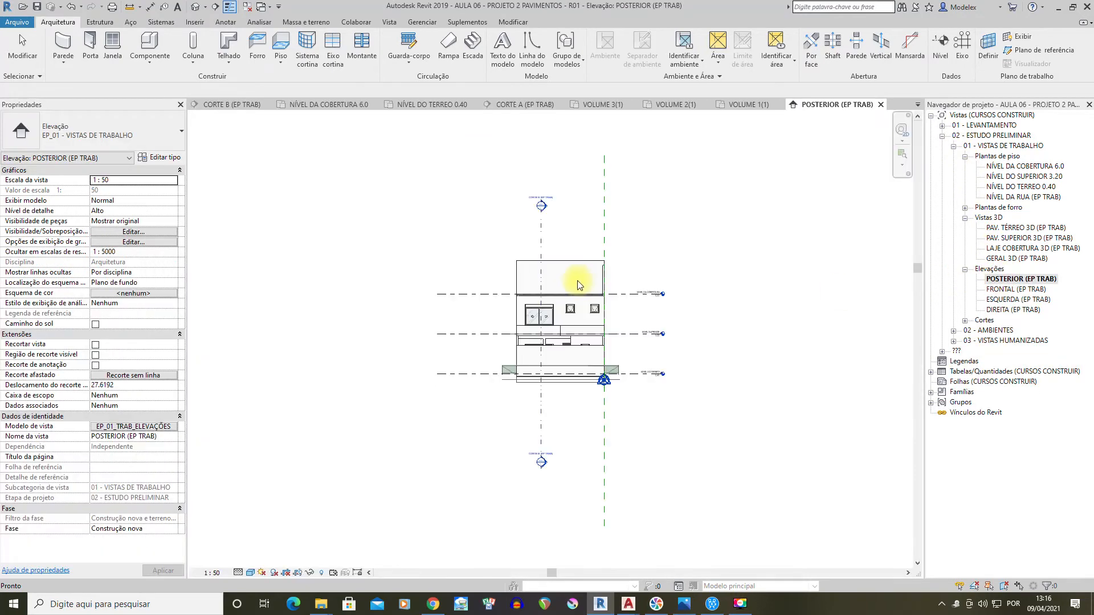
pyautogui.scroll(3, 566, 343)
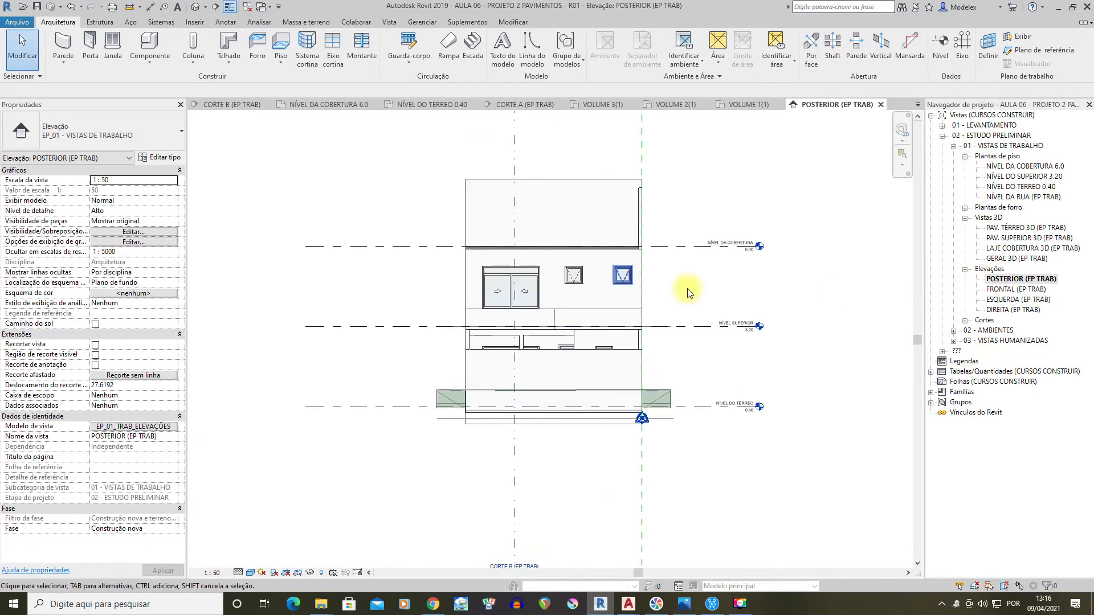
pyautogui.doubleClick(1017, 288)
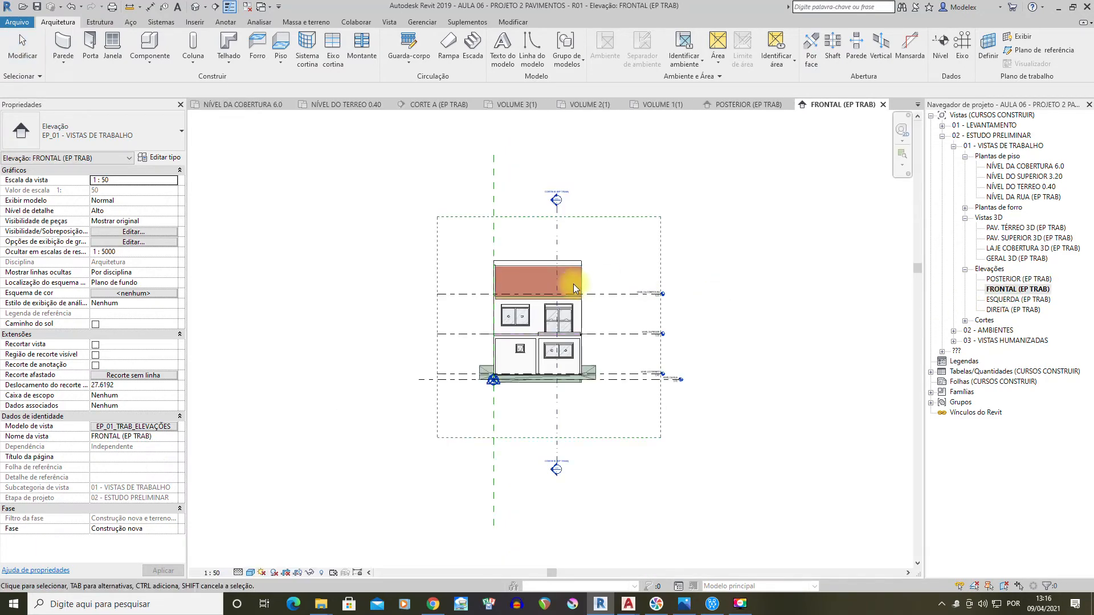
pyautogui.scroll(3, 516, 296)
pyautogui.doubleClick(1015, 300)
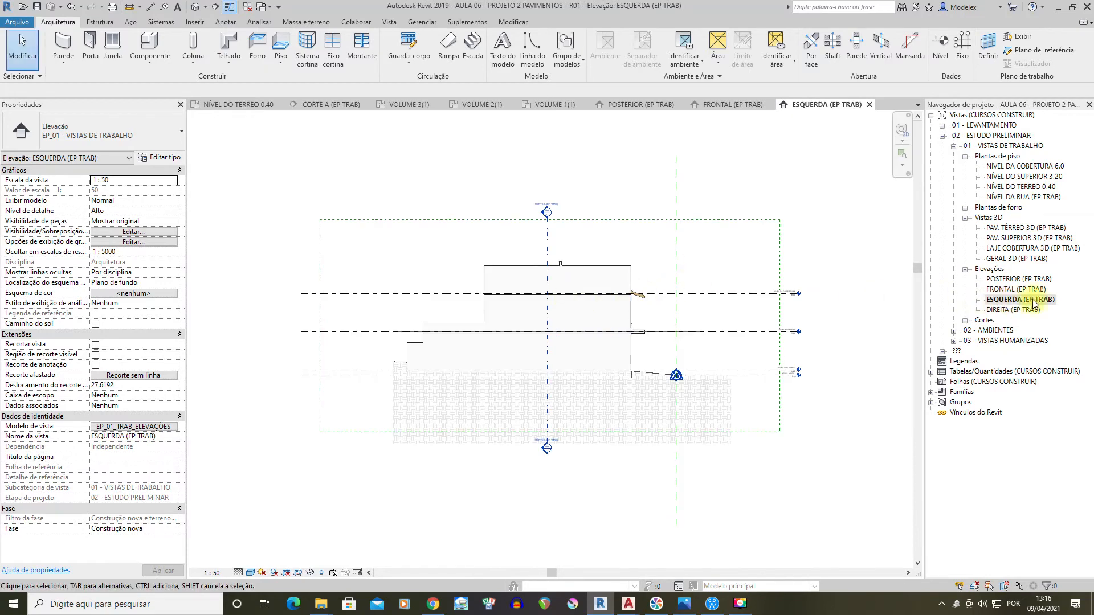
pyautogui.doubleClick(1015, 310)
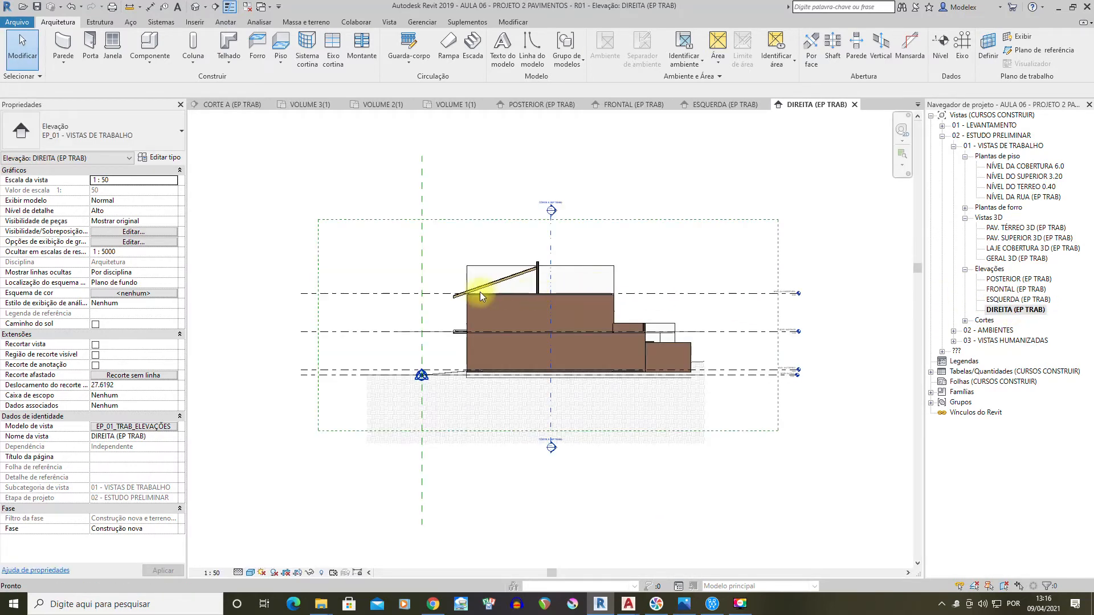
pyautogui.scroll(3, 480, 291)
pyautogui.scroll(-3, 482, 290)
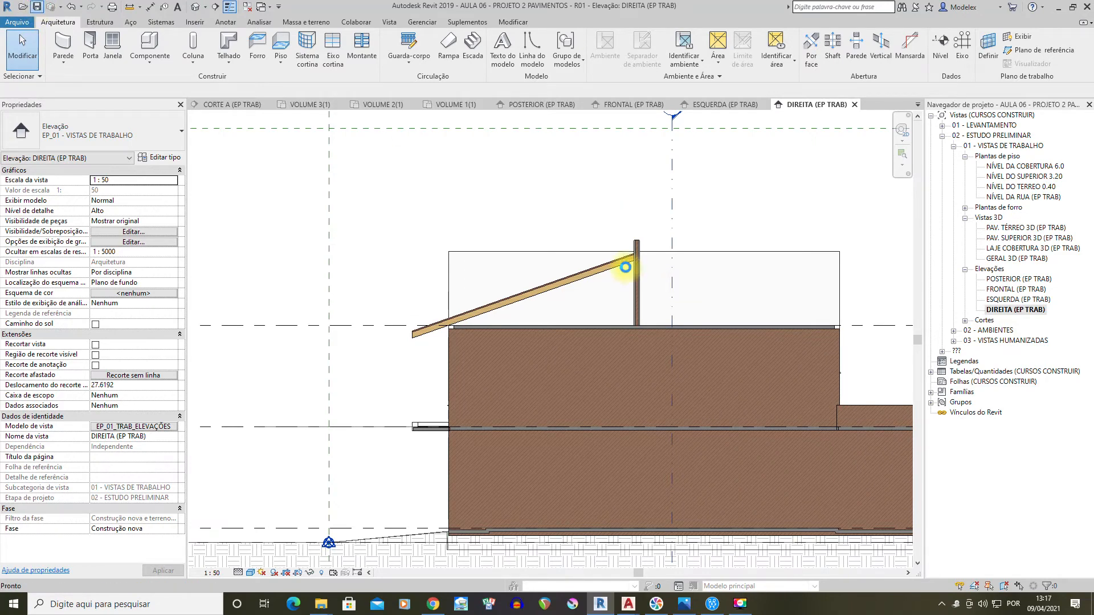
# Select the side parapet wall behind the roof and measure in the AutoCAD CORTES drawing how far that wall projects beyond the slab edge
pyautogui.click(570, 252)
pyautogui.scroll(2, 524, 262)
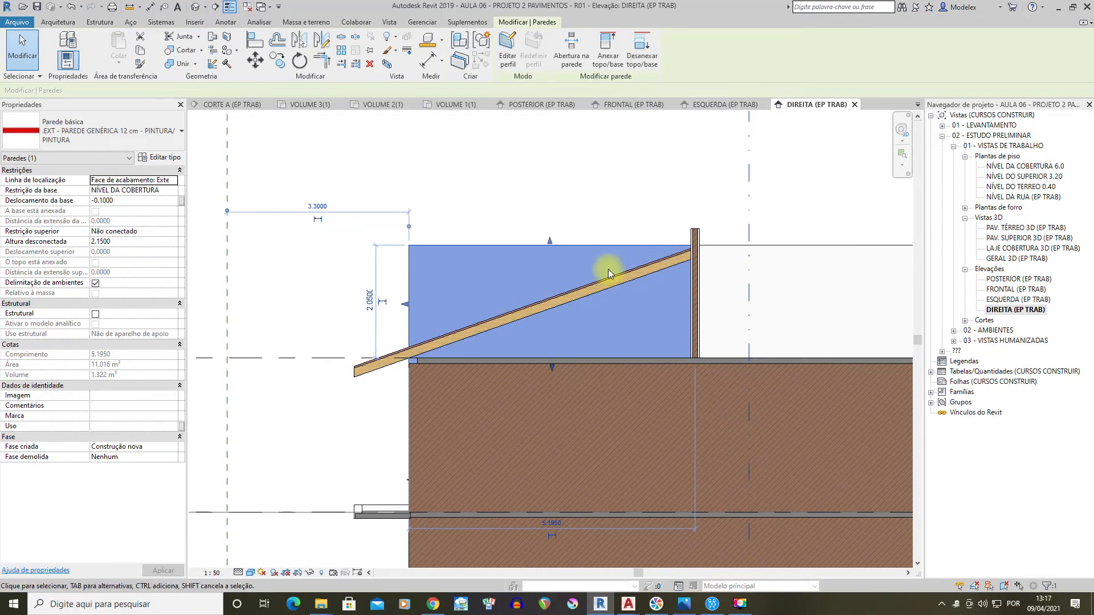
pyautogui.moveTo(557, 300); pyautogui.dragTo(723, 245, button='middle')
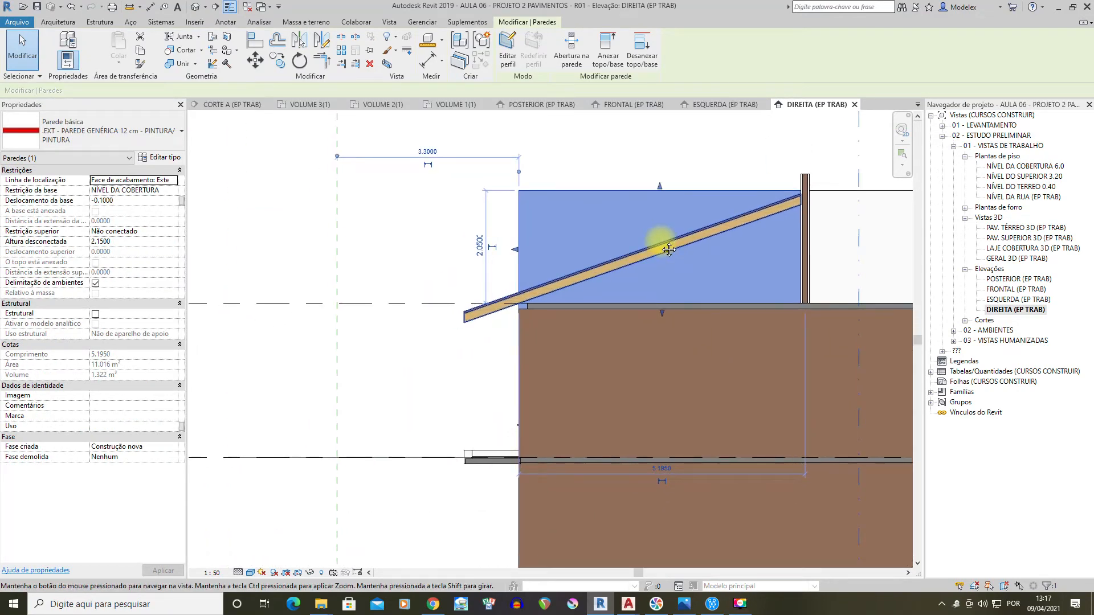
pyautogui.click(626, 605)
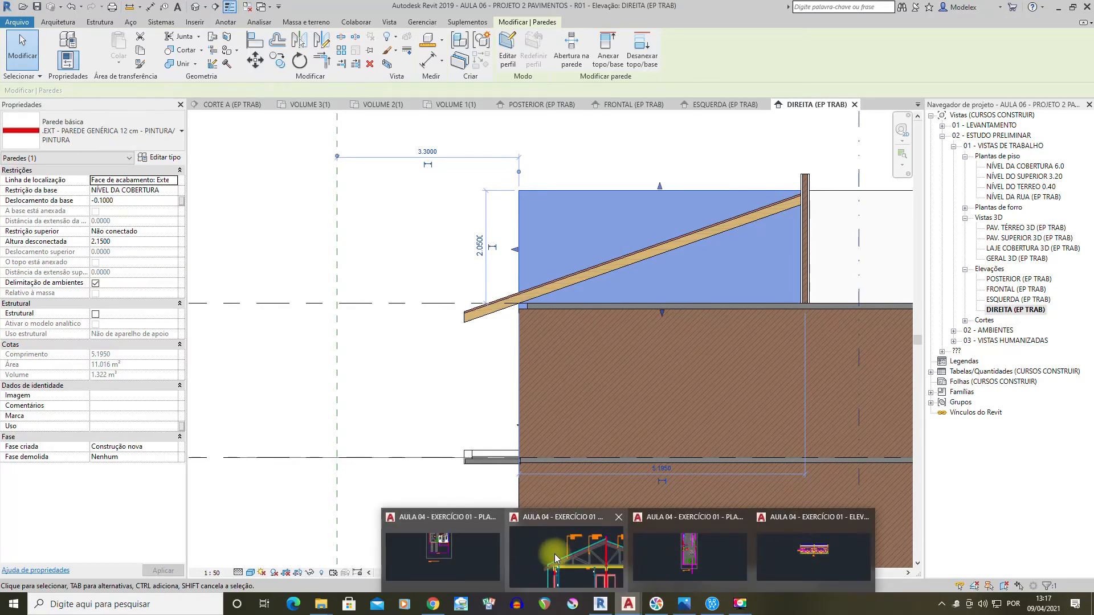
pyautogui.click(563, 556)
pyautogui.write('di')
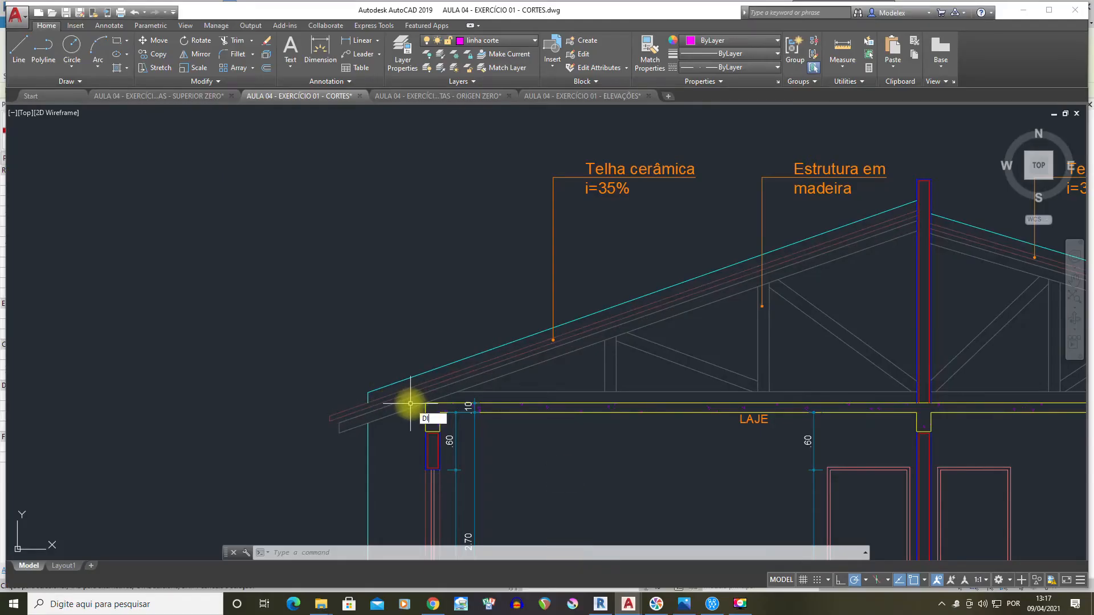
pyautogui.press('Return')
pyautogui.click(431, 403)
pyautogui.scroll(6, 370, 401)
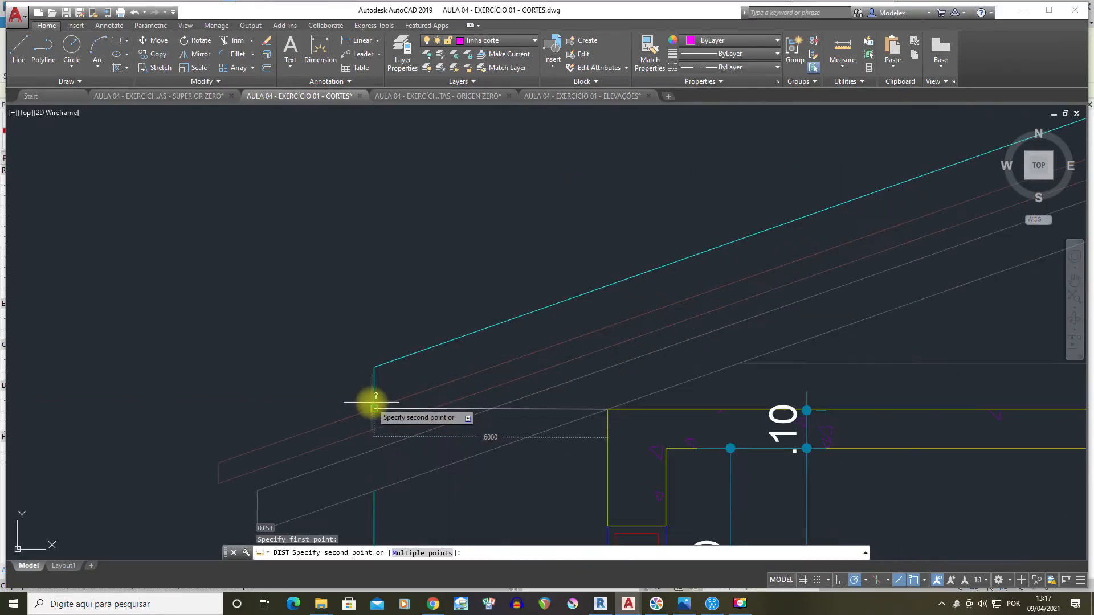
pyautogui.click(374, 408)
pyautogui.scroll(-5, 388, 362)
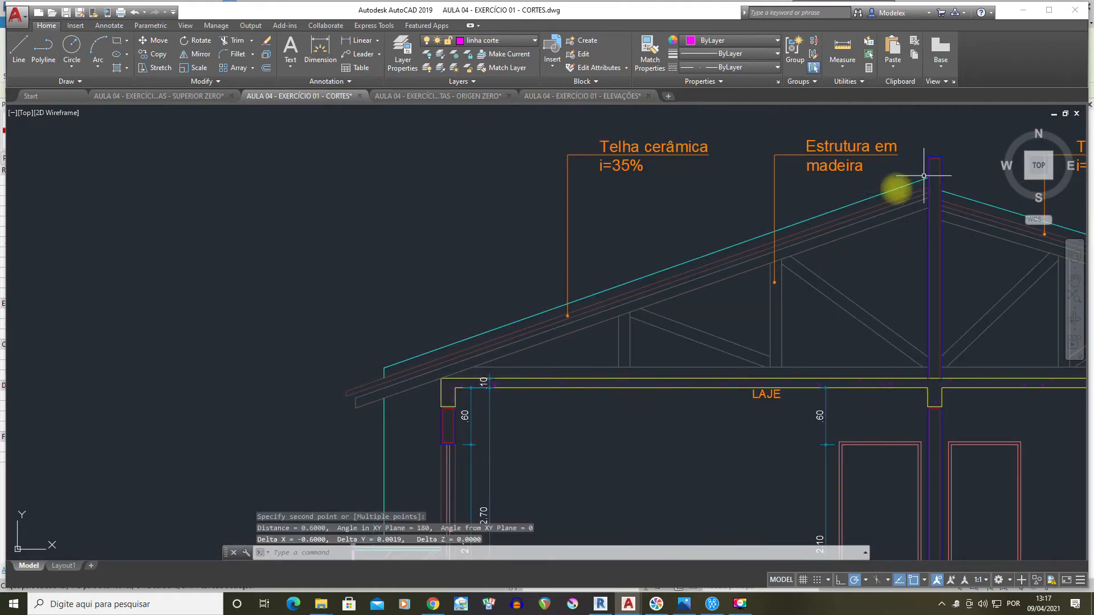
# Switch to Revit and open the NÍVEL DA COBERTURA 6.0 floor plan to examine the front end of the side parapet wall
pyautogui.click(601, 605)
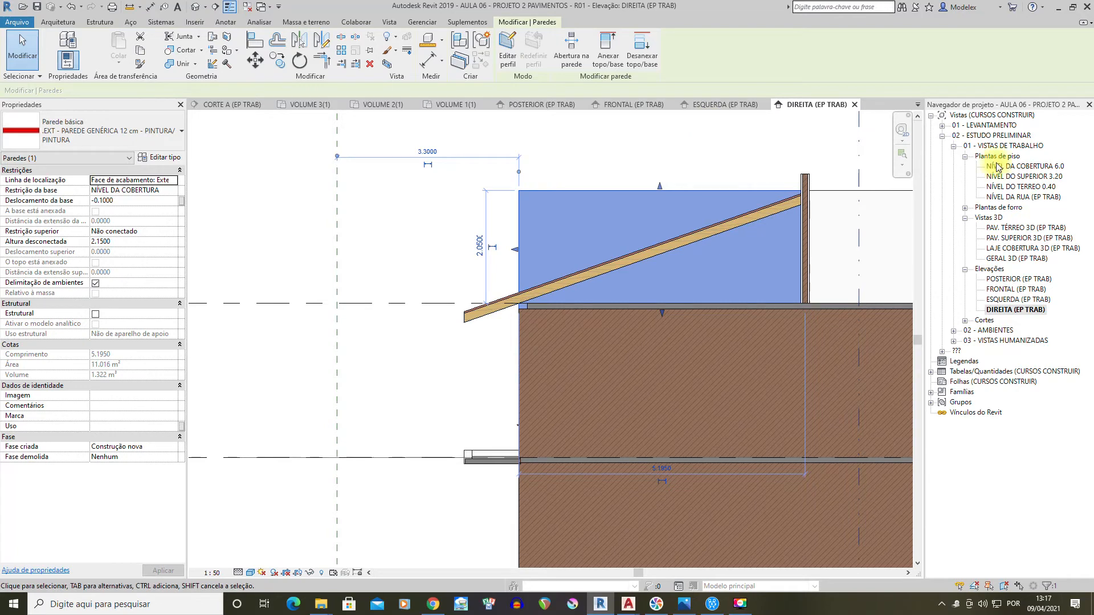
pyautogui.doubleClick(1020, 178)
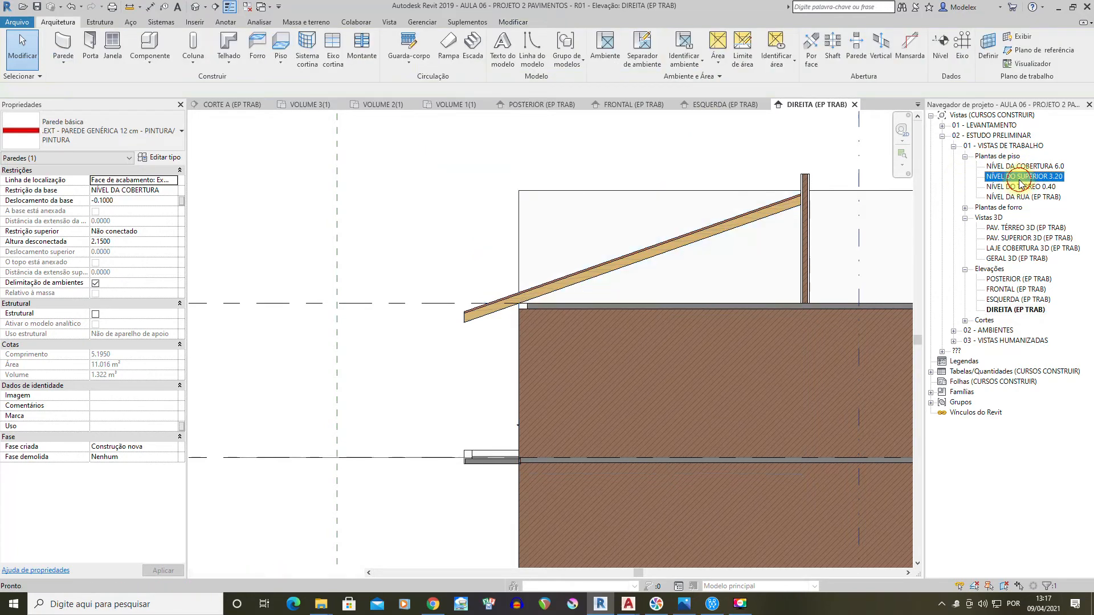
pyautogui.click(1041, 166)
pyautogui.doubleClick(1041, 166)
pyautogui.scroll(6, 513, 430)
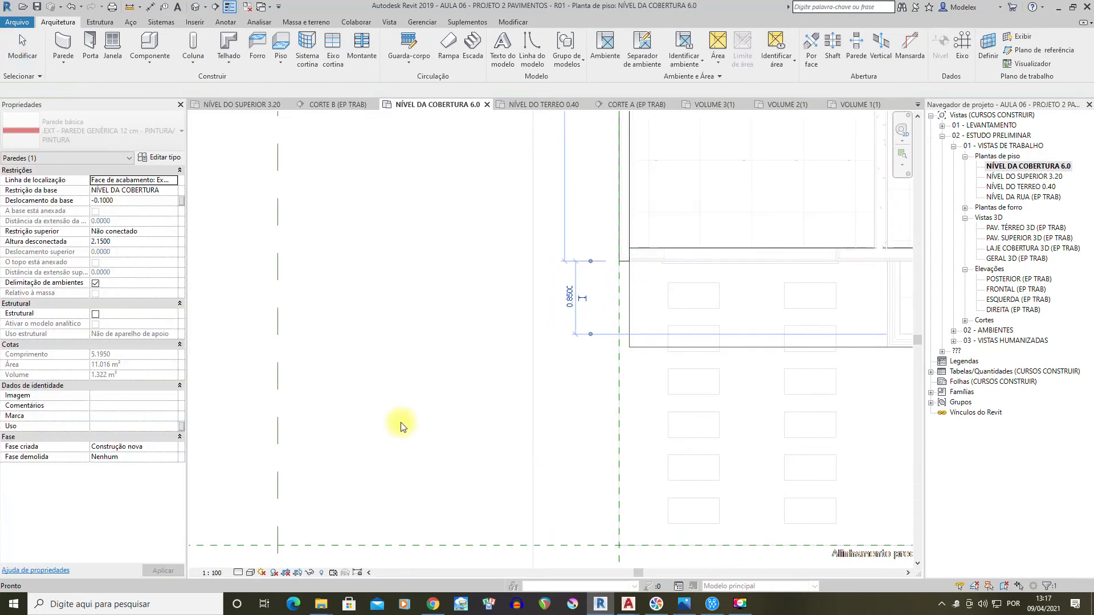
pyautogui.scroll(-2, 596, 325)
pyautogui.moveTo(693, 313); pyautogui.dragTo(489, 386, button='middle')
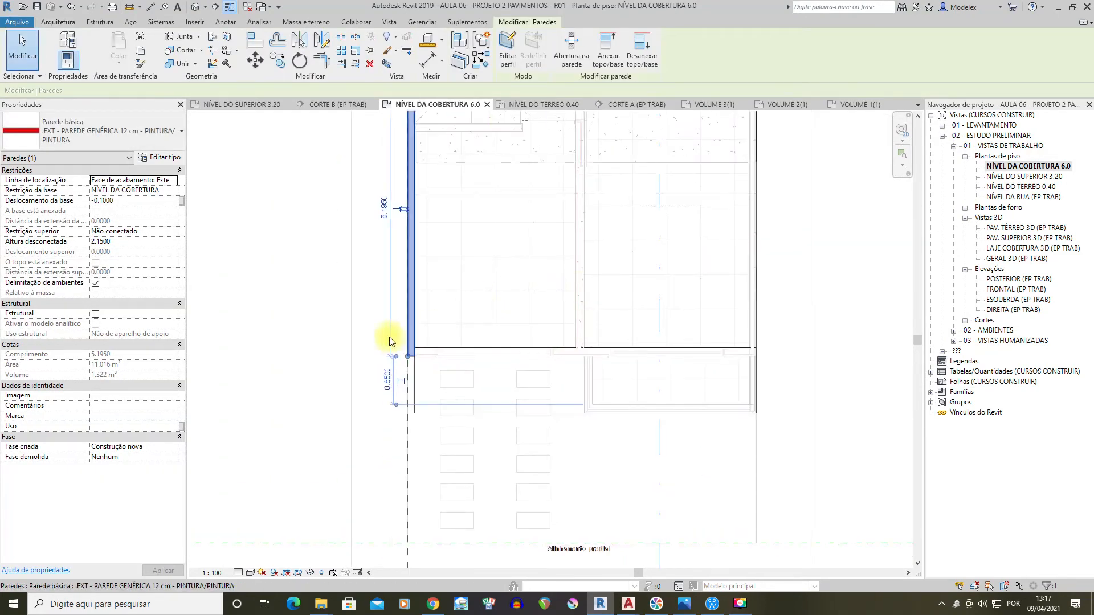
pyautogui.click(323, 339)
pyautogui.scroll(4, 410, 361)
pyautogui.click(414, 354)
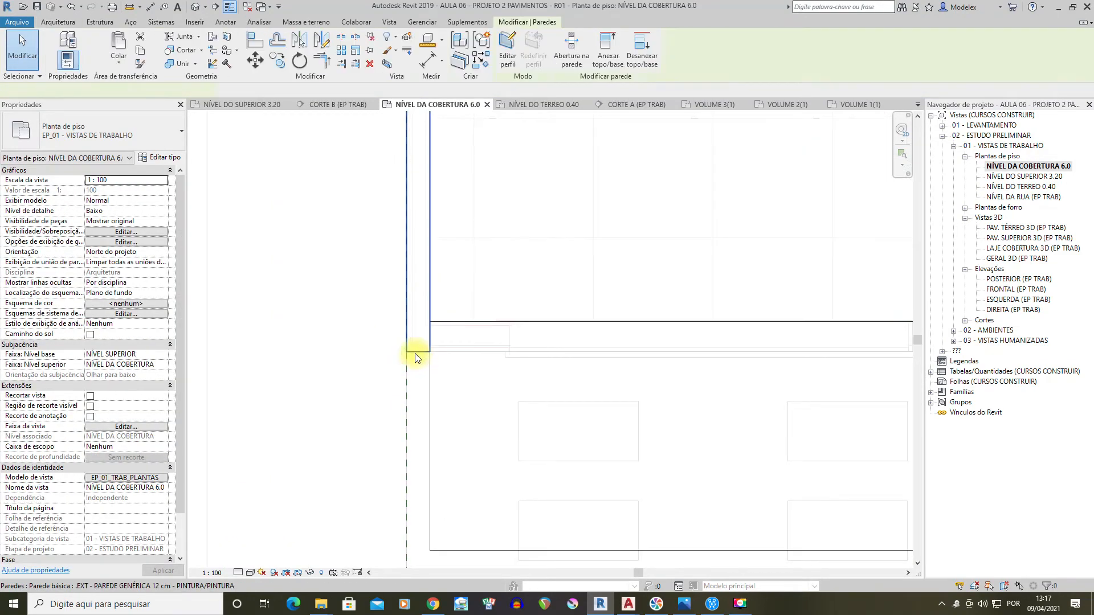
# Draw a 0.60 m long segment of 12 cm exterior wall continuing the side parapet wall past its front end
pyautogui.click(279, 40)
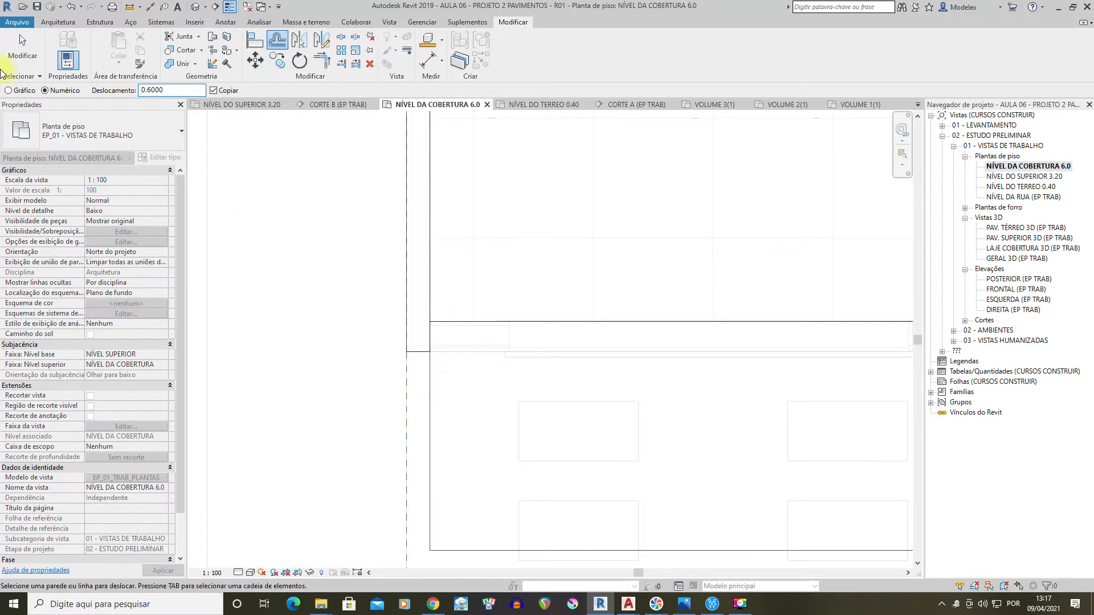
pyautogui.click(22, 41)
pyautogui.click(418, 349)
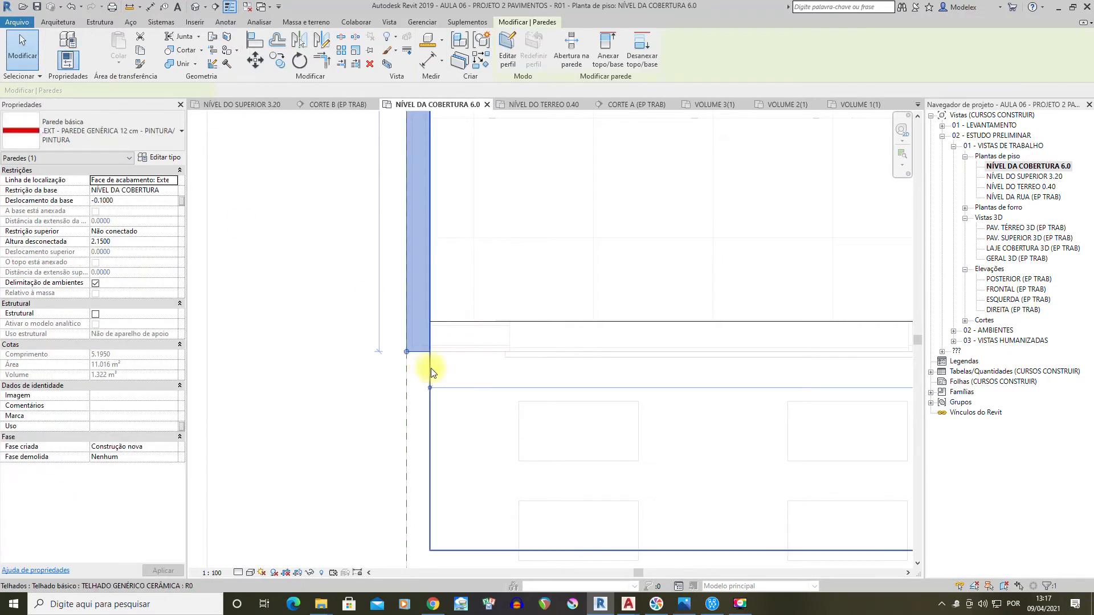
pyautogui.moveTo(430, 368); pyautogui.dragTo(485, 313, button='middle')
pyautogui.scroll(1, 442, 237)
pyautogui.click(59, 23)
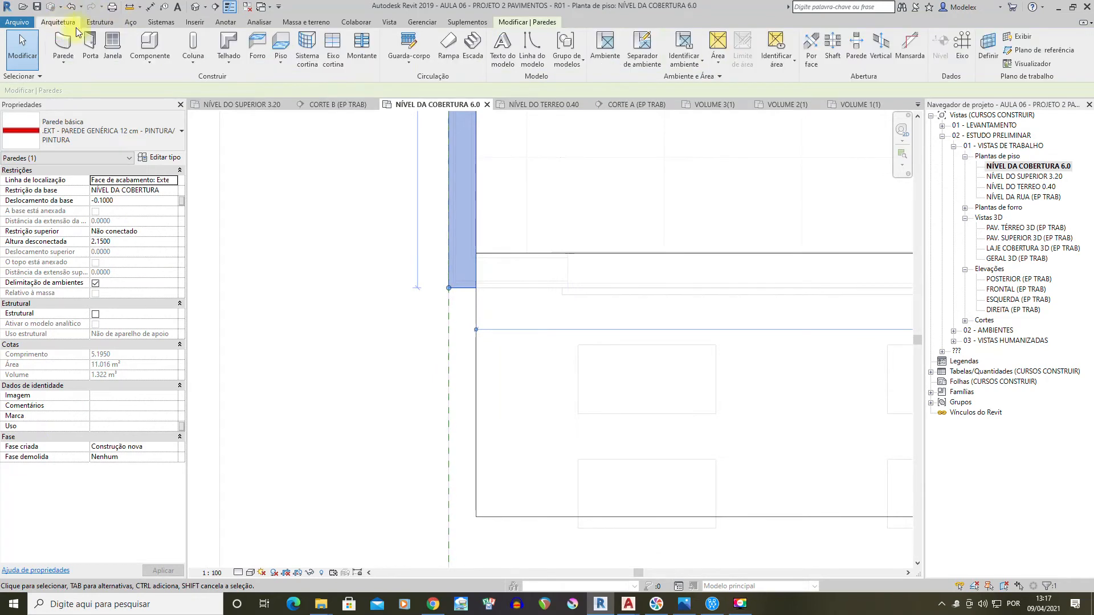
pyautogui.click(64, 46)
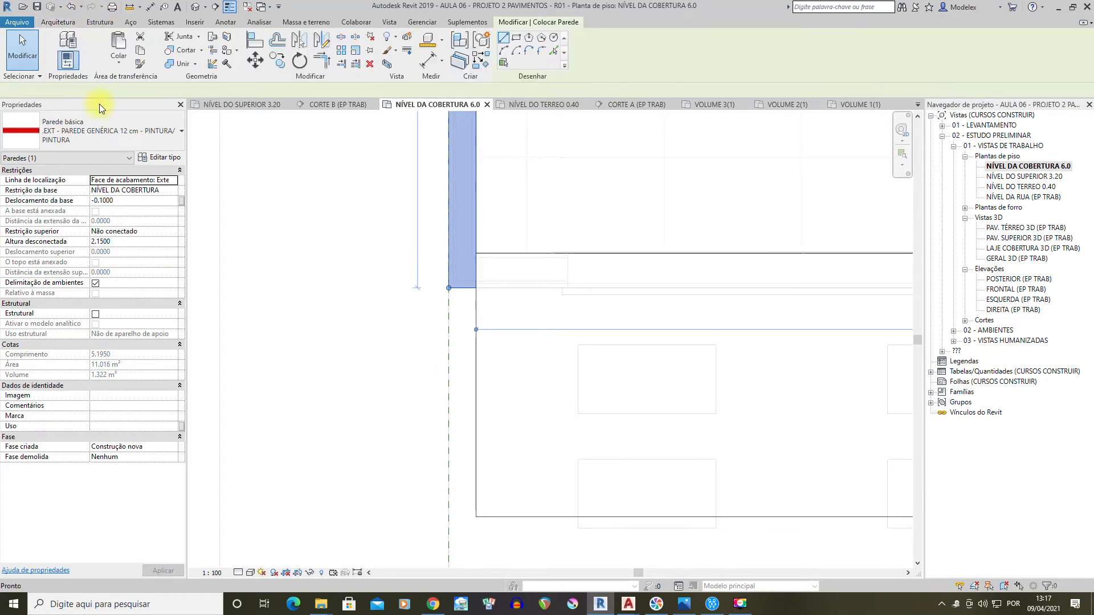
pyautogui.click(474, 318)
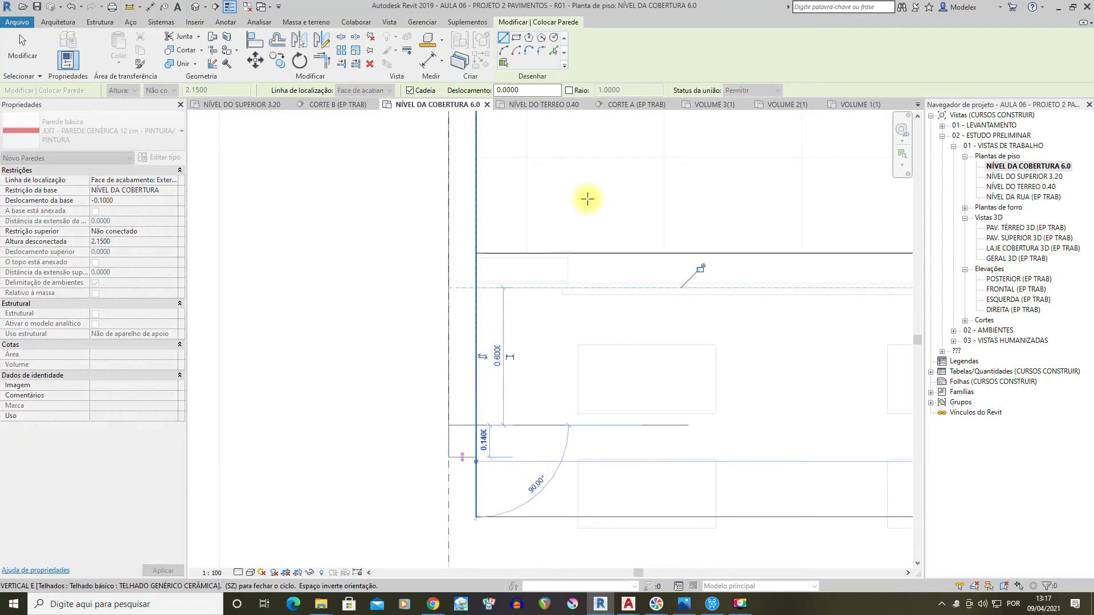
pyautogui.click(22, 51)
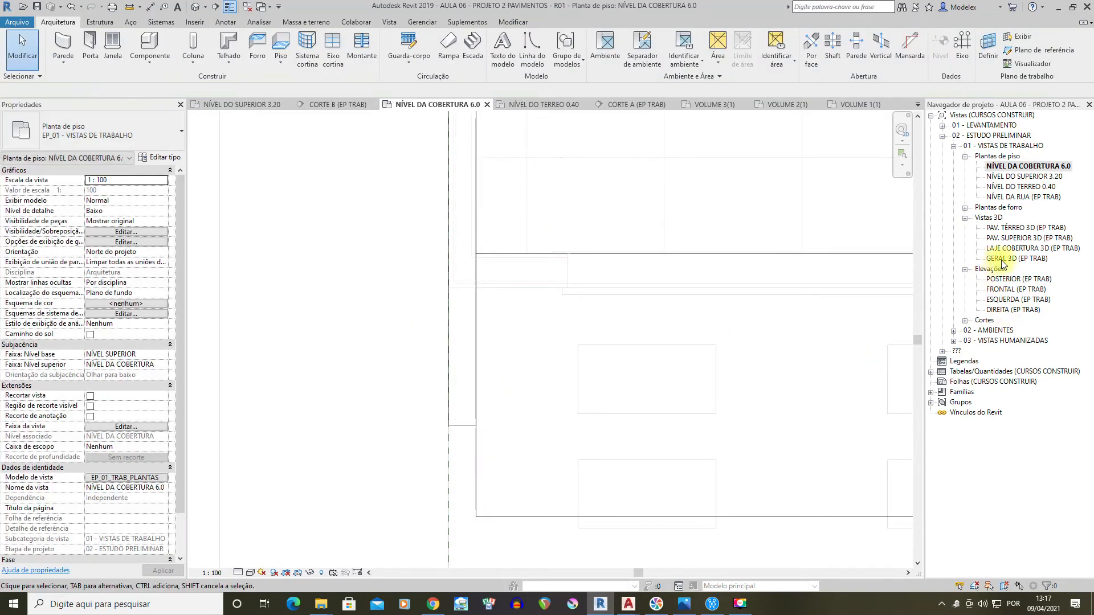
# Examine the front roof and the extended side parapet wall from both sides in the GERAL 3D view
pyautogui.doubleClick(1003, 258)
pyautogui.keyDown('shift'); pyautogui.moveTo(452, 310); pyautogui.dragTo(559, 302, button='middle'); pyautogui.keyUp('shift')
pyautogui.keyDown('shift'); pyautogui.moveTo(631, 224); pyautogui.dragTo(539, 222, button='middle'); pyautogui.keyUp('shift')
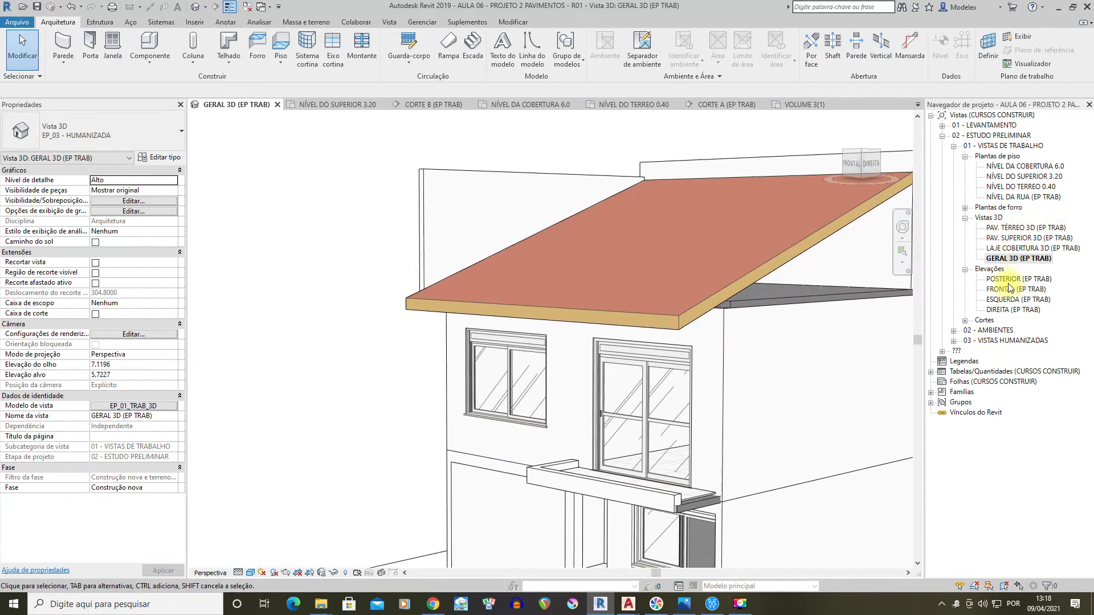
# In the DIREITA elevation, select both side parapet wall segments and try to edit their profile together
pyautogui.doubleClick(1002, 310)
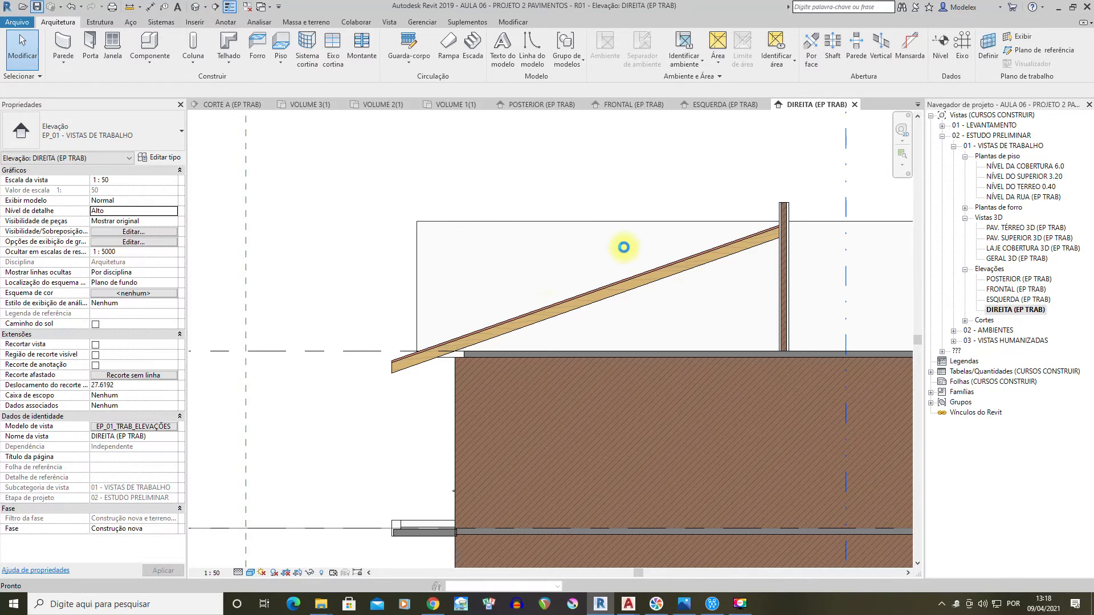
pyautogui.click(659, 220)
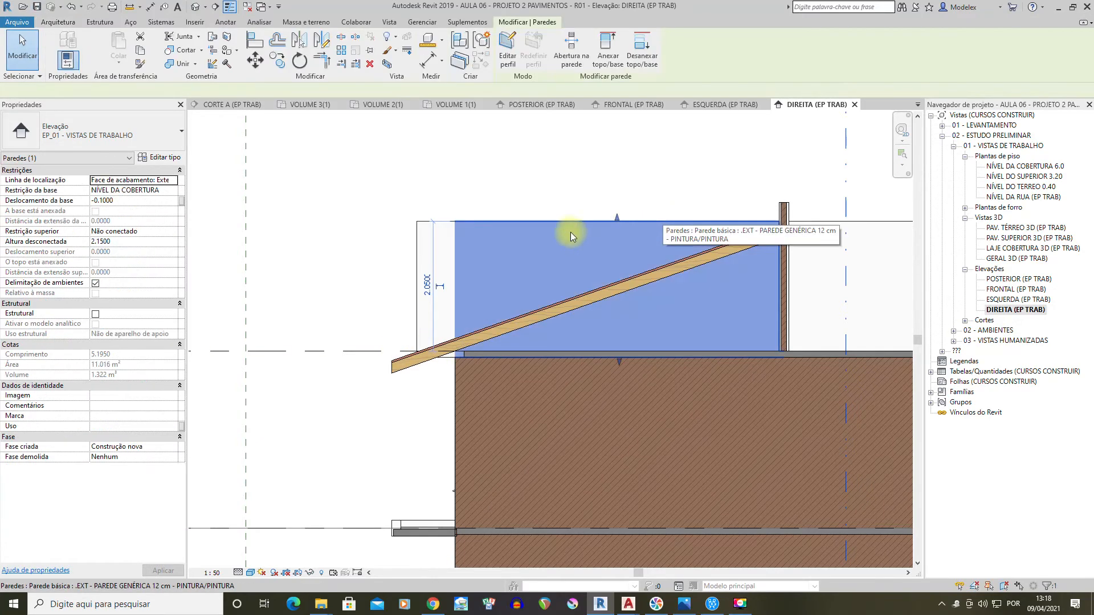
pyautogui.scroll(2, 494, 233)
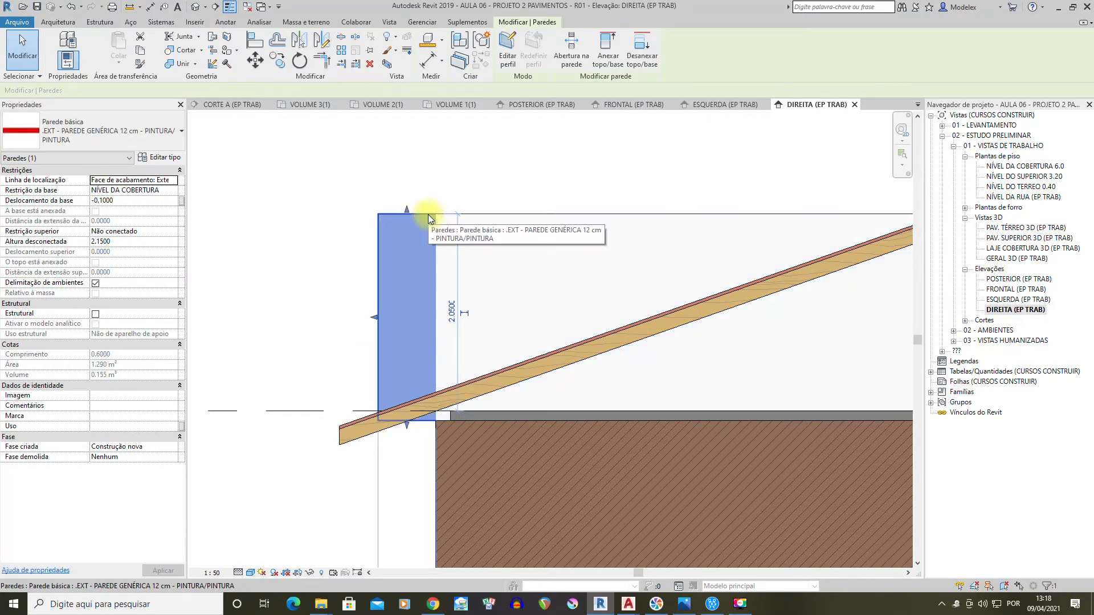
pyautogui.keyDown('ctrl'); pyautogui.click(422, 214); pyautogui.keyUp('ctrl')
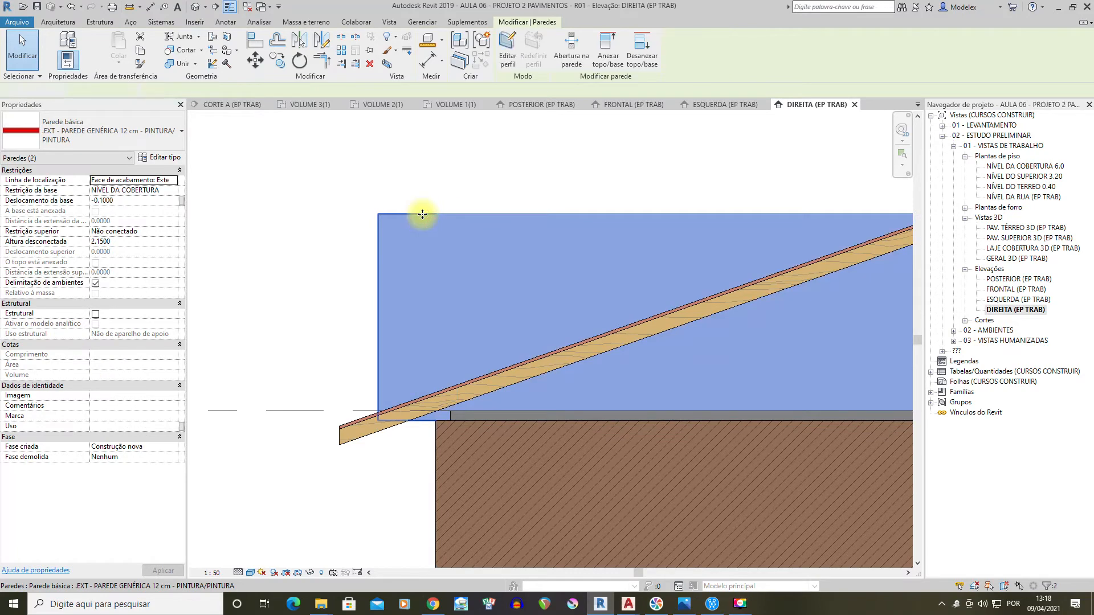
pyautogui.doubleClick(422, 214)
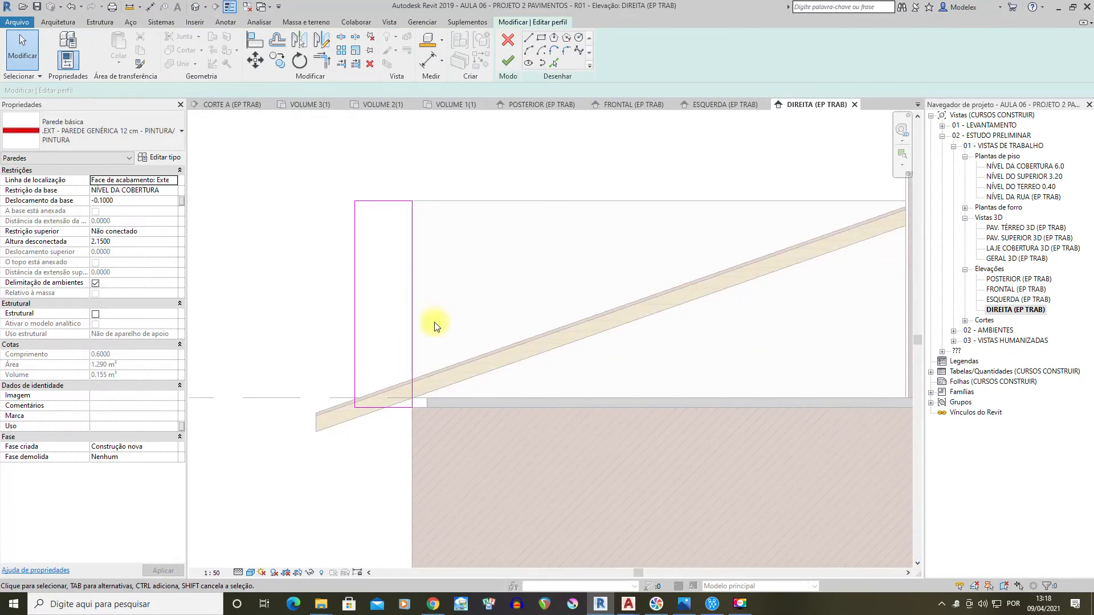
pyautogui.click(509, 41)
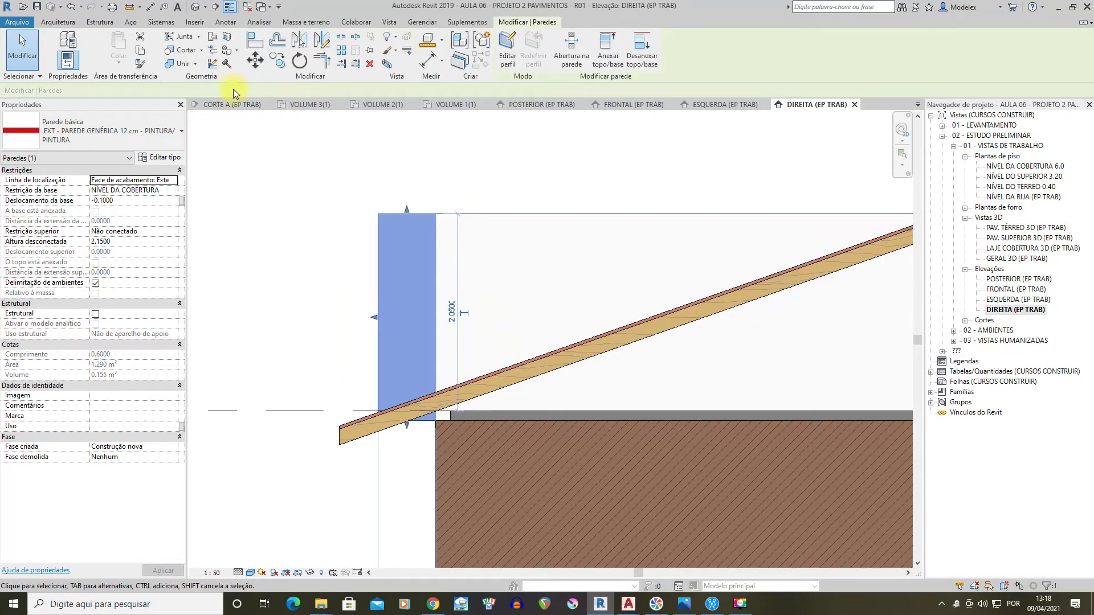
# Try to join the geometry of the long side parapet wall with the short wall segment in front of it
pyautogui.click(178, 67)
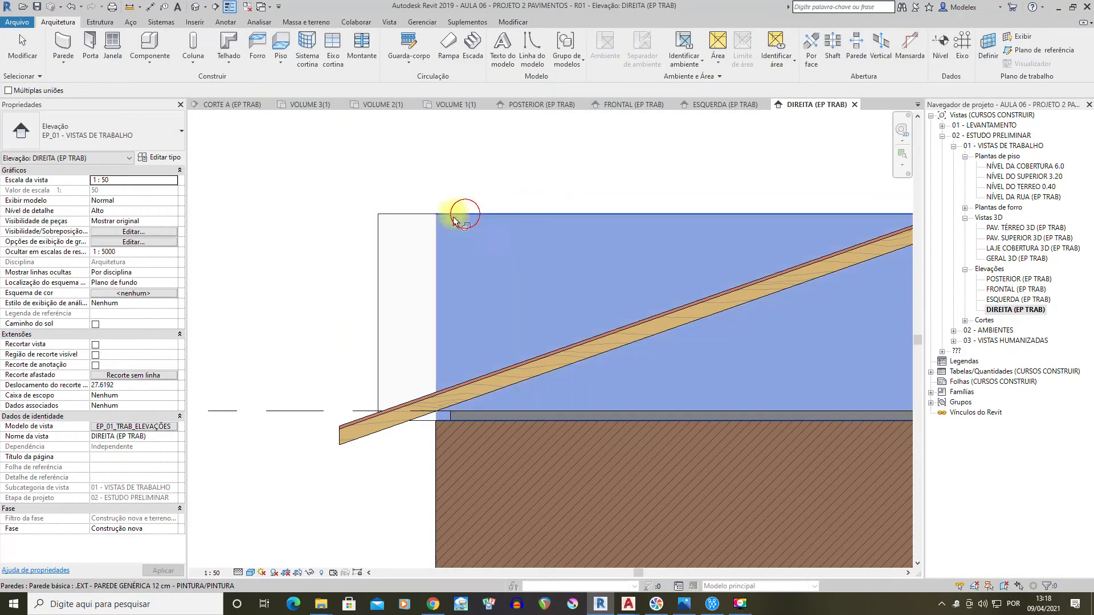
pyautogui.click(411, 216)
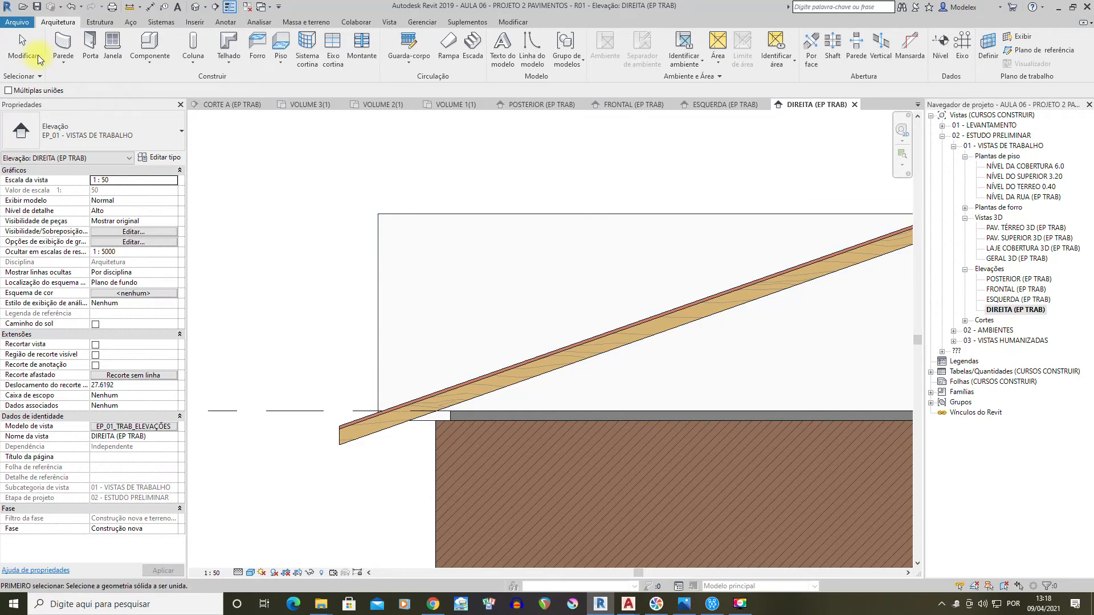
pyautogui.click(22, 46)
# Delete the short 0.60 m wall segment at the front end of the side parapet wall
pyautogui.click(428, 221)
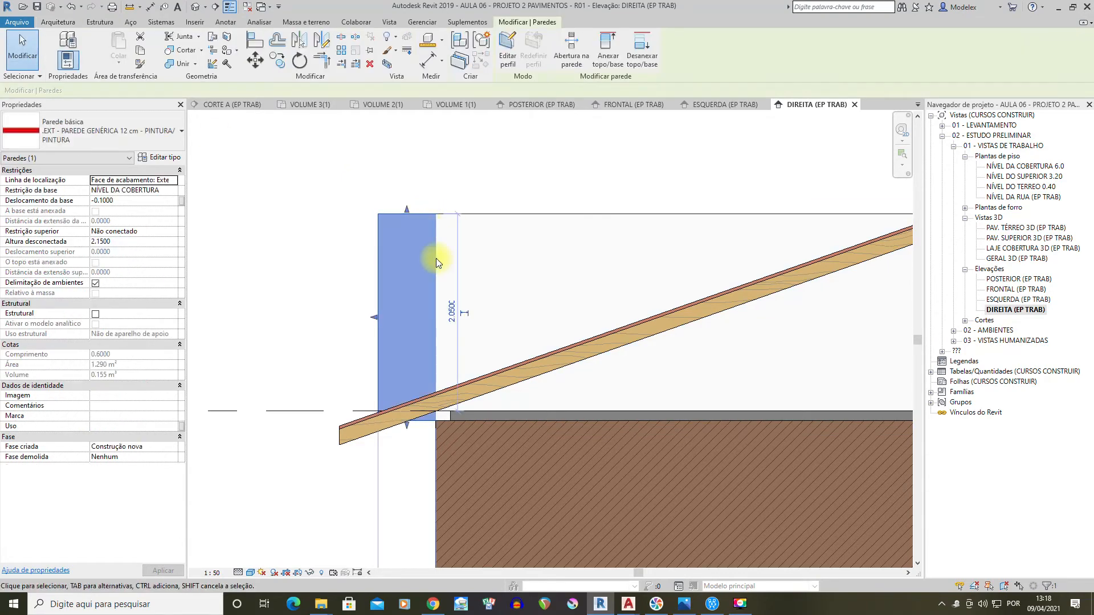
pyautogui.scroll(1, 434, 274)
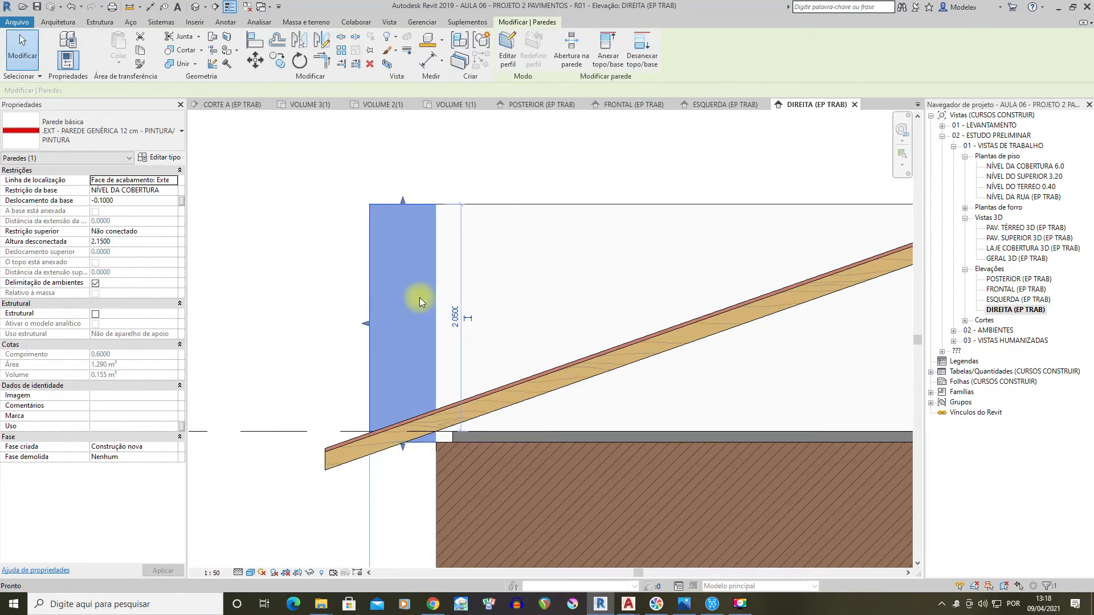
pyautogui.press('Delete')
# Stretch the side parapet wall's front end outward to a total length of 5.70 m, and undo the stretch
pyautogui.click(473, 210)
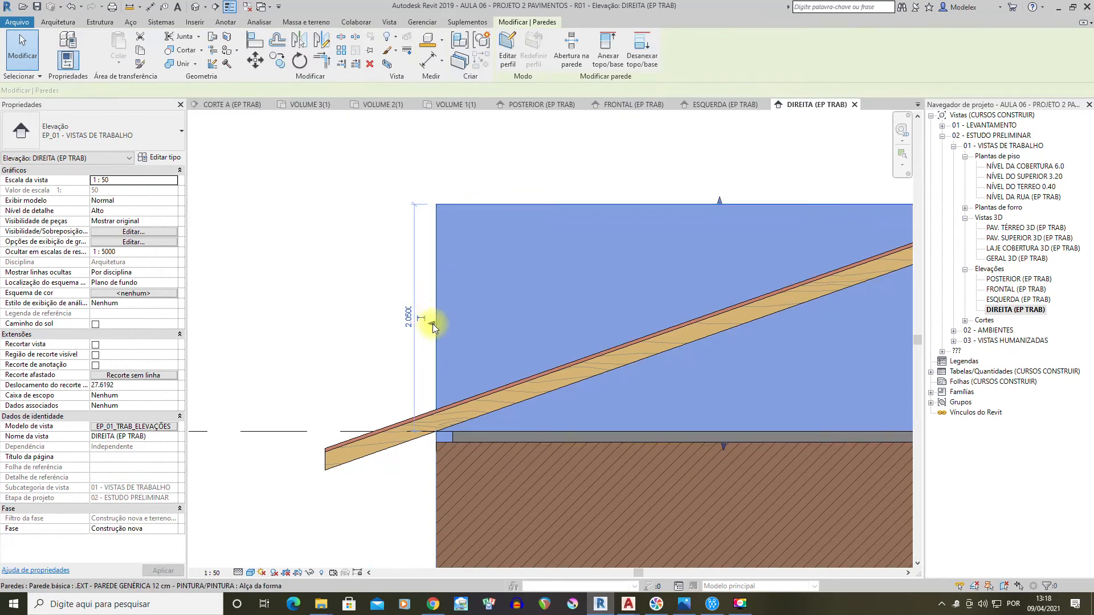
pyautogui.click(432, 323)
pyautogui.moveTo(398, 323); pyautogui.dragTo(385, 323)
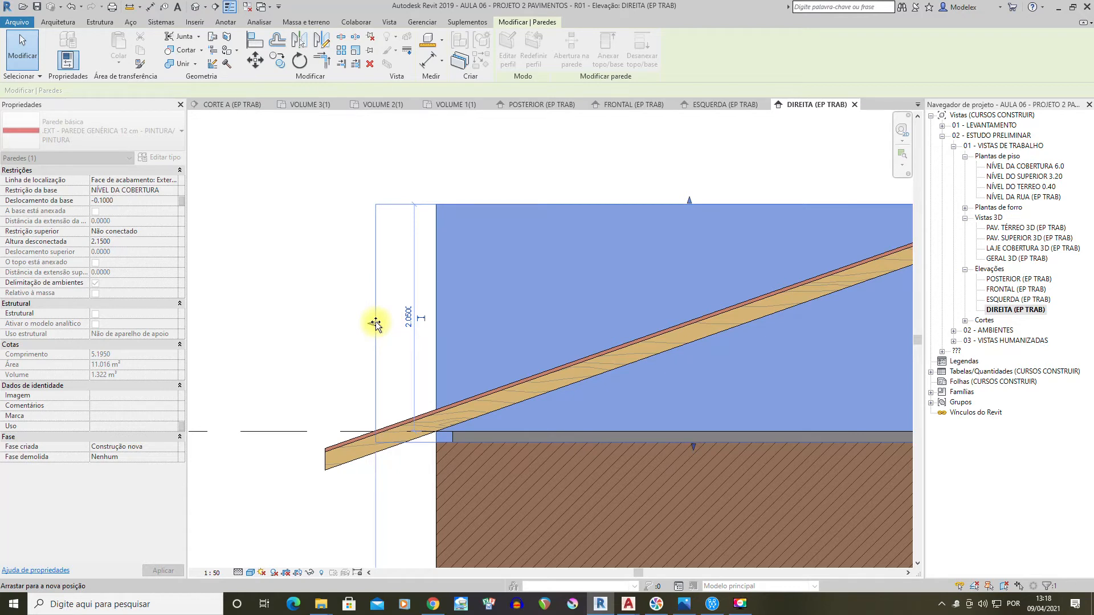
pyautogui.moveTo(379, 323); pyautogui.dragTo(380, 323)
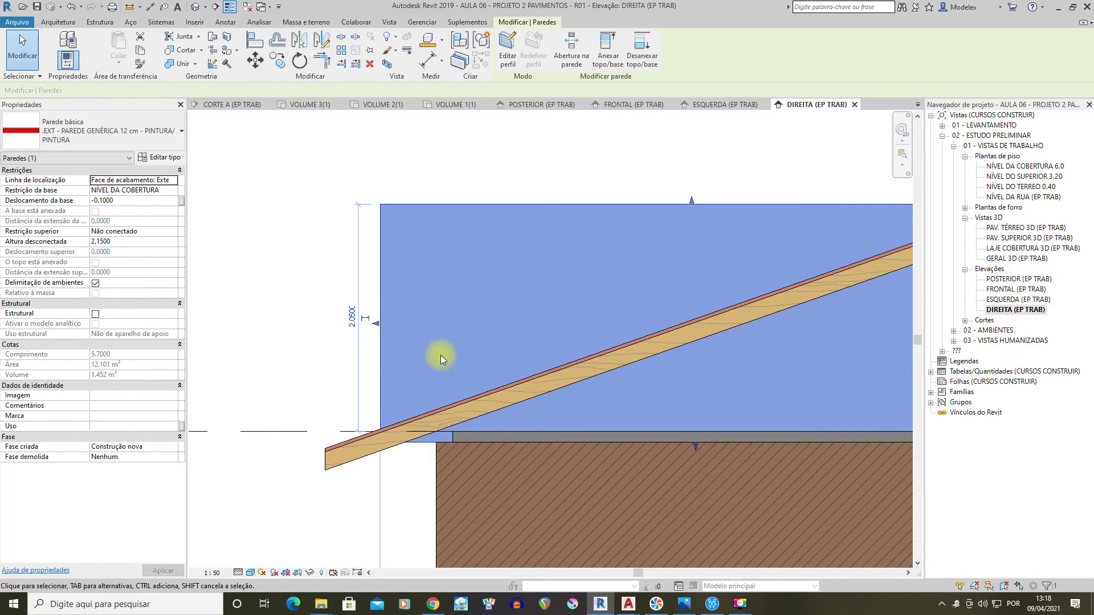
pyautogui.hotkey('ctrl', 'z')
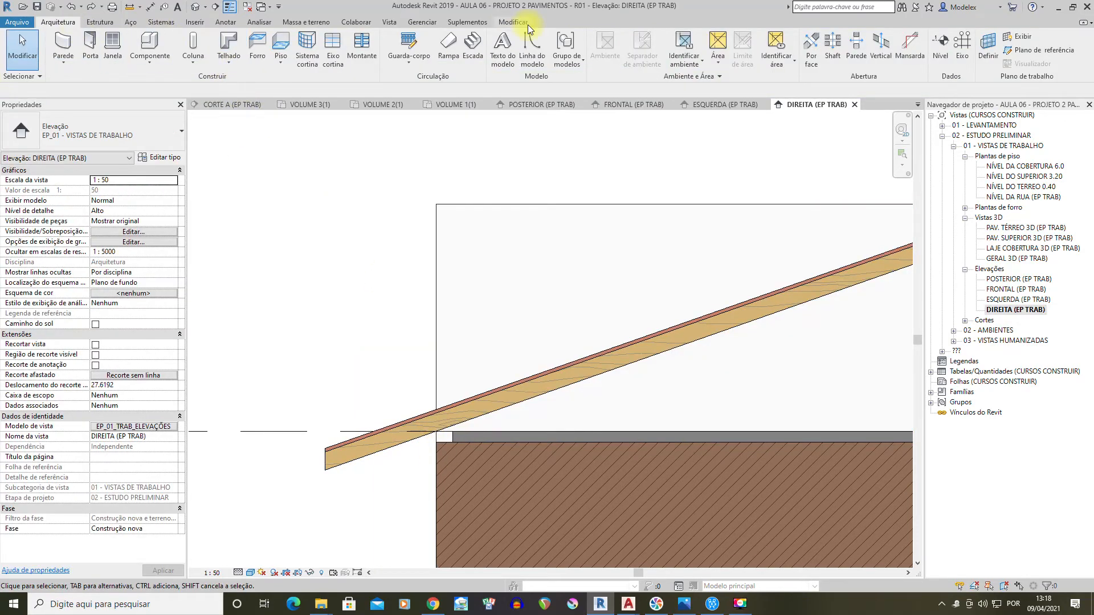
# Open the side parapet wall's profile for editing and offset a copy of its front vertical edge 0.60 m outward
pyautogui.click(508, 23)
pyautogui.scroll(-3, 463, 236)
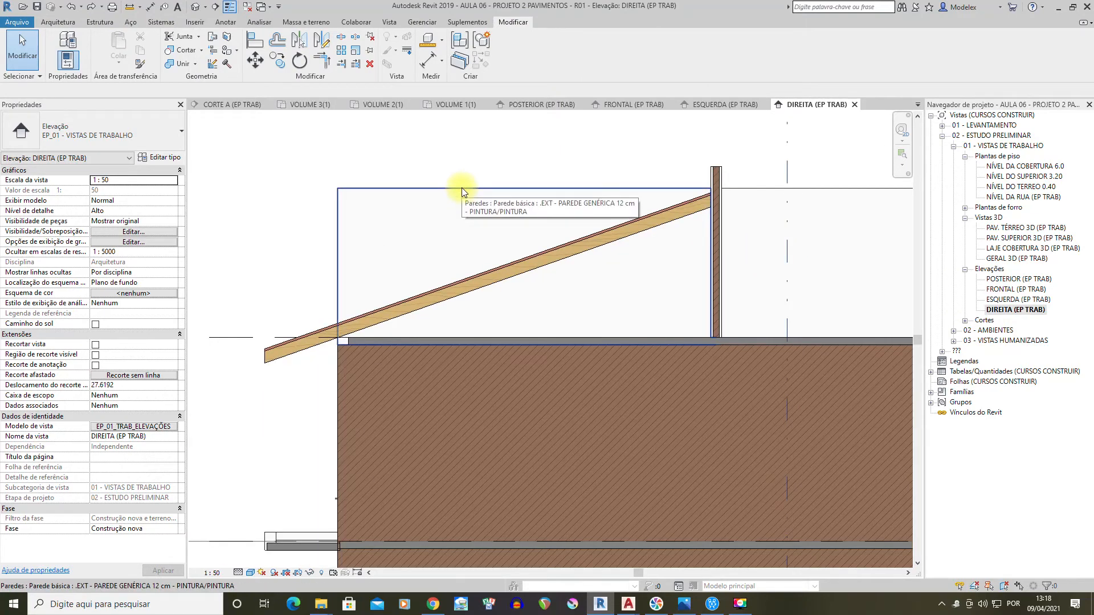
pyautogui.click(391, 190)
pyautogui.doubleClick(391, 193)
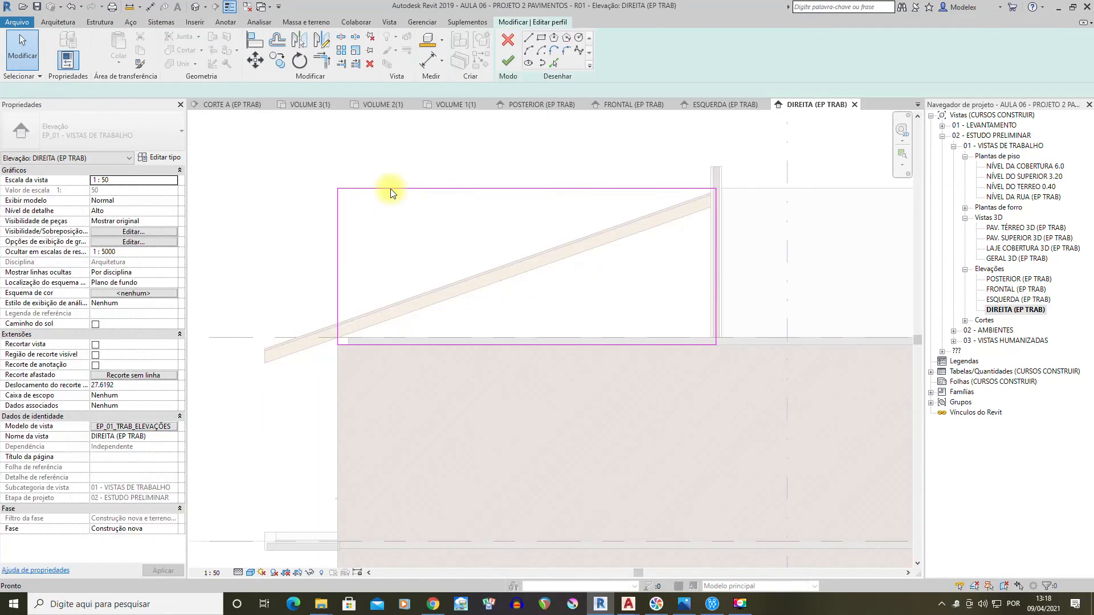
pyautogui.moveTo(398, 190); pyautogui.dragTo(445, 208, button='middle')
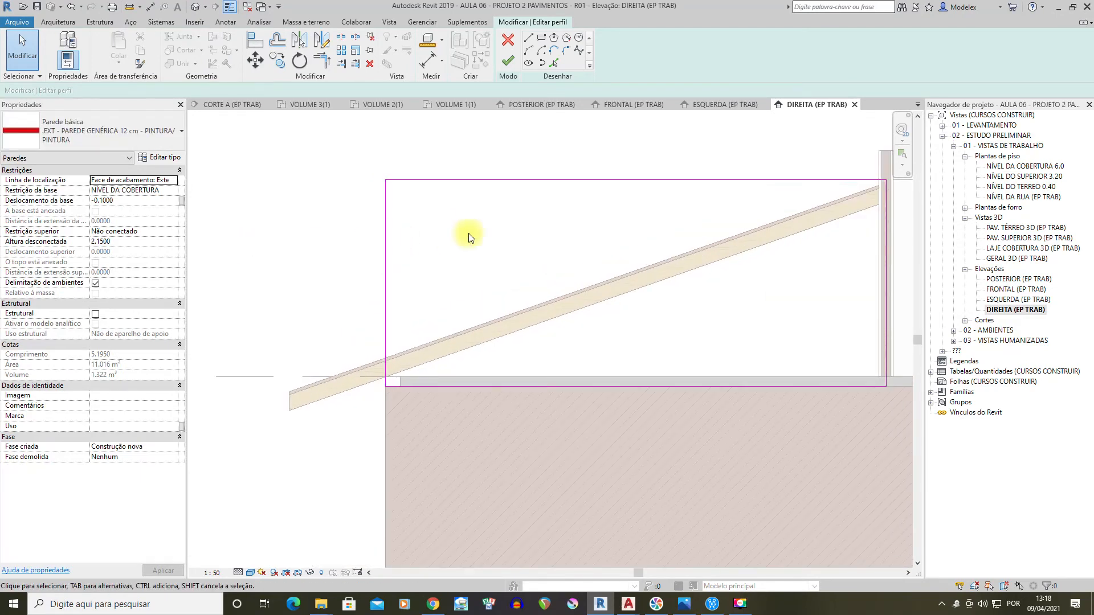
pyautogui.scroll(2, 397, 276)
pyautogui.scroll(-1, 231, 269)
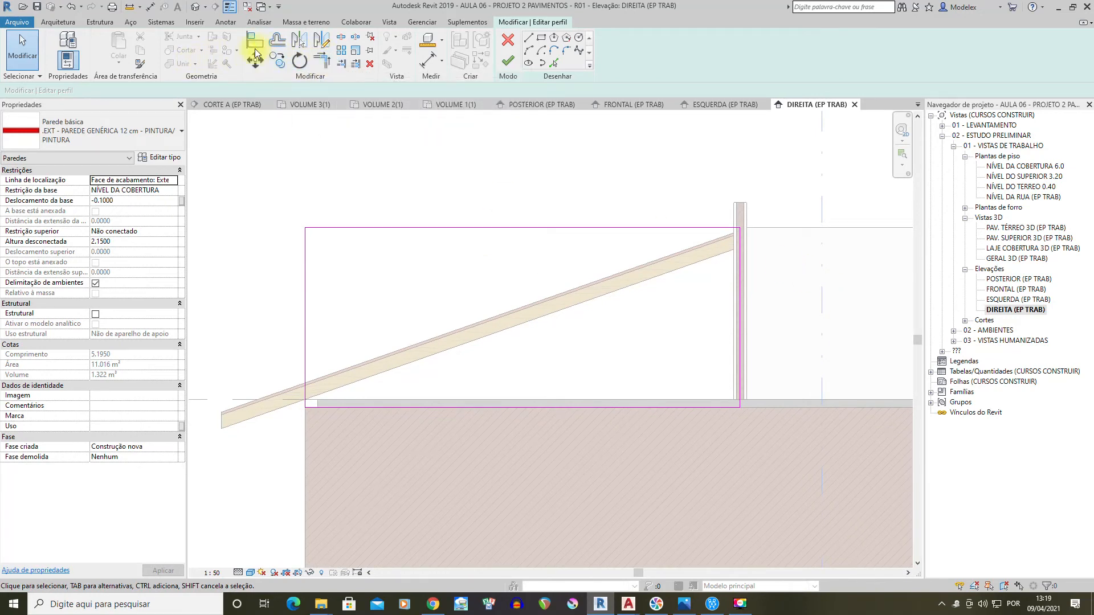
pyautogui.click(277, 40)
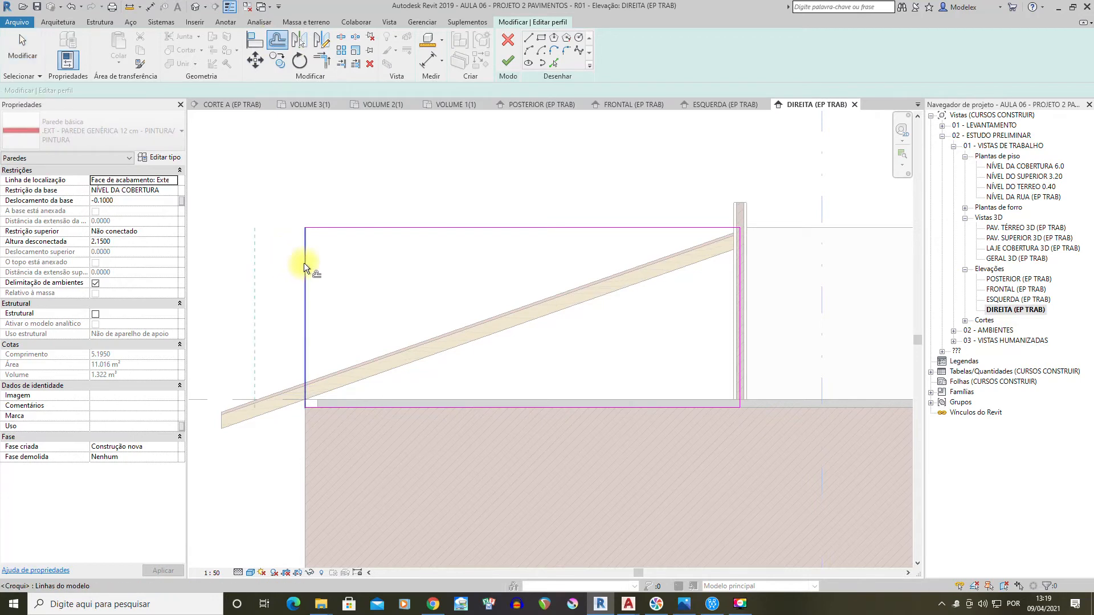
pyautogui.click(304, 262)
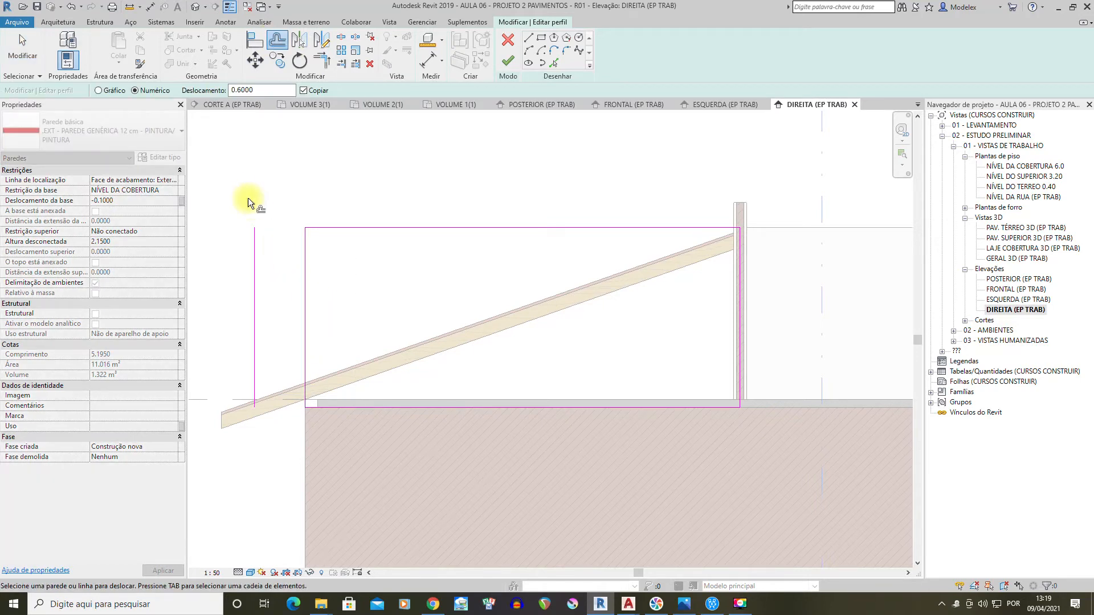
pyautogui.click(34, 57)
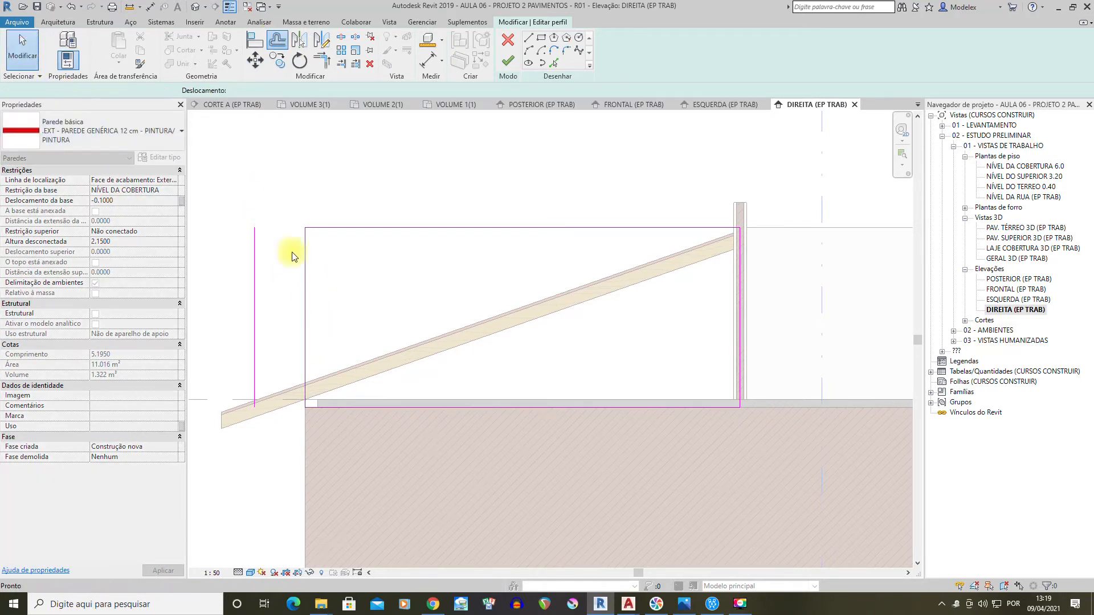
# Extend the profile's top and bottom edges to corners with the offset vertical line using Trim/Extend
pyautogui.press('t')
pyautogui.press('r')
pyautogui.click(333, 228)
pyautogui.click(253, 242)
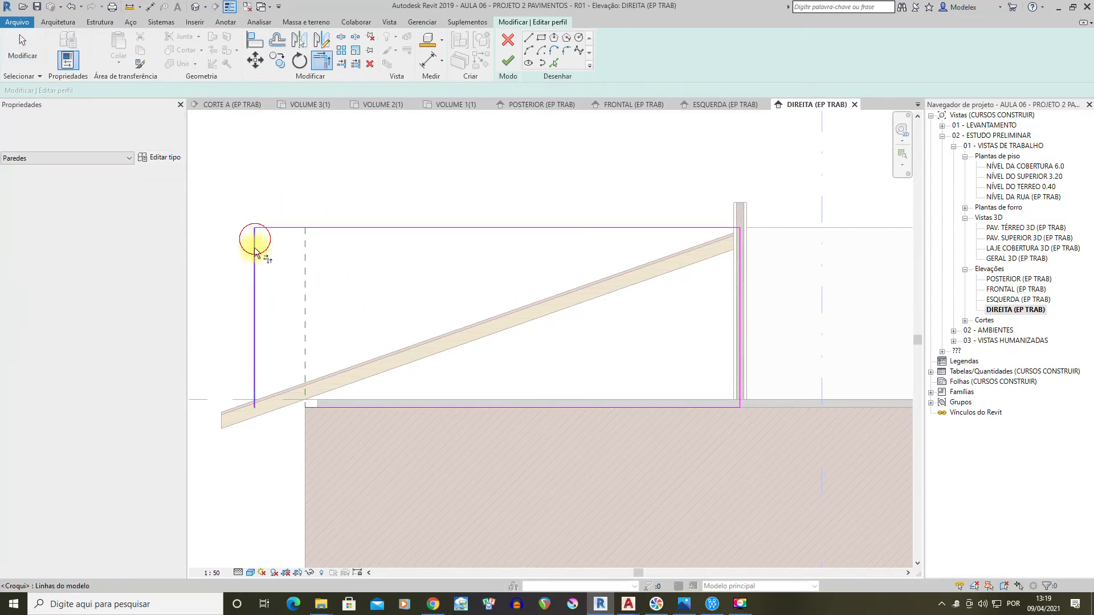
pyautogui.click(357, 407)
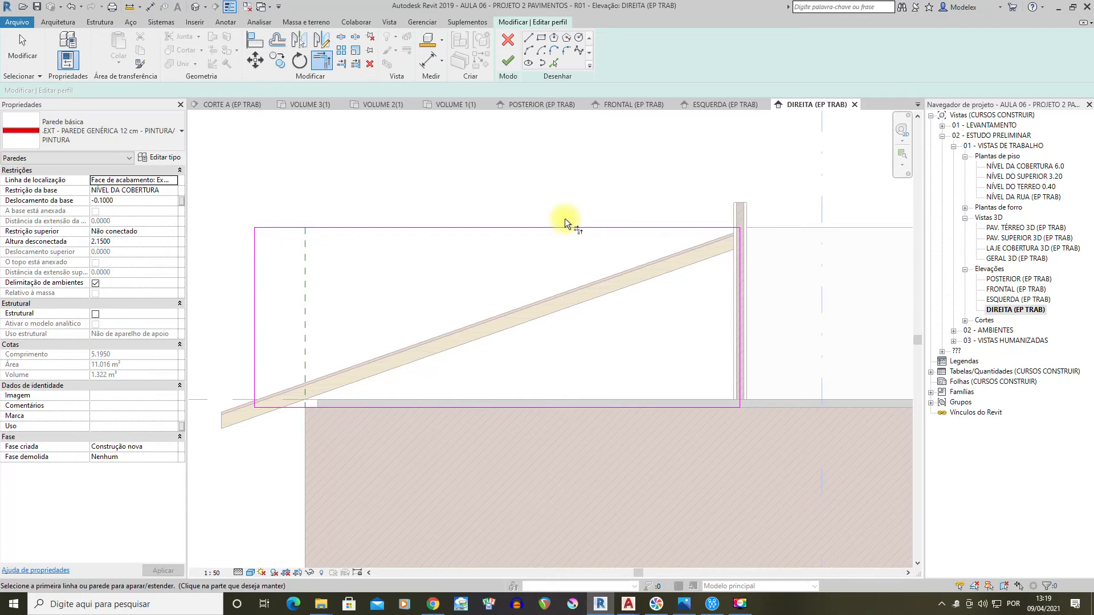
# Add a vertical profile line along the taller wall's roof-side face and trim the profile's top edge to it
pyautogui.scroll(4, 756, 299)
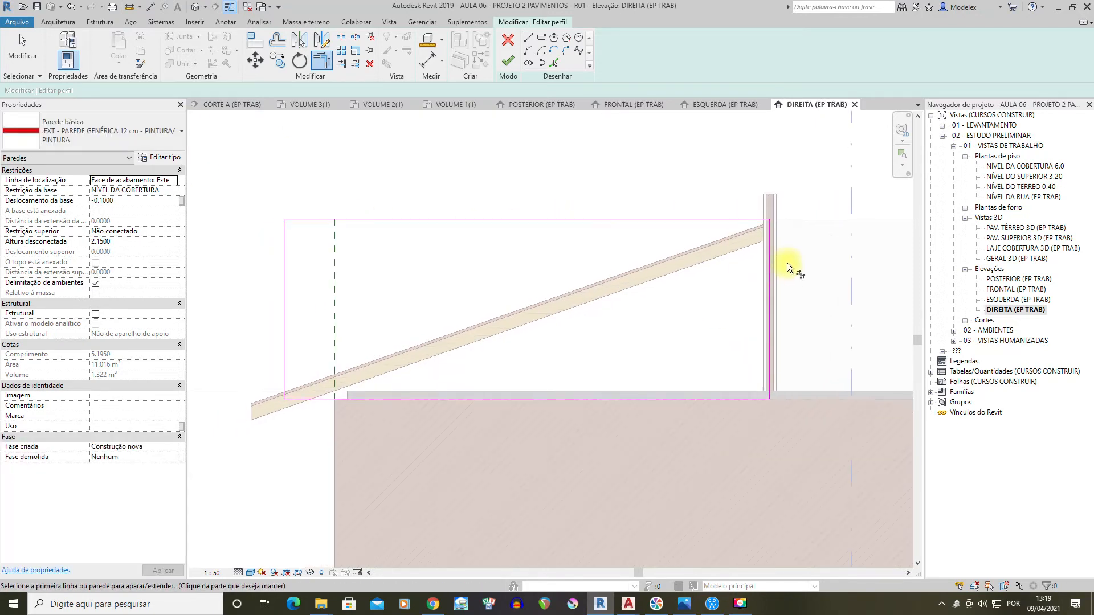
pyautogui.scroll(3, 683, 278)
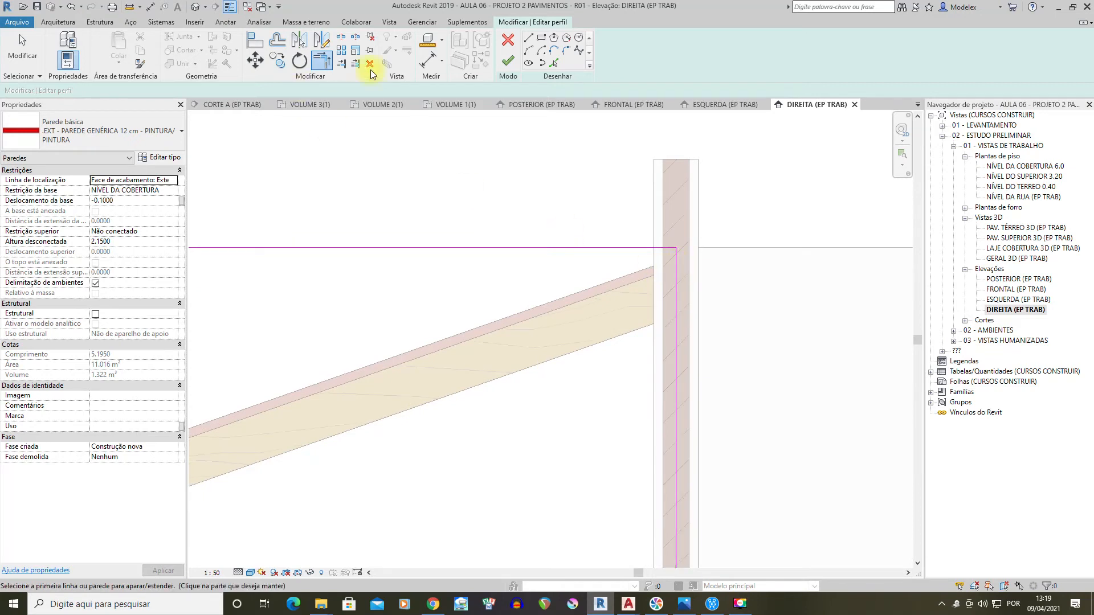
pyautogui.click(552, 64)
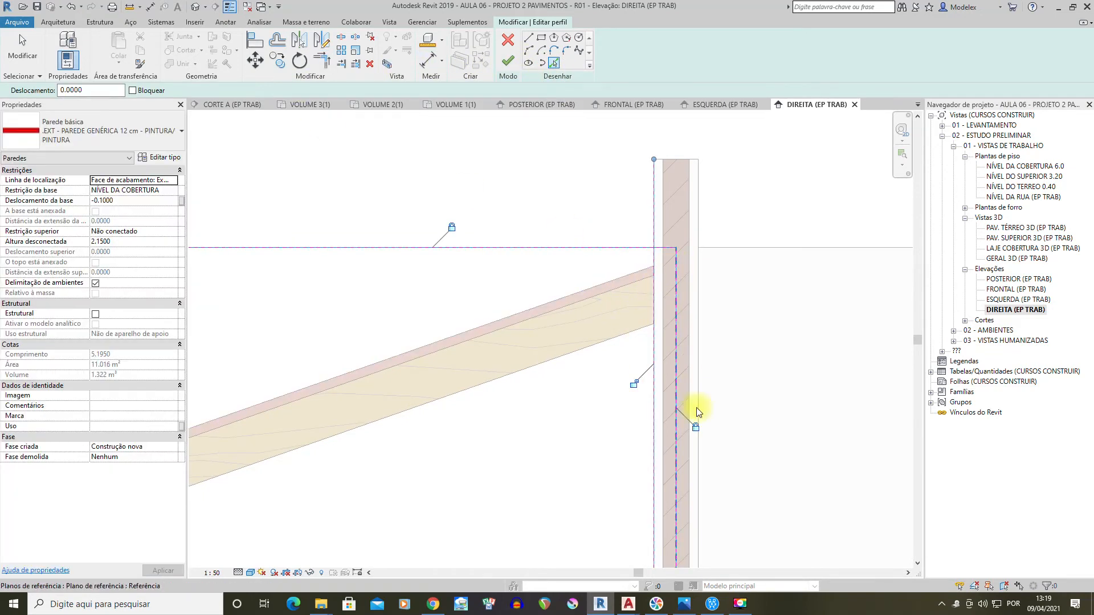
pyautogui.click(690, 248)
pyautogui.press('t')
pyautogui.press('r')
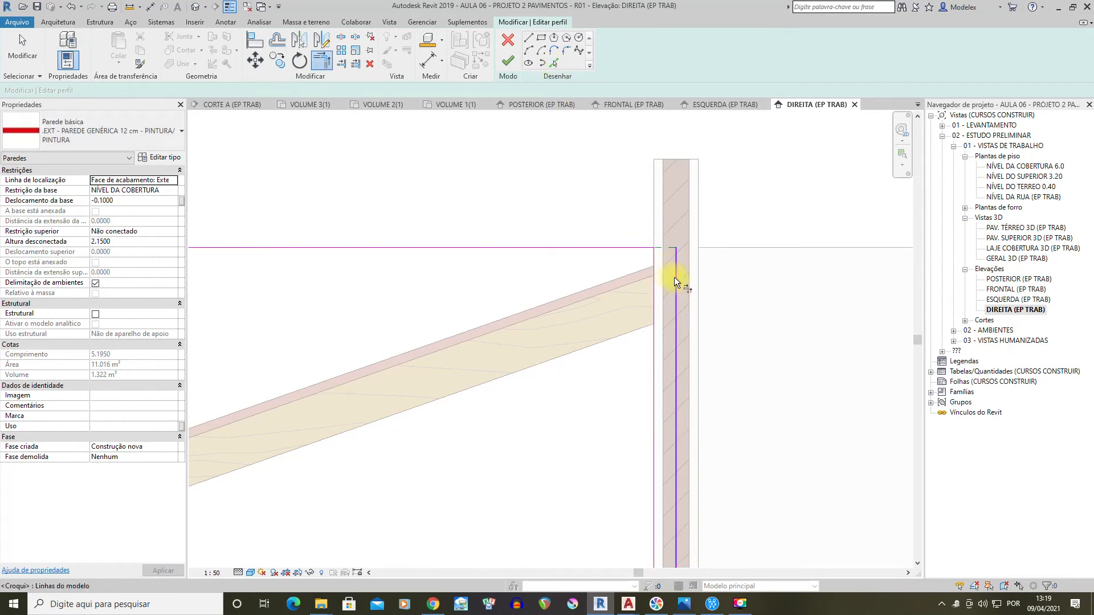
# Delete the old vertical profile line inside the taller wall and trim the bottom edge to the new line
pyautogui.click(21, 43)
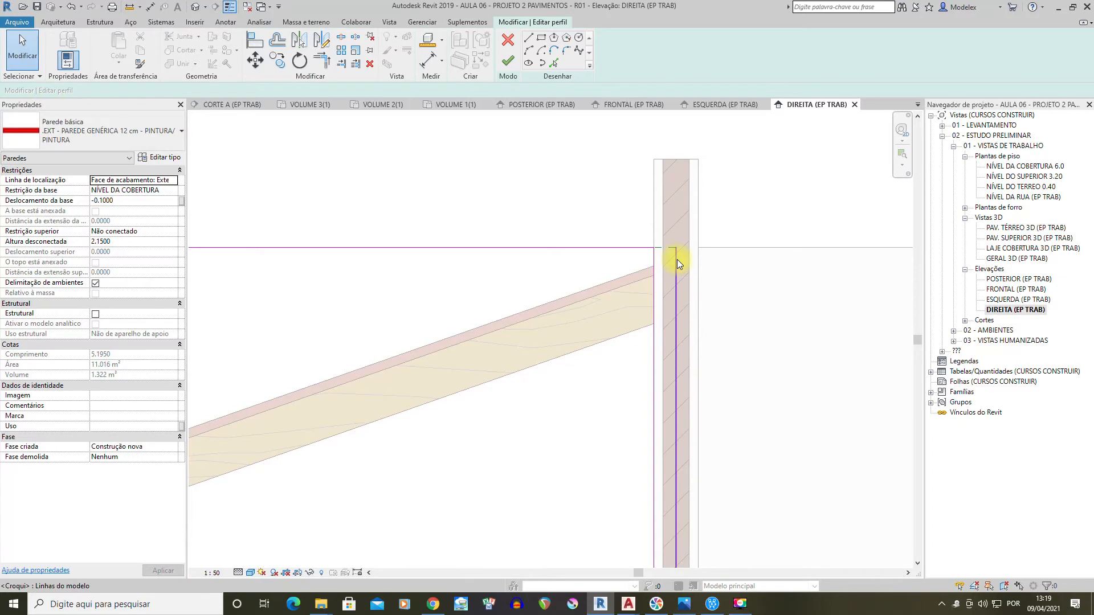
pyautogui.scroll(-2, 683, 277)
pyautogui.scroll(-3, 682, 277)
pyautogui.scroll(2, 691, 398)
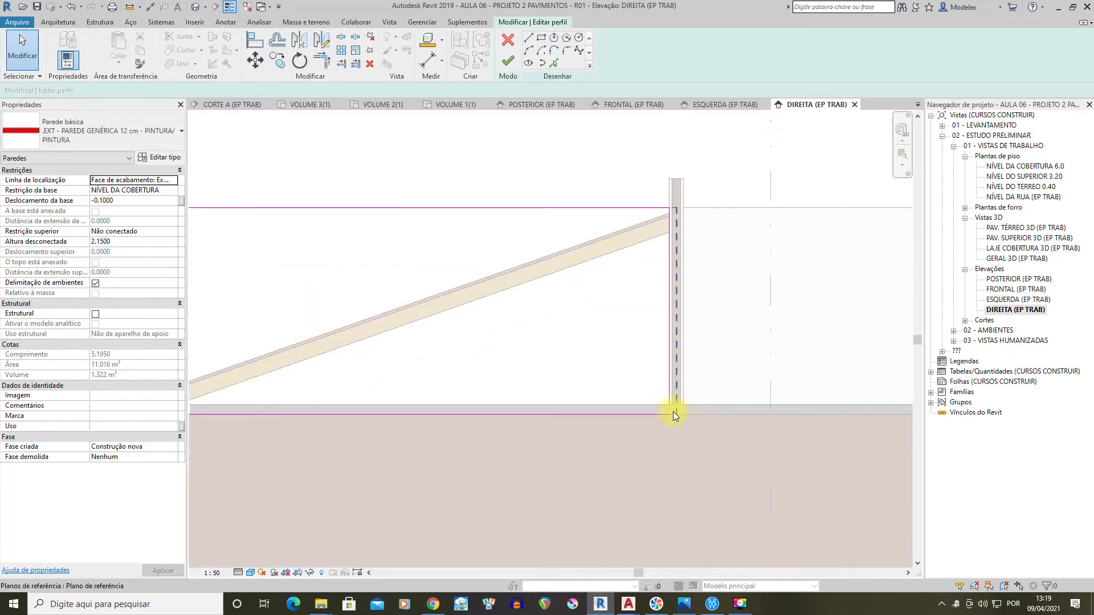
pyautogui.press('t')
pyautogui.press('r')
pyautogui.moveTo(665, 396); pyautogui.dragTo(829, 393, button='middle')
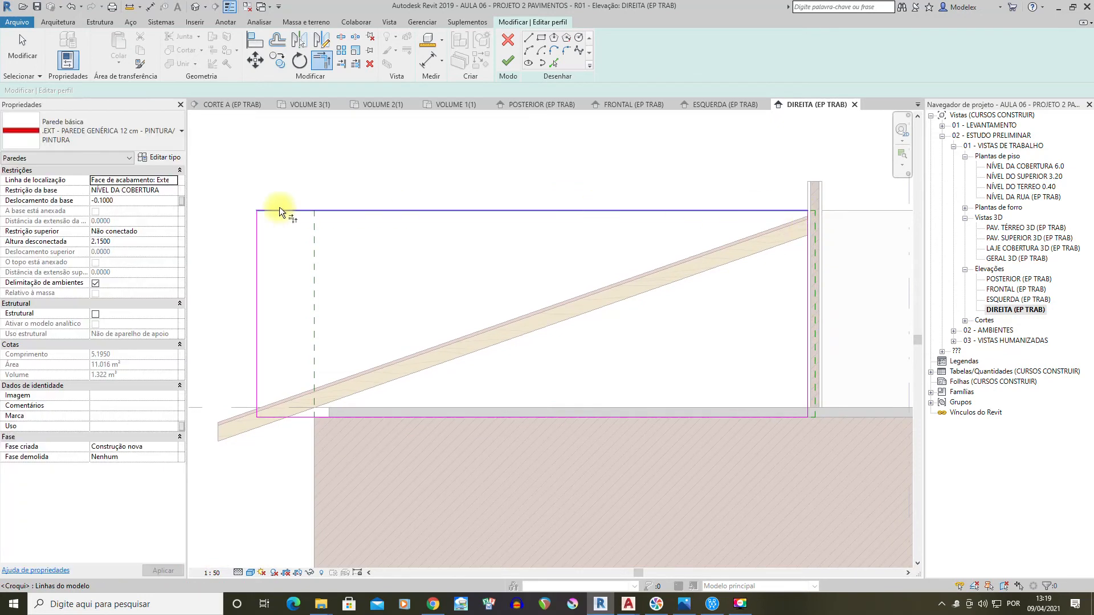
# Switch to the AutoCAD section drawing CORTES and measure the parapet's offset above the sloped roof at its front end
pyautogui.scroll(3, 276, 413)
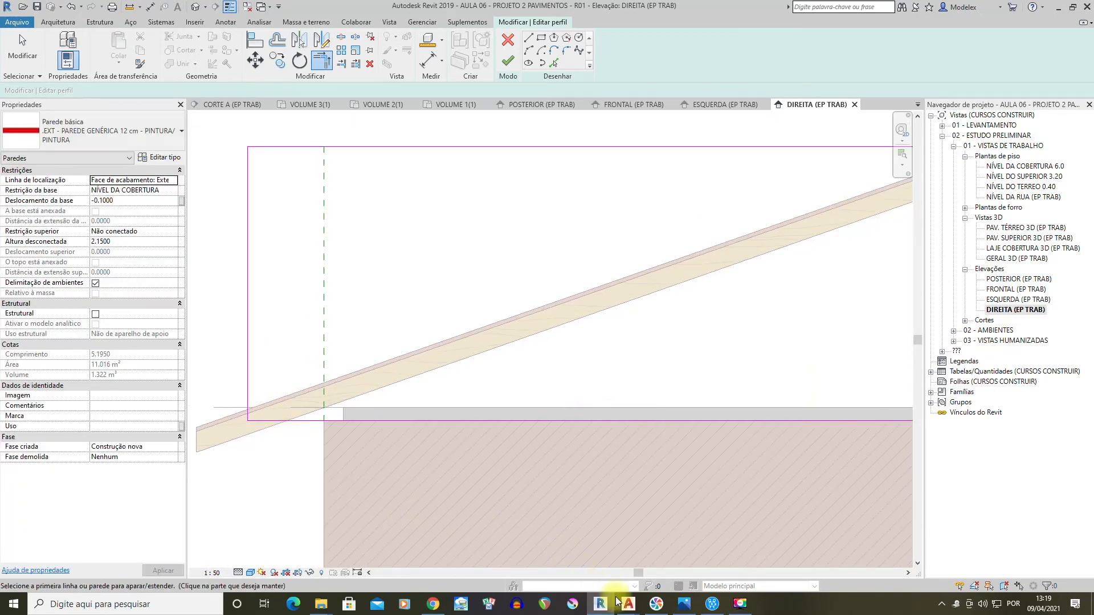
pyautogui.moveTo(629, 607)
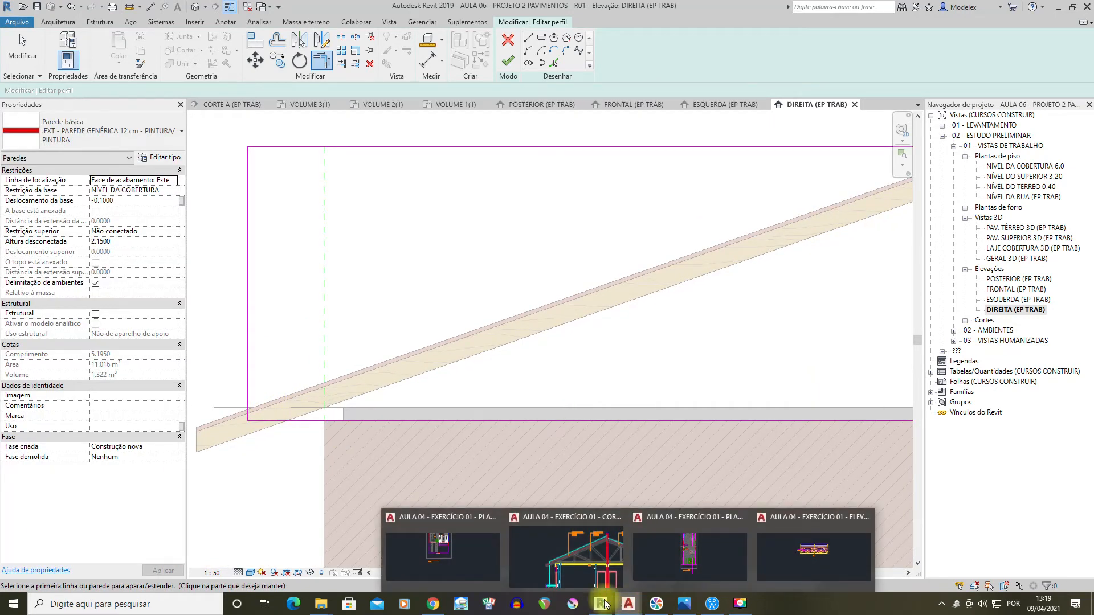
pyautogui.click(572, 556)
pyautogui.scroll(2, 453, 344)
pyautogui.write('di')
pyautogui.press('Return')
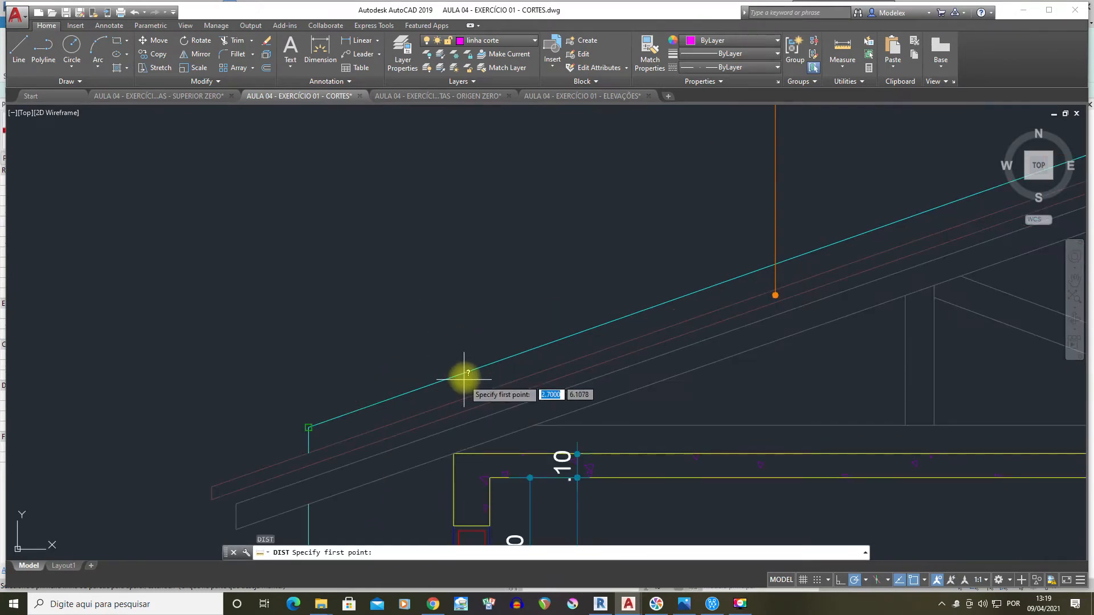
pyautogui.click(309, 426)
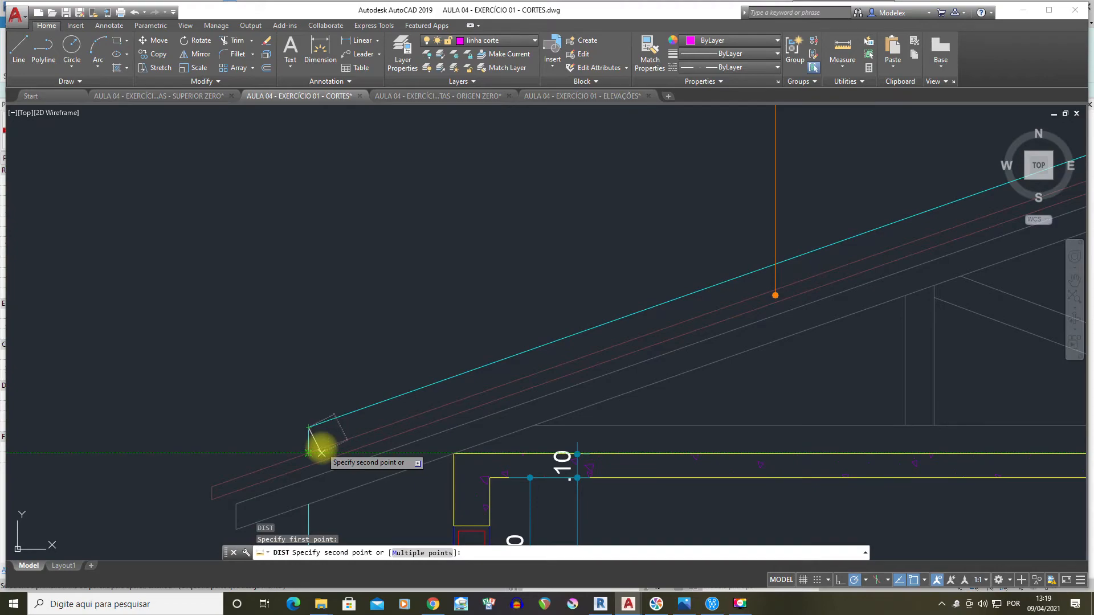
pyautogui.click(322, 453)
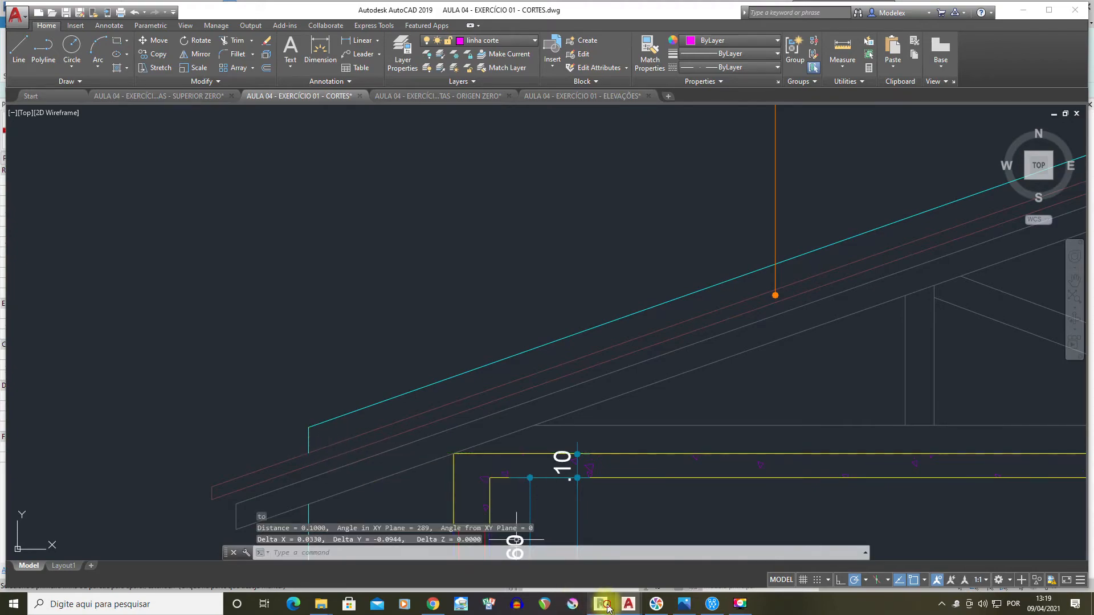
# Back in Revit, add a profile line along the roof's sloped top surface and offset a copy 0.10 m above it
pyautogui.click(607, 608)
pyautogui.click(555, 61)
pyautogui.click(290, 394)
pyautogui.moveTo(688, 285); pyautogui.dragTo(528, 366, button='middle')
pyautogui.moveTo(391, 254); pyautogui.dragTo(786, 163, button='middle')
pyautogui.scroll(2, 522, 351)
pyautogui.scroll(1, 535, 403)
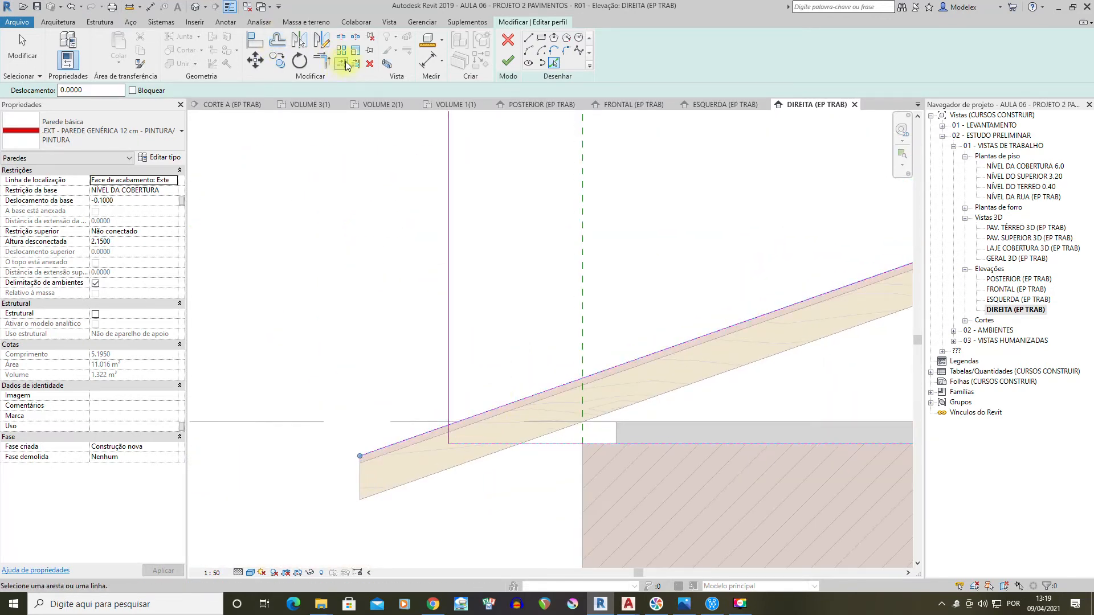
pyautogui.click(279, 39)
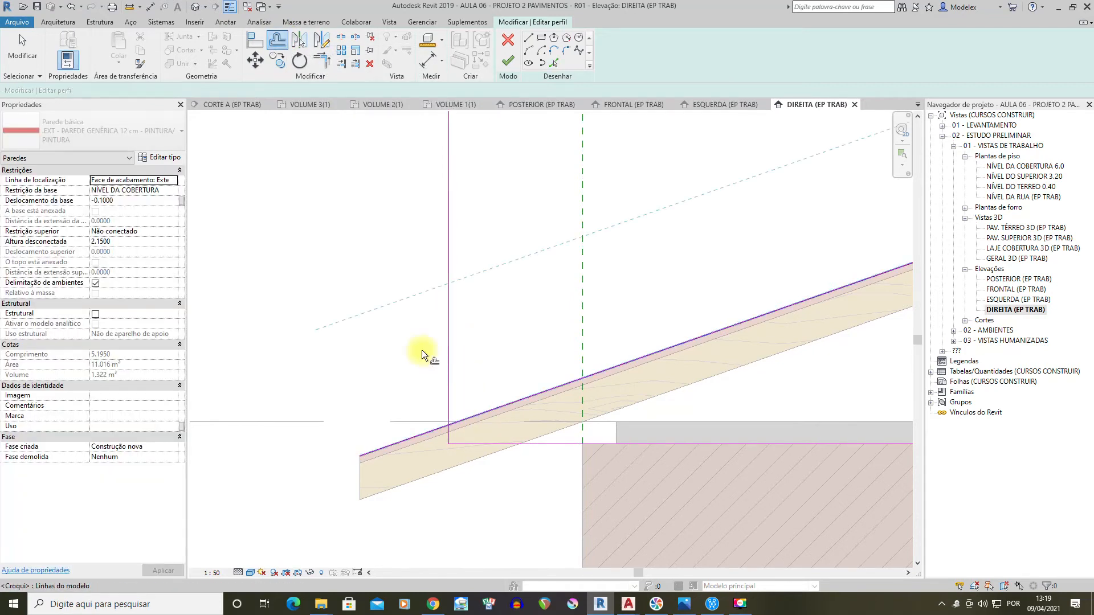
pyautogui.doubleClick(257, 90)
pyautogui.write('0.1')
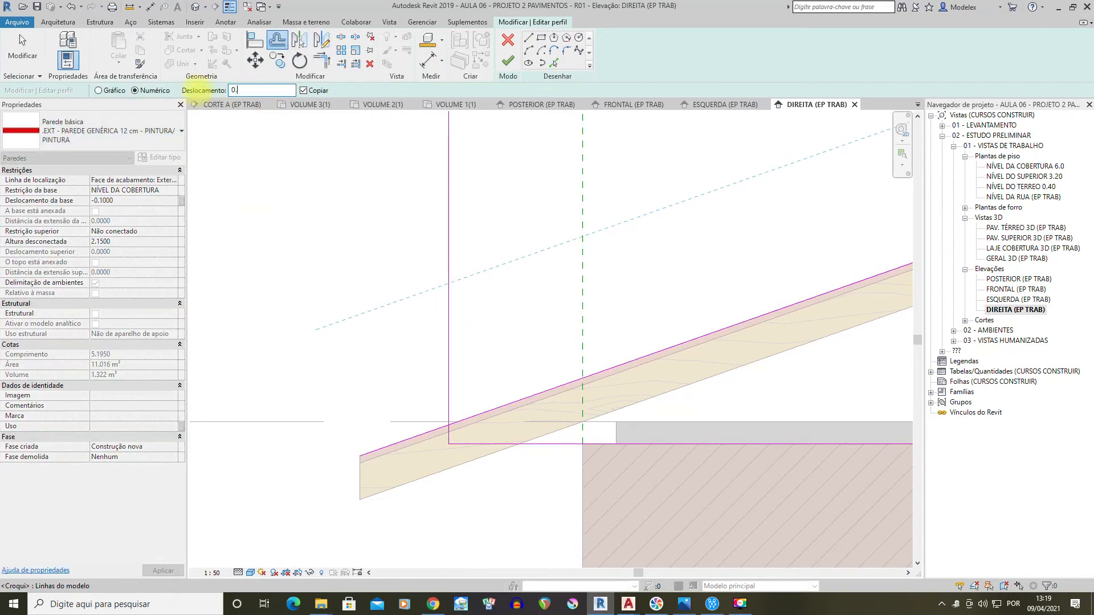
pyautogui.click(494, 406)
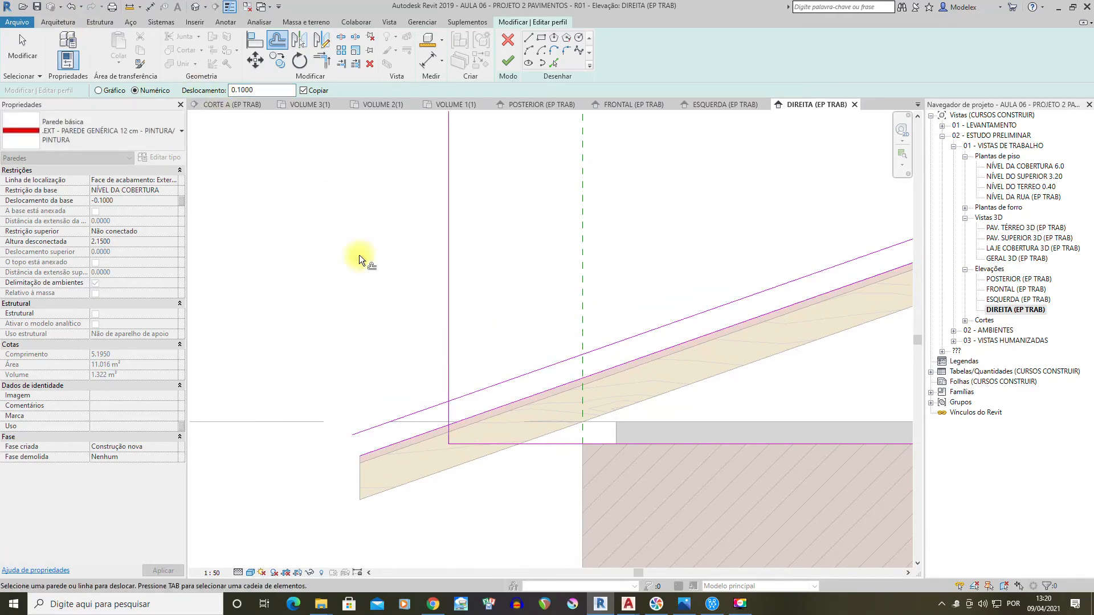
# Join the offset sloped line to the profile's front and rear vertical edges with Trim/Extend to Corner
pyautogui.press('t')
pyautogui.press('r')
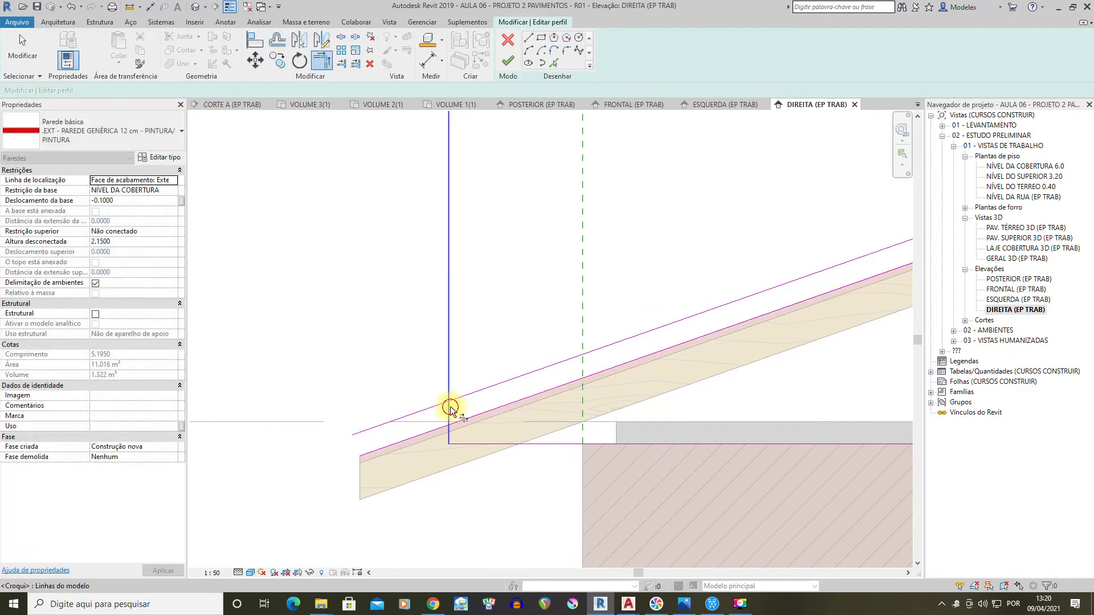
pyautogui.click(450, 407)
pyautogui.click(456, 398)
pyautogui.scroll(-2, 501, 374)
pyautogui.moveTo(855, 255); pyautogui.dragTo(387, 328, button='middle')
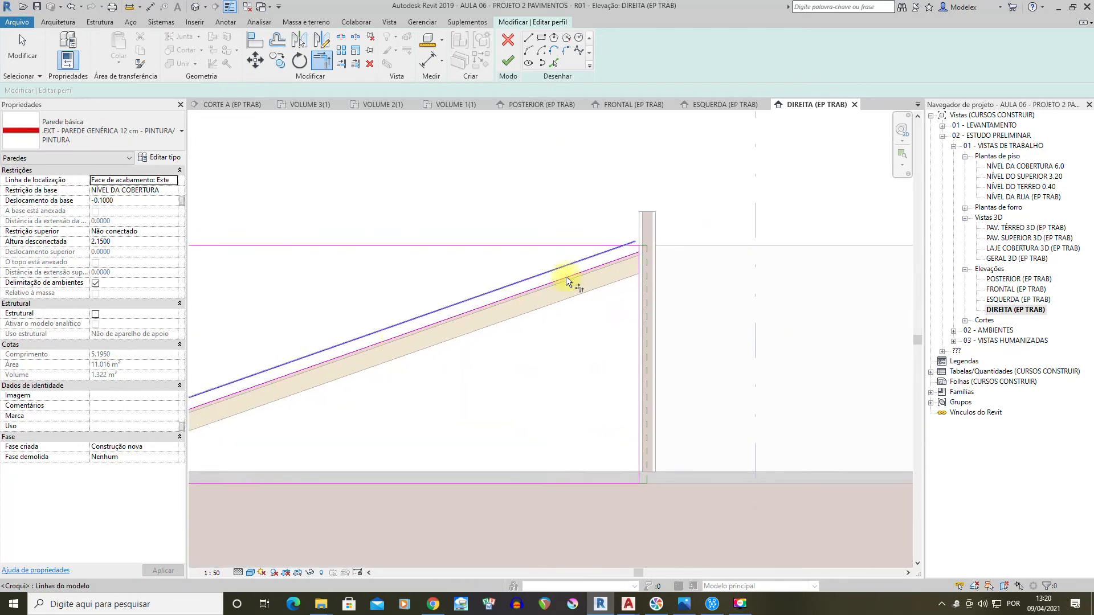
pyautogui.scroll(2, 629, 244)
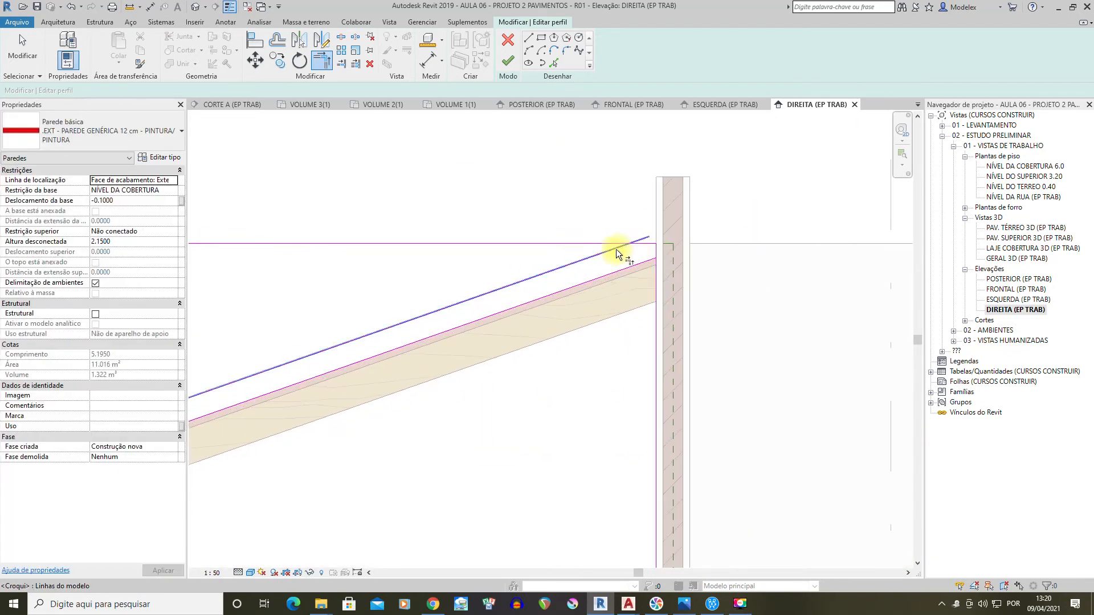
pyautogui.click(648, 255)
pyautogui.click(655, 253)
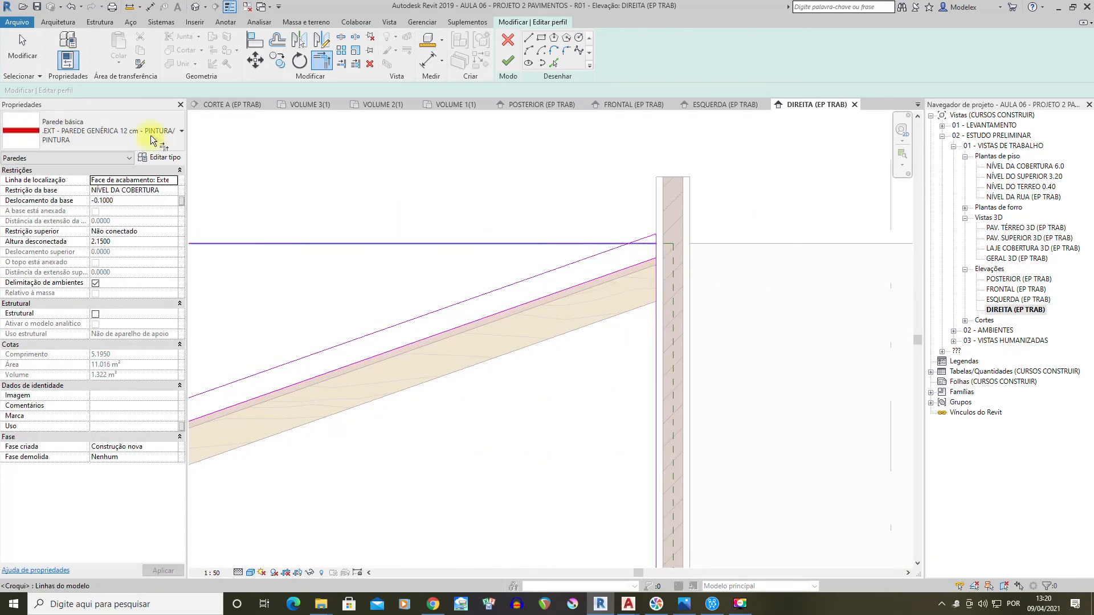
# Delete the old horizontal top edge and the line along the roof surface, and finish the parapet profile edit
pyautogui.click(23, 54)
pyautogui.scroll(-2, 665, 242)
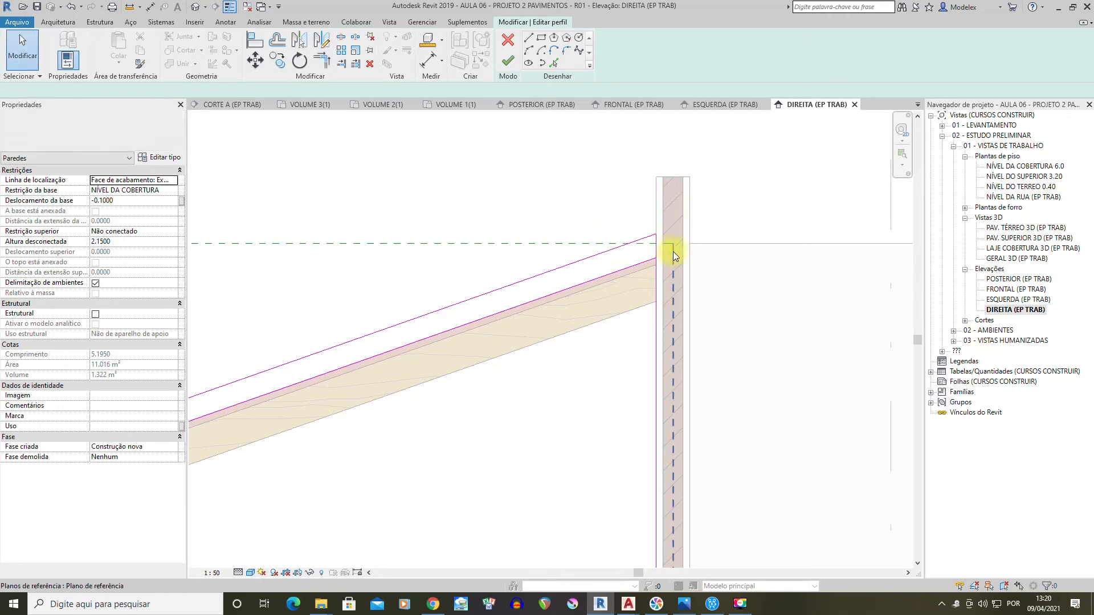
pyautogui.scroll(-2, 665, 253)
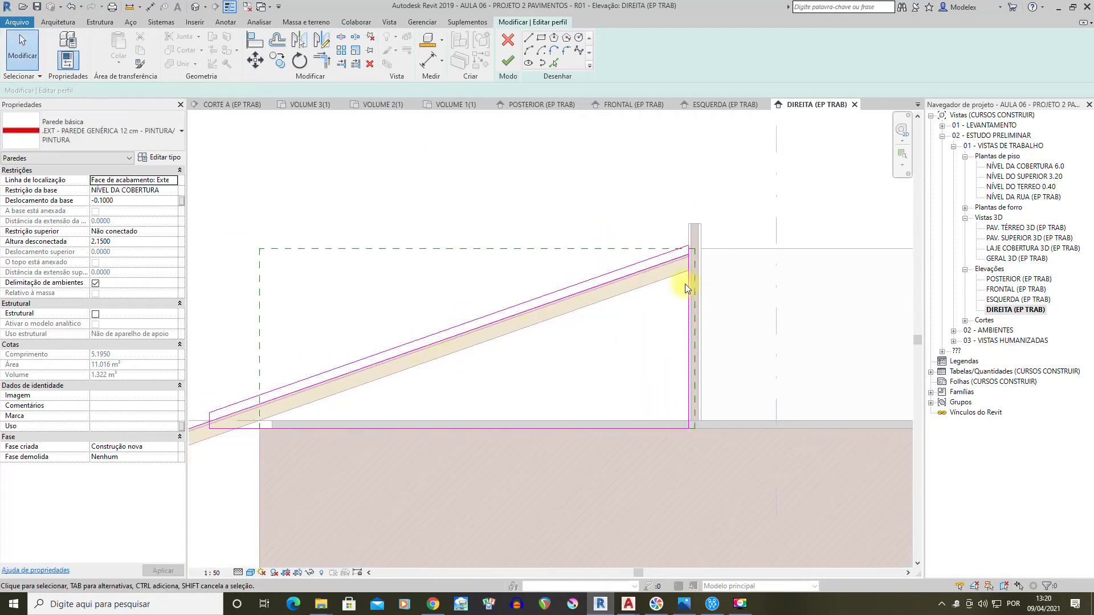
pyautogui.click(675, 253)
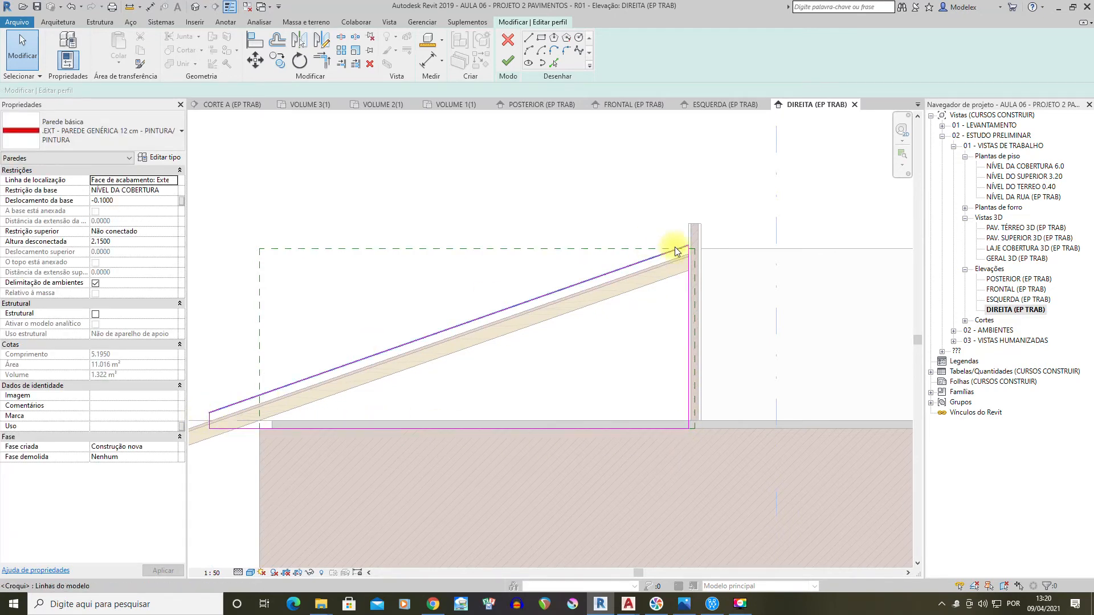
pyautogui.scroll(2, 675, 248)
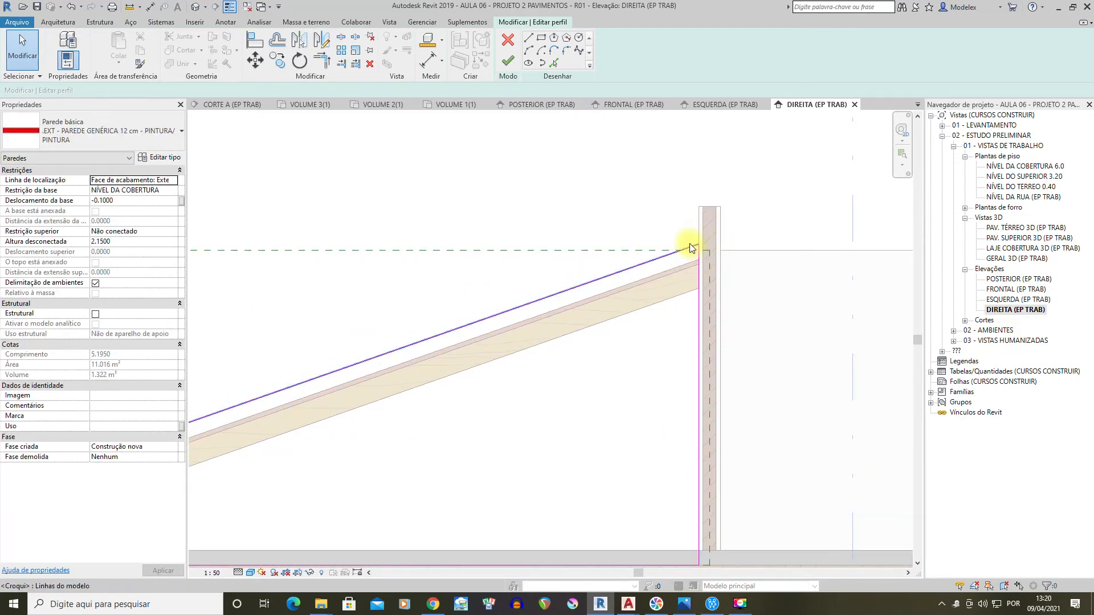
pyautogui.scroll(-3, 699, 252)
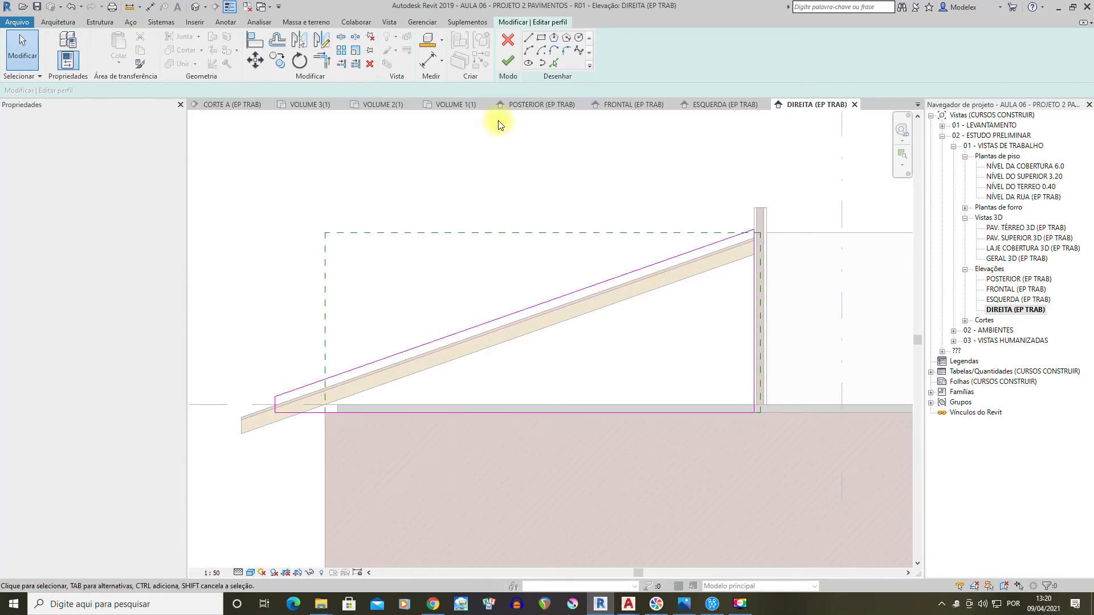
pyautogui.click(507, 61)
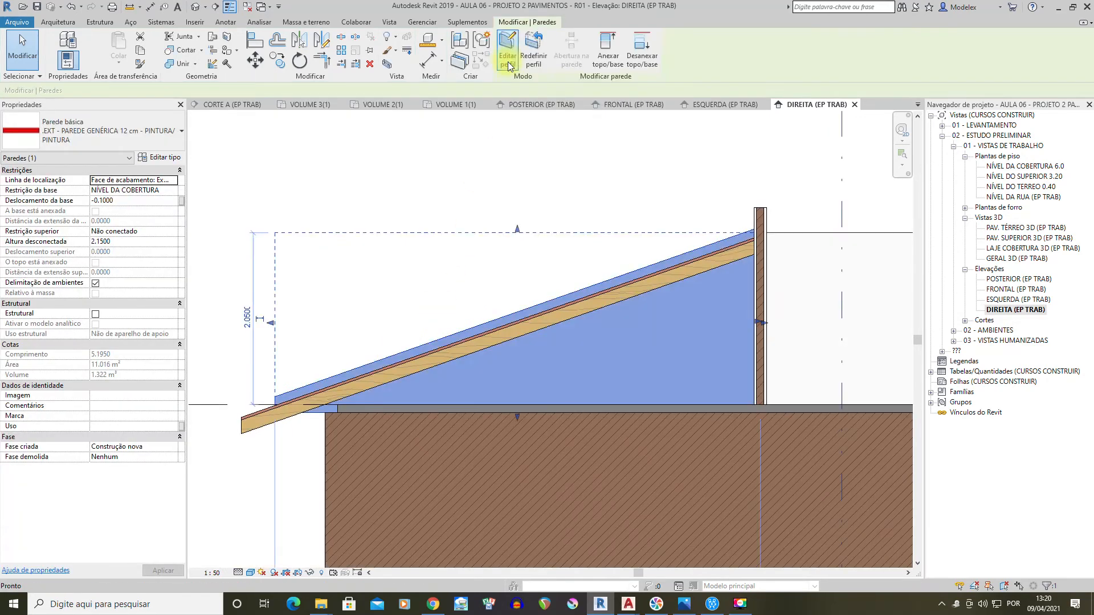
pyautogui.click(887, 265)
# Open the GERAL 3D view and examine the reshaped side parapet where it overhangs the upper-floor wall at the front corner
pyautogui.doubleClick(1003, 259)
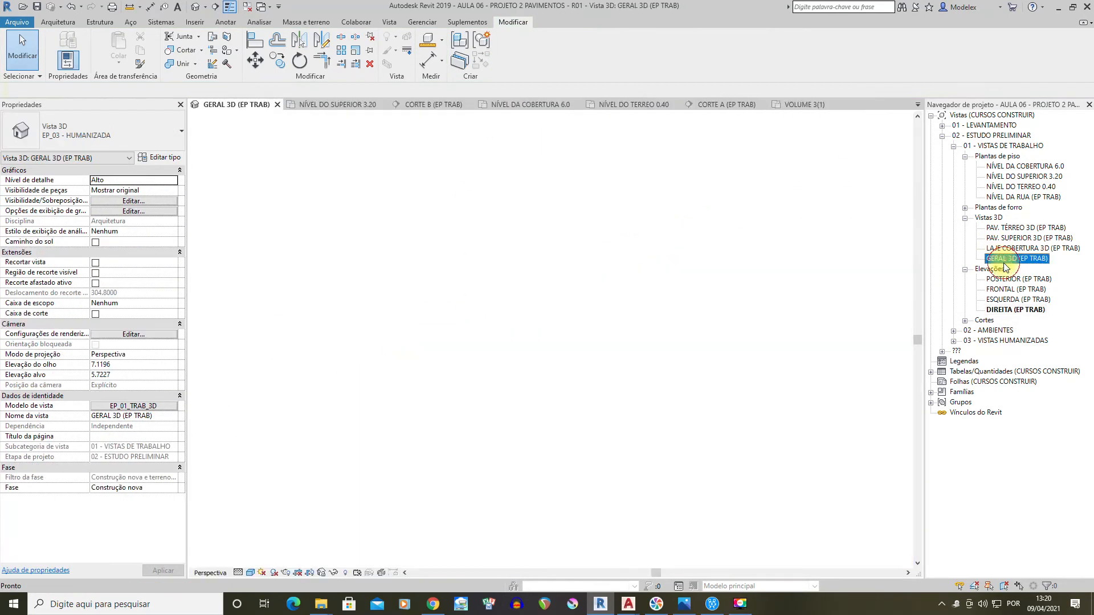
pyautogui.scroll(-1, 633, 322)
pyautogui.keyDown('shift'); pyautogui.moveTo(432, 321); pyautogui.dragTo(758, 320, button='middle'); pyautogui.keyUp('shift')
pyautogui.moveTo(313, 254); pyautogui.dragTo(494, 256, button='middle')
pyautogui.scroll(2, 436, 261)
pyautogui.keyDown('shift'); pyautogui.moveTo(562, 317); pyautogui.dragTo(399, 302, button='middle'); pyautogui.keyUp('shift')
pyautogui.click(491, 205)
pyautogui.click(549, 182)
pyautogui.scroll(-2, 559, 198)
pyautogui.keyDown('shift'); pyautogui.moveTo(576, 205); pyautogui.dragTo(576, 154, button='middle'); pyautogui.keyUp('shift')
pyautogui.keyDown('shift'); pyautogui.moveTo(484, 275); pyautogui.dragTo(540, 262, button='middle'); pyautogui.keyUp('shift')
pyautogui.scroll(5, 572, 308)
pyautogui.click(552, 262)
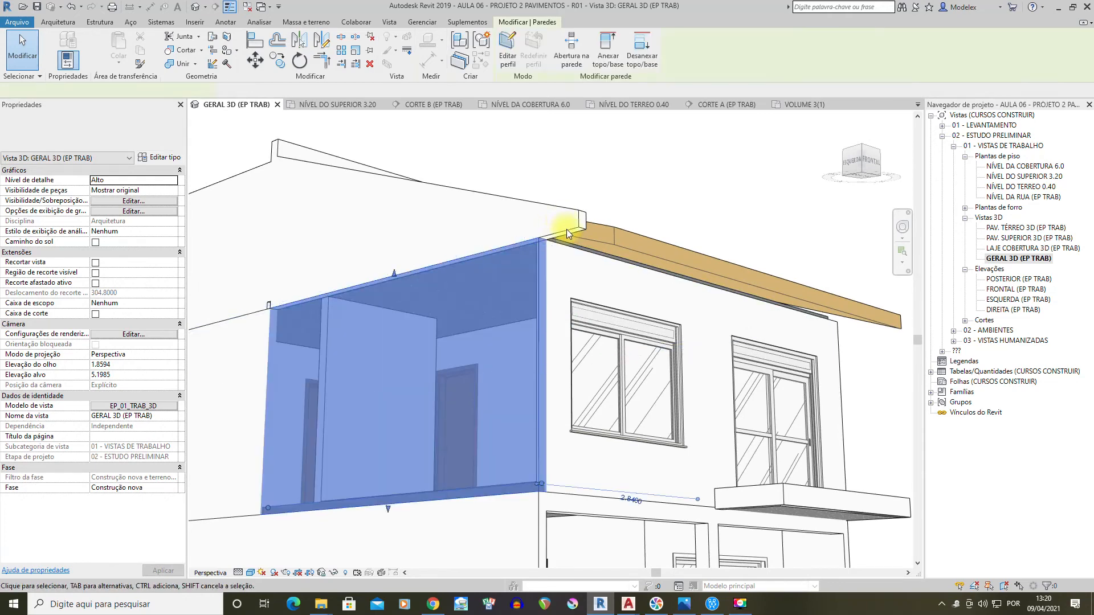
# Open the NÍVEL DO SUPERIOR 3.20 plan and start a .EXT - PAREDE GENÉRICA 12 cm - PINTURA/PINTURA architectural wall with base offset -0.1000
pyautogui.doubleClick(1021, 177)
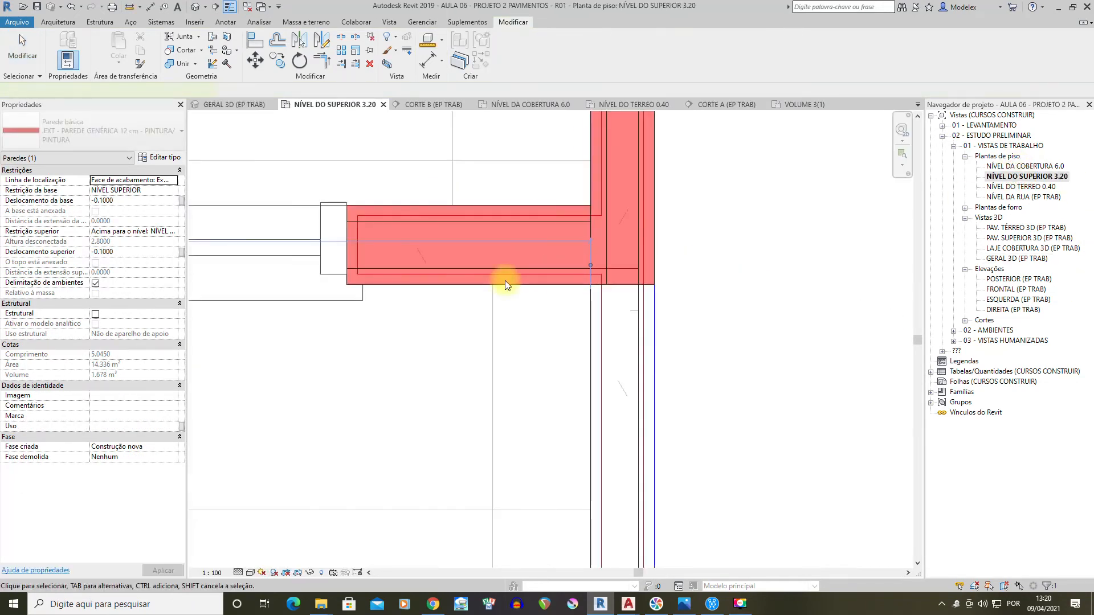
pyautogui.scroll(-4, 545, 275)
pyautogui.scroll(5, 564, 279)
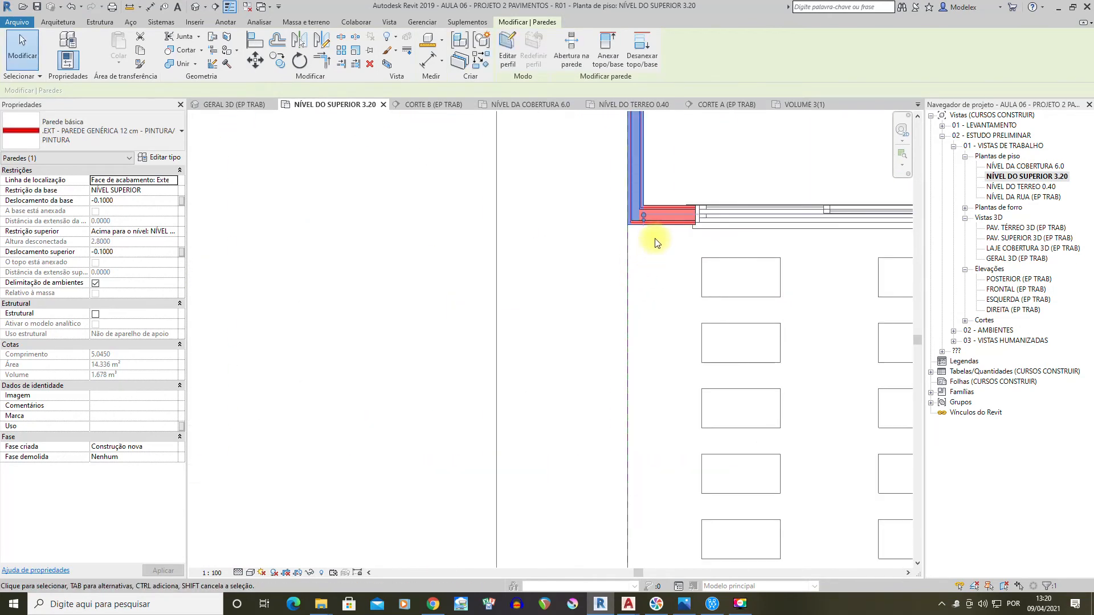
pyautogui.scroll(1, 600, 288)
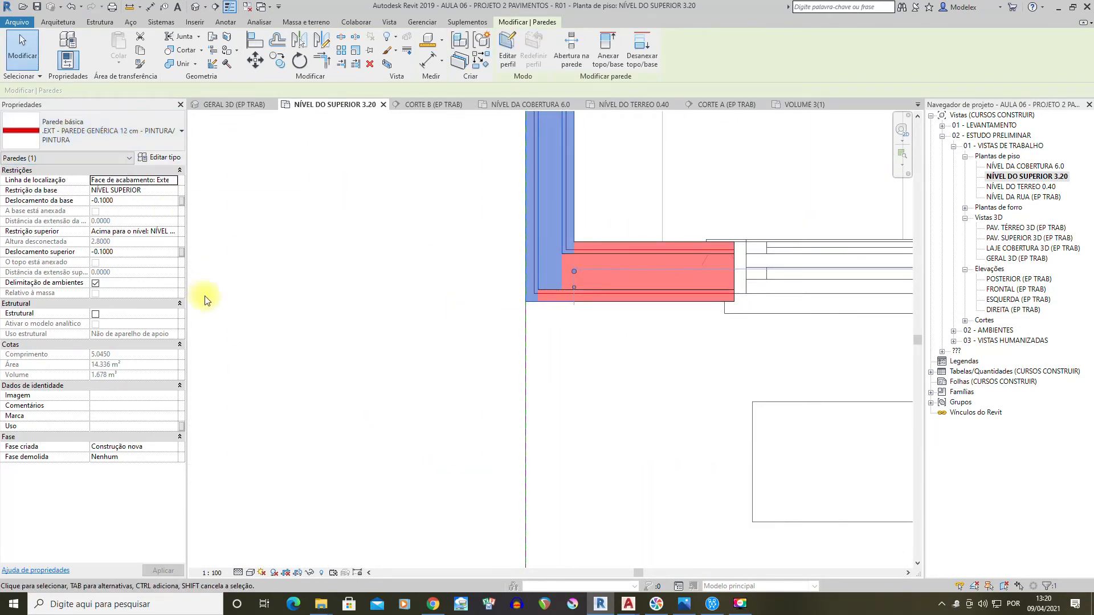
pyautogui.click(165, 131)
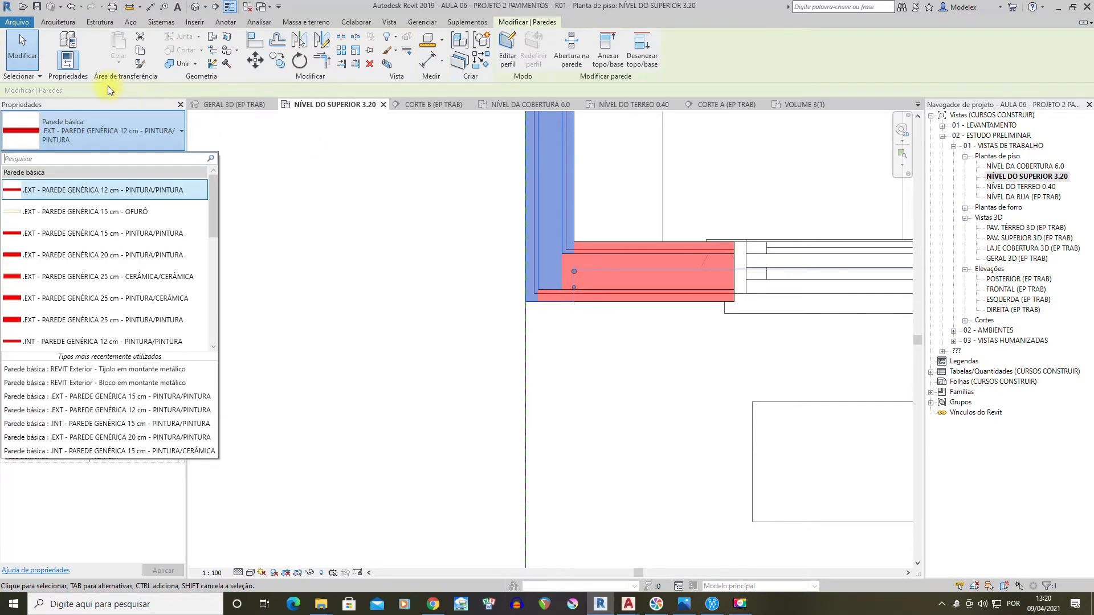
pyautogui.click(59, 22)
pyautogui.click(65, 58)
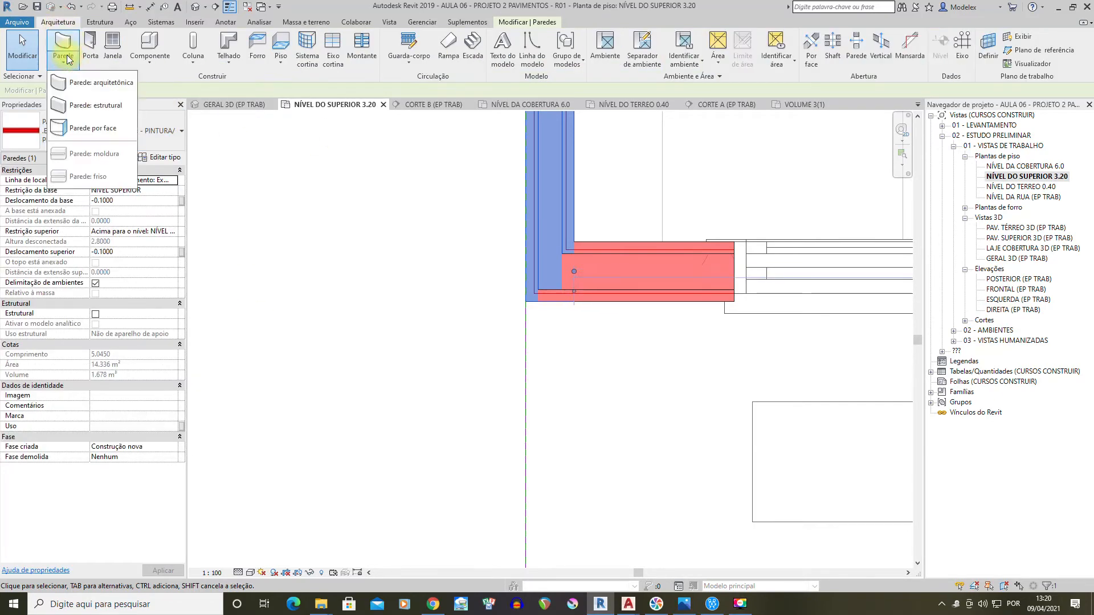
pyautogui.click(77, 84)
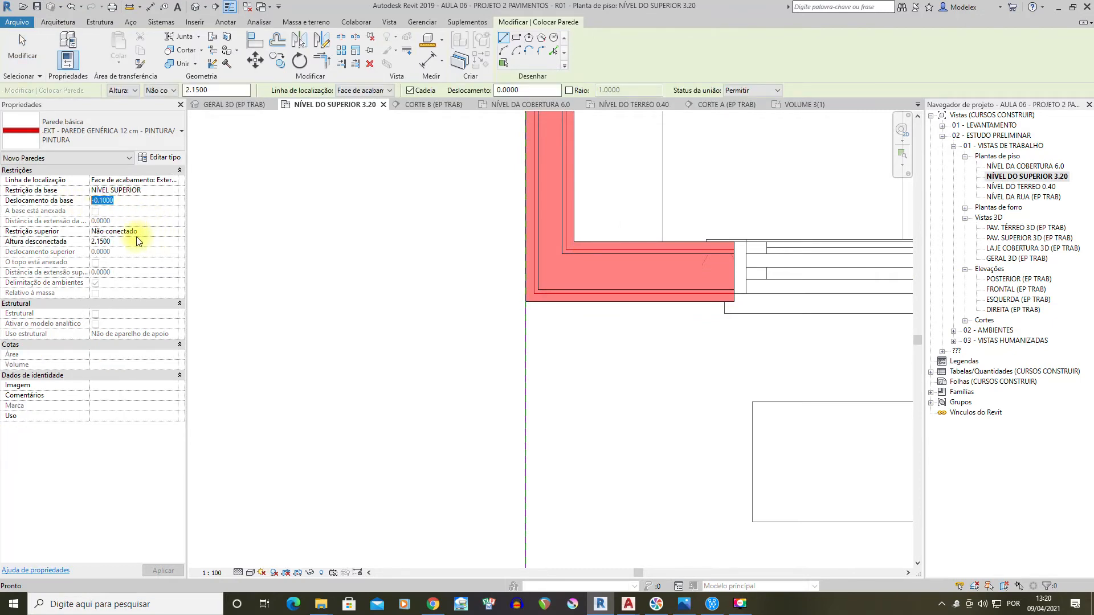
pyautogui.moveTo(522, 300); pyautogui.dragTo(483, 283, button='middle')
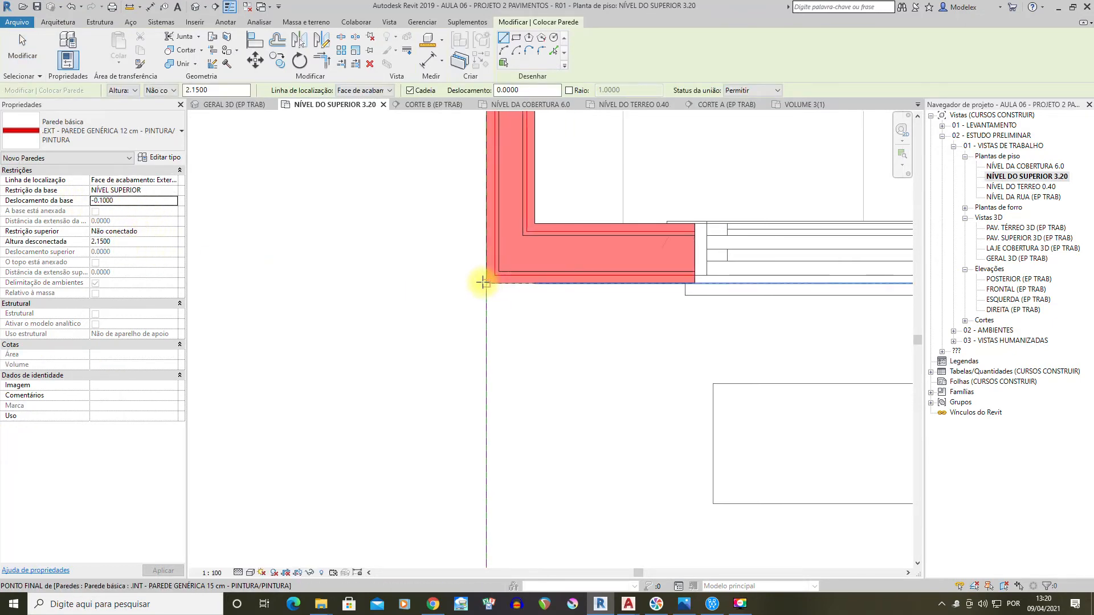
pyautogui.click(483, 283)
pyautogui.press('Escape')
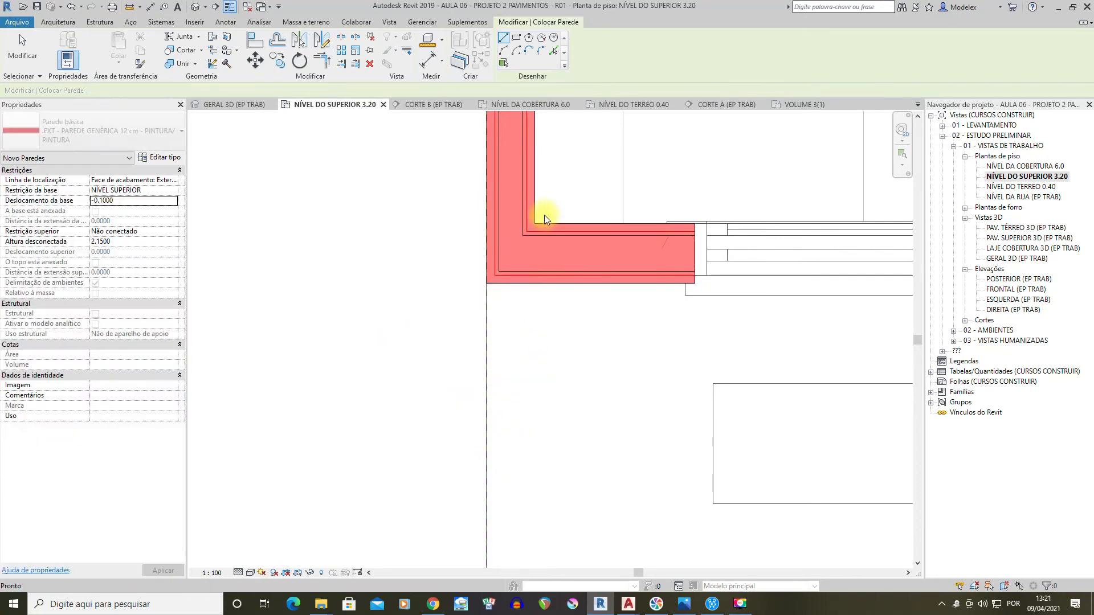
pyautogui.click(531, 284)
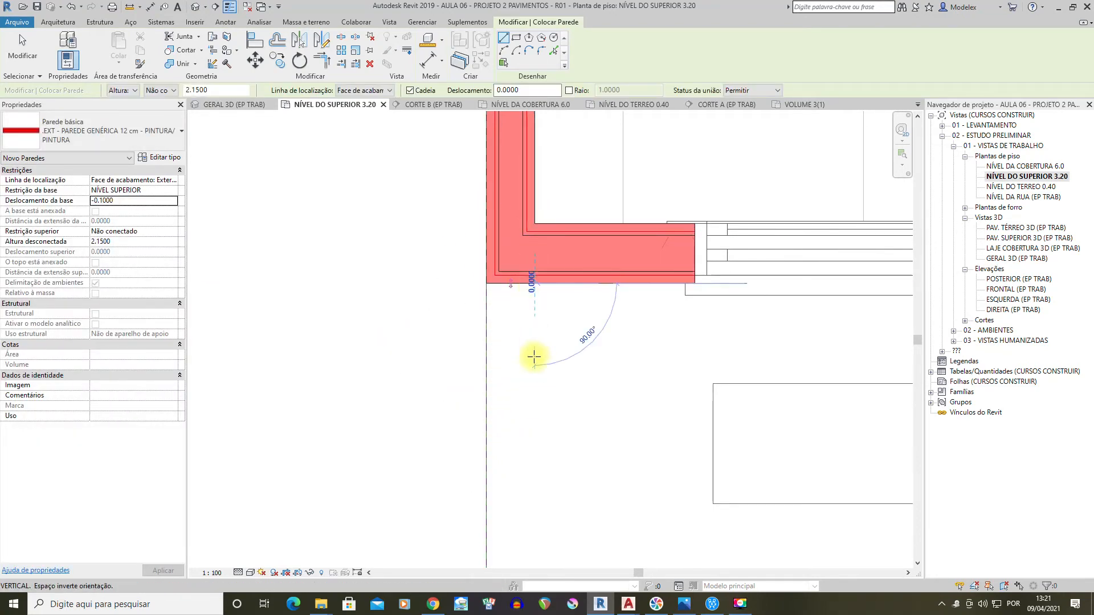
pyautogui.scroll(-2, 530, 364)
pyautogui.moveTo(531, 421); pyautogui.dragTo(507, 281, button='middle')
pyautogui.scroll(-1, 508, 285)
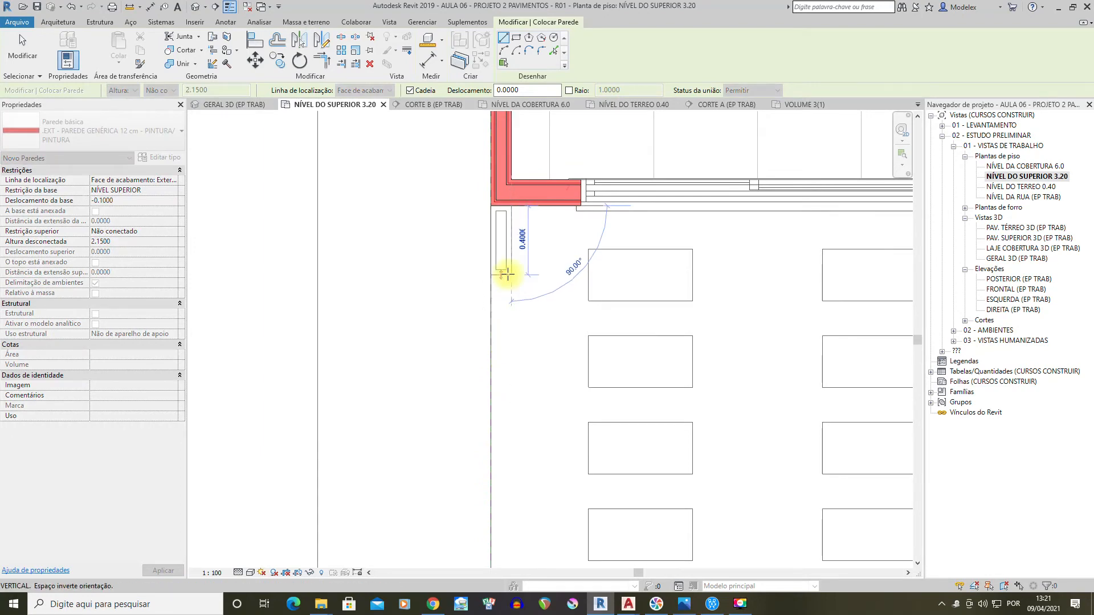
pyautogui.press('Escape')
pyautogui.press('Escape')
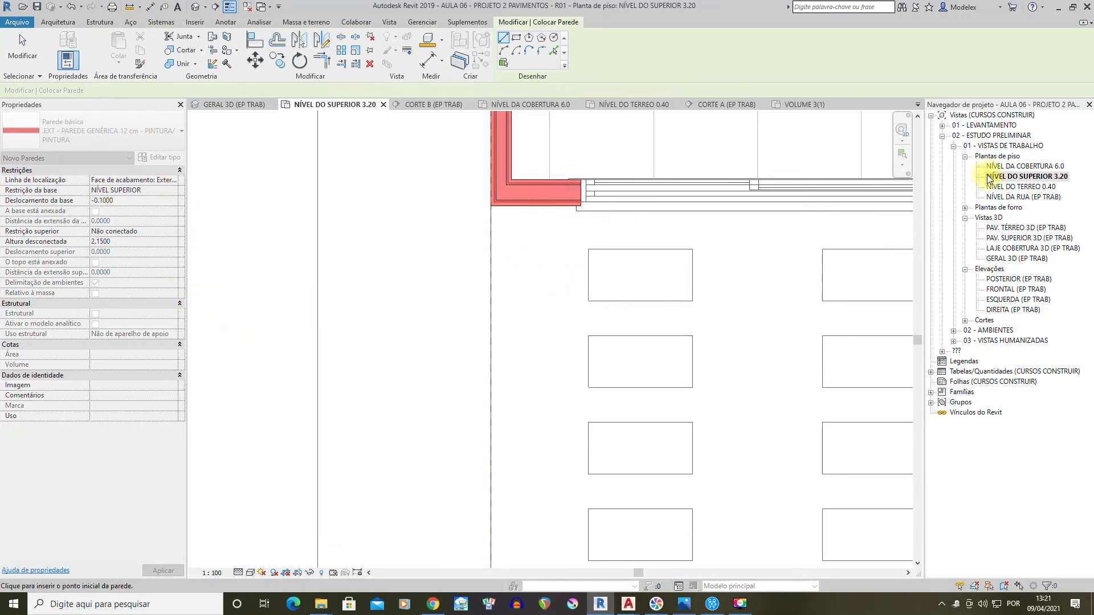
# Set the upper-floor plan's underlay base level to NÍVEL SUPERIOR so the parapet and roof outlines can guide the wall
pyautogui.click(1011, 177)
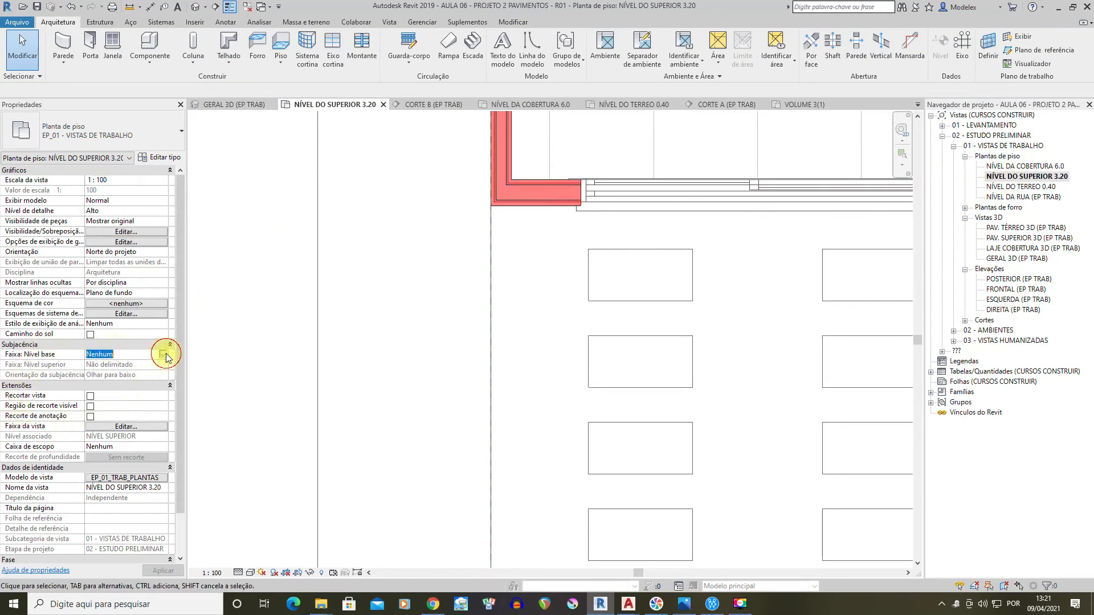
pyautogui.click(164, 355)
pyautogui.click(110, 390)
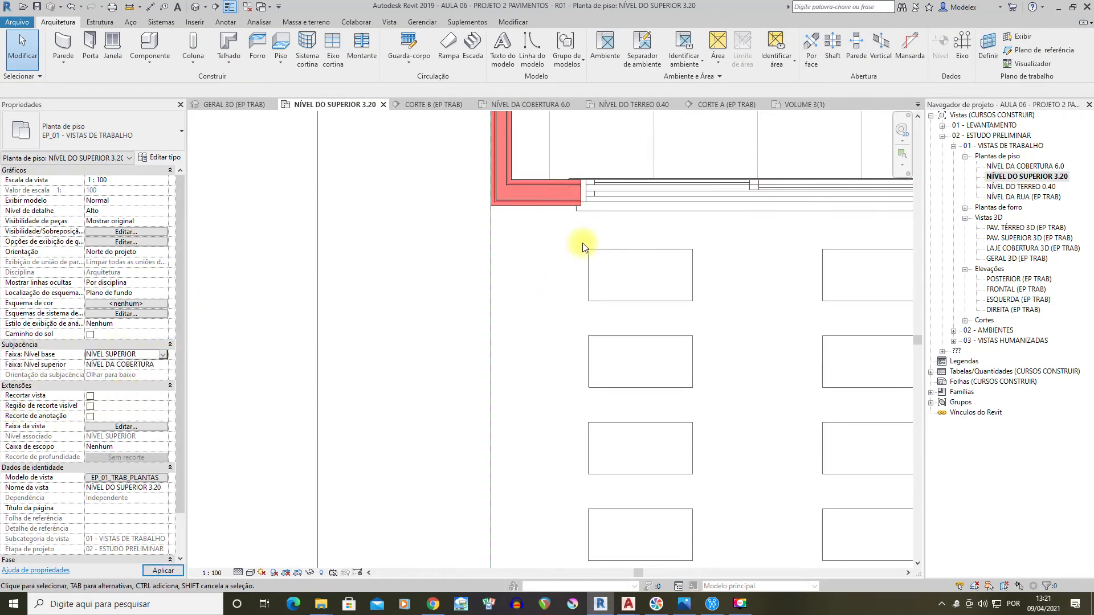
pyautogui.moveTo(514, 236); pyautogui.dragTo(491, 307, button='middle')
pyautogui.scroll(1, 491, 305)
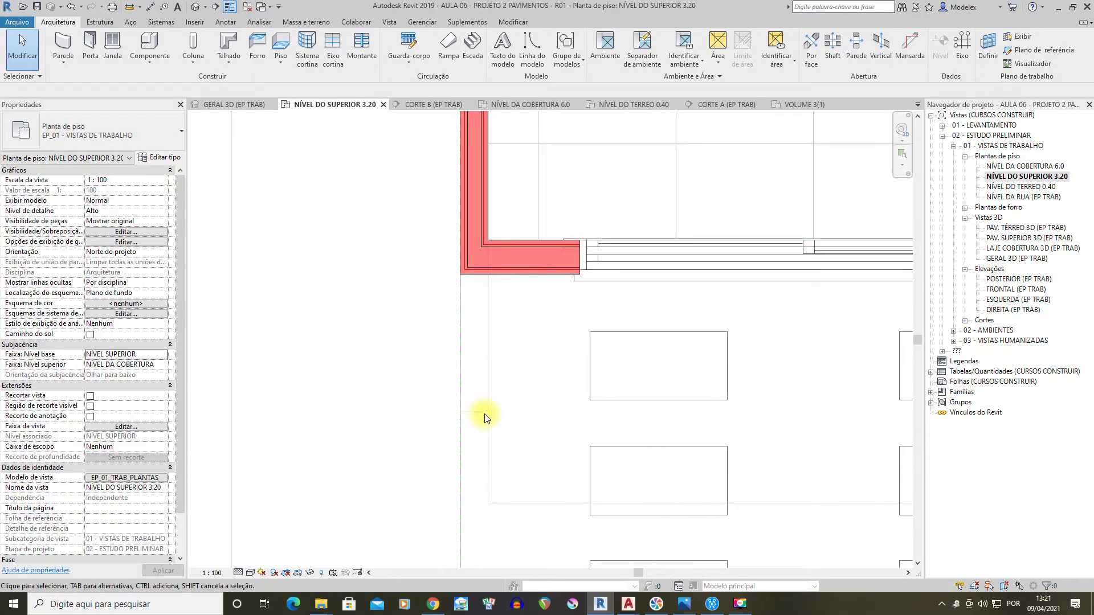
# Draw the wall extension forward from the front corner's outer face to the end line of the side parapet shown in the underlay
pyautogui.click(67, 55)
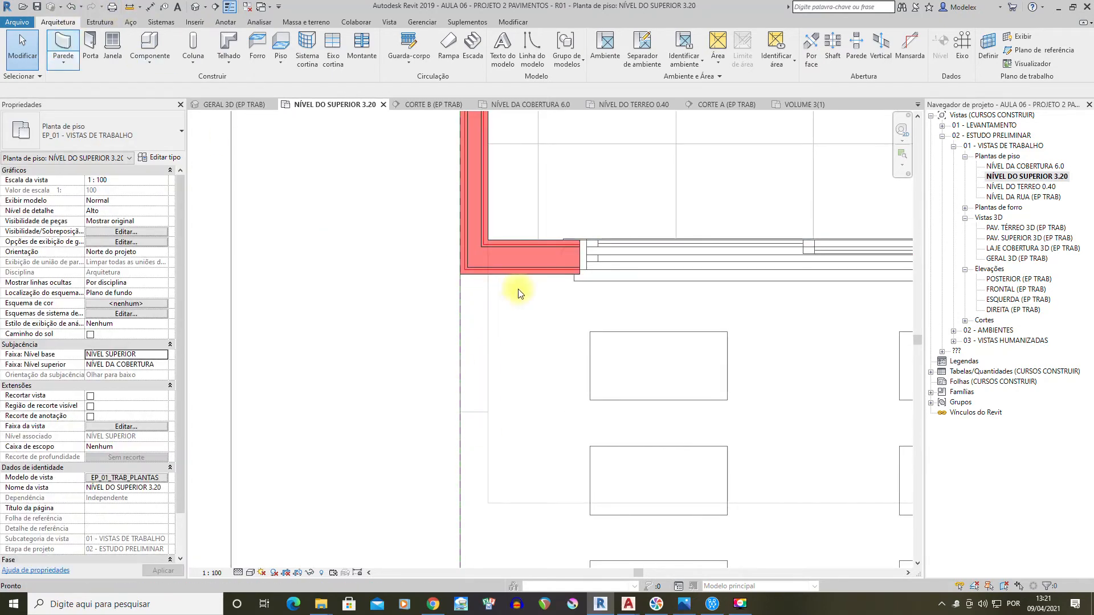
pyautogui.click(488, 275)
pyautogui.click(488, 411)
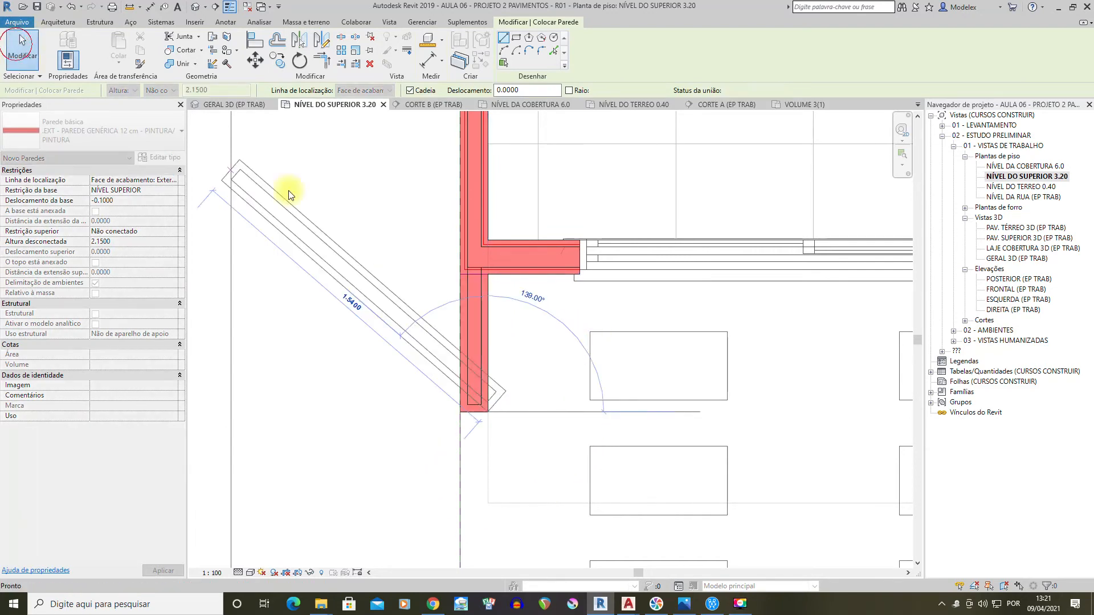
pyautogui.press('Escape')
pyautogui.press('Escape')
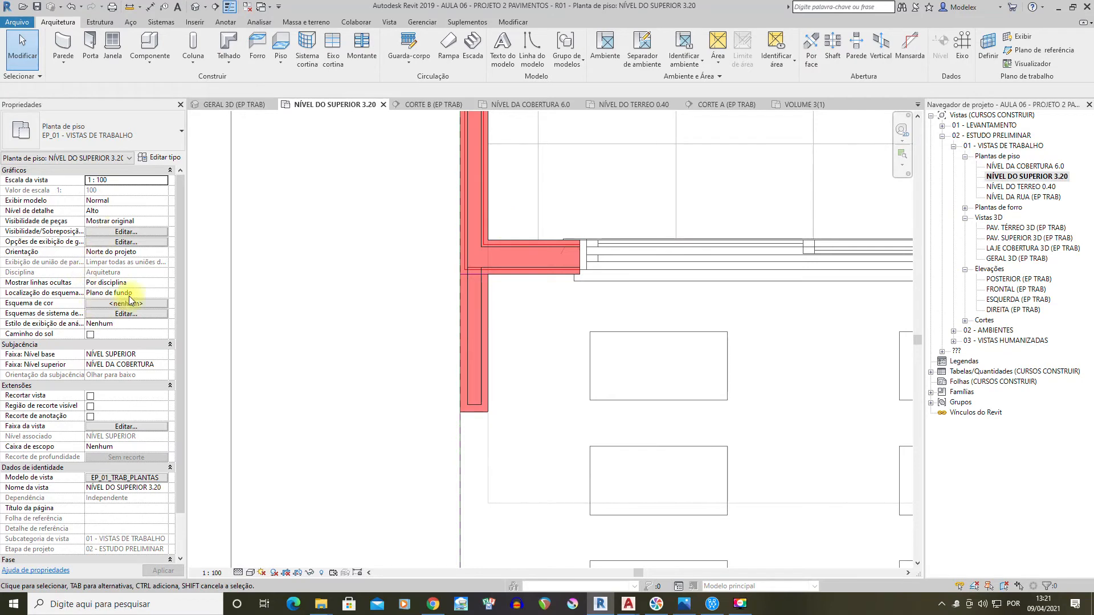
# Switch off the plan's underlay by setting its top level to Não delimitado and its base level to Nenhum
pyautogui.click(164, 366)
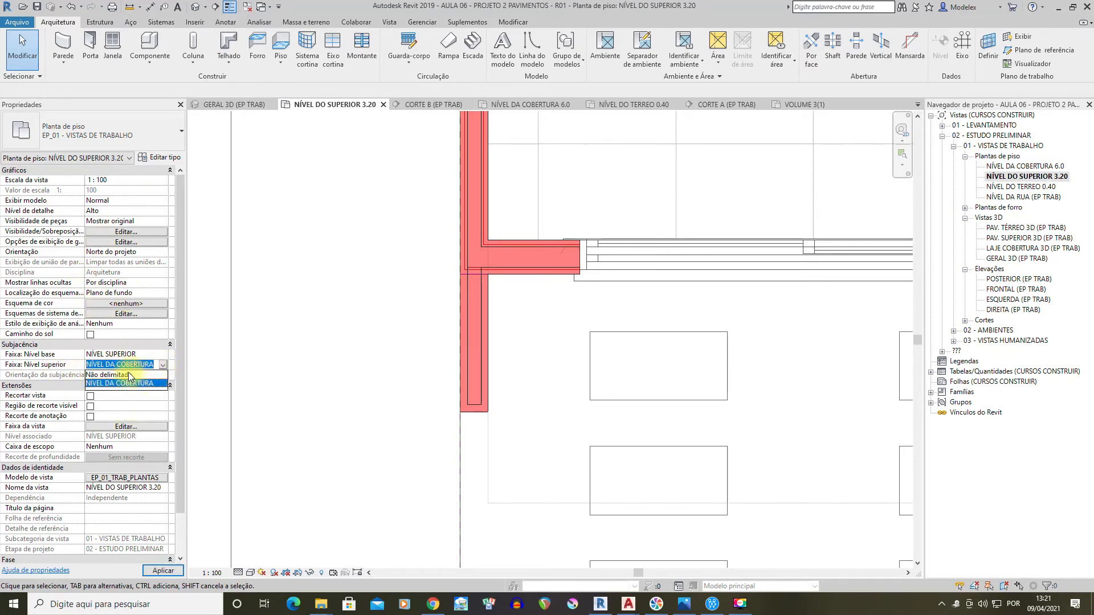
pyautogui.click(253, 357)
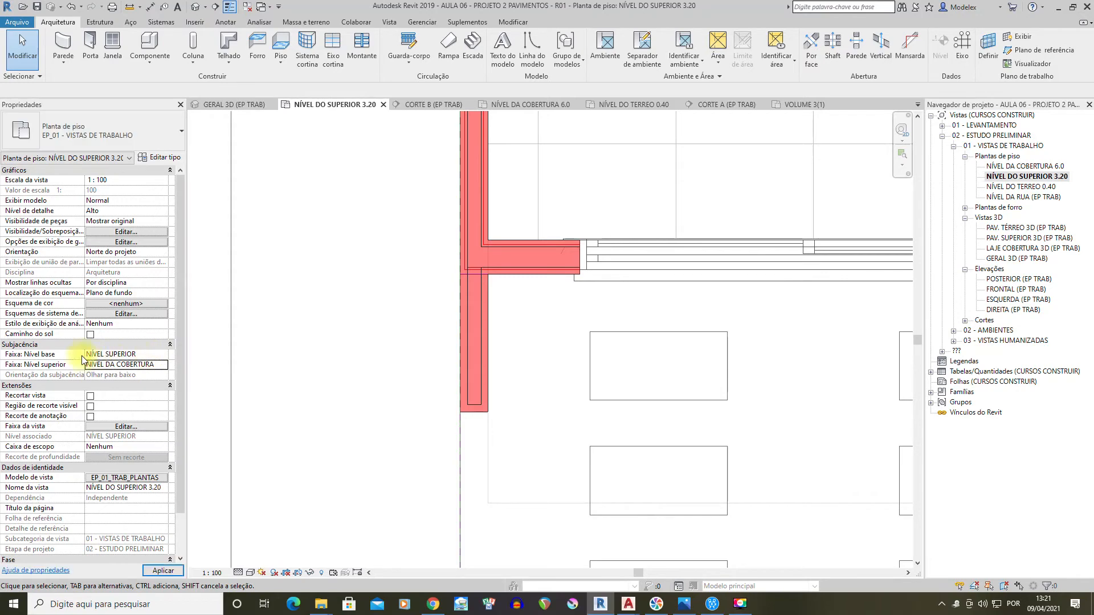
pyautogui.click(168, 365)
pyautogui.click(123, 375)
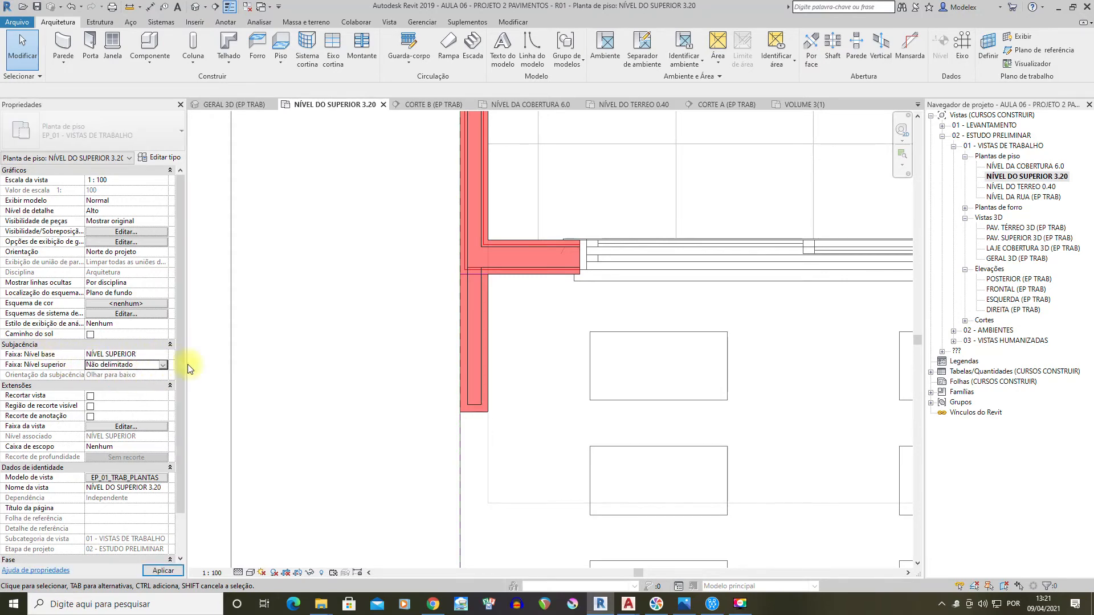
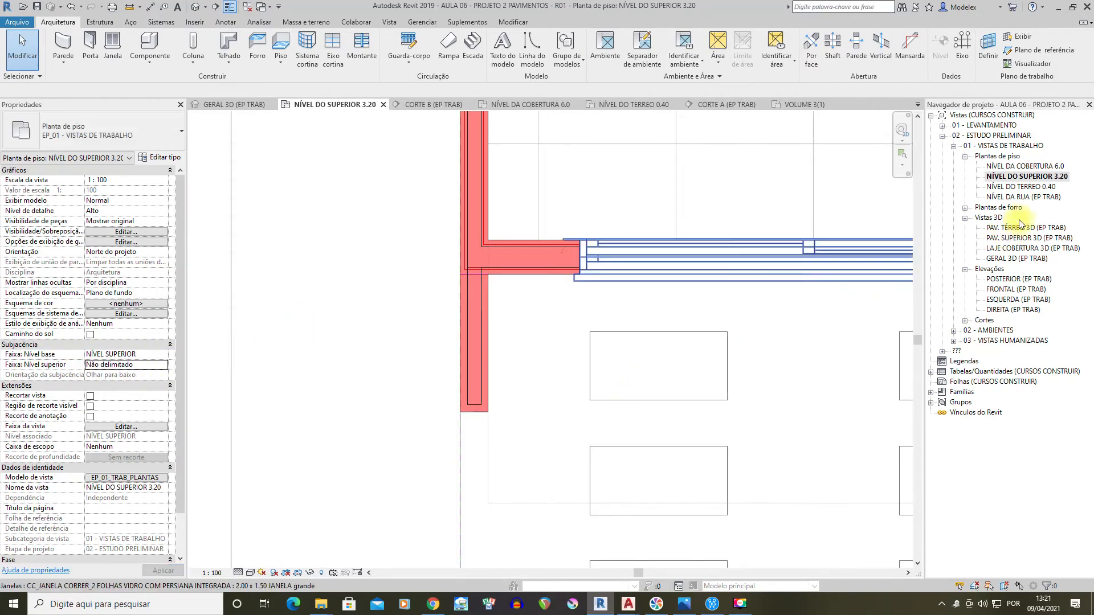
pyautogui.click(161, 355)
pyautogui.click(110, 364)
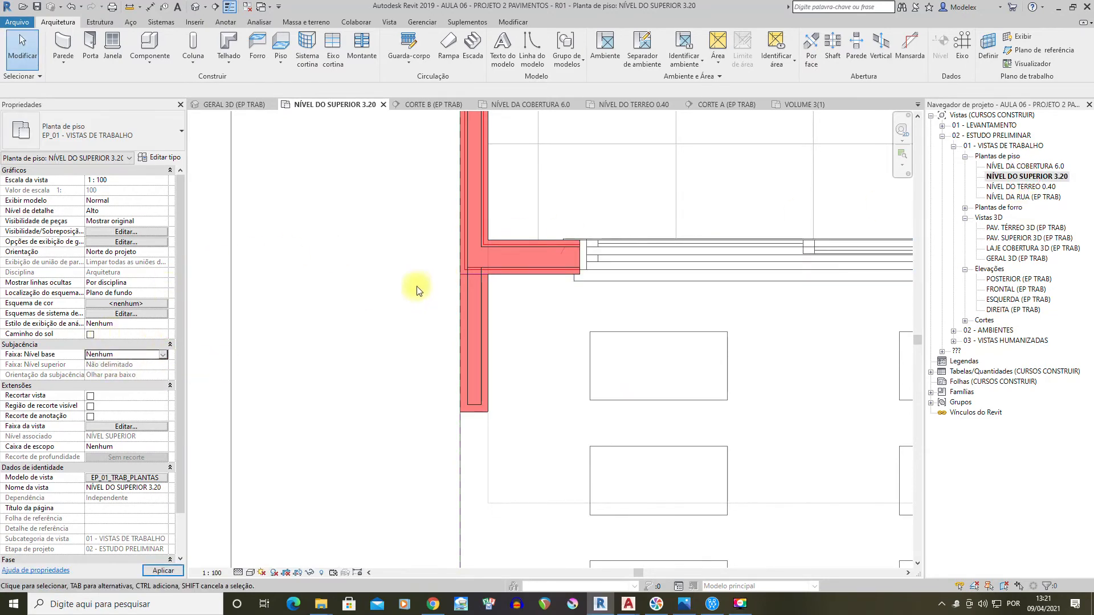
pyautogui.scroll(-2, 547, 330)
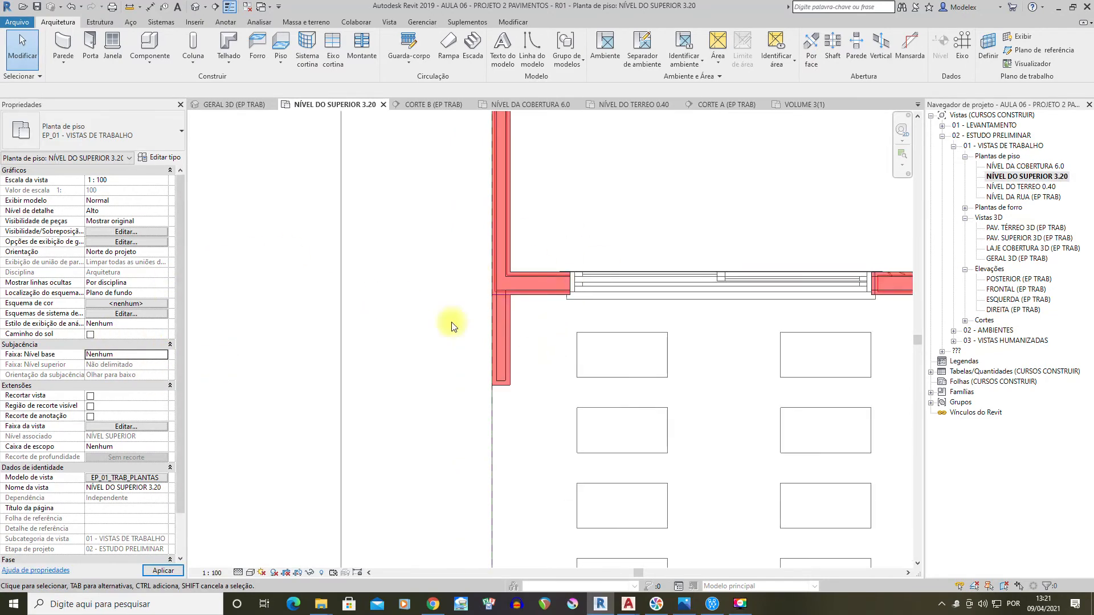
# Open the GERAL 3D view at the front corner where the new wall extension stands below the side parapet
pyautogui.doubleClick(1004, 258)
pyautogui.moveTo(624, 351)
pyautogui.keyDown('shift'); pyautogui.mouseDown(button='middle')
pyautogui.moveTo(625, 372)
pyautogui.moveTo(612, 344)
pyautogui.mouseUp(button='middle'); pyautogui.keyUp('shift')
pyautogui.scroll(2, 612, 343)
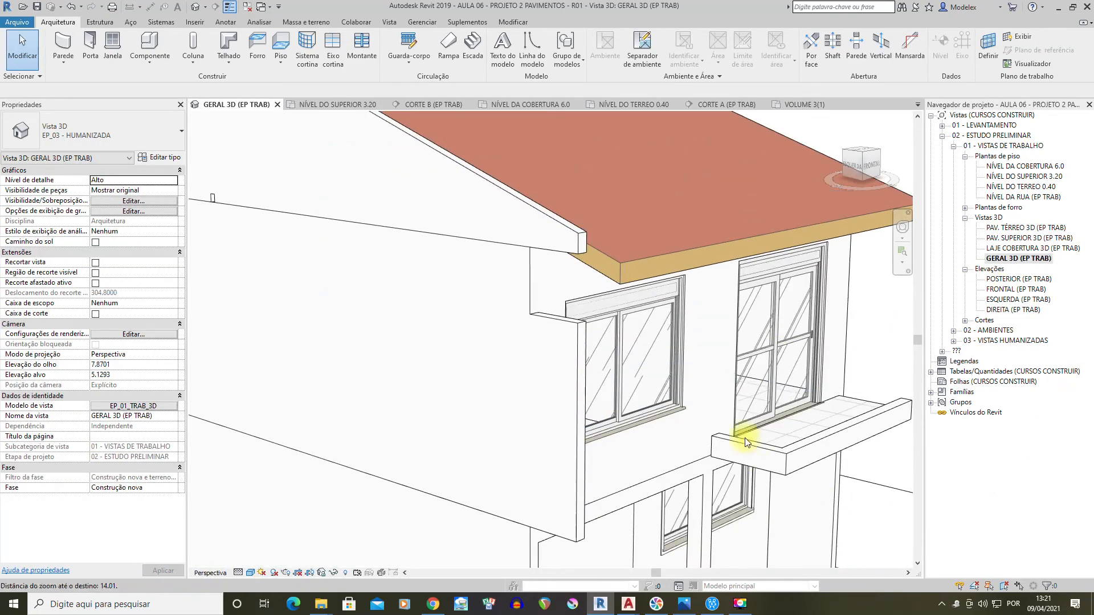
pyautogui.scroll(3, 713, 245)
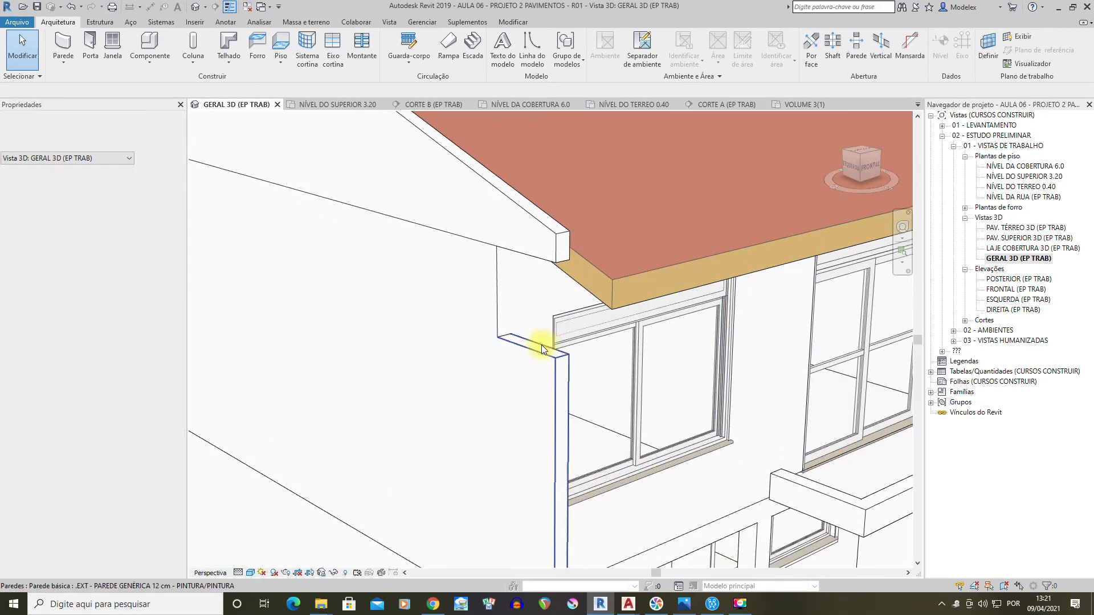
# Try stretching the wall extension's top up to the side parapet's underside, to an unconnected height of 2.80 m
pyautogui.click(561, 344)
pyautogui.scroll(1, 561, 345)
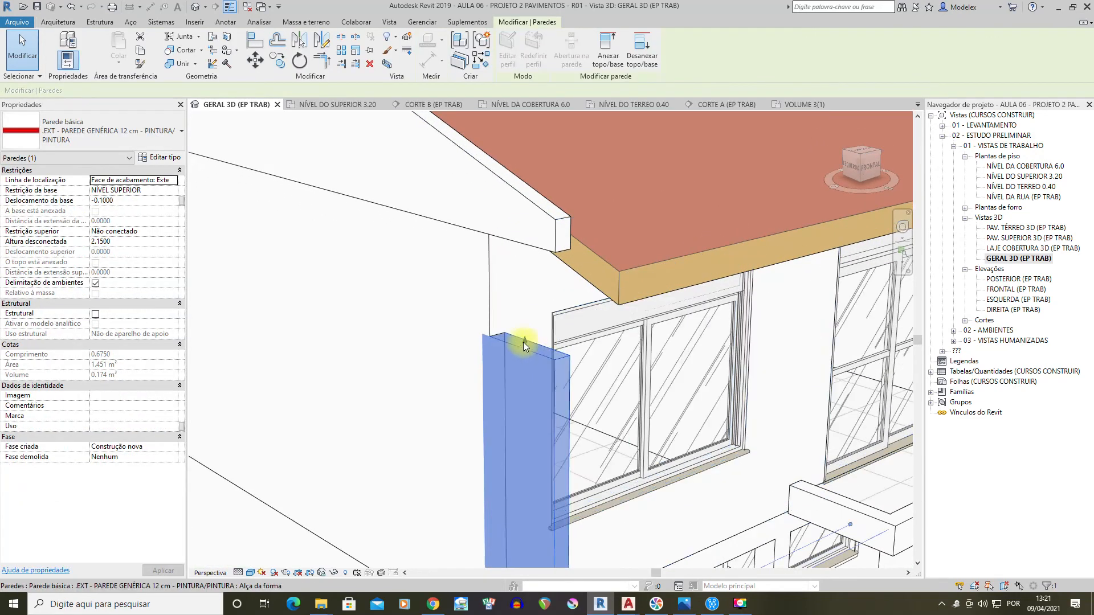
pyautogui.moveTo(524, 341); pyautogui.dragTo(525, 312)
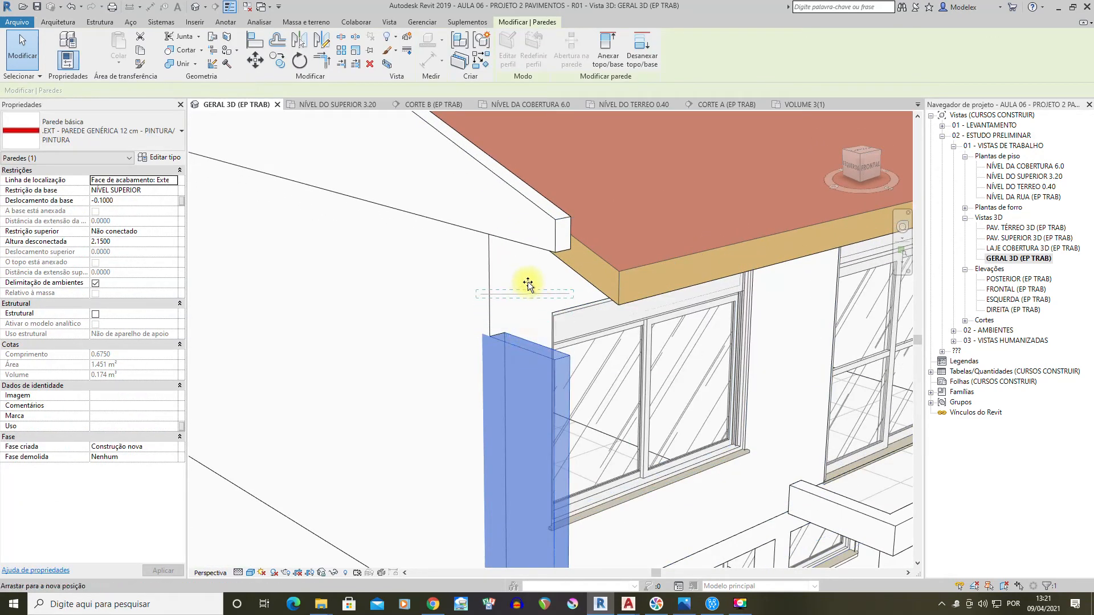
pyautogui.moveTo(530, 250); pyautogui.dragTo(532, 238)
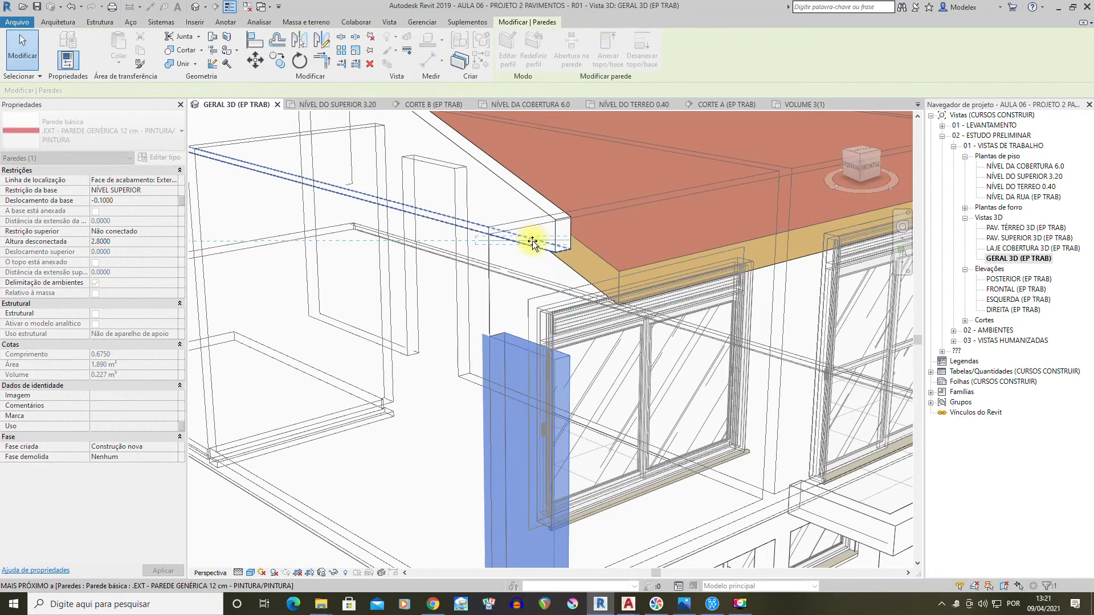
pyautogui.moveTo(528, 237); pyautogui.dragTo(527, 240)
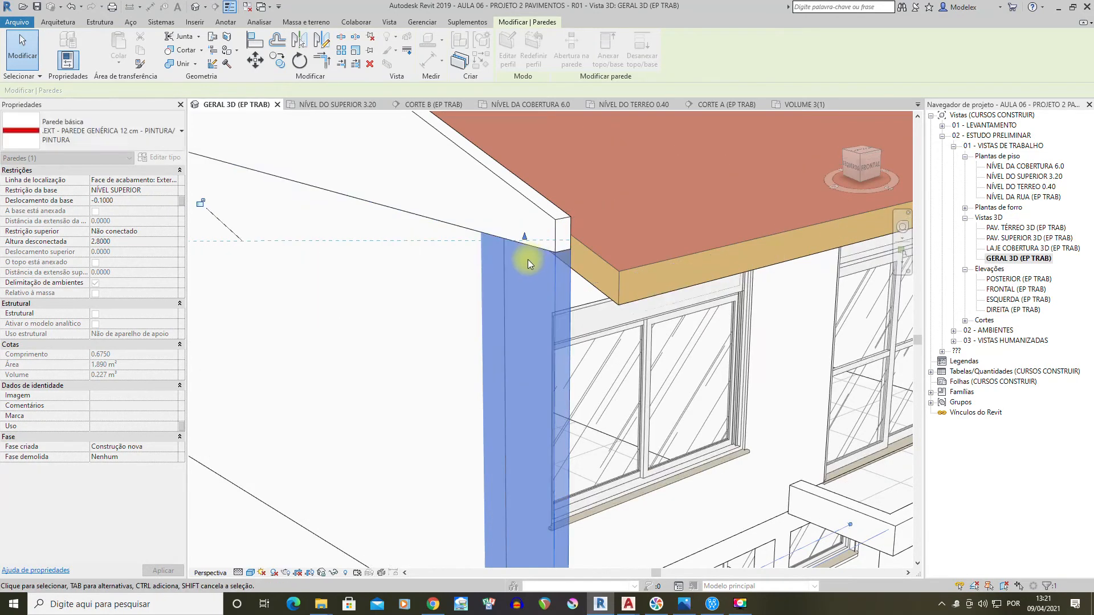
pyautogui.scroll(-3, 590, 254)
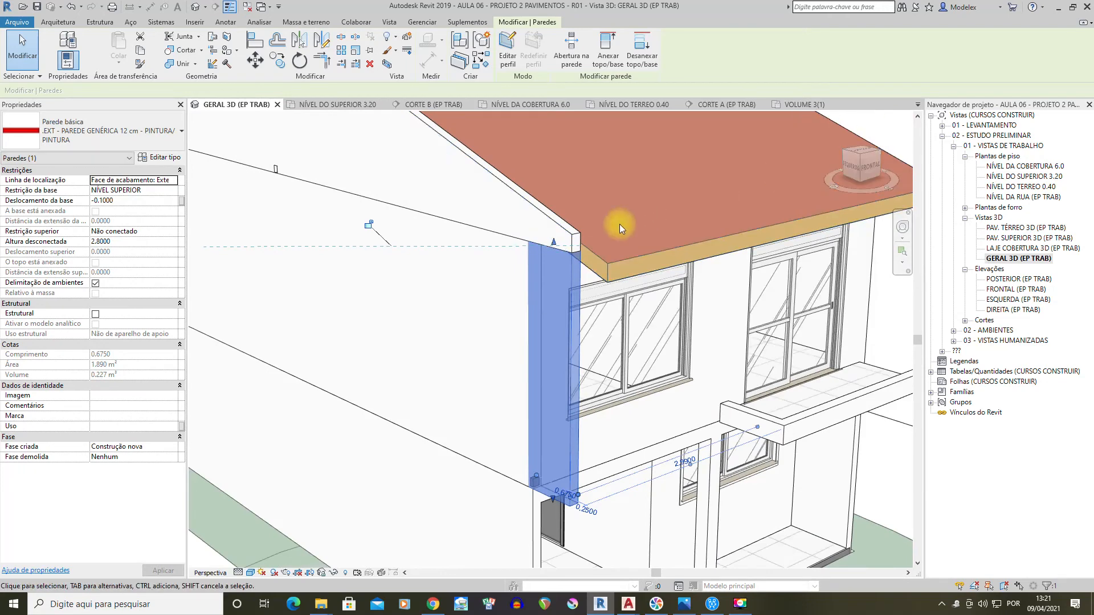
pyautogui.press('Escape')
# Align the top of the front wall extension with the underside of the overhanging side parapet
pyautogui.scroll(3, 564, 298)
pyautogui.keyDown('shift'); pyautogui.moveTo(563, 293); pyautogui.dragTo(559, 231, button='middle'); pyautogui.keyUp('shift')
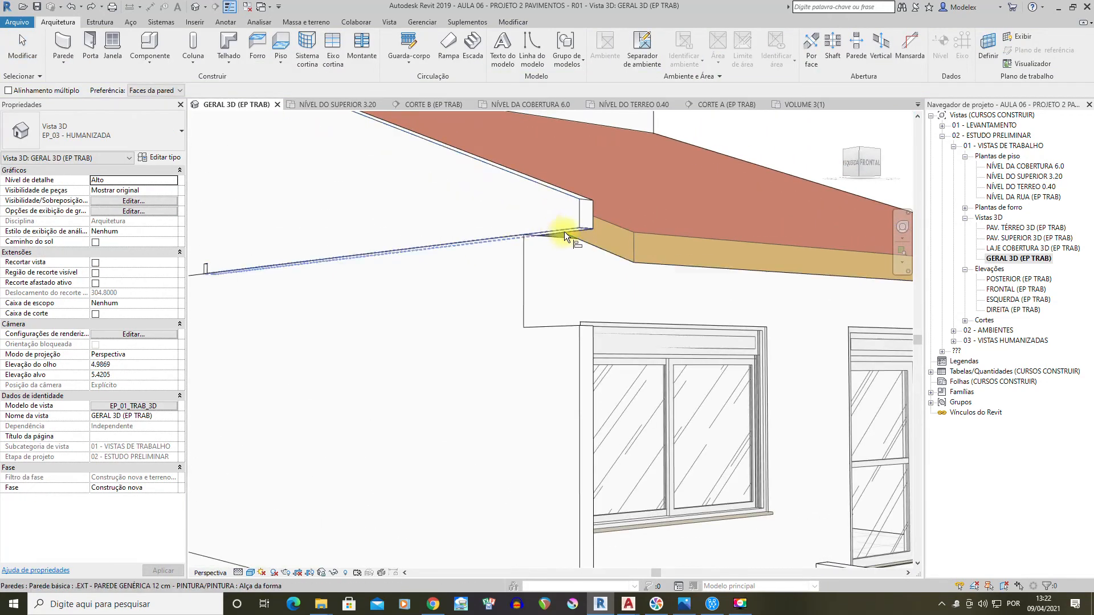
pyautogui.click(559, 326)
pyautogui.press('Escape')
# Examine the front facade and the junction where the sloped side parapet meets the cross parapet behind the ceramic roof
pyautogui.scroll(-5, 600, 221)
pyautogui.keyDown('shift'); pyautogui.moveTo(777, 140); pyautogui.dragTo(457, 276, button='middle'); pyautogui.keyUp('shift')
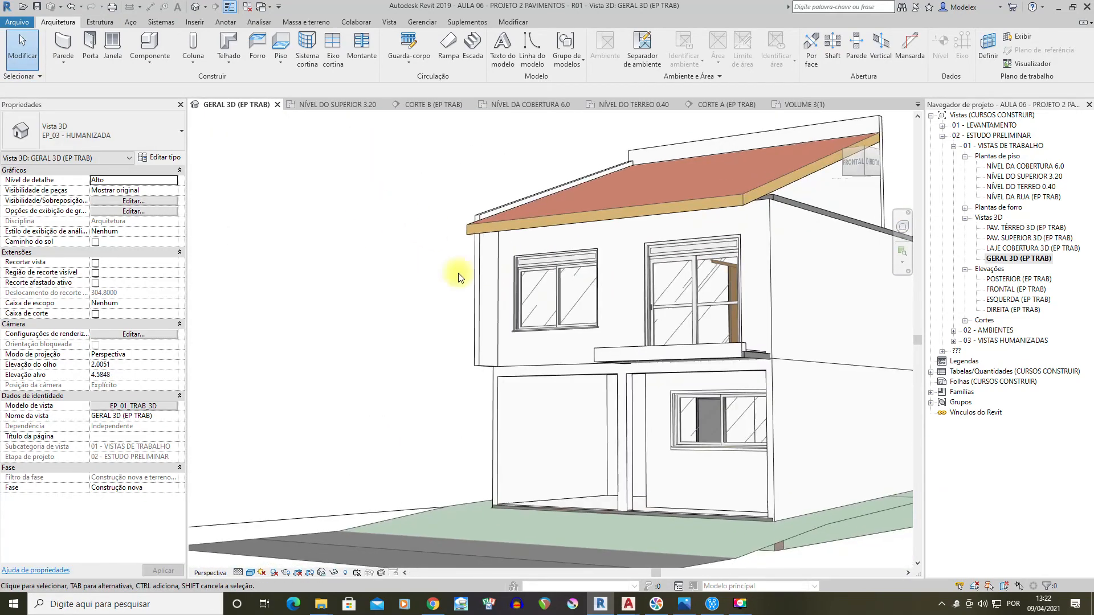
pyautogui.scroll(6, 383, 306)
pyautogui.keyDown('shift'); pyautogui.moveTo(326, 223); pyautogui.dragTo(615, 292, button='middle'); pyautogui.keyUp('shift')
pyautogui.scroll(6, 369, 232)
pyautogui.moveTo(372, 228); pyautogui.dragTo(516, 372, button='middle')
pyautogui.scroll(1, 555, 305)
pyautogui.moveTo(532, 251); pyautogui.dragTo(570, 418, button='middle')
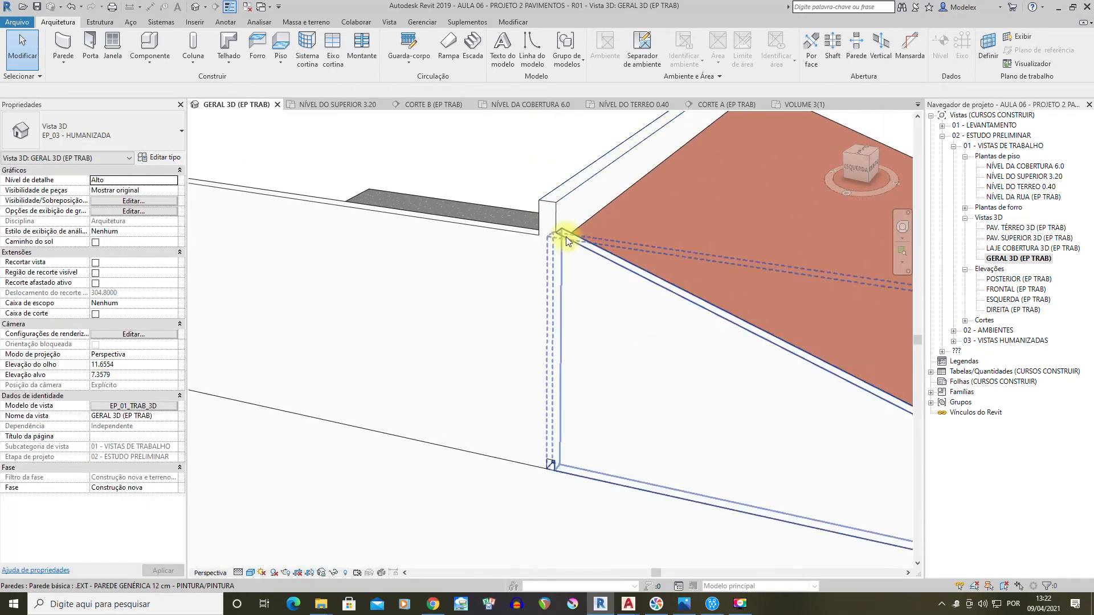
pyautogui.click(579, 440)
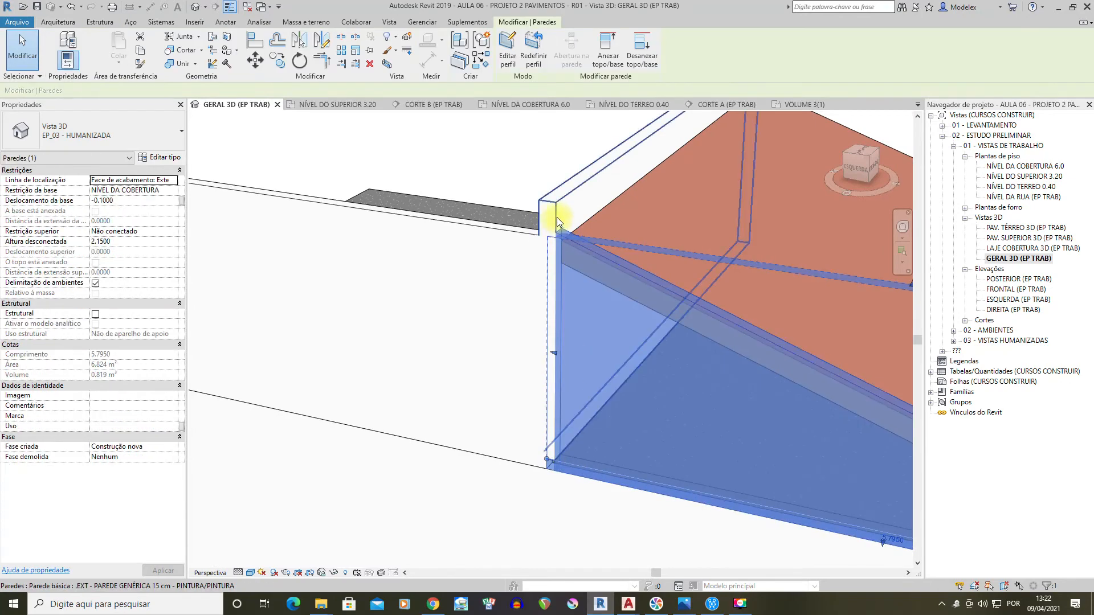
pyautogui.click(560, 244)
pyautogui.scroll(-1, 564, 376)
pyautogui.click(505, 173)
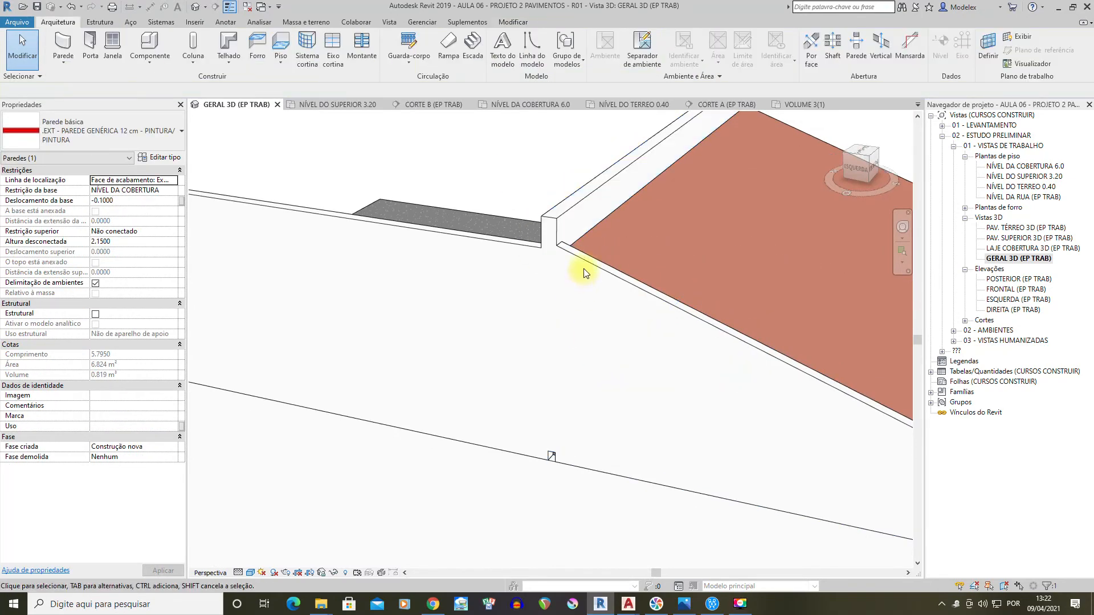
# Examine the sloped side parapet, the front facade and the ground-floor side wall's front end below the upper floor's wall extension
pyautogui.click(583, 257)
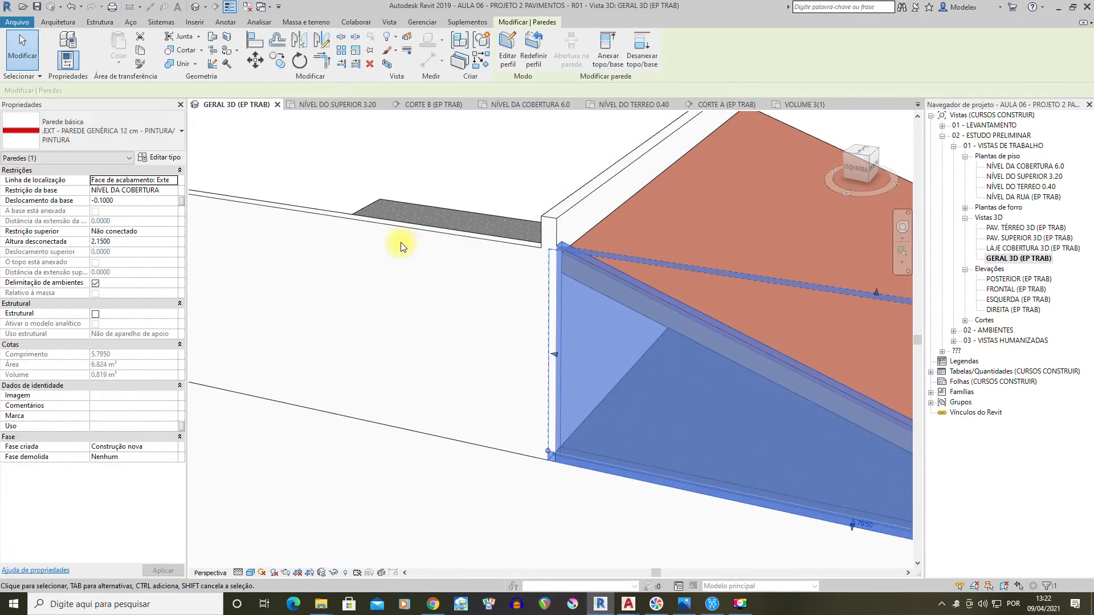
pyautogui.click(509, 178)
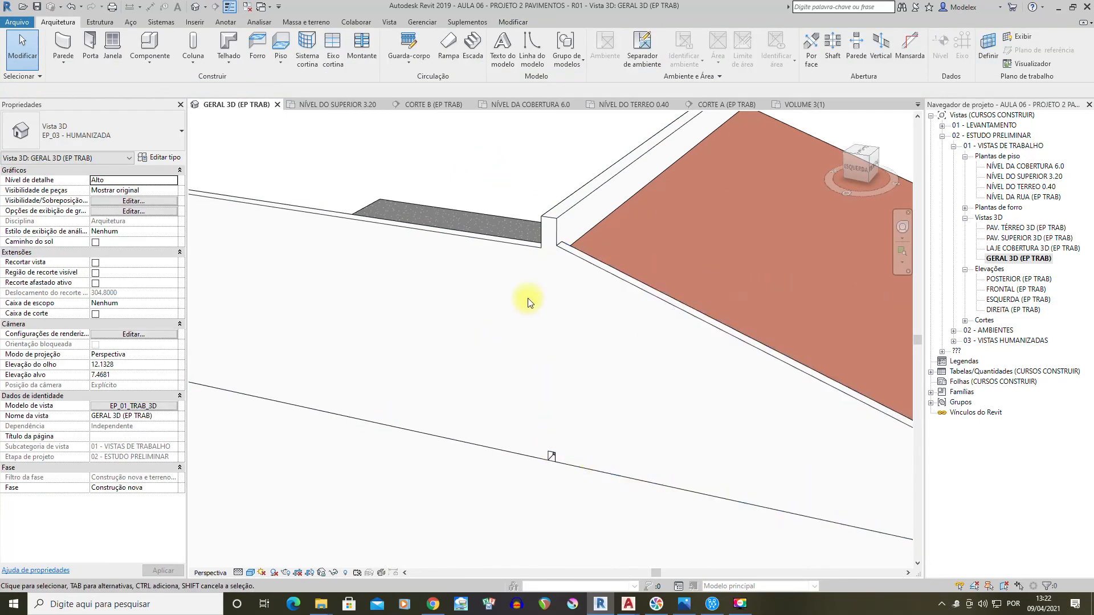
pyautogui.scroll(-3, 527, 253)
pyautogui.keyDown('shift'); pyautogui.moveTo(732, 336); pyautogui.dragTo(760, 177, button='middle'); pyautogui.keyUp('shift')
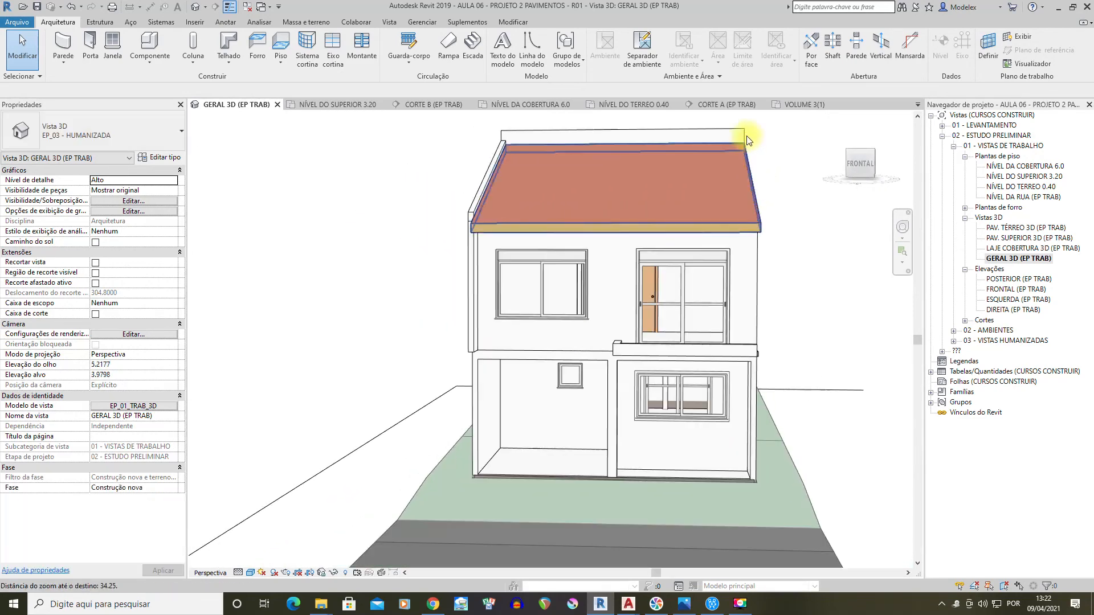
pyautogui.moveTo(765, 283)
pyautogui.keyDown('shift'); pyautogui.mouseDown(button='middle')
pyautogui.moveTo(755, 254)
pyautogui.moveTo(816, 276)
pyautogui.moveTo(781, 293)
pyautogui.mouseUp(button='middle'); pyautogui.keyUp('shift')
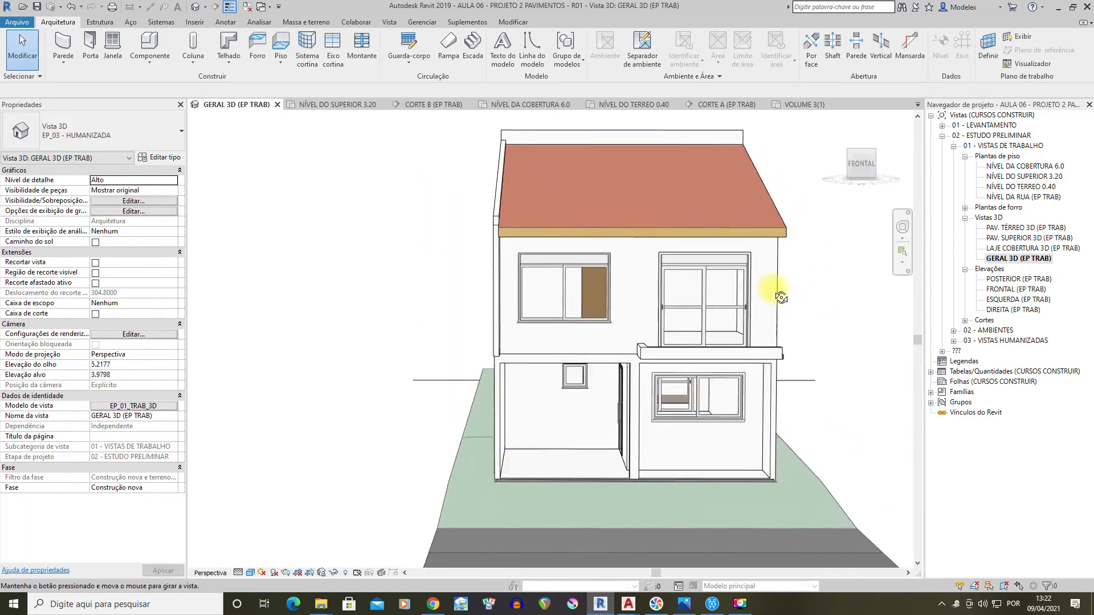
pyautogui.scroll(2, 518, 412)
pyautogui.keyDown('shift'); pyautogui.moveTo(518, 413); pyautogui.dragTo(562, 328, button='middle'); pyautogui.keyUp('shift')
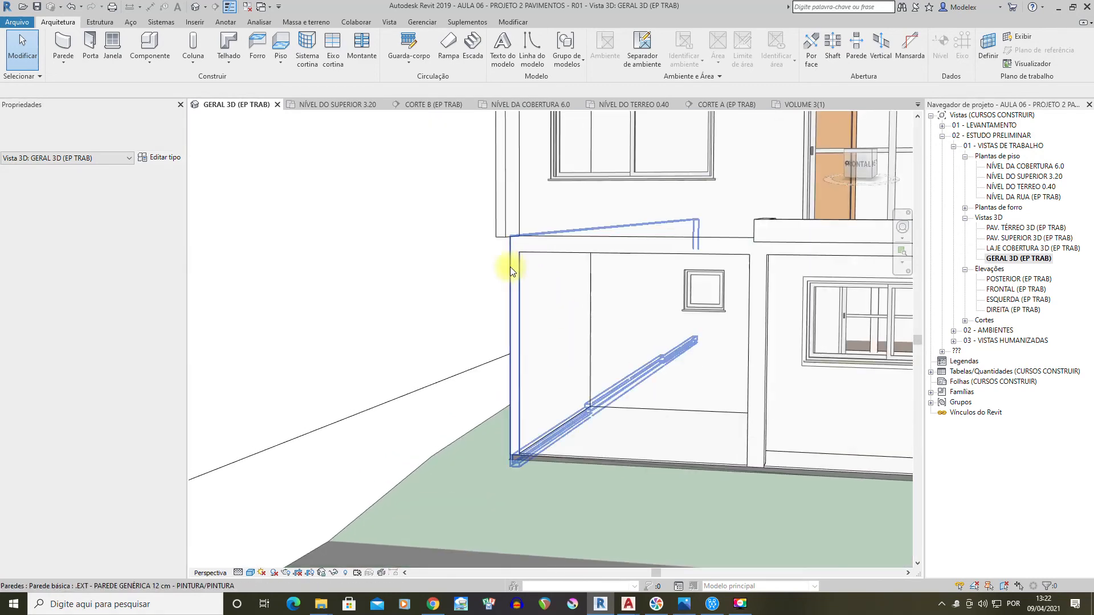
pyautogui.click(513, 267)
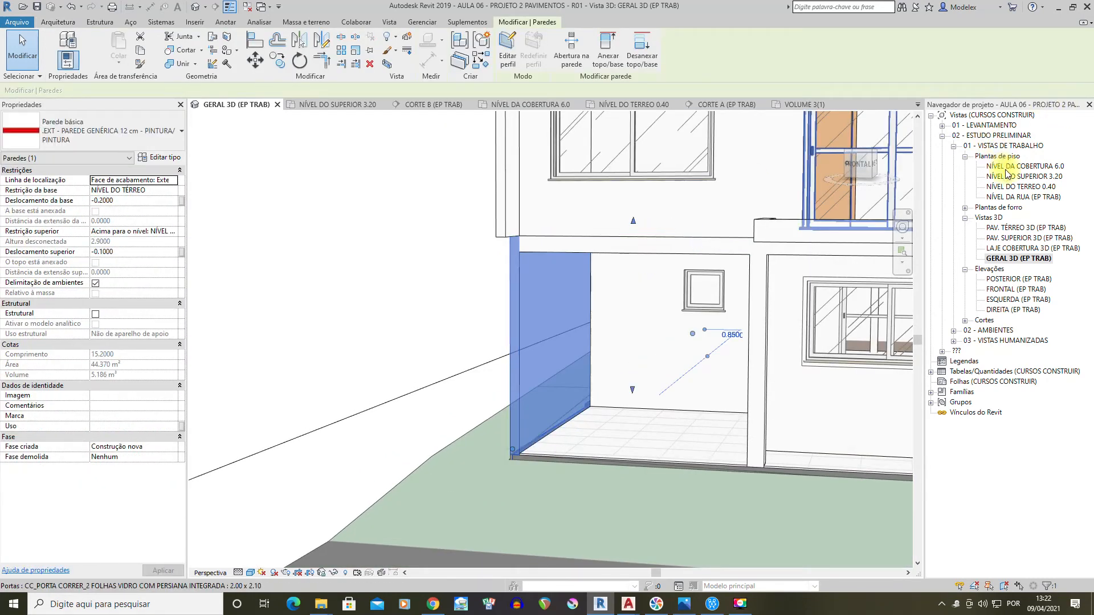
# Open the NÍVEL DO TERREO 0.40 floor plan at the front end of the garage side wall
pyautogui.doubleClick(1025, 187)
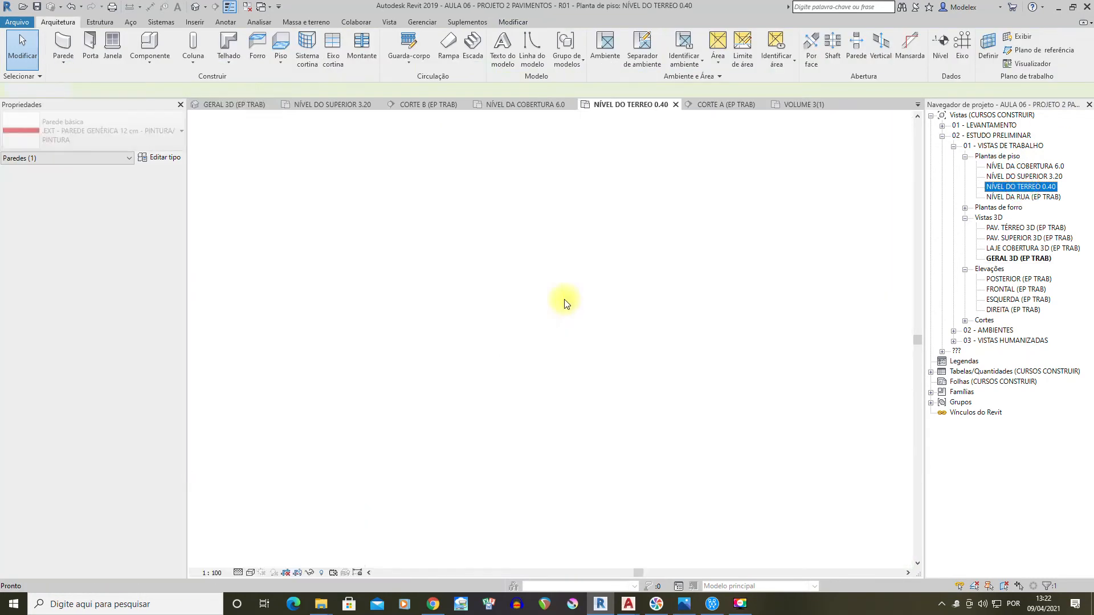
pyautogui.scroll(-3, 547, 337)
pyautogui.moveTo(365, 316); pyautogui.dragTo(535, 249, button='middle')
pyautogui.scroll(7, 525, 298)
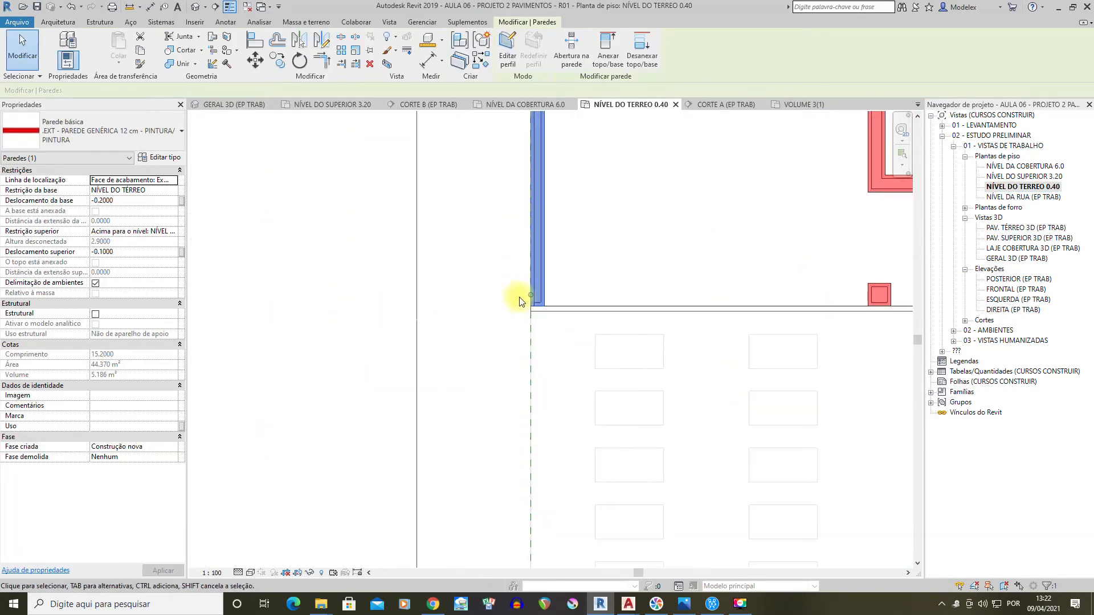
pyautogui.click(60, 22)
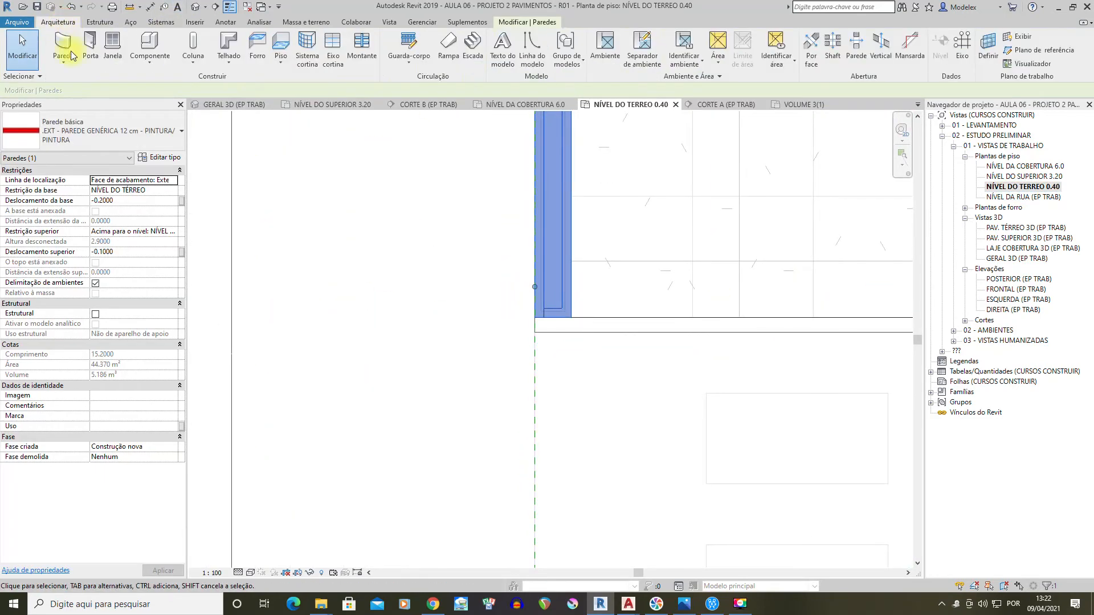
pyautogui.click(145, 128)
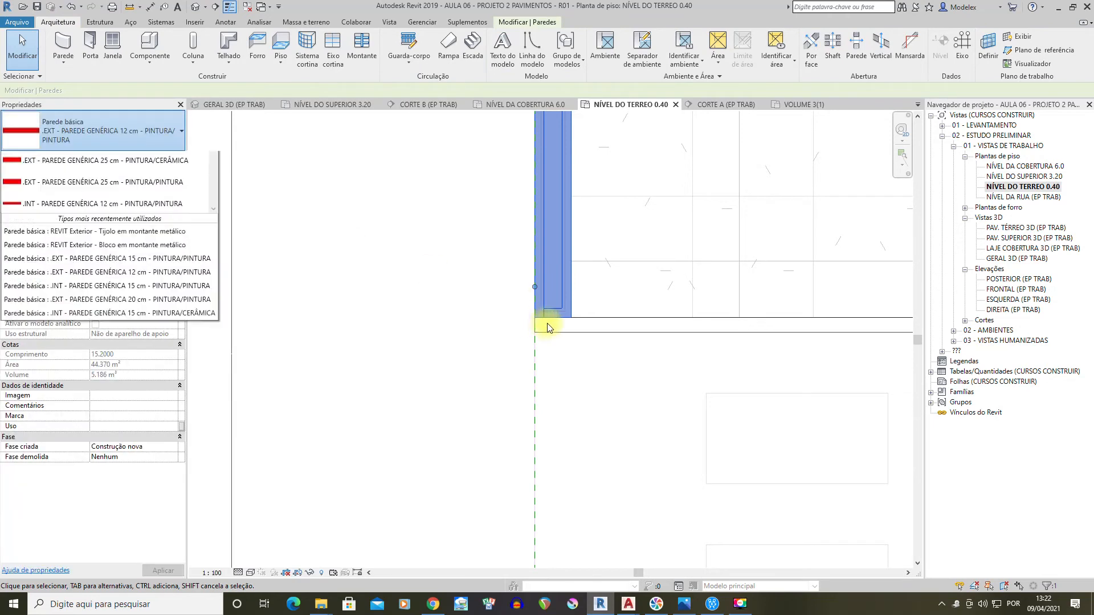
pyautogui.click(57, 189)
pyautogui.click(63, 43)
pyautogui.click(534, 317)
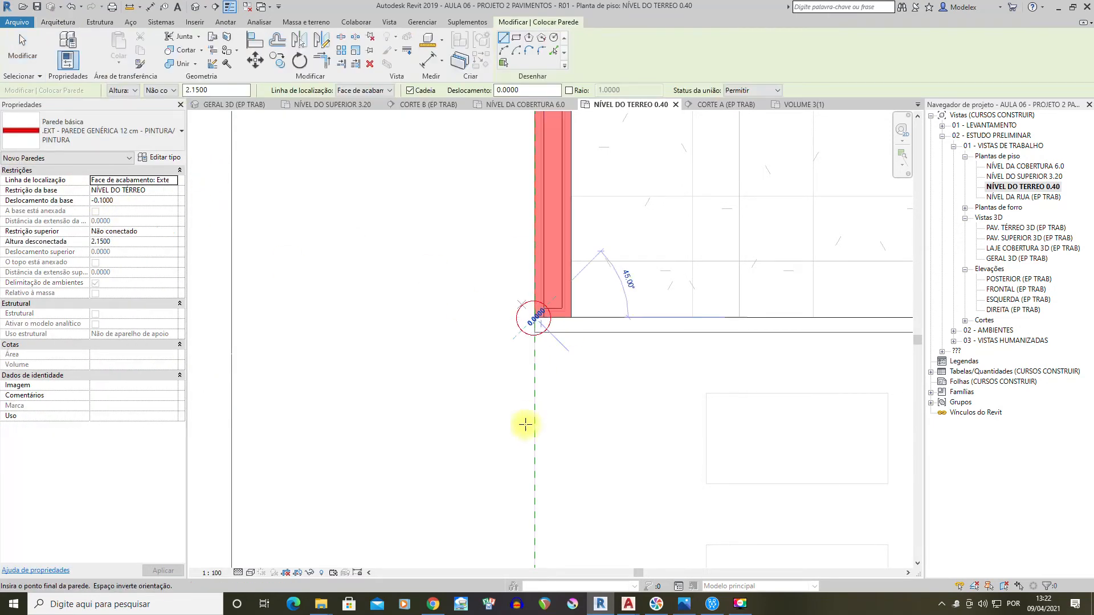
pyautogui.scroll(-2, 524, 428)
pyautogui.press('Escape')
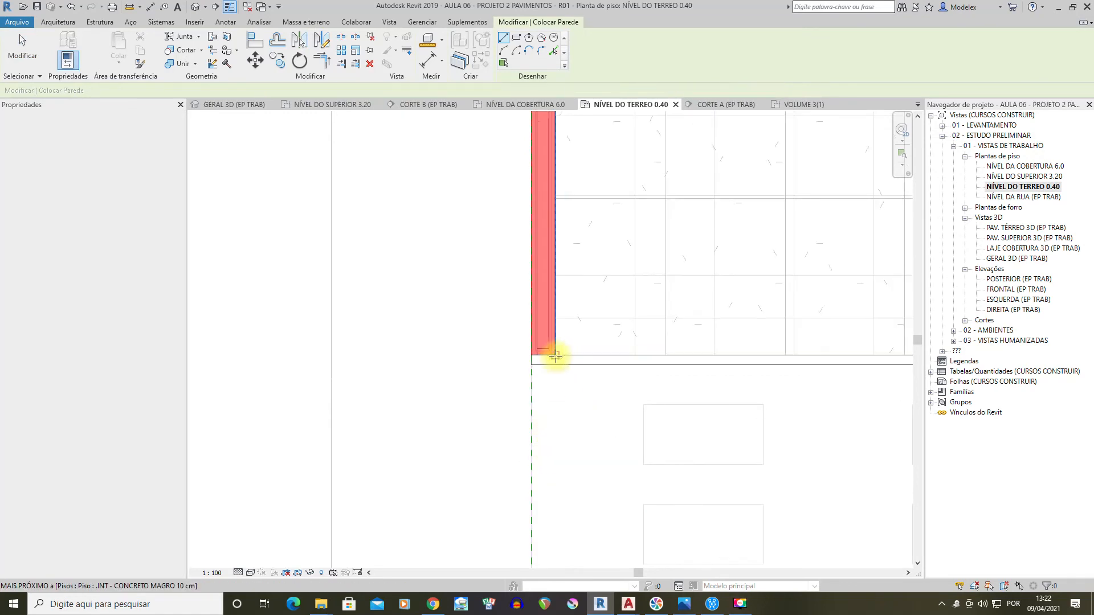
pyautogui.click(555, 354)
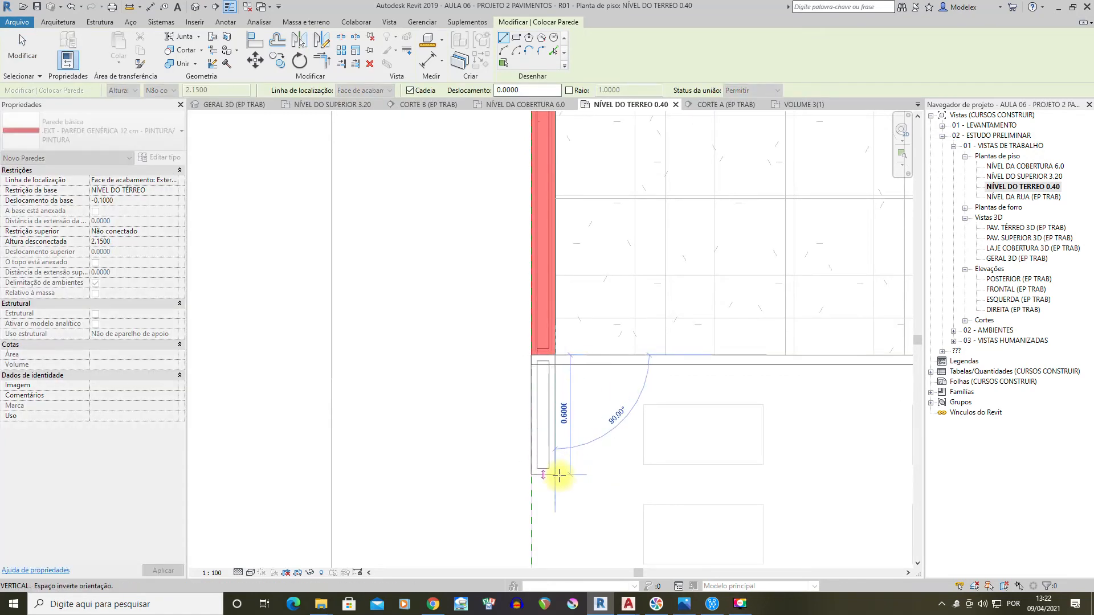
pyautogui.press('Escape')
pyautogui.press('Escape')
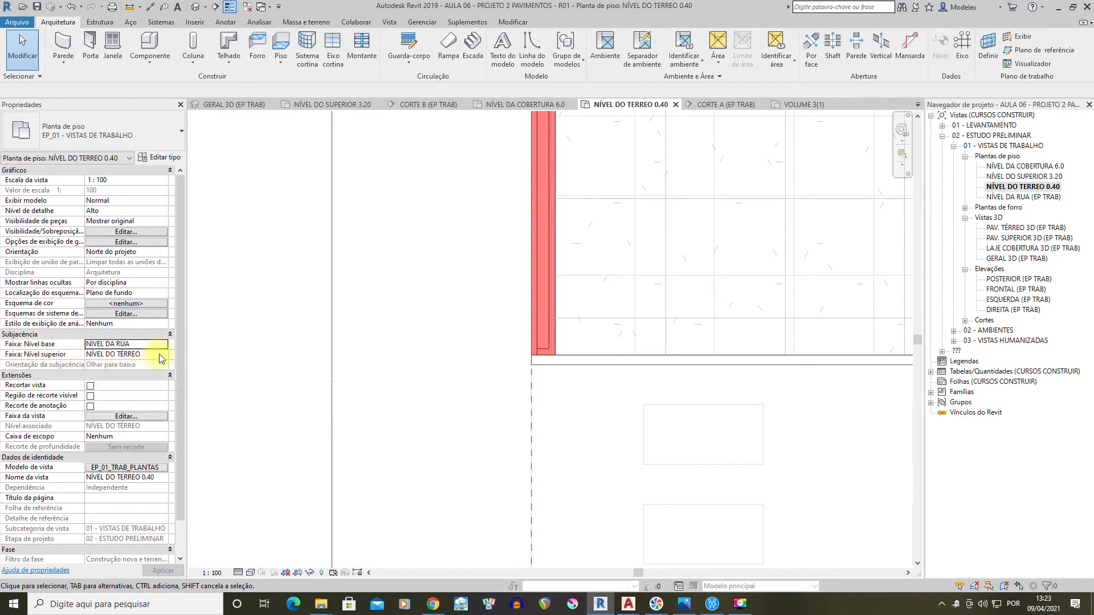
# Set the ground-floor plan's underlay top level to NÍVEL SUPERIOR
pyautogui.click(163, 355)
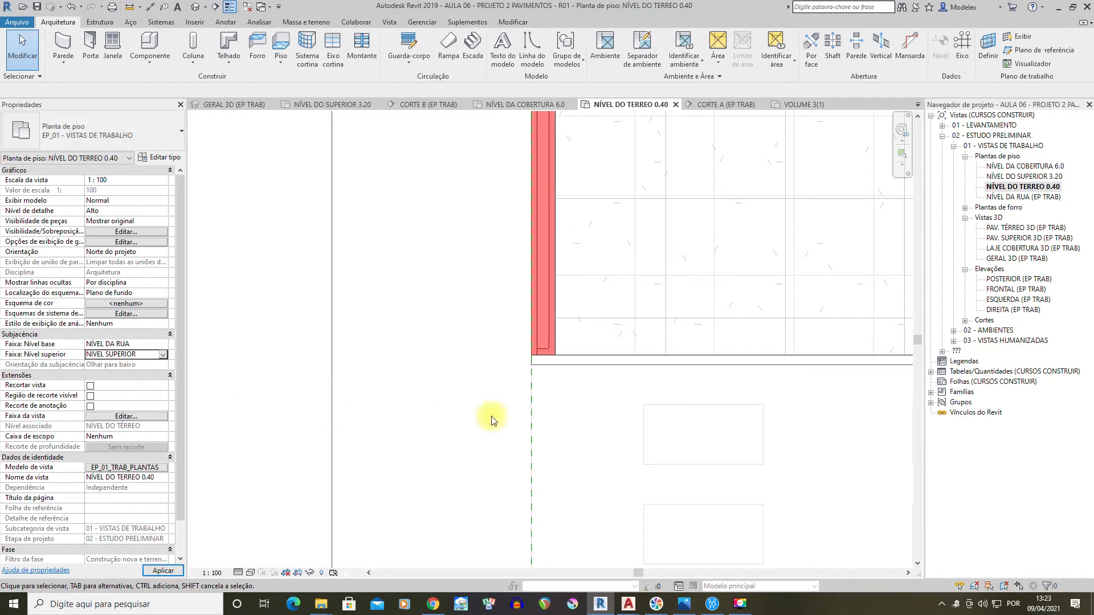
pyautogui.moveTo(562, 413); pyautogui.dragTo(513, 364, button='middle')
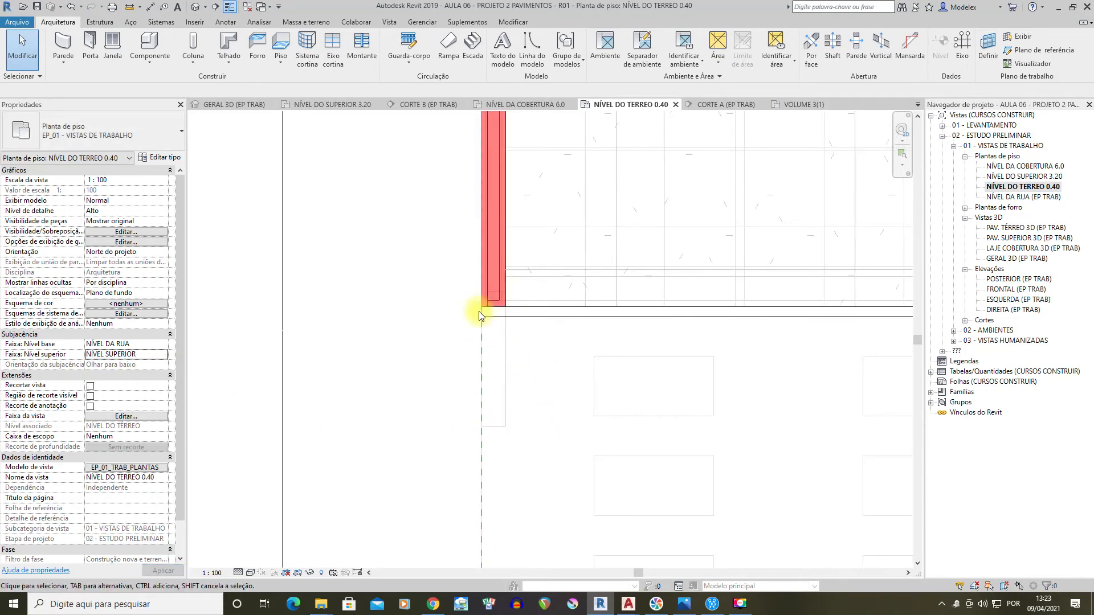
# Draw a 0.60 m wall of type .EXT - PAREDE GENÉRICA 12 cm forward from the side wall's front end along its inner face
pyautogui.press('w')
pyautogui.press('a')
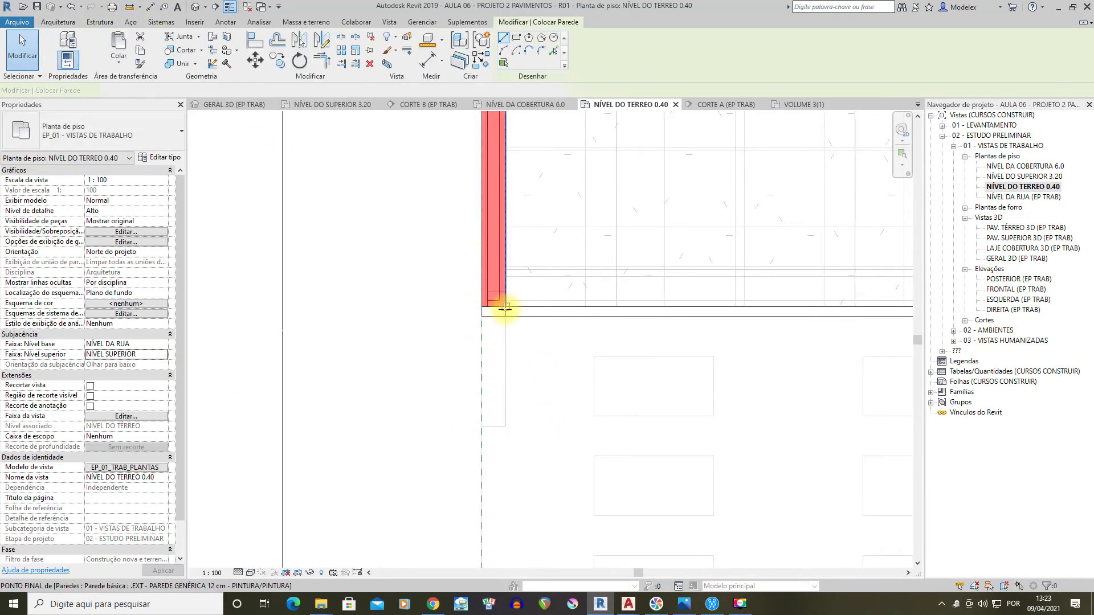
pyautogui.click(504, 311)
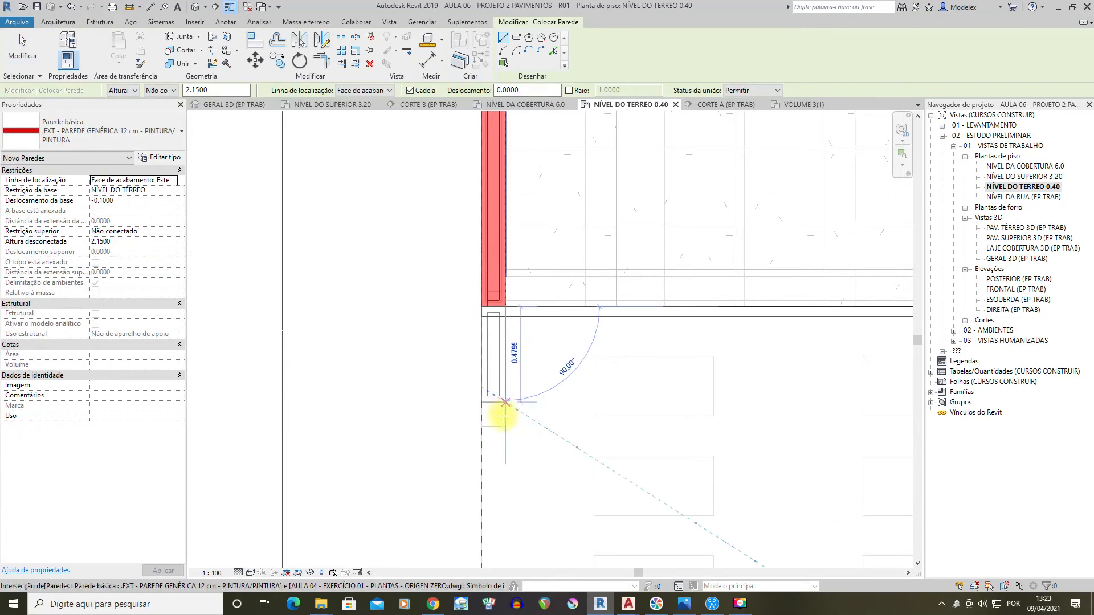
pyautogui.click(501, 427)
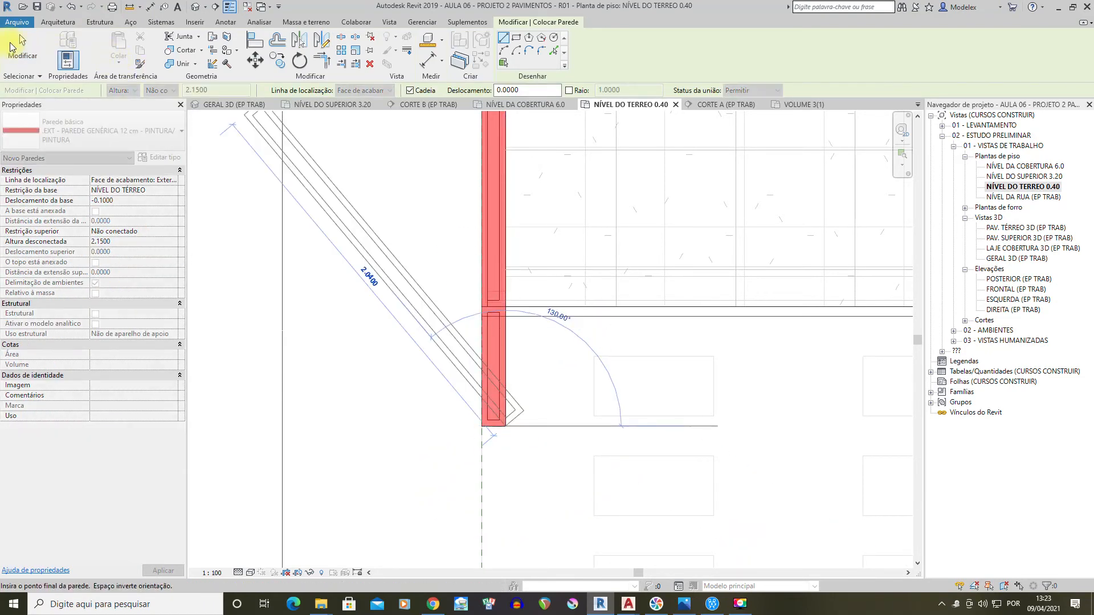
pyautogui.click(22, 45)
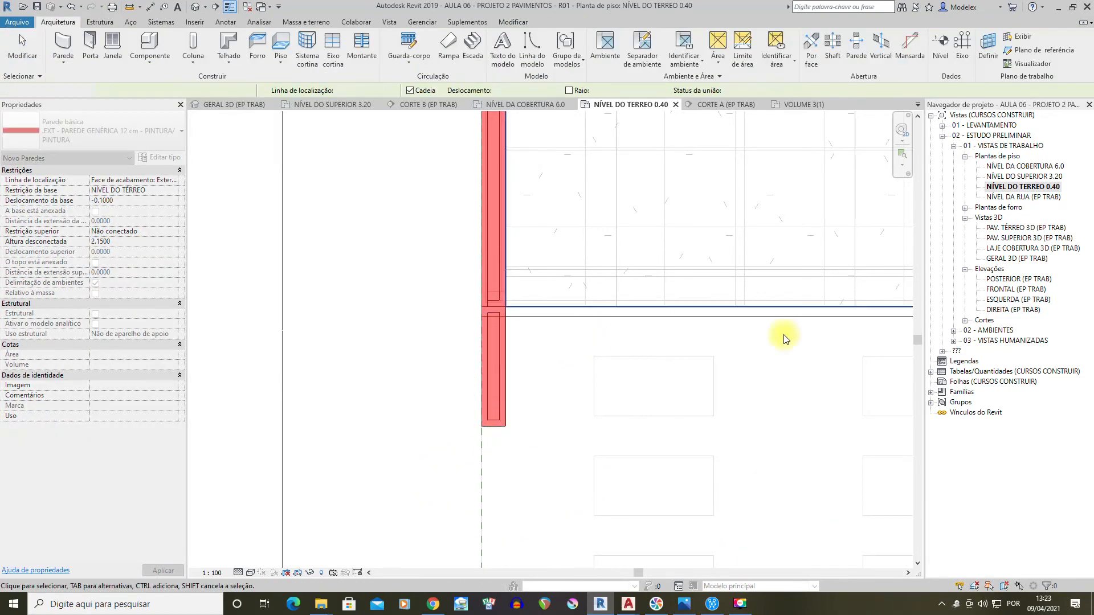
# Check the short ground-floor wall against the side wall in the GERAL 3D view and delete it
pyautogui.doubleClick(1012, 259)
pyautogui.keyDown('shift'); pyautogui.moveTo(464, 306); pyautogui.dragTo(513, 288, button='middle'); pyautogui.keyUp('shift')
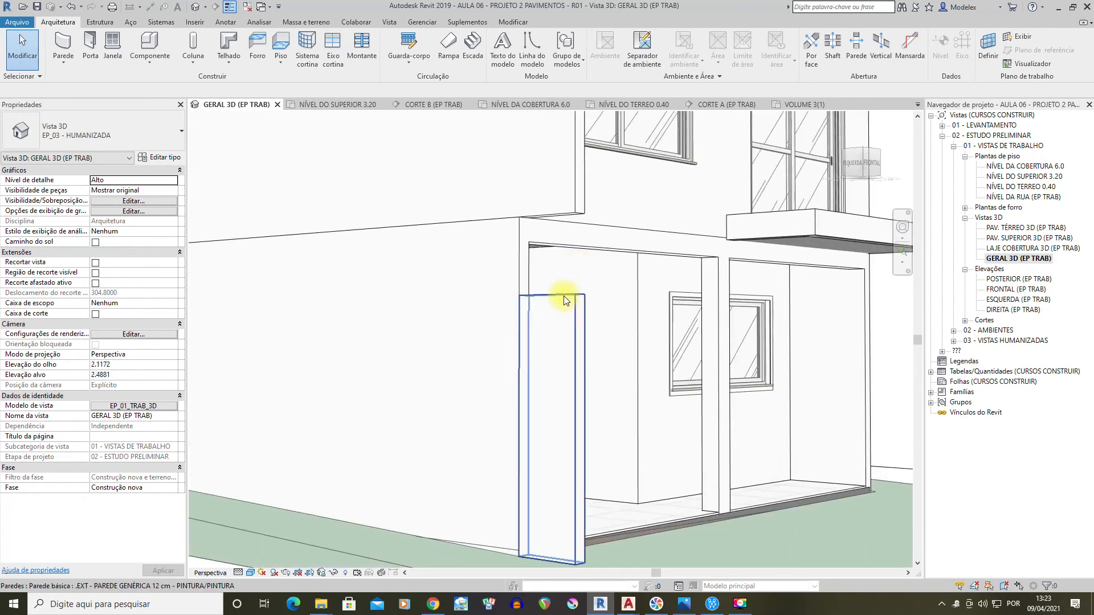
pyautogui.click(564, 302)
pyautogui.keyDown('shift'); pyautogui.moveTo(624, 282); pyautogui.dragTo(567, 263, button='middle'); pyautogui.keyUp('shift')
pyautogui.click(568, 263)
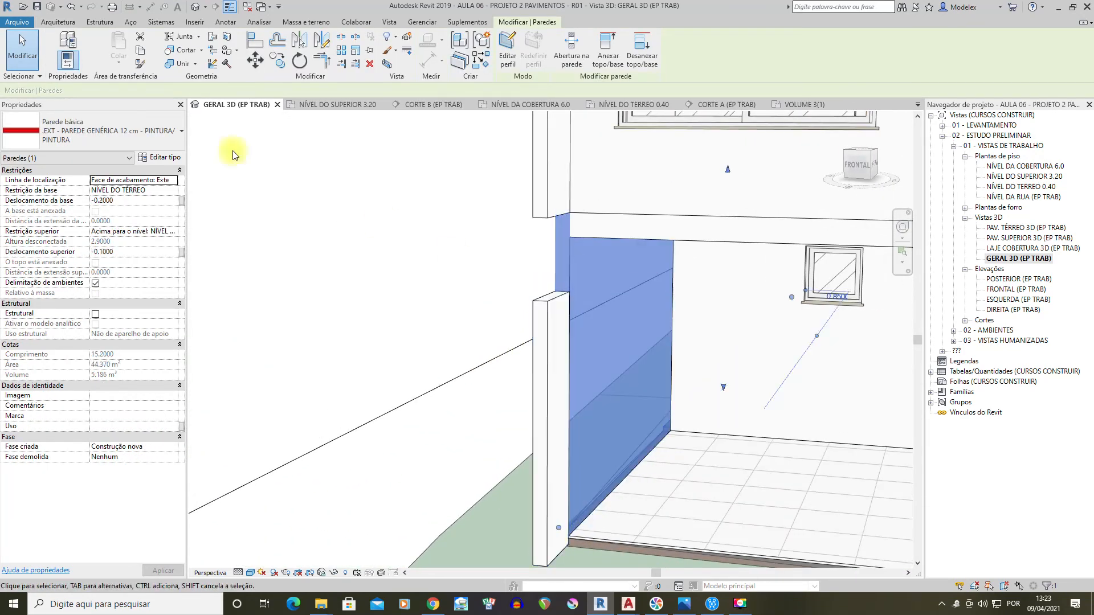
pyautogui.click(342, 221)
pyautogui.keyDown('shift'); pyautogui.moveTo(427, 242); pyautogui.dragTo(567, 275, button='middle'); pyautogui.keyUp('shift')
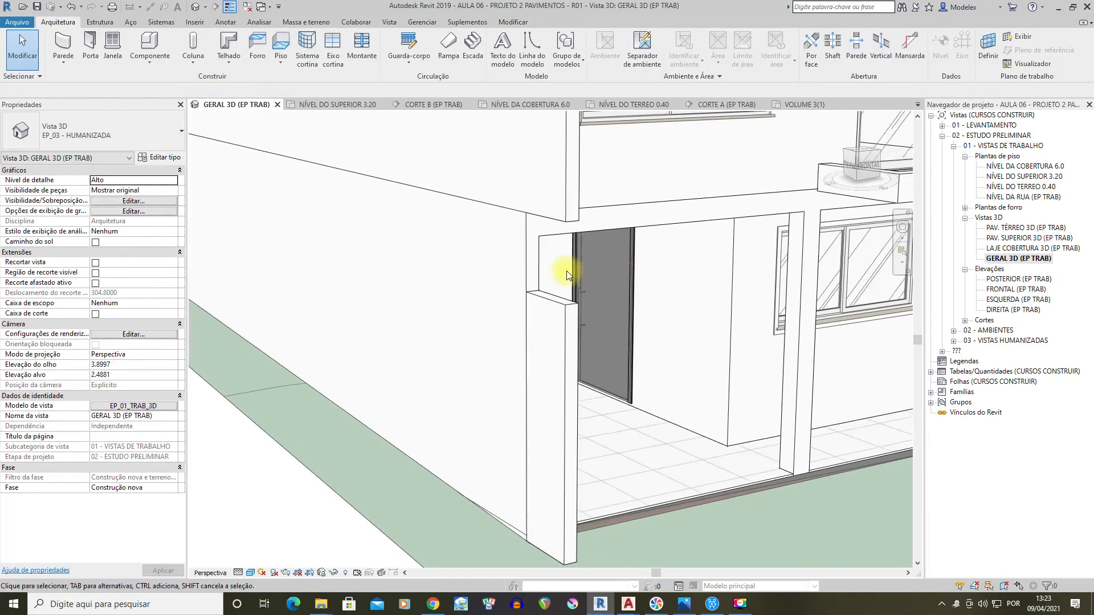
pyautogui.click(556, 300)
pyautogui.keyDown('shift'); pyautogui.moveTo(556, 300); pyautogui.dragTo(561, 296, button='middle'); pyautogui.keyUp('shift')
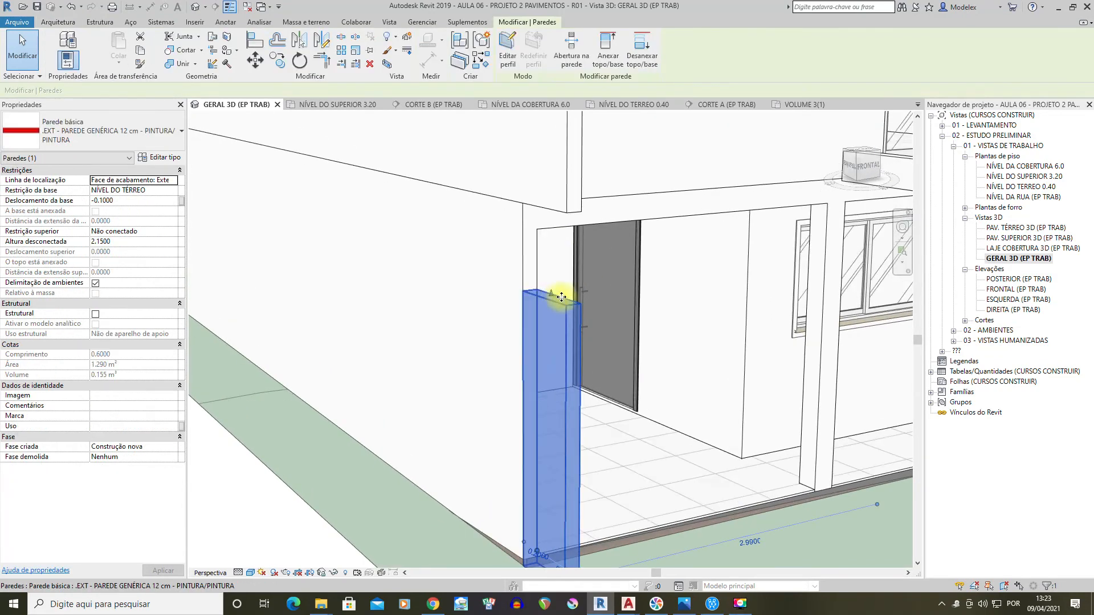
pyautogui.scroll(-1, 564, 298)
pyautogui.press('Delete')
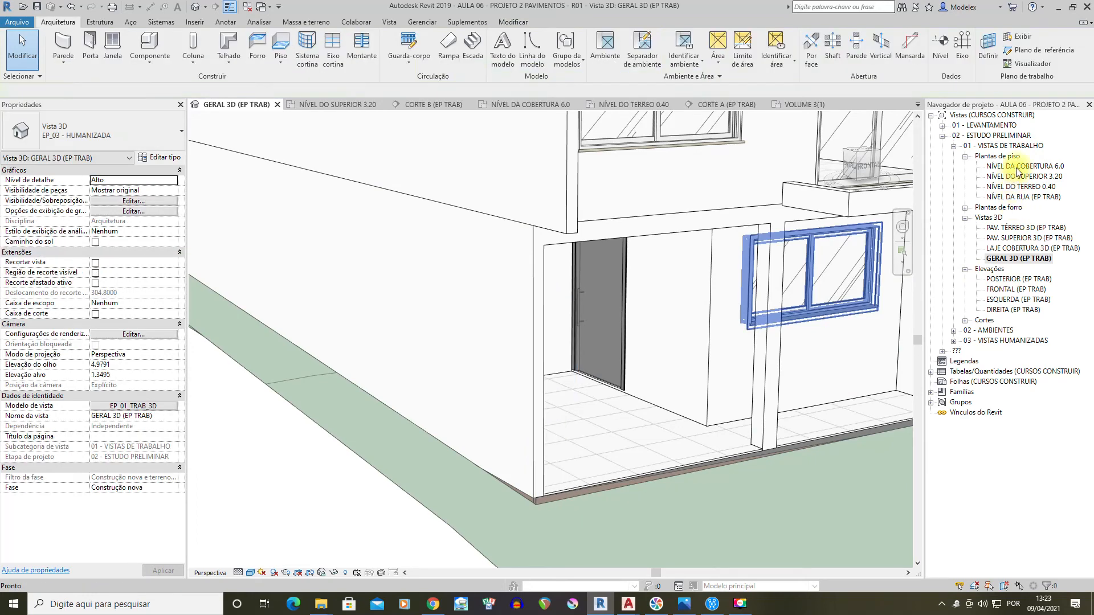
# In the ground-floor plan, draw a 0.60 m .EXT - PAREDE GENÉRICA 12 cm wall from the underlay outline's front corner back to the side wall's outer corner
pyautogui.doubleClick(1022, 186)
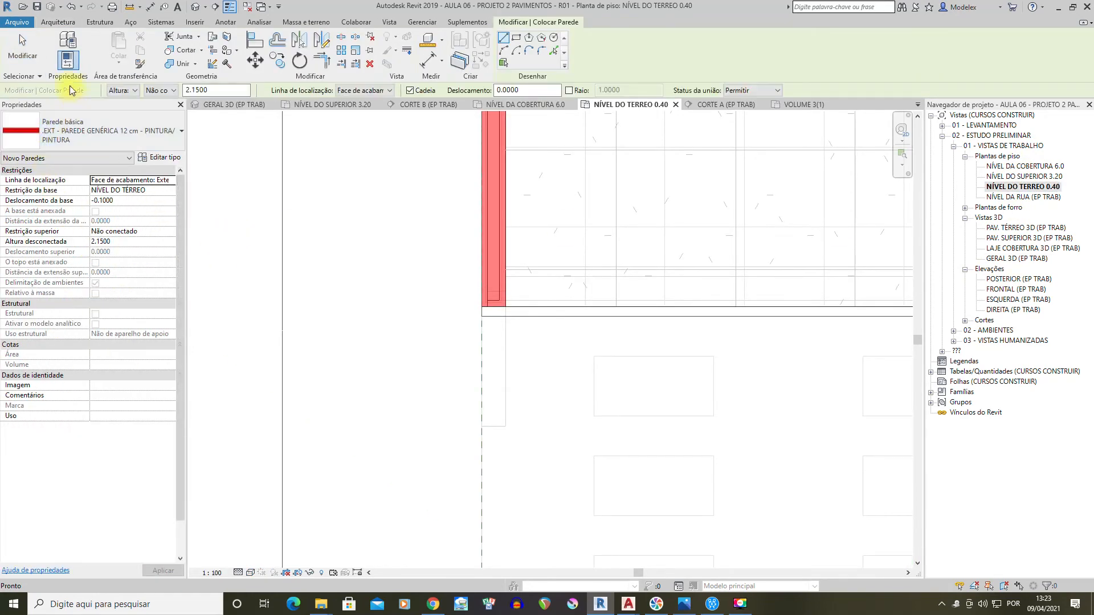
pyautogui.click(61, 133)
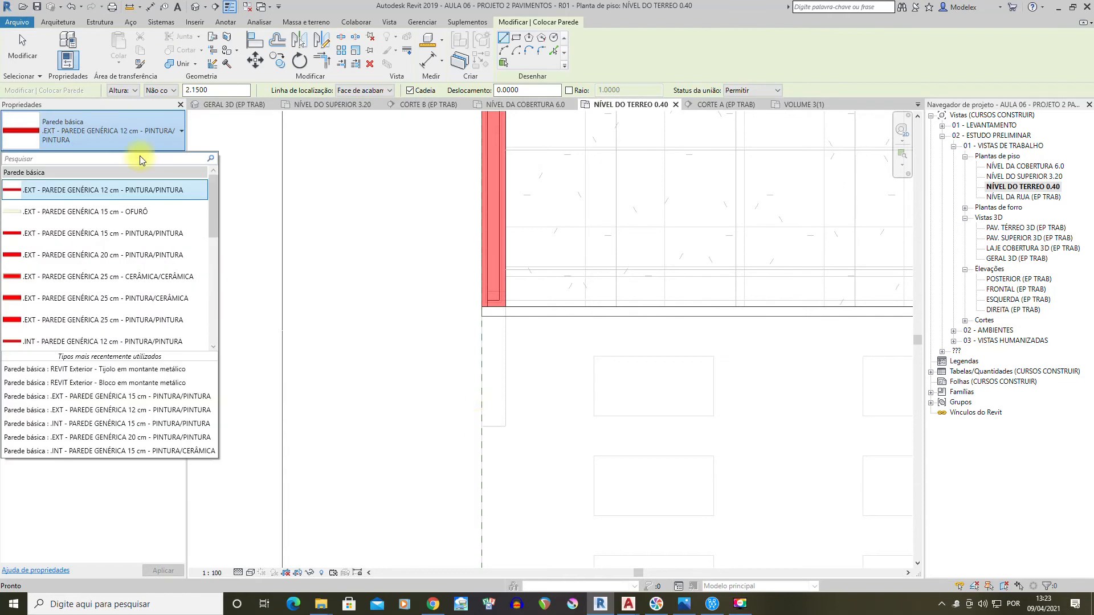
pyautogui.click(114, 190)
pyautogui.click(507, 426)
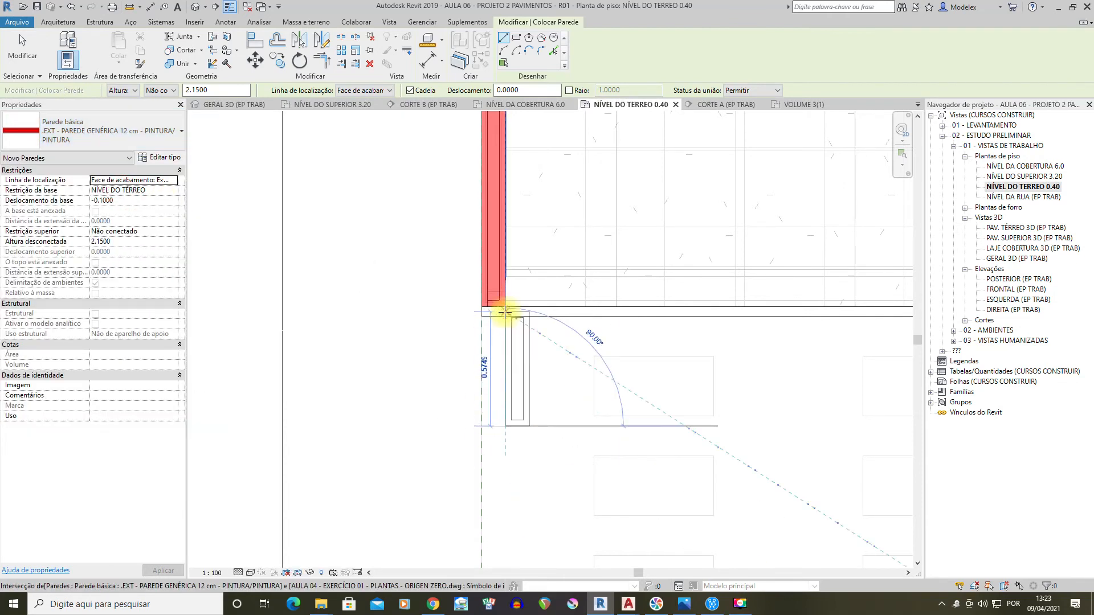
pyautogui.press('Escape')
pyautogui.press('Escape')
pyautogui.click(480, 425)
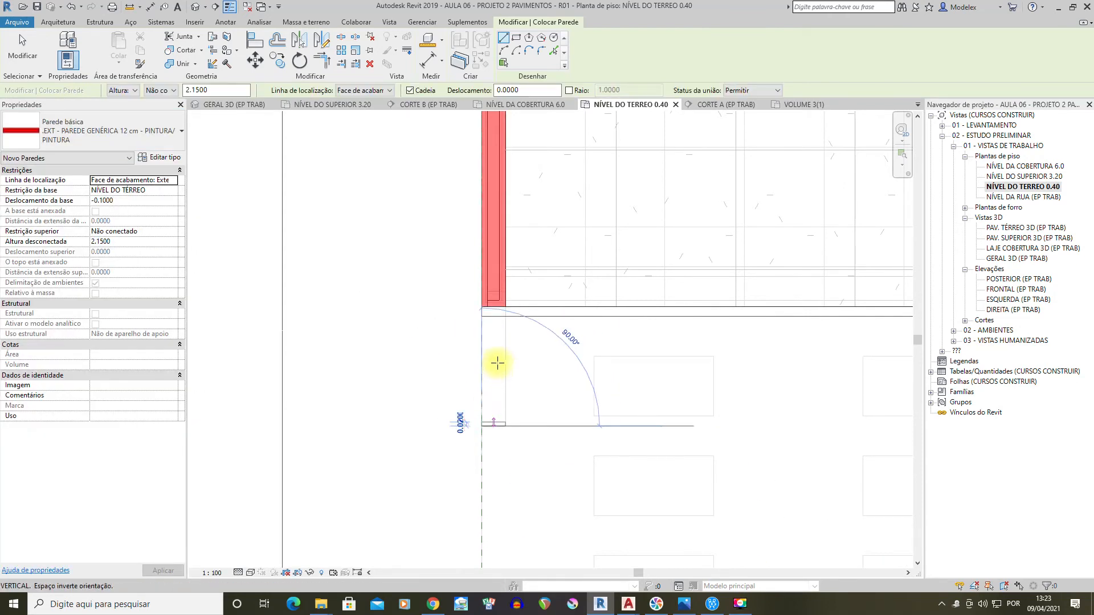
pyautogui.click(481, 307)
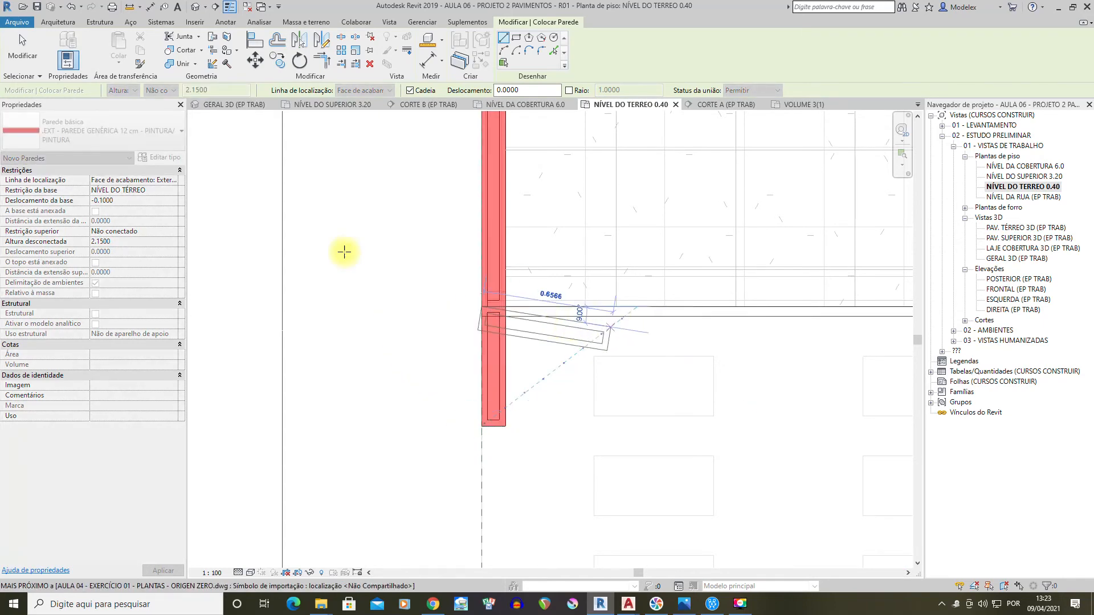
pyautogui.click(24, 50)
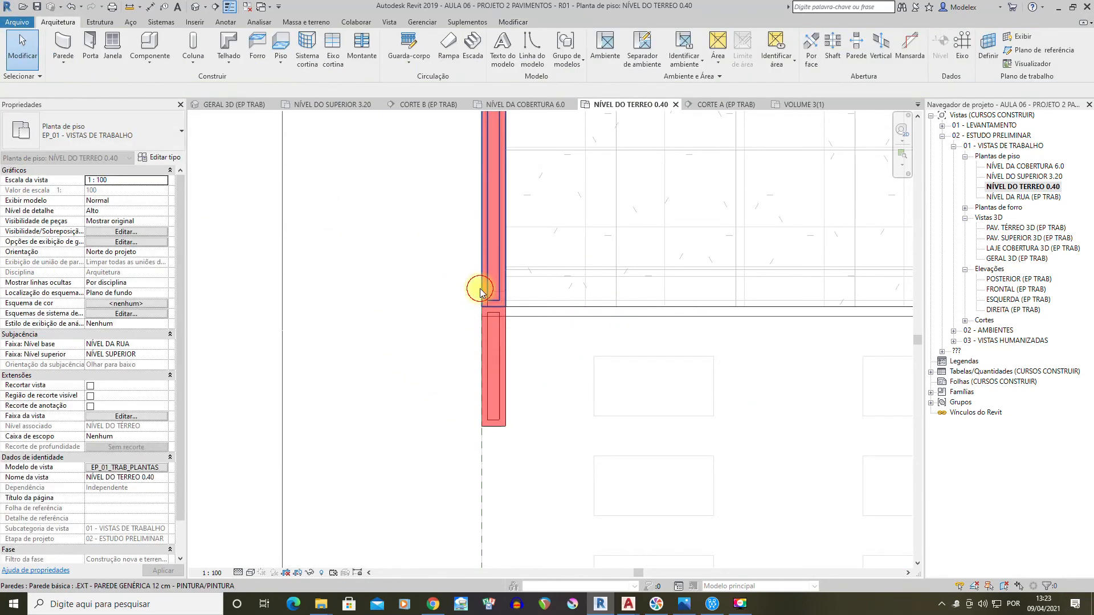
# In the GERAL 3D view, align the short ground-floor front wall's top with the underside of the upper-floor wall extension
pyautogui.click(481, 287)
pyautogui.click(484, 338)
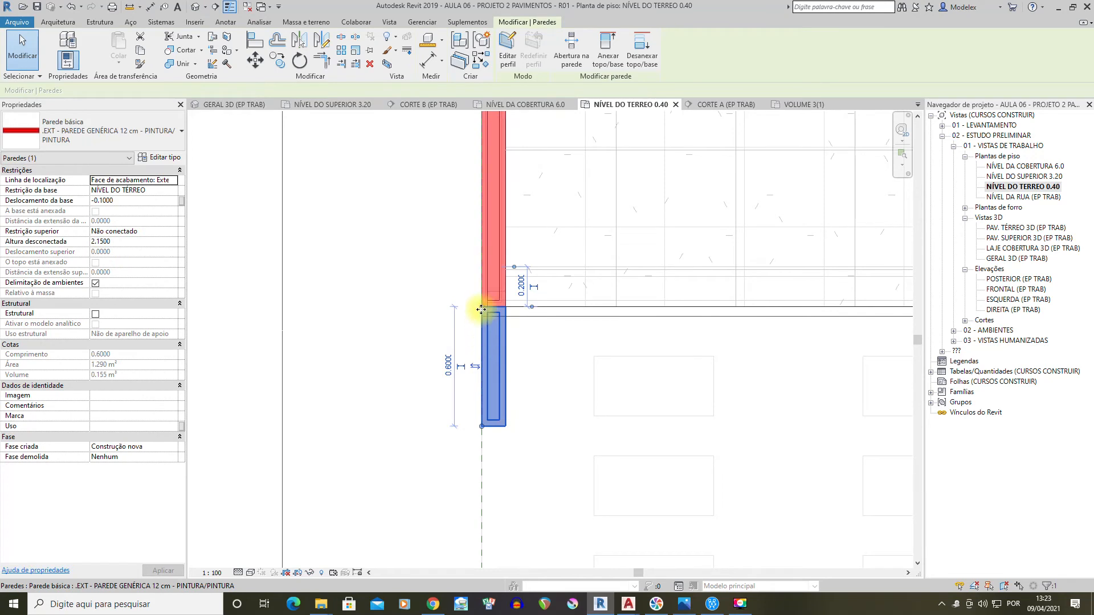
pyautogui.doubleClick(1011, 259)
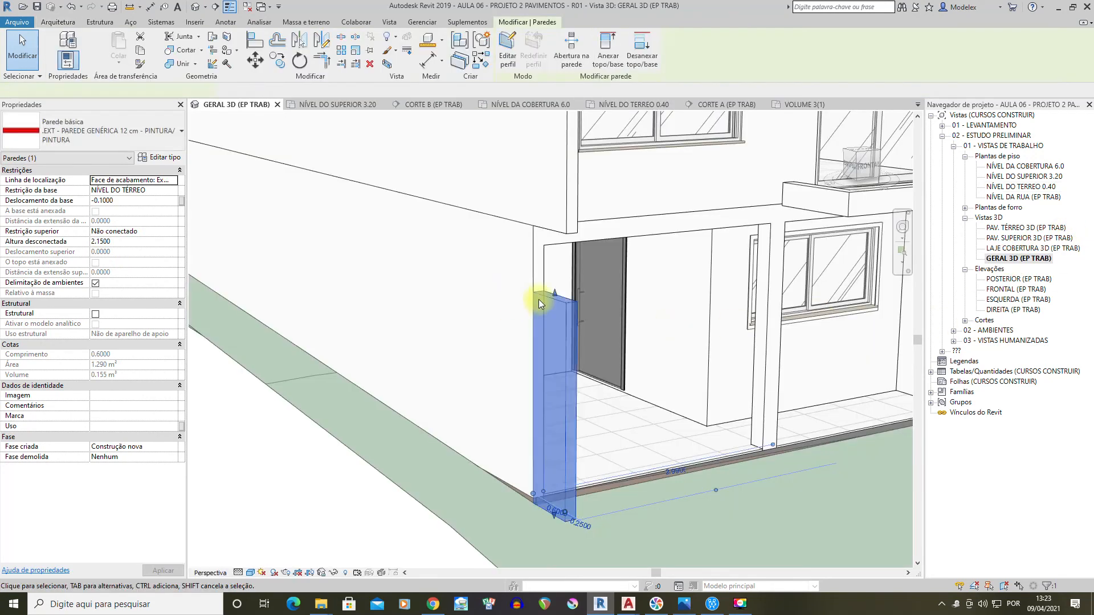
pyautogui.scroll(5, 576, 279)
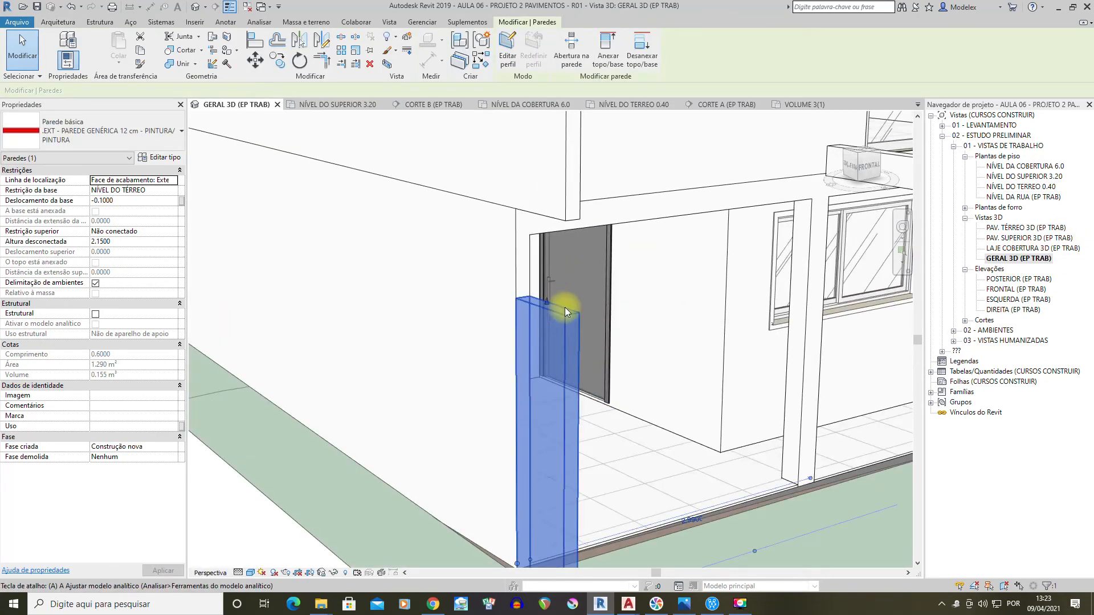
pyautogui.press('Escape')
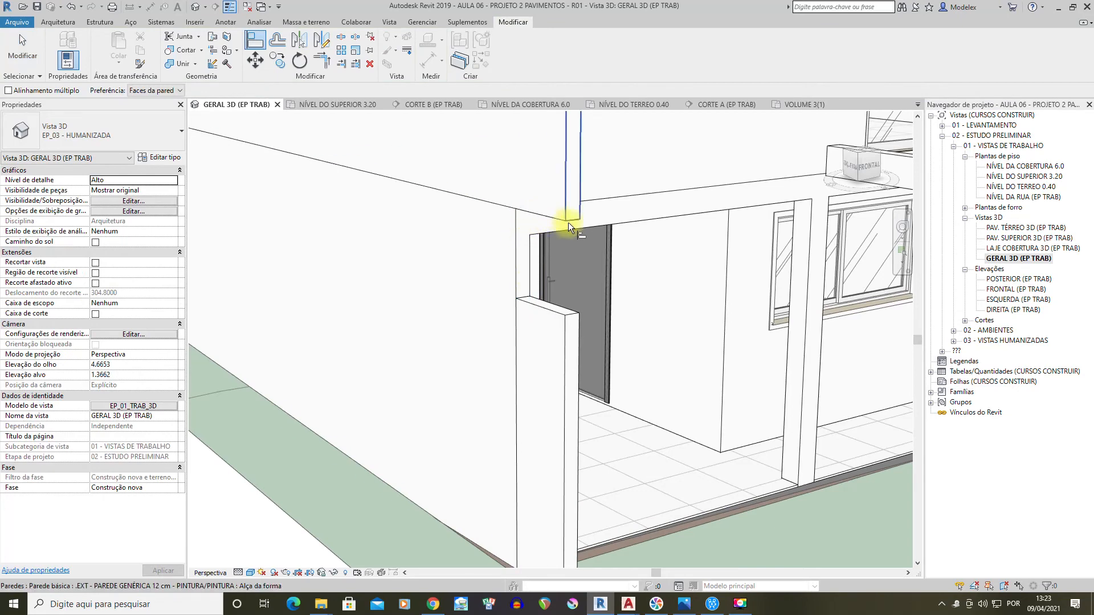
pyautogui.keyDown('shift'); pyautogui.moveTo(549, 242); pyautogui.dragTo(550, 267, button='middle'); pyautogui.keyUp('shift')
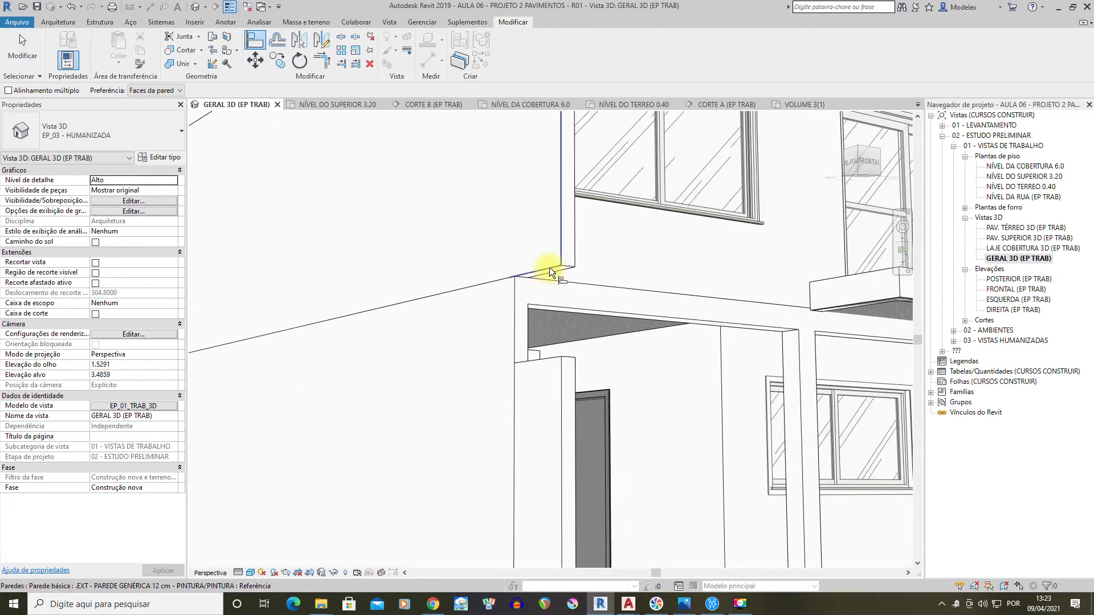
pyautogui.click(558, 269)
pyautogui.keyDown('shift'); pyautogui.moveTo(549, 357); pyautogui.dragTo(484, 513, button='middle'); pyautogui.keyUp('shift')
pyautogui.click(487, 539)
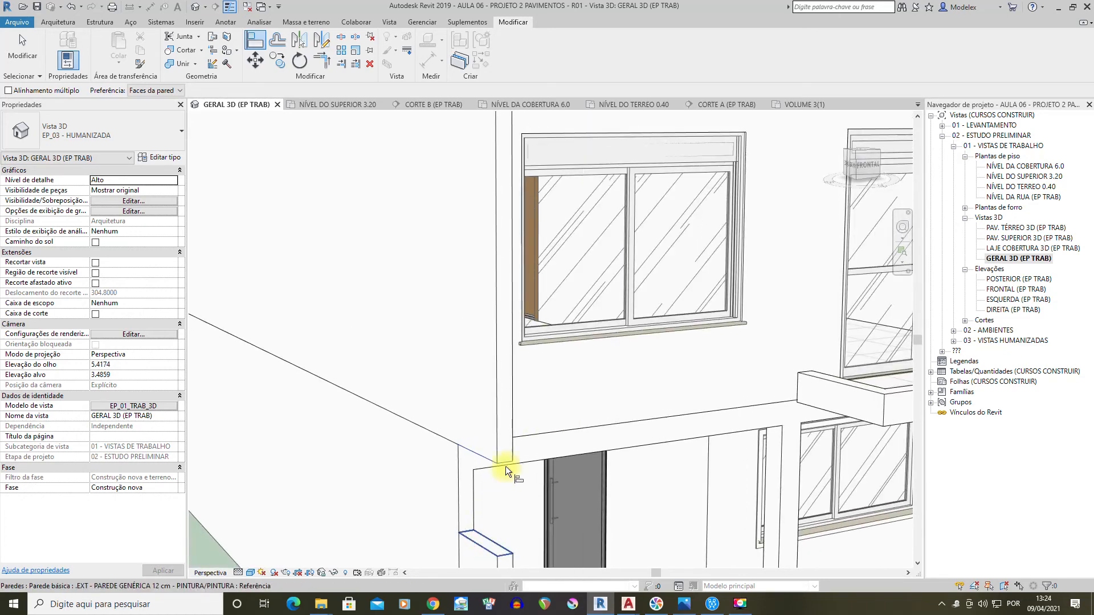
pyautogui.scroll(-1, 505, 466)
pyautogui.click(22, 50)
pyautogui.scroll(-4, 520, 283)
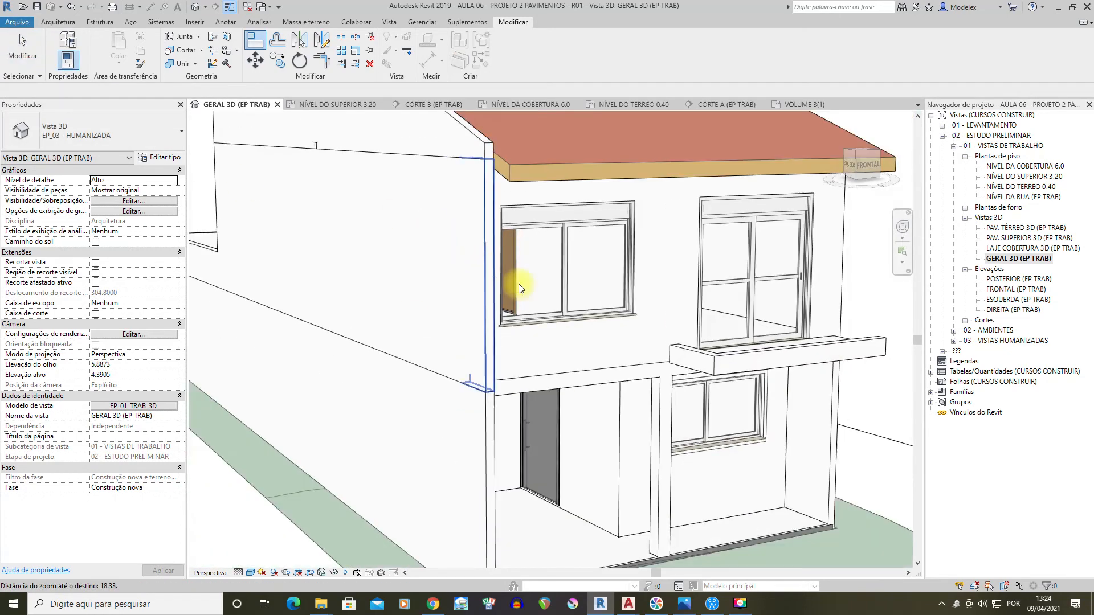
# Inspect the .EXT - PAREDE GENÉRICA 20 cm beam over the porch where it meets the front corner walls
pyautogui.moveTo(535, 486)
pyautogui.keyDown('shift'); pyautogui.mouseDown(button='middle')
pyautogui.moveTo(379, 506)
pyautogui.moveTo(566, 416)
pyautogui.moveTo(494, 346)
pyautogui.moveTo(525, 312)
pyautogui.moveTo(520, 429)
pyautogui.moveTo(541, 473)
pyautogui.mouseUp(button='middle'); pyautogui.keyUp('shift')
pyautogui.scroll(2, 497, 343)
pyautogui.click(498, 353)
pyautogui.keyDown('shift'); pyautogui.moveTo(449, 365); pyautogui.dragTo(469, 354, button='middle'); pyautogui.keyUp('shift')
pyautogui.scroll(2, 490, 352)
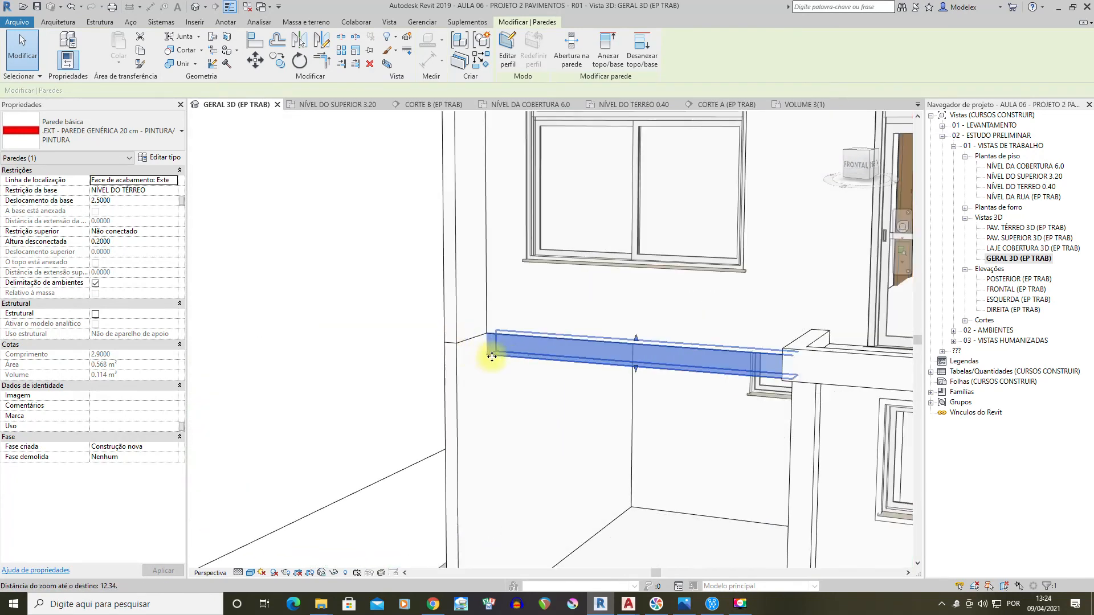
pyautogui.click(303, 340)
# Try a base offset of 0 for the short ground-floor front wall, accepting the overlapping walls
pyautogui.scroll(-2, 493, 363)
pyautogui.keyDown('shift'); pyautogui.moveTo(566, 392); pyautogui.dragTo(557, 342, button='middle'); pyautogui.keyUp('shift')
pyautogui.scroll(-2, 530, 416)
pyautogui.scroll(2, 507, 463)
pyautogui.keyDown('shift'); pyautogui.moveTo(521, 452); pyautogui.dragTo(592, 482, button='middle'); pyautogui.keyUp('shift')
pyautogui.click(619, 457)
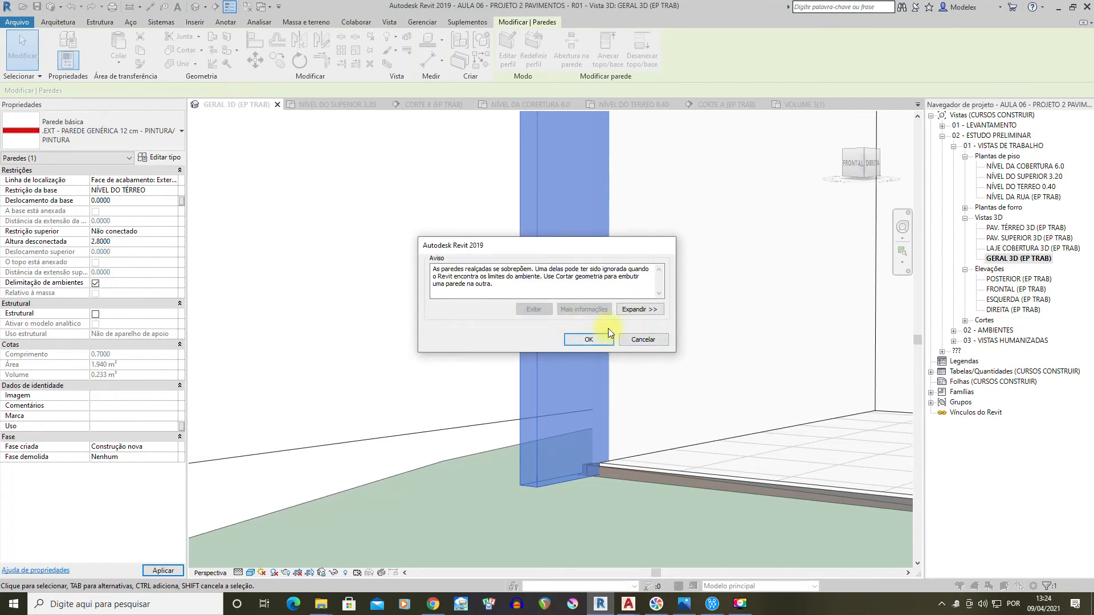
pyautogui.click(588, 340)
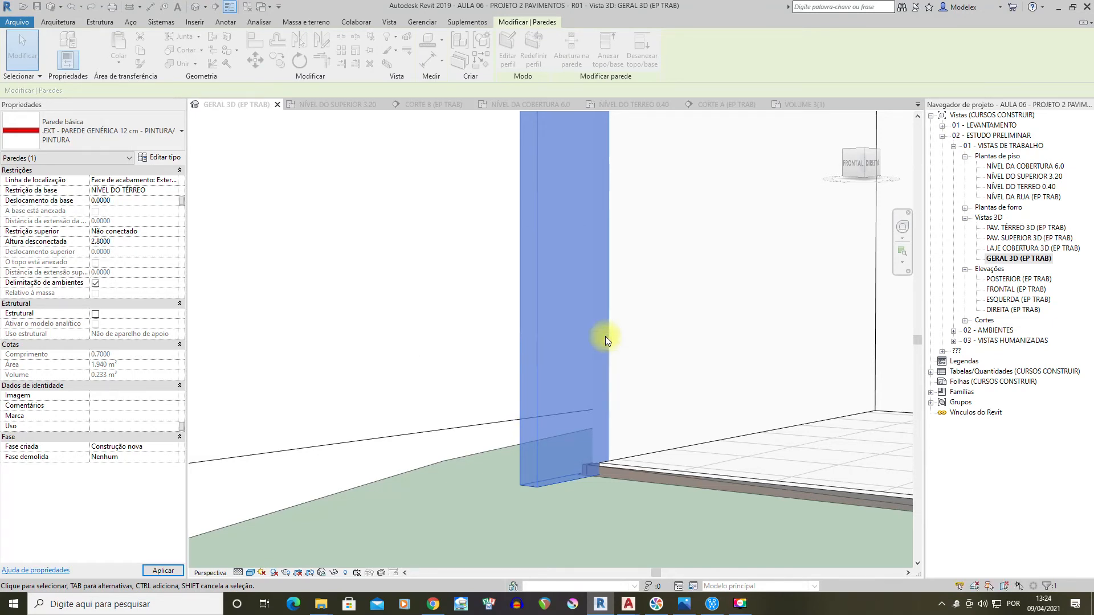
# Undo the base offset change and check the short front wall against the side wall and floor slab edge
pyautogui.scroll(-1, 434, 362)
pyautogui.click(454, 358)
pyautogui.keyDown('shift'); pyautogui.moveTo(427, 388); pyautogui.dragTo(643, 392, button='middle'); pyautogui.keyUp('shift')
pyautogui.scroll(-1, 643, 392)
pyautogui.moveTo(571, 269); pyautogui.dragTo(566, 344, button='middle')
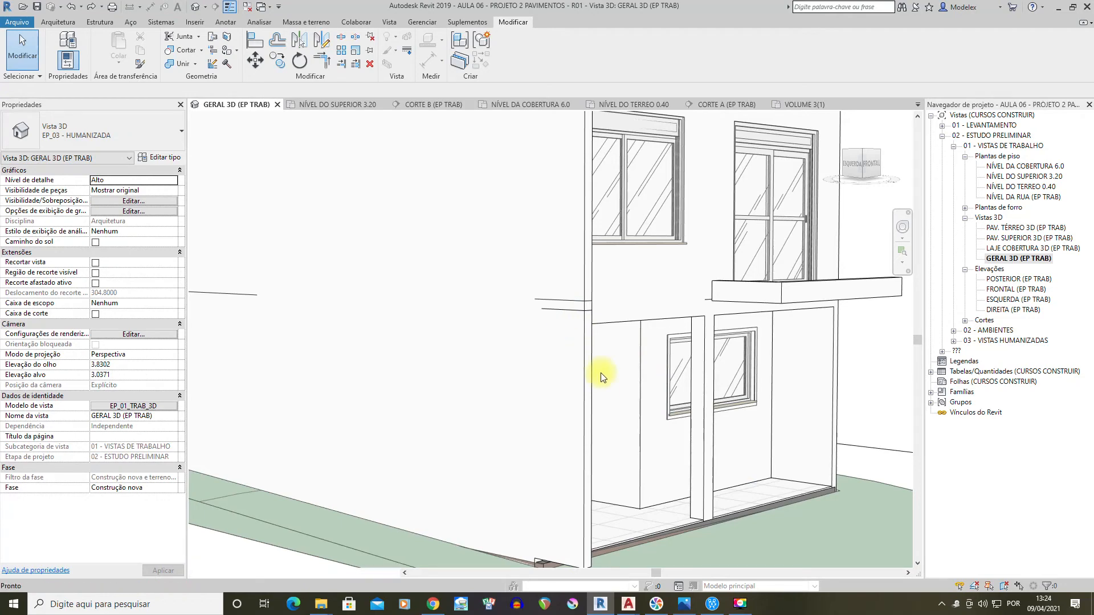
pyautogui.keyDown('shift'); pyautogui.moveTo(595, 370); pyautogui.dragTo(555, 424, button='middle'); pyautogui.keyUp('shift')
pyautogui.moveTo(512, 483); pyautogui.dragTo(570, 379, button='middle')
pyautogui.scroll(1, 570, 379)
pyautogui.scroll(1, 571, 382)
# Constrain the short front wall's top to NÍVEL SUPERIOR and set its base offset to -0.05
pyautogui.click(565, 390)
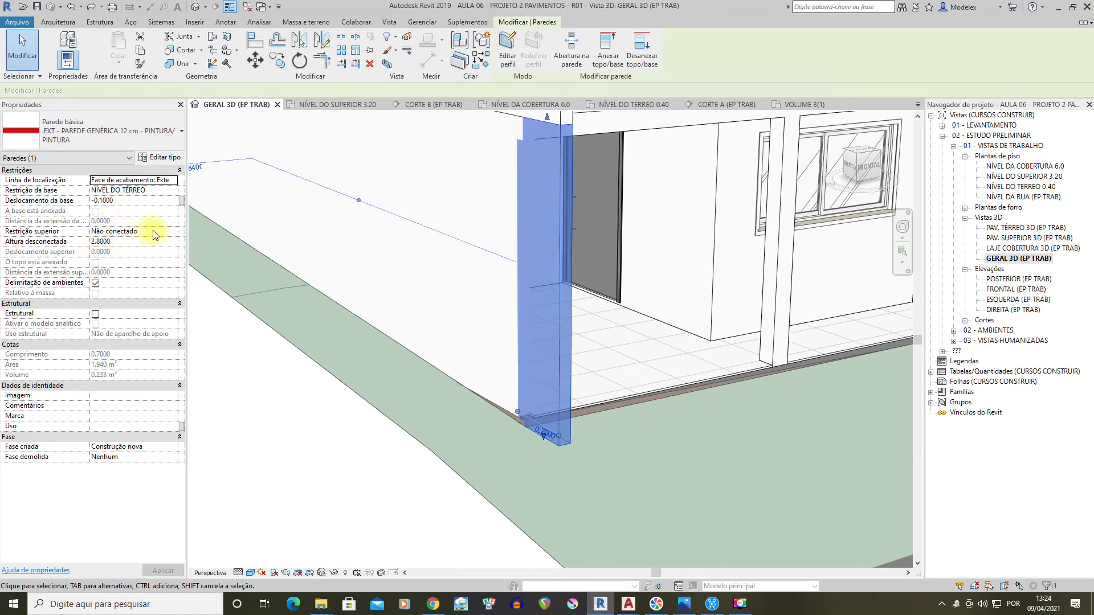
pyautogui.click(173, 231)
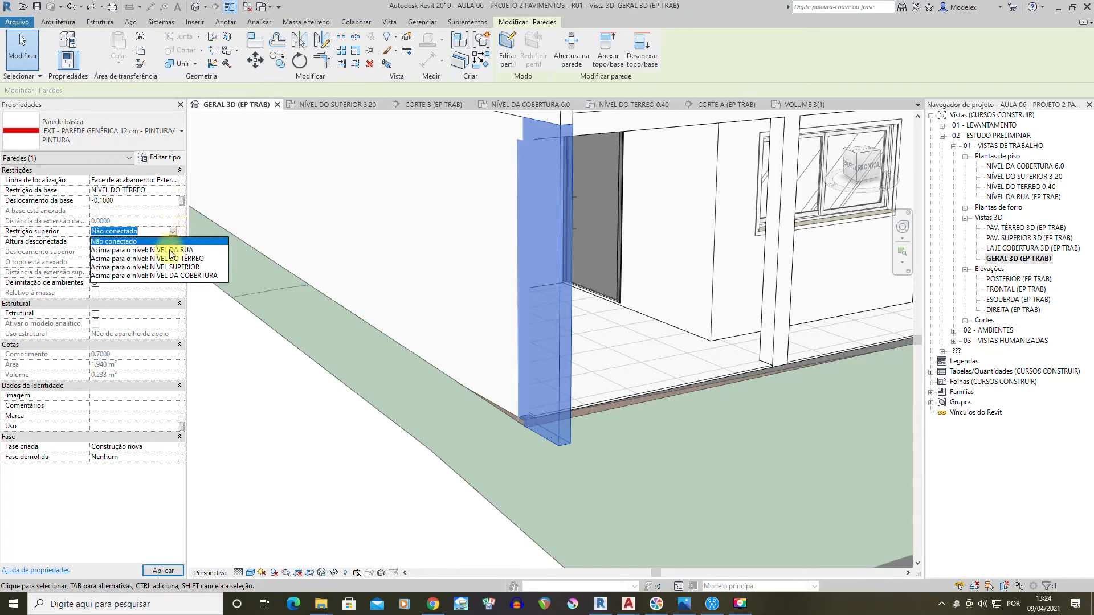
pyautogui.click(174, 268)
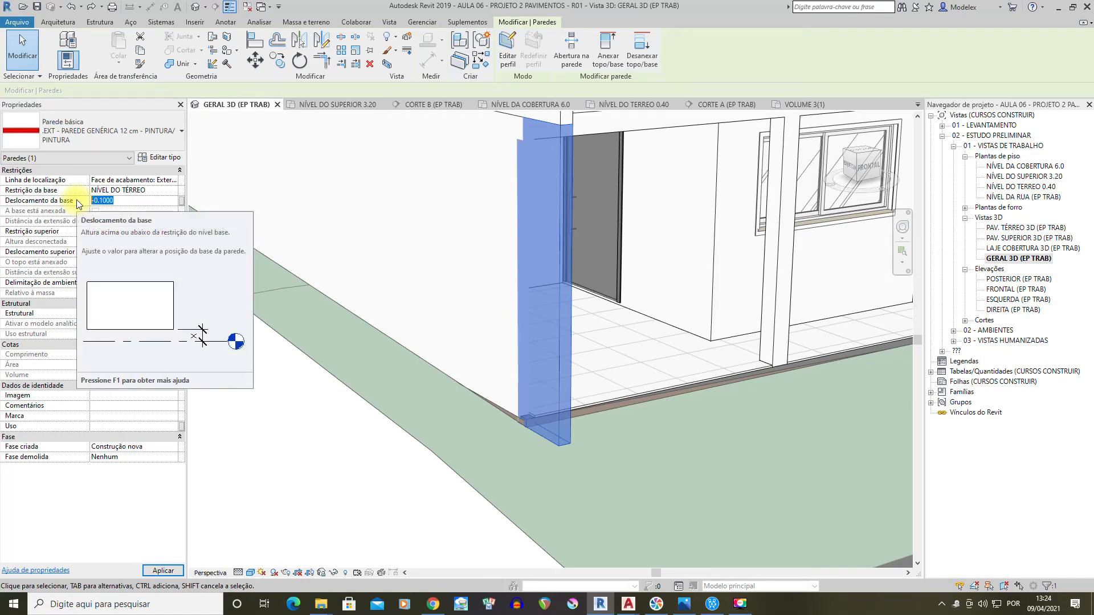
pyautogui.write('-')
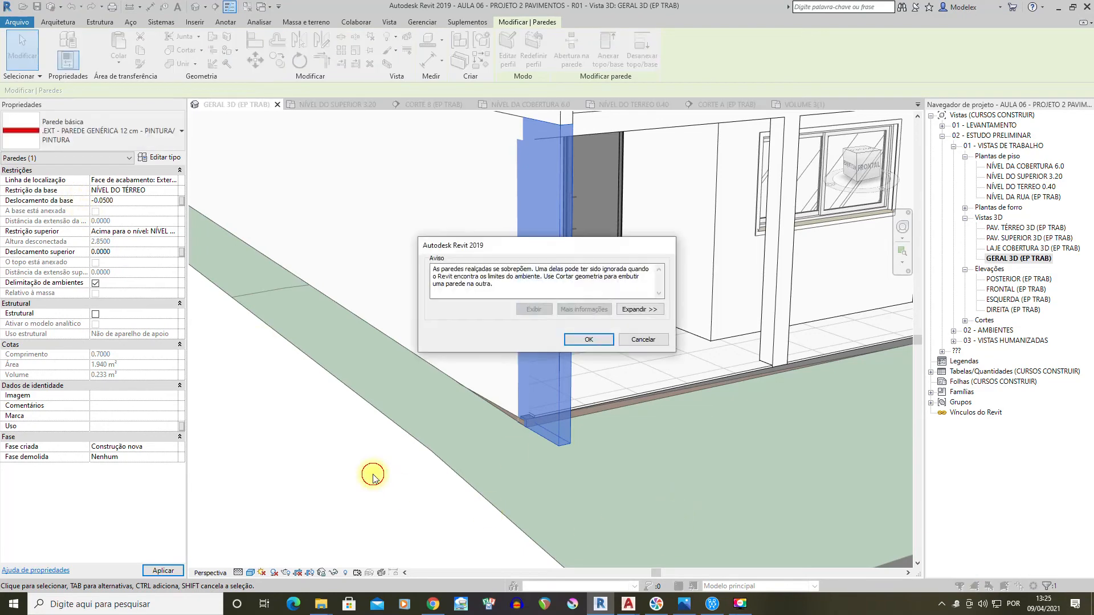
pyautogui.click(578, 339)
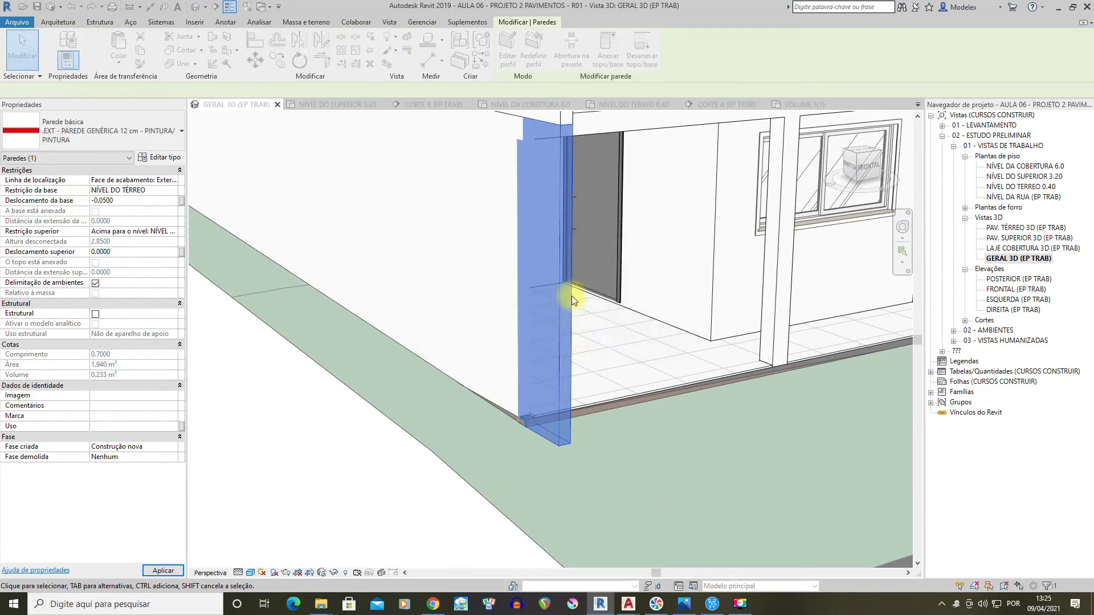
# Change the short front wall's top constraint to Não conectado and set its unconnected height to 2.75
pyautogui.keyDown('shift'); pyautogui.moveTo(561, 157); pyautogui.dragTo(569, 260, button='middle'); pyautogui.keyUp('shift')
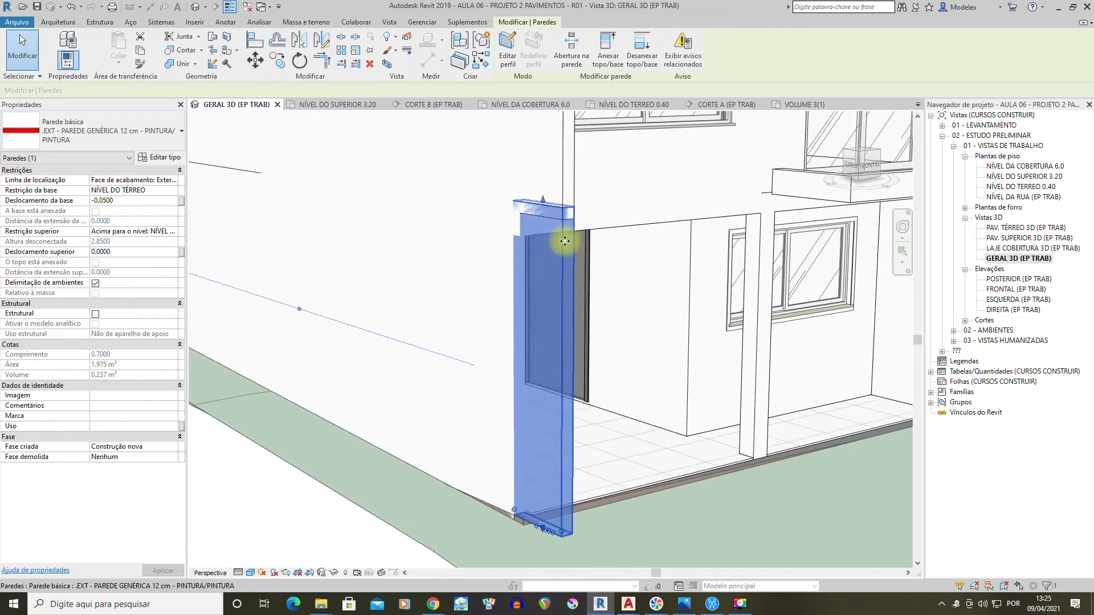
pyautogui.click(174, 236)
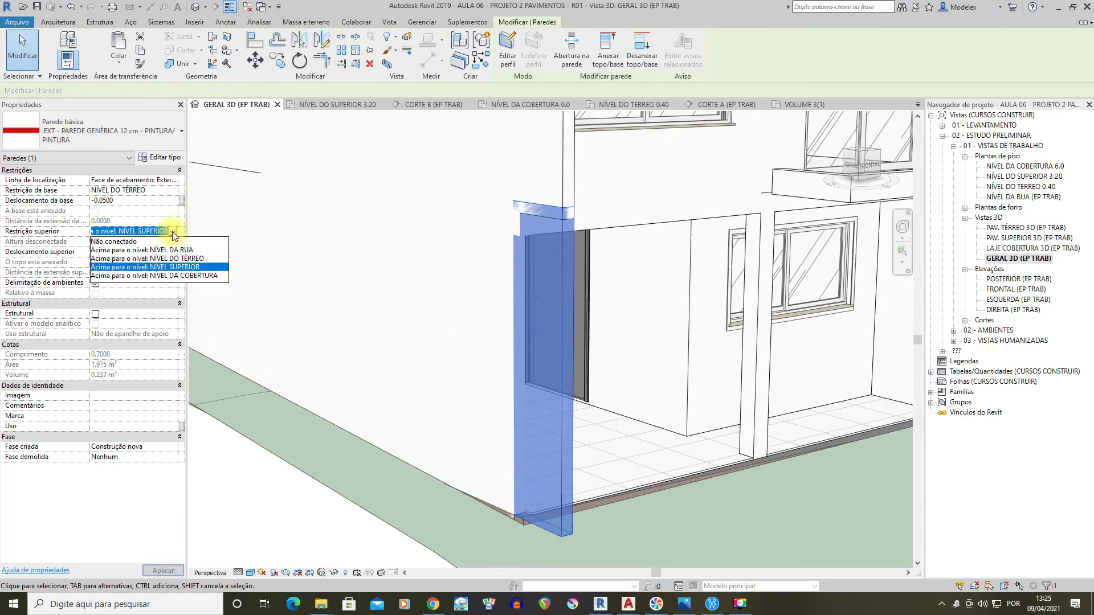
pyautogui.click(134, 243)
pyautogui.click(118, 241)
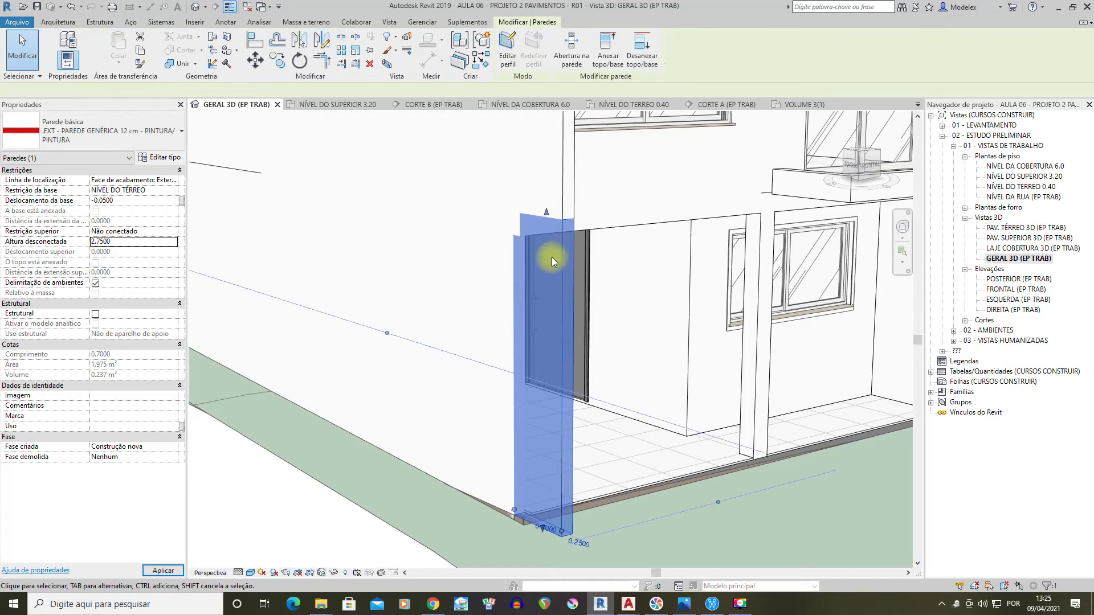
pyautogui.scroll(-5, 551, 258)
pyautogui.scroll(-3, 729, 256)
pyautogui.keyDown('shift'); pyautogui.moveTo(699, 259); pyautogui.dragTo(658, 203, button='middle'); pyautogui.keyUp('shift')
pyautogui.press('Escape')
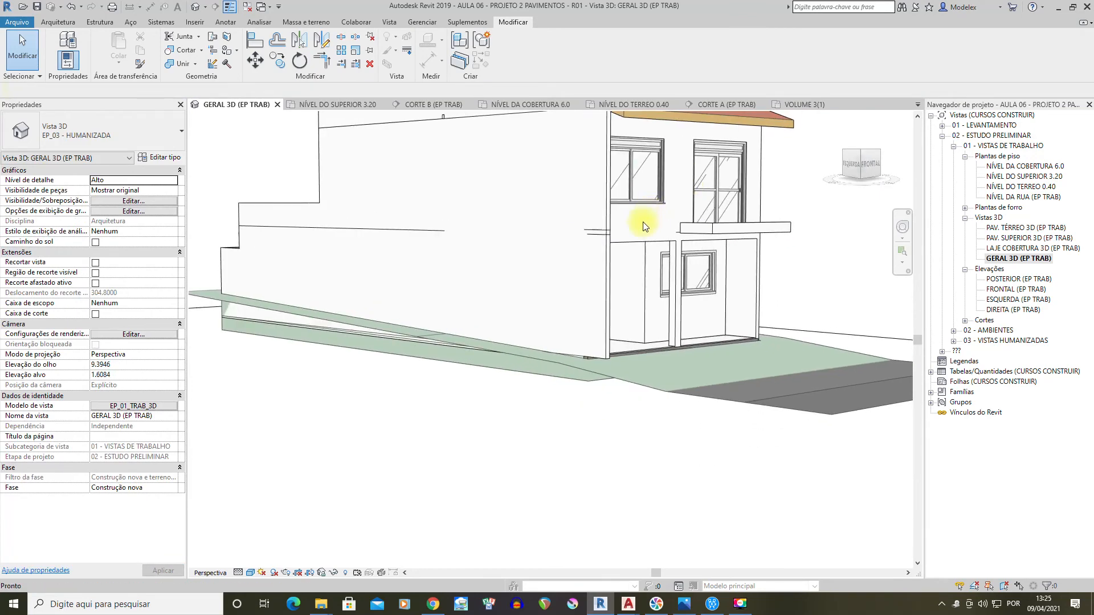
# Set the short ground-floor front wall's unconnected height to 2.75 and its base offset to 0, accepting the overlapping walls
pyautogui.keyDown('shift'); pyautogui.moveTo(614, 243); pyautogui.dragTo(567, 304, button='middle'); pyautogui.keyUp('shift')
pyautogui.scroll(3, 600, 350)
pyautogui.keyDown('shift'); pyautogui.moveTo(602, 356); pyautogui.dragTo(371, 370, button='middle'); pyautogui.keyUp('shift')
pyautogui.keyDown('shift'); pyautogui.moveTo(531, 395); pyautogui.dragTo(507, 226, button='middle'); pyautogui.keyUp('shift')
pyautogui.click(508, 226)
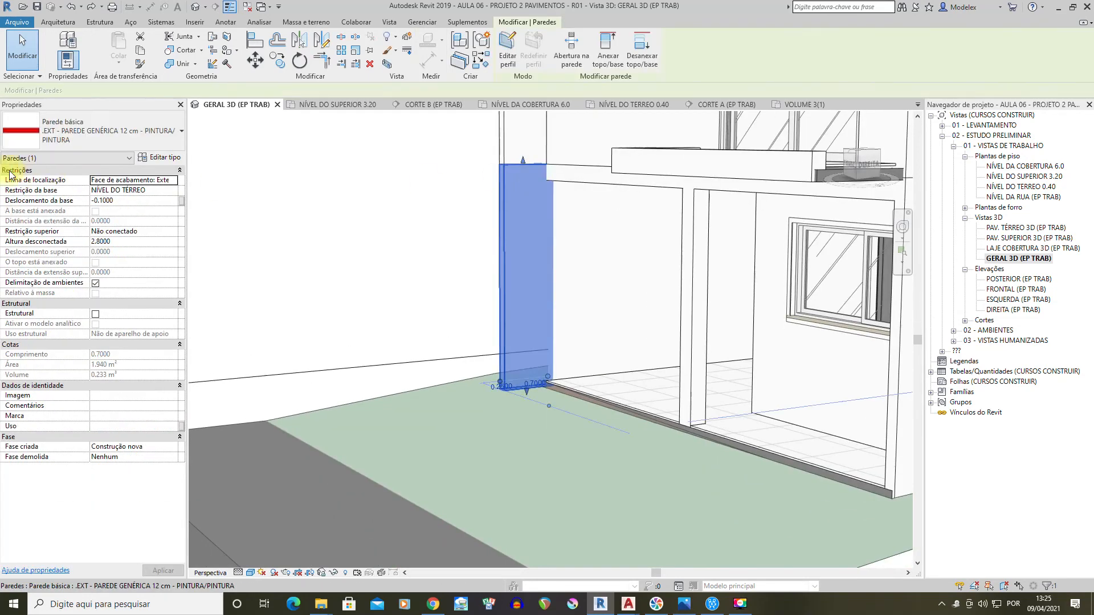
pyautogui.click(121, 241)
pyautogui.write('2.7')
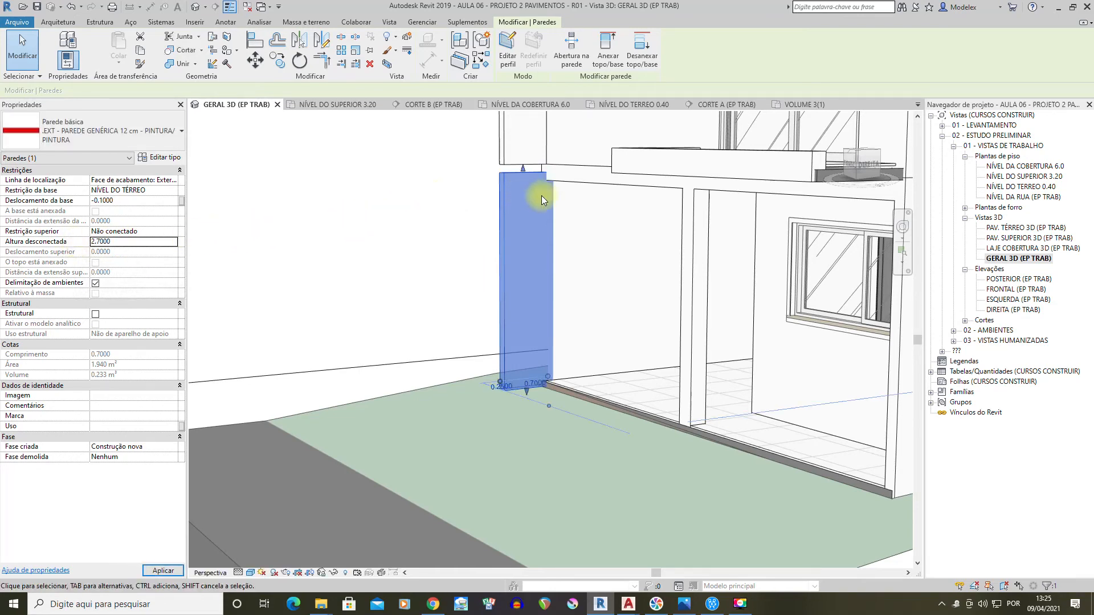
pyautogui.scroll(1, 535, 375)
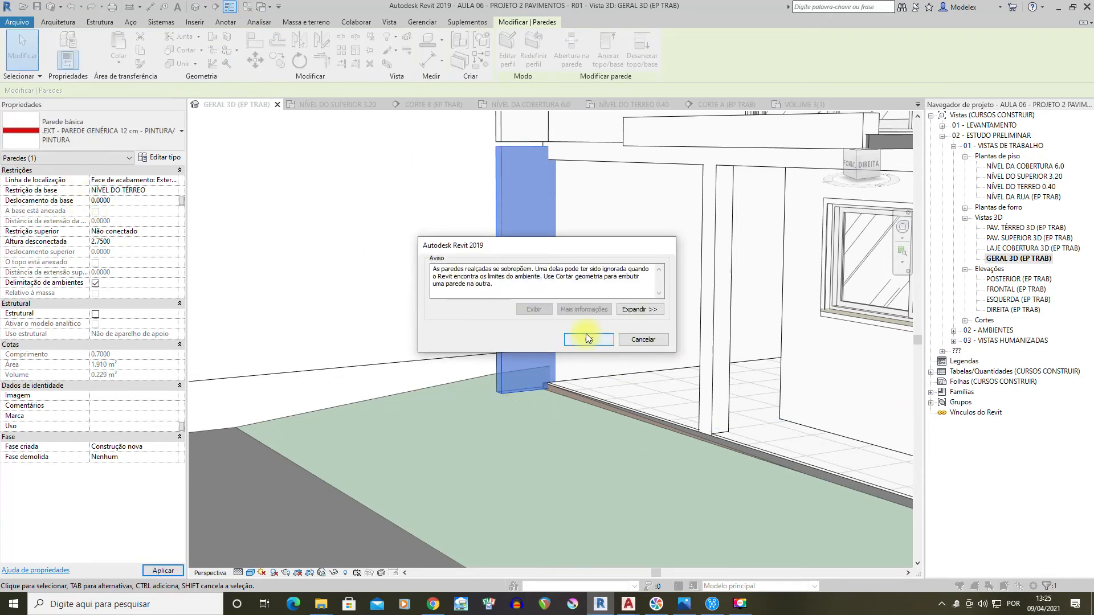
pyautogui.click(588, 339)
# Set the short ground-floor front wall's base offset to -0.05
pyautogui.keyDown('shift'); pyautogui.moveTo(447, 183); pyautogui.dragTo(373, 242, button='middle'); pyautogui.keyUp('shift')
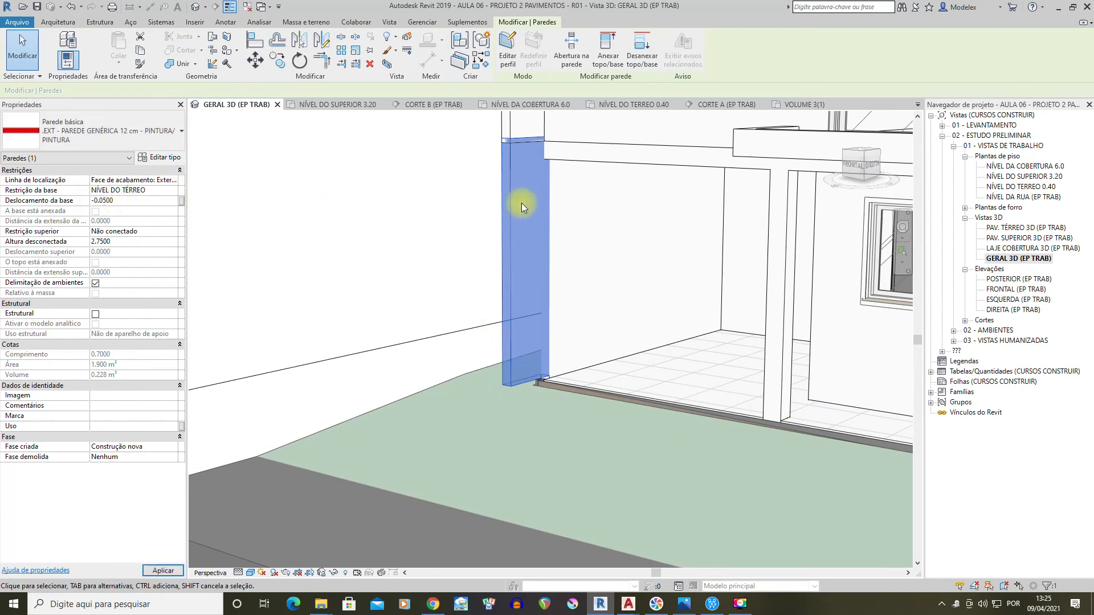
pyautogui.click(501, 291)
pyautogui.keyDown('shift'); pyautogui.moveTo(502, 291); pyautogui.dragTo(591, 233, button='middle'); pyautogui.keyUp('shift')
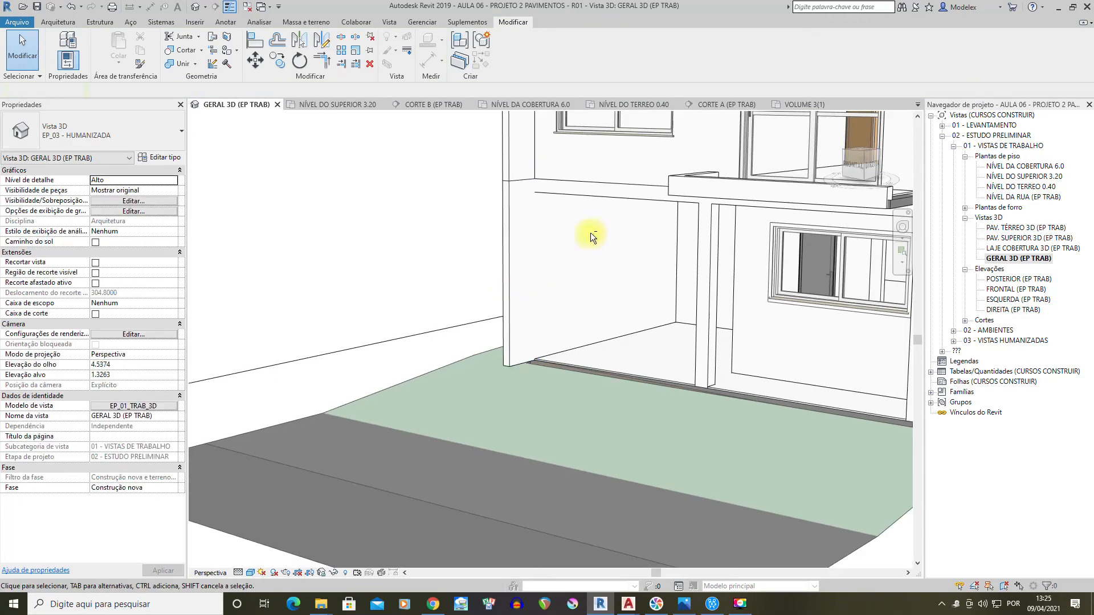
# Examine the front wall extension and side wall from outside, and the parapets and roof slab at the rear
pyautogui.scroll(-10, 591, 234)
pyautogui.keyDown('shift'); pyautogui.moveTo(476, 291); pyautogui.dragTo(595, 433, button='middle'); pyautogui.keyUp('shift')
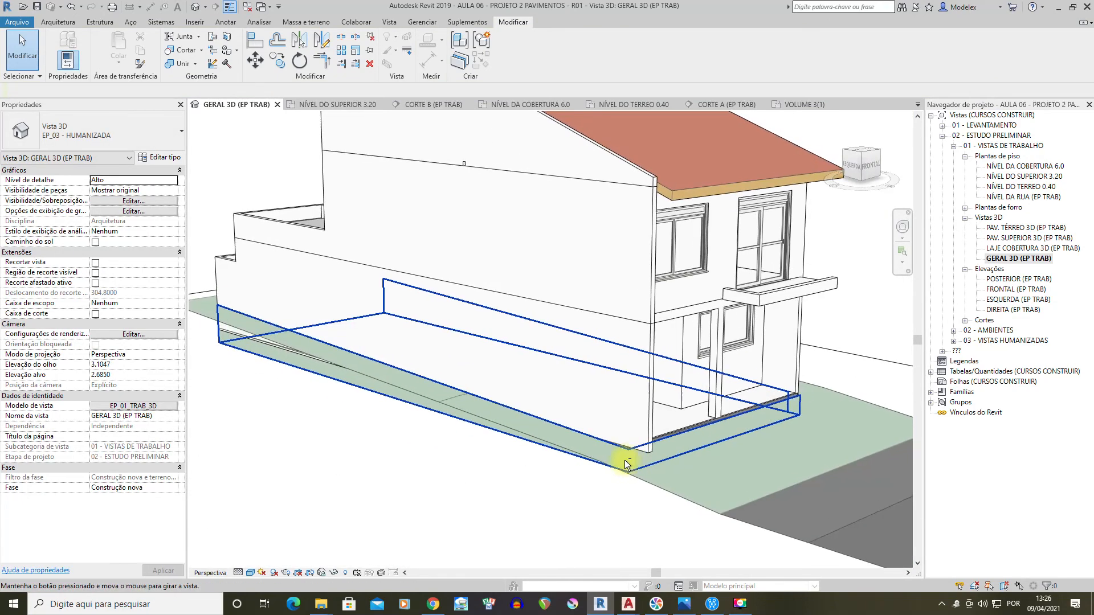
pyautogui.scroll(3, 637, 469)
pyautogui.scroll(-2, 667, 456)
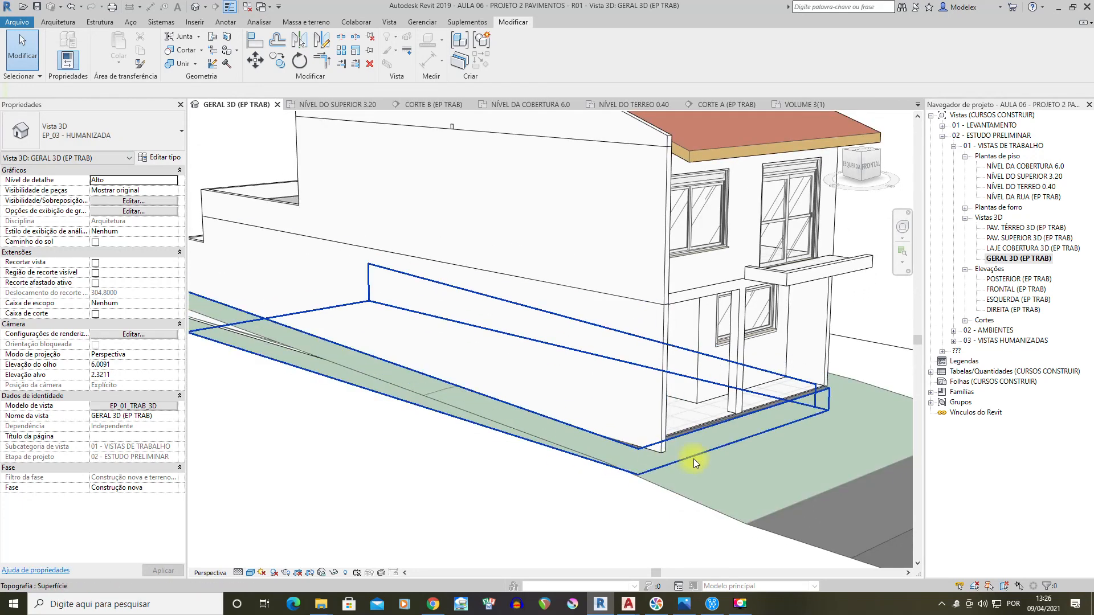
pyautogui.keyDown('shift'); pyautogui.moveTo(617, 427); pyautogui.dragTo(825, 251, button='middle'); pyautogui.keyUp('shift')
pyautogui.keyDown('shift'); pyautogui.moveTo(674, 275); pyautogui.dragTo(532, 176, button='middle'); pyautogui.keyUp('shift')
pyautogui.keyDown('shift'); pyautogui.moveTo(744, 166); pyautogui.dragTo(627, 610, button='middle'); pyautogui.keyUp('shift')
# Switch to the AutoCAD CORTES drawing and measure the rear parapet's height above the top of the slab at the central wall
pyautogui.moveTo(628, 605)
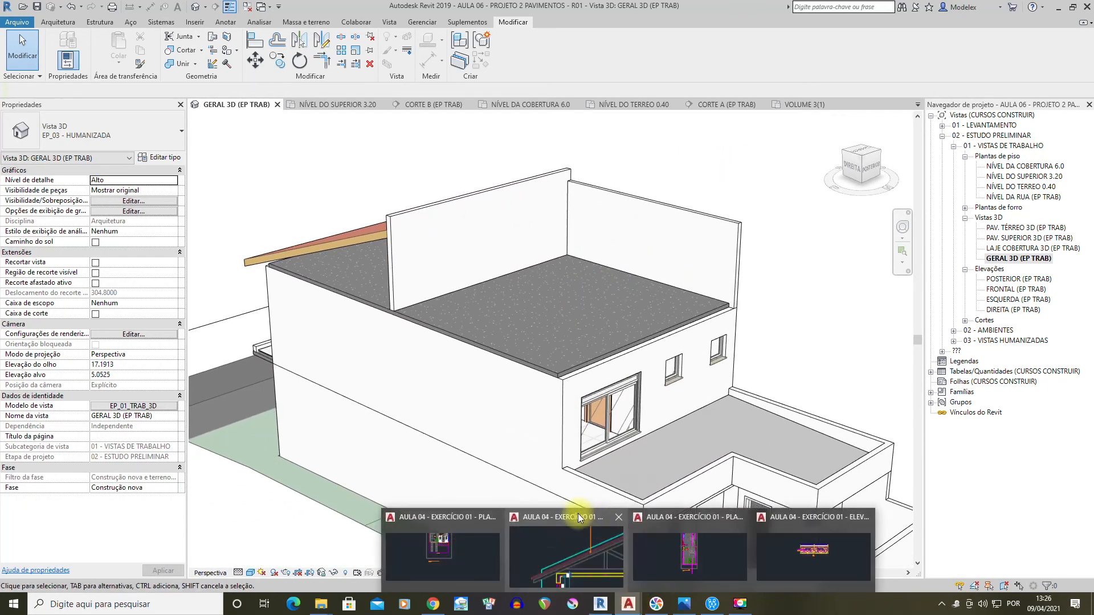
pyautogui.click(575, 558)
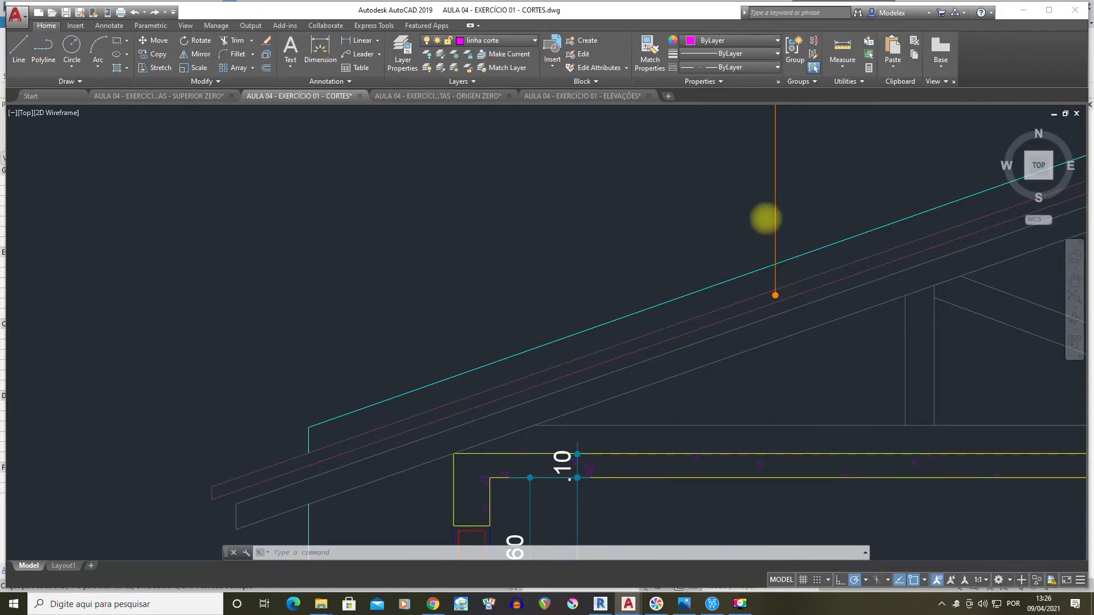
pyautogui.scroll(-10, 766, 218)
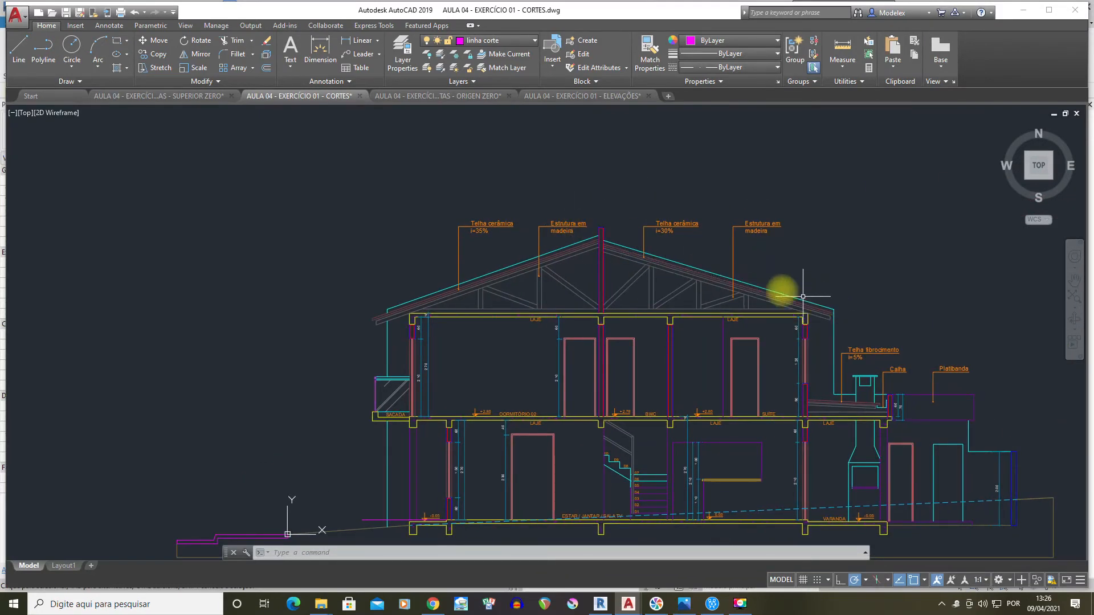
pyautogui.scroll(2, 618, 302)
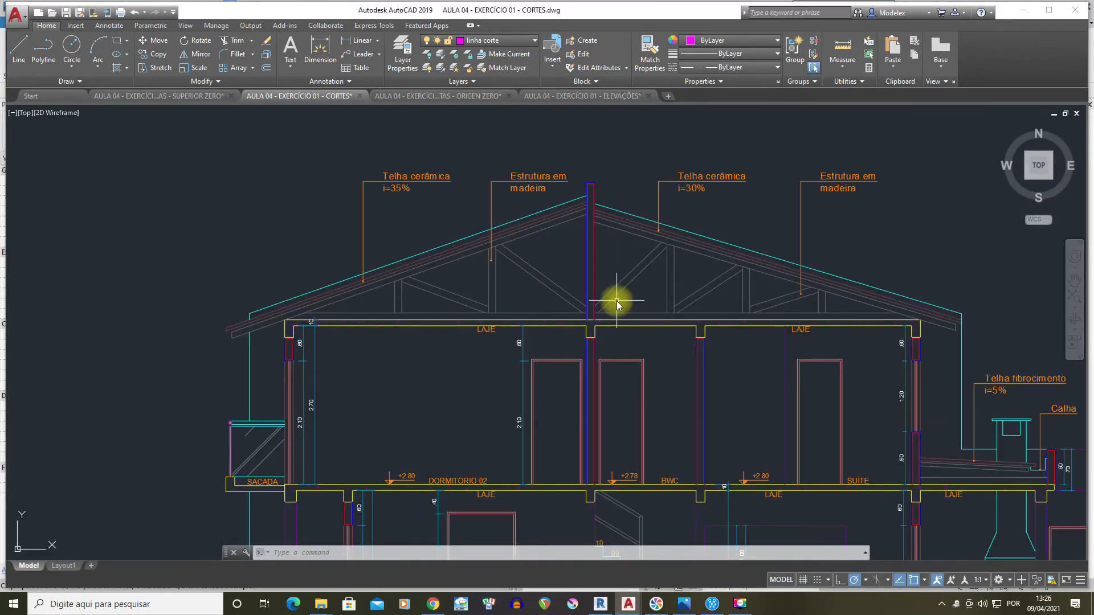
pyautogui.write('dist')
pyautogui.press('Return')
pyautogui.scroll(2, 610, 220)
pyautogui.click(586, 191)
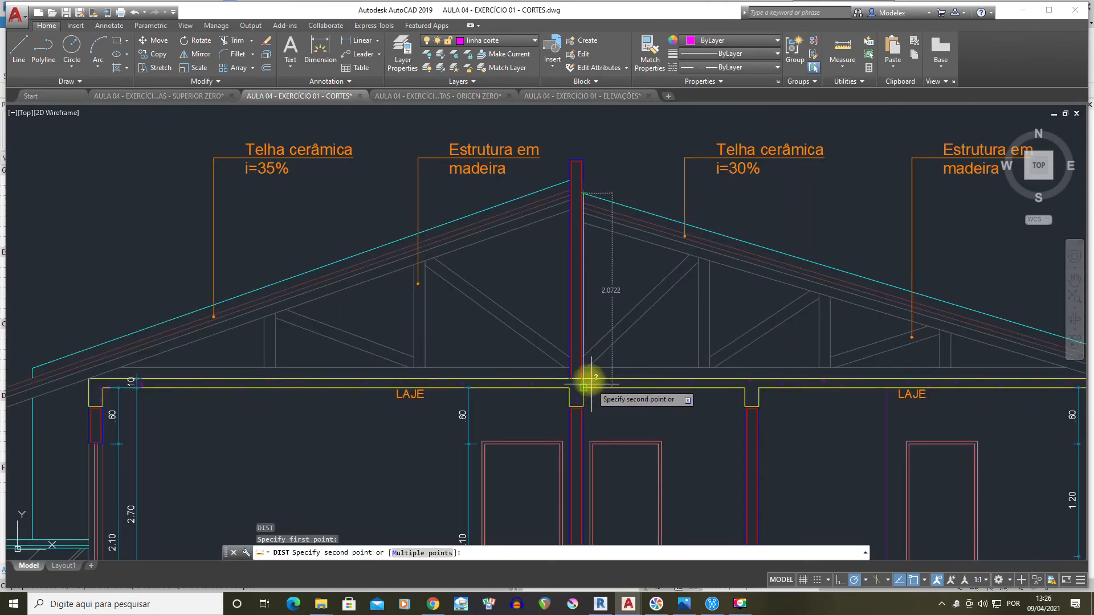
pyautogui.click(586, 377)
pyautogui.moveTo(883, 371); pyautogui.dragTo(600, 344, button='middle')
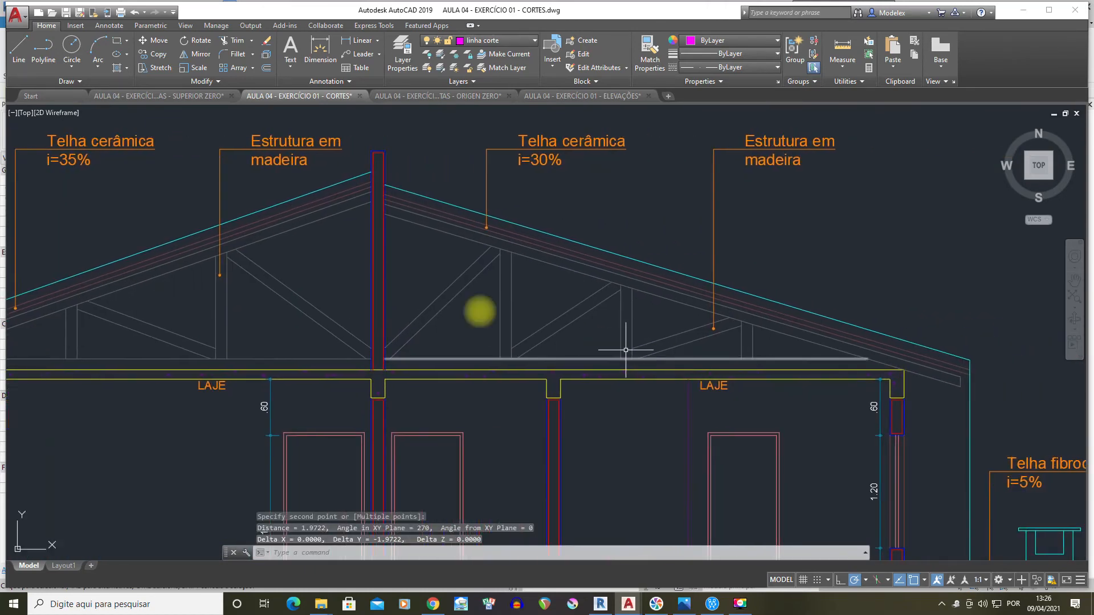
# Repeat the vertical measurement from the rear parapet's upper end to the slab top and examine the 30% roof slope
pyautogui.press('Return')
pyautogui.click(385, 185)
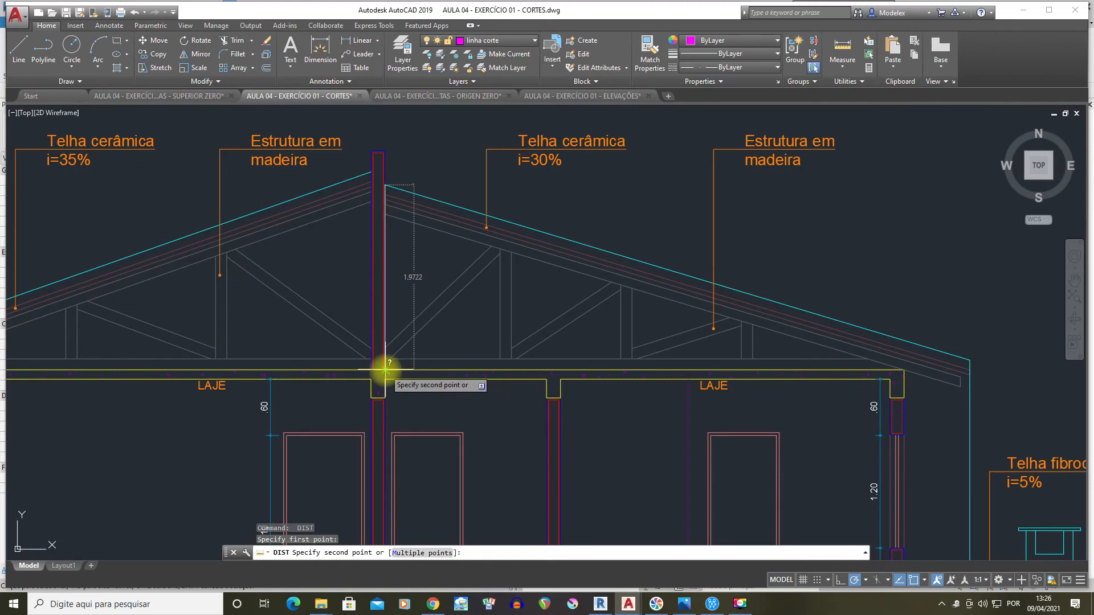
pyautogui.click(385, 369)
pyautogui.moveTo(796, 361); pyautogui.dragTo(725, 335, button='middle')
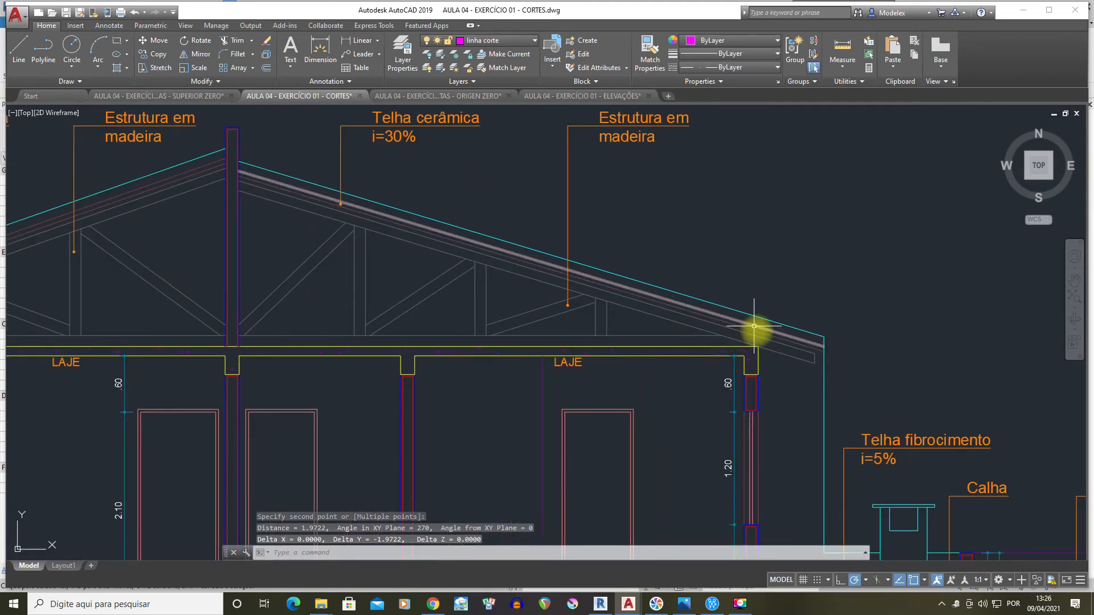
# Switch to Revit and examine the roof slab, central wall and rear parapet in the 3D view
pyautogui.press('Return')
pyautogui.scroll(-3, 758, 346)
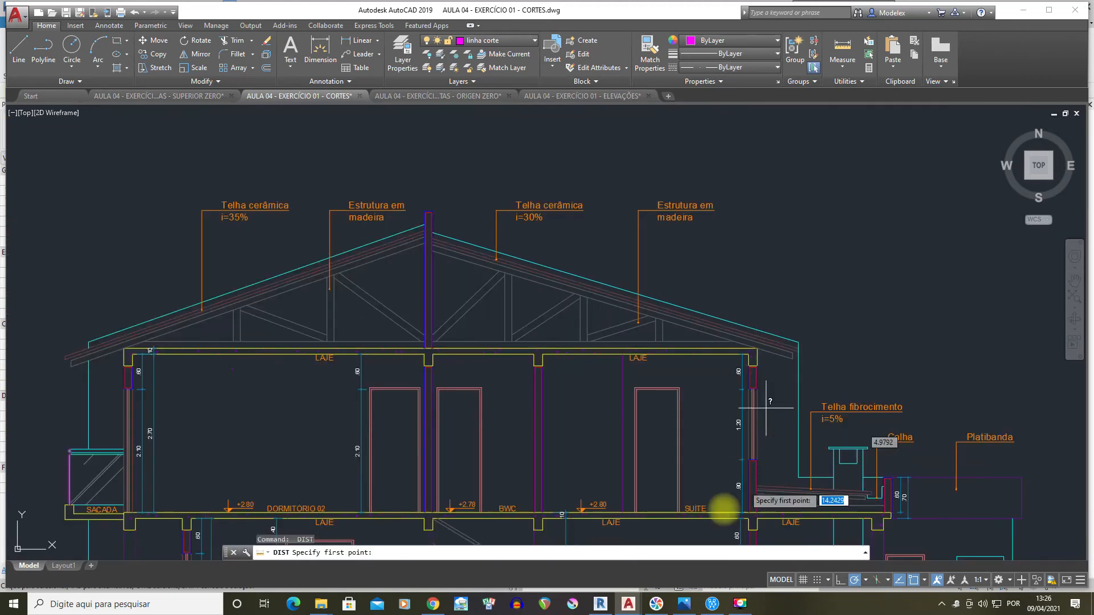
pyautogui.click(601, 603)
pyautogui.keyDown('shift'); pyautogui.moveTo(691, 226); pyautogui.dragTo(694, 200, button='middle'); pyautogui.keyUp('shift')
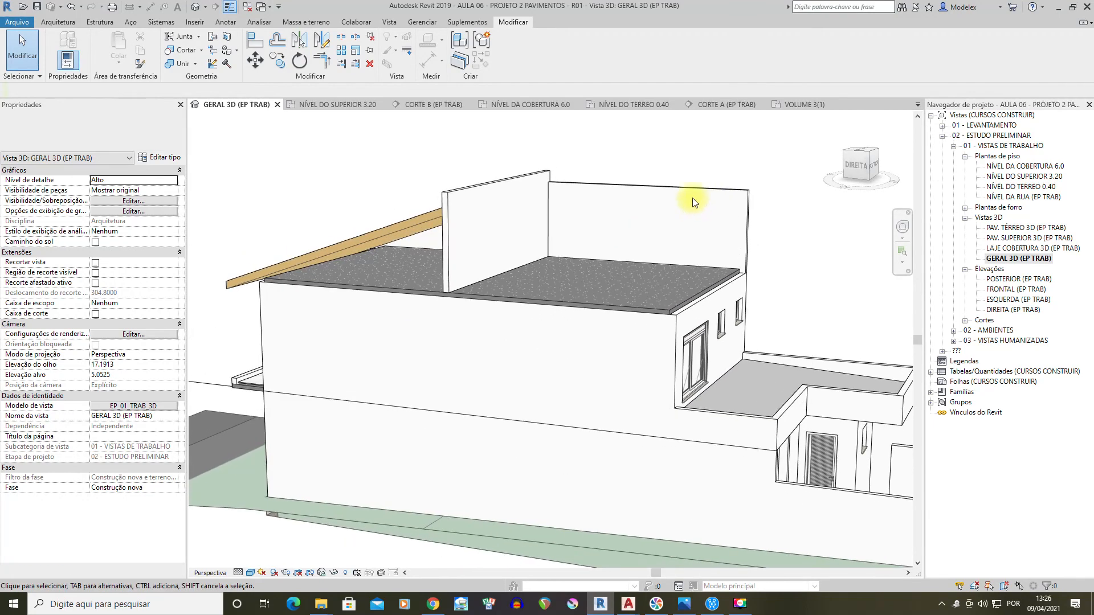
pyautogui.scroll(2, 604, 189)
pyautogui.keyDown('shift'); pyautogui.moveTo(600, 188); pyautogui.dragTo(710, 277, button='middle'); pyautogui.keyUp('shift')
pyautogui.scroll(-1, 609, 221)
pyautogui.scroll(-1, 610, 221)
pyautogui.keyDown('shift'); pyautogui.moveTo(729, 348); pyautogui.dragTo(913, 126, button='middle'); pyautogui.keyUp('shift')
# In the NÍVEL DA COBERTURA 6.0 plan, start a footprint roof bounded by the rear wall, both slab sides and the central wall's rear face
pyautogui.doubleClick(1028, 167)
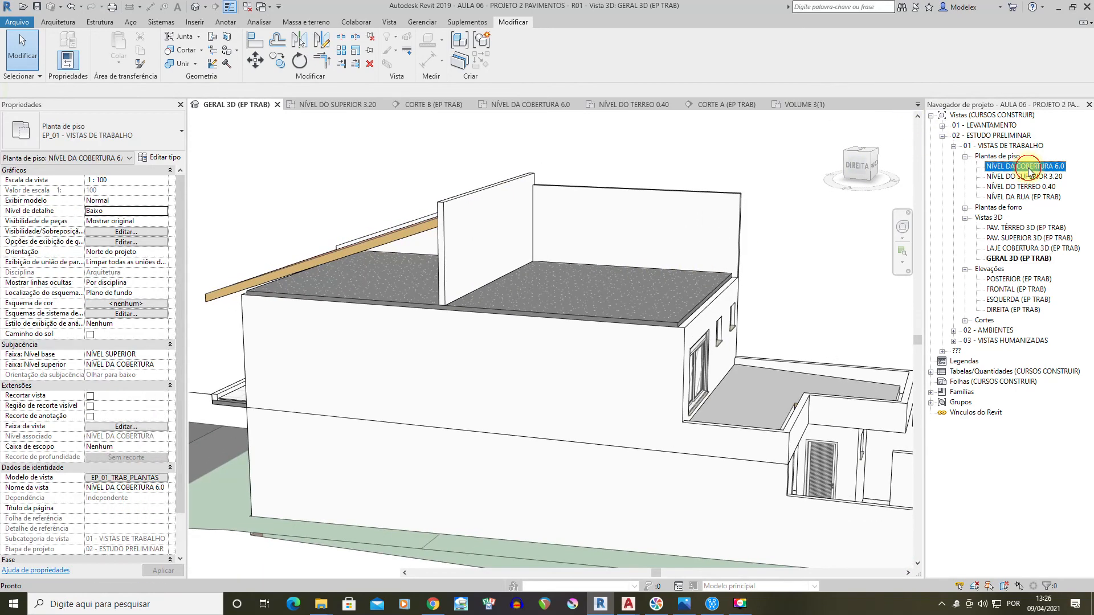
pyautogui.scroll(-4, 731, 231)
pyautogui.moveTo(648, 267); pyautogui.dragTo(392, 544, button='middle')
pyautogui.click(57, 22)
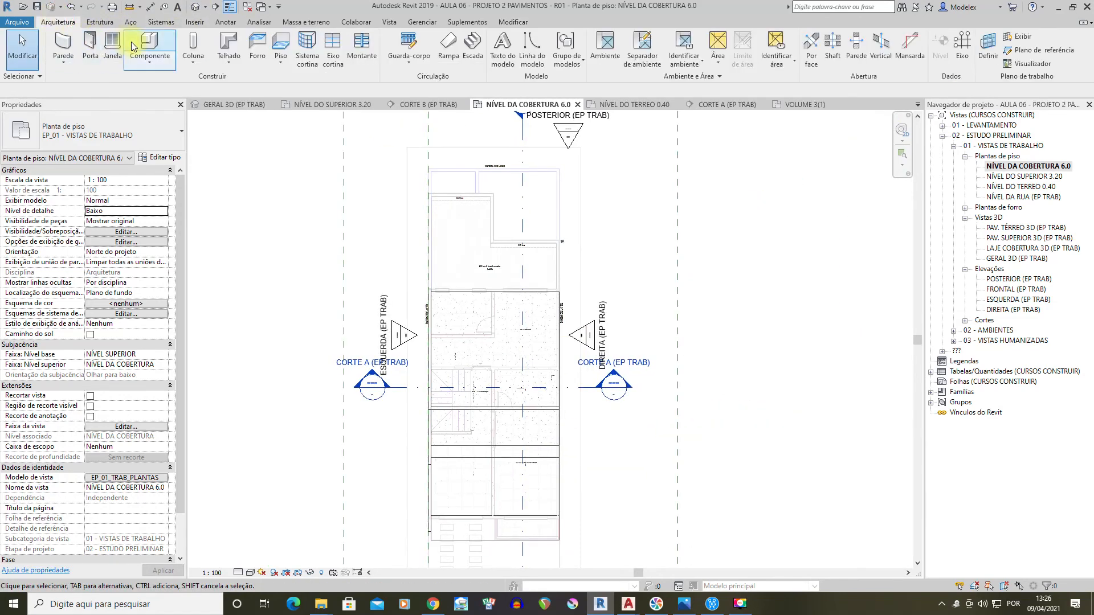
pyautogui.scroll(4, 442, 301)
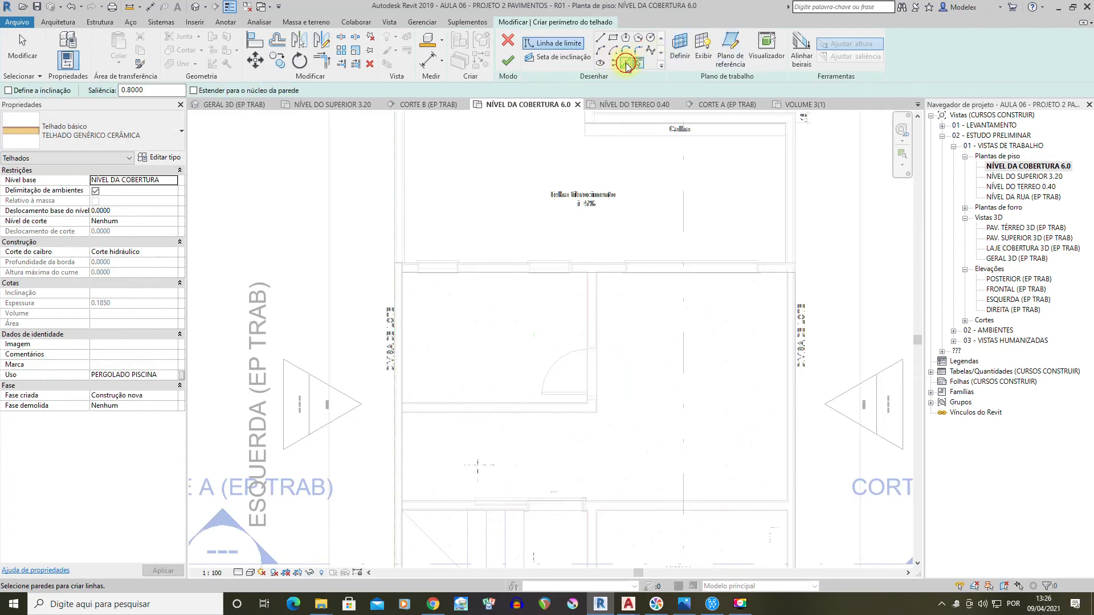
pyautogui.click(626, 63)
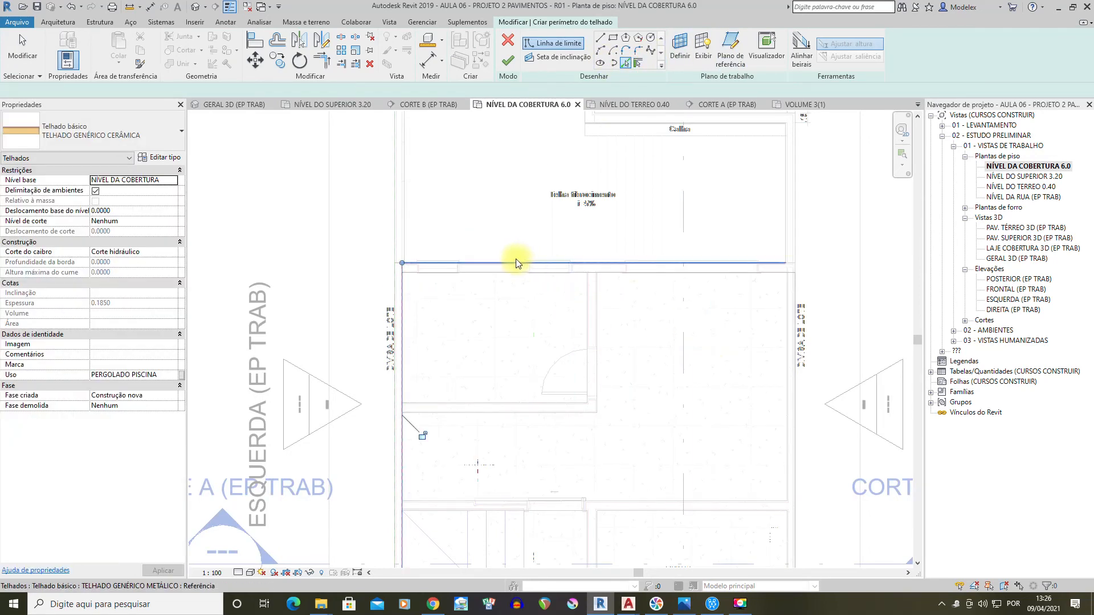
pyautogui.click(513, 261)
pyautogui.moveTo(563, 265); pyautogui.dragTo(552, 101, button='middle')
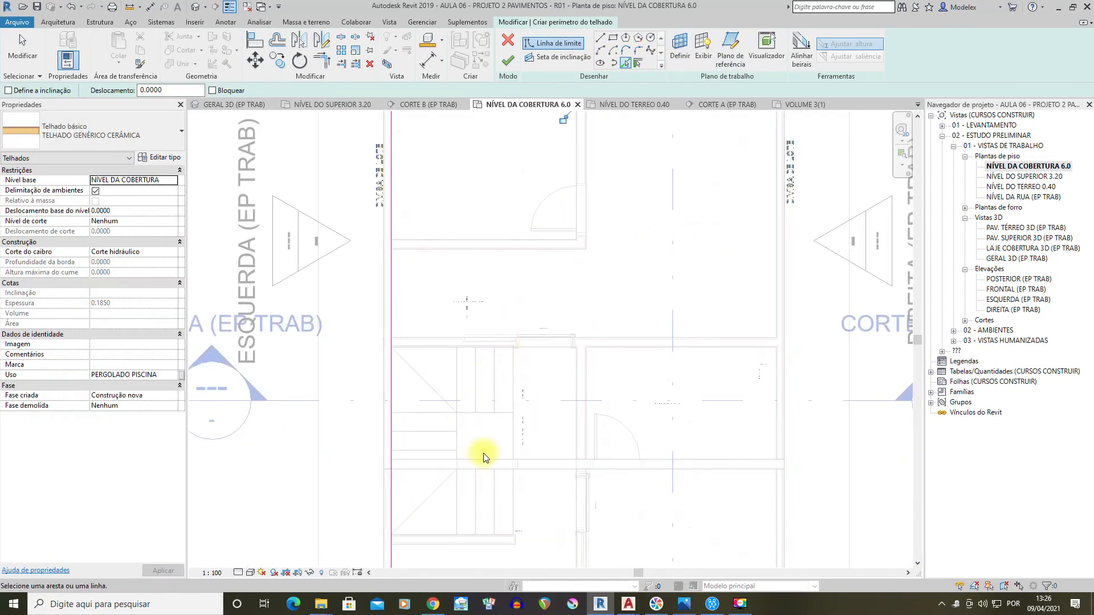
pyautogui.moveTo(484, 458); pyautogui.dragTo(486, 277, button='middle')
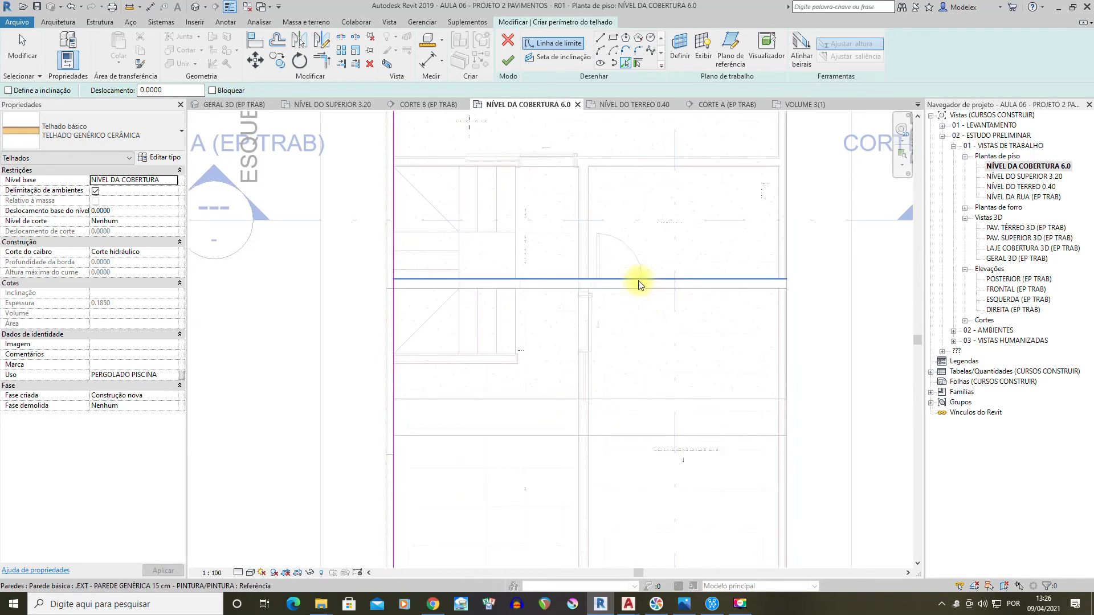
pyautogui.click(786, 204)
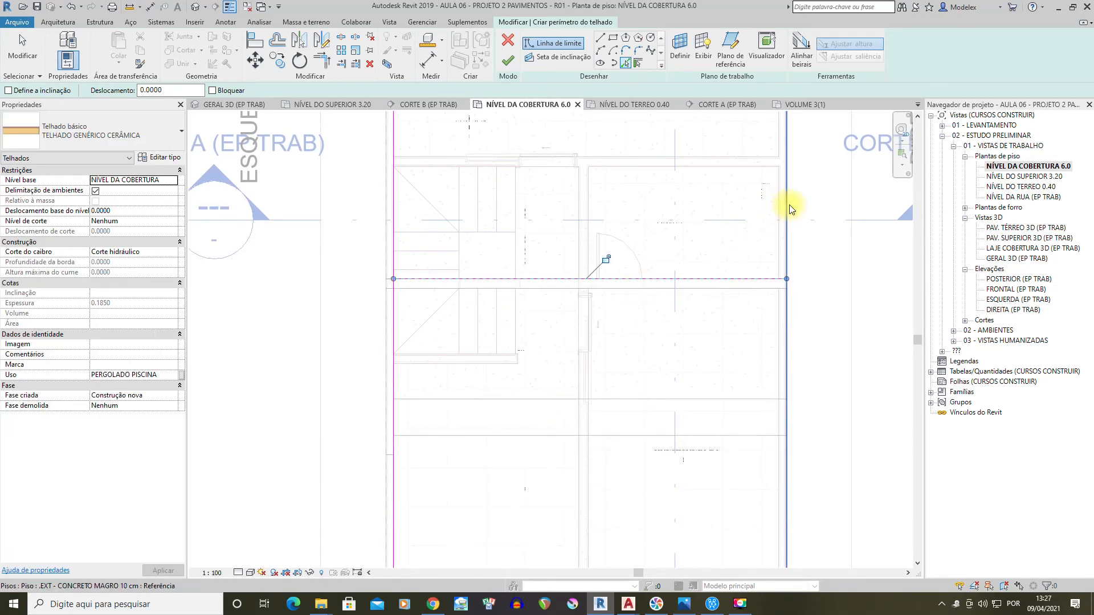
# Trim both side boundary lines to the line along the central wall to close the rear roof outline
pyautogui.moveTo(794, 152); pyautogui.dragTo(772, 292, button='middle')
pyautogui.press('t')
pyautogui.press('r')
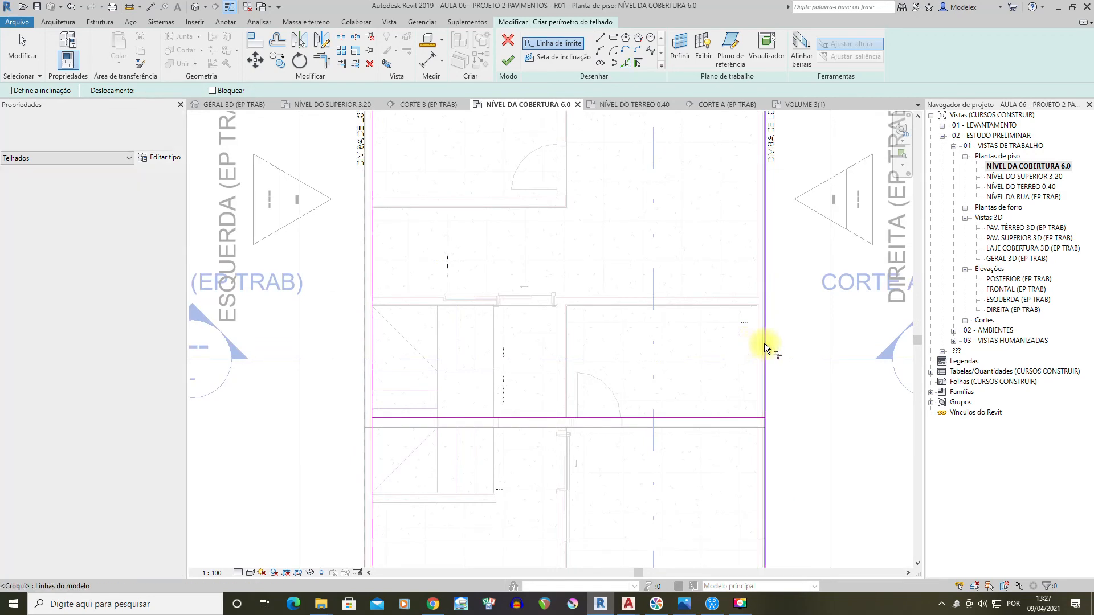
pyautogui.click(764, 343)
pyautogui.click(737, 416)
pyautogui.click(742, 418)
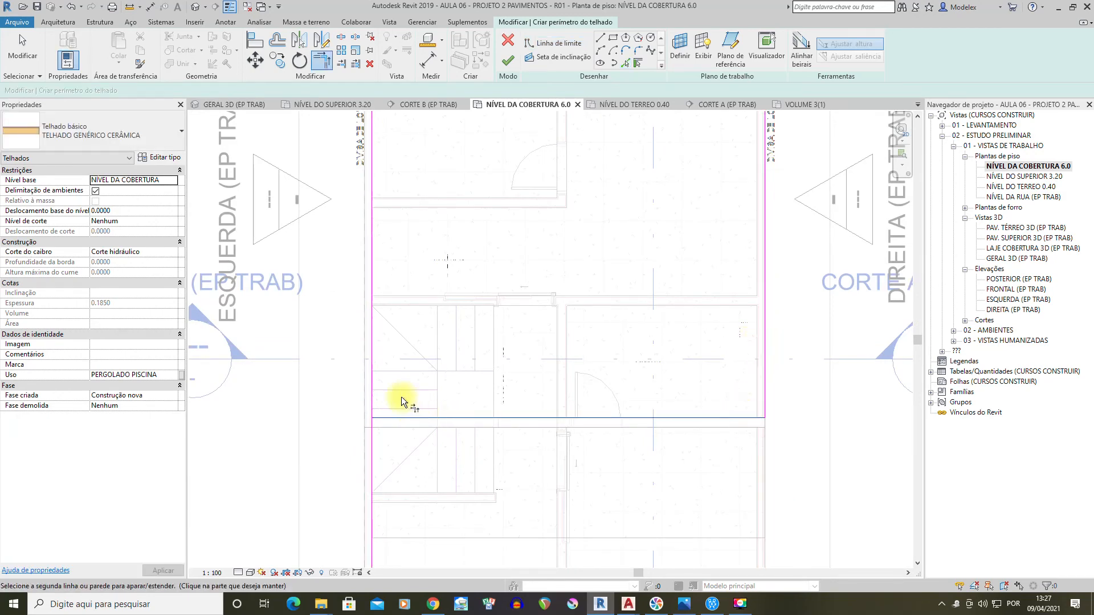
pyautogui.click(372, 380)
pyautogui.moveTo(596, 228); pyautogui.dragTo(569, 419, button='middle')
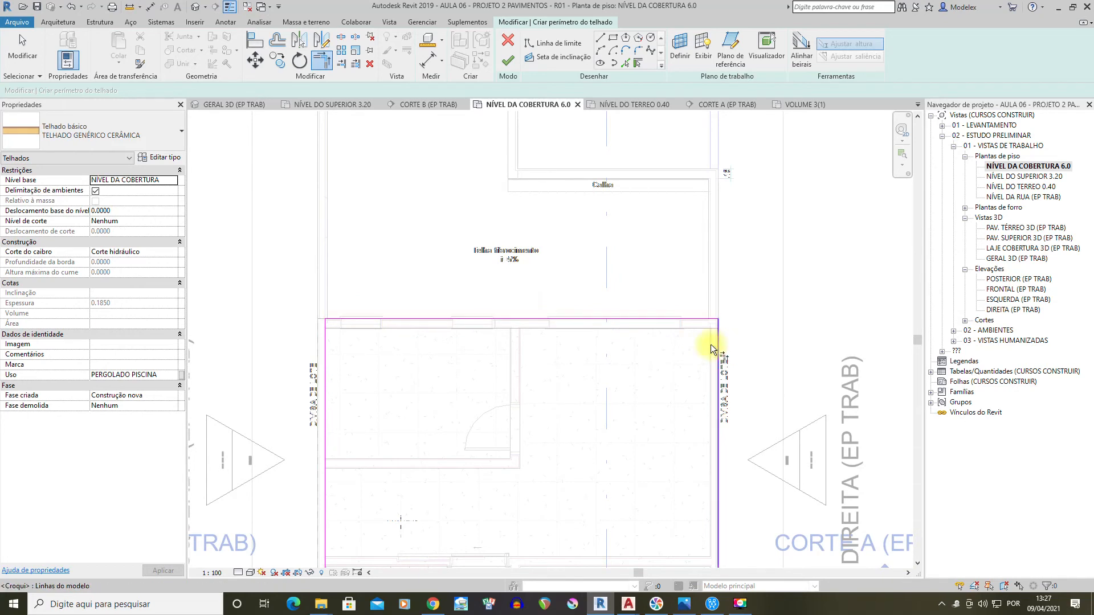
# Move the rear boundary line 1 m outward from the rear wall and finish the roof sketch
pyautogui.click(255, 60)
pyautogui.click(501, 320)
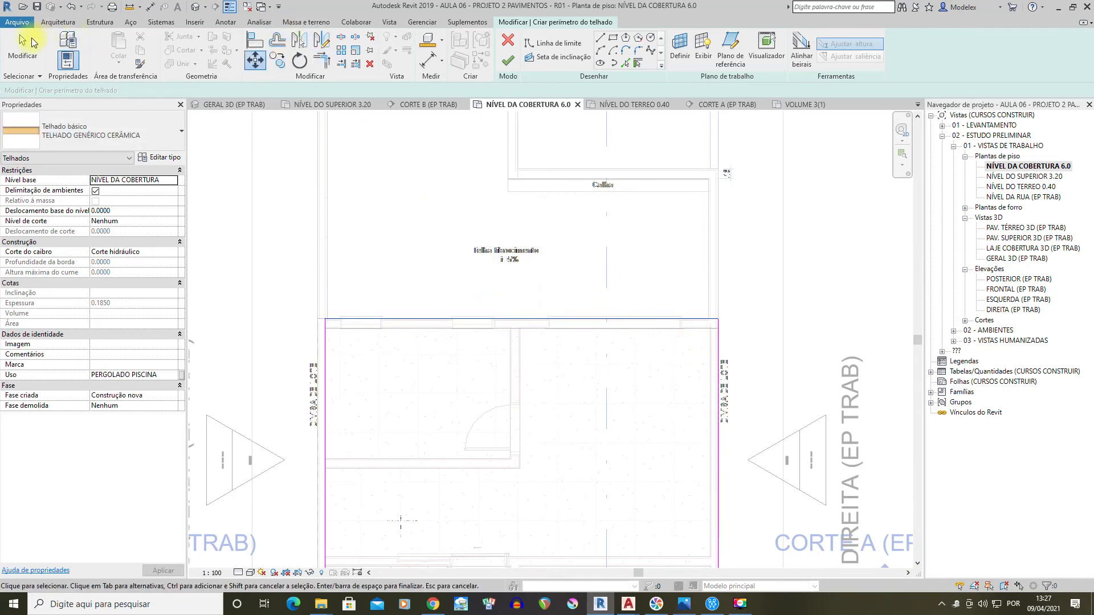
pyautogui.click(31, 43)
pyautogui.click(532, 320)
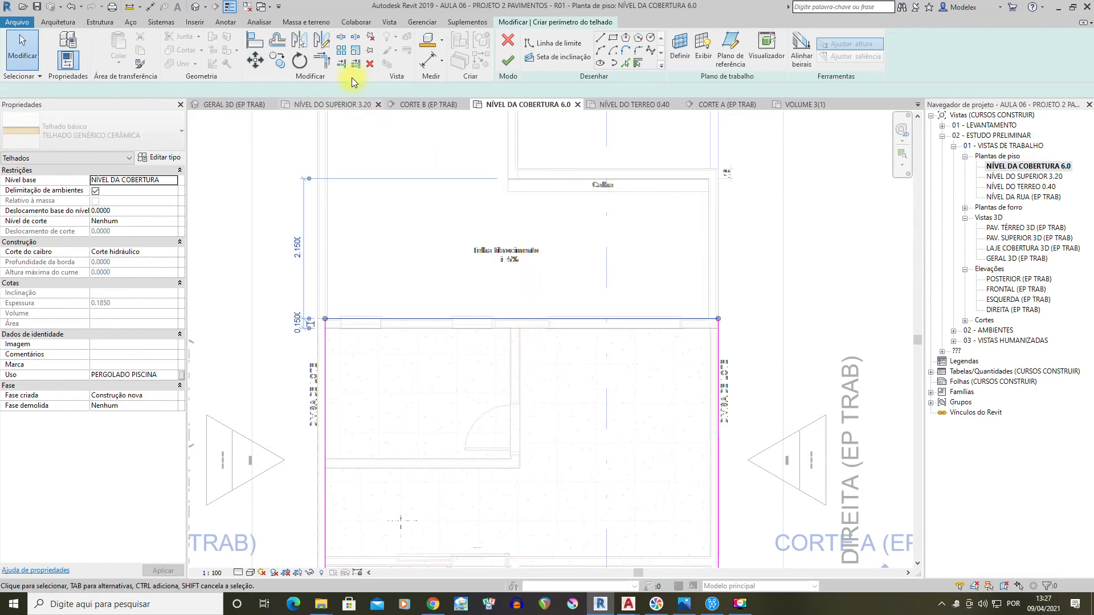
pyautogui.click(251, 59)
pyautogui.scroll(1, 471, 298)
pyautogui.click(468, 299)
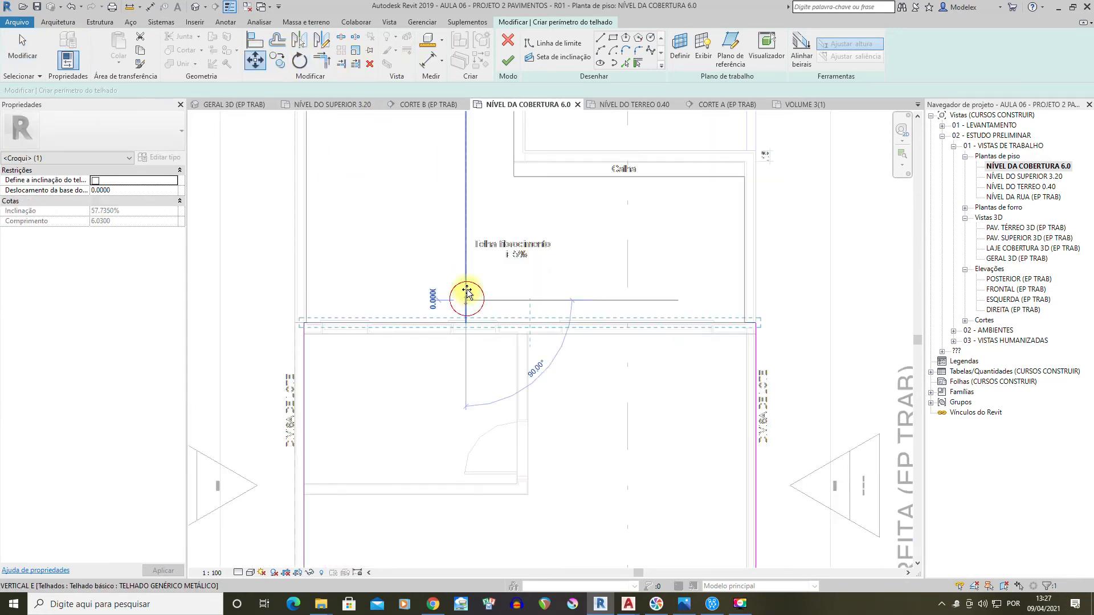
pyautogui.write('1')
pyautogui.press('Return')
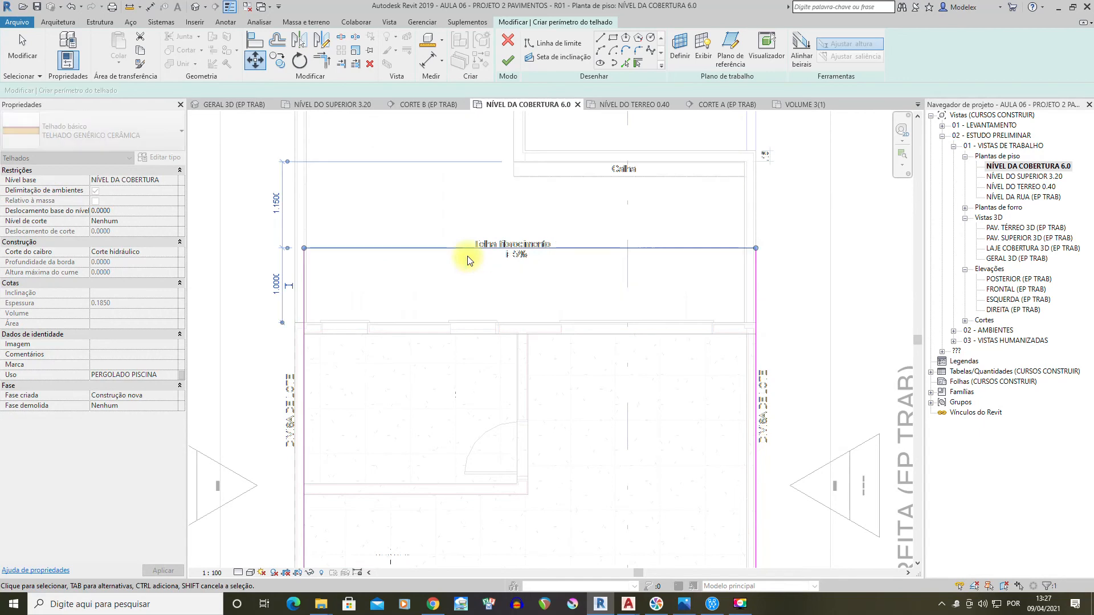
pyautogui.click(25, 51)
pyautogui.scroll(-2, 715, 234)
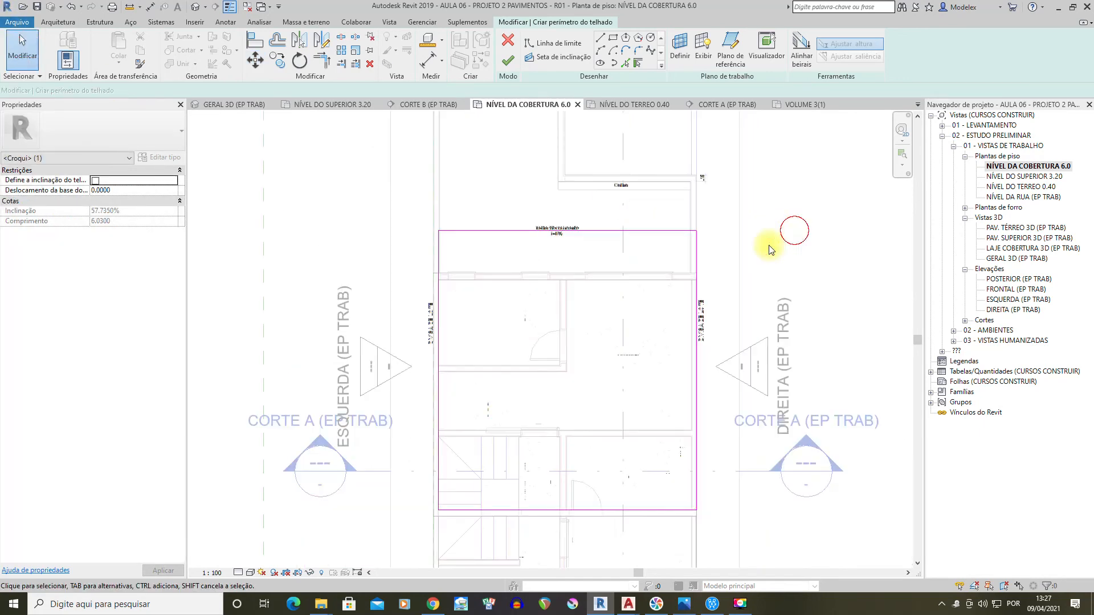
pyautogui.click(506, 60)
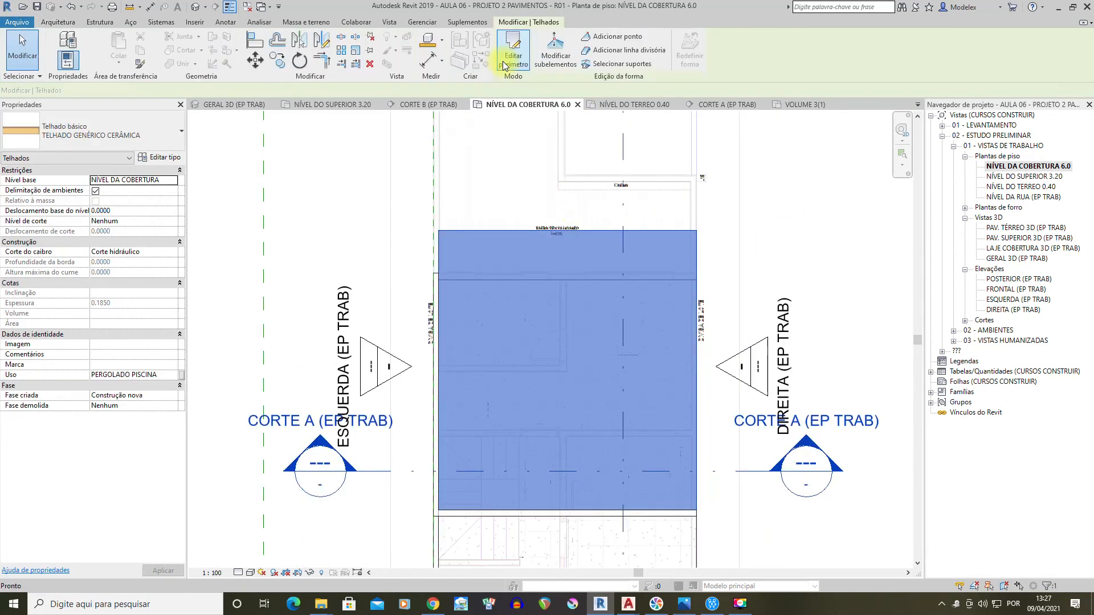
# Edit the rear roof's footprint so its rear boundary line defines a 35% slope, and finish the sketch
pyautogui.scroll(1, 538, 229)
pyautogui.click(515, 59)
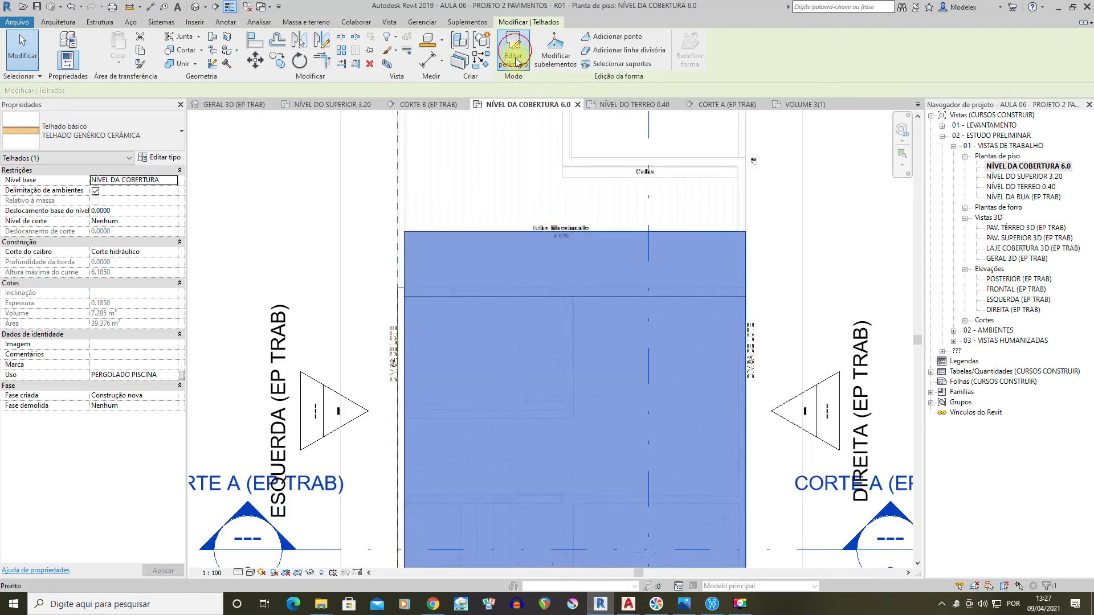
pyautogui.click(560, 231)
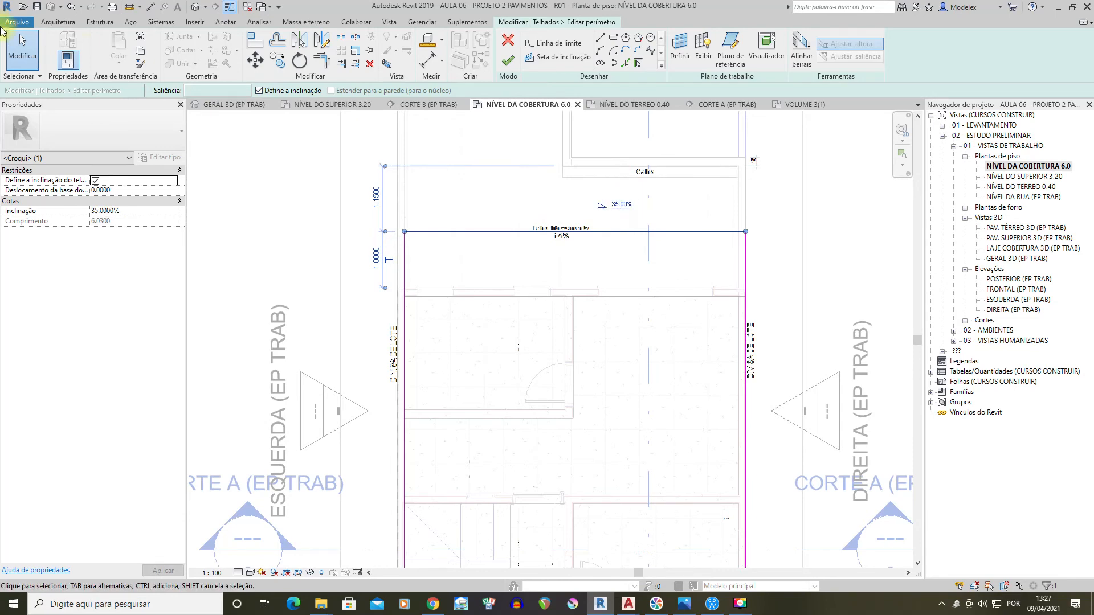
pyautogui.press('Escape')
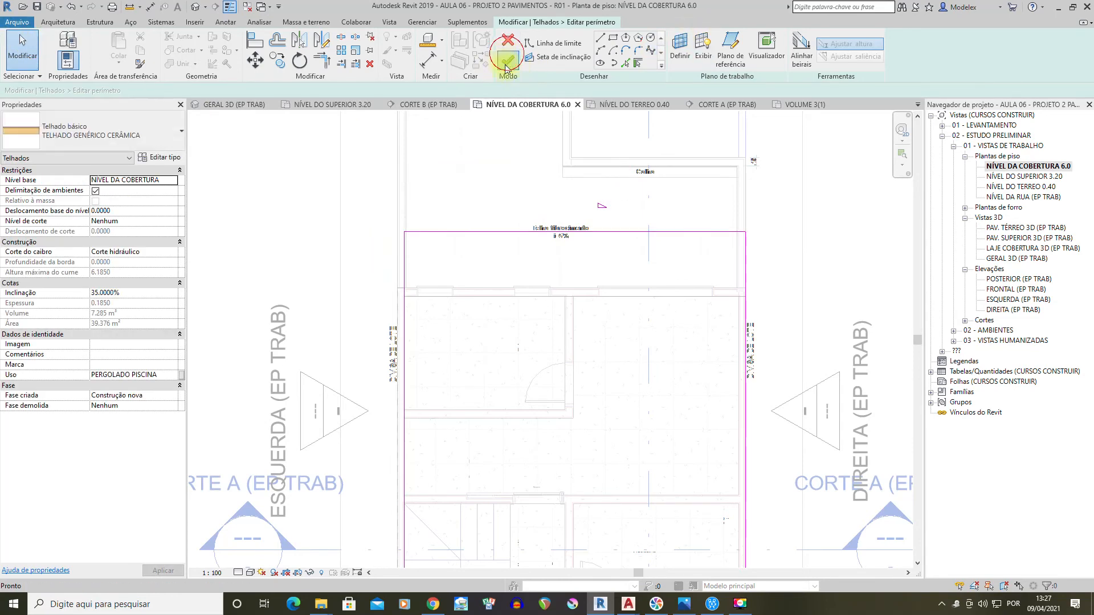
pyautogui.click(506, 59)
pyautogui.click(828, 208)
pyautogui.scroll(-1, 836, 261)
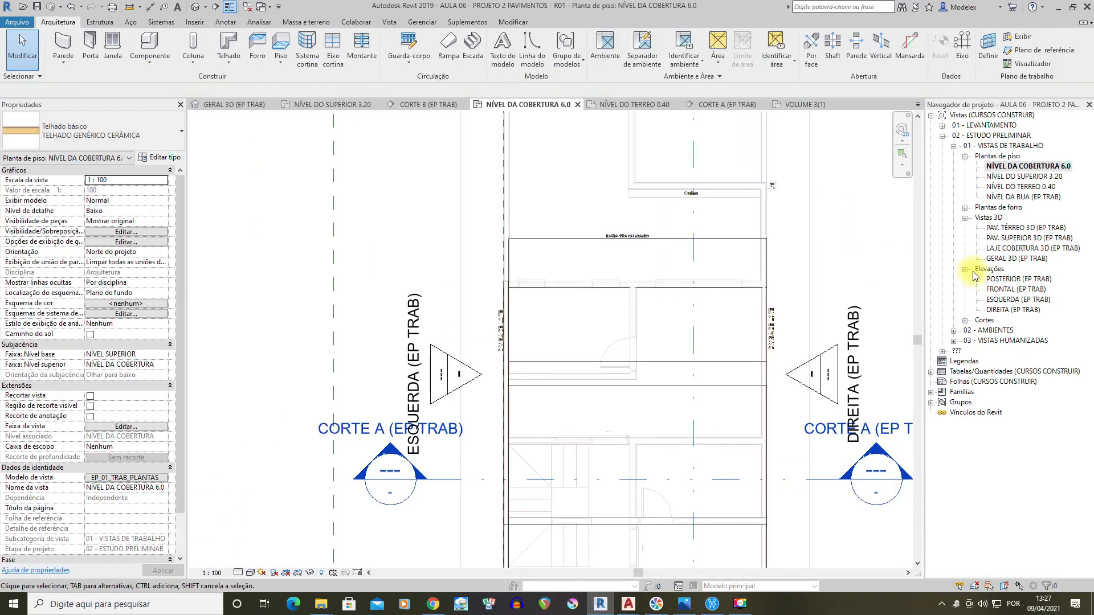
# In the CORTE B section, set the rear roof's base offset to -0.35
pyautogui.click(964, 320)
pyautogui.doubleClick(1014, 330)
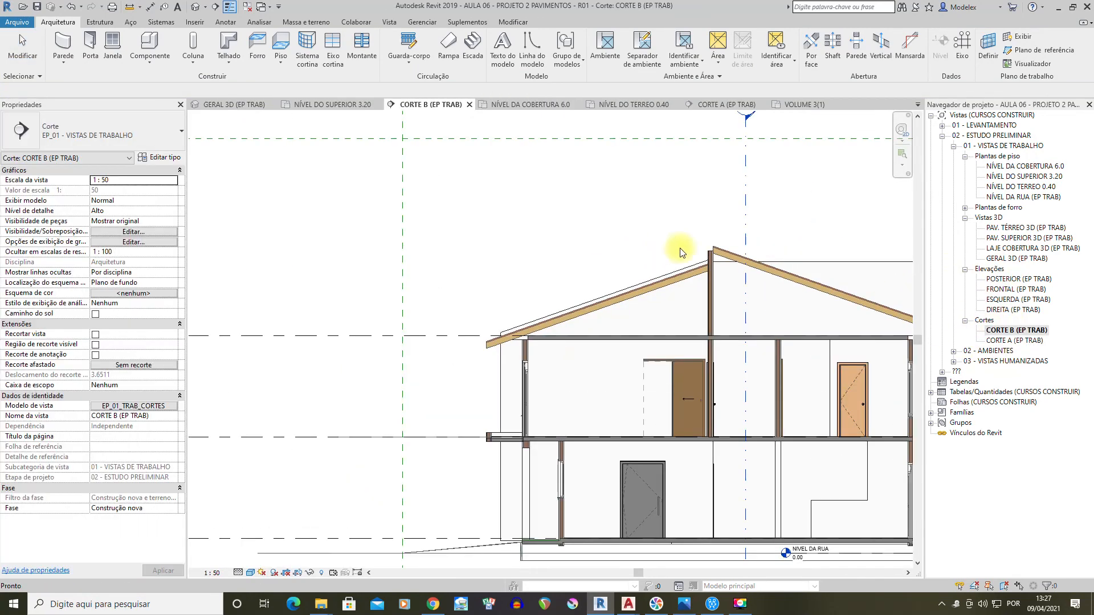
pyautogui.scroll(6, 752, 275)
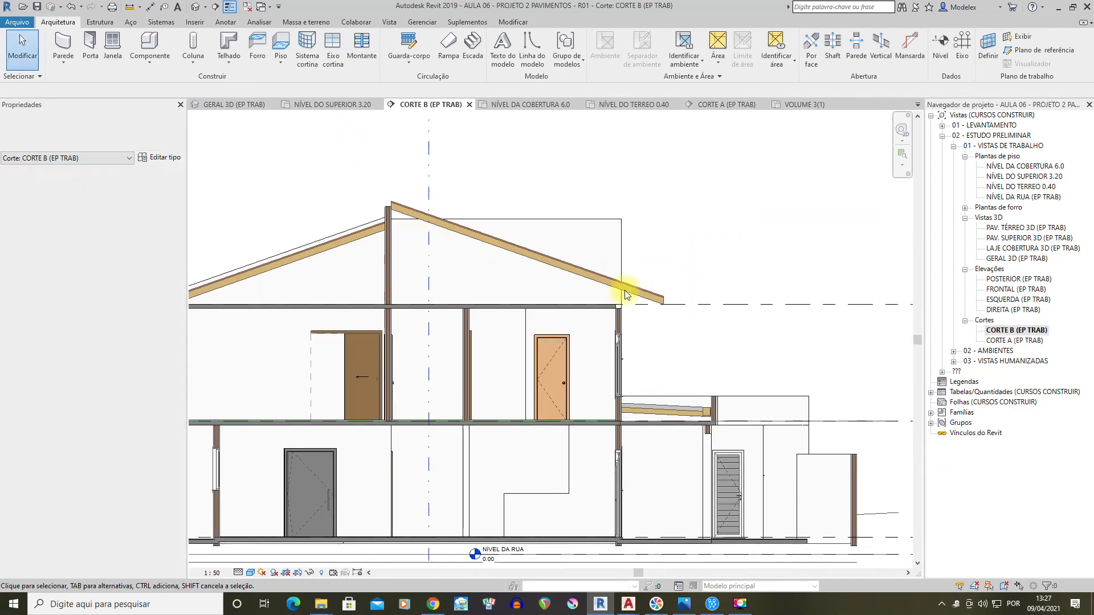
pyautogui.click(631, 291)
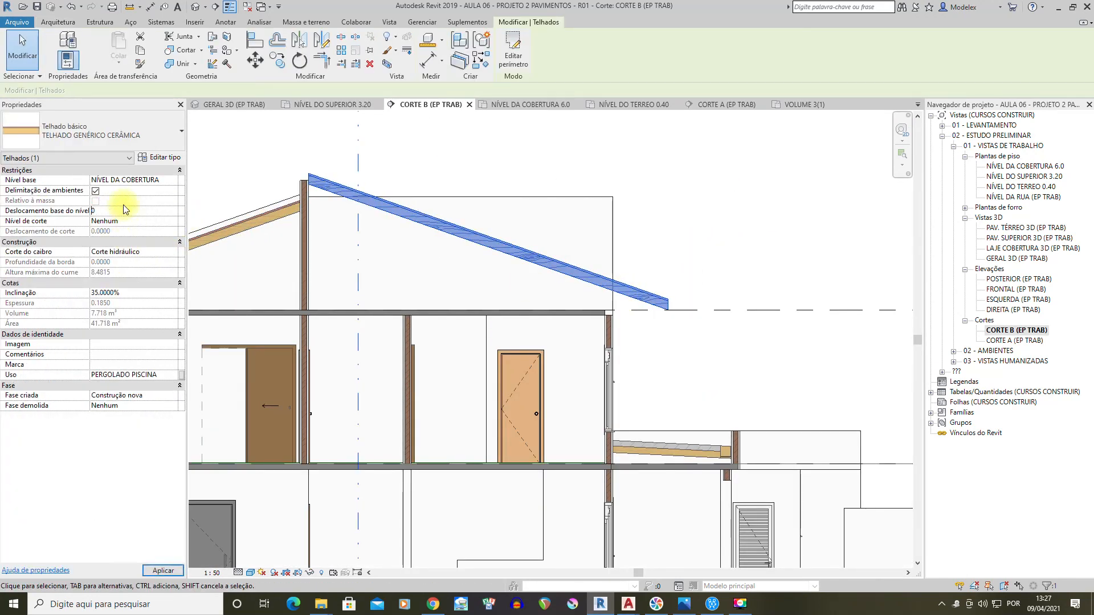
pyautogui.click(123, 205)
pyautogui.write('-0.35')
pyautogui.press('Return')
pyautogui.moveTo(605, 289); pyautogui.dragTo(696, 285, button='middle')
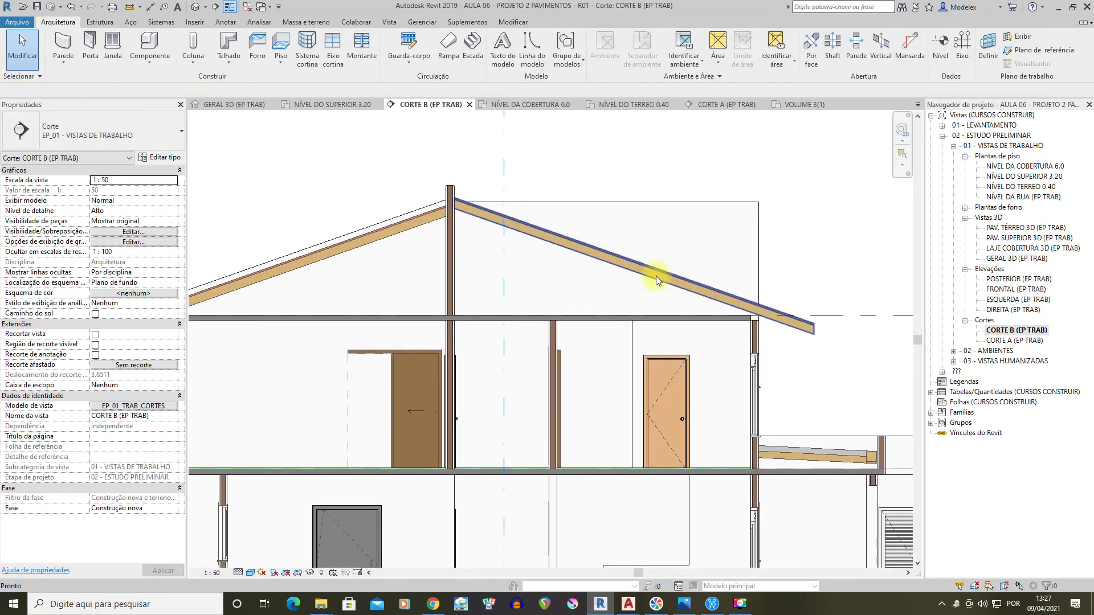
pyautogui.moveTo(449, 207); pyautogui.dragTo(625, 193, button='middle')
pyautogui.moveTo(669, 244)
pyautogui.mouseDown(button='middle')
pyautogui.moveTo(716, 237)
pyautogui.moveTo(672, 271)
pyautogui.mouseUp(button='middle')
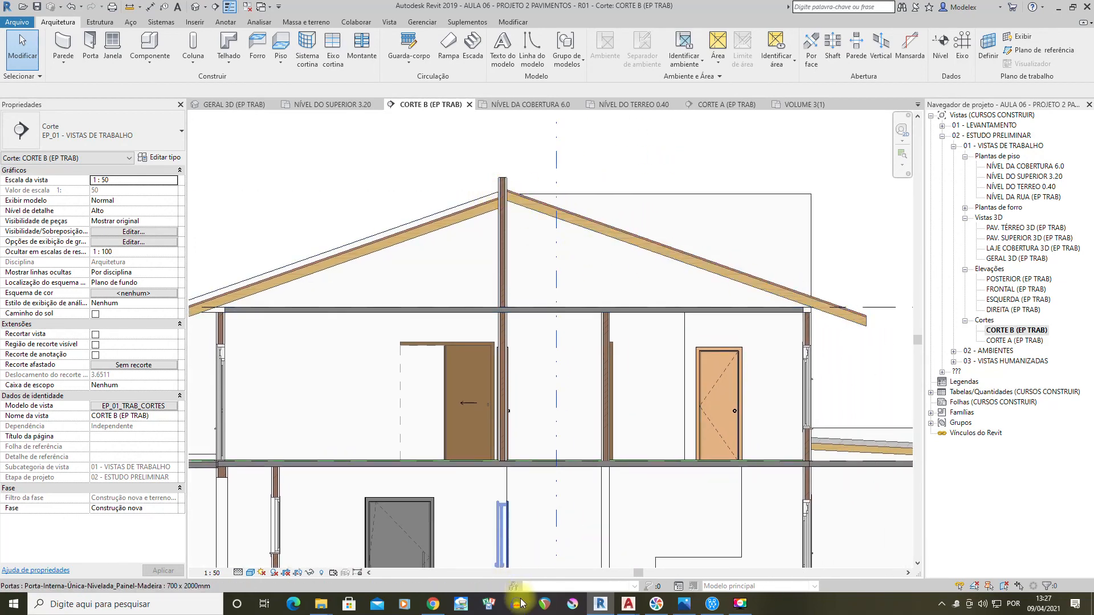
# Check the rear ceramic roof's slope note in the AutoCAD section and return to Revit
pyautogui.moveTo(628, 606)
pyautogui.click(581, 544)
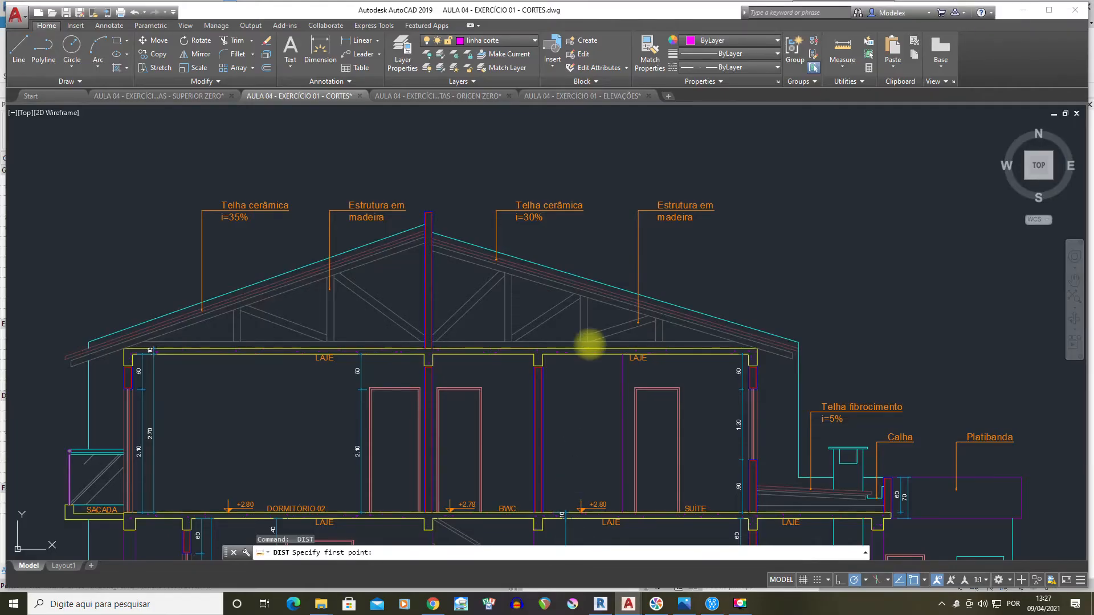
pyautogui.scroll(5, 527, 225)
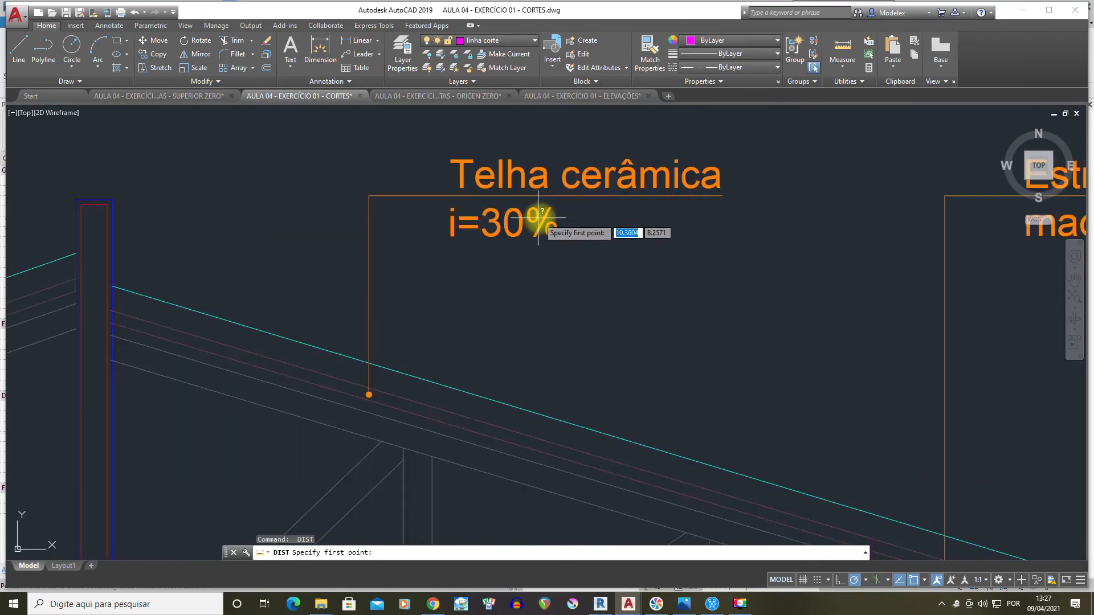
pyautogui.press('Escape')
pyautogui.scroll(-5, 522, 219)
pyautogui.click(518, 220)
pyautogui.press('Escape')
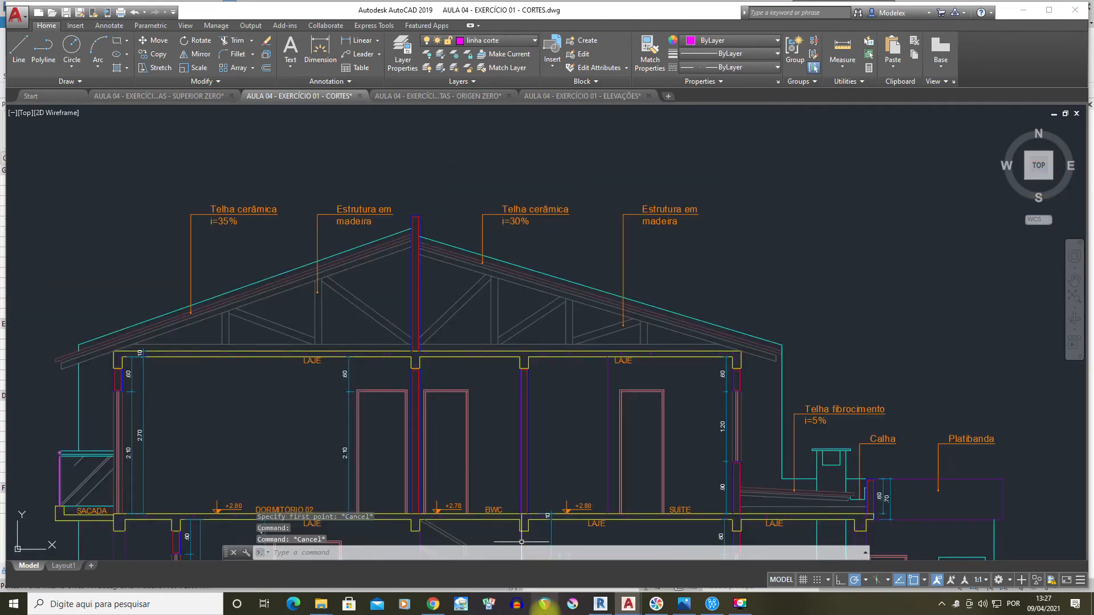
pyautogui.click(600, 605)
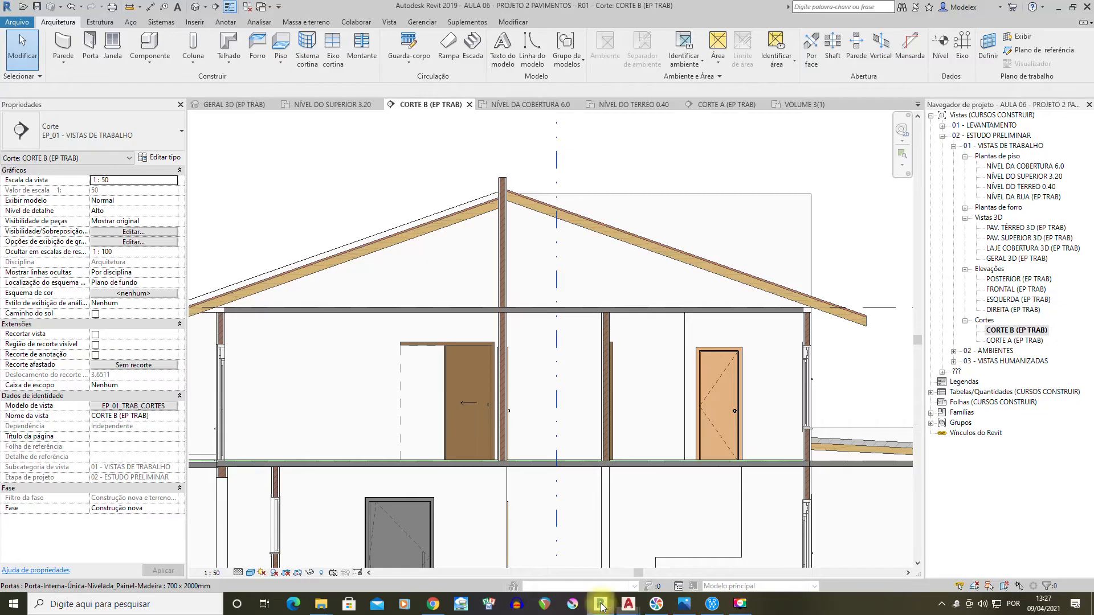
# Edit the rear roof's footprint in the NÍVEL DA COBERTURA plan, set its rear boundary slope to 30%, and finish in CORTE B
pyautogui.click(719, 268)
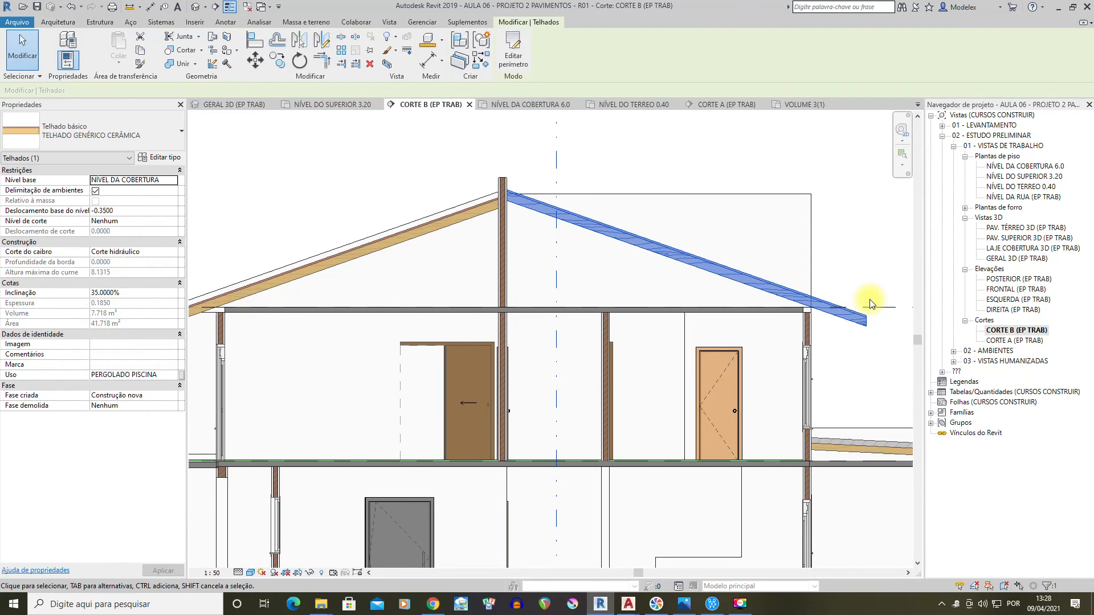
pyautogui.doubleClick(1030, 167)
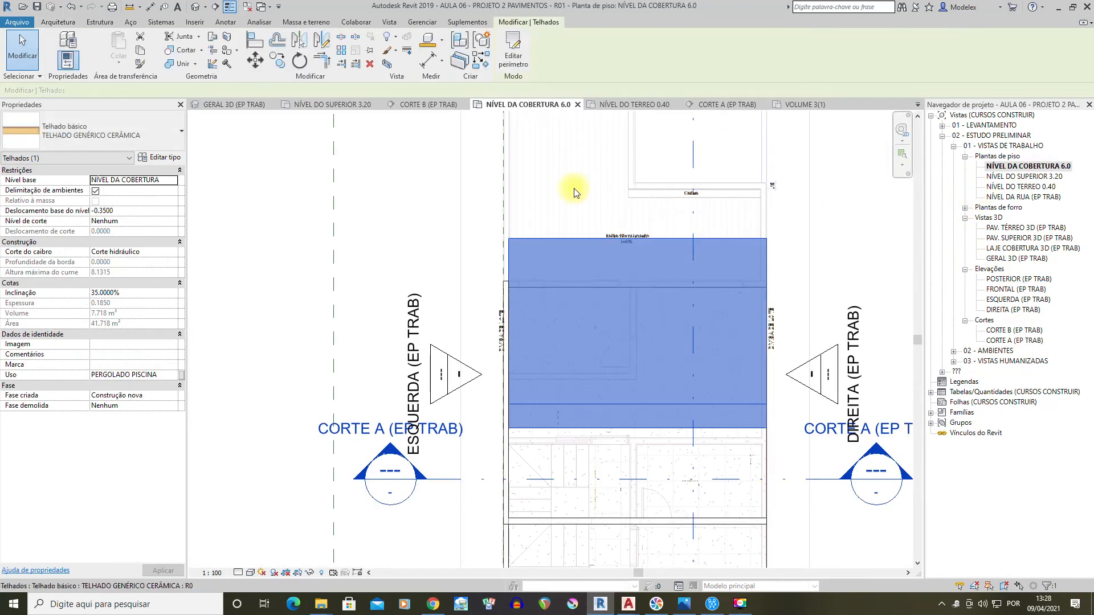
pyautogui.click(518, 46)
pyautogui.click(639, 238)
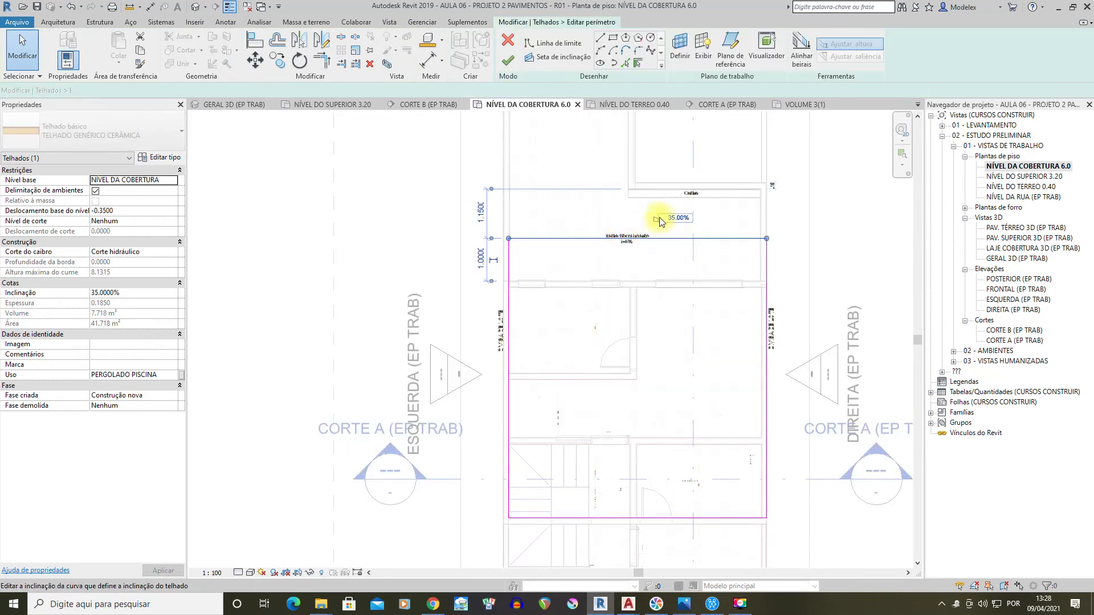
pyautogui.click(667, 218)
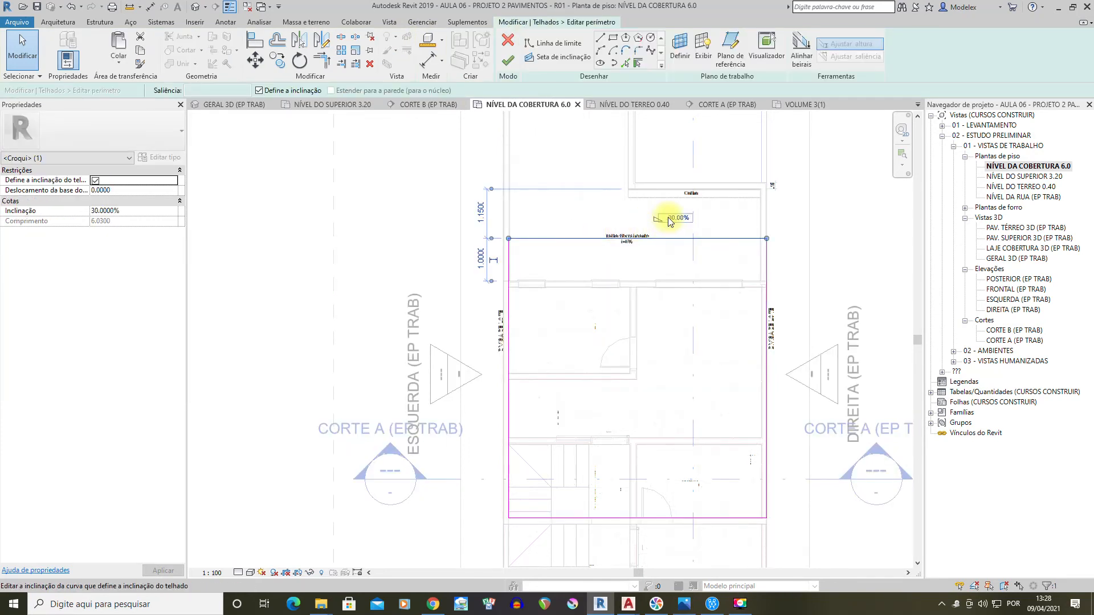
pyautogui.click(861, 227)
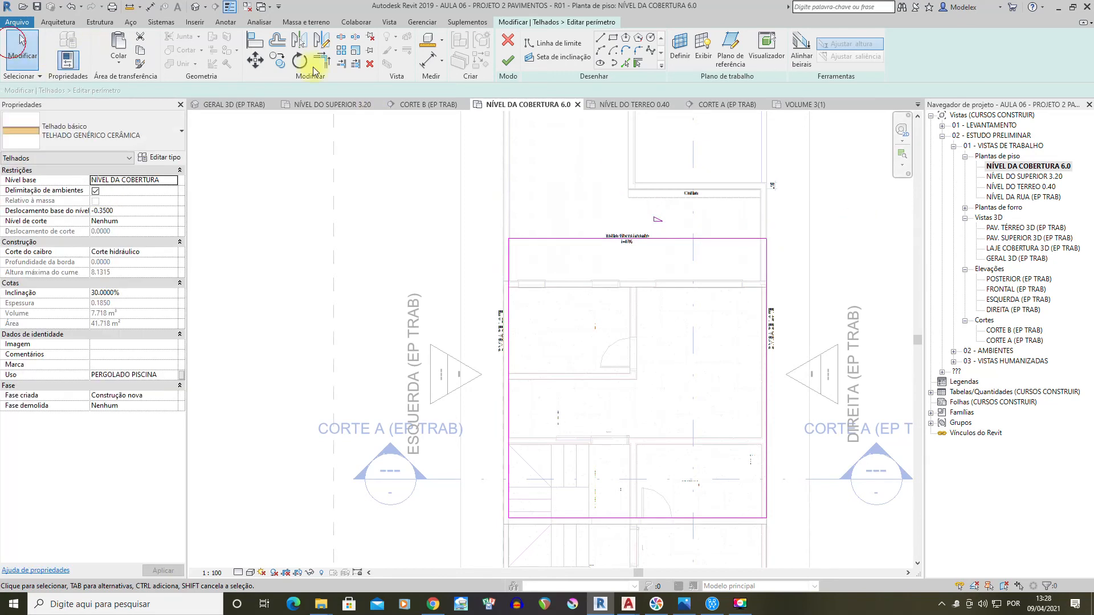
pyautogui.doubleClick(998, 331)
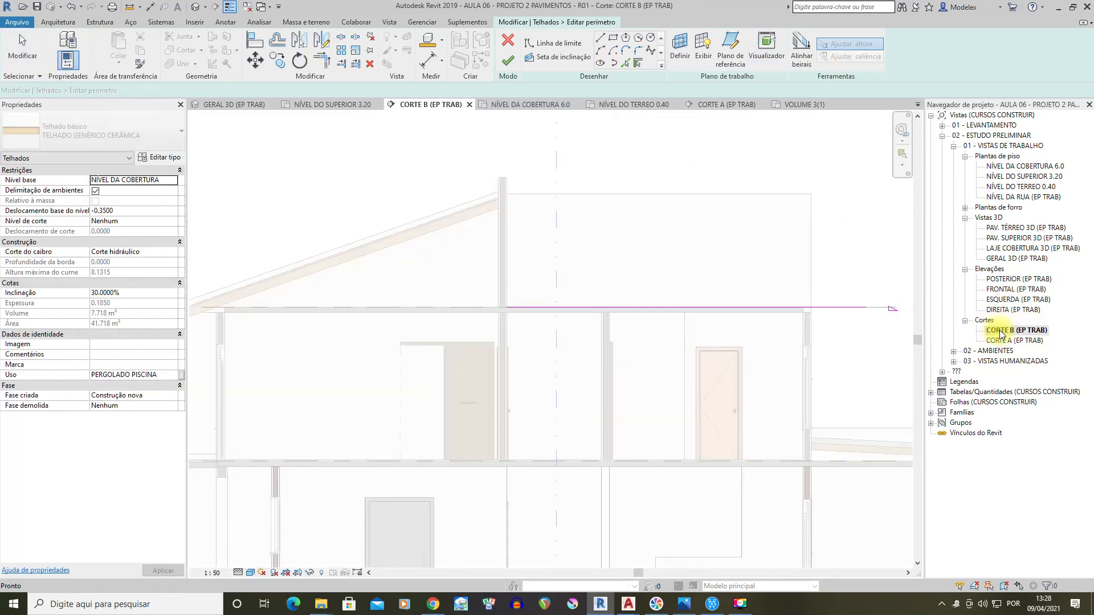
pyautogui.click(504, 64)
pyautogui.click(776, 215)
# Set the rear roof's base offset to -0.30 in the CORTE B section
pyautogui.scroll(3, 772, 258)
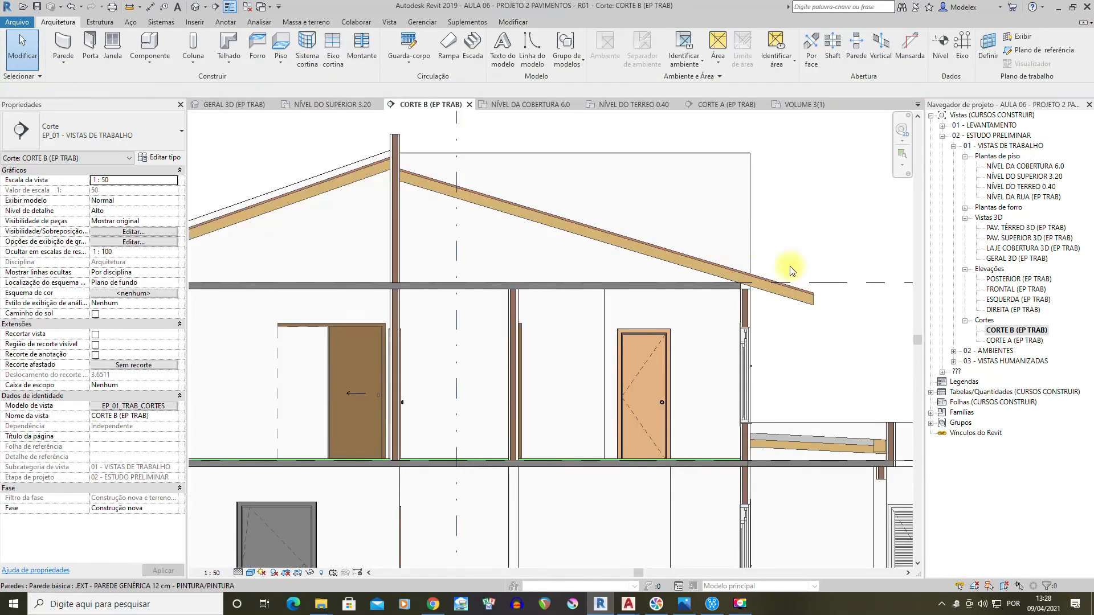
pyautogui.click(785, 295)
pyautogui.scroll(4, 749, 282)
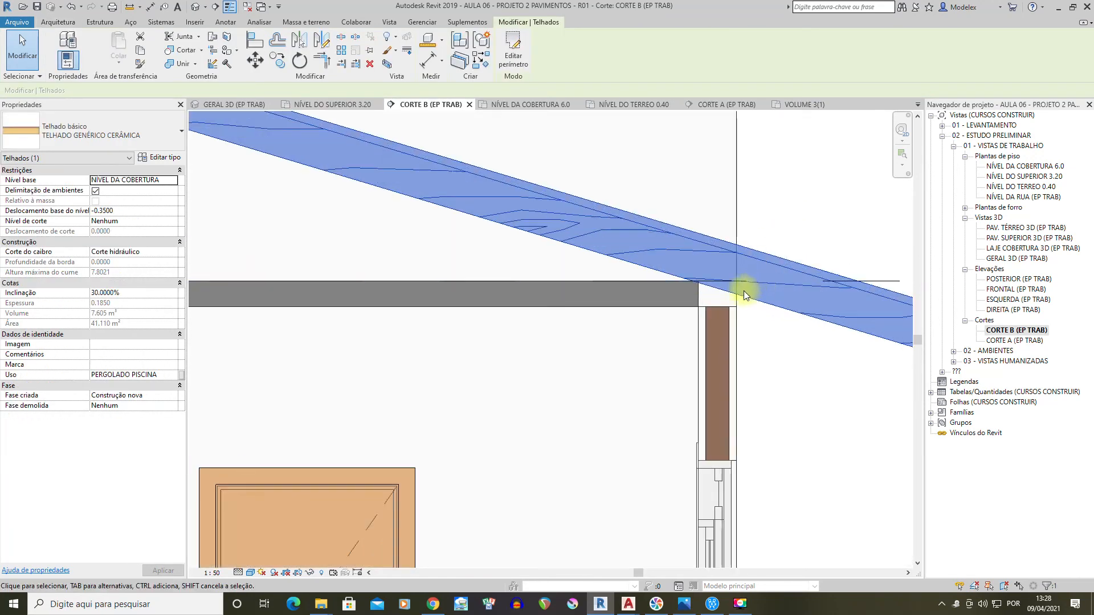
pyautogui.scroll(2, 746, 290)
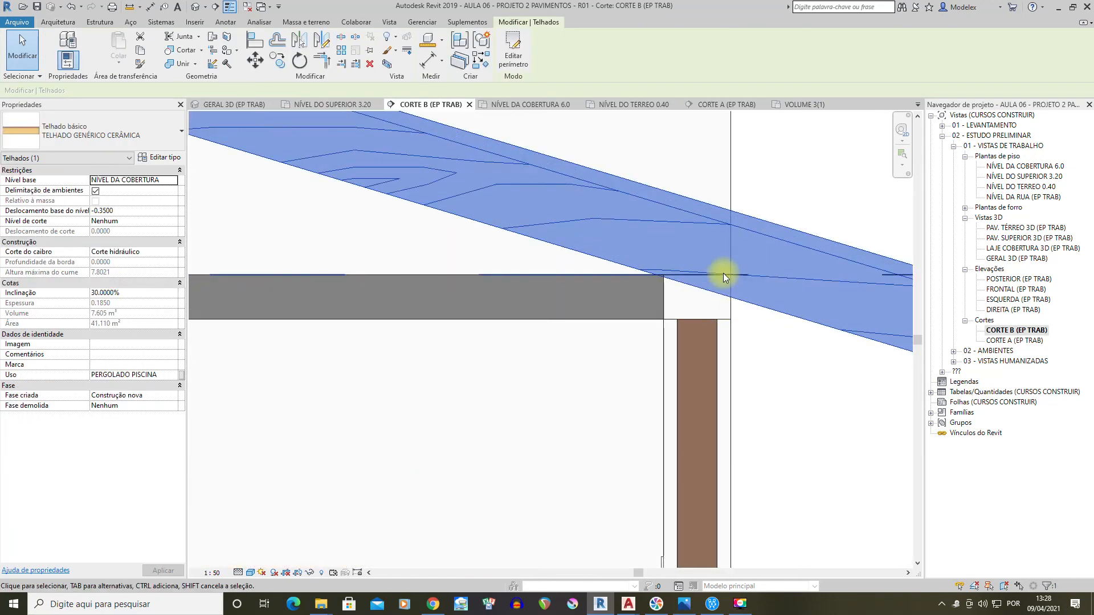
pyautogui.click(123, 209)
pyautogui.write('-0.3')
pyautogui.press('Return')
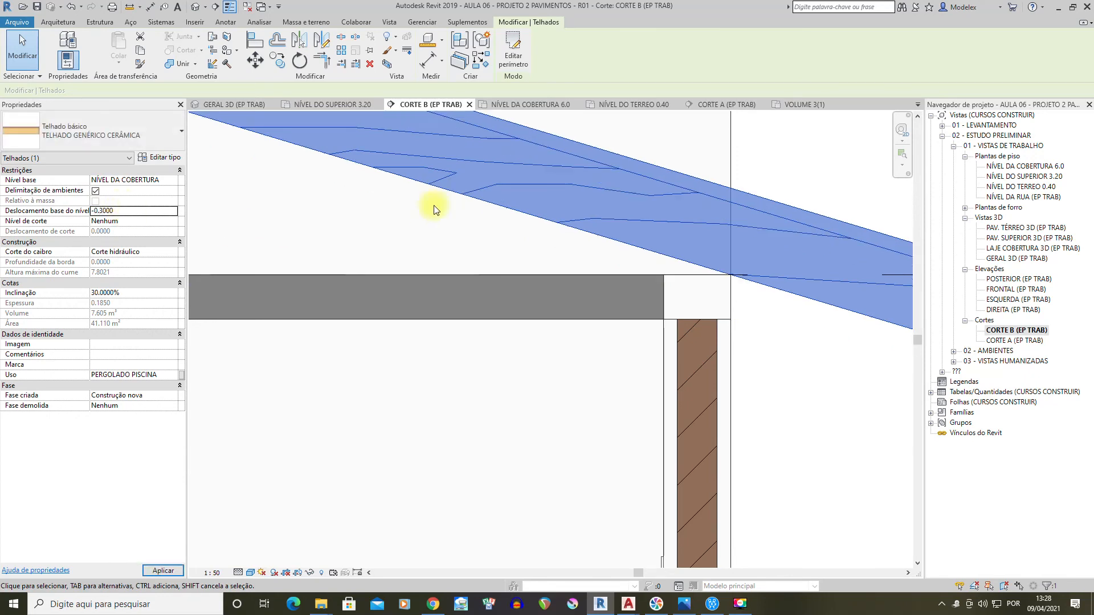
pyautogui.scroll(-2, 636, 239)
pyautogui.scroll(-3, 648, 232)
pyautogui.click(549, 166)
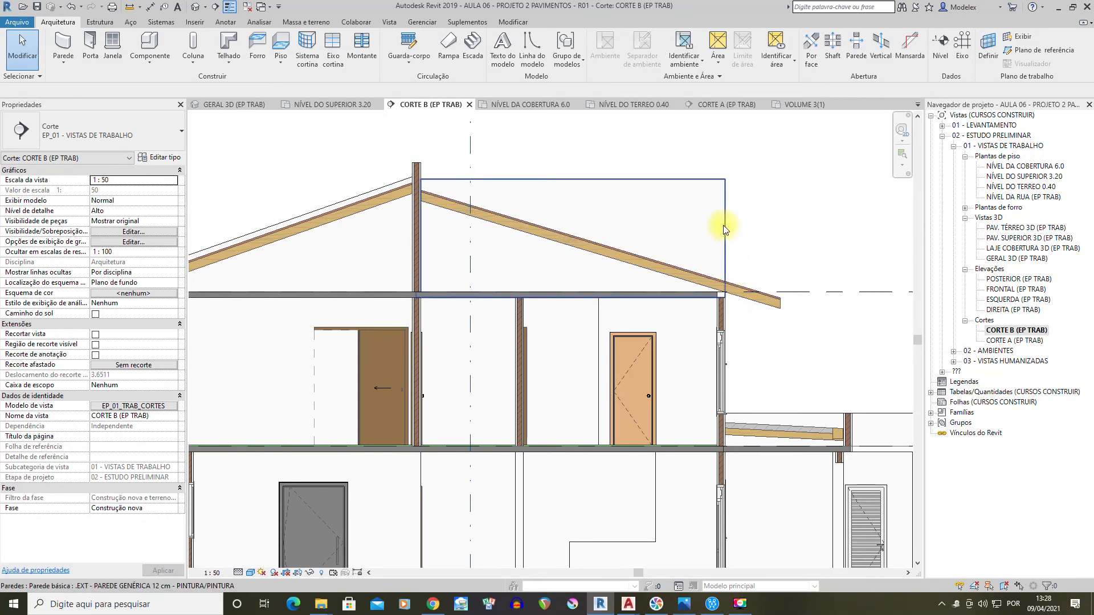
# Edit the profile of the side wall behind the rear roof, picking lines from the ridge wall's face and the roof's top edge
pyautogui.doubleClick(625, 183)
pyautogui.scroll(2, 586, 191)
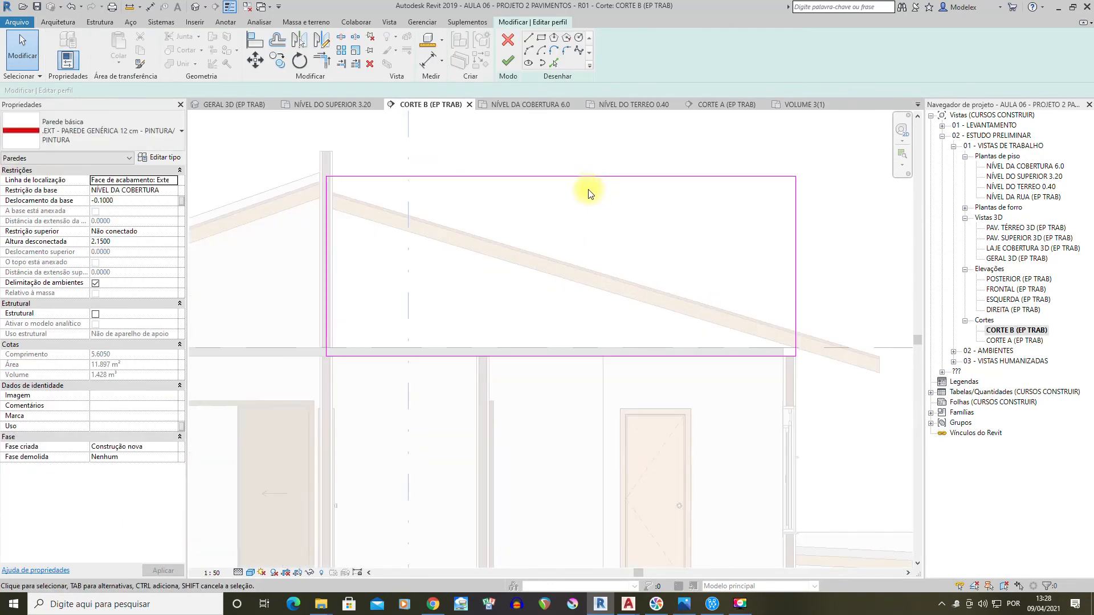
pyautogui.click(552, 64)
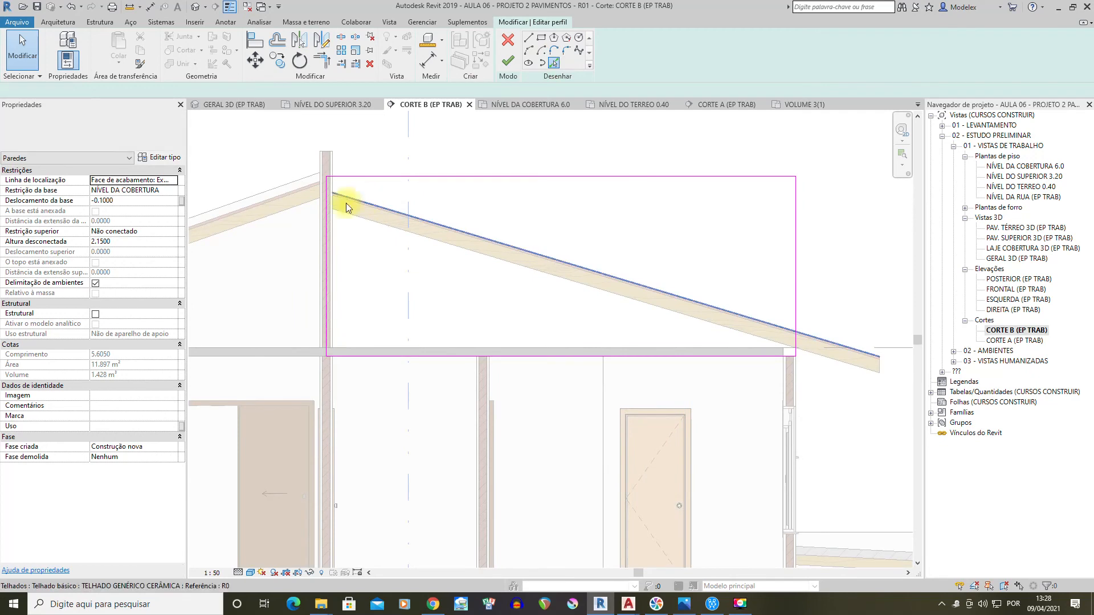
pyautogui.click(332, 222)
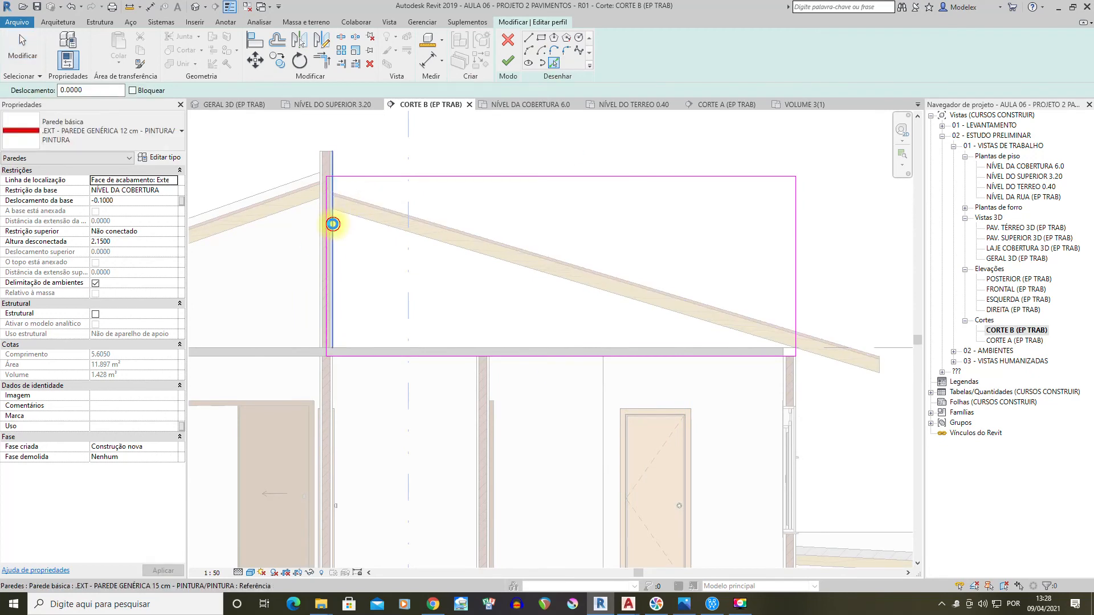
pyautogui.click(486, 237)
pyautogui.scroll(1, 798, 340)
pyautogui.click(796, 341)
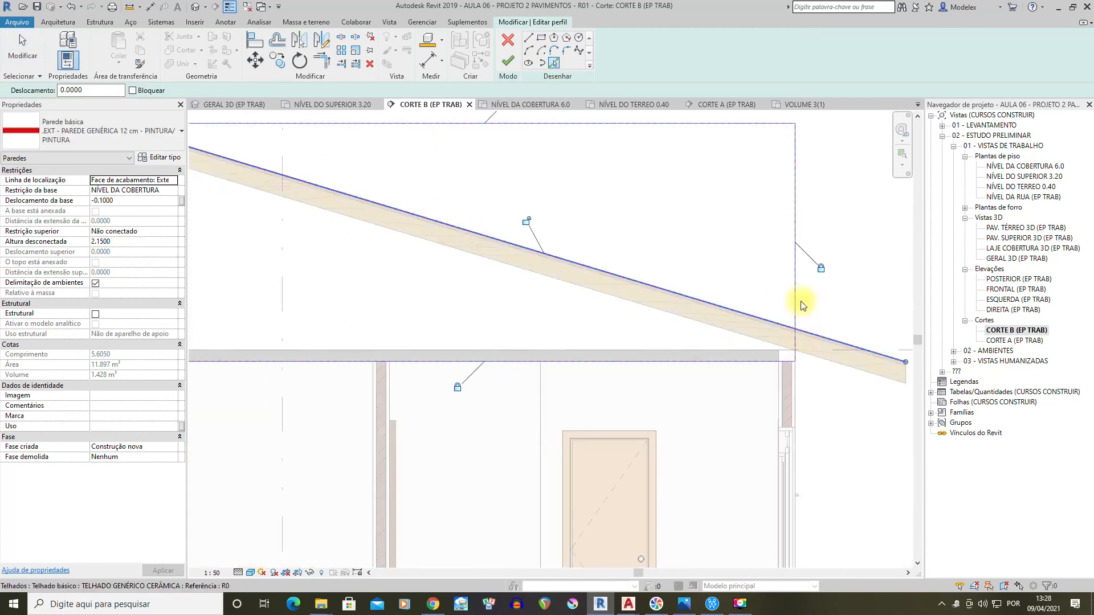
# Offset a copy of the wall profile's rear vertical line 0.70 m outward
pyautogui.click(278, 41)
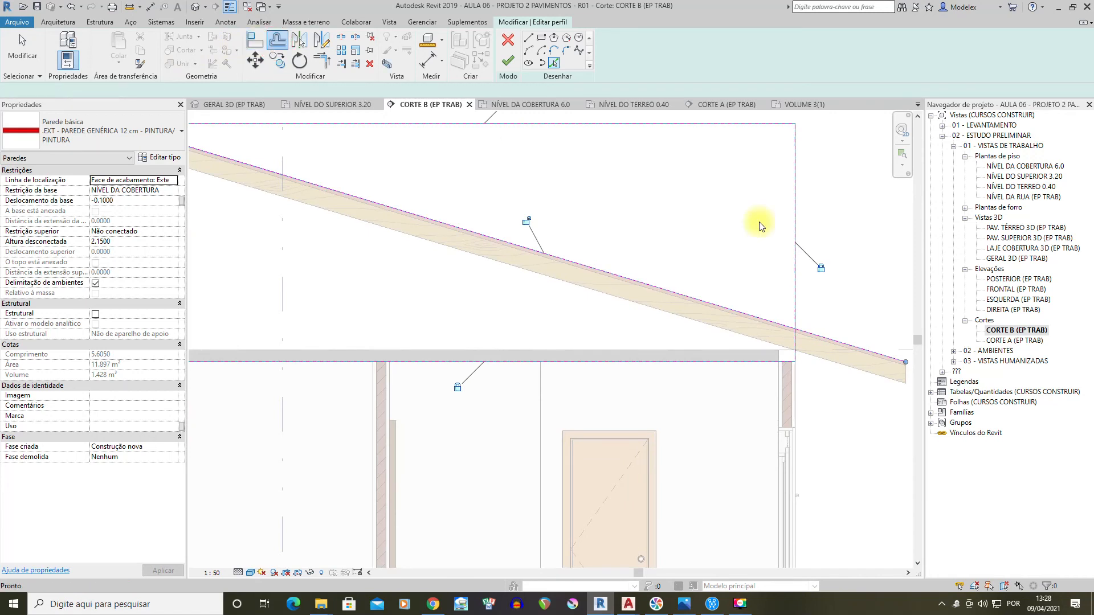
pyautogui.moveTo(757, 219); pyautogui.dragTo(654, 262, button='middle')
pyautogui.press('o')
pyautogui.press('f')
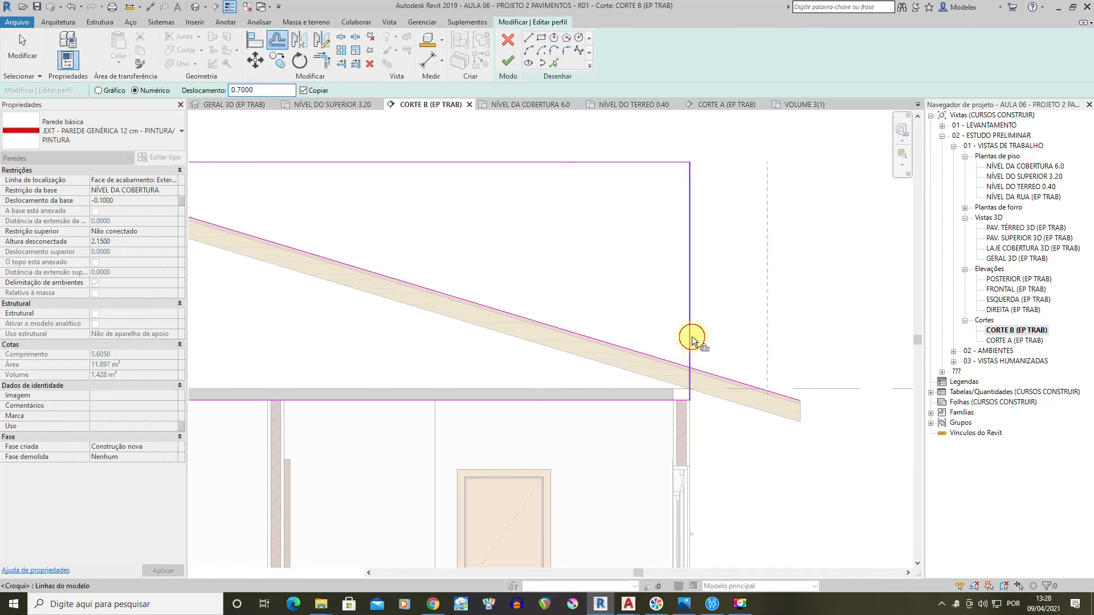
pyautogui.click(717, 340)
# Extend the profile's horizontal lines to the new rear line and delete the original top and vertical lines
pyautogui.scroll(-1, 719, 341)
pyautogui.scroll(-1, 719, 345)
pyautogui.press('t')
pyautogui.press('r')
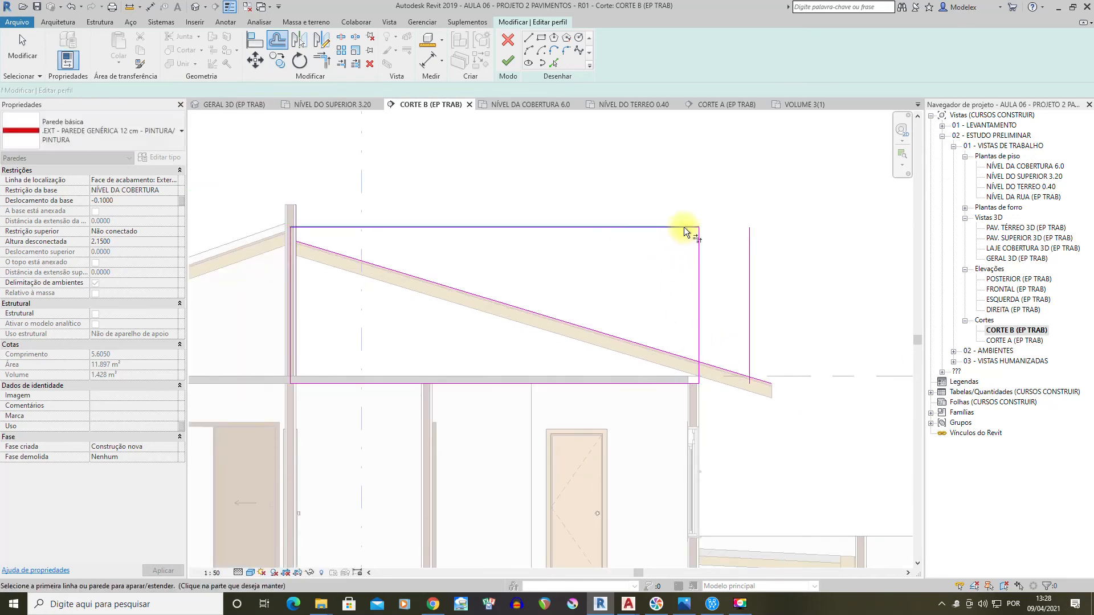
pyautogui.click(685, 228)
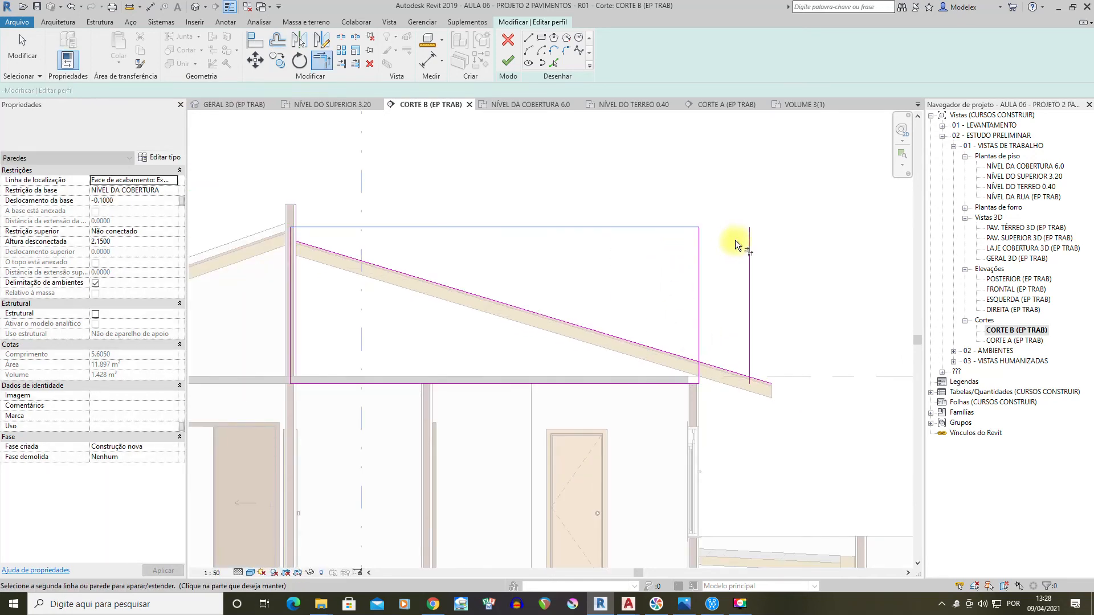
pyautogui.click(679, 381)
pyautogui.click(26, 53)
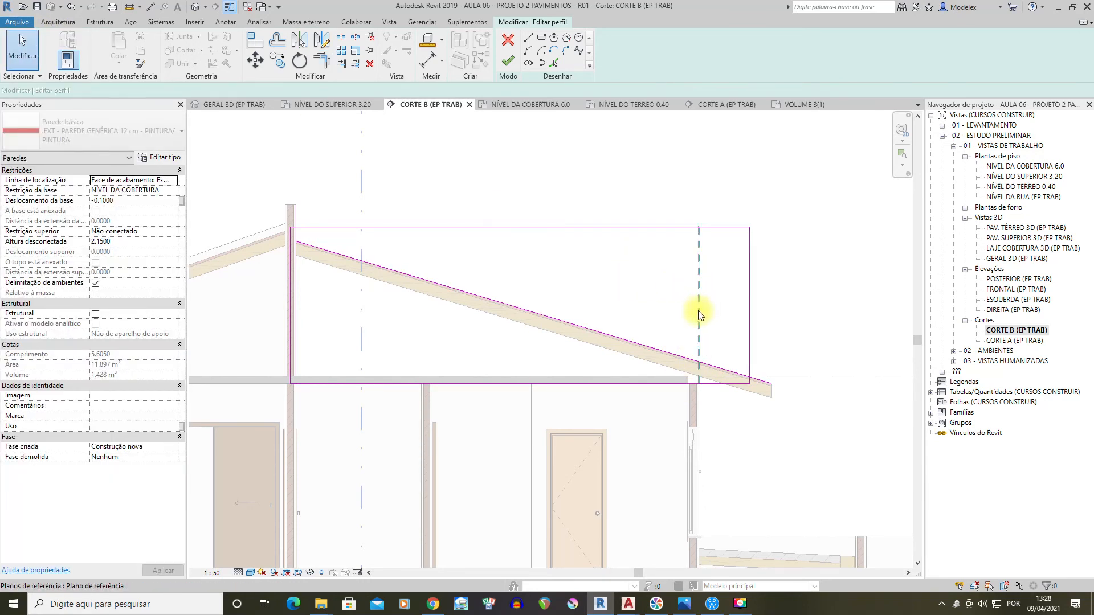
pyautogui.click(420, 227)
pyautogui.press('Delete')
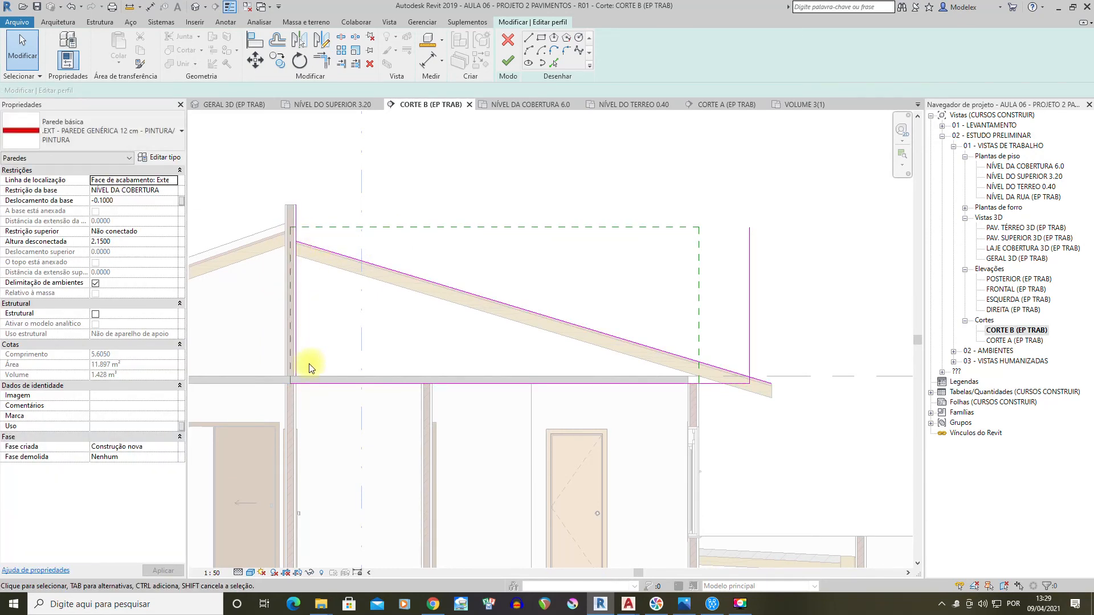
# Trim the profile's lower corner at the ridge wall's face and offset a copy of the roof slope line 0.10 m upward
pyautogui.press('t')
pyautogui.press('r')
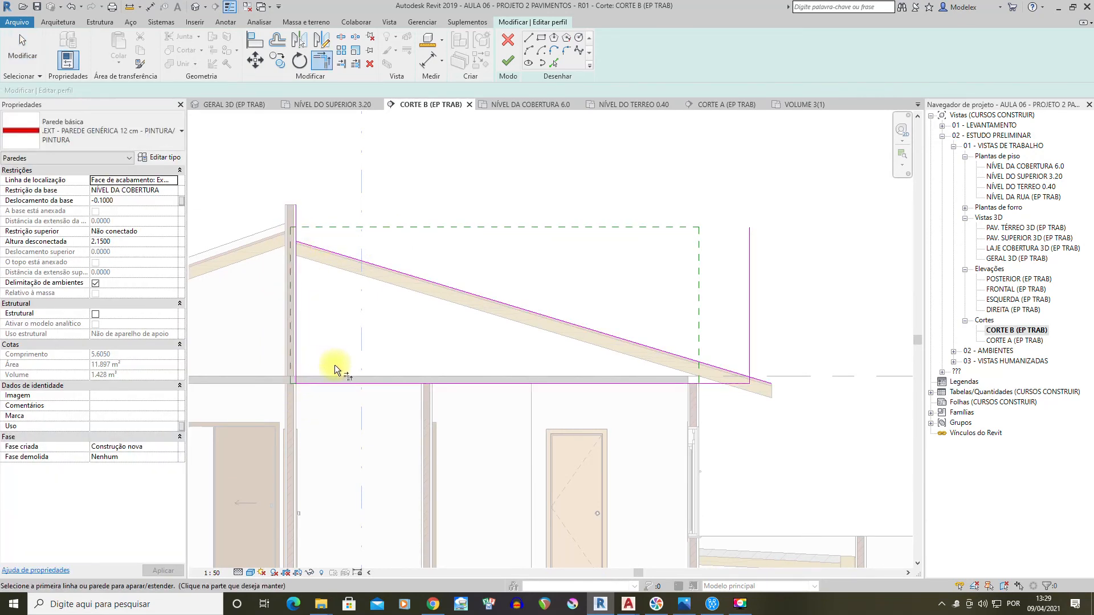
pyautogui.click(293, 252)
pyautogui.click(731, 372)
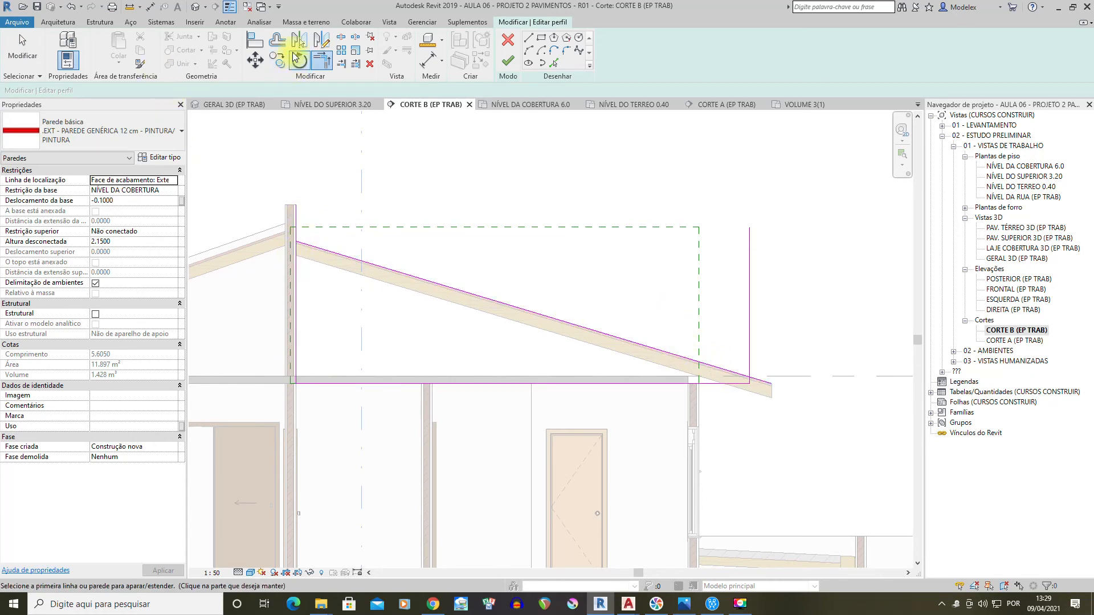
pyautogui.press('o')
pyautogui.press('f')
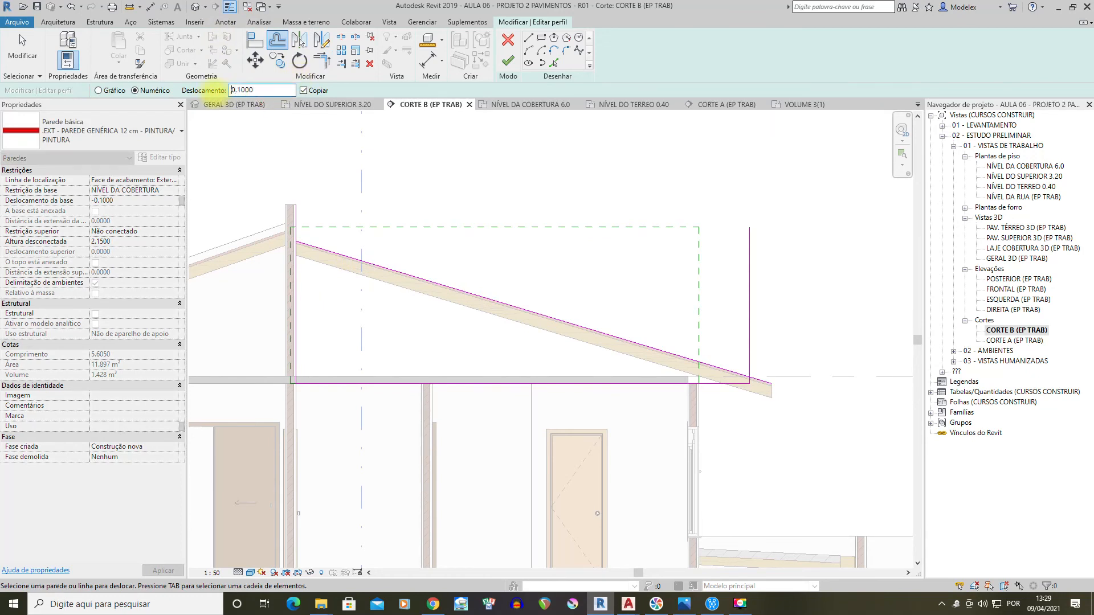
pyautogui.click(451, 287)
# Trim the offset slope line to the profile's vertical lines at the ridge wall and at the rear end
pyautogui.press('t')
pyautogui.press('r')
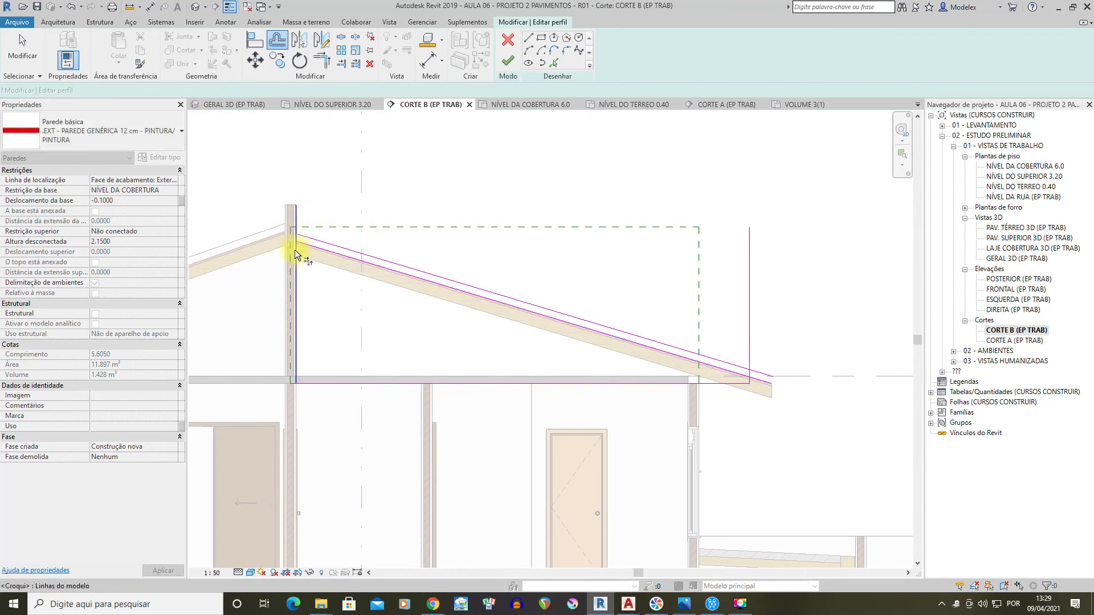
pyautogui.click(315, 241)
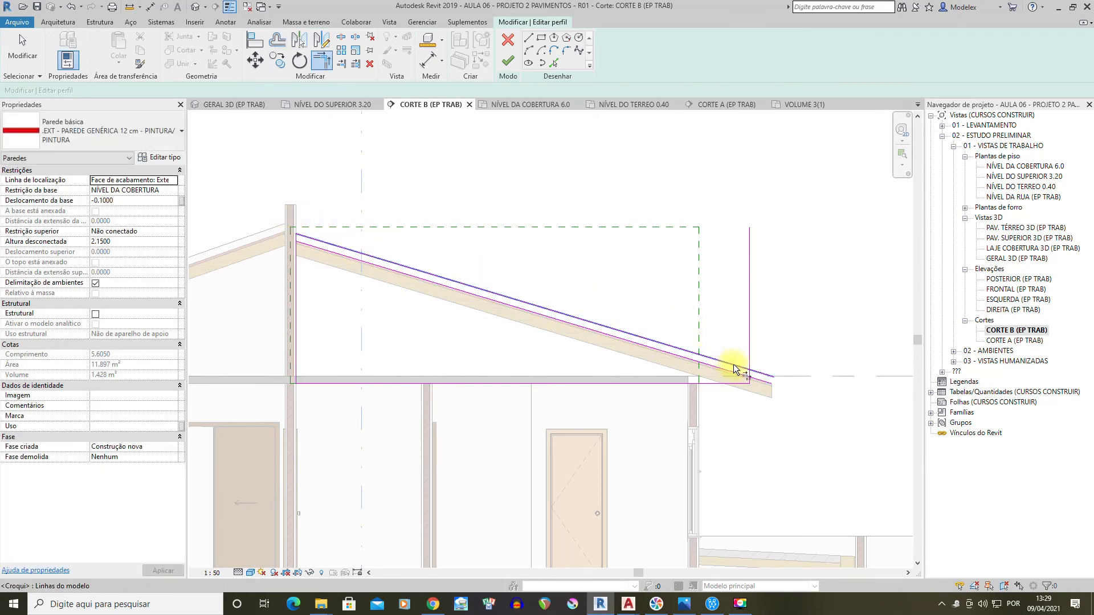
pyautogui.click(745, 379)
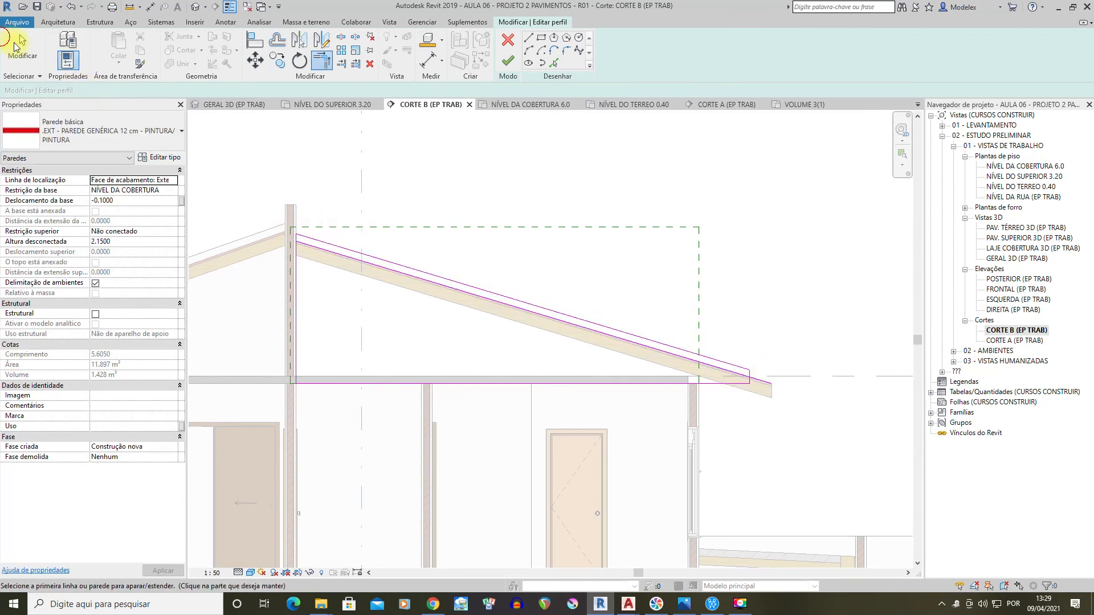
# Delete the slope line traced on the roof's top edge and finish the side wall's profile
pyautogui.click(456, 287)
pyautogui.press('Delete')
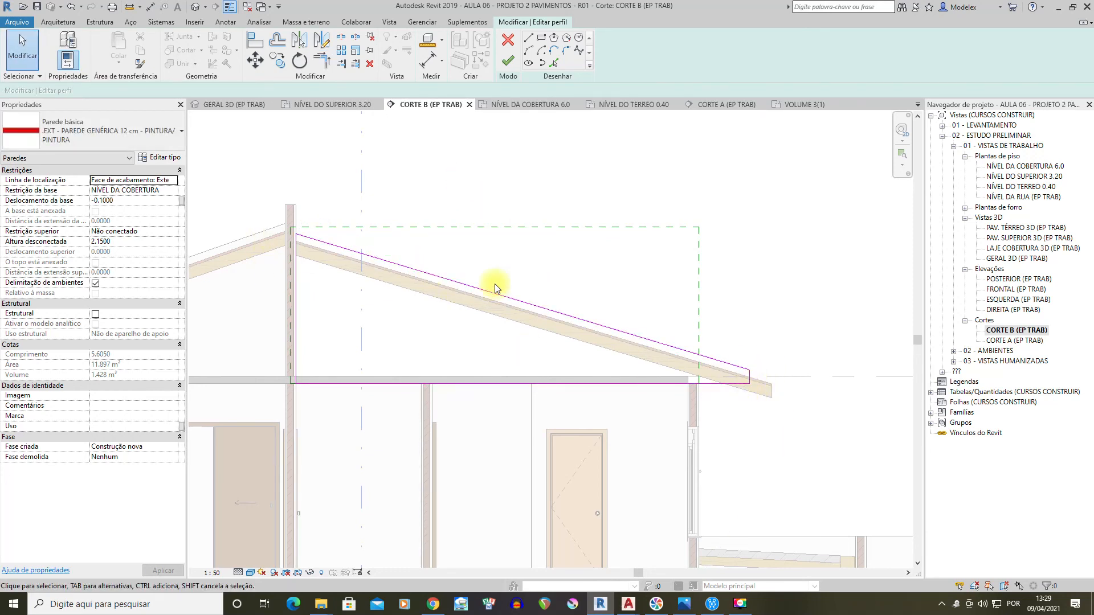
pyautogui.click(508, 61)
pyautogui.click(816, 249)
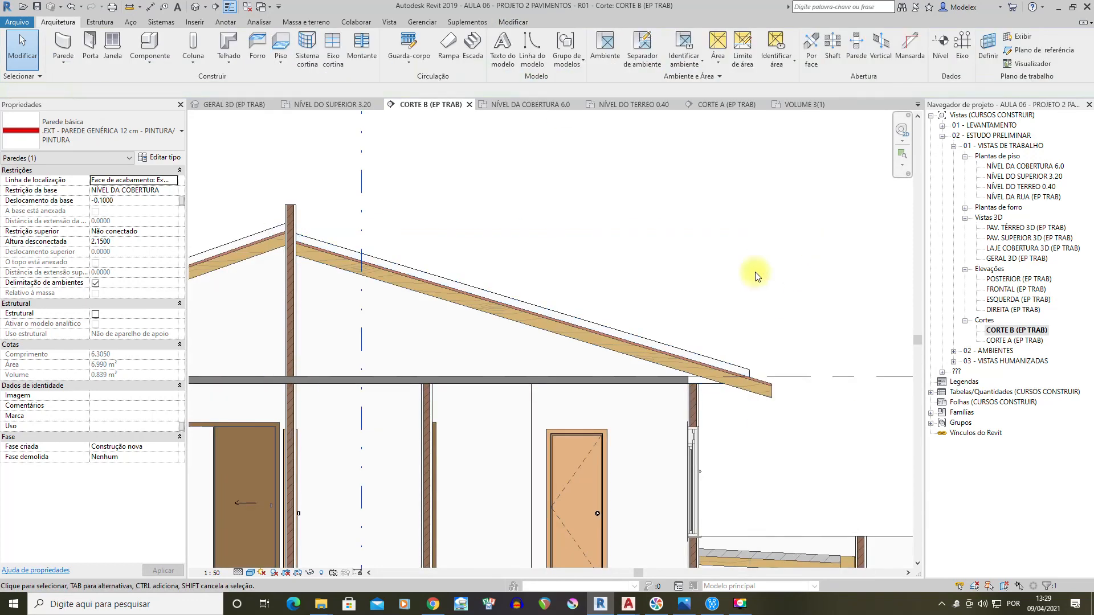
# Inspect the rear roof, the sloped side wall and the wall below it from several angles in the GERAL 3D view
pyautogui.scroll(-2, 809, 279)
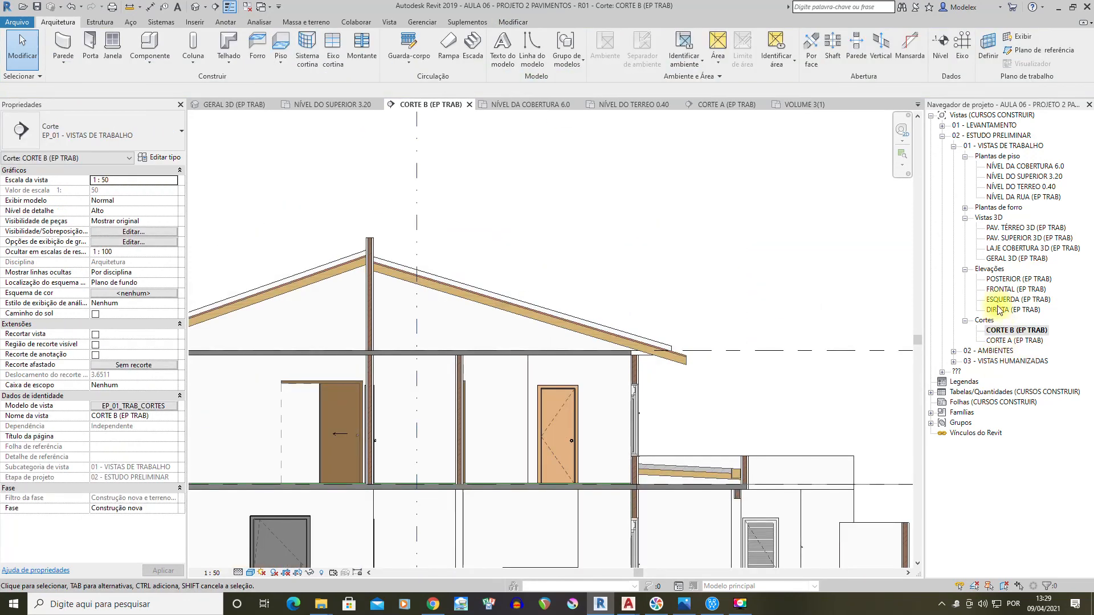
pyautogui.doubleClick(1005, 260)
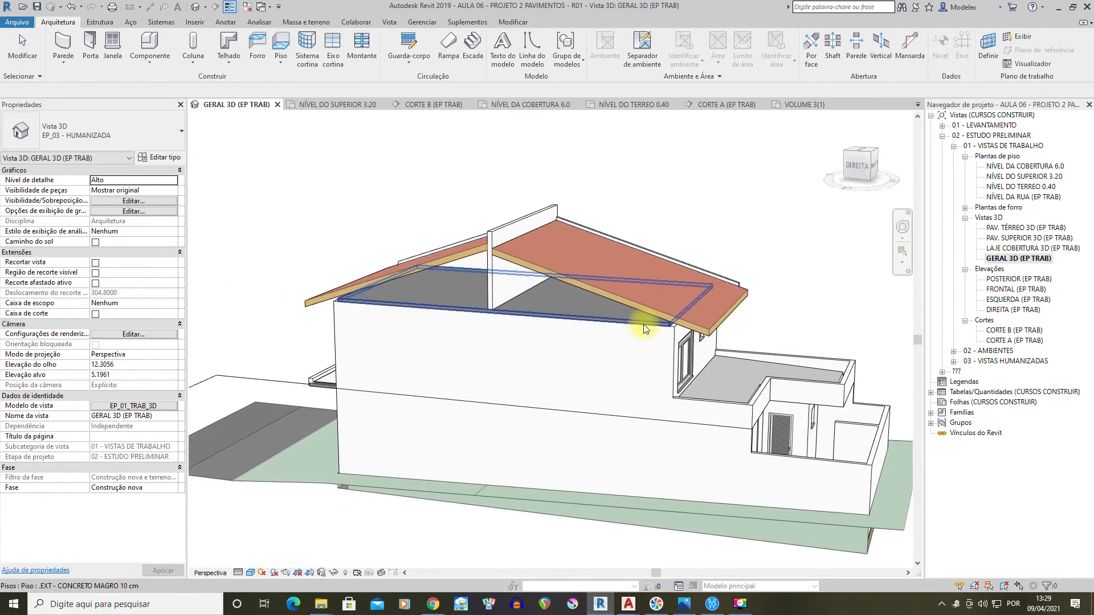
pyautogui.click(750, 366)
pyautogui.keyDown('shift'); pyautogui.moveTo(568, 368); pyautogui.dragTo(667, 217, button='middle'); pyautogui.keyUp('shift')
pyautogui.click(740, 190)
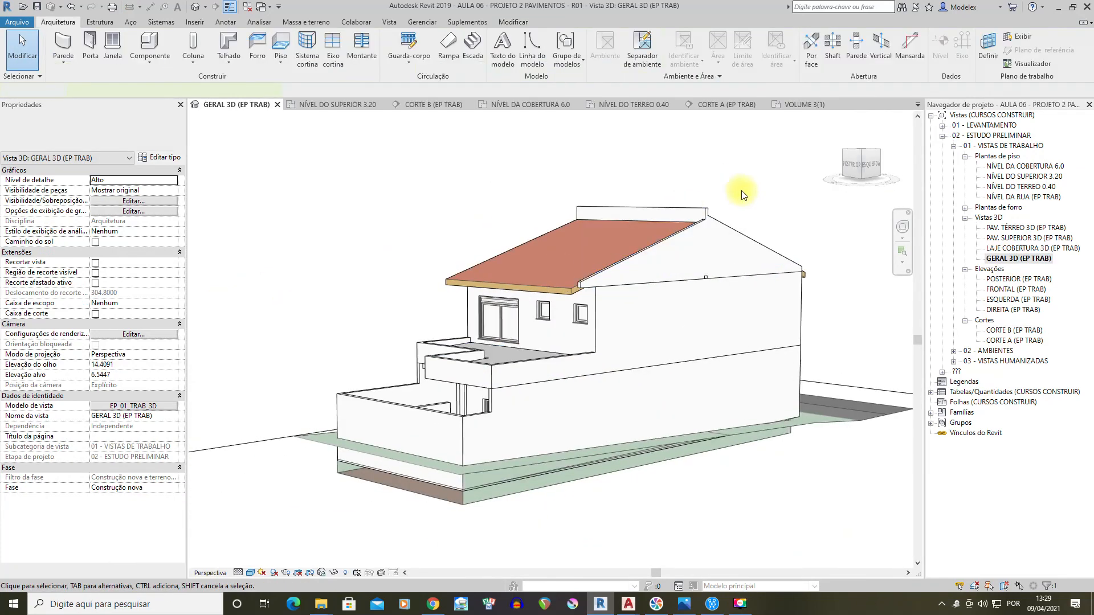
pyautogui.scroll(2, 740, 238)
pyautogui.keyDown('shift'); pyautogui.moveTo(726, 301); pyautogui.dragTo(663, 185, button='middle'); pyautogui.keyUp('shift')
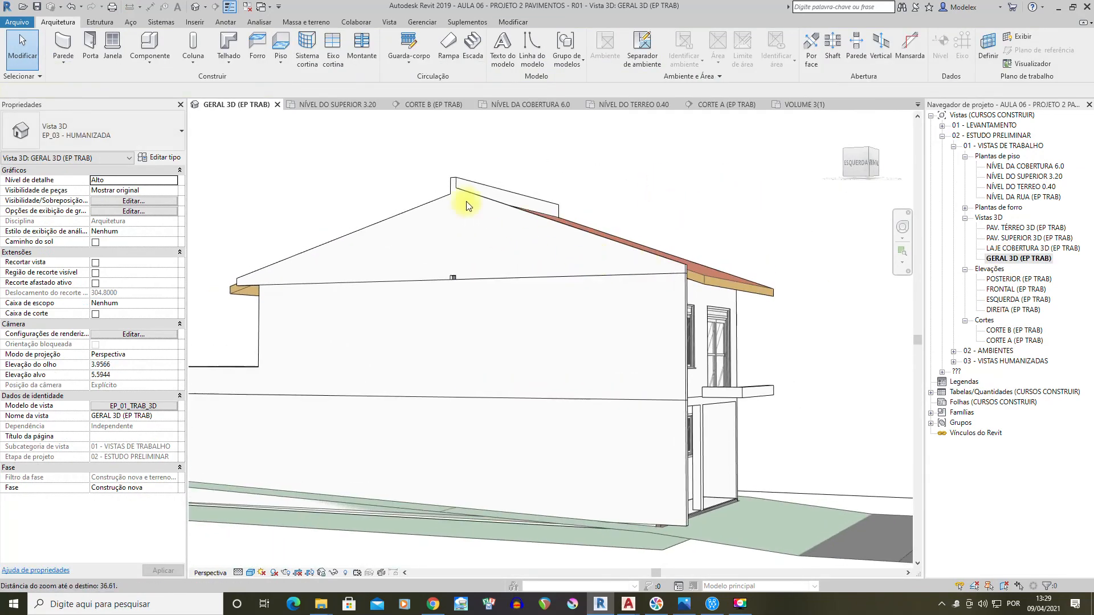
pyautogui.scroll(-1, 513, 203)
pyautogui.keyDown('shift'); pyautogui.moveTo(444, 270); pyautogui.dragTo(585, 192, button='middle'); pyautogui.keyUp('shift')
pyautogui.keyDown('shift'); pyautogui.moveTo(427, 179); pyautogui.dragTo(729, 245, button='middle'); pyautogui.keyUp('shift')
pyautogui.moveTo(376, 254); pyautogui.dragTo(520, 245, button='middle')
pyautogui.scroll(5, 623, 288)
pyautogui.keyDown('shift'); pyautogui.moveTo(619, 313); pyautogui.dragTo(592, 246, button='middle'); pyautogui.keyUp('shift')
pyautogui.click(630, 239)
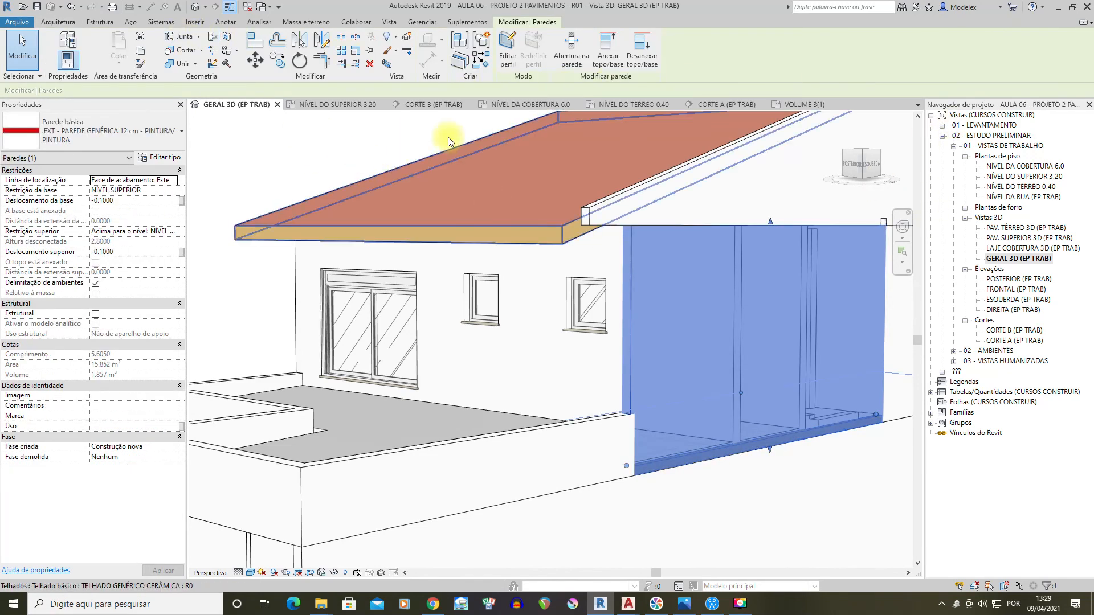
pyautogui.press('Escape')
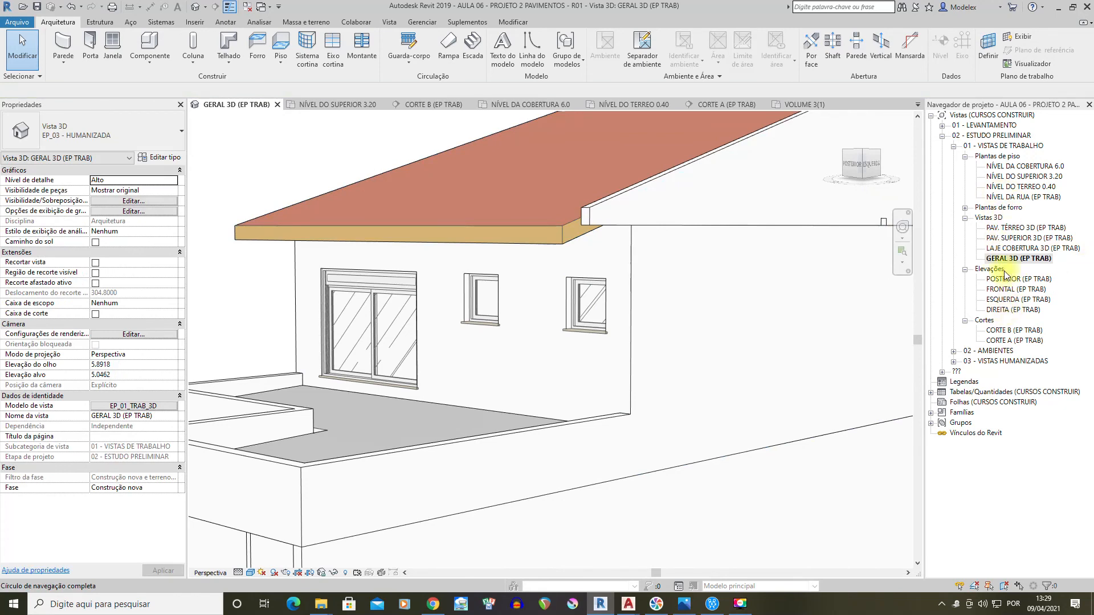
# Try to draw a 0.70 m long .EXT 12 cm wall upward from the bathroom's outer corner in the NÍVEL DO SUPERIOR plan
pyautogui.doubleClick(1019, 177)
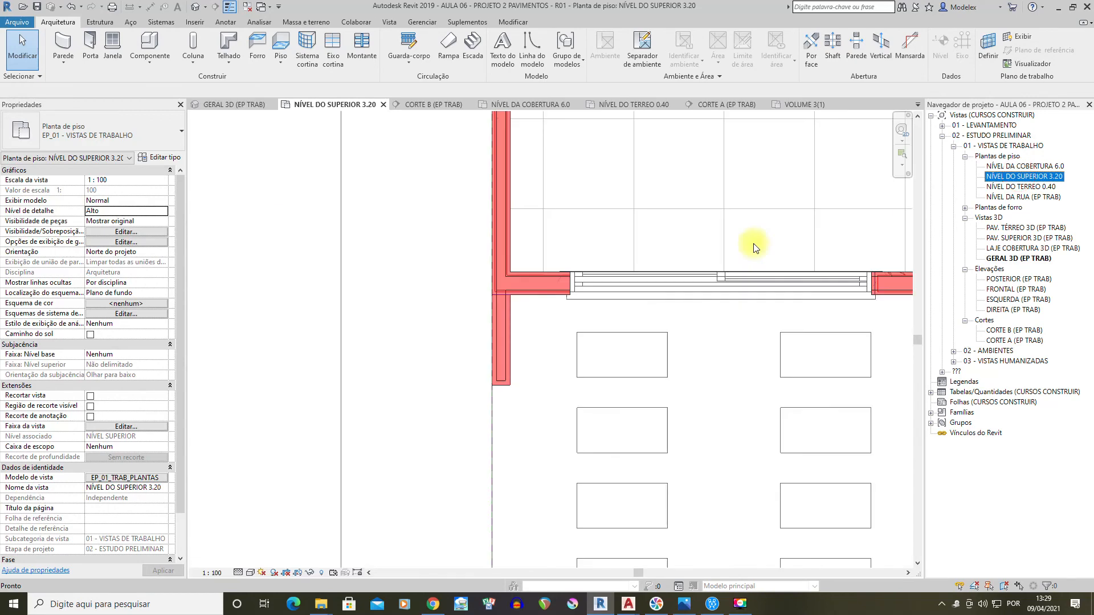
pyautogui.scroll(-3, 593, 239)
pyautogui.scroll(-1, 642, 555)
pyautogui.moveTo(577, 159); pyautogui.dragTo(555, 429, button='middle')
pyautogui.scroll(5, 551, 435)
pyautogui.moveTo(525, 479); pyautogui.dragTo(561, 245, button='middle')
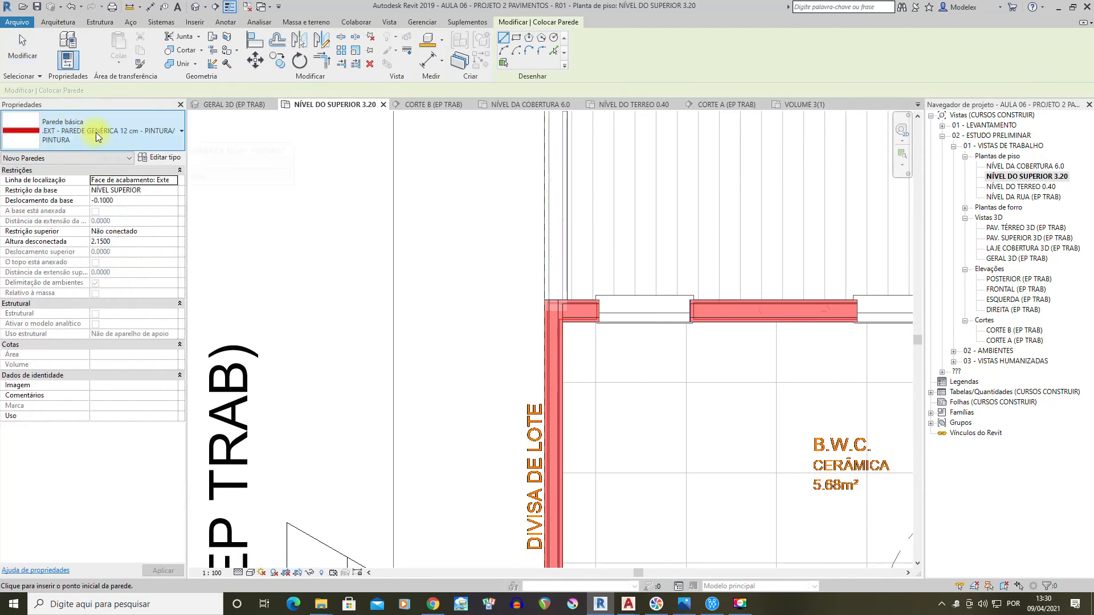
pyautogui.click(545, 299)
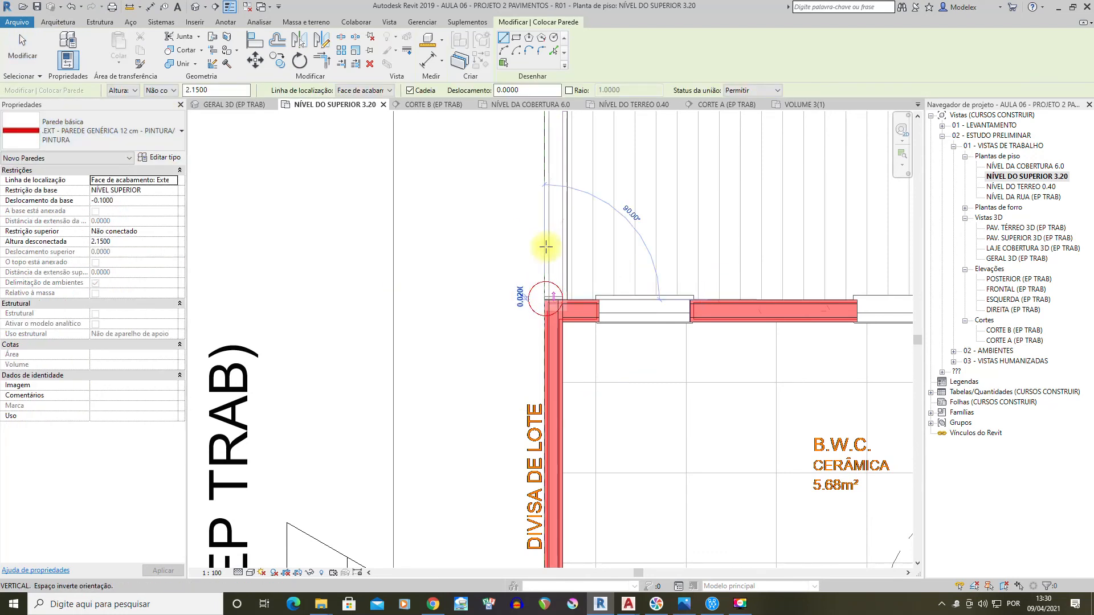
pyautogui.write('0.7')
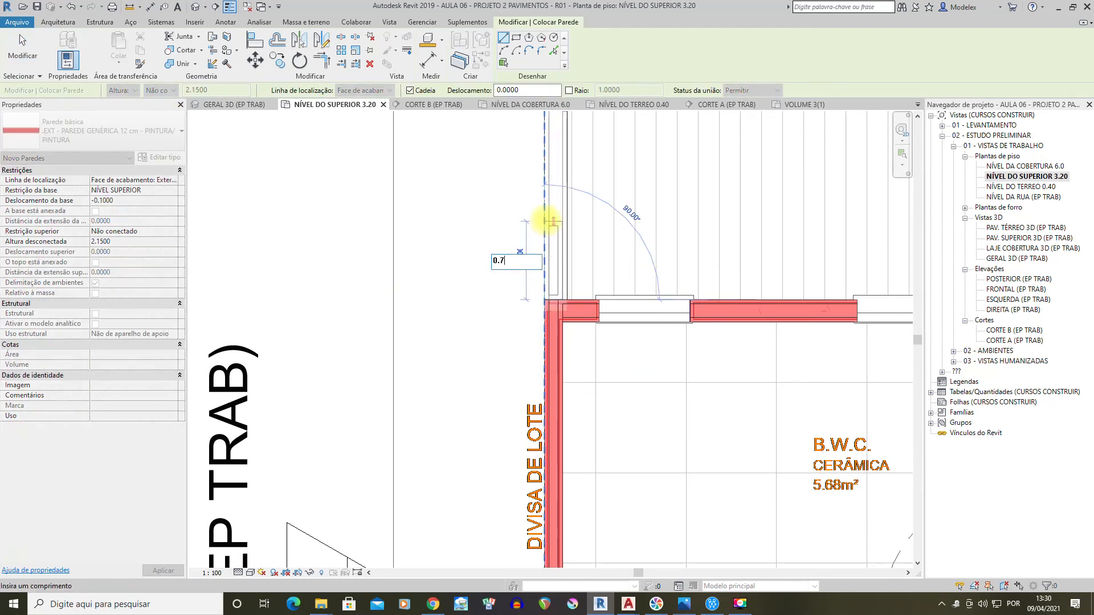
pyautogui.press('Return')
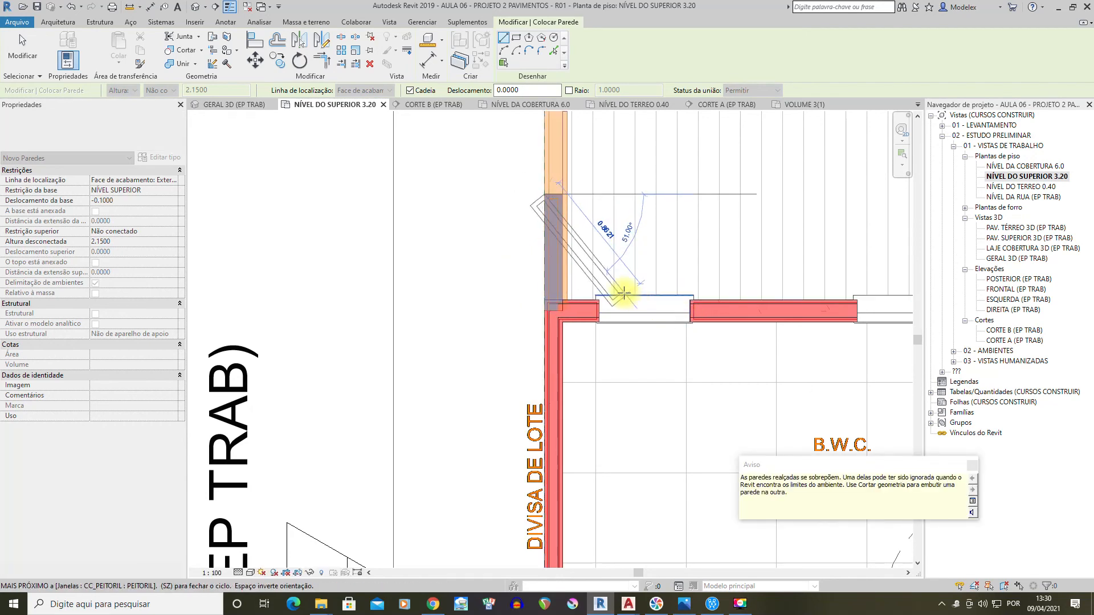
pyautogui.press('Escape')
pyautogui.moveTo(586, 234); pyautogui.dragTo(566, 317, button='middle')
pyautogui.scroll(1, 566, 318)
pyautogui.press('Escape')
pyautogui.scroll(-2, 526, 381)
pyautogui.moveTo(576, 347); pyautogui.dragTo(559, 465, button='middle')
pyautogui.scroll(2, 570, 308)
pyautogui.moveTo(576, 290); pyautogui.dragTo(582, 249, button='middle')
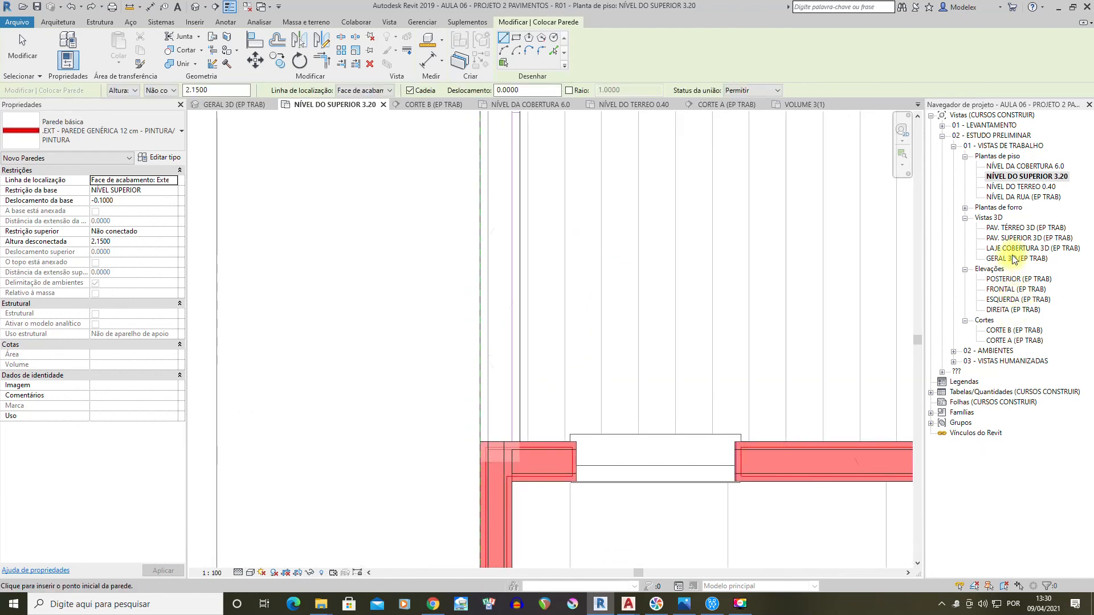
# Draw a 0.70 m long .EXT 12 cm PINTURA/PINTURA wall along the lot boundary from the bathroom's outer corner in the NÍVEL DO SUPERIOR plan
pyautogui.doubleClick(1013, 259)
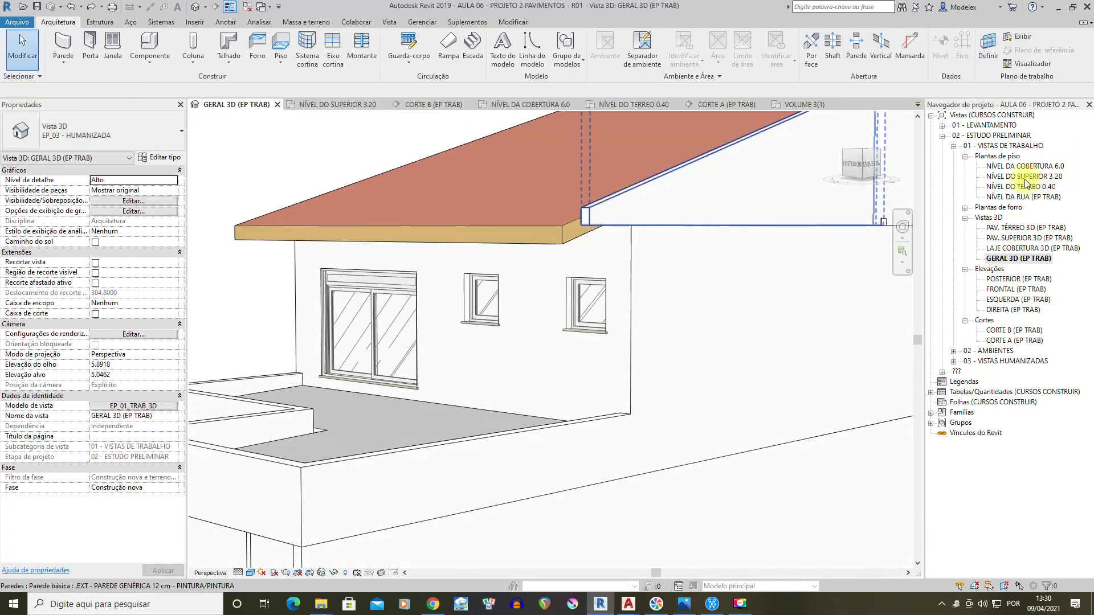
pyautogui.doubleClick(1024, 177)
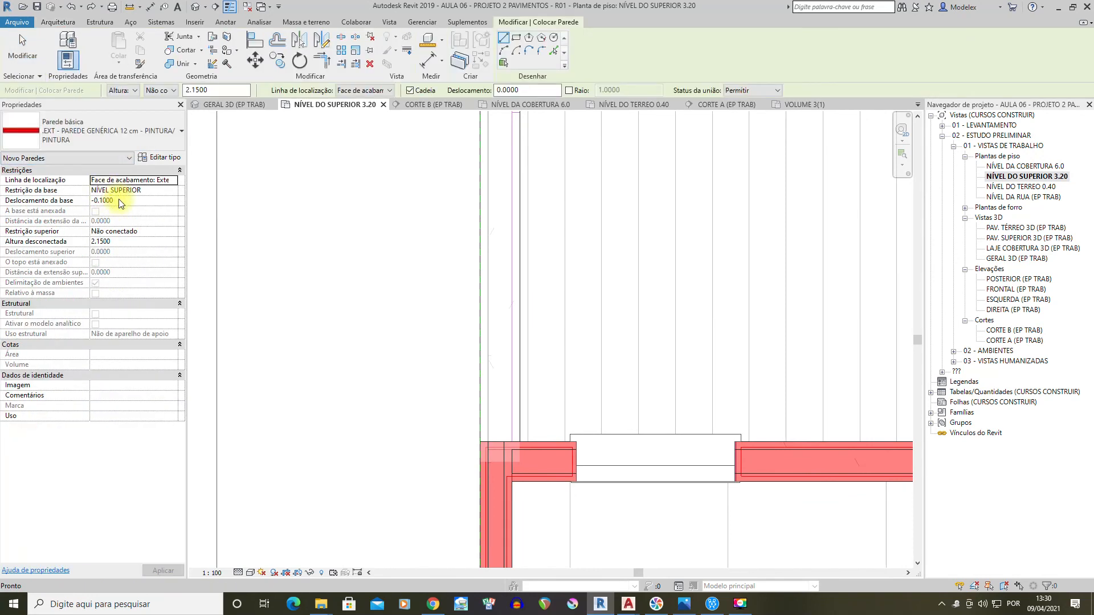
pyautogui.click(480, 442)
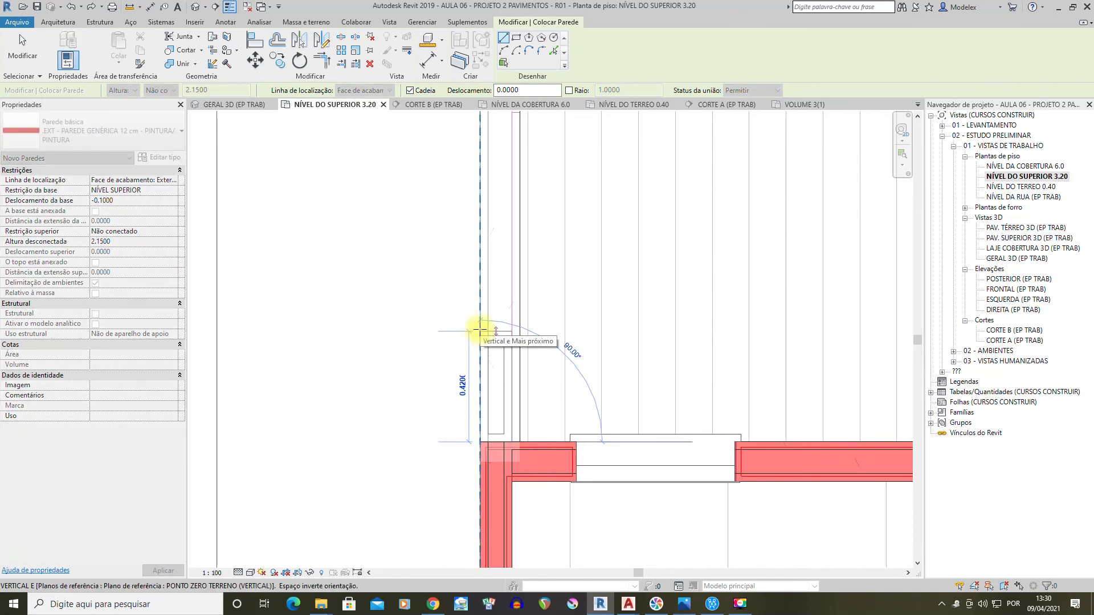
pyautogui.write('0.7')
pyautogui.press('Return')
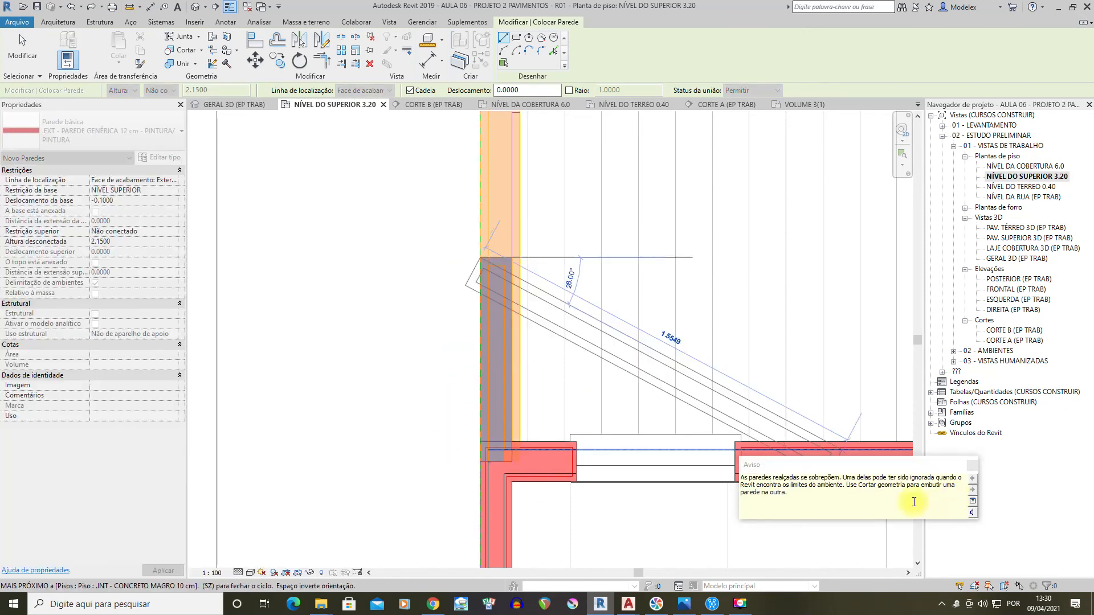
pyautogui.click(973, 467)
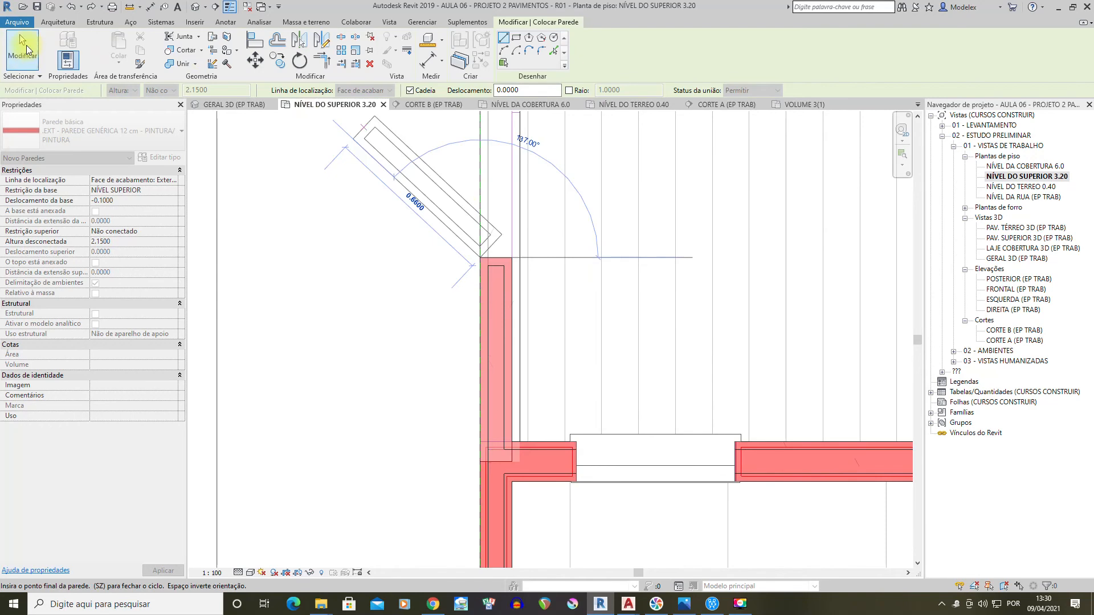
pyautogui.click(23, 50)
# Try to align the hidden end of the terrace's side parapet with the new wall's end face in the GERAL 3D view
pyautogui.doubleClick(1024, 259)
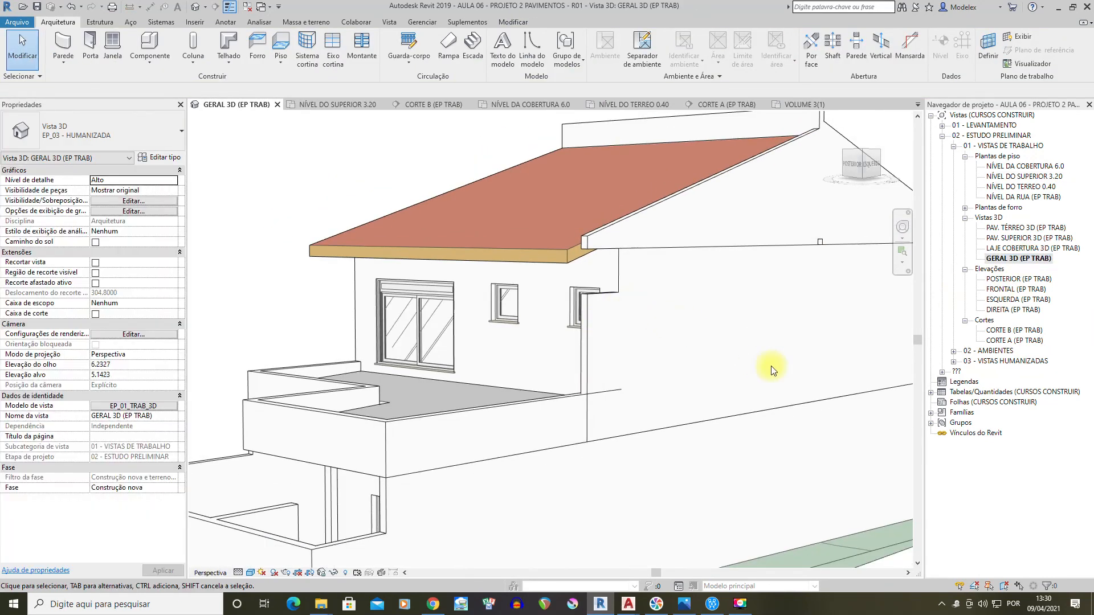
pyautogui.keyDown('shift'); pyautogui.moveTo(599, 305); pyautogui.dragTo(570, 403, button='middle'); pyautogui.keyUp('shift')
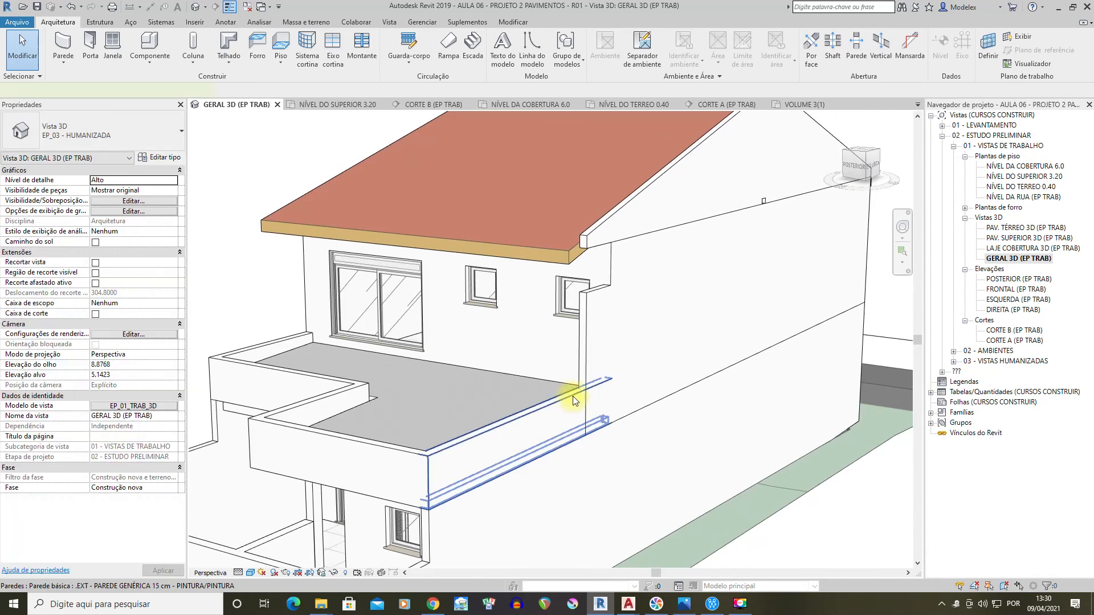
pyautogui.click(569, 402)
pyautogui.scroll(5, 649, 441)
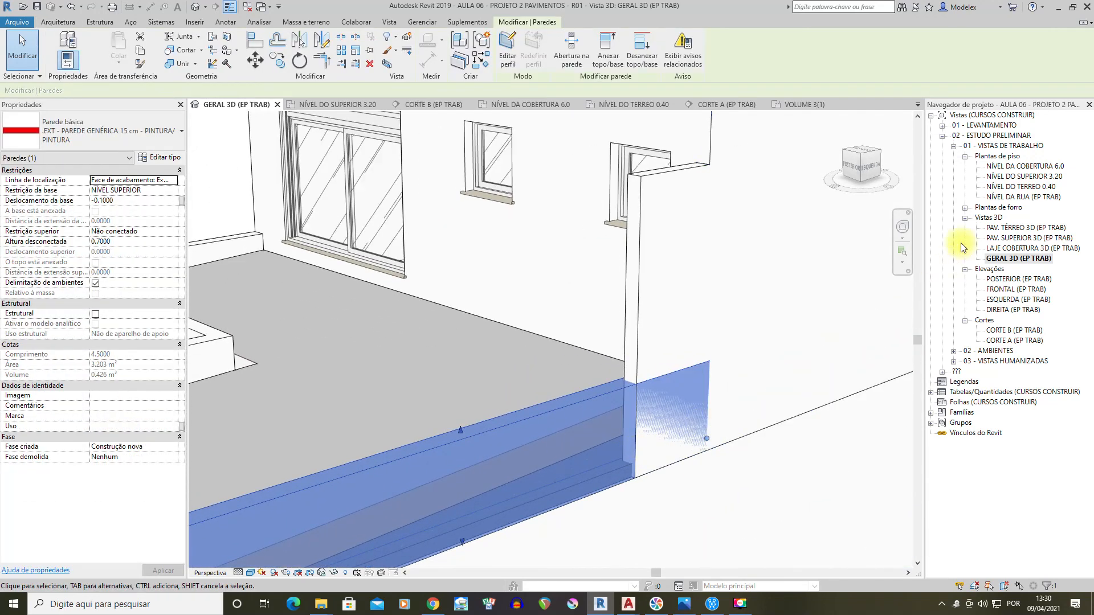
pyautogui.keyDown('shift'); pyautogui.moveTo(606, 359); pyautogui.dragTo(557, 452, button='middle'); pyautogui.keyUp('shift')
pyautogui.scroll(3, 799, 478)
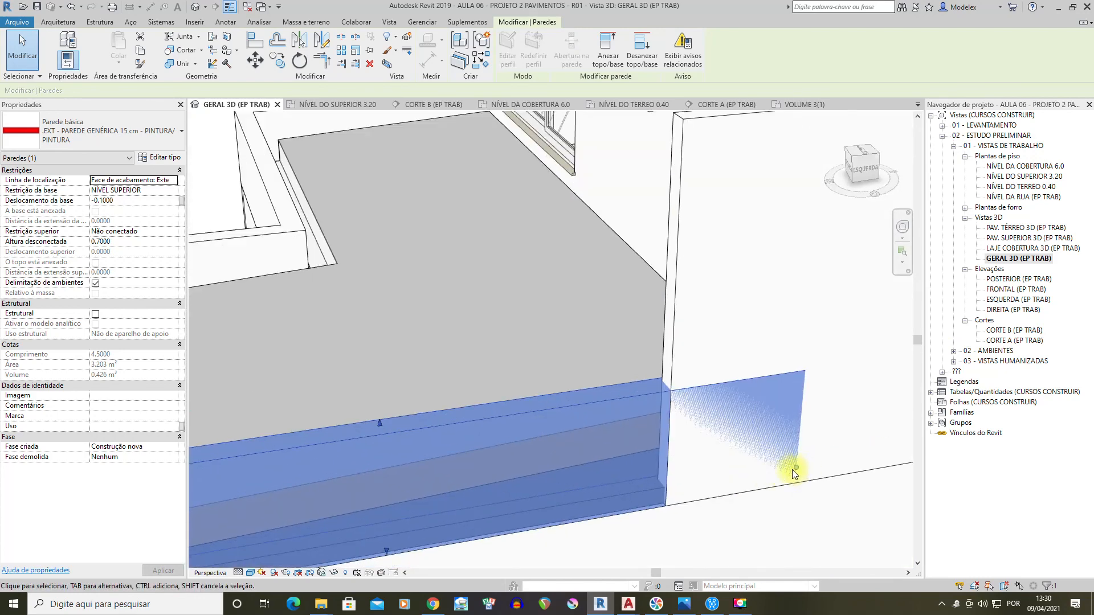
pyautogui.press('l')
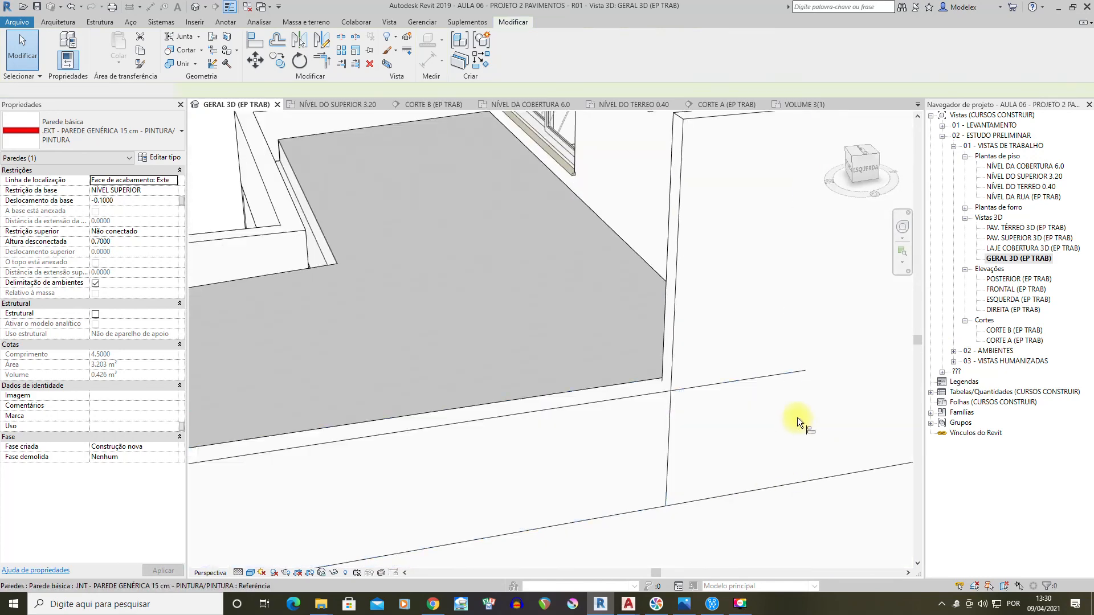
pyautogui.click(669, 357)
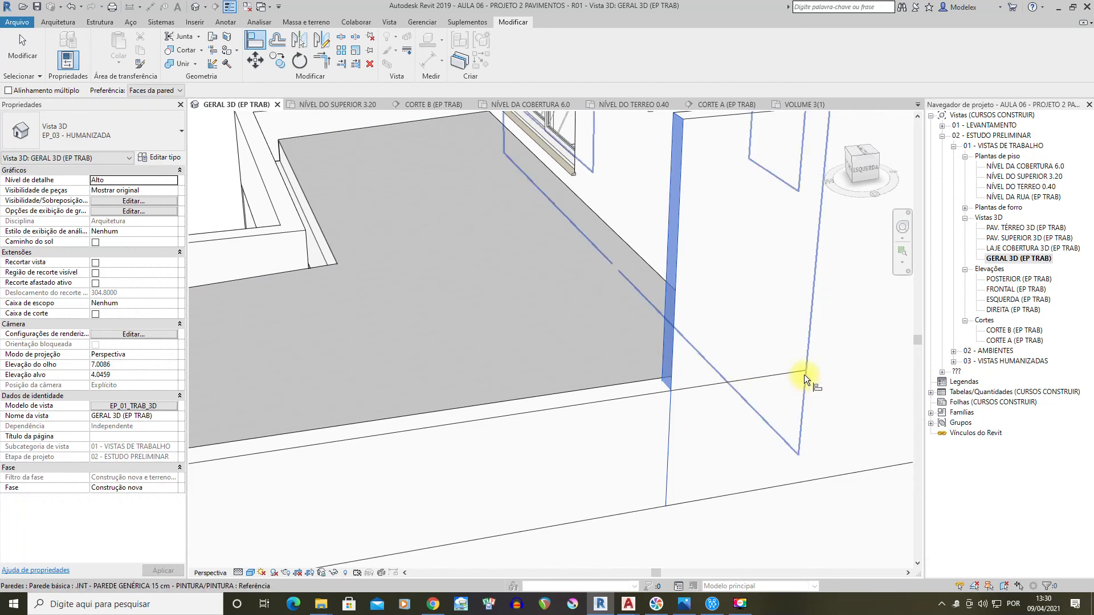
pyautogui.press('Escape')
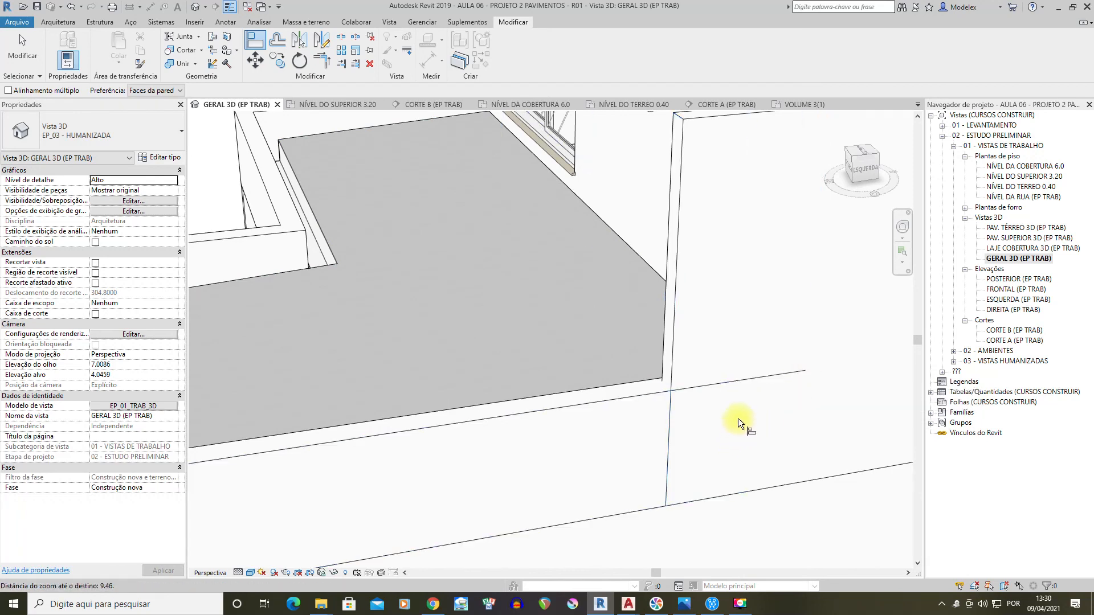
pyautogui.scroll(-2, 738, 418)
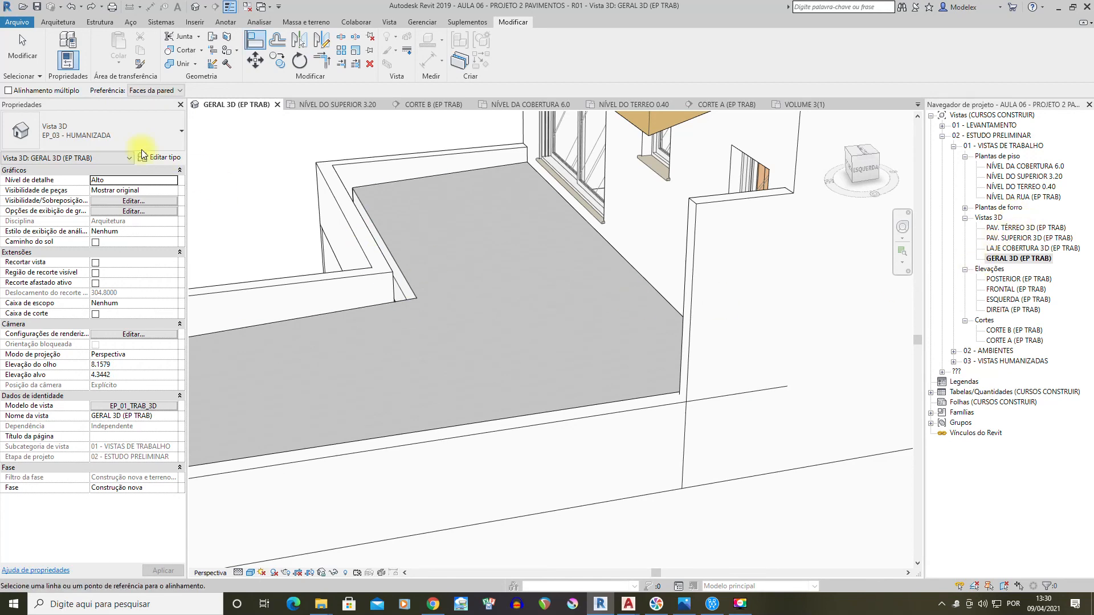
pyautogui.click(20, 61)
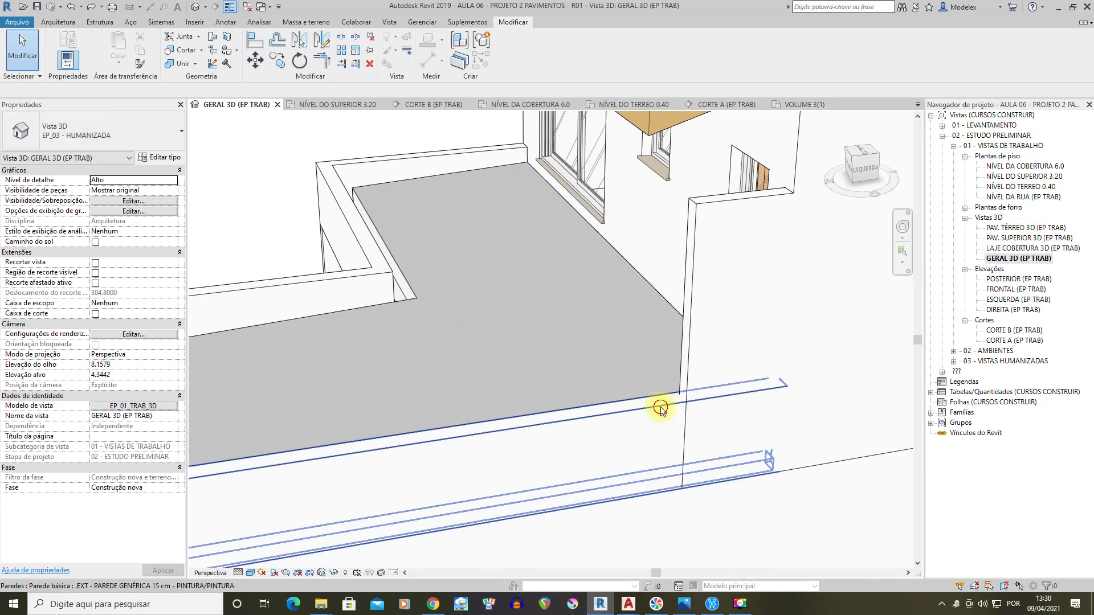
# Try to align the side parapet's end with the new wall's end face in the NÍVEL DO SUPERIOR plan
pyautogui.click(655, 404)
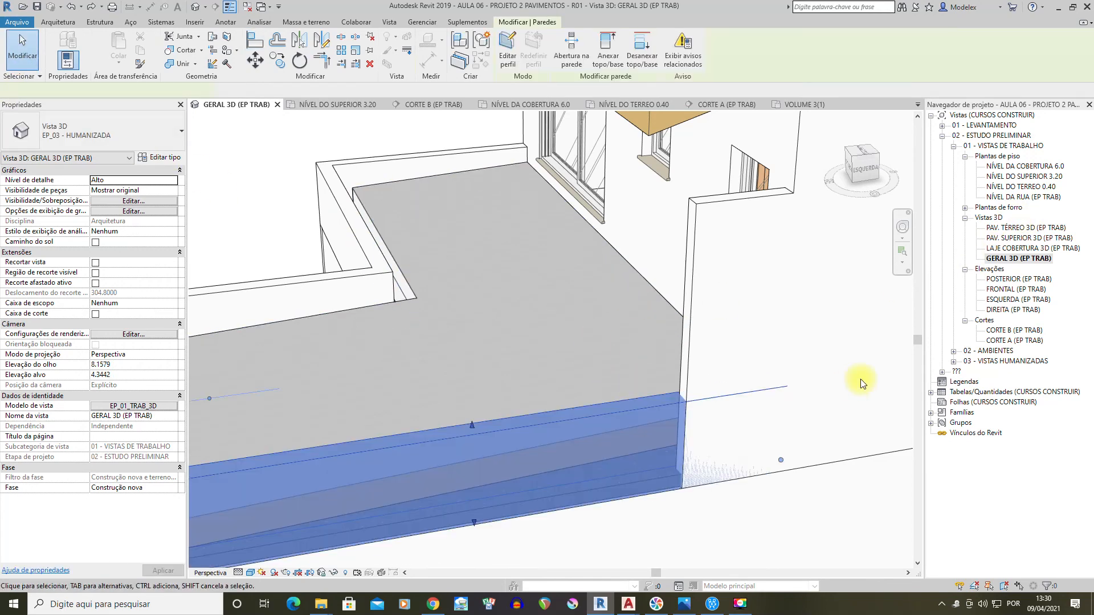
pyautogui.doubleClick(1033, 177)
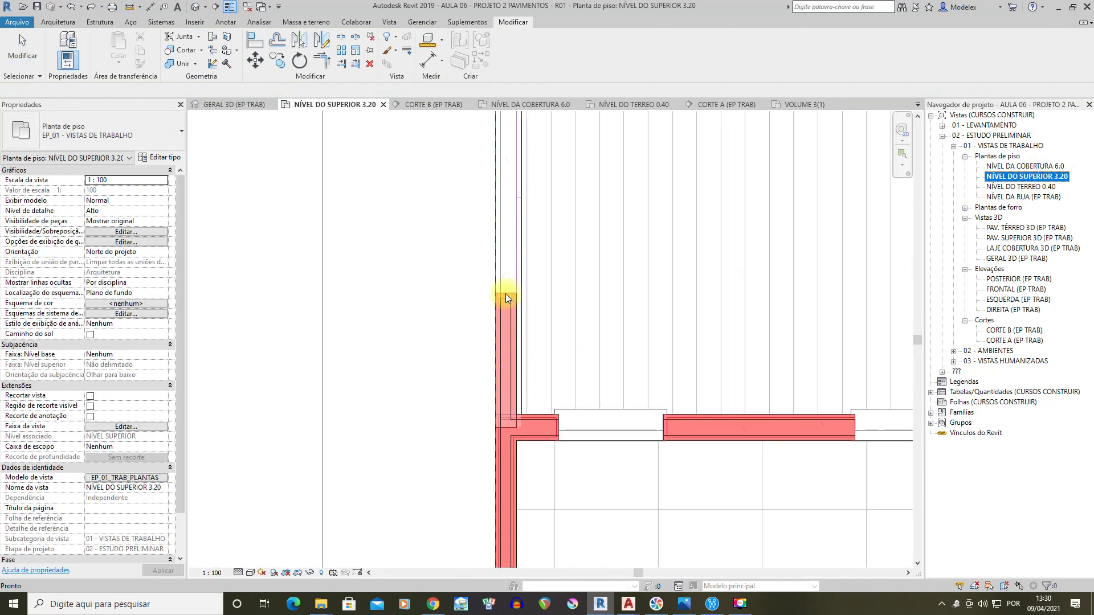
pyautogui.scroll(2, 505, 298)
pyautogui.scroll(-2, 514, 305)
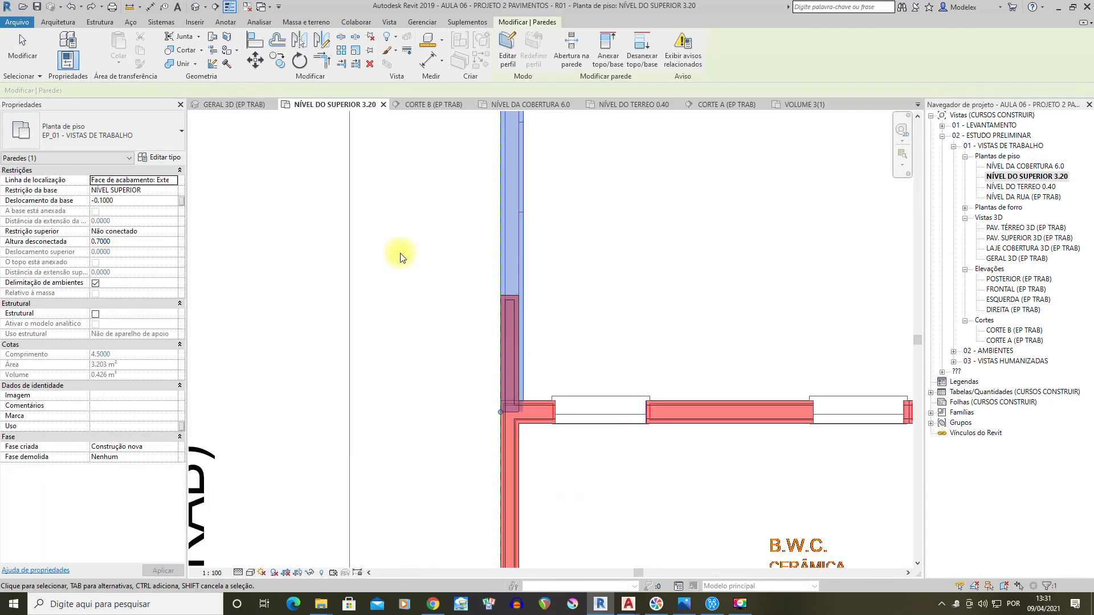
pyautogui.click(501, 408)
pyautogui.scroll(2, 520, 372)
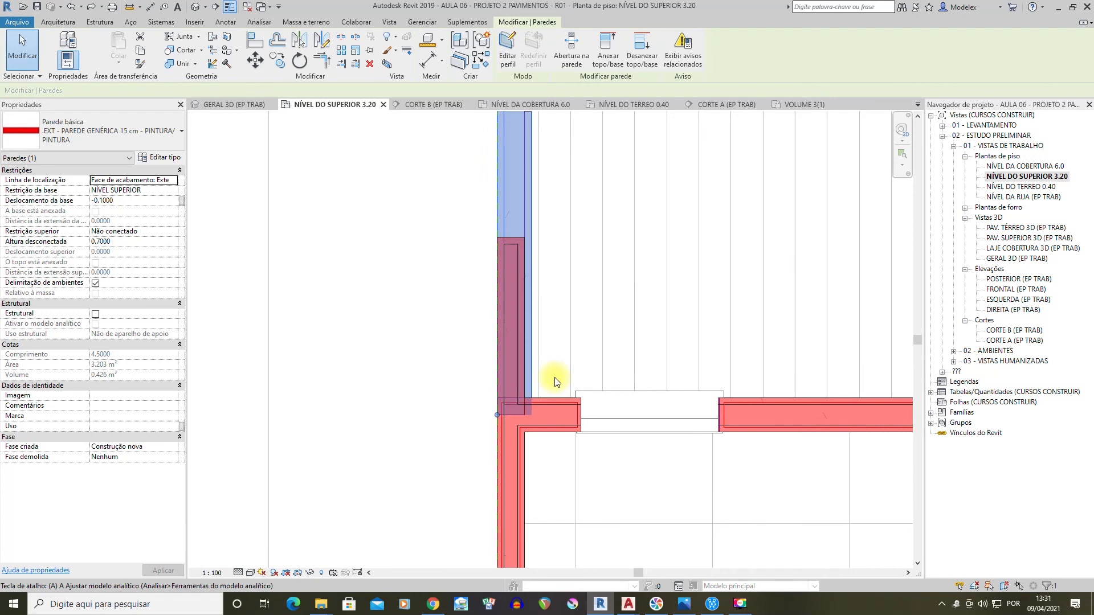
pyautogui.press('l')
pyautogui.click(515, 237)
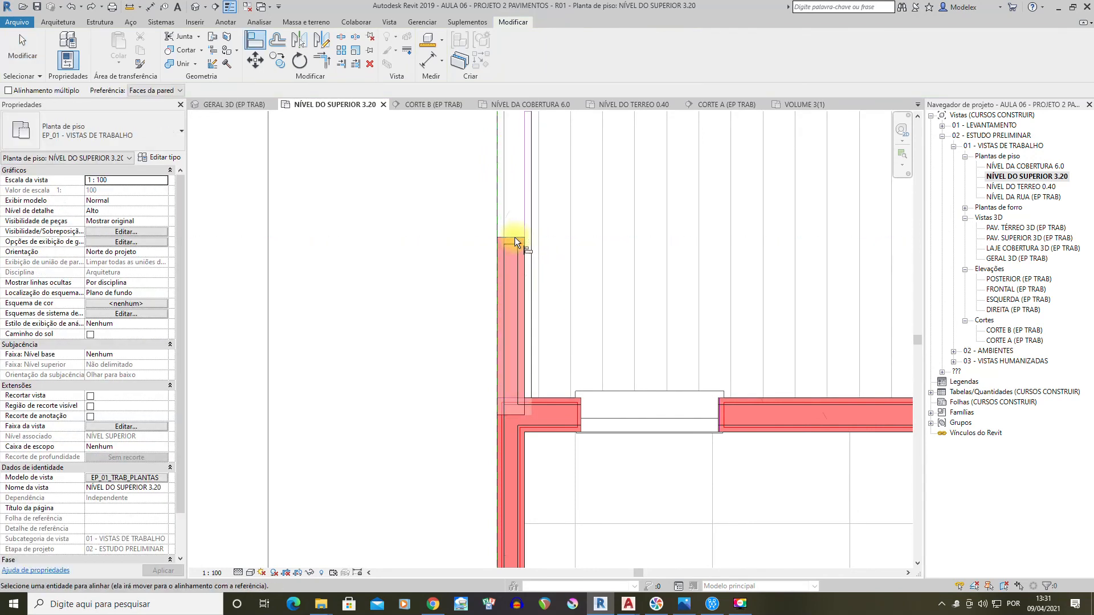
pyautogui.click(517, 414)
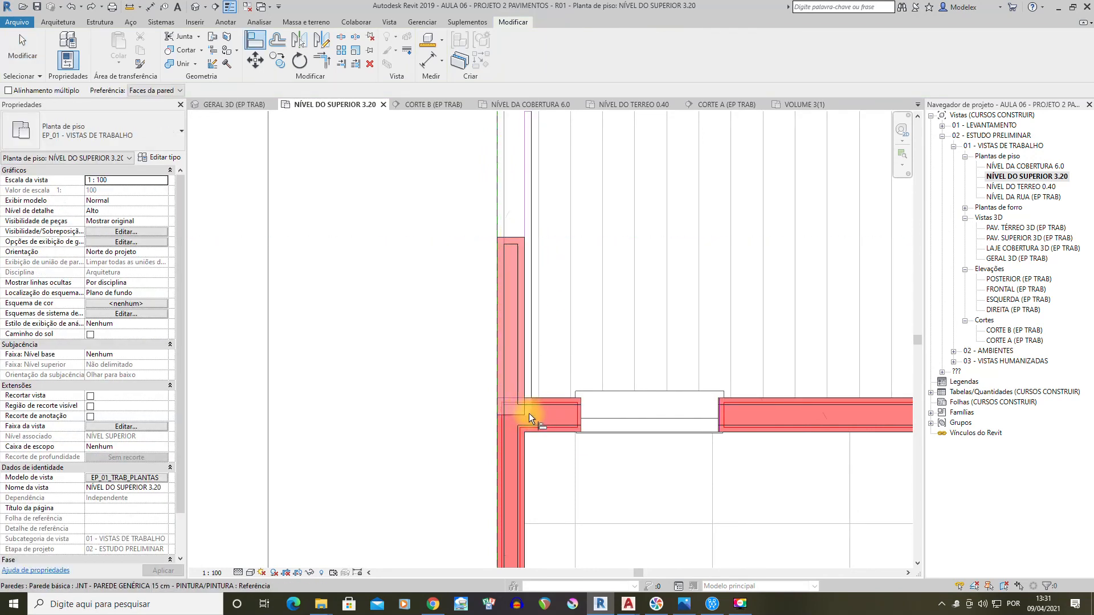
pyautogui.click(517, 238)
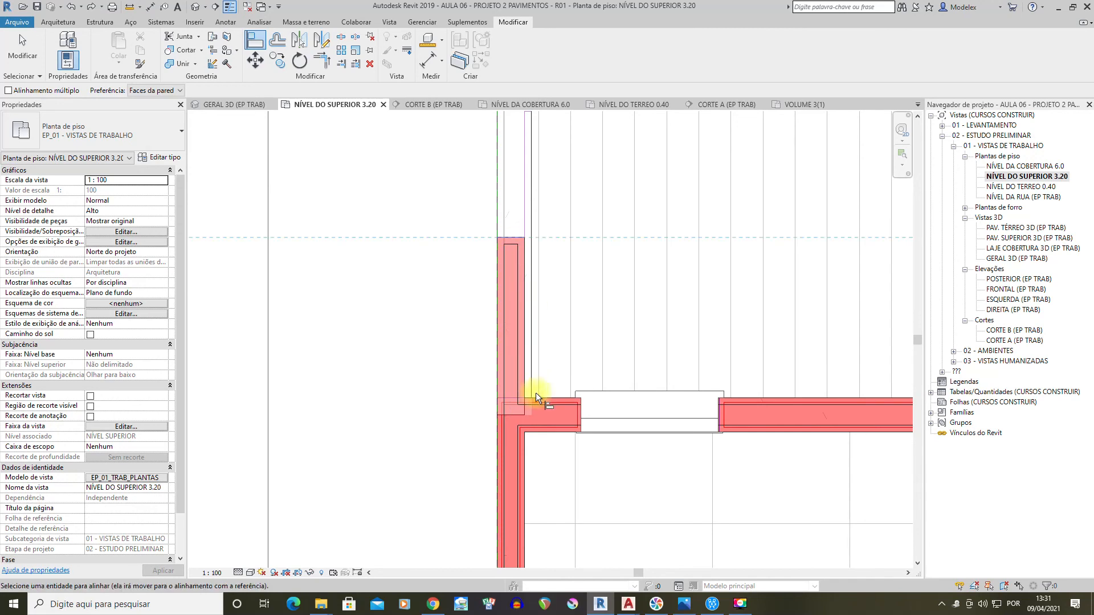
pyautogui.click(528, 416)
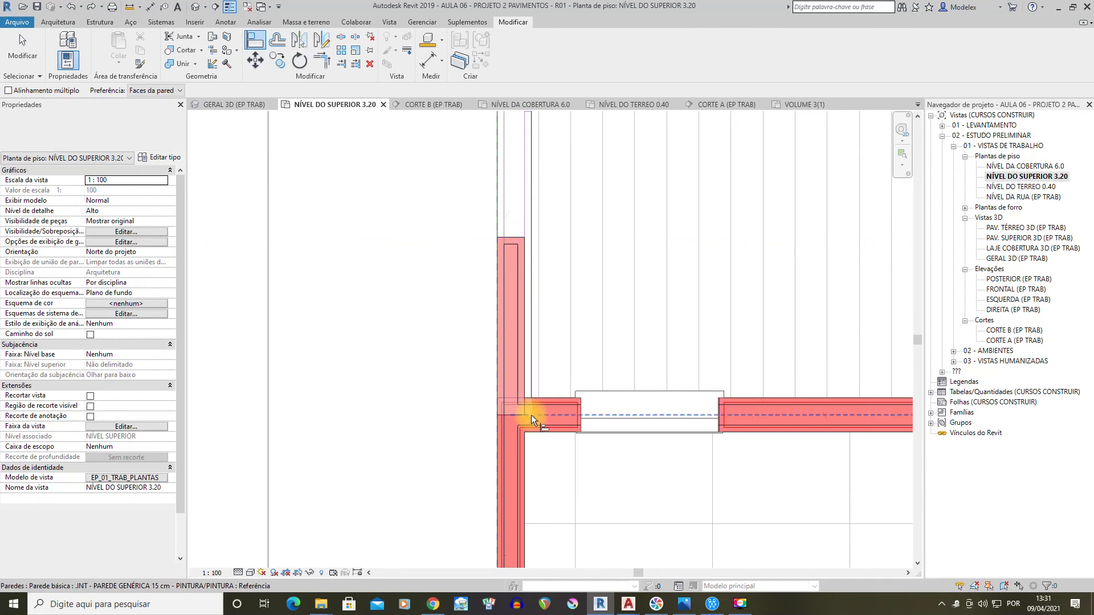
pyautogui.press('Escape')
pyautogui.press('Escape')
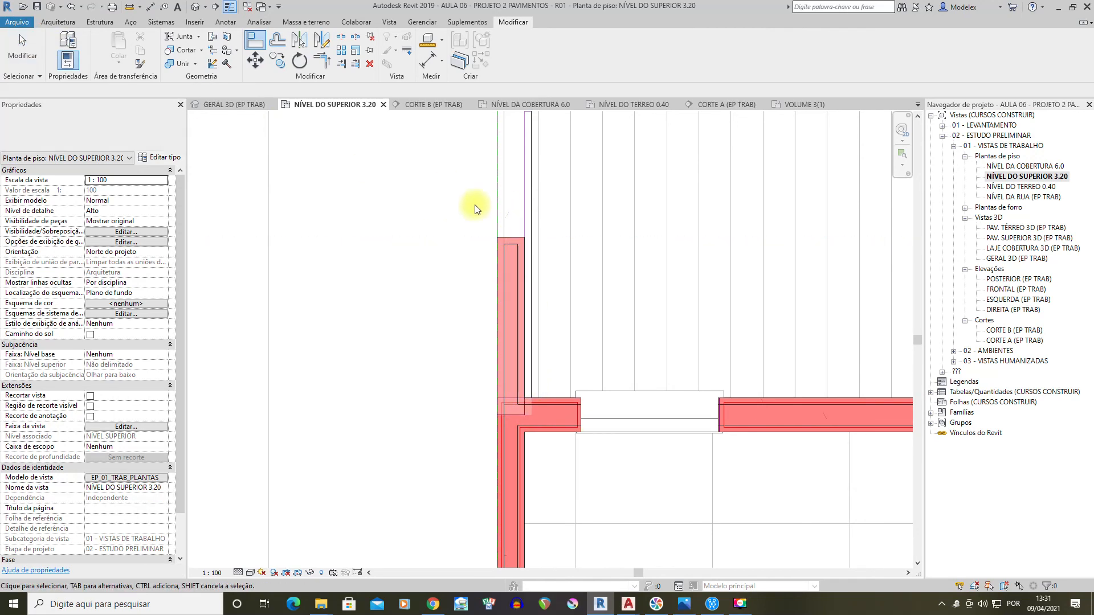
# Shorten the 15 cm side parapet so that it ends at the new 12 cm wall's end face
pyautogui.click(527, 209)
pyautogui.moveTo(681, 340); pyautogui.dragTo(624, 365, button='middle')
pyautogui.scroll(-5, 495, 390)
pyautogui.scroll(2, 803, 401)
pyautogui.scroll(2, 491, 359)
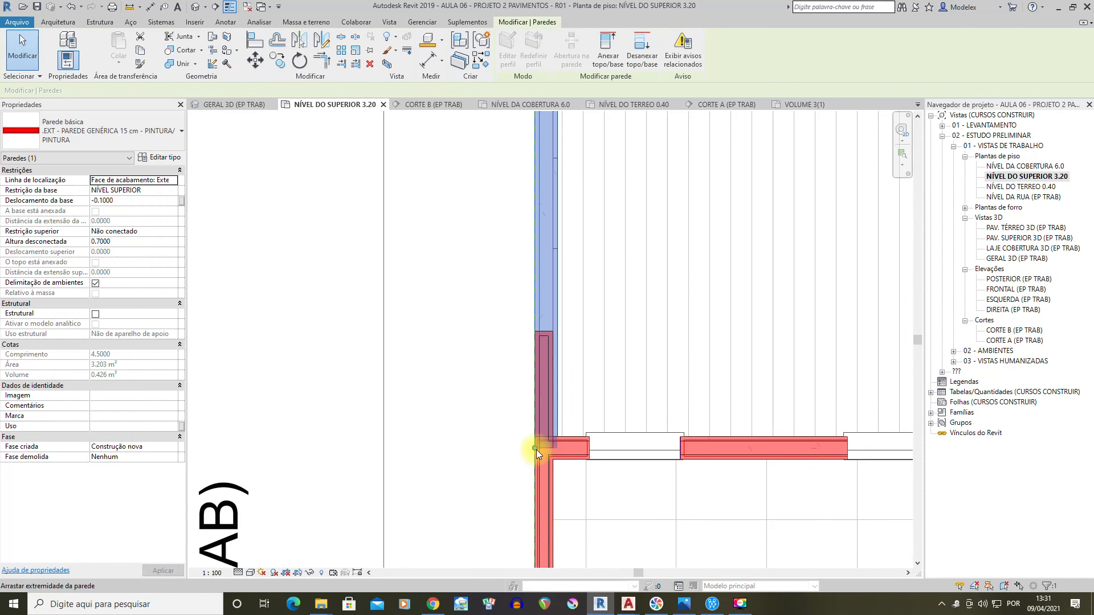
pyautogui.moveTo(536, 449); pyautogui.dragTo(536, 332)
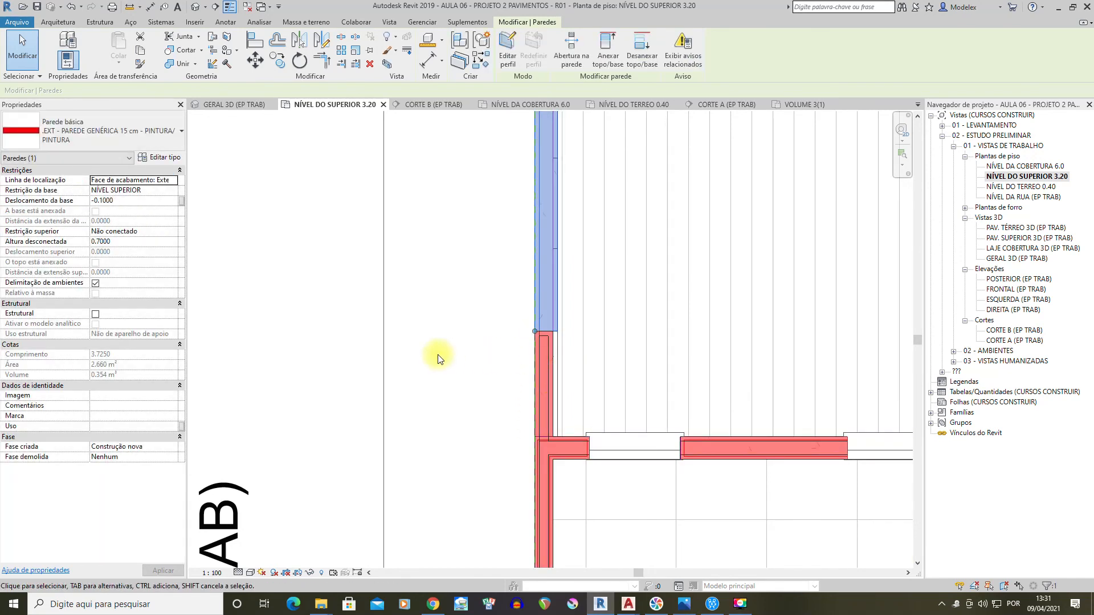
pyautogui.click(448, 361)
pyautogui.scroll(3, 553, 344)
pyautogui.moveTo(556, 343); pyautogui.dragTo(499, 309, button='middle')
pyautogui.scroll(1, 499, 309)
pyautogui.click(510, 312)
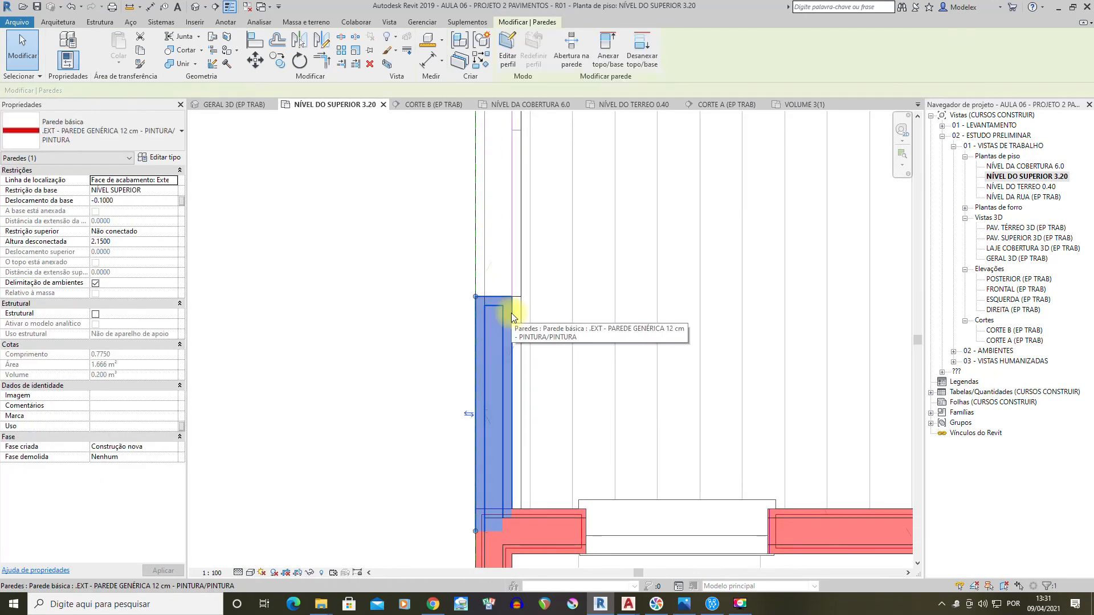
pyautogui.click(59, 22)
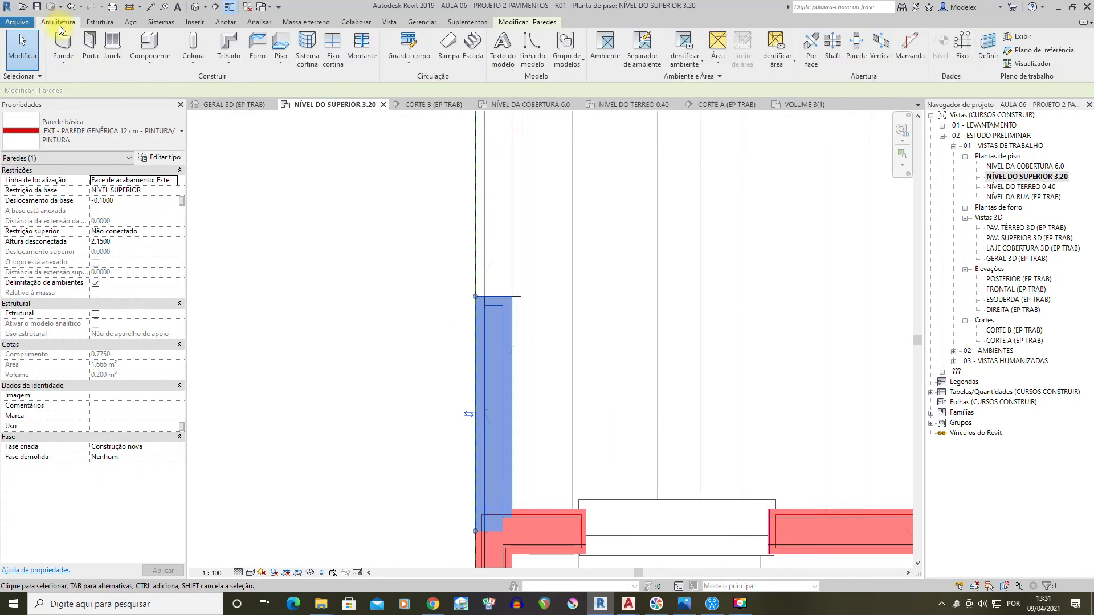
pyautogui.click(69, 67)
pyautogui.click(94, 79)
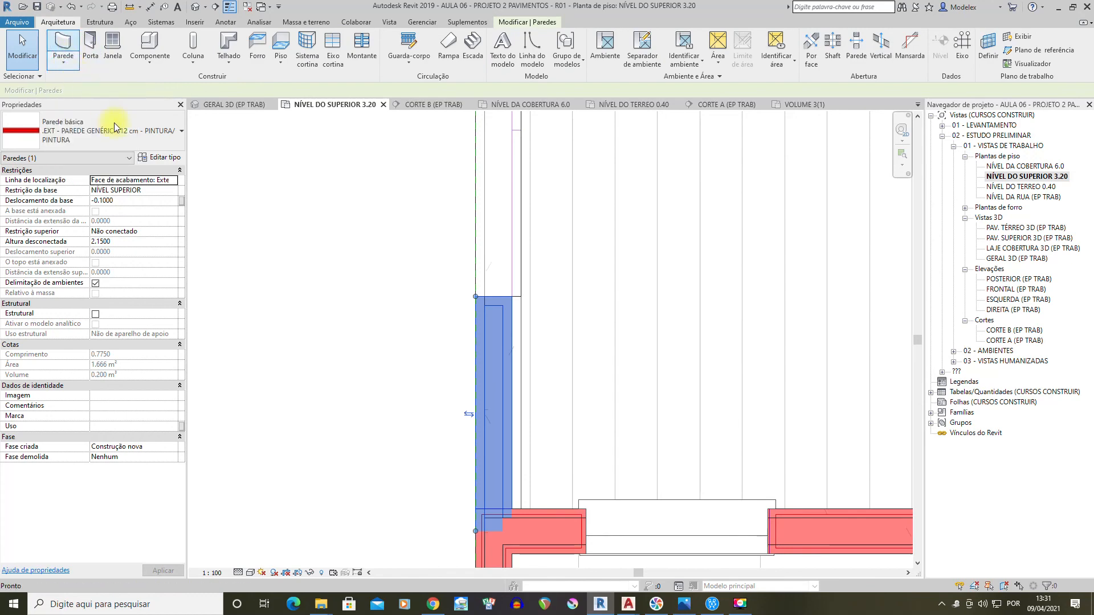
pyautogui.click(131, 137)
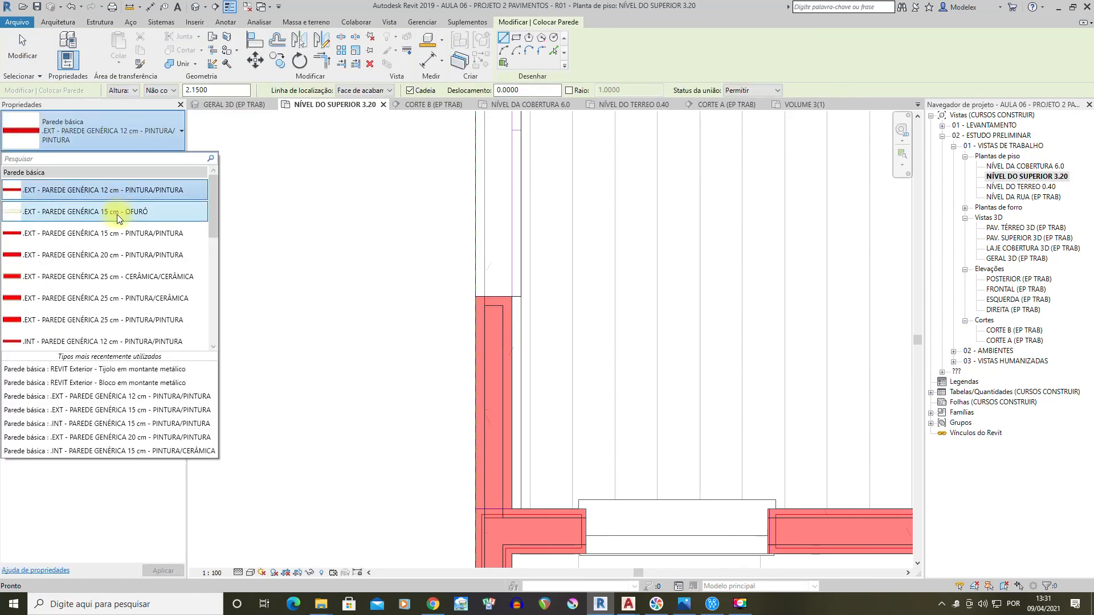
pyautogui.click(121, 242)
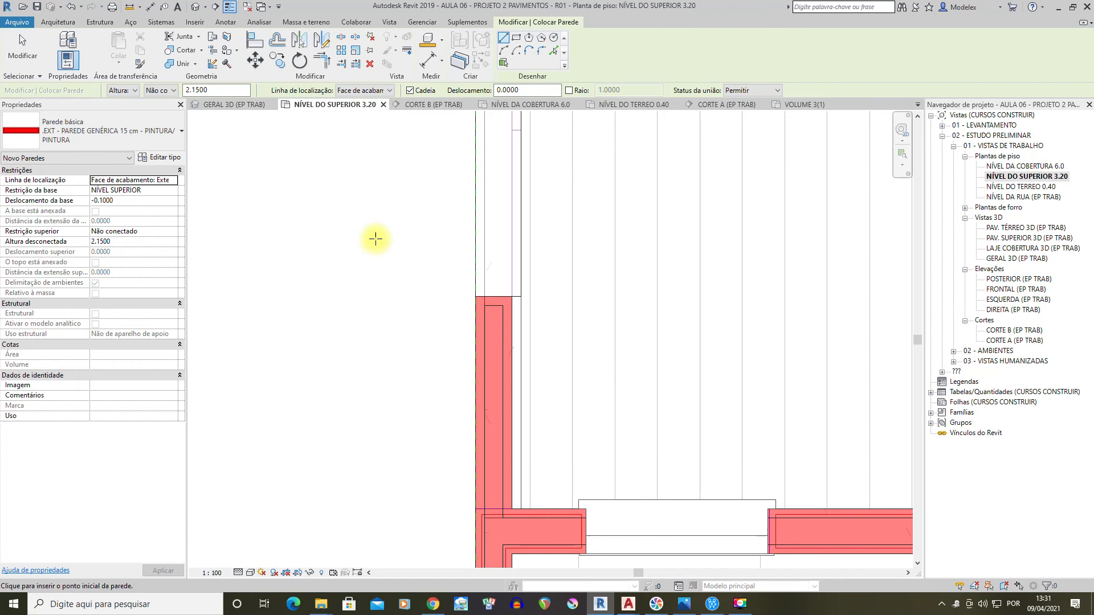
pyautogui.click(34, 60)
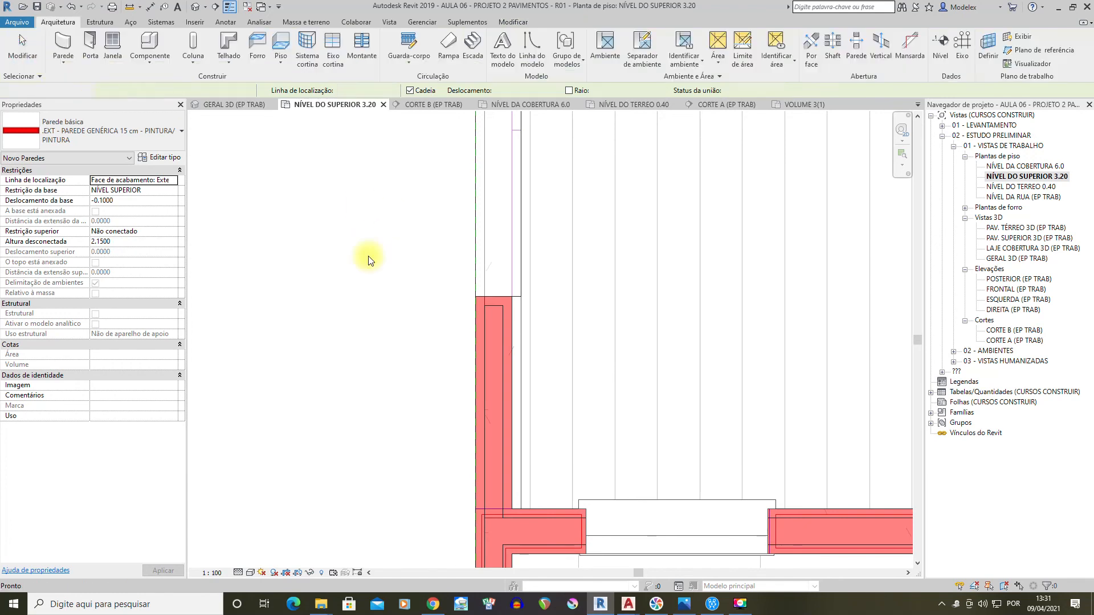
# Change the short wall along the lot boundary to the type .EXT - PAREDE GENÉRICA 15 cm - PINTURA/PINTURA
pyautogui.click(509, 362)
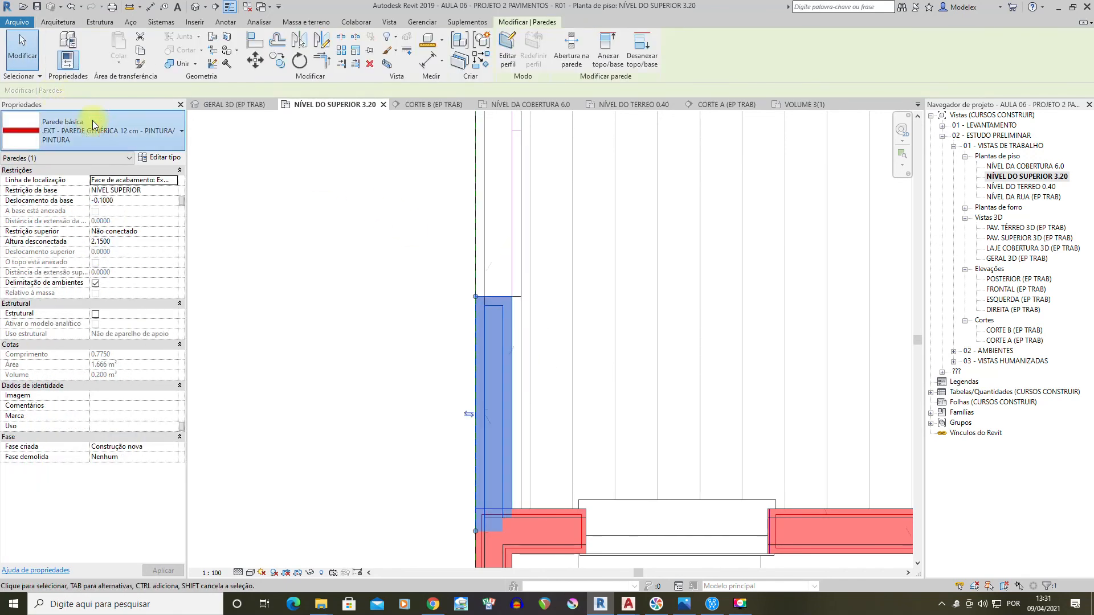
pyautogui.click(105, 135)
pyautogui.click(91, 234)
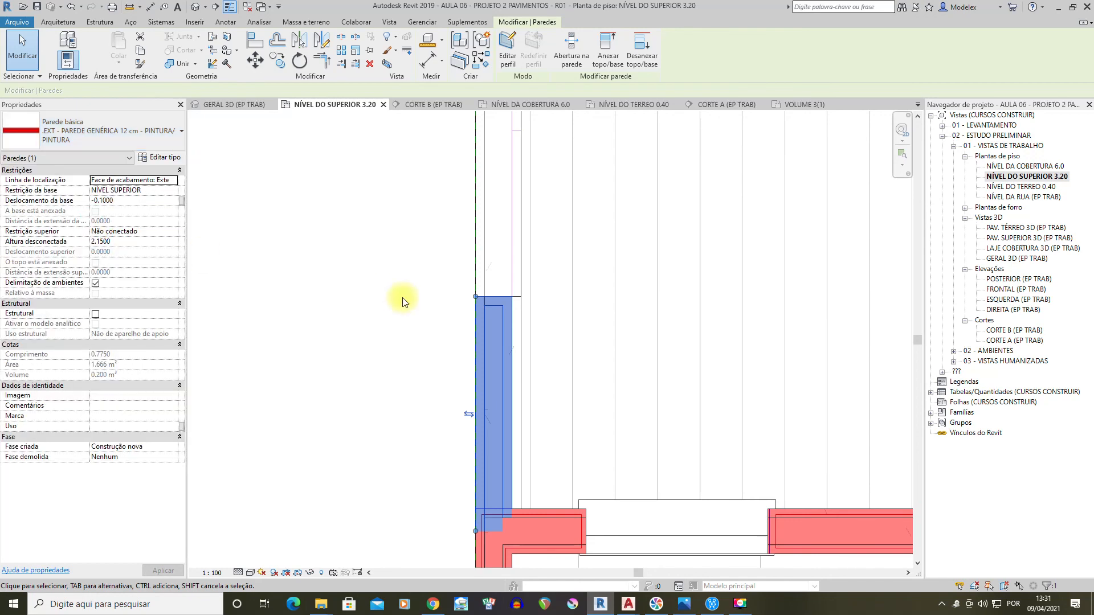
pyautogui.click(394, 313)
pyautogui.scroll(-1, 515, 362)
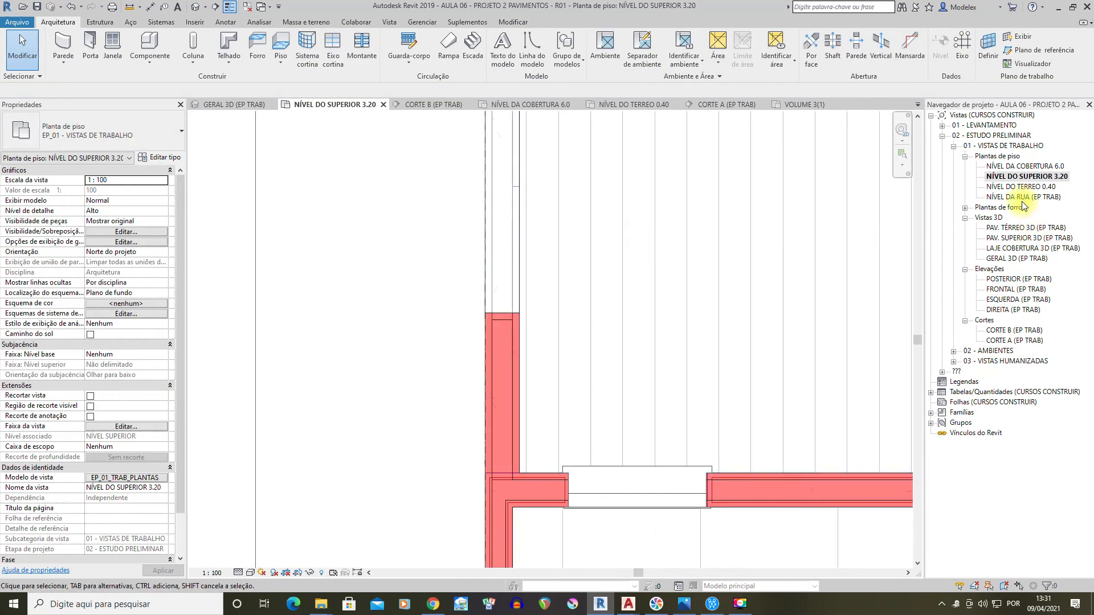
# Align the short wall's top with the underside of the sloped gable wall above it in the GERAL 3D view
pyautogui.doubleClick(997, 258)
pyautogui.keyDown('shift'); pyautogui.moveTo(618, 300); pyautogui.dragTo(826, 363, button='middle'); pyautogui.keyUp('shift')
pyautogui.scroll(2, 640, 288)
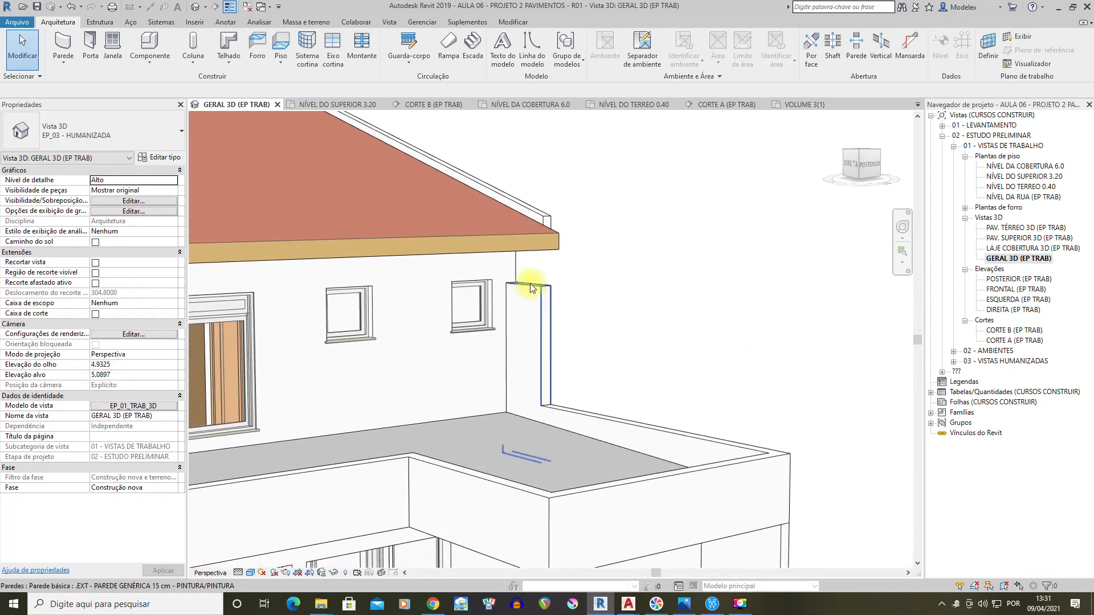
pyautogui.click(530, 287)
pyautogui.keyDown('shift'); pyautogui.moveTo(604, 273); pyautogui.dragTo(520, 251, button='middle'); pyautogui.keyUp('shift')
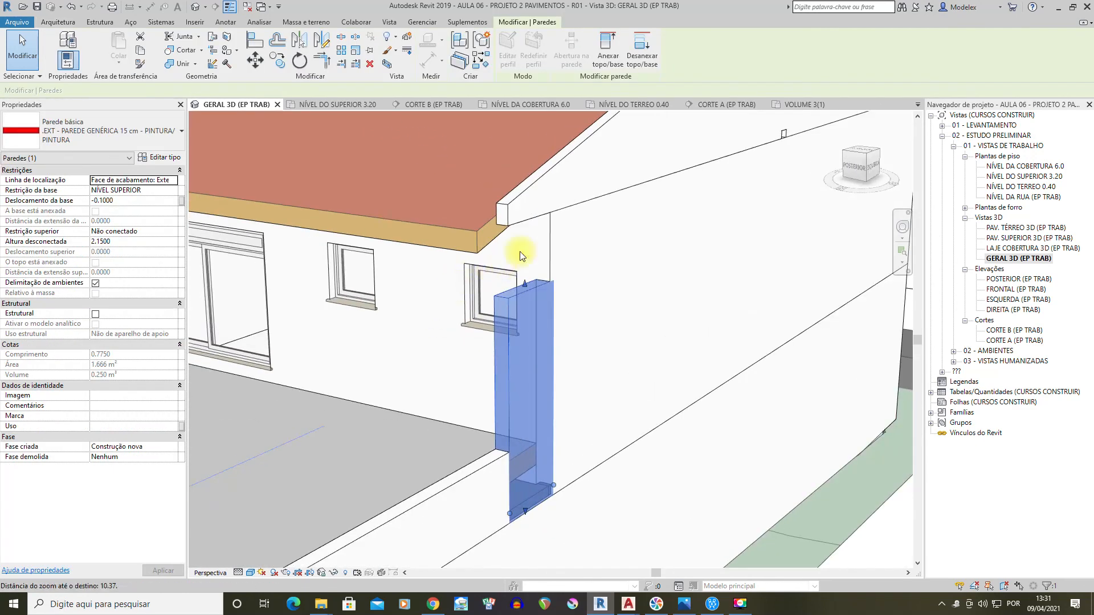
pyautogui.scroll(3, 578, 246)
pyautogui.press('l')
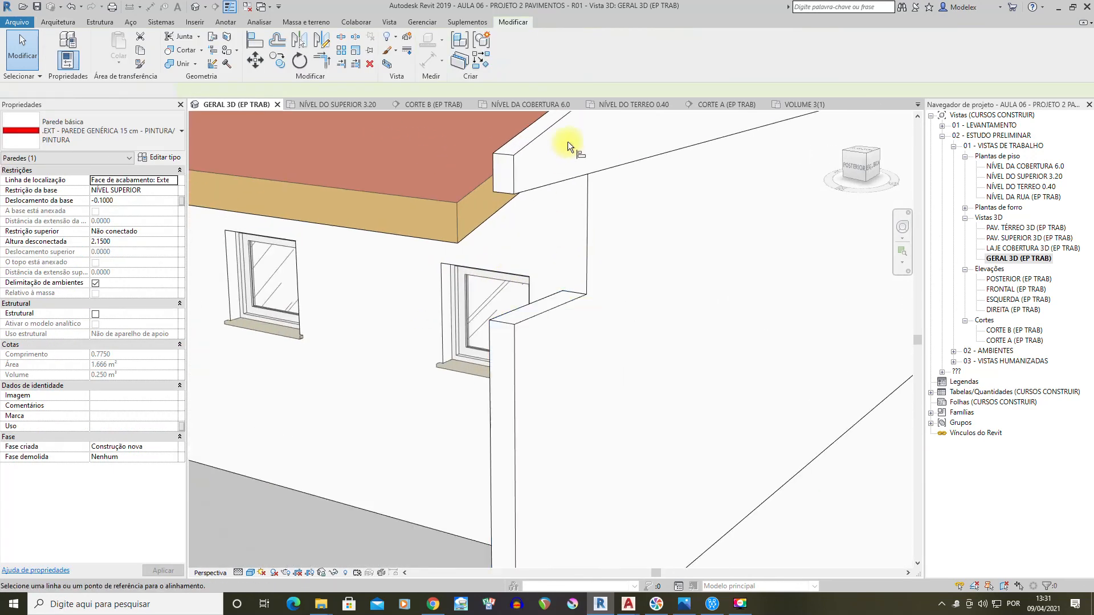
pyautogui.keyDown('shift'); pyautogui.moveTo(561, 217); pyautogui.dragTo(548, 145, button='middle'); pyautogui.keyUp('shift')
pyautogui.press('a')
pyautogui.press('l')
pyautogui.click(555, 149)
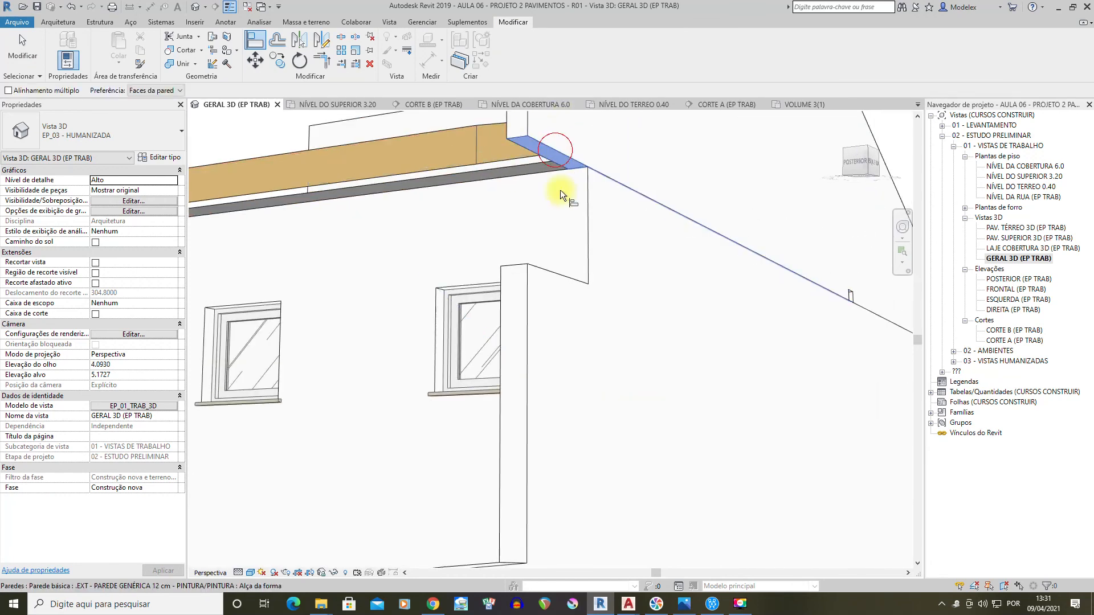
pyautogui.click(549, 269)
pyautogui.scroll(-3, 556, 266)
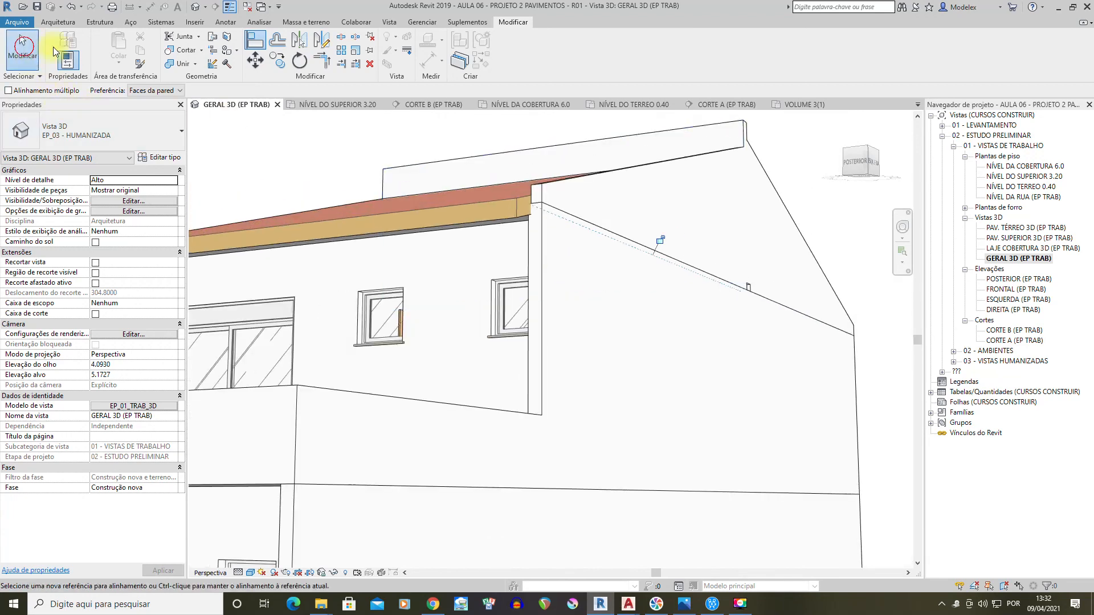
pyautogui.click(24, 48)
# Change both the terrace's side parapet and the short wall under the eave to .EXT - PAREDE GENÉRICA 12 cm - PINTURA/PINTURA
pyautogui.keyDown('shift'); pyautogui.moveTo(654, 183); pyautogui.dragTo(674, 311, button='middle'); pyautogui.keyUp('shift')
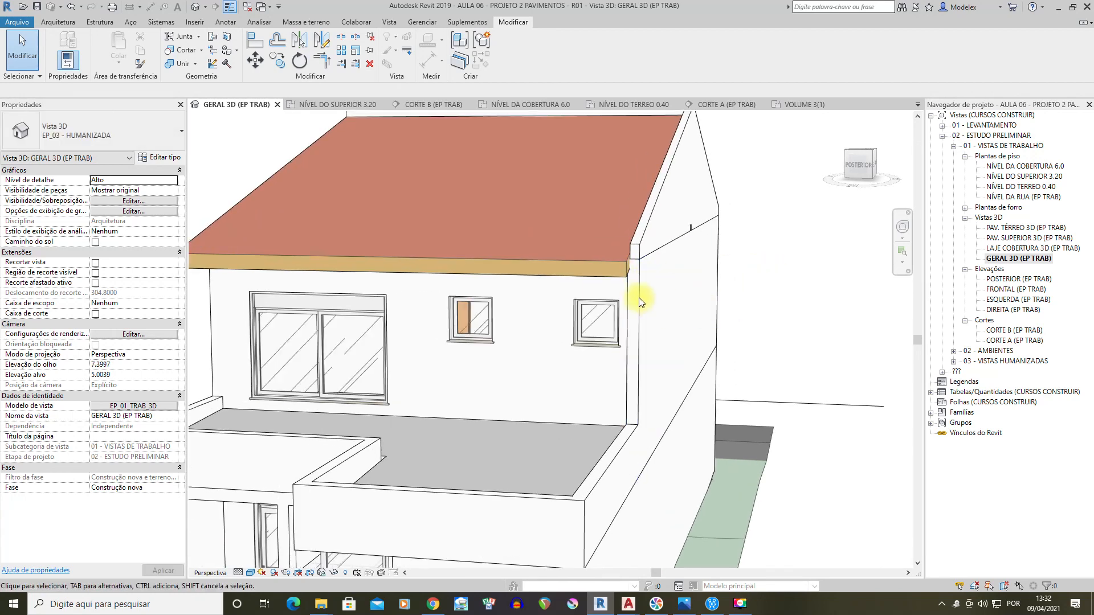
pyautogui.scroll(2, 634, 301)
pyautogui.keyDown('shift'); pyautogui.moveTo(638, 360); pyautogui.dragTo(669, 305, button='middle'); pyautogui.keyUp('shift')
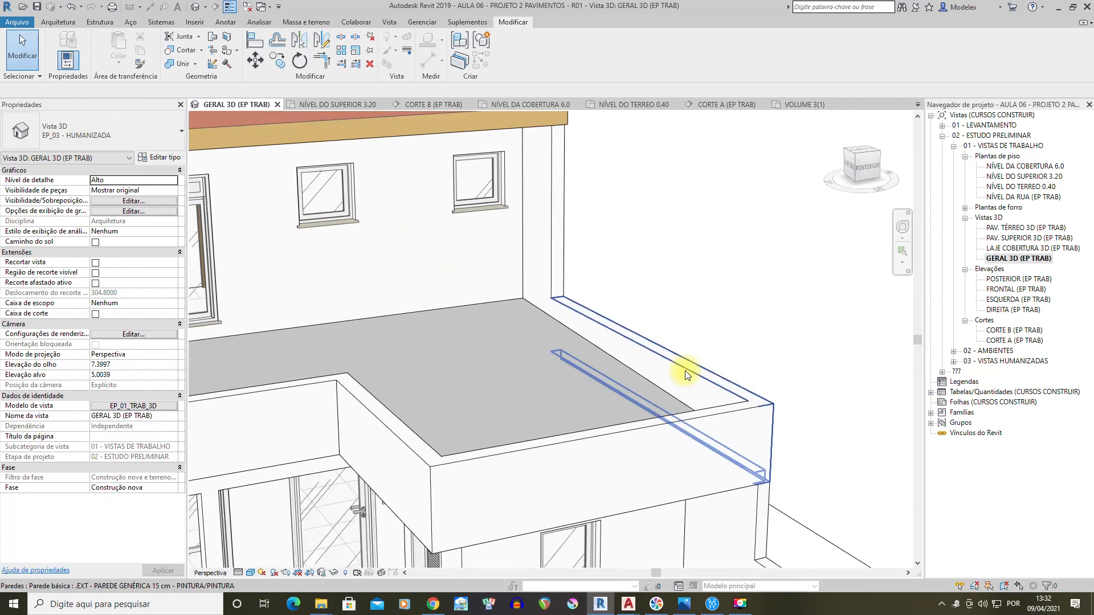
pyautogui.click(687, 371)
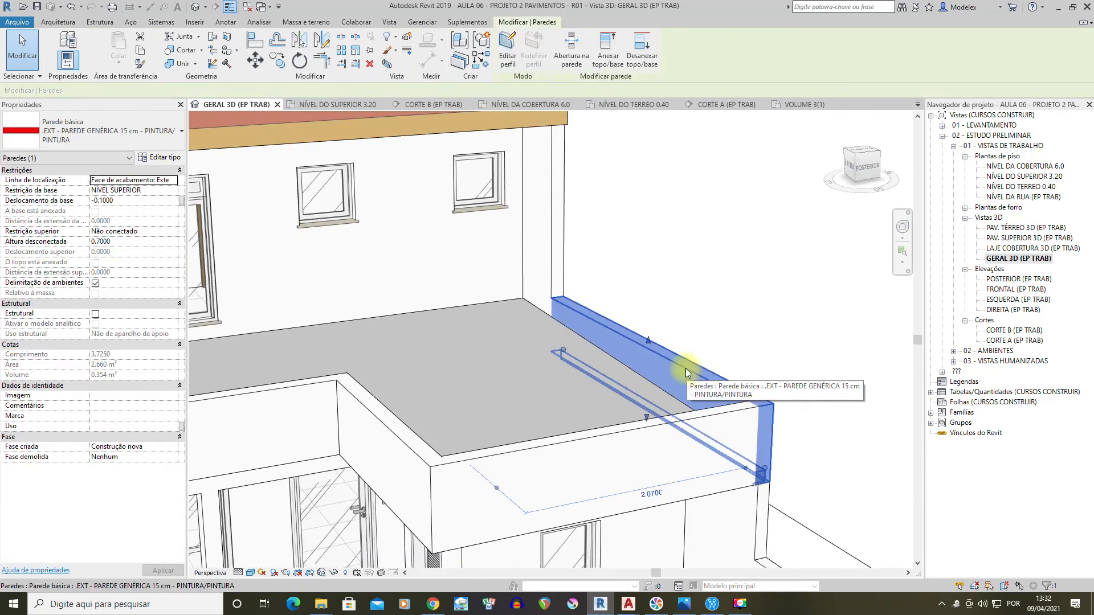
pyautogui.keyDown('ctrl'); pyautogui.click(552, 244); pyautogui.keyUp('ctrl')
pyautogui.moveTo(588, 231); pyautogui.dragTo(574, 296, button='middle')
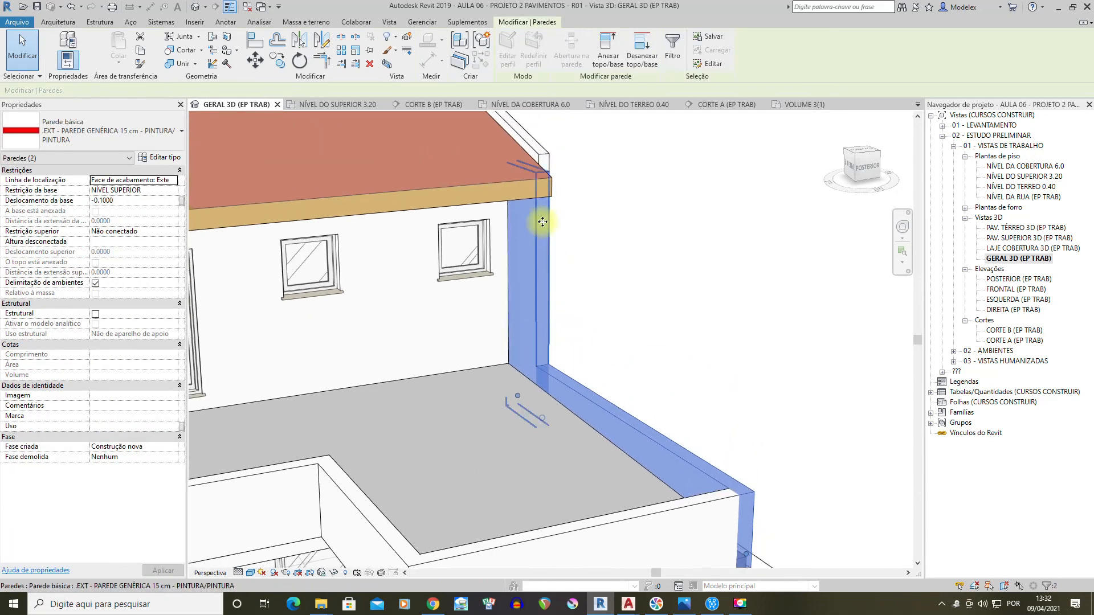
pyautogui.click(149, 137)
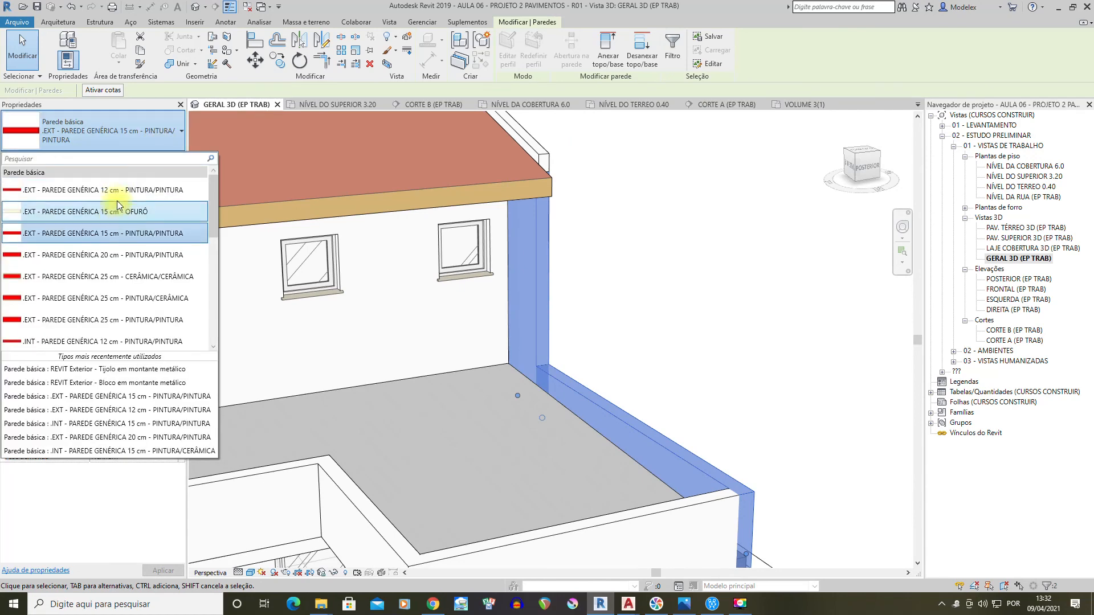
pyautogui.click(118, 193)
pyautogui.click(652, 244)
# Examine the joint between the short wall, parapet and rear roof, and the whole house from several sides in 3D
pyautogui.keyDown('shift'); pyautogui.moveTo(642, 385); pyautogui.dragTo(570, 161, button='middle'); pyautogui.keyUp('shift')
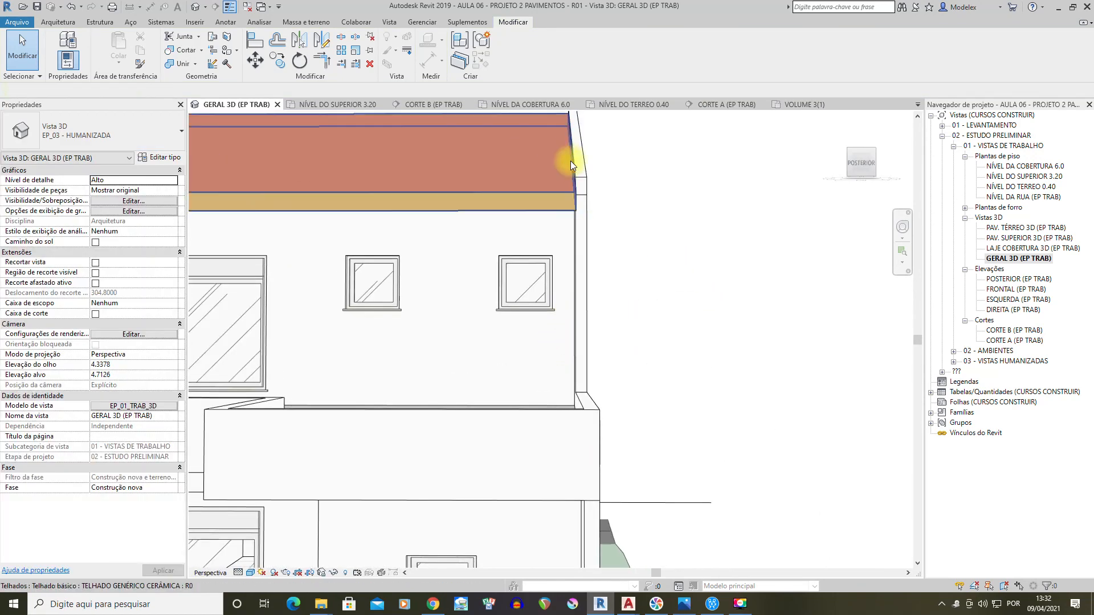
pyautogui.keyDown('shift'); pyautogui.moveTo(638, 251); pyautogui.dragTo(586, 254, button='middle'); pyautogui.keyUp('shift')
pyautogui.scroll(-2, 583, 258)
pyautogui.keyDown('shift'); pyautogui.moveTo(451, 325); pyautogui.dragTo(700, 355, button='middle'); pyautogui.keyUp('shift')
pyautogui.keyDown('shift'); pyautogui.moveTo(439, 299); pyautogui.dragTo(602, 329, button='middle'); pyautogui.keyUp('shift')
pyautogui.moveTo(732, 258); pyautogui.dragTo(678, 303, button='middle')
pyautogui.scroll(-2, 676, 305)
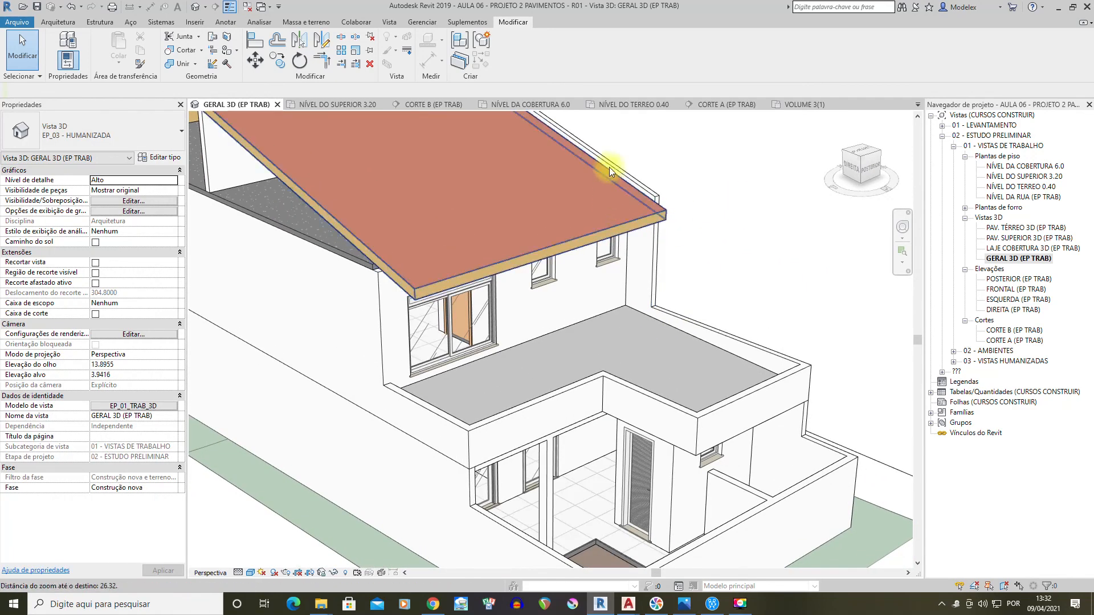
pyautogui.keyDown('shift'); pyautogui.moveTo(651, 289); pyautogui.dragTo(563, 210, button='middle'); pyautogui.keyUp('shift')
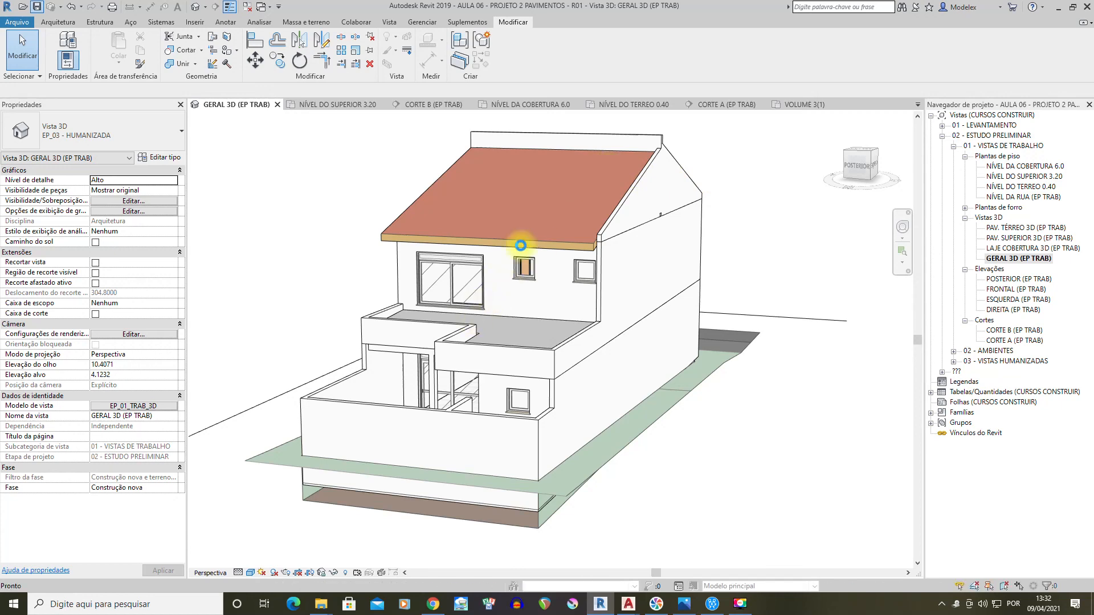
pyautogui.keyDown('shift'); pyautogui.moveTo(610, 198); pyautogui.dragTo(534, 290, button='middle'); pyautogui.keyUp('shift')
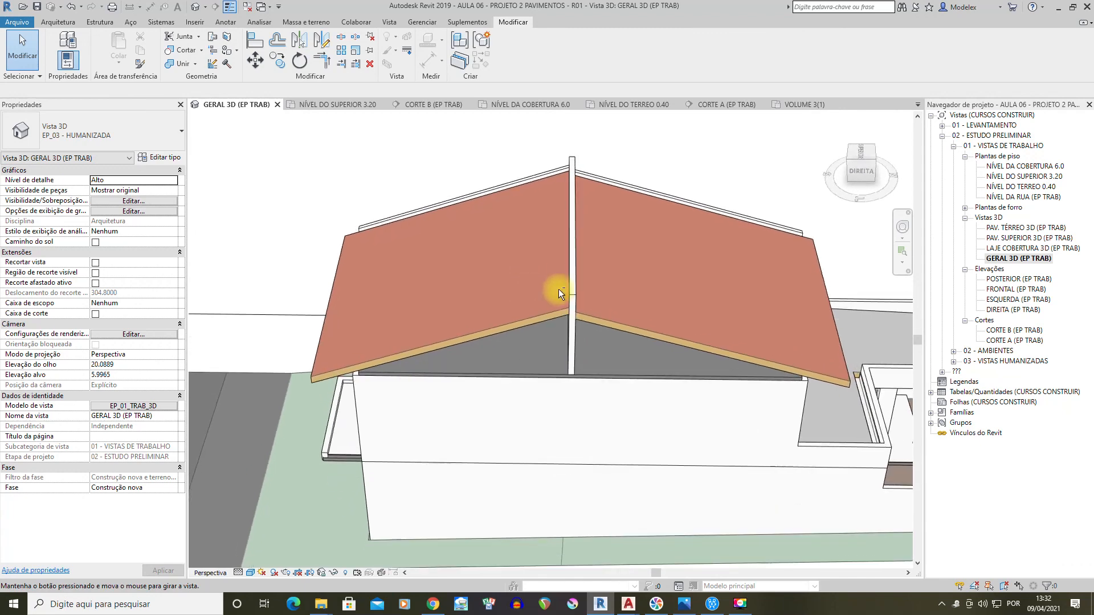
# Examine the area around the ridge wall in the NÍVEL DA COBERTURA 6.0 plan and compare it with the NÍVEL DO SUPERIOR 3.20 plan
pyautogui.doubleClick(1023, 169)
pyautogui.scroll(-2, 683, 294)
pyautogui.moveTo(894, 305); pyautogui.dragTo(850, 271, button='middle')
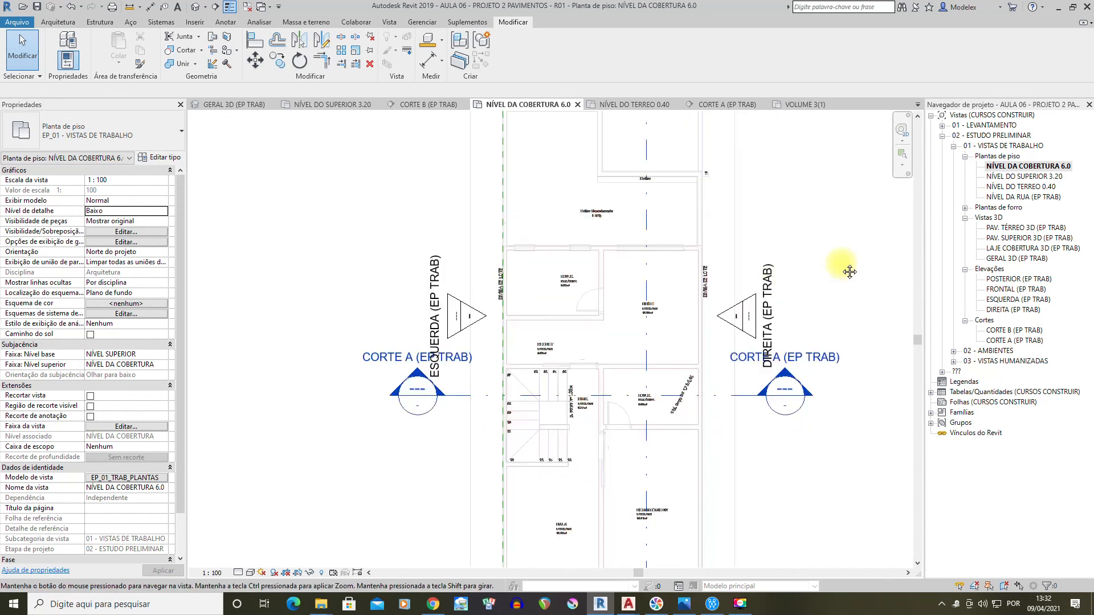
pyautogui.doubleClick(1023, 176)
pyautogui.scroll(-3, 618, 318)
pyautogui.moveTo(630, 313); pyautogui.dragTo(735, 256, button='middle')
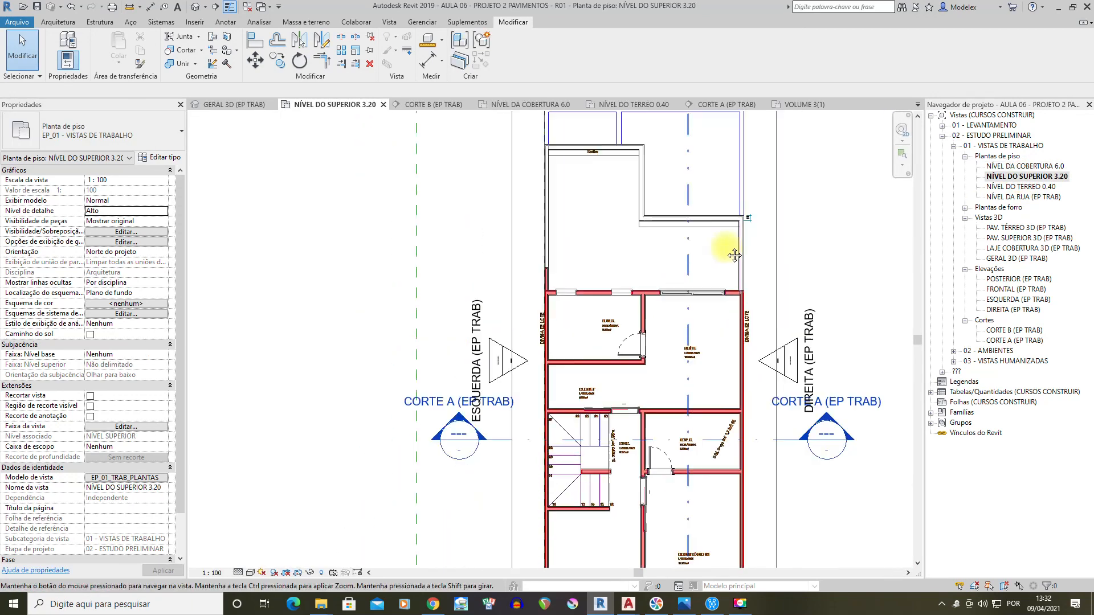
pyautogui.doubleClick(1025, 166)
pyautogui.scroll(-1, 733, 374)
pyautogui.moveTo(732, 374); pyautogui.dragTo(599, 373, button='middle')
pyautogui.scroll(3, 608, 290)
pyautogui.moveTo(618, 335); pyautogui.dragTo(634, 292, button='middle')
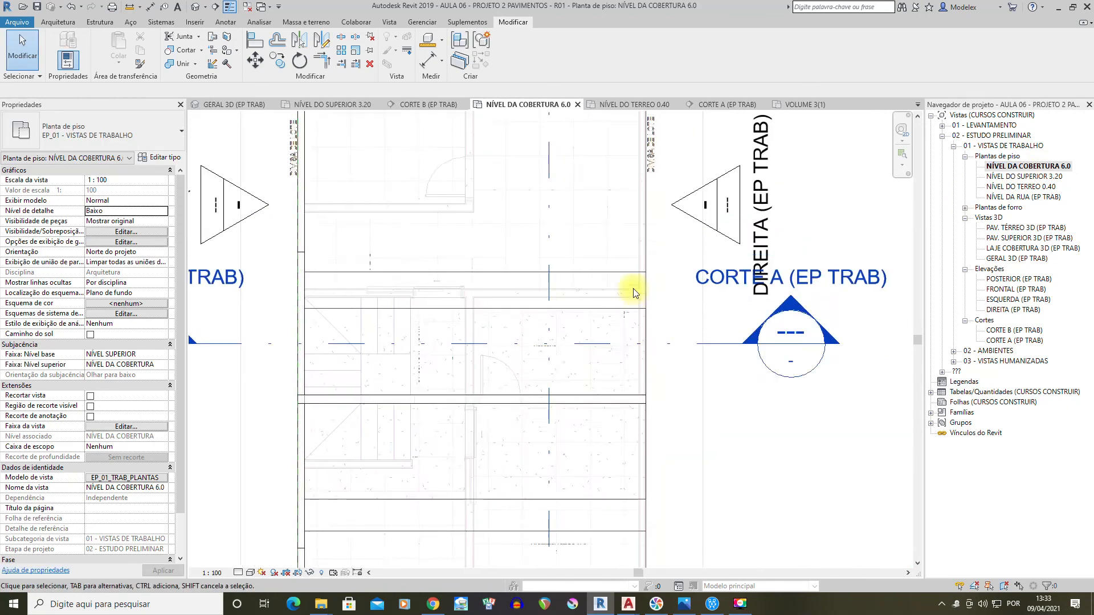
pyautogui.scroll(1, 634, 294)
pyautogui.click(633, 613)
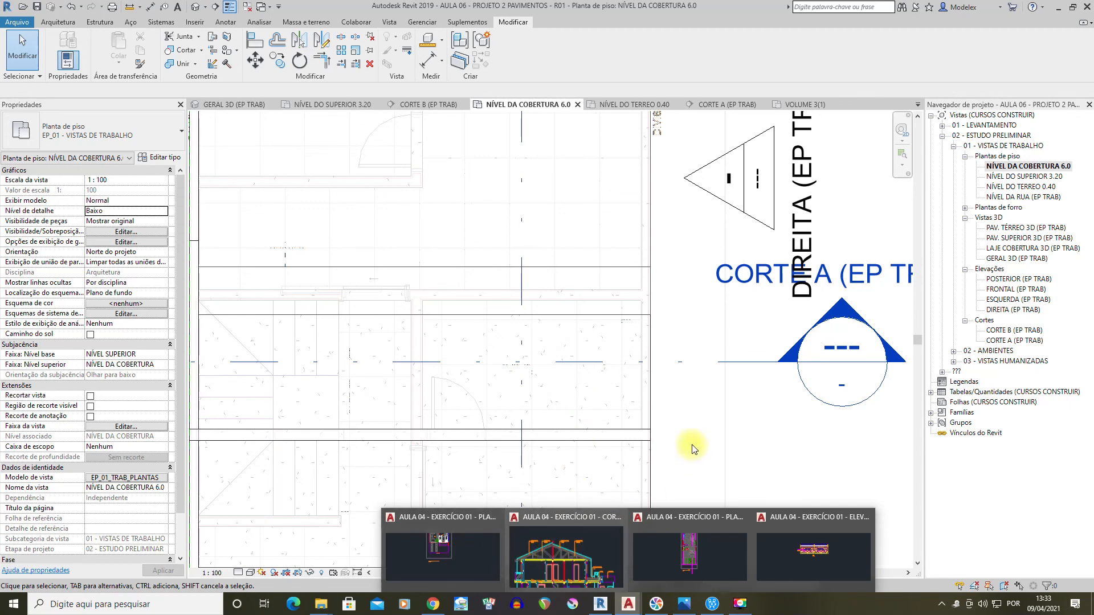
pyautogui.click(672, 372)
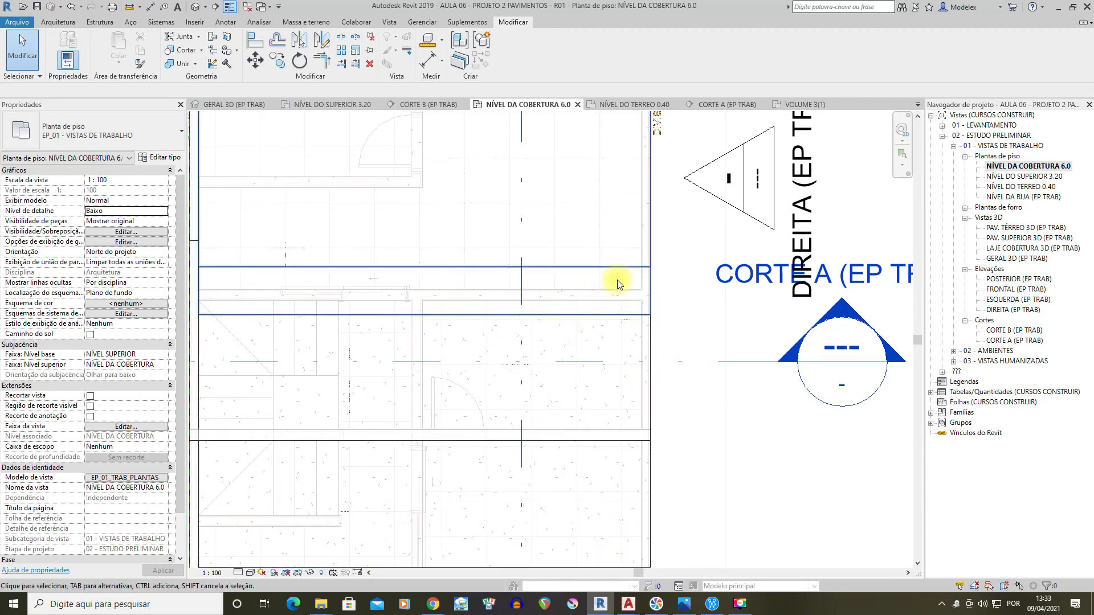
pyautogui.moveTo(626, 606)
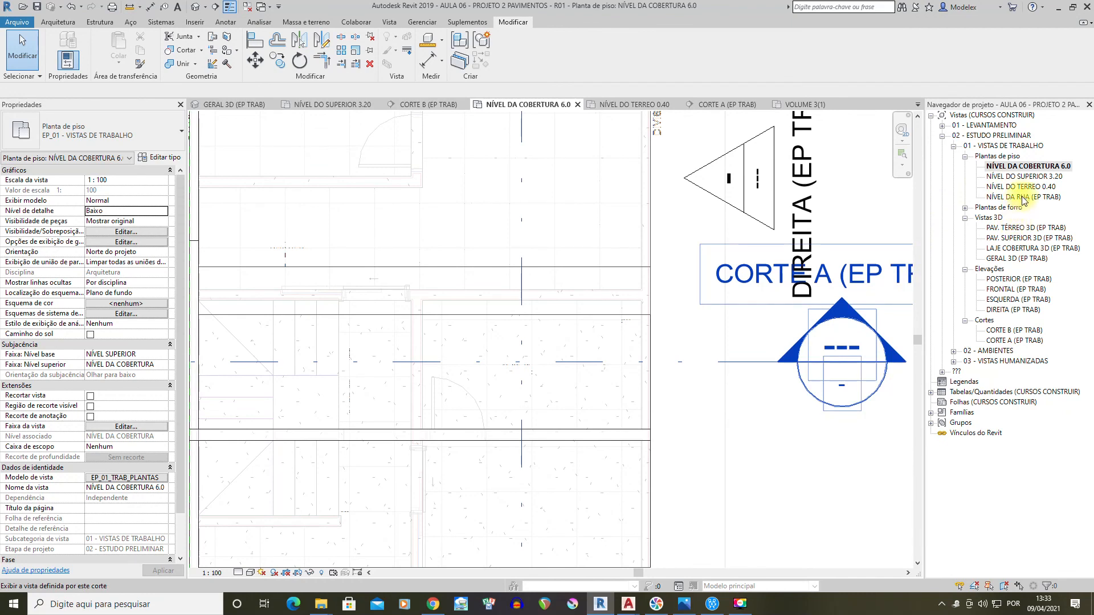
# Select the 15 cm ridge wall between the two roofs in the GERAL 3D view, examining its end at the gable wall
pyautogui.doubleClick(1016, 259)
pyautogui.scroll(-2, 613, 265)
pyautogui.keyDown('shift'); pyautogui.moveTo(556, 256); pyautogui.dragTo(633, 232, button='middle'); pyautogui.keyUp('shift')
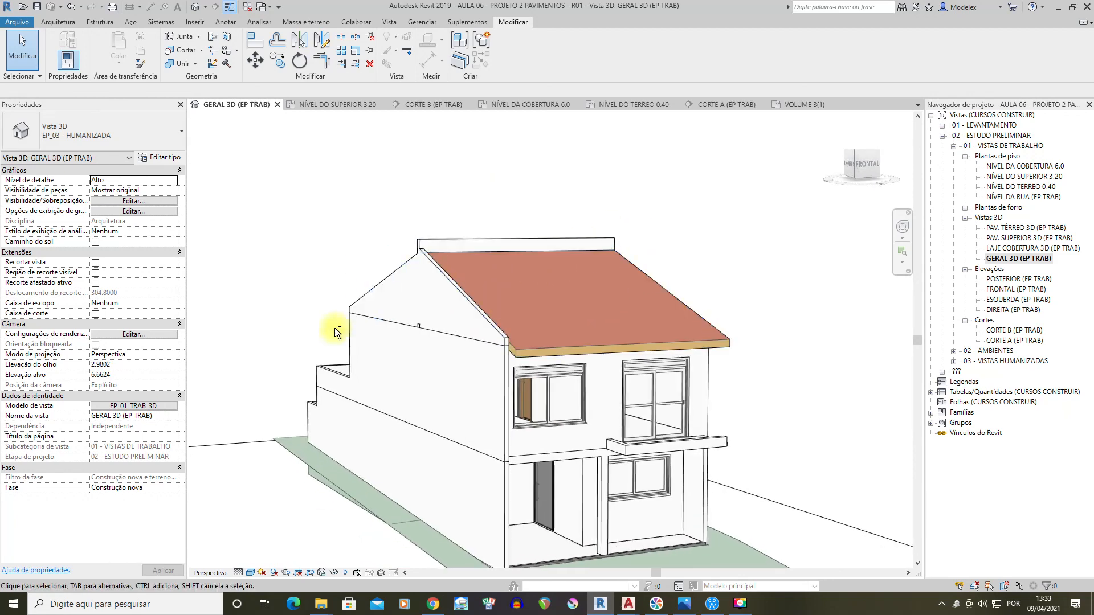
pyautogui.keyDown('shift'); pyautogui.moveTo(337, 332); pyautogui.dragTo(442, 357, button='middle'); pyautogui.keyUp('shift')
pyautogui.scroll(3, 408, 333)
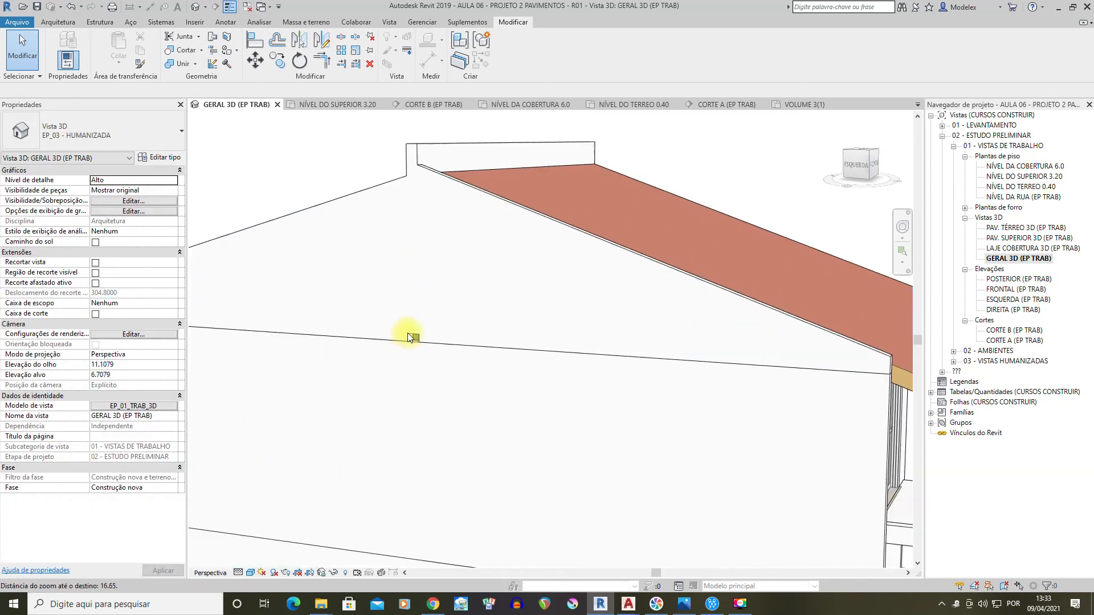
pyautogui.click(408, 332)
pyautogui.keyDown('shift'); pyautogui.moveTo(420, 336); pyautogui.dragTo(386, 208, button='middle'); pyautogui.keyUp('shift')
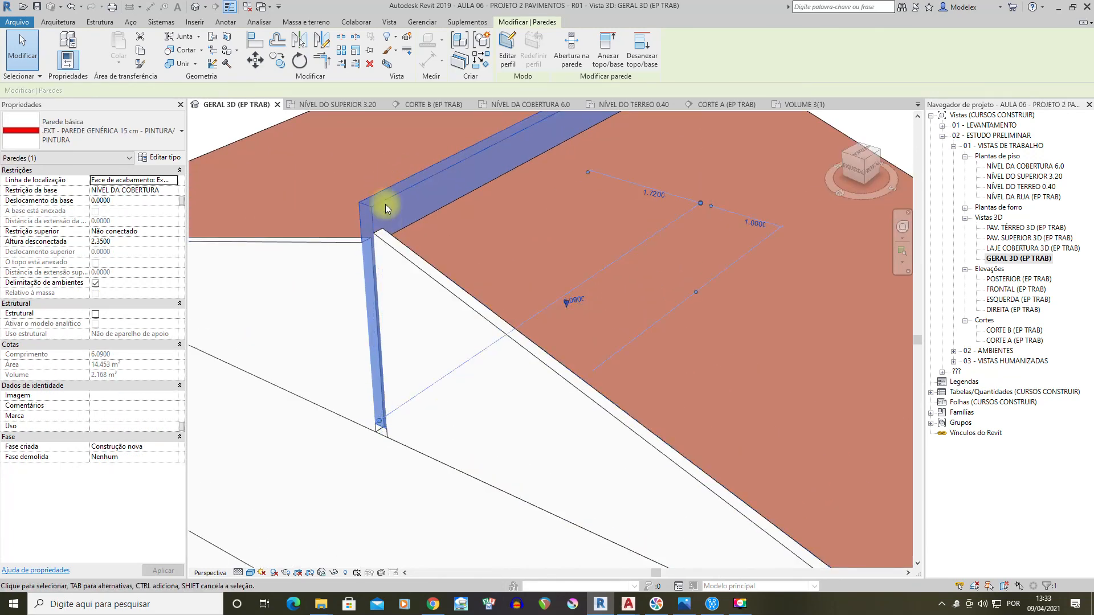
# Split the 12 cm gable wall where the 15 cm ridge wall crosses it in the NÍVEL DA COBERTURA 6.0 plan
pyautogui.click(1030, 177)
pyautogui.doubleClick(1033, 170)
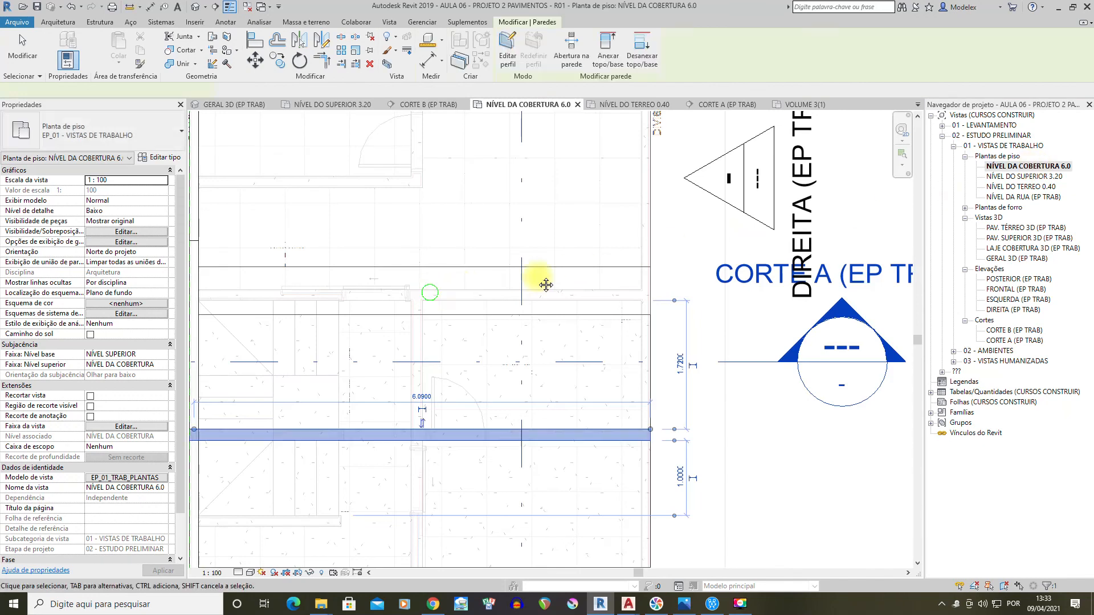
pyautogui.moveTo(546, 286); pyautogui.dragTo(934, 202, button='middle')
pyautogui.scroll(3, 501, 353)
pyautogui.scroll(1, 596, 333)
pyautogui.moveTo(596, 333); pyautogui.dragTo(371, 335, button='middle')
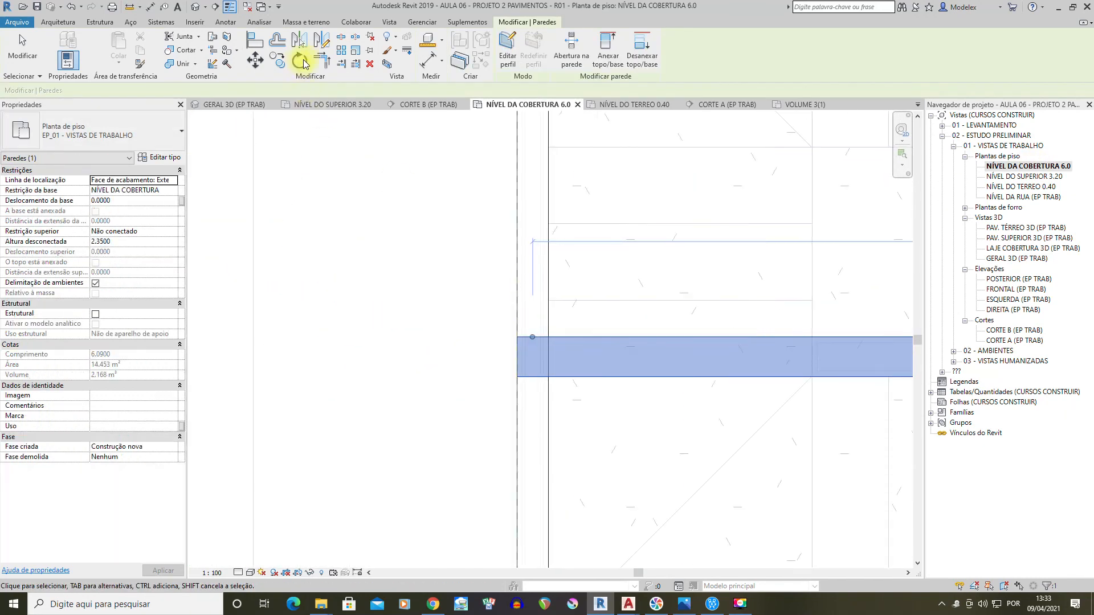
pyautogui.scroll(1, 485, 313)
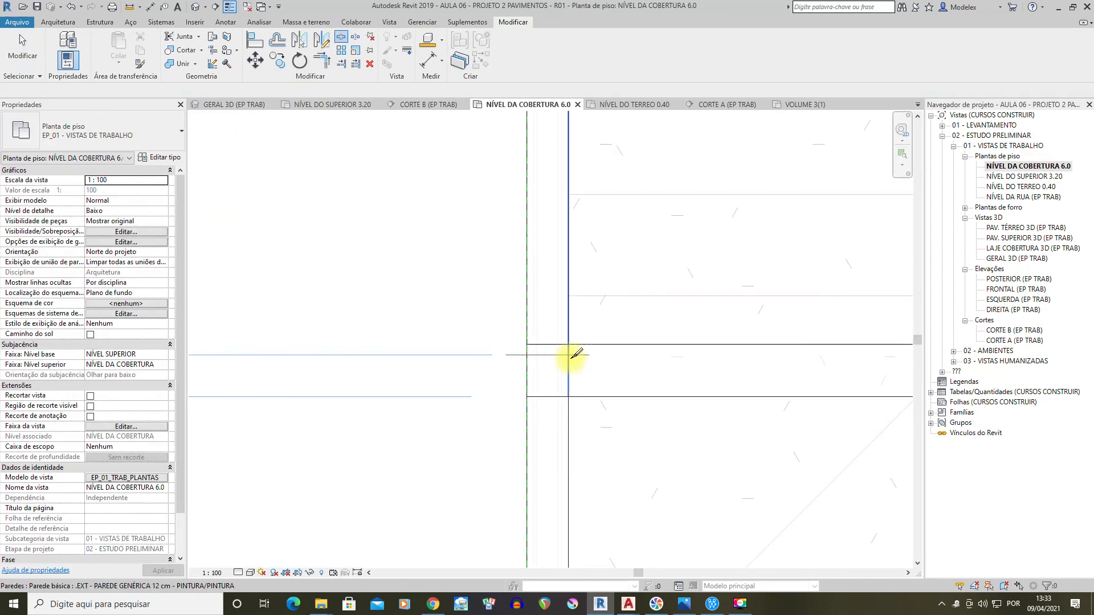
pyautogui.click(571, 356)
pyautogui.click(30, 49)
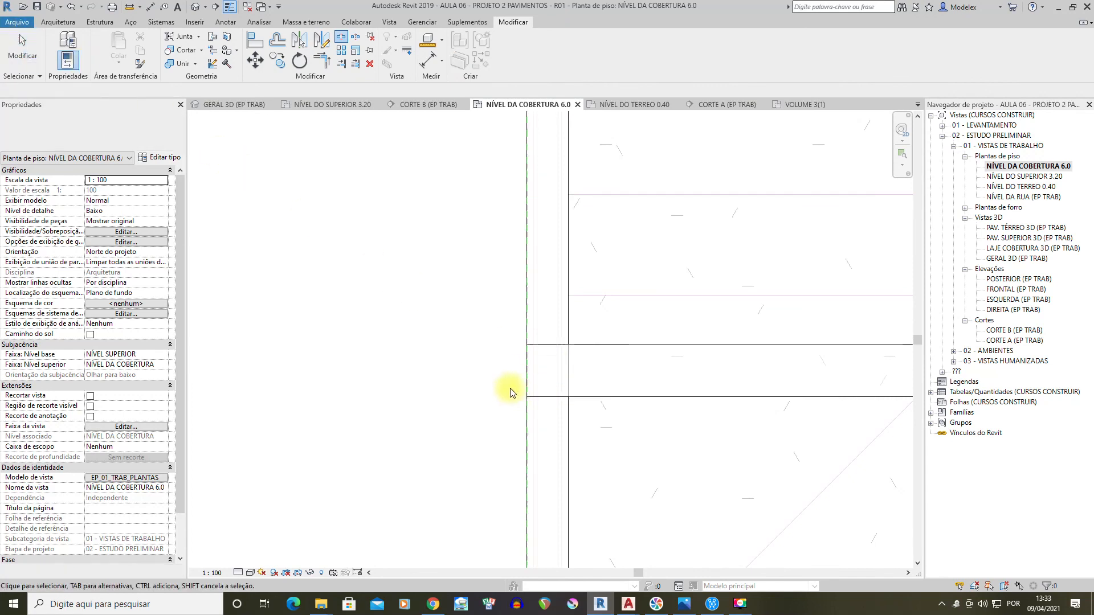
pyautogui.click(524, 386)
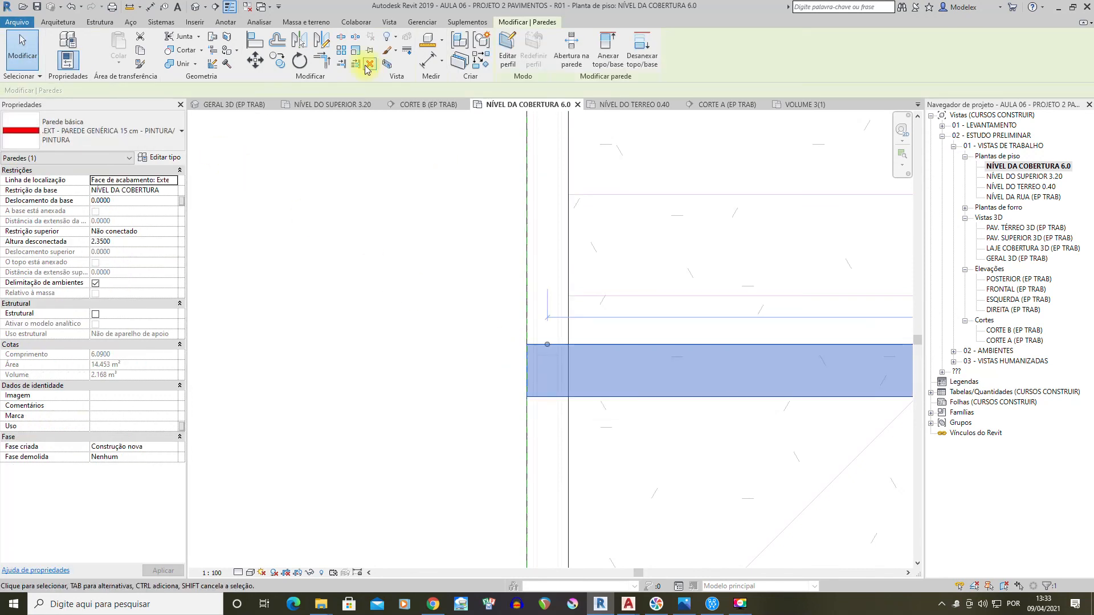
pyautogui.click(341, 38)
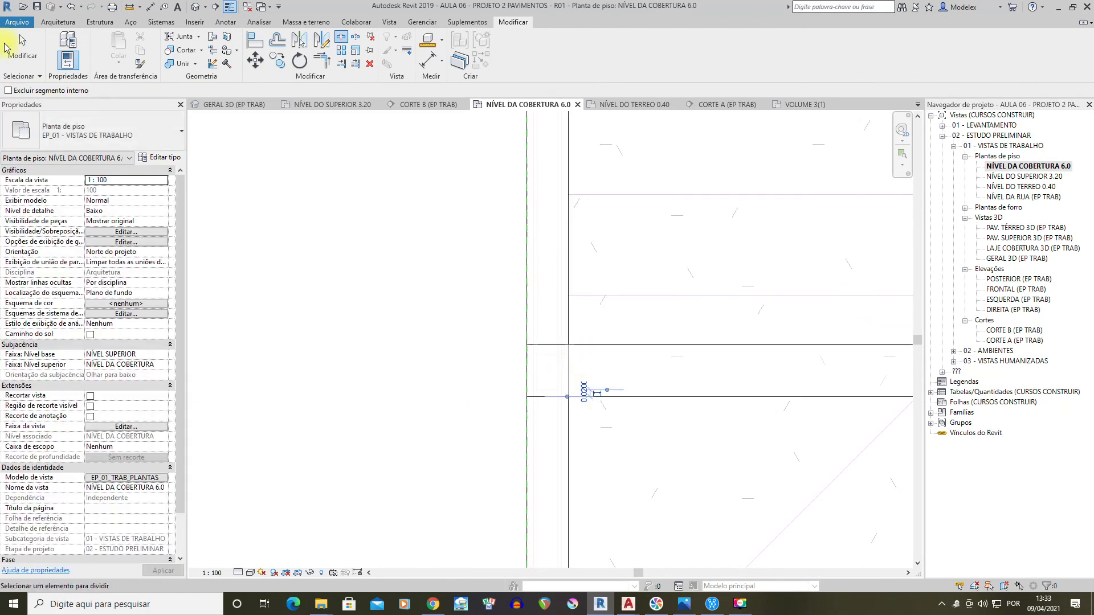
pyautogui.click(30, 49)
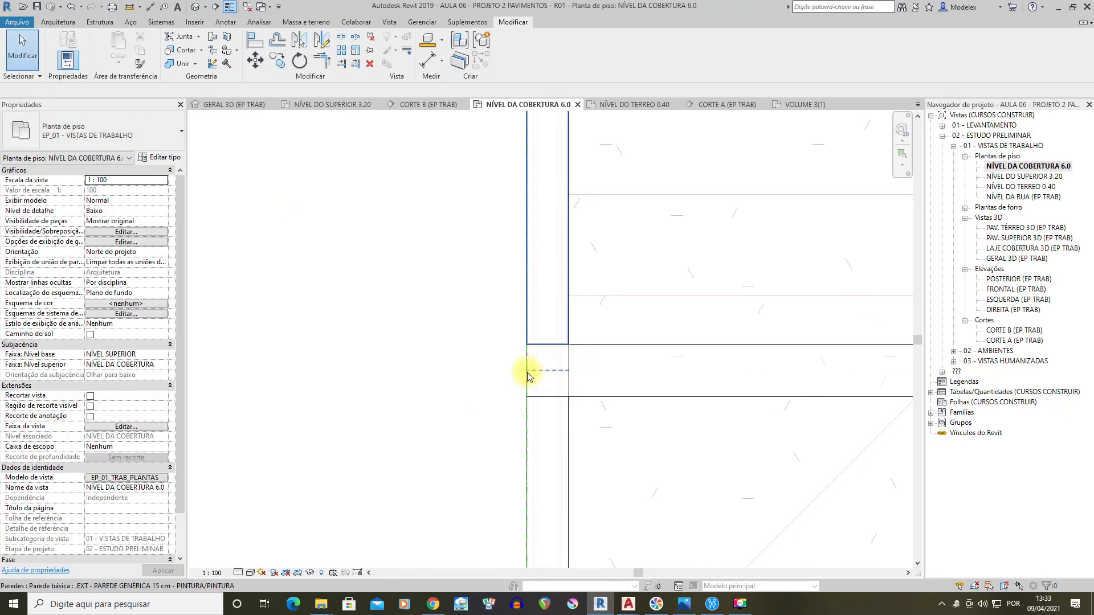
# Try to pull the end of the 15 cm ridge wall to the outer face of the gable wall
pyautogui.click(574, 392)
pyautogui.scroll(2, 572, 394)
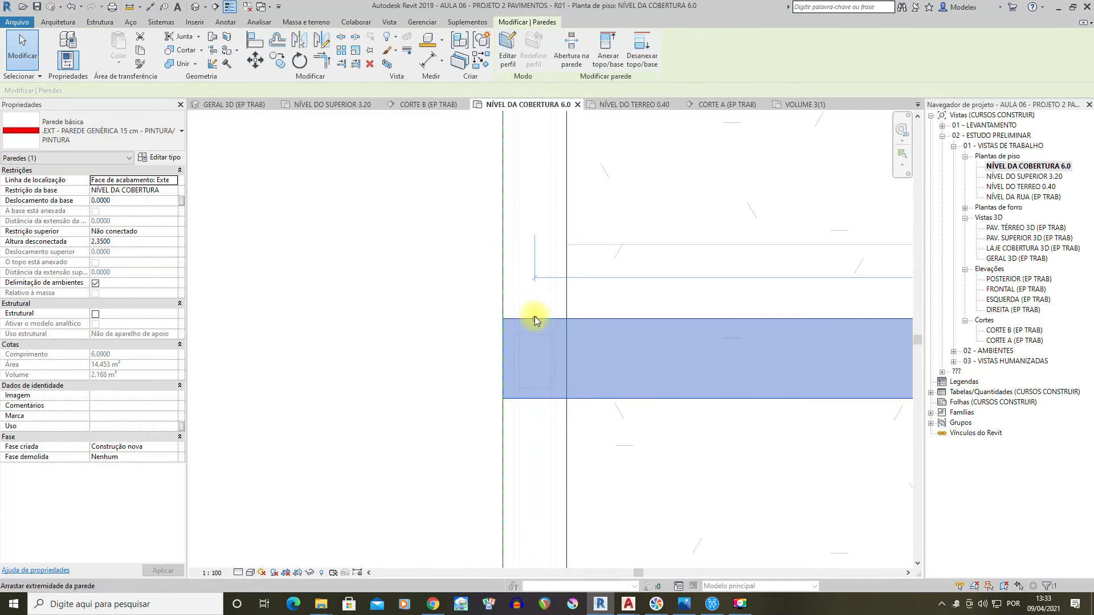
pyautogui.moveTo(534, 319); pyautogui.dragTo(503, 318)
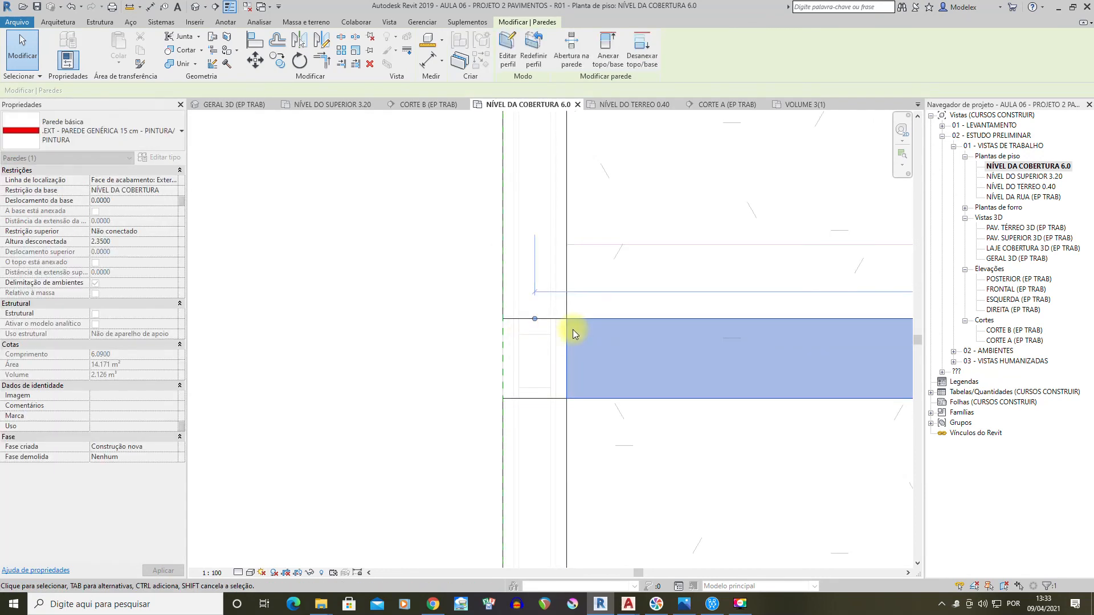
pyautogui.scroll(-1, 478, 342)
pyautogui.click(452, 359)
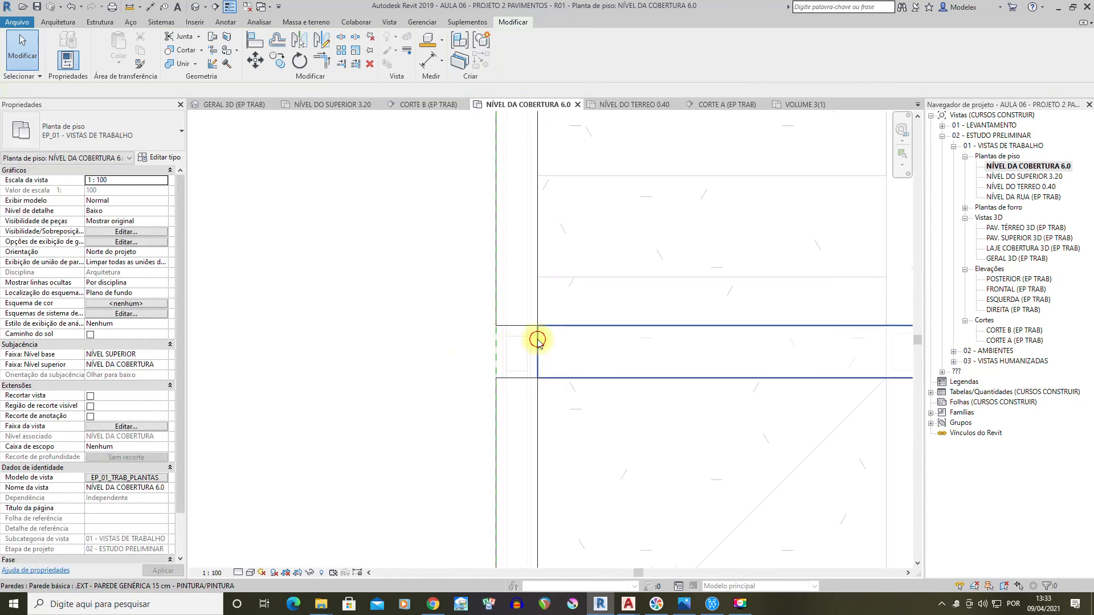
# Draw a 0.12 m long .EXT - PAREDE GENÉRICA 15 cm - PINTURA/PINTURA wall across the gap at the ridge wall's end
pyautogui.click(539, 341)
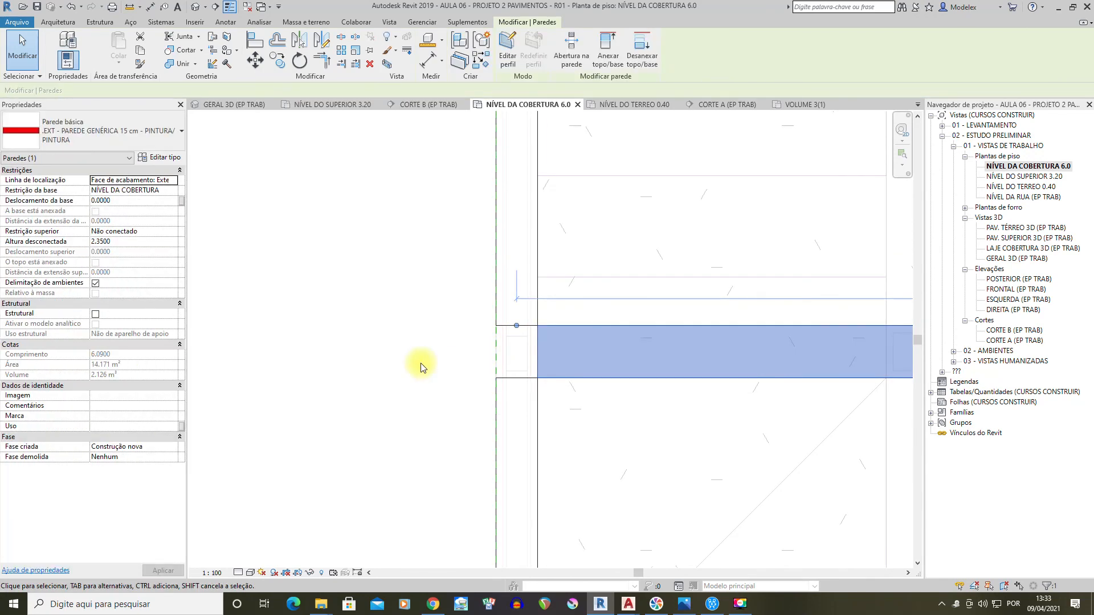
pyautogui.click(139, 134)
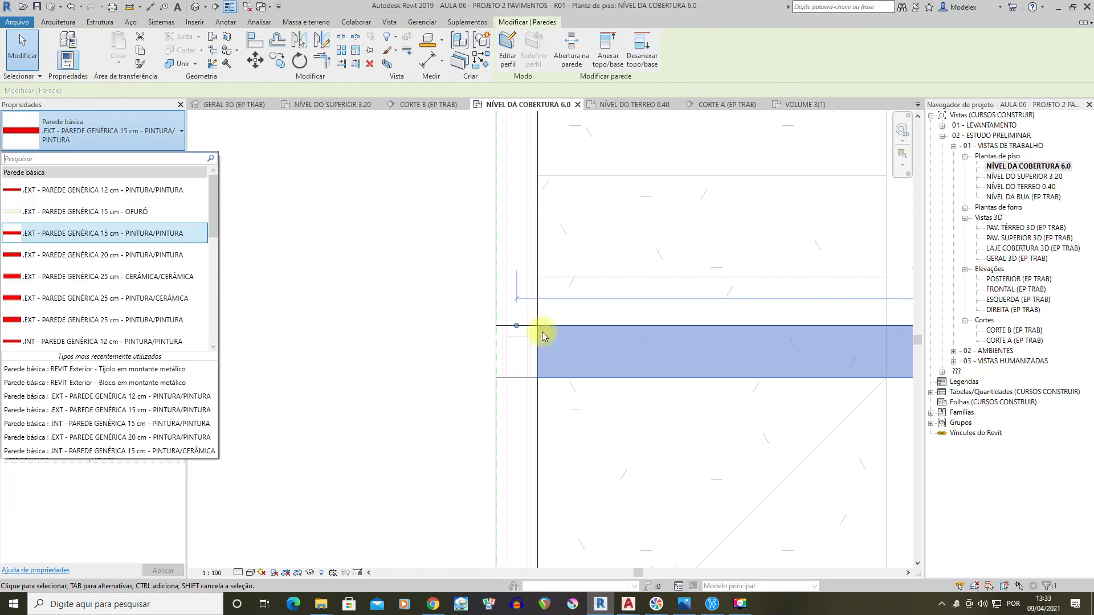
pyautogui.click(116, 234)
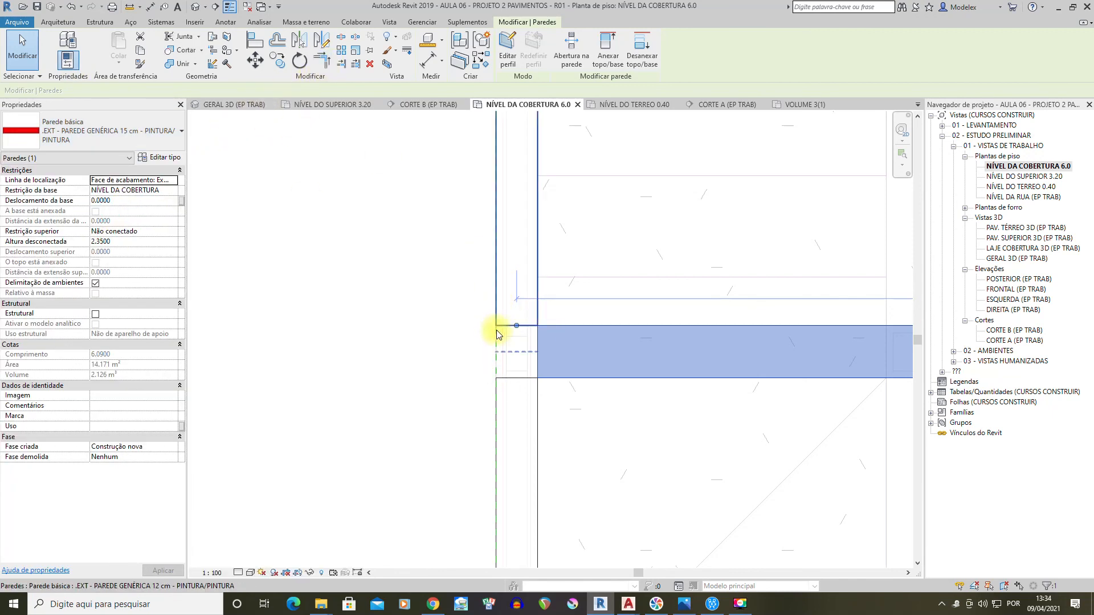
pyautogui.click(70, 23)
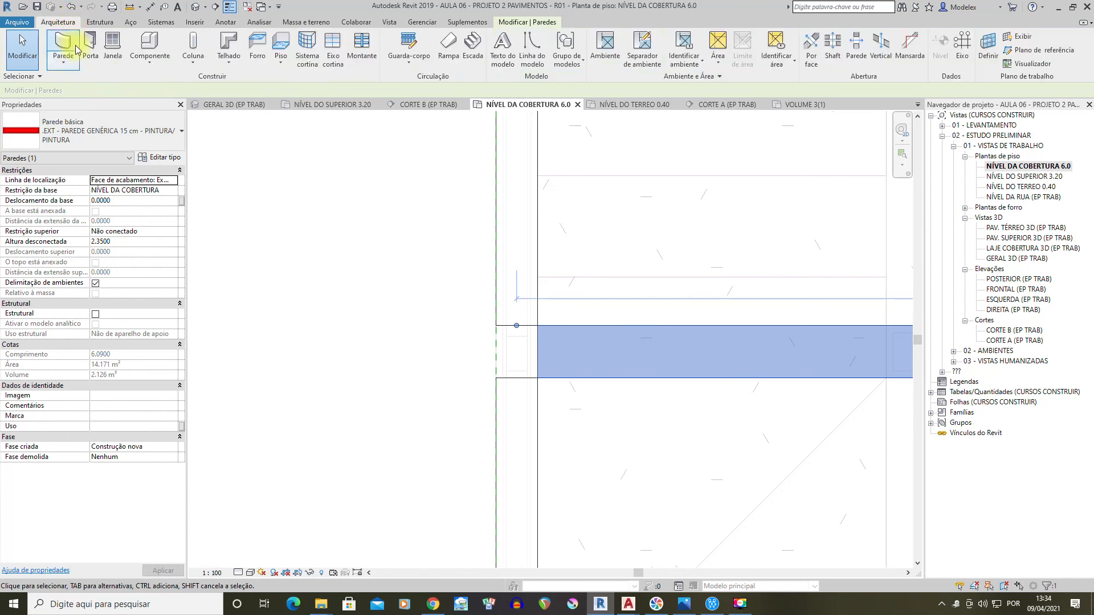
pyautogui.click(495, 325)
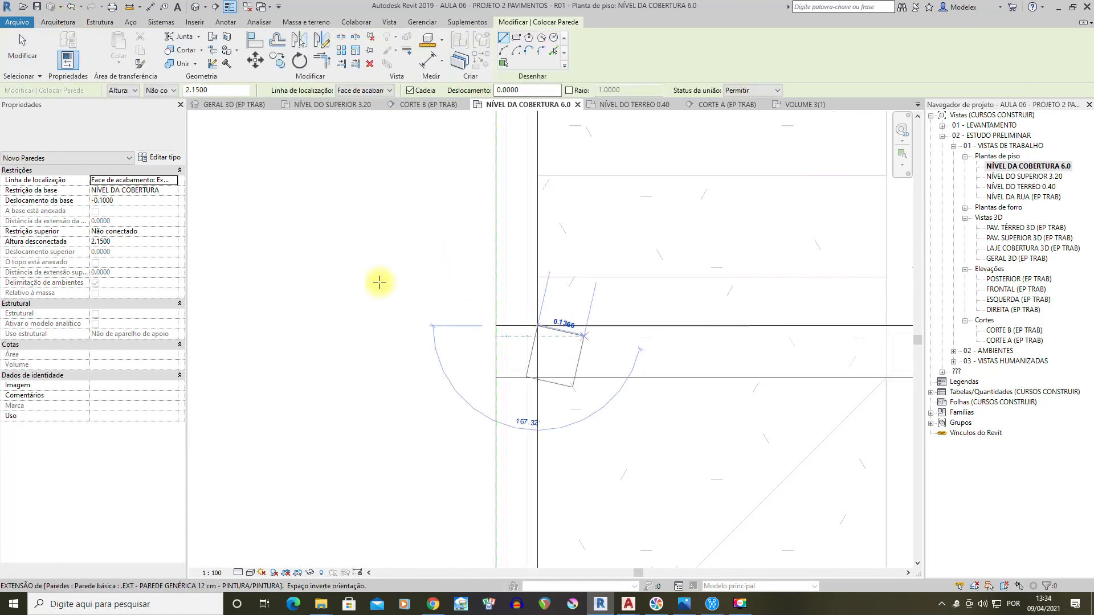
pyautogui.click(21, 52)
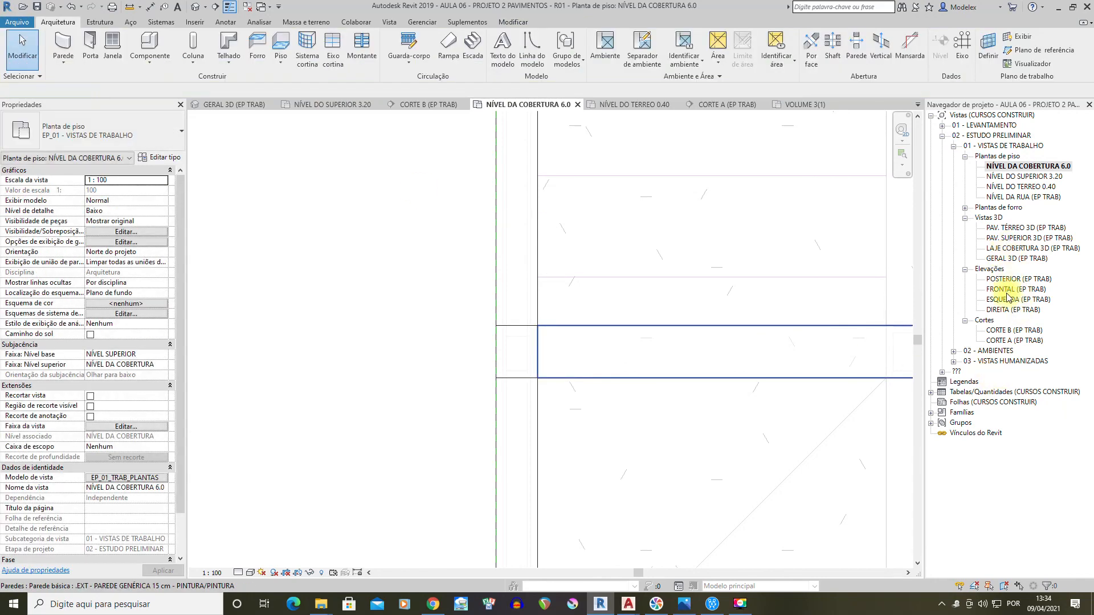
# Raise the short 15 cm wall to 2.45 m height in the GERAL 3D view, level with the ridge wall's top
pyautogui.doubleClick(1013, 260)
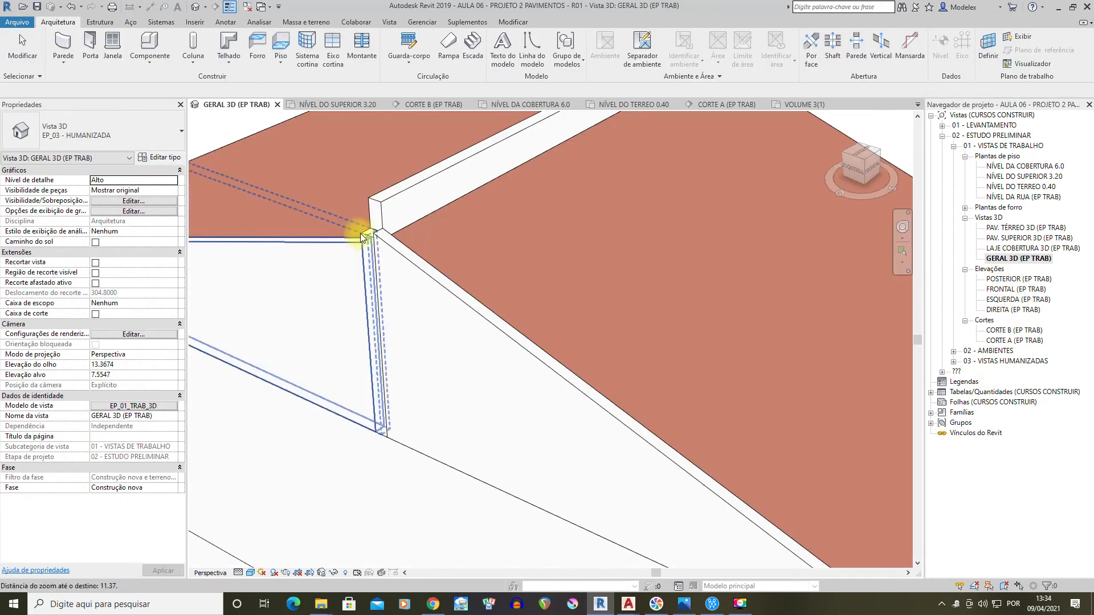
pyautogui.click(376, 242)
pyautogui.scroll(3, 433, 274)
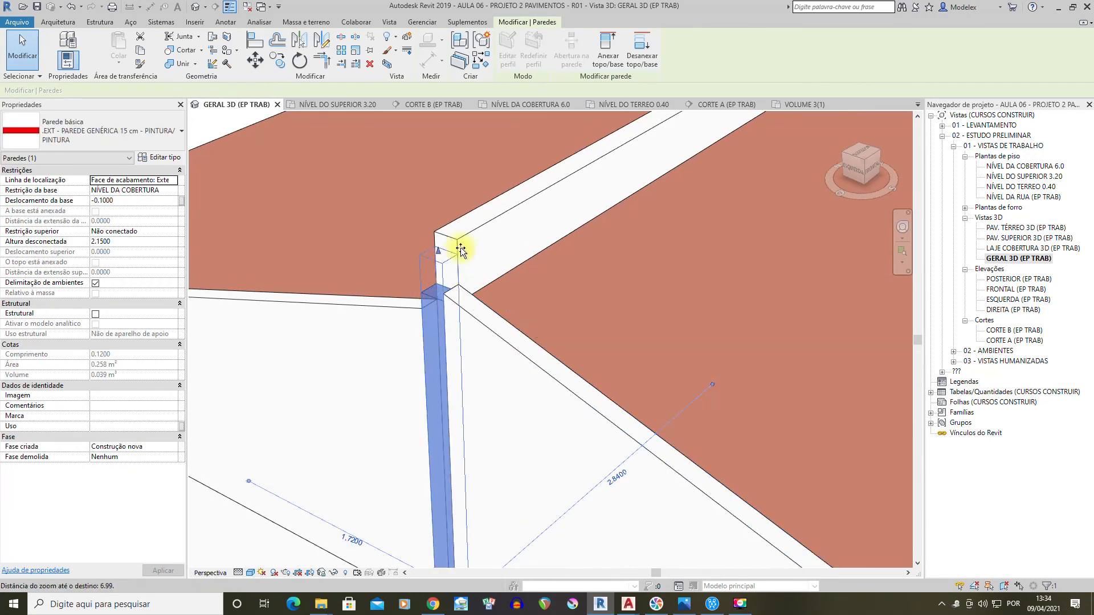
pyautogui.moveTo(461, 251); pyautogui.dragTo(462, 239)
pyautogui.scroll(-3, 464, 256)
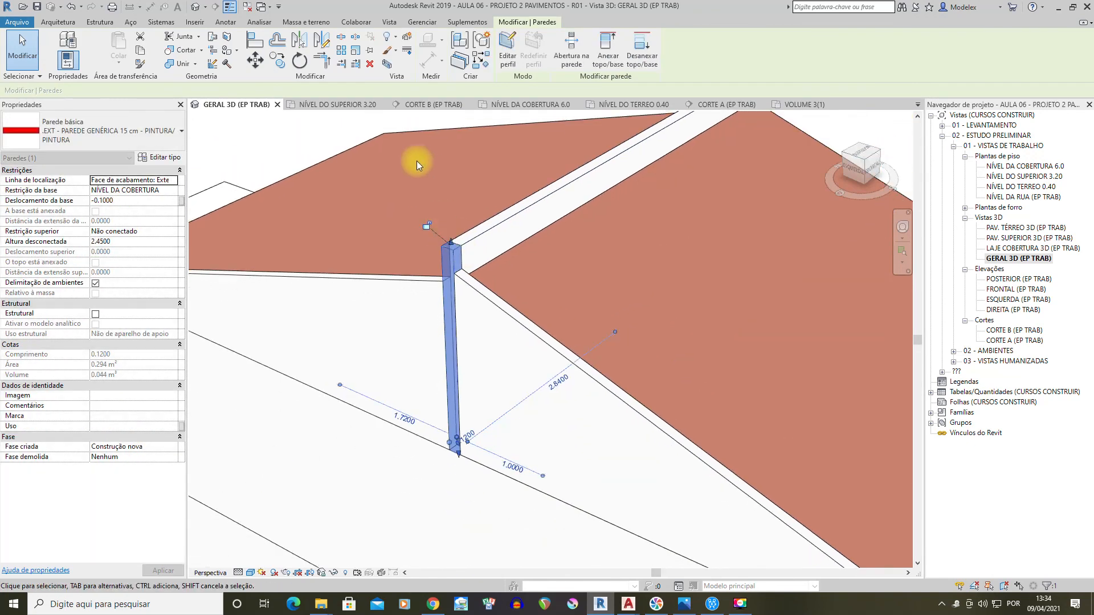
pyautogui.keyDown('shift'); pyautogui.moveTo(319, 130); pyautogui.dragTo(660, 180, button='middle'); pyautogui.keyUp('shift')
pyautogui.press('Escape')
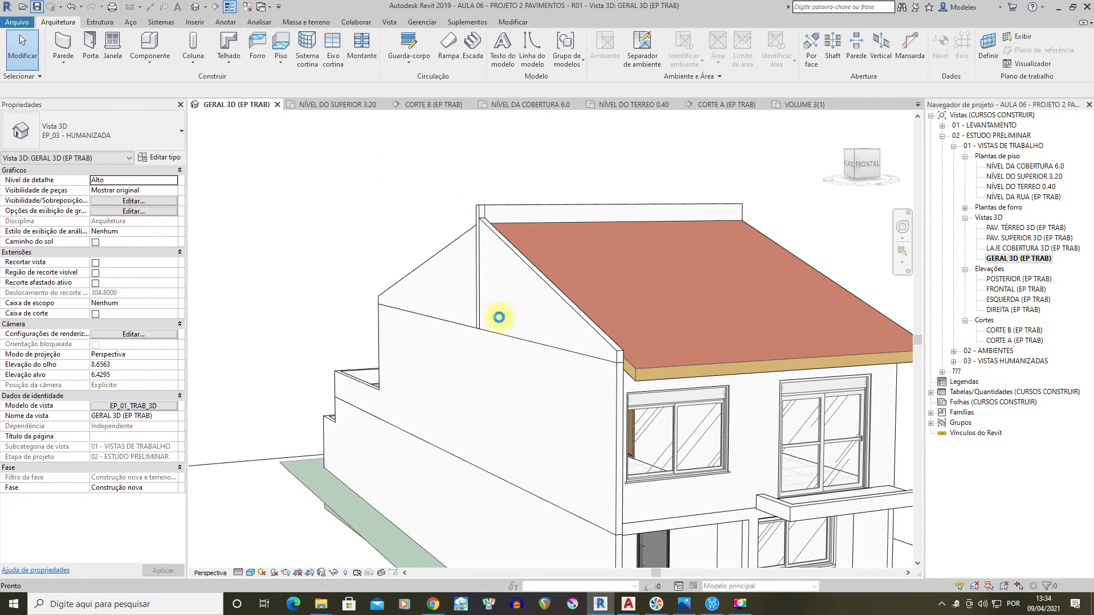
# Examine the ridge wall's junction with the gable and the whole house from the front, side and rear in 3D
pyautogui.click(518, 307)
pyautogui.scroll(-4, 518, 326)
pyautogui.moveTo(442, 340)
pyautogui.keyDown('shift'); pyautogui.mouseDown(button='middle')
pyautogui.moveTo(596, 242)
pyautogui.moveTo(735, 183)
pyautogui.mouseUp(button='middle'); pyautogui.keyUp('shift')
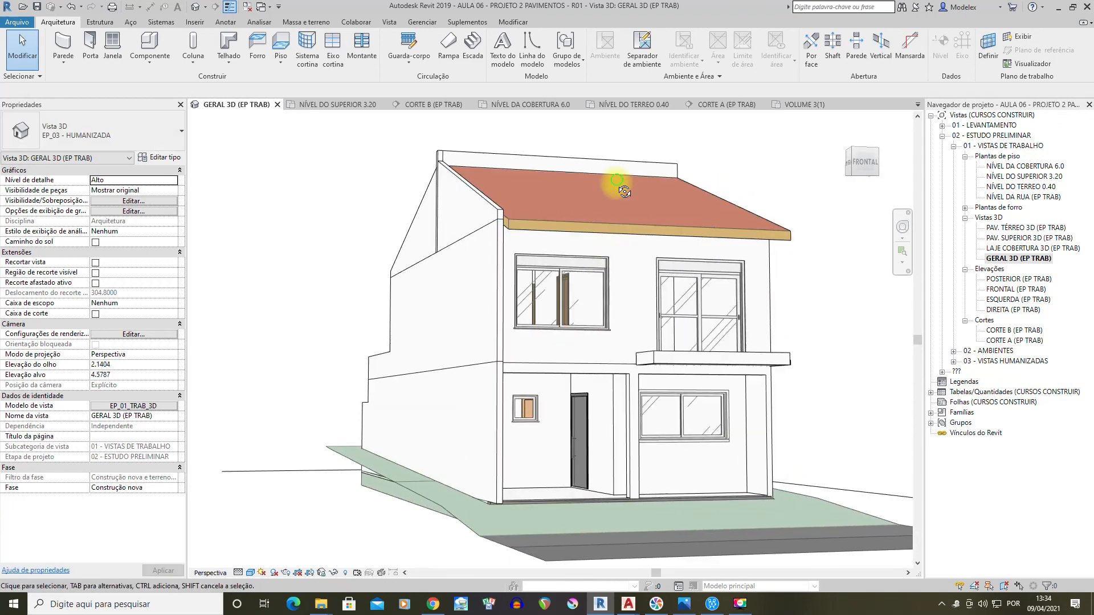
pyautogui.keyDown('shift'); pyautogui.moveTo(709, 353); pyautogui.dragTo(733, 422, button='middle'); pyautogui.keyUp('shift')
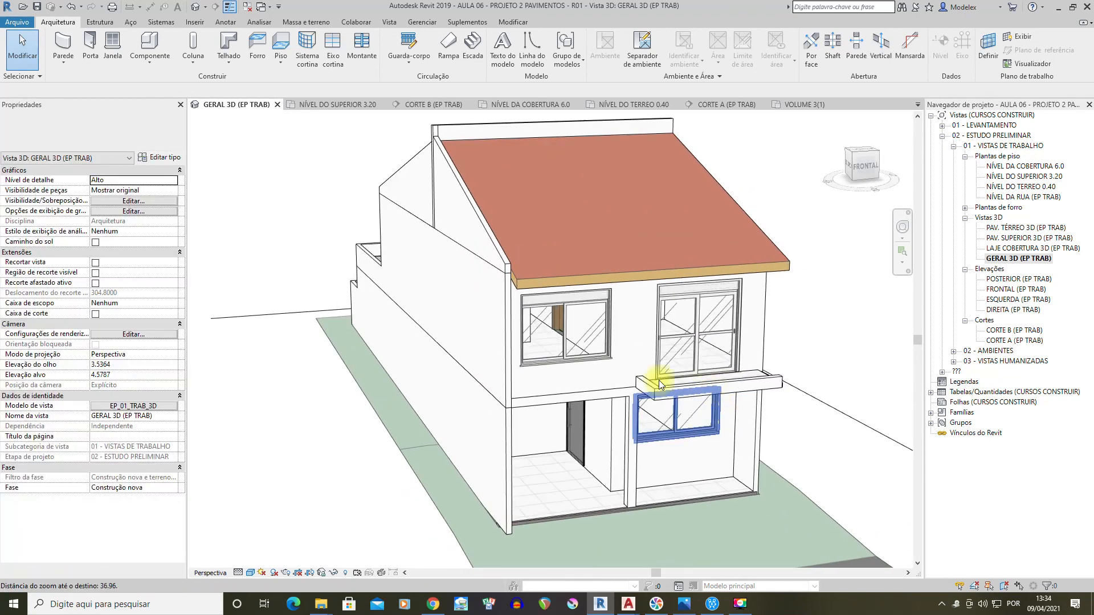
pyautogui.keyDown('shift'); pyautogui.moveTo(660, 385); pyautogui.dragTo(435, 342, button='middle'); pyautogui.keyUp('shift')
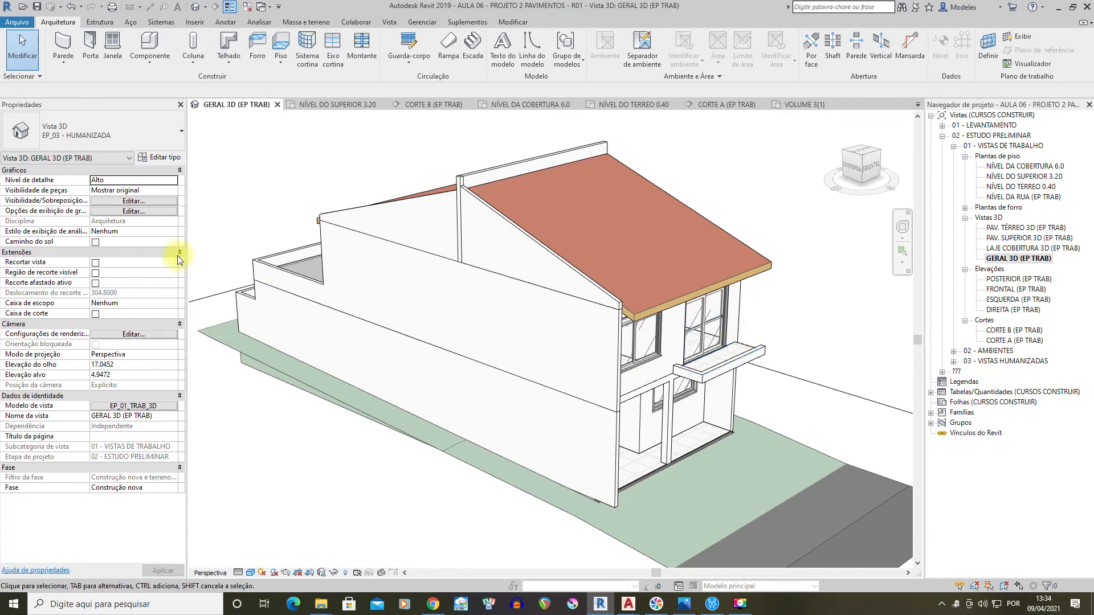
pyautogui.keyDown('shift'); pyautogui.moveTo(326, 270); pyautogui.dragTo(589, 263, button='middle'); pyautogui.keyUp('shift')
pyautogui.keyDown('shift'); pyautogui.moveTo(456, 319); pyautogui.dragTo(703, 245, button='middle'); pyautogui.keyUp('shift')
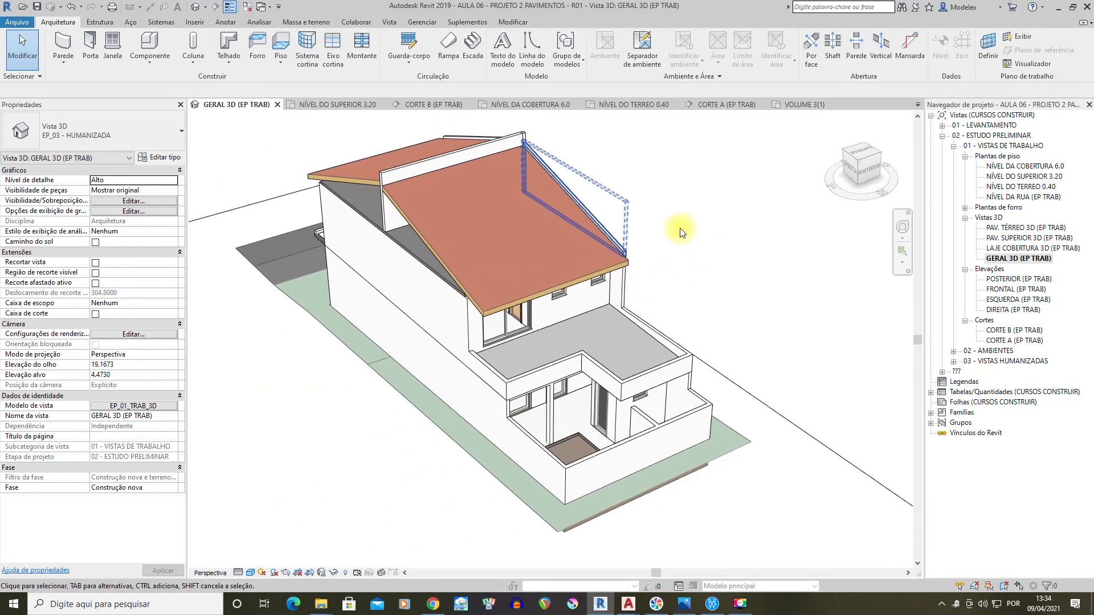